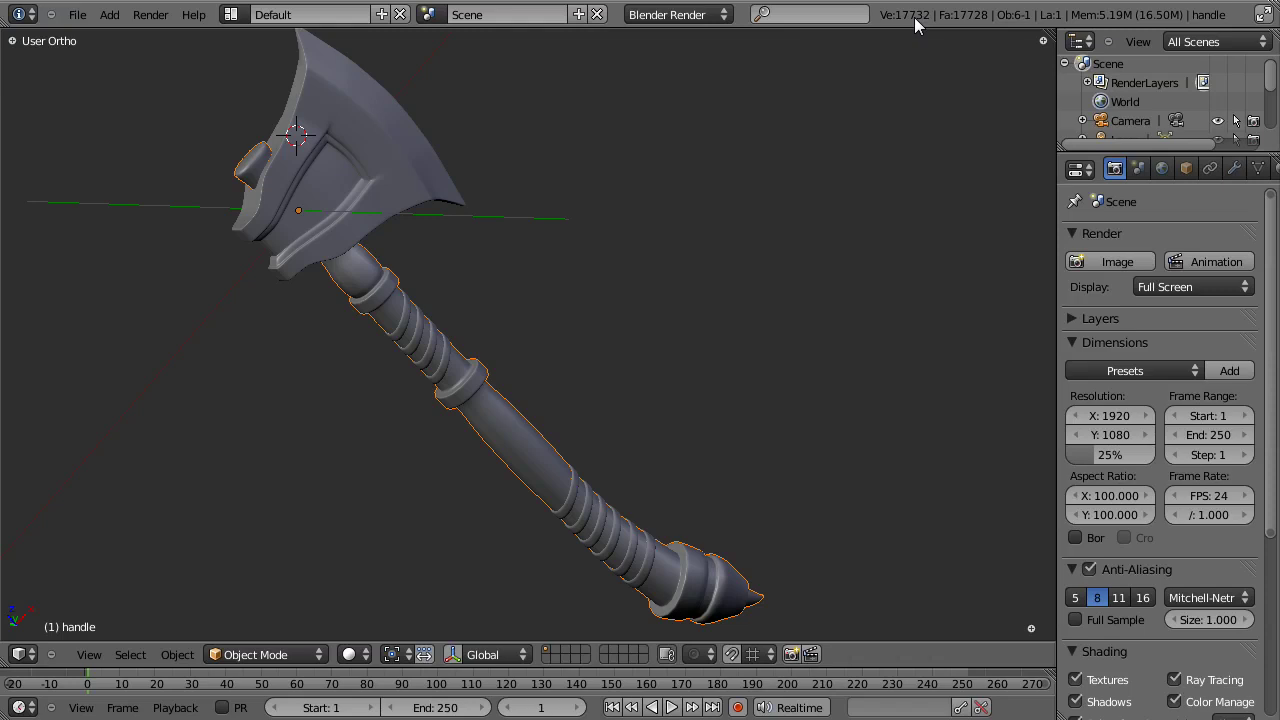
Step: Examine the axe model from several angles in both solid and wireframe shading
{"action": "middle_click_drag", "start_coordinate": [567, 201], "coordinate": [543, 243]}
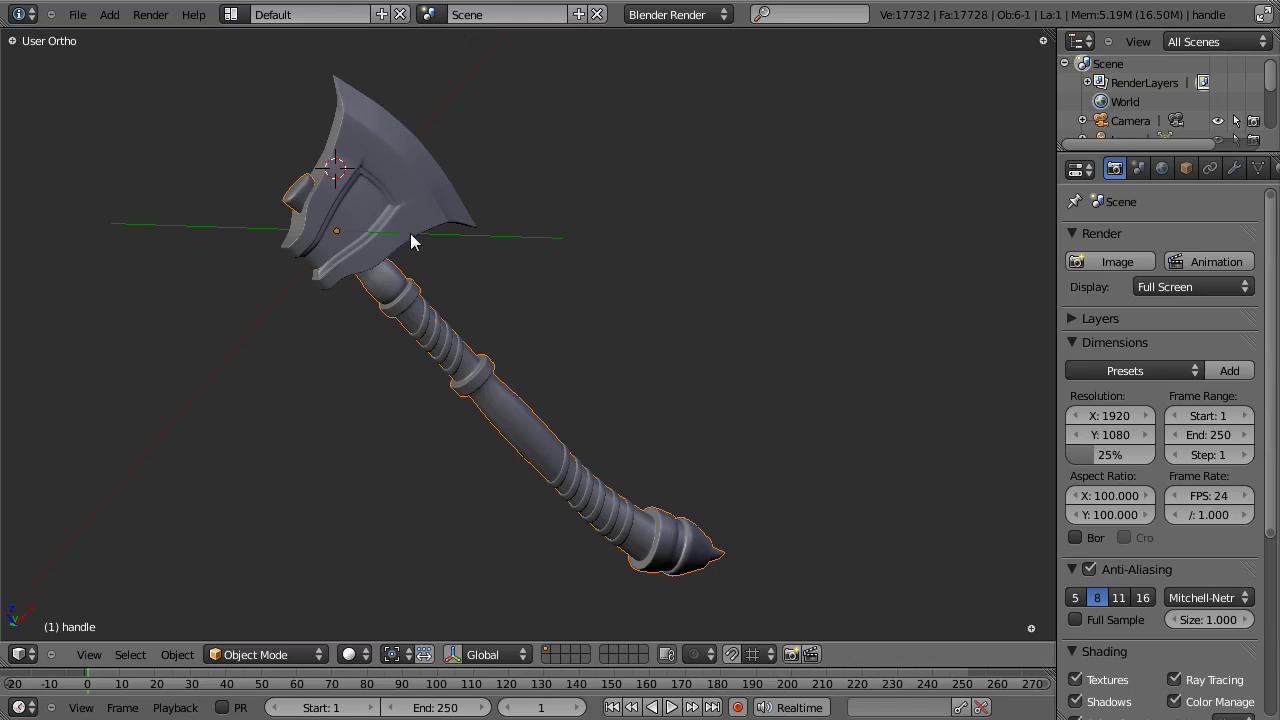
{"action": "key", "text": "z"}
{"action": "mouse_move", "coordinate": [539, 395]}
{"action": "middle_mouse_down"}
{"action": "mouse_move", "coordinate": [590, 370]}
{"action": "mouse_move", "coordinate": [505, 311]}
{"action": "mouse_move", "coordinate": [457, 394]}
{"action": "mouse_move", "coordinate": [466, 343]}
{"action": "mouse_move", "coordinate": [490, 351]}
{"action": "middle_mouse_up"}
{"action": "scroll", "coordinate": [490, 351], "scroll_direction": "up", "scroll_amount": 3}
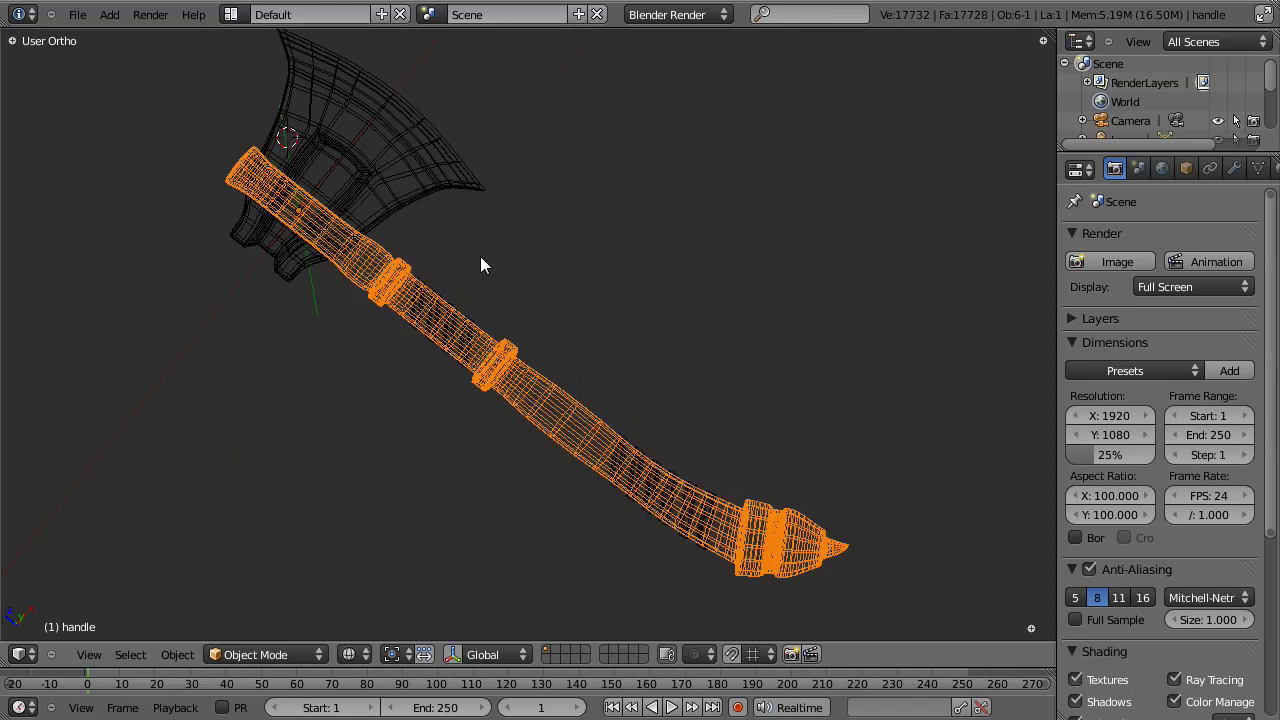
{"action": "mouse_move", "coordinate": [358, 391]}
{"action": "middle_mouse_down"}
{"action": "mouse_move", "coordinate": [668, 271]}
{"action": "mouse_move", "coordinate": [408, 306]}
{"action": "mouse_move", "coordinate": [474, 326]}
{"action": "mouse_move", "coordinate": [512, 305]}
{"action": "middle_mouse_up"}
{"action": "key", "text": "z"}
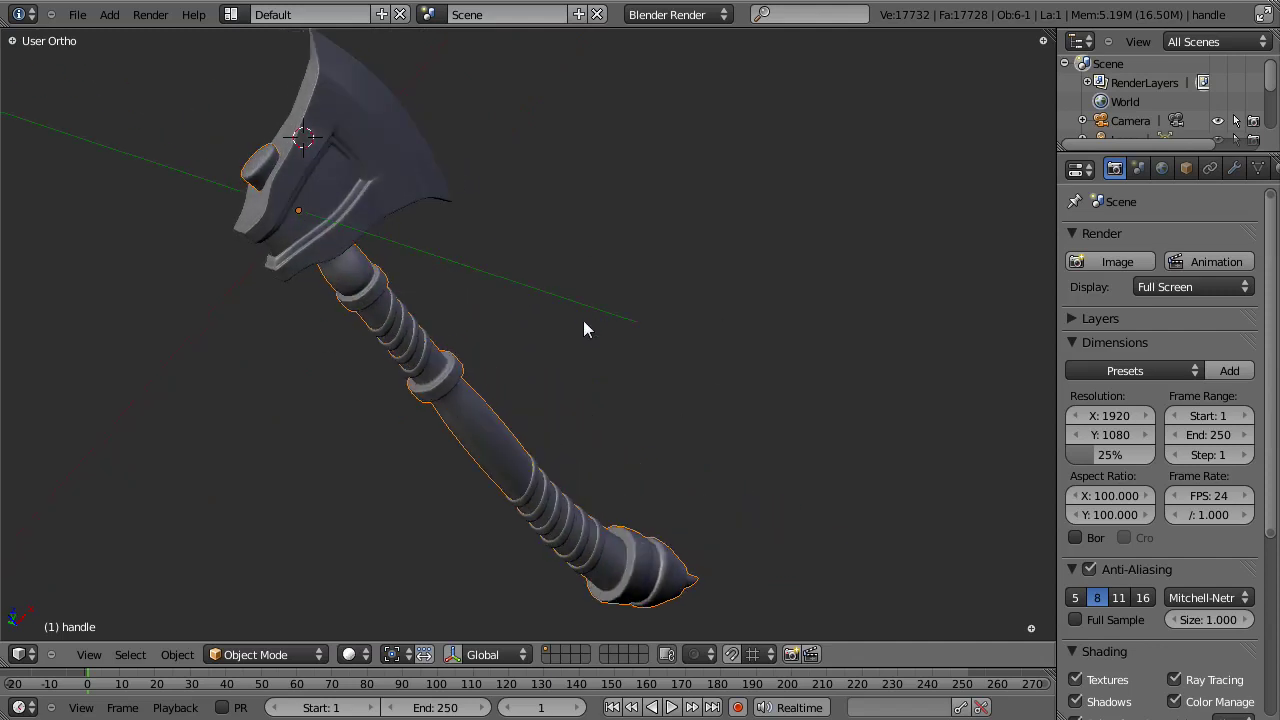
{"action": "key", "text": "z"}
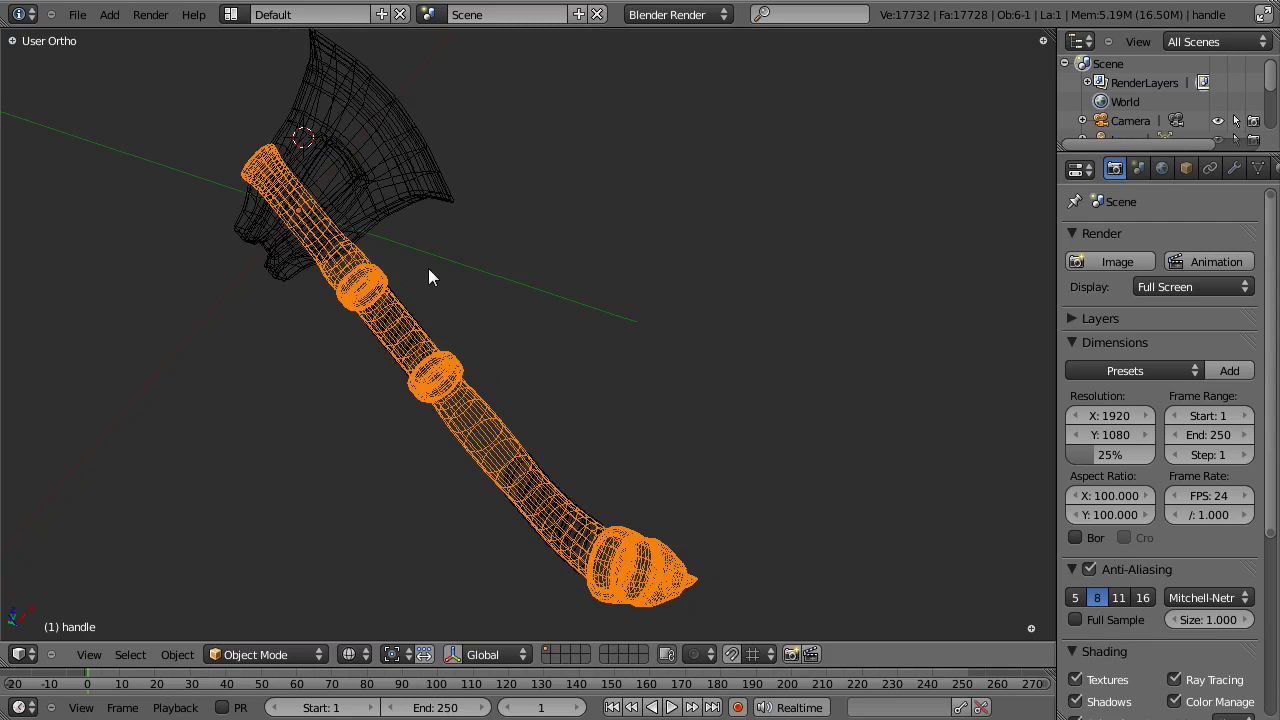
Step: Apply the Mirror modifier on the axe head and check its mesh in Edit Mode
{"action": "right_click", "coordinate": [396, 153]}
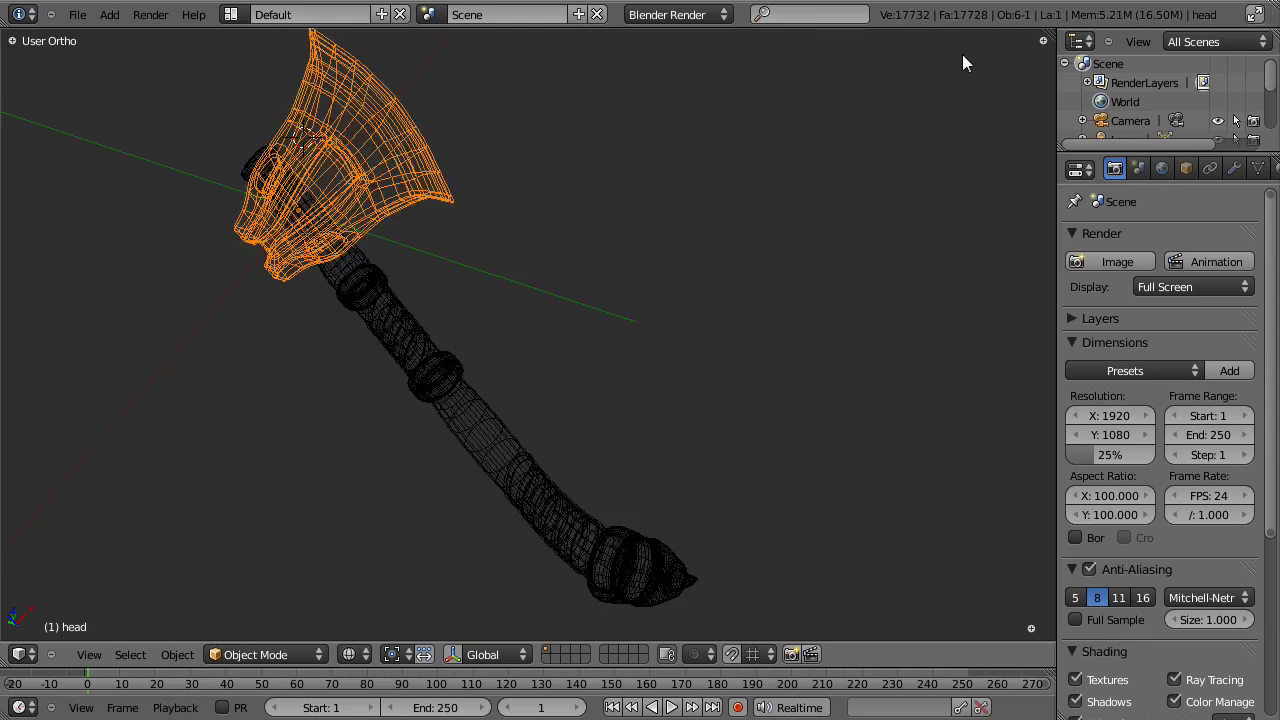
{"action": "left_click", "coordinate": [1234, 168]}
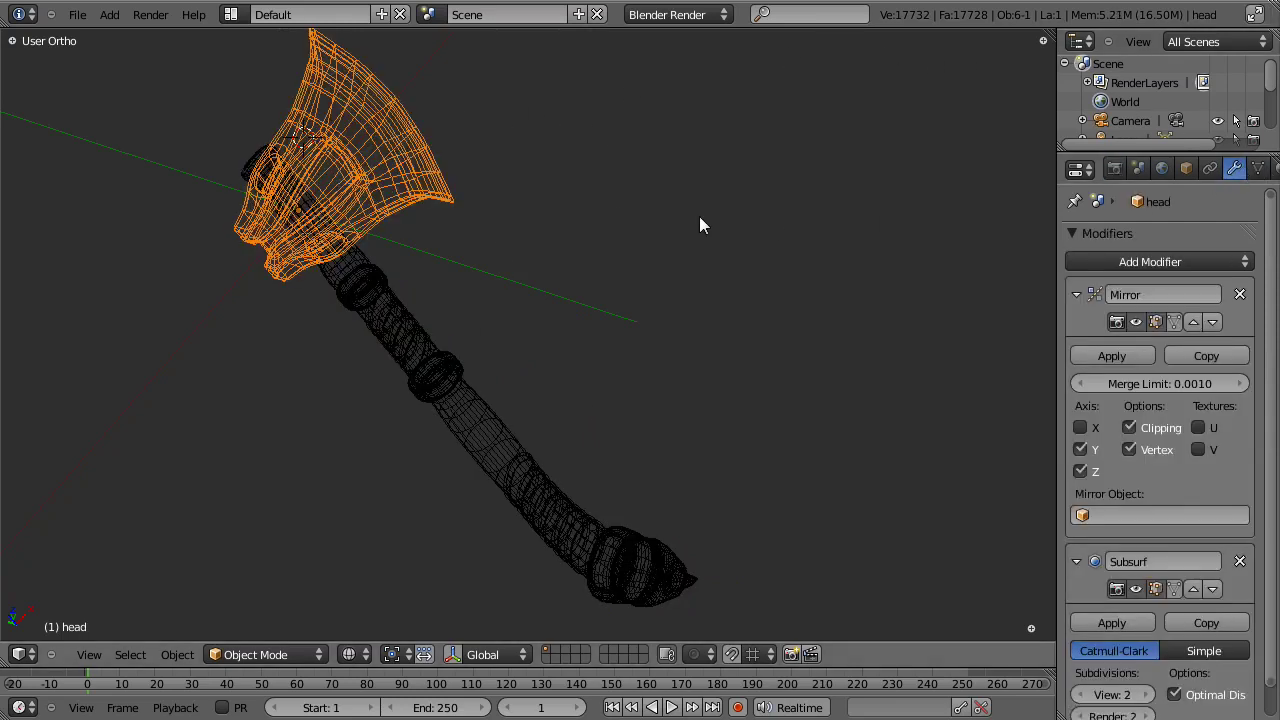
{"action": "scroll", "coordinate": [770, 218], "scroll_direction": "down", "scroll_amount": 2}
{"action": "scroll", "coordinate": [1194, 334], "scroll_direction": "down", "scroll_amount": 1}
{"action": "scroll", "coordinate": [1156, 430], "scroll_direction": "up", "scroll_amount": 1}
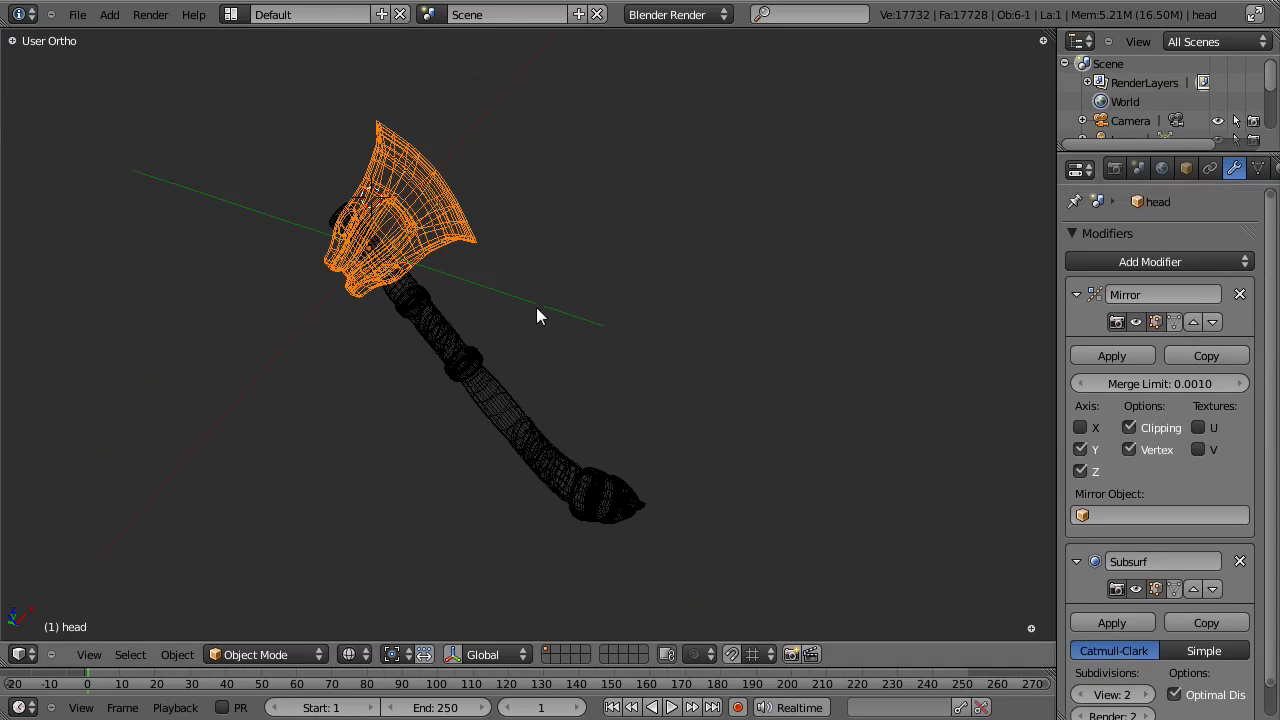
{"action": "key", "text": "z"}
{"action": "scroll", "coordinate": [417, 294], "scroll_direction": "up", "scroll_amount": 2}
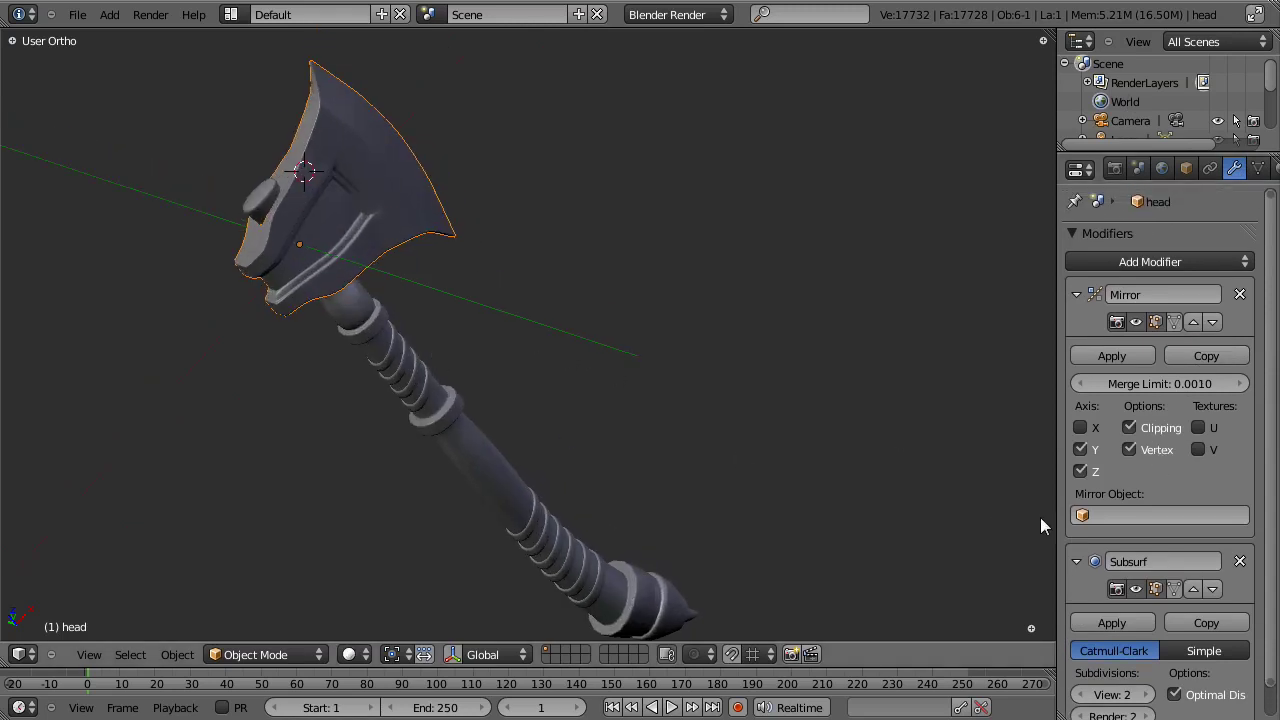
{"action": "left_click", "coordinate": [1131, 358]}
{"action": "key", "text": "Tab"}
{"action": "middle_click_drag", "start_coordinate": [323, 197], "coordinate": [391, 197]}
{"action": "key", "text": "Tab"}
Step: Enable Optimal Display in the Subsurf modifier of the axe handle and compare its wireframe and solid shading
{"action": "mouse_move", "coordinate": [380, 397]}
{"action": "middle_mouse_down"}
{"action": "mouse_move", "coordinate": [257, 220]}
{"action": "mouse_move", "coordinate": [409, 309]}
{"action": "mouse_move", "coordinate": [303, 408]}
{"action": "middle_mouse_up"}
{"action": "key", "text": "z"}
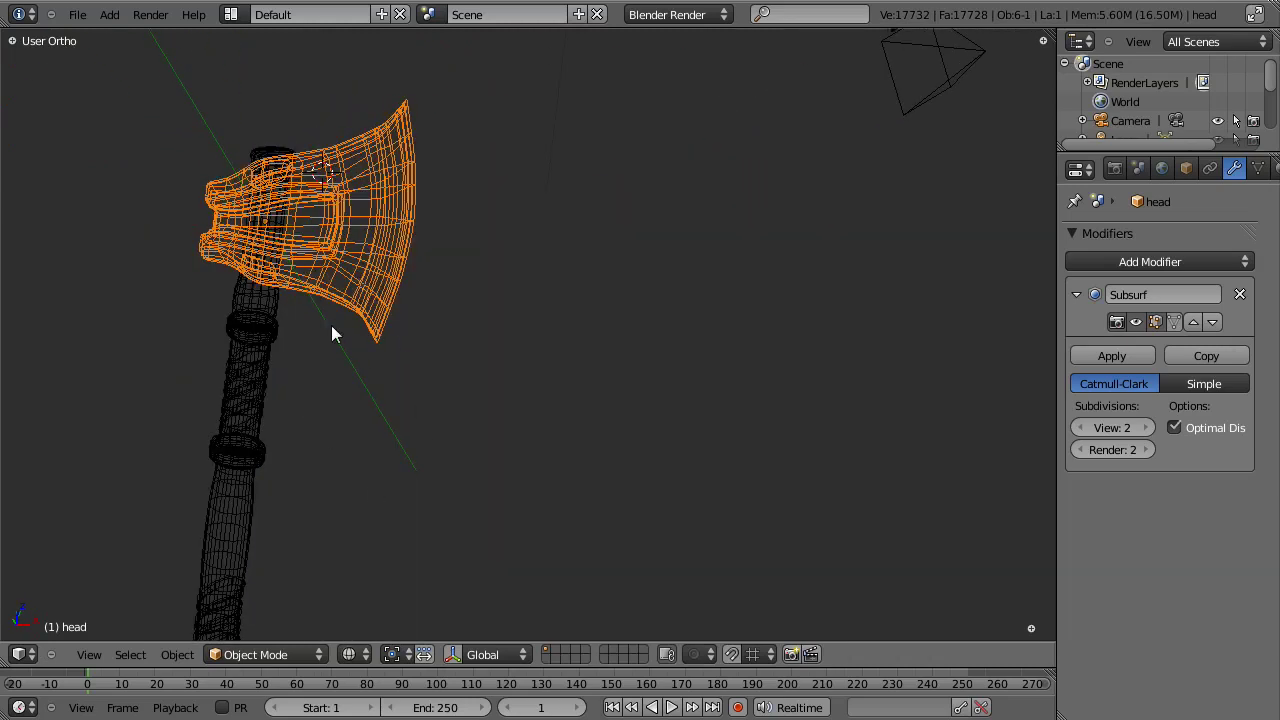
{"action": "right_click", "coordinate": [249, 301]}
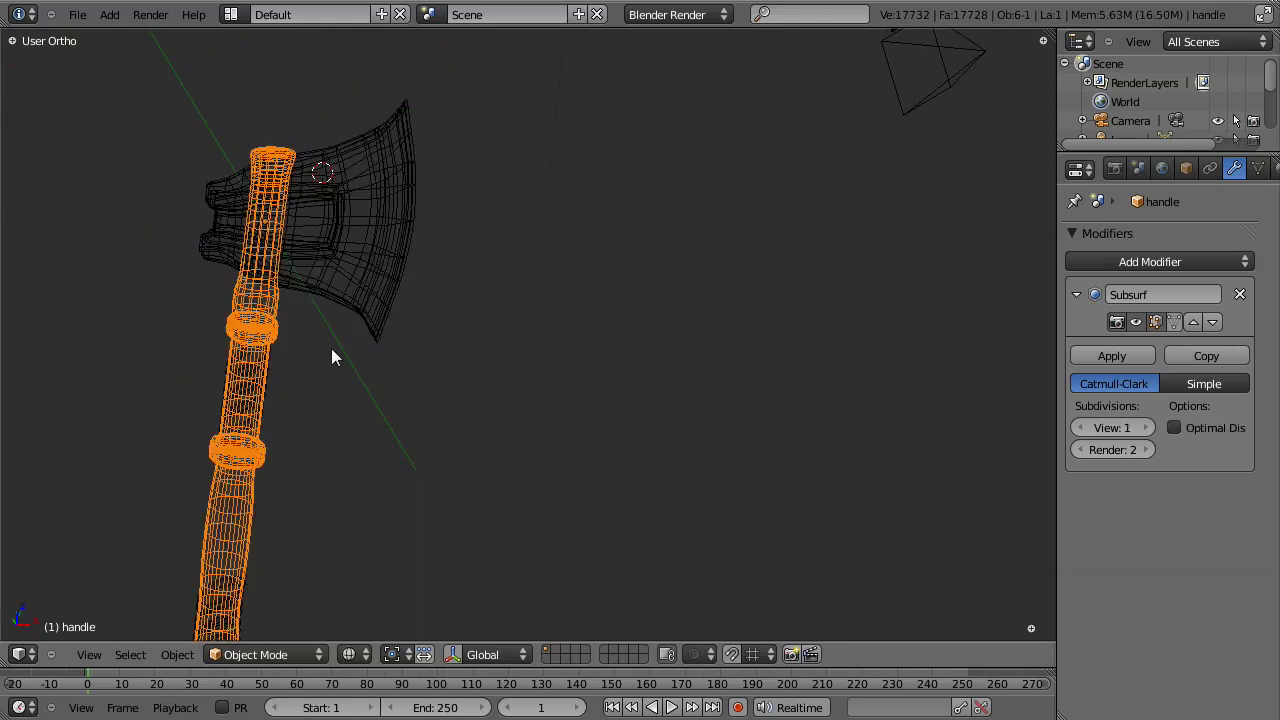
{"action": "left_click", "coordinate": [1209, 426]}
{"action": "middle_click_drag", "start_coordinate": [575, 385], "coordinate": [535, 239]}
{"action": "key", "text": "z"}
{"action": "key", "text": "z"}
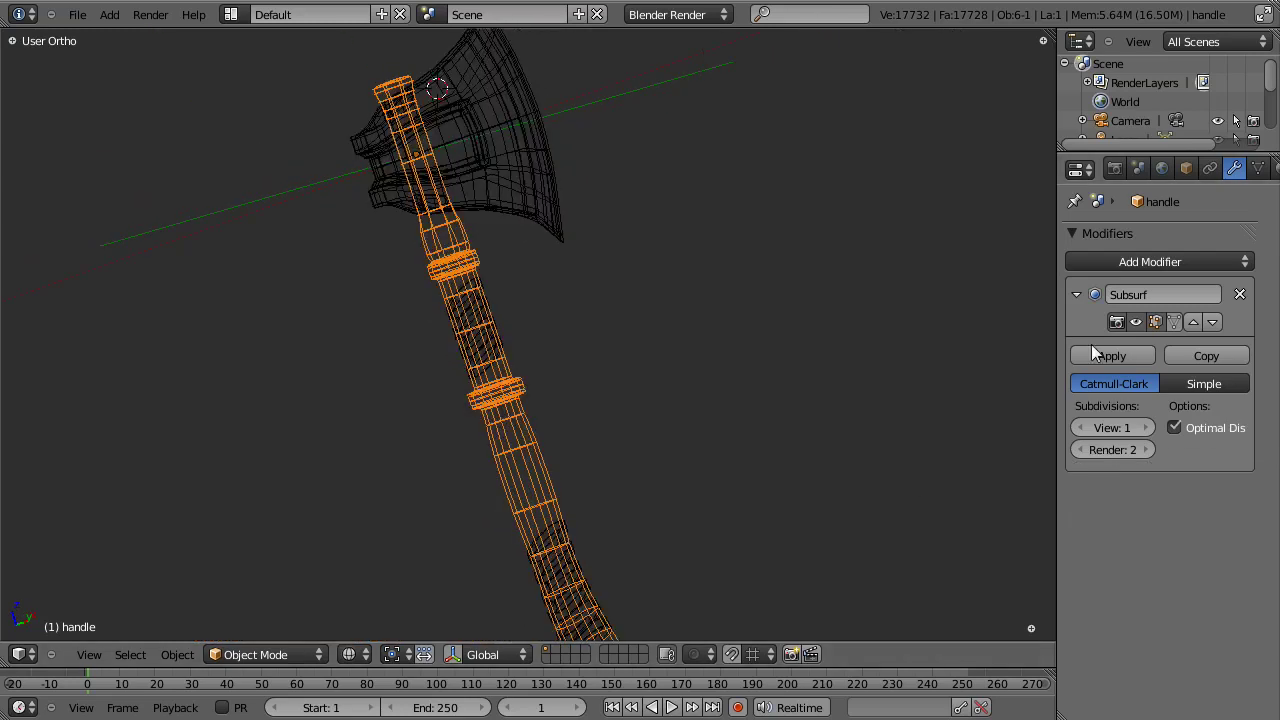
Step: Check the Subsurf settings of the wrap objects around the handle and inspect the whole axe in solid shading
{"action": "right_click", "coordinate": [481, 296]}
{"action": "middle_click_drag", "start_coordinate": [500, 380], "coordinate": [700, 388]}
{"action": "key", "text": "z"}
{"action": "key", "text": "z"}
{"action": "right_click", "coordinate": [528, 448]}
{"action": "right_click", "coordinate": [536, 449]}
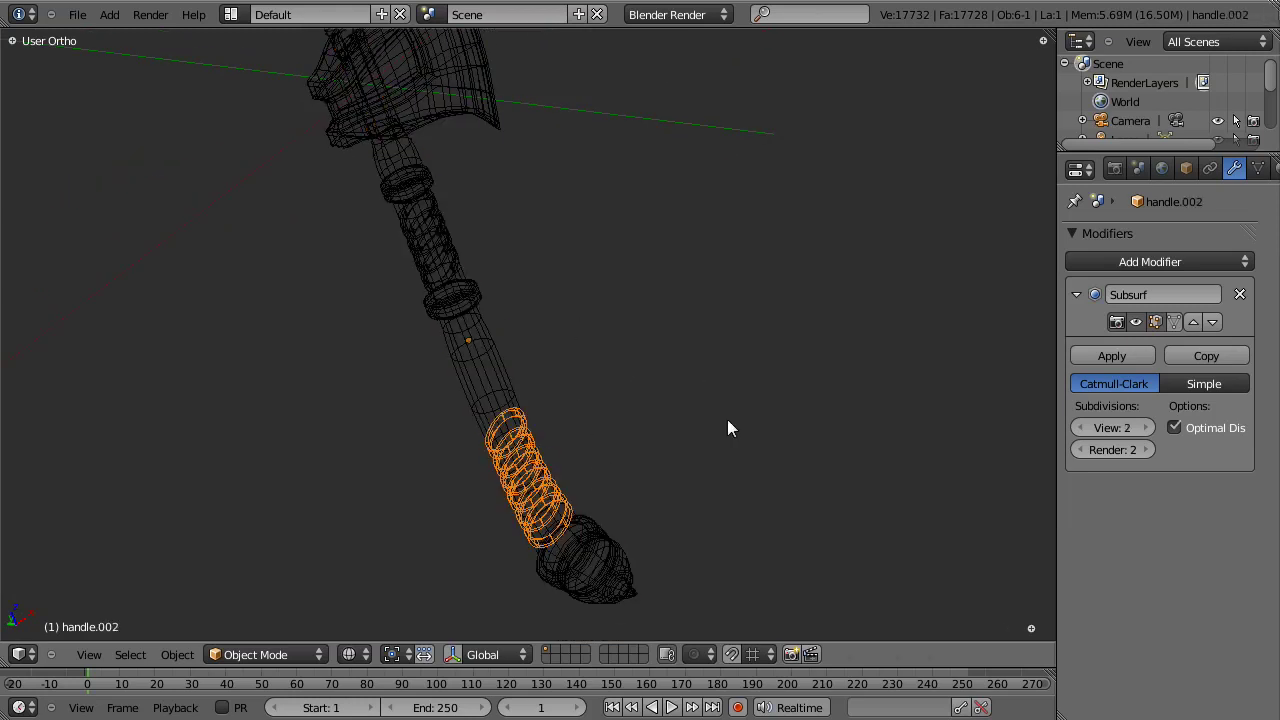
{"action": "key", "text": "z"}
{"action": "middle_click_drag", "start_coordinate": [514, 297], "coordinate": [543, 362]}
{"action": "middle_click_drag", "start_coordinate": [473, 85], "coordinate": [399, 171]}
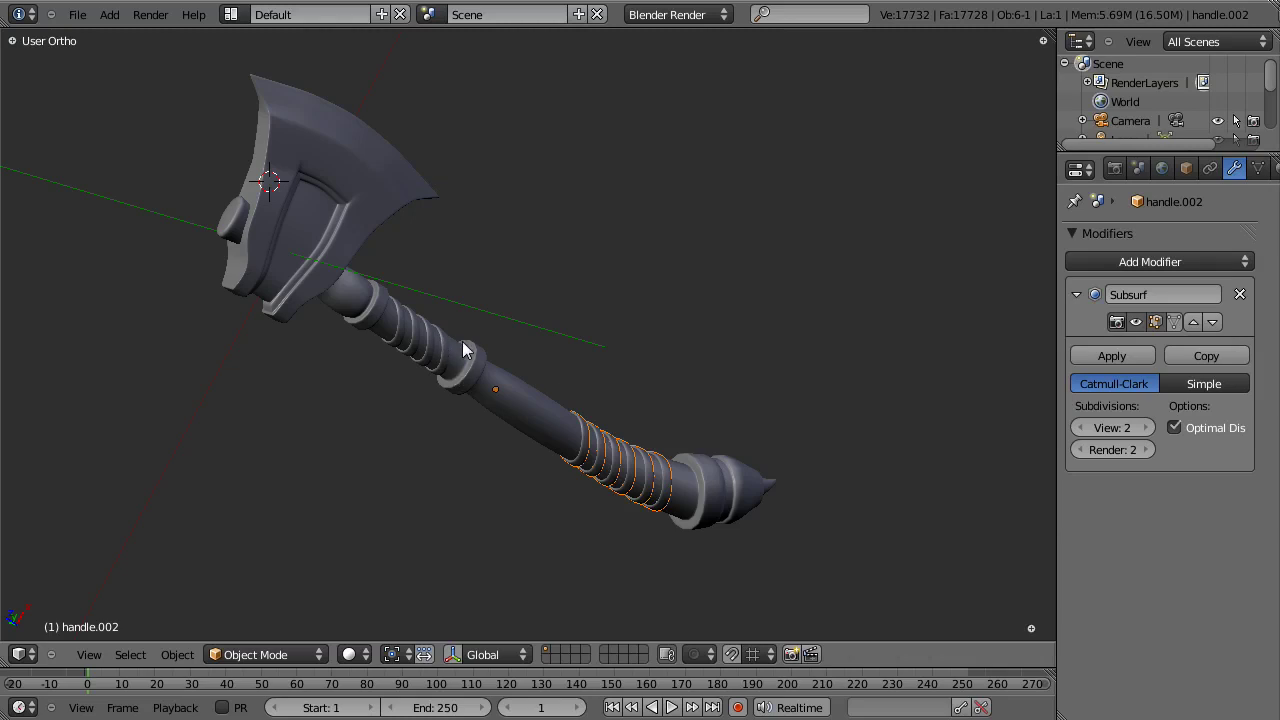
{"action": "scroll", "coordinate": [462, 341], "scroll_direction": "up", "scroll_amount": 2}
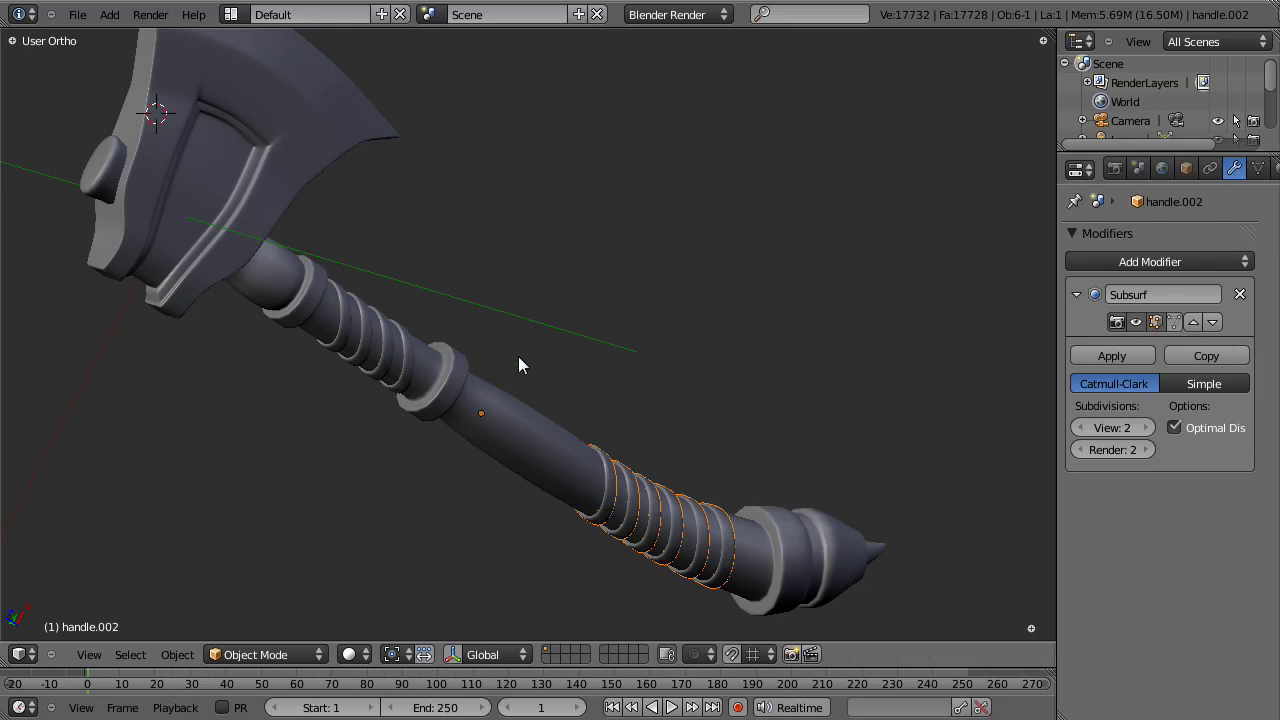
Step: Select all axe parts with the handle as the active object and join them into one mesh
{"action": "scroll", "coordinate": [518, 355], "scroll_direction": "down", "scroll_amount": 3}
{"action": "key", "text": "z"}
{"action": "key", "text": "a"}
{"action": "key", "text": "a"}
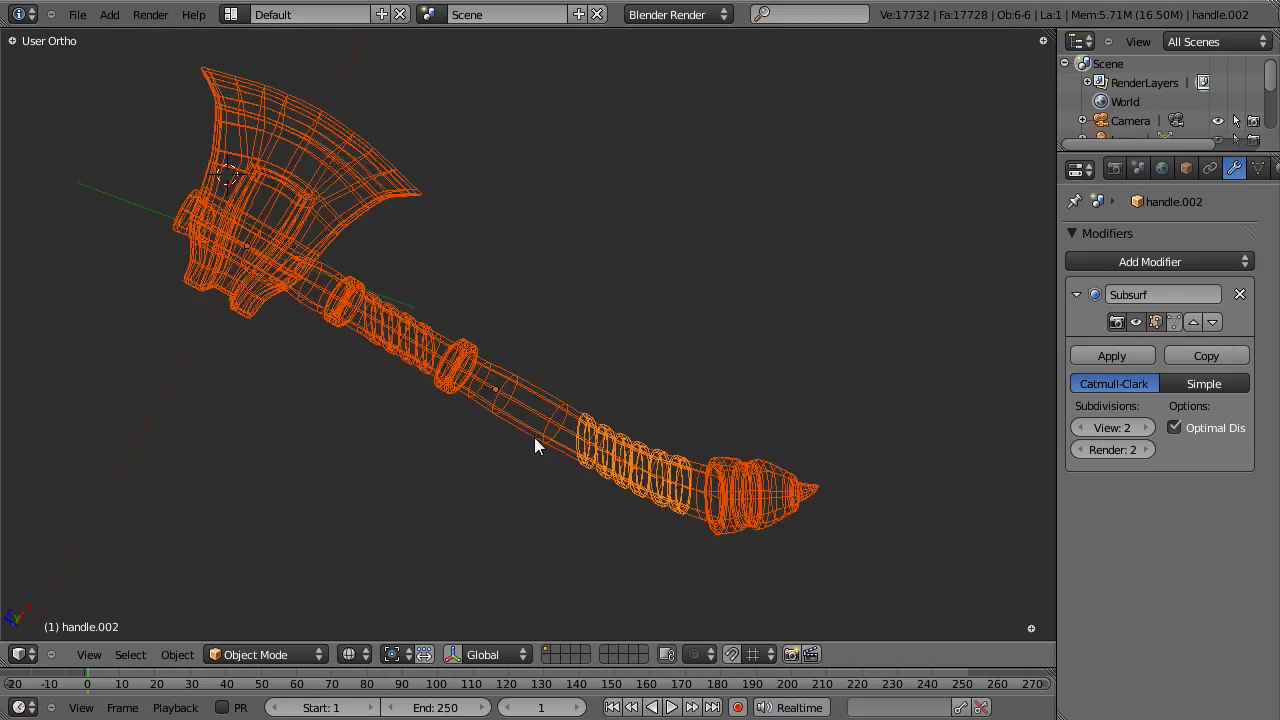
{"action": "left_click", "coordinate": [531, 394], "text": "shift"}
{"action": "middle_click_drag", "start_coordinate": [531, 394], "coordinate": [436, 412]}
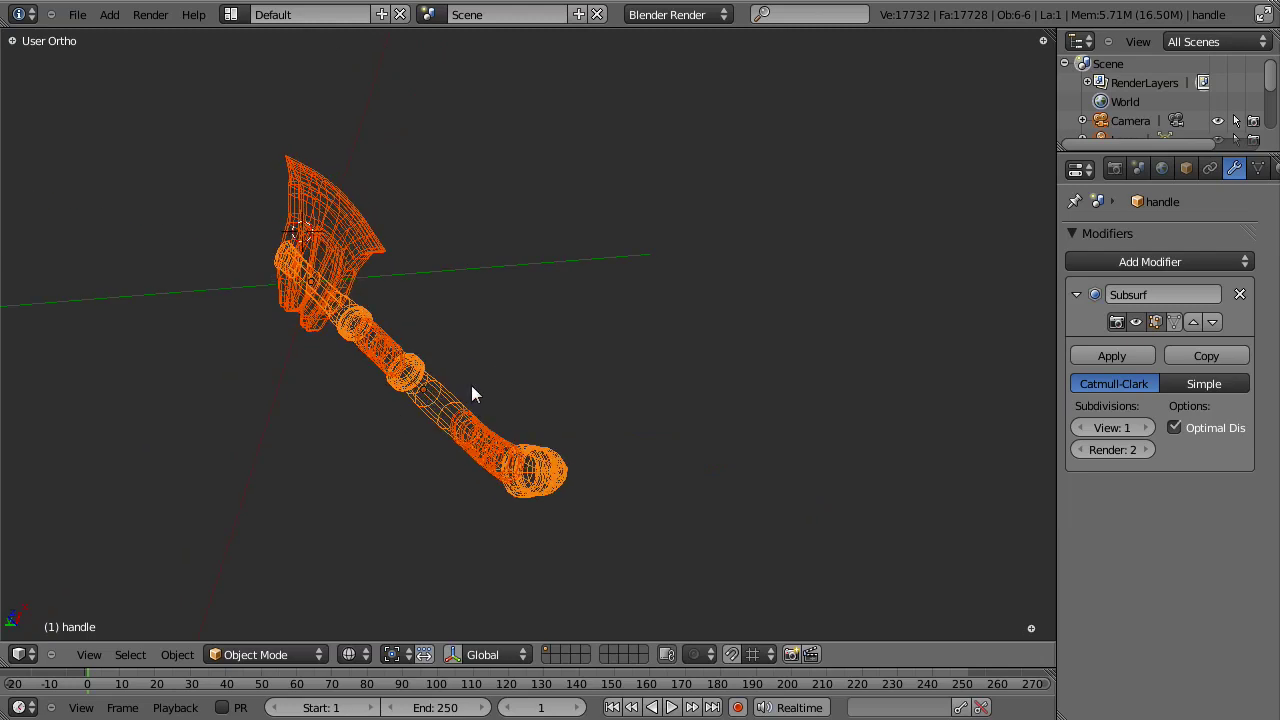
{"action": "key", "text": "z"}
{"action": "mouse_move", "coordinate": [537, 380]}
{"action": "middle_mouse_down"}
{"action": "mouse_move", "coordinate": [480, 314]}
{"action": "mouse_move", "coordinate": [480, 257]}
{"action": "mouse_move", "coordinate": [446, 226]}
{"action": "mouse_move", "coordinate": [317, 220]}
{"action": "mouse_move", "coordinate": [391, 437]}
{"action": "mouse_move", "coordinate": [476, 458]}
{"action": "mouse_move", "coordinate": [569, 426]}
{"action": "mouse_move", "coordinate": [694, 260]}
{"action": "mouse_move", "coordinate": [537, 360]}
{"action": "mouse_move", "coordinate": [532, 381]}
{"action": "middle_mouse_up"}
{"action": "key", "text": "Tab"}
{"action": "key", "text": "a"}
{"action": "key", "text": "Tab"}
{"action": "scroll", "coordinate": [490, 385], "scroll_direction": "down", "scroll_amount": 3}
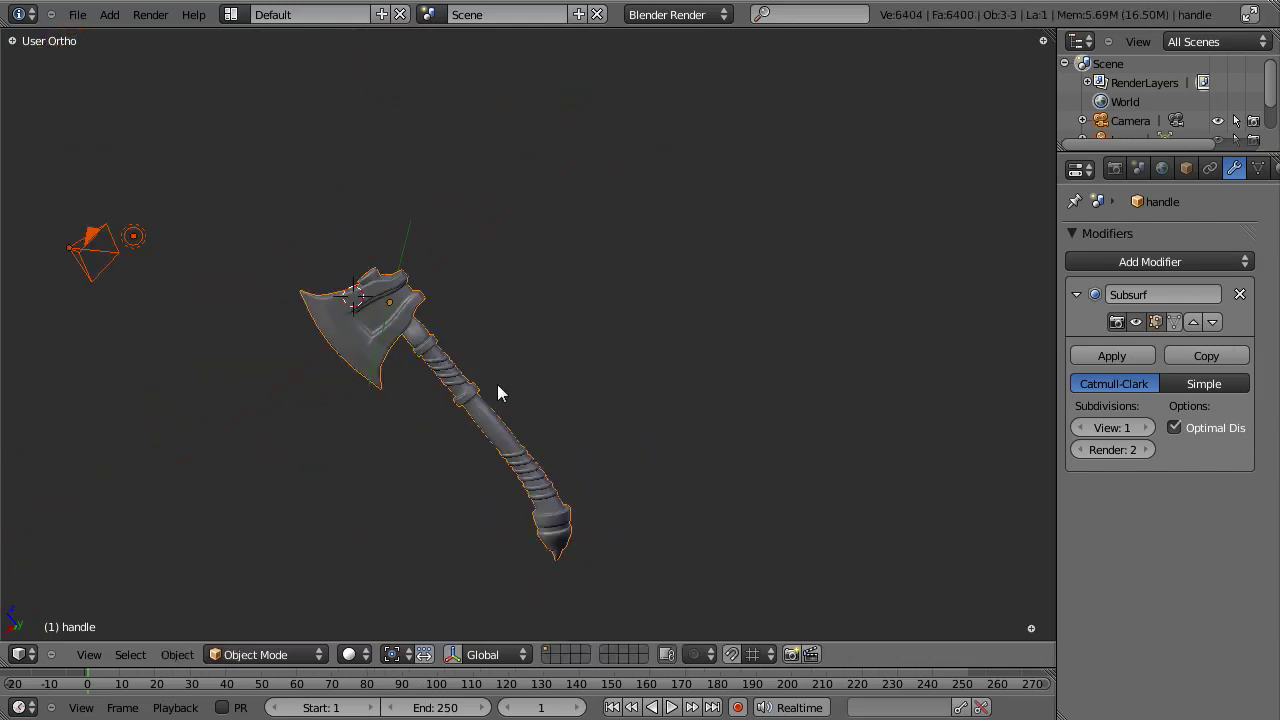
Step: Examine the joined mesh's edge flow around the handle wraps and collars in Edit Mode
{"action": "scroll", "coordinate": [421, 310], "scroll_direction": "up", "scroll_amount": 4}
{"action": "key", "text": "Tab"}
{"action": "middle_click_drag", "start_coordinate": [463, 431], "coordinate": [655, 244]}
{"action": "scroll", "coordinate": [417, 423], "scroll_direction": "up", "scroll_amount": 5}
{"action": "middle_click_drag", "start_coordinate": [417, 423], "coordinate": [630, 283]}
{"action": "middle_click_drag", "start_coordinate": [357, 471], "coordinate": [341, 384]}
{"action": "scroll", "coordinate": [341, 384], "scroll_direction": "up", "scroll_amount": 4}
{"action": "right_click", "coordinate": [87, 406], "text": "alt"}
{"action": "key", "text": "z"}
{"action": "scroll", "coordinate": [377, 235], "scroll_direction": "down", "scroll_amount": 5}
{"action": "mouse_move", "coordinate": [377, 235]}
{"action": "middle_mouse_down"}
{"action": "mouse_move", "coordinate": [291, 343]}
{"action": "mouse_move", "coordinate": [411, 474]}
{"action": "middle_mouse_up"}
{"action": "key", "text": "z"}
{"action": "scroll", "coordinate": [491, 466], "scroll_direction": "up", "scroll_amount": 8}
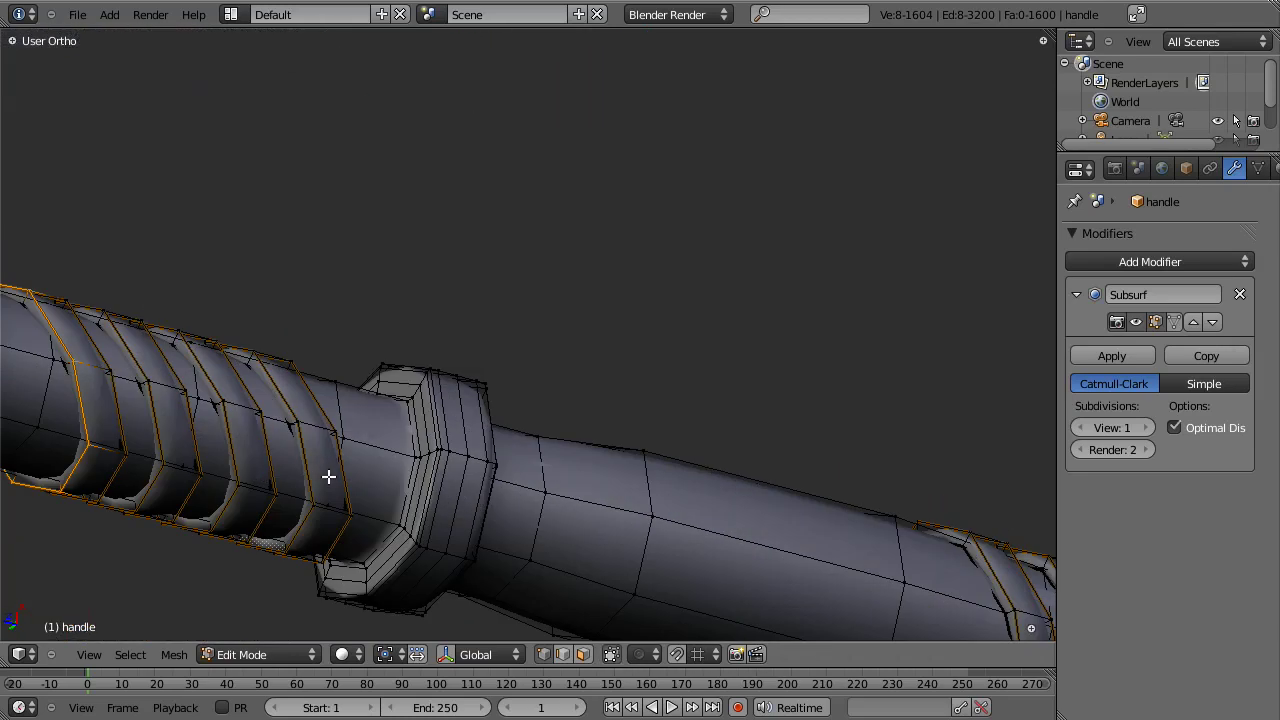
{"action": "middle_click_drag", "start_coordinate": [258, 480], "coordinate": [503, 457], "text": "shift"}
{"action": "scroll", "coordinate": [440, 447], "scroll_direction": "up", "scroll_amount": 2}
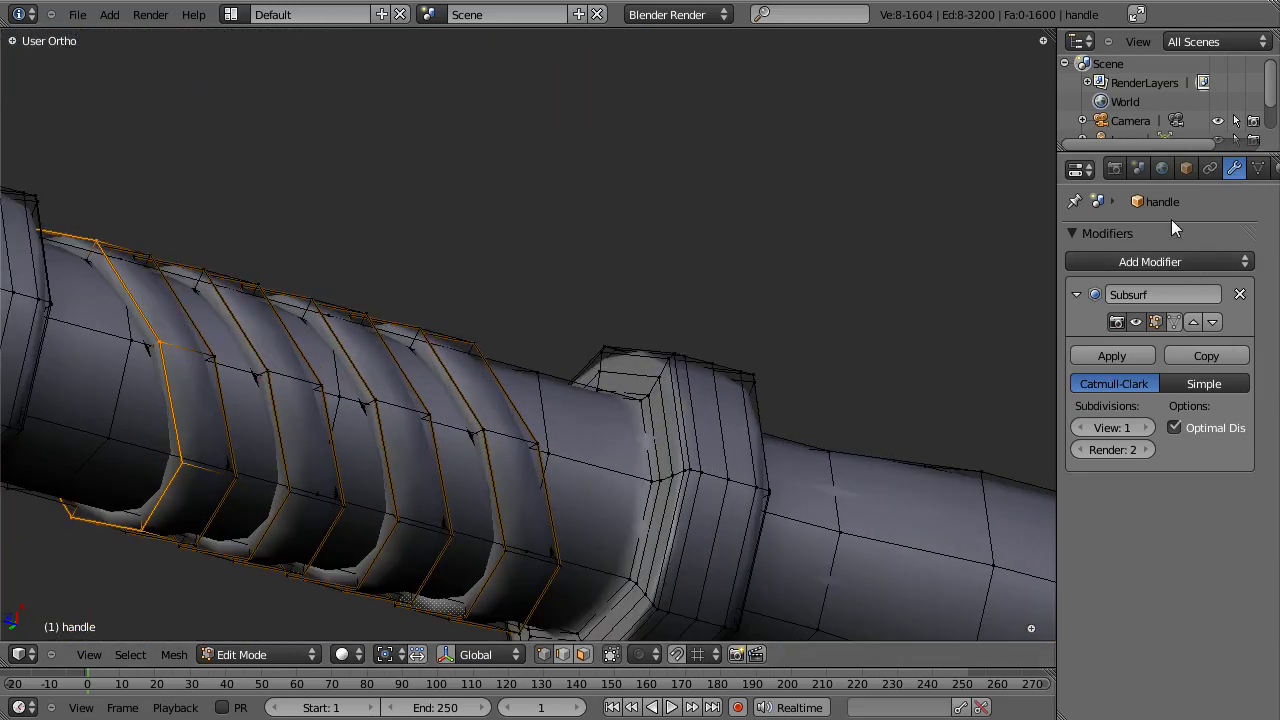
Step: Clear the mesh selection and inspect the smoothed axe in Object Mode from several angles
{"action": "key", "text": "a"}
{"action": "key", "text": "z"}
{"action": "key", "text": "z"}
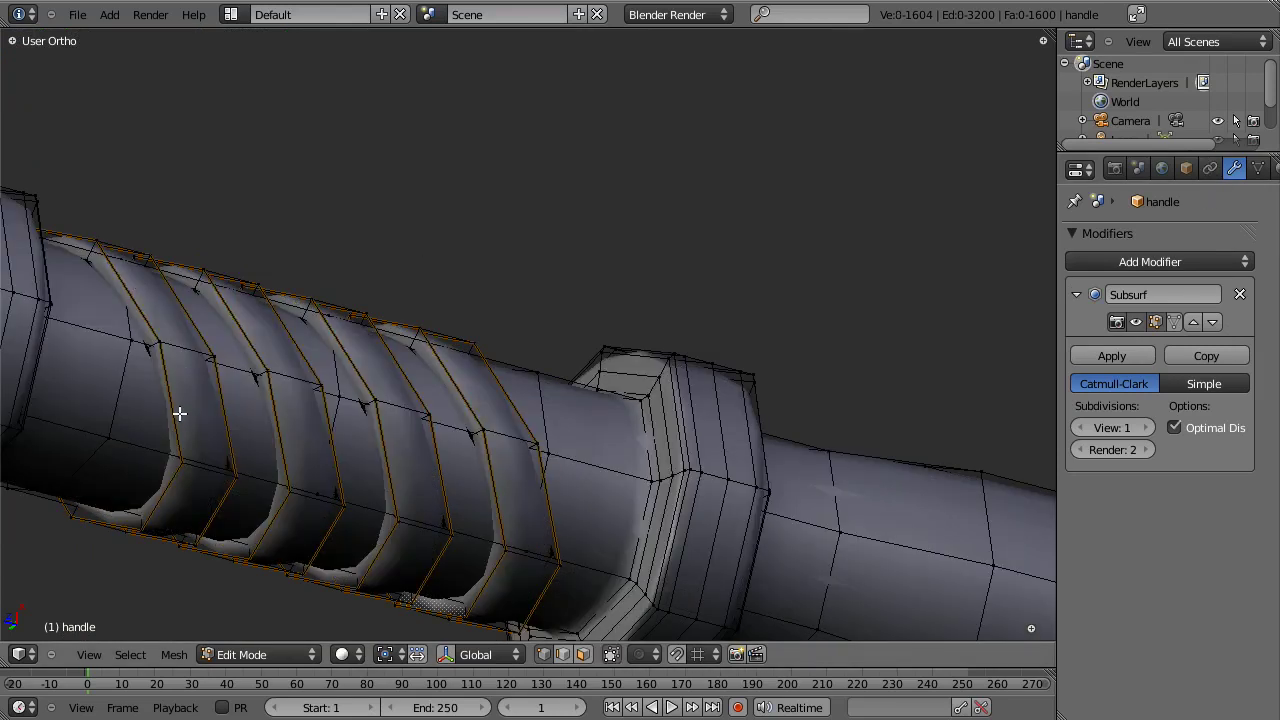
{"action": "scroll", "coordinate": [181, 410], "scroll_direction": "down", "scroll_amount": 6}
{"action": "middle_click_drag", "start_coordinate": [183, 409], "coordinate": [395, 371]}
{"action": "scroll", "coordinate": [482, 410], "scroll_direction": "up", "scroll_amount": 4}
{"action": "key", "text": "Tab"}
{"action": "middle_click_drag", "start_coordinate": [482, 410], "coordinate": [421, 417]}
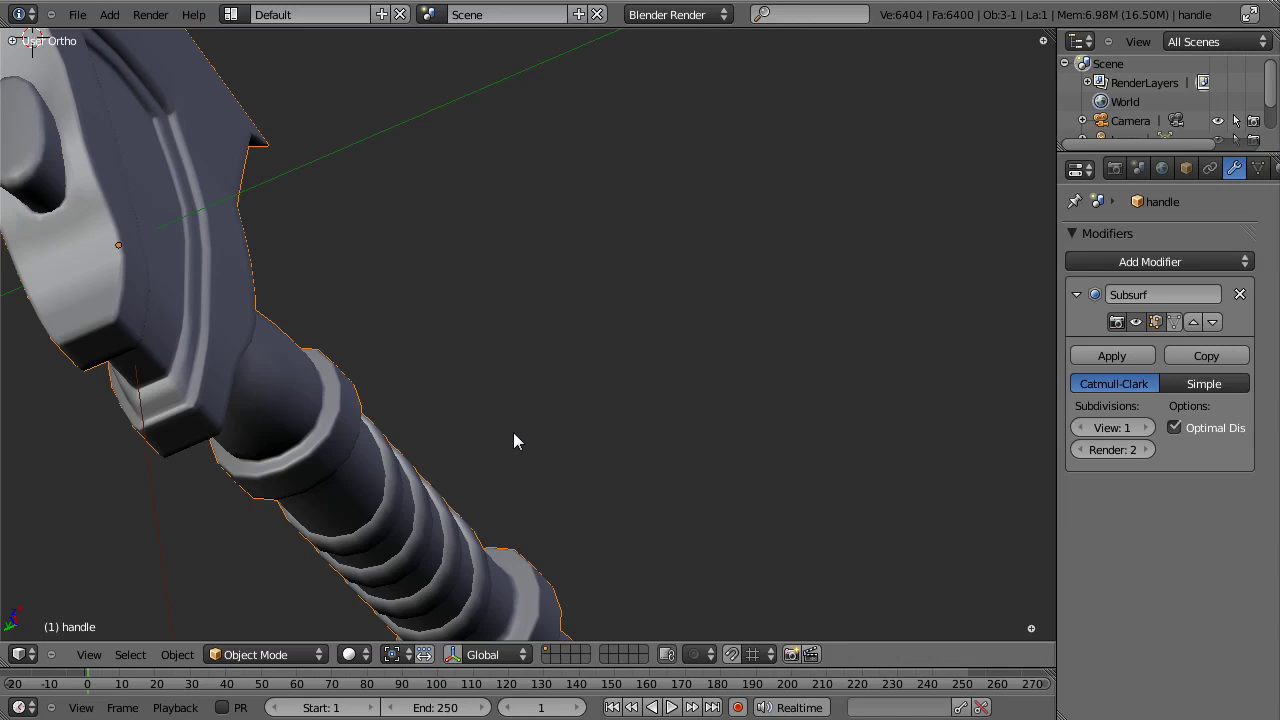
{"action": "scroll", "coordinate": [577, 319], "scroll_direction": "down", "scroll_amount": 3}
{"action": "middle_click_drag", "start_coordinate": [434, 493], "coordinate": [536, 327]}
{"action": "scroll", "coordinate": [536, 327], "scroll_direction": "down", "scroll_amount": 3}
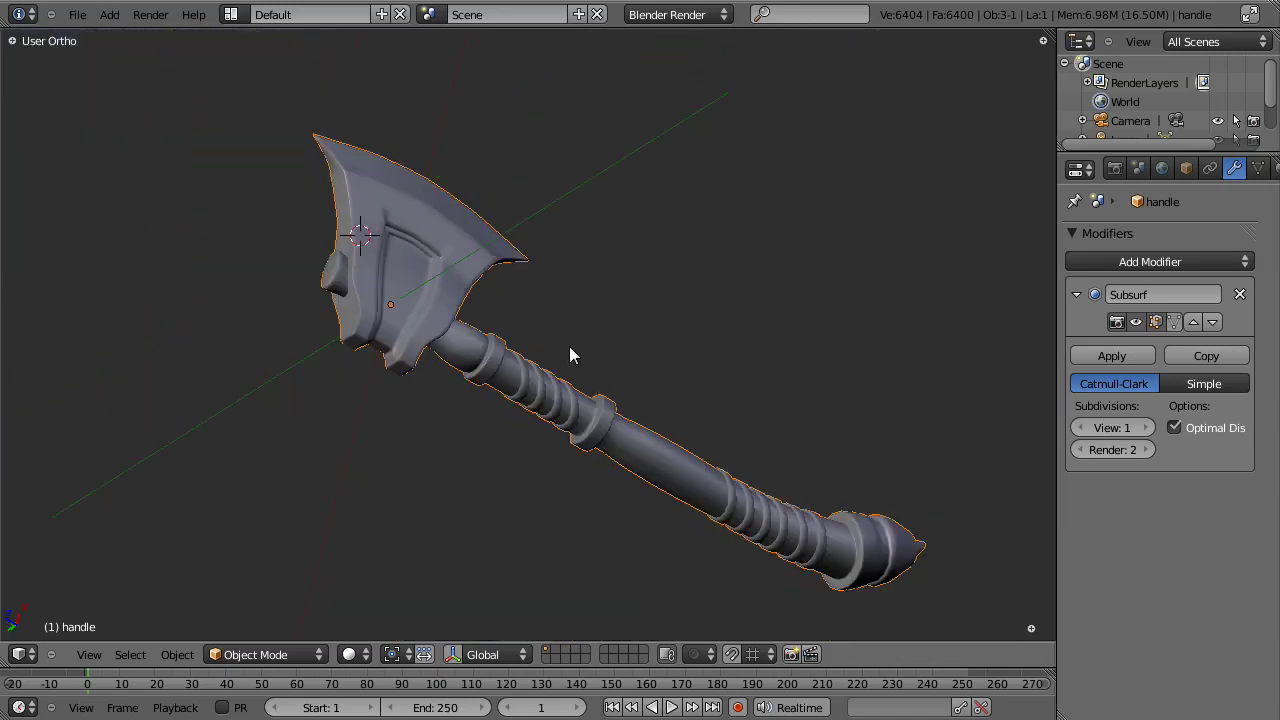
Step: Examine the upper handle, its wraps and the collar below the axe head in Edit Mode, starting from the front view
{"action": "key", "text": "KP_1"}
{"action": "scroll", "coordinate": [537, 357], "scroll_direction": "up", "scroll_amount": 5}
{"action": "middle_click_drag", "start_coordinate": [315, 187], "coordinate": [398, 311], "text": "shift"}
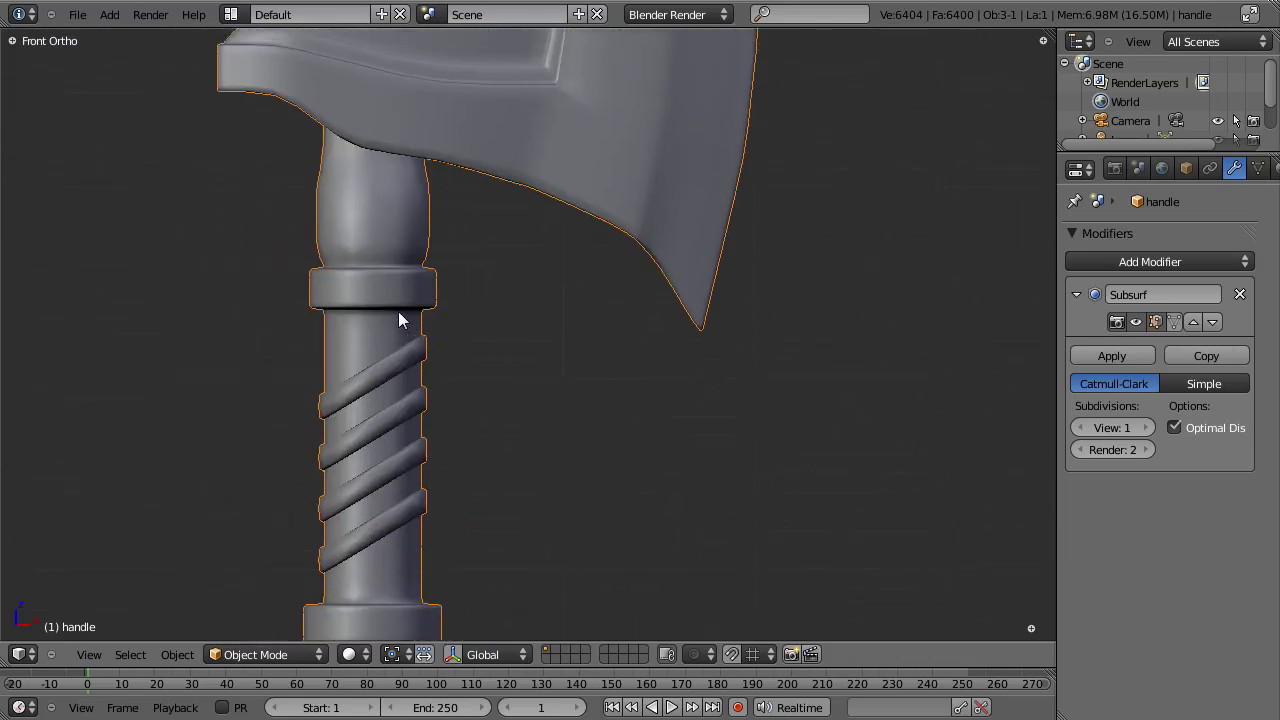
{"action": "key", "text": "Tab"}
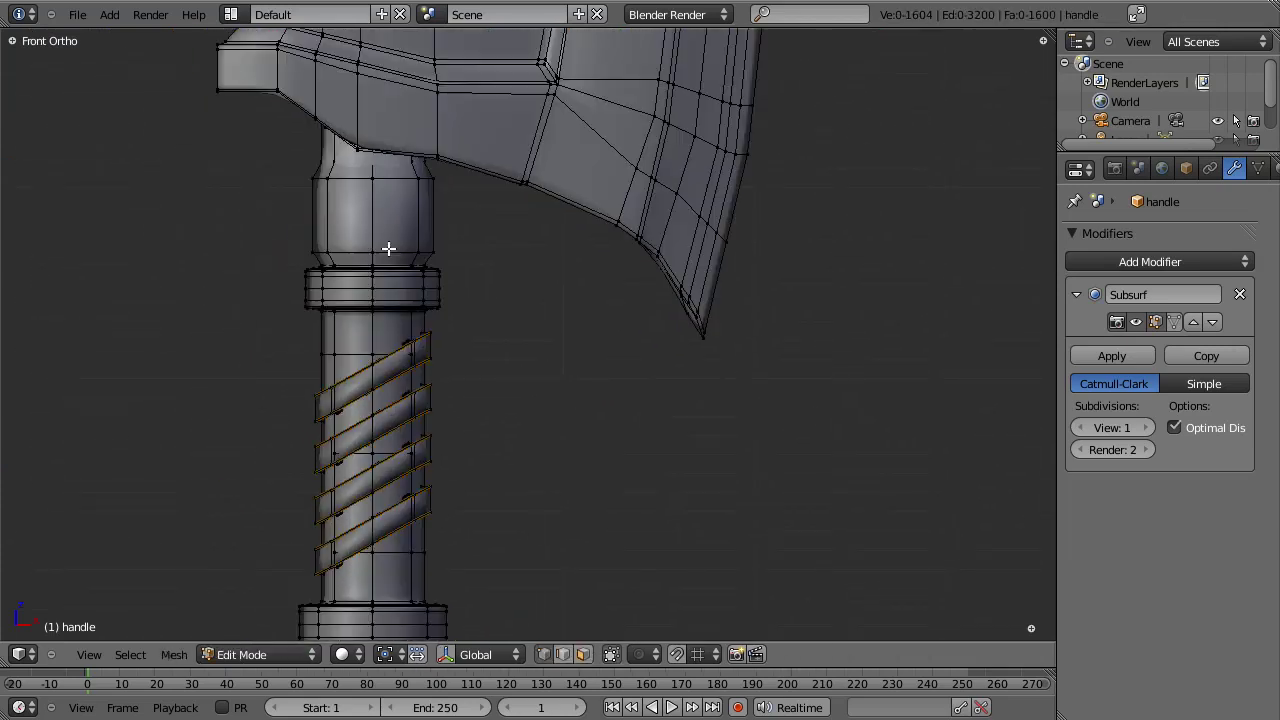
{"action": "scroll", "coordinate": [508, 457], "scroll_direction": "down", "scroll_amount": 2}
{"action": "scroll", "coordinate": [486, 506], "scroll_direction": "up", "scroll_amount": 6}
{"action": "middle_click_drag", "start_coordinate": [424, 444], "coordinate": [657, 280]}
{"action": "scroll", "coordinate": [486, 314], "scroll_direction": "down", "scroll_amount": 2}
{"action": "scroll", "coordinate": [486, 314], "scroll_direction": "down", "scroll_amount": 6}
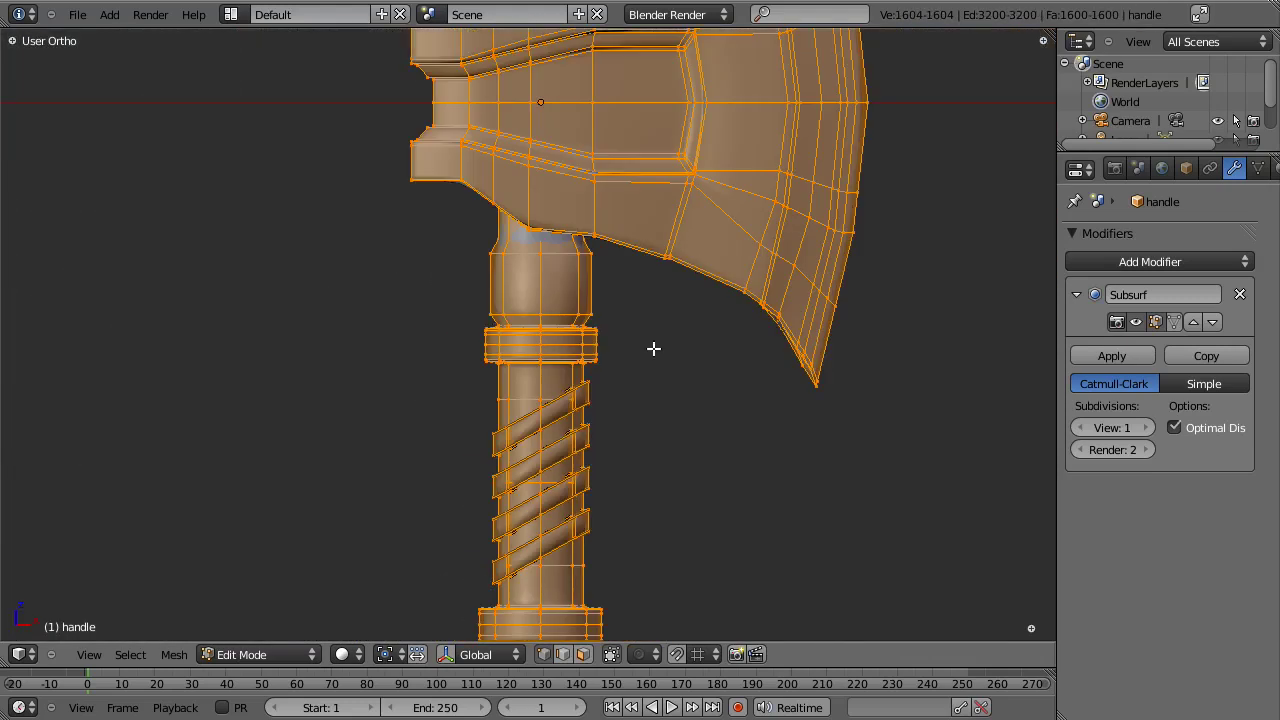
{"action": "middle_click_drag", "start_coordinate": [580, 409], "coordinate": [560, 365]}
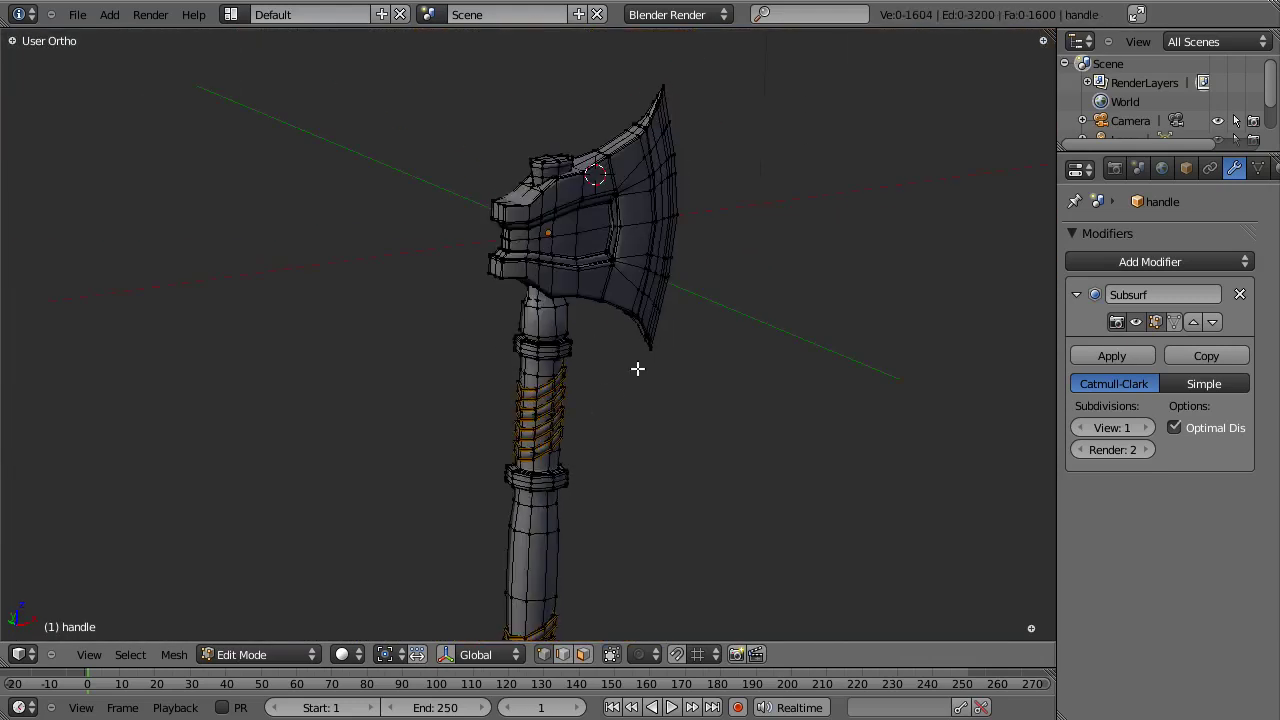
{"action": "scroll", "coordinate": [511, 363], "scroll_direction": "up", "scroll_amount": 6}
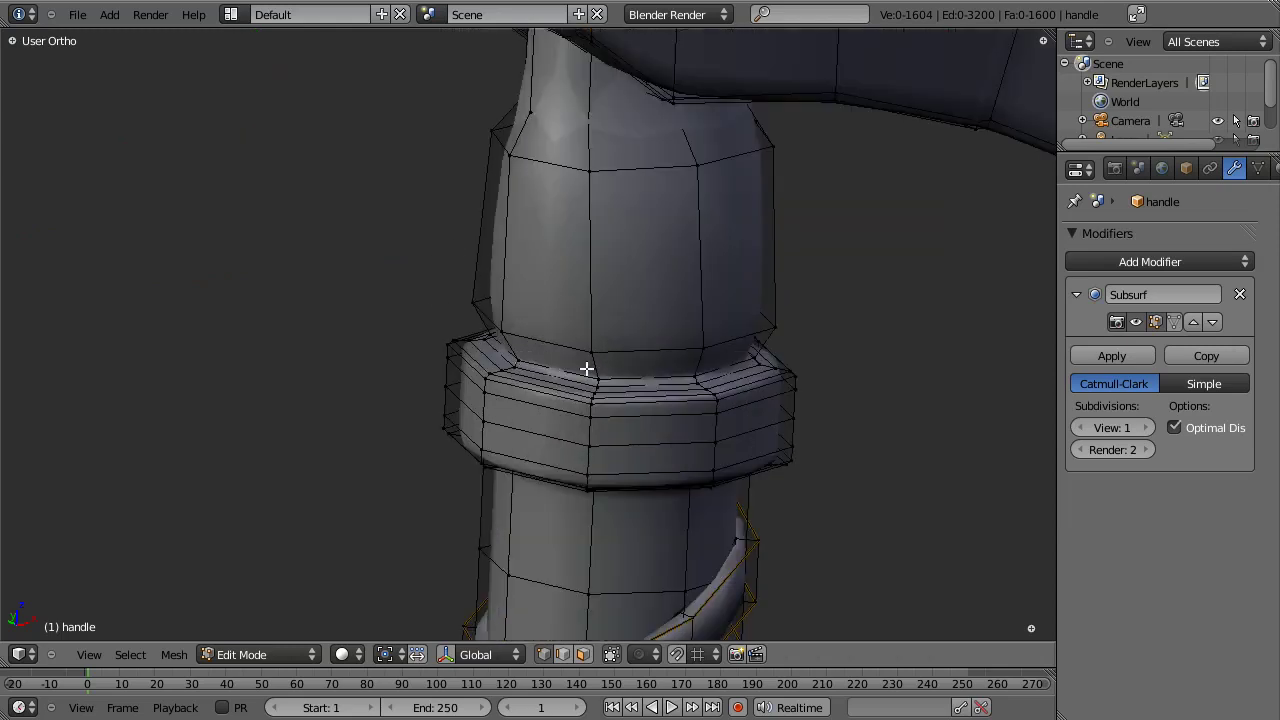
Step: Scale the edge loop where the handle meets the upper collar's top inward, in line with the neighbouring handle loop
{"action": "scroll", "coordinate": [640, 340], "scroll_direction": "up", "scroll_amount": 3}
{"action": "right_click", "coordinate": [608, 423], "text": "alt"}
{"action": "right_click", "coordinate": [608, 408], "text": "alt"}
{"action": "key", "text": "KP_3"}
{"action": "key", "text": "KP_Decimal"}
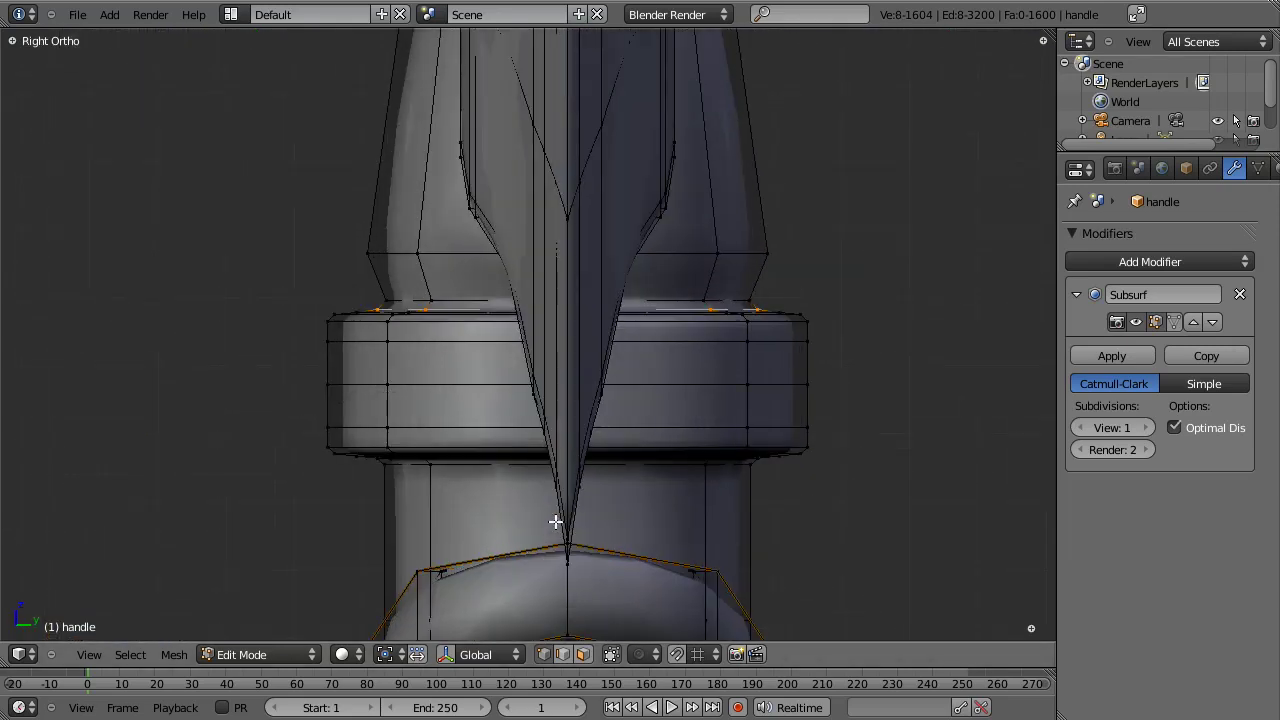
{"action": "key", "text": "KP_1"}
{"action": "scroll", "coordinate": [430, 370], "scroll_direction": "down", "scroll_amount": 1}
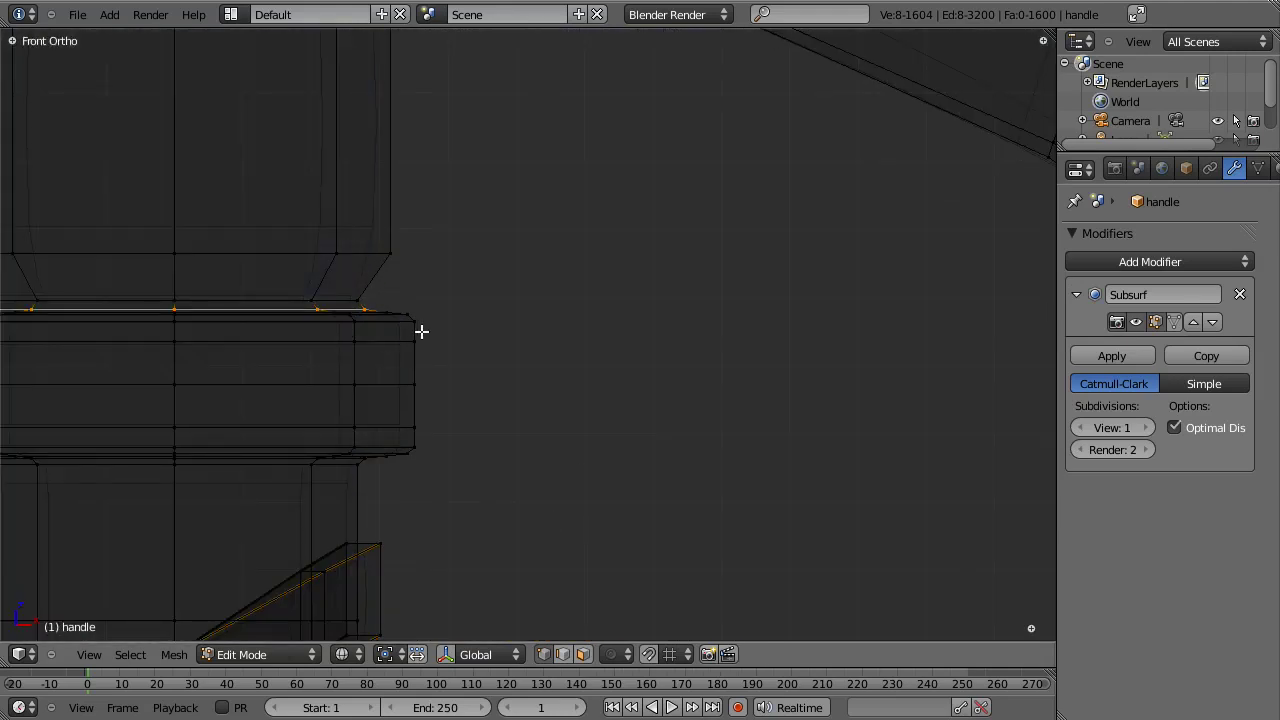
{"action": "middle_click_drag", "start_coordinate": [371, 329], "coordinate": [523, 326], "text": "shift"}
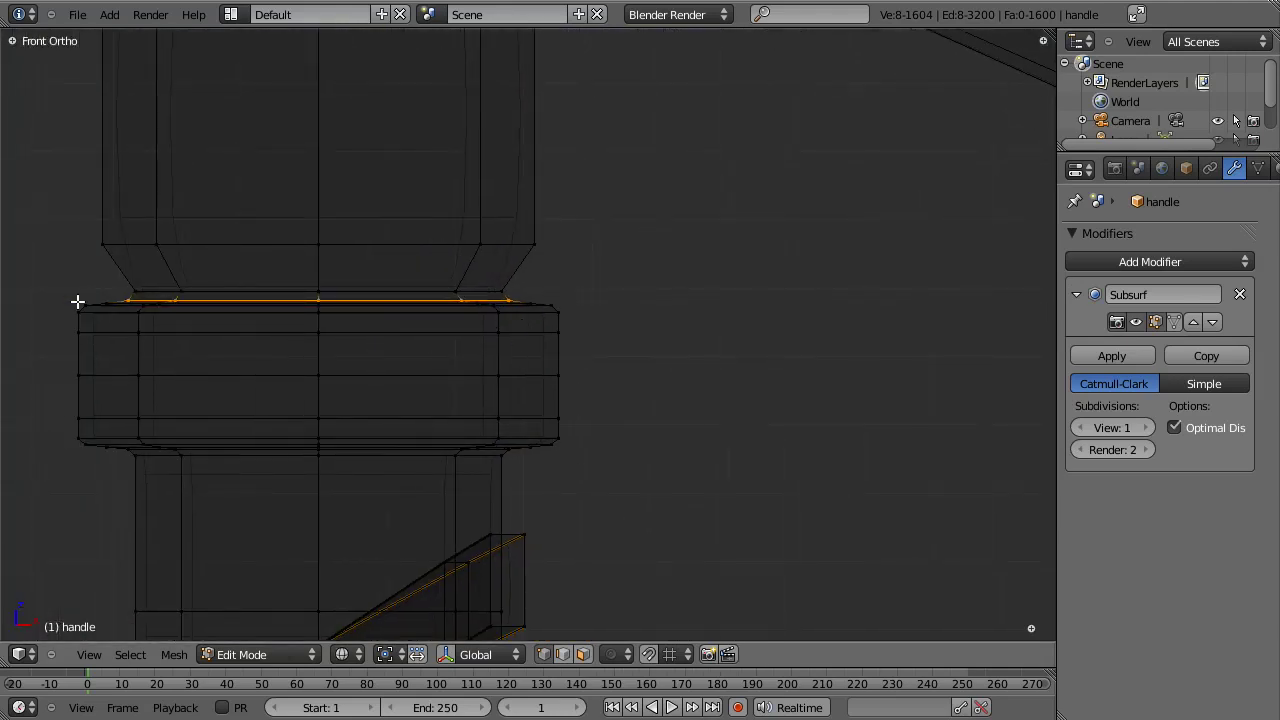
{"action": "scroll", "coordinate": [531, 334], "scroll_direction": "up", "scroll_amount": 2}
{"action": "scroll", "coordinate": [531, 334], "scroll_direction": "up", "scroll_amount": 1}
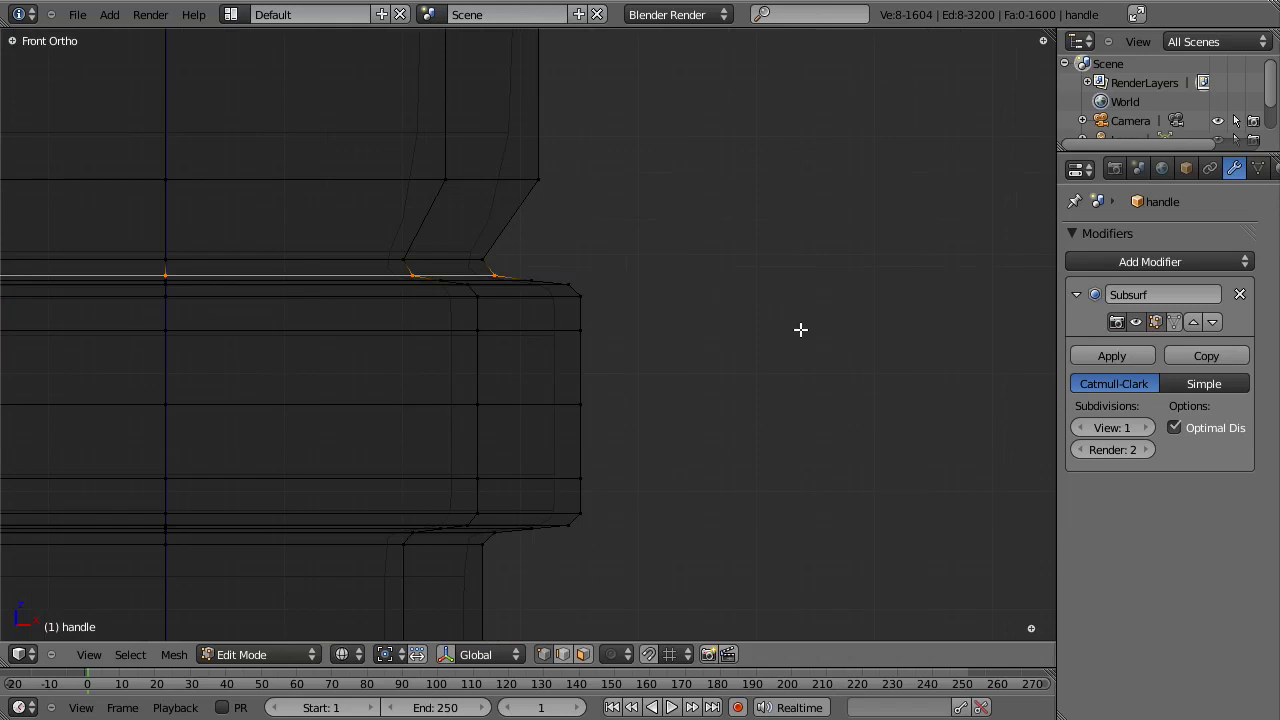
{"action": "key", "text": "s"}
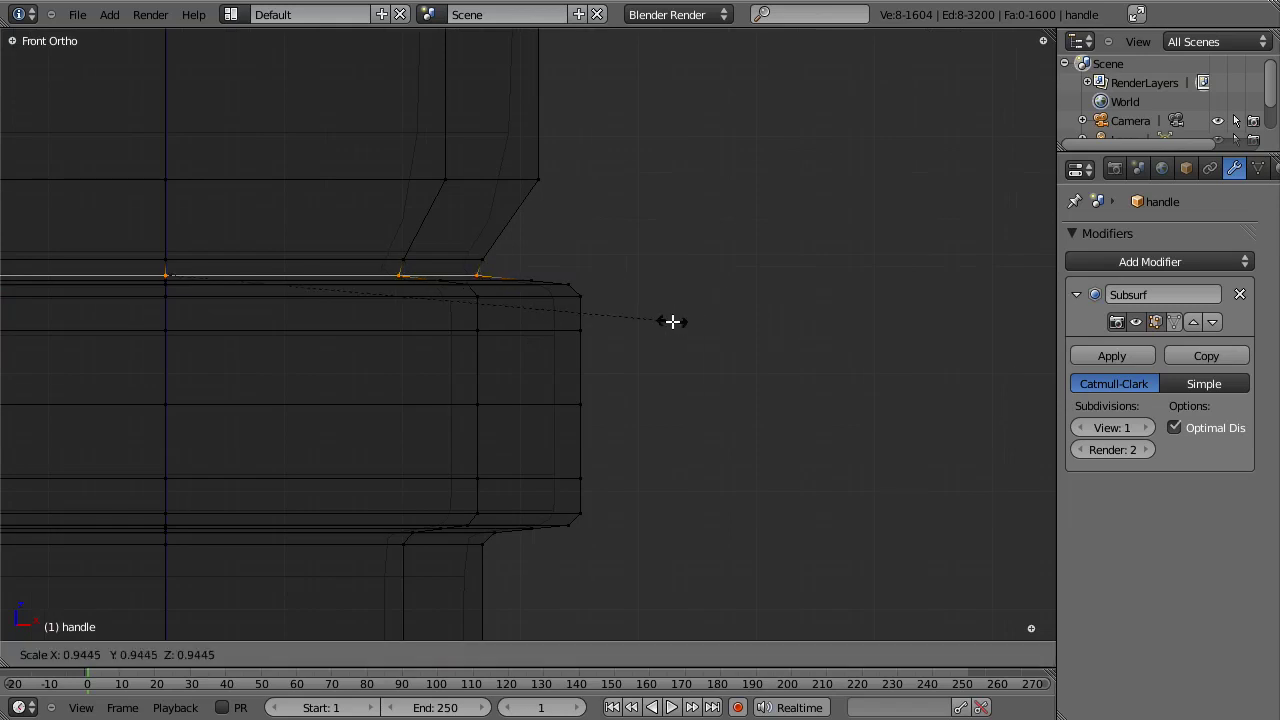
{"action": "left_click", "coordinate": [684, 322]}
Step: Scale the edge loop at the underside of the upper collar inward to about 0.97, in line with the handle shaft
{"action": "key", "text": "a"}
{"action": "right_click", "coordinate": [477, 531], "text": "alt"}
{"action": "key", "text": "a"}
{"action": "right_click", "coordinate": [490, 540], "text": "alt"}
{"action": "key", "text": "s"}
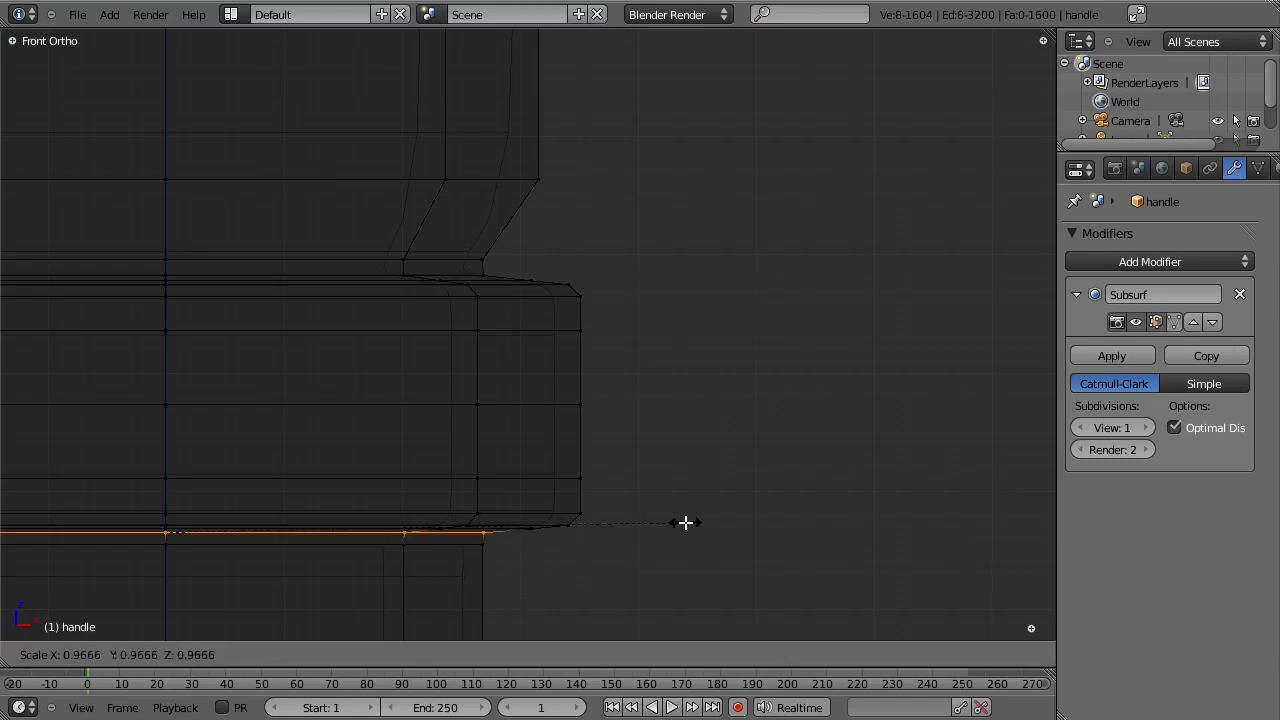
{"action": "left_click", "coordinate": [684, 521]}
Step: Scale the edge loop where the handle meets the top of the lower collar inward, in line with the handle shaft
{"action": "scroll", "coordinate": [686, 491], "scroll_direction": "down", "scroll_amount": 3}
{"action": "scroll", "coordinate": [671, 457], "scroll_direction": "down", "scroll_amount": 4, "text": "ctrl"}
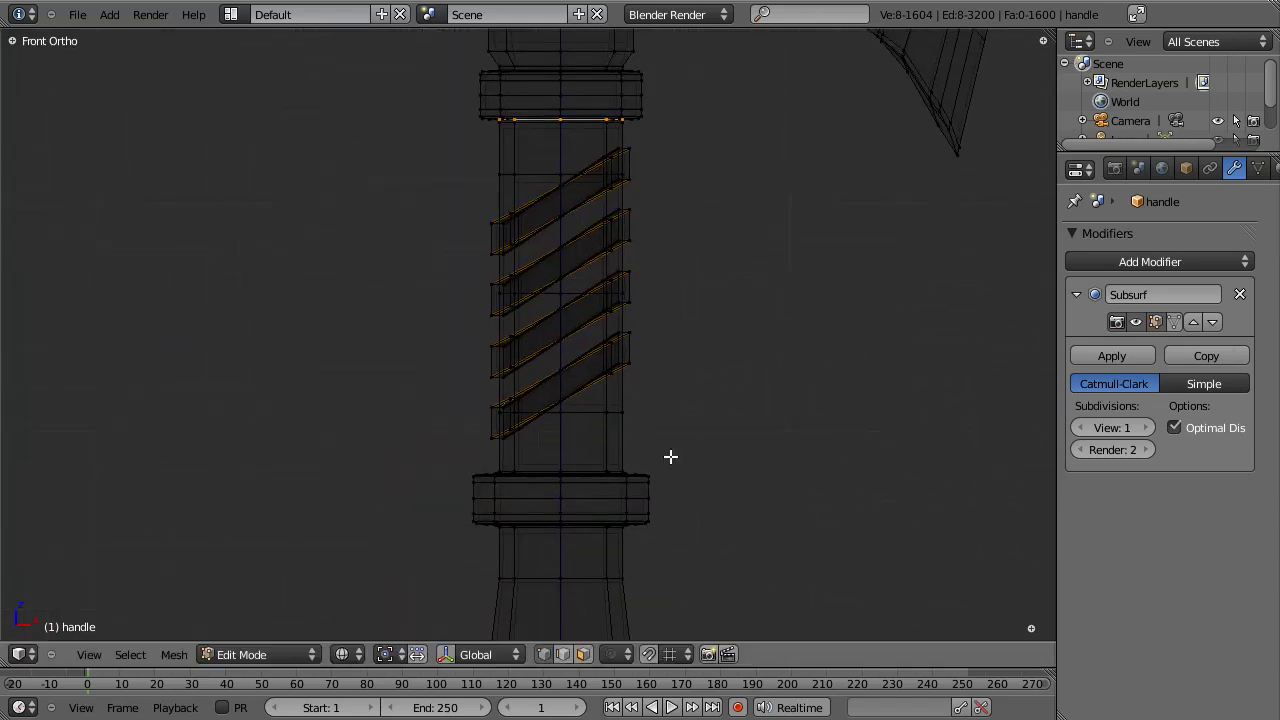
{"action": "scroll", "coordinate": [697, 528], "scroll_direction": "up", "scroll_amount": 3}
{"action": "scroll", "coordinate": [522, 234], "scroll_direction": "up", "scroll_amount": 2}
{"action": "scroll", "coordinate": [522, 234], "scroll_direction": "up", "scroll_amount": 2}
{"action": "right_click", "coordinate": [754, 266], "text": "alt"}
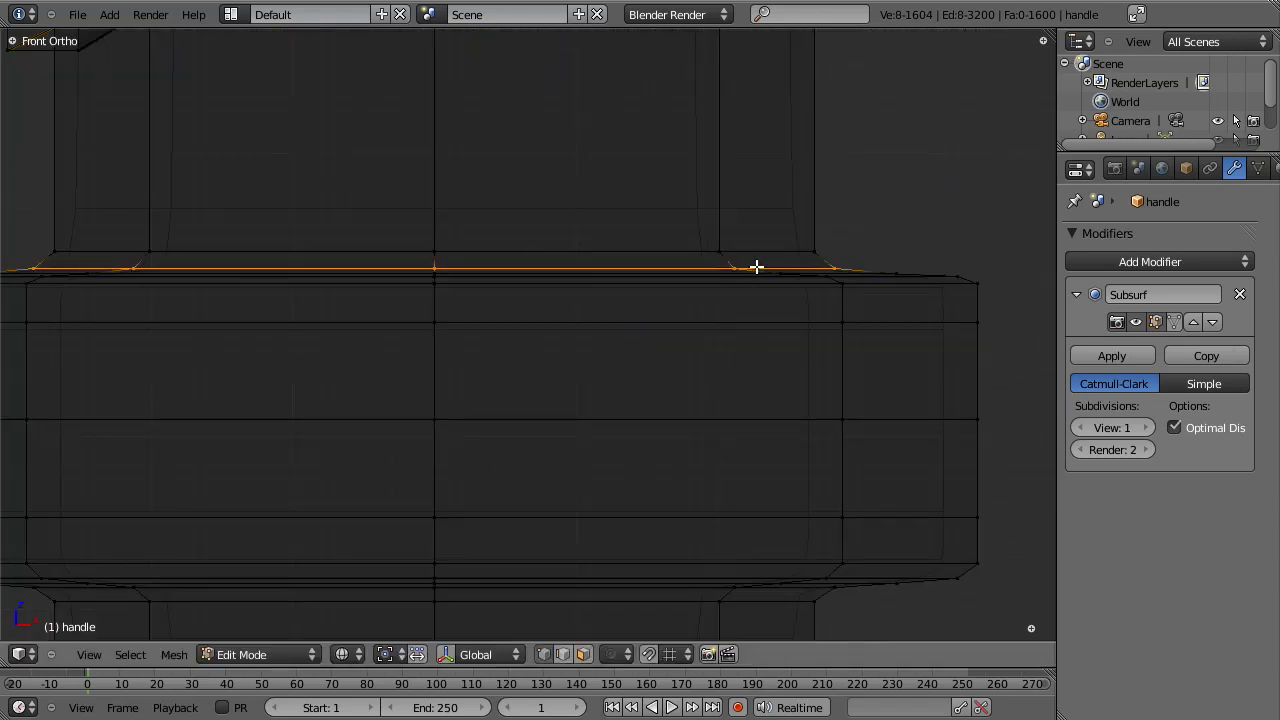
{"action": "key", "text": "s"}
{"action": "left_click", "coordinate": [948, 254]}
Step: Scale the edge loop at the underside of the lower collar inward to about 0.94, in line with the handle shaft
{"action": "right_click", "coordinate": [829, 591], "text": "alt"}
{"action": "right_click", "coordinate": [811, 586], "text": "alt"}
{"action": "key", "text": "s"}
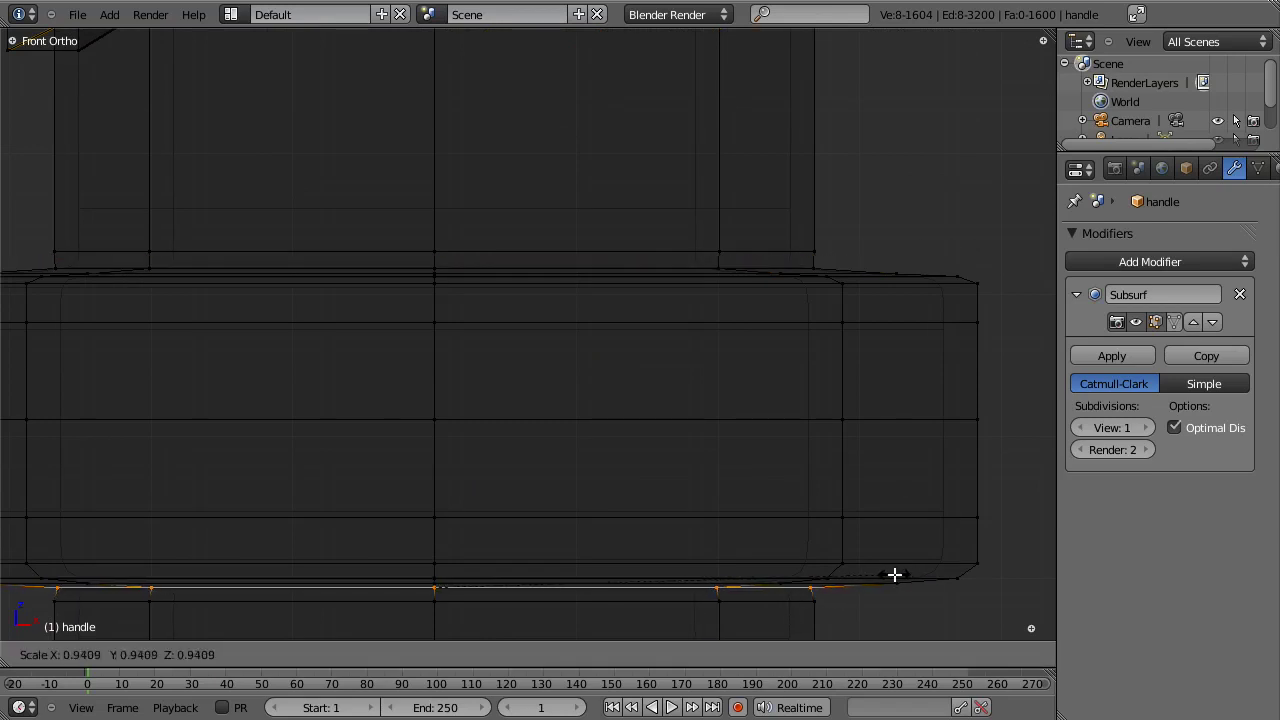
{"action": "left_click", "coordinate": [898, 566]}
Step: Scale an edge loop on the collar section at the handle's bottom end, beside the pommel
{"action": "scroll", "coordinate": [896, 569], "scroll_direction": "down", "scroll_amount": 7}
{"action": "middle_click_drag", "start_coordinate": [894, 571], "coordinate": [793, 74], "text": "shift"}
{"action": "middle_click_drag", "start_coordinate": [723, 503], "coordinate": [689, 206], "text": "shift"}
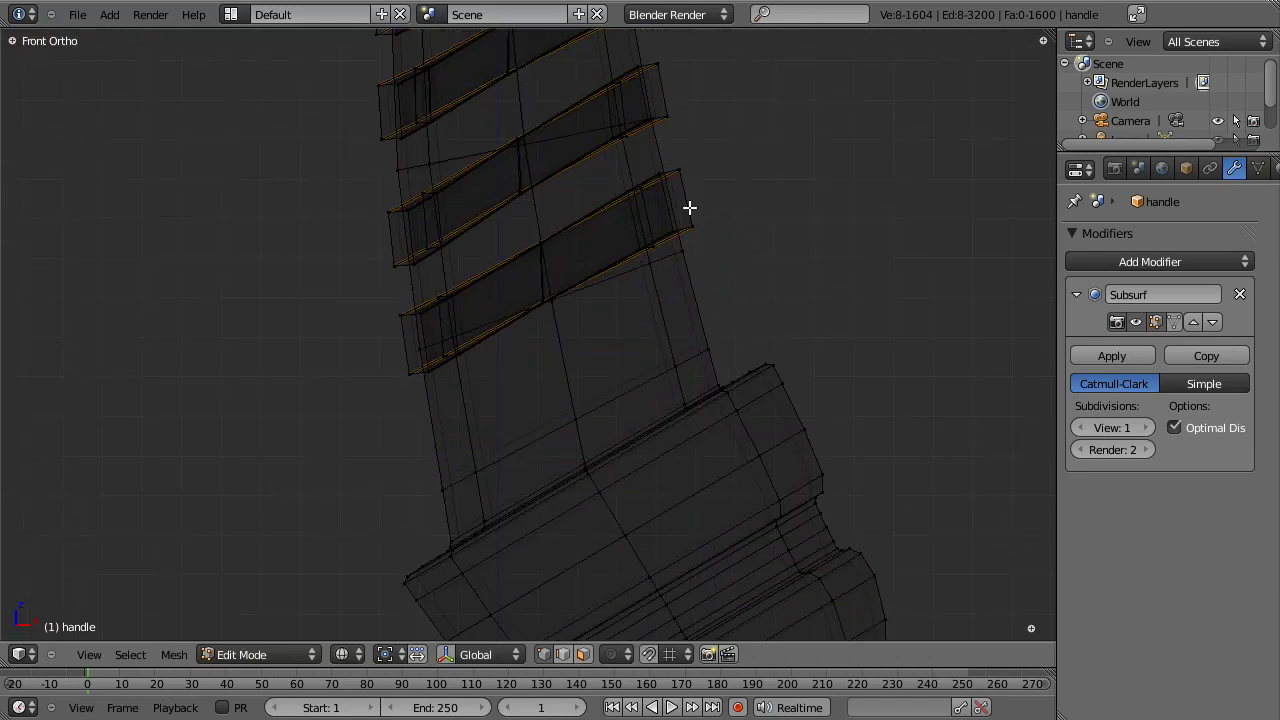
{"action": "scroll", "coordinate": [906, 526], "scroll_direction": "up", "scroll_amount": 2}
{"action": "middle_click_drag", "start_coordinate": [906, 526], "coordinate": [733, 393], "text": "shift"}
{"action": "scroll", "coordinate": [733, 393], "scroll_direction": "up", "scroll_amount": 3}
{"action": "left_click", "coordinate": [923, 331], "text": "alt"}
{"action": "key", "text": "s"}
{"action": "left_click", "coordinate": [937, 348]}
Step: Examine the axe head and the handle's protruding top end in solid shading from several angles, returning to the front view
{"action": "scroll", "coordinate": [934, 349], "scroll_direction": "down", "scroll_amount": 6}
{"action": "middle_click_drag", "start_coordinate": [708, 197], "coordinate": [695, 250], "text": "shift"}
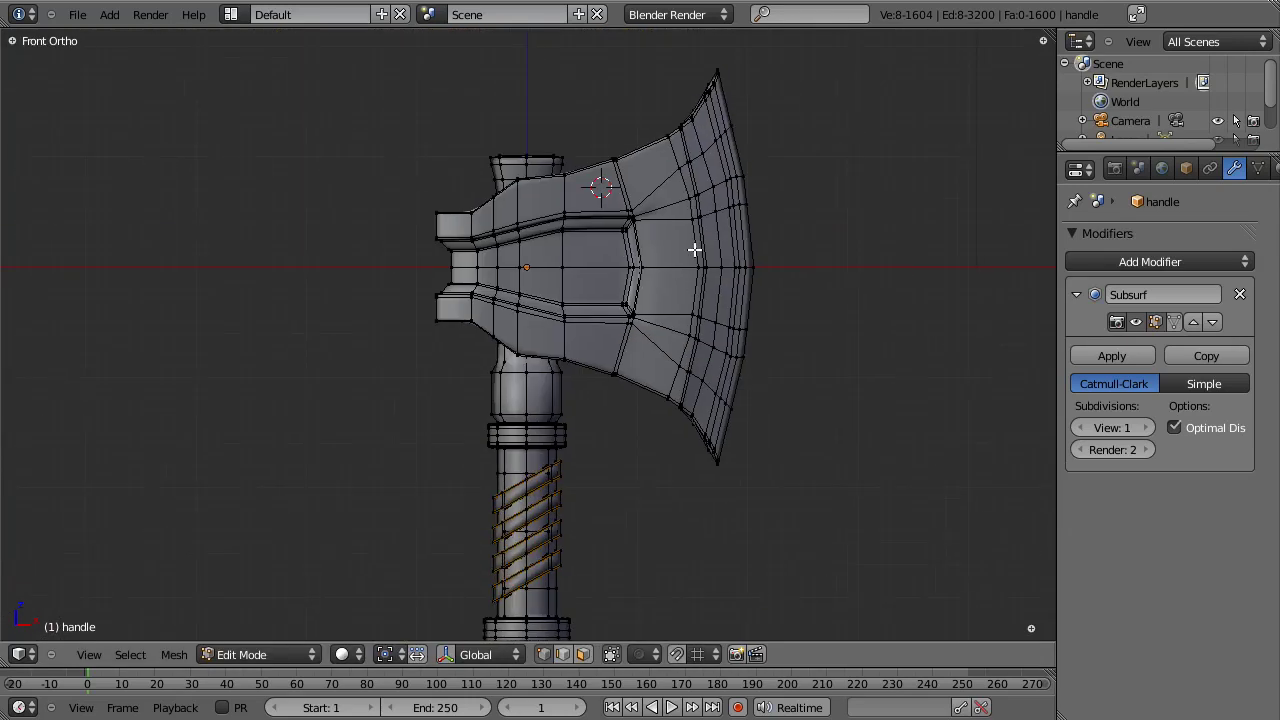
{"action": "middle_click_drag", "start_coordinate": [529, 310], "coordinate": [872, 413]}
{"action": "middle_click_drag", "start_coordinate": [418, 428], "coordinate": [657, 437]}
{"action": "middle_click_drag", "start_coordinate": [471, 389], "coordinate": [856, 397]}
{"action": "scroll", "coordinate": [856, 397], "scroll_direction": "up", "scroll_amount": 2}
{"action": "scroll", "coordinate": [856, 397], "scroll_direction": "up", "scroll_amount": 2}
{"action": "middle_click_drag", "start_coordinate": [784, 272], "coordinate": [580, 535], "text": "shift"}
{"action": "scroll", "coordinate": [622, 486], "scroll_direction": "up", "scroll_amount": 5}
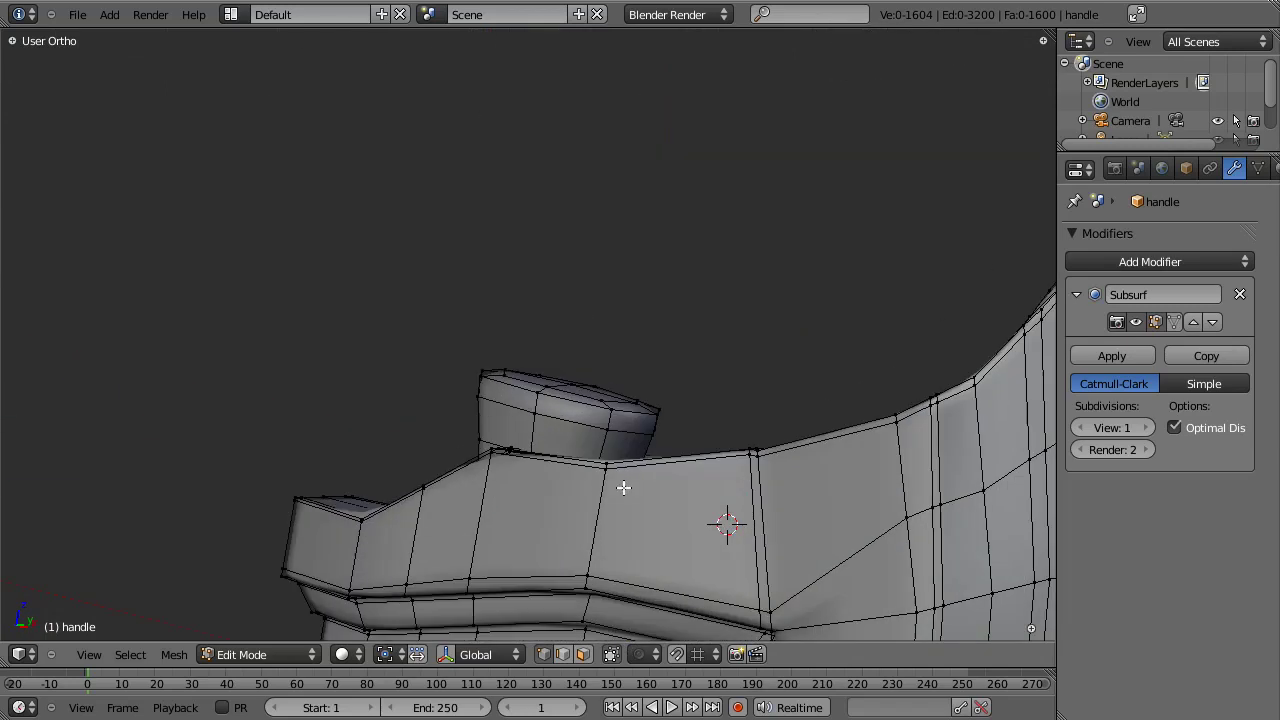
{"action": "middle_click_drag", "start_coordinate": [660, 498], "coordinate": [527, 270], "text": "shift"}
{"action": "scroll", "coordinate": [527, 270], "scroll_direction": "down", "scroll_amount": 4}
{"action": "middle_click_drag", "start_coordinate": [571, 329], "coordinate": [477, 419]}
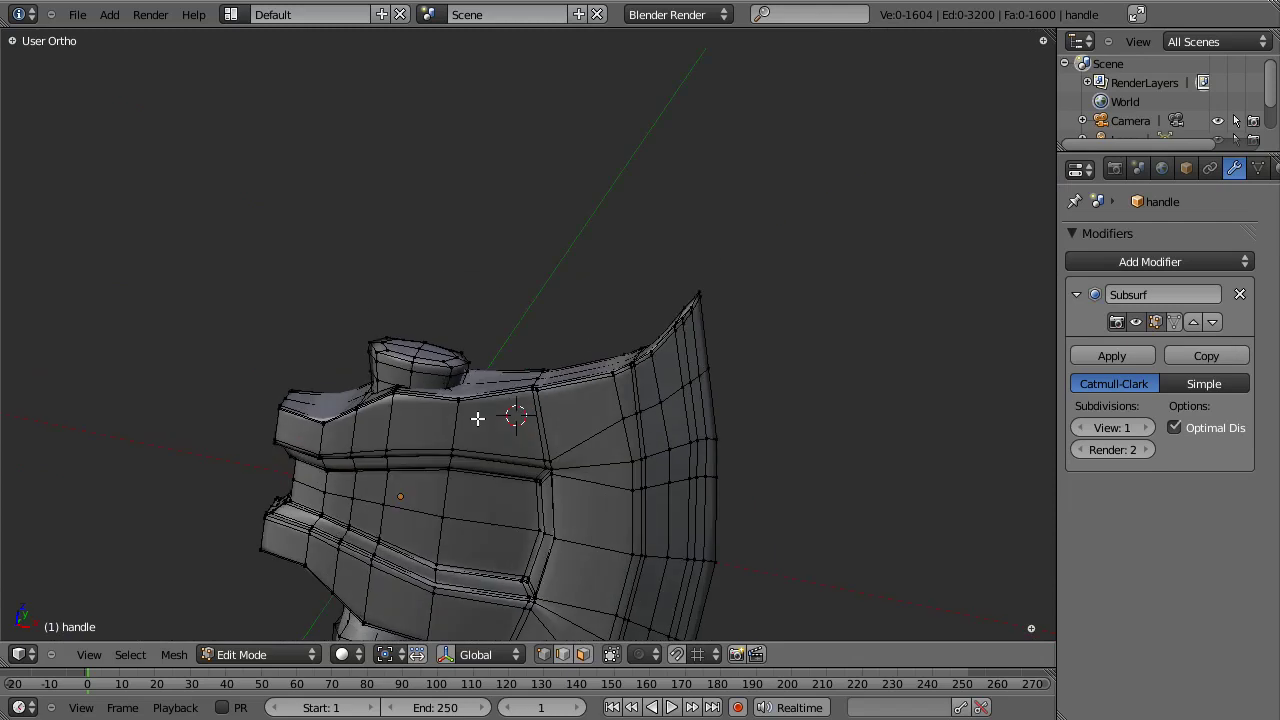
{"action": "scroll", "coordinate": [429, 413], "scroll_direction": "up", "scroll_amount": 3}
{"action": "key", "text": "KP_1"}
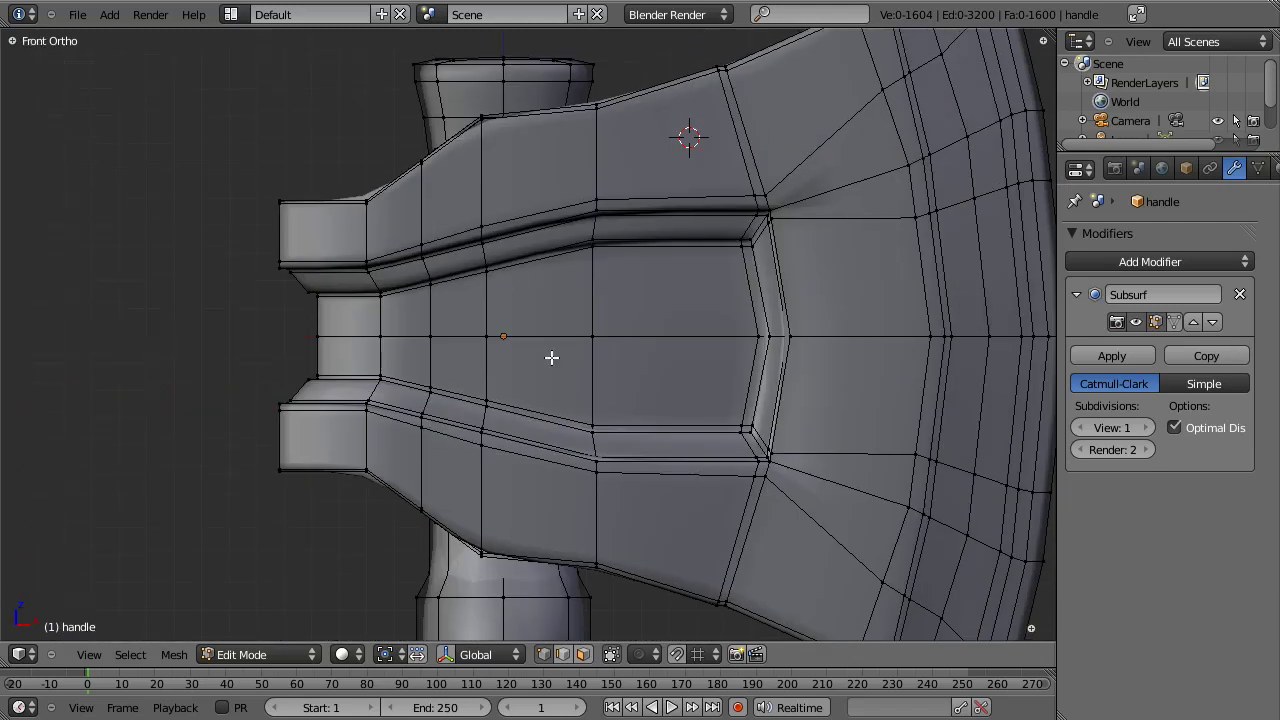
Step: Add an edge loop around the handle's protruding top end and slide it up close to the loop below the rim
{"action": "scroll", "coordinate": [551, 271], "scroll_direction": "up", "scroll_amount": 3}
{"action": "middle_click_drag", "start_coordinate": [551, 271], "coordinate": [557, 461], "text": "shift"}
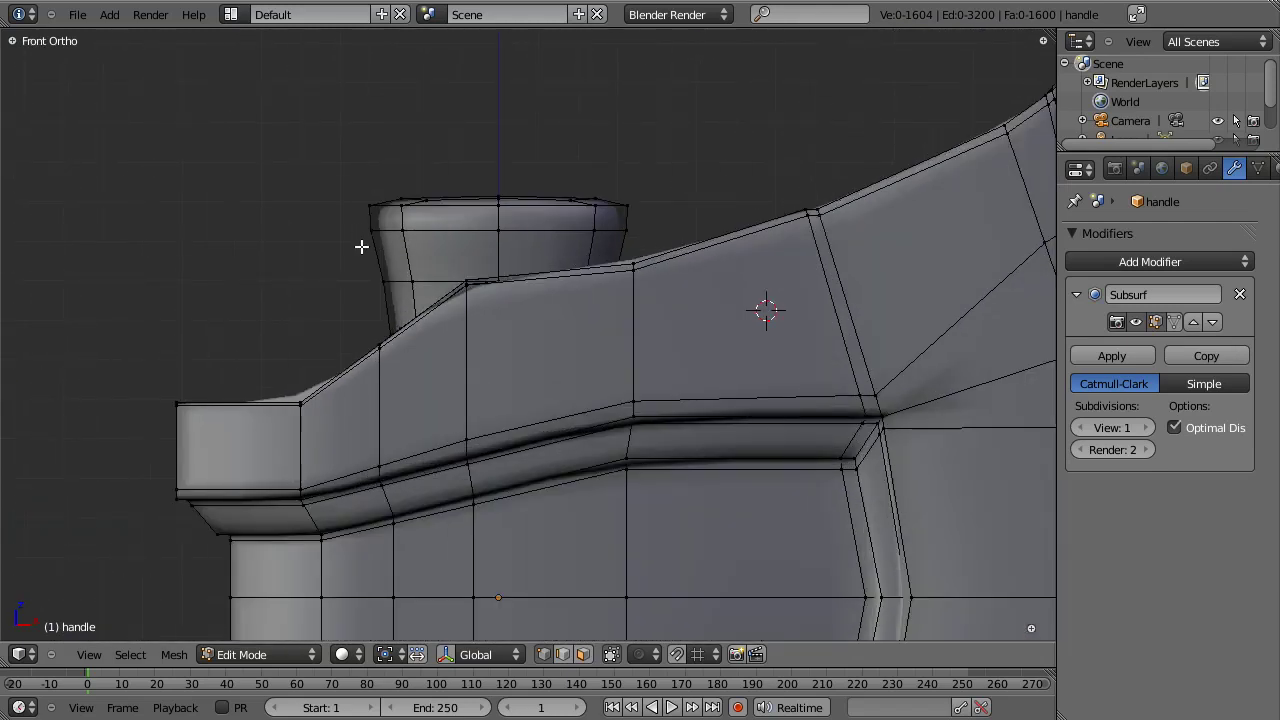
{"action": "key", "text": "ctrl+r"}
{"action": "left_click", "coordinate": [604, 252]}
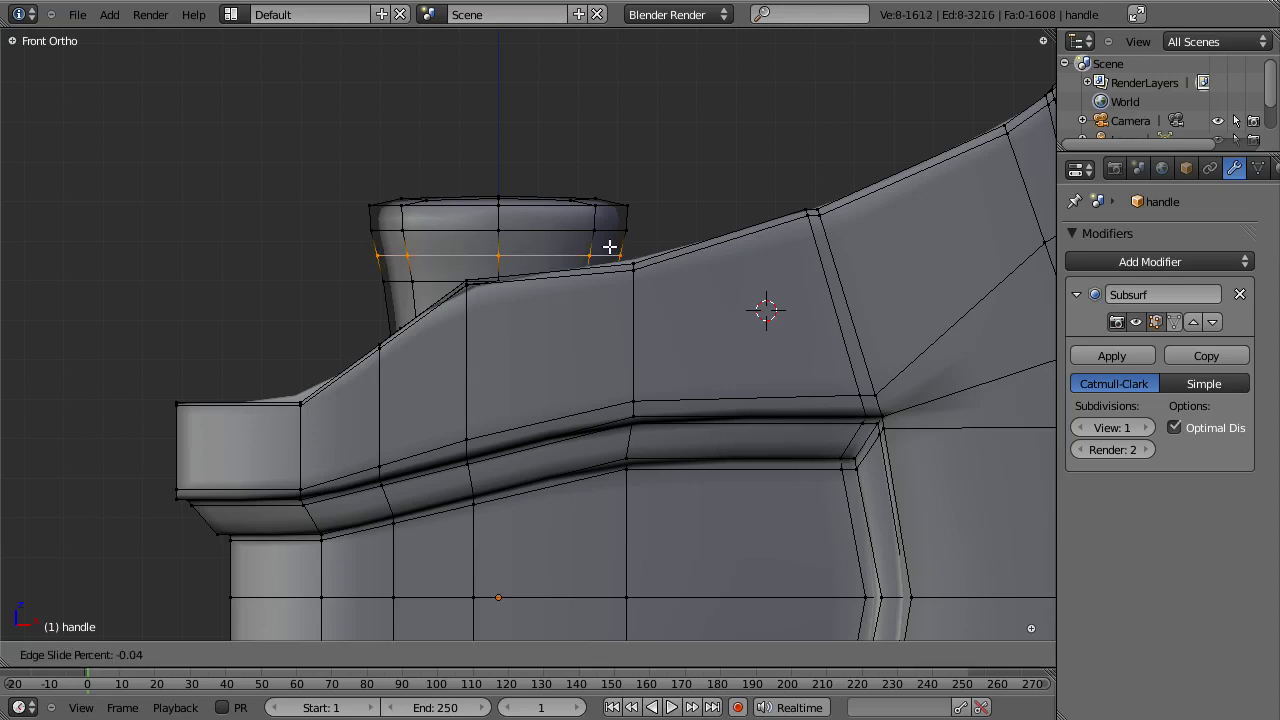
{"action": "left_click", "coordinate": [617, 234]}
{"action": "scroll", "coordinate": [773, 281], "scroll_direction": "up", "scroll_amount": 3}
{"action": "middle_click_drag", "start_coordinate": [744, 226], "coordinate": [725, 418], "text": "shift"}
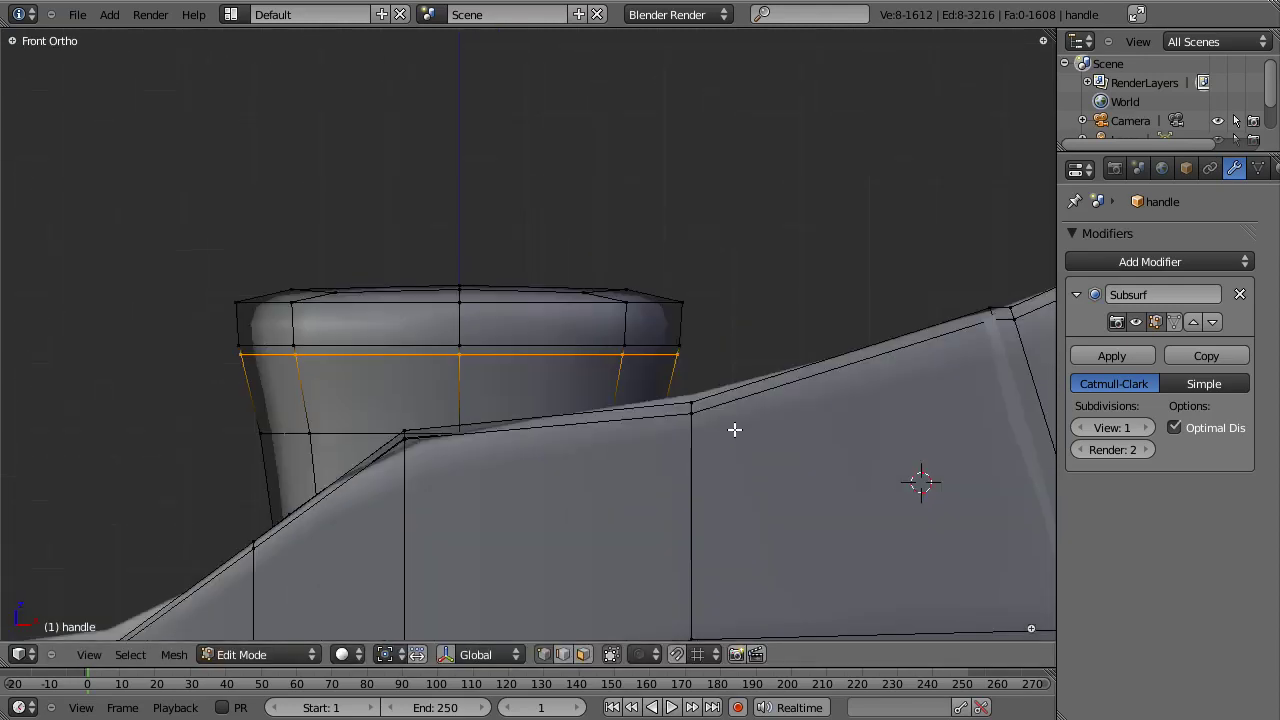
Step: Slide the new loop up to the rim's lower edge and scale it inward, forming a step beneath the handle's top cap
{"action": "scroll", "coordinate": [812, 427], "scroll_direction": "up", "scroll_amount": 4}
{"action": "key", "text": "s"}
{"action": "right_click", "coordinate": [867, 405]}
{"action": "key", "text": "ctrl+e"}
{"action": "left_click", "coordinate": [829, 535]}
{"action": "left_click", "coordinate": [936, 409]}
{"action": "key", "text": "s"}
{"action": "left_click", "coordinate": [914, 394]}
{"action": "key", "text": "ctrl+e"}
{"action": "left_click", "coordinate": [763, 438]}
{"action": "right_click", "coordinate": [724, 404]}
{"action": "key", "text": "a"}
Step: Add supporting edge loops just below and just above the step under the top cap, then check the smoothed result in Object Mode
{"action": "key", "text": "ctrl+r"}
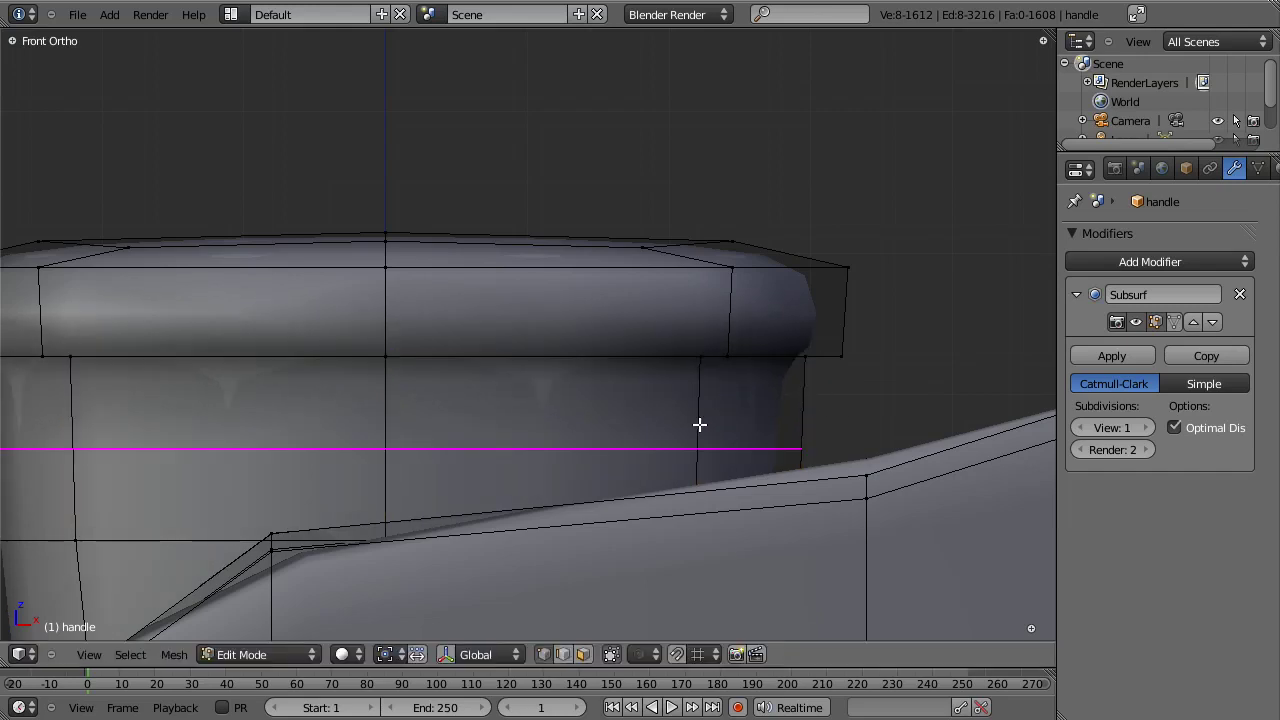
{"action": "left_click", "coordinate": [699, 425]}
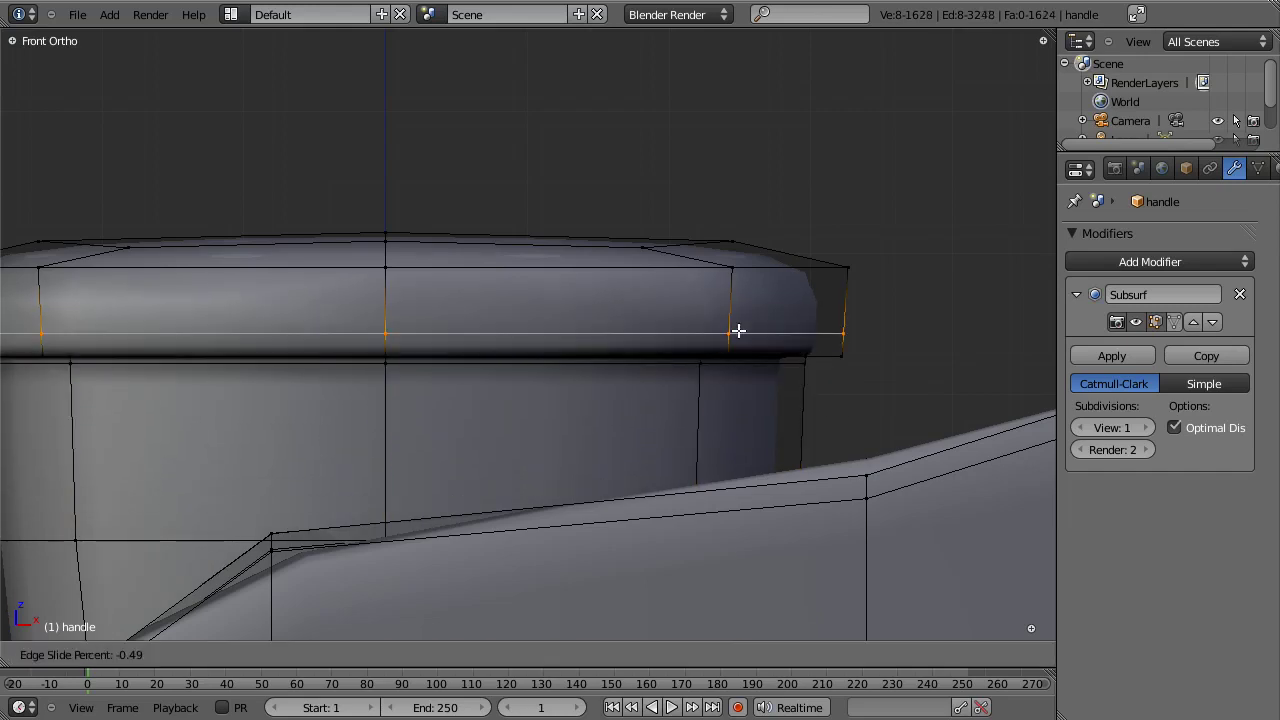
{"action": "left_click", "coordinate": [741, 345]}
{"action": "key", "text": "Tab"}
{"action": "scroll", "coordinate": [652, 360], "scroll_direction": "down", "scroll_amount": 7}
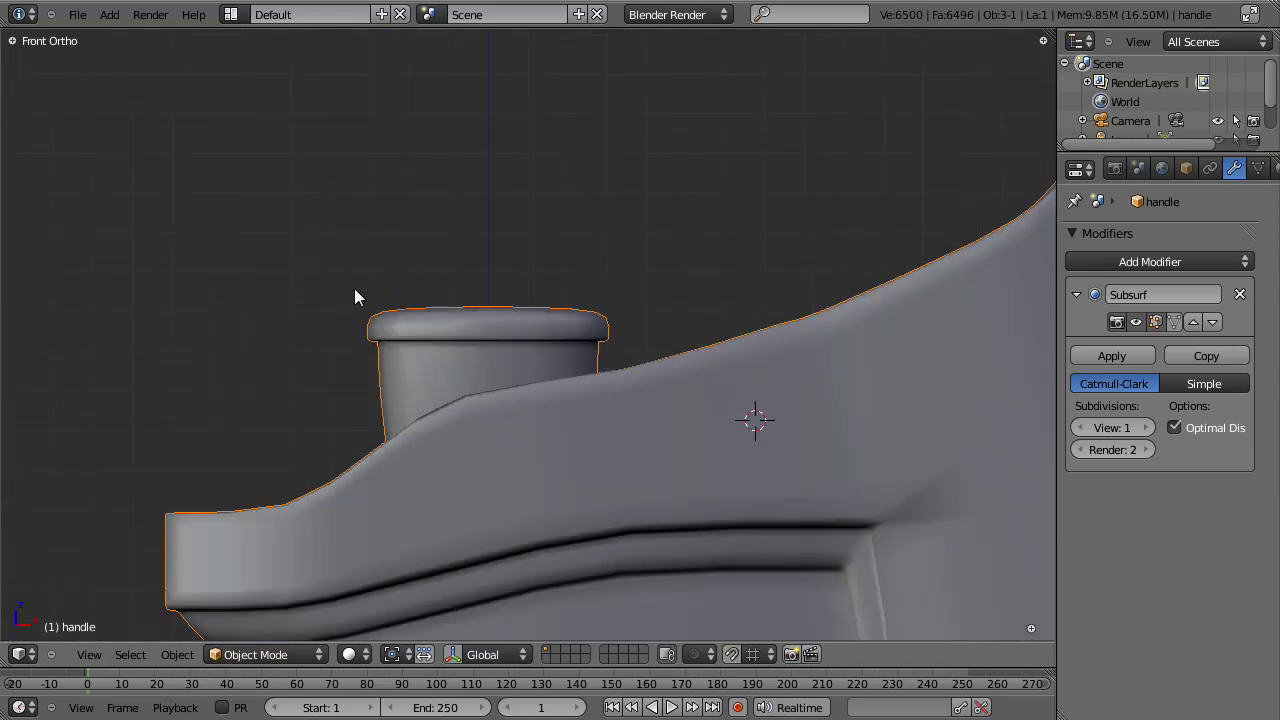
Step: Select the edge loops at the lower edge of the top cap's rim and move them down along the Z axis
{"action": "scroll", "coordinate": [771, 346], "scroll_direction": "up", "scroll_amount": 5}
{"action": "key", "text": "Tab"}
{"action": "key", "text": "z"}
{"action": "right_click", "coordinate": [366, 351], "text": "alt+shift"}
{"action": "right_click", "coordinate": [366, 351], "text": "alt+shift"}
{"action": "right_click", "coordinate": [367, 364], "text": "alt+shift"}
{"action": "key", "text": "g"}
{"action": "key", "text": "z"}
{"action": "left_click", "coordinate": [382, 405]}
{"action": "key", "text": "z"}
{"action": "key", "text": "Tab"}
Step: Inspect the smoothed top cap and the surrounding axe head closely in Object Mode from several angles
{"action": "scroll", "coordinate": [410, 499], "scroll_direction": "down", "scroll_amount": 6}
{"action": "middle_click_drag", "start_coordinate": [413, 499], "coordinate": [556, 451]}
{"action": "scroll", "coordinate": [552, 420], "scroll_direction": "down", "scroll_amount": 5}
{"action": "scroll", "coordinate": [600, 398], "scroll_direction": "up", "scroll_amount": 4}
{"action": "scroll", "coordinate": [623, 402], "scroll_direction": "up", "scroll_amount": 3}
{"action": "middle_click_drag", "start_coordinate": [623, 403], "coordinate": [631, 487]}
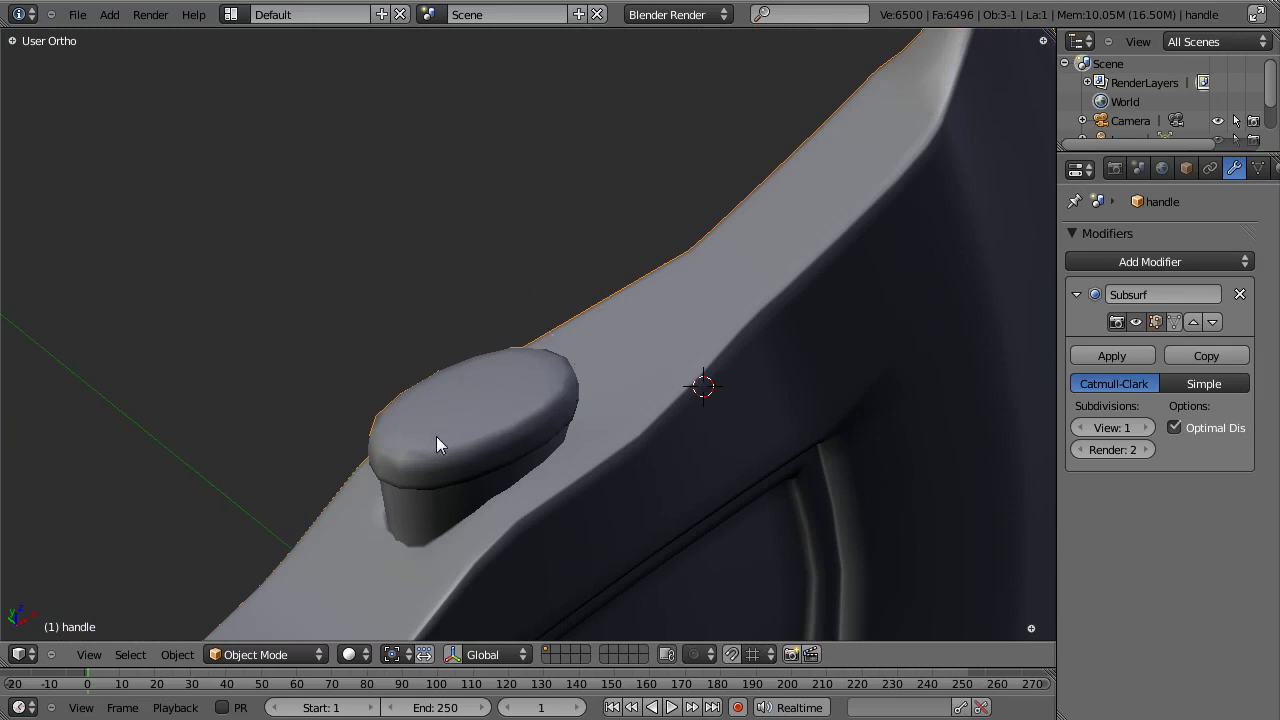
{"action": "scroll", "coordinate": [543, 478], "scroll_direction": "down", "scroll_amount": 3}
{"action": "middle_click_drag", "start_coordinate": [543, 478], "coordinate": [563, 231]}
{"action": "scroll", "coordinate": [604, 405], "scroll_direction": "up", "scroll_amount": 4}
{"action": "middle_click_drag", "start_coordinate": [604, 397], "coordinate": [517, 374]}
{"action": "middle_click_drag", "start_coordinate": [796, 460], "coordinate": [573, 364]}
{"action": "scroll", "coordinate": [480, 358], "scroll_direction": "down", "scroll_amount": 6}
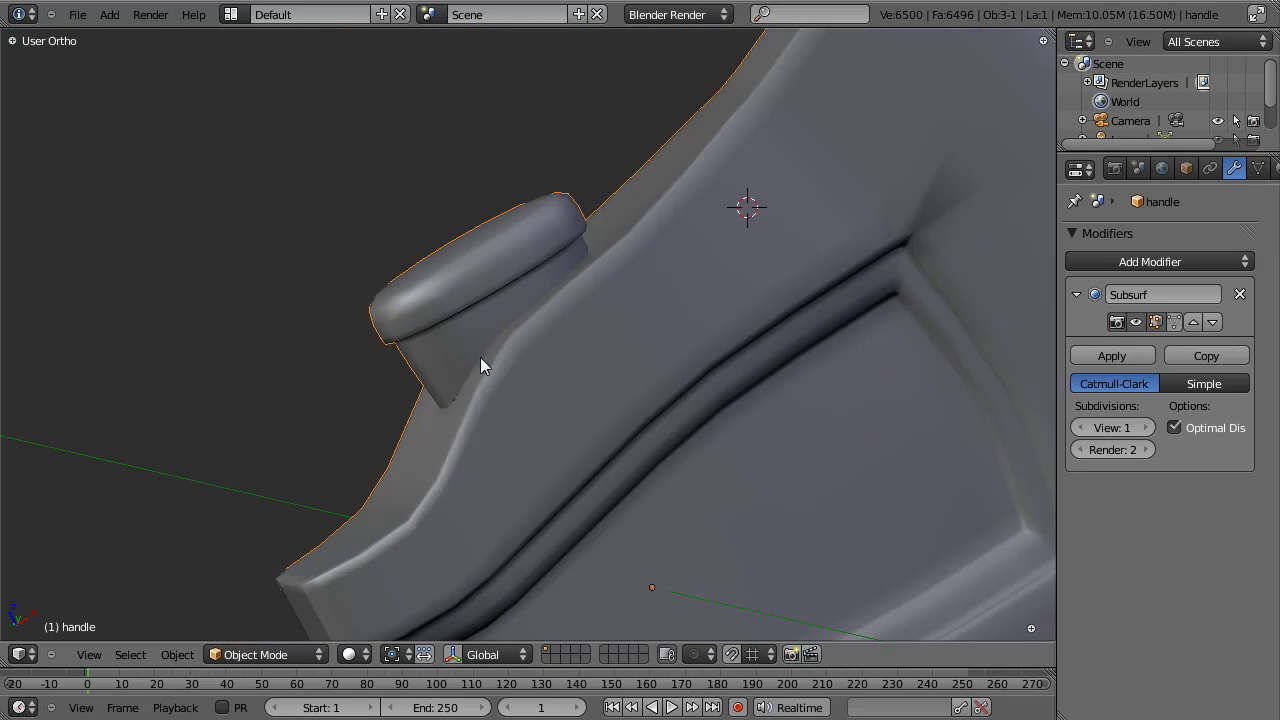
Step: Inspect the overall shape of the smoothed axe, from the head's recessed panel down to the full handle
{"action": "scroll", "coordinate": [490, 366], "scroll_direction": "down", "scroll_amount": 3}
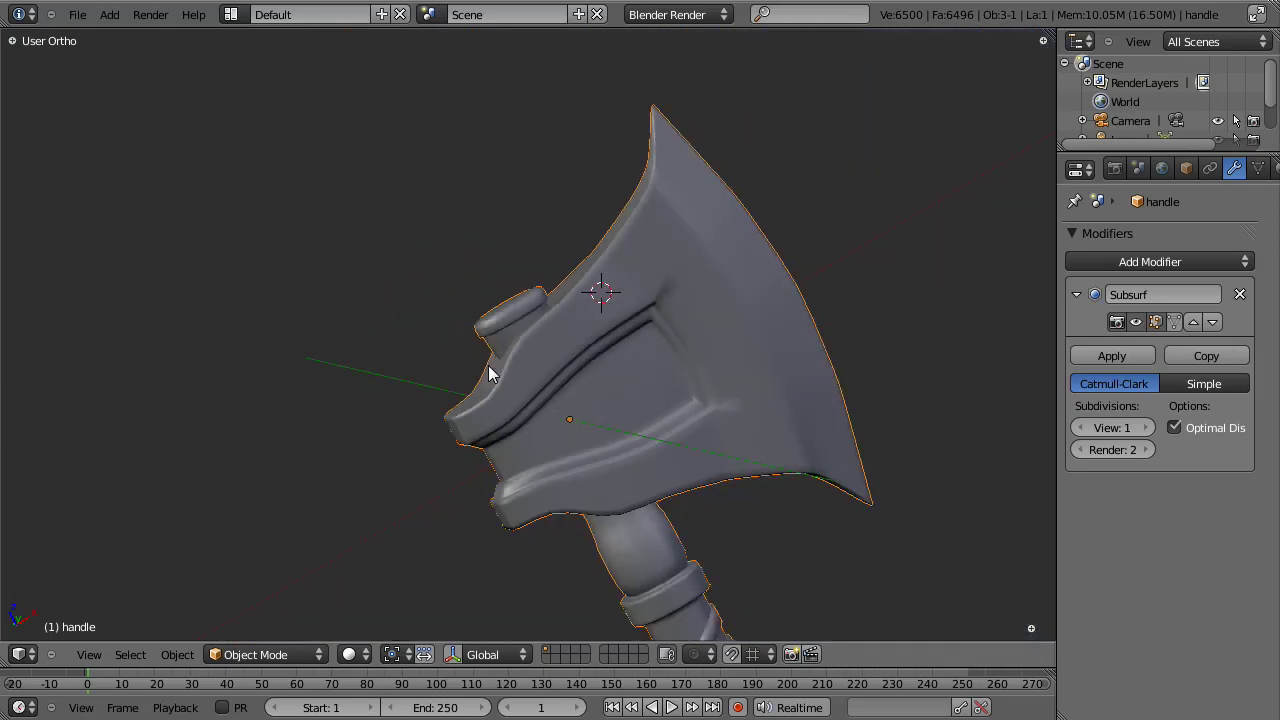
{"action": "scroll", "coordinate": [488, 370], "scroll_direction": "up", "scroll_amount": 3}
{"action": "middle_click_drag", "start_coordinate": [488, 369], "coordinate": [666, 332]}
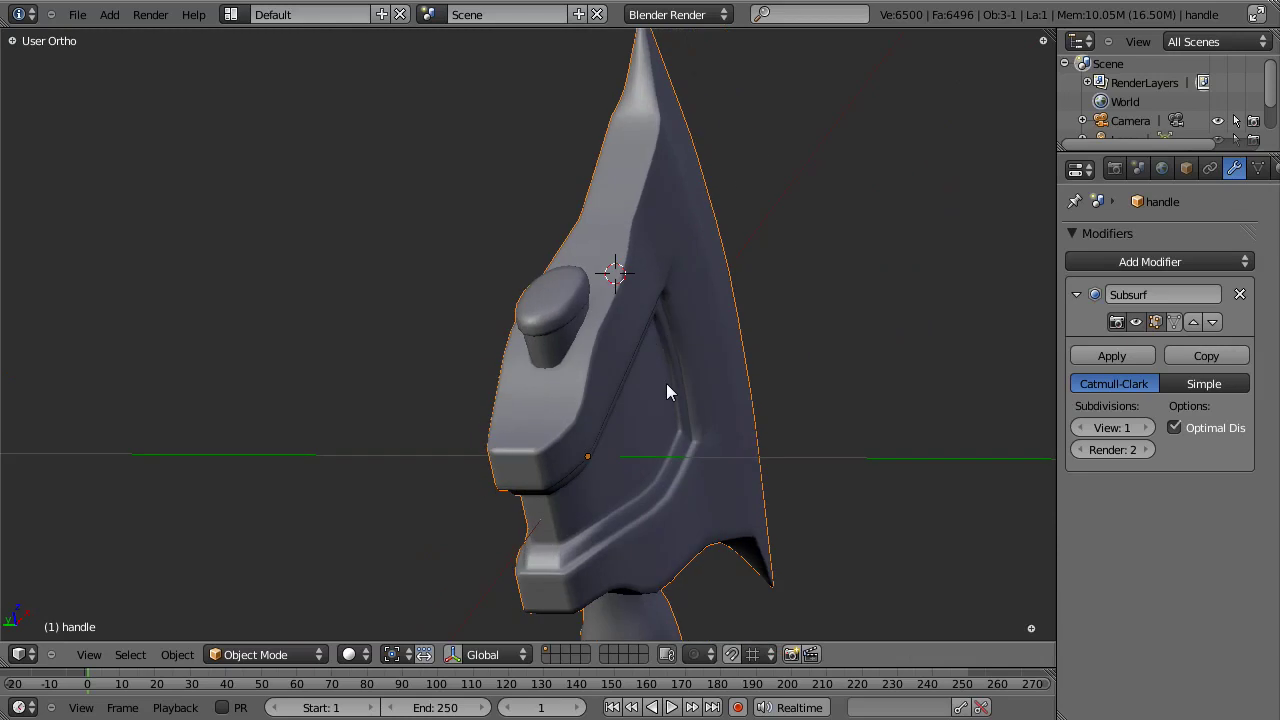
{"action": "scroll", "coordinate": [666, 332], "scroll_direction": "down", "scroll_amount": 4}
{"action": "middle_click_drag", "start_coordinate": [715, 420], "coordinate": [581, 396]}
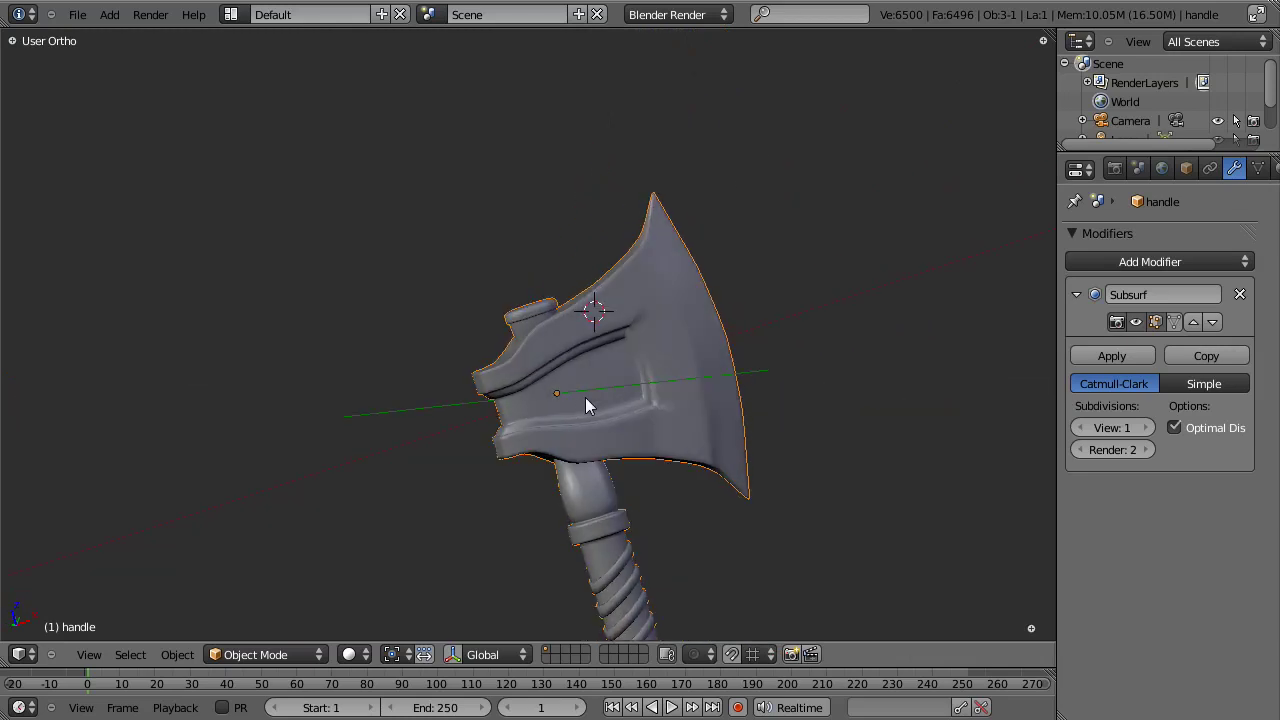
{"action": "scroll", "coordinate": [585, 397], "scroll_direction": "up", "scroll_amount": 4}
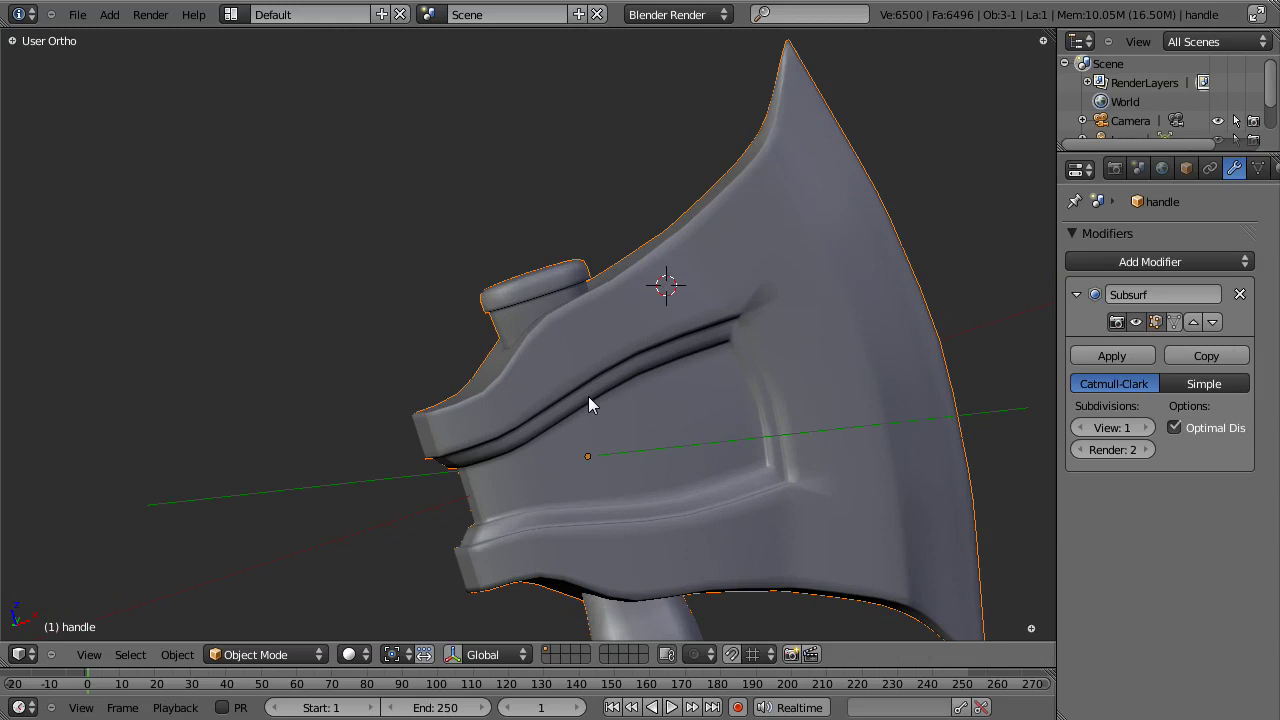
{"action": "scroll", "coordinate": [589, 395], "scroll_direction": "up", "scroll_amount": 2}
{"action": "middle_click_drag", "start_coordinate": [608, 355], "coordinate": [613, 310]}
{"action": "scroll", "coordinate": [628, 349], "scroll_direction": "down", "scroll_amount": 10}
{"action": "middle_click_drag", "start_coordinate": [508, 407], "coordinate": [549, 365]}
{"action": "scroll", "coordinate": [693, 522], "scroll_direction": "up", "scroll_amount": 4}
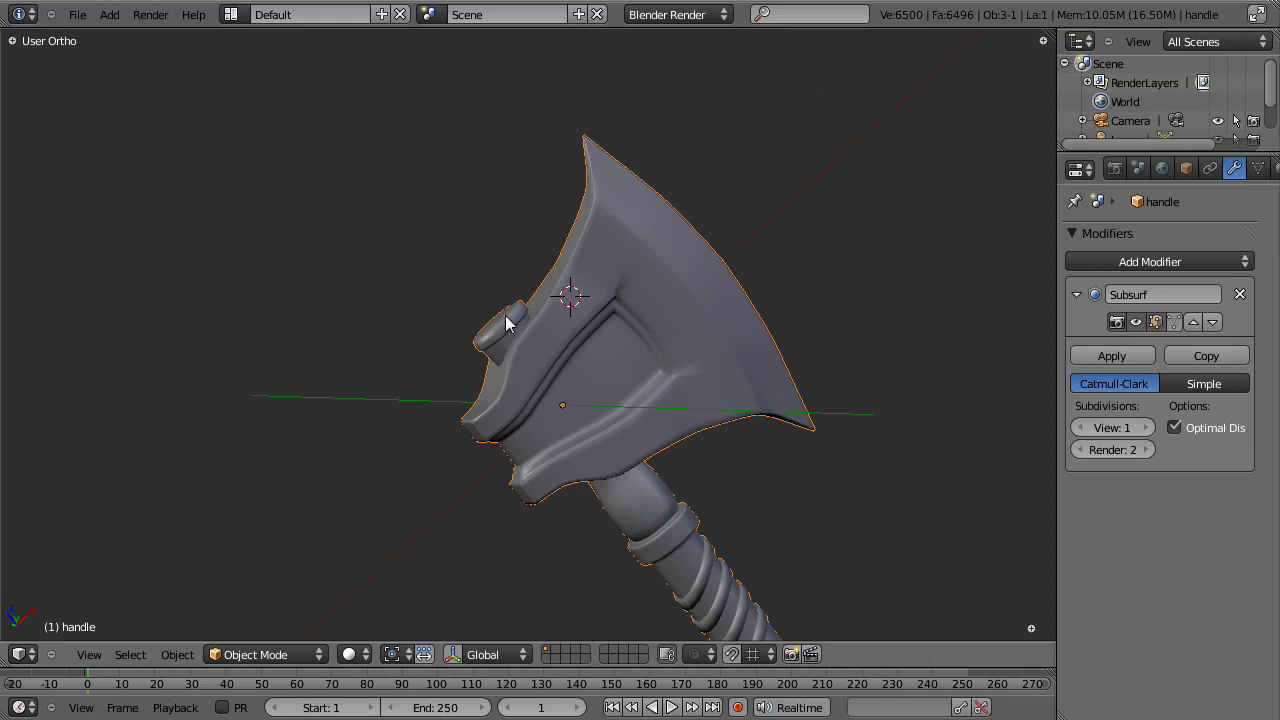
{"action": "scroll", "coordinate": [466, 345], "scroll_direction": "down", "scroll_amount": 4}
{"action": "scroll", "coordinate": [634, 415], "scroll_direction": "up", "scroll_amount": 4}
{"action": "scroll", "coordinate": [638, 406], "scroll_direction": "down", "scroll_amount": 4}
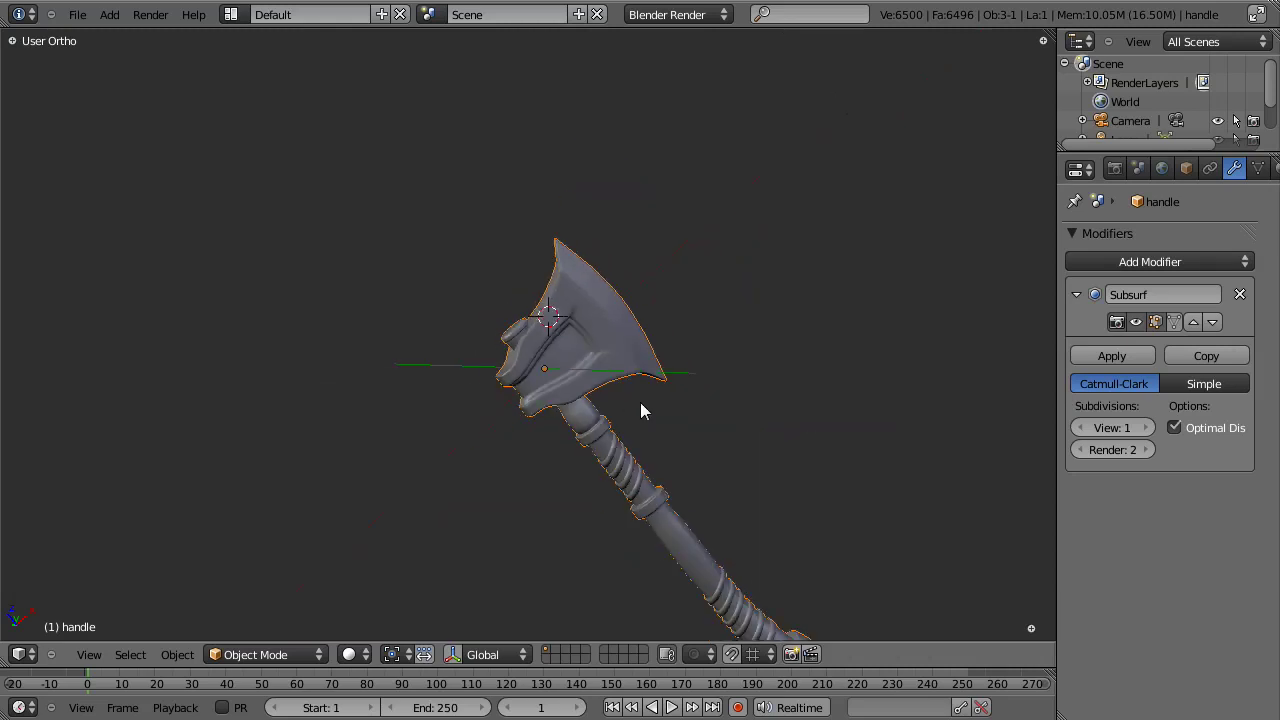
{"action": "scroll", "coordinate": [587, 352], "scroll_direction": "down", "scroll_amount": 2}
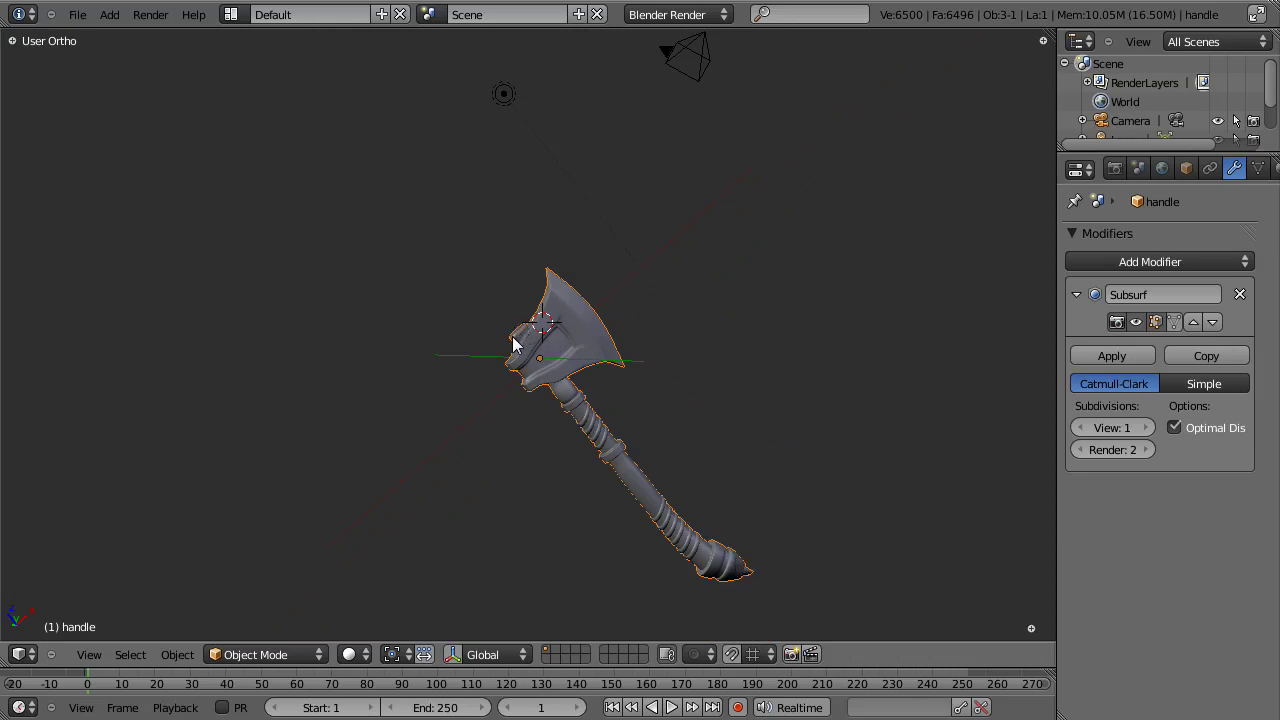
{"action": "scroll", "coordinate": [570, 417], "scroll_direction": "up", "scroll_amount": 2}
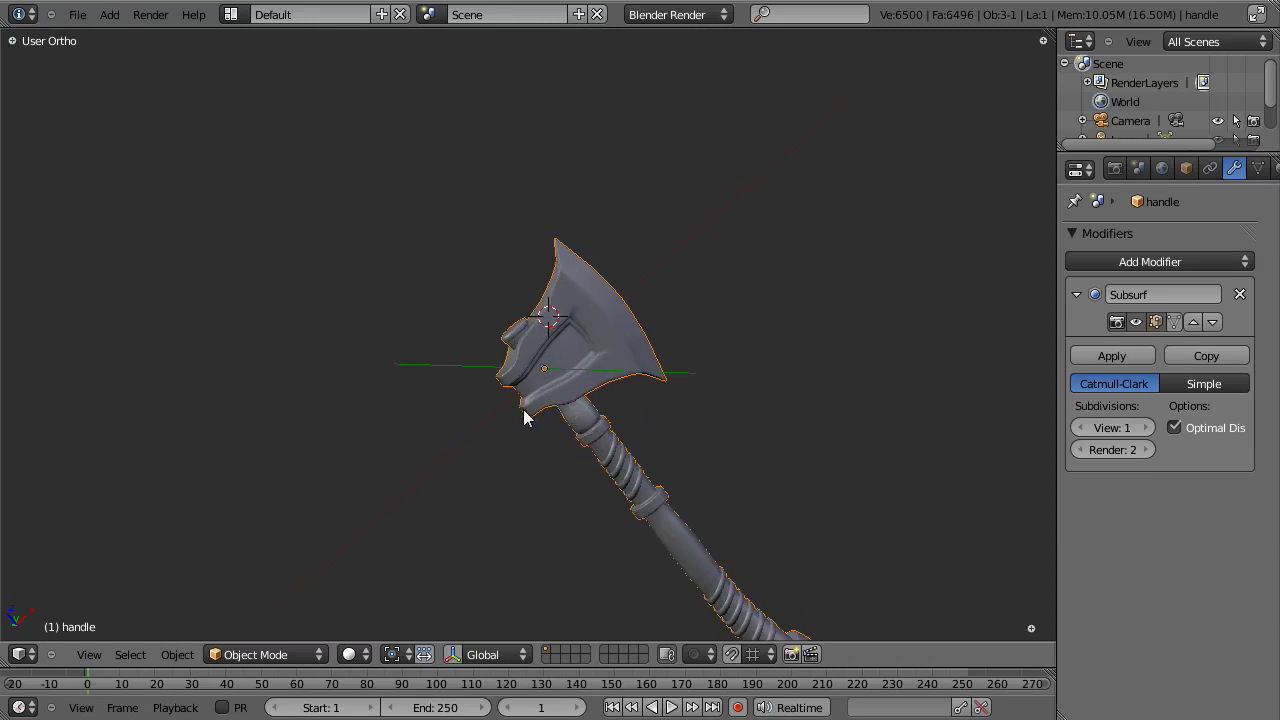
{"action": "scroll", "coordinate": [522, 417], "scroll_direction": "up", "scroll_amount": 2}
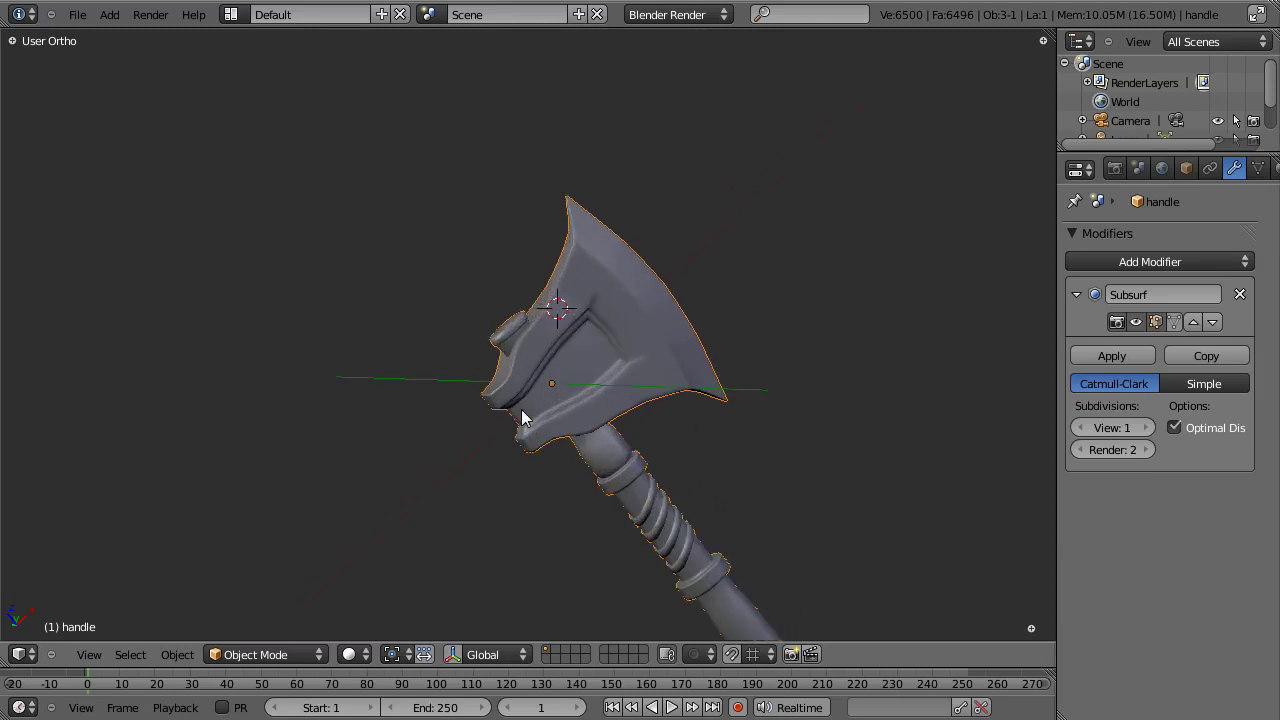
{"action": "scroll", "coordinate": [522, 417], "scroll_direction": "up", "scroll_amount": 2}
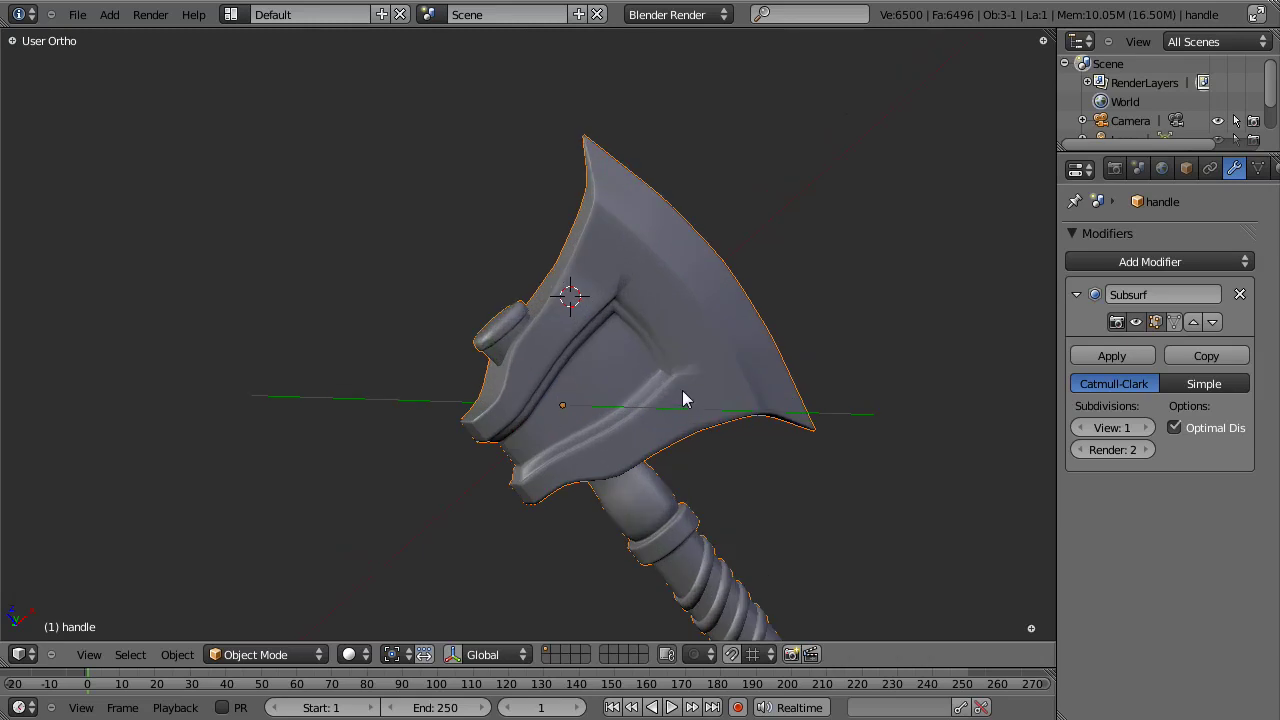
{"action": "scroll", "coordinate": [682, 395], "scroll_direction": "down", "scroll_amount": 4}
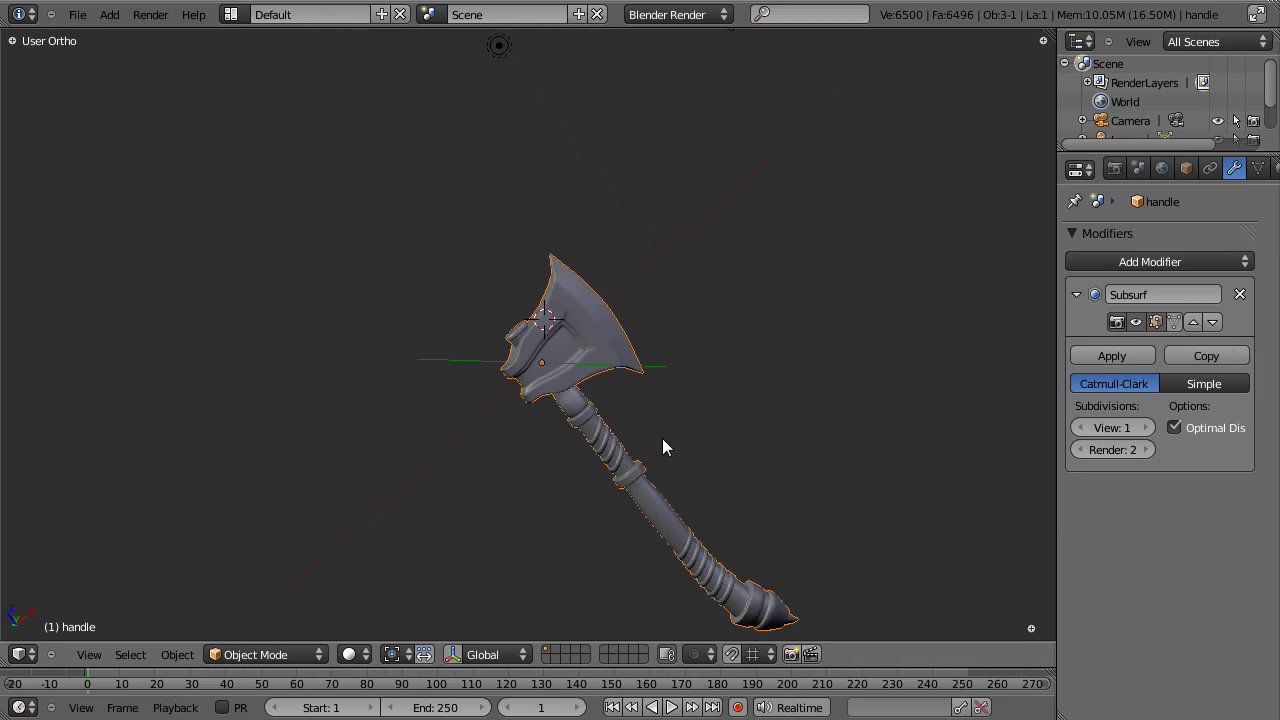
Step: Examine the whole axe's mesh topology in Edit Mode, from the head down the handle with its wraps and collars
{"action": "key", "text": "Tab"}
{"action": "scroll", "coordinate": [663, 437], "scroll_direction": "up", "scroll_amount": 4}
{"action": "middle_click_drag", "start_coordinate": [700, 400], "coordinate": [614, 326]}
{"action": "scroll", "coordinate": [437, 375], "scroll_direction": "down", "scroll_amount": 3}
{"action": "scroll", "coordinate": [606, 310], "scroll_direction": "up", "scroll_amount": 3}
{"action": "middle_click_drag", "start_coordinate": [471, 161], "coordinate": [529, 381]}
{"action": "scroll", "coordinate": [516, 388], "scroll_direction": "down", "scroll_amount": 4}
{"action": "scroll", "coordinate": [529, 381], "scroll_direction": "up", "scroll_amount": 2}
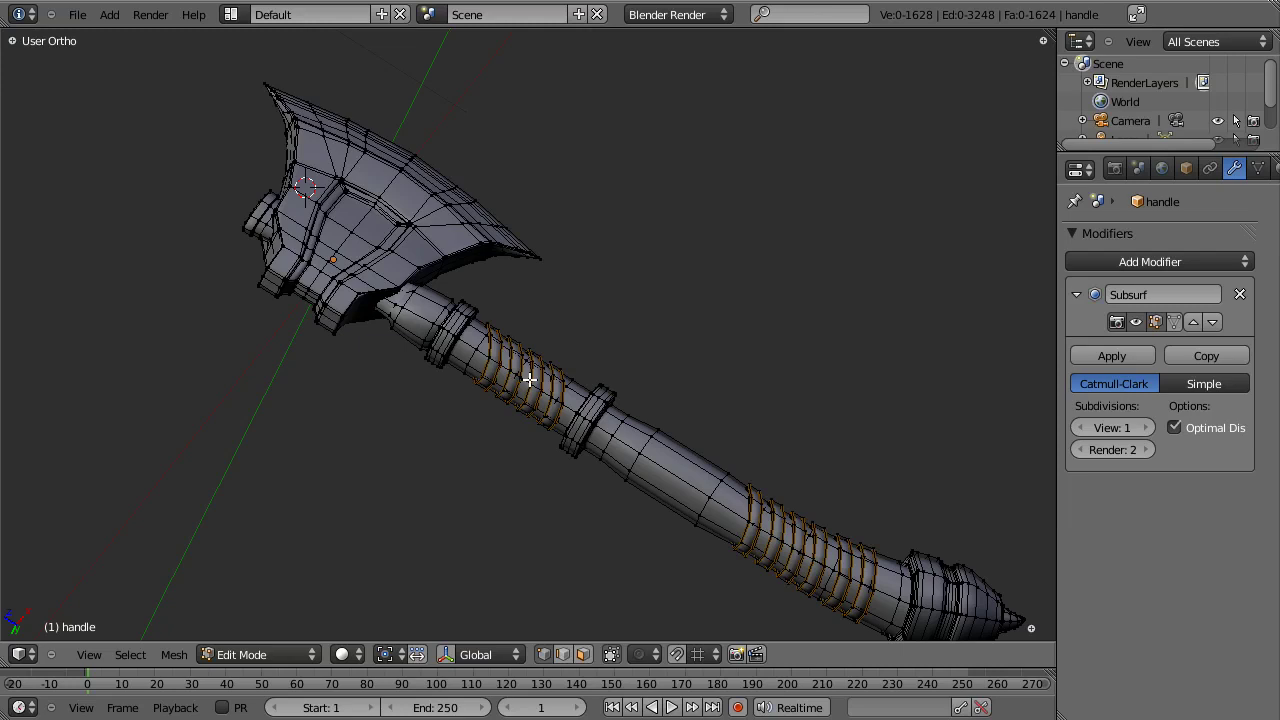
{"action": "scroll", "coordinate": [529, 380], "scroll_direction": "up", "scroll_amount": 1}
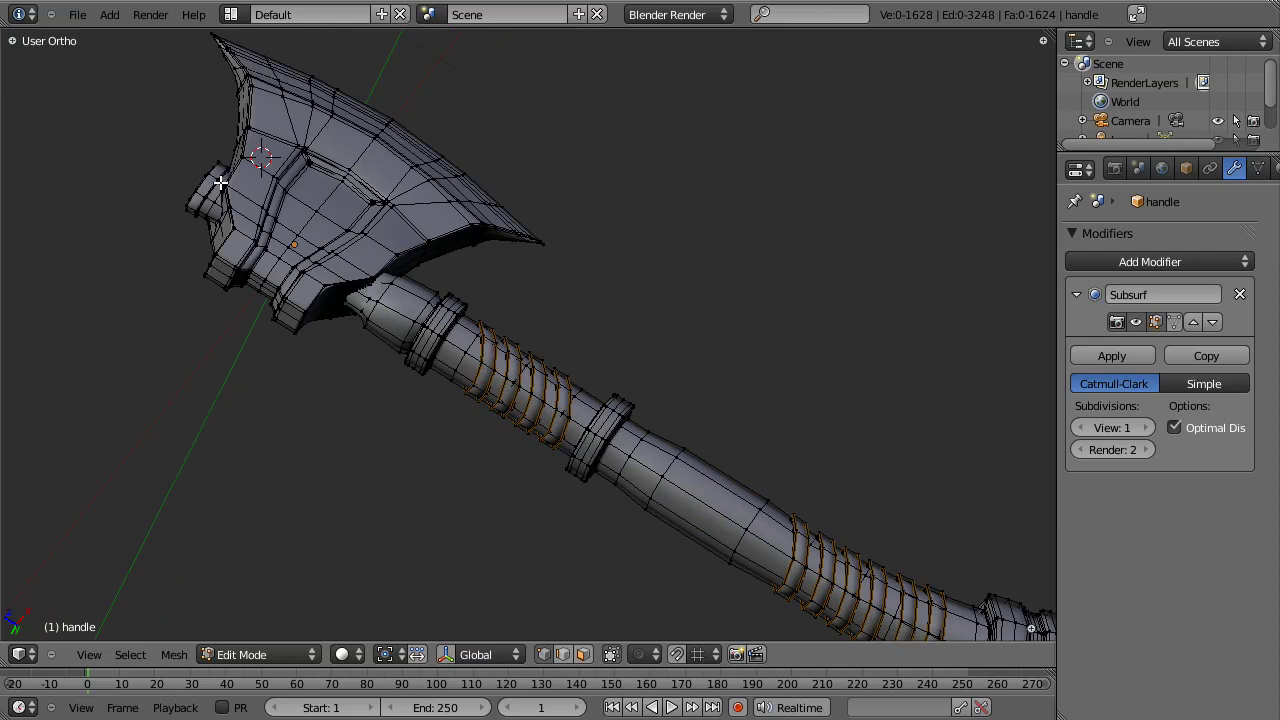
Step: Mark a seam along the edge loop under the rim of the handle's top cap
{"action": "middle_click_drag", "start_coordinate": [118, 253], "coordinate": [518, 381], "text": "shift"}
{"action": "scroll", "coordinate": [610, 345], "scroll_direction": "up", "scroll_amount": 6}
{"action": "middle_click_drag", "start_coordinate": [660, 331], "coordinate": [480, 334], "text": "shift"}
{"action": "middle_click_drag", "start_coordinate": [556, 316], "coordinate": [586, 240]}
{"action": "right_click", "coordinate": [589, 256], "text": "alt"}
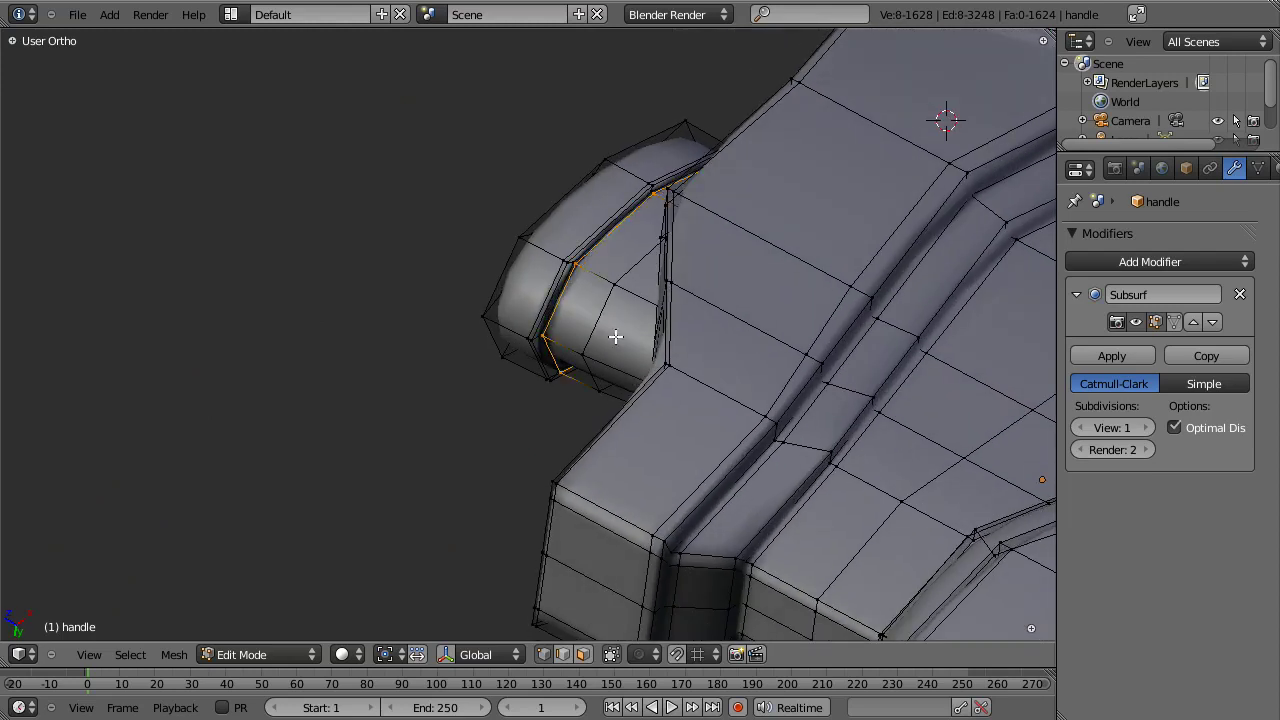
{"action": "scroll", "coordinate": [600, 269], "scroll_direction": "up", "scroll_amount": 5}
{"action": "key", "text": "z"}
{"action": "mouse_move", "coordinate": [366, 200]}
{"action": "middle_mouse_down"}
{"action": "mouse_move", "coordinate": [311, 283]}
{"action": "mouse_move", "coordinate": [374, 254]}
{"action": "mouse_move", "coordinate": [470, 301]}
{"action": "middle_mouse_up"}
{"action": "key", "text": "z"}
{"action": "scroll", "coordinate": [471, 302], "scroll_direction": "down", "scroll_amount": 6}
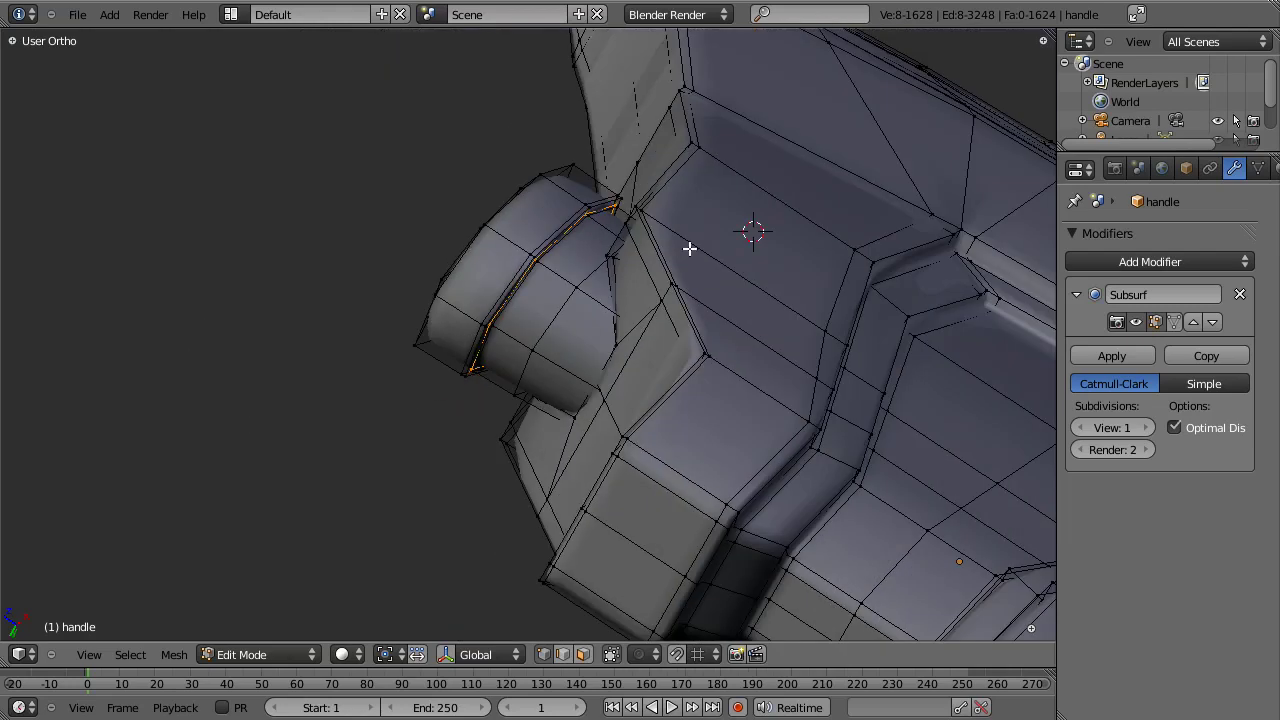
{"action": "middle_click_drag", "start_coordinate": [680, 249], "coordinate": [568, 300]}
{"action": "scroll", "coordinate": [568, 300], "scroll_direction": "up", "scroll_amount": 2}
{"action": "key", "text": "ctrl+e"}
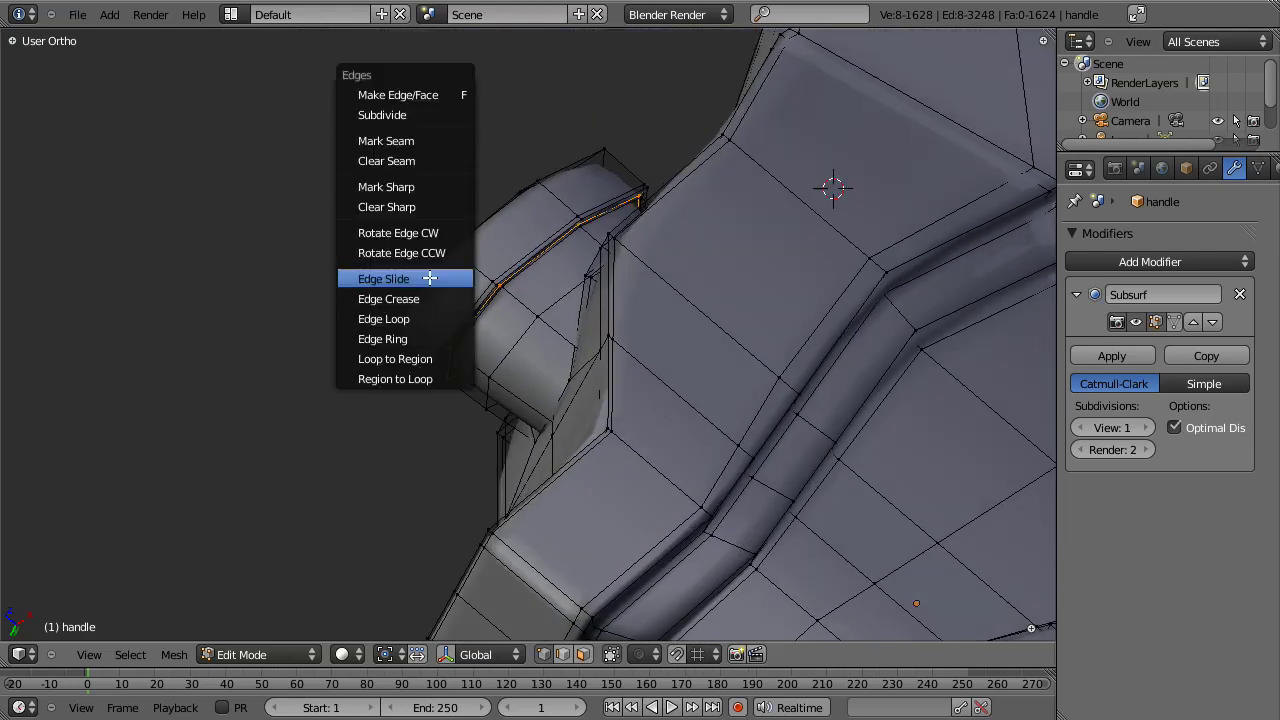
{"action": "left_click", "coordinate": [416, 139]}
Step: Mark a seam along the edge loop where the handle meets the top of the upper collar, and clear the selection
{"action": "scroll", "coordinate": [415, 142], "scroll_direction": "down", "scroll_amount": 8}
{"action": "scroll", "coordinate": [557, 331], "scroll_direction": "up", "scroll_amount": 6}
{"action": "middle_click_drag", "start_coordinate": [871, 525], "coordinate": [234, 133], "text": "shift"}
{"action": "middle_click_drag", "start_coordinate": [157, 134], "coordinate": [794, 386]}
{"action": "scroll", "coordinate": [479, 355], "scroll_direction": "up", "scroll_amount": 2}
{"action": "right_click", "coordinate": [554, 380], "text": "alt"}
{"action": "scroll", "coordinate": [794, 386], "scroll_direction": "up", "scroll_amount": 3}
{"action": "middle_click_drag", "start_coordinate": [363, 261], "coordinate": [518, 356]}
{"action": "key", "text": "ctrl+e"}
{"action": "left_click", "coordinate": [554, 409]}
{"action": "key", "text": "a"}
Step: Select the edge loop where the handle meets the underside of the upper collar
{"action": "middle_click_drag", "start_coordinate": [591, 540], "coordinate": [706, 259]}
{"action": "right_click", "coordinate": [664, 220], "text": "alt"}
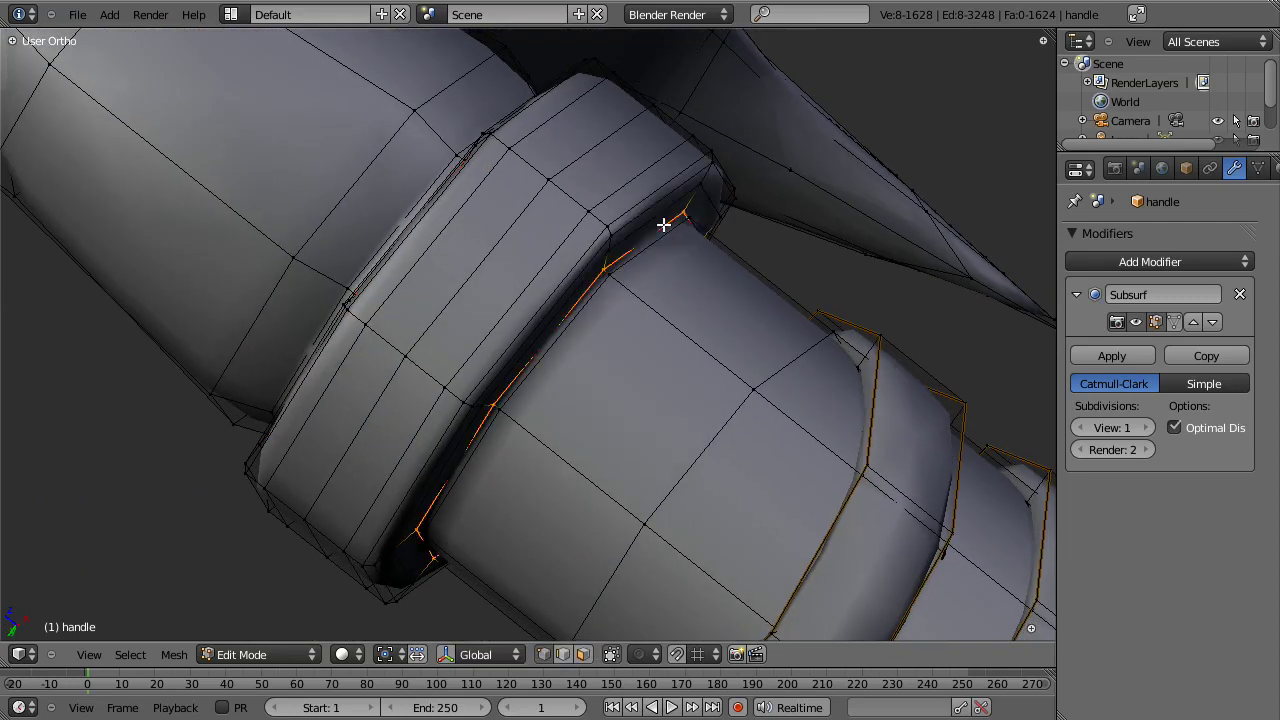
{"action": "scroll", "coordinate": [664, 222], "scroll_direction": "down", "scroll_amount": 4}
{"action": "scroll", "coordinate": [707, 366], "scroll_direction": "up", "scroll_amount": 4}
Step: Mark seams along the two edge loops where the handle meets the upper and lower sides of the lower collar
{"action": "middle_click_drag", "start_coordinate": [660, 380], "coordinate": [617, 360]}
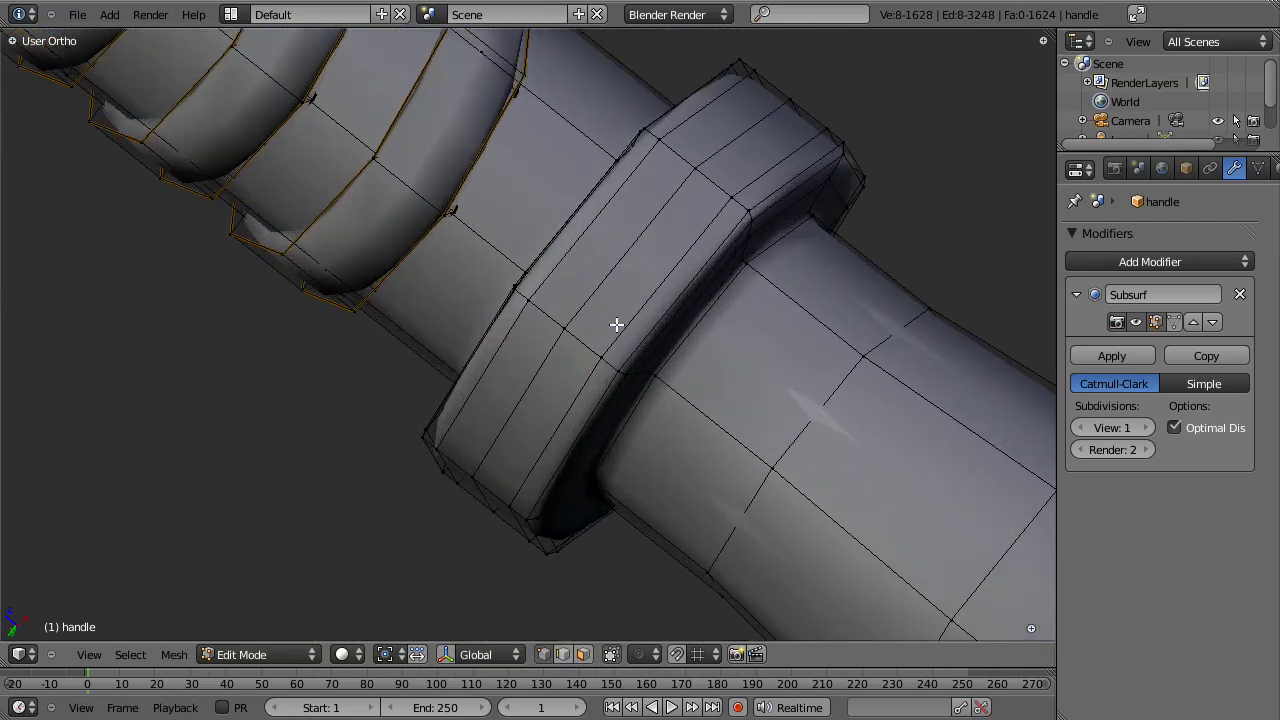
{"action": "key", "text": "a"}
{"action": "key", "text": "z"}
{"action": "right_click", "coordinate": [455, 425], "text": "alt"}
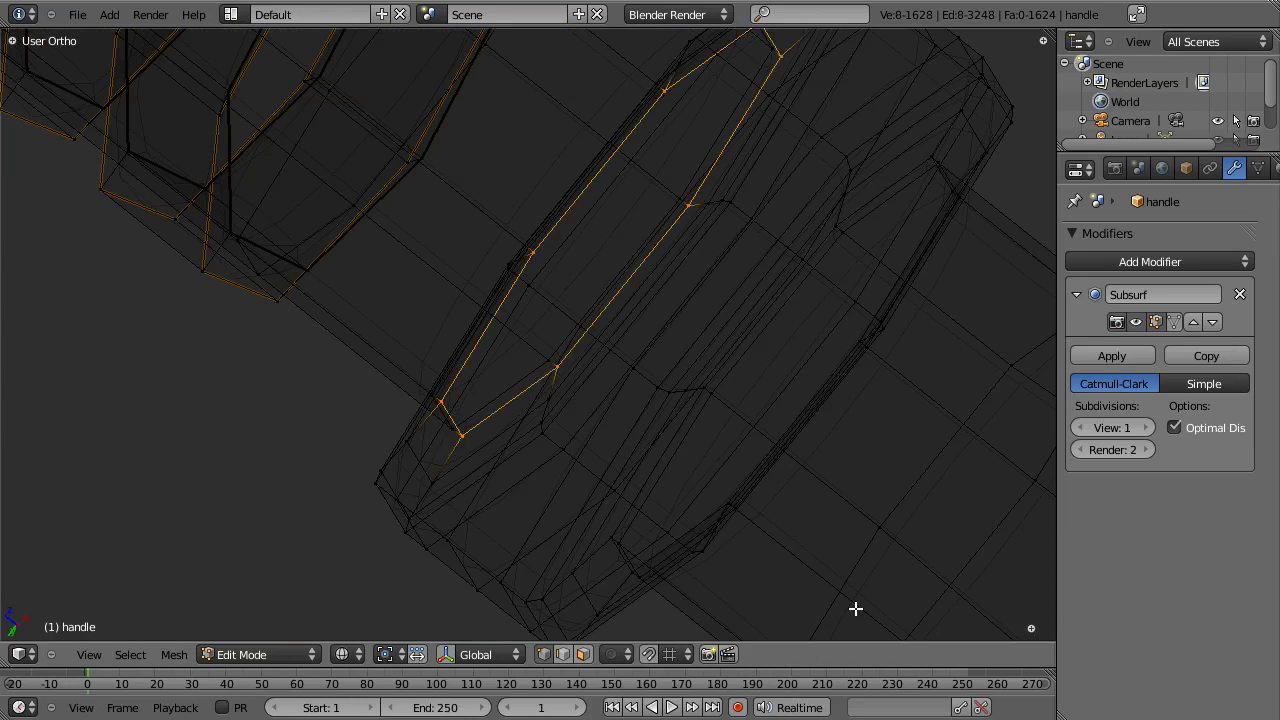
{"action": "key", "text": "z"}
{"action": "right_click", "coordinate": [633, 496], "text": "alt+shift"}
{"action": "key", "text": "ctrl+e"}
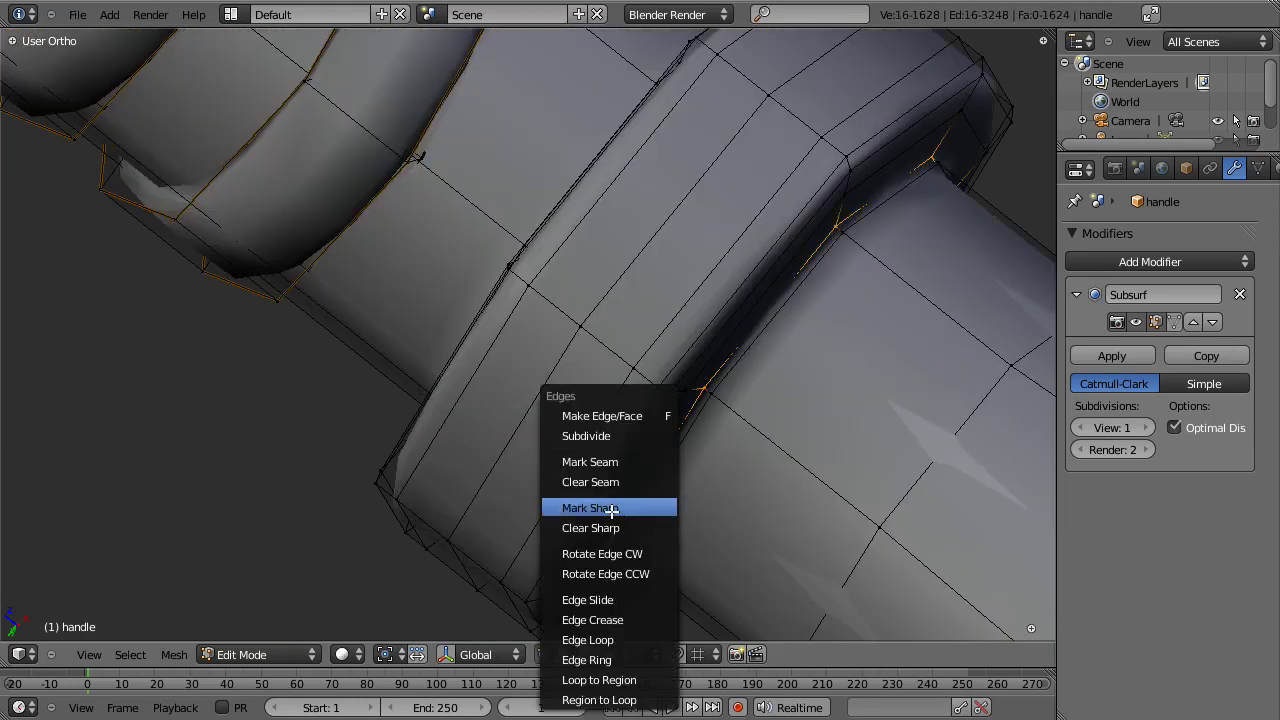
{"action": "left_click", "coordinate": [607, 461]}
Step: Mark a seam along the edge loop where the handle meets the top of the pommel, and clear the selection
{"action": "scroll", "coordinate": [629, 489], "scroll_direction": "down", "scroll_amount": 4}
{"action": "middle_click_drag", "start_coordinate": [629, 489], "coordinate": [457, 197], "text": "shift"}
{"action": "scroll", "coordinate": [897, 297], "scroll_direction": "up", "scroll_amount": 5}
{"action": "middle_click_drag", "start_coordinate": [897, 297], "coordinate": [574, 323], "text": "shift"}
{"action": "key", "text": "a"}
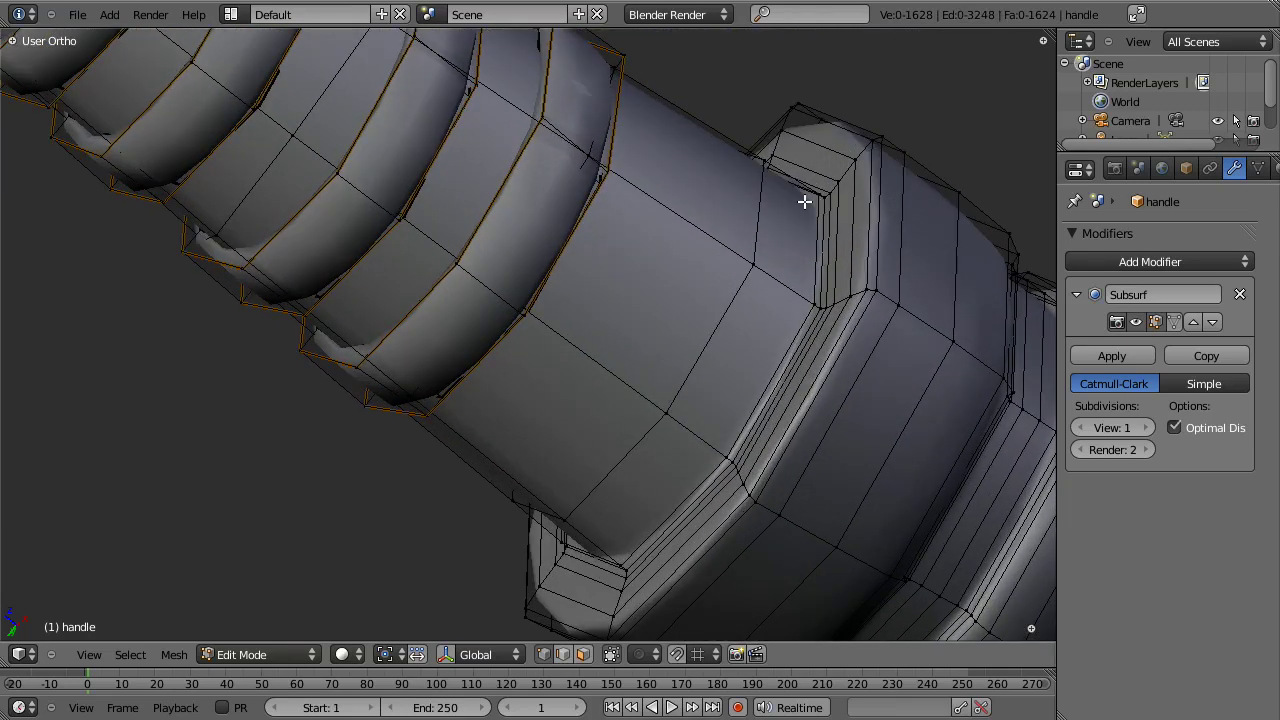
{"action": "right_click", "coordinate": [826, 229], "text": "alt"}
{"action": "key", "text": "ctrl+e"}
{"action": "left_click", "coordinate": [827, 230]}
{"action": "scroll", "coordinate": [671, 166], "scroll_direction": "down", "scroll_amount": 4}
{"action": "key", "text": "a"}
{"action": "middle_click_drag", "start_coordinate": [671, 166], "coordinate": [617, 343]}
{"action": "scroll", "coordinate": [617, 343], "scroll_direction": "up", "scroll_amount": 3}
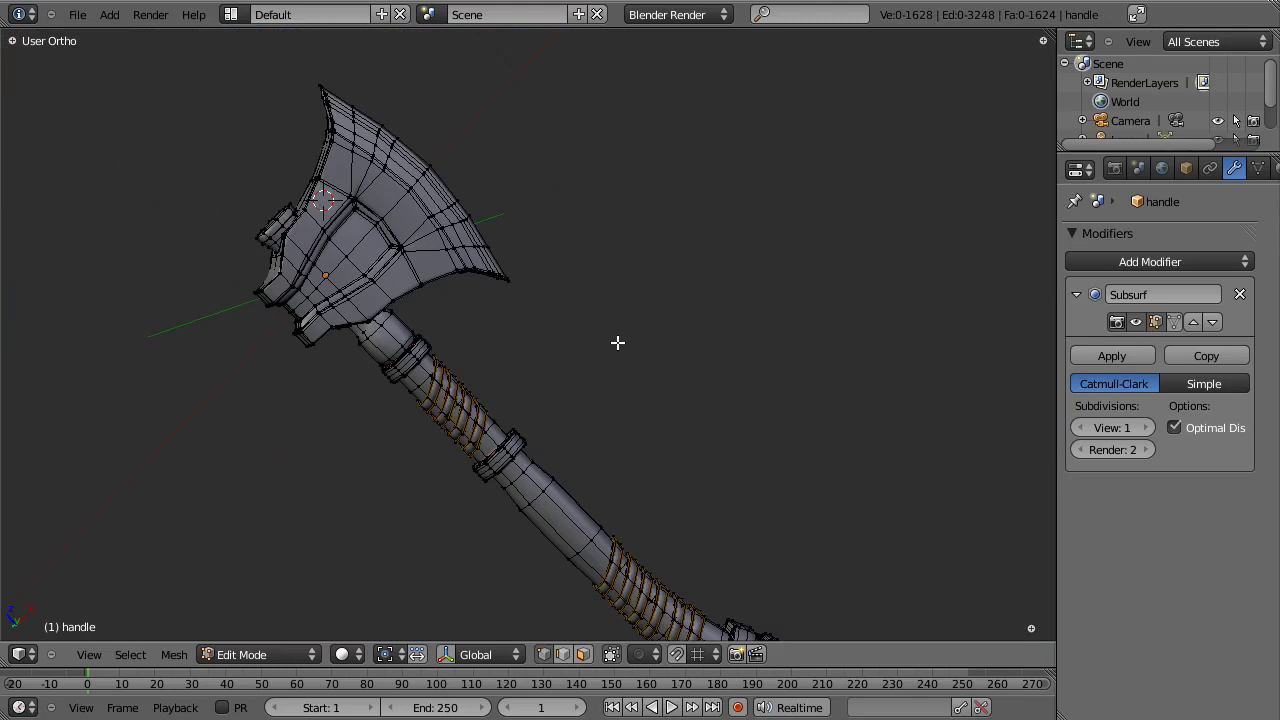
Step: Select the whole mesh, split the 3D view in two and turn the new area into a UV/Image Editor
{"action": "key", "text": "a"}
{"action": "left_click_drag", "start_coordinate": [5, 663], "coordinate": [584, 623]}
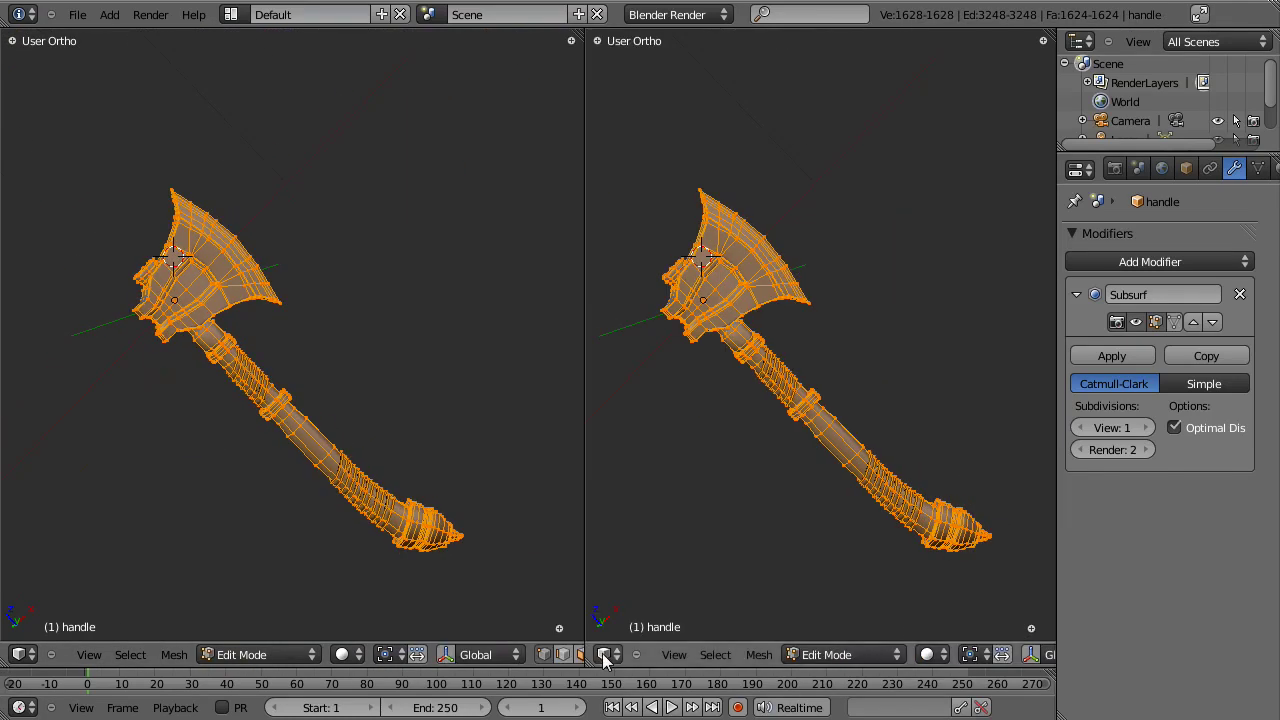
{"action": "left_click", "coordinate": [604, 655]}
{"action": "left_click", "coordinate": [628, 526]}
{"action": "scroll", "coordinate": [801, 466], "scroll_direction": "down", "scroll_amount": 4}
{"action": "scroll", "coordinate": [813, 461], "scroll_direction": "up", "scroll_amount": 2}
{"action": "scroll", "coordinate": [813, 461], "scroll_direction": "down", "scroll_amount": 2}
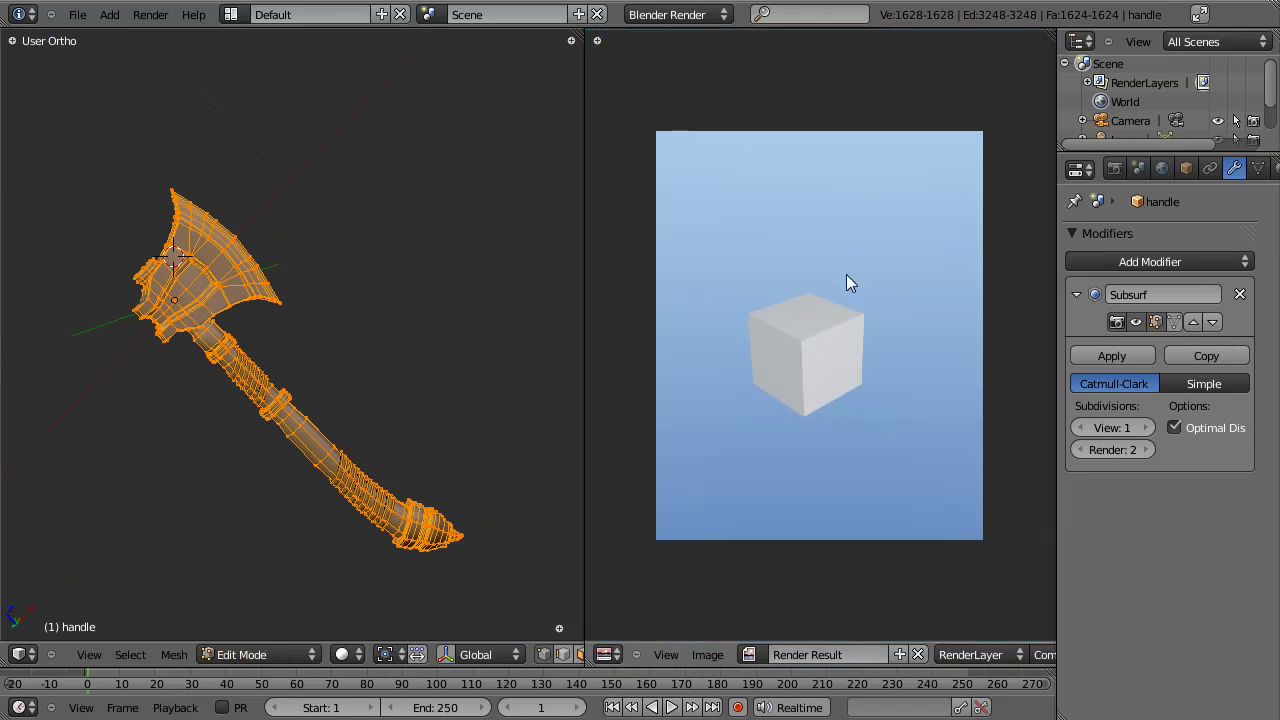
Step: Unlink the Render Result image from the UV/Image Editor so that it shows the mesh's UV layout
{"action": "scroll", "coordinate": [254, 337], "scroll_direction": "up", "scroll_amount": 3}
{"action": "middle_click_drag", "start_coordinate": [254, 337], "coordinate": [550, 490]}
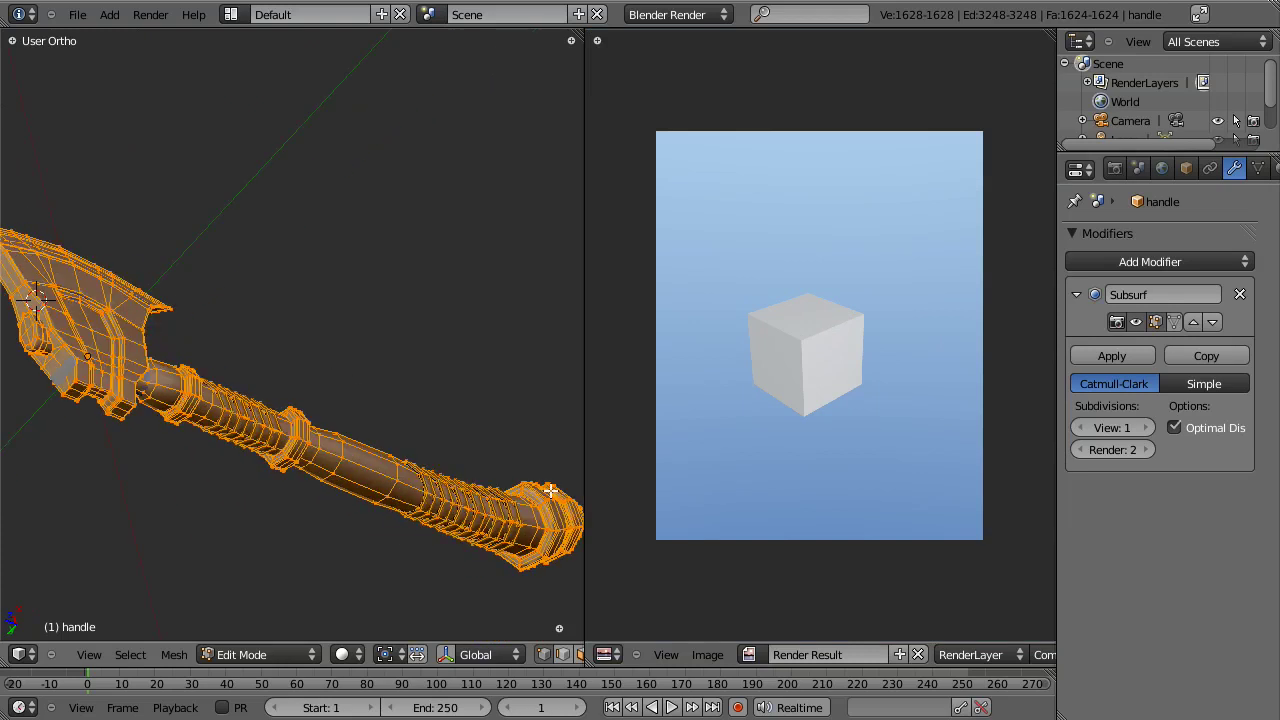
{"action": "left_click", "coordinate": [917, 654]}
{"action": "scroll", "coordinate": [319, 362], "scroll_direction": "up", "scroll_amount": 1}
{"action": "scroll", "coordinate": [820, 343], "scroll_direction": "up", "scroll_amount": 3}
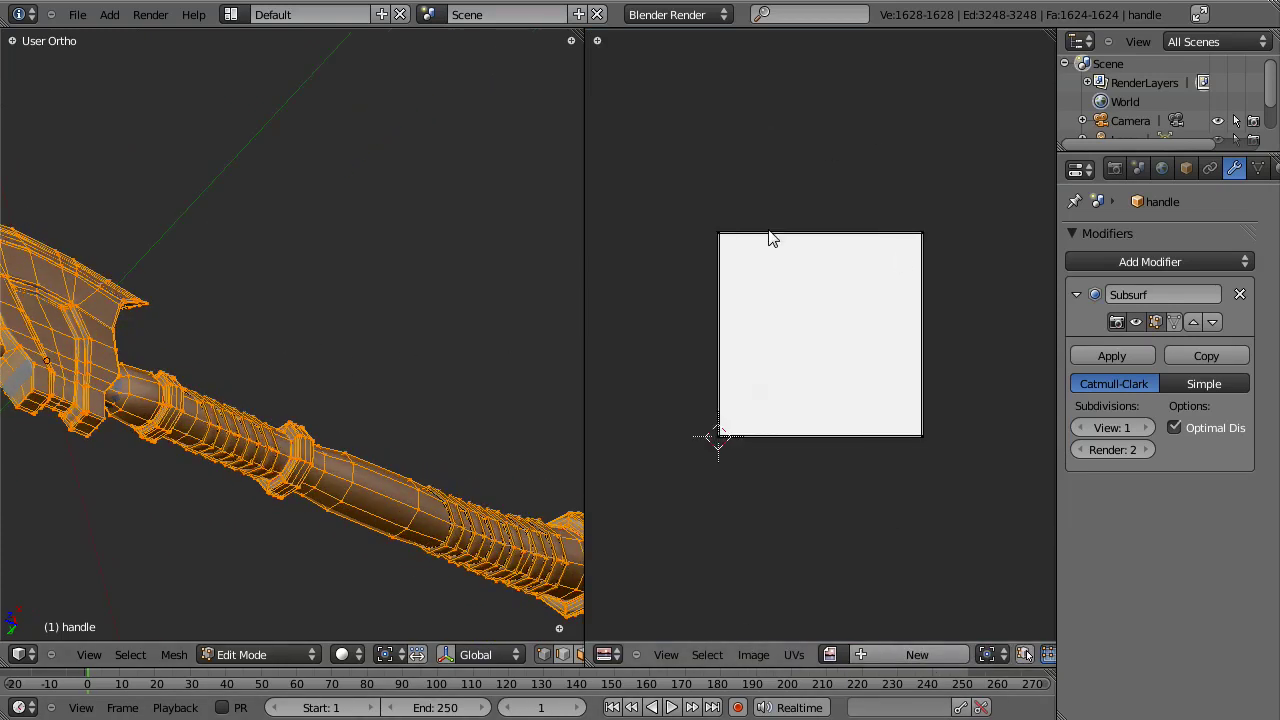
{"action": "key", "text": "a"}
{"action": "key", "text": "g"}
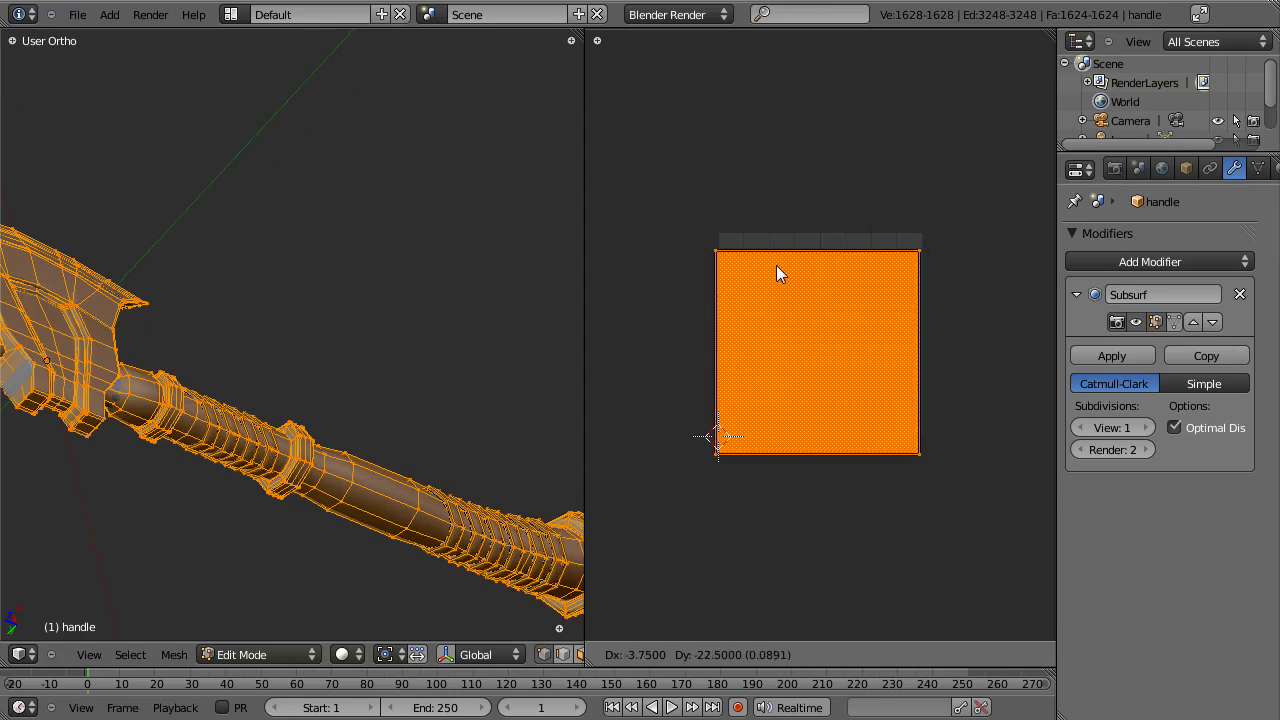
{"action": "right_click", "coordinate": [789, 250]}
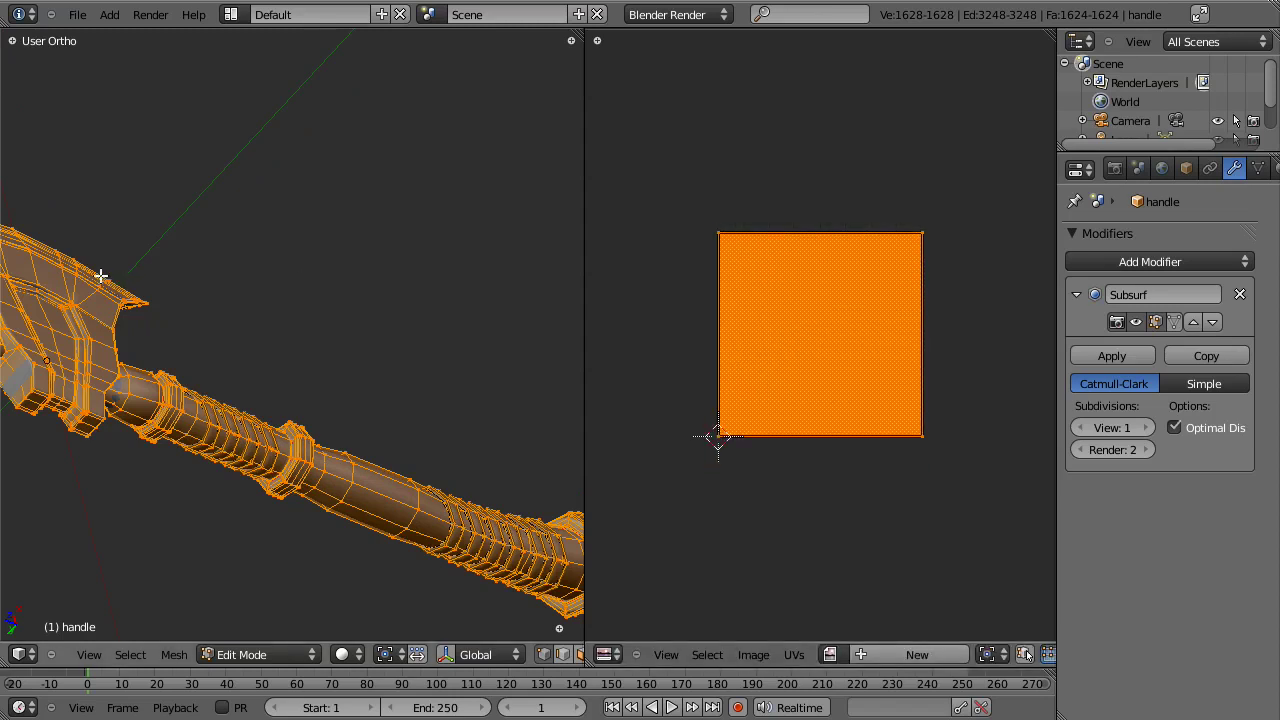
Step: Unwrap the whole axe mesh using the seams marked so far and examine the UV islands
{"action": "middle_click_drag", "start_coordinate": [221, 213], "coordinate": [237, 277]}
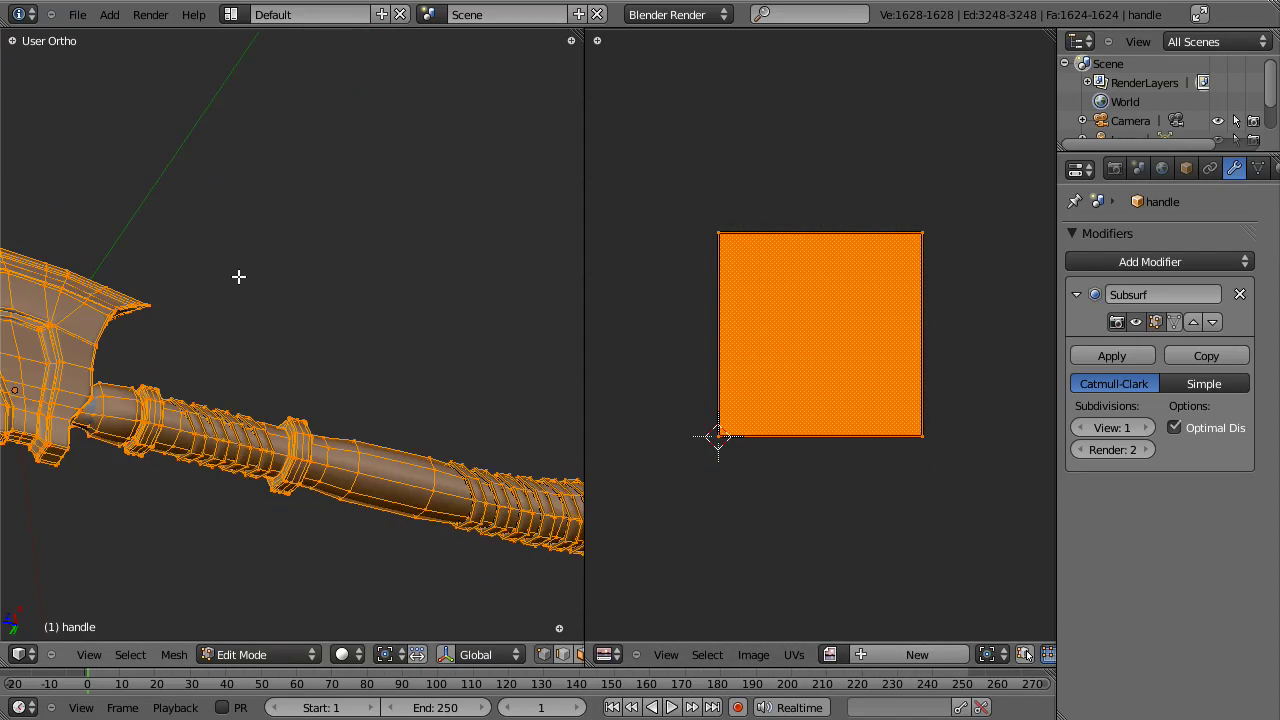
{"action": "key", "text": "u"}
{"action": "left_click", "coordinate": [238, 276]}
{"action": "scroll", "coordinate": [935, 359], "scroll_direction": "up", "scroll_amount": 4}
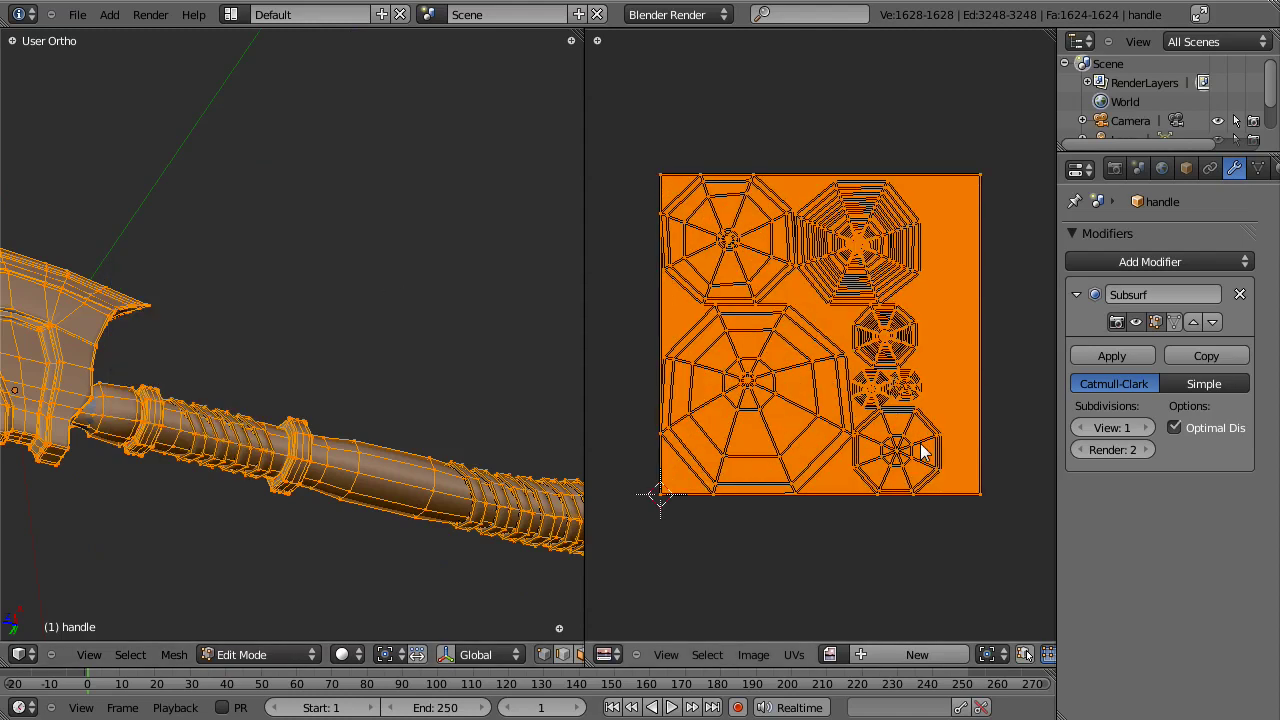
{"action": "scroll", "coordinate": [935, 359], "scroll_direction": "down", "scroll_amount": 3}
{"action": "middle_click_drag", "start_coordinate": [269, 271], "coordinate": [180, 440]}
{"action": "scroll", "coordinate": [888, 350], "scroll_direction": "up", "scroll_amount": 2}
{"action": "scroll", "coordinate": [889, 350], "scroll_direction": "up", "scroll_amount": 2}
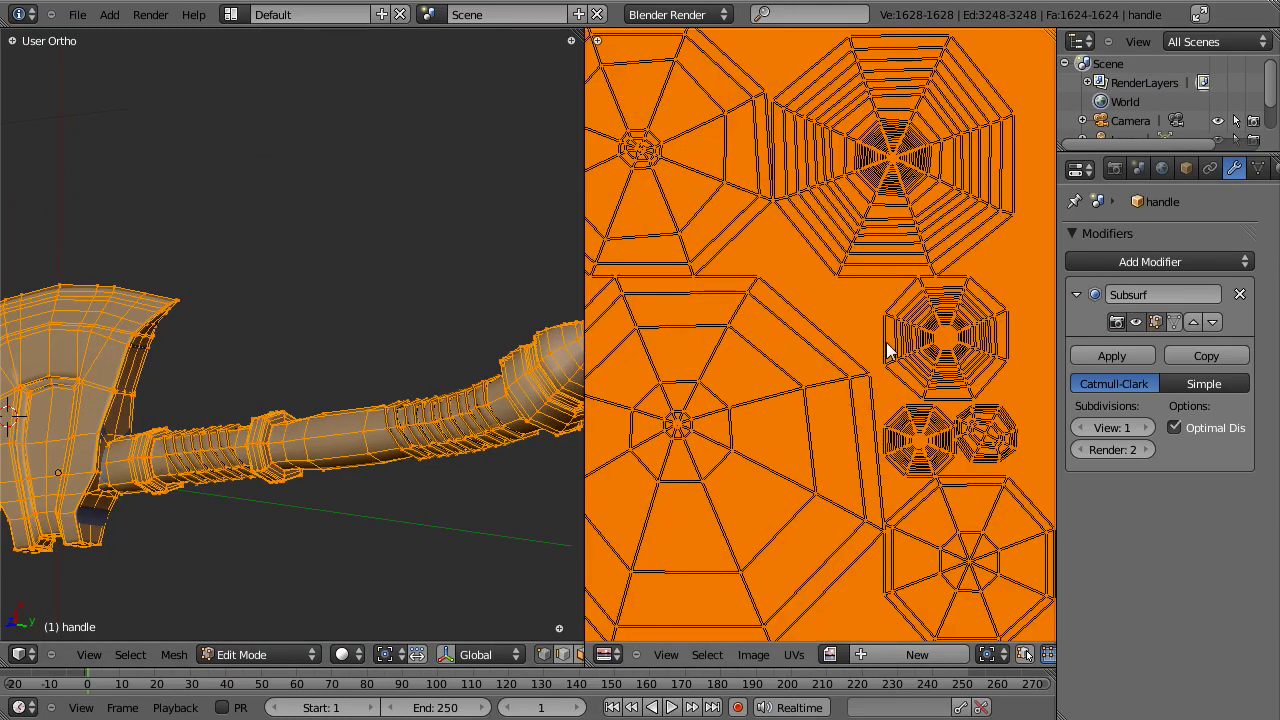
{"action": "scroll", "coordinate": [966, 280], "scroll_direction": "down", "scroll_amount": 2}
{"action": "middle_click_drag", "start_coordinate": [258, 340], "coordinate": [270, 440]}
{"action": "scroll", "coordinate": [275, 444], "scroll_direction": "up", "scroll_amount": 3}
Step: In face selection mode, select the collars and handle sections as linked parts to check their UV islands
{"action": "key", "text": "a"}
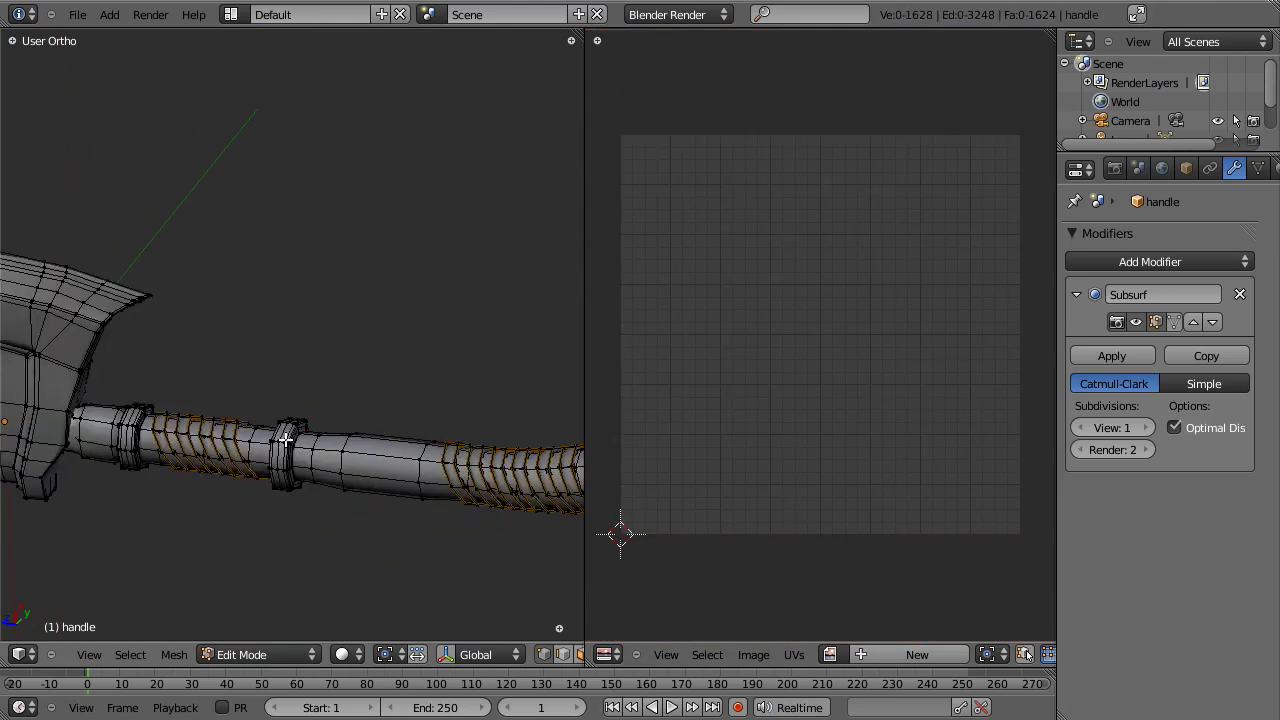
{"action": "key", "text": "ctrl+Tab"}
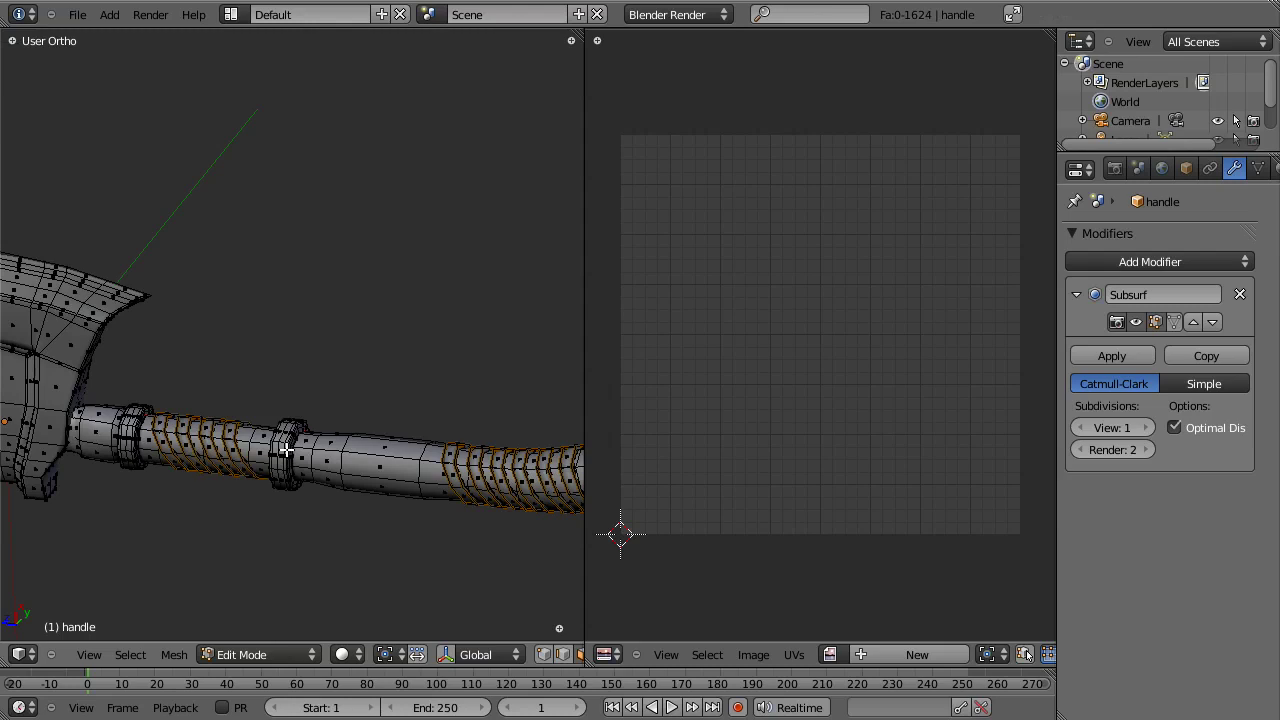
{"action": "key", "text": "l"}
{"action": "key", "text": "l"}
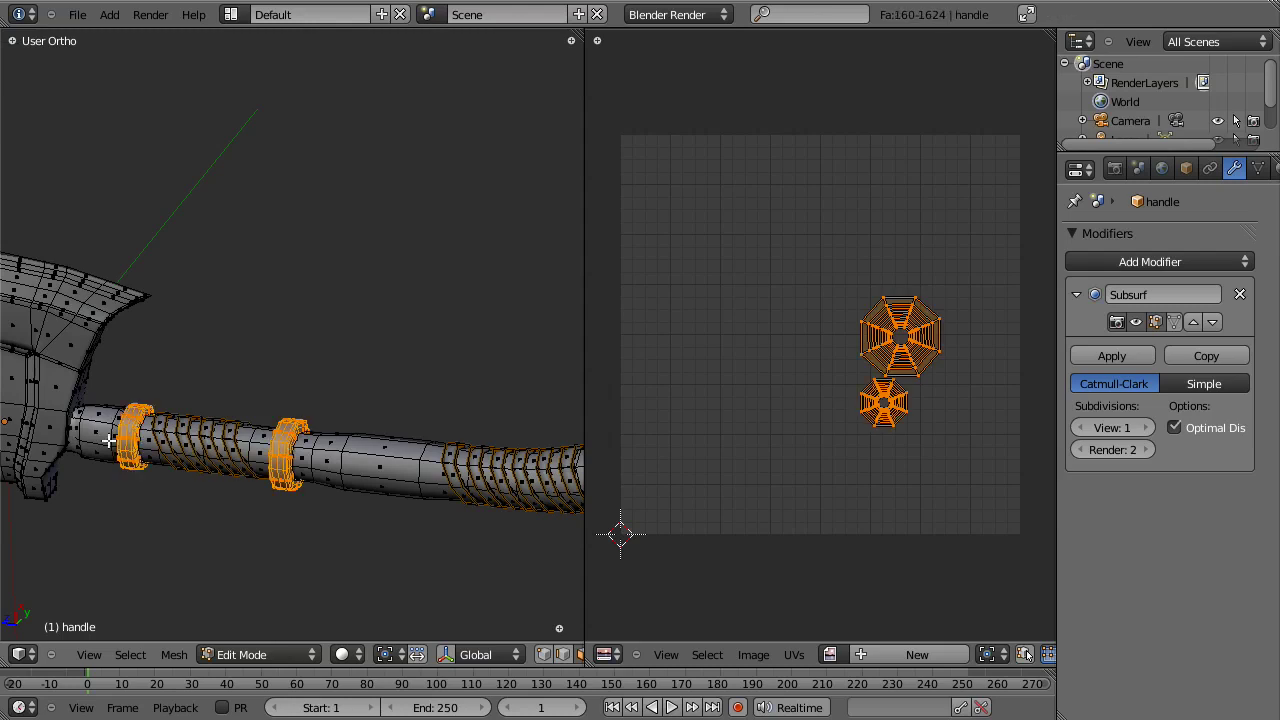
{"action": "key", "text": "l"}
{"action": "key", "text": "l"}
{"action": "scroll", "coordinate": [307, 448], "scroll_direction": "down", "scroll_amount": 4}
{"action": "scroll", "coordinate": [386, 397], "scroll_direction": "up", "scroll_amount": 5}
{"action": "middle_click_drag", "start_coordinate": [307, 438], "coordinate": [266, 380]}
{"action": "key", "text": "a"}
{"action": "scroll", "coordinate": [386, 366], "scroll_direction": "down", "scroll_amount": 3}
{"action": "key", "text": "l"}
Step: Switch back to edge selection and select the lengthwise edge loop around the whole handle, shown from the front in wireframe
{"action": "key", "text": "ctrl+Tab"}
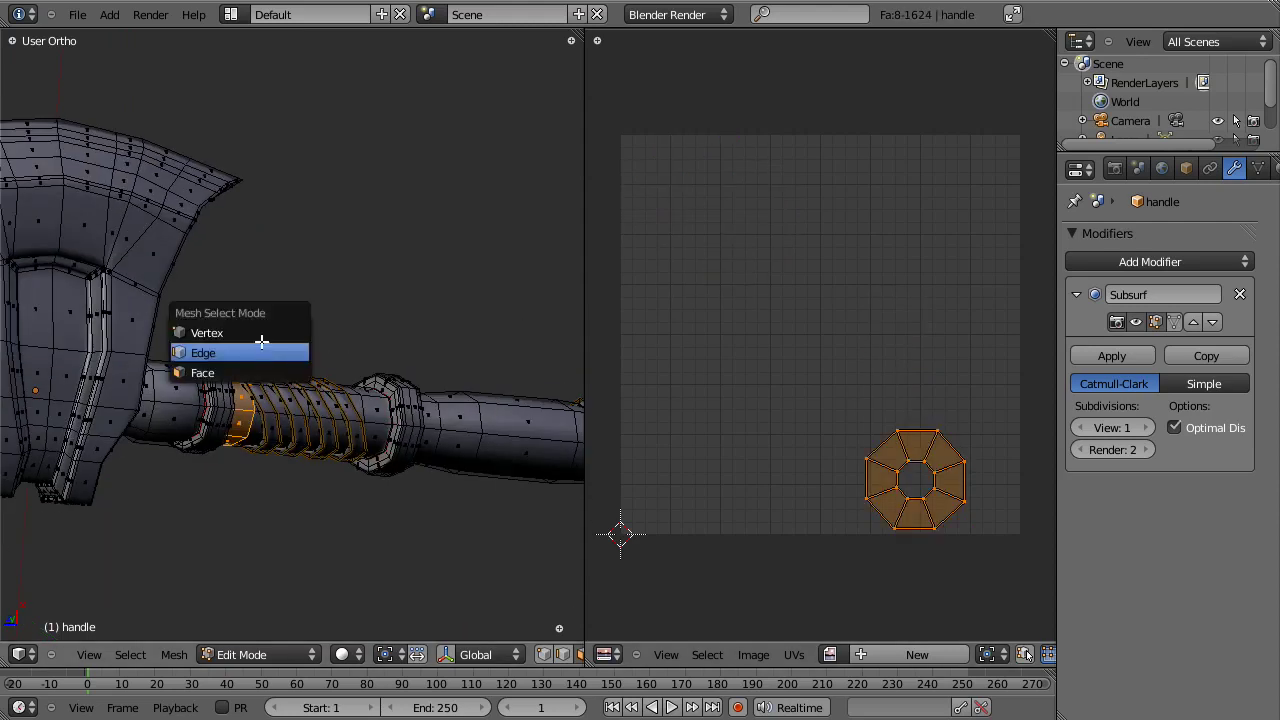
{"action": "left_click", "coordinate": [263, 349]}
{"action": "key", "text": "a"}
{"action": "middle_click_drag", "start_coordinate": [234, 429], "coordinate": [267, 468]}
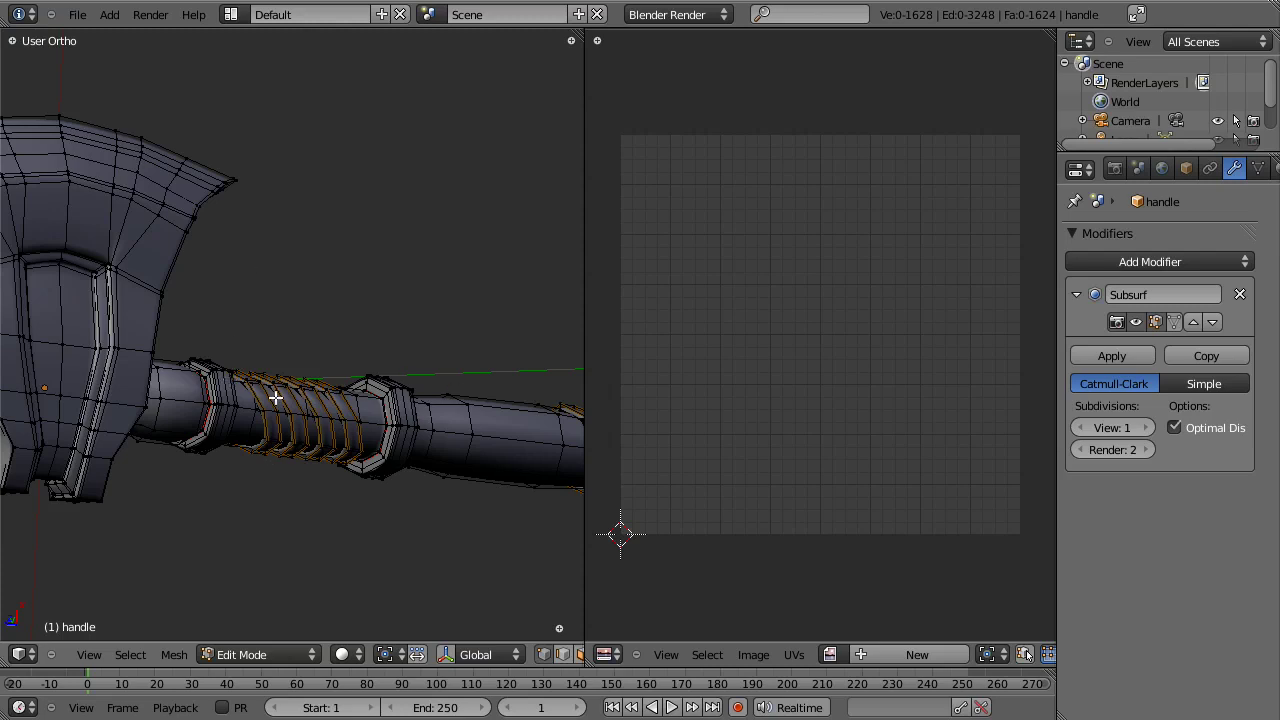
{"action": "scroll", "coordinate": [275, 397], "scroll_direction": "down", "scroll_amount": 3}
{"action": "middle_click_drag", "start_coordinate": [389, 366], "coordinate": [228, 304]}
{"action": "scroll", "coordinate": [167, 355], "scroll_direction": "up", "scroll_amount": 3}
{"action": "key", "text": "l"}
{"action": "scroll", "coordinate": [306, 309], "scroll_direction": "down", "scroll_amount": 3}
{"action": "key", "text": "KP_1"}
{"action": "key", "text": "z"}
{"action": "middle_click_drag", "start_coordinate": [228, 229], "coordinate": [341, 296], "text": "shift"}
{"action": "scroll", "coordinate": [345, 291], "scroll_direction": "down", "scroll_amount": 1}
{"action": "scroll", "coordinate": [346, 291], "scroll_direction": "up", "scroll_amount": 1}
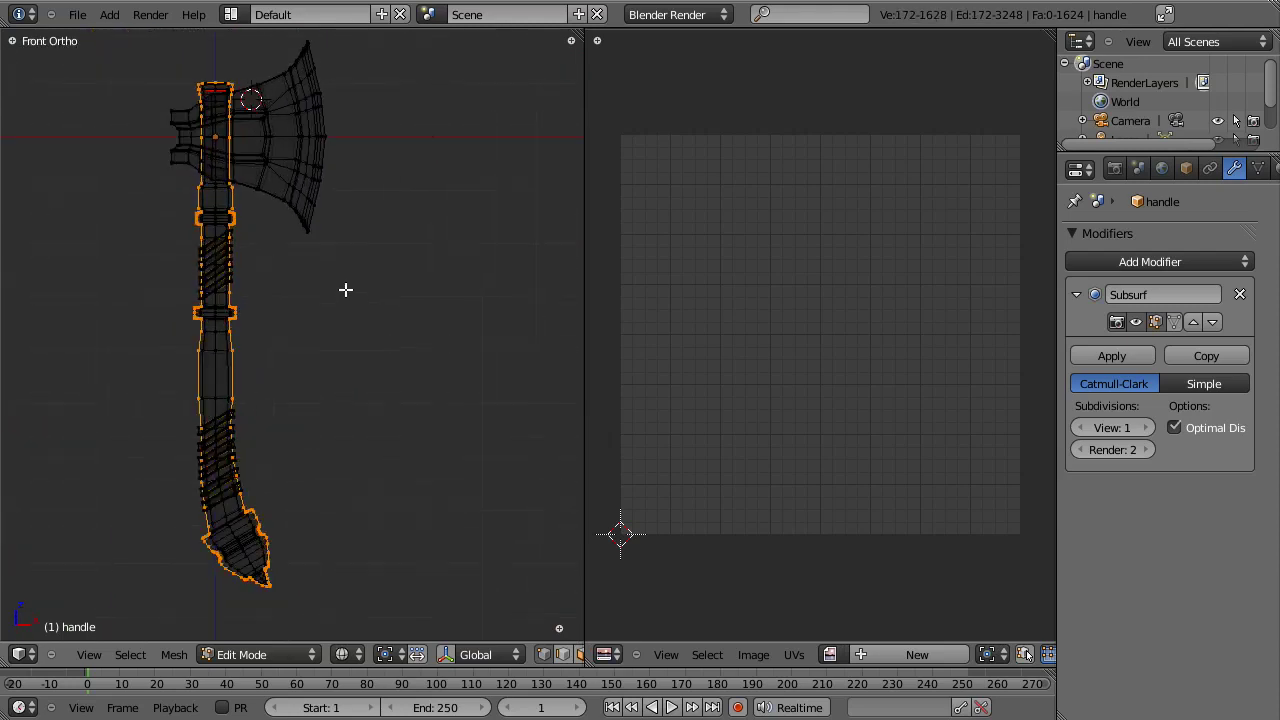
Step: Deselect the half of the lengthwise loop facing away from the blade, from the top cap down to the pommel tip
{"action": "key", "text": "c"}
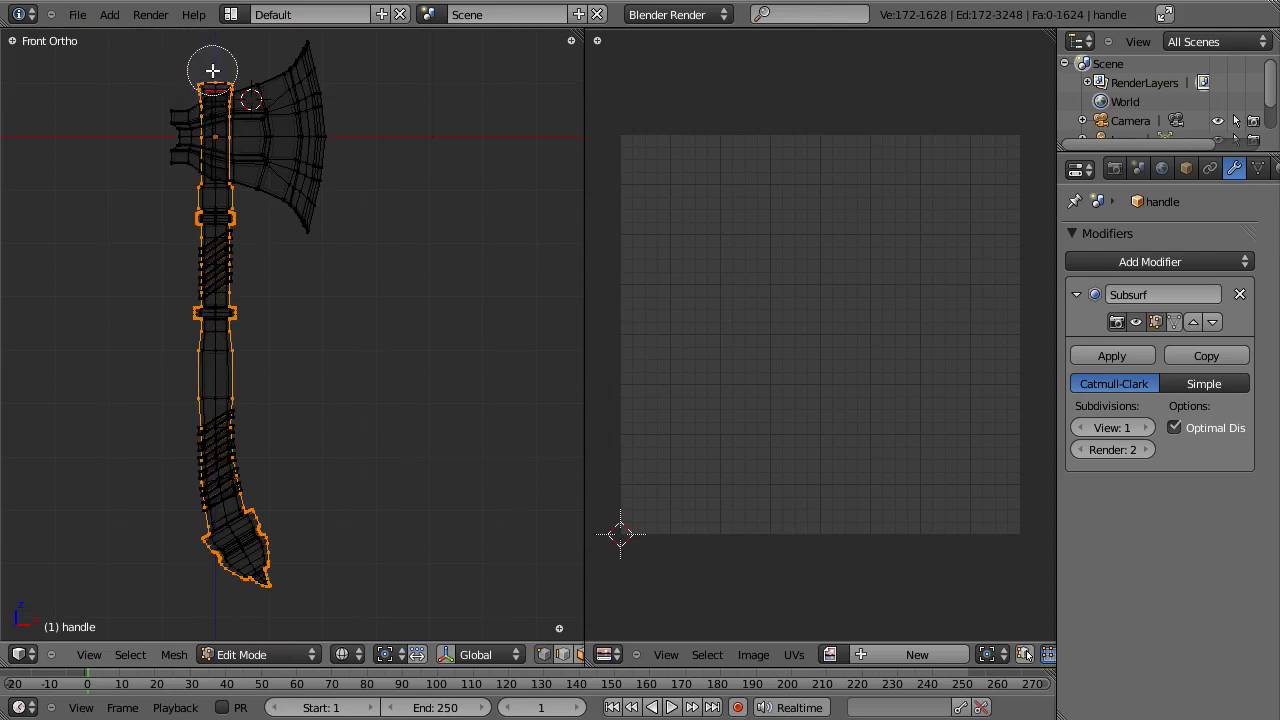
{"action": "mouse_move", "coordinate": [212, 70]}
{"action": "middle_mouse_down"}
{"action": "mouse_move", "coordinate": [186, 134]}
{"action": "mouse_move", "coordinate": [181, 449]}
{"action": "mouse_move", "coordinate": [214, 580]}
{"action": "mouse_move", "coordinate": [249, 607]}
{"action": "mouse_move", "coordinate": [263, 284]}
{"action": "middle_mouse_up"}
{"action": "right_click", "coordinate": [250, 605]}
{"action": "scroll", "coordinate": [340, 298], "scroll_direction": "up", "scroll_amount": 11}
{"action": "middle_click_drag", "start_coordinate": [281, 138], "coordinate": [443, 502], "text": "shift"}
{"action": "scroll", "coordinate": [444, 502], "scroll_direction": "up", "scroll_amount": 4}
{"action": "key", "text": "b"}
{"action": "left_click_drag", "start_coordinate": [346, 463], "coordinate": [361, 532]}
{"action": "middle_click_drag", "start_coordinate": [361, 532], "coordinate": [360, 532]}
{"action": "scroll", "coordinate": [354, 531], "scroll_direction": "down", "scroll_amount": 7}
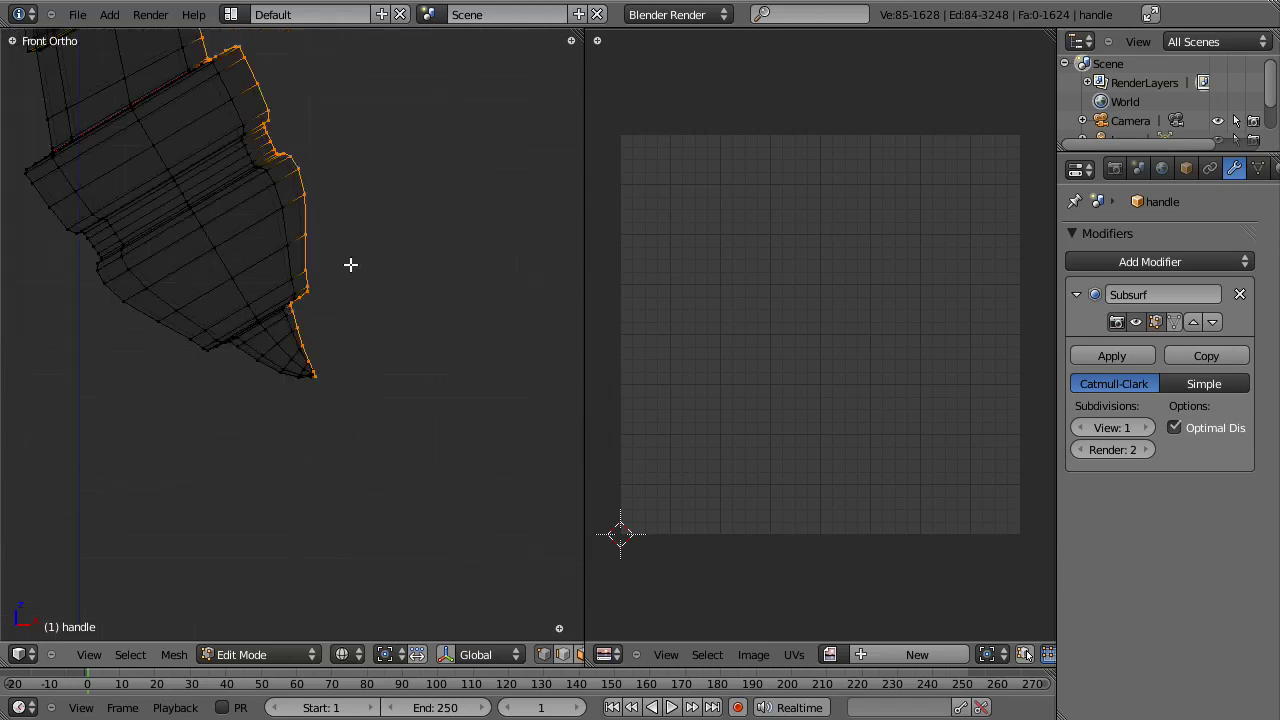
Step: Deselect the leftover part of the lengthwise loop across the handle's top end
{"action": "middle_click_drag", "start_coordinate": [349, 234], "coordinate": [398, 598], "text": "shift"}
{"action": "middle_click_drag", "start_coordinate": [323, 174], "coordinate": [354, 686], "text": "shift"}
{"action": "middle_click_drag", "start_coordinate": [356, 110], "coordinate": [396, 372], "text": "shift"}
{"action": "scroll", "coordinate": [394, 363], "scroll_direction": "up", "scroll_amount": 8}
{"action": "key", "text": "b"}
{"action": "middle_click_drag", "start_coordinate": [351, 253], "coordinate": [494, 648]}
Step: Mark a seam along the selected lengthwise edges on the handle's blade side, clear the selection and save the file
{"action": "middle_click_drag", "start_coordinate": [378, 502], "coordinate": [381, 439]}
{"action": "key", "text": "z"}
{"action": "scroll", "coordinate": [381, 439], "scroll_direction": "down", "scroll_amount": 7}
{"action": "scroll", "coordinate": [454, 366], "scroll_direction": "down", "scroll_amount": 8}
{"action": "middle_click_drag", "start_coordinate": [277, 457], "coordinate": [381, 347], "text": "shift"}
{"action": "key", "text": "space"}
{"action": "key", "text": "ctrl+e"}
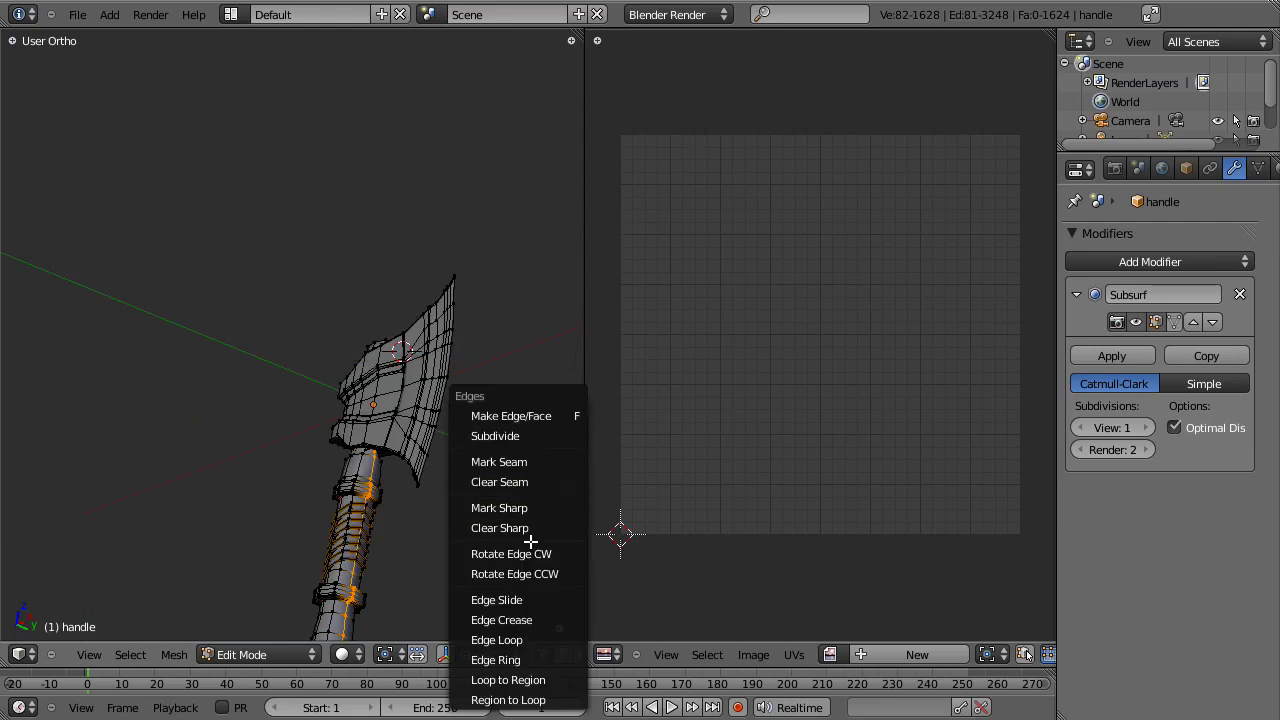
{"action": "left_click", "coordinate": [540, 459]}
{"action": "key", "text": "a"}
{"action": "key", "text": "ctrl+s"}
{"action": "left_click", "coordinate": [510, 418]}
{"action": "middle_click_drag", "start_coordinate": [509, 417], "coordinate": [454, 240], "text": "shift"}
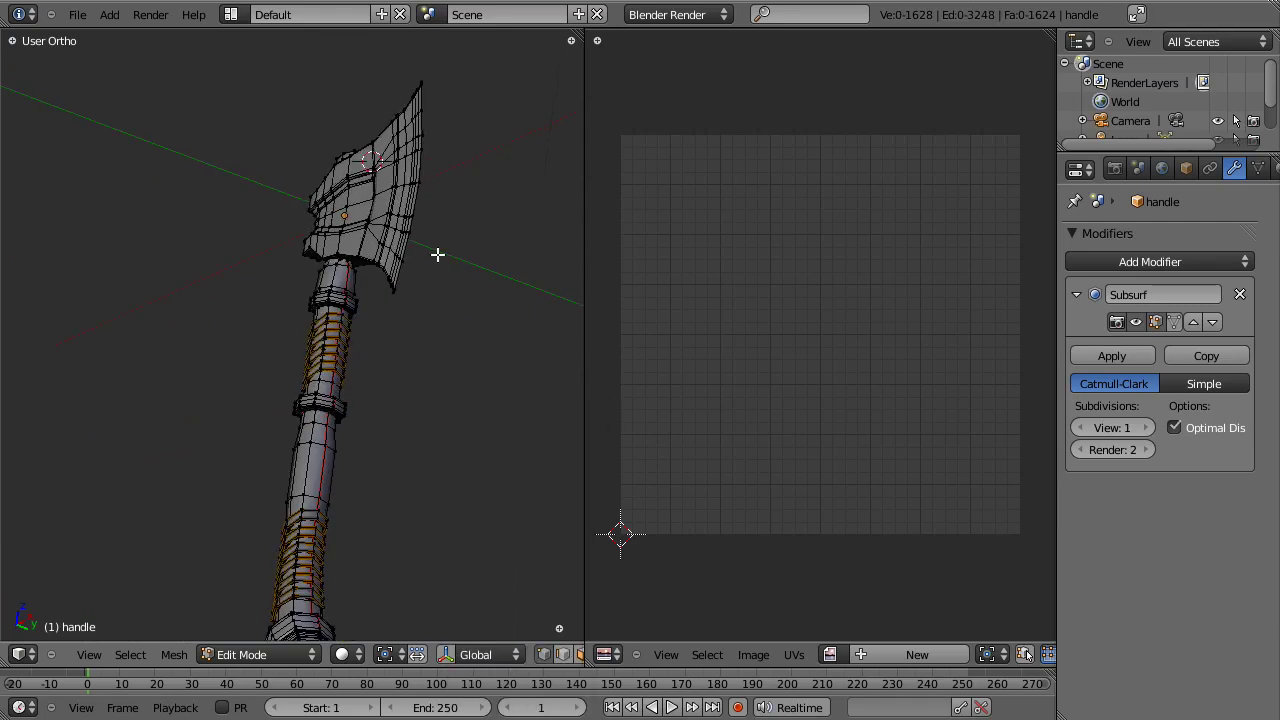
Step: Select the whole axe mesh and unwrap it again with the lengthwise handle seam
{"action": "key", "text": "a"}
{"action": "key", "text": "u"}
{"action": "left_click", "coordinate": [350, 291]}
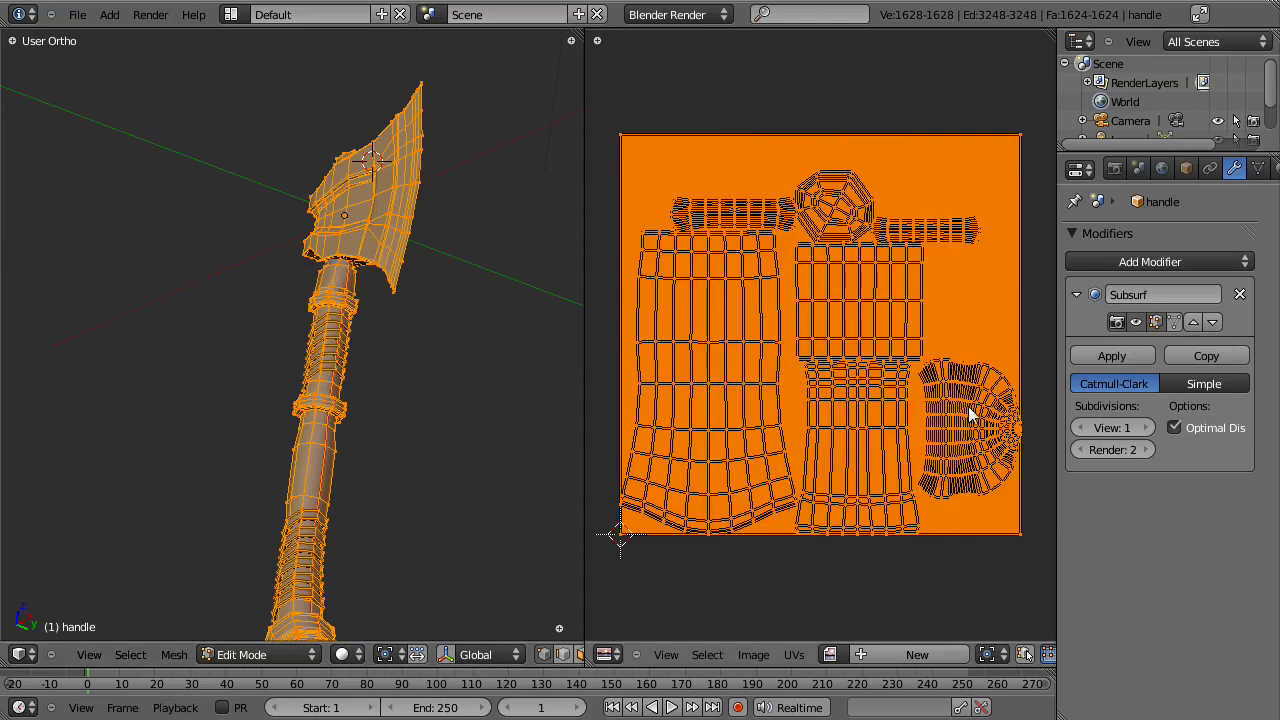
{"action": "scroll", "coordinate": [861, 380], "scroll_direction": "up", "scroll_amount": 2}
{"action": "scroll", "coordinate": [861, 380], "scroll_direction": "down", "scroll_amount": 2}
Step: Switch to face selection and select the handle sections between the seams to check their UV islands
{"action": "key", "text": "a"}
{"action": "key", "text": "l"}
{"action": "middle_click_drag", "start_coordinate": [450, 349], "coordinate": [285, 378]}
{"action": "key", "text": "a"}
{"action": "key", "text": "ctrl+Tab"}
{"action": "left_click", "coordinate": [288, 417]}
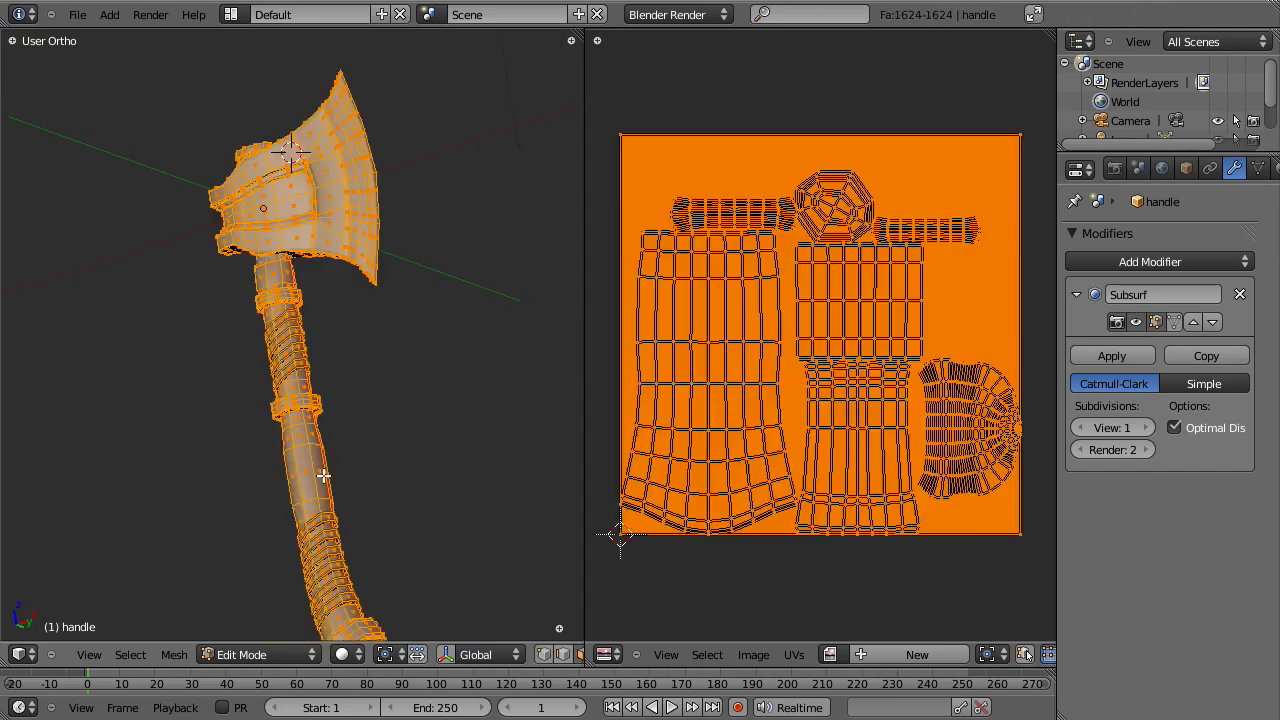
{"action": "key", "text": "l"}
{"action": "key", "text": "l"}
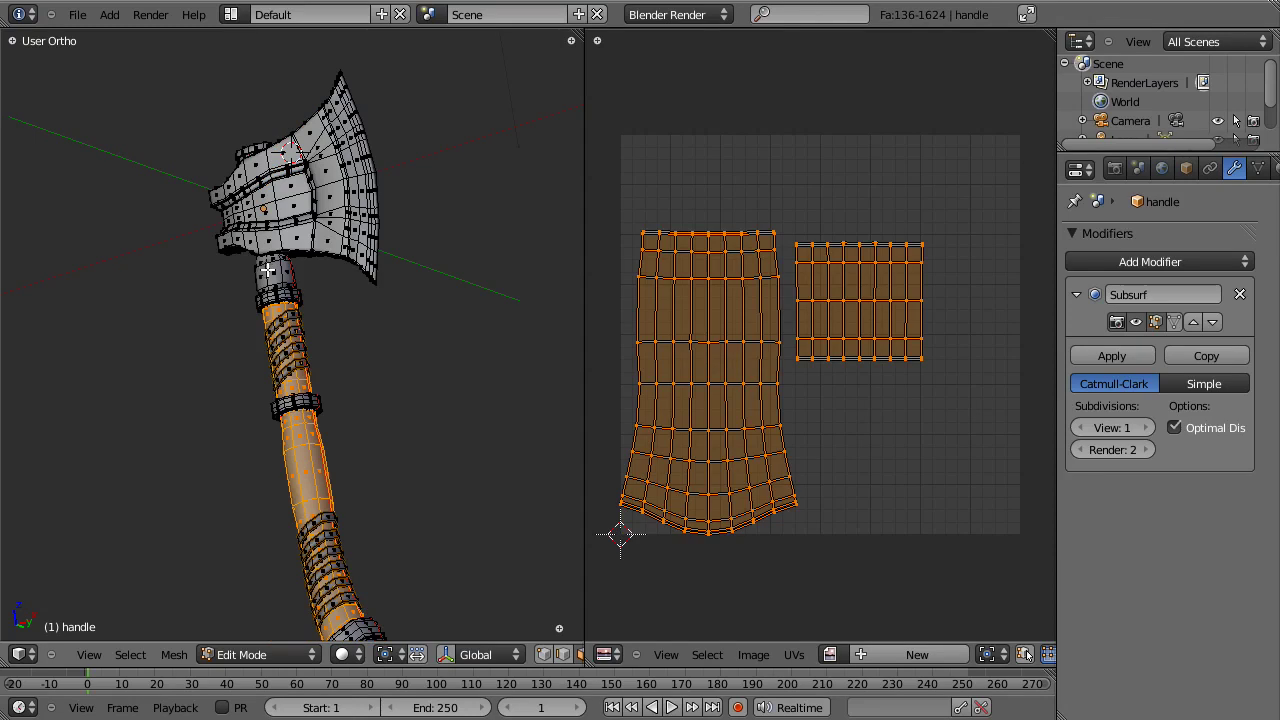
{"action": "key", "text": "l"}
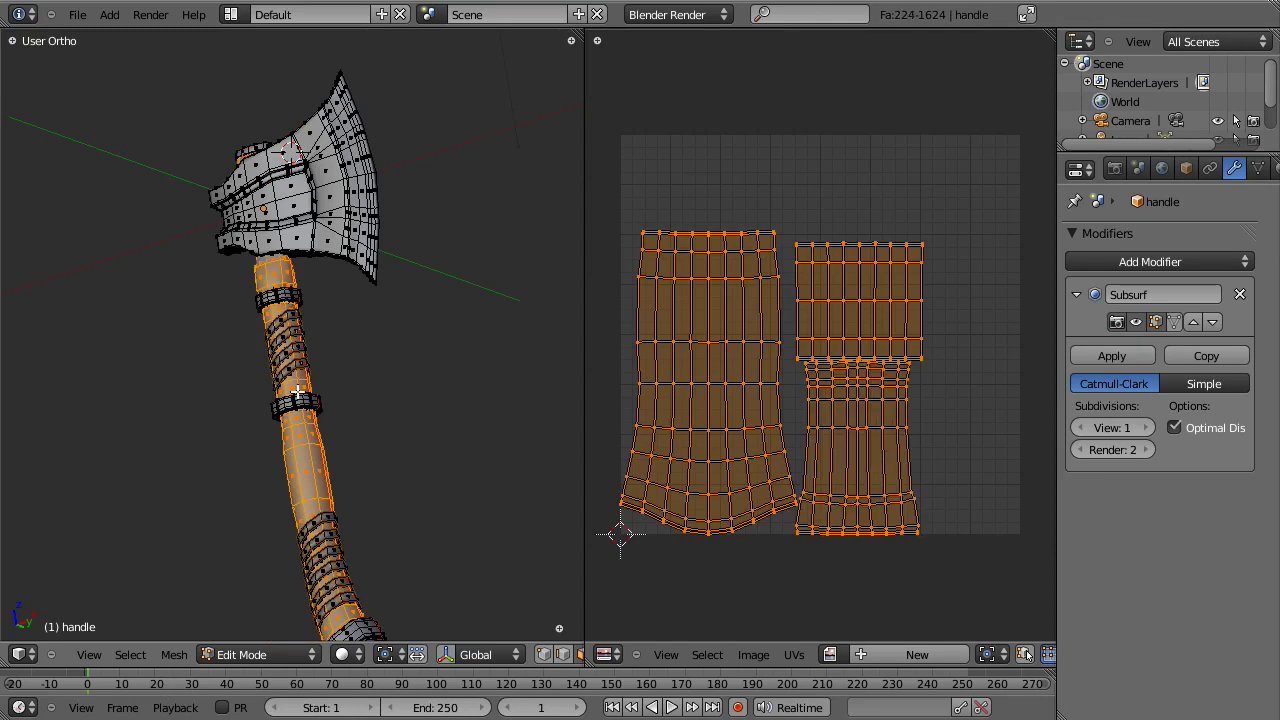
Step: Add both collars, the axe head and the top cap to the selection to check their UV islands
{"action": "key", "text": "l"}
{"action": "scroll", "coordinate": [288, 336], "scroll_direction": "up", "scroll_amount": 5}
{"action": "key", "text": "l"}
{"action": "scroll", "coordinate": [238, 226], "scroll_direction": "down", "scroll_amount": 5}
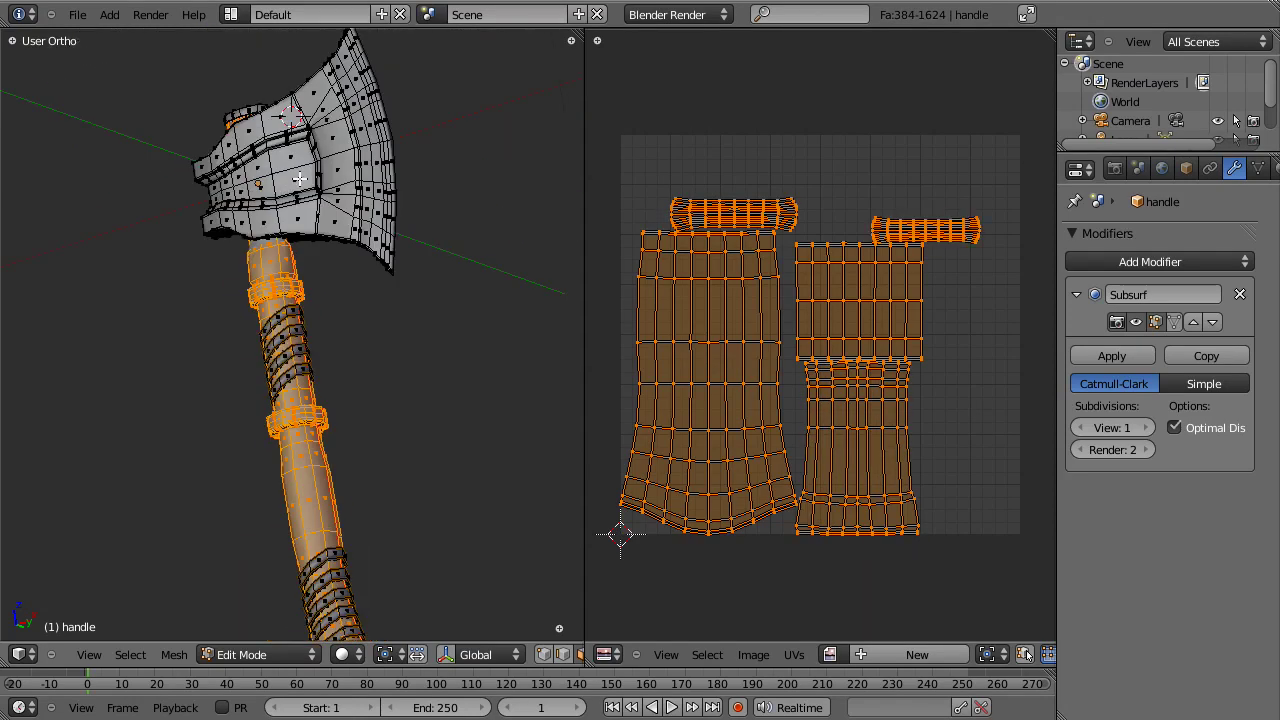
{"action": "key", "text": "l"}
{"action": "middle_click_drag", "start_coordinate": [280, 376], "coordinate": [341, 459]}
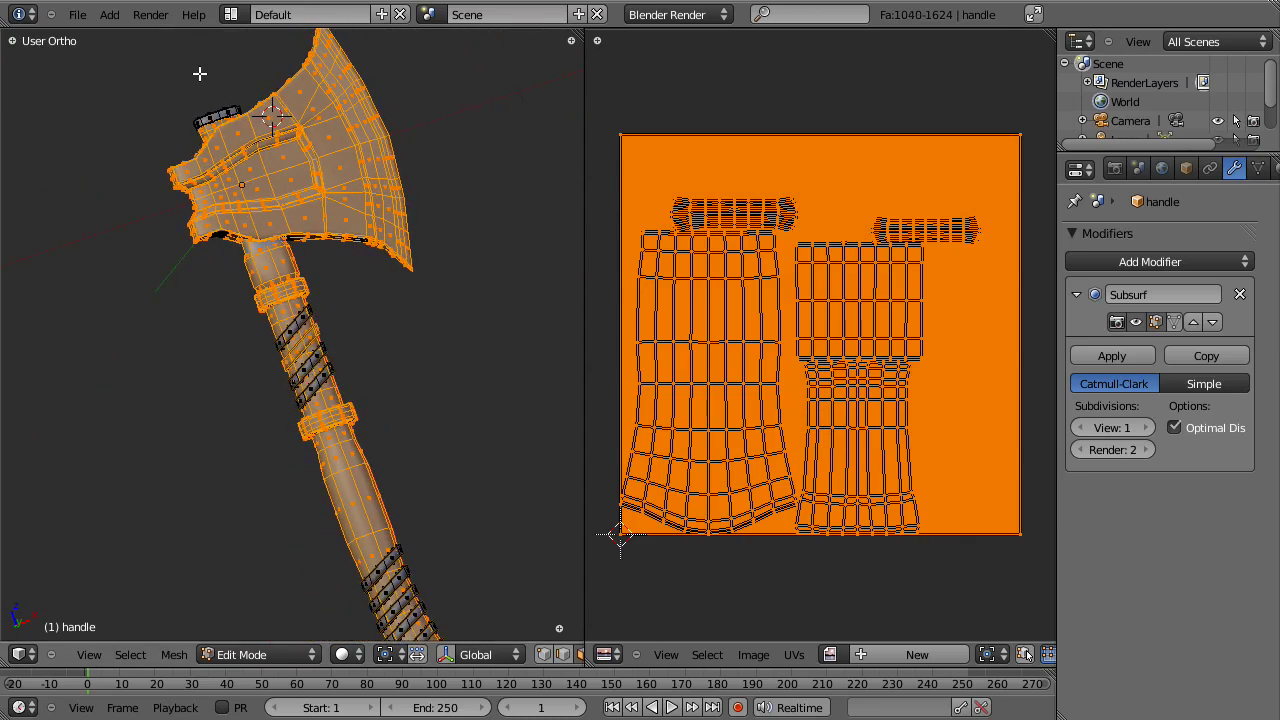
{"action": "key", "text": "l"}
{"action": "scroll", "coordinate": [895, 258], "scroll_direction": "up", "scroll_amount": 3}
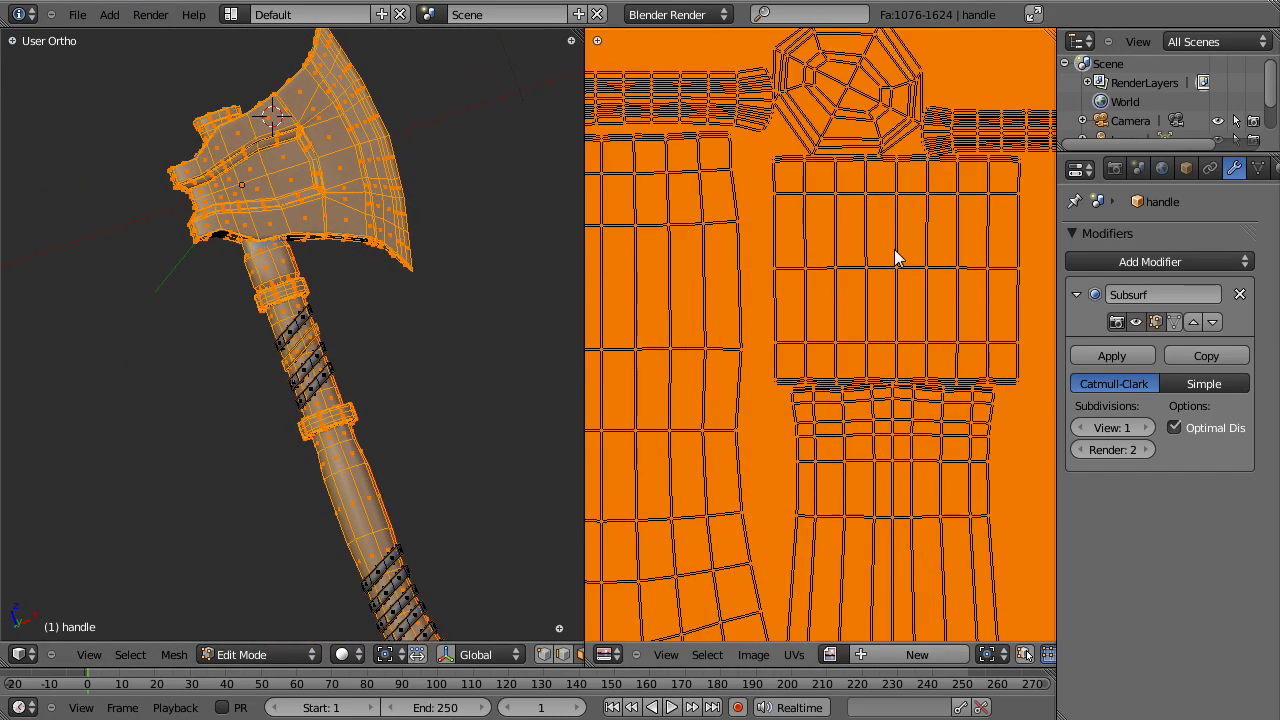
Step: Clear the selection, leave face selection mode and select the edge loop around the axe head's outline, shown from the front in wireframe
{"action": "key", "text": "a"}
{"action": "scroll", "coordinate": [246, 354], "scroll_direction": "down", "scroll_amount": 3}
{"action": "scroll", "coordinate": [242, 347], "scroll_direction": "up", "scroll_amount": 5}
{"action": "middle_click_drag", "start_coordinate": [228, 197], "coordinate": [375, 407], "text": "shift"}
{"action": "scroll", "coordinate": [376, 407], "scroll_direction": "up", "scroll_amount": 3}
{"action": "key", "text": "ctrl+Tab"}
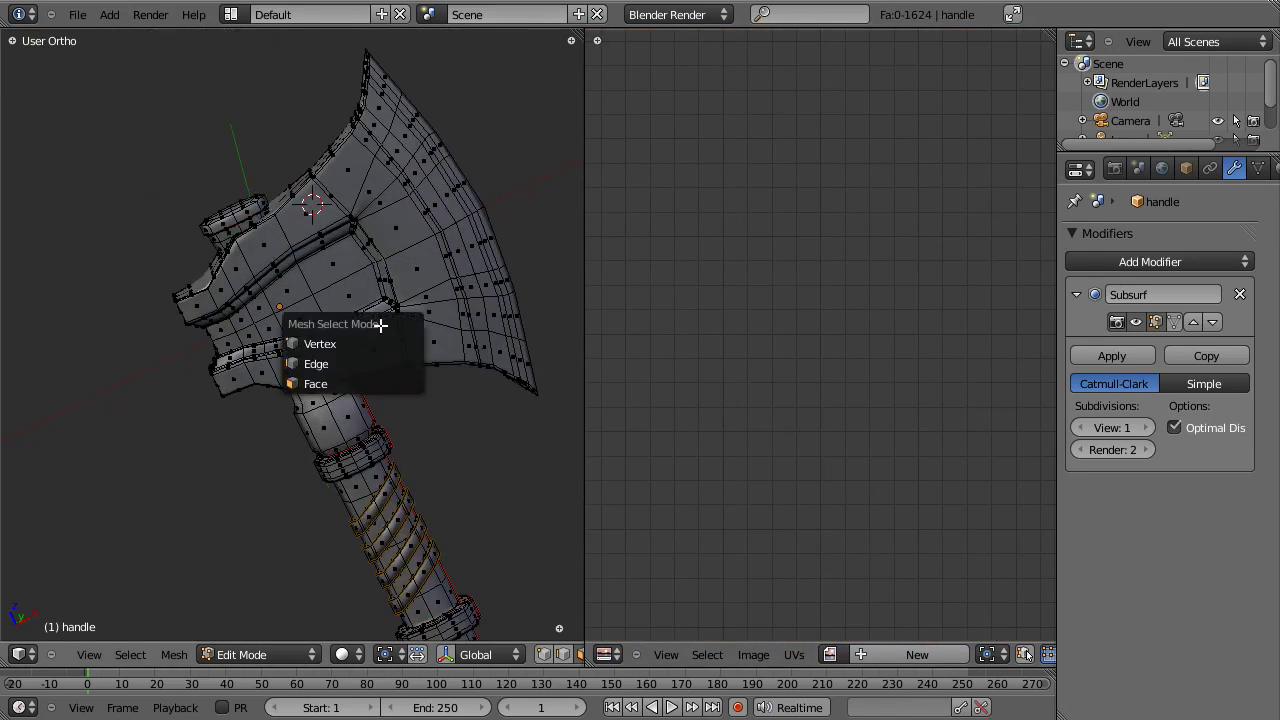
{"action": "left_click", "coordinate": [380, 343]}
{"action": "middle_click_drag", "start_coordinate": [286, 337], "coordinate": [349, 349]}
{"action": "scroll", "coordinate": [320, 314], "scroll_direction": "up", "scroll_amount": 4}
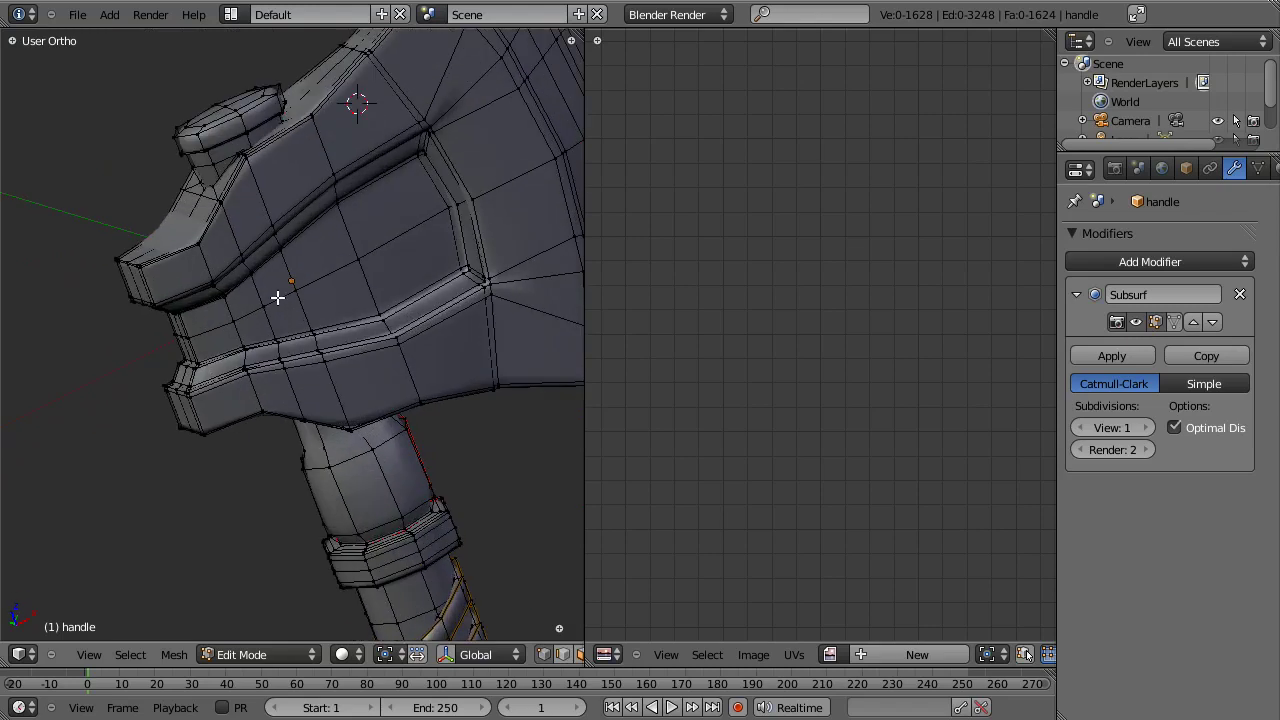
{"action": "middle_click_drag", "start_coordinate": [222, 275], "coordinate": [324, 289]}
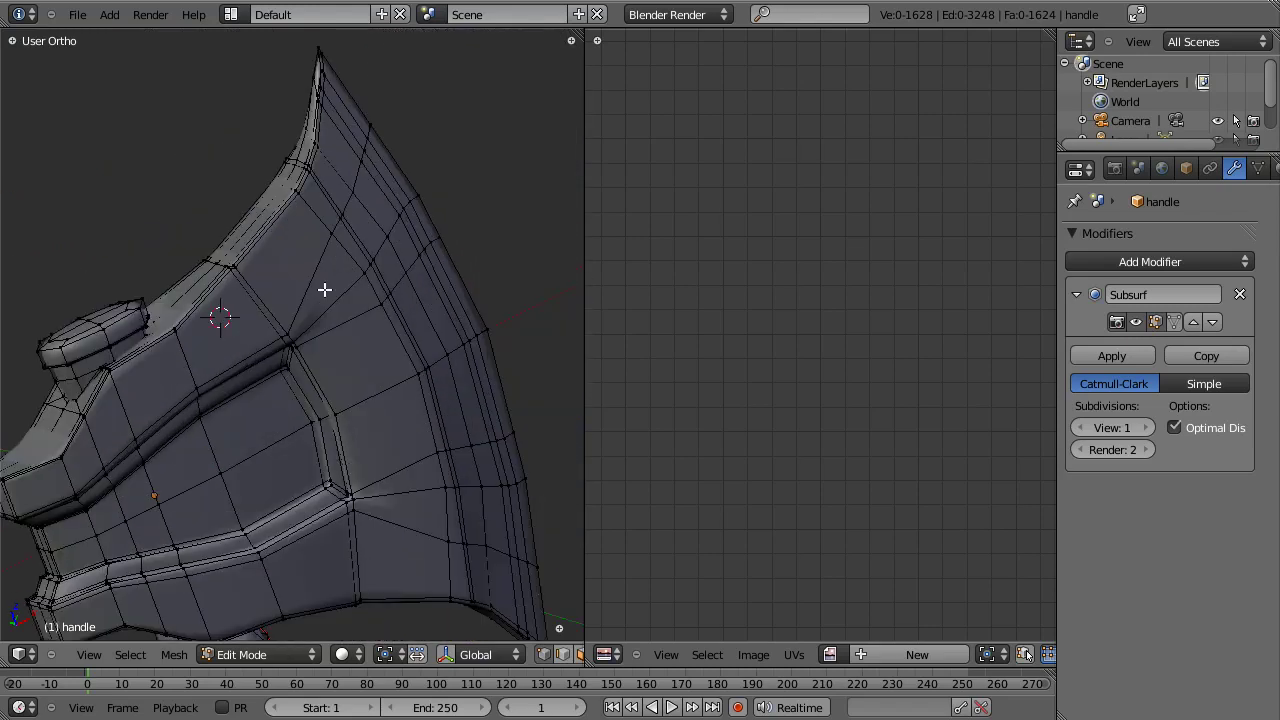
{"action": "right_click", "coordinate": [415, 160], "text": "alt"}
{"action": "key", "text": "KP_1"}
{"action": "key", "text": "z"}
{"action": "scroll", "coordinate": [394, 214], "scroll_direction": "down", "scroll_amount": 5}
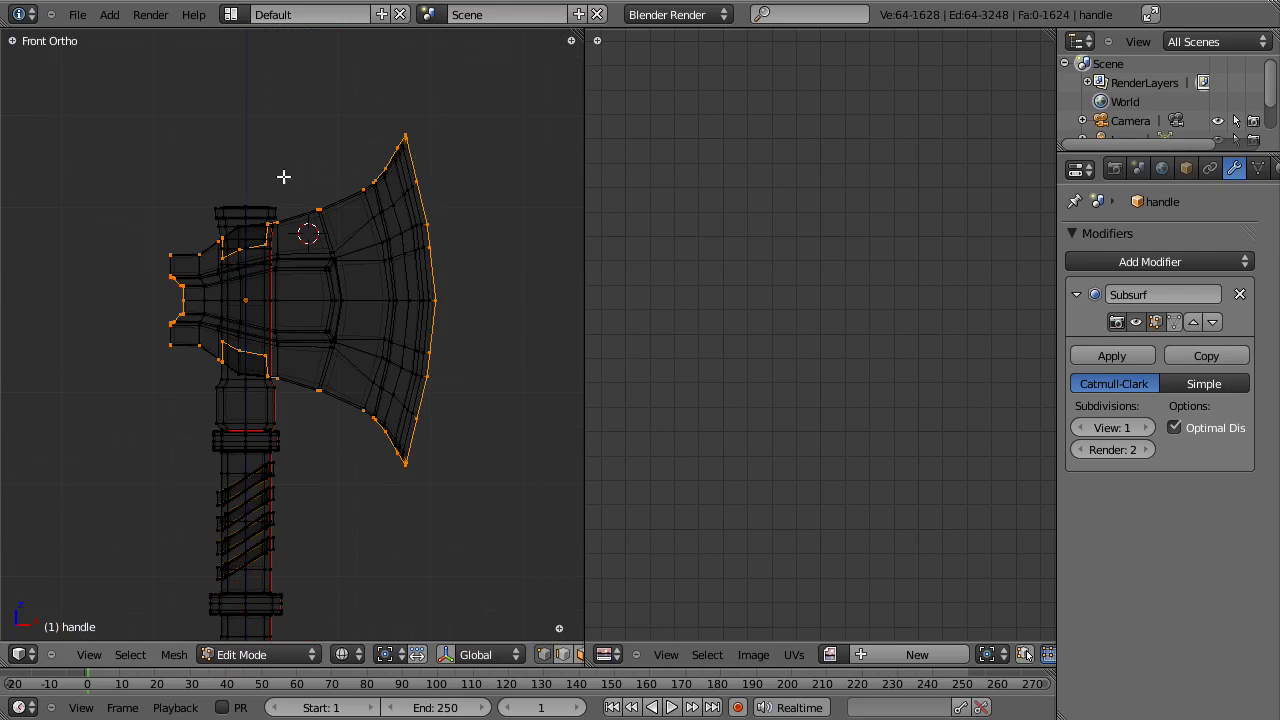
{"action": "scroll", "coordinate": [299, 205], "scroll_direction": "up", "scroll_amount": 2}
{"action": "key", "text": "shift+d"}
{"action": "right_click", "coordinate": [442, 83]}
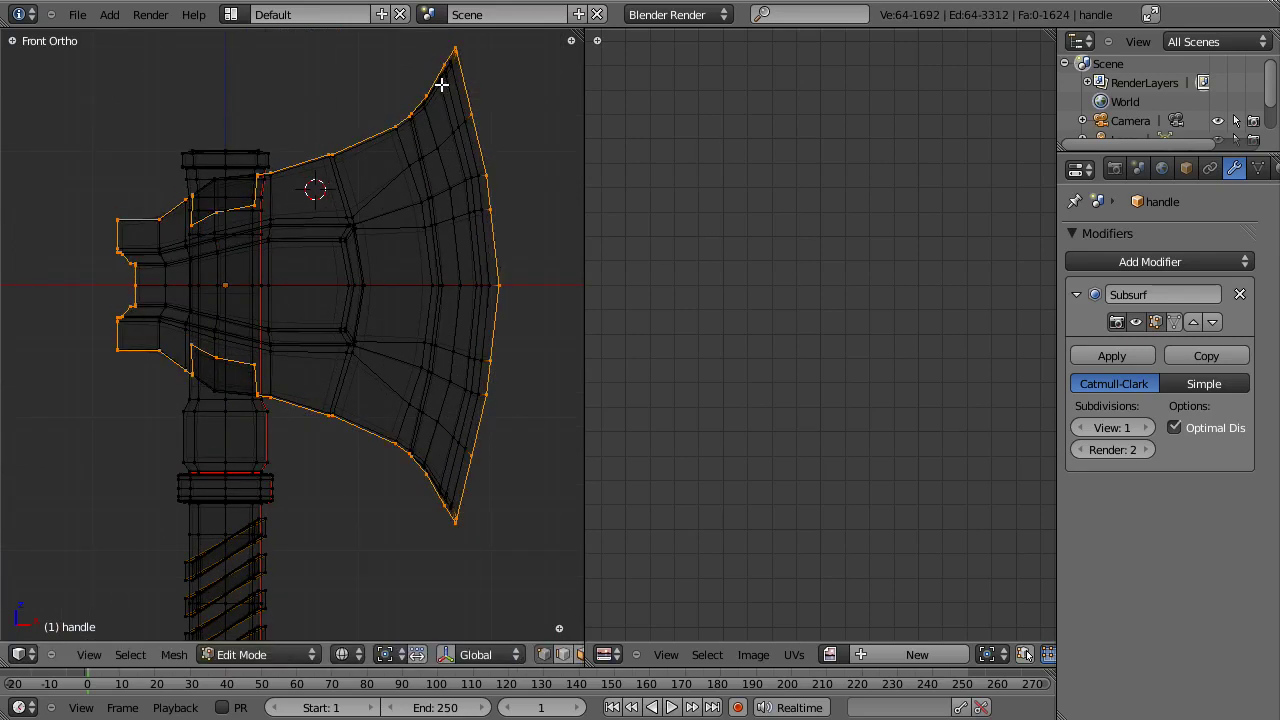
Step: Use circle select to deselect everything except the blade's curved cutting edge, and mark that edge as a seam
{"action": "key", "text": "c"}
{"action": "mouse_move", "coordinate": [436, 72]}
{"action": "middle_mouse_down"}
{"action": "mouse_move", "coordinate": [430, 94]}
{"action": "mouse_move", "coordinate": [248, 190]}
{"action": "mouse_move", "coordinate": [116, 218]}
{"action": "mouse_move", "coordinate": [121, 368]}
{"action": "mouse_move", "coordinate": [124, 243]}
{"action": "mouse_move", "coordinate": [180, 370]}
{"action": "mouse_move", "coordinate": [388, 429]}
{"action": "mouse_move", "coordinate": [431, 503]}
{"action": "middle_mouse_up"}
{"action": "key", "text": "Escape"}
{"action": "key", "text": "ctrl+e"}
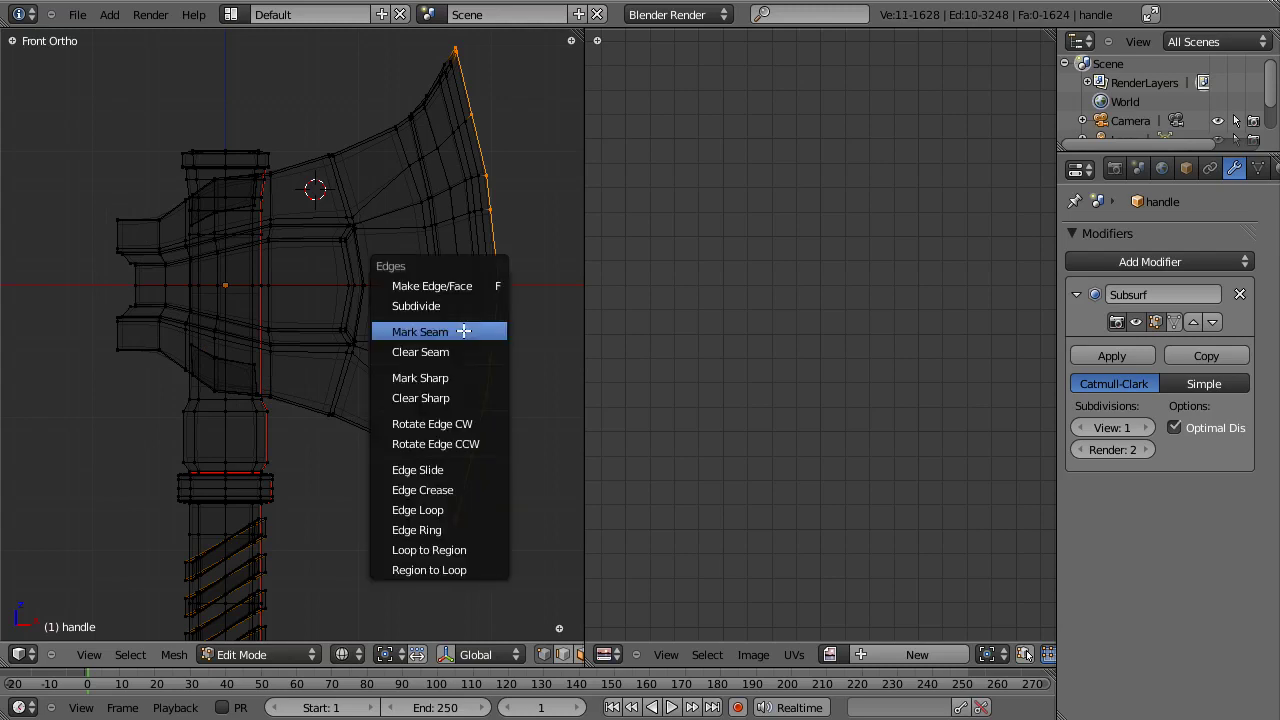
{"action": "left_click", "coordinate": [466, 329]}
Step: Clear the selection and select the edge loops bordering the top surface of the axe head in solid view
{"action": "key", "text": "z"}
{"action": "middle_click_drag", "start_coordinate": [466, 329], "coordinate": [340, 392]}
{"action": "scroll", "coordinate": [340, 392], "scroll_direction": "up", "scroll_amount": 2}
{"action": "key", "text": "a"}
{"action": "right_click", "coordinate": [334, 326], "text": "alt"}
{"action": "scroll", "coordinate": [291, 361], "scroll_direction": "up", "scroll_amount": 3}
{"action": "right_click", "coordinate": [218, 261], "text": "alt+shift"}
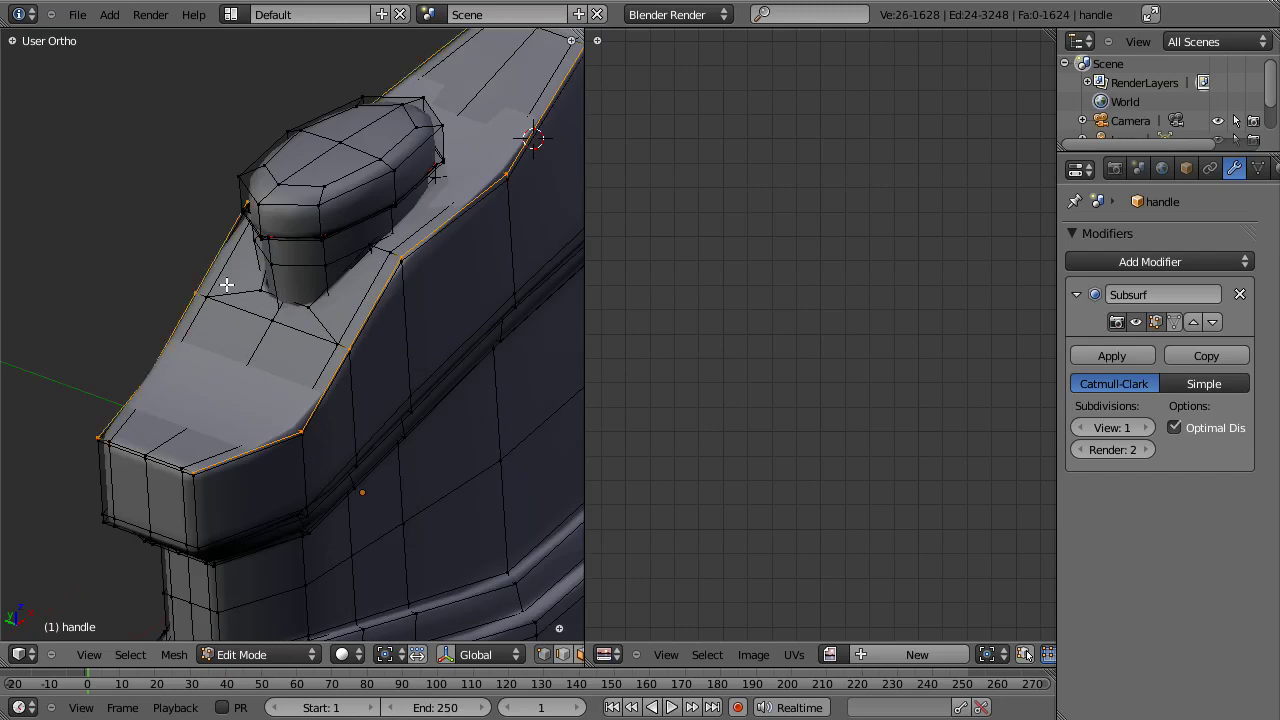
Step: Add the edge loops bordering the underside of the axe head to the selection
{"action": "middle_click_drag", "start_coordinate": [216, 260], "coordinate": [228, 341]}
{"action": "middle_click_drag", "start_coordinate": [378, 528], "coordinate": [332, 211], "text": "shift"}
{"action": "middle_click_drag", "start_coordinate": [309, 295], "coordinate": [264, 110]}
{"action": "middle_click_drag", "start_coordinate": [264, 110], "coordinate": [285, 641], "text": "shift"}
{"action": "middle_click_drag", "start_coordinate": [318, 704], "coordinate": [344, 4], "text": "shift"}
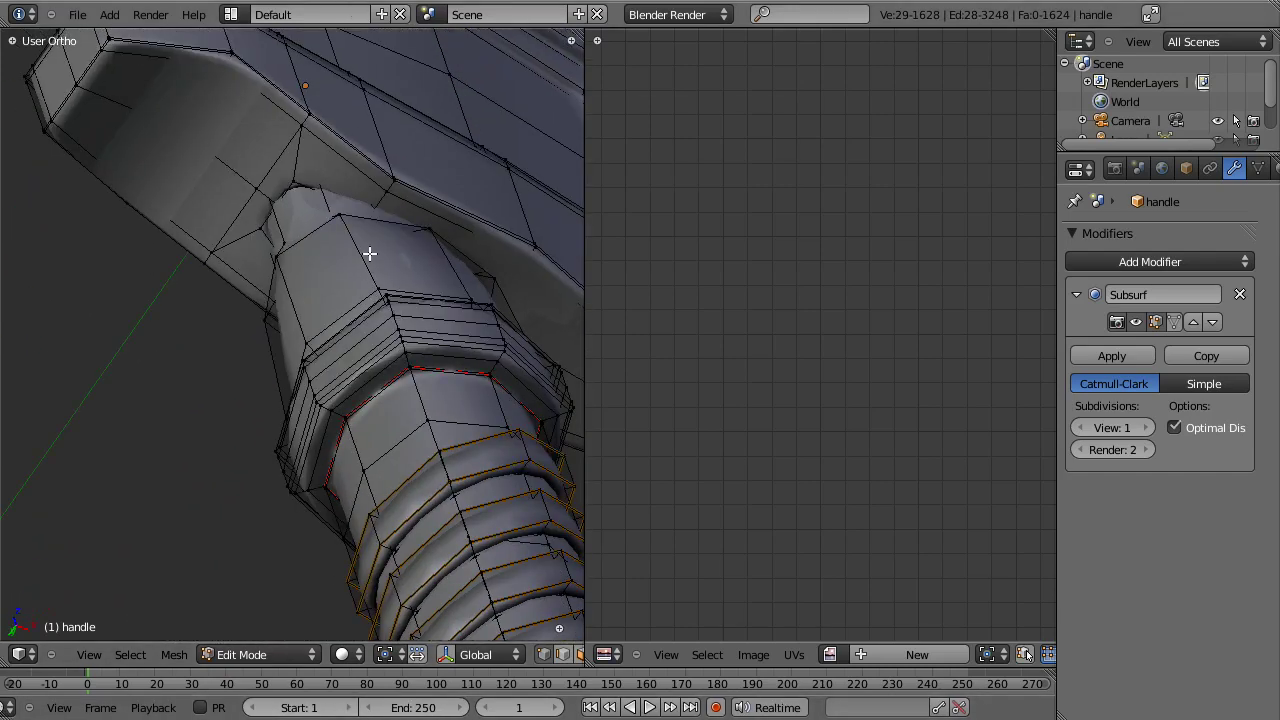
{"action": "middle_click_drag", "start_coordinate": [372, 278], "coordinate": [389, 308], "text": "shift"}
{"action": "right_click", "coordinate": [178, 216], "text": "alt+shift"}
{"action": "right_click", "coordinate": [124, 204], "text": "alt+shift"}
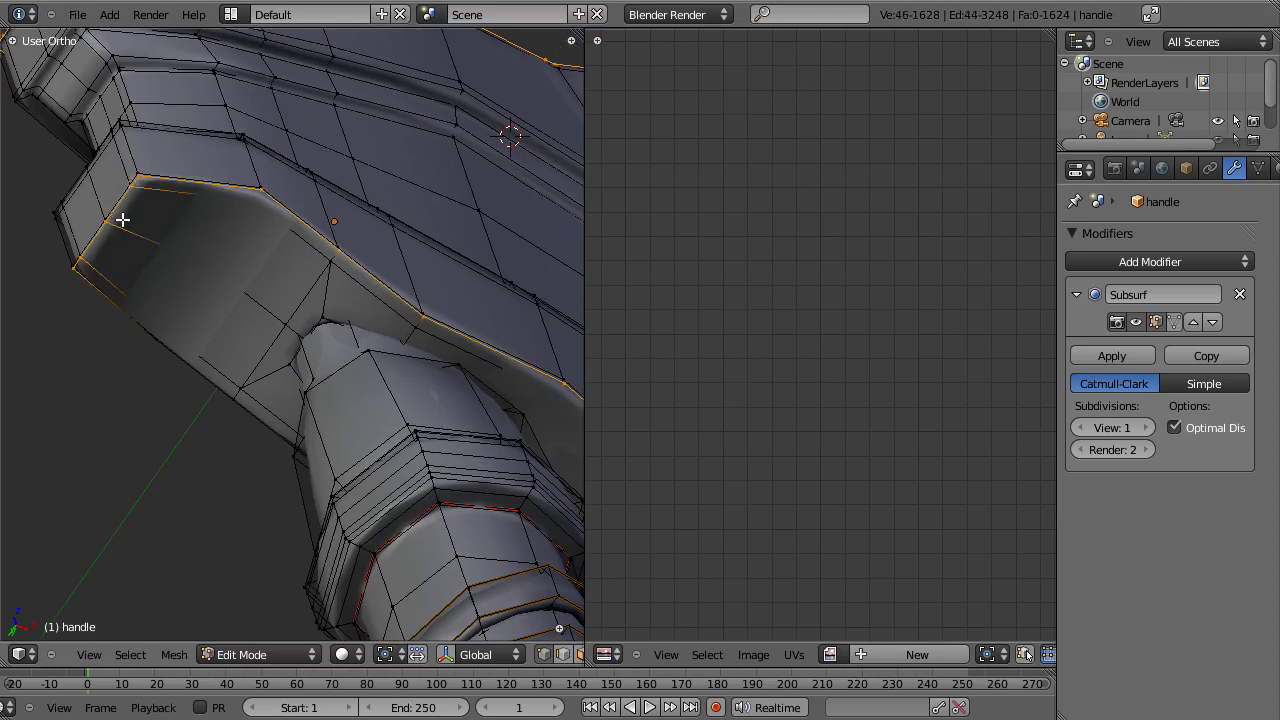
{"action": "right_click", "coordinate": [210, 380], "text": "alt+shift"}
Step: Complete the selected outline at the blade's upper and lower tips and mark the selected edges as seams
{"action": "scroll", "coordinate": [209, 386], "scroll_direction": "down", "scroll_amount": 5}
{"action": "middle_click_drag", "start_coordinate": [454, 197], "coordinate": [96, 313]}
{"action": "scroll", "coordinate": [96, 313], "scroll_direction": "up", "scroll_amount": 5}
{"action": "scroll", "coordinate": [378, 450], "scroll_direction": "up", "scroll_amount": 3}
{"action": "middle_click_drag", "start_coordinate": [280, 86], "coordinate": [445, 360], "text": "shift"}
{"action": "key", "text": "z"}
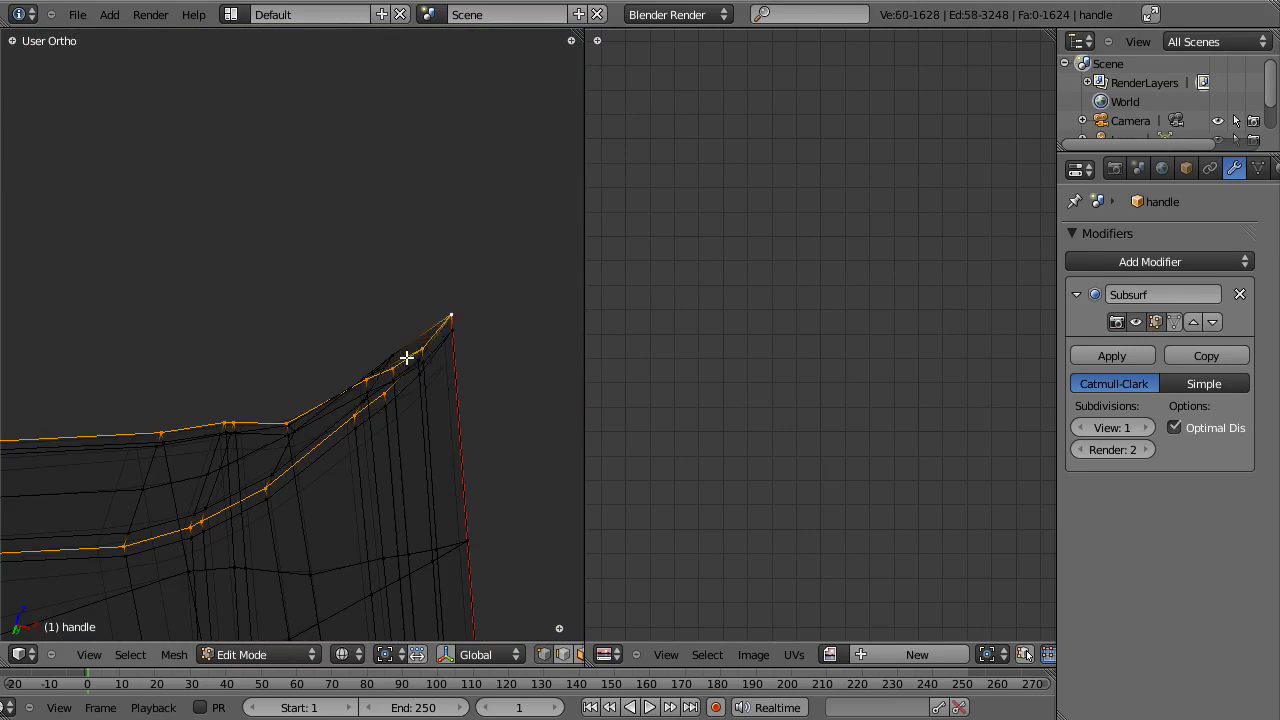
{"action": "scroll", "coordinate": [389, 331], "scroll_direction": "down", "scroll_amount": 4}
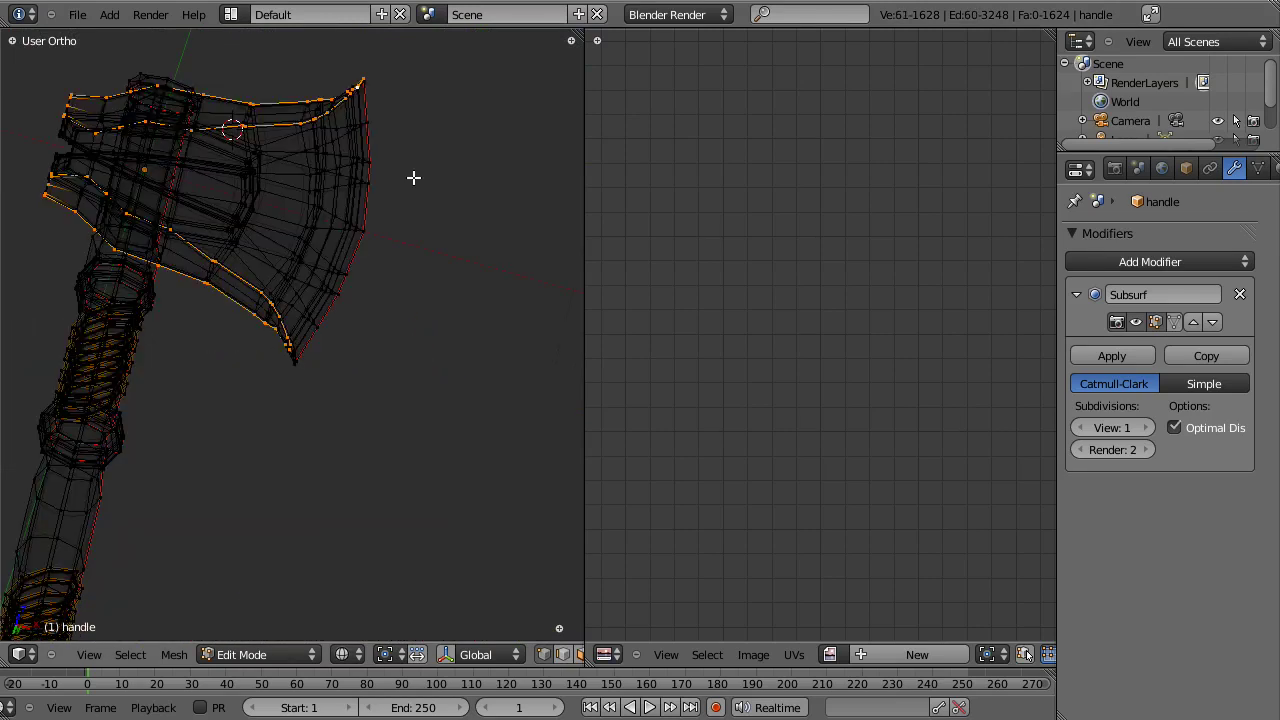
{"action": "middle_click_drag", "start_coordinate": [414, 177], "coordinate": [297, 354], "text": "shift"}
{"action": "scroll", "coordinate": [297, 354], "scroll_direction": "up", "scroll_amount": 5}
{"action": "key", "text": "z"}
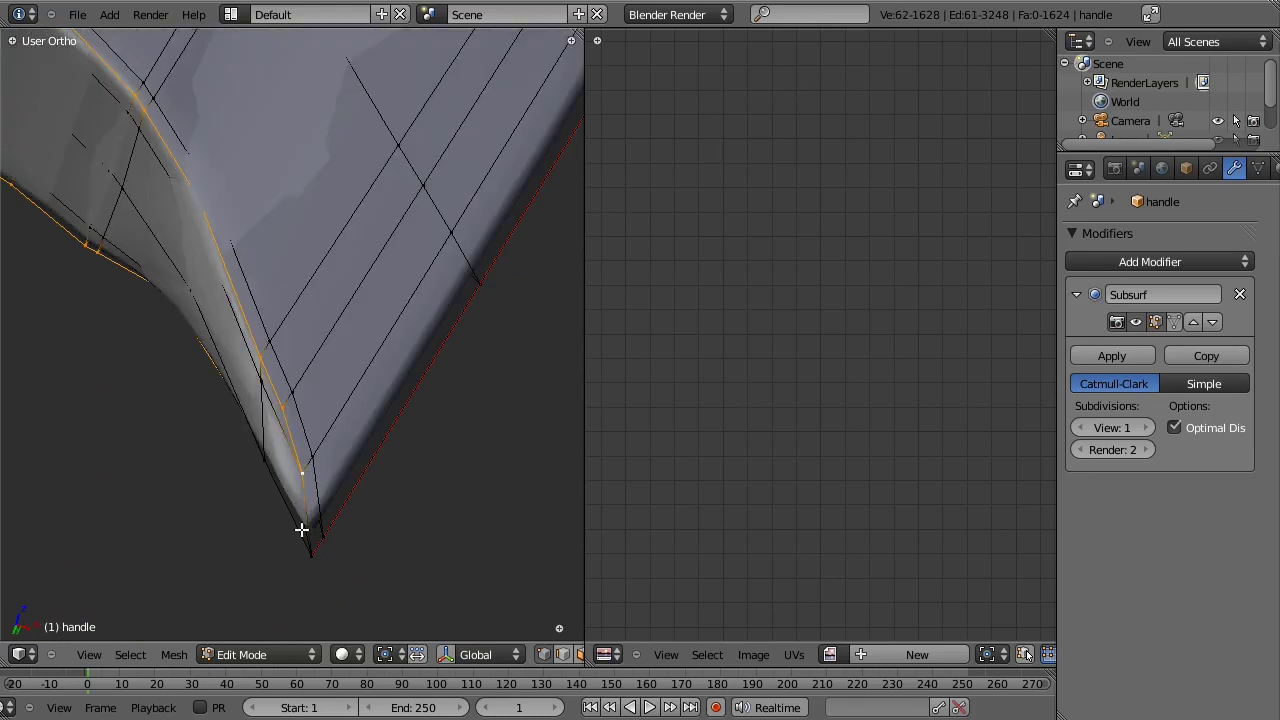
{"action": "key", "text": "z"}
{"action": "key", "text": "z"}
{"action": "scroll", "coordinate": [291, 423], "scroll_direction": "down", "scroll_amount": 6}
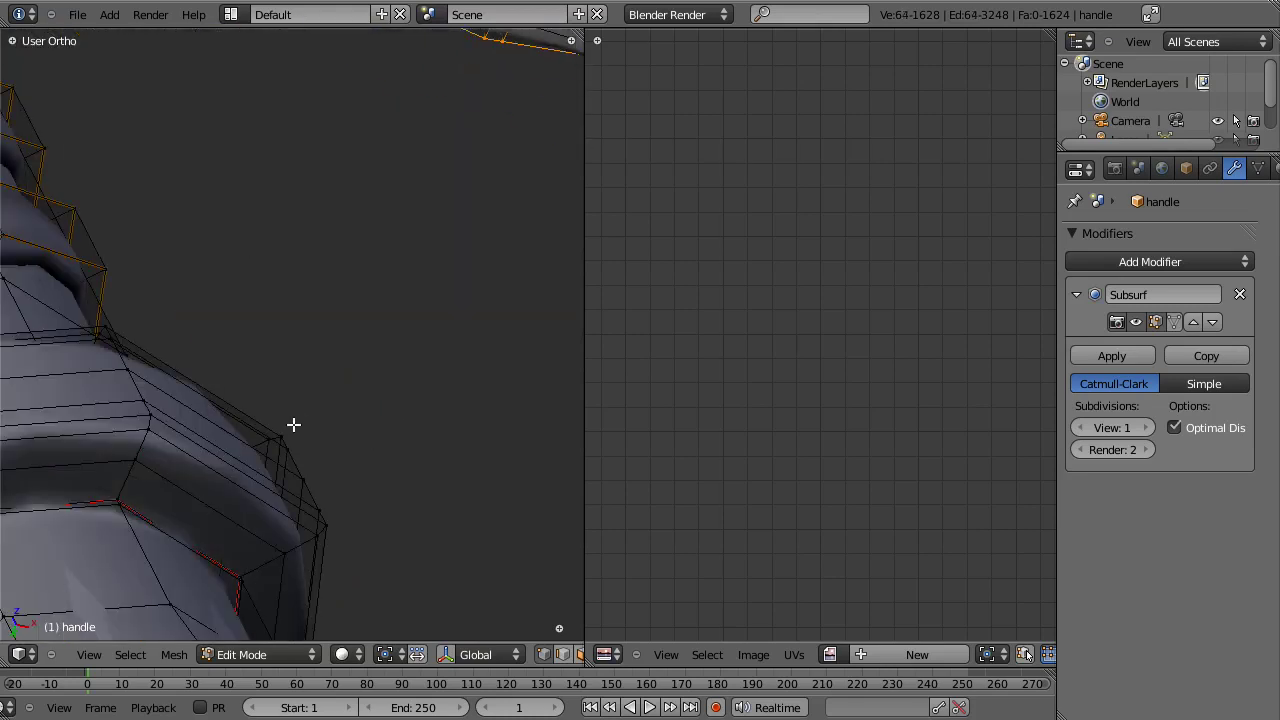
{"action": "key", "text": "ctrl+e"}
{"action": "middle_click_drag", "start_coordinate": [309, 291], "coordinate": [306, 391]}
{"action": "left_click", "coordinate": [323, 343]}
Step: Select the whole axe mesh and unwrap it again with the axe head seams
{"action": "key", "text": "a"}
{"action": "key", "text": "u"}
{"action": "left_click", "coordinate": [305, 391]}
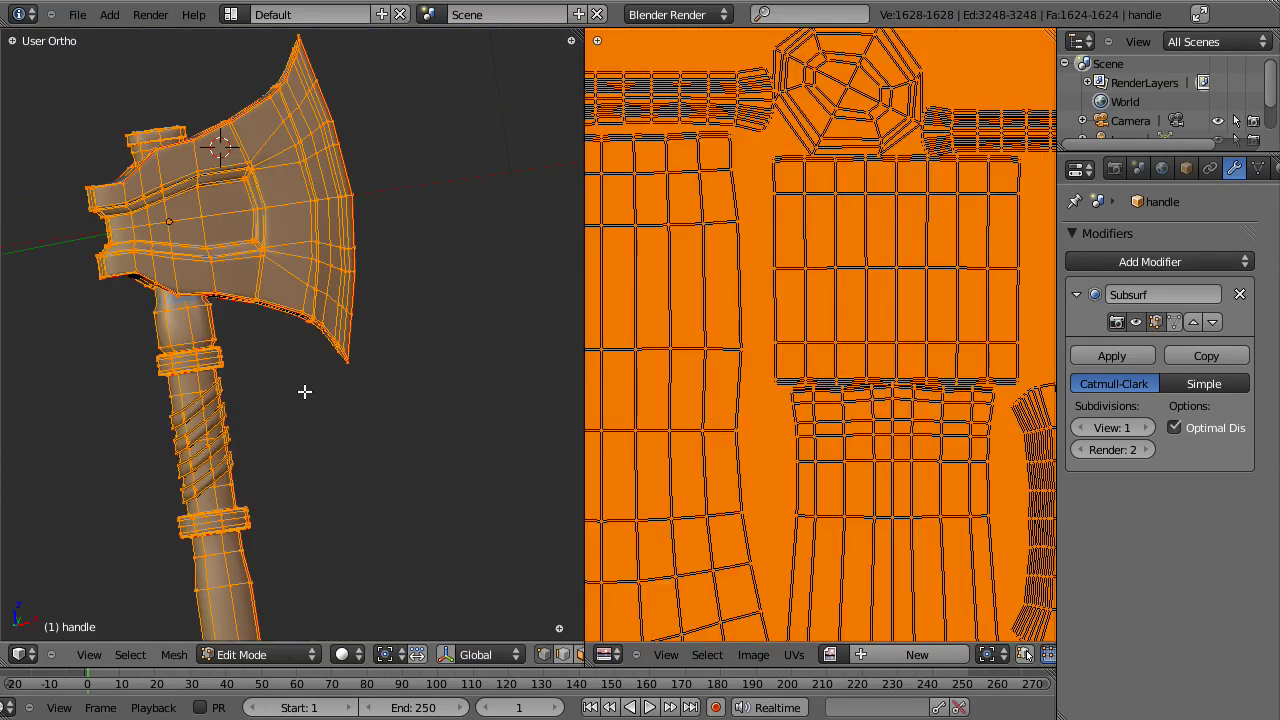
{"action": "key", "text": "u"}
{"action": "left_click", "coordinate": [305, 391]}
{"action": "scroll", "coordinate": [842, 391], "scroll_direction": "down", "scroll_amount": 4}
{"action": "scroll", "coordinate": [846, 391], "scroll_direction": "up", "scroll_amount": 2}
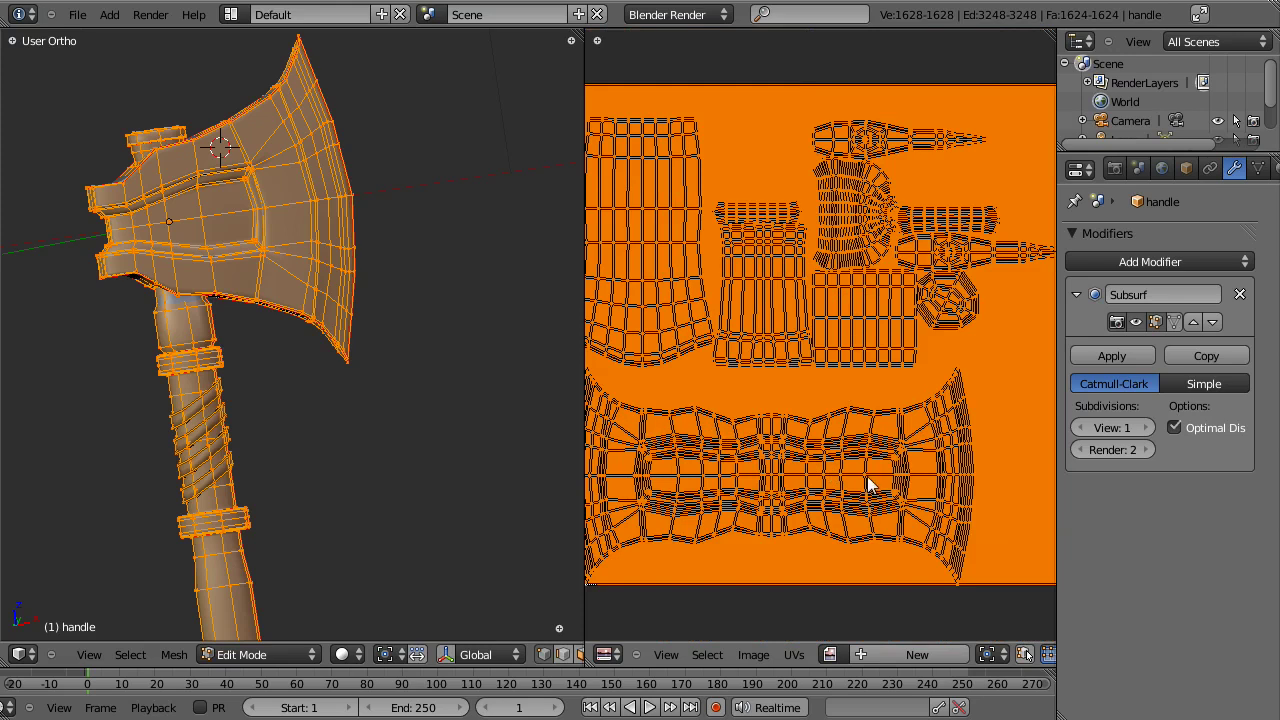
{"action": "scroll", "coordinate": [200, 337], "scroll_direction": "down", "scroll_amount": 3}
{"action": "middle_click_drag", "start_coordinate": [200, 337], "coordinate": [357, 423]}
{"action": "scroll", "coordinate": [326, 366], "scroll_direction": "up", "scroll_amount": 3}
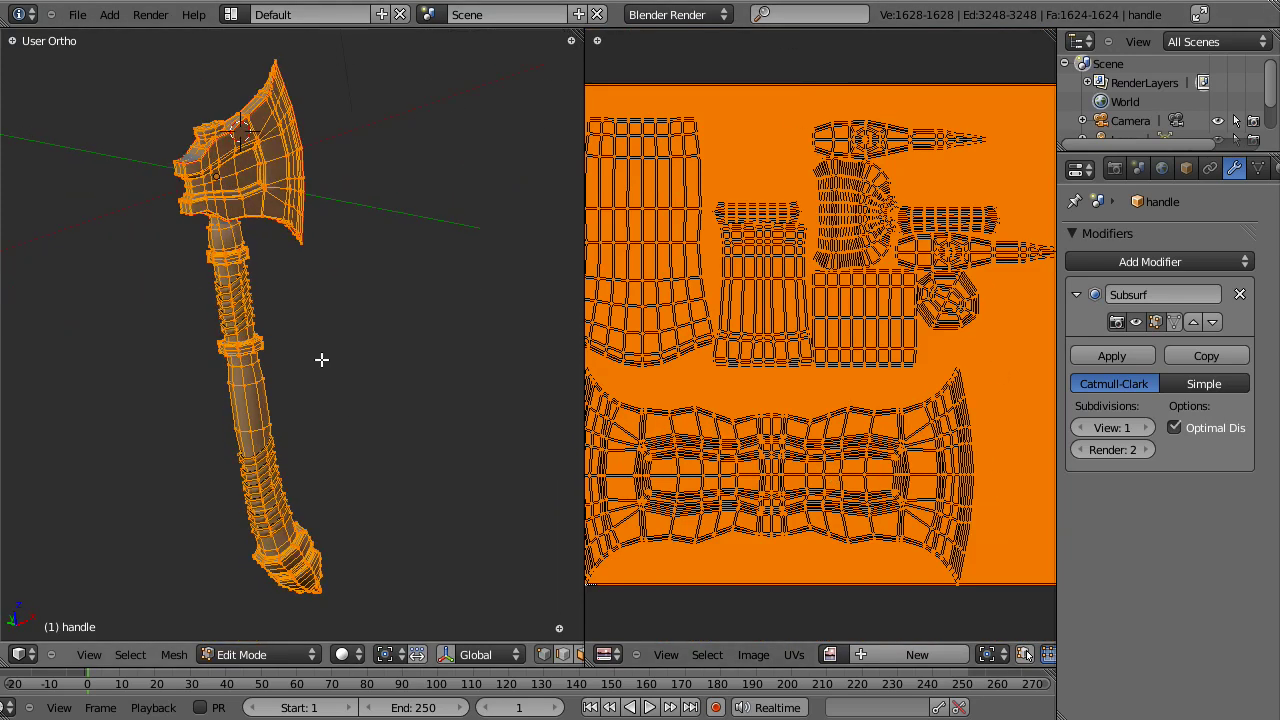
Step: Clear the selection, switch to face selection and select the linked handle sections and collars to check their UV islands
{"action": "key", "text": "a"}
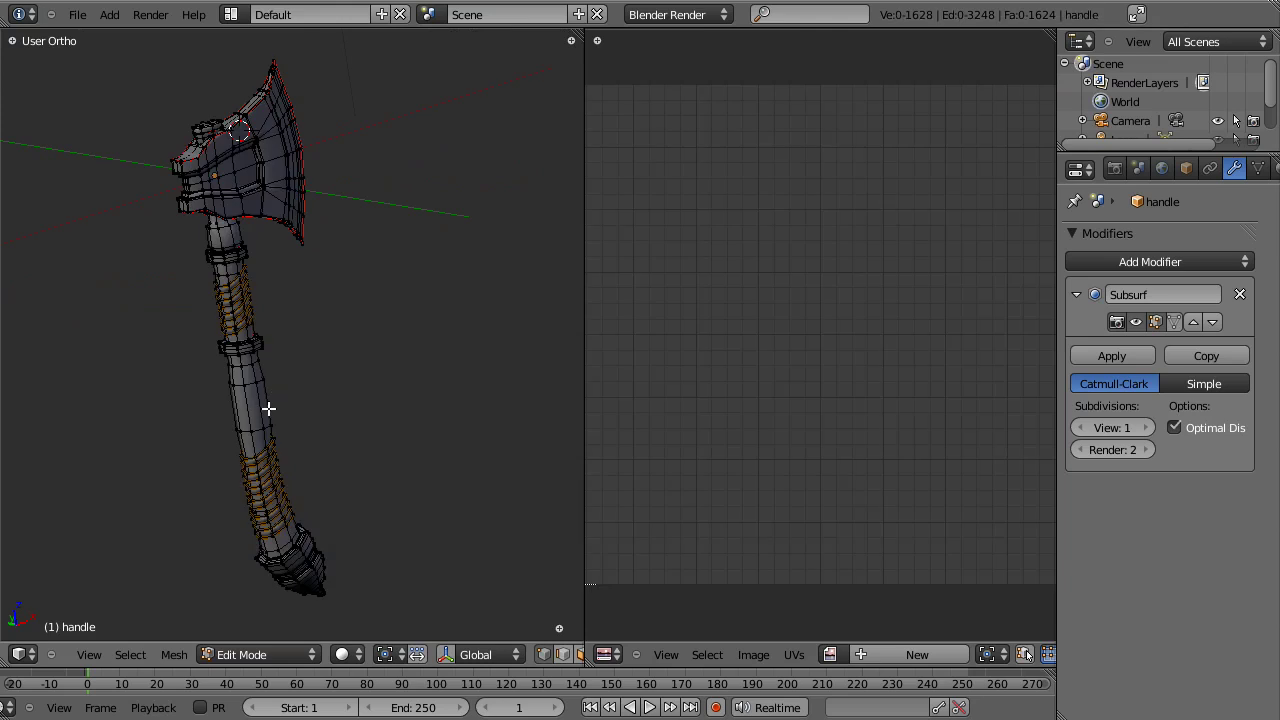
{"action": "key", "text": "ctrl+Tab"}
{"action": "left_click", "coordinate": [253, 463]}
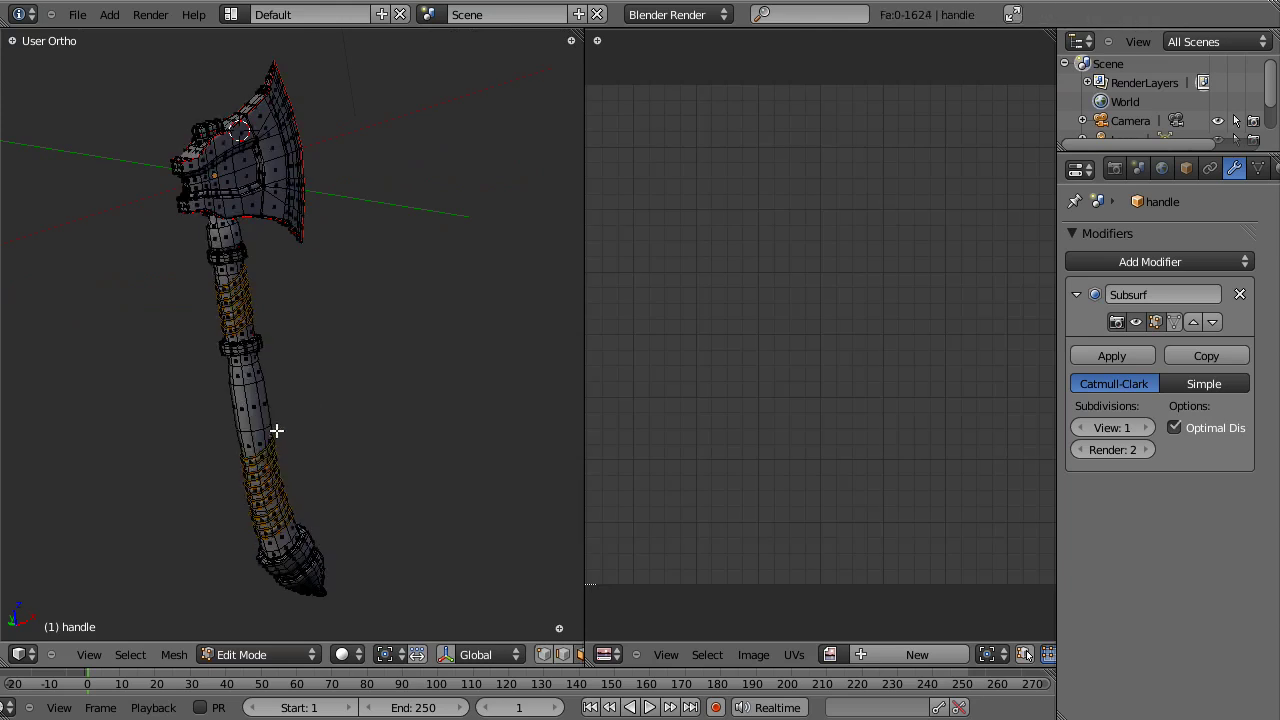
{"action": "key", "text": "l"}
{"action": "key", "text": "l"}
{"action": "key", "text": "l"}
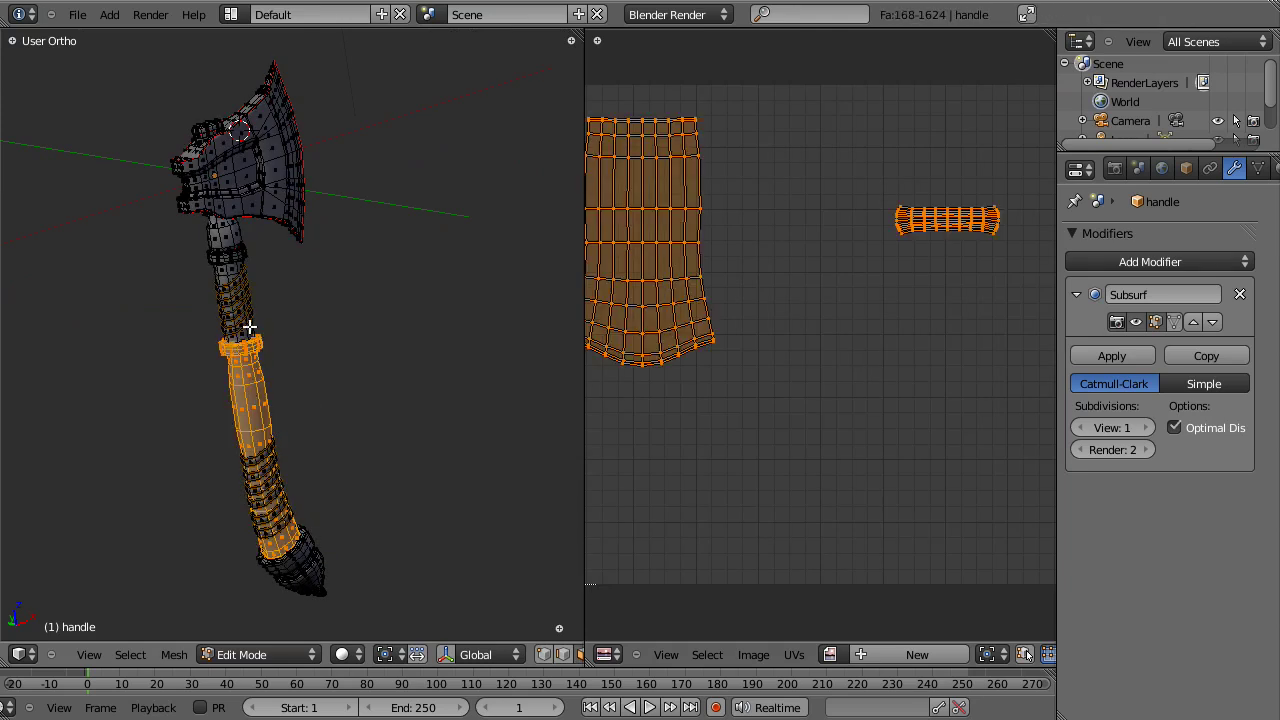
{"action": "key", "text": "l"}
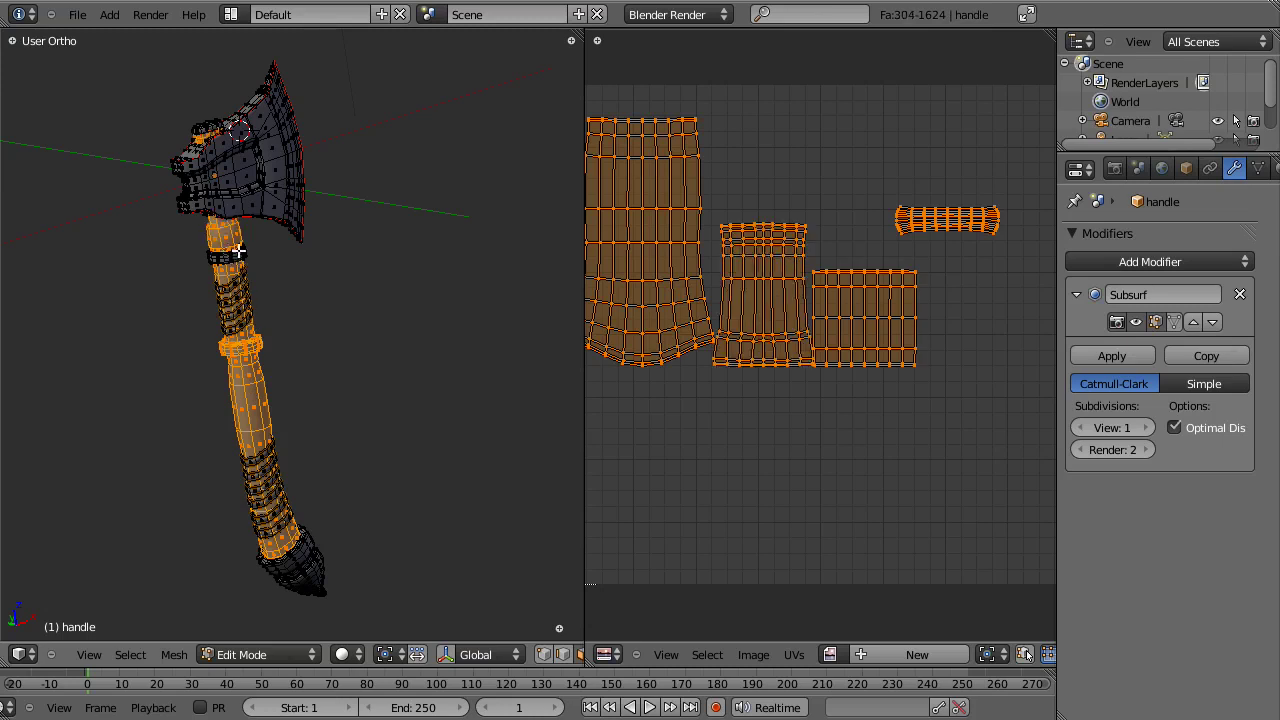
{"action": "scroll", "coordinate": [230, 260], "scroll_direction": "up", "scroll_amount": 4}
{"action": "key", "text": "l"}
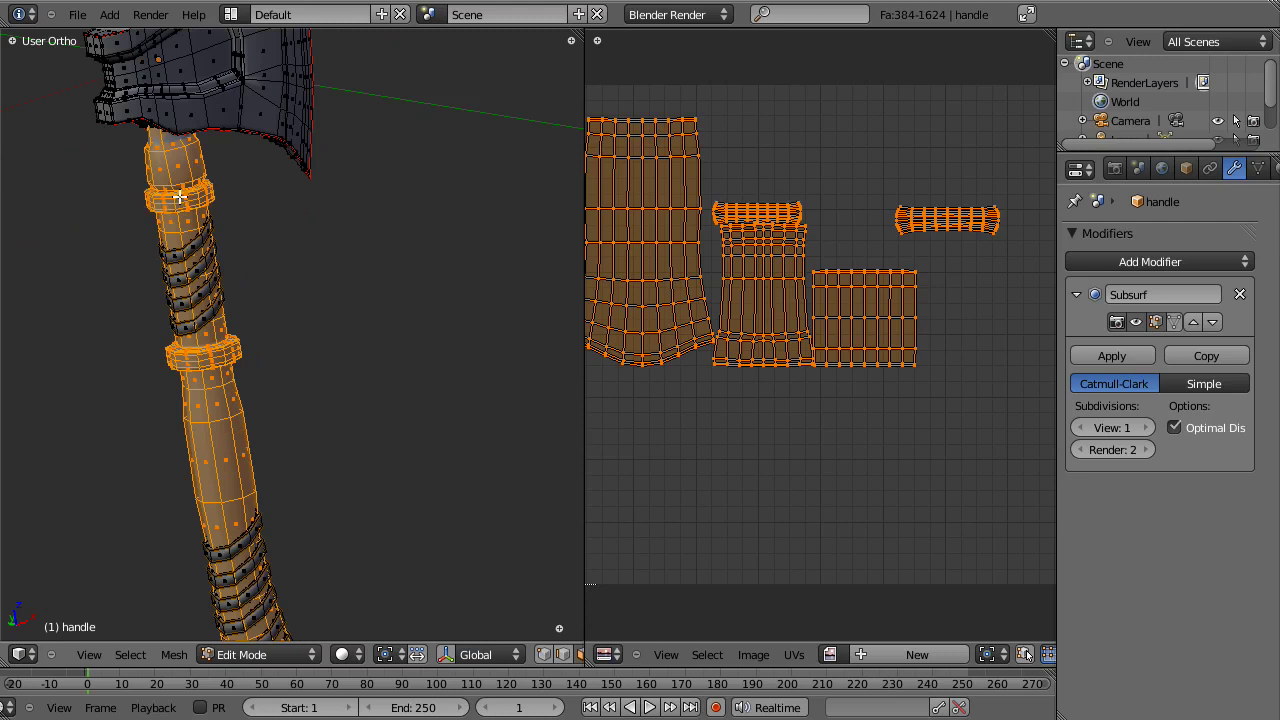
Step: Add the axe head, its top surface, the top cap and a handle wrap band to the selection to check their UV islands
{"action": "middle_click_drag", "start_coordinate": [205, 106], "coordinate": [183, 84]}
{"action": "key", "text": "l"}
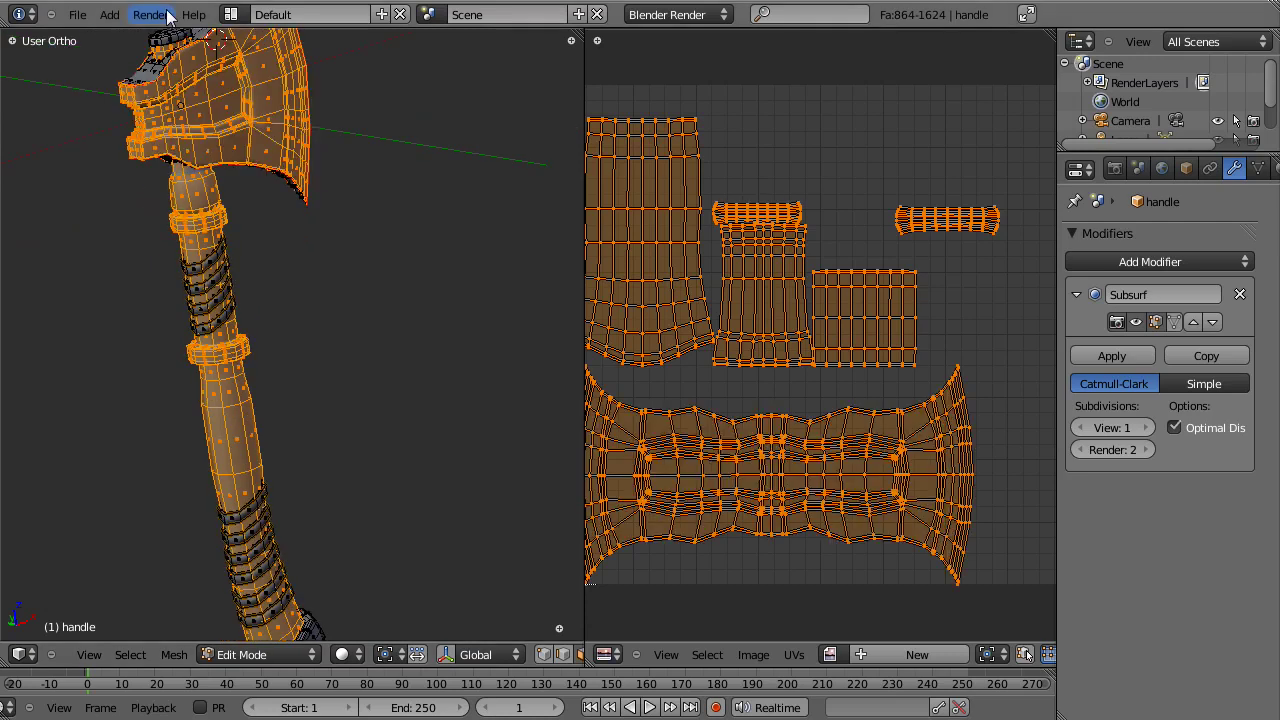
{"action": "key", "text": "l"}
{"action": "key", "text": "l"}
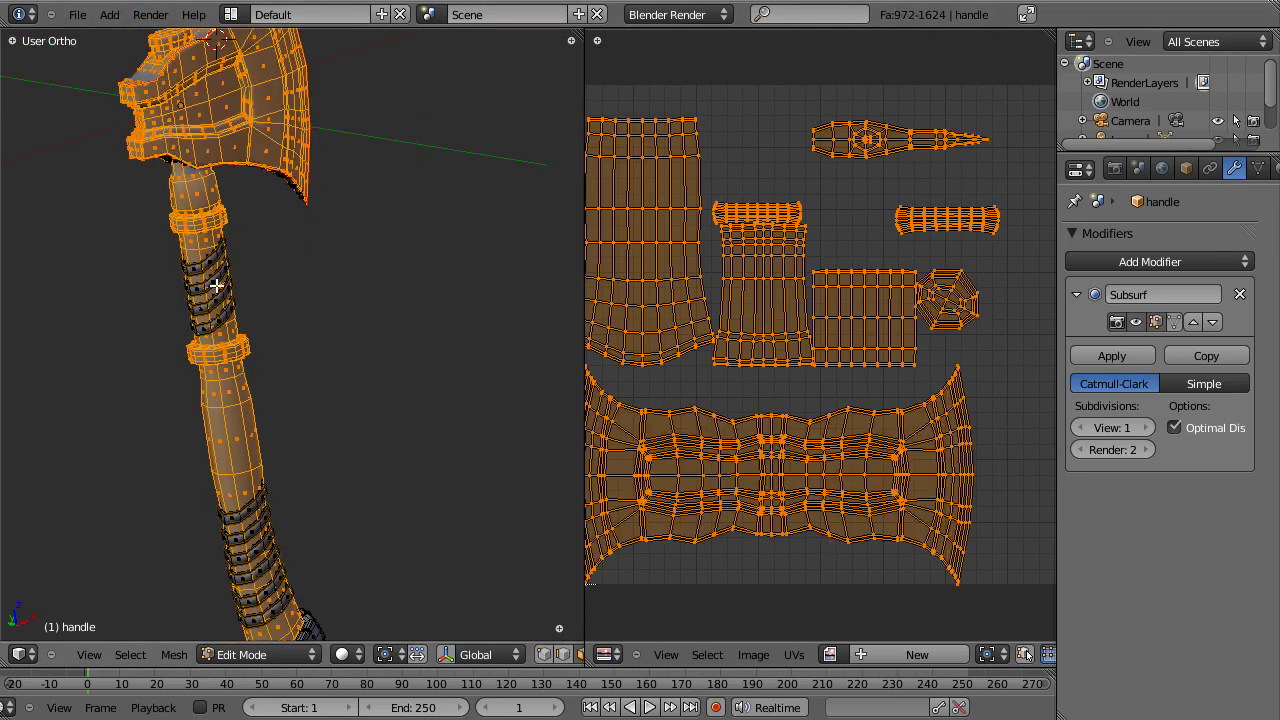
{"action": "key", "text": "l"}
{"action": "scroll", "coordinate": [214, 276], "scroll_direction": "up", "scroll_amount": 3}
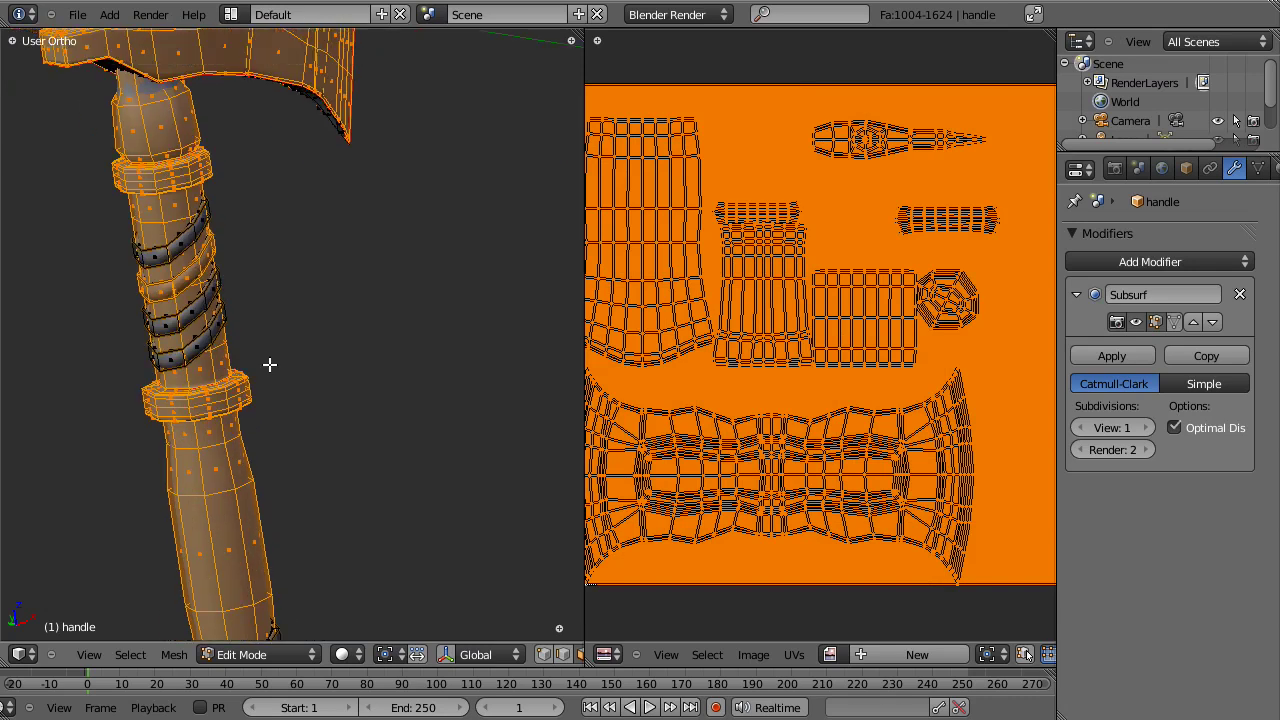
{"action": "scroll", "coordinate": [313, 381], "scroll_direction": "up", "scroll_amount": 3}
Step: Clear the face selection and switch the mesh to vertex selection mode
{"action": "key", "text": "a"}
{"action": "scroll", "coordinate": [248, 408], "scroll_direction": "down", "scroll_amount": 4}
{"action": "key", "text": "ctrl+Tab"}
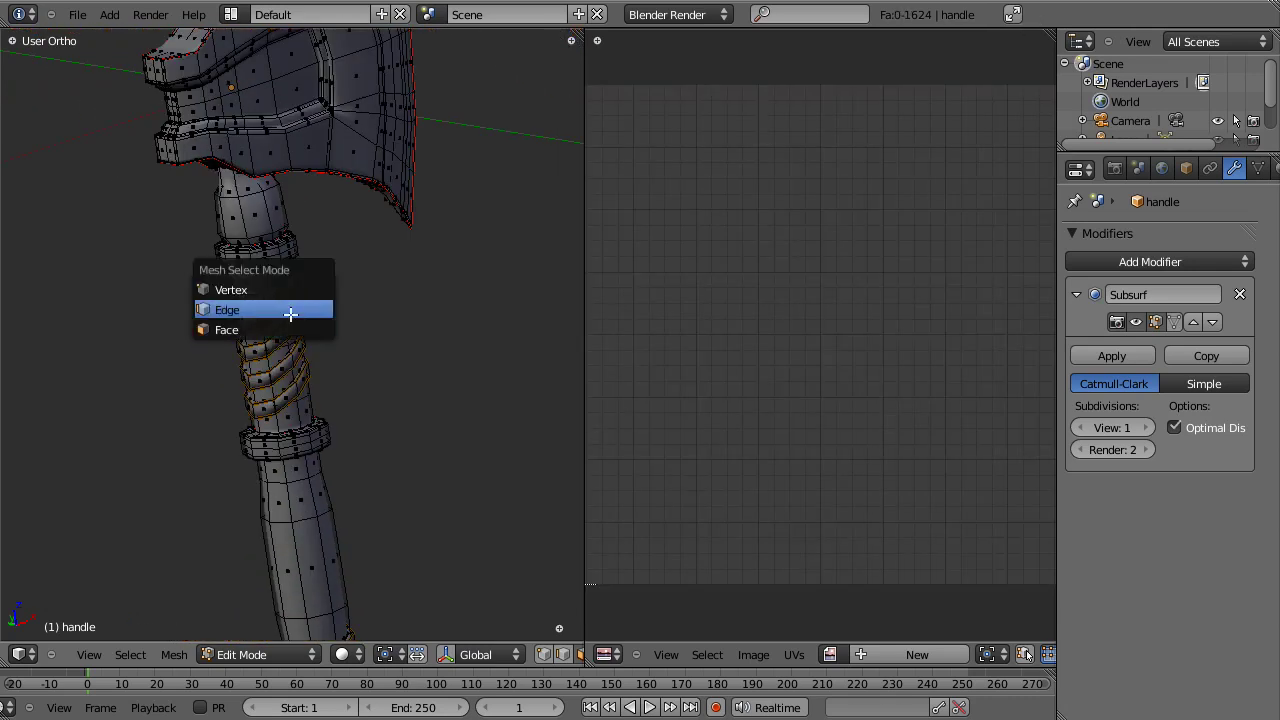
{"action": "left_click", "coordinate": [289, 289]}
{"action": "scroll", "coordinate": [306, 340], "scroll_direction": "up", "scroll_amount": 3}
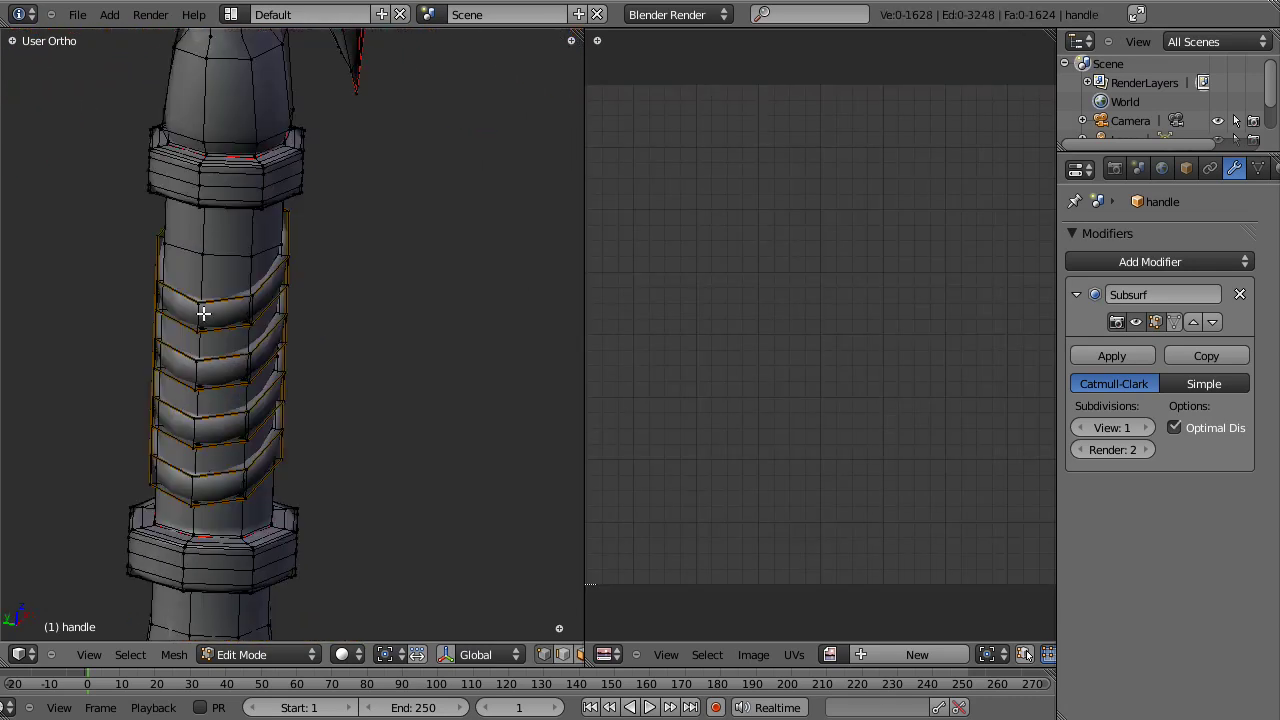
Step: Select the two inner edge loops of the top band in the upper handle wrap, working in wireframe
{"action": "key", "text": "z"}
{"action": "mouse_move", "coordinate": [283, 375]}
{"action": "middle_mouse_down"}
{"action": "mouse_move", "coordinate": [203, 347]}
{"action": "mouse_move", "coordinate": [285, 381]}
{"action": "mouse_move", "coordinate": [234, 357]}
{"action": "mouse_move", "coordinate": [289, 346]}
{"action": "mouse_move", "coordinate": [448, 496]}
{"action": "mouse_move", "coordinate": [353, 381]}
{"action": "mouse_move", "coordinate": [366, 371]}
{"action": "mouse_move", "coordinate": [343, 320]}
{"action": "middle_mouse_up"}
{"action": "key", "text": "z"}
{"action": "key", "text": "z"}
{"action": "scroll", "coordinate": [234, 357], "scroll_direction": "down", "scroll_amount": 5}
{"action": "key", "text": "z"}
{"action": "key", "text": "KP_1"}
{"action": "scroll", "coordinate": [446, 494], "scroll_direction": "up", "scroll_amount": 6}
{"action": "key", "text": "z"}
{"action": "scroll", "coordinate": [352, 381], "scroll_direction": "up", "scroll_amount": 3}
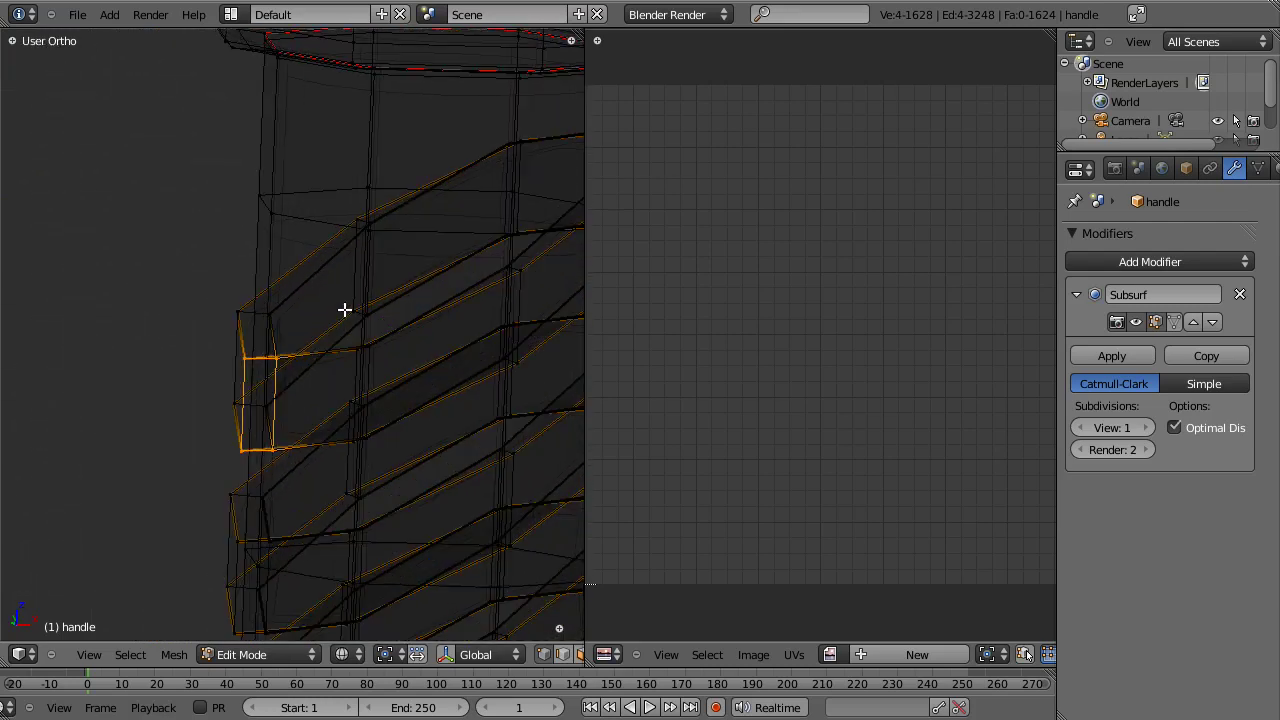
{"action": "right_click", "coordinate": [326, 276], "text": "alt"}
{"action": "right_click", "coordinate": [339, 348], "text": "alt+shift"}
{"action": "key", "text": "a"}
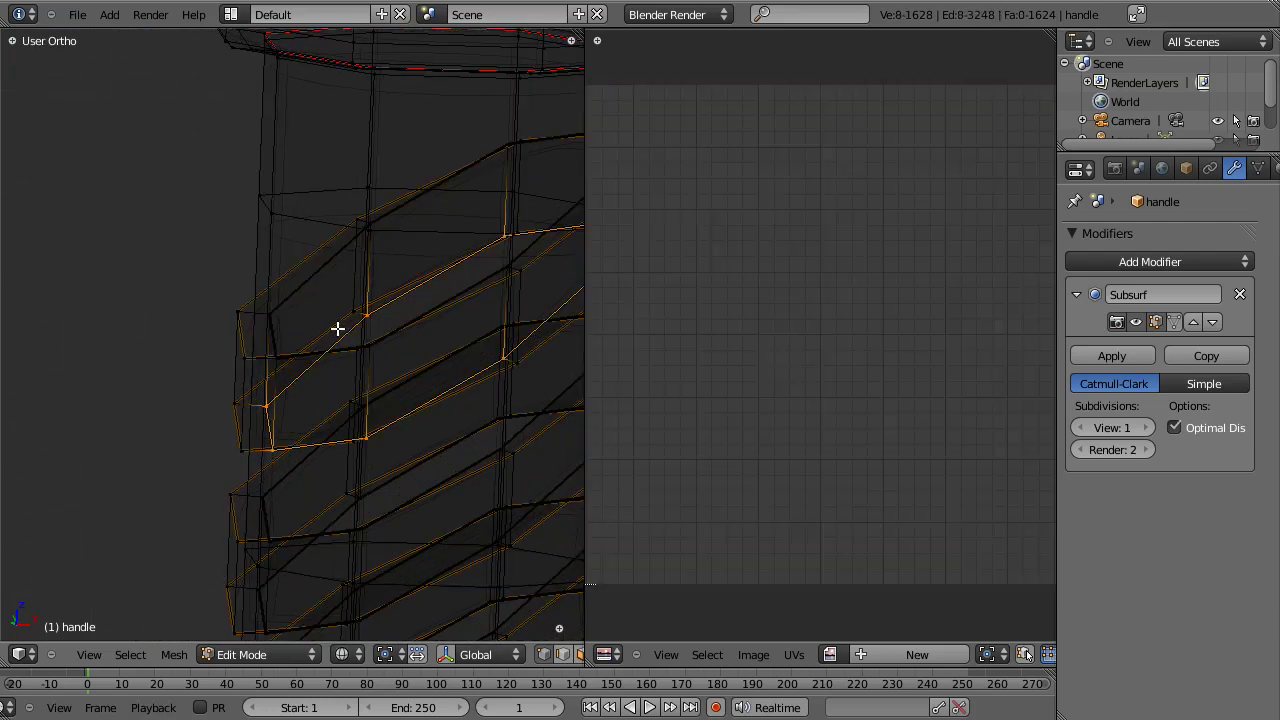
{"action": "right_click", "coordinate": [337, 338], "text": "alt"}
{"action": "right_click", "coordinate": [331, 261], "text": "alt+shift"}
Step: Add the inner edge loops of the upper wrap's remaining three bands to the selection
{"action": "scroll", "coordinate": [331, 265], "scroll_direction": "down", "scroll_amount": 7}
{"action": "key", "text": "z"}
{"action": "mouse_move", "coordinate": [337, 400]}
{"action": "middle_mouse_down"}
{"action": "mouse_move", "coordinate": [380, 408]}
{"action": "mouse_move", "coordinate": [327, 350]}
{"action": "middle_mouse_up"}
{"action": "scroll", "coordinate": [300, 400], "scroll_direction": "up", "scroll_amount": 6}
{"action": "key", "text": "z"}
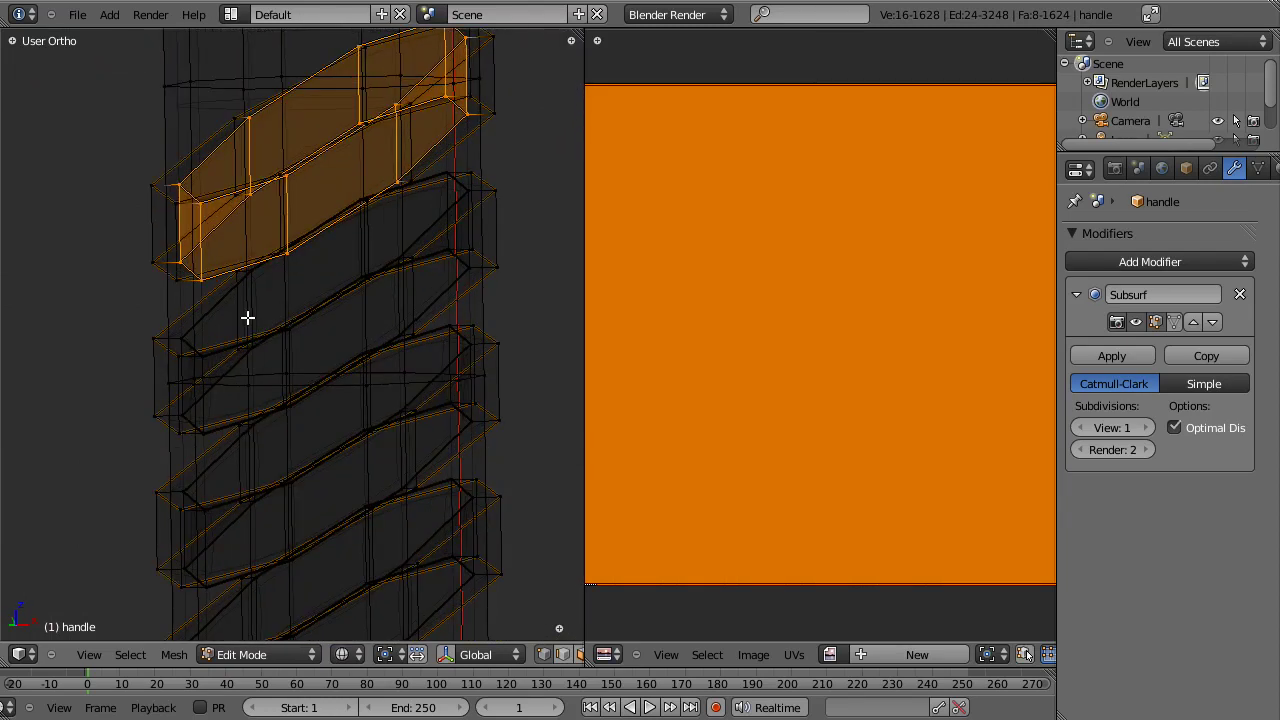
{"action": "middle_click_drag", "start_coordinate": [217, 291], "coordinate": [266, 363]}
{"action": "key", "text": "z"}
{"action": "key", "text": "z"}
{"action": "right_click", "coordinate": [186, 317], "text": "alt+shift"}
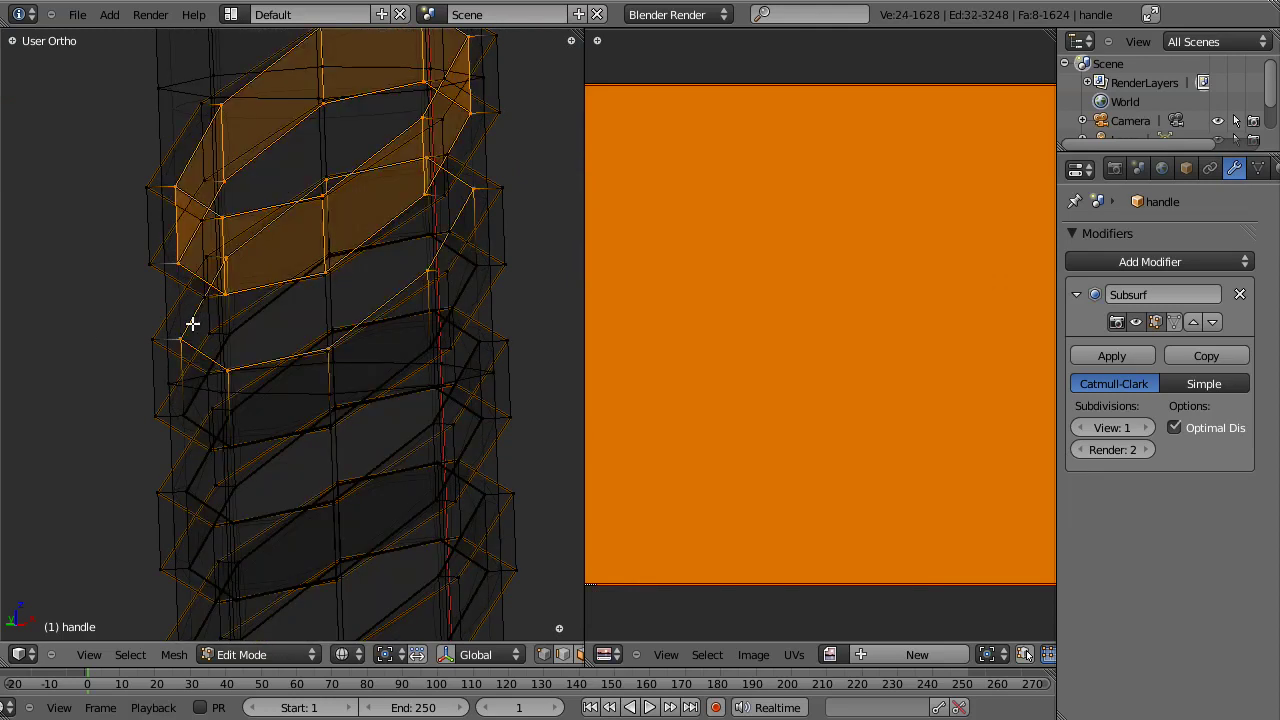
{"action": "right_click", "coordinate": [272, 367], "text": "alt+shift"}
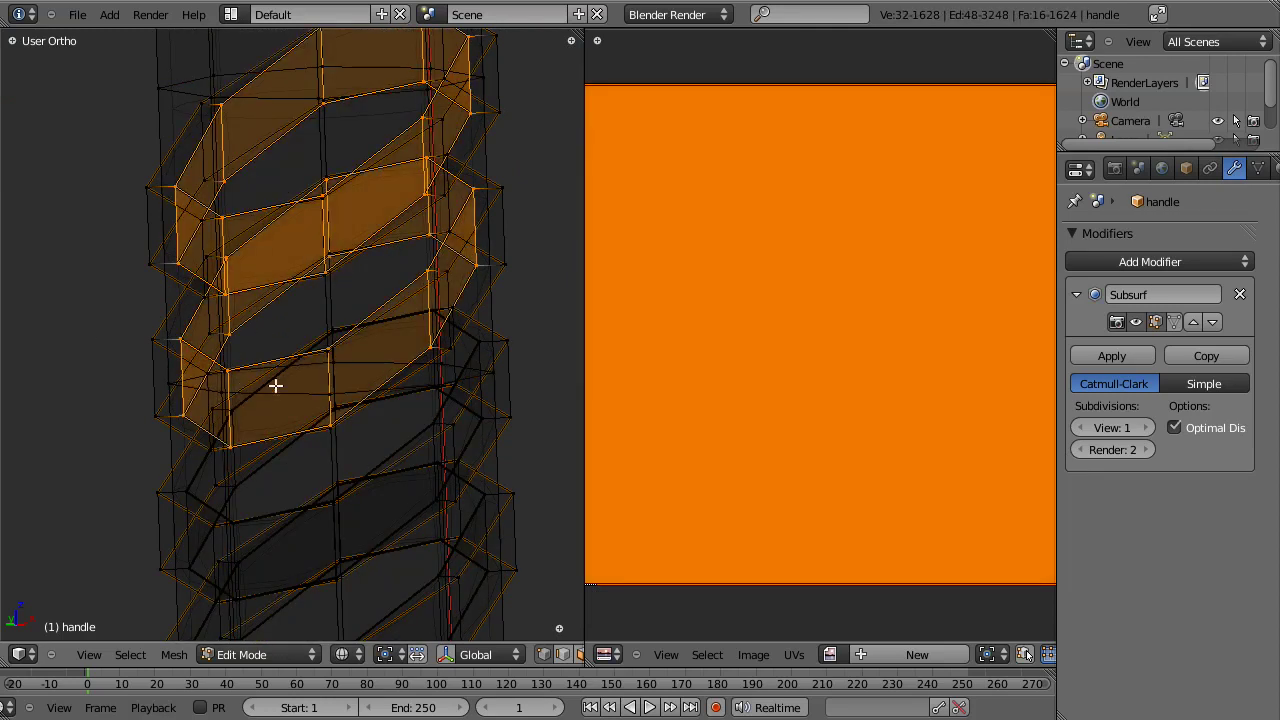
{"action": "right_click", "coordinate": [280, 478], "text": "alt+shift"}
{"action": "middle_click_drag", "start_coordinate": [280, 478], "coordinate": [286, 371]}
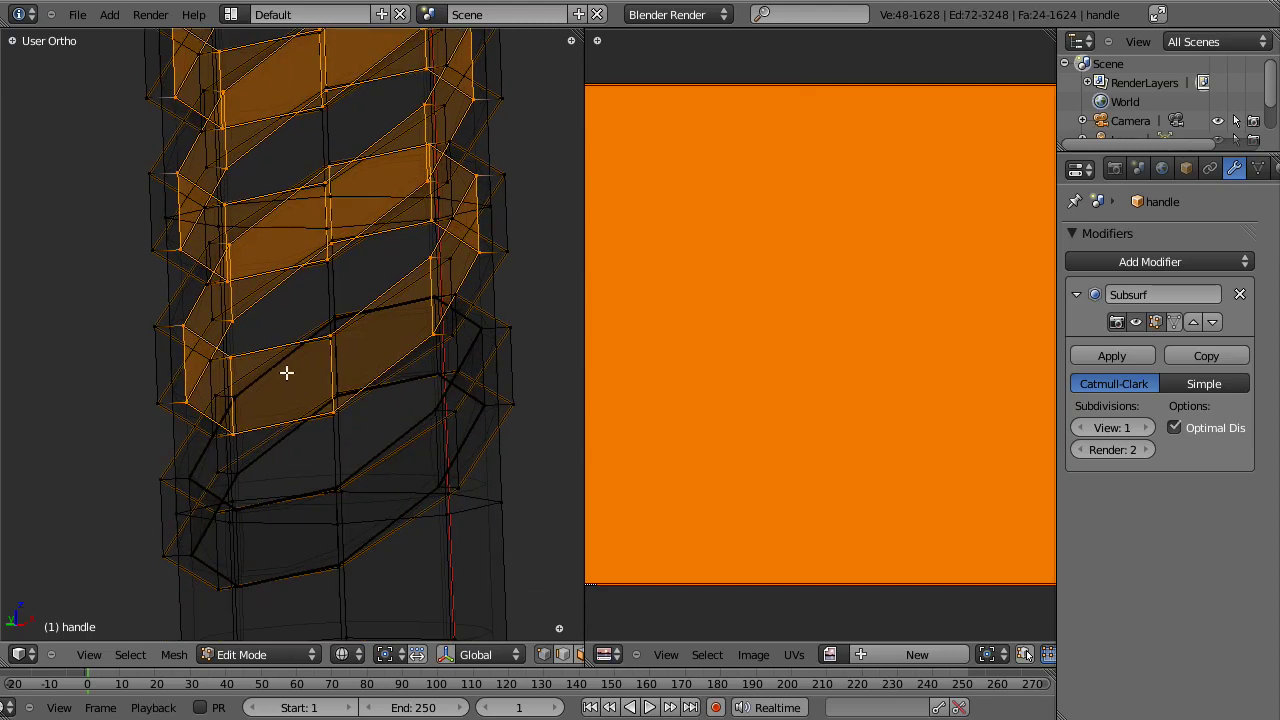
{"action": "right_click", "coordinate": [279, 449], "text": "alt+shift"}
Step: Add the inner edge loops of the first three bands in the lower handle wrap to the selection
{"action": "scroll", "coordinate": [289, 283], "scroll_direction": "down", "scroll_amount": 5}
{"action": "middle_click_drag", "start_coordinate": [289, 283], "coordinate": [297, 429]}
{"action": "scroll", "coordinate": [323, 453], "scroll_direction": "up", "scroll_amount": 4}
{"action": "right_click", "coordinate": [314, 434], "text": "alt+shift"}
{"action": "right_click", "coordinate": [314, 477], "text": "alt+shift"}
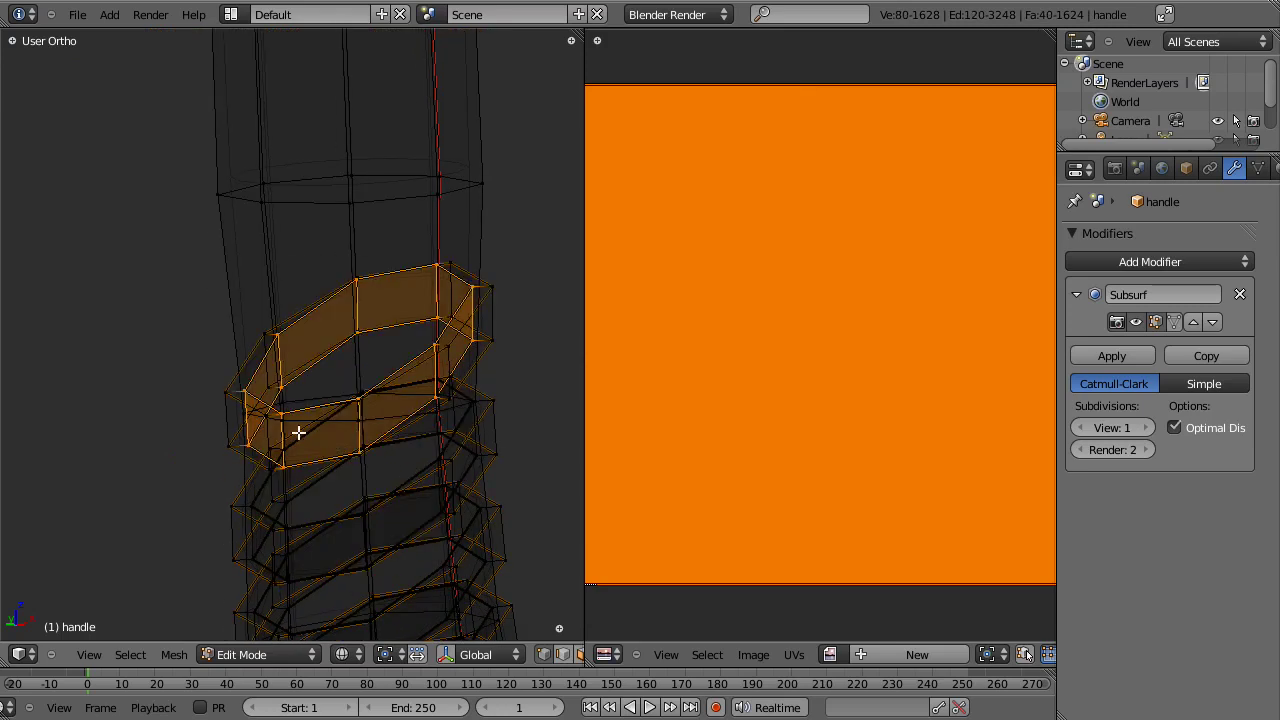
{"action": "right_click", "coordinate": [317, 493], "text": "alt+shift"}
{"action": "right_click", "coordinate": [320, 537], "text": "alt+shift"}
{"action": "right_click", "coordinate": [319, 584], "text": "alt+shift"}
{"action": "middle_click_drag", "start_coordinate": [319, 584], "coordinate": [314, 286], "text": "shift"}
{"action": "scroll", "coordinate": [295, 346], "scroll_direction": "up", "scroll_amount": 2}
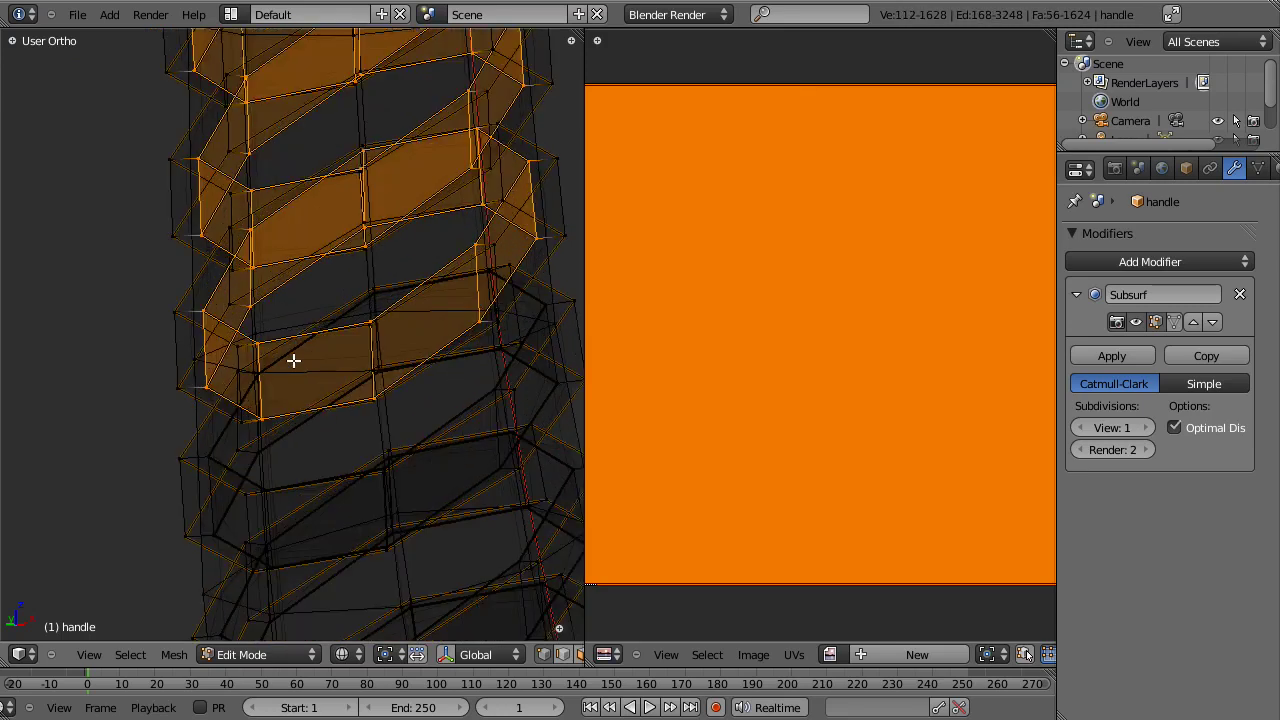
Step: Add the inner edge loops of the lower wrap's last three bands to the selection
{"action": "right_click", "coordinate": [296, 398], "text": "alt+shift"}
{"action": "right_click", "coordinate": [302, 462], "text": "alt+shift"}
{"action": "middle_click_drag", "start_coordinate": [320, 491], "coordinate": [289, 303], "text": "shift"}
{"action": "right_click", "coordinate": [293, 365], "text": "alt+shift"}
{"action": "right_click", "coordinate": [296, 395], "text": "alt+shift"}
{"action": "right_click", "coordinate": [292, 484], "text": "alt+shift"}
{"action": "right_click", "coordinate": [340, 500], "text": "alt+shift"}
Step: Return to solid view and delete the selected hidden inner faces of the handle wrap bands
{"action": "scroll", "coordinate": [338, 340], "scroll_direction": "down", "scroll_amount": 4}
{"action": "key", "text": "z"}
{"action": "mouse_move", "coordinate": [338, 340]}
{"action": "middle_mouse_down"}
{"action": "mouse_move", "coordinate": [220, 286]}
{"action": "mouse_move", "coordinate": [309, 449]}
{"action": "mouse_move", "coordinate": [403, 363]}
{"action": "middle_mouse_up"}
{"action": "key", "text": "x"}
{"action": "left_click", "coordinate": [318, 450]}
Step: Select the crosswise edges of each upper wrap band where they meet the lengthwise handle seam
{"action": "scroll", "coordinate": [320, 443], "scroll_direction": "down", "scroll_amount": 4}
{"action": "scroll", "coordinate": [164, 316], "scroll_direction": "up", "scroll_amount": 5}
{"action": "scroll", "coordinate": [164, 316], "scroll_direction": "down", "scroll_amount": 4}
{"action": "middle_click_drag", "start_coordinate": [260, 423], "coordinate": [337, 354]}
{"action": "scroll", "coordinate": [281, 307], "scroll_direction": "up", "scroll_amount": 3}
{"action": "middle_click_drag", "start_coordinate": [281, 307], "coordinate": [270, 331]}
{"action": "middle_click_drag", "start_coordinate": [188, 328], "coordinate": [365, 418]}
{"action": "scroll", "coordinate": [267, 328], "scroll_direction": "up", "scroll_amount": 4}
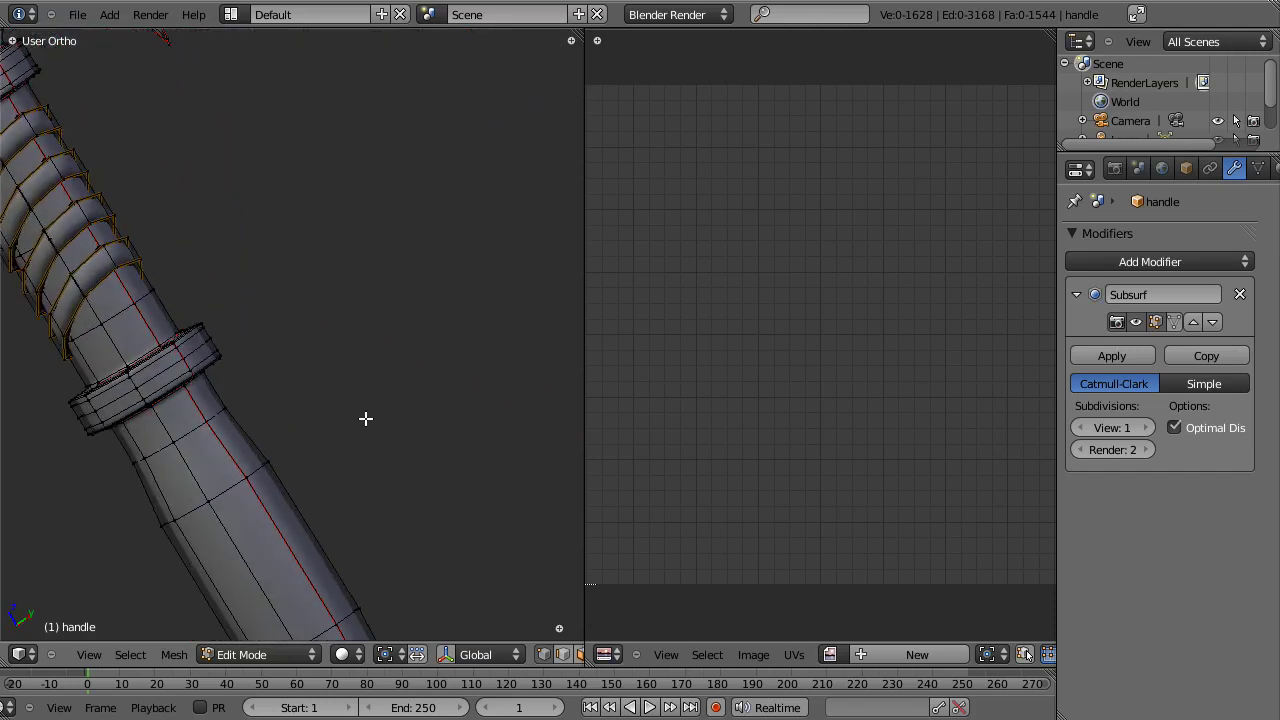
{"action": "right_click", "coordinate": [26, 127], "text": "alt"}
{"action": "right_click", "coordinate": [57, 168], "text": "alt+shift"}
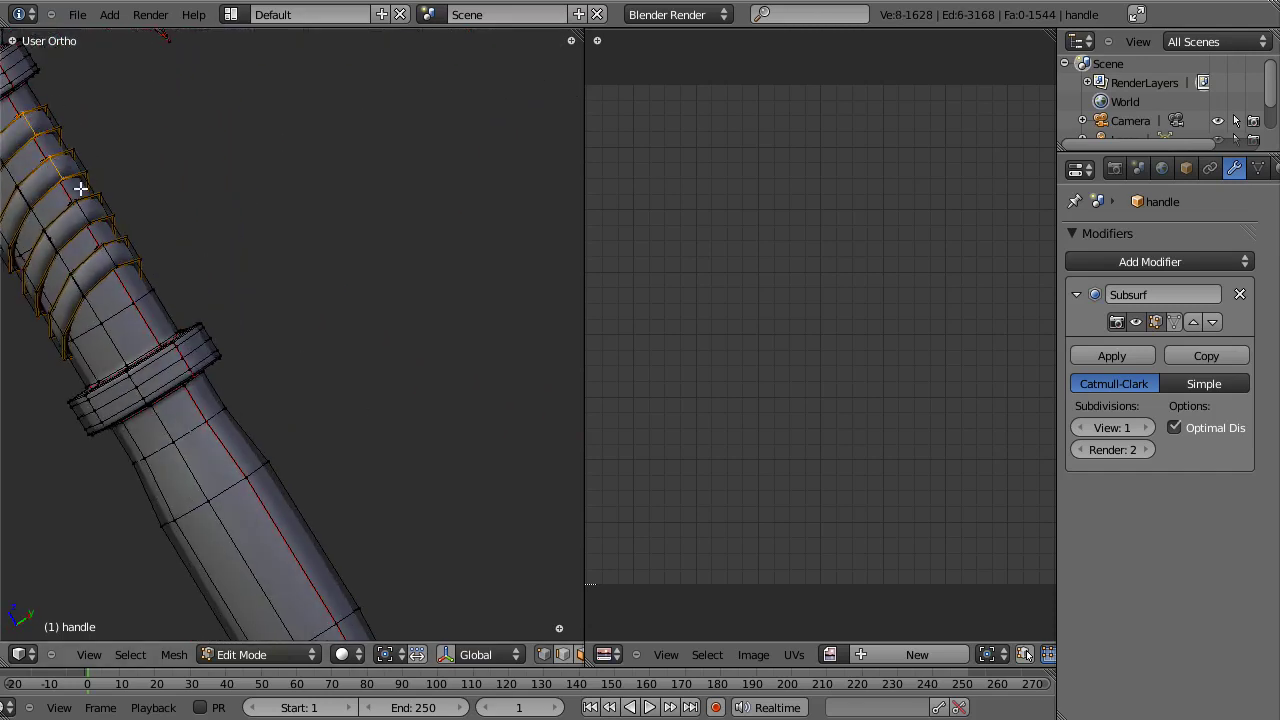
{"action": "right_click", "coordinate": [84, 211], "text": "alt+shift"}
{"action": "right_click", "coordinate": [110, 254], "text": "alt+shift"}
Step: Add the crosswise edges of all six lower wrap bands along the handle seam to the selection
{"action": "middle_click_drag", "start_coordinate": [271, 432], "coordinate": [224, 130], "text": "shift"}
{"action": "middle_click_drag", "start_coordinate": [369, 389], "coordinate": [267, 354], "text": "shift"}
{"action": "right_click", "coordinate": [280, 394], "text": "alt+shift"}
{"action": "right_click", "coordinate": [309, 447], "text": "alt+shift"}
{"action": "right_click", "coordinate": [334, 481], "text": "alt+shift"}
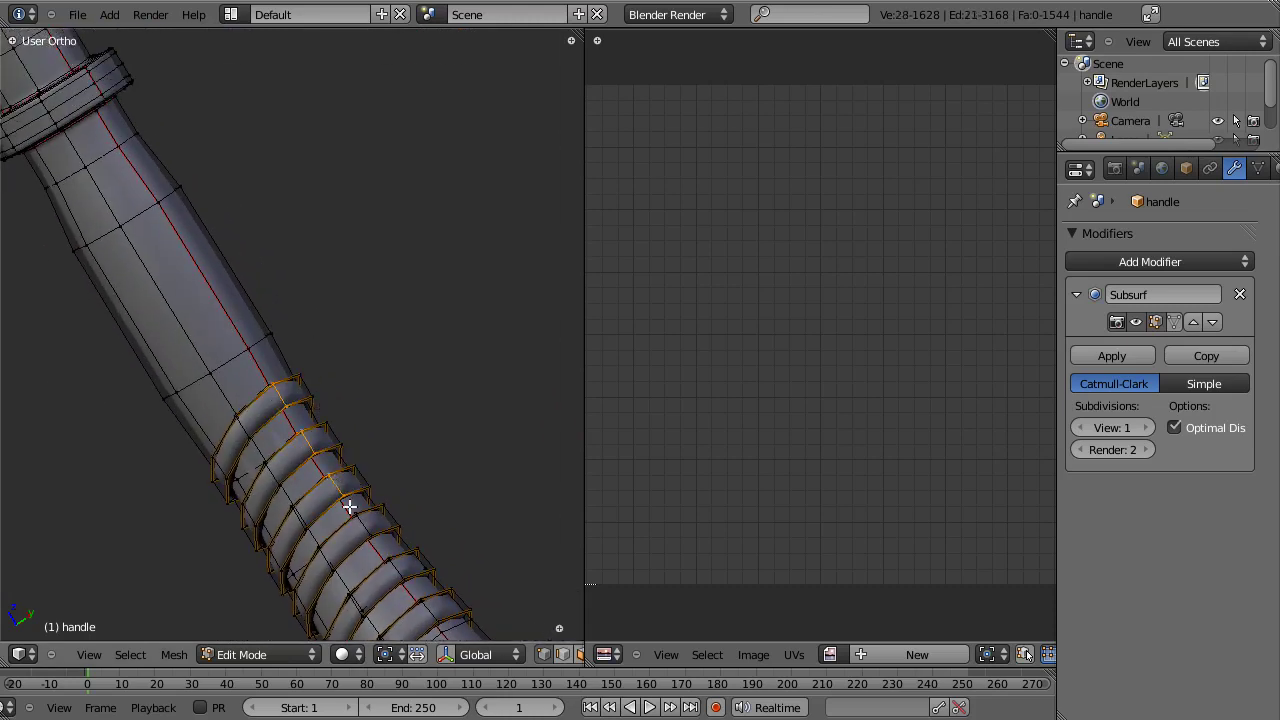
{"action": "right_click", "coordinate": [358, 521], "text": "alt+shift"}
{"action": "right_click", "coordinate": [400, 566], "text": "alt+shift"}
{"action": "right_click", "coordinate": [428, 612], "text": "alt+shift"}
Step: Mark the selected crosswise edges of the wrap bands as seams and select the whole mesh
{"action": "scroll", "coordinate": [360, 406], "scroll_direction": "down", "scroll_amount": 3}
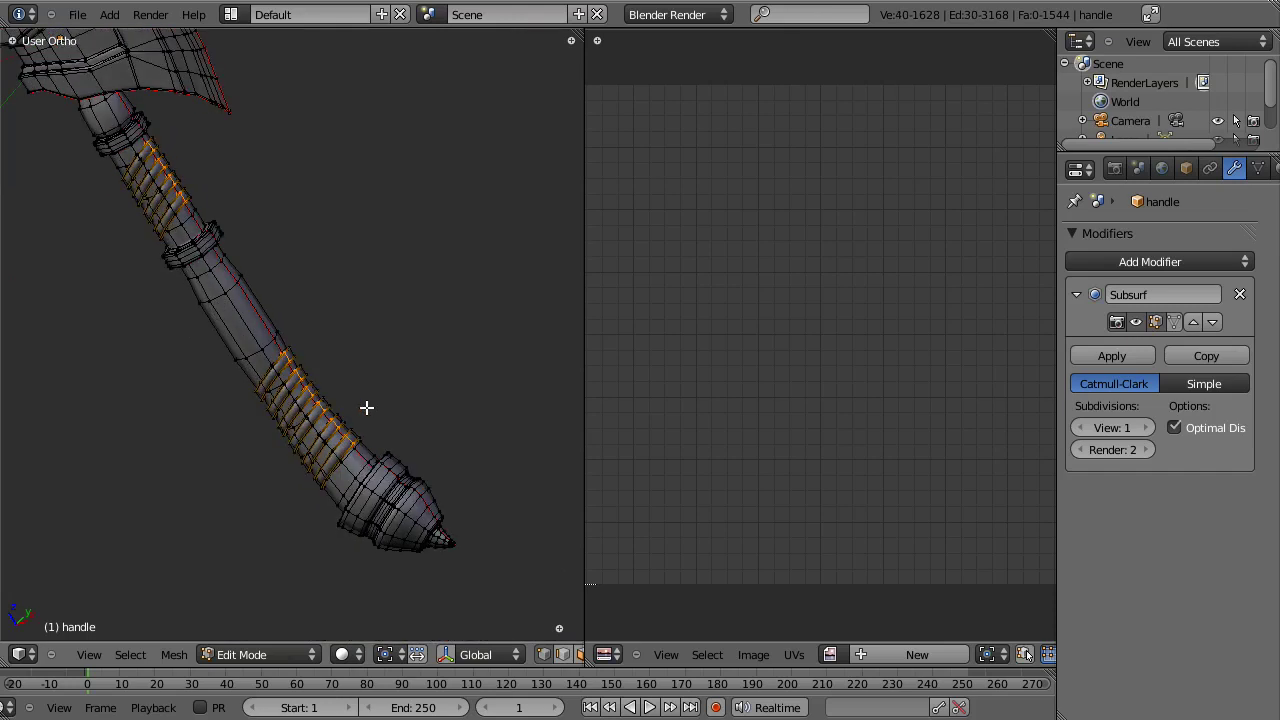
{"action": "key", "text": "ctrl+e"}
{"action": "left_click", "coordinate": [367, 408]}
{"action": "key", "text": "a"}
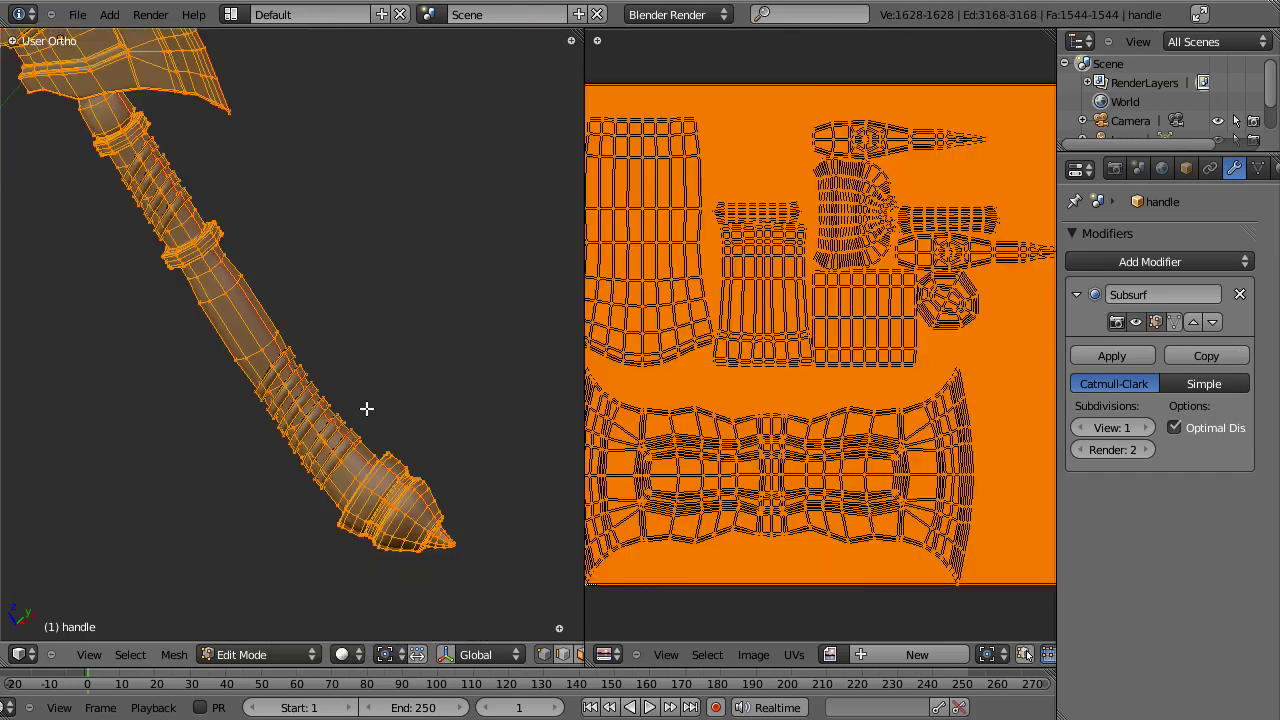
Step: Unwrap the whole axe mesh again using the newly marked seams
{"action": "key", "text": "u"}
{"action": "left_click", "coordinate": [366, 408]}
{"action": "scroll", "coordinate": [1039, 485], "scroll_direction": "down", "scroll_amount": 3}
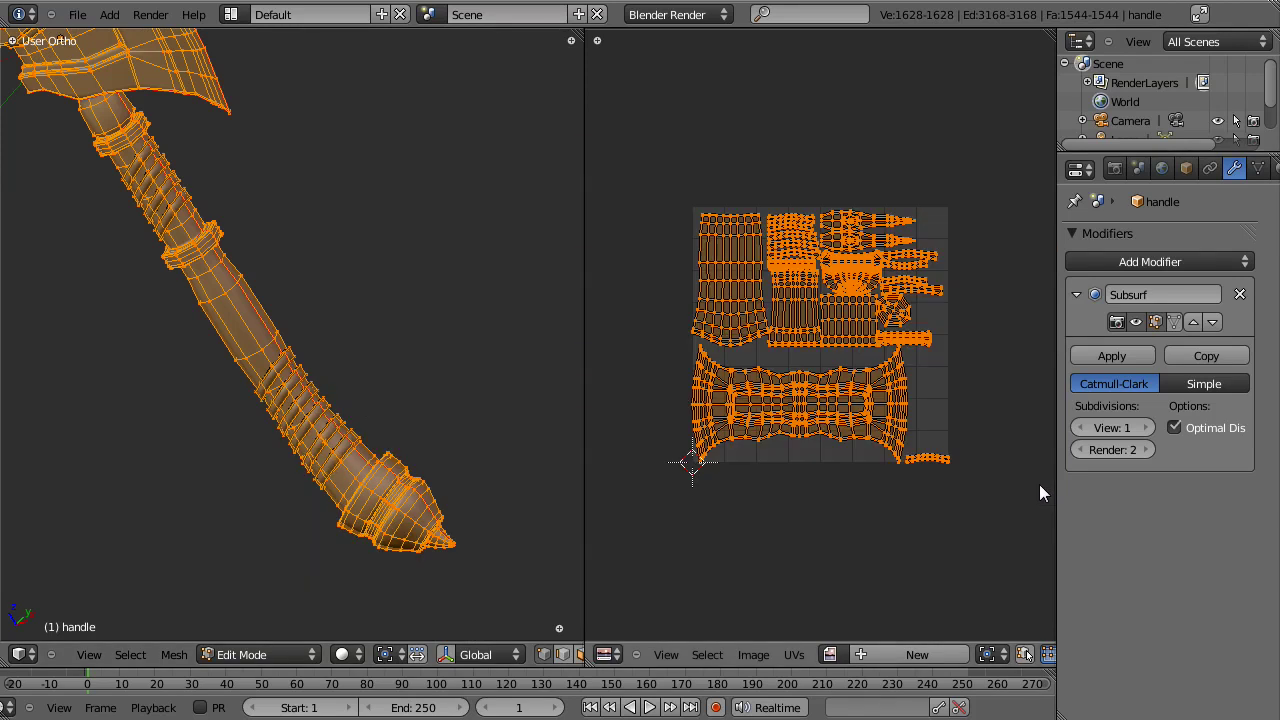
{"action": "scroll", "coordinate": [937, 458], "scroll_direction": "up", "scroll_amount": 2}
{"action": "scroll", "coordinate": [157, 409], "scroll_direction": "down", "scroll_amount": 2}
{"action": "middle_click_drag", "start_coordinate": [157, 409], "coordinate": [305, 347]}
{"action": "key", "text": "Tab"}
{"action": "scroll", "coordinate": [378, 449], "scroll_direction": "down", "scroll_amount": 3}
{"action": "scroll", "coordinate": [295, 285], "scroll_direction": "up", "scroll_amount": 3}
{"action": "key", "text": "Tab"}
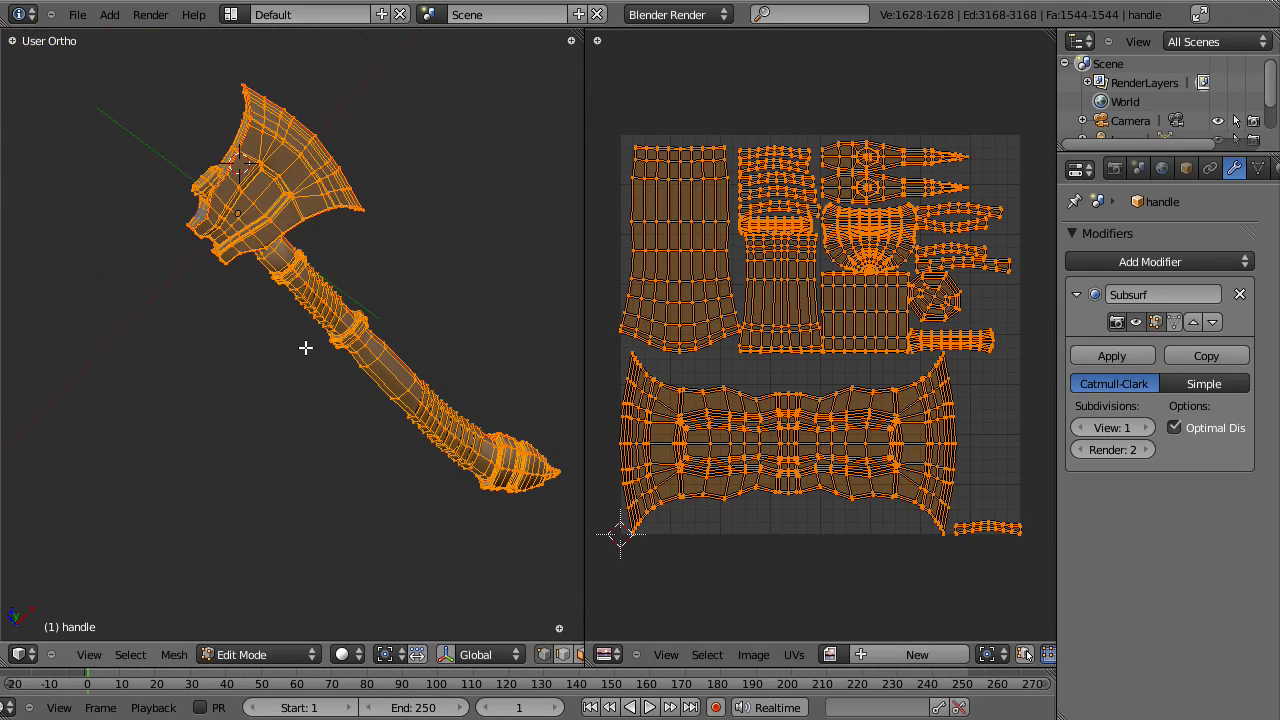
Step: Save the axe file over the existing version
{"action": "middle_click_drag", "start_coordinate": [308, 335], "coordinate": [280, 346], "text": "shift"}
{"action": "key", "text": "ctrl+s"}
{"action": "left_click", "coordinate": [281, 345]}
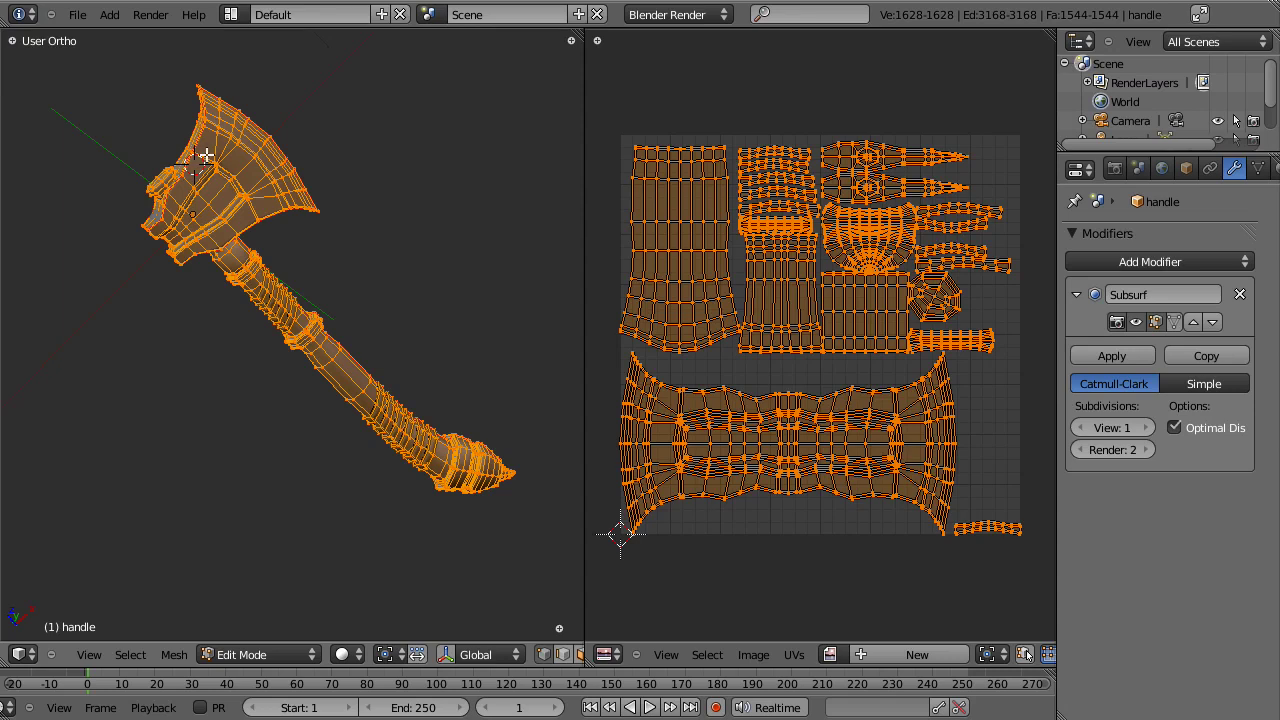
Step: Show the UV editor's properties and maximize the editor around the full UV layout
{"action": "middle_click_drag", "start_coordinate": [393, 300], "coordinate": [326, 340]}
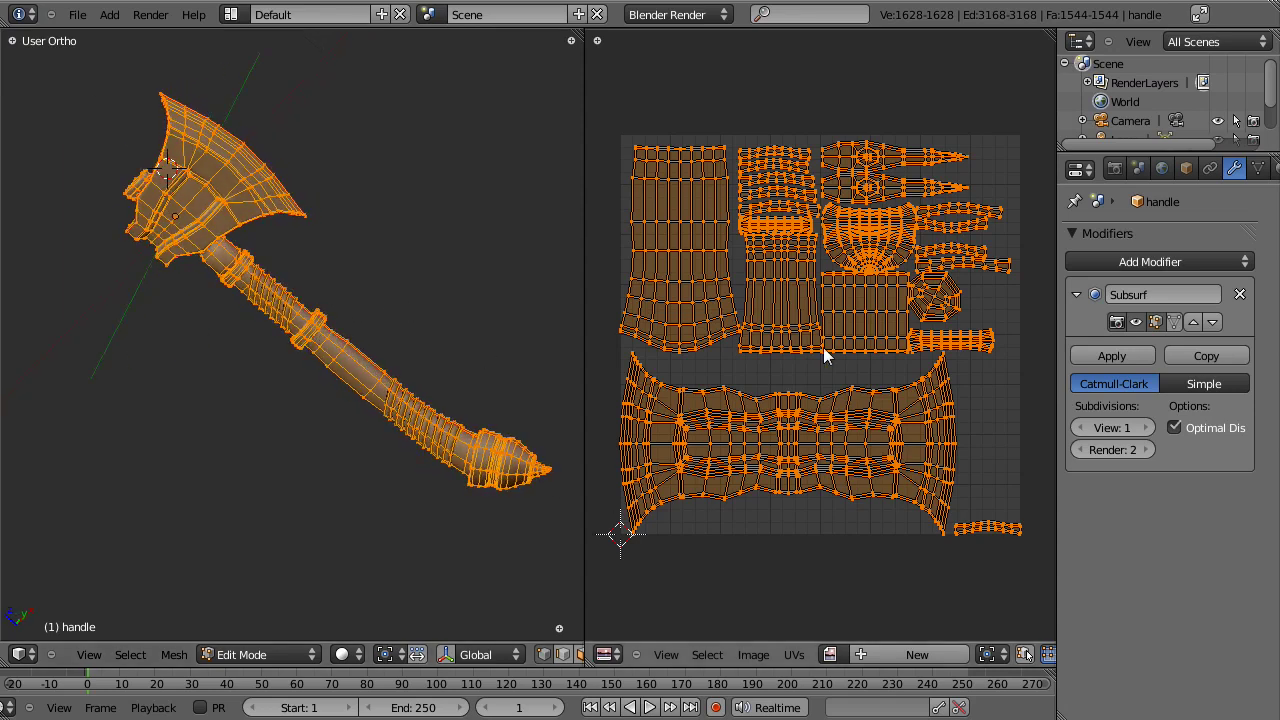
{"action": "key", "text": "n"}
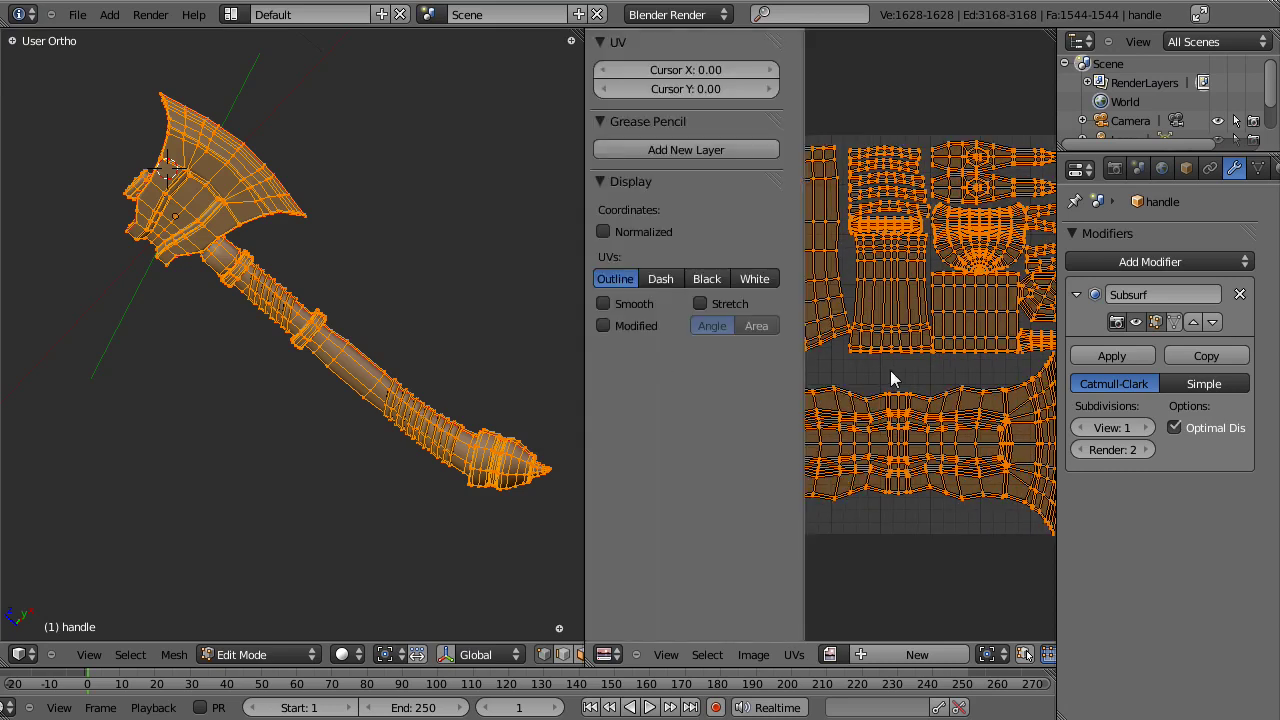
{"action": "scroll", "coordinate": [891, 371], "scroll_direction": "down", "scroll_amount": 1}
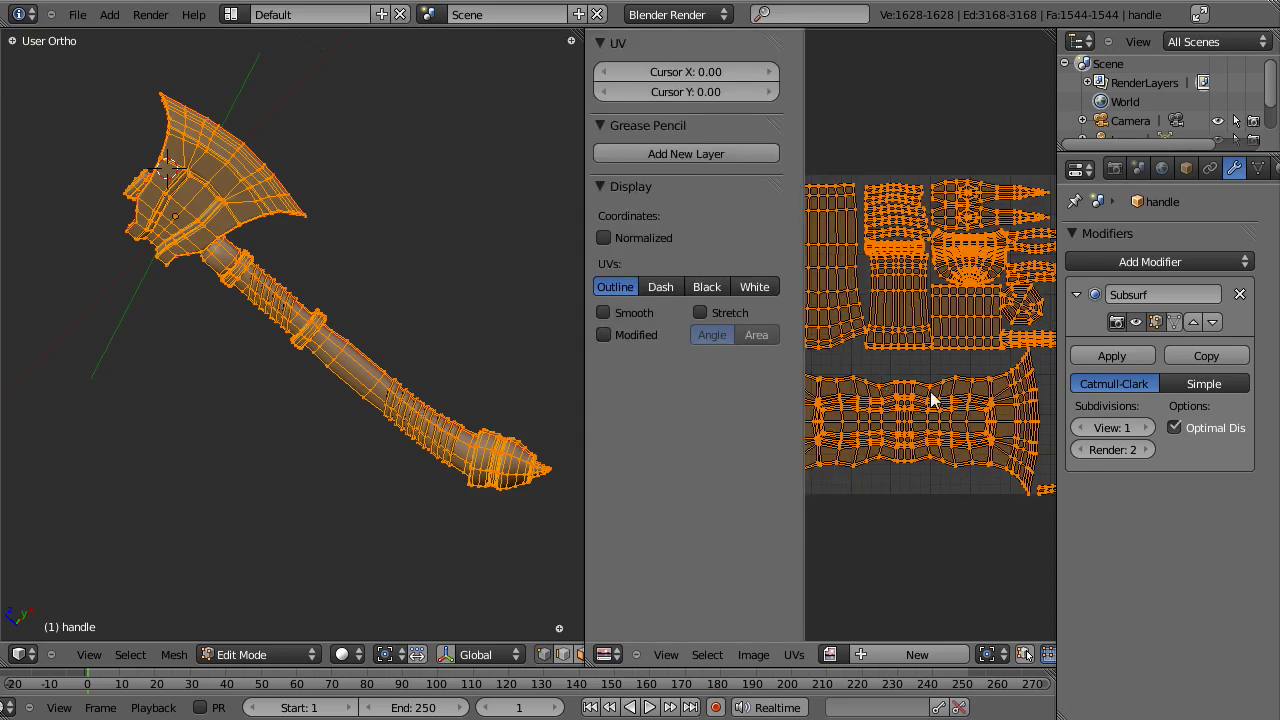
{"action": "key", "text": "ctrl+Up"}
{"action": "scroll", "coordinate": [571, 377], "scroll_direction": "up", "scroll_amount": 2}
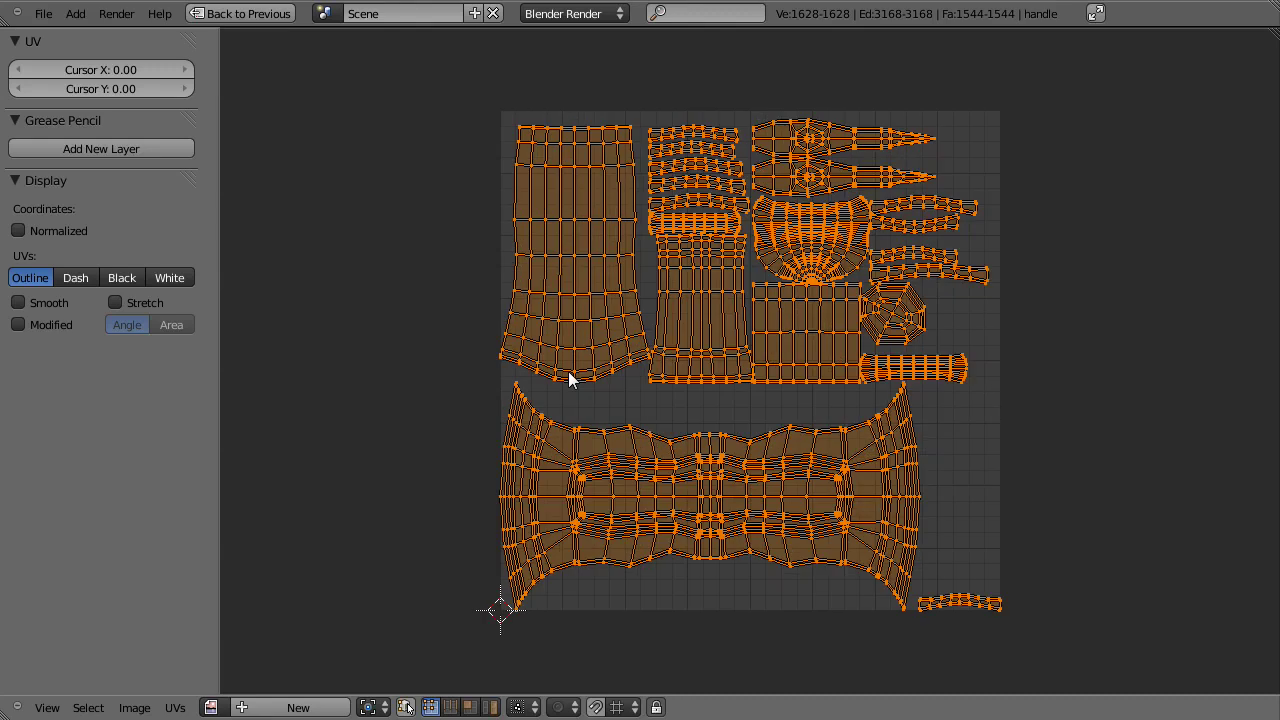
{"action": "scroll", "coordinate": [567, 375], "scroll_direction": "down", "scroll_amount": 2}
{"action": "scroll", "coordinate": [669, 366], "scroll_direction": "up", "scroll_amount": 2}
Step: Create a new image named "uv test" with UV Test Grid enabled and fit it in view
{"action": "left_click", "coordinate": [134, 707]}
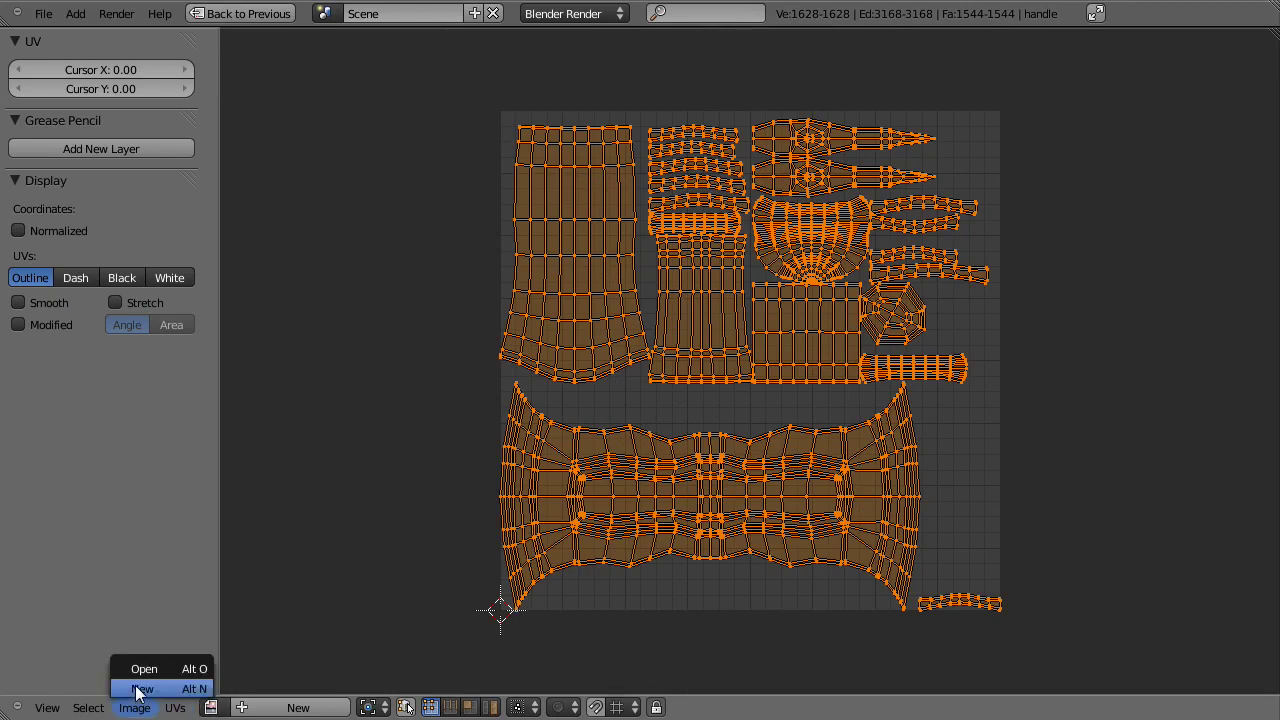
{"action": "left_click", "coordinate": [140, 689]}
{"action": "left_click", "coordinate": [260, 547]}
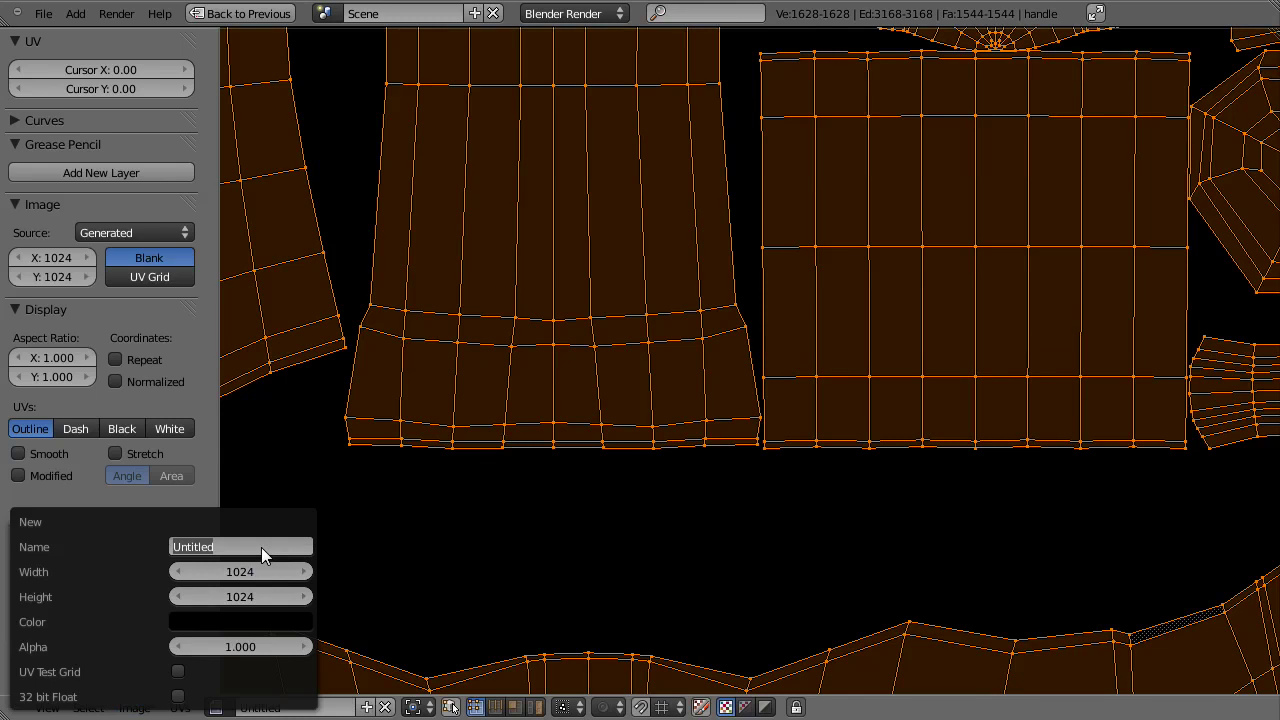
{"action": "key", "text": "BackSpace"}
{"action": "type", "text": "uv test"}
{"action": "key", "text": "Return"}
{"action": "left_click", "coordinate": [180, 677]}
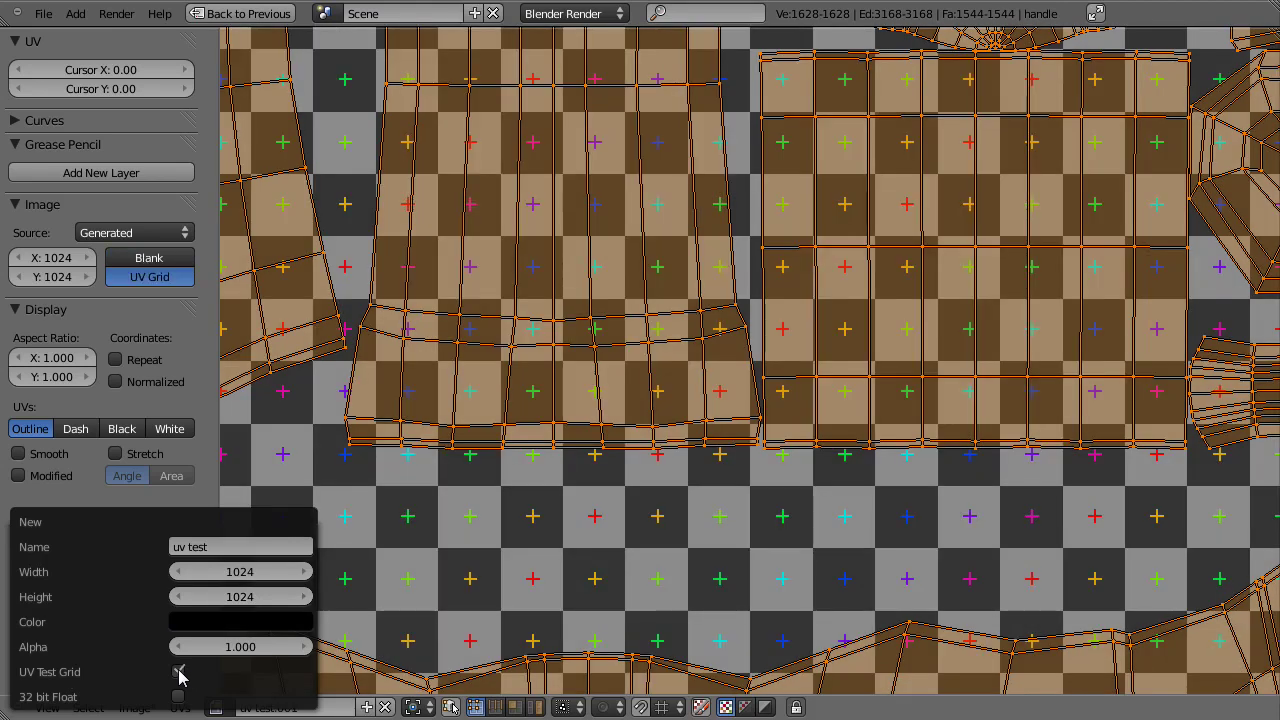
{"action": "scroll", "coordinate": [677, 450], "scroll_direction": "down", "scroll_amount": 3}
{"action": "scroll", "coordinate": [754, 380], "scroll_direction": "down", "scroll_amount": 5}
{"action": "key", "text": "Home"}
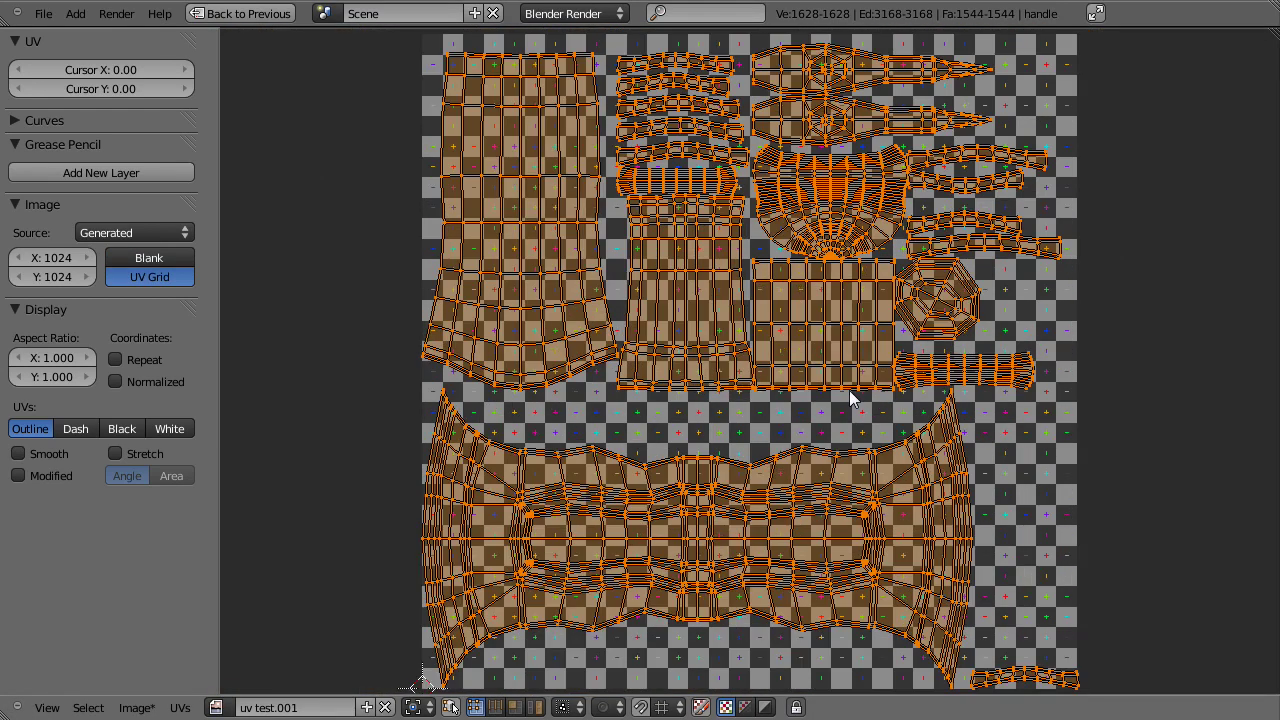
Step: Restore the split layout, set the 3D viewport shading to Textured and switch the axe to Object Mode
{"action": "key", "text": "ctrl+Up"}
{"action": "scroll", "coordinate": [251, 429], "scroll_direction": "up", "scroll_amount": 4}
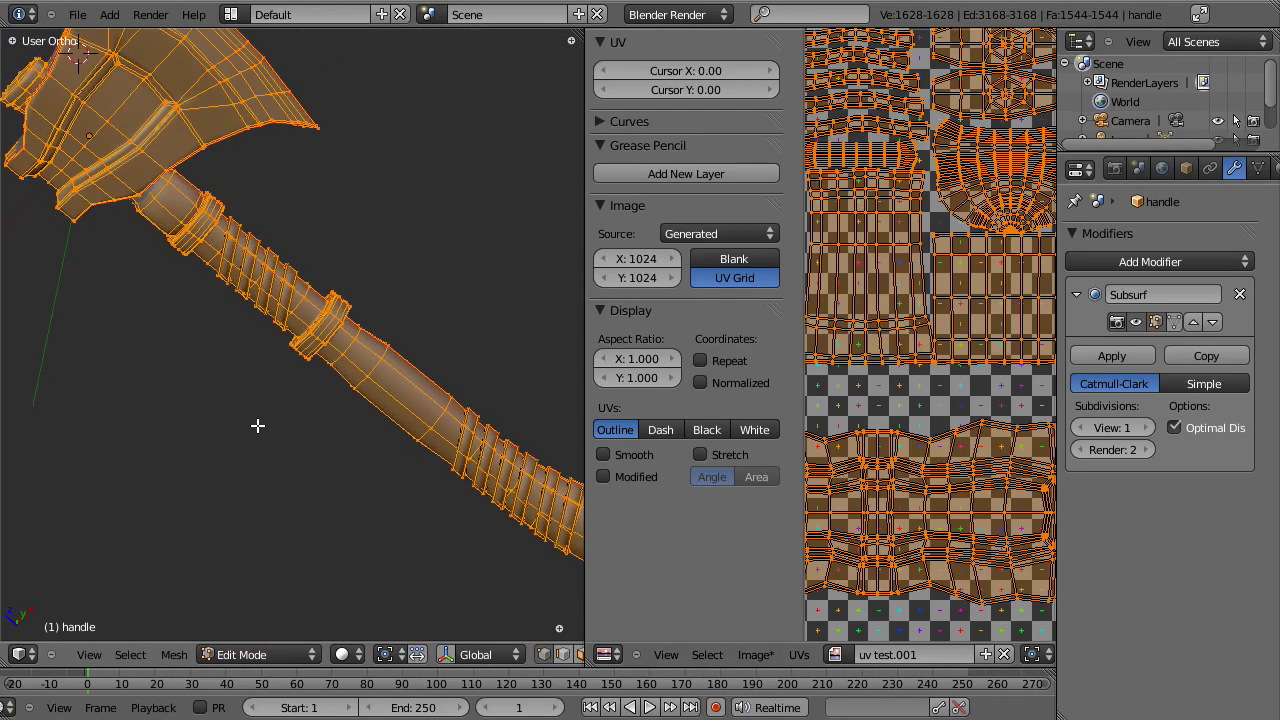
{"action": "scroll", "coordinate": [977, 378], "scroll_direction": "down", "scroll_amount": 1}
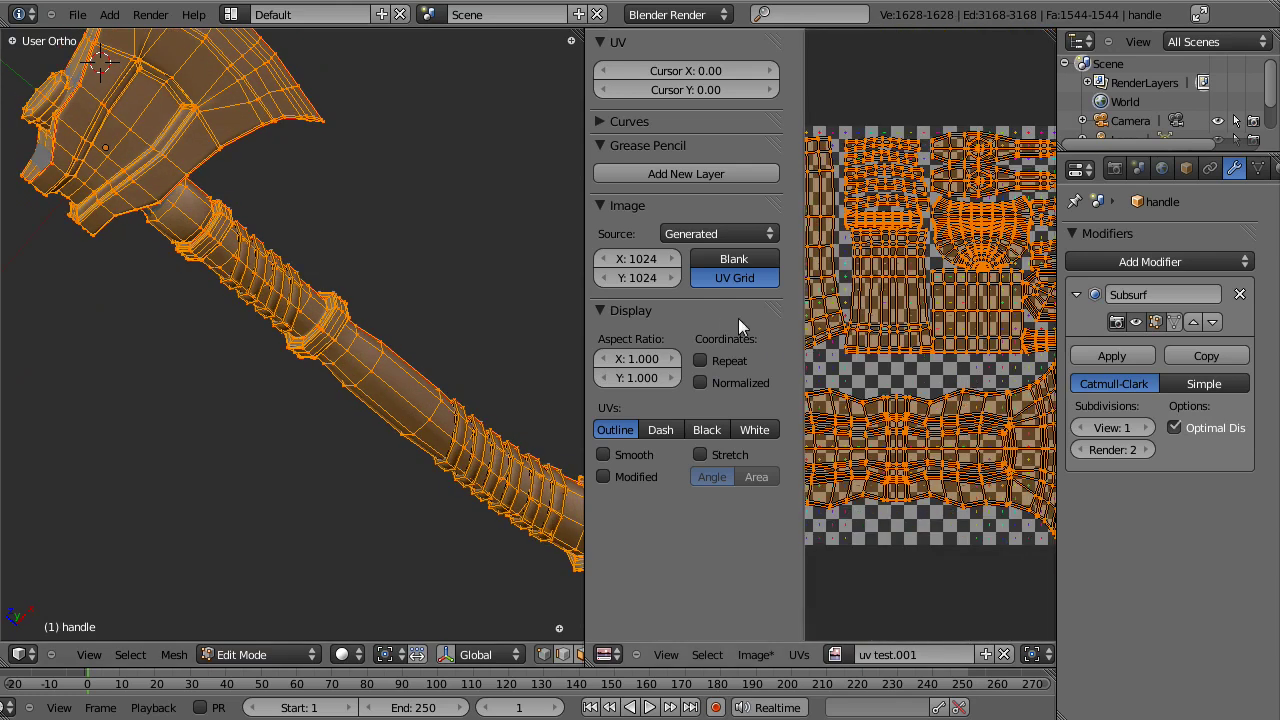
{"action": "scroll", "coordinate": [238, 511], "scroll_direction": "down", "scroll_amount": 4}
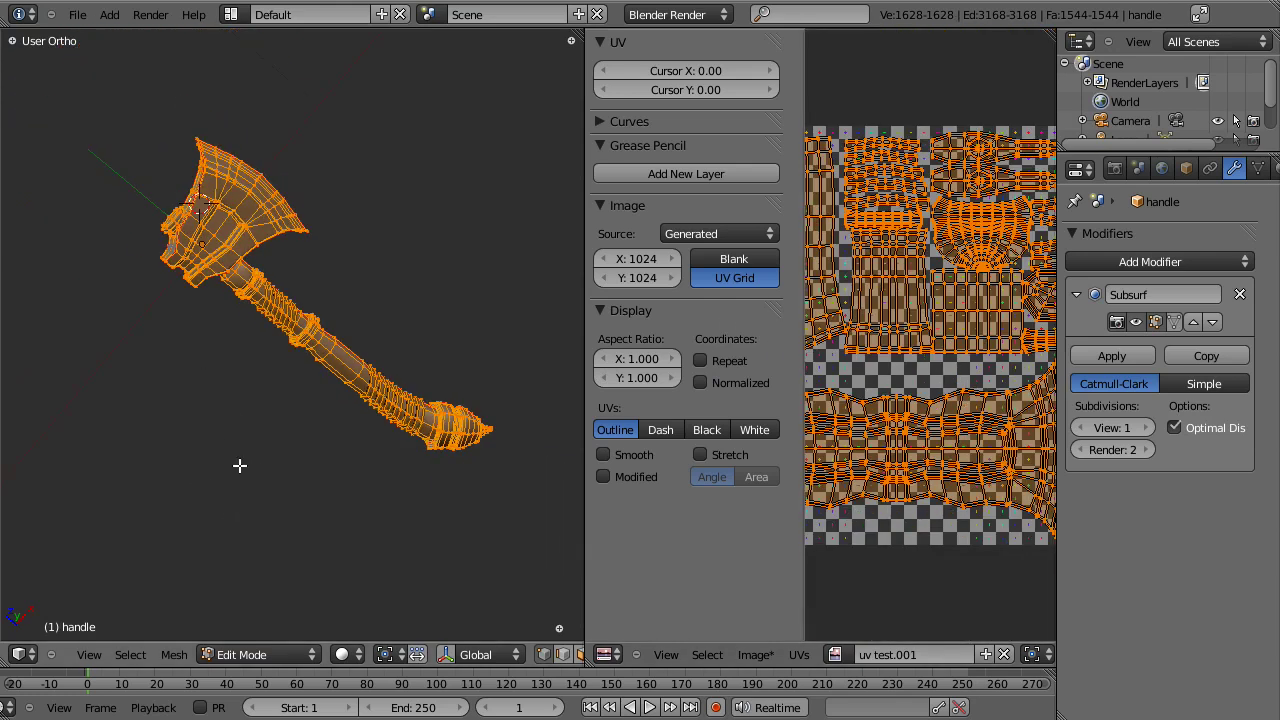
{"action": "left_click", "coordinate": [345, 654]}
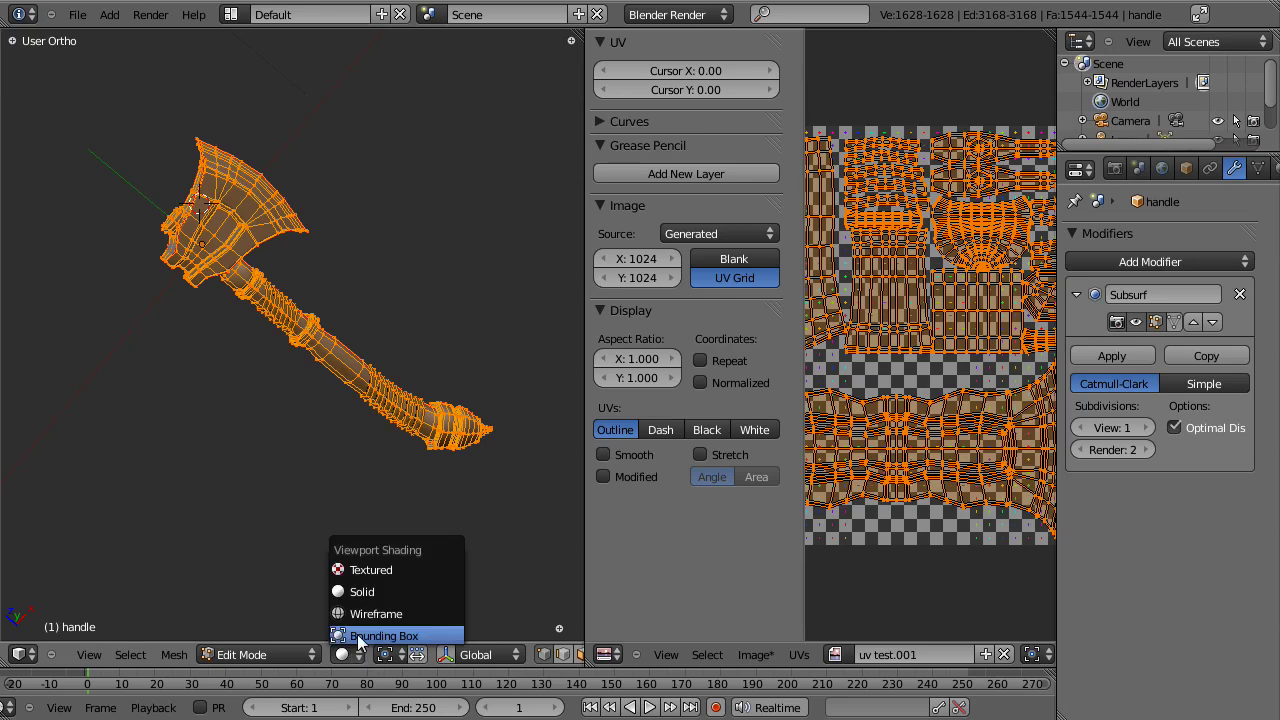
{"action": "left_click", "coordinate": [373, 580]}
{"action": "scroll", "coordinate": [361, 511], "scroll_direction": "up", "scroll_amount": 3}
{"action": "key", "text": "Tab"}
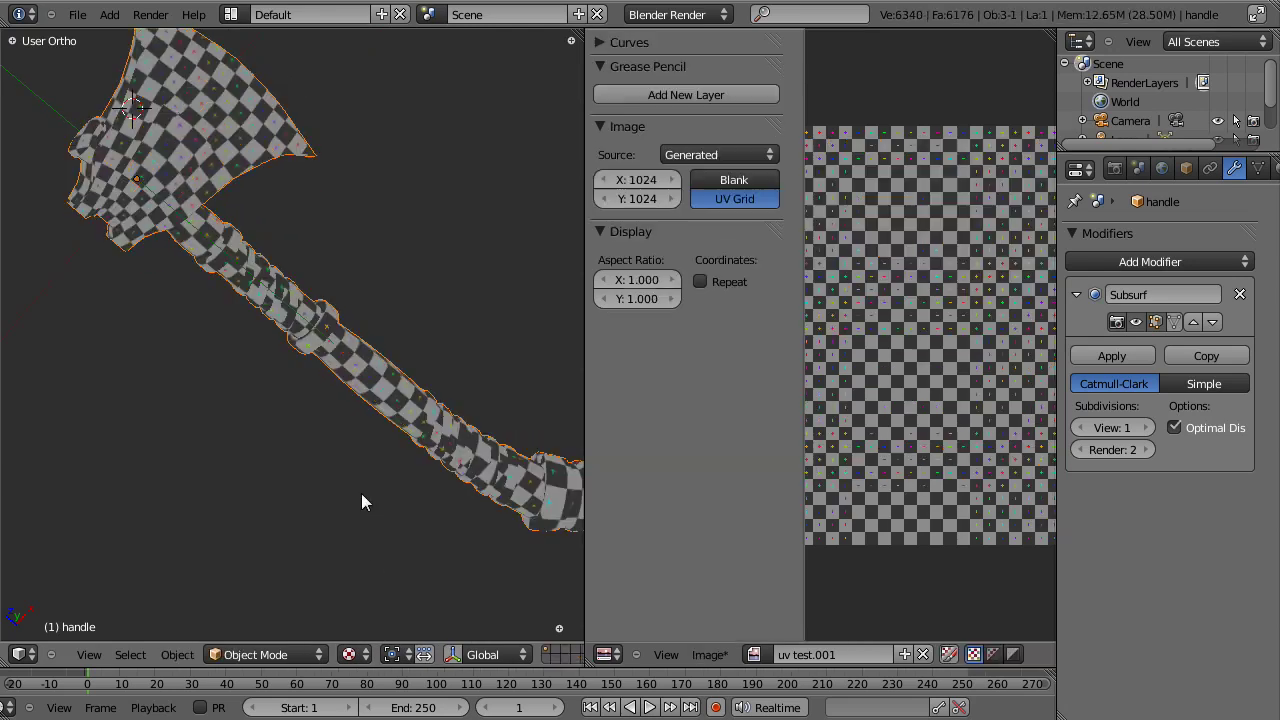
Step: Examine the checker pattern on the axe head, handle and pommel from several angles for distortion
{"action": "scroll", "coordinate": [271, 422], "scroll_direction": "down", "scroll_amount": 3}
{"action": "middle_click_drag", "start_coordinate": [271, 422], "coordinate": [556, 274]}
{"action": "scroll", "coordinate": [459, 304], "scroll_direction": "up", "scroll_amount": 4}
{"action": "middle_click_drag", "start_coordinate": [459, 304], "coordinate": [401, 350]}
{"action": "middle_click_drag", "start_coordinate": [319, 310], "coordinate": [221, 136]}
{"action": "middle_click_drag", "start_coordinate": [171, 172], "coordinate": [290, 338]}
{"action": "scroll", "coordinate": [290, 338], "scroll_direction": "down", "scroll_amount": 3}
{"action": "scroll", "coordinate": [333, 407], "scroll_direction": "up", "scroll_amount": 3}
{"action": "middle_click_drag", "start_coordinate": [333, 407], "coordinate": [304, 428]}
{"action": "scroll", "coordinate": [369, 481], "scroll_direction": "down", "scroll_amount": 3}
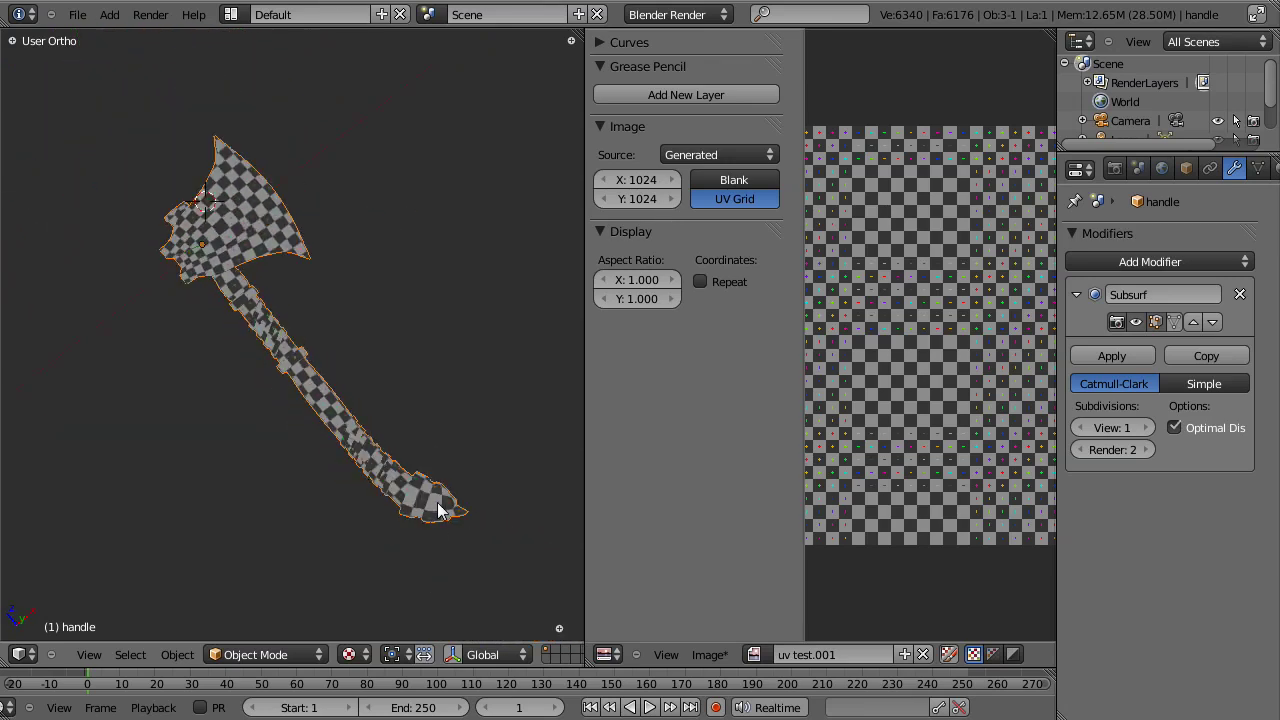
{"action": "middle_click_drag", "start_coordinate": [237, 309], "coordinate": [371, 467]}
{"action": "scroll", "coordinate": [357, 369], "scroll_direction": "up", "scroll_amount": 2}
{"action": "scroll", "coordinate": [360, 484], "scroll_direction": "up", "scroll_amount": 10}
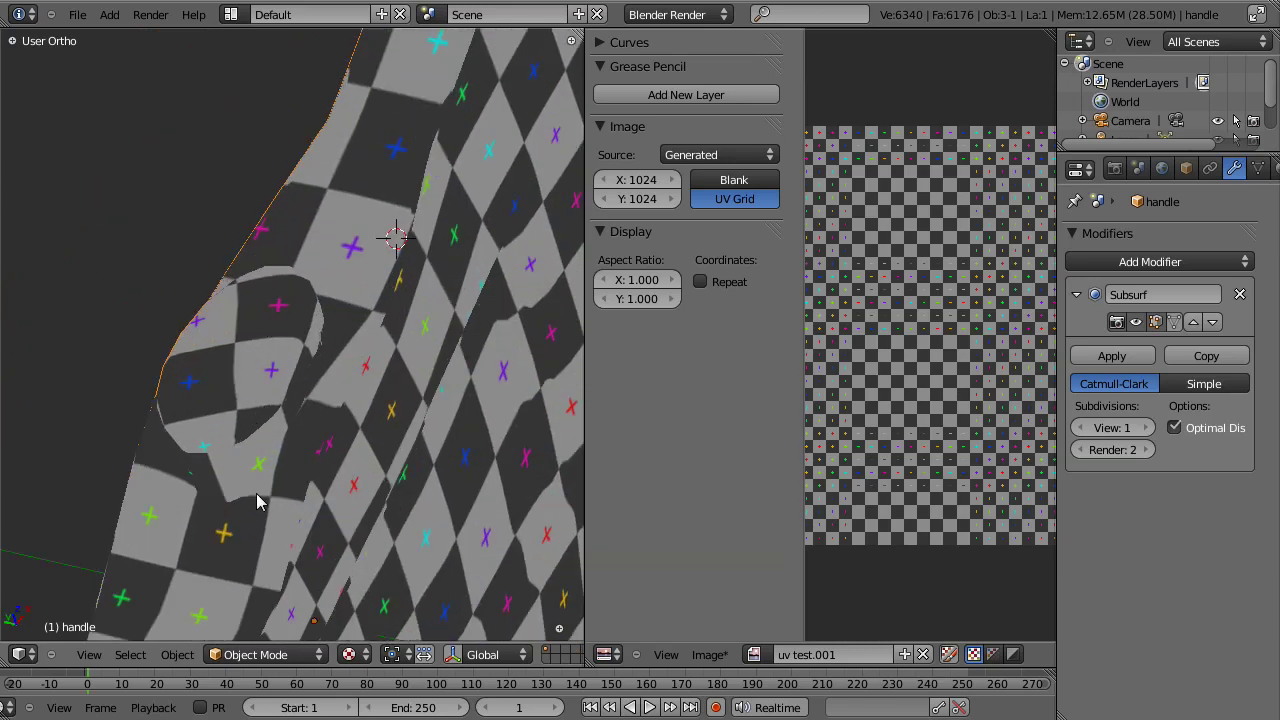
{"action": "scroll", "coordinate": [240, 492], "scroll_direction": "down", "scroll_amount": 4}
{"action": "middle_click_drag", "start_coordinate": [397, 443], "coordinate": [292, 410]}
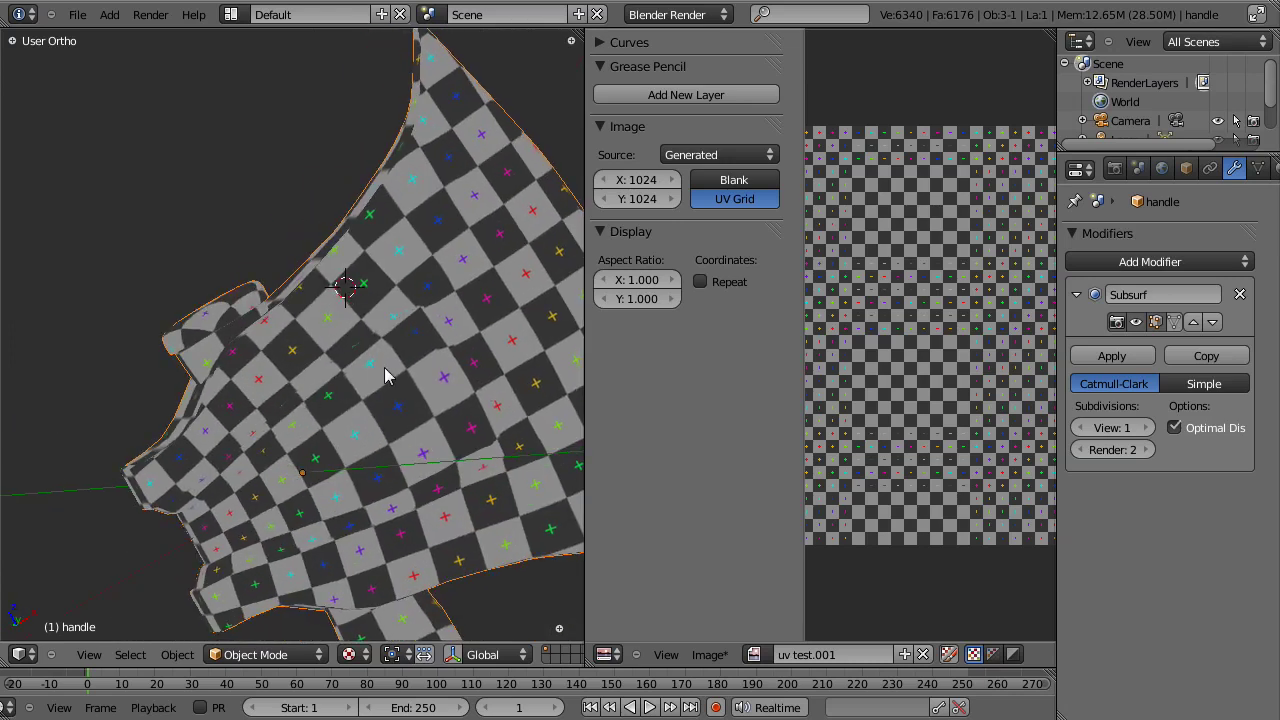
{"action": "scroll", "coordinate": [443, 307], "scroll_direction": "down", "scroll_amount": 5}
{"action": "middle_click_drag", "start_coordinate": [346, 337], "coordinate": [543, 377]}
Step: Return to Edit Mode and maximize the UV editor around the whole layout
{"action": "key", "text": "Tab"}
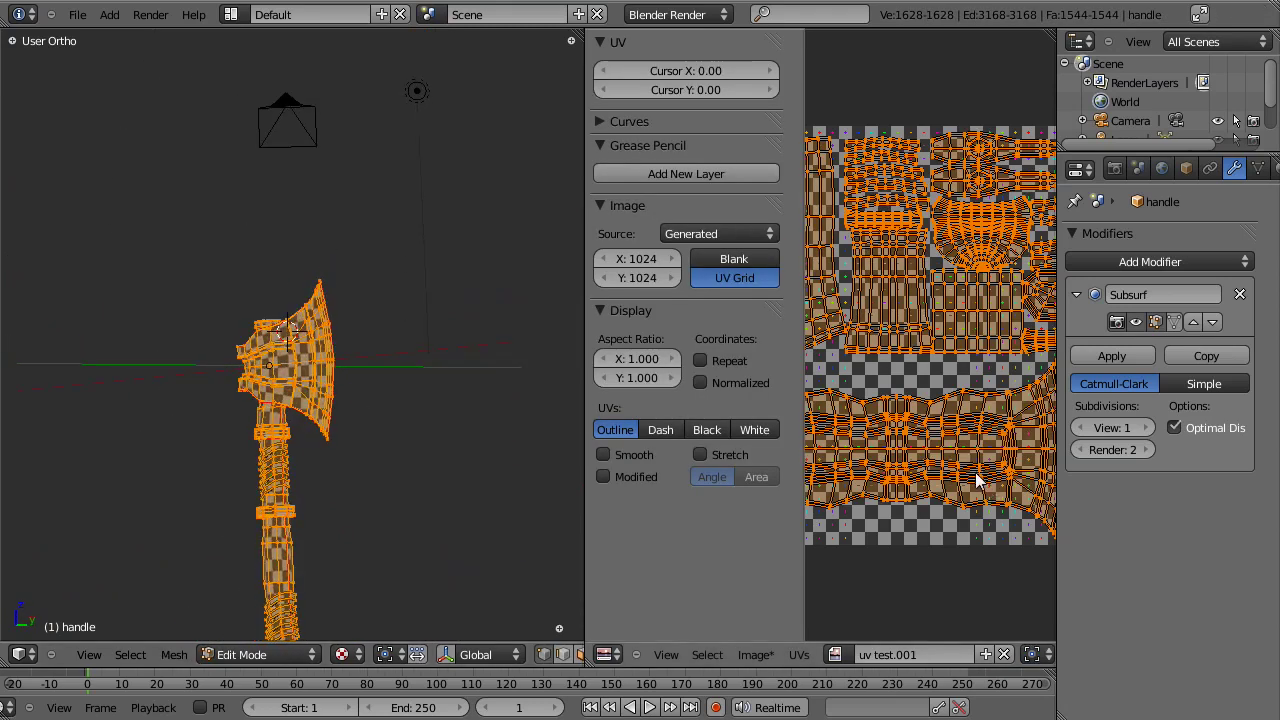
{"action": "key", "text": "ctrl+Up"}
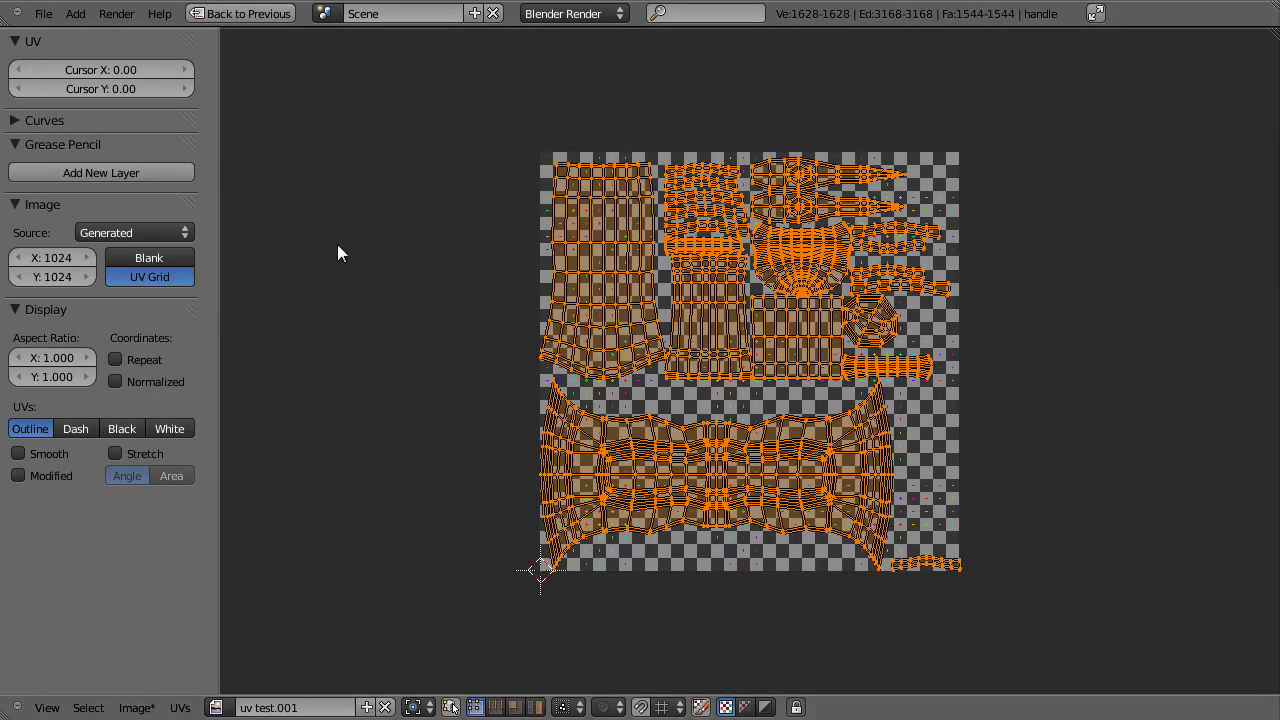
{"action": "scroll", "coordinate": [726, 375], "scroll_direction": "up", "scroll_amount": 3}
{"action": "scroll", "coordinate": [726, 375], "scroll_direction": "down", "scroll_amount": 2}
{"action": "key", "text": "a"}
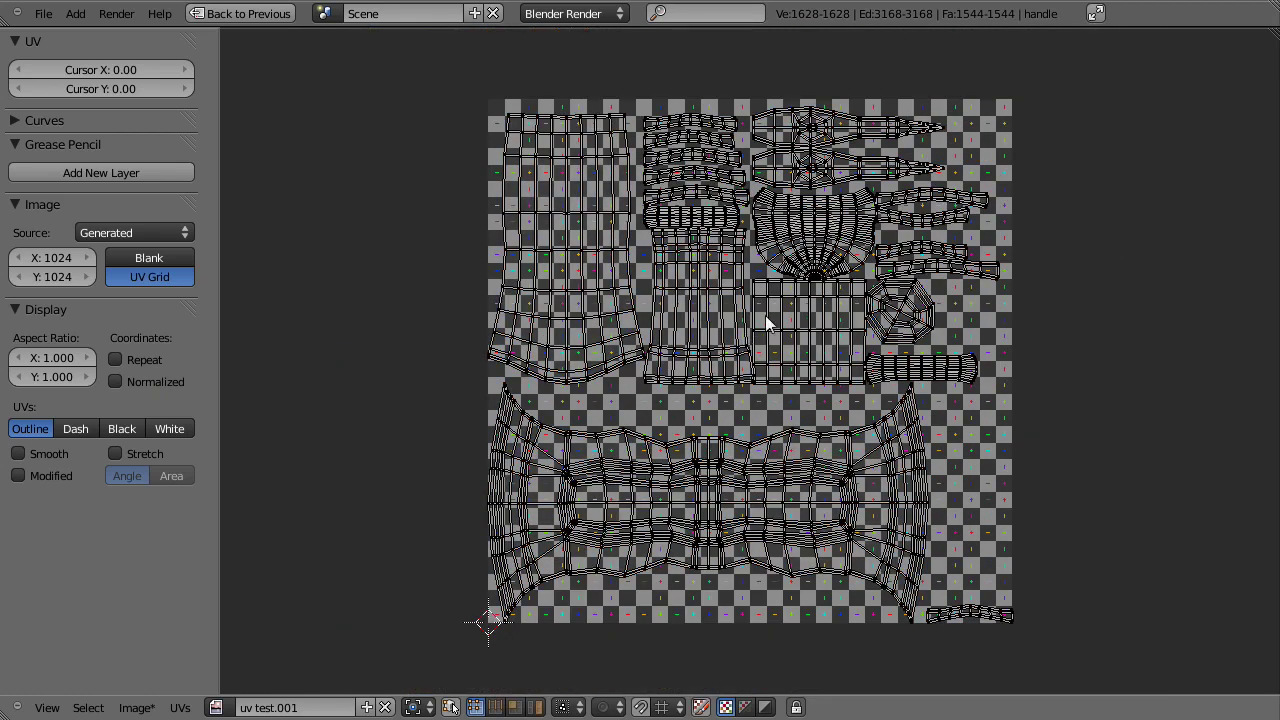
{"action": "key", "text": "a"}
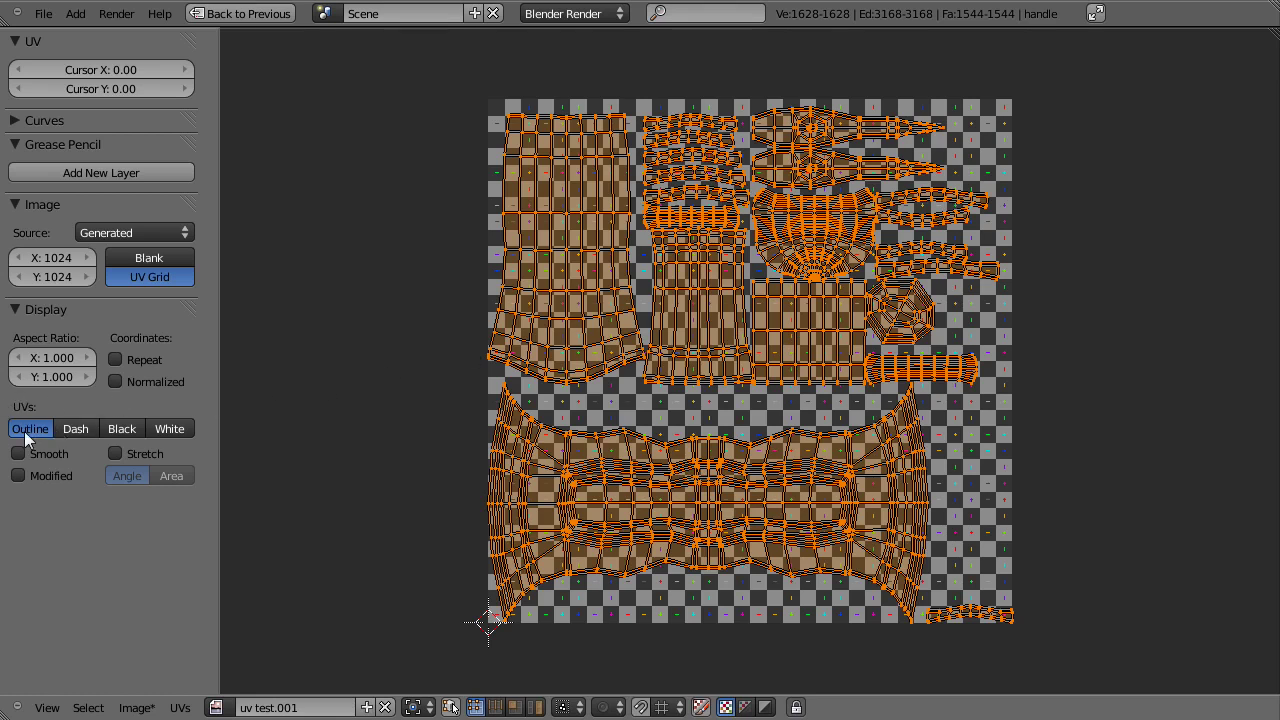
Step: Draw the UV edges in White, deselect all UVs and turn on the Stretch display by Angle
{"action": "left_click", "coordinate": [170, 429]}
{"action": "key", "text": "a"}
{"action": "scroll", "coordinate": [790, 290], "scroll_direction": "up", "scroll_amount": 1}
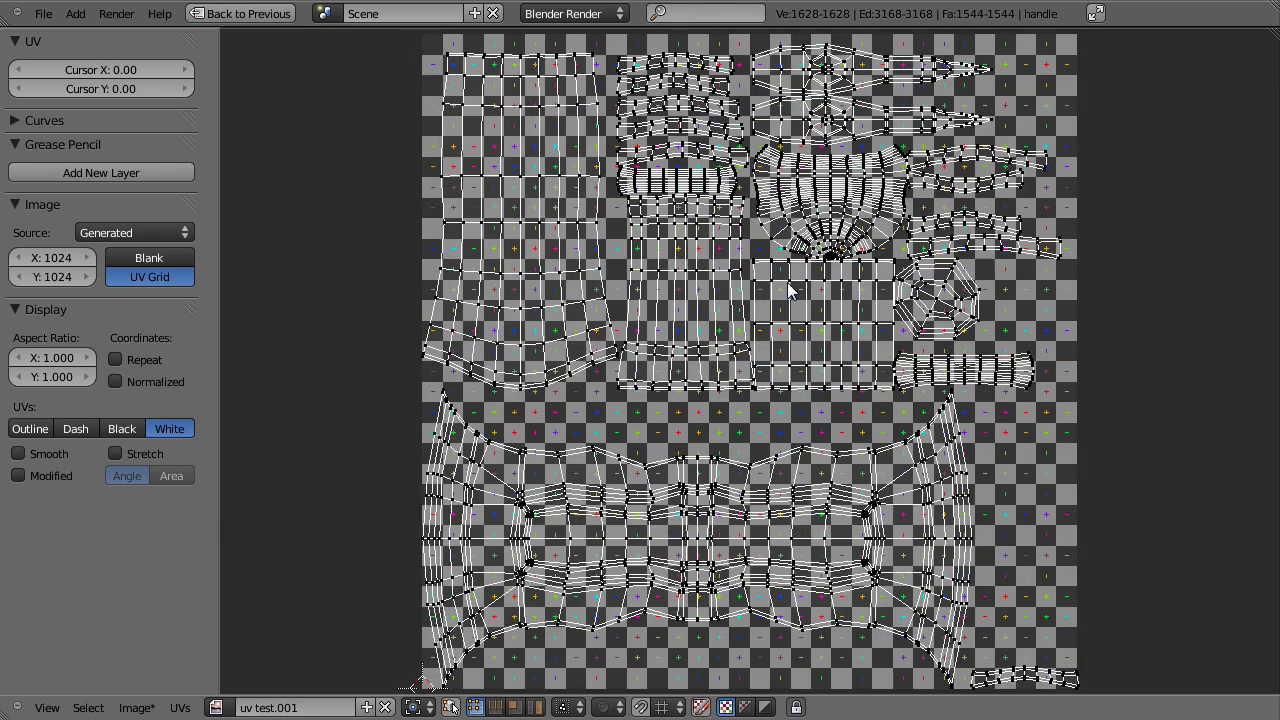
{"action": "scroll", "coordinate": [657, 360], "scroll_direction": "down", "scroll_amount": 1}
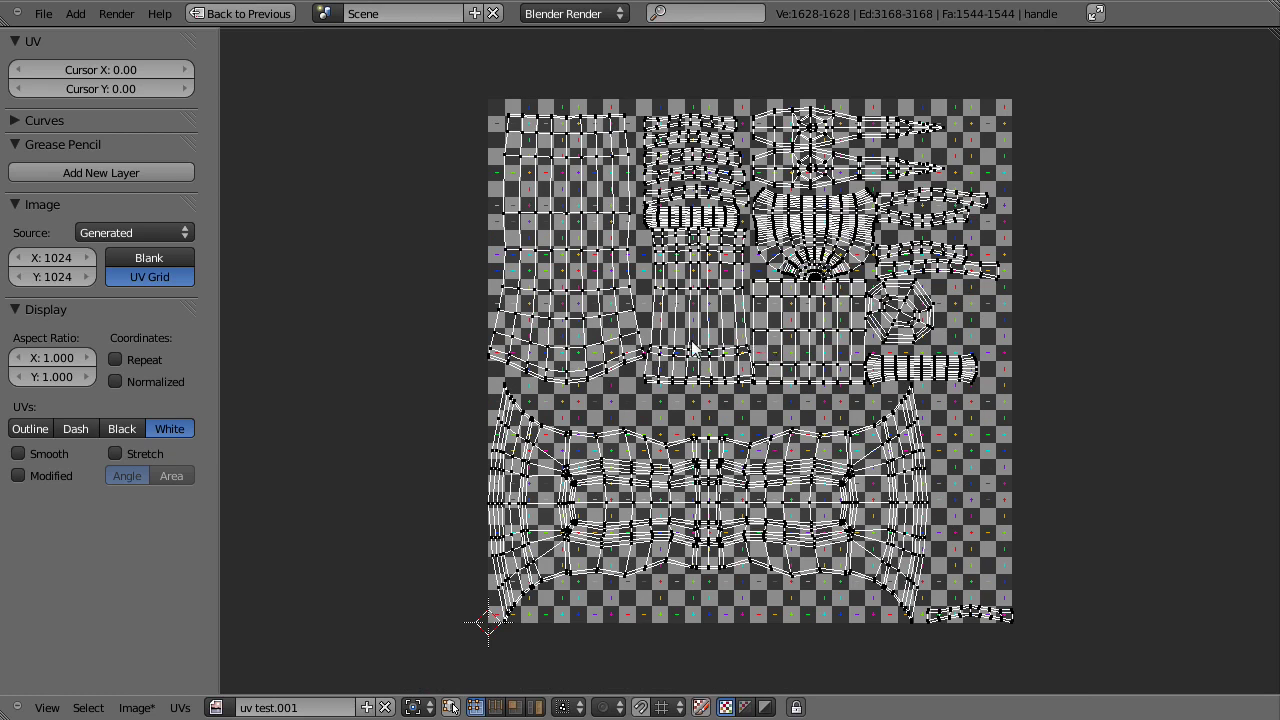
{"action": "left_click", "coordinate": [124, 452]}
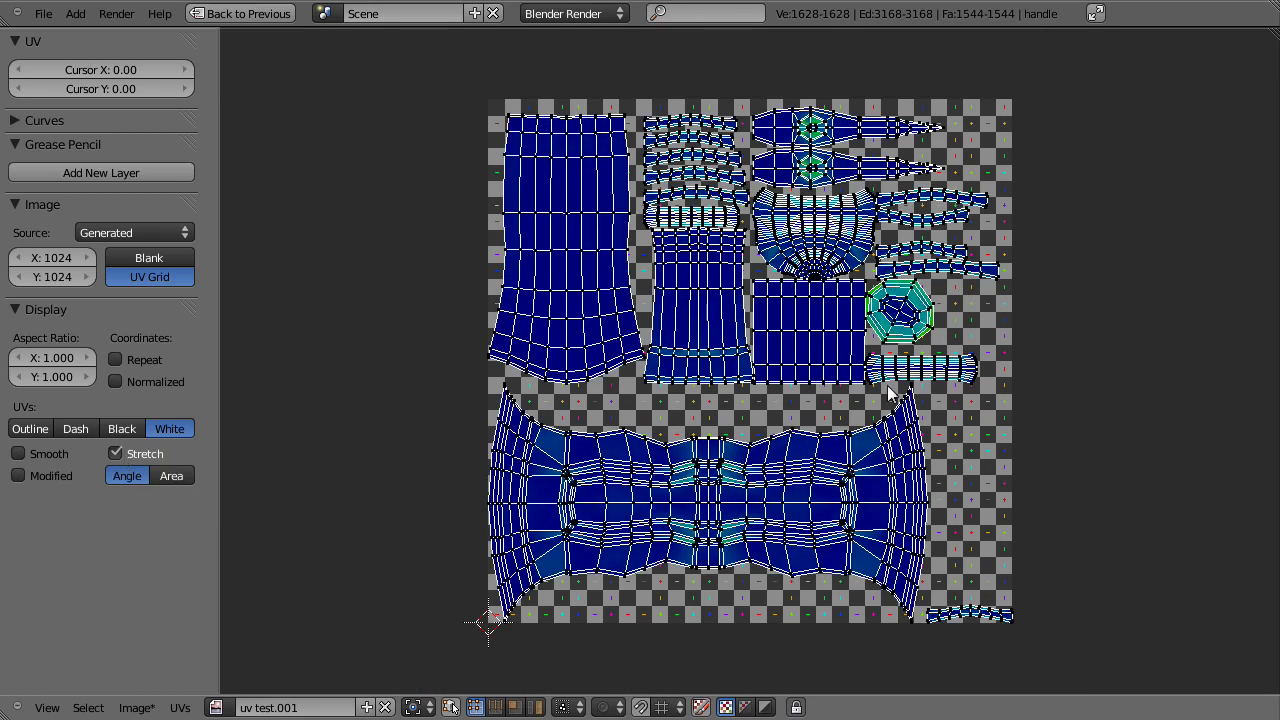
Step: Examine the angle stretch colours across the handle, wrap band, end cap and axe head islands
{"action": "scroll", "coordinate": [888, 393], "scroll_direction": "up", "scroll_amount": 3}
{"action": "middle_click_drag", "start_coordinate": [846, 253], "coordinate": [748, 425]}
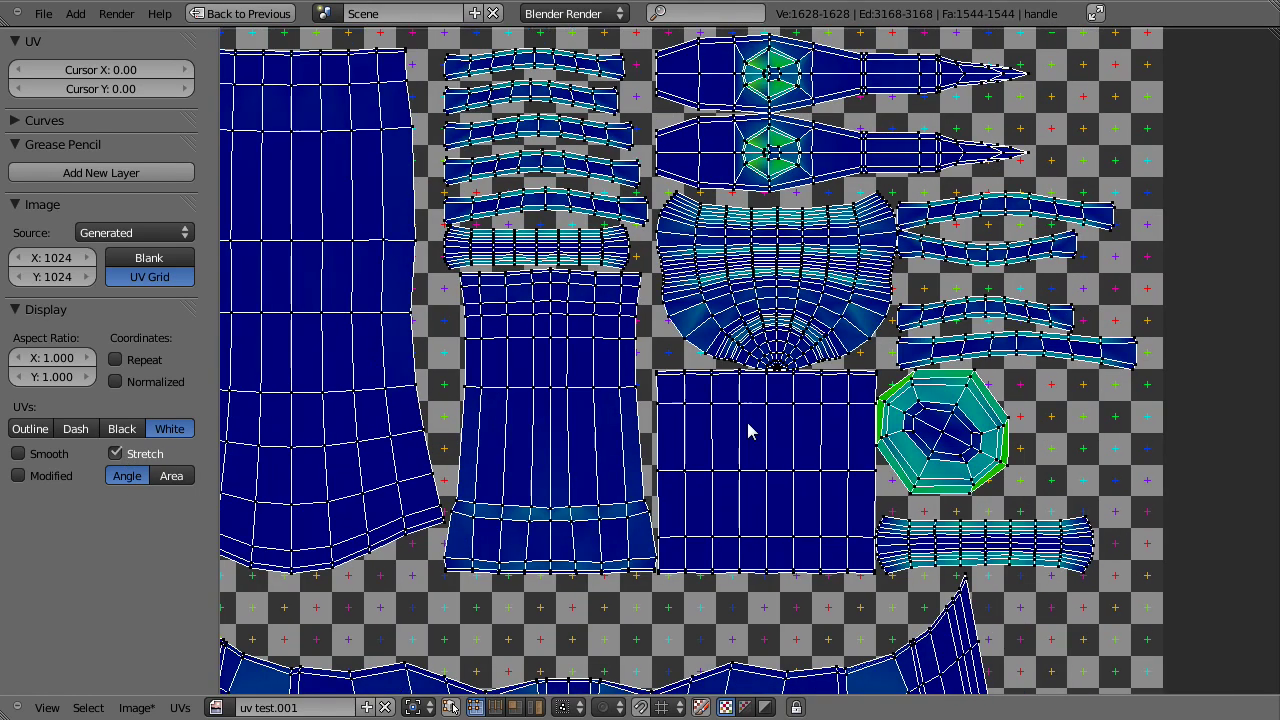
{"action": "scroll", "coordinate": [748, 425], "scroll_direction": "down", "scroll_amount": 5}
{"action": "scroll", "coordinate": [731, 430], "scroll_direction": "up", "scroll_amount": 3}
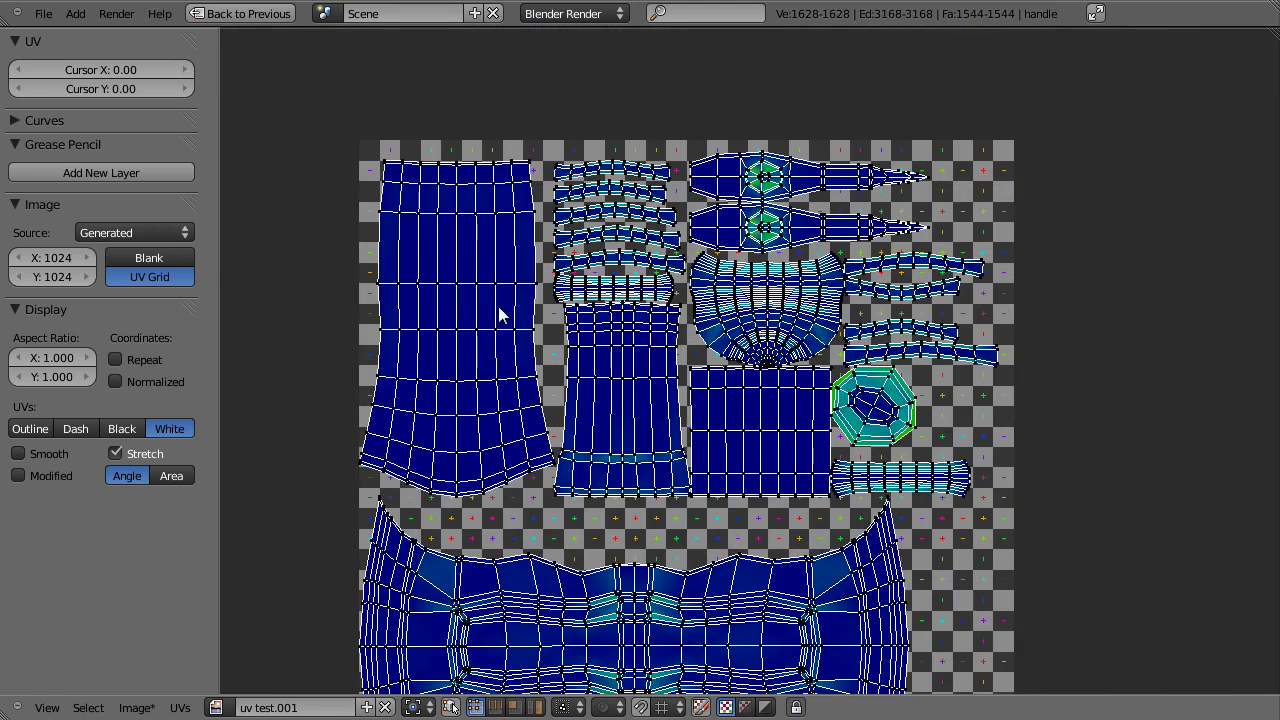
{"action": "scroll", "coordinate": [720, 298], "scroll_direction": "up", "scroll_amount": 2}
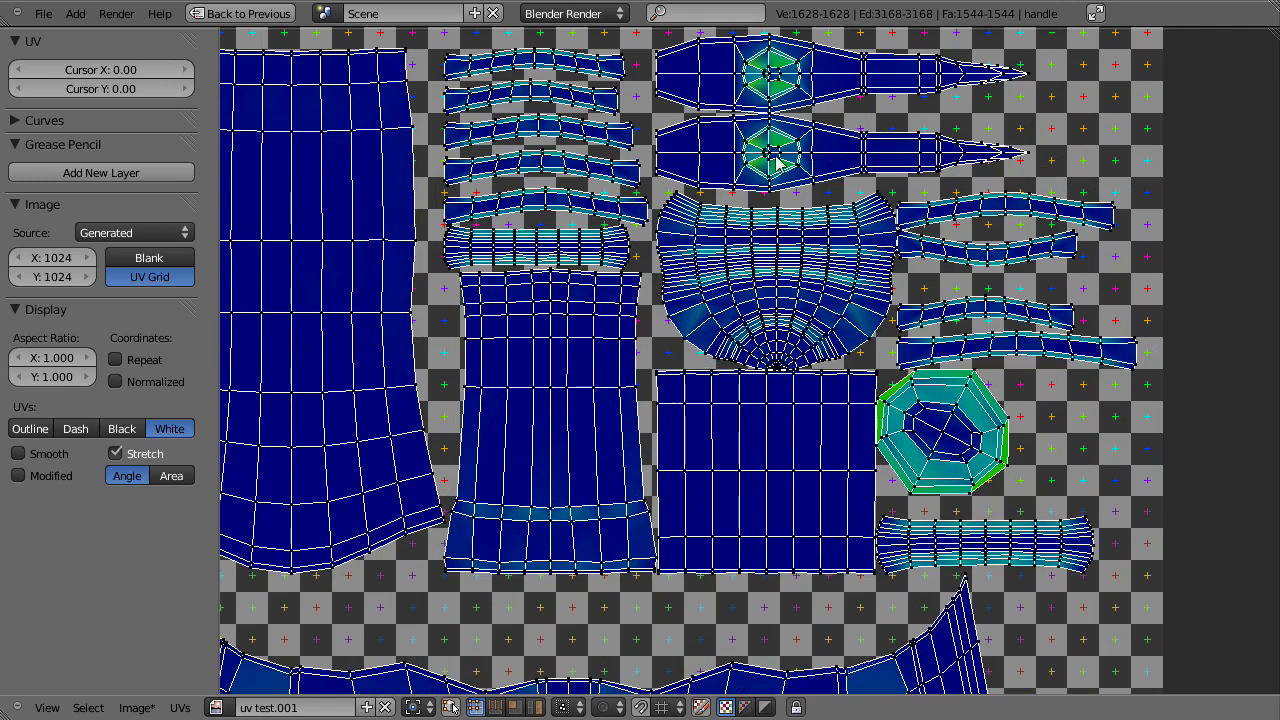
{"action": "scroll", "coordinate": [851, 180], "scroll_direction": "down", "scroll_amount": 2}
{"action": "middle_click_drag", "start_coordinate": [714, 518], "coordinate": [703, 316]}
{"action": "scroll", "coordinate": [703, 316], "scroll_direction": "up", "scroll_amount": 2}
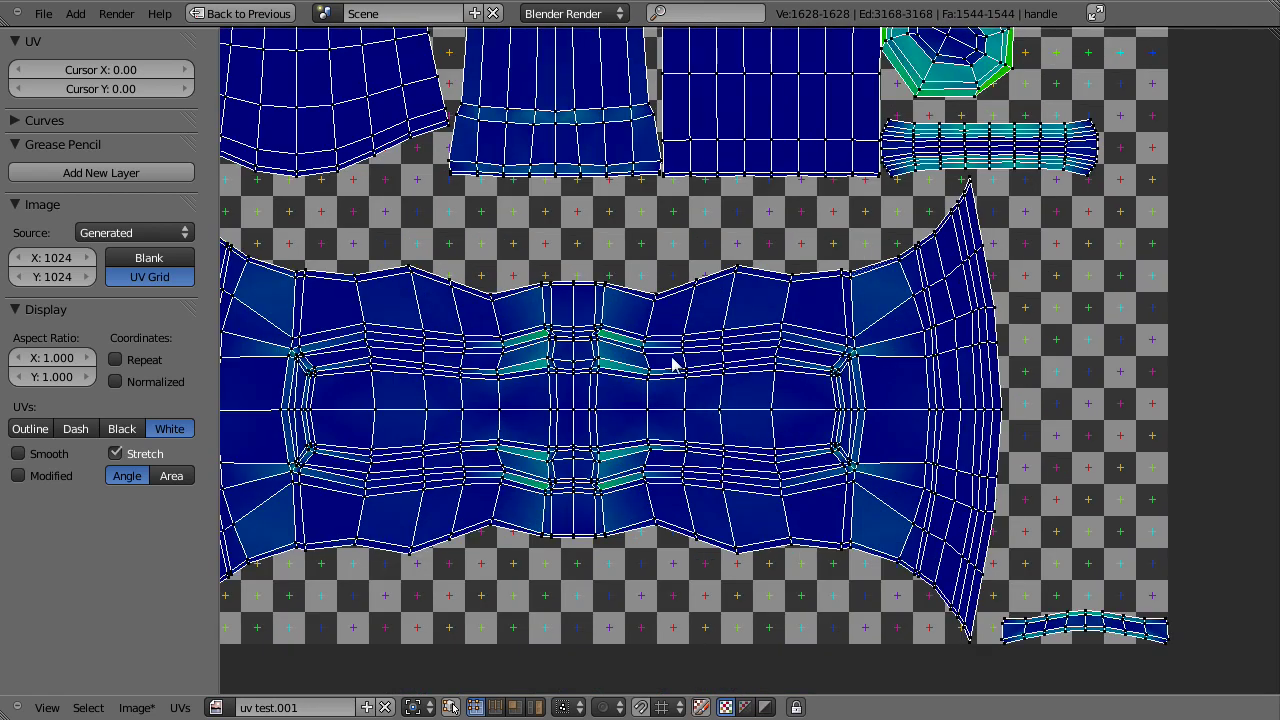
{"action": "middle_click_drag", "start_coordinate": [703, 271], "coordinate": [619, 457]}
{"action": "scroll", "coordinate": [729, 449], "scroll_direction": "up", "scroll_amount": 2}
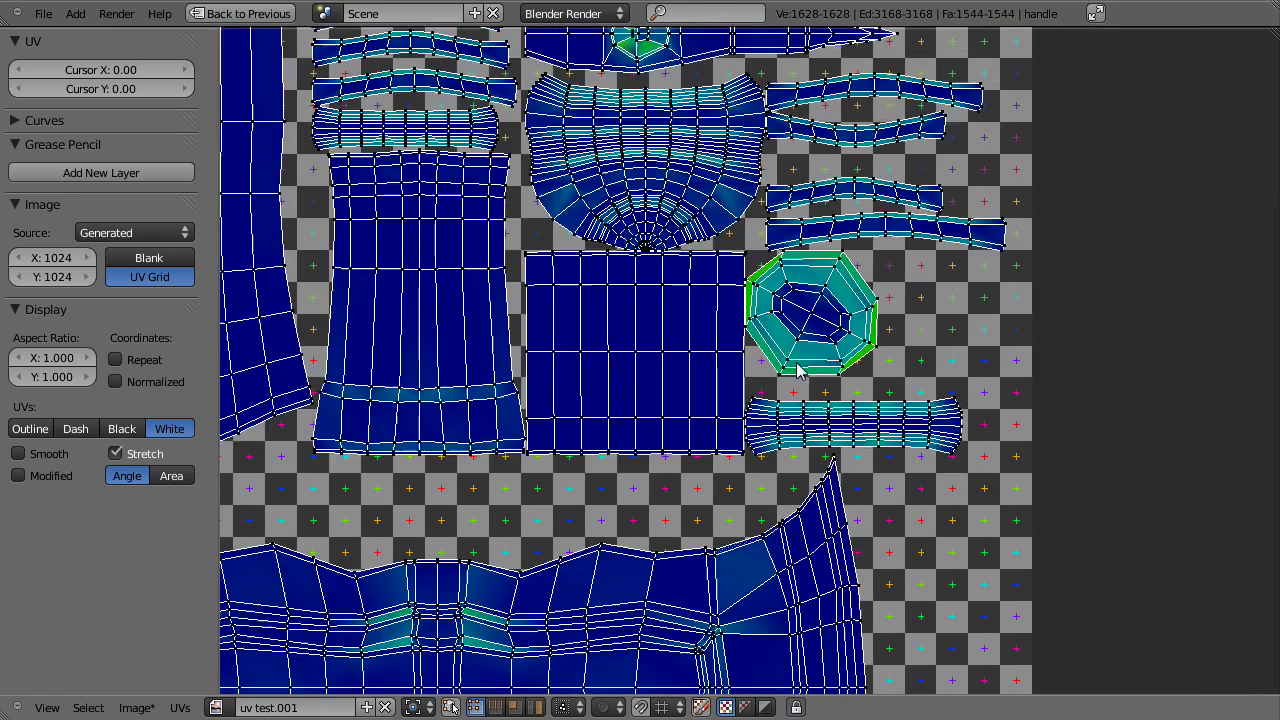
{"action": "scroll", "coordinate": [800, 330], "scroll_direction": "down", "scroll_amount": 4}
{"action": "middle_click_drag", "start_coordinate": [800, 330], "coordinate": [815, 500]}
{"action": "scroll", "coordinate": [697, 362], "scroll_direction": "up", "scroll_amount": 5}
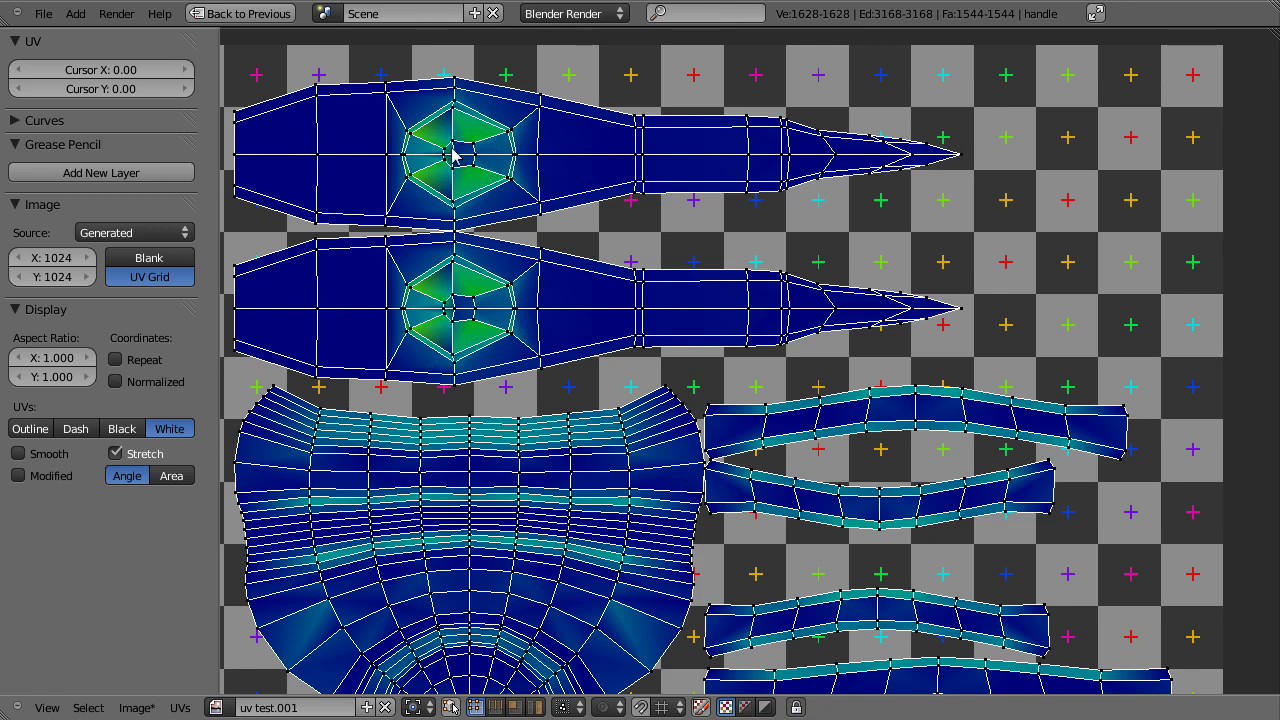
Step: Restore the split layout and show the axe head's upper opening in front wireframe view
{"action": "key", "text": "ctrl+Up"}
{"action": "scroll", "coordinate": [277, 505], "scroll_direction": "up", "scroll_amount": 8}
{"action": "key", "text": "KP_1"}
{"action": "scroll", "coordinate": [476, 469], "scroll_direction": "down", "scroll_amount": 5}
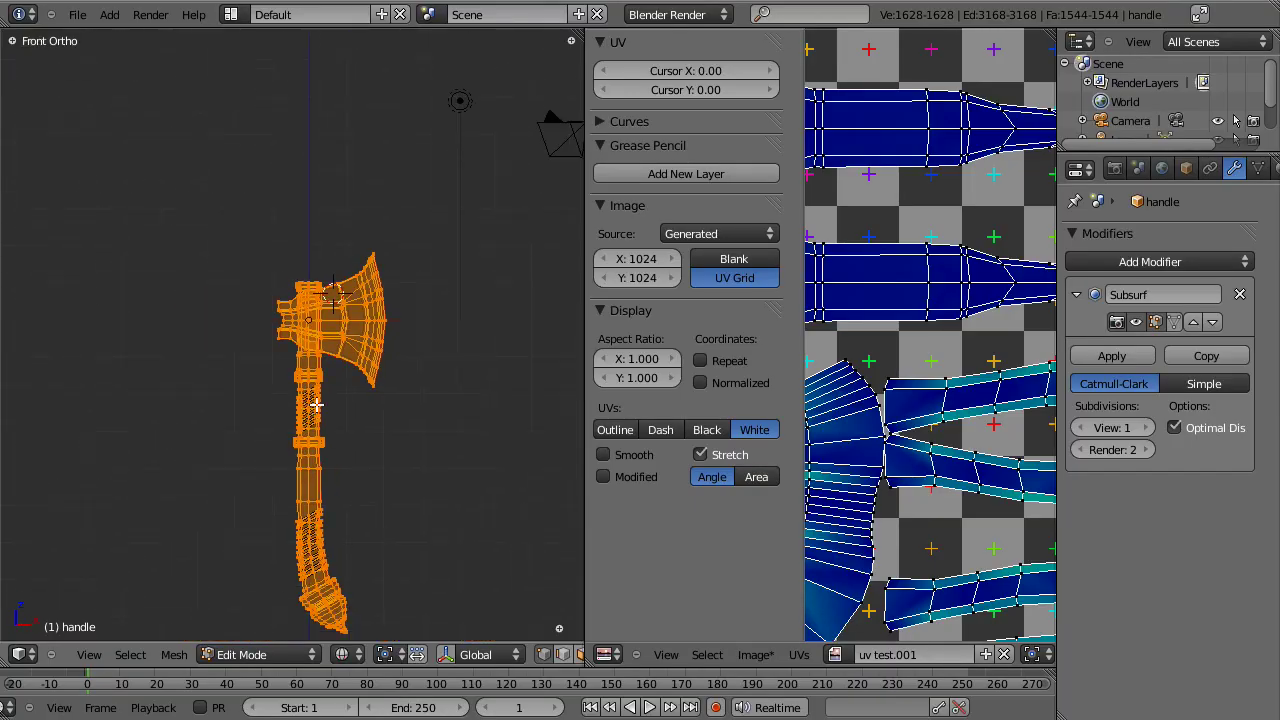
{"action": "scroll", "coordinate": [277, 389], "scroll_direction": "up", "scroll_amount": 10}
Step: Delete the hidden inner faces inside the axe head's upper and lower handle openings
{"action": "key", "text": "a"}
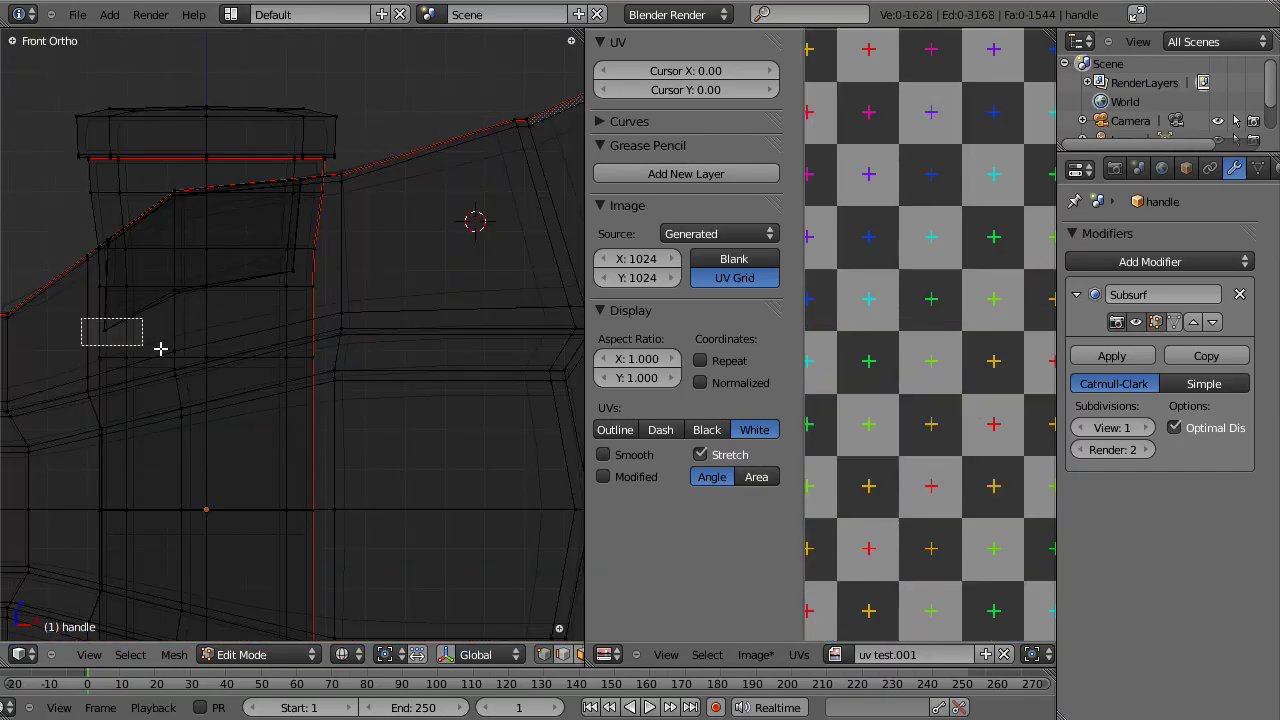
{"action": "key", "text": "b"}
{"action": "left_click_drag", "start_coordinate": [171, 277], "coordinate": [209, 309]}
{"action": "key", "text": "b"}
{"action": "left_click_drag", "start_coordinate": [272, 256], "coordinate": [320, 274]}
{"action": "scroll", "coordinate": [323, 280], "scroll_direction": "down", "scroll_amount": 3}
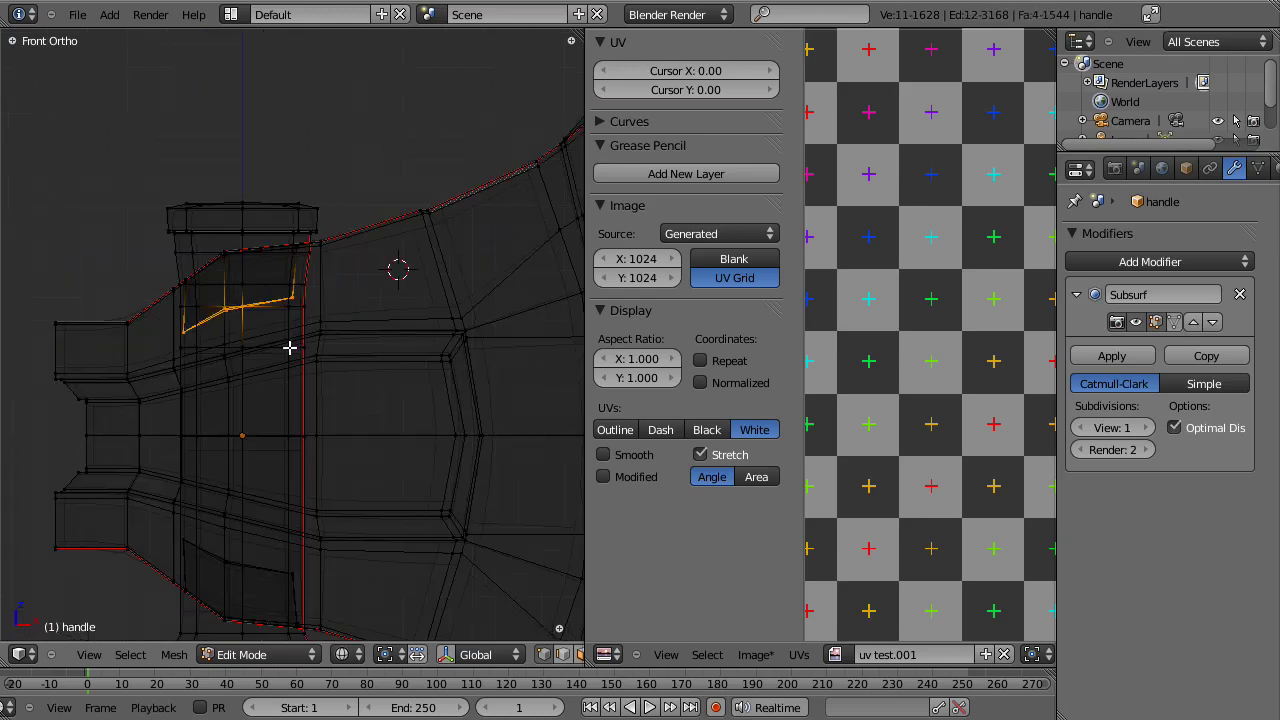
{"action": "scroll", "coordinate": [332, 300], "scroll_direction": "down", "scroll_amount": 4, "text": "shift"}
{"action": "scroll", "coordinate": [334, 314], "scroll_direction": "up", "scroll_amount": 2}
{"action": "key", "text": "b"}
{"action": "left_click_drag", "start_coordinate": [190, 440], "coordinate": [440, 552]}
{"action": "key", "text": "b"}
{"action": "scroll", "coordinate": [437, 277], "scroll_direction": "down", "scroll_amount": 3}
{"action": "middle_click_drag", "start_coordinate": [440, 552], "coordinate": [365, 403]}
{"action": "key", "text": "x"}
{"action": "key", "text": "Escape"}
Step: Return to solid shading, select the whole mesh and unwrap it again
{"action": "key", "text": "z"}
{"action": "key", "text": "a"}
{"action": "key", "text": "a"}
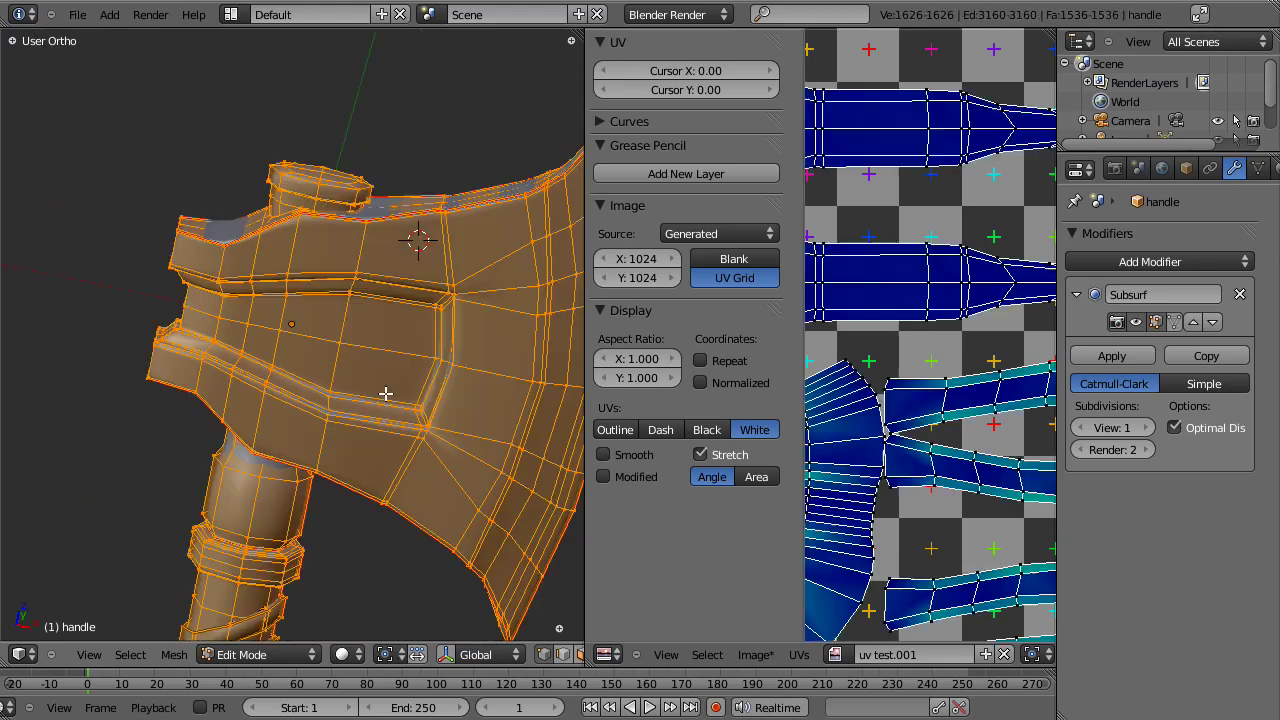
{"action": "key", "text": "u"}
{"action": "left_click", "coordinate": [386, 394]}
{"action": "scroll", "coordinate": [885, 322], "scroll_direction": "down", "scroll_amount": 5}
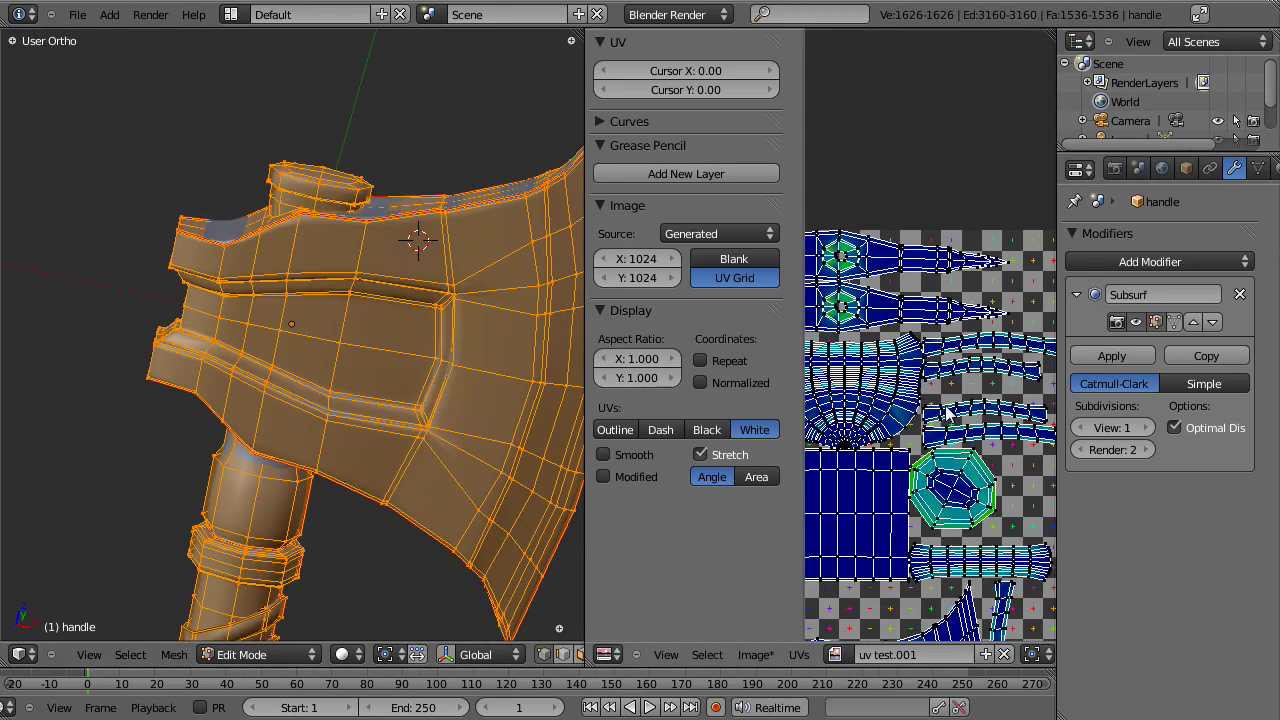
{"action": "scroll", "coordinate": [960, 370], "scroll_direction": "up", "scroll_amount": 2}
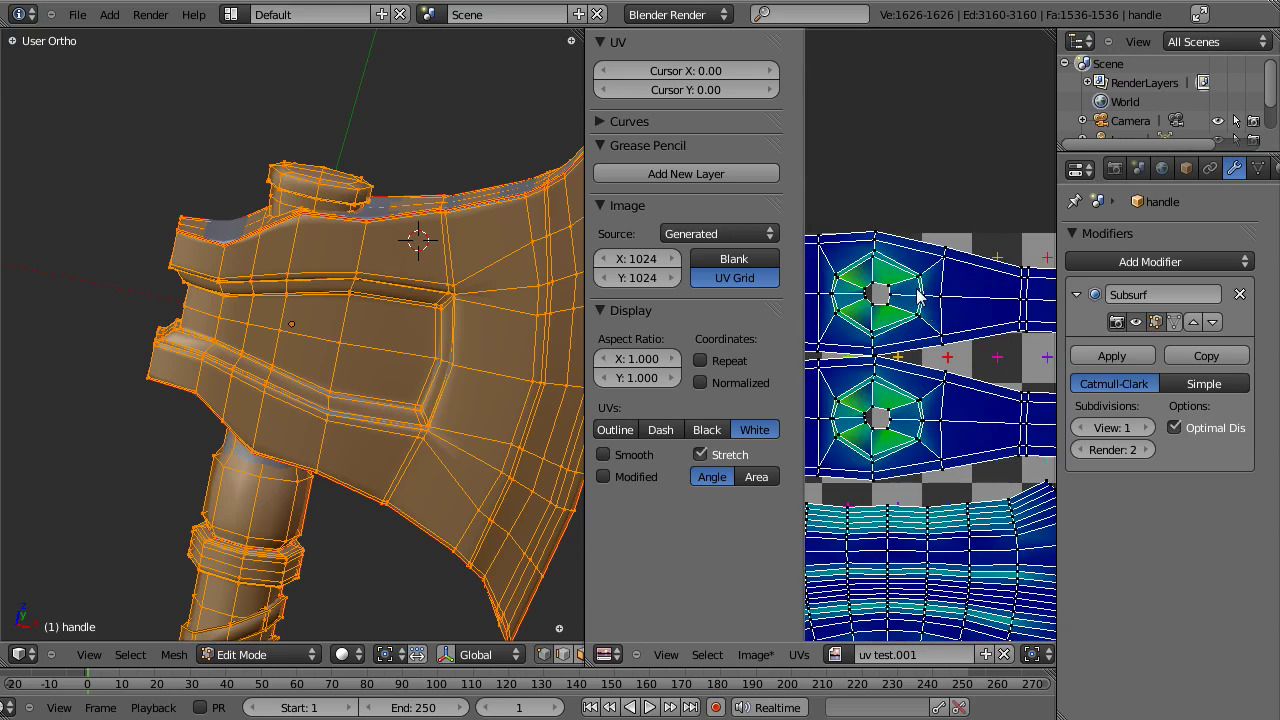
Step: Examine the stretch around the openings of the two tapered islands and compare it with the axe in wireframe
{"action": "scroll", "coordinate": [920, 289], "scroll_direction": "up", "scroll_amount": 2}
{"action": "key", "text": "z"}
{"action": "scroll", "coordinate": [391, 317], "scroll_direction": "up", "scroll_amount": 2}
{"action": "scroll", "coordinate": [337, 292], "scroll_direction": "up", "scroll_amount": 2}
{"action": "middle_click_drag", "start_coordinate": [338, 293], "coordinate": [311, 326]}
{"action": "scroll", "coordinate": [311, 326], "scroll_direction": "up", "scroll_amount": 3}
{"action": "scroll", "coordinate": [232, 303], "scroll_direction": "down", "scroll_amount": 4}
{"action": "scroll", "coordinate": [420, 347], "scroll_direction": "down", "scroll_amount": 4}
{"action": "middle_click_drag", "start_coordinate": [326, 394], "coordinate": [415, 395]}
{"action": "key", "text": "KP_1"}
{"action": "scroll", "coordinate": [440, 395], "scroll_direction": "down", "scroll_amount": 3}
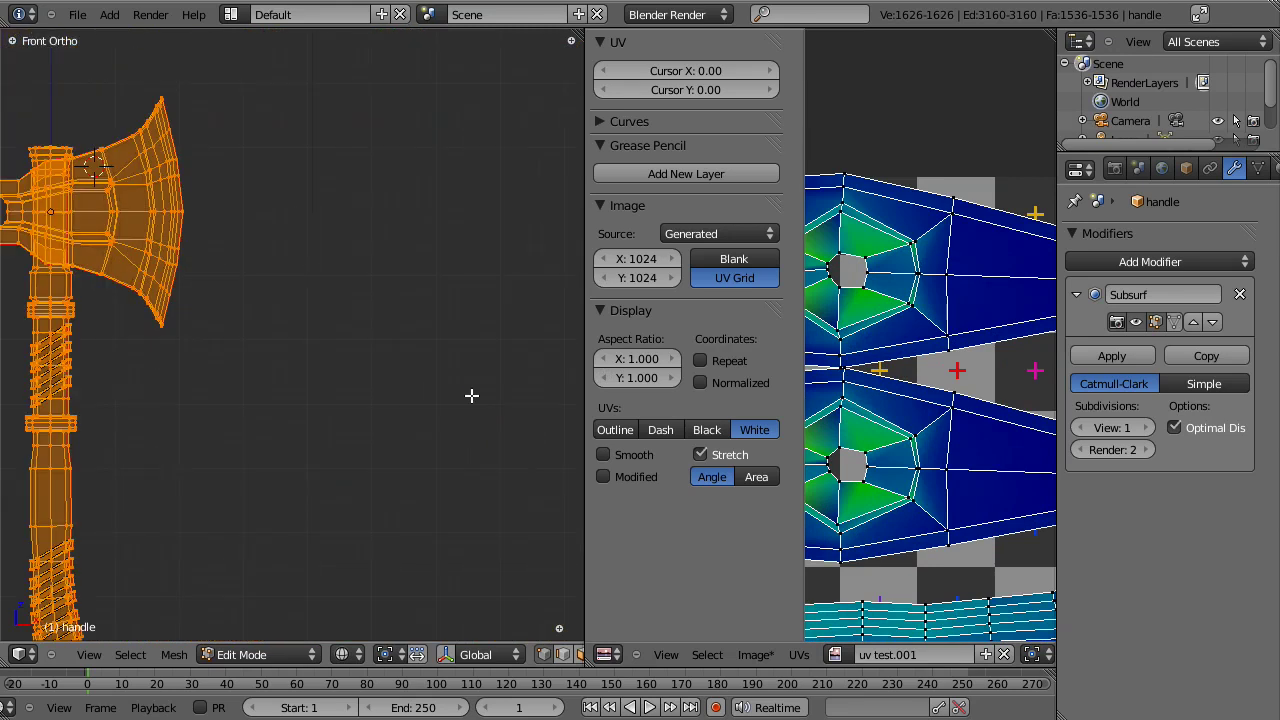
Step: Preview the smoothed axe head in Object Mode with solid shading and return to Edit Mode
{"action": "scroll", "coordinate": [114, 296], "scroll_direction": "up", "scroll_amount": 5}
{"action": "key", "text": "z"}
{"action": "mouse_move", "coordinate": [291, 343]}
{"action": "middle_mouse_down"}
{"action": "mouse_move", "coordinate": [220, 271]}
{"action": "mouse_move", "coordinate": [249, 353]}
{"action": "middle_mouse_up"}
{"action": "key", "text": "Tab"}
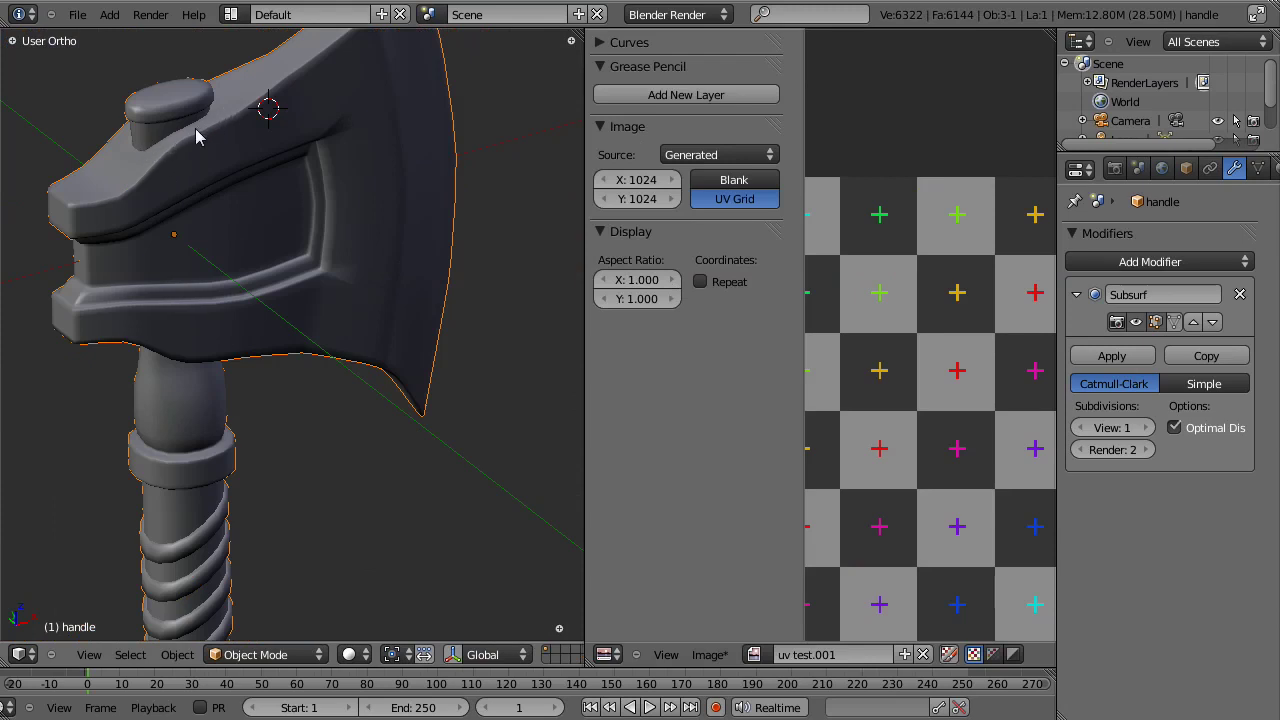
{"action": "key", "text": "Tab"}
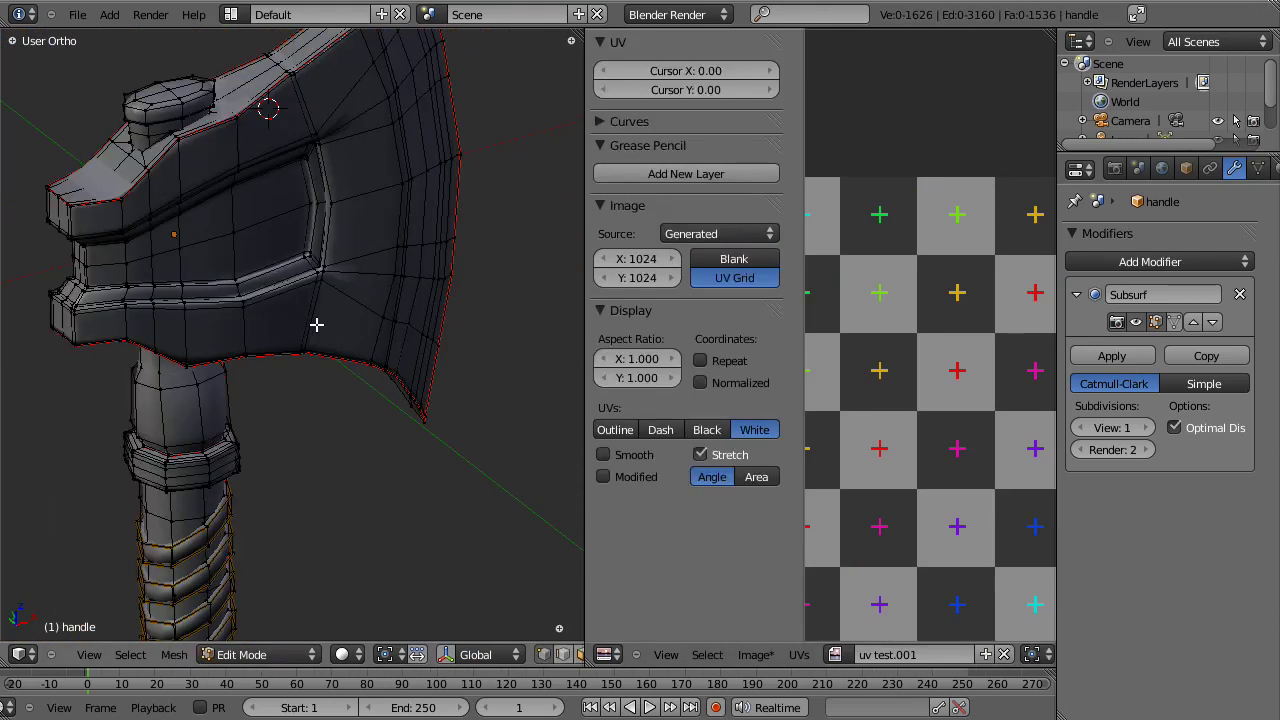
Step: Select the whole mesh and examine the angle stretch on the islands, especially the octagonal cap island
{"action": "scroll", "coordinate": [306, 331], "scroll_direction": "down", "scroll_amount": 5}
{"action": "scroll", "coordinate": [308, 346], "scroll_direction": "up", "scroll_amount": 7}
{"action": "scroll", "coordinate": [305, 347], "scroll_direction": "up", "scroll_amount": 3}
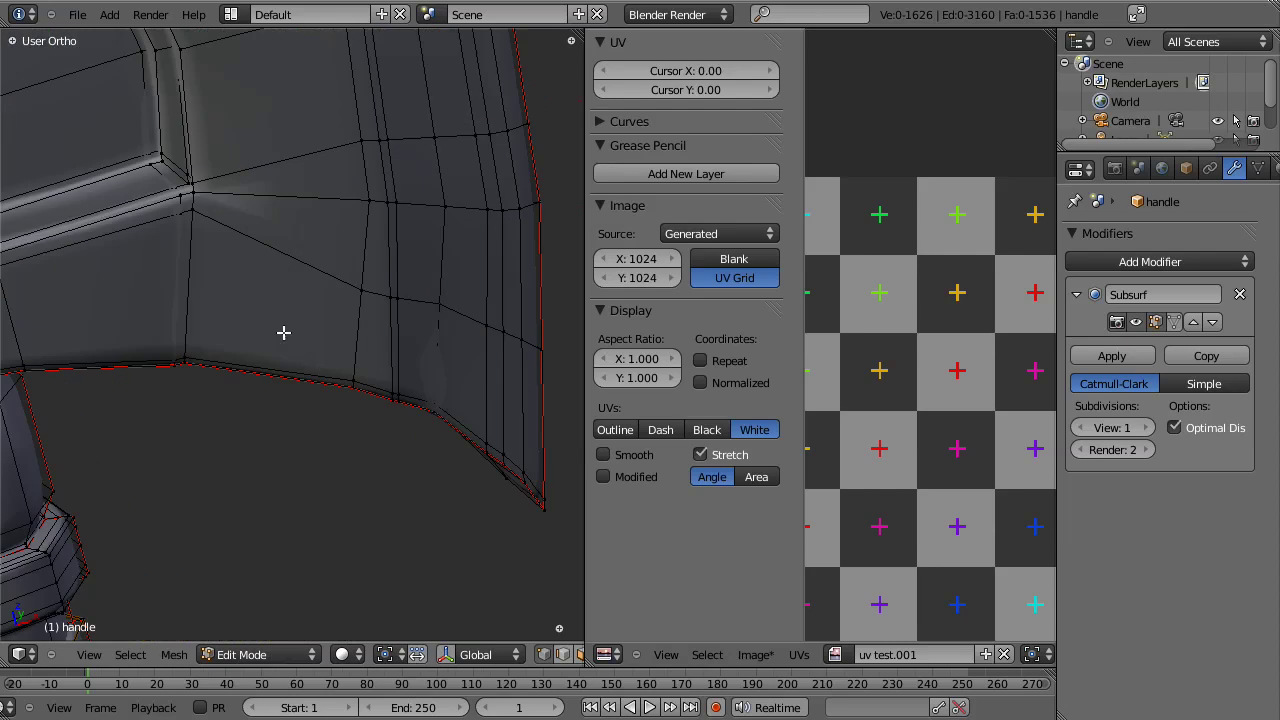
{"action": "key", "text": "a"}
{"action": "scroll", "coordinate": [1014, 506], "scroll_direction": "down", "scroll_amount": 2}
{"action": "scroll", "coordinate": [955, 537], "scroll_direction": "up", "scroll_amount": 3}
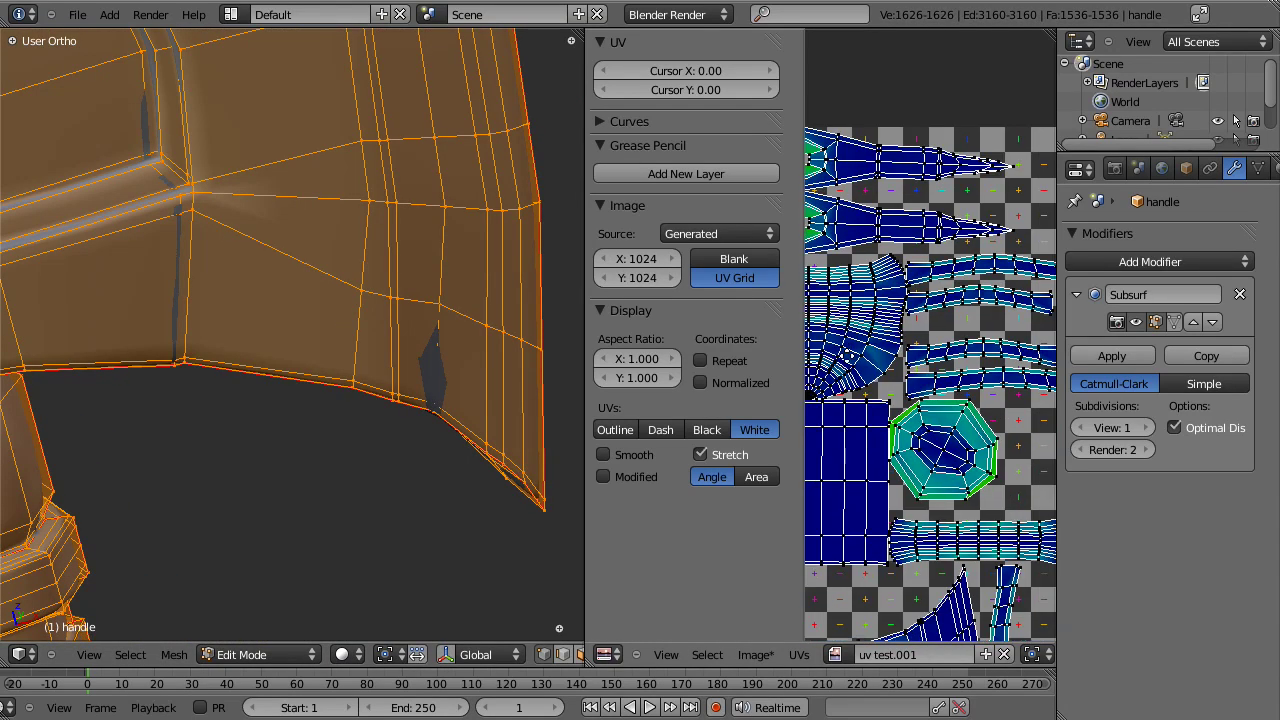
{"action": "scroll", "coordinate": [900, 460], "scroll_direction": "down", "scroll_amount": 3}
{"action": "scroll", "coordinate": [897, 455], "scroll_direction": "up", "scroll_amount": 3}
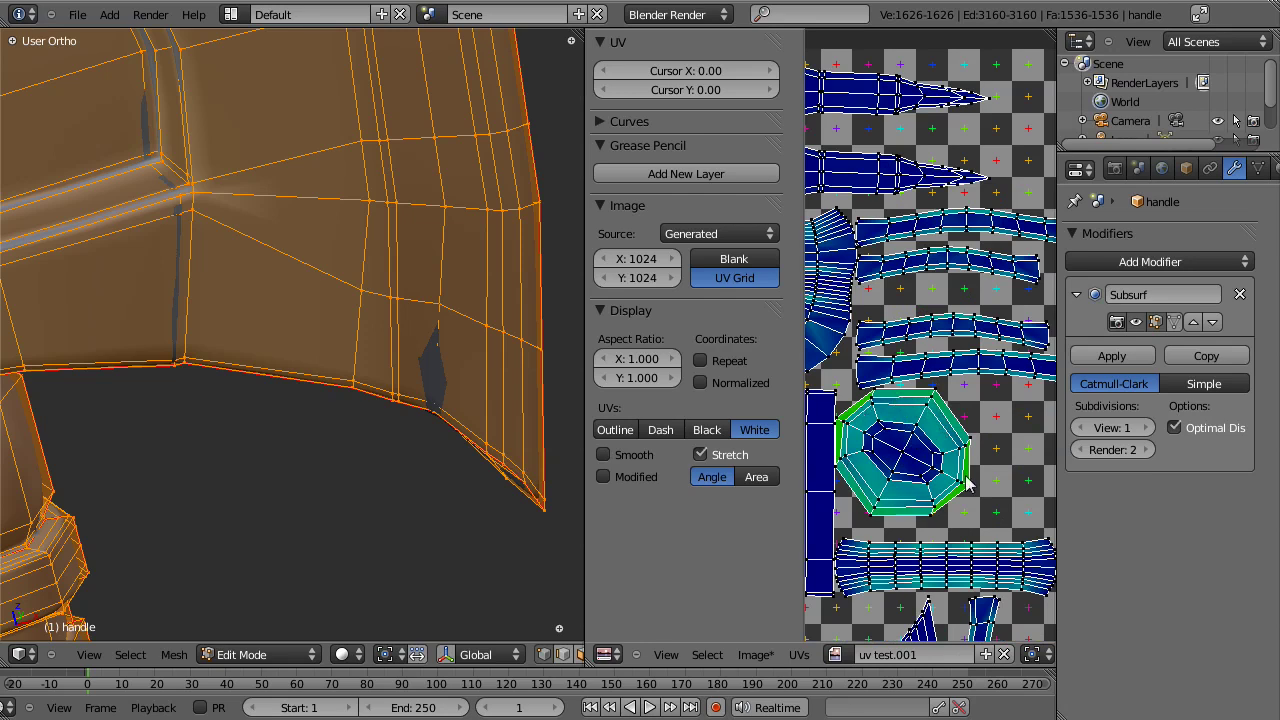
{"action": "scroll", "coordinate": [243, 280], "scroll_direction": "down", "scroll_amount": 3}
{"action": "middle_click_drag", "start_coordinate": [243, 280], "coordinate": [311, 489]}
{"action": "scroll", "coordinate": [311, 489], "scroll_direction": "up", "scroll_amount": 3}
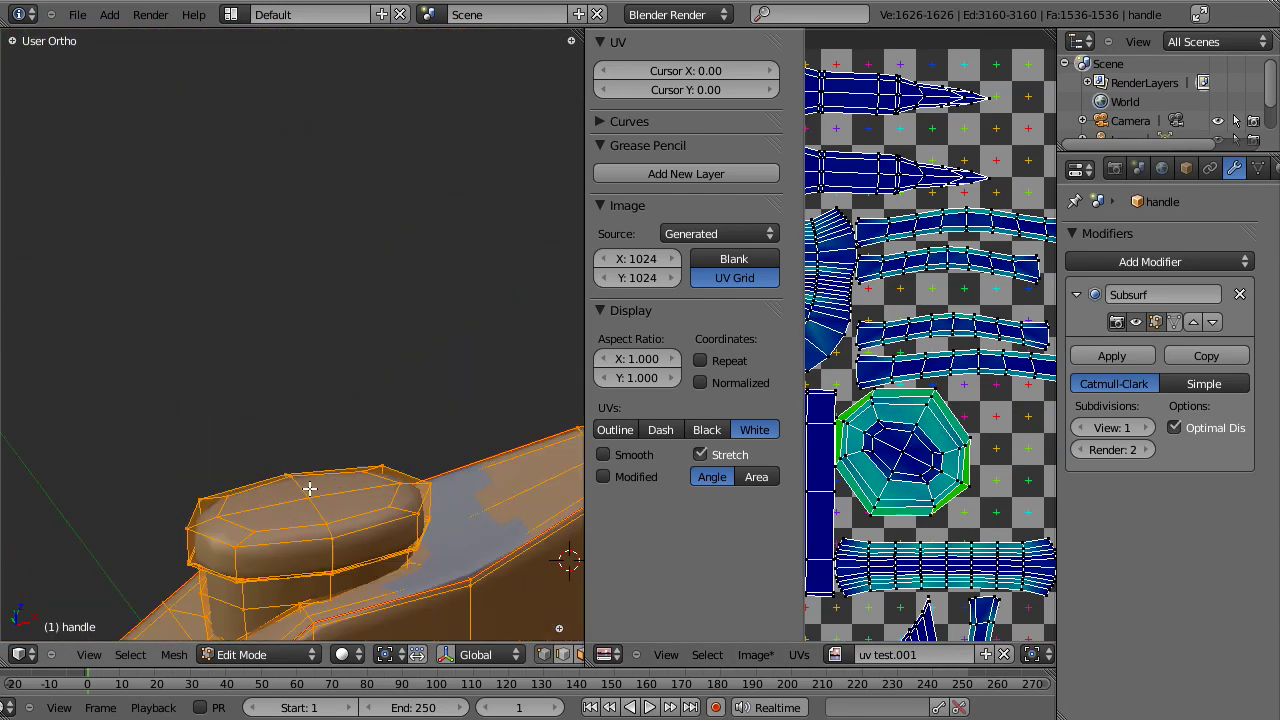
{"action": "scroll", "coordinate": [260, 540], "scroll_direction": "up", "scroll_amount": 3}
{"action": "key", "text": "a"}
{"action": "right_click", "coordinate": [228, 602], "text": "alt"}
{"action": "middle_click_drag", "start_coordinate": [228, 602], "coordinate": [463, 318]}
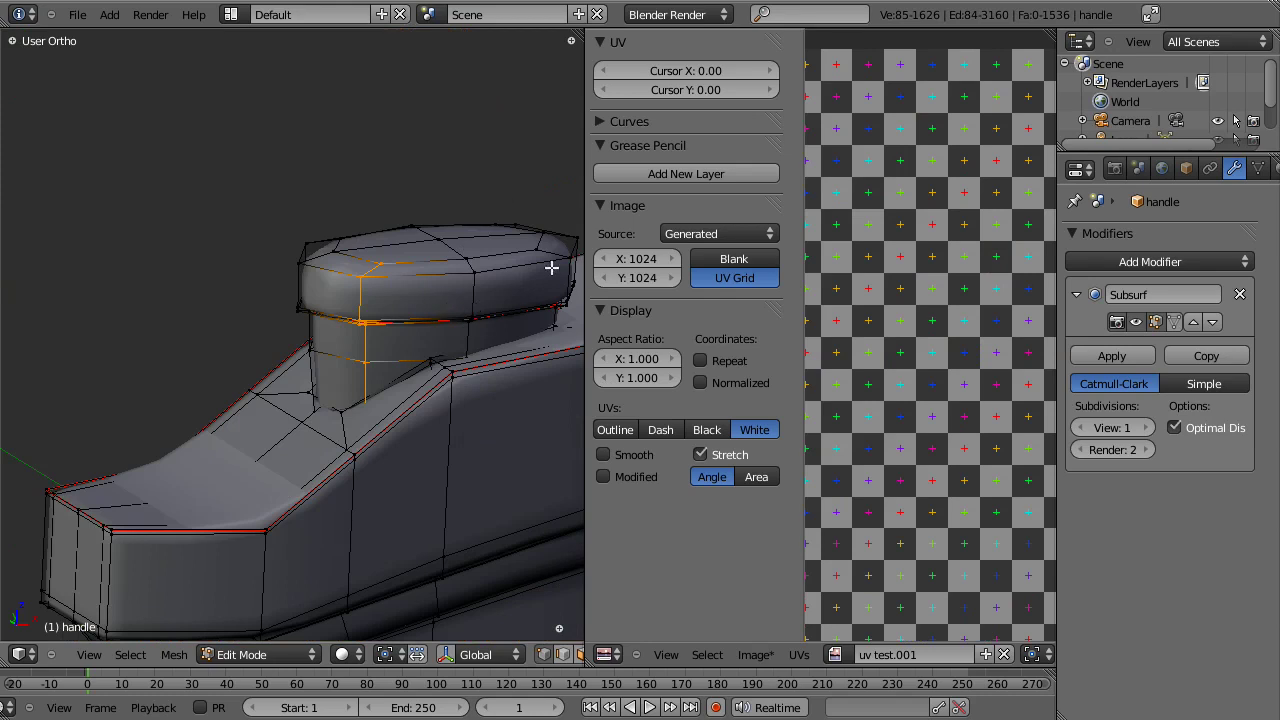
{"action": "middle_click_drag", "start_coordinate": [531, 289], "coordinate": [473, 340]}
{"action": "key", "text": "z"}
{"action": "key", "text": "z"}
{"action": "scroll", "coordinate": [486, 334], "scroll_direction": "up", "scroll_amount": 4}
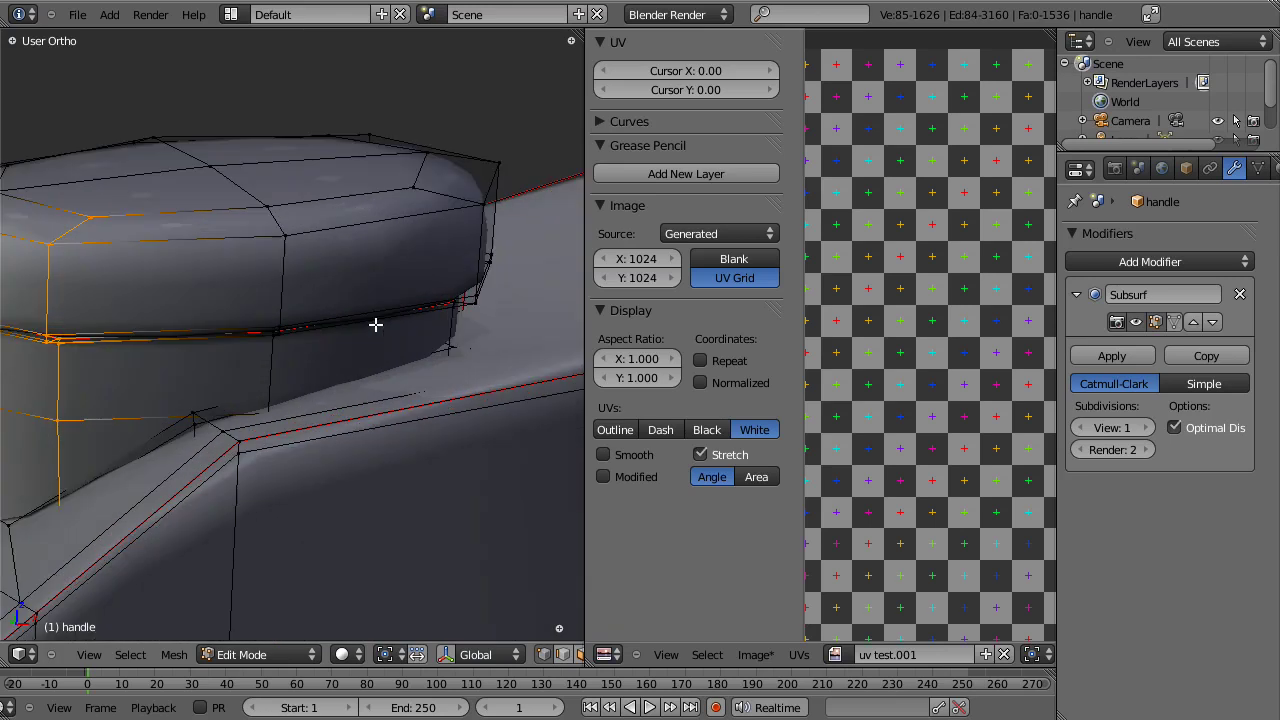
{"action": "key", "text": "z"}
{"action": "key", "text": "z"}
{"action": "scroll", "coordinate": [488, 230], "scroll_direction": "down", "scroll_amount": 4}
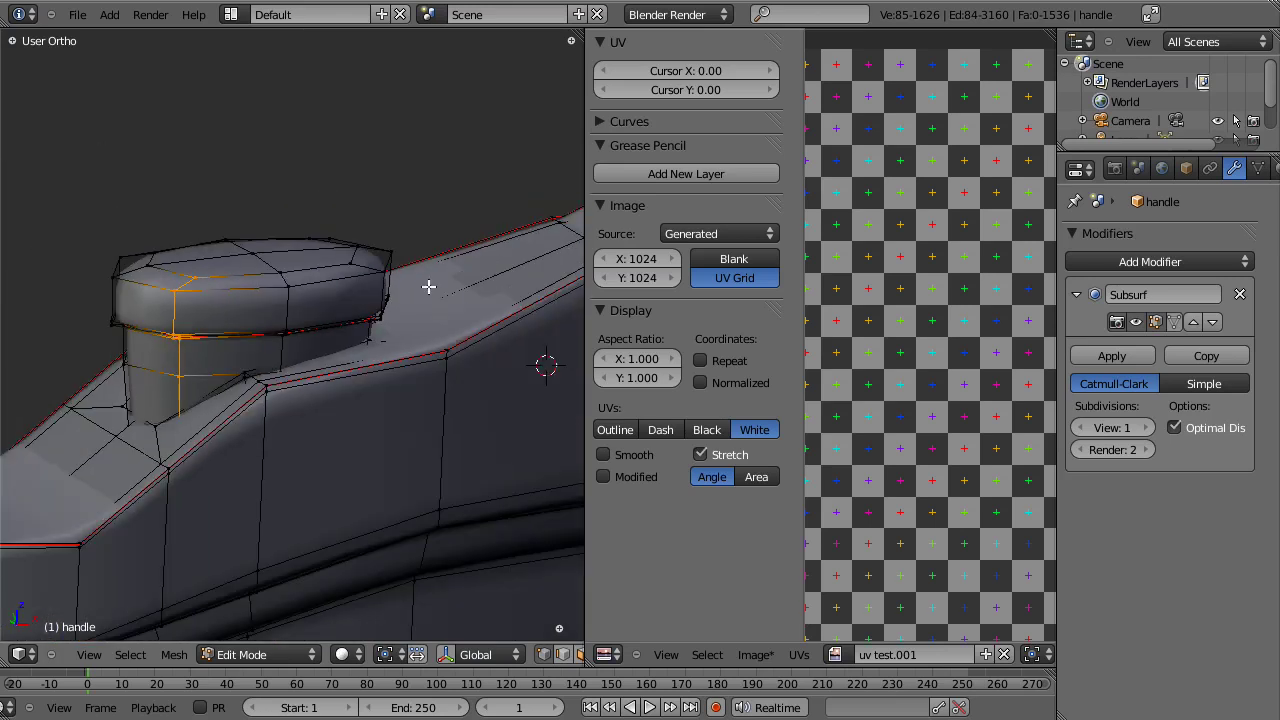
{"action": "scroll", "coordinate": [428, 286], "scroll_direction": "up", "scroll_amount": 4}
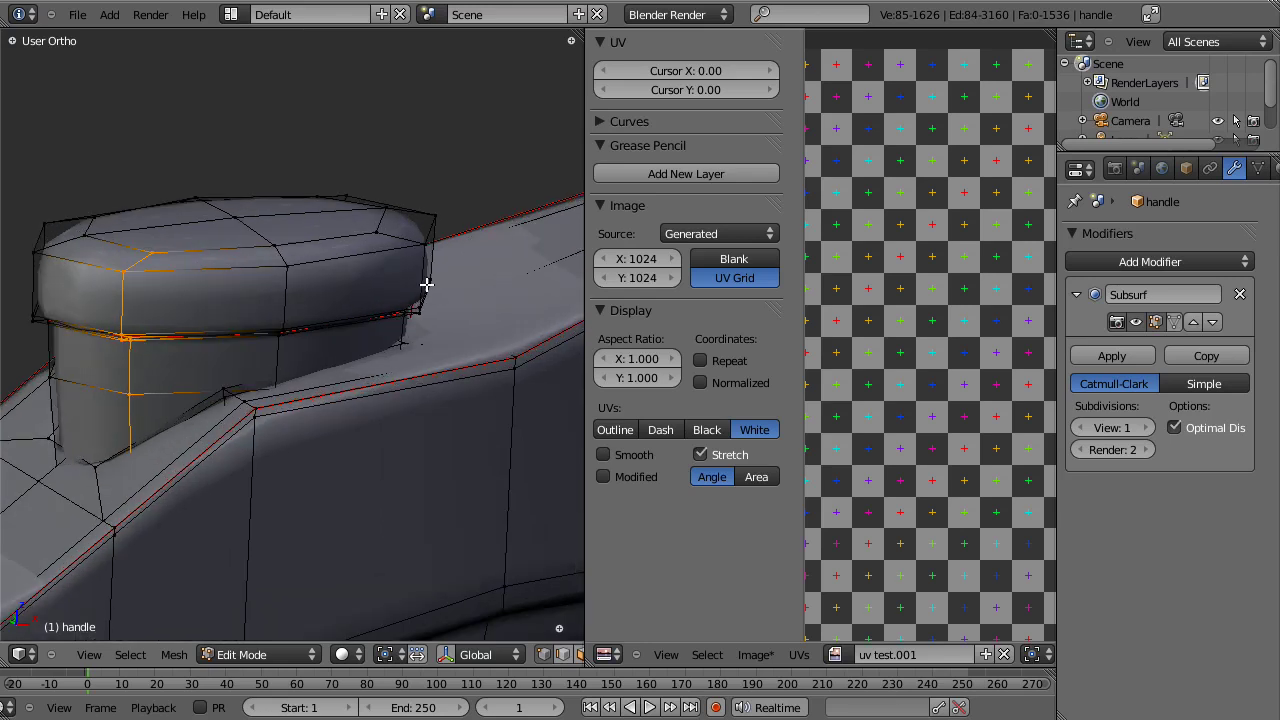
Step: Select the chain of vertices running down the first corner of the handle's top cap
{"action": "key", "text": "z"}
{"action": "right_click", "coordinate": [451, 227]}
{"action": "middle_click_drag", "start_coordinate": [451, 283], "coordinate": [395, 257]}
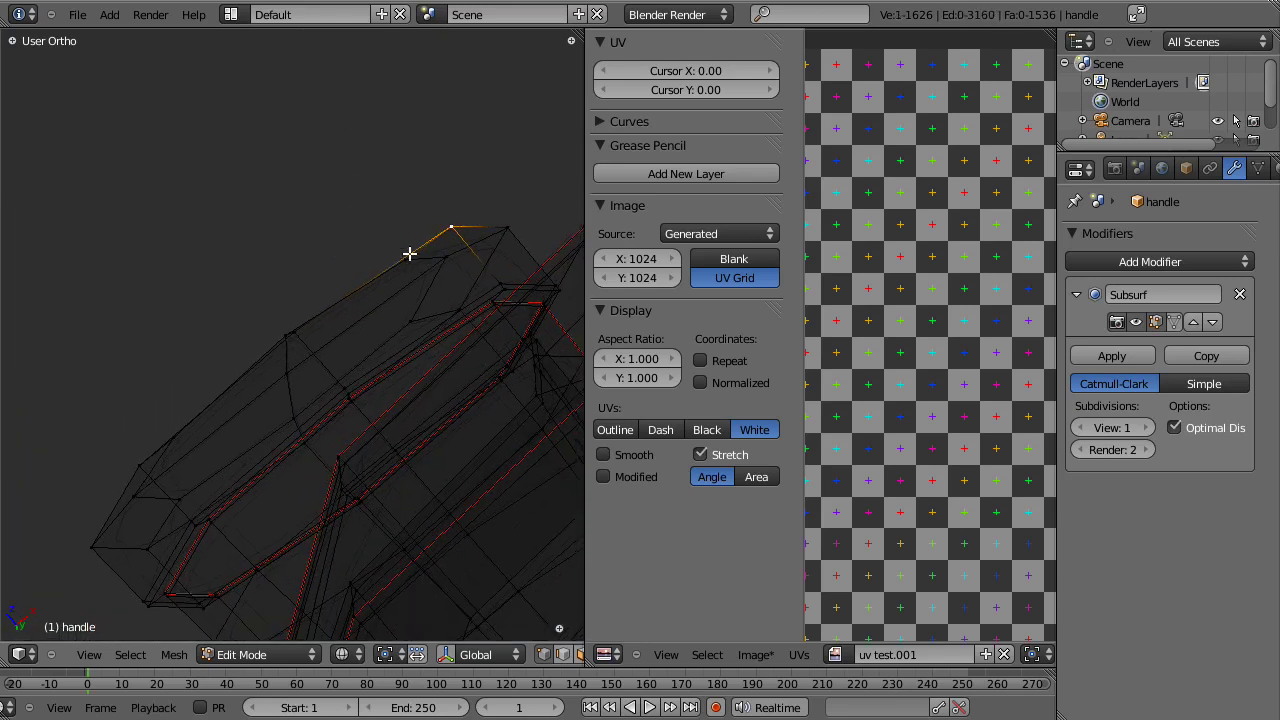
{"action": "key", "text": "z"}
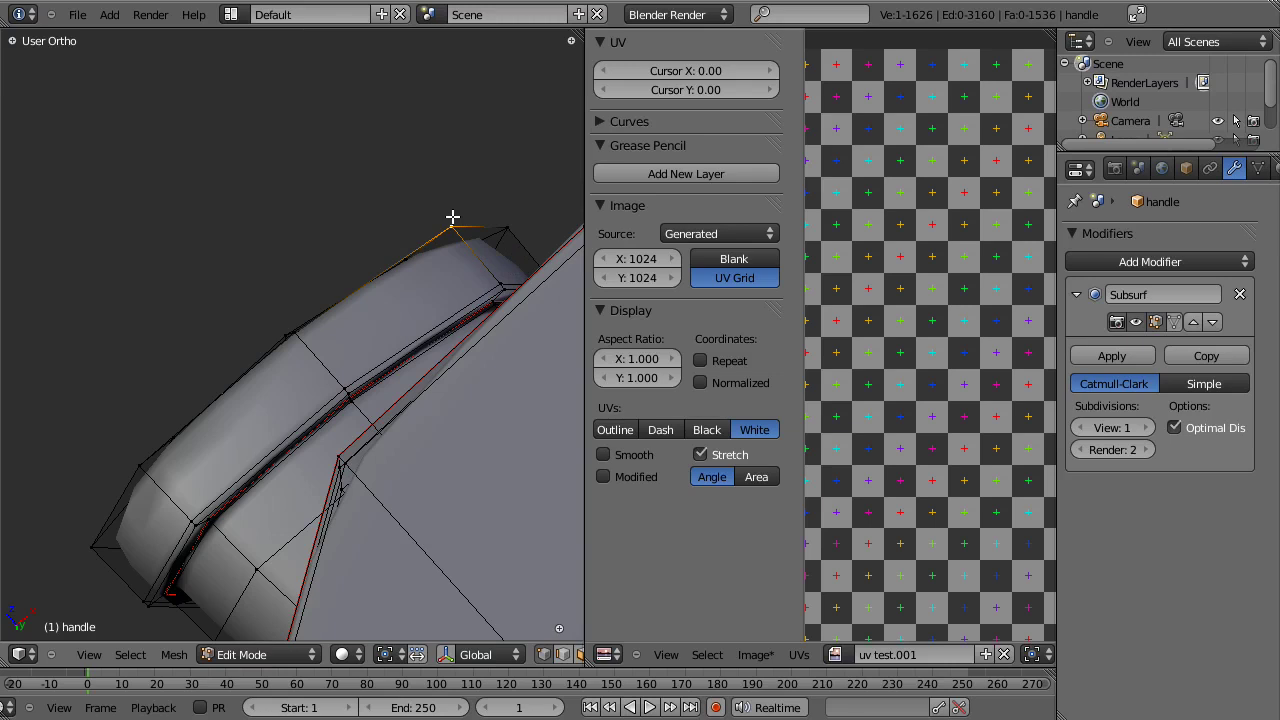
{"action": "key", "text": "z"}
{"action": "right_click", "coordinate": [494, 281], "text": "shift"}
{"action": "right_click", "coordinate": [503, 291], "text": "shift"}
{"action": "right_click", "coordinate": [492, 297], "text": "shift"}
{"action": "scroll", "coordinate": [430, 315], "scroll_direction": "down", "scroll_amount": 2}
{"action": "mouse_move", "coordinate": [258, 352]}
{"action": "middle_mouse_down"}
{"action": "mouse_move", "coordinate": [414, 177]}
{"action": "mouse_move", "coordinate": [263, 360]}
{"action": "mouse_move", "coordinate": [354, 403]}
{"action": "mouse_move", "coordinate": [370, 396]}
{"action": "middle_mouse_up"}
{"action": "key", "text": "z"}
{"action": "middle_click_drag", "start_coordinate": [370, 396], "coordinate": [248, 374], "text": "shift"}
{"action": "scroll", "coordinate": [248, 374], "scroll_direction": "up", "scroll_amount": 4}
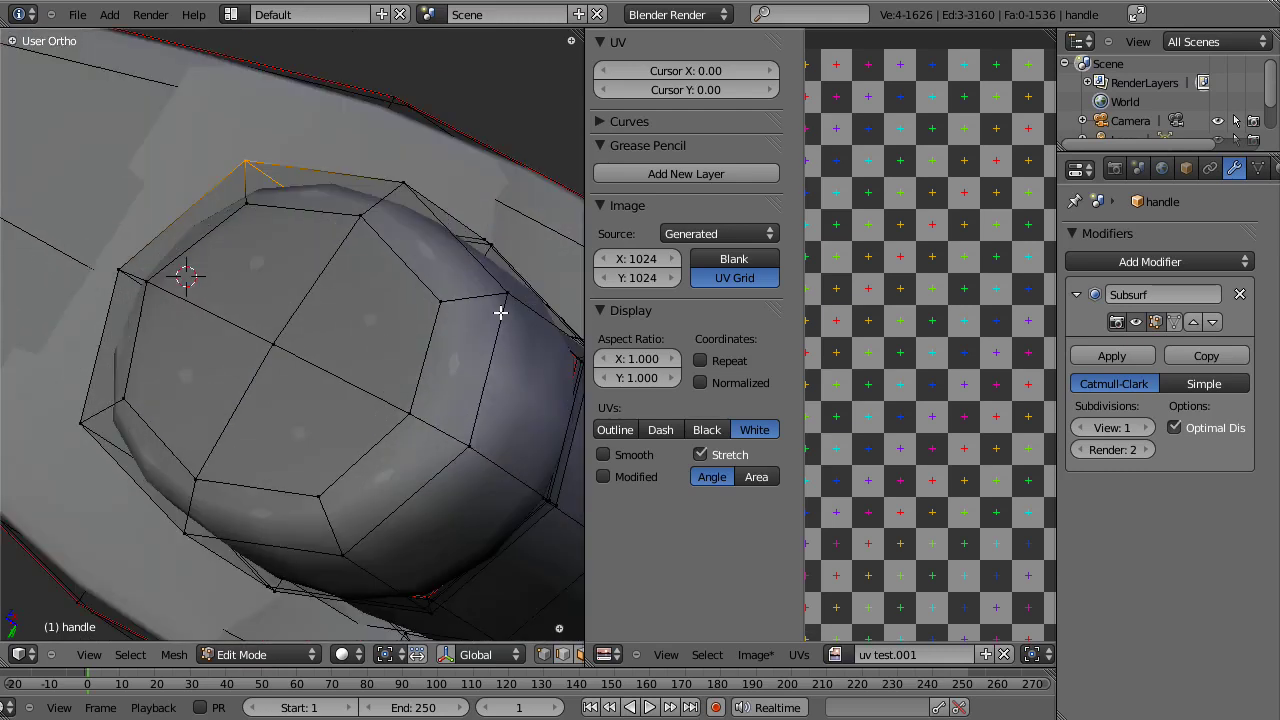
Step: Add the vertices running down the top cap's second corner to the selection
{"action": "key", "text": "z"}
{"action": "right_click", "coordinate": [508, 295], "text": "shift"}
{"action": "middle_click_drag", "start_coordinate": [479, 420], "coordinate": [374, 397]}
{"action": "key", "text": "z"}
{"action": "key", "text": "z"}
{"action": "right_click", "coordinate": [95, 260], "text": "shift"}
{"action": "right_click", "coordinate": [94, 271], "text": "shift"}
{"action": "right_click", "coordinate": [109, 286], "text": "shift"}
{"action": "right_click", "coordinate": [109, 286], "text": "shift"}
{"action": "right_click", "coordinate": [115, 291], "text": "shift"}
{"action": "key", "text": "b"}
{"action": "mouse_move", "coordinate": [104, 281]}
{"action": "middle_mouse_down"}
{"action": "mouse_move", "coordinate": [186, 371]}
{"action": "mouse_move", "coordinate": [297, 343]}
{"action": "middle_mouse_up"}
{"action": "right_click", "coordinate": [114, 317], "text": "shift"}
{"action": "key", "text": "z"}
Step: Extend the selection with the vertices running down the top cap's third corner
{"action": "right_click", "coordinate": [318, 311], "text": "shift"}
{"action": "right_click", "coordinate": [318, 311], "text": "shift"}
{"action": "right_click", "coordinate": [334, 360], "text": "shift"}
{"action": "middle_click_drag", "start_coordinate": [359, 420], "coordinate": [210, 170]}
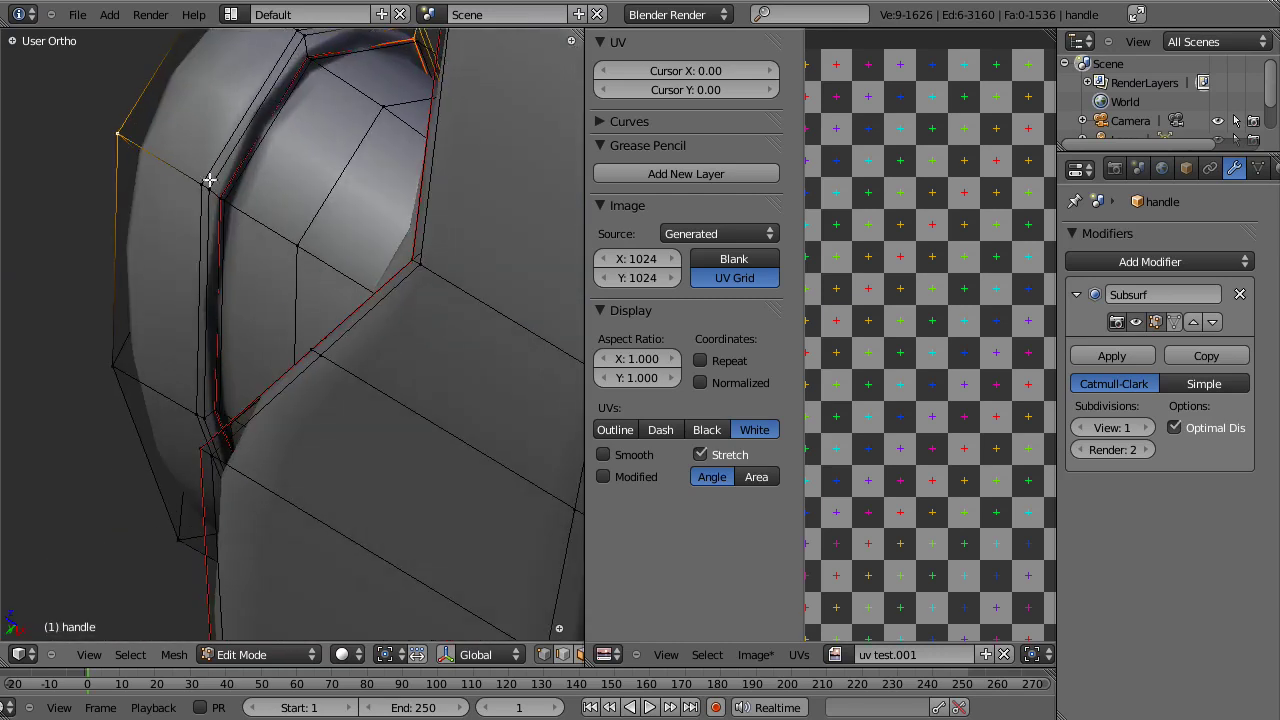
{"action": "right_click", "coordinate": [218, 193], "text": "shift"}
{"action": "right_click", "coordinate": [209, 187], "text": "shift"}
{"action": "right_click", "coordinate": [203, 185], "text": "shift"}
{"action": "middle_click_drag", "start_coordinate": [182, 214], "coordinate": [342, 219]}
Step: Add the fourth corner's vertices to the selection and mark the top cap's four corner edge chains as seams
{"action": "right_click", "coordinate": [138, 244], "text": "shift"}
{"action": "key", "text": "z"}
{"action": "right_click", "coordinate": [183, 358], "text": "shift"}
{"action": "right_click", "coordinate": [196, 332], "text": "shift"}
{"action": "middle_click_drag", "start_coordinate": [269, 368], "coordinate": [233, 241]}
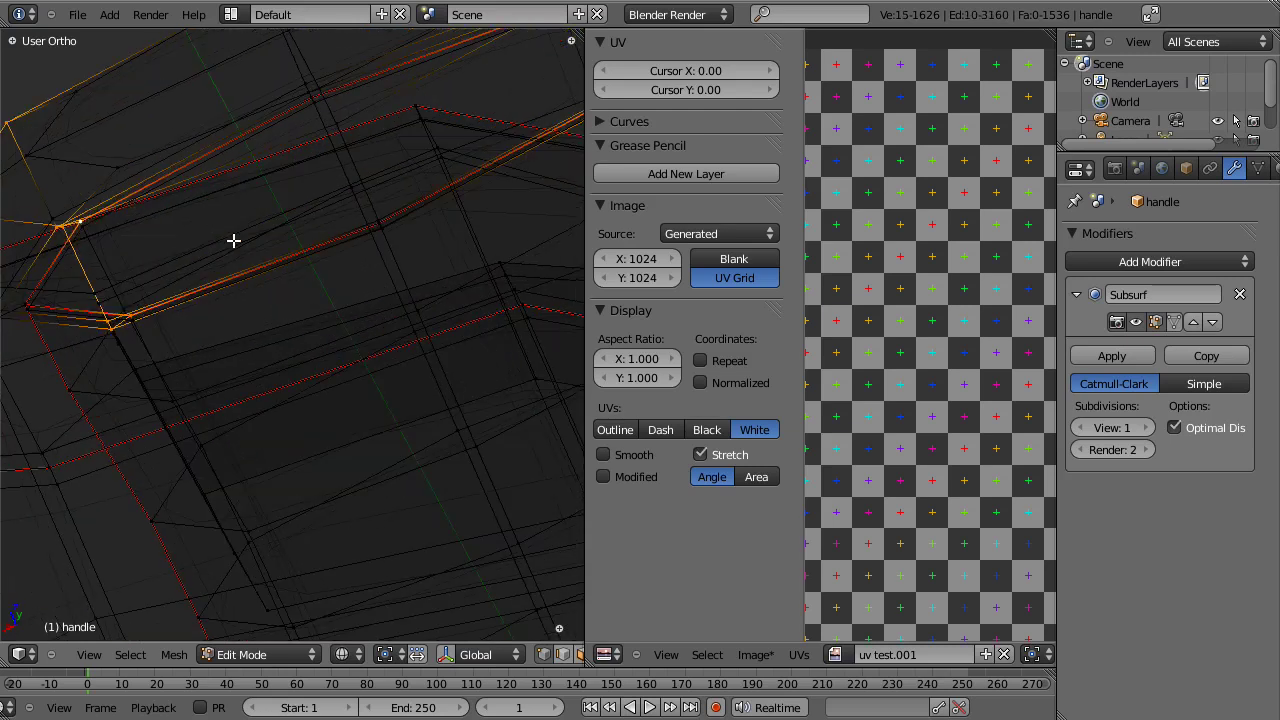
{"action": "right_click", "coordinate": [60, 206], "text": "shift"}
{"action": "key", "text": "z"}
{"action": "key", "text": "ctrl+e"}
{"action": "left_click", "coordinate": [57, 201]}
Step: Unwrap the whole mesh with the new corner seams and check the top cap's island in the UV editor
{"action": "scroll", "coordinate": [465, 309], "scroll_direction": "down", "scroll_amount": 6}
{"action": "middle_click_drag", "start_coordinate": [427, 351], "coordinate": [478, 453]}
{"action": "key", "text": "a"}
{"action": "key", "text": "a"}
{"action": "key", "text": "u"}
{"action": "left_click", "coordinate": [427, 354]}
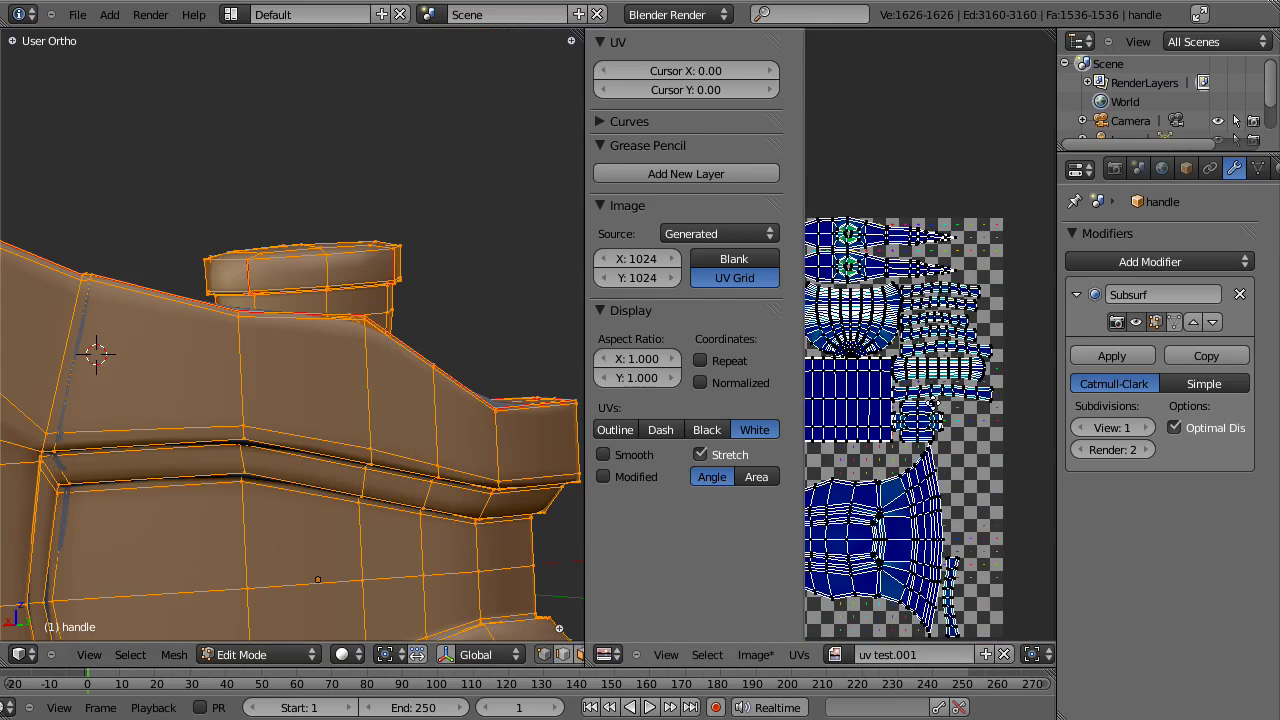
{"action": "scroll", "coordinate": [935, 410], "scroll_direction": "up", "scroll_amount": 6}
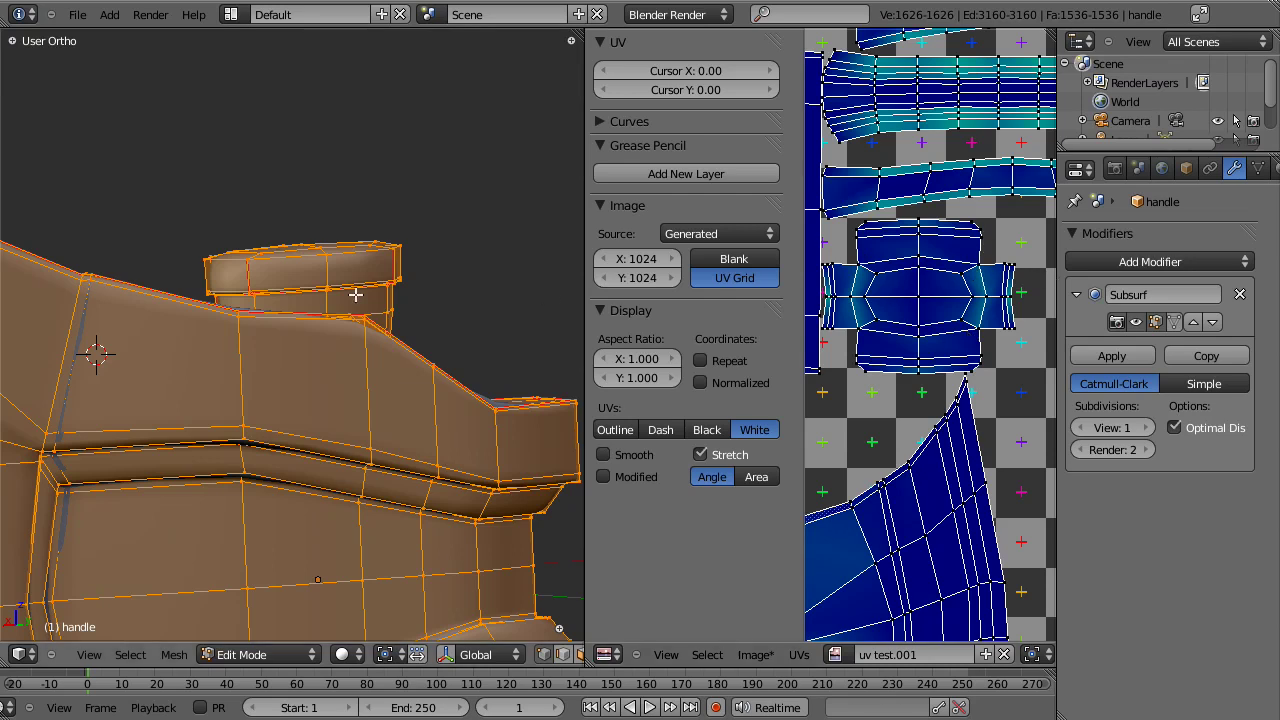
{"action": "scroll", "coordinate": [234, 306], "scroll_direction": "down", "scroll_amount": 3}
Step: Return to Object Mode in front view, reselect the axe and save the file over the existing one
{"action": "key", "text": "Tab"}
{"action": "middle_click_drag", "start_coordinate": [234, 306], "coordinate": [328, 302]}
{"action": "key", "text": "KP_1"}
{"action": "scroll", "coordinate": [110, 343], "scroll_direction": "down", "scroll_amount": 3}
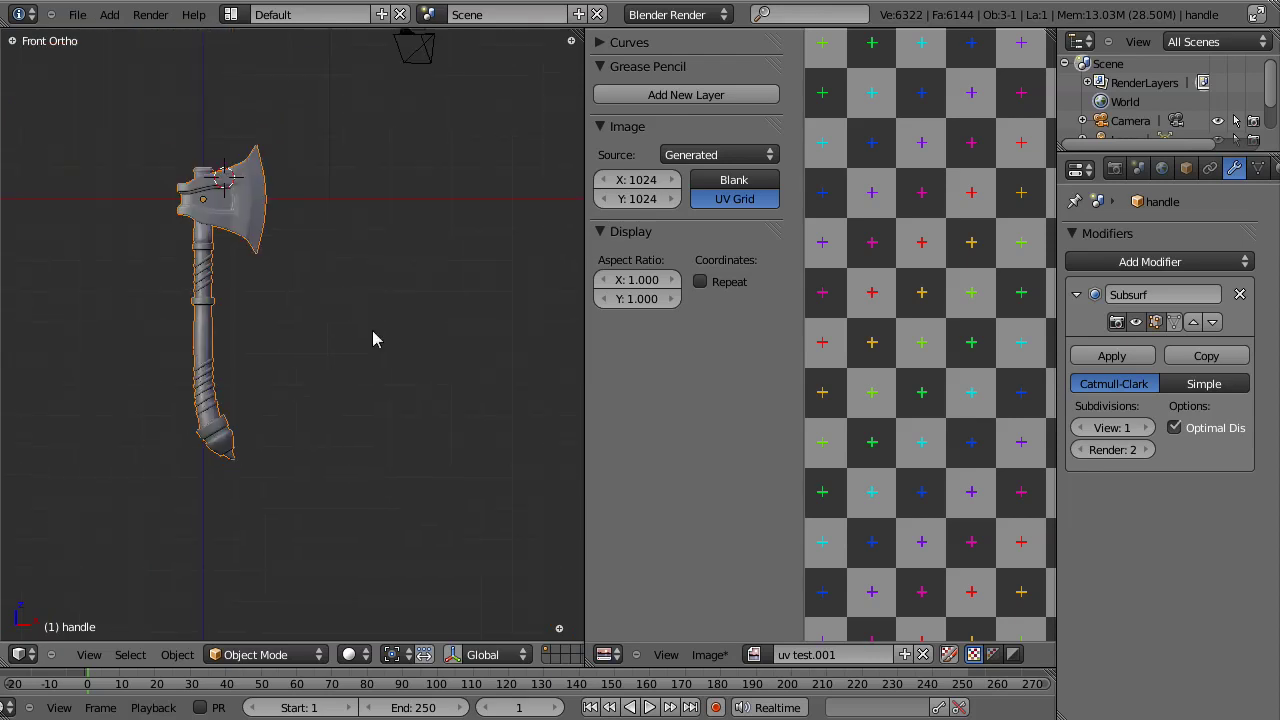
{"action": "middle_click_drag", "start_coordinate": [370, 236], "coordinate": [370, 344], "text": "shift"}
{"action": "key", "text": "a"}
{"action": "key", "text": "a"}
{"action": "right_click", "coordinate": [223, 257]}
{"action": "scroll", "coordinate": [294, 391], "scroll_direction": "up", "scroll_amount": 2}
{"action": "key", "text": "ctrl+s"}
{"action": "left_click", "coordinate": [294, 391]}
Step: Enter Edit Mode, maximize the UV editor, hide its properties and frame the whole layout
{"action": "key", "text": "Tab"}
{"action": "key", "text": "Tab"}
{"action": "key", "text": "Tab"}
{"action": "key", "text": "ctrl+Up"}
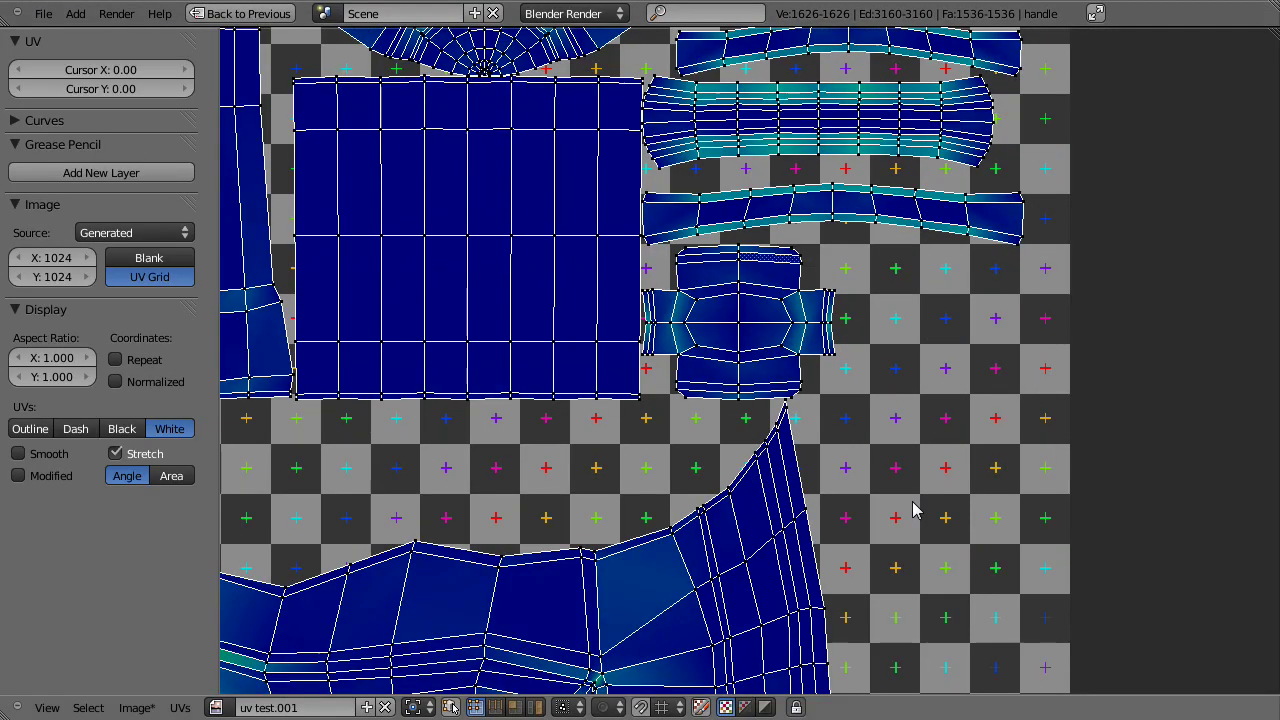
{"action": "key", "text": "n"}
{"action": "scroll", "coordinate": [634, 480], "scroll_direction": "down", "scroll_amount": 4}
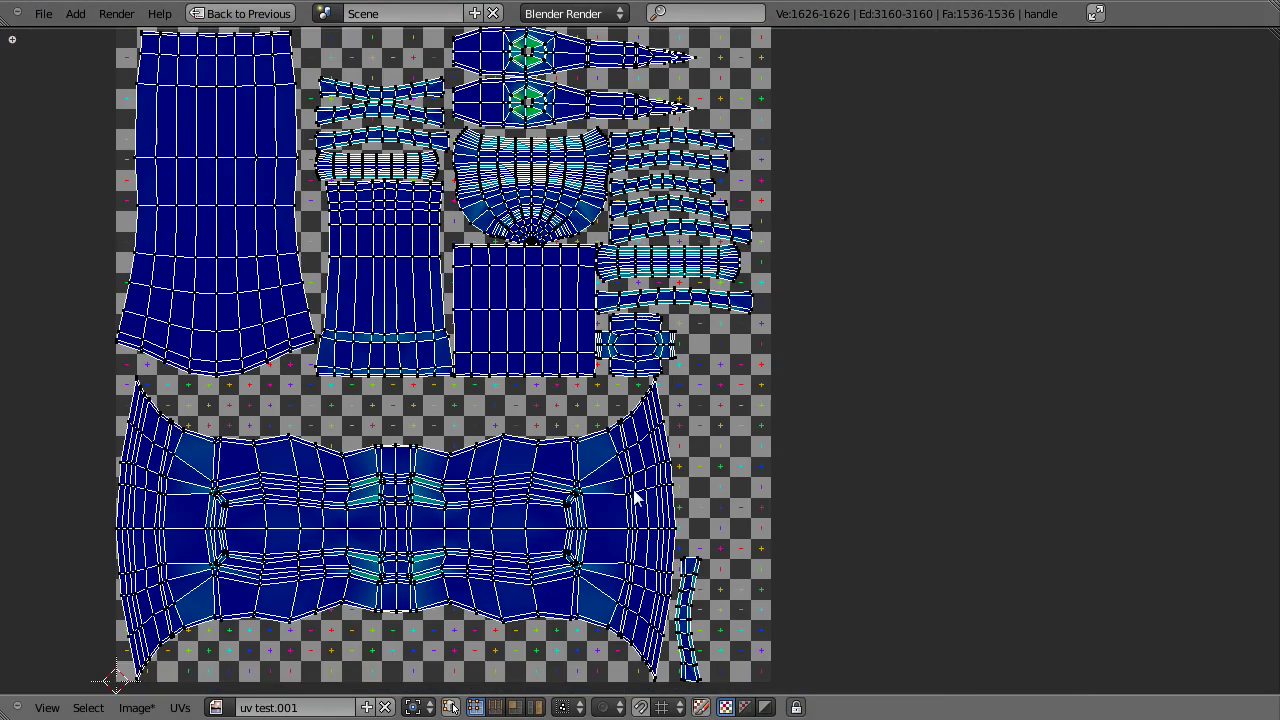
{"action": "scroll", "coordinate": [634, 497], "scroll_direction": "down", "scroll_amount": 3}
{"action": "scroll", "coordinate": [609, 400], "scroll_direction": "up", "scroll_amount": 2}
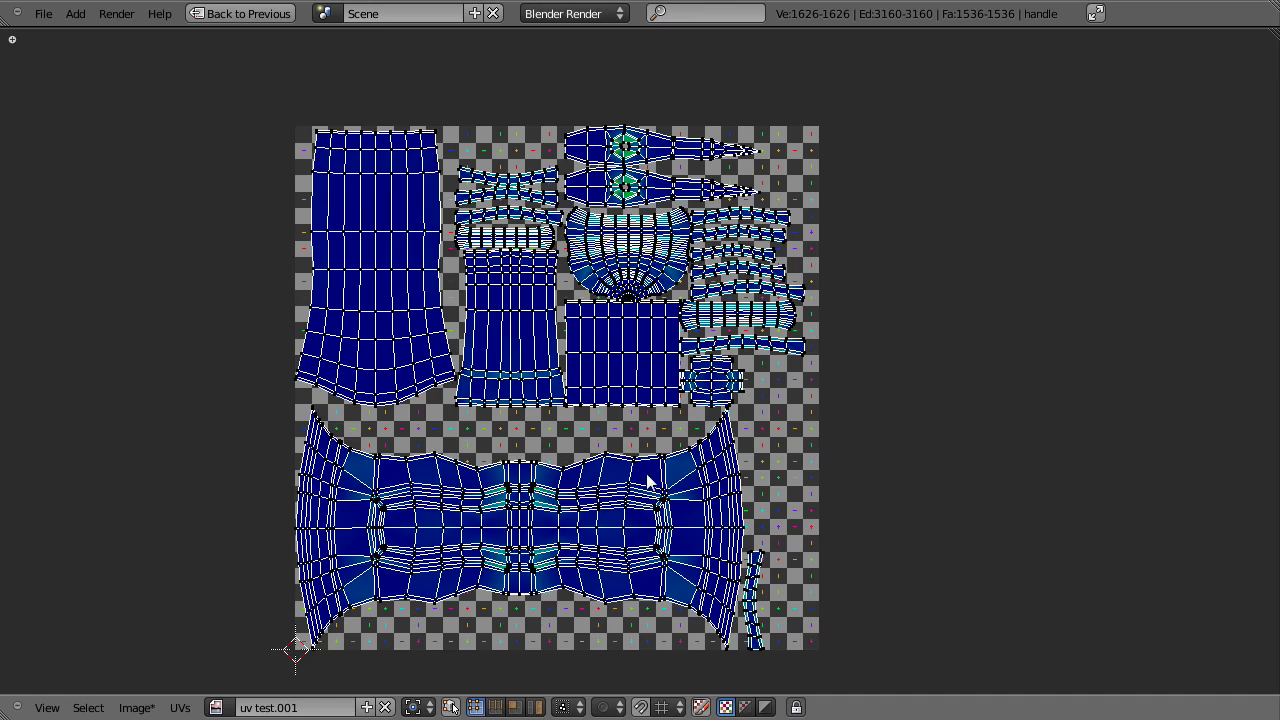
Step: Select all UV islands, average their scale and pack them into the UV square
{"action": "key", "text": "a"}
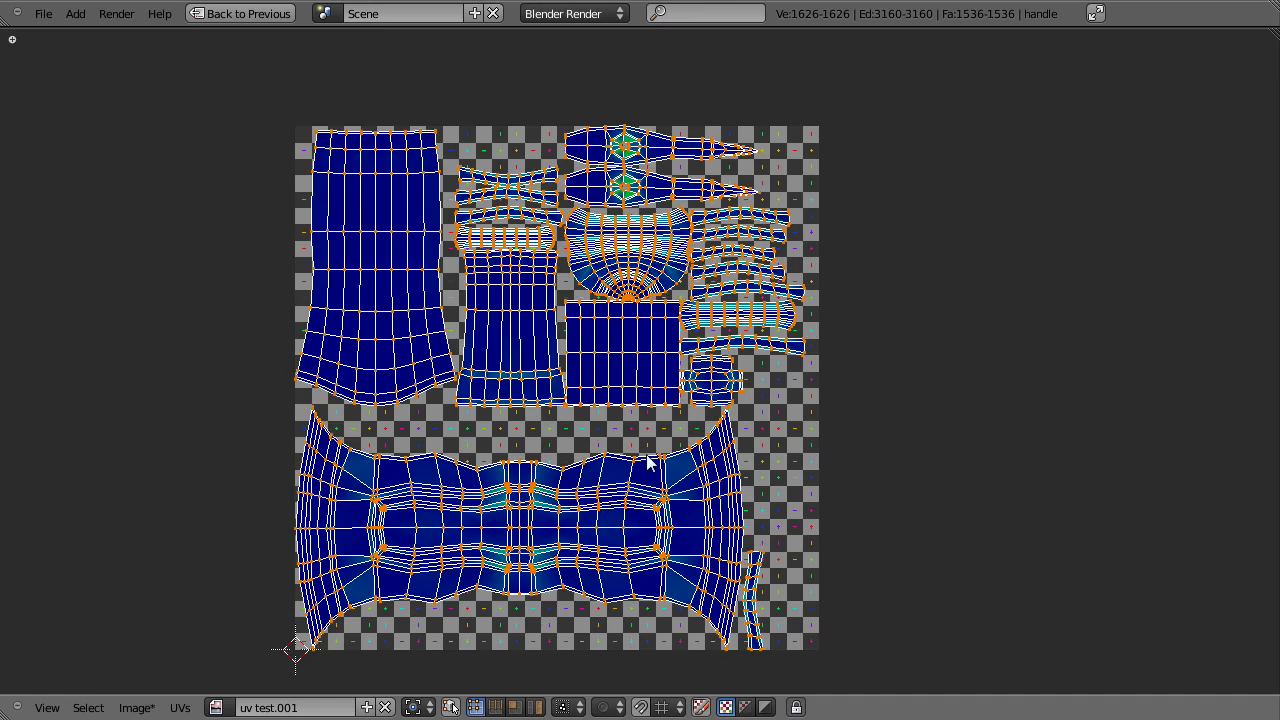
{"action": "left_click", "coordinate": [180, 708]}
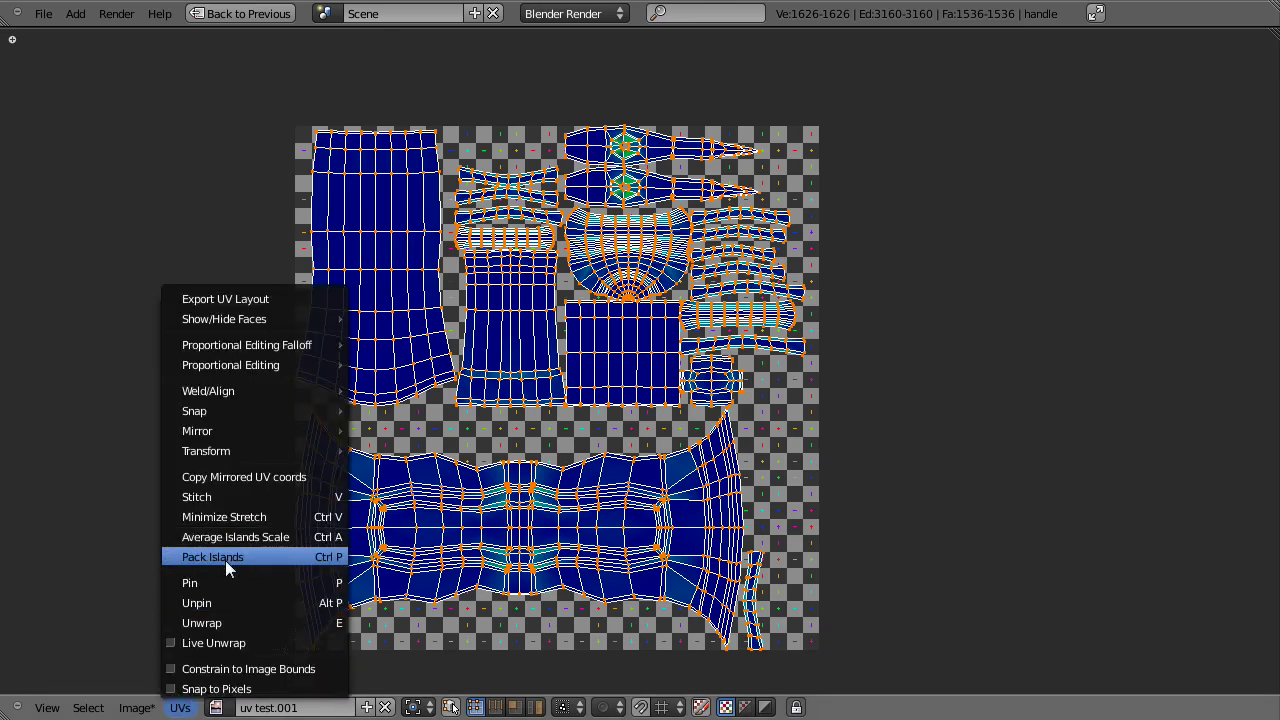
{"action": "left_click", "coordinate": [69, 490]}
{"action": "key", "text": "ctrl+a"}
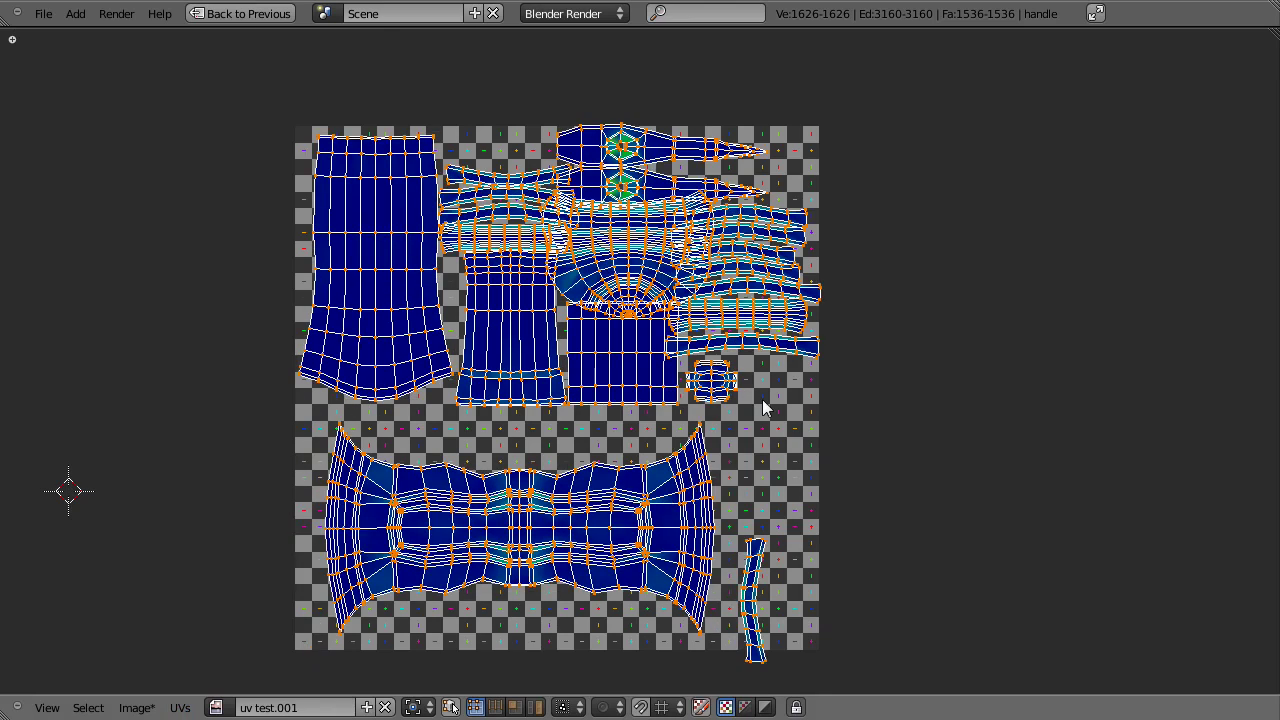
{"action": "scroll", "coordinate": [641, 449], "scroll_direction": "up", "scroll_amount": 2}
{"action": "scroll", "coordinate": [641, 360], "scroll_direction": "down", "scroll_amount": 2}
{"action": "key", "text": "ctrl+p"}
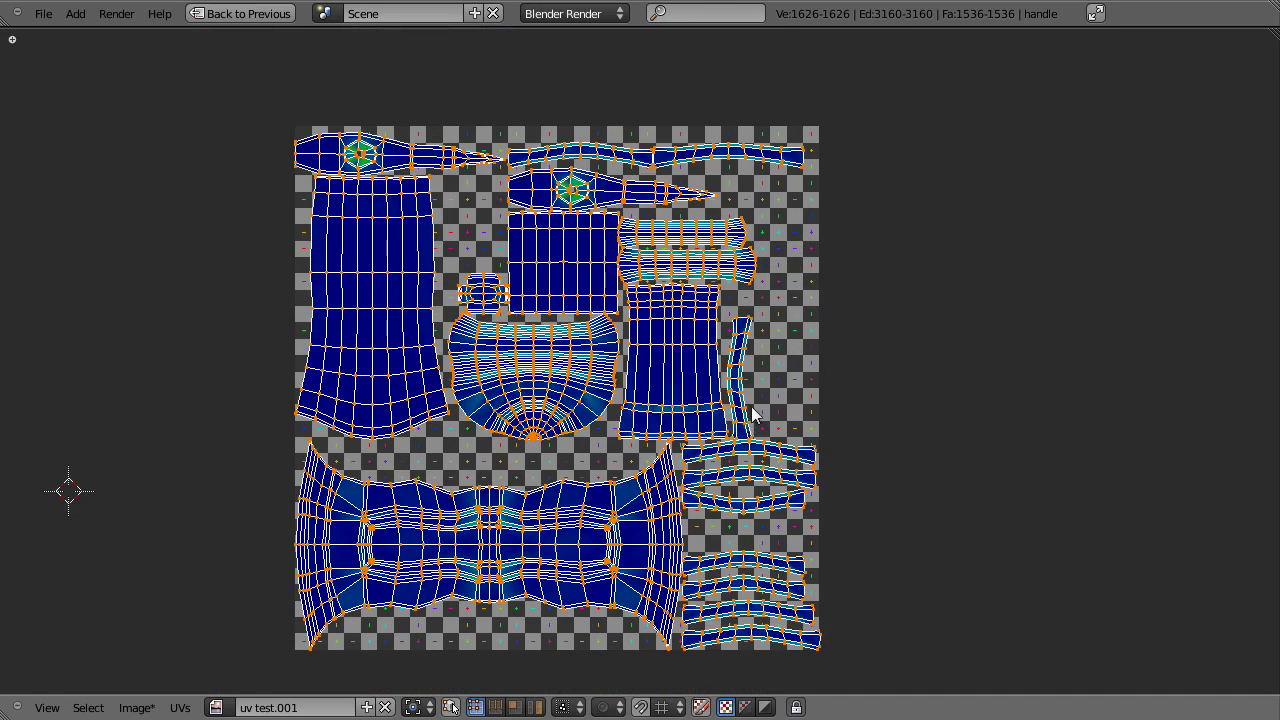
Step: Deselect the UVs and examine the packed layout for island spacing and unused space
{"action": "scroll", "coordinate": [752, 420], "scroll_direction": "up", "scroll_amount": 1}
{"action": "scroll", "coordinate": [642, 363], "scroll_direction": "down", "scroll_amount": 2}
{"action": "scroll", "coordinate": [666, 371], "scroll_direction": "up", "scroll_amount": 2}
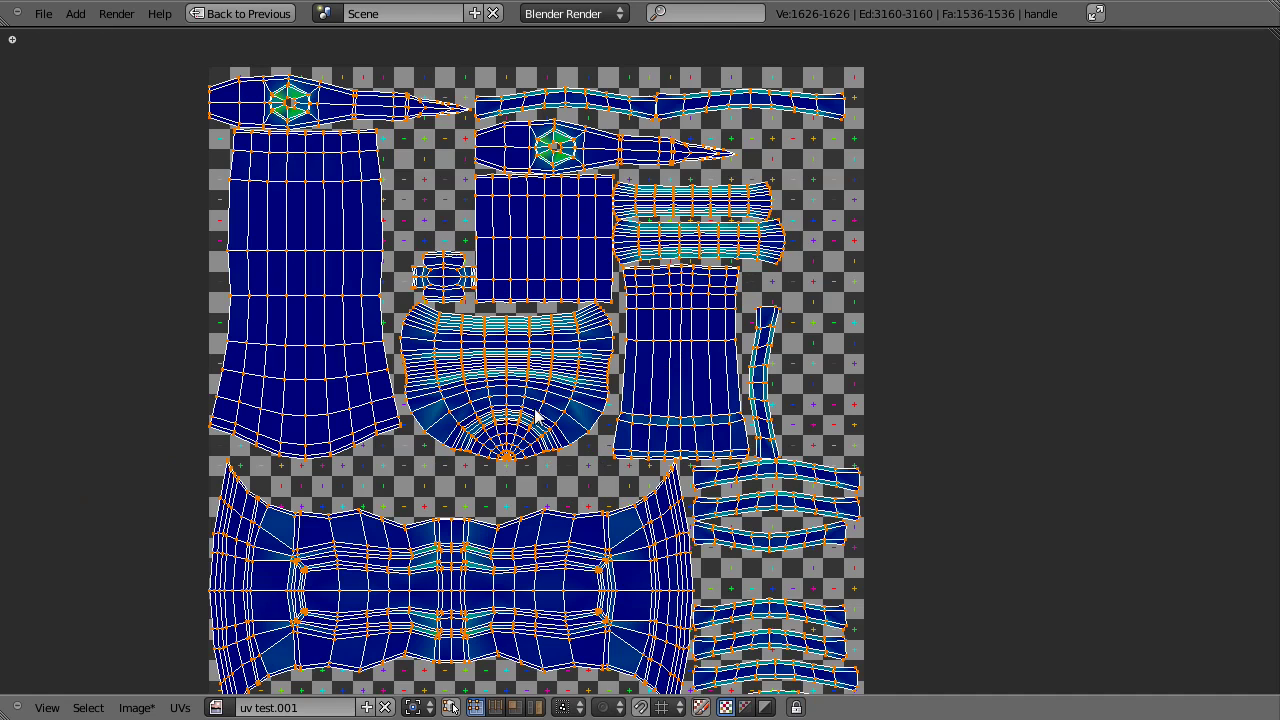
{"action": "scroll", "coordinate": [488, 421], "scroll_direction": "down", "scroll_amount": 2}
{"action": "scroll", "coordinate": [652, 447], "scroll_direction": "up", "scroll_amount": 1}
{"action": "key", "text": "a"}
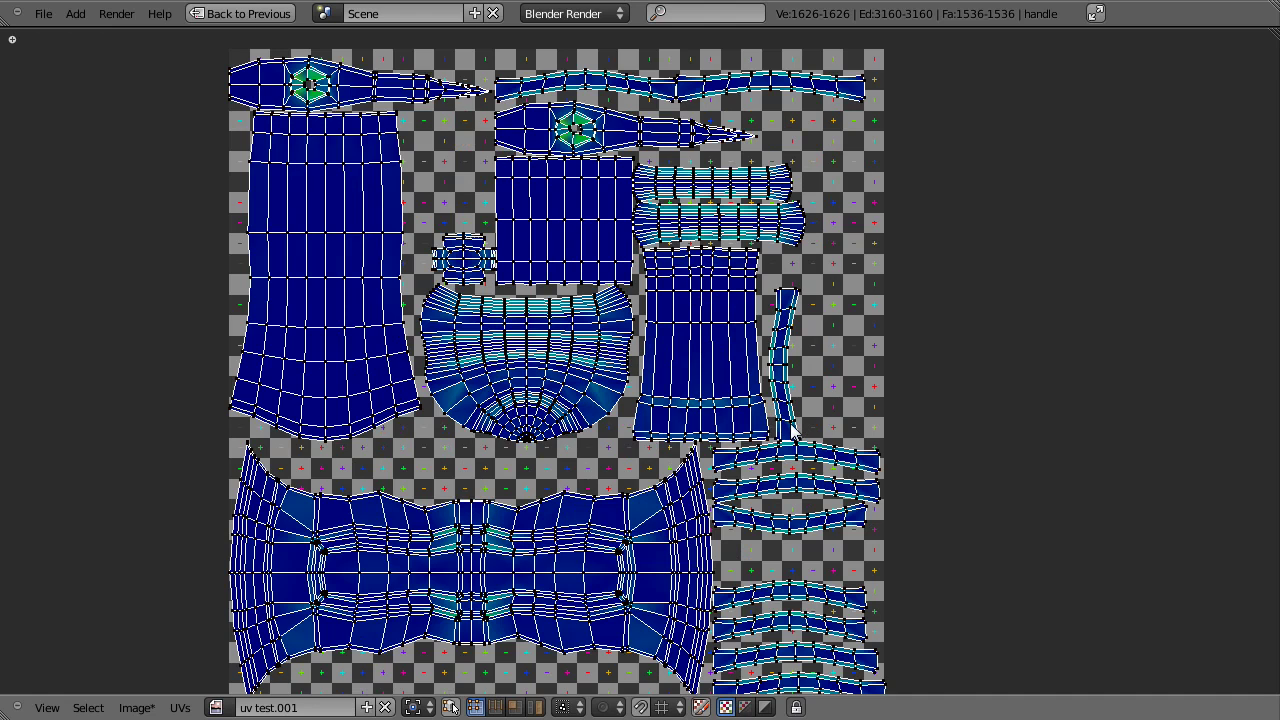
{"action": "scroll", "coordinate": [829, 520], "scroll_direction": "down", "scroll_amount": 2}
{"action": "scroll", "coordinate": [829, 520], "scroll_direction": "up", "scroll_amount": 1}
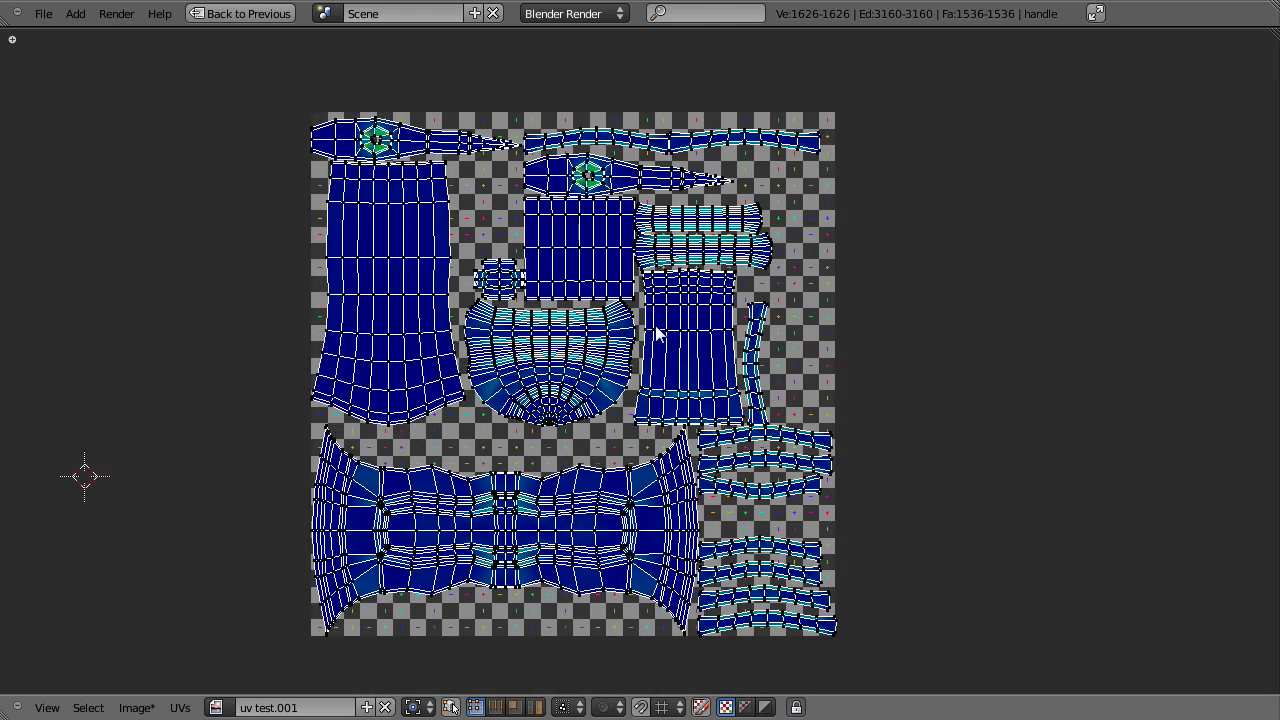
{"action": "scroll", "coordinate": [657, 333], "scroll_direction": "up", "scroll_amount": 2}
{"action": "scroll", "coordinate": [533, 405], "scroll_direction": "down", "scroll_amount": 2}
{"action": "scroll", "coordinate": [733, 384], "scroll_direction": "up", "scroll_amount": 1}
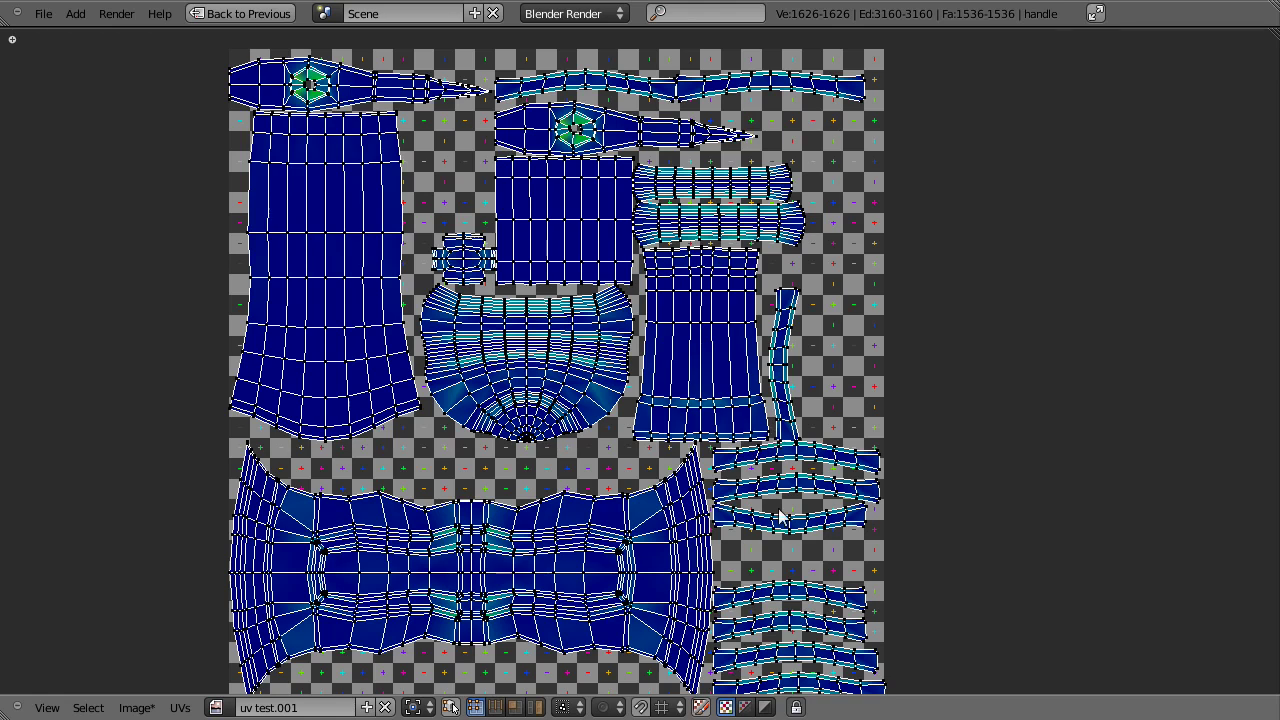
Step: Rotate the downward-curving strip island by -180 degrees and place it above the lower group of four matching strips
{"action": "scroll", "coordinate": [780, 528], "scroll_direction": "down", "scroll_amount": 2}
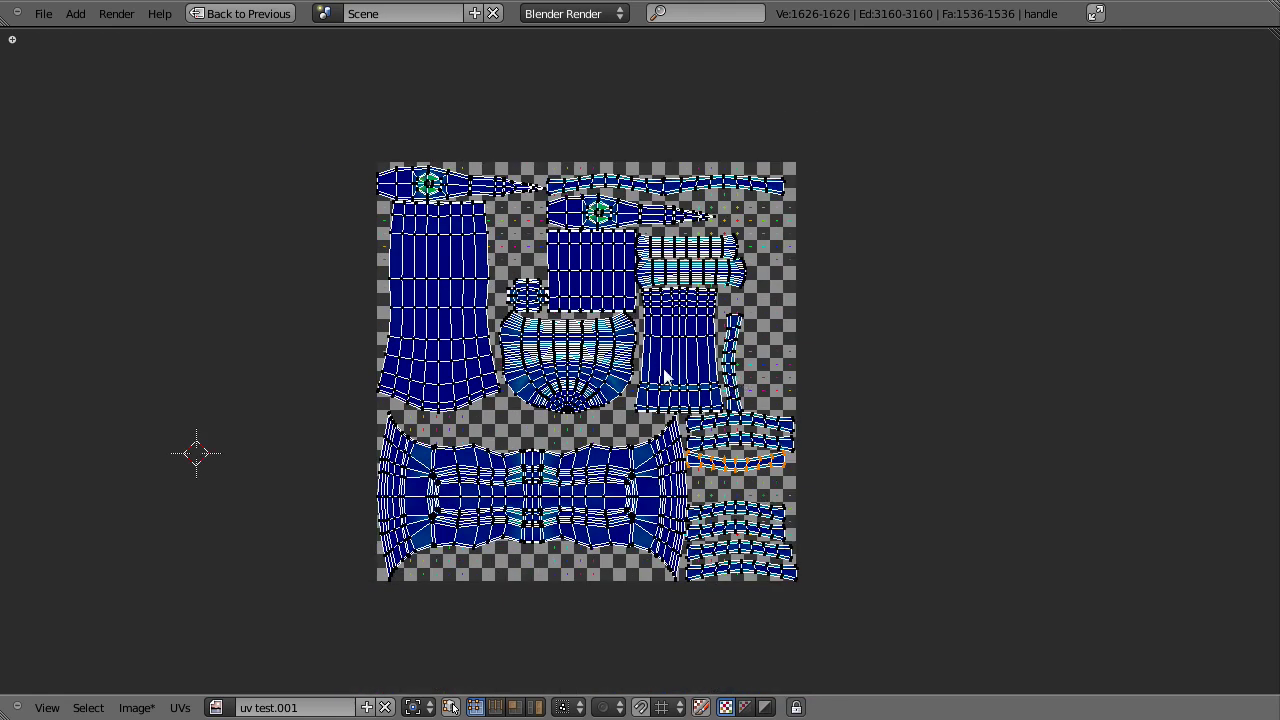
{"action": "middle_click_drag", "start_coordinate": [730, 468], "coordinate": [650, 368]}
{"action": "scroll", "coordinate": [650, 368], "scroll_direction": "up", "scroll_amount": 4}
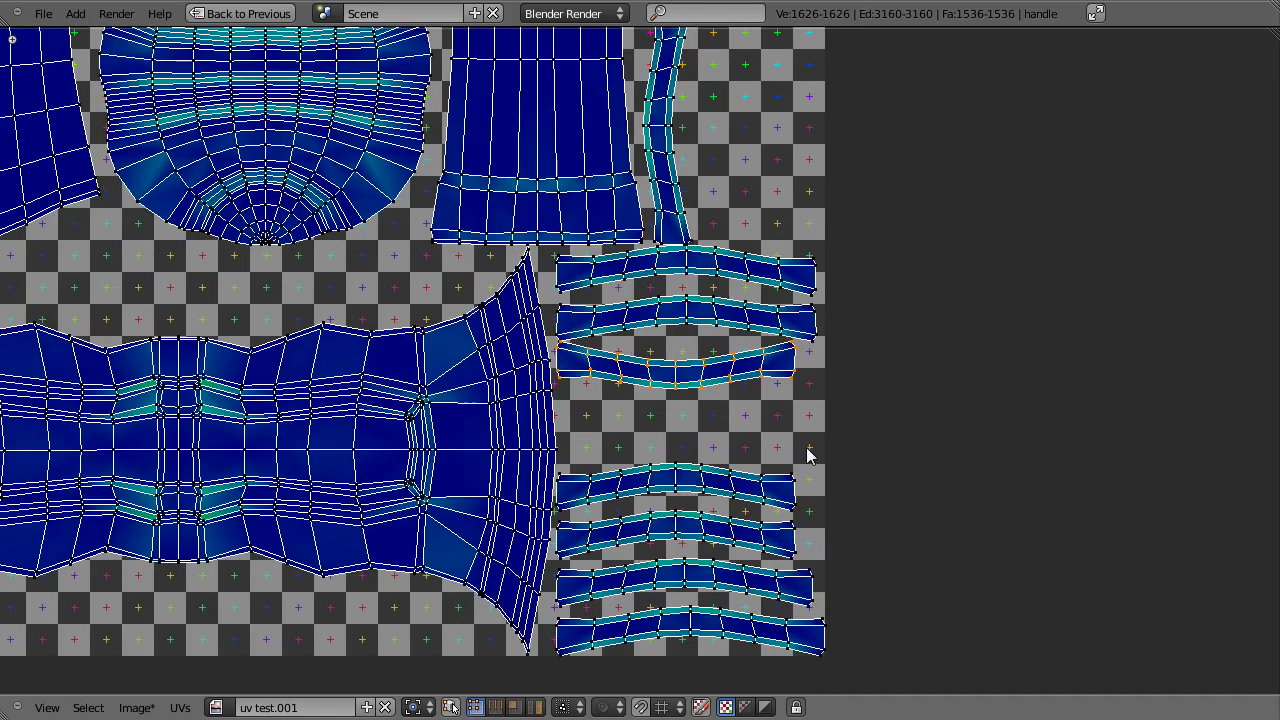
{"action": "key", "text": "r"}
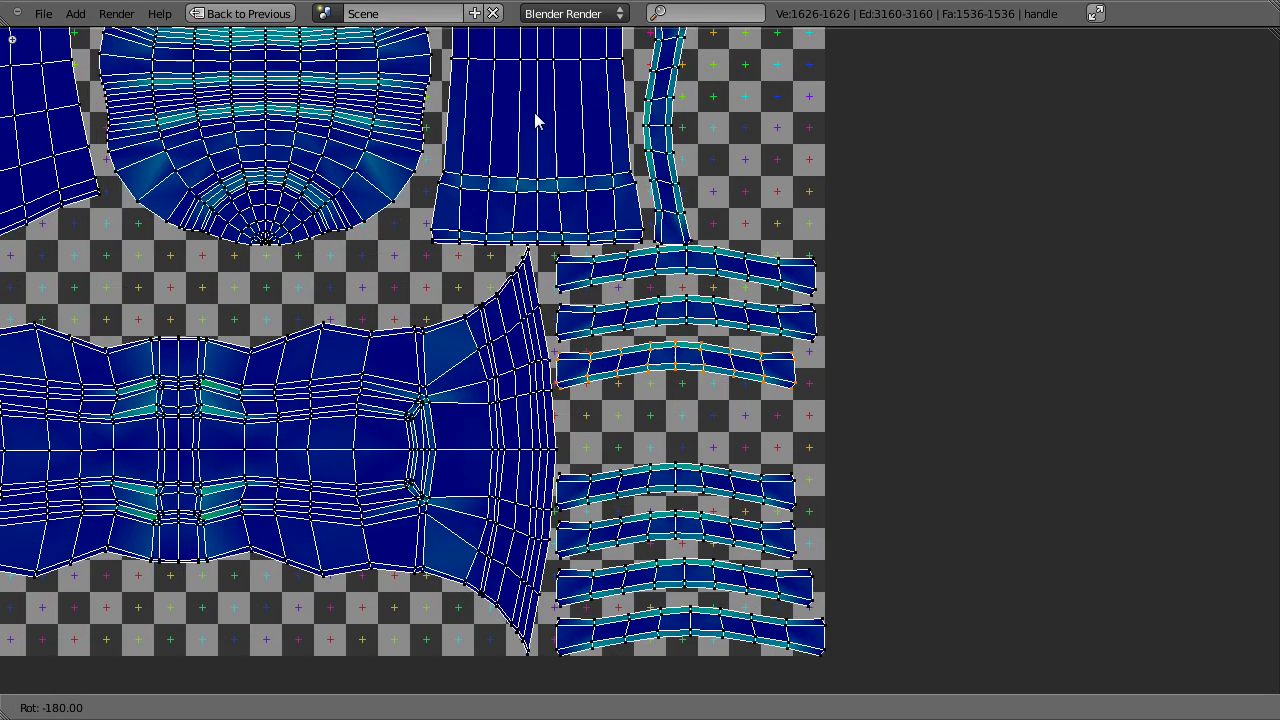
{"action": "left_click", "coordinate": [534, 120]}
{"action": "key", "text": "g"}
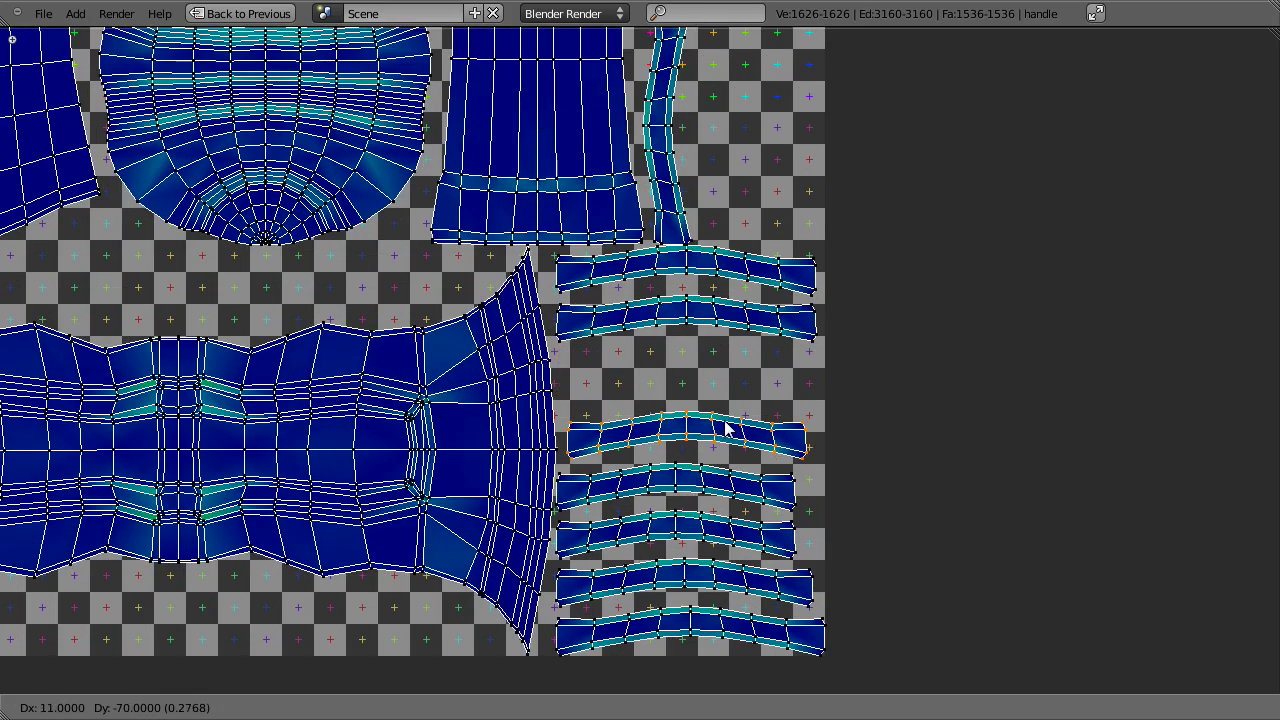
{"action": "left_click", "coordinate": [725, 430]}
Step: Rotate the vertical strip island by 90 degrees and move it into the gap in the stack of curved strips
{"action": "scroll", "coordinate": [715, 300], "scroll_direction": "down", "scroll_amount": 3}
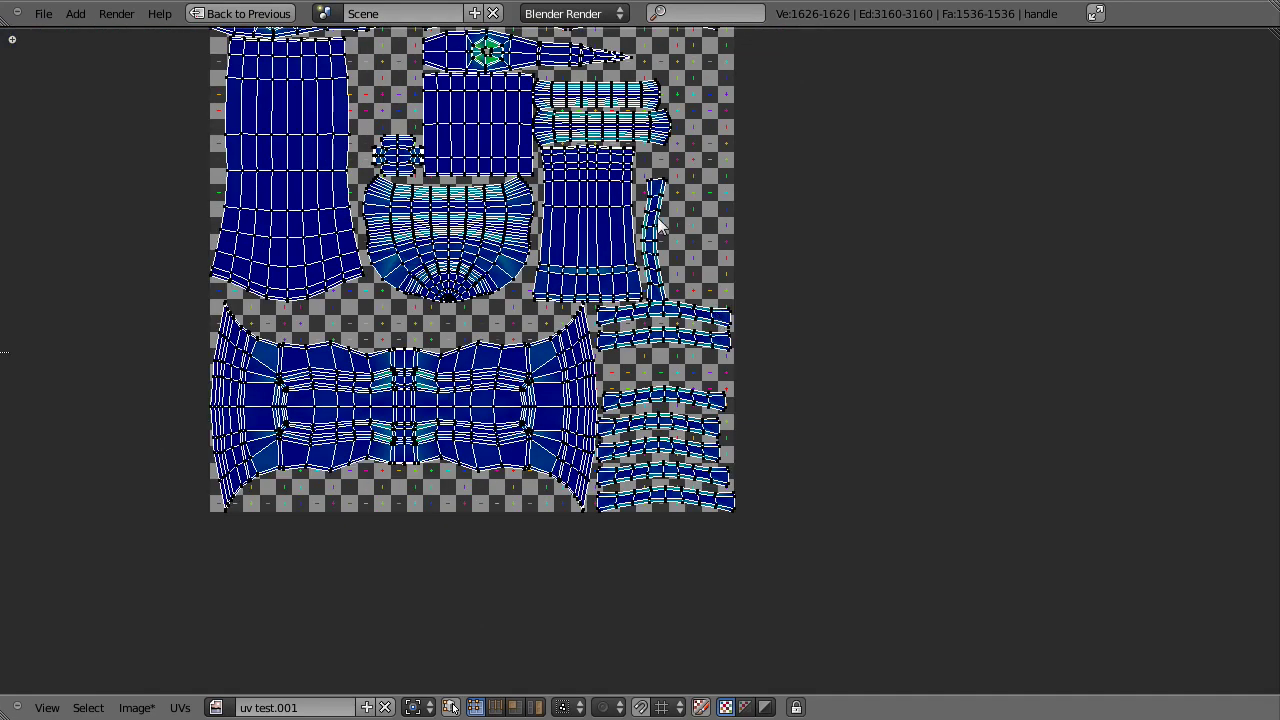
{"action": "key", "text": "r"}
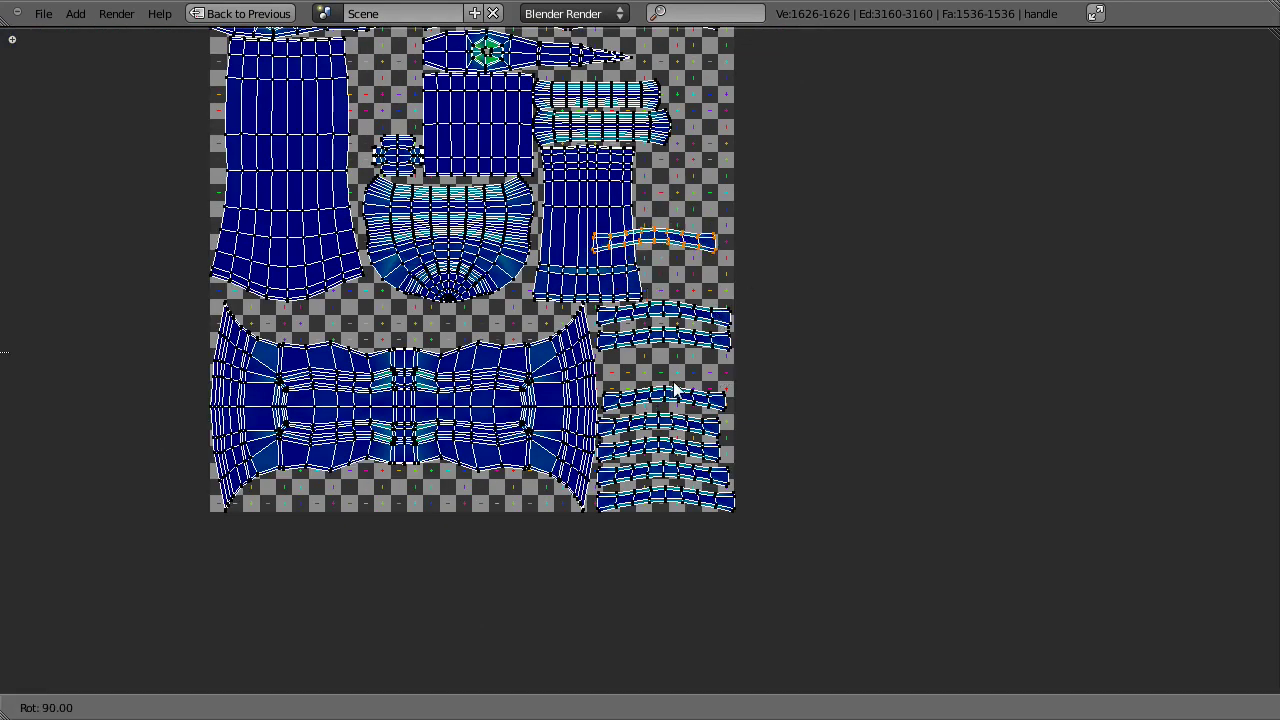
{"action": "left_click", "coordinate": [675, 390]}
{"action": "scroll", "coordinate": [670, 230], "scroll_direction": "up", "scroll_amount": 2}
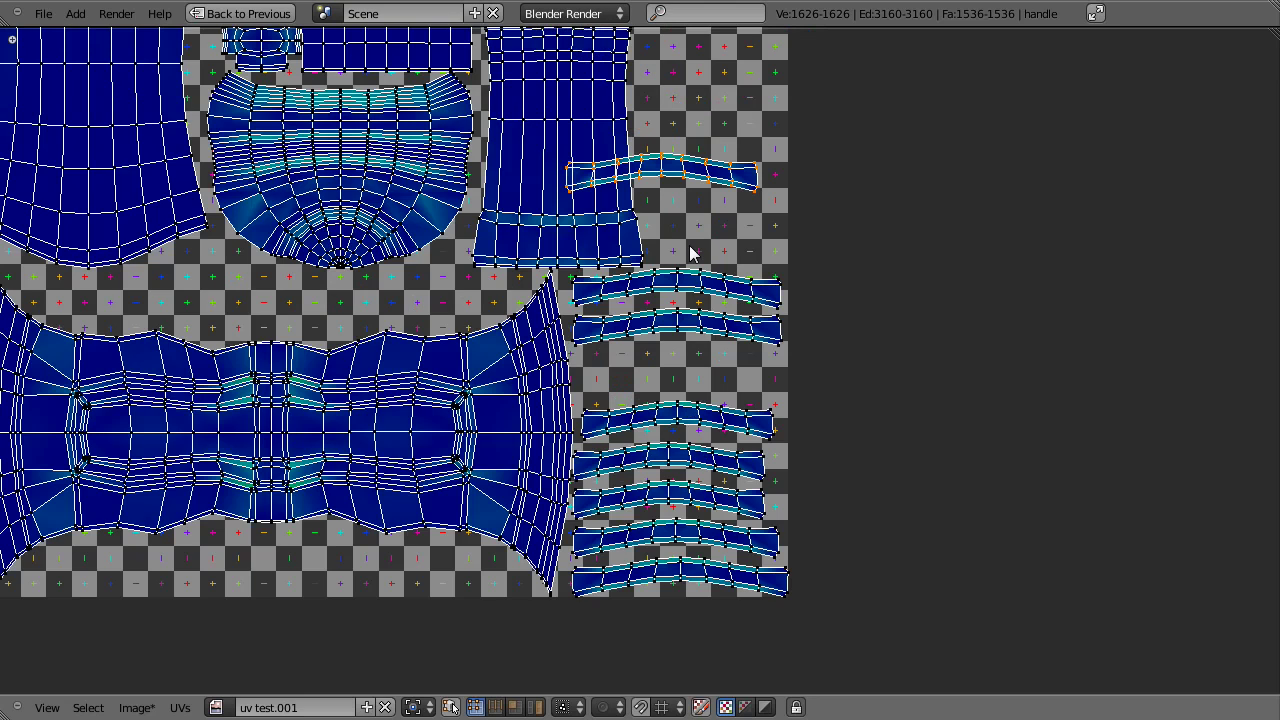
{"action": "key", "text": "g"}
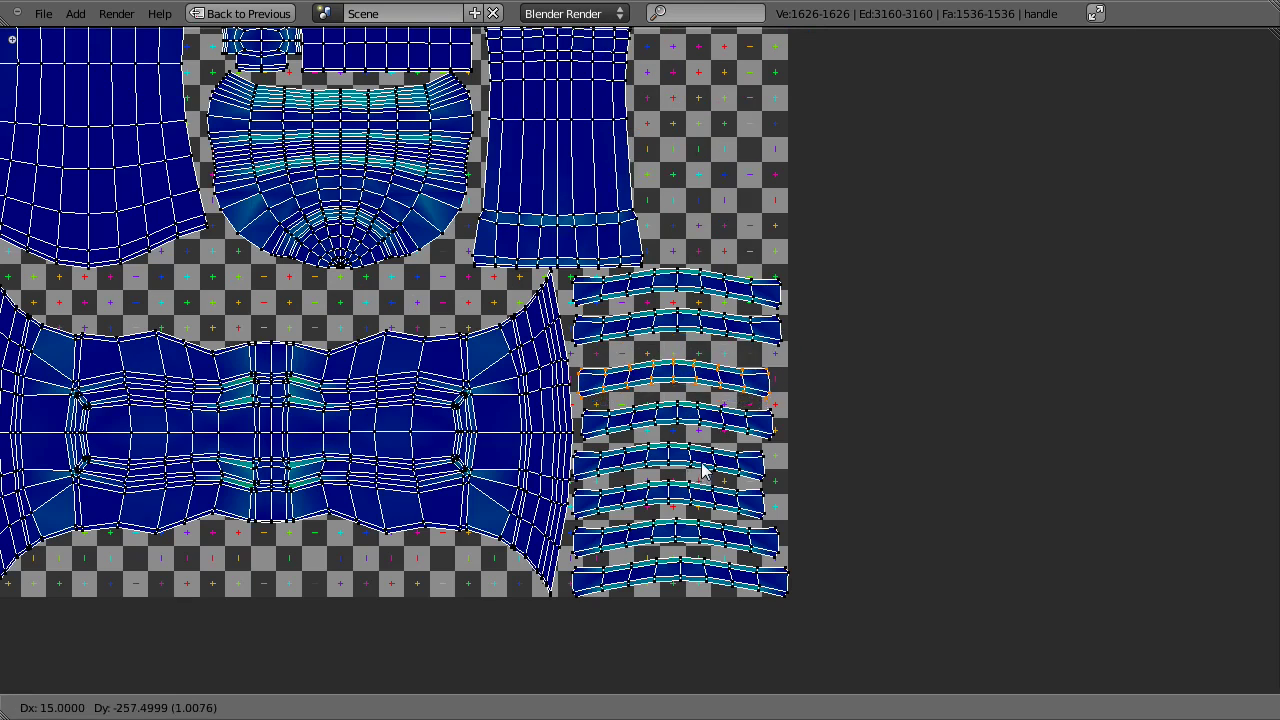
{"action": "left_click", "coordinate": [703, 472]}
Step: Move the two curved strips from the UV square's upper edge onto the top of the strip stack
{"action": "scroll", "coordinate": [700, 468], "scroll_direction": "down", "scroll_amount": 3}
{"action": "right_click", "coordinate": [510, 174]}
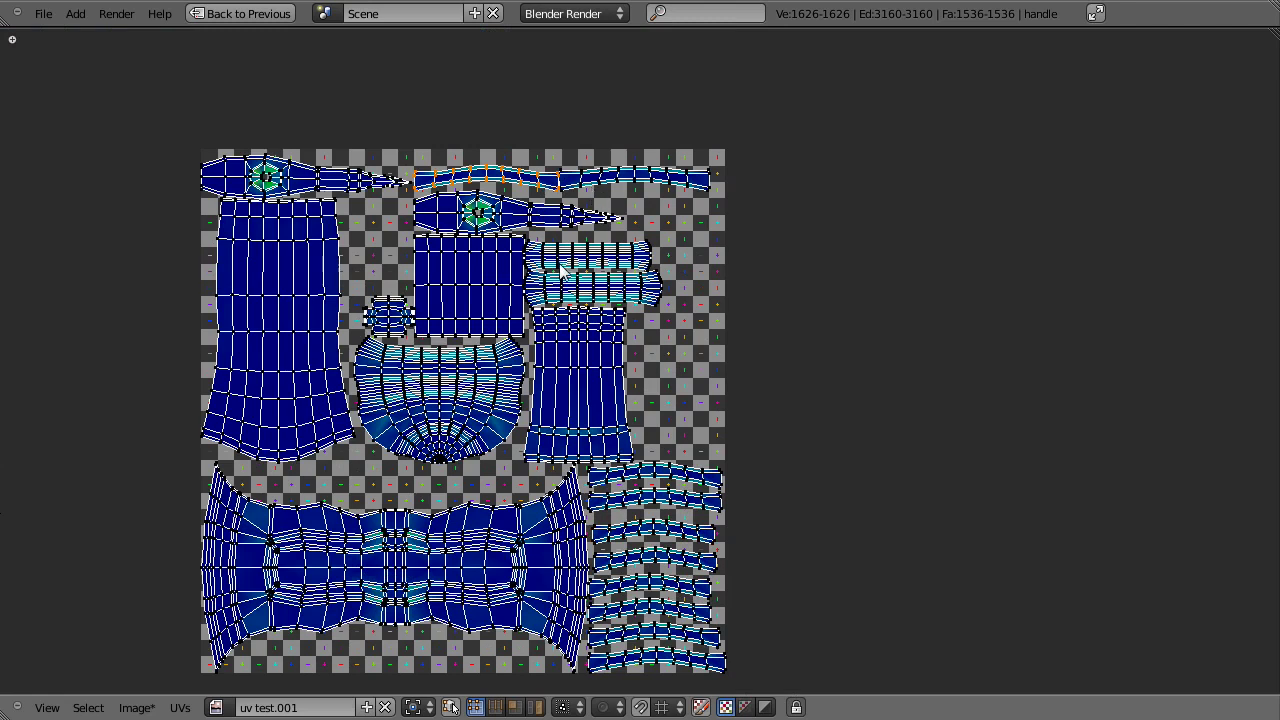
{"action": "key", "text": "g"}
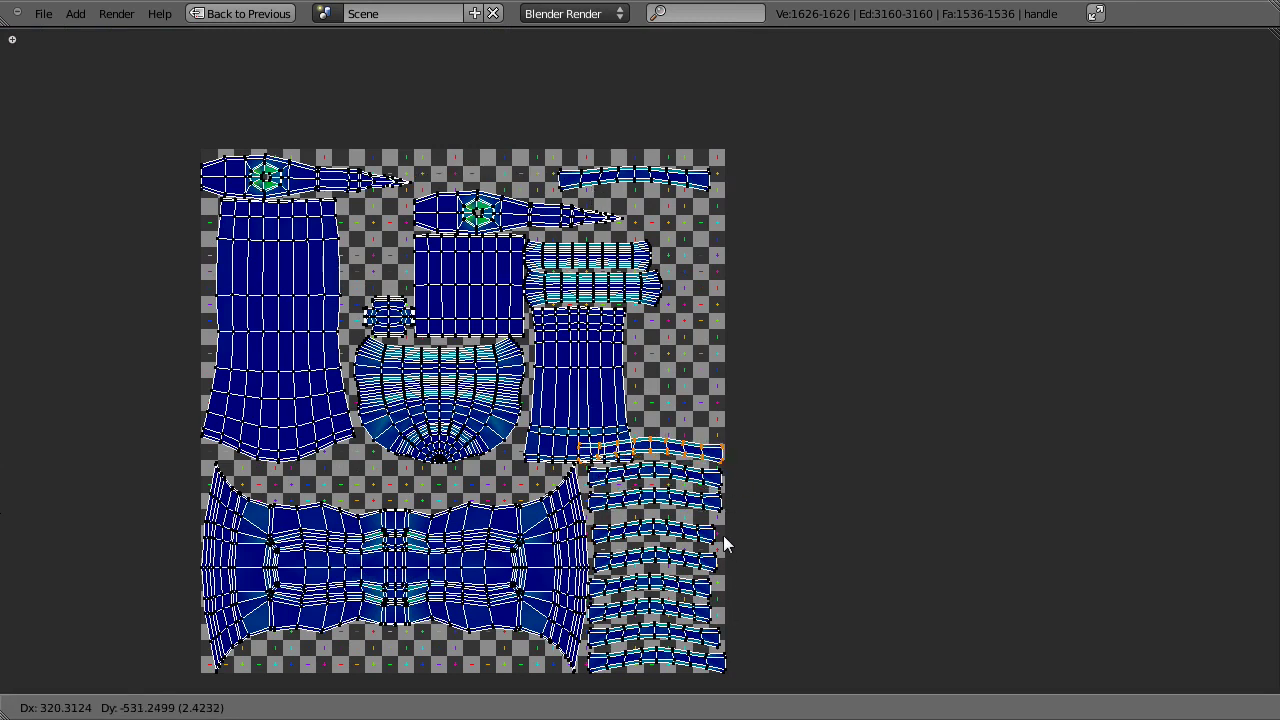
{"action": "left_click", "coordinate": [723, 535]}
{"action": "right_click", "coordinate": [636, 174]}
{"action": "key", "text": "g"}
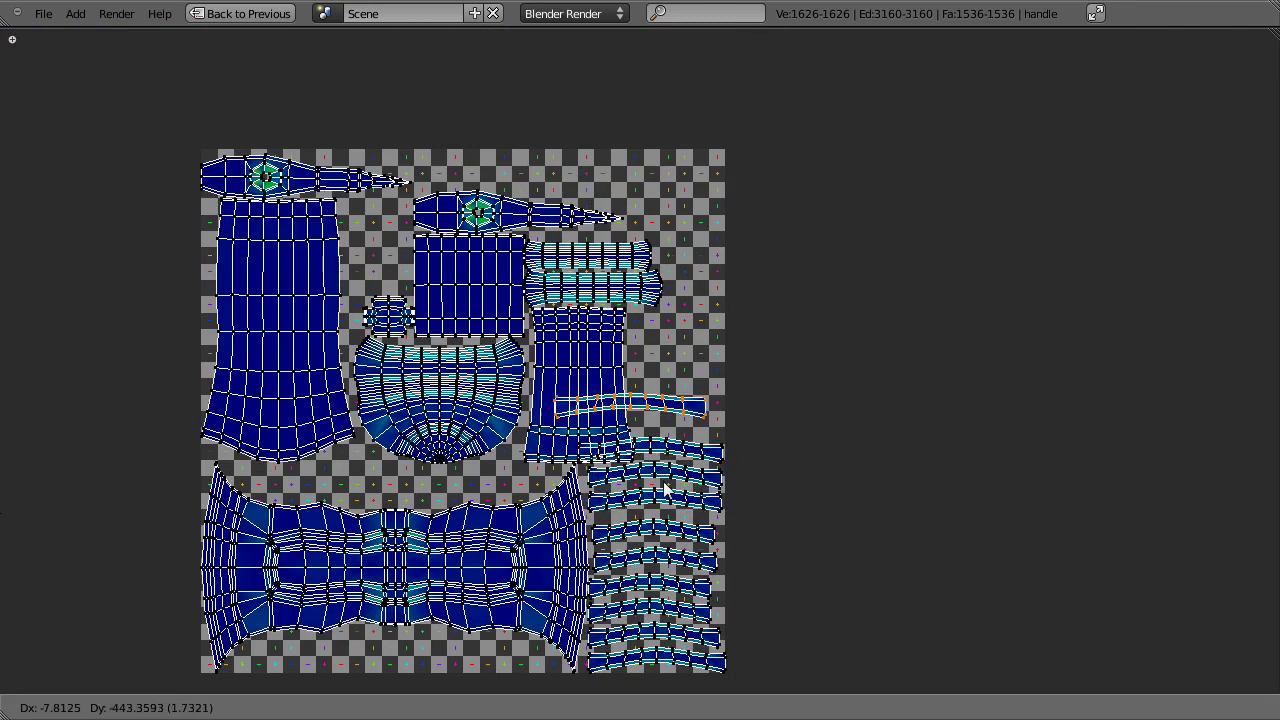
{"action": "left_click", "coordinate": [684, 505]}
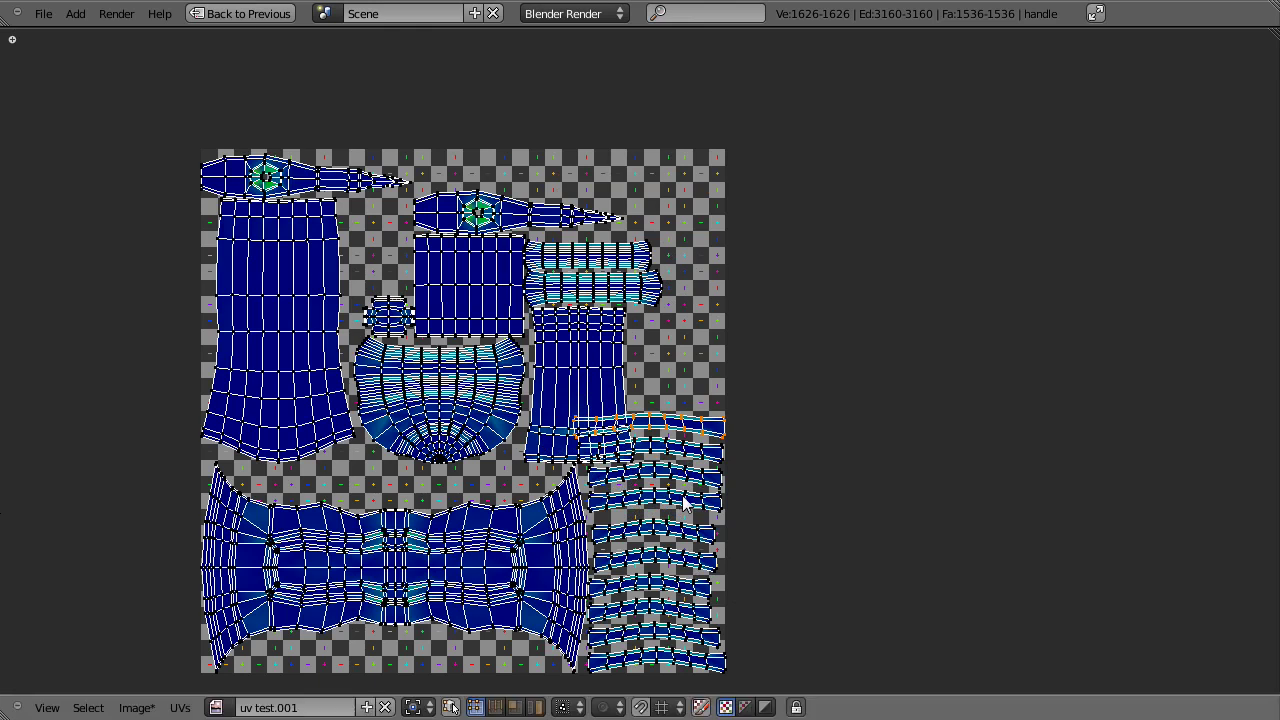
Step: Move the two pointed islands into the gaps below and above the wide axe-head island
{"action": "right_click", "coordinate": [624, 346]}
{"action": "right_click", "coordinate": [292, 177]}
{"action": "key", "text": "g"}
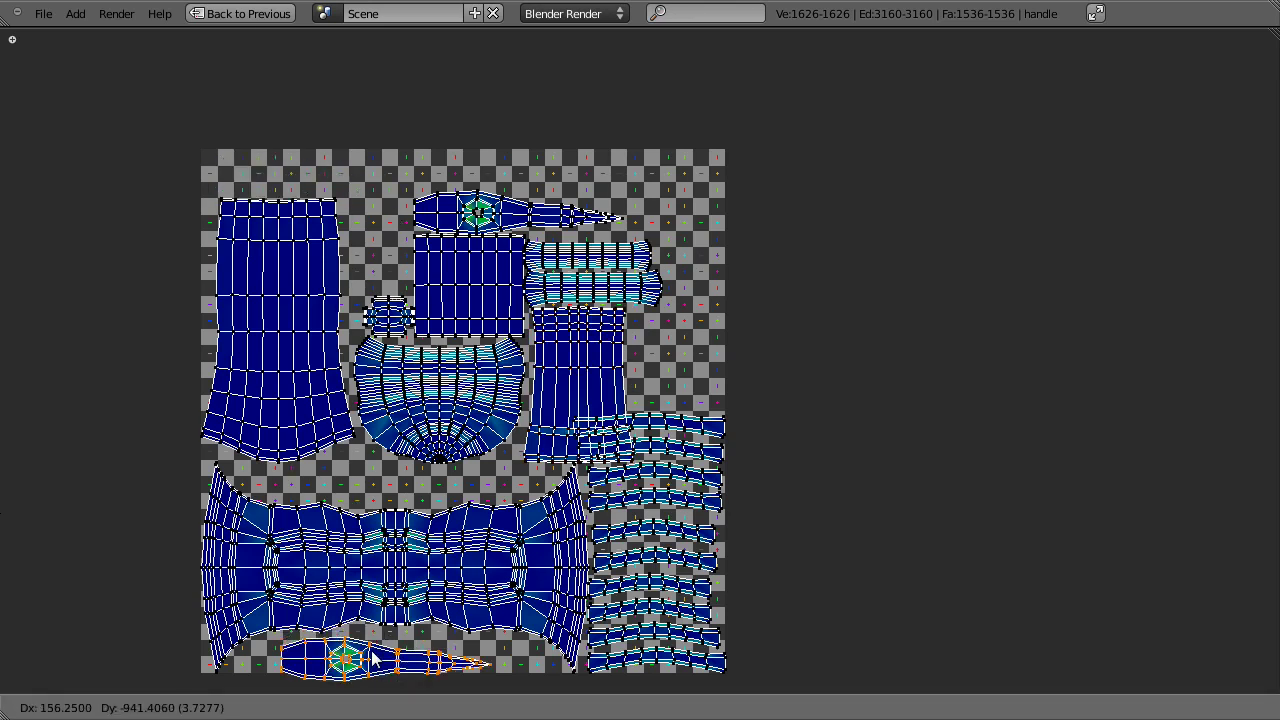
{"action": "left_click", "coordinate": [427, 652]}
{"action": "key", "text": "a"}
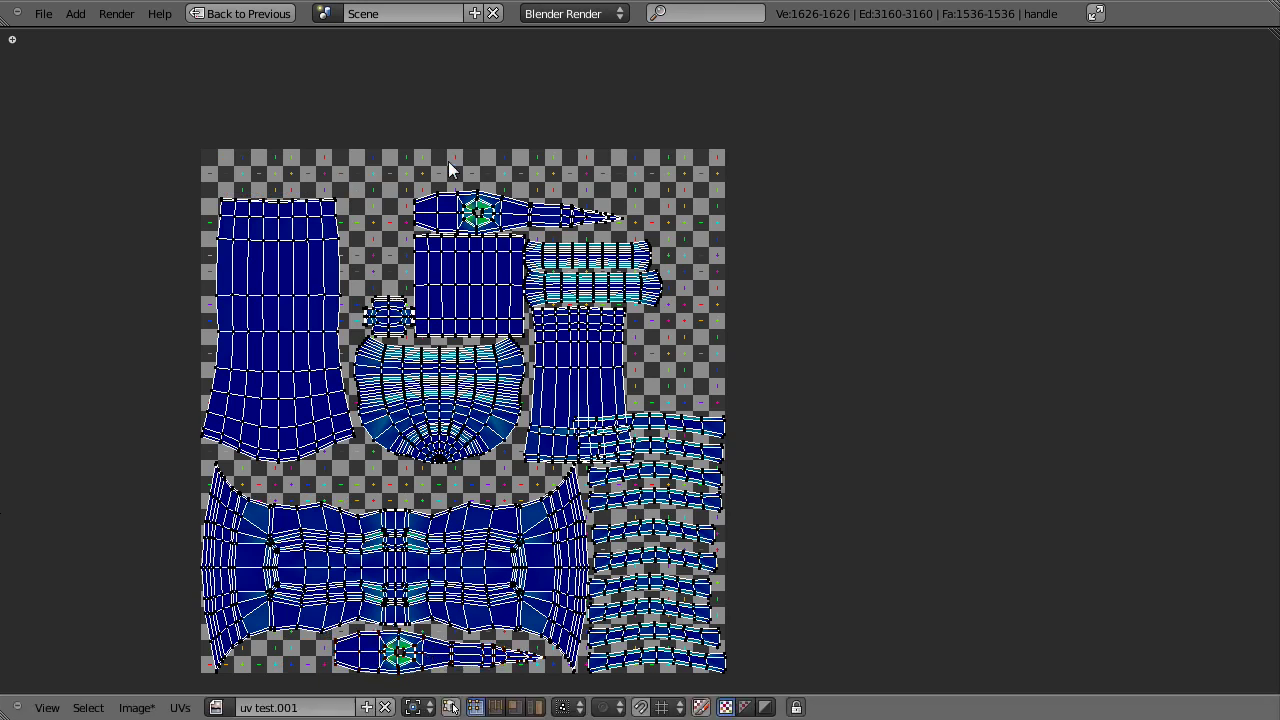
{"action": "key", "text": "l"}
{"action": "key", "text": "g"}
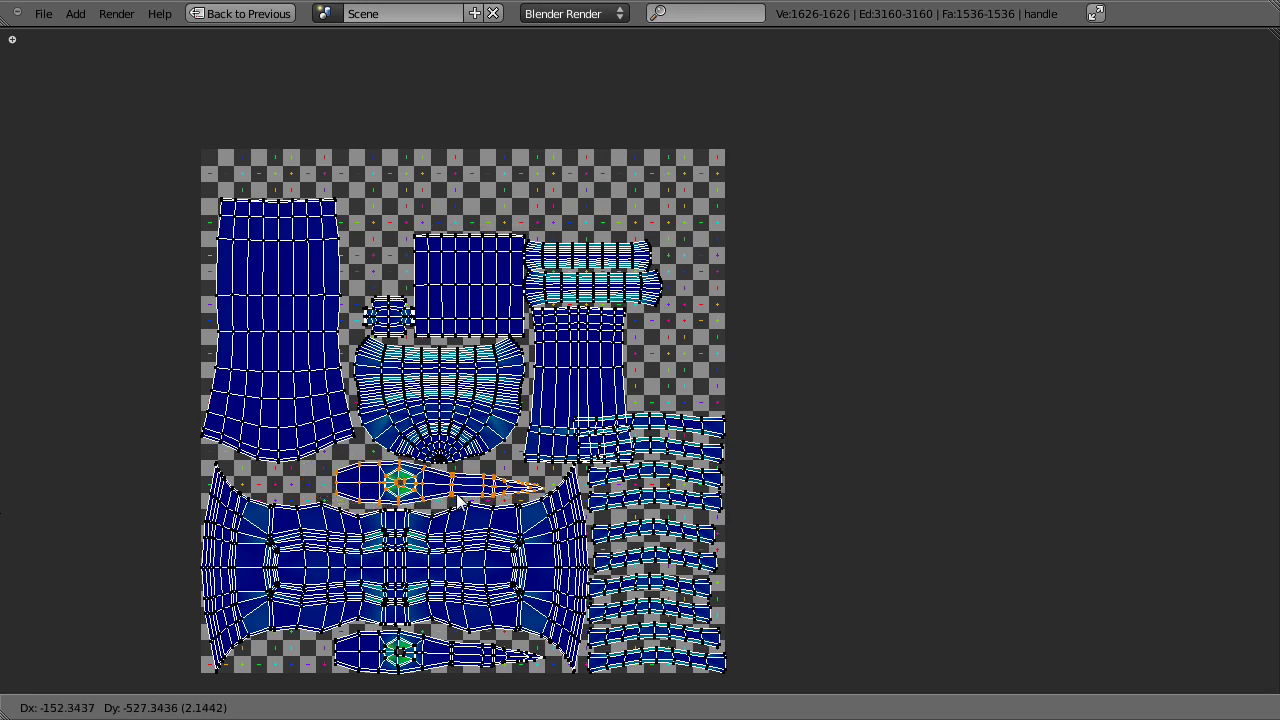
{"action": "left_click", "coordinate": [455, 500]}
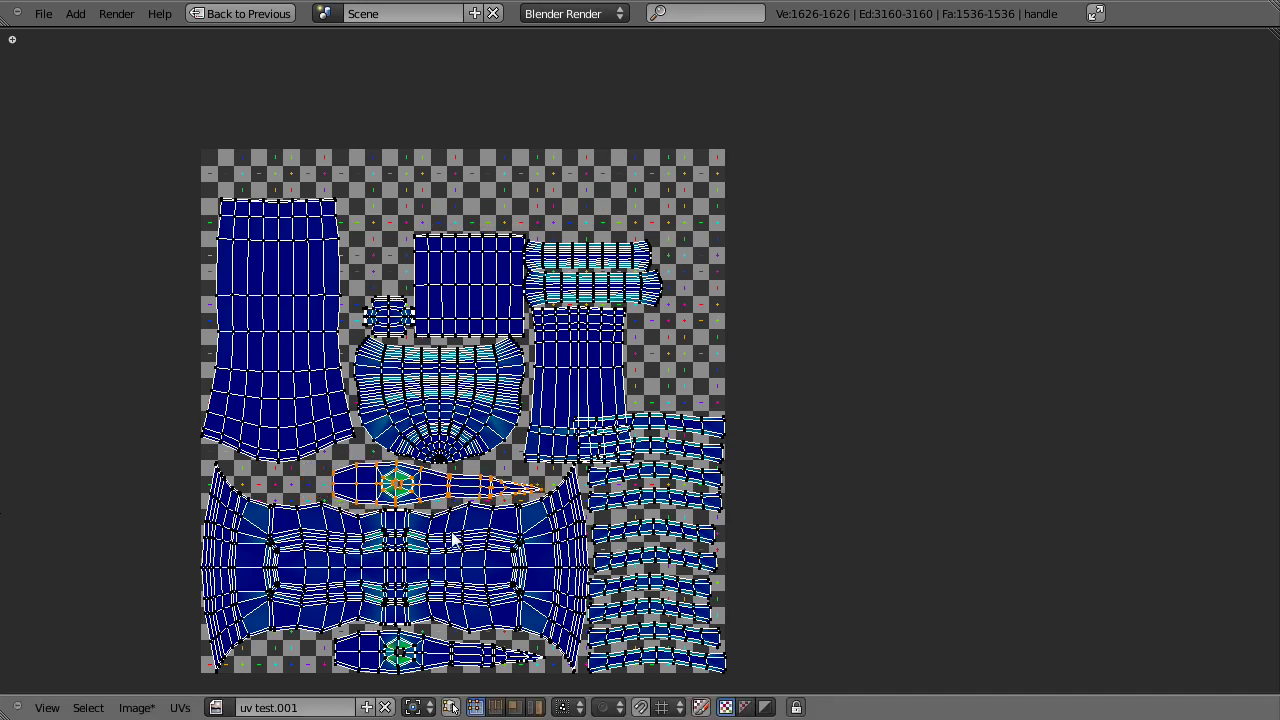
Step: Nudge the lower pointed island into line with the upper one and rotate it by about -0.69 degrees
{"action": "scroll", "coordinate": [447, 458], "scroll_direction": "up", "scroll_amount": 2}
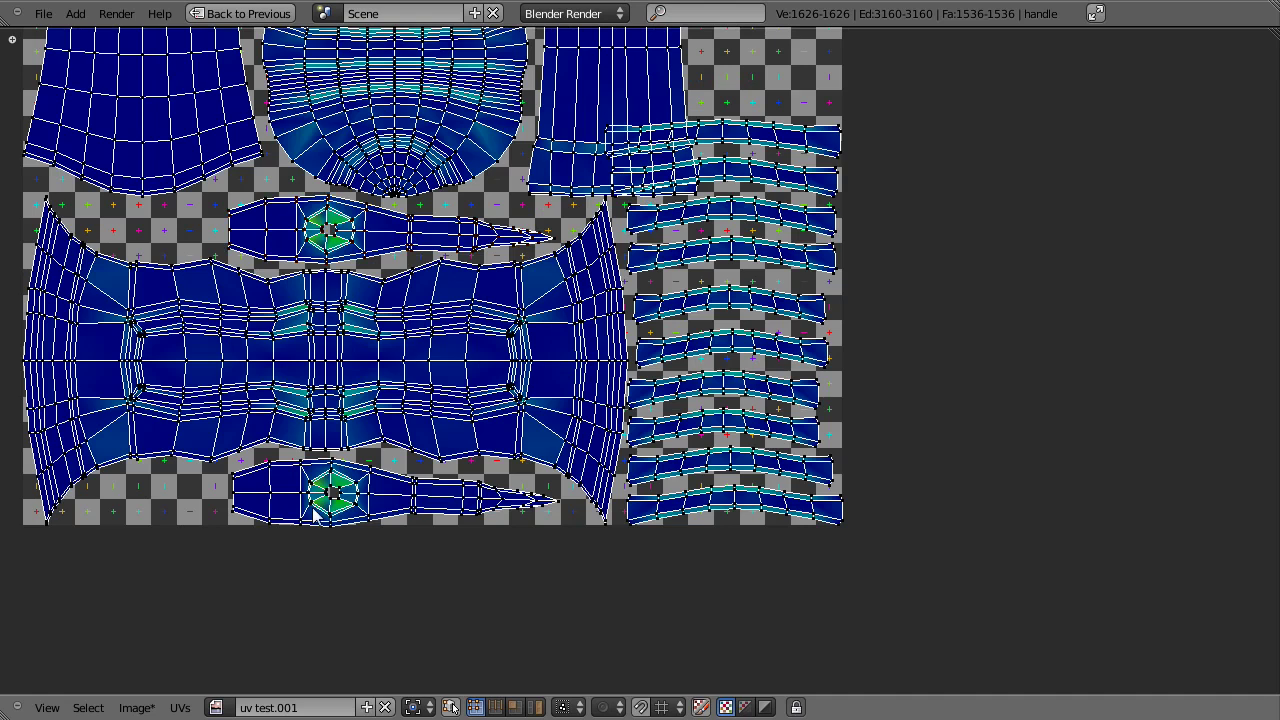
{"action": "key", "text": "g"}
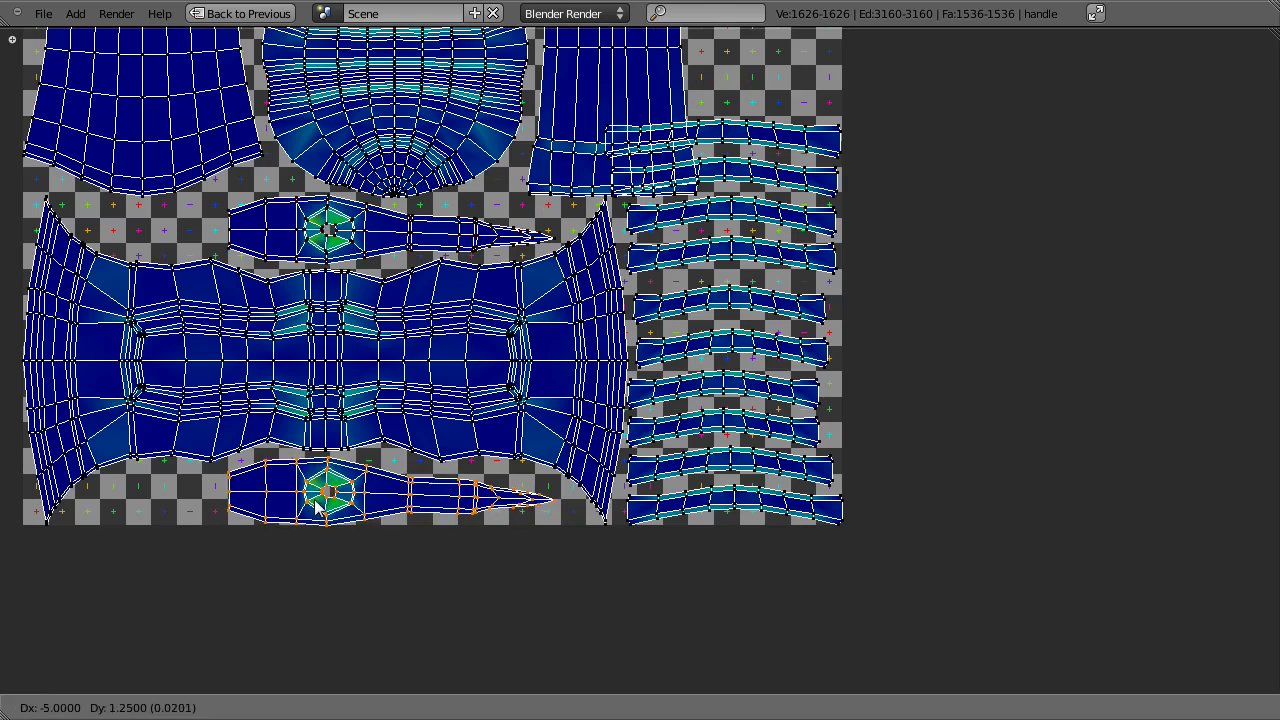
{"action": "left_click", "coordinate": [316, 508]}
{"action": "key", "text": "r"}
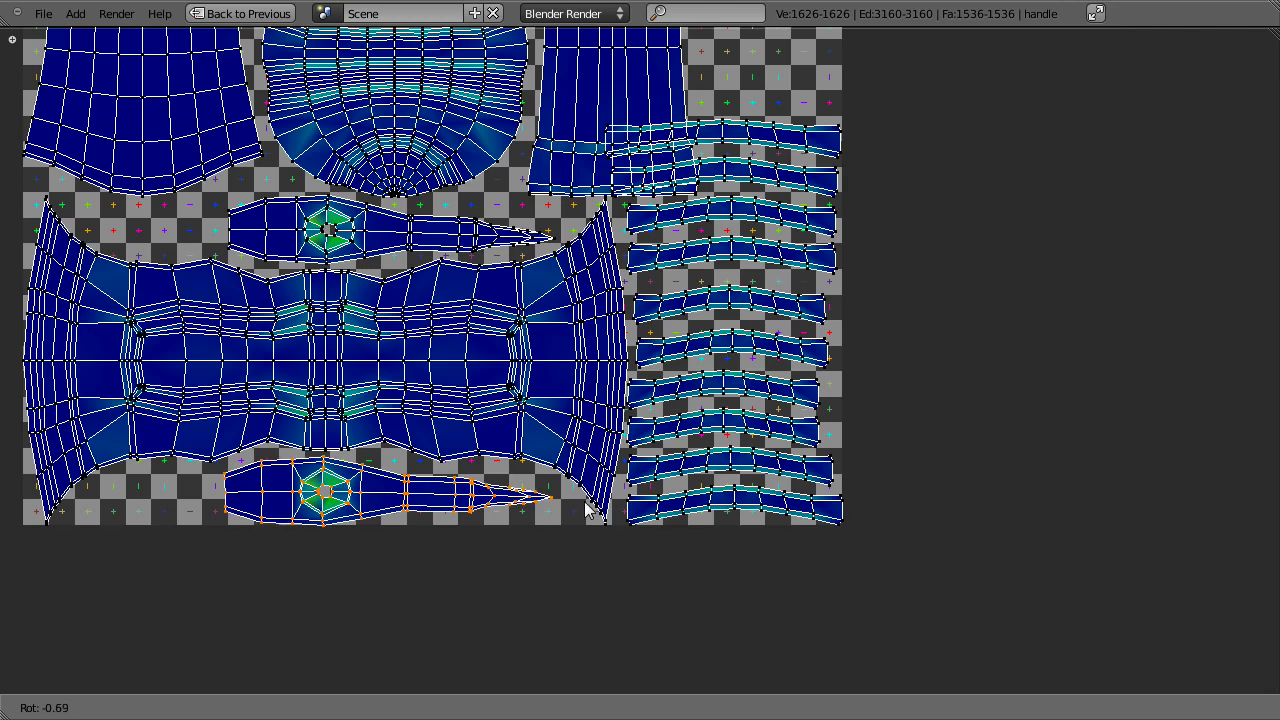
{"action": "left_click", "coordinate": [588, 505]}
{"action": "key", "text": "g"}
{"action": "left_click", "coordinate": [535, 503]}
Step: Move the semicircular island and the small round island outside the UV square to free up space
{"action": "scroll", "coordinate": [491, 348], "scroll_direction": "down", "scroll_amount": 3}
{"action": "middle_click_drag", "start_coordinate": [507, 300], "coordinate": [502, 391]}
{"action": "scroll", "coordinate": [461, 325], "scroll_direction": "up", "scroll_amount": 3}
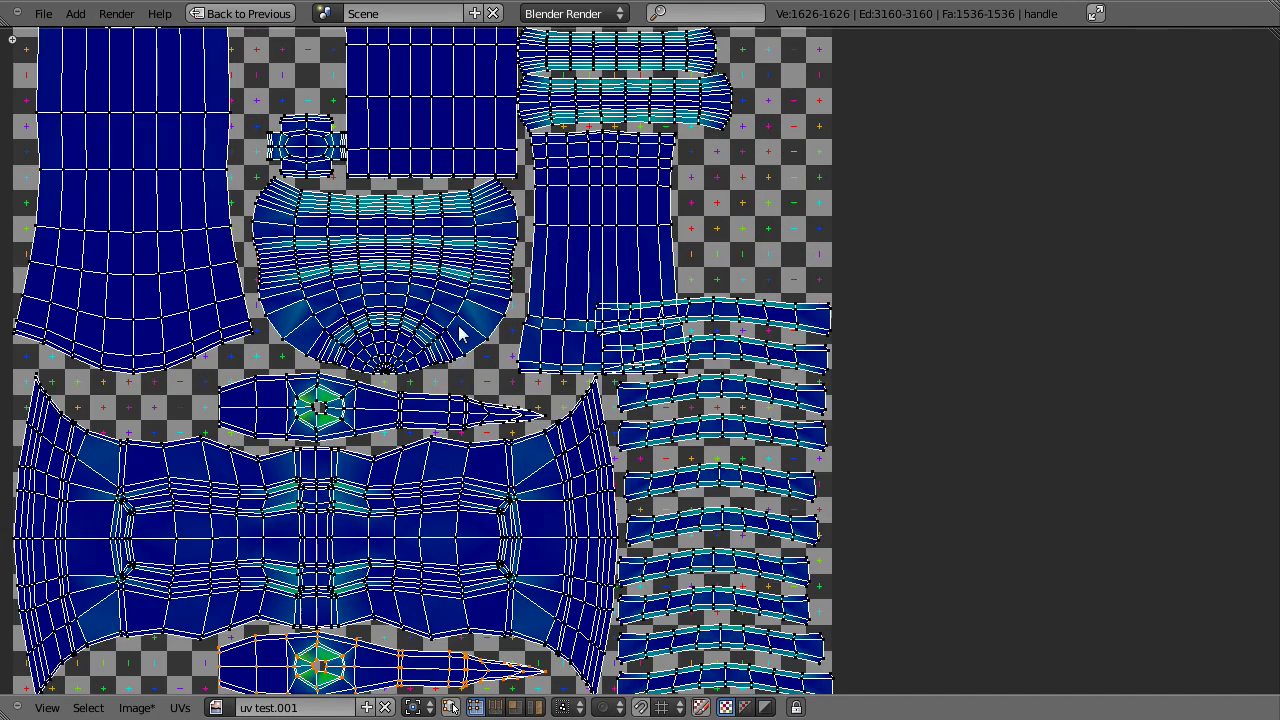
{"action": "scroll", "coordinate": [460, 322], "scroll_direction": "down", "scroll_amount": 2}
{"action": "key", "text": "l"}
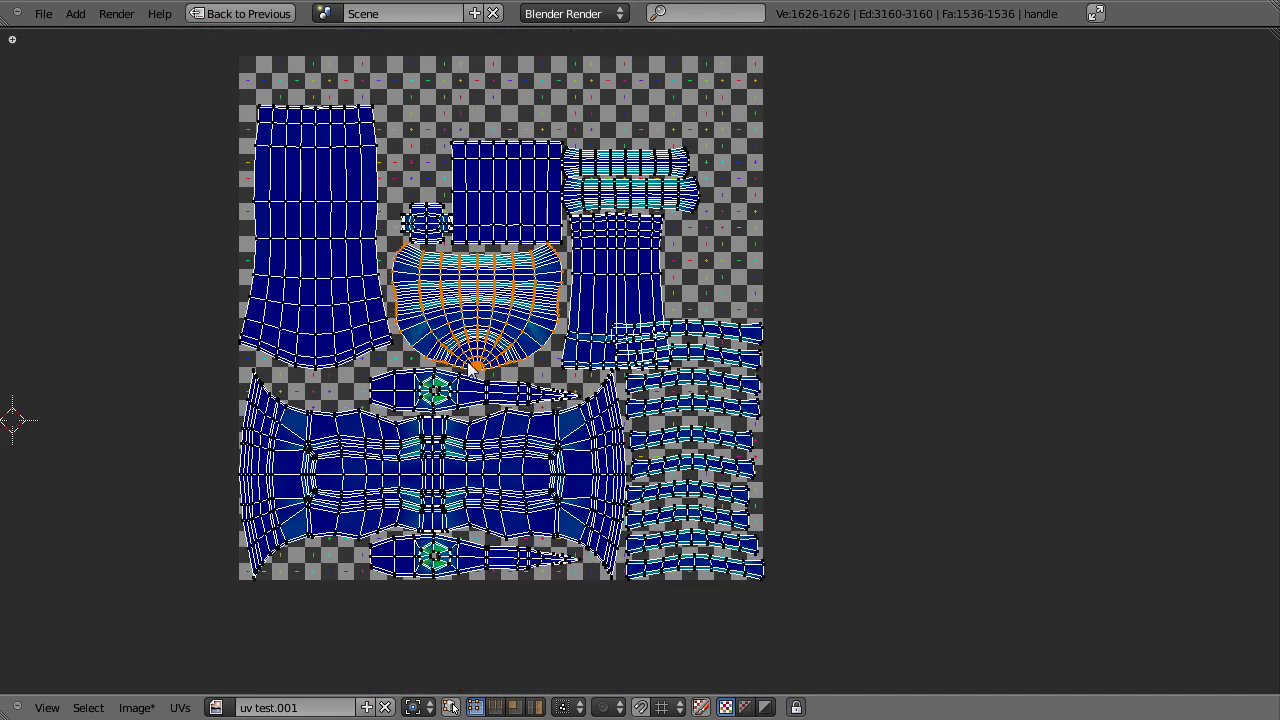
{"action": "key", "text": "g"}
{"action": "left_click", "coordinate": [878, 299]}
{"action": "key", "text": "a"}
{"action": "key", "text": "l"}
{"action": "key", "text": "g"}
{"action": "left_click", "coordinate": [852, 184]}
Step: Move the two ribbed strip islands together to the UV square's right edge, above the curved strip stack
{"action": "key", "text": "a"}
{"action": "key", "text": "l"}
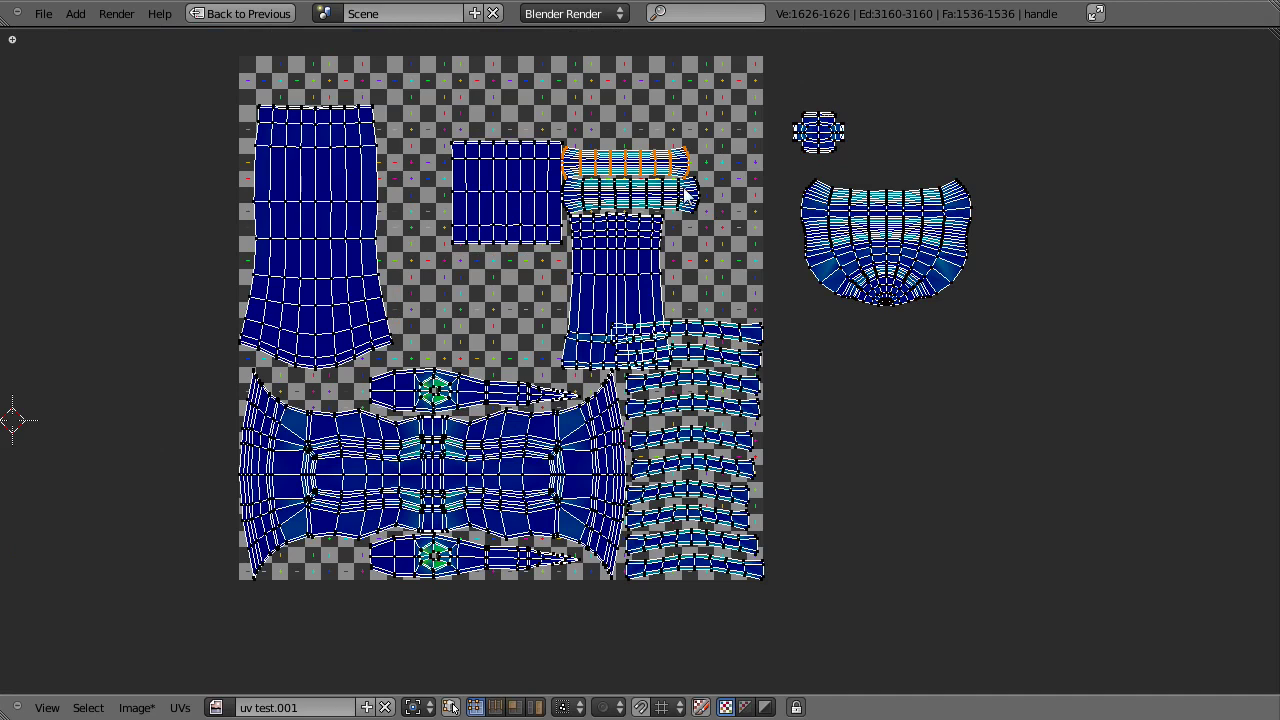
{"action": "key", "text": "g"}
{"action": "left_click", "coordinate": [739, 180]}
Step: Move the tall flared island toward the UV square's upper-left corner and place the plain rectangular island beside it
{"action": "key", "text": "a"}
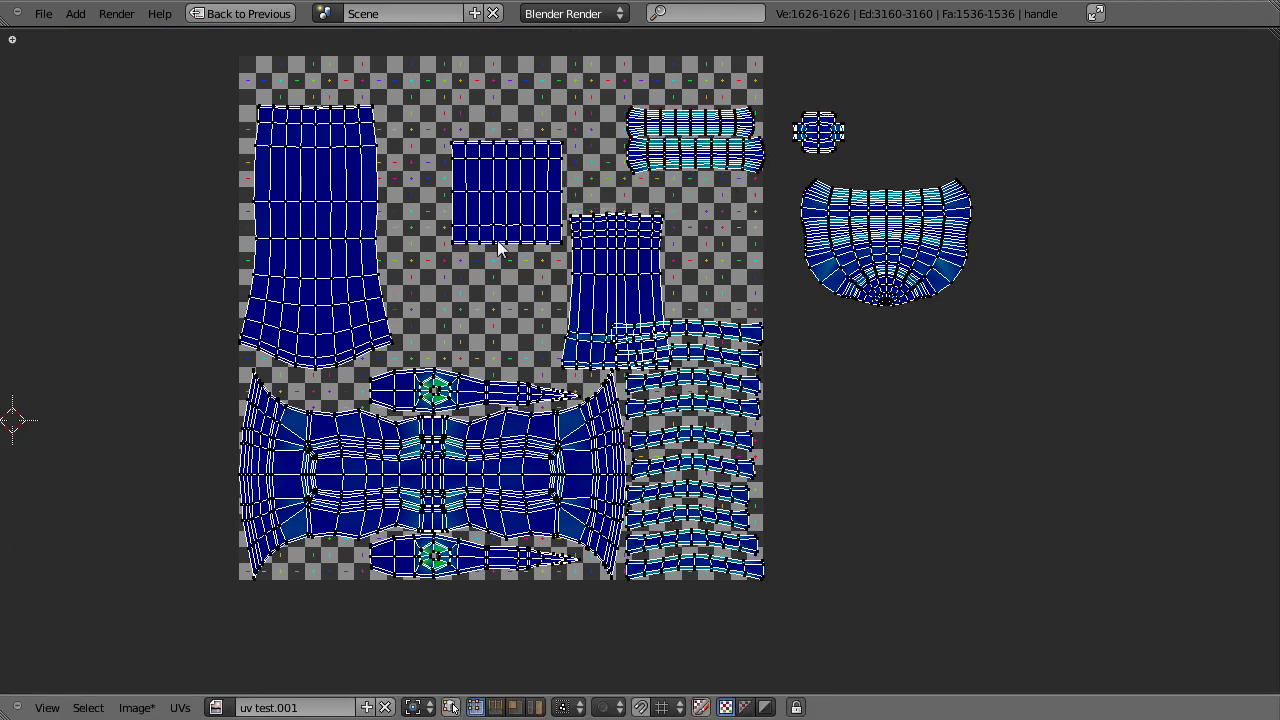
{"action": "key", "text": "g"}
{"action": "left_click", "coordinate": [378, 211]}
{"action": "key", "text": "g"}
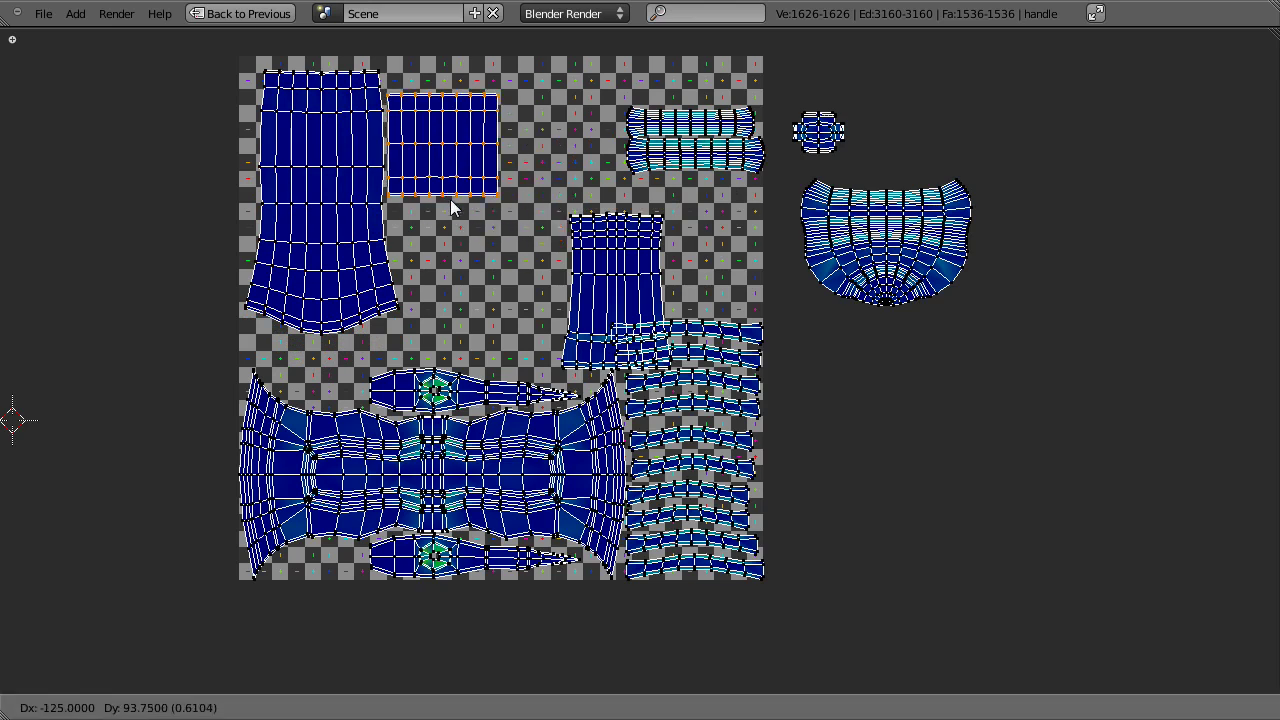
{"action": "left_click", "coordinate": [473, 178]}
Step: Move the smaller flared island directly beneath the plain rectangular island
{"action": "key", "text": "a"}
{"action": "key", "text": "l"}
{"action": "key", "text": "g"}
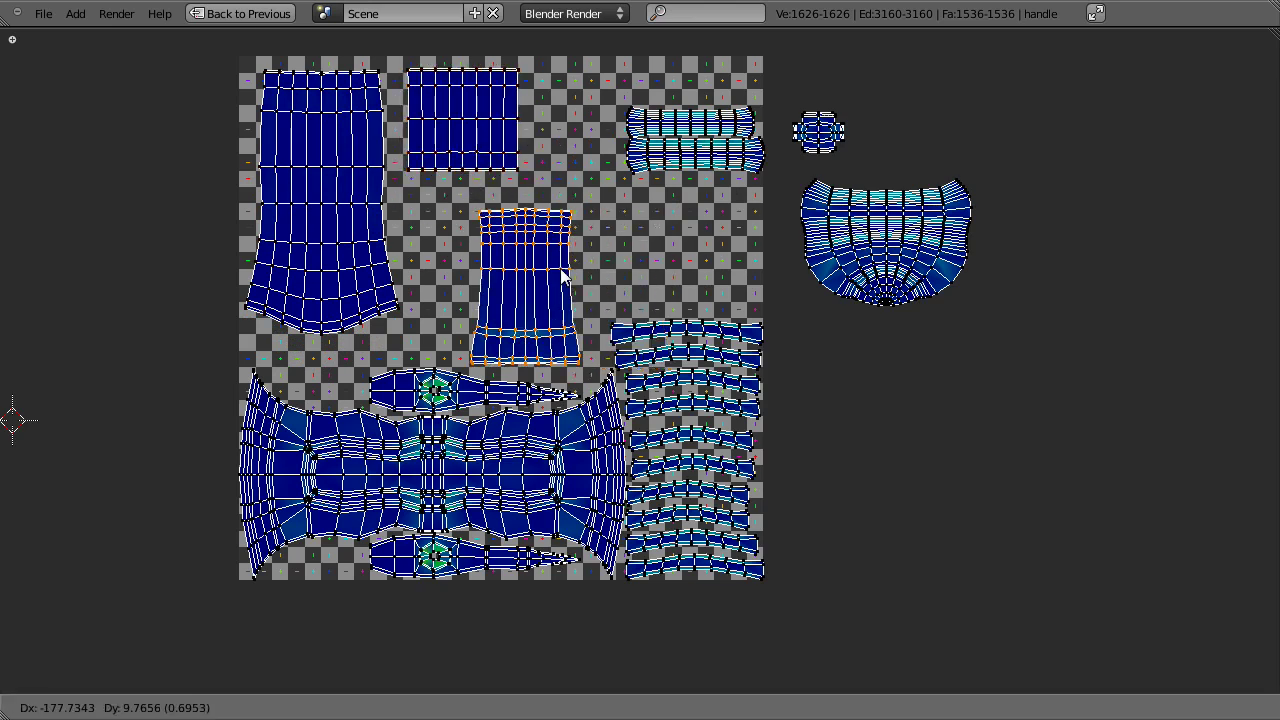
{"action": "left_click", "coordinate": [530, 244]}
Step: Move both ribbed strip islands to the UV square's upper edge beside the plain rectangular island
{"action": "key", "text": "l"}
{"action": "key", "text": "l"}
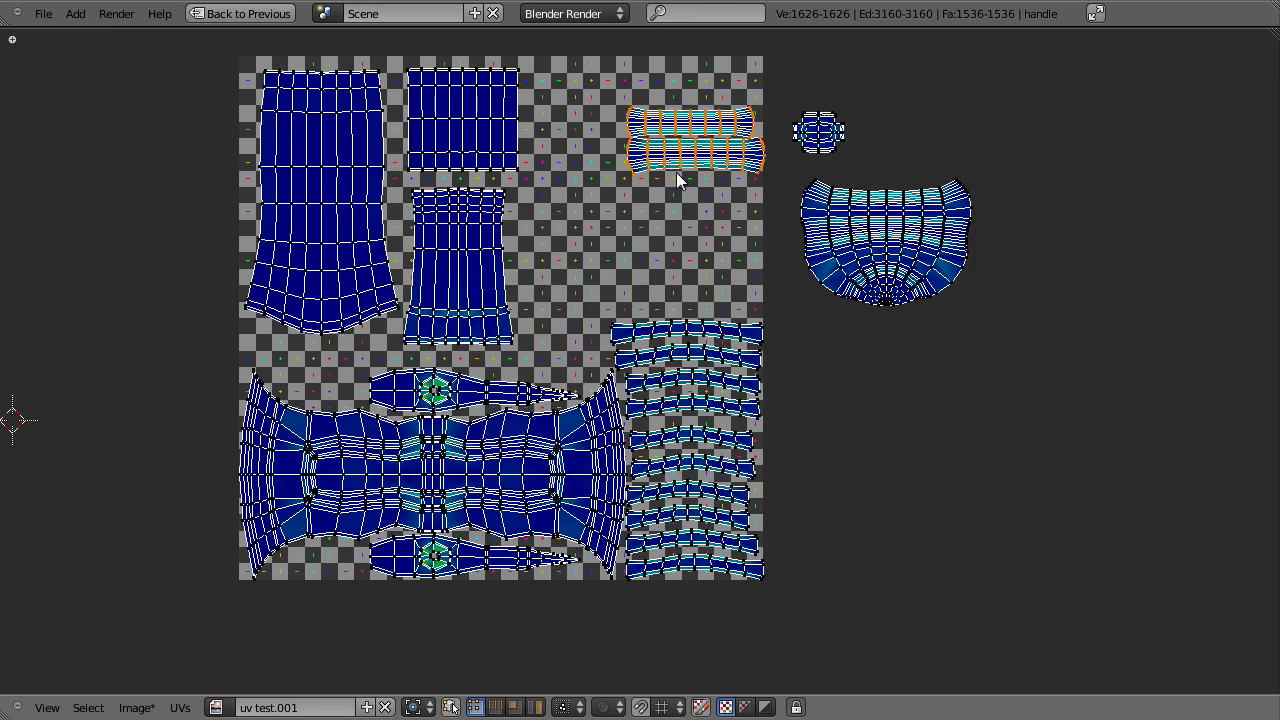
{"action": "key", "text": "g"}
{"action": "left_click", "coordinate": [560, 143]}
Step: Bring the semicircular island back beneath the ribbed strips and the small round island into the UV square's upper-right corner
{"action": "key", "text": "l"}
{"action": "key", "text": "g"}
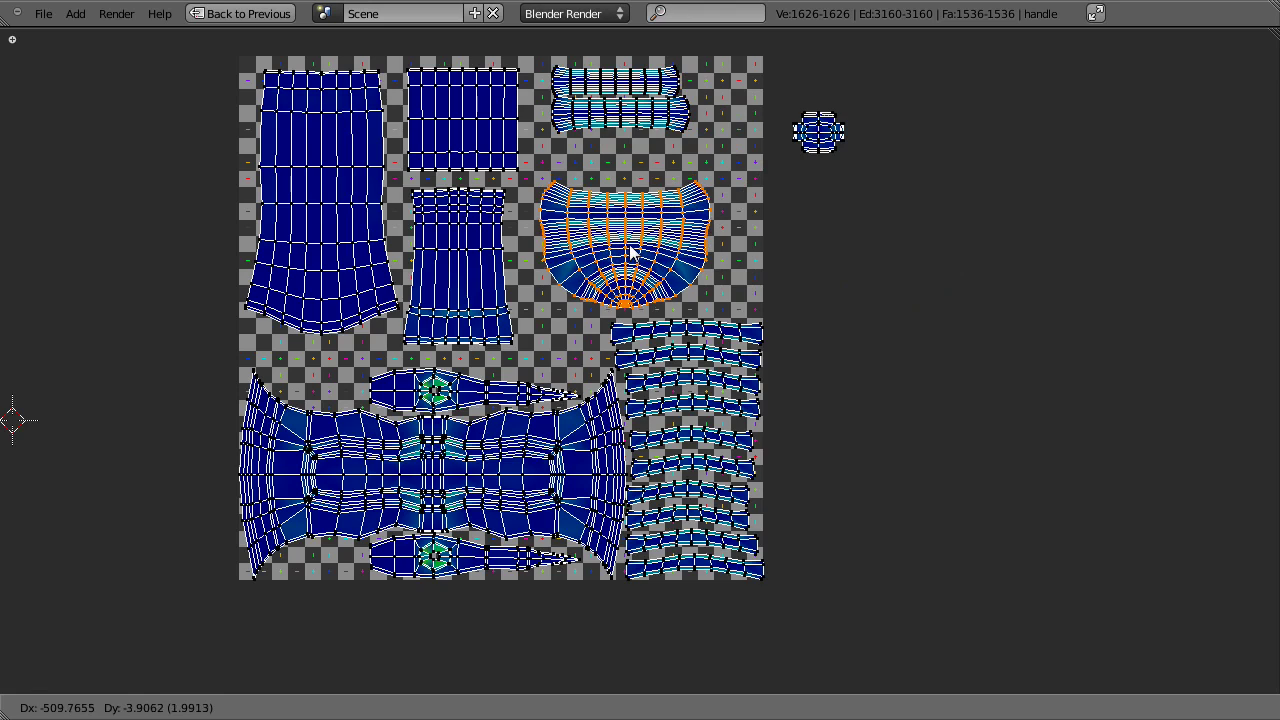
{"action": "left_click", "coordinate": [628, 257]}
{"action": "key", "text": "a"}
{"action": "key", "text": "g"}
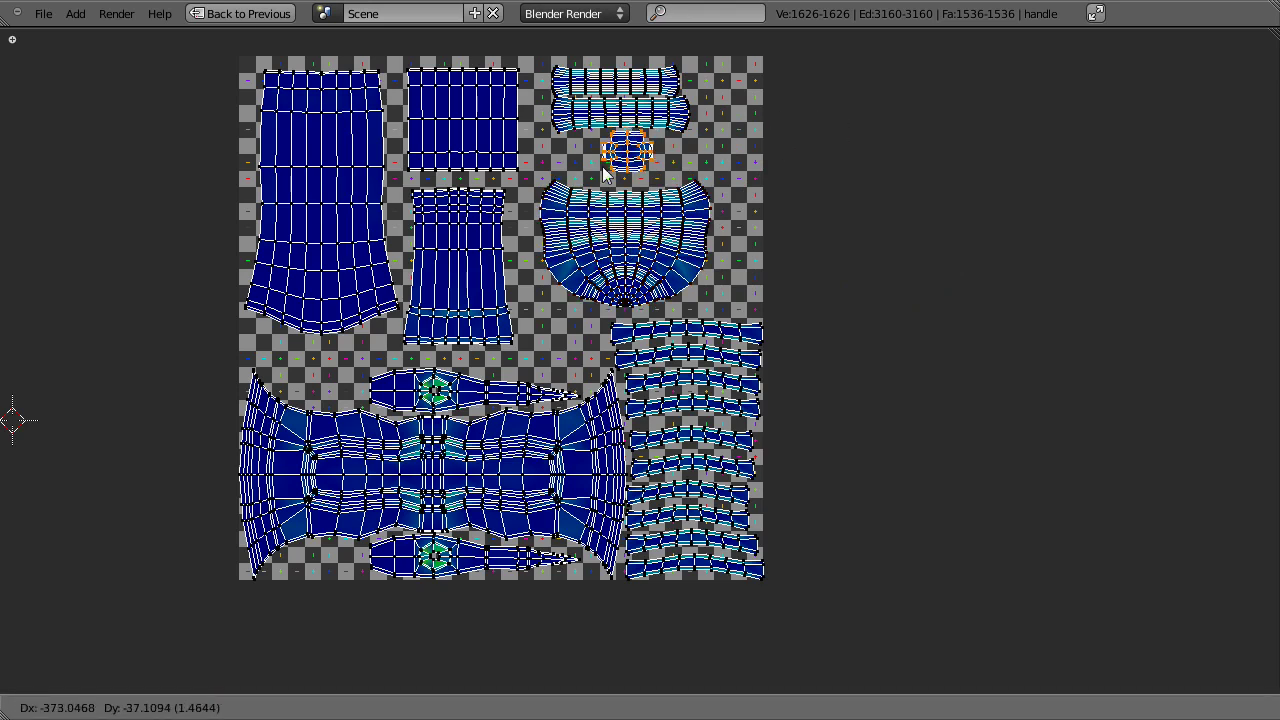
{"action": "left_click", "coordinate": [693, 112]}
Step: Move the two ribbed strips down one at a time, stacking them with a gap above the semicircular island
{"action": "key", "text": "a"}
{"action": "key", "text": "l"}
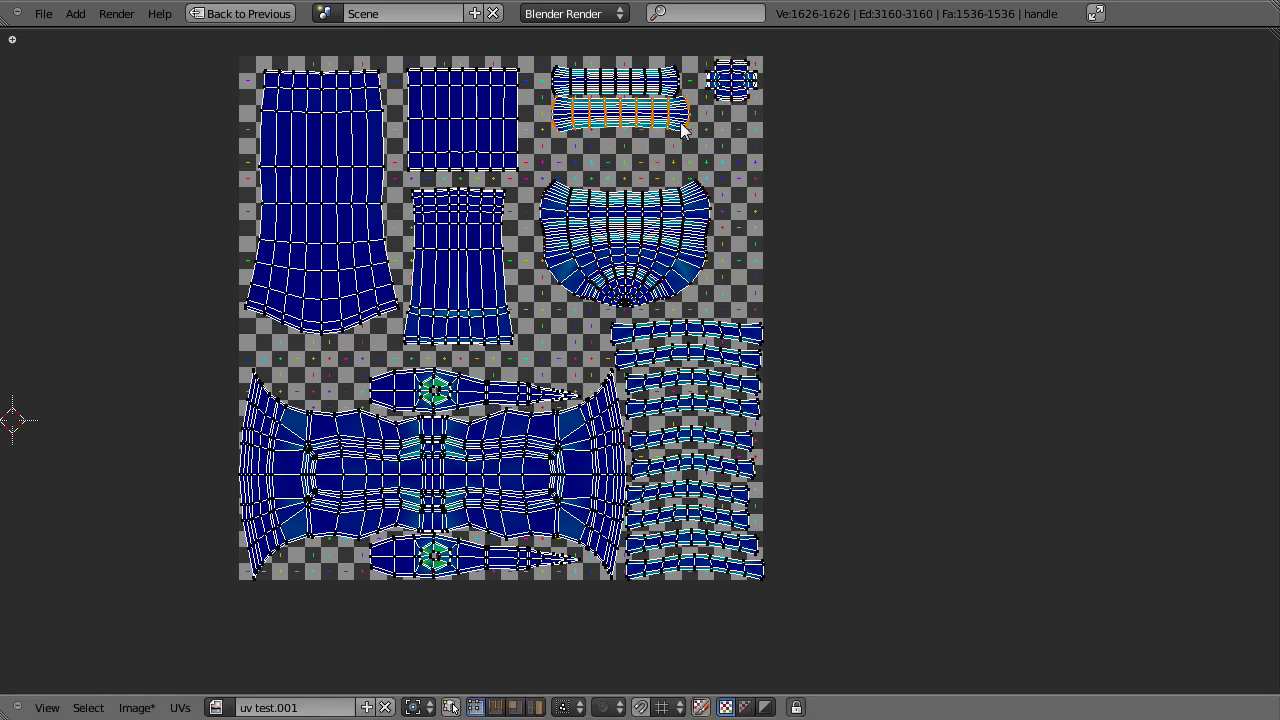
{"action": "key", "text": "g"}
{"action": "left_click", "coordinate": [686, 177]}
{"action": "key", "text": "a"}
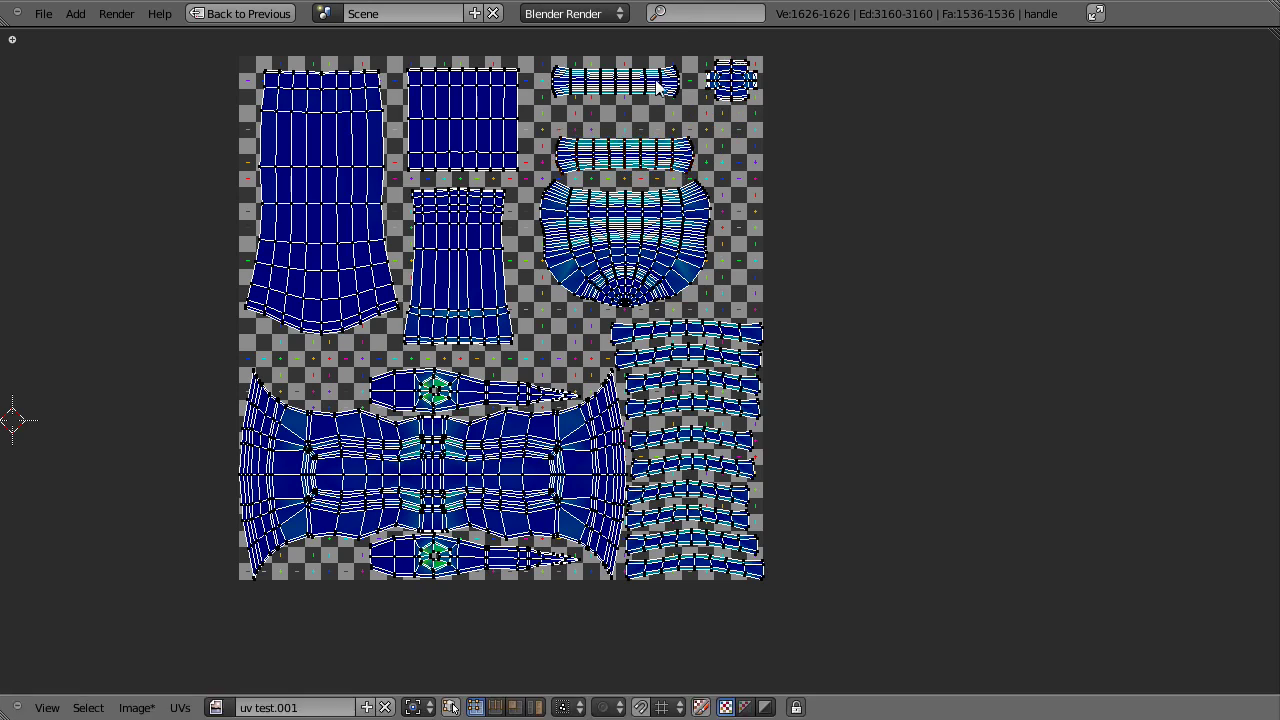
{"action": "key", "text": "l"}
{"action": "key", "text": "g"}
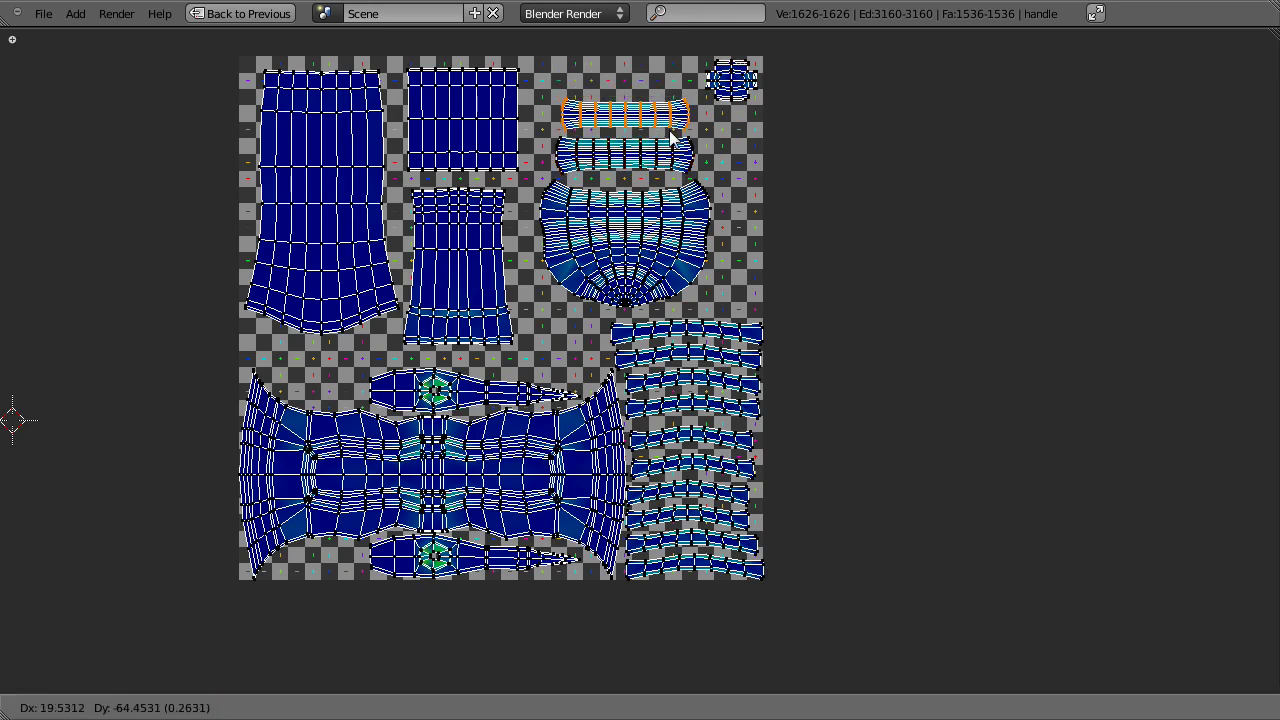
{"action": "left_click", "coordinate": [675, 138]}
Step: Shift the small round island down and inward from the UV square's upper-right corner
{"action": "key", "text": "a"}
{"action": "key", "text": "g"}
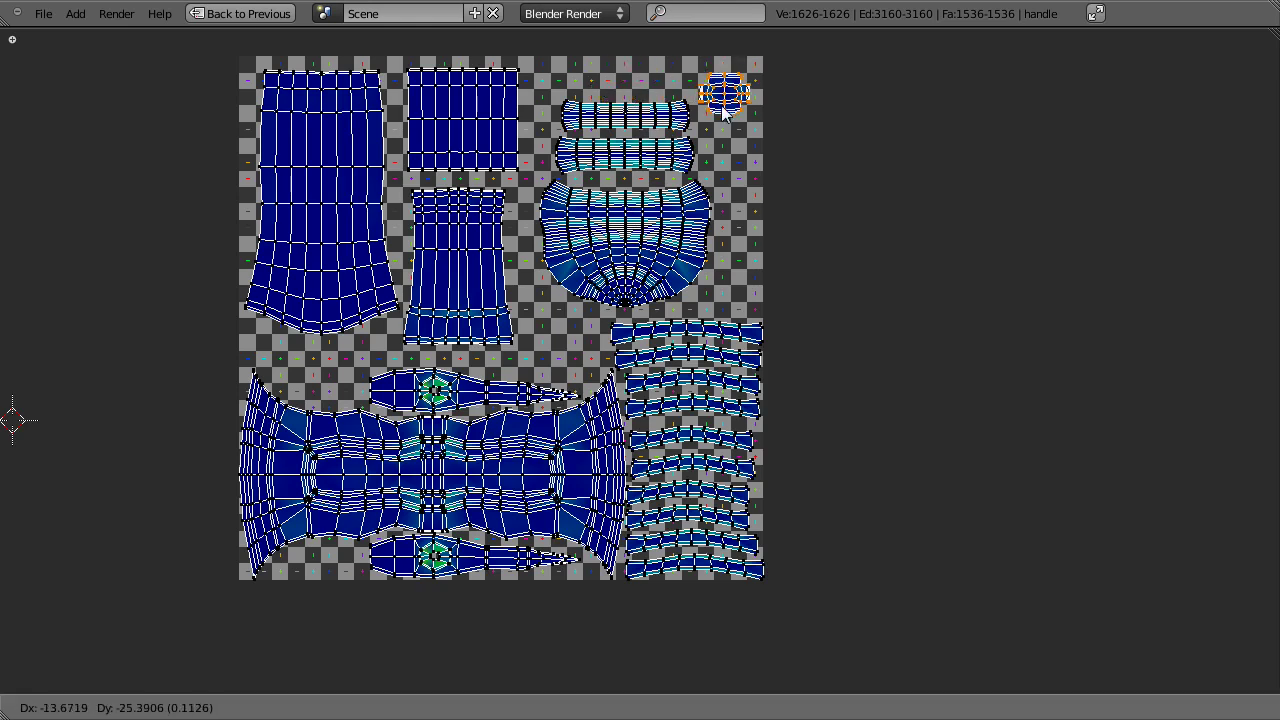
{"action": "left_click", "coordinate": [717, 130]}
Step: Move the wide axe-head island and both pointed islands up together, leaving a margin from the UV square's lower edge
{"action": "scroll", "coordinate": [700, 188], "scroll_direction": "up", "scroll_amount": 1}
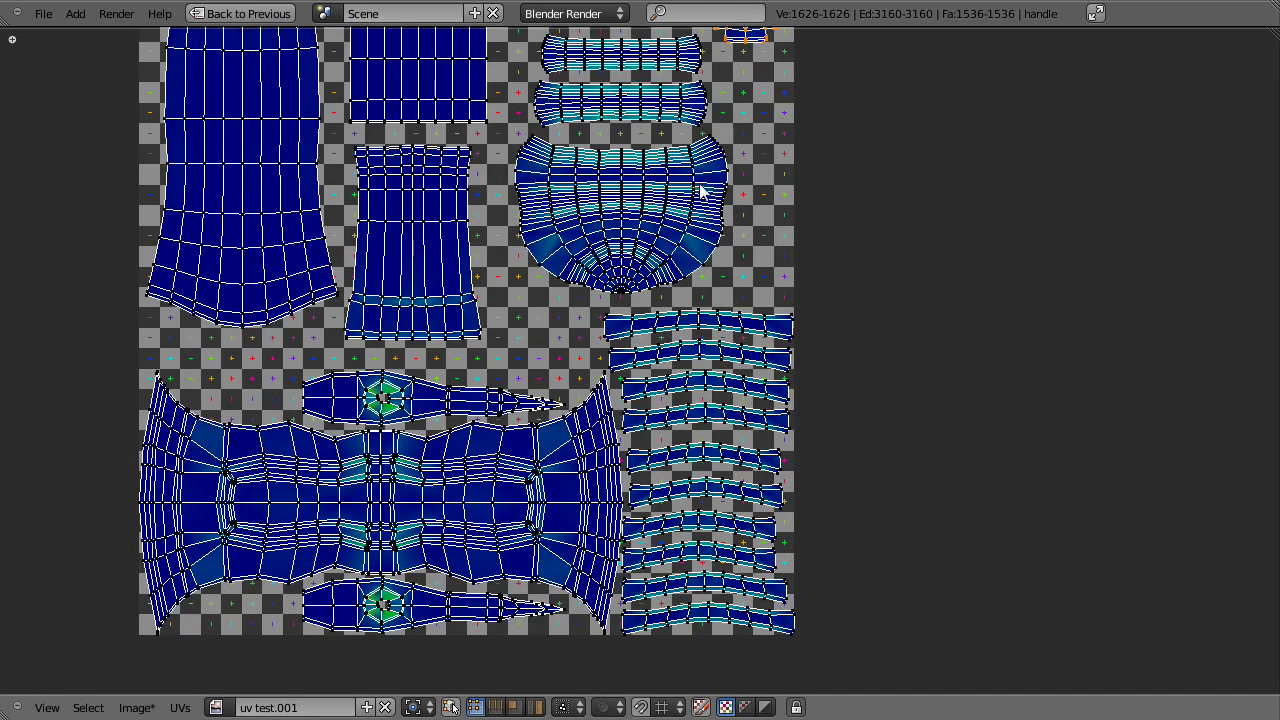
{"action": "key", "text": "l"}
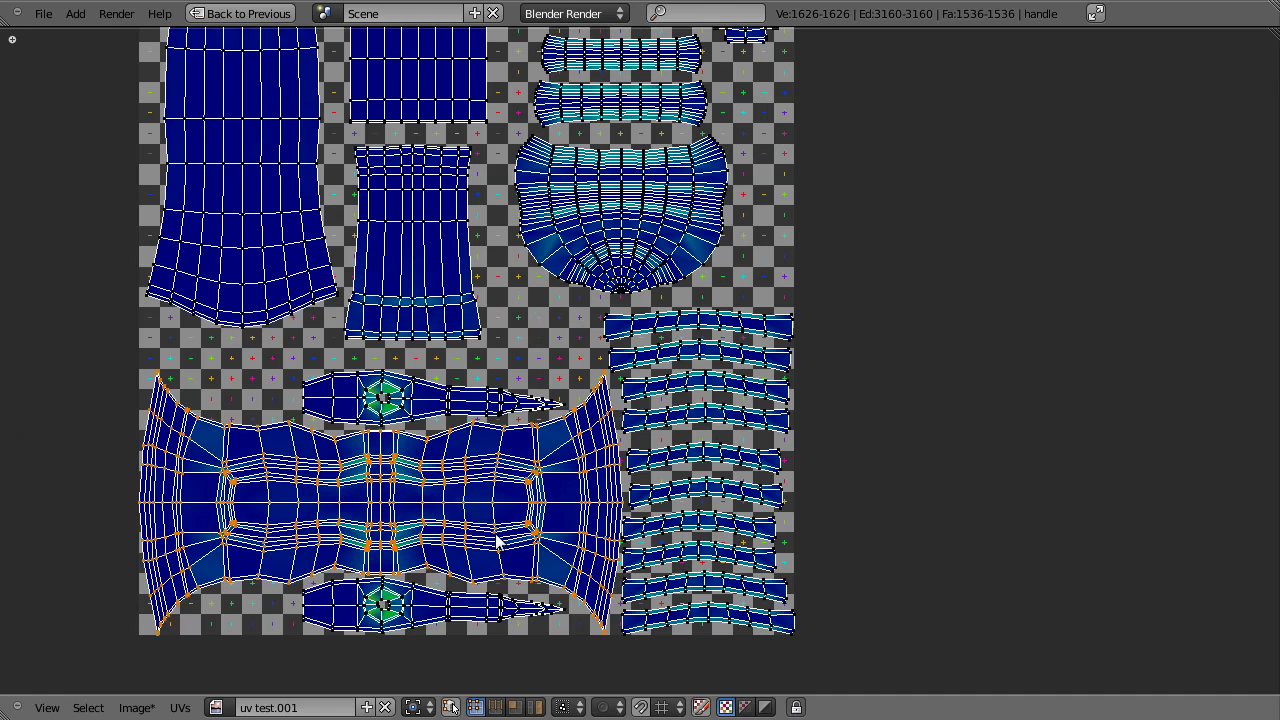
{"action": "key", "text": "g"}
{"action": "left_click", "coordinate": [428, 550]}
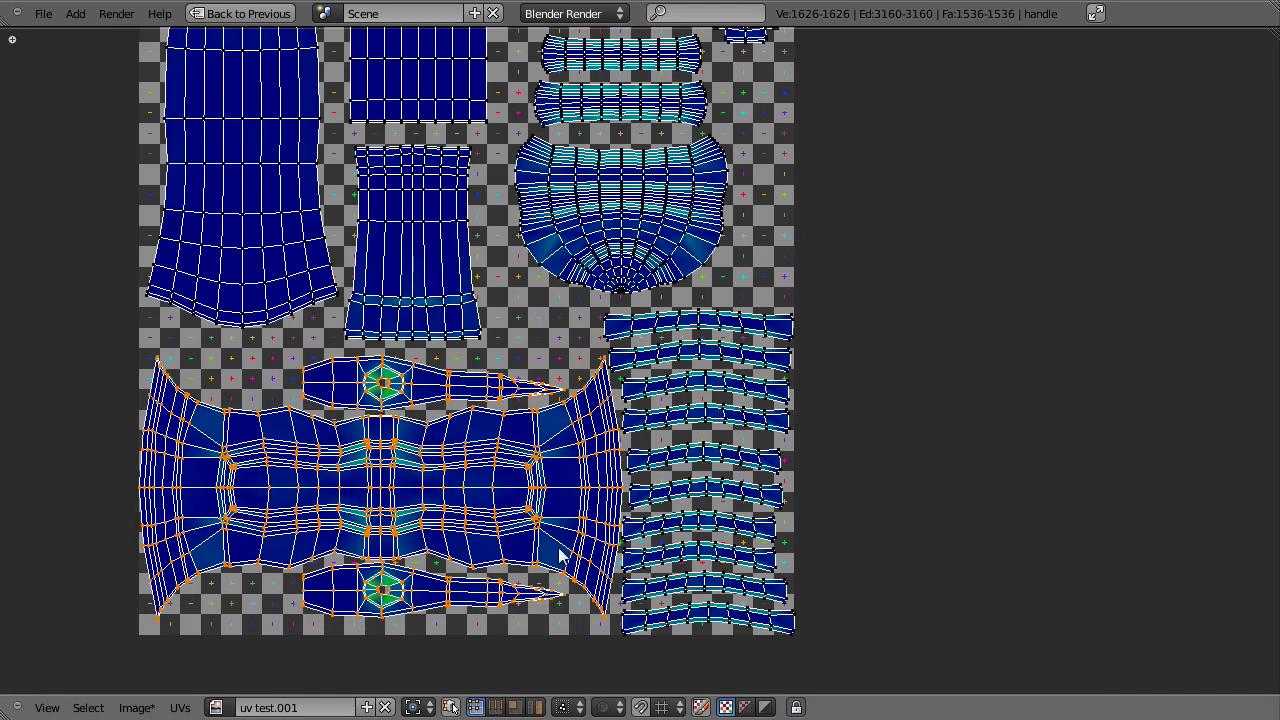
Step: Nudge the wide axe-head island and both pointed islands slightly sideways along X, leaving them deselected
{"action": "key", "text": "g"}
{"action": "key", "text": "x"}
{"action": "left_click", "coordinate": [722, 532]}
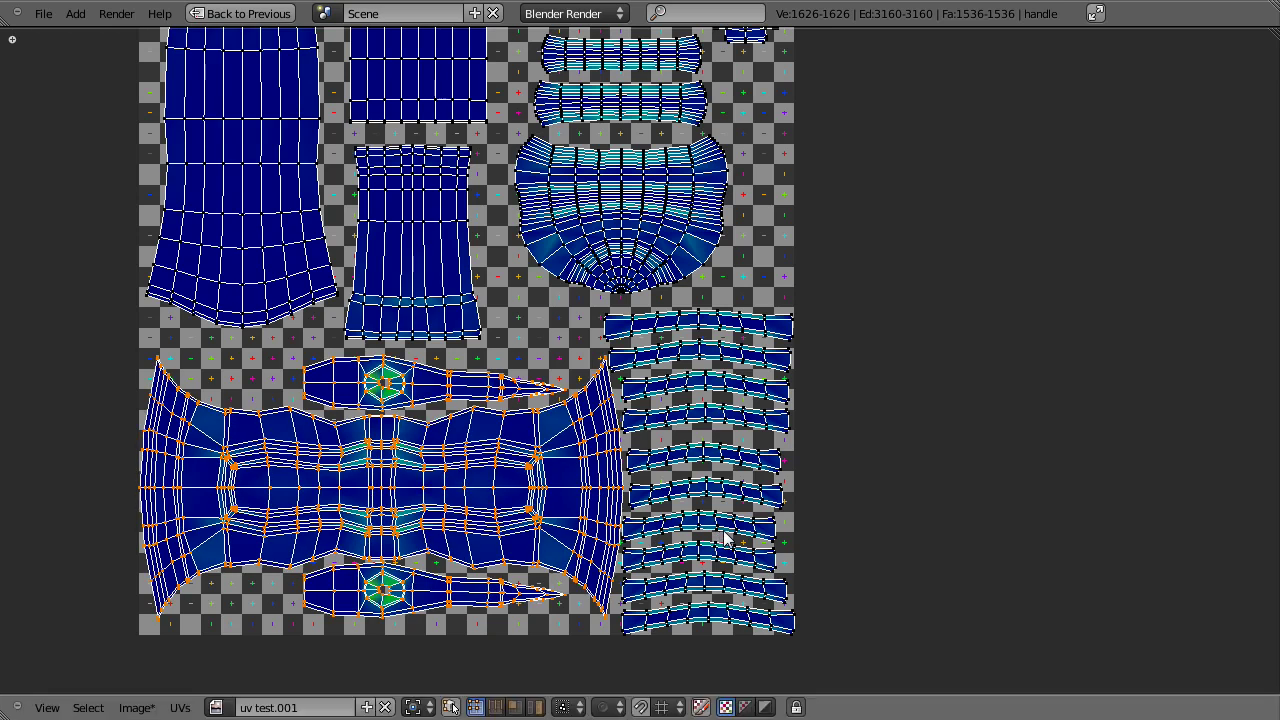
{"action": "key", "text": "a"}
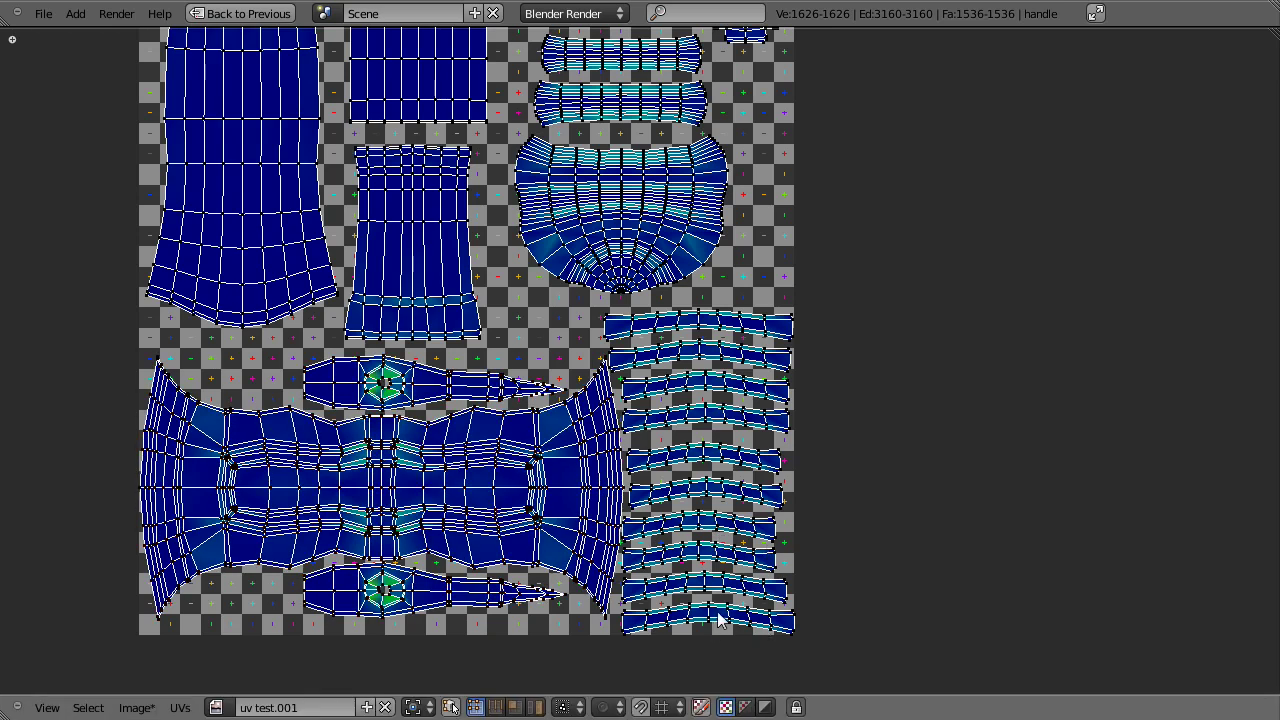
Step: Move the lowest curved strip left, just inside the UV square's right edge, and nudge the strip above it
{"action": "key", "text": "g"}
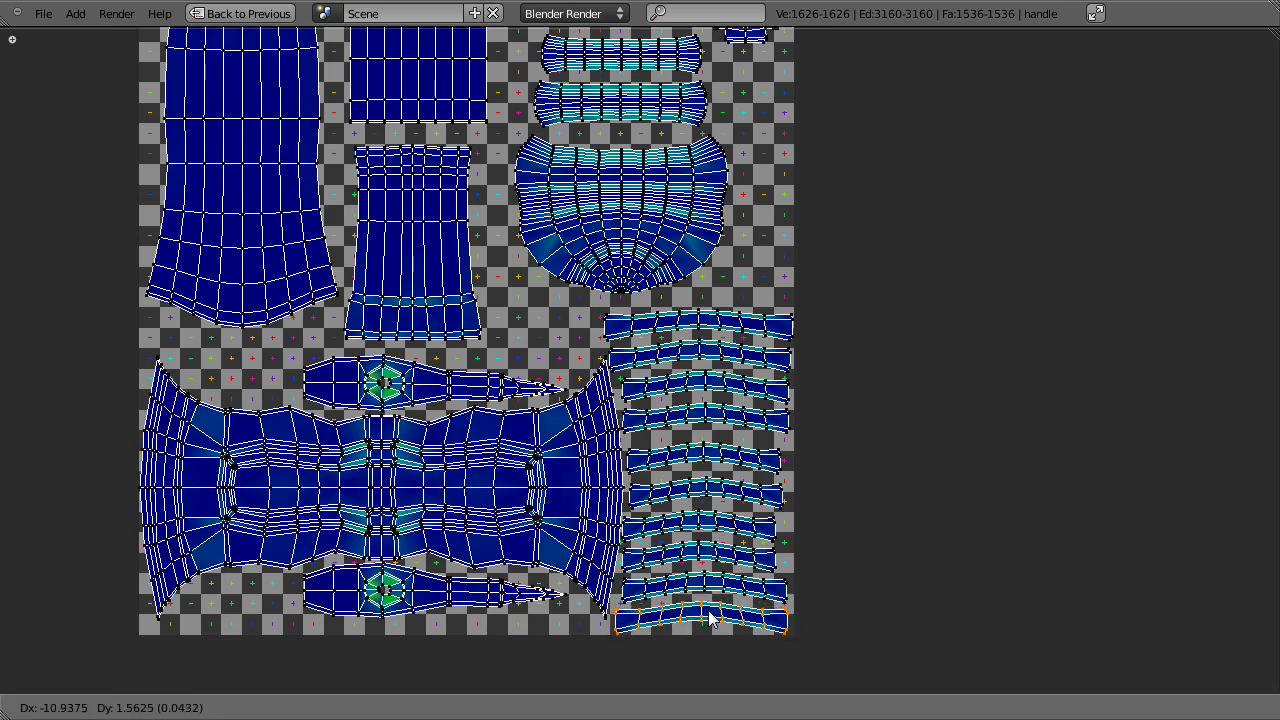
{"action": "left_click", "coordinate": [708, 617]}
{"action": "key", "text": "a"}
{"action": "key", "text": "g"}
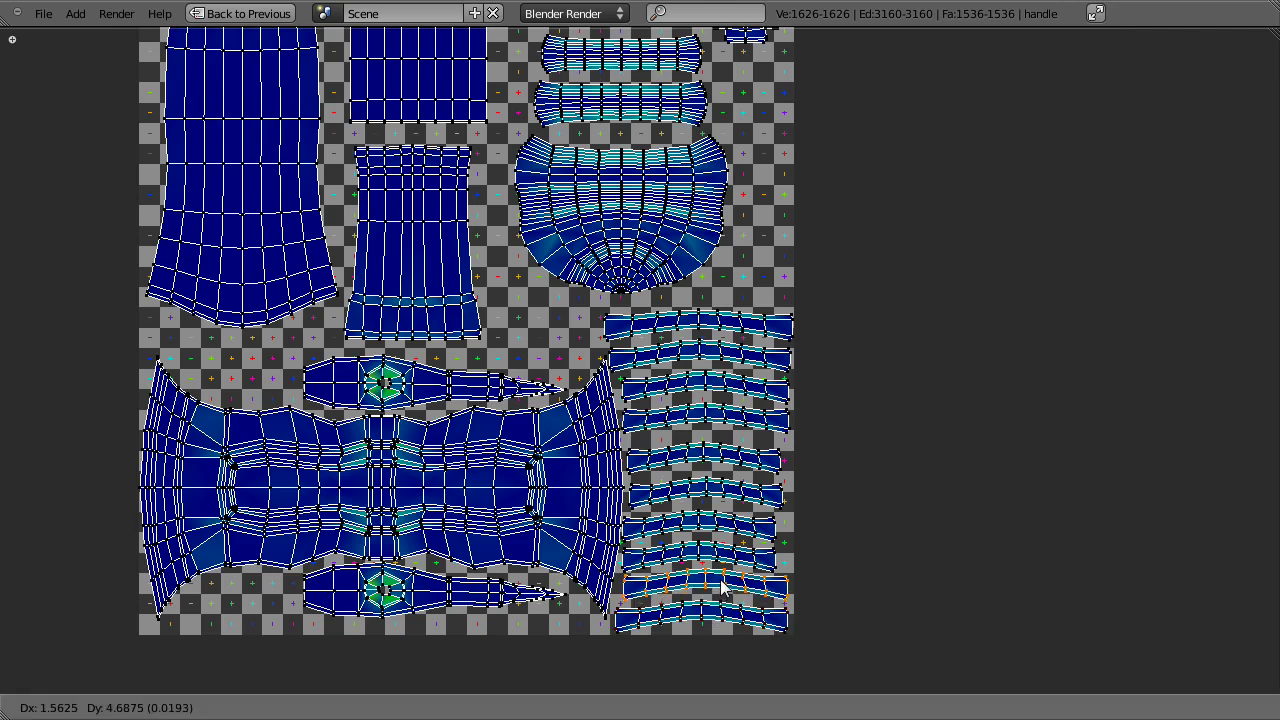
{"action": "left_click", "coordinate": [720, 590]}
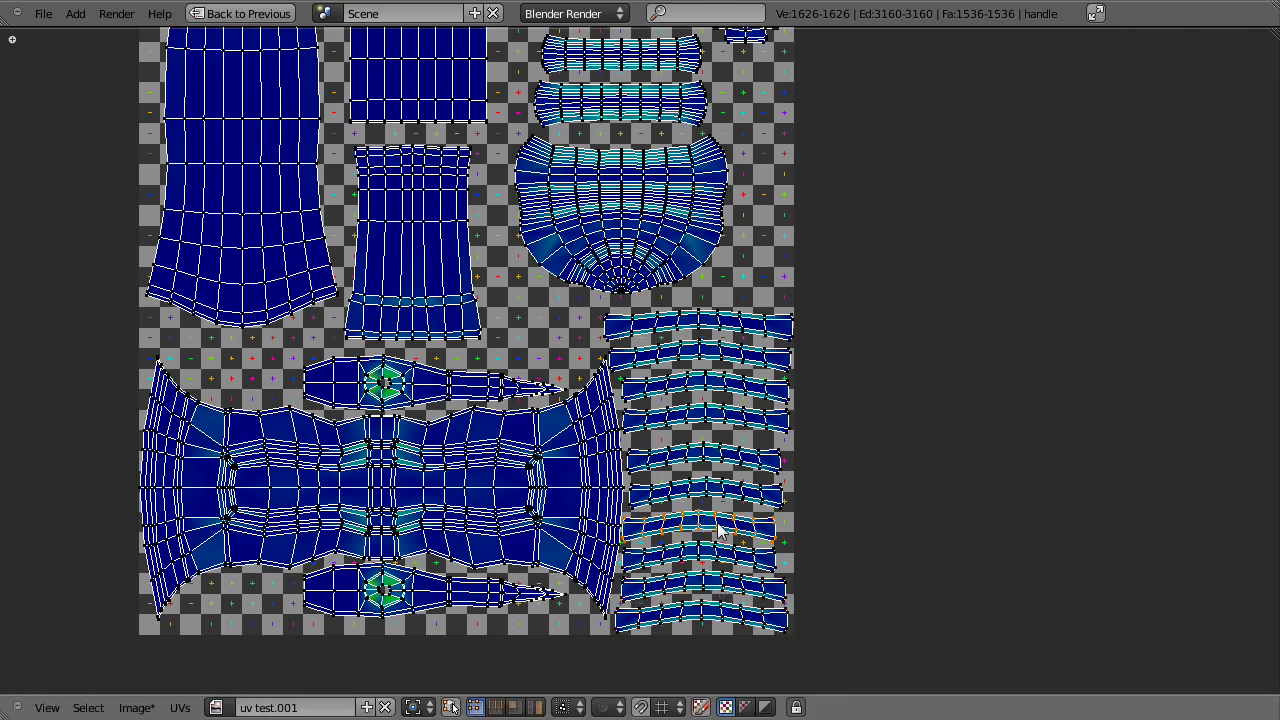
Step: Shift the second curved strip from the top right along X, away from the axe-head island's tip
{"action": "scroll", "coordinate": [570, 398], "scroll_direction": "up", "scroll_amount": 2}
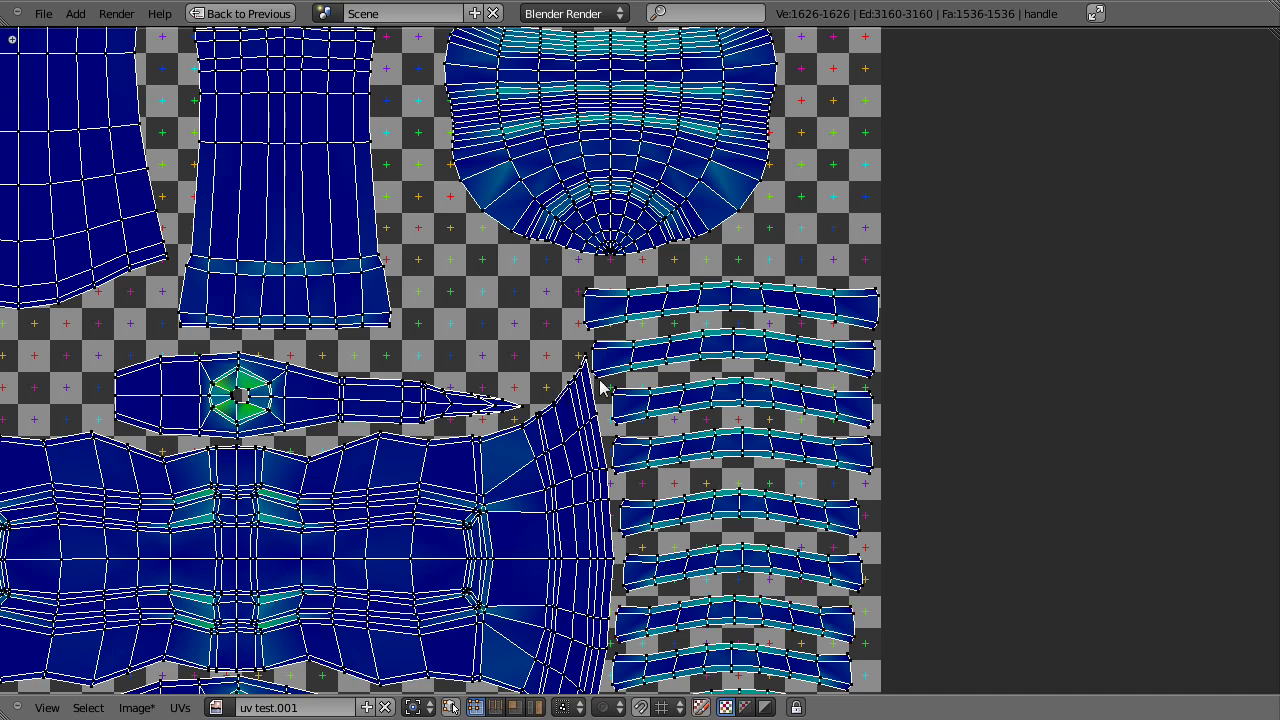
{"action": "key", "text": "g"}
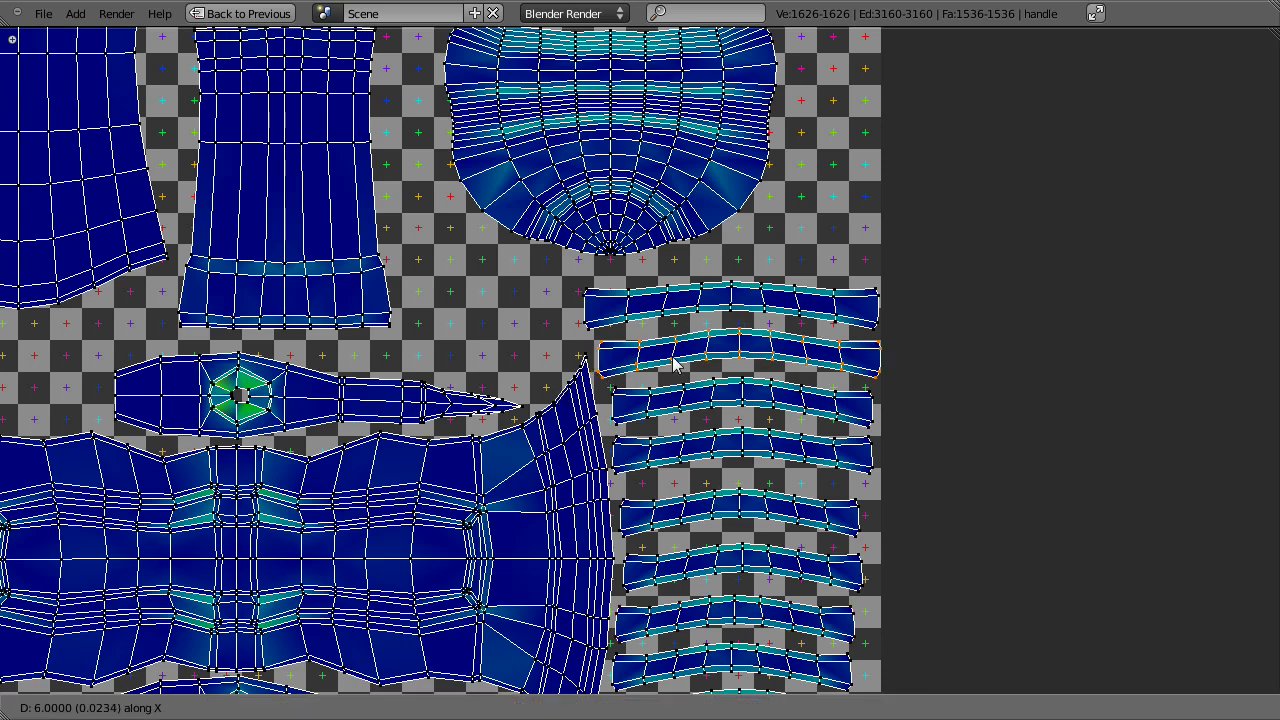
{"action": "left_click", "coordinate": [673, 362]}
{"action": "scroll", "coordinate": [459, 362], "scroll_direction": "down", "scroll_amount": 2}
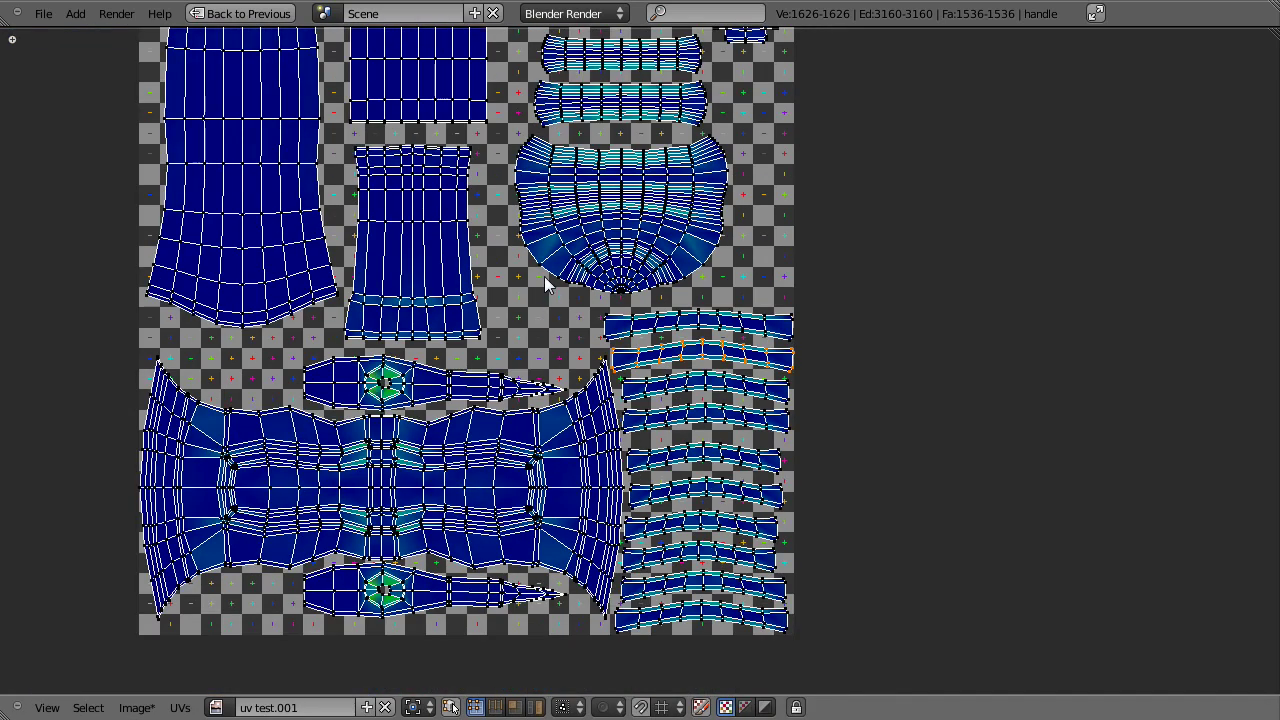
{"action": "scroll", "coordinate": [637, 414], "scroll_direction": "up", "scroll_amount": 2}
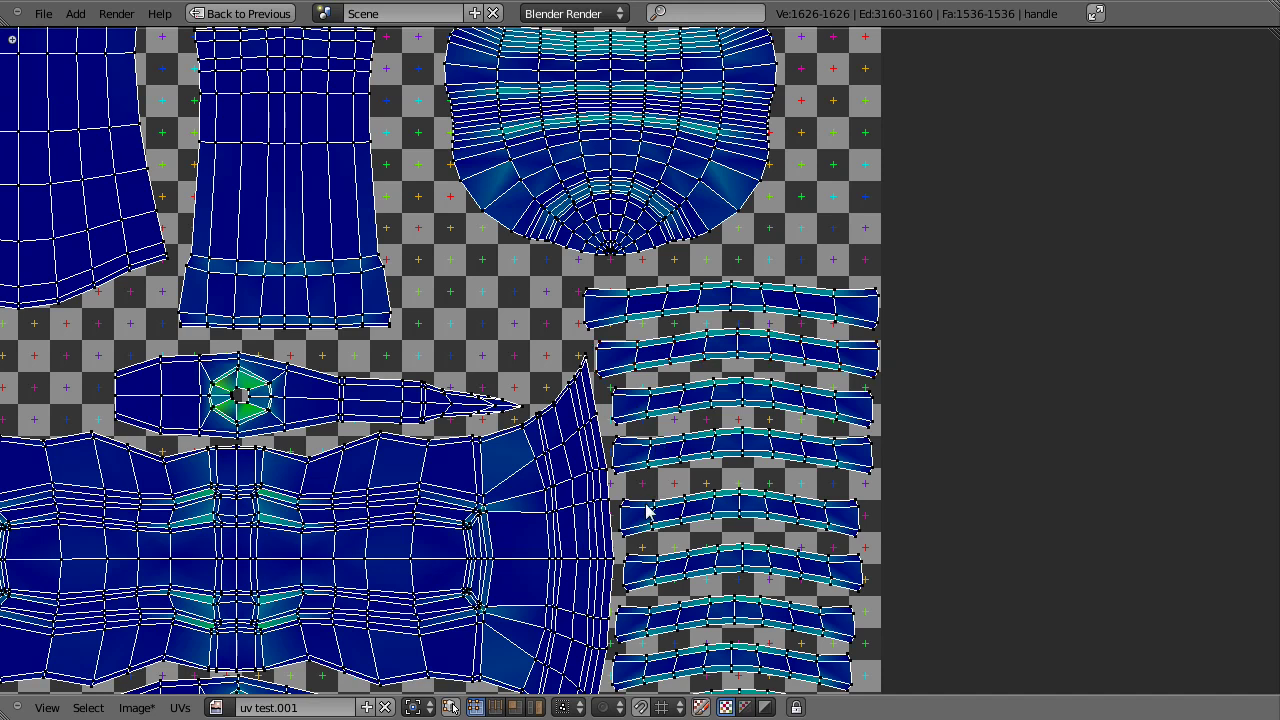
{"action": "scroll", "coordinate": [649, 509], "scroll_direction": "down", "scroll_amount": 3}
{"action": "scroll", "coordinate": [498, 394], "scroll_direction": "down", "scroll_amount": 2}
{"action": "scroll", "coordinate": [505, 428], "scroll_direction": "up", "scroll_amount": 1}
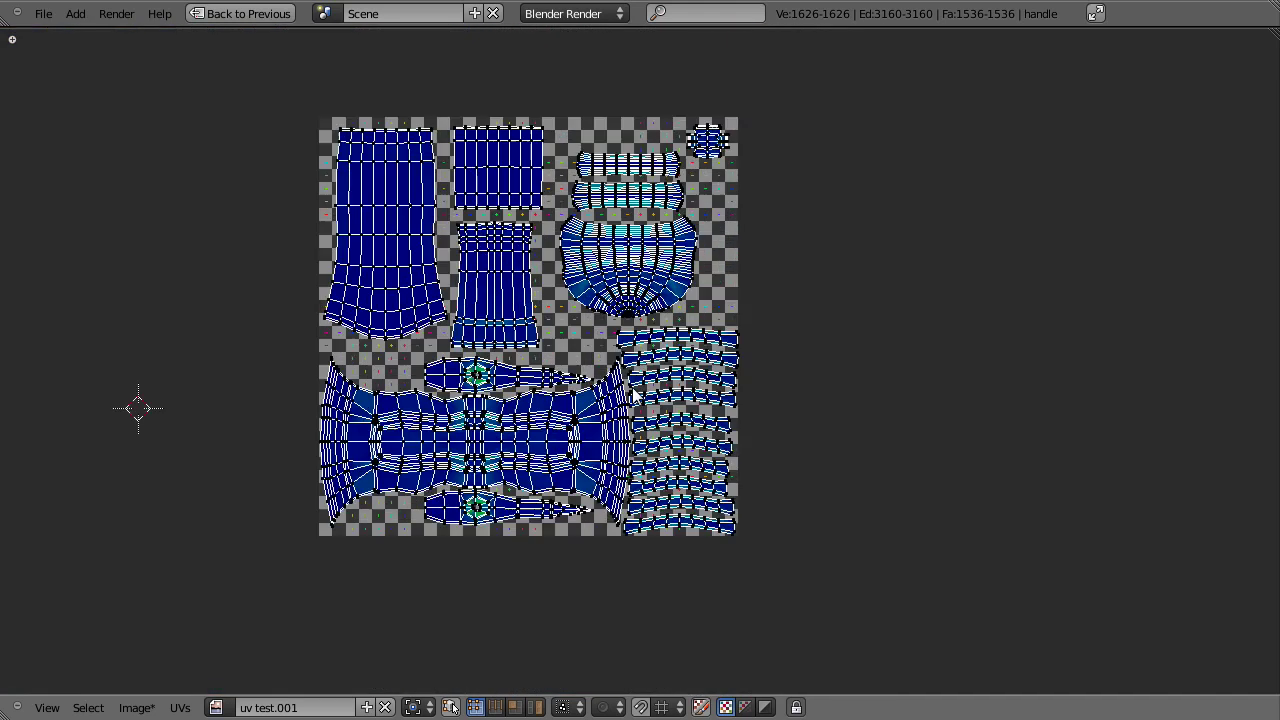
Step: Save the blend file over its existing version and select all the UV islands
{"action": "key", "text": "ctrl+s"}
{"action": "left_click", "coordinate": [505, 428]}
{"action": "key", "text": "a"}
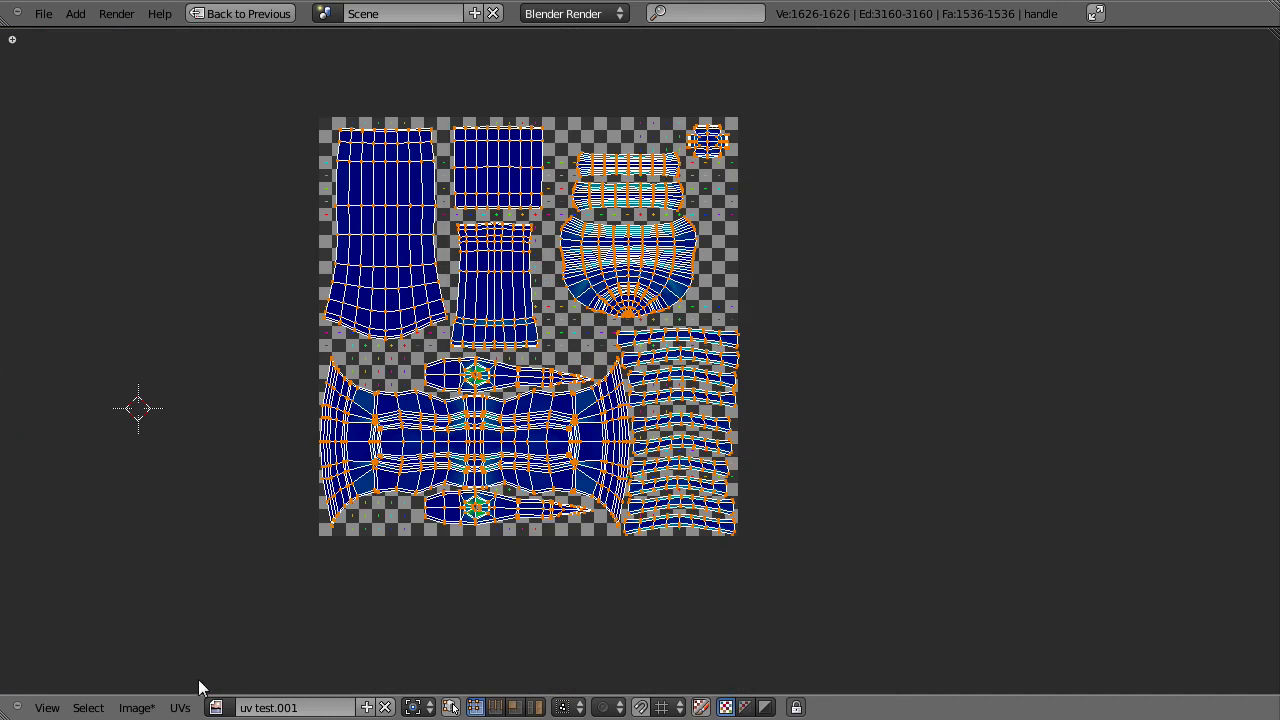
Step: Export the UV layout into the textures folder as axe_uvs
{"action": "left_click", "coordinate": [180, 707]}
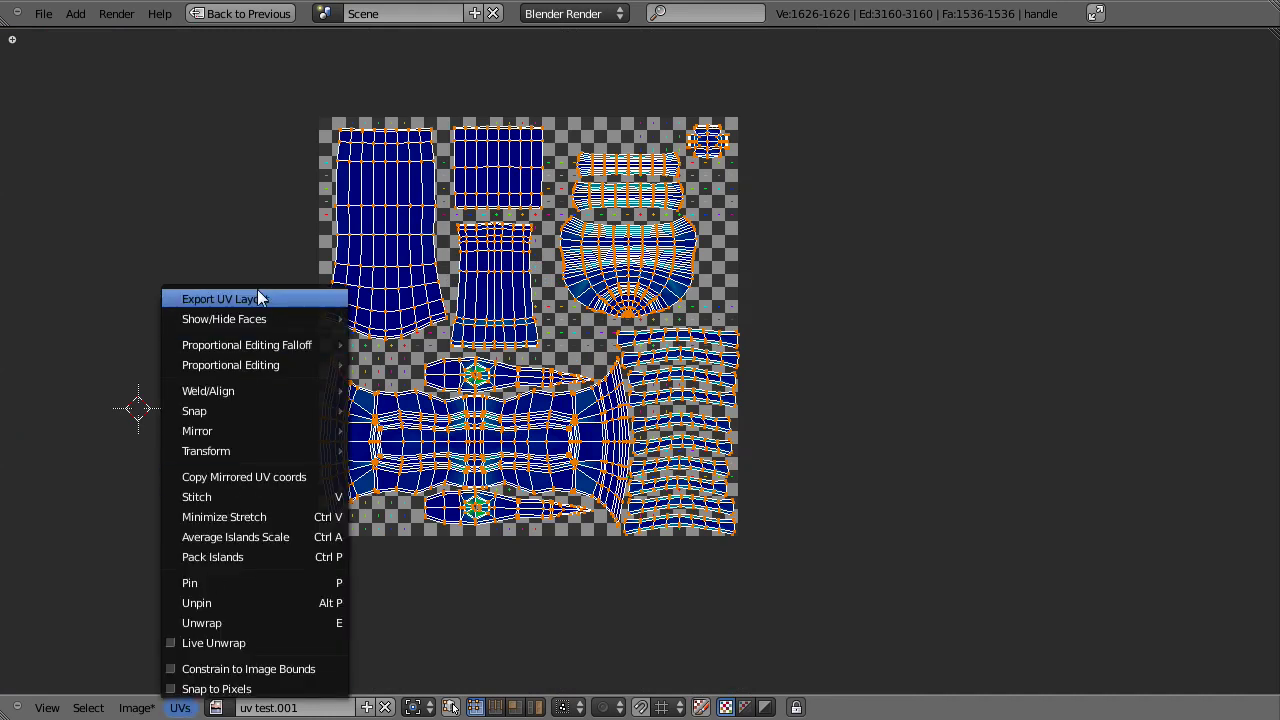
{"action": "left_click", "coordinate": [258, 297]}
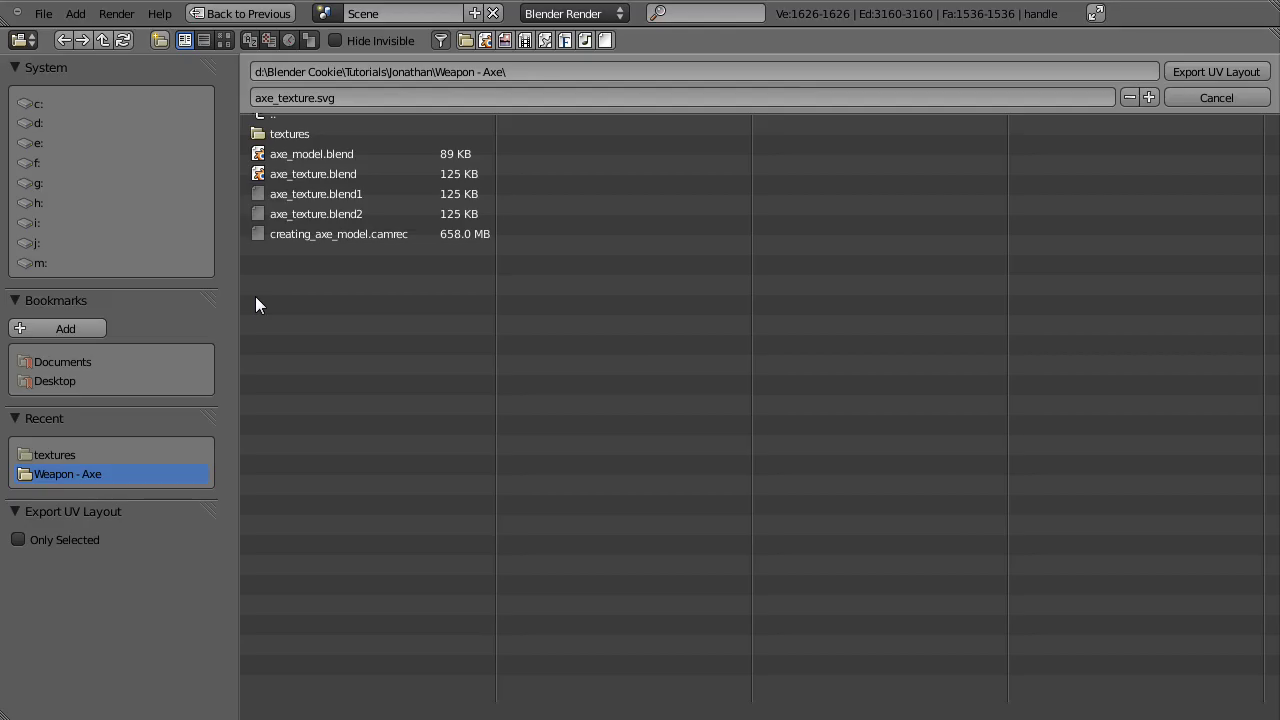
{"action": "left_click", "coordinate": [282, 135]}
{"action": "left_click", "coordinate": [359, 99]}
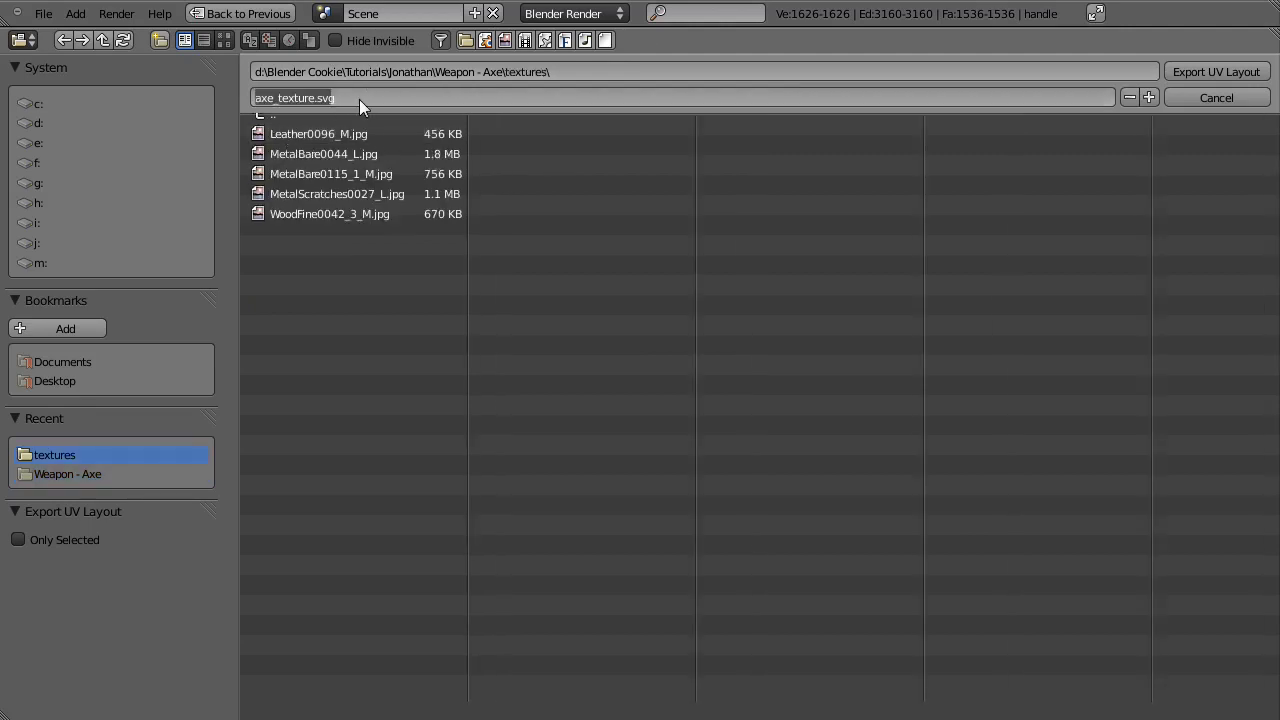
{"action": "type", "text": "axe_uvs"}
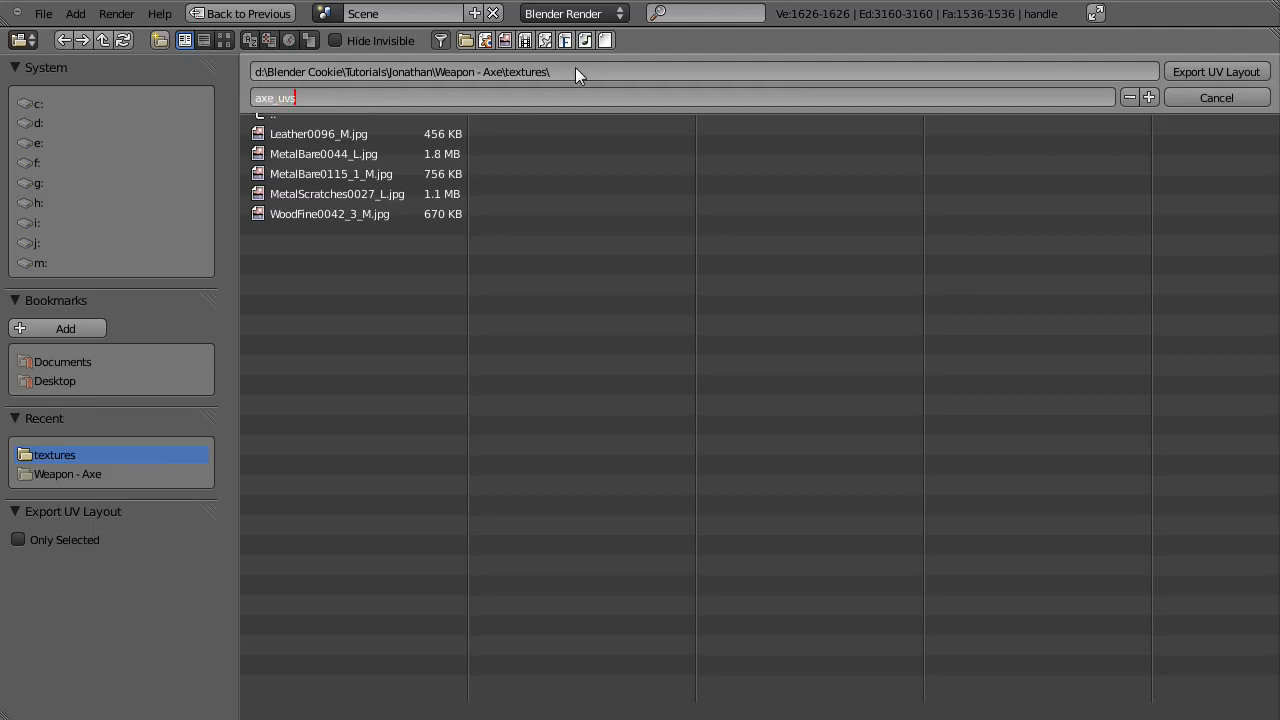
{"action": "left_click", "coordinate": [1228, 71]}
{"action": "left_click", "coordinate": [1227, 71]}
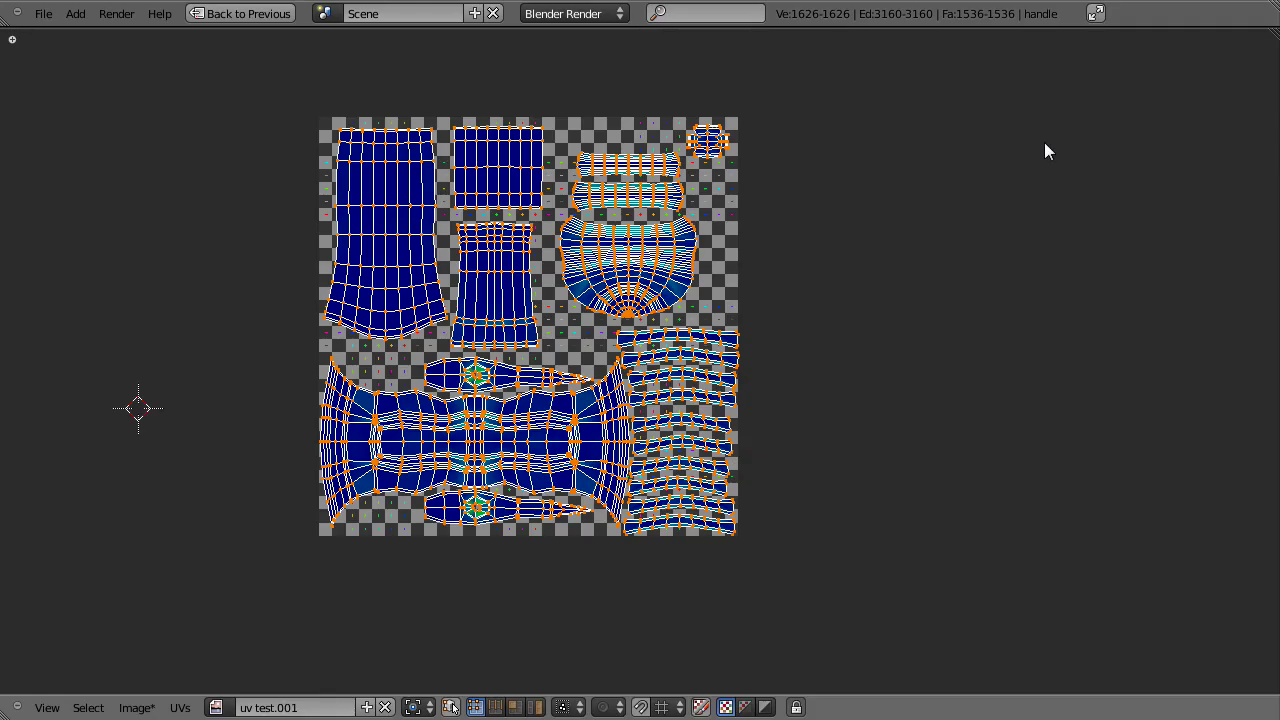
Step: Restore the split Blender layout, switch to the textures folder in Windows Explorer and rename the exported axe_uvs file as axe_uvs.tga
{"action": "key", "text": "ctrl+Up"}
{"action": "middle_click_drag", "start_coordinate": [333, 437], "coordinate": [351, 317], "text": "shift"}
{"action": "key", "text": "alt+Tab"}
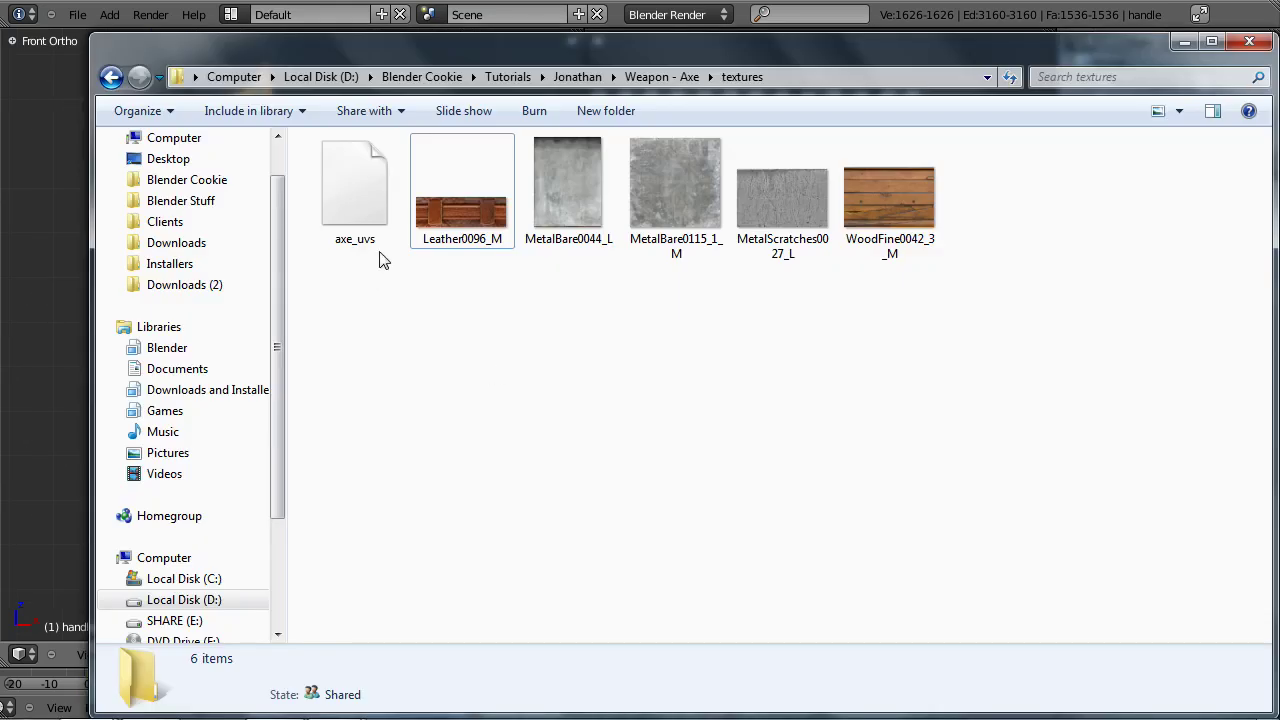
{"action": "left_click", "coordinate": [361, 197]}
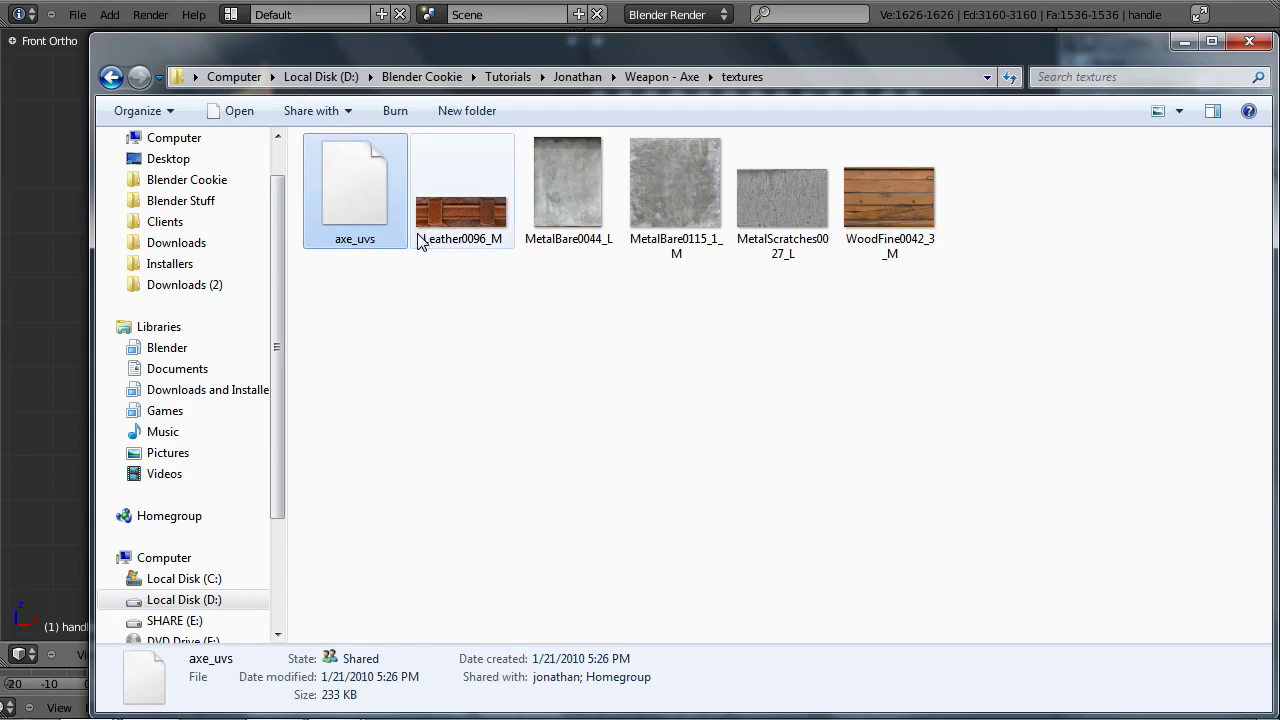
{"action": "right_click", "coordinate": [343, 188]}
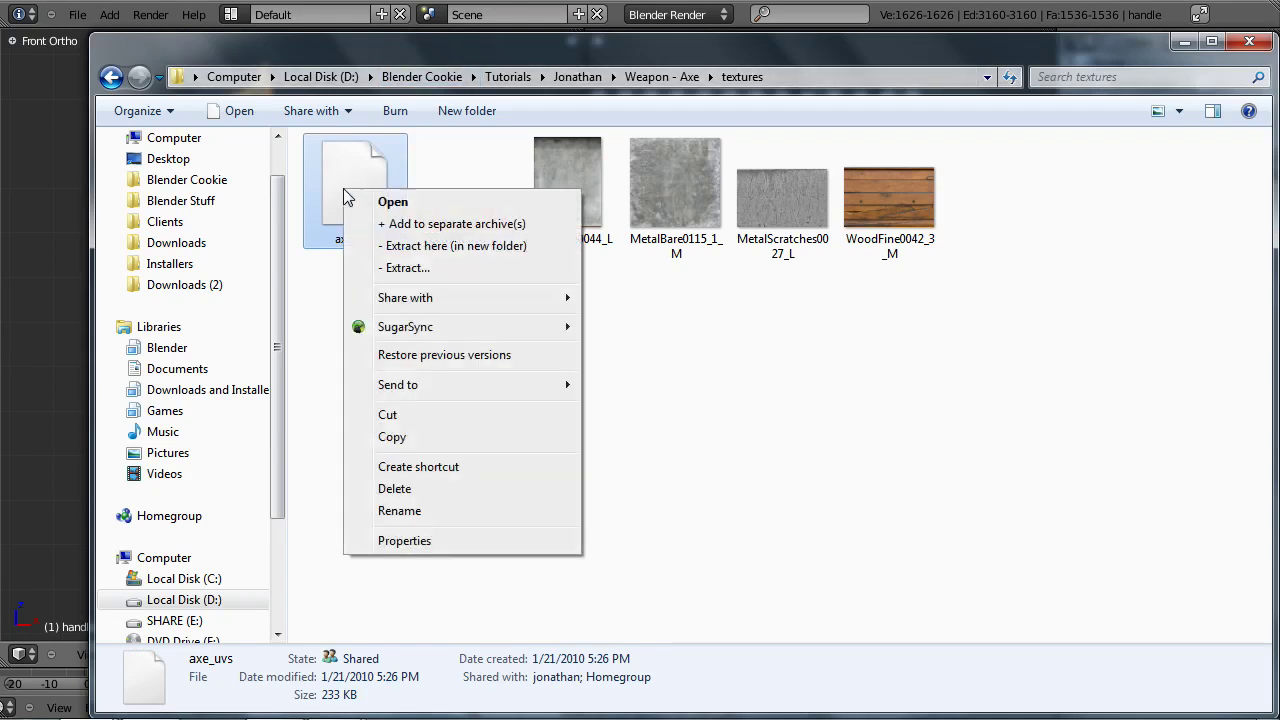
{"action": "left_click", "coordinate": [431, 514]}
{"action": "key", "text": "End"}
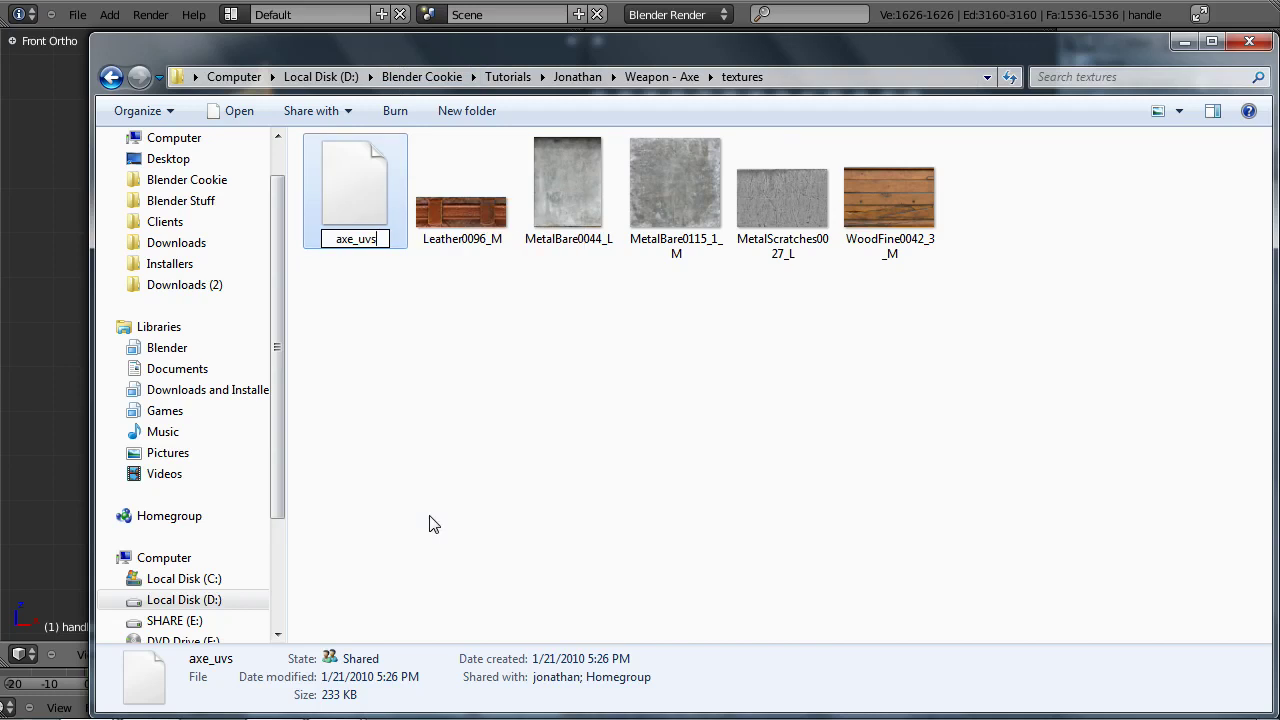
{"action": "type", "text": ".tga"}
{"action": "key", "text": "Return"}
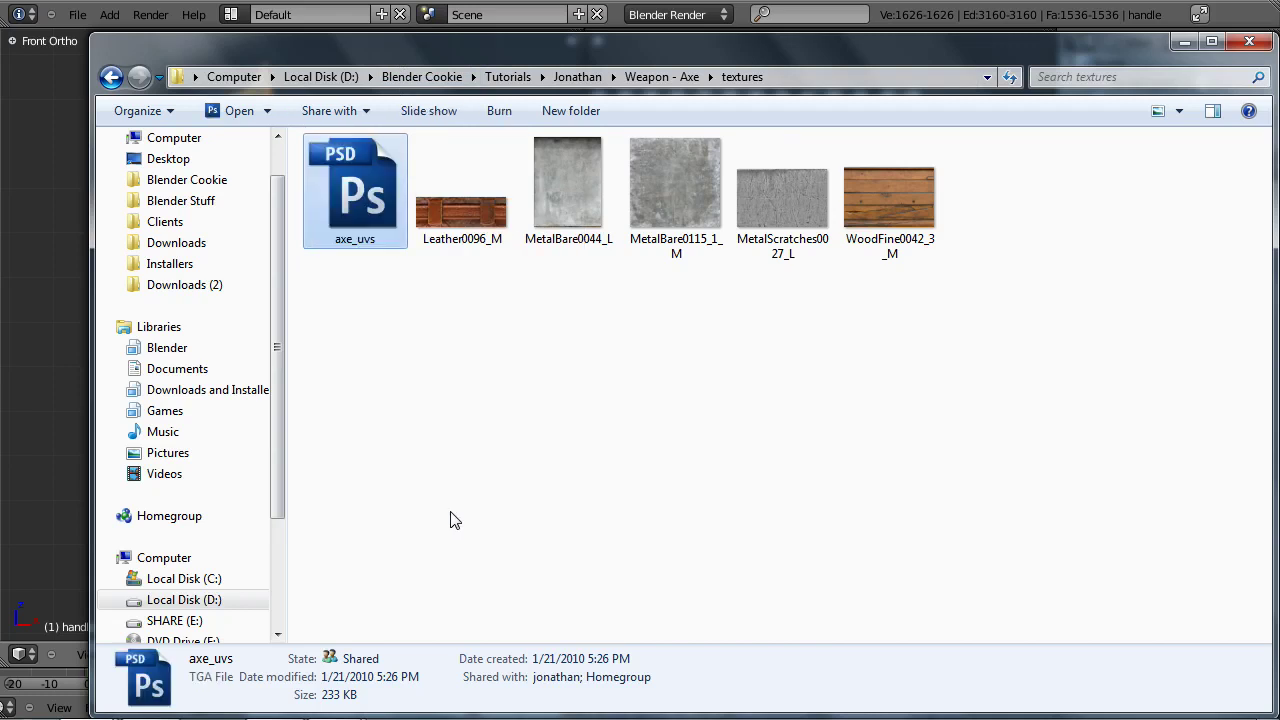
Step: Try to open axe_uvs in Photoshop from the textures folder
{"action": "left_click_drag", "start_coordinate": [686, 58], "coordinate": [652, 51]}
{"action": "left_click_drag", "start_coordinate": [577, 371], "coordinate": [694, 517]}
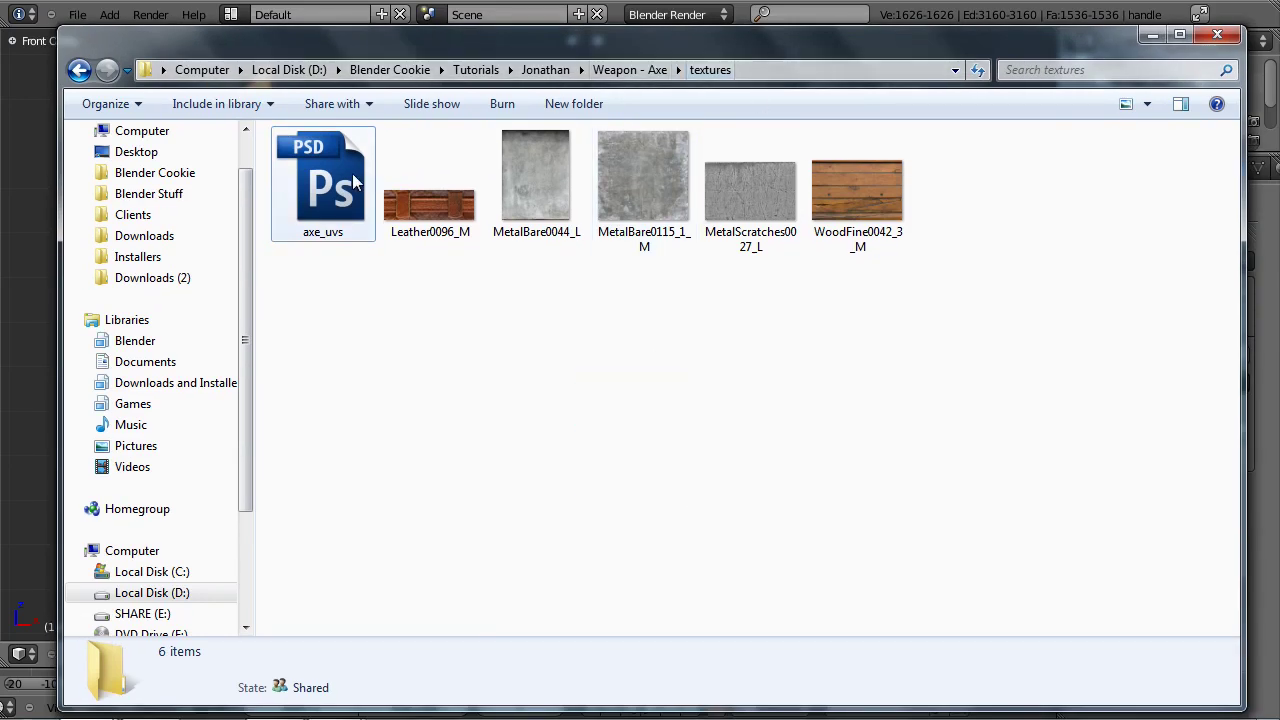
{"action": "double_click", "coordinate": [318, 186]}
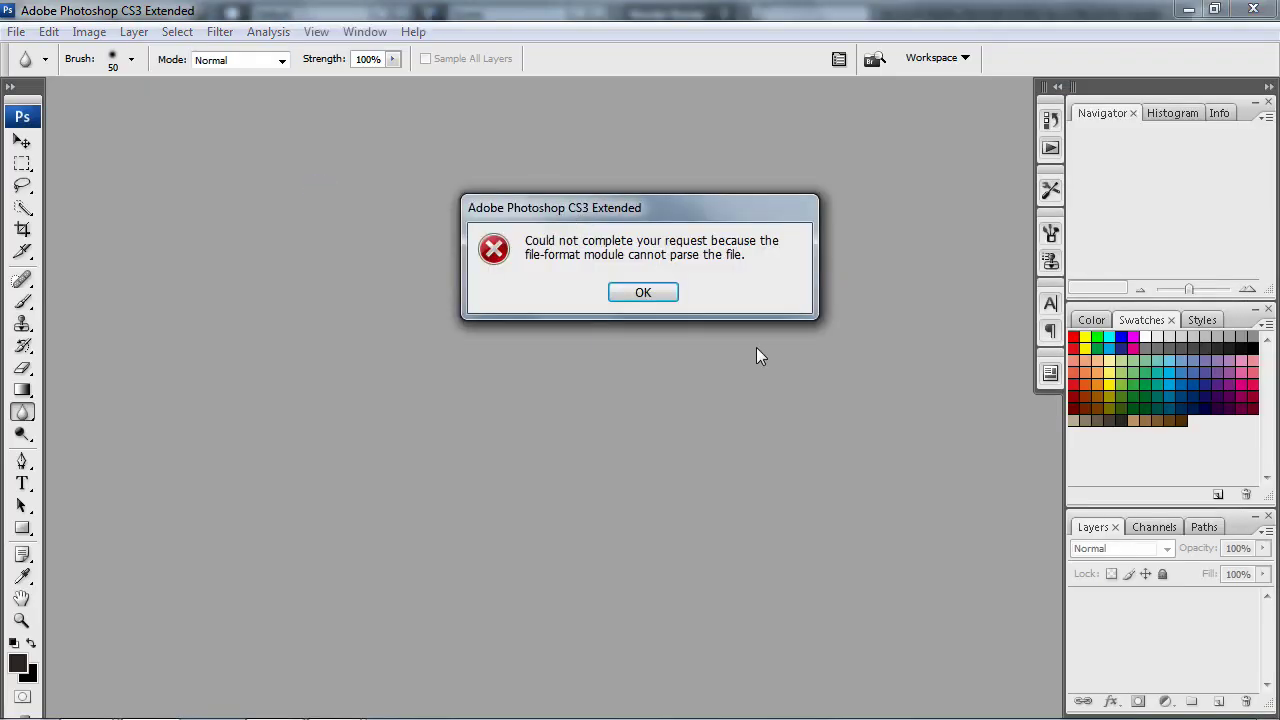
{"action": "left_click", "coordinate": [625, 292]}
Step: Switch back to Blender and export the UV layout over axe_uvs.tga in the textures folder
{"action": "key", "text": "alt+Tab"}
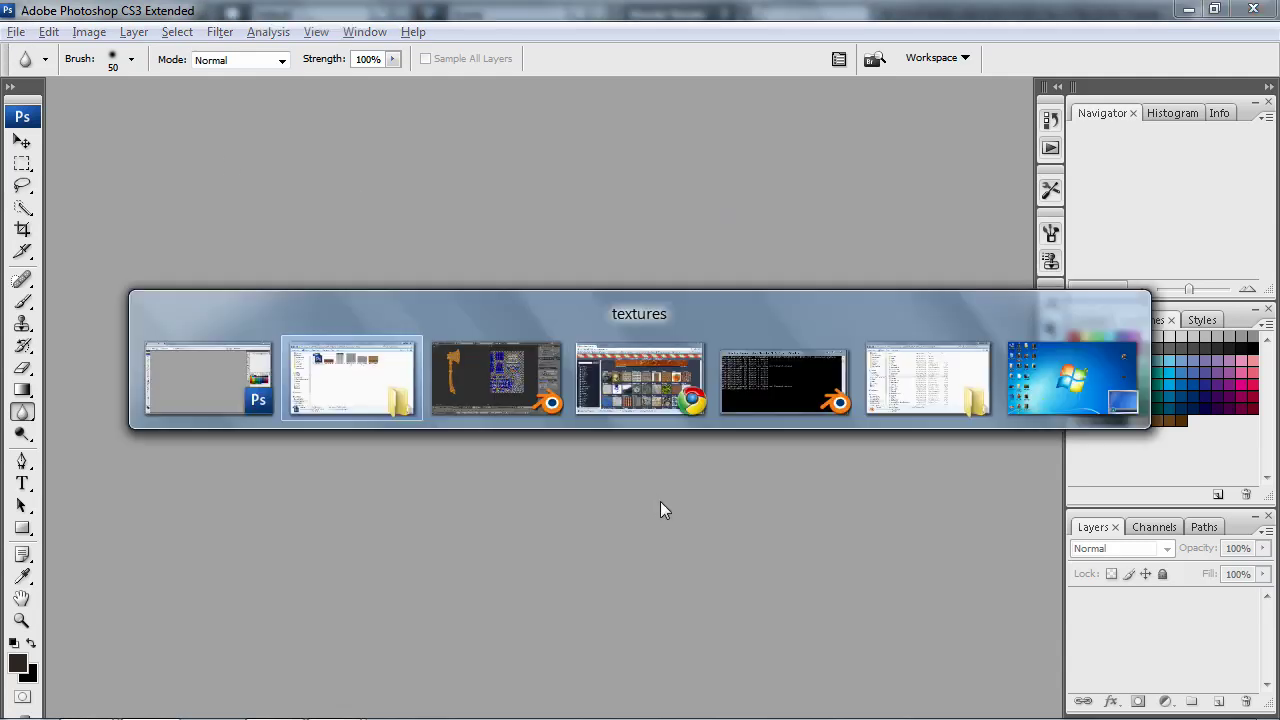
{"action": "key", "text": "alt+Tab"}
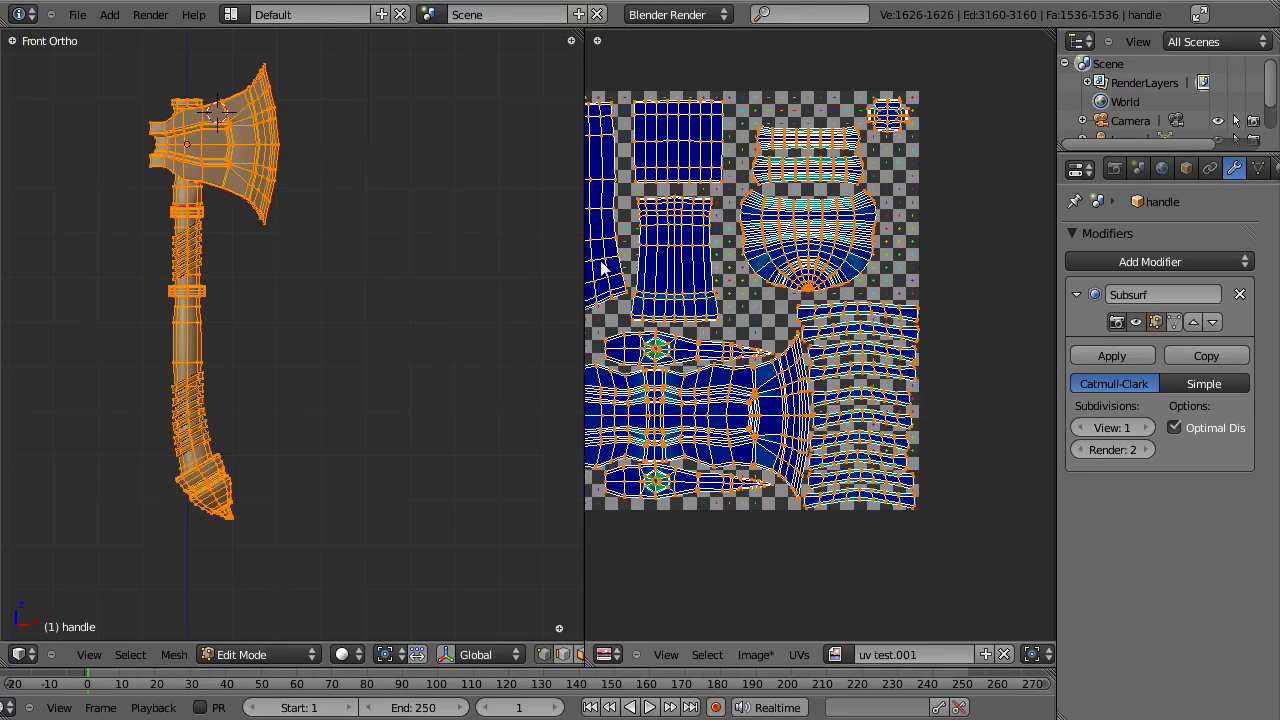
{"action": "left_click", "coordinate": [803, 652]}
{"action": "left_click", "coordinate": [844, 244]}
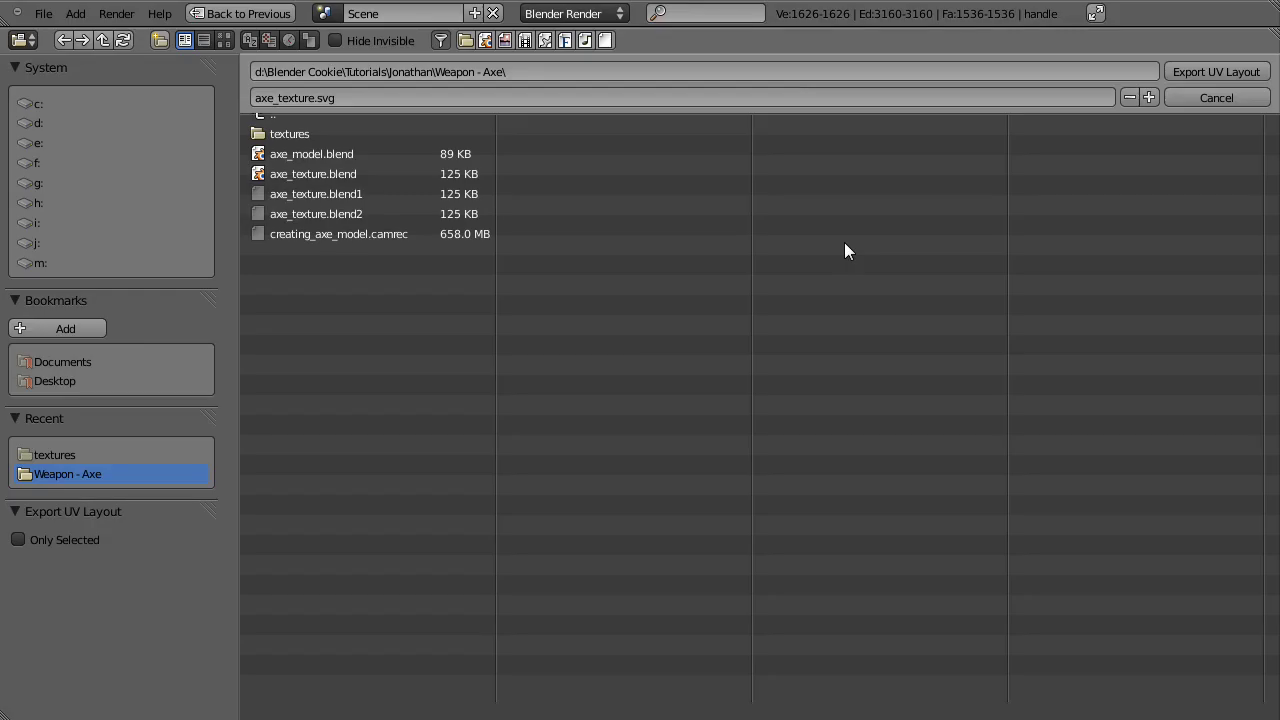
{"action": "left_click", "coordinate": [289, 134]}
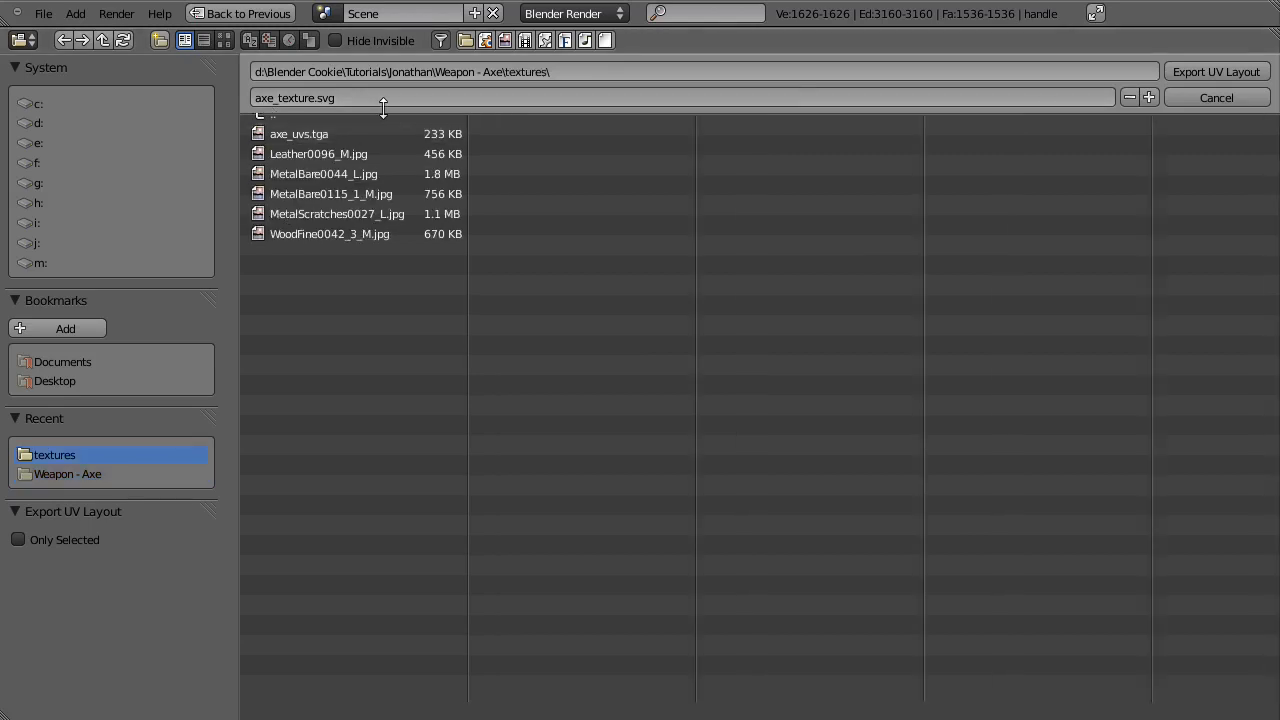
{"action": "left_click", "coordinate": [336, 134]}
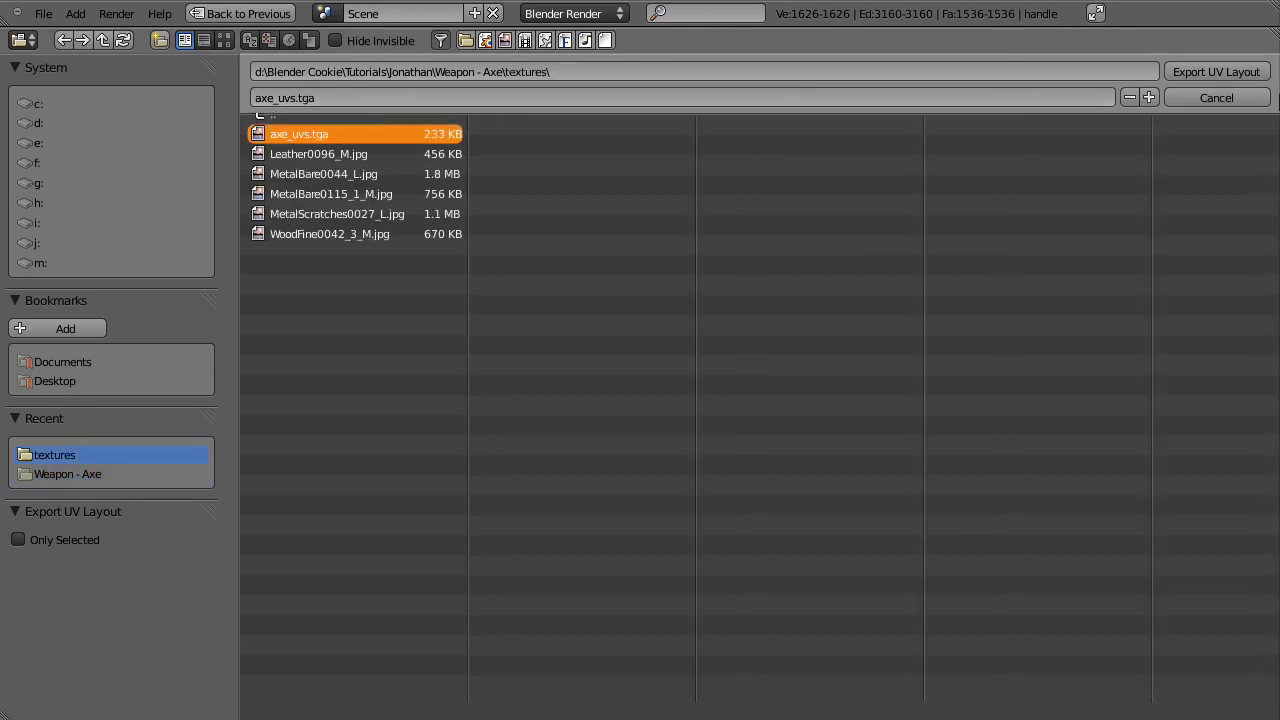
{"action": "left_click", "coordinate": [1210, 74]}
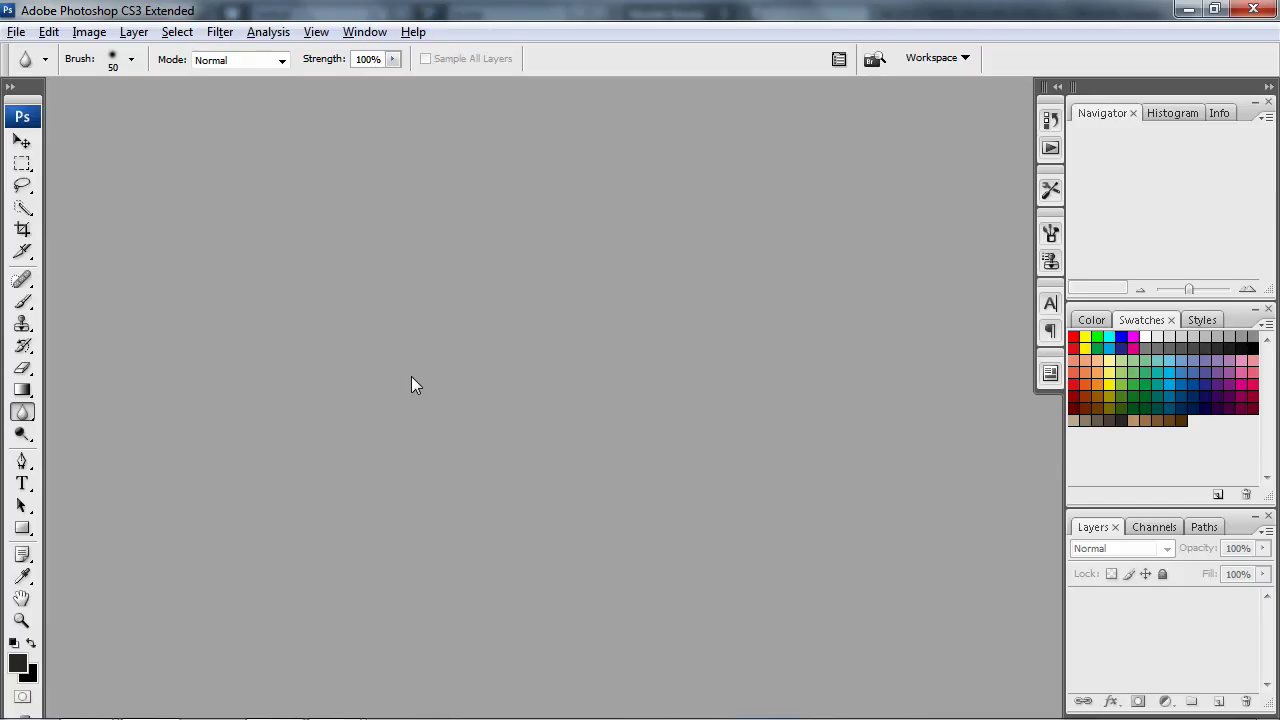
Step: Try to open the re-exported axe_uvs file from within Photoshop
{"action": "left_click", "coordinate": [14, 31]}
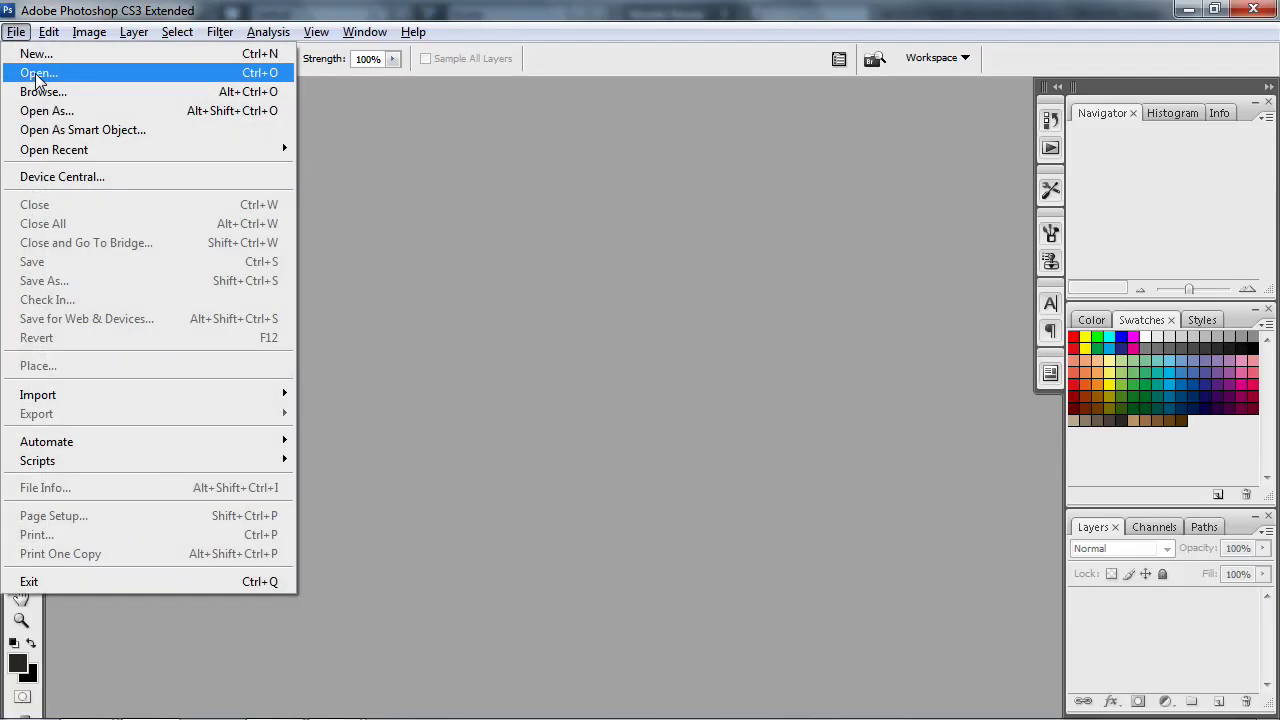
{"action": "left_click", "coordinate": [39, 77]}
{"action": "left_click", "coordinate": [816, 204]}
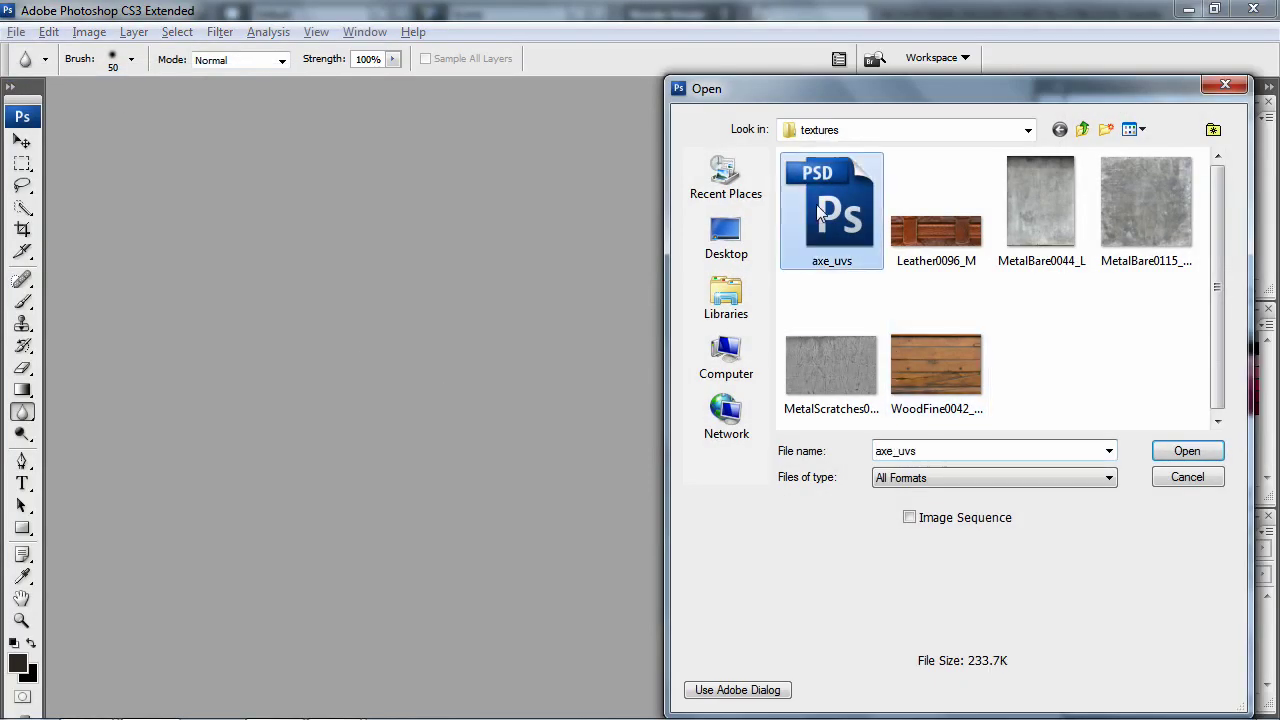
{"action": "left_click", "coordinate": [1199, 448]}
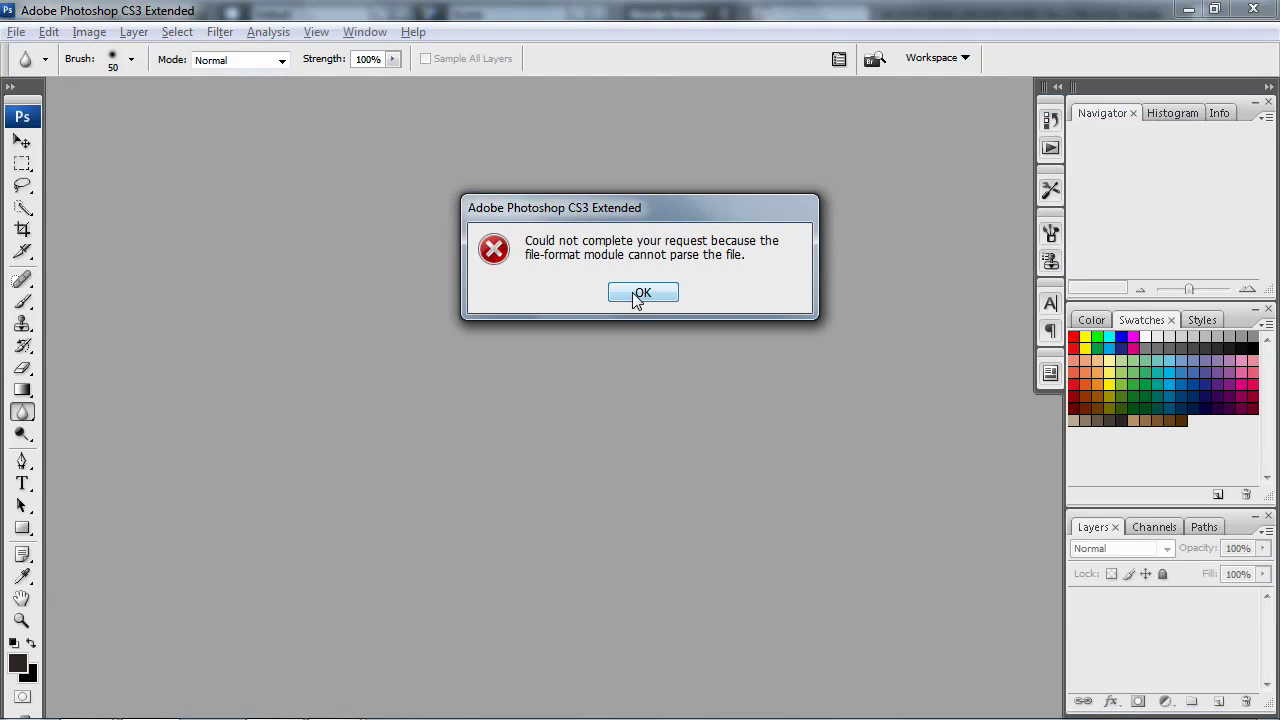
{"action": "left_click", "coordinate": [640, 294]}
Step: Switch to the textures folder in Windows Explorer and delete the axe_uvs file
{"action": "key", "text": "alt+Tab"}
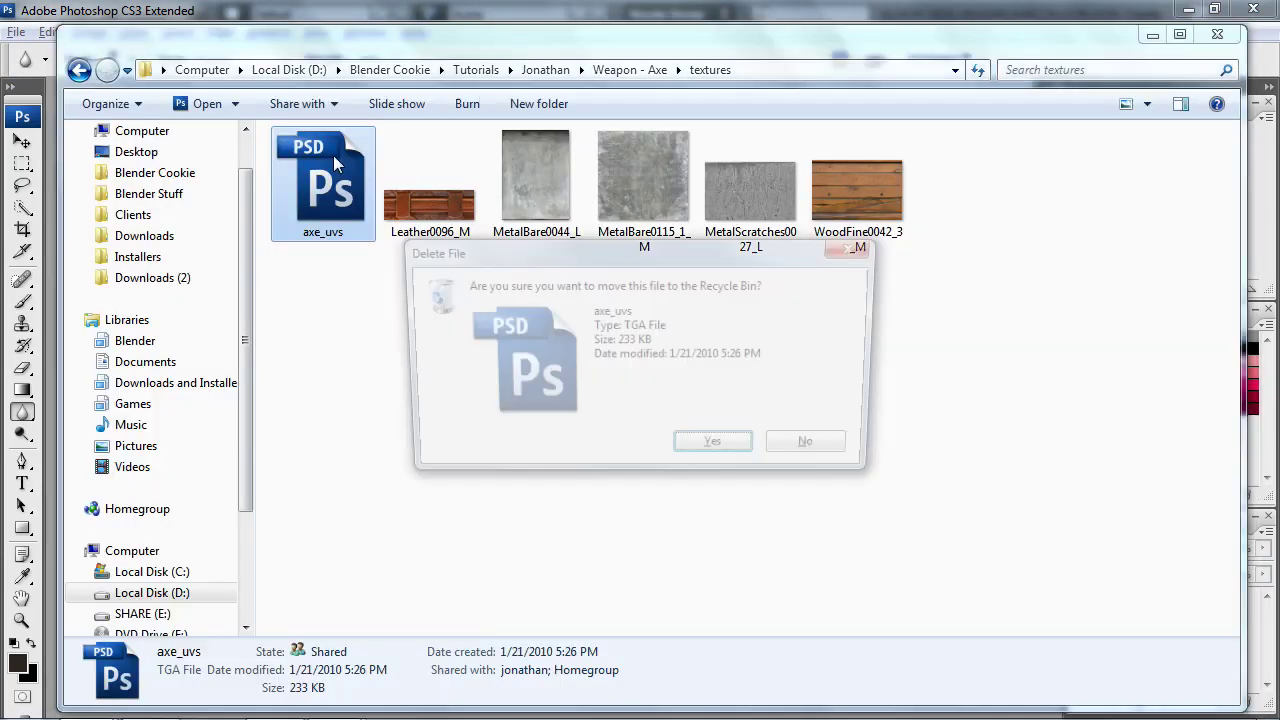
{"action": "key", "text": "Delete"}
{"action": "key", "text": "Return"}
Step: Return to Blender and start another UV layout export for the axe
{"action": "key", "text": "alt+Tab"}
{"action": "key", "text": "alt+Tab"}
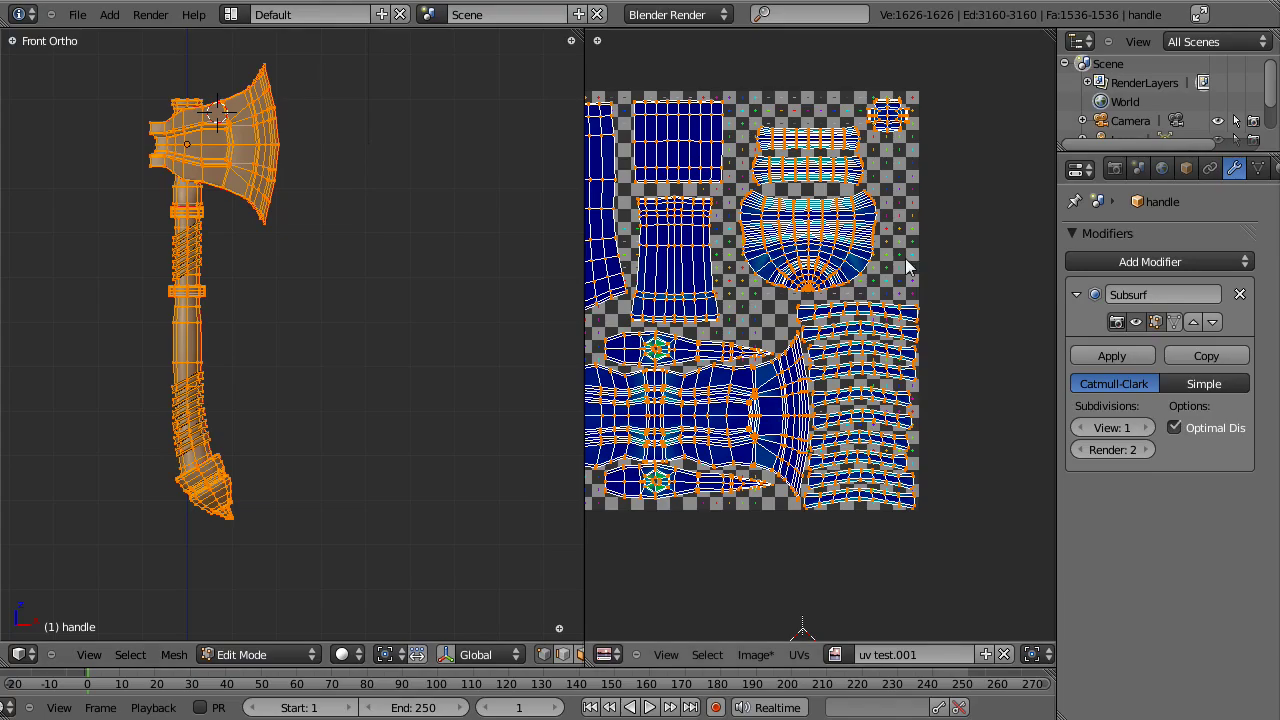
{"action": "left_click", "coordinate": [799, 654]}
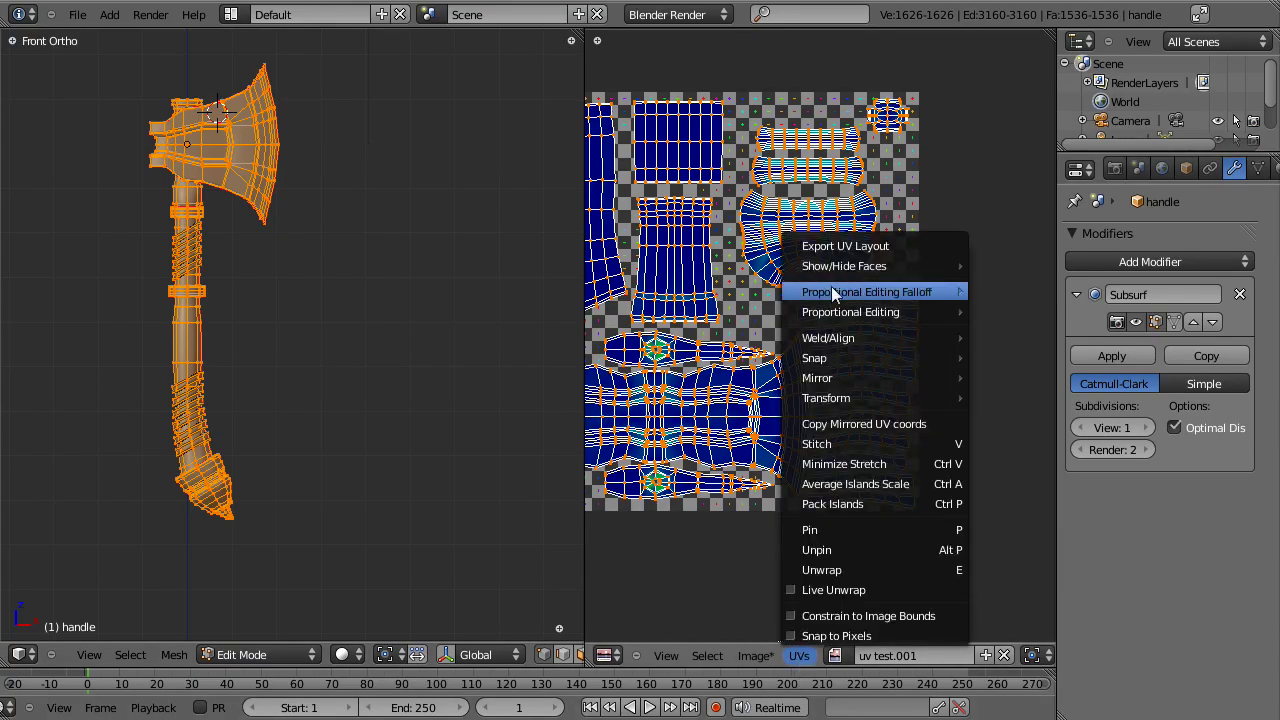
{"action": "left_click", "coordinate": [852, 245]}
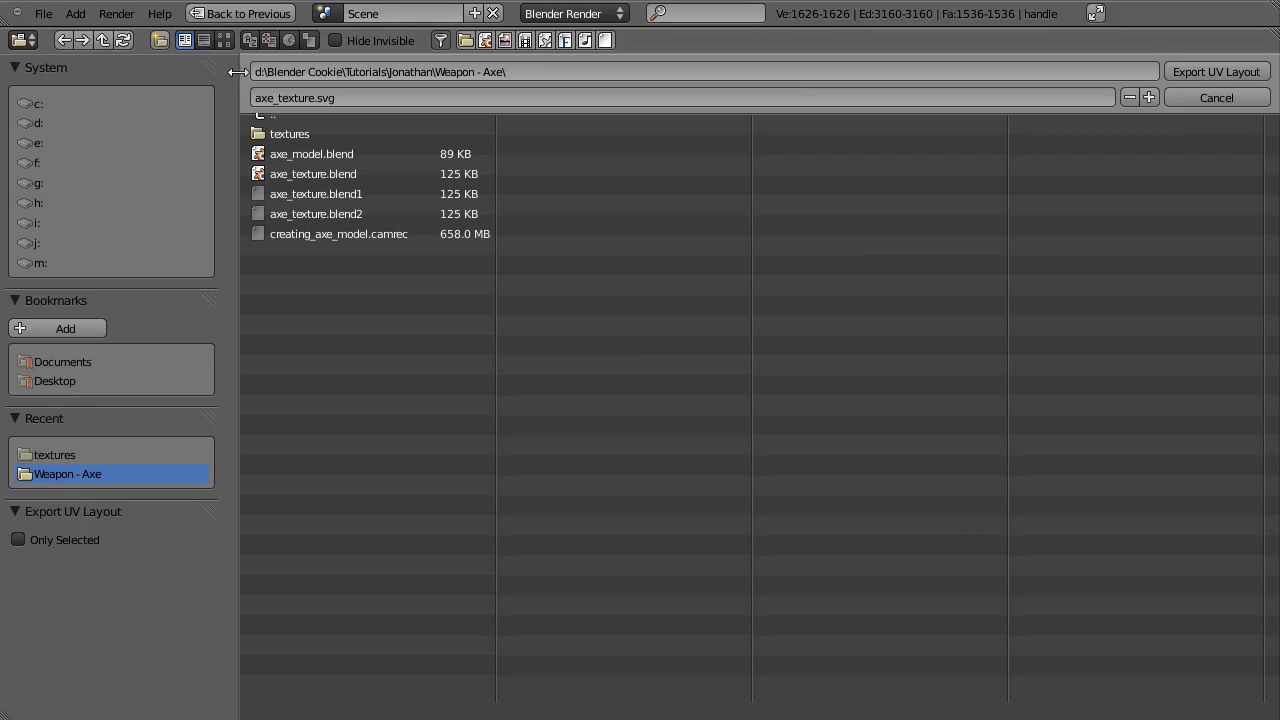
Step: Export the UV layout into the textures folder with the file name axe_uvs.tga
{"action": "left_click", "coordinate": [300, 133]}
{"action": "left_click", "coordinate": [342, 97]}
{"action": "type", "text": "axe_uvs.tga"}
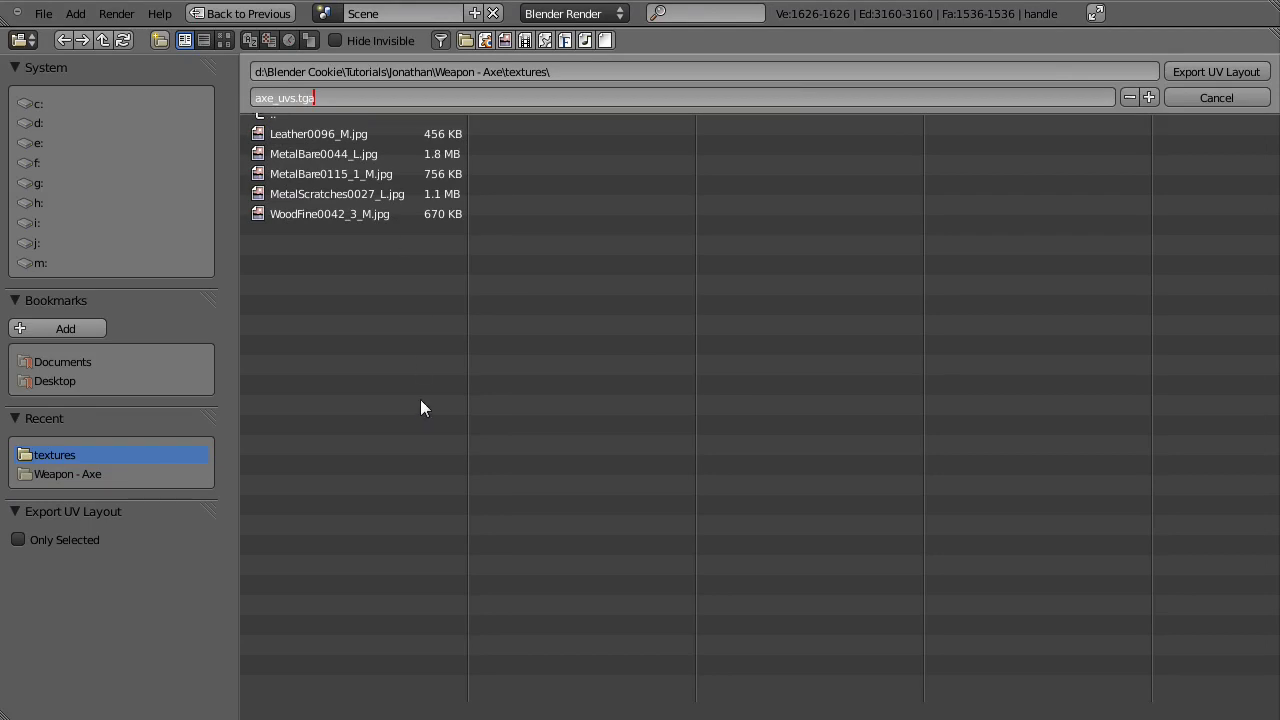
{"action": "key", "text": "Return"}
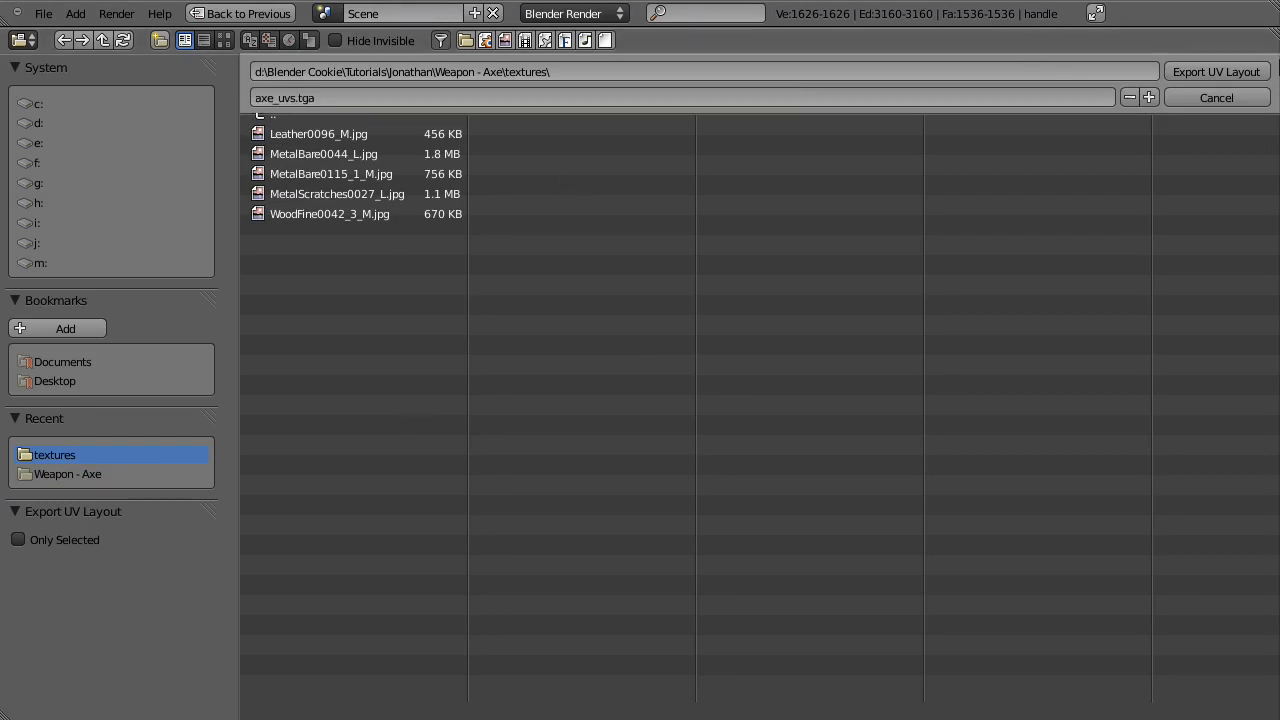
{"action": "left_click", "coordinate": [1216, 73]}
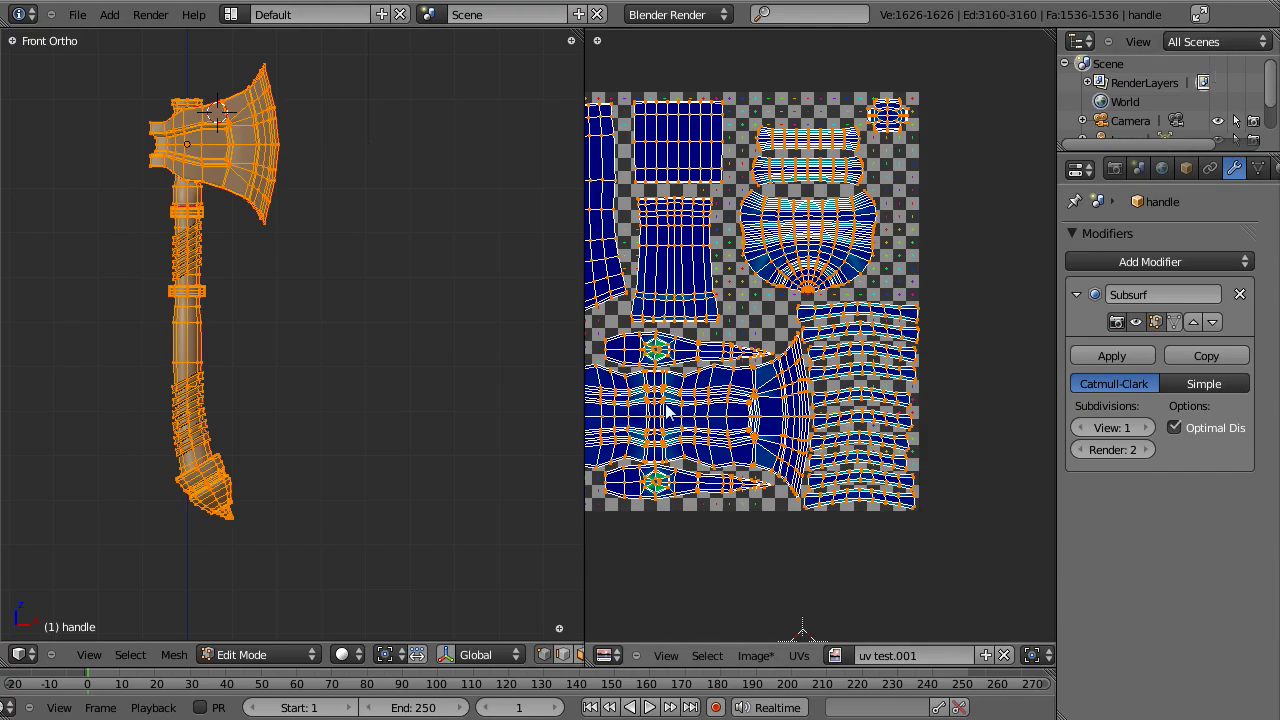
Step: Switch to Photoshop and try to open the exported axe_uvs file
{"action": "key", "text": "alt+Tab"}
{"action": "double_click", "coordinate": [343, 190]}
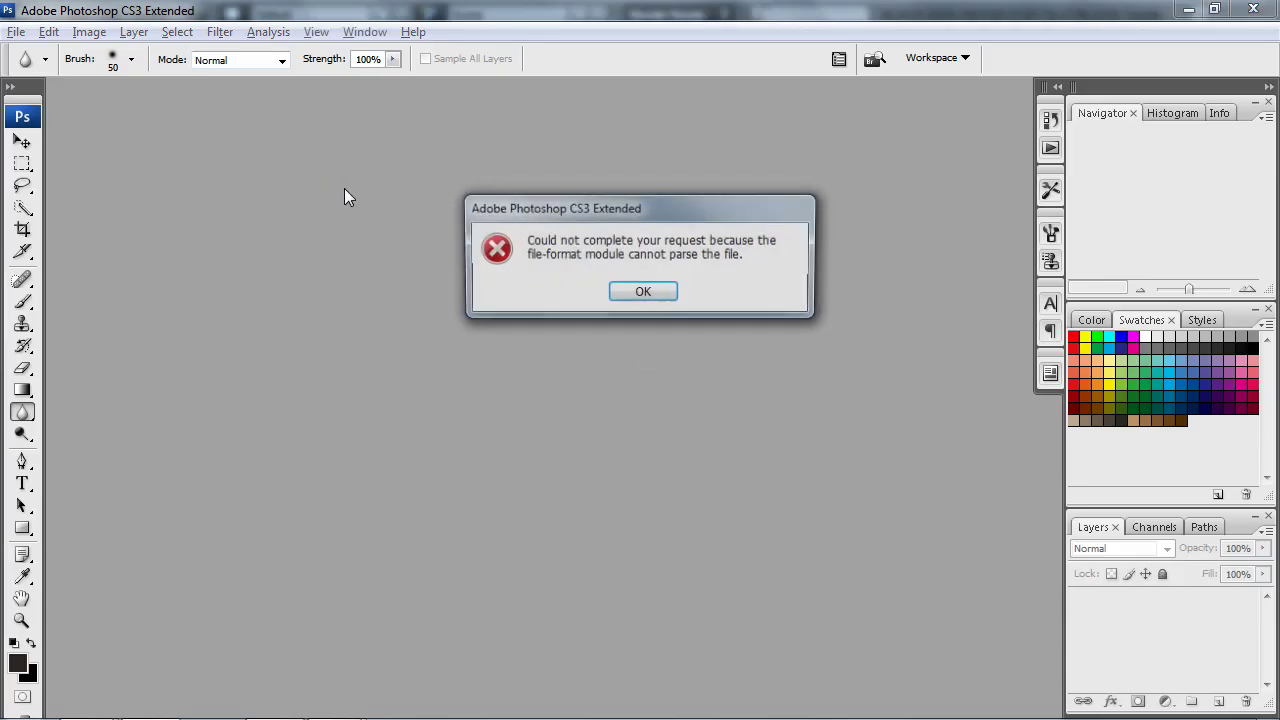
{"action": "left_click", "coordinate": [645, 295]}
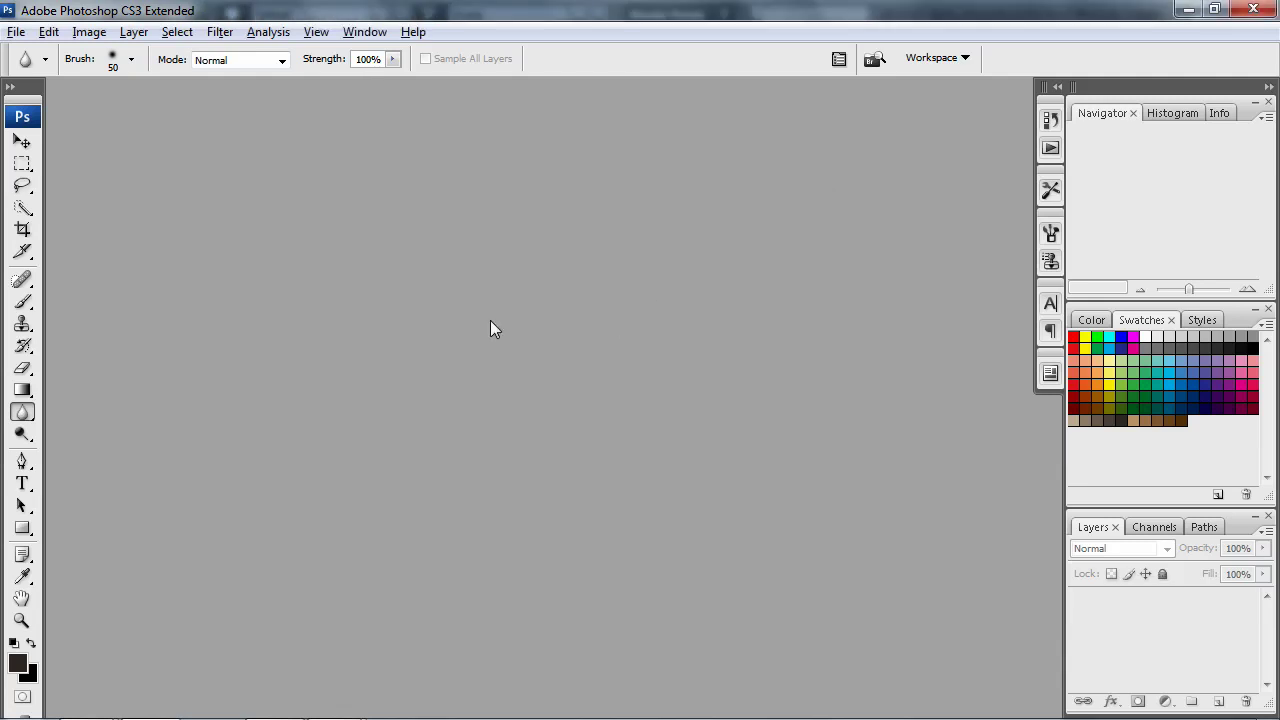
Step: Switch back to Blender, save the scene over its existing file and return the axe to Object Mode
{"action": "key", "text": "alt+Tab"}
{"action": "key", "text": "KP_1"}
{"action": "key", "text": "ctrl+s"}
{"action": "left_click", "coordinate": [338, 322]}
{"action": "key", "text": "Tab"}
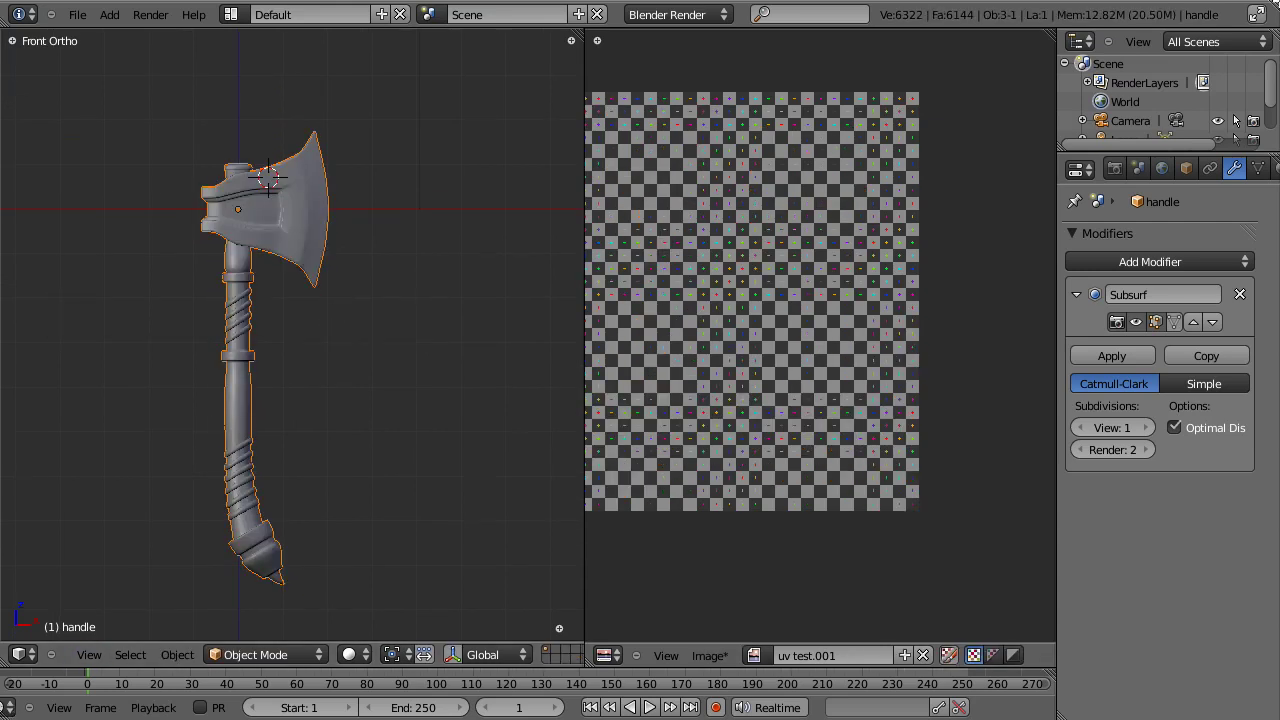
Step: Switch to Blender 2.49 and open axe_texture.blend from the Weapon - Axe folder
{"action": "left_click", "coordinate": [27, 700]}
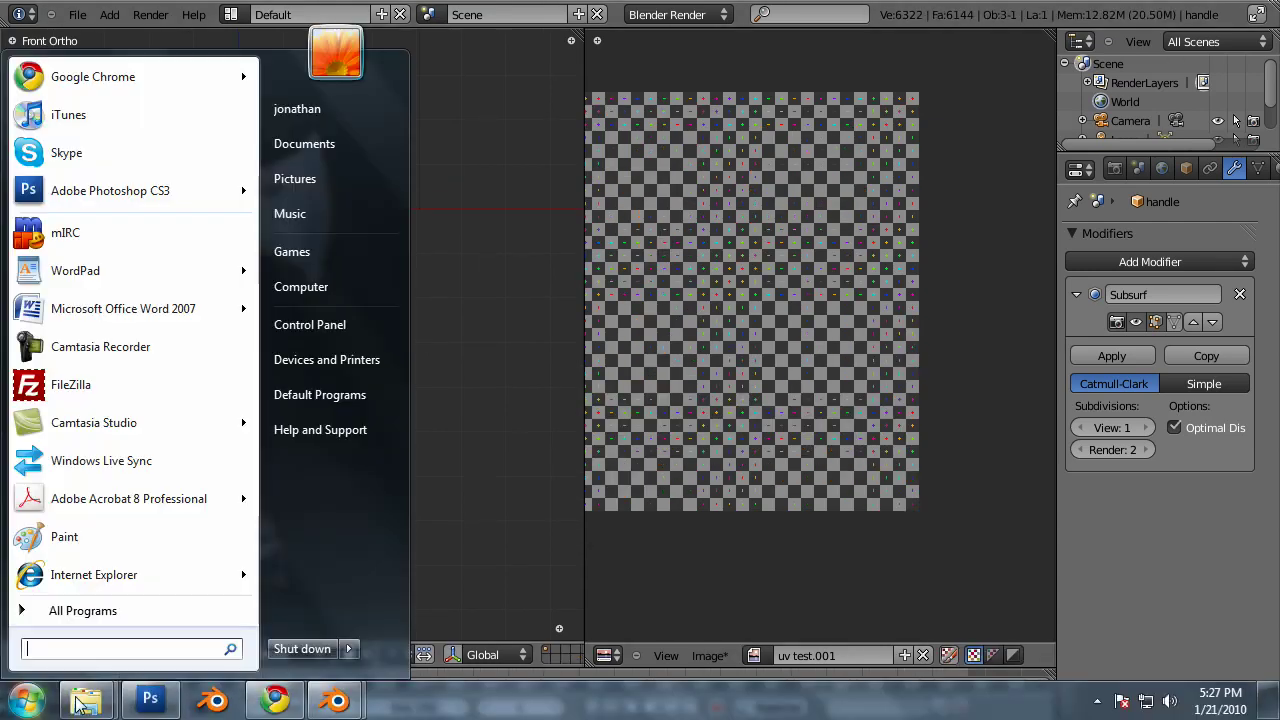
{"action": "left_click", "coordinate": [202, 702]}
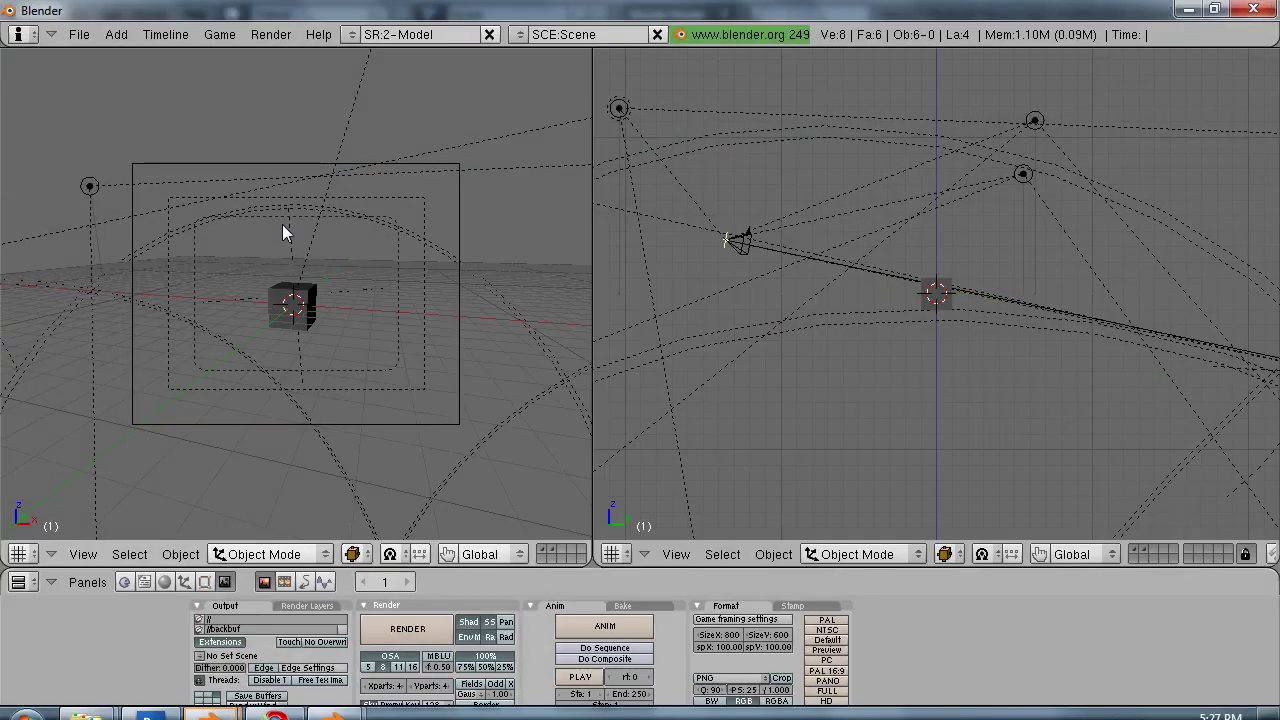
{"action": "left_click", "coordinate": [72, 35]}
{"action": "left_click", "coordinate": [110, 76]}
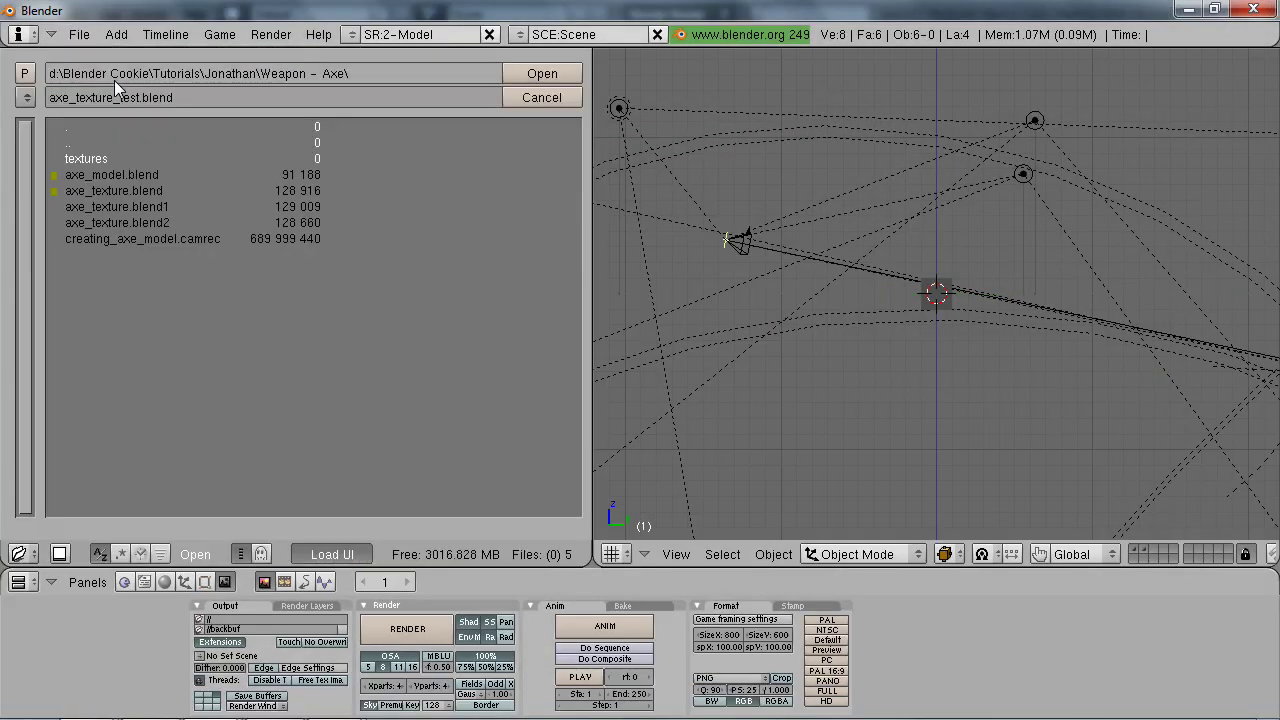
{"action": "left_click", "coordinate": [123, 190]}
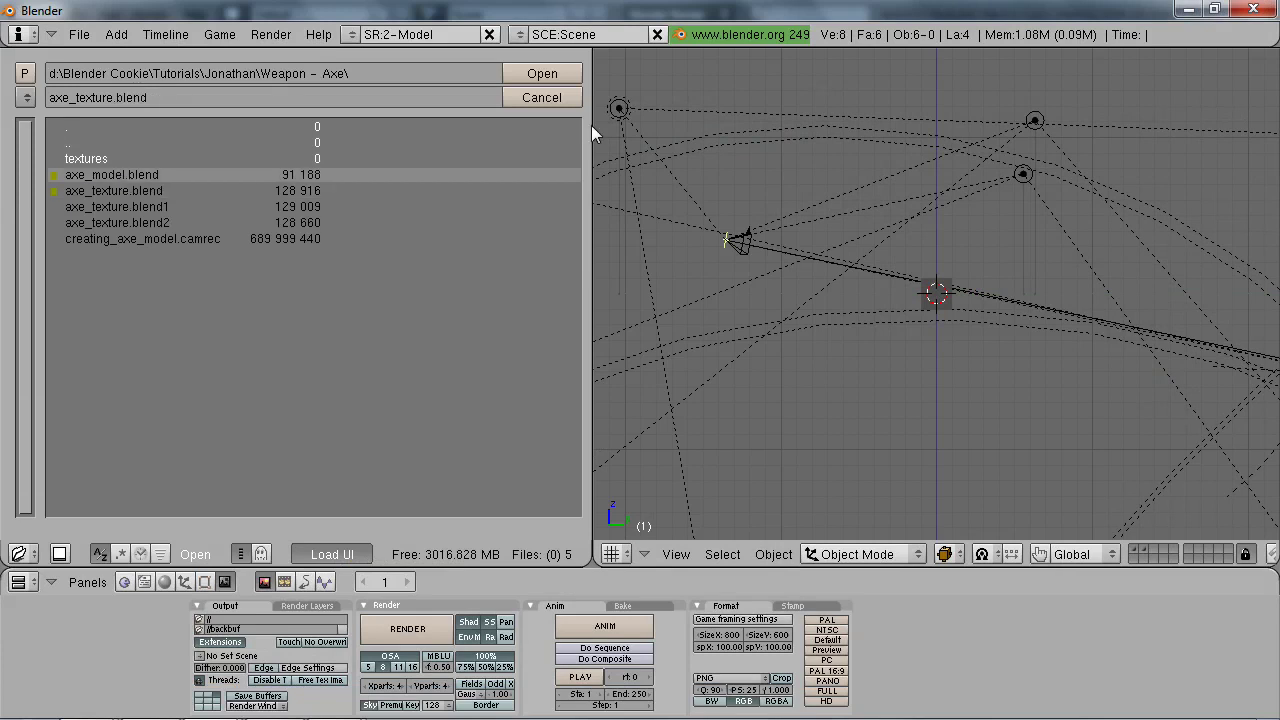
{"action": "left_click", "coordinate": [560, 73]}
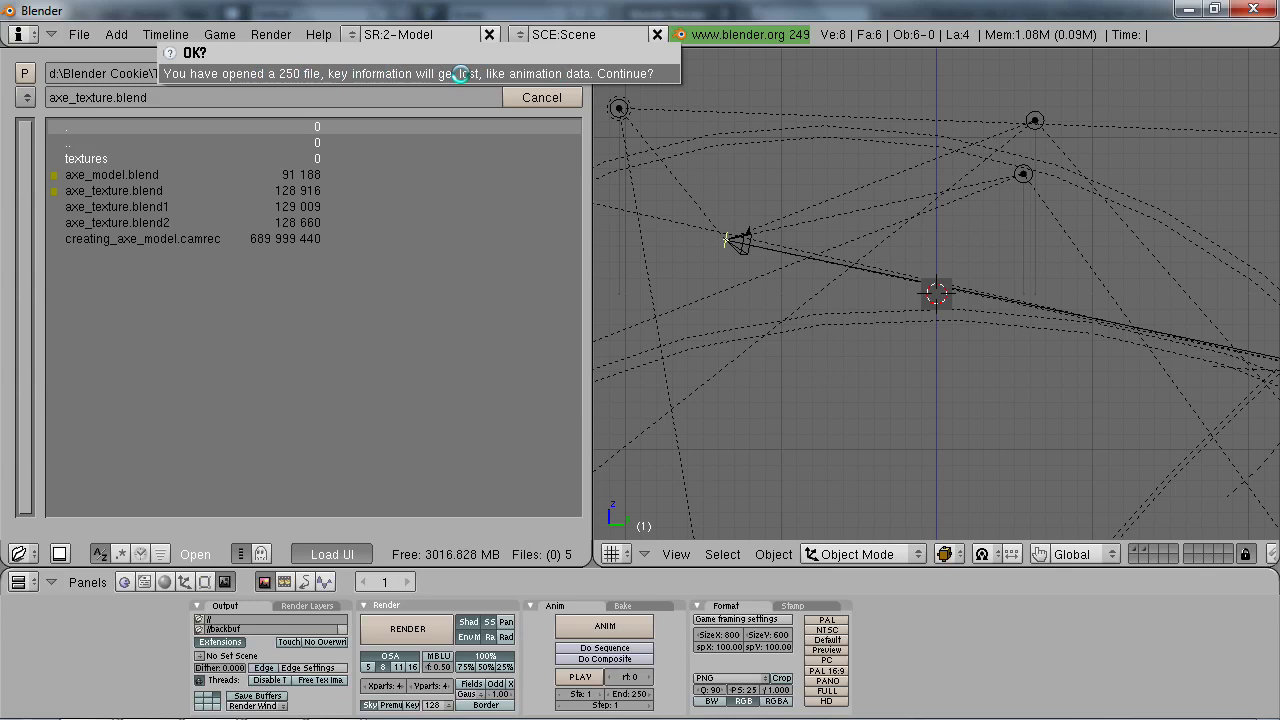
Step: Put the axe in Edit Mode in front view and display its UV layout in the second viewport
{"action": "key", "text": "KP_1"}
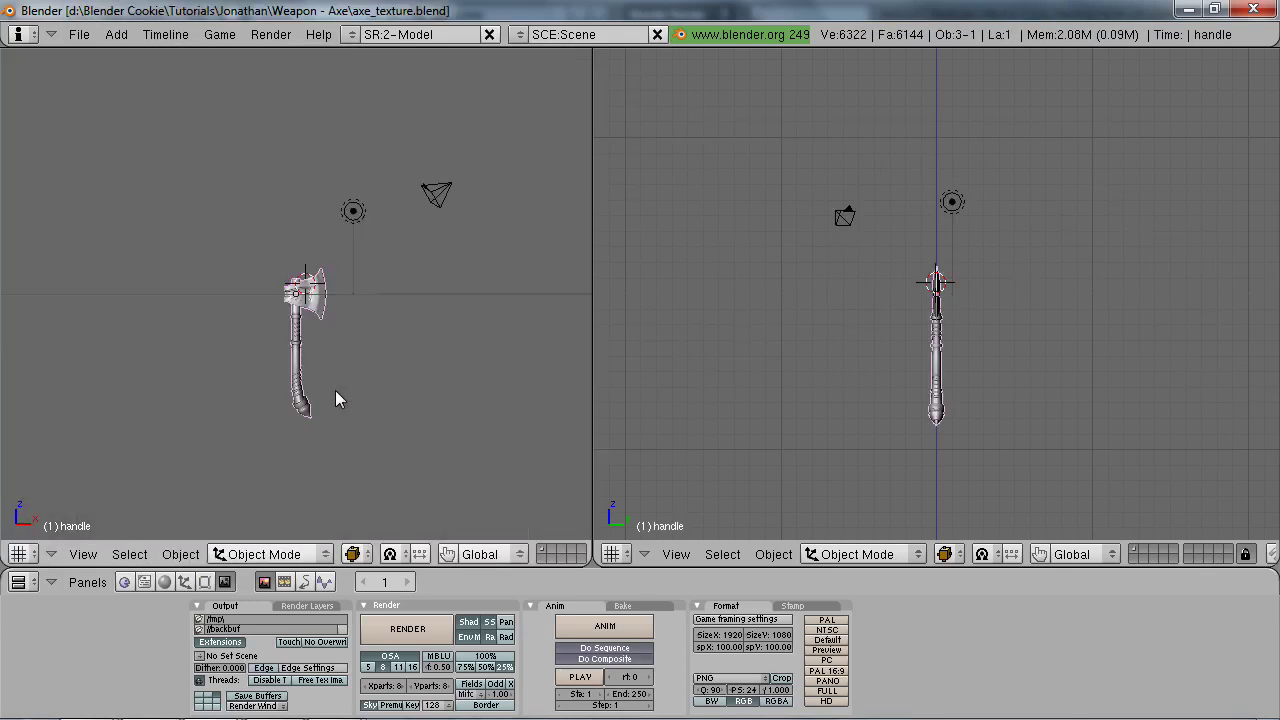
{"action": "key", "text": "Tab"}
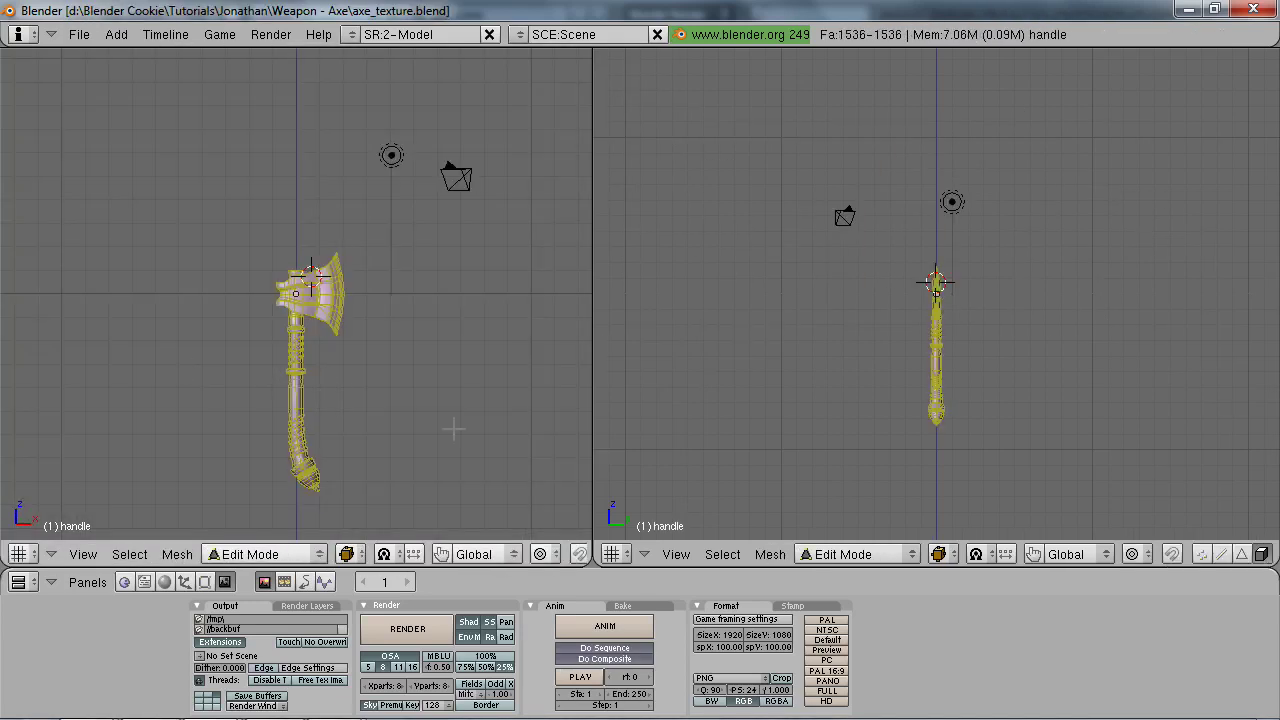
{"action": "left_click", "coordinate": [612, 554]}
{"action": "left_click", "coordinate": [655, 447]}
{"action": "scroll", "coordinate": [890, 420], "scroll_direction": "down", "scroll_amount": 3}
{"action": "scroll", "coordinate": [960, 411], "scroll_direction": "up", "scroll_amount": 2}
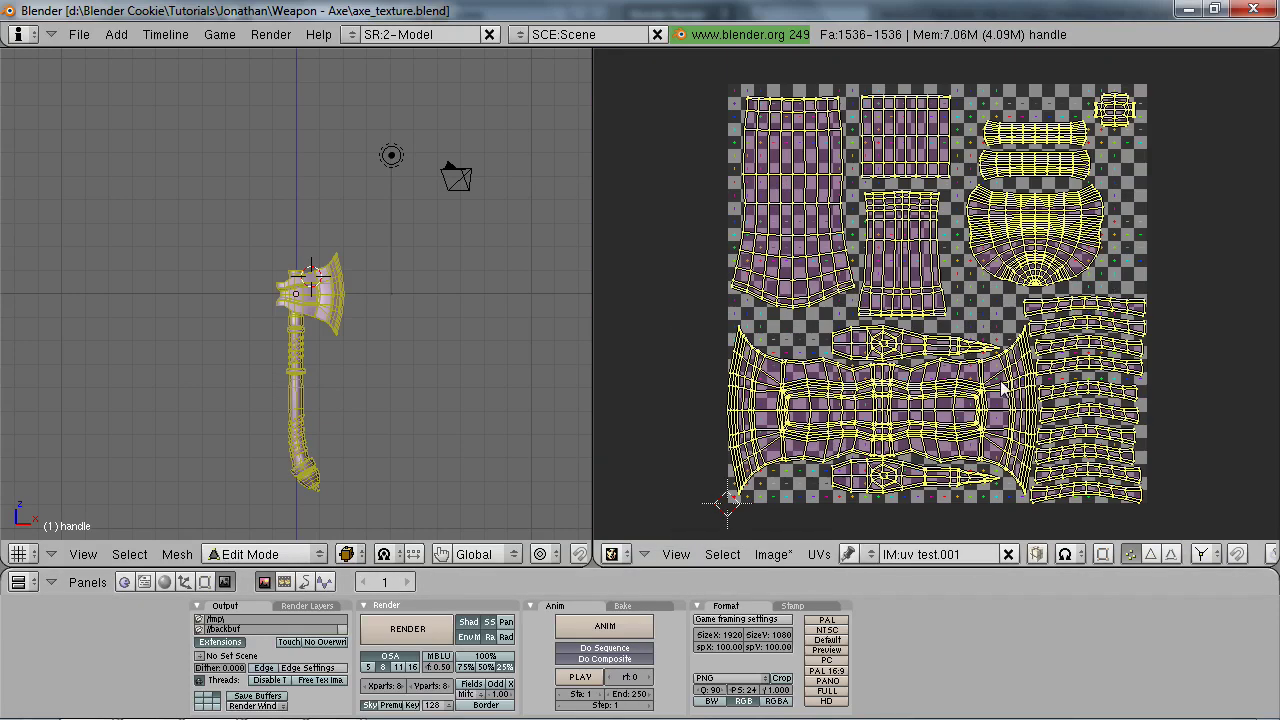
Step: Run the UV face layout export script with the image size set to 1024
{"action": "left_click", "coordinate": [805, 559]}
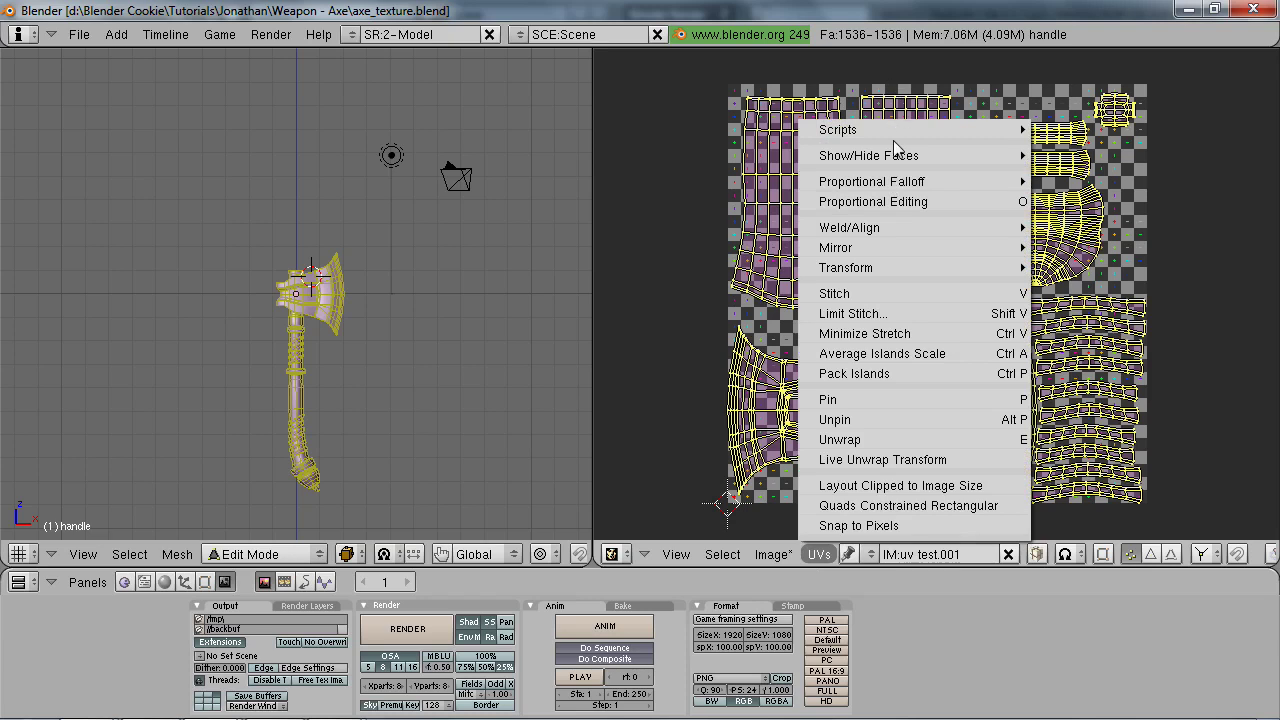
{"action": "mouse_move", "coordinate": [893, 130]}
{"action": "left_click", "coordinate": [1118, 129]}
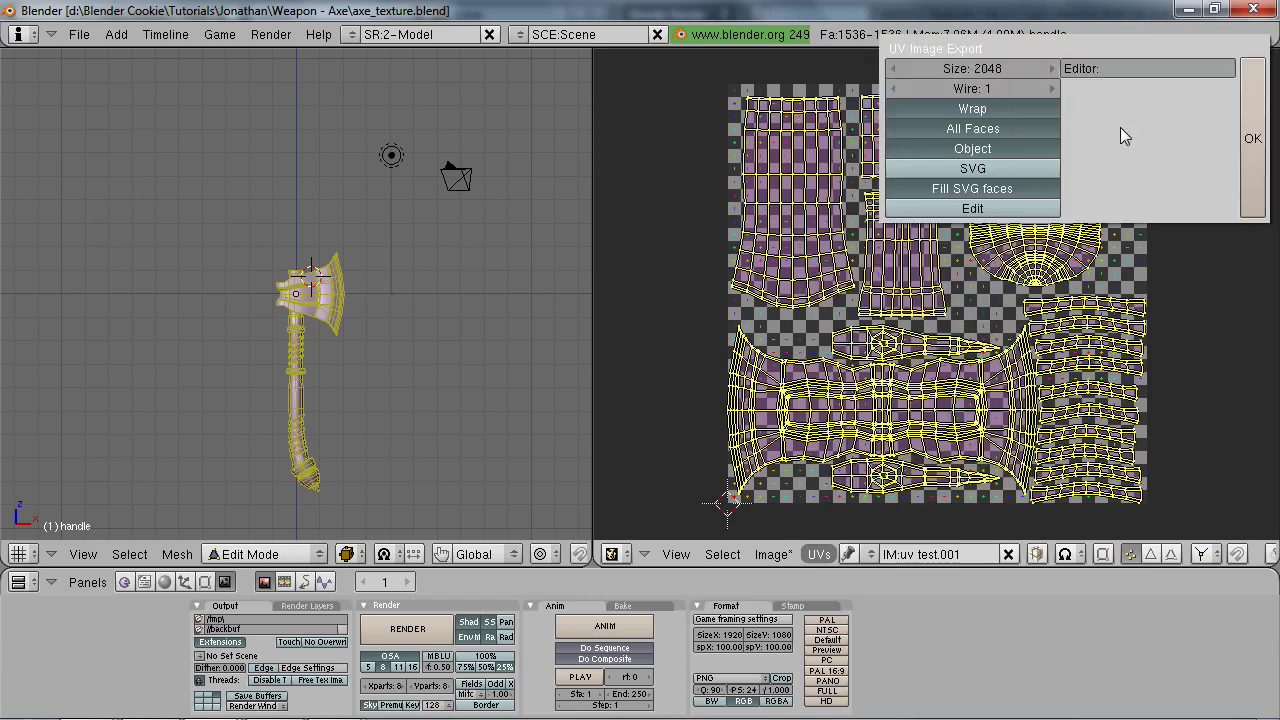
{"action": "left_click", "coordinate": [1008, 67]}
{"action": "type", "text": "1024"}
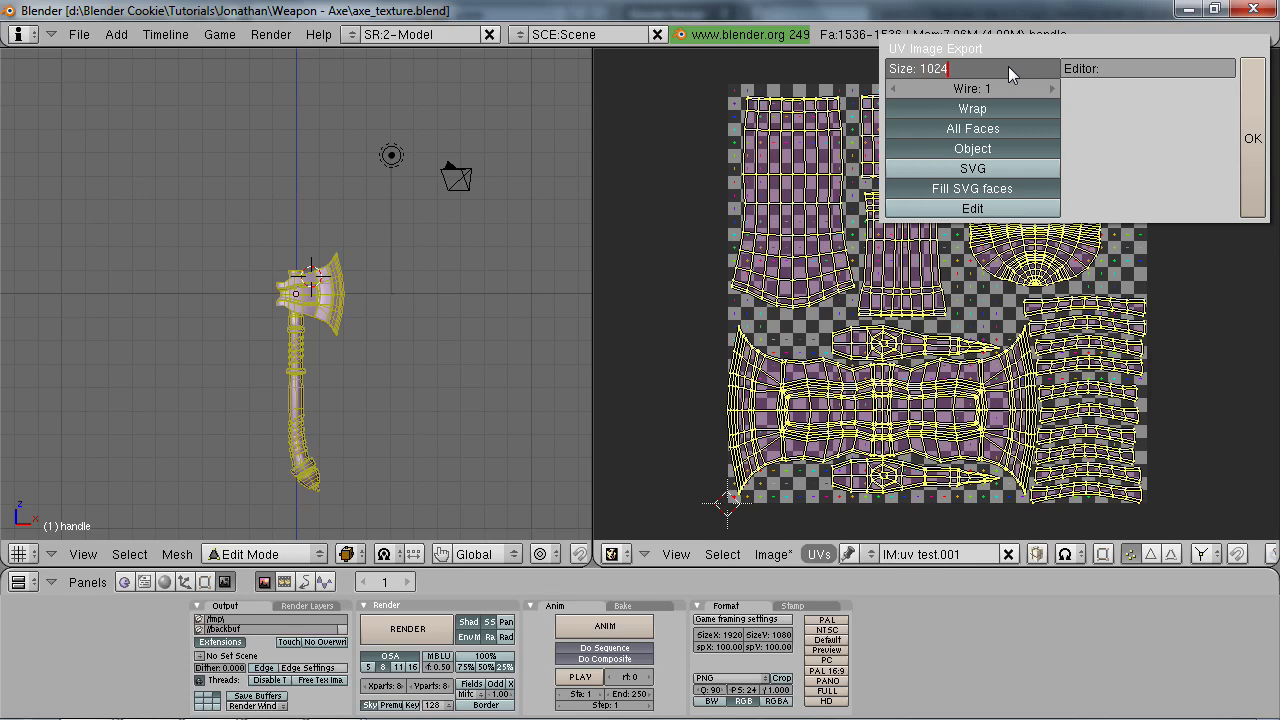
{"action": "key", "text": "Return"}
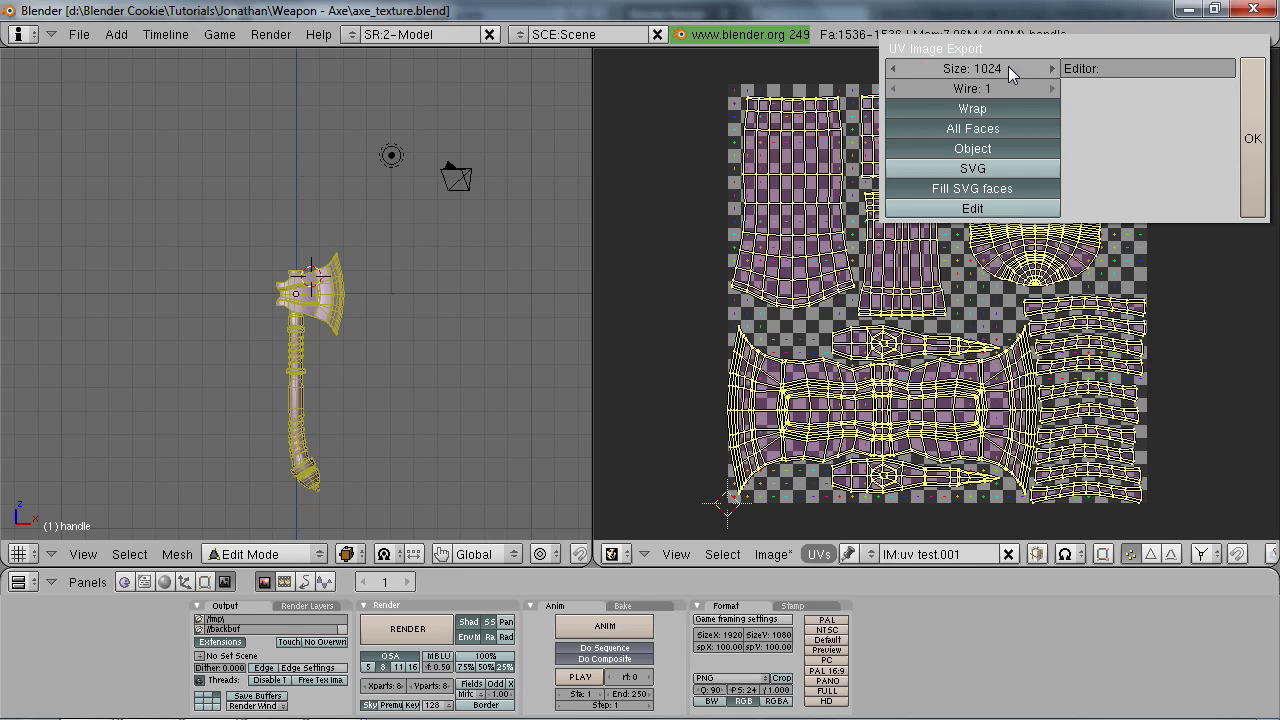
{"action": "left_click", "coordinate": [1030, 168]}
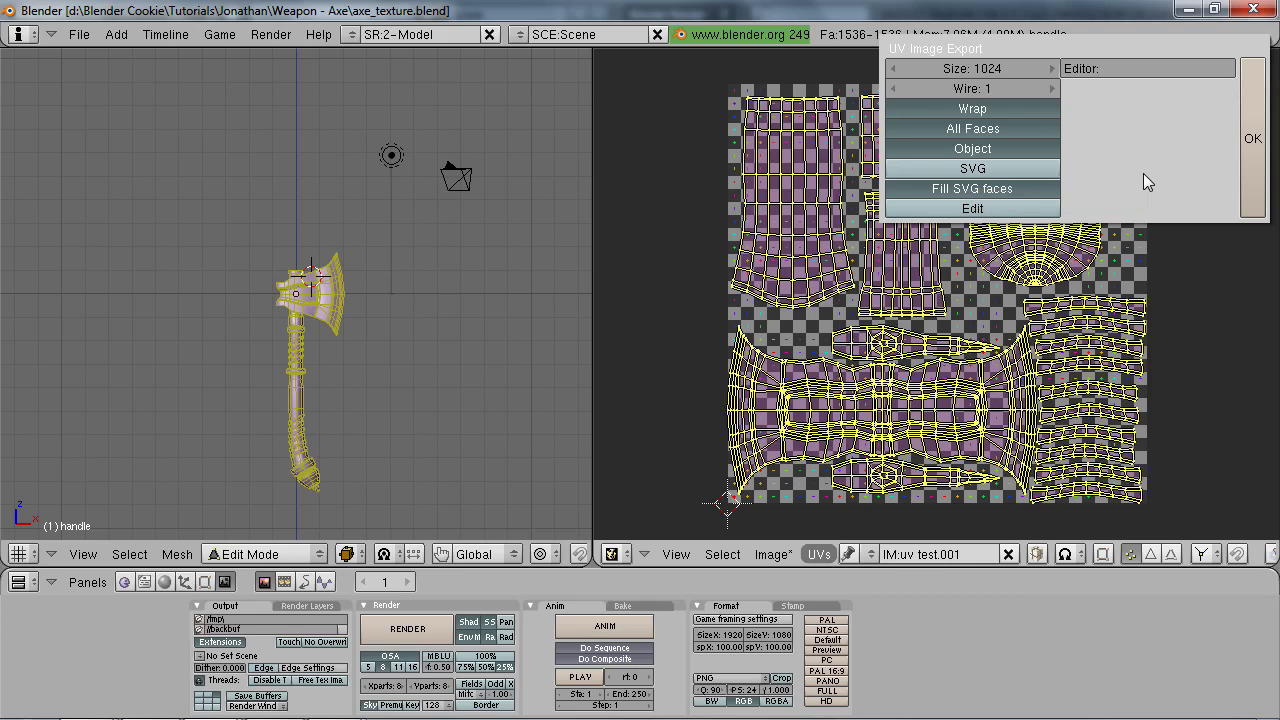
{"action": "left_click", "coordinate": [1253, 142]}
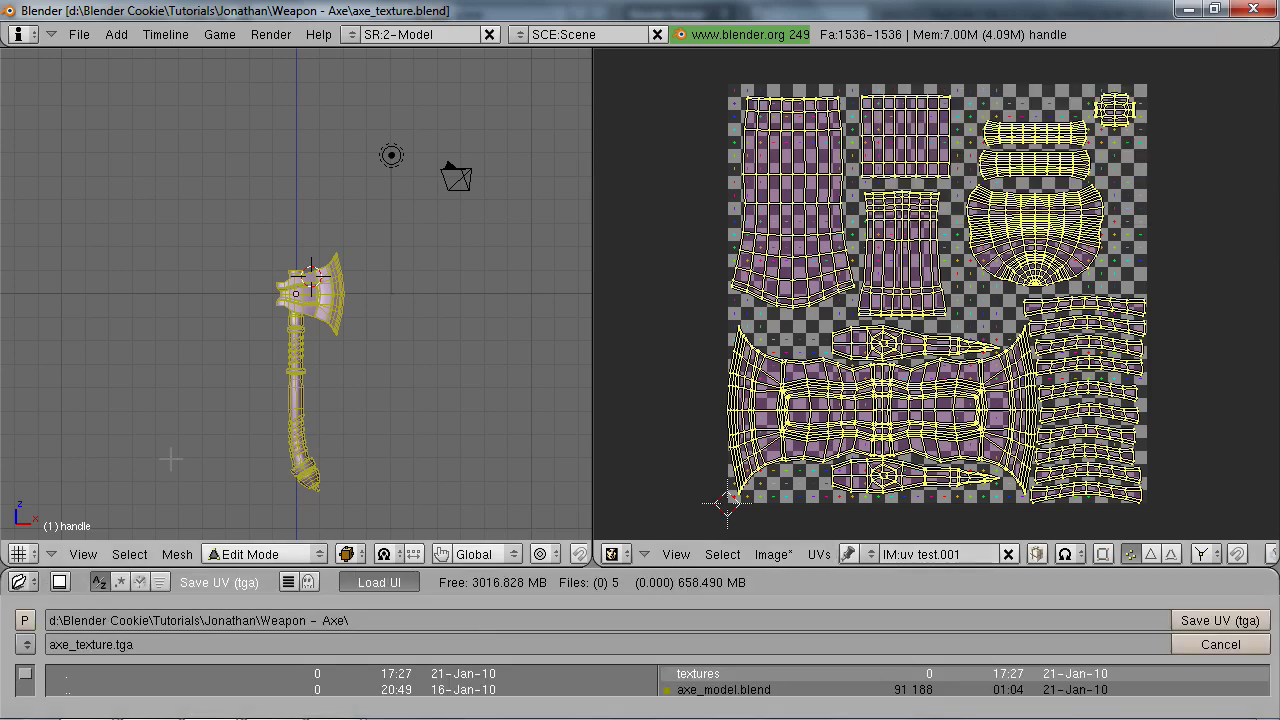
Step: Save the UV layout into the textures folder, using axe_uvs.tga as the file name
{"action": "left_click_drag", "start_coordinate": [145, 567], "coordinate": [223, 152]}
{"action": "left_click", "coordinate": [108, 293]}
{"action": "left_click", "coordinate": [104, 293]}
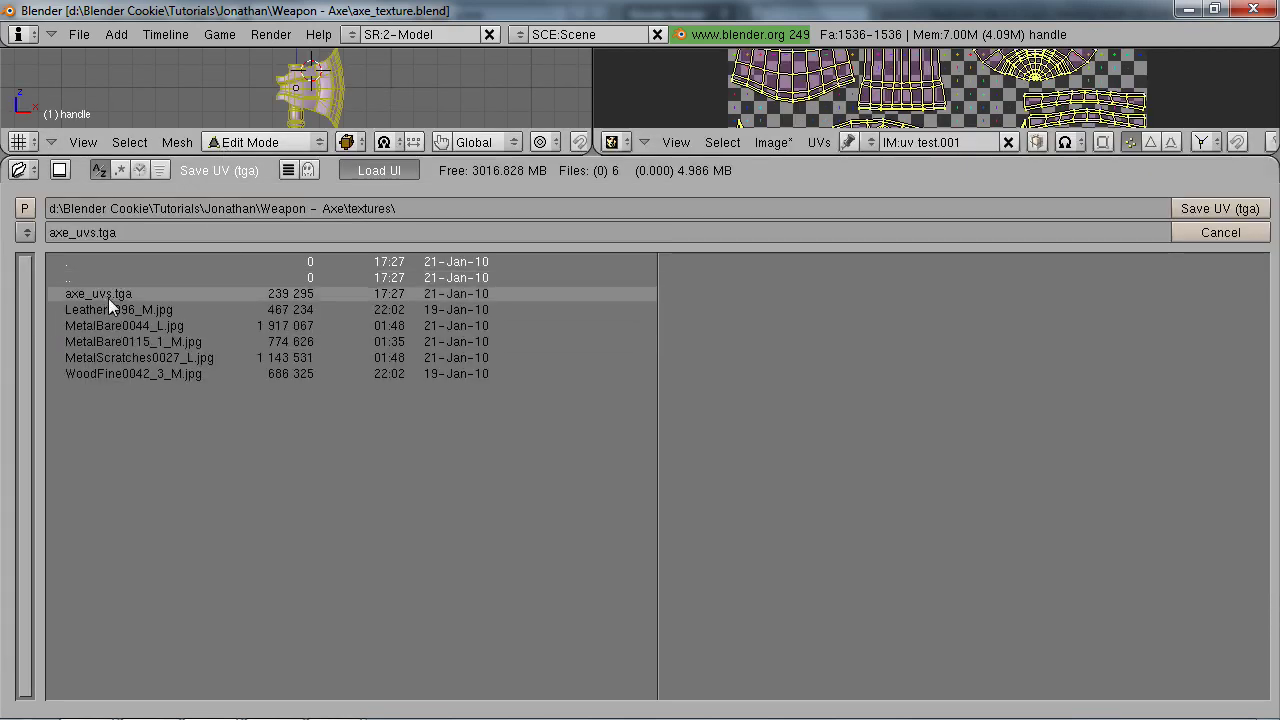
{"action": "left_click", "coordinate": [1246, 210]}
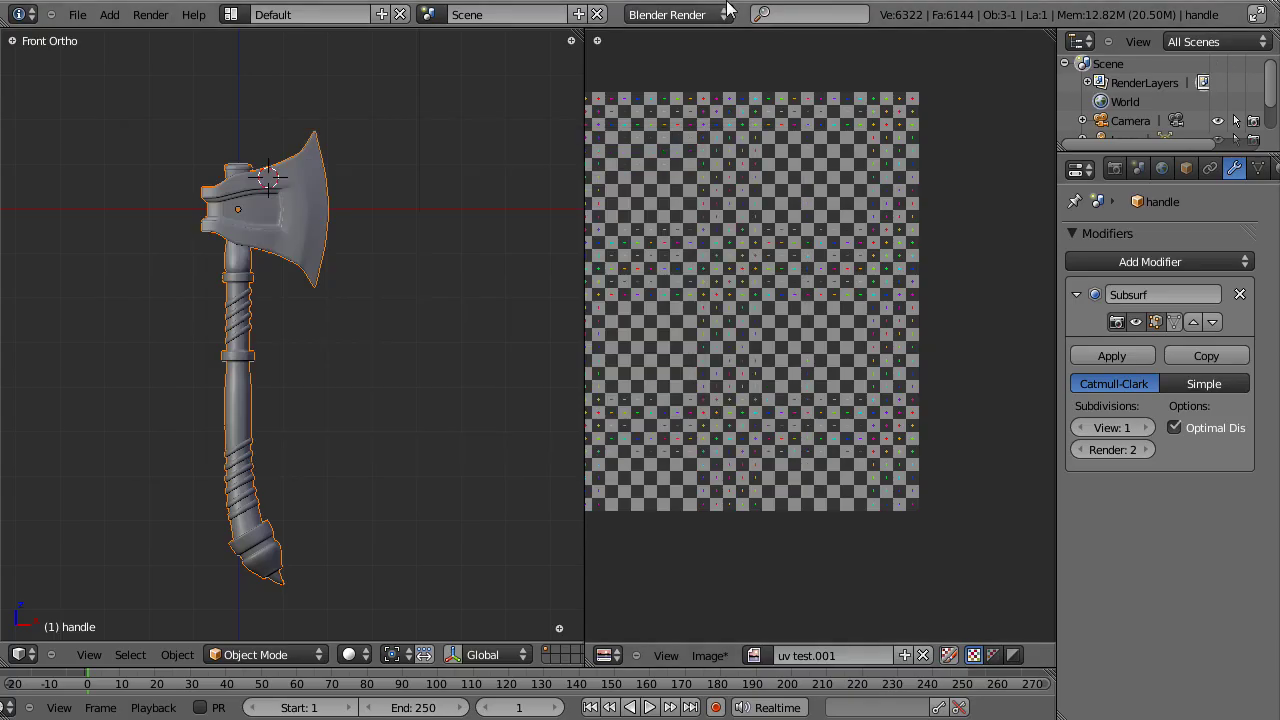
Step: Switch to Photoshop and open the exported axe_uvs_handle image from the textures folder
{"action": "key", "text": "alt+Tab"}
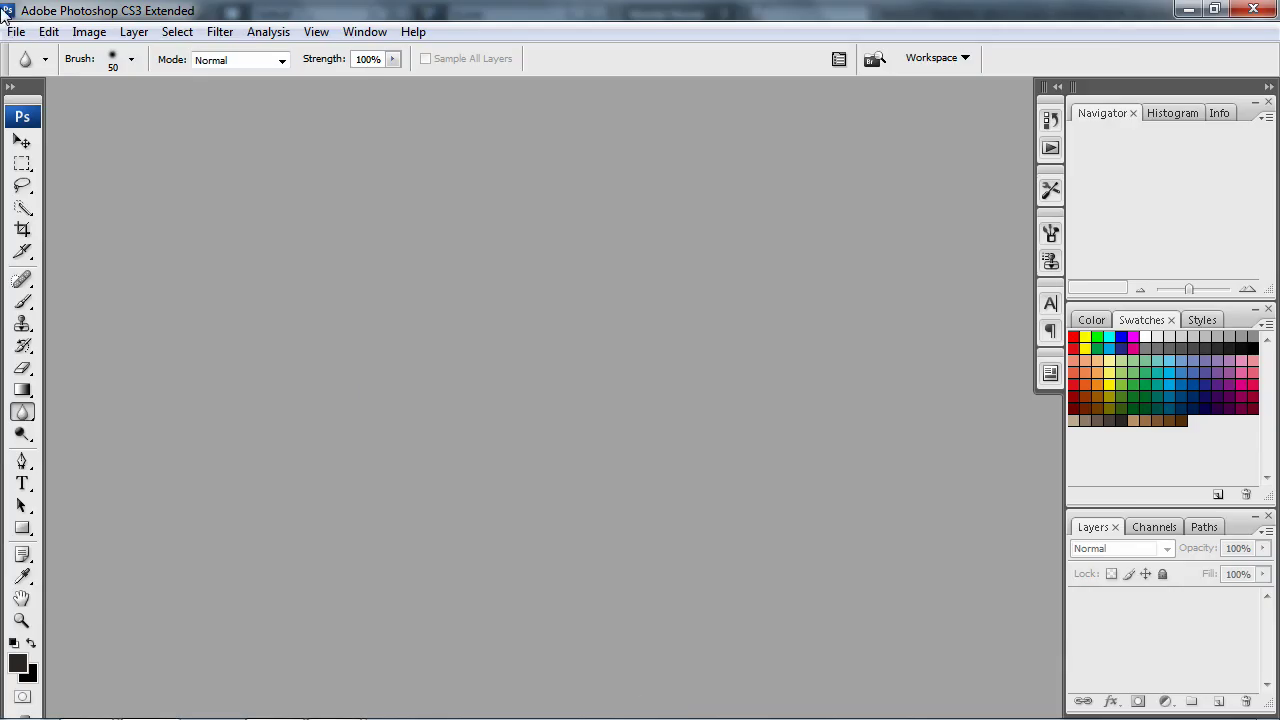
{"action": "left_click", "coordinate": [16, 31]}
{"action": "left_click", "coordinate": [40, 77]}
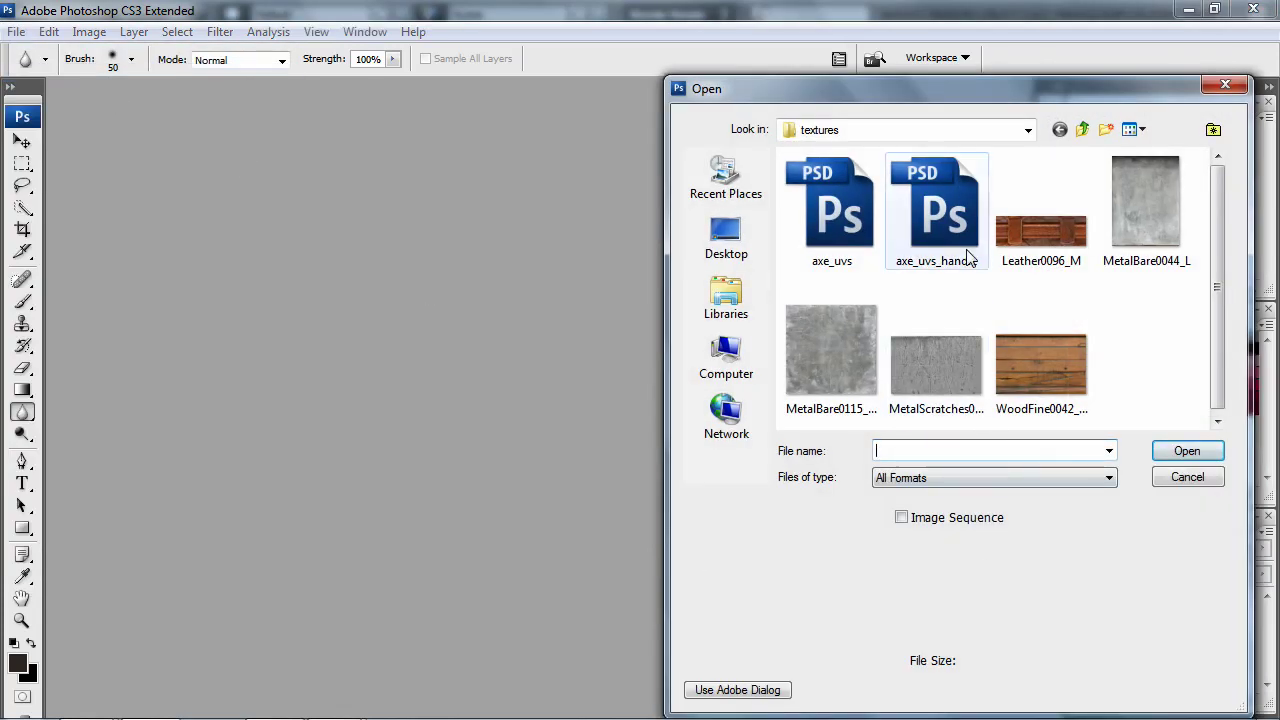
{"action": "left_click", "coordinate": [951, 212]}
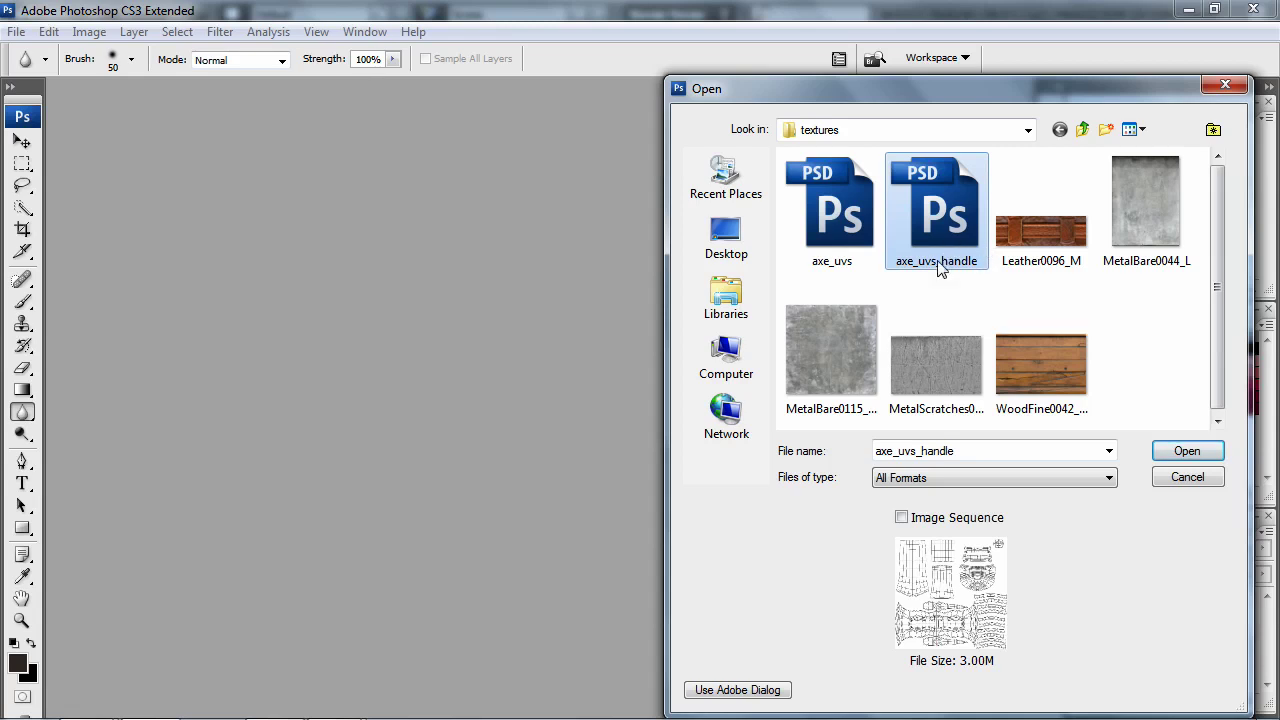
{"action": "left_click", "coordinate": [1187, 455]}
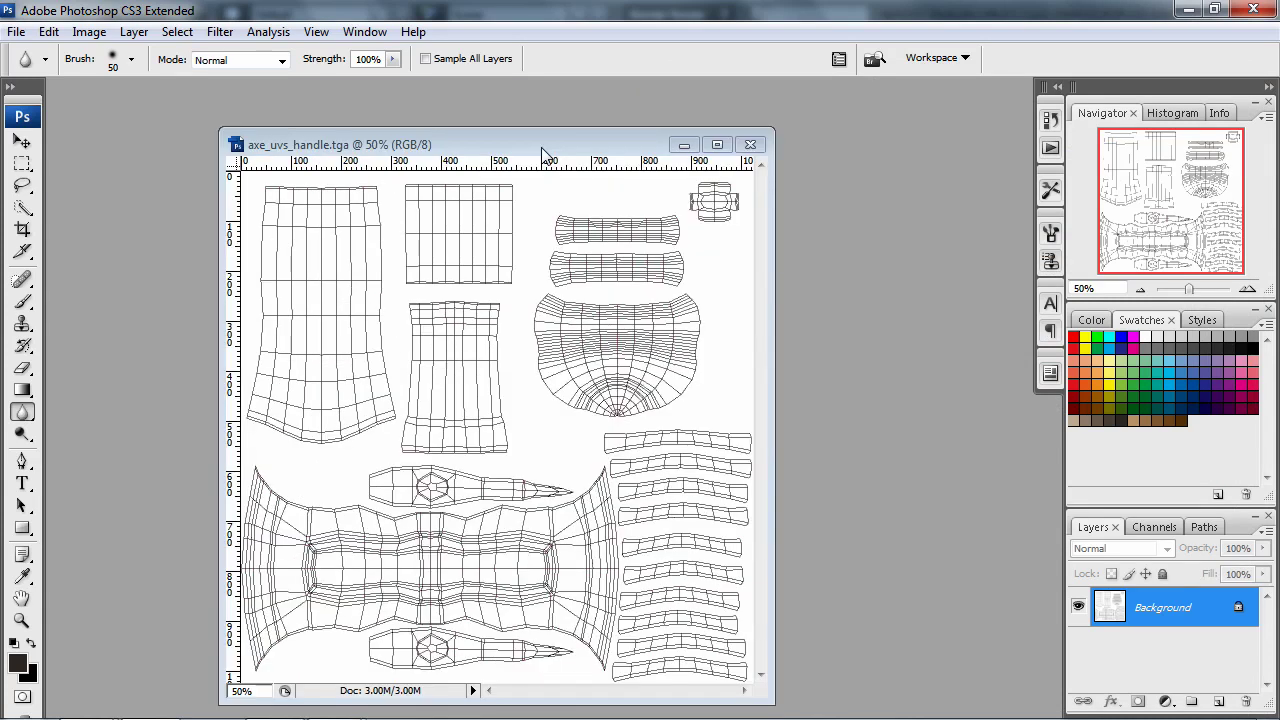
Step: Show the UV layout image in full screen mode with the menu bar, zoomed to 50%
{"action": "left_click_drag", "start_coordinate": [543, 155], "coordinate": [560, 142]}
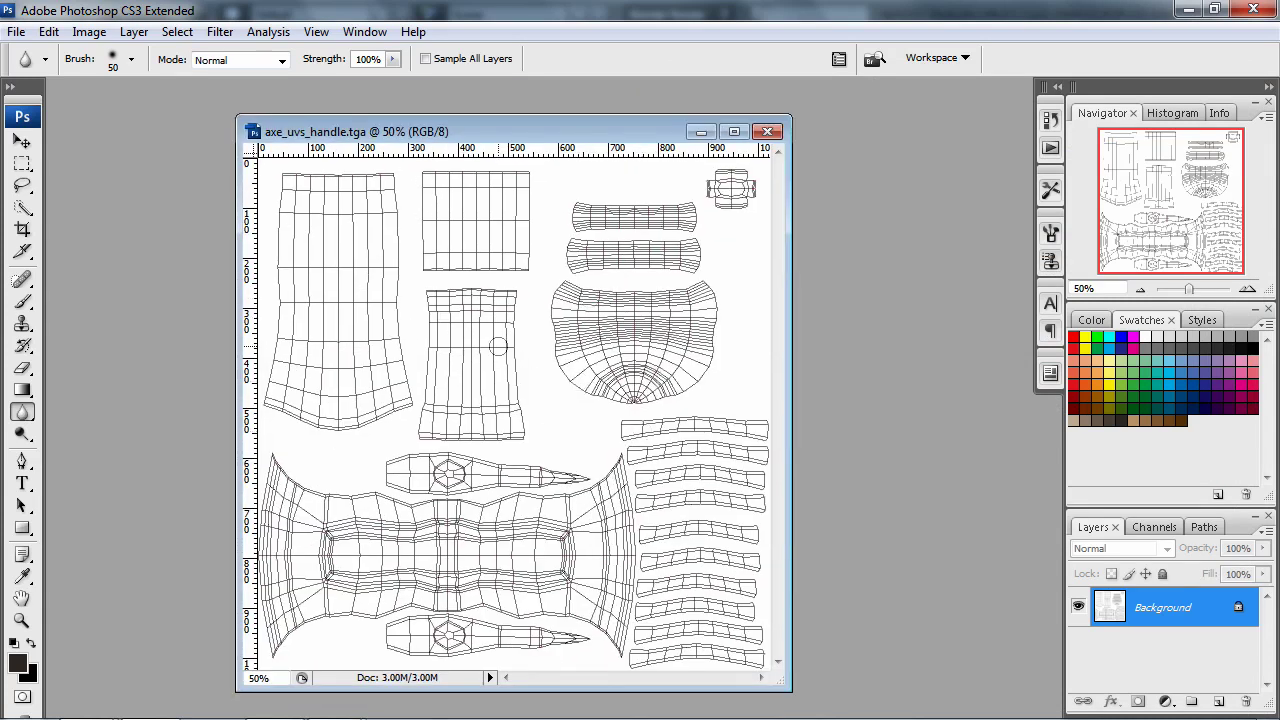
{"action": "key", "text": "f"}
{"action": "key", "text": "f"}
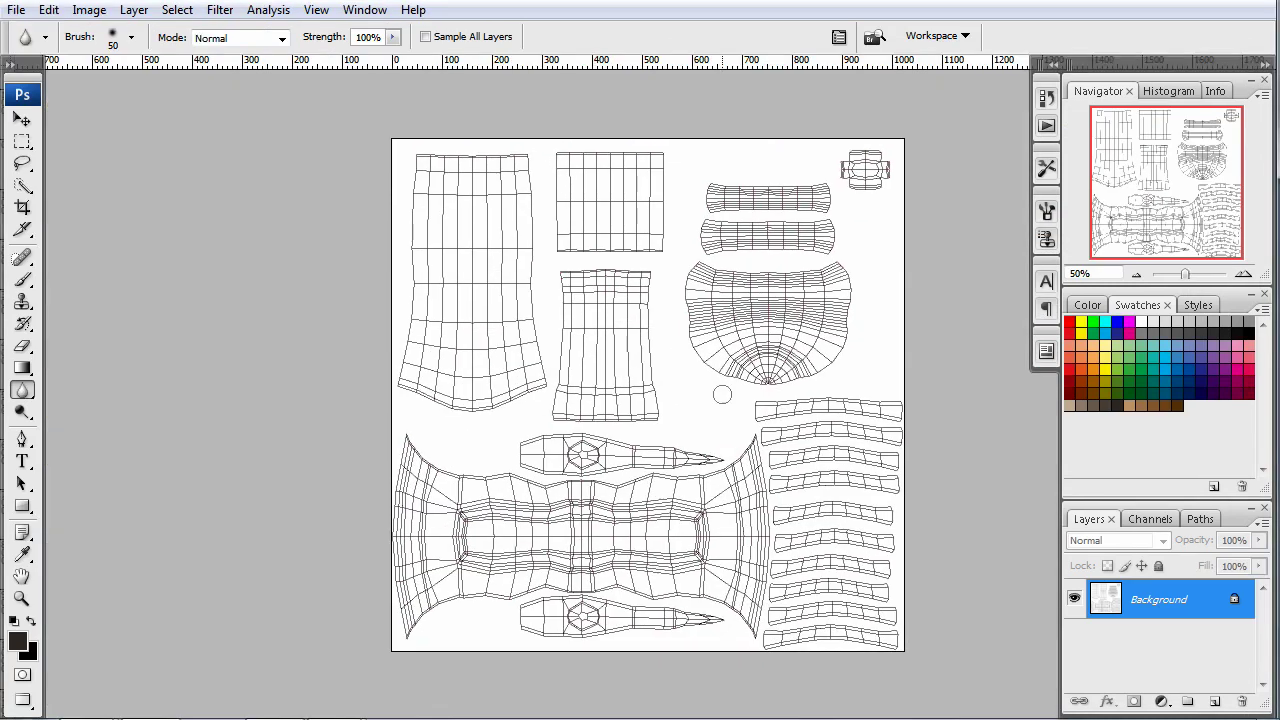
{"action": "left_click_drag", "start_coordinate": [669, 413], "coordinate": [538, 417]}
{"action": "scroll", "coordinate": [636, 416], "scroll_direction": "up", "scroll_amount": 2, "text": "alt"}
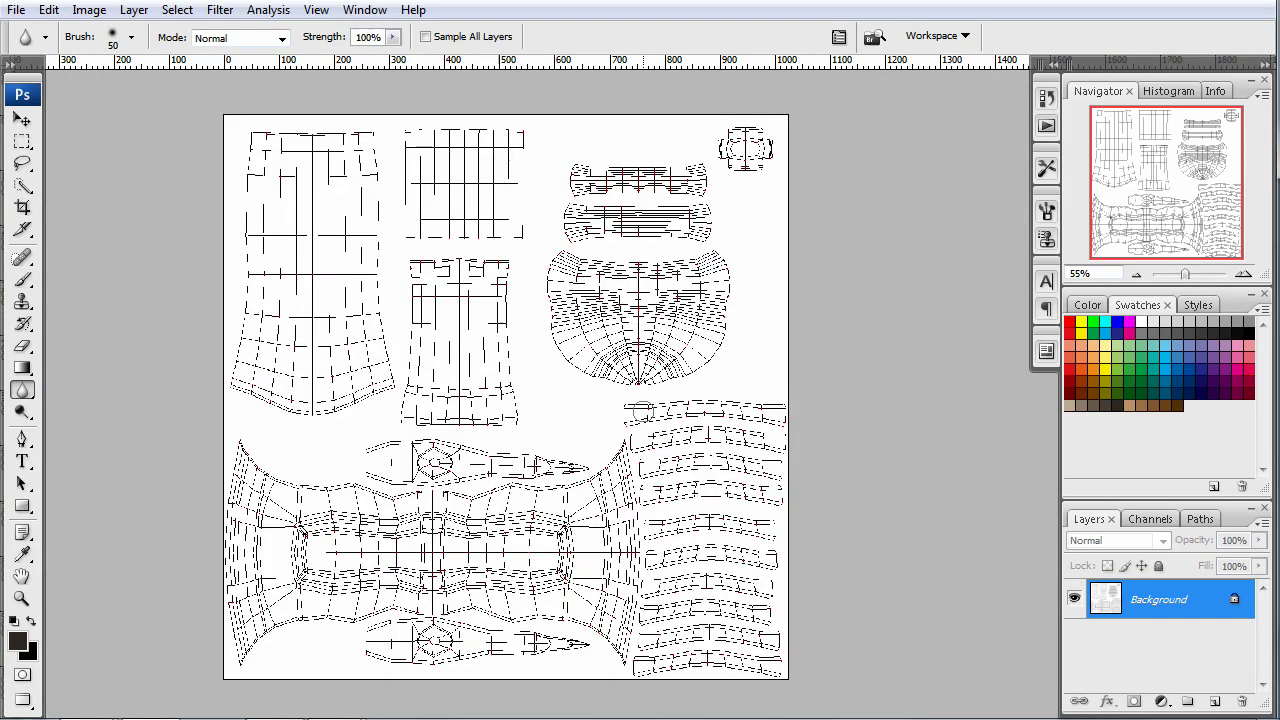
{"action": "scroll", "coordinate": [640, 413], "scroll_direction": "down", "scroll_amount": 2, "text": "alt"}
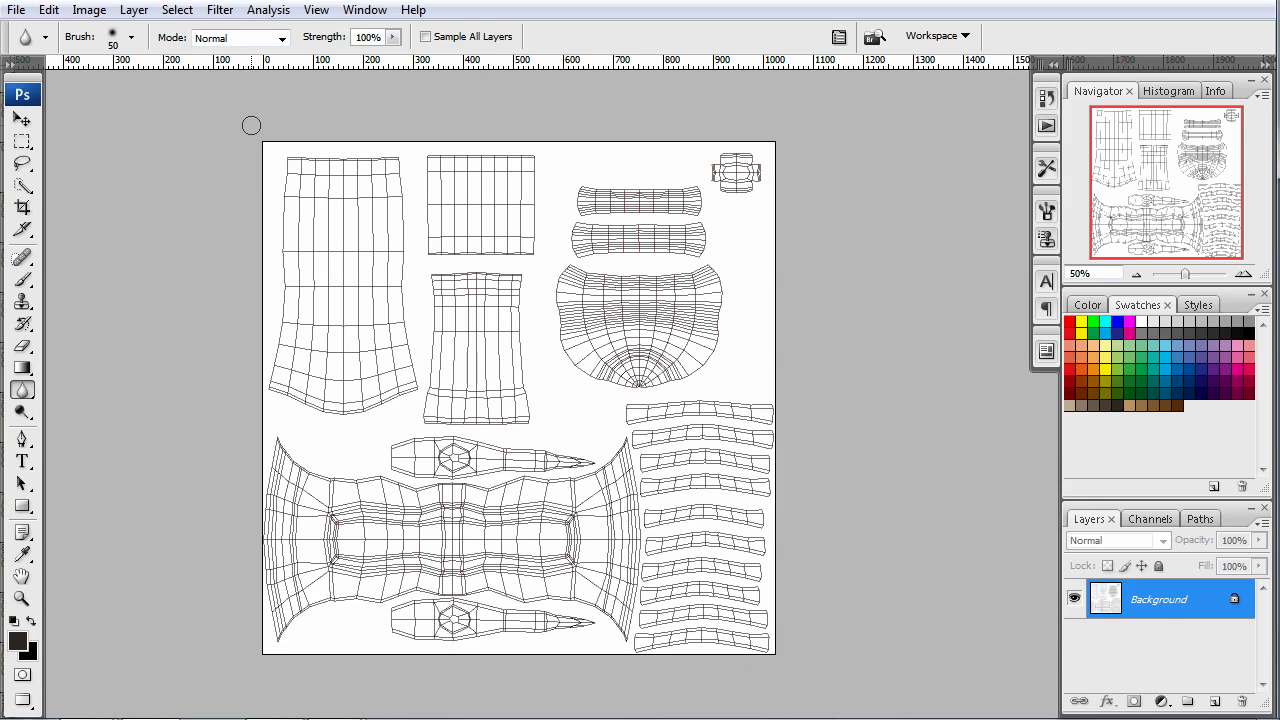
Step: Open the Leather0096_M, MetalBare0044_L and WoodFine0042_3_M images together from the textures folder
{"action": "left_click", "coordinate": [16, 10]}
{"action": "left_click", "coordinate": [40, 48]}
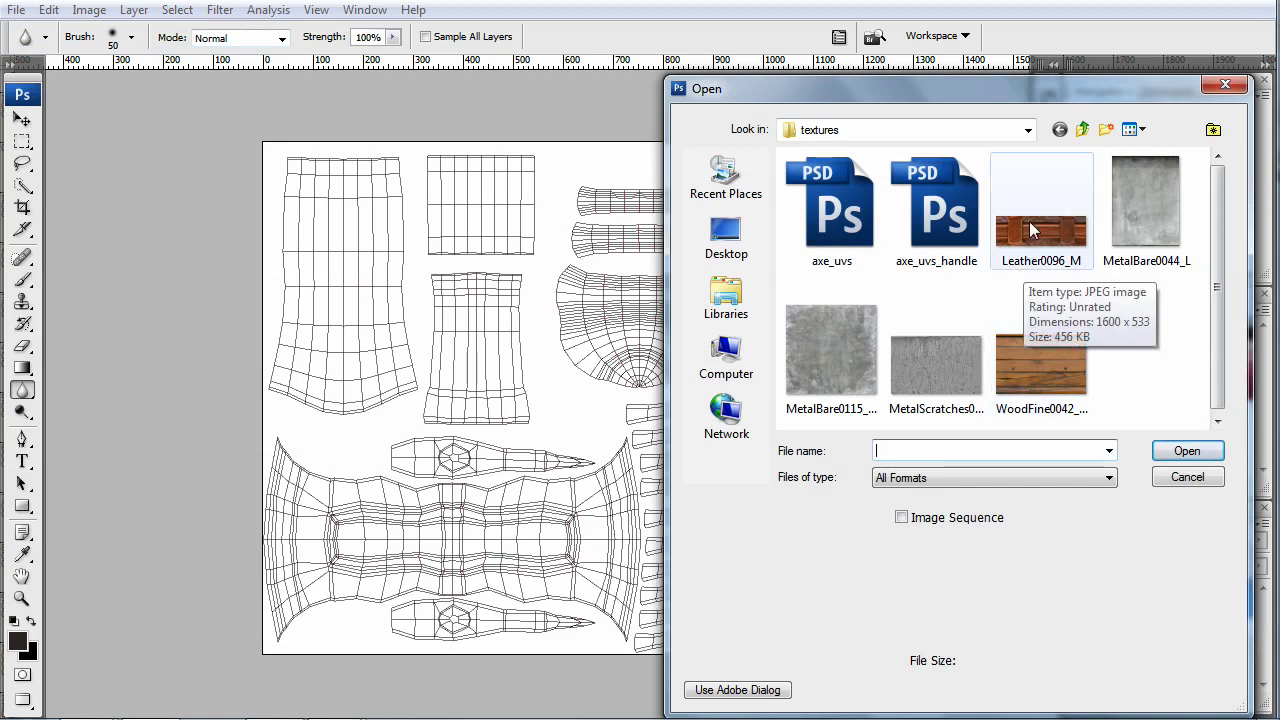
{"action": "left_click_drag", "start_coordinate": [1003, 88], "coordinate": [882, 35]}
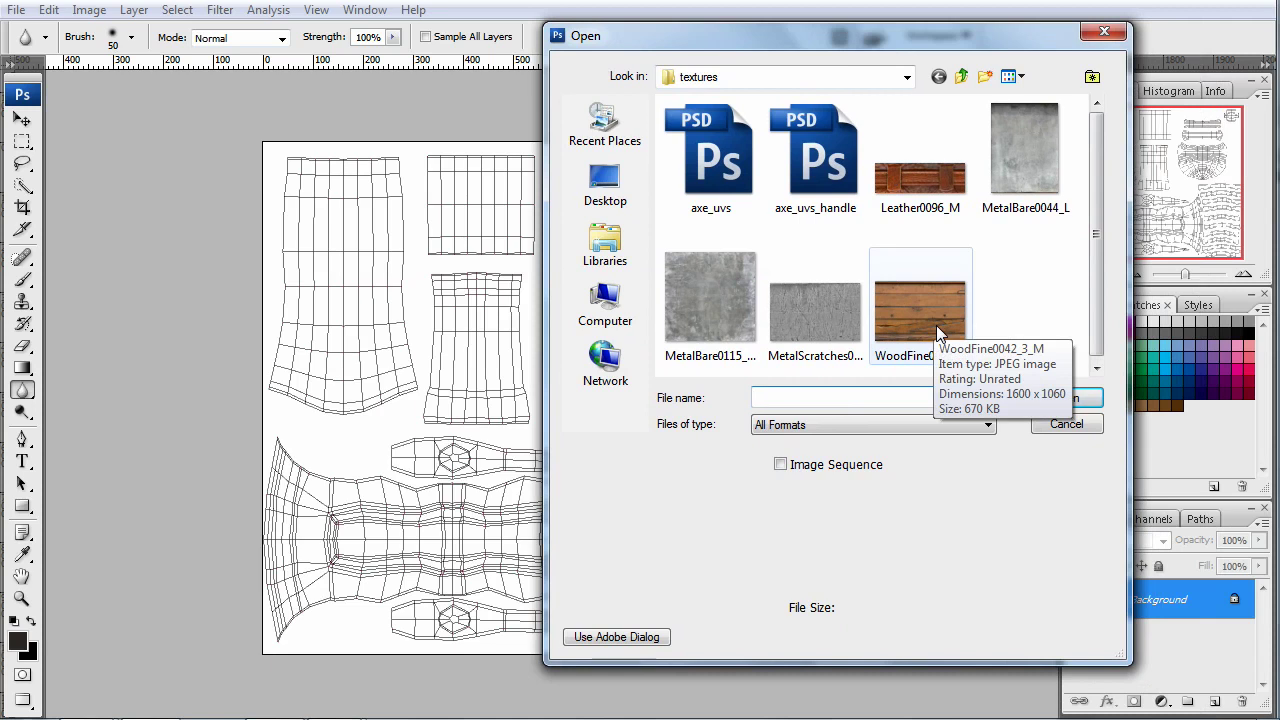
{"action": "mouse_move", "coordinate": [940, 718]}
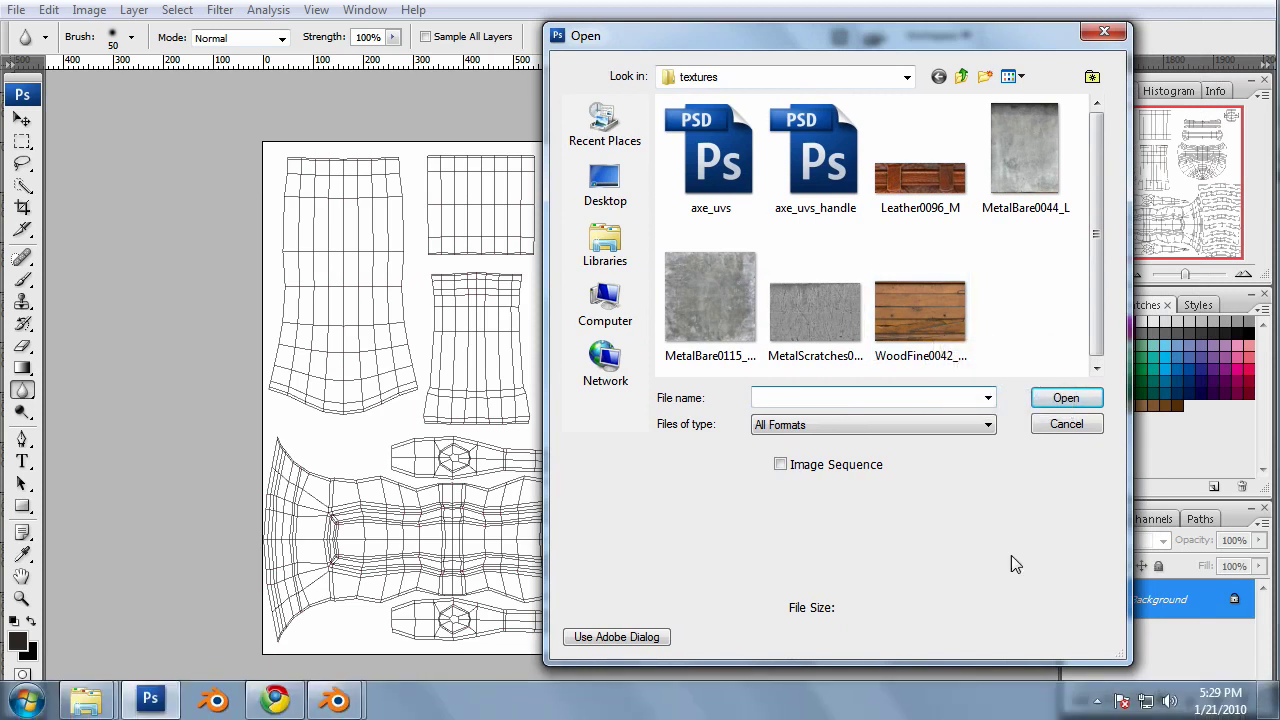
{"action": "left_click_drag", "start_coordinate": [912, 43], "coordinate": [851, 70]}
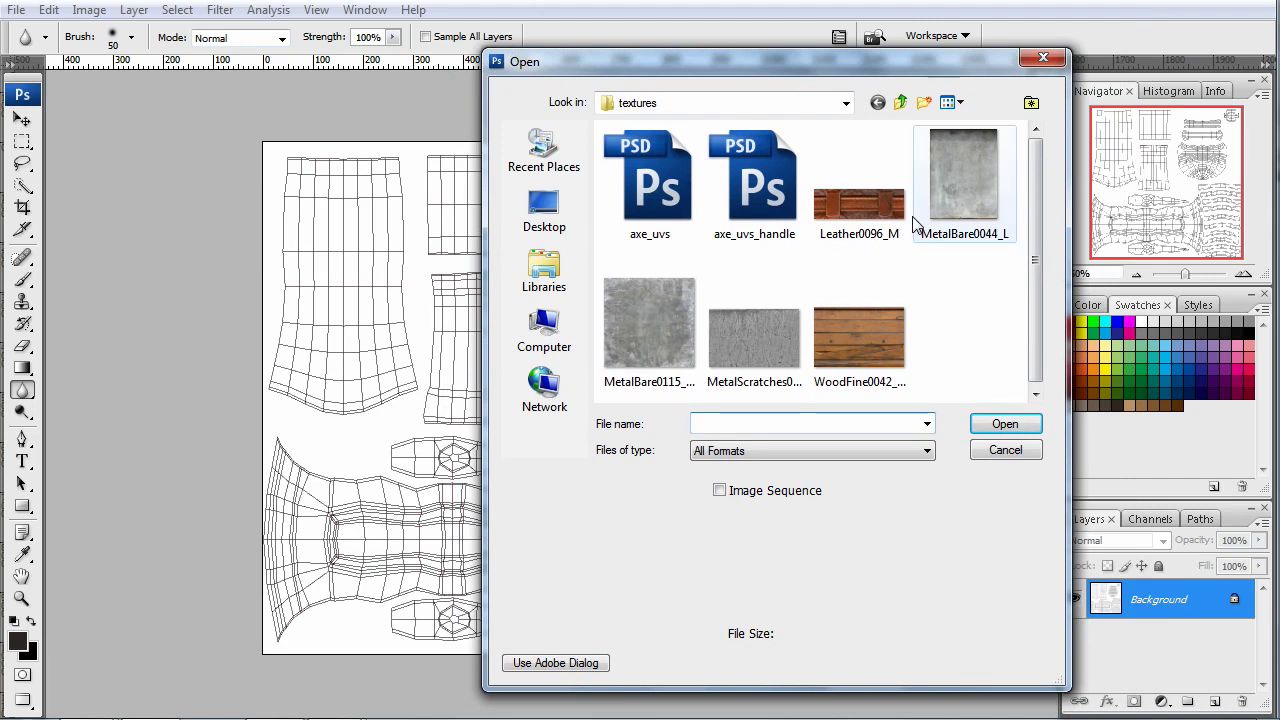
{"action": "left_click", "coordinate": [863, 195]}
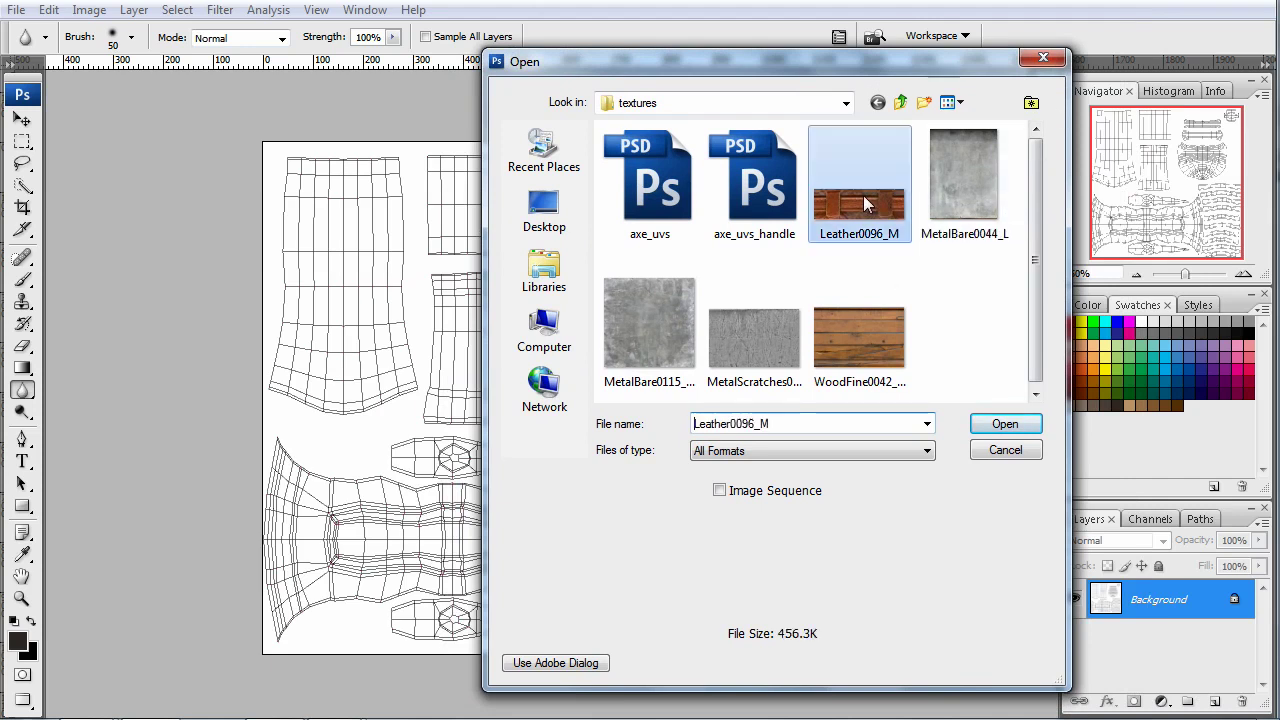
{"action": "left_click", "coordinate": [984, 175], "text": "ctrl"}
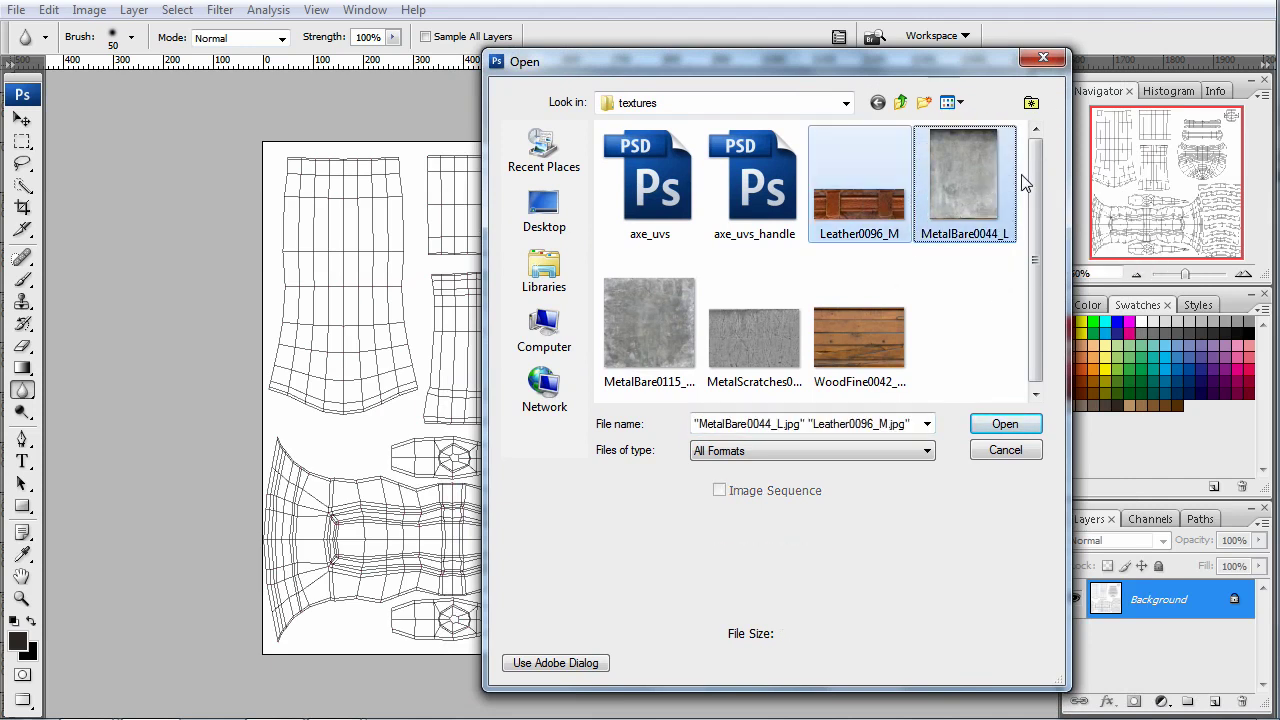
{"action": "left_click", "coordinate": [853, 326], "text": "ctrl"}
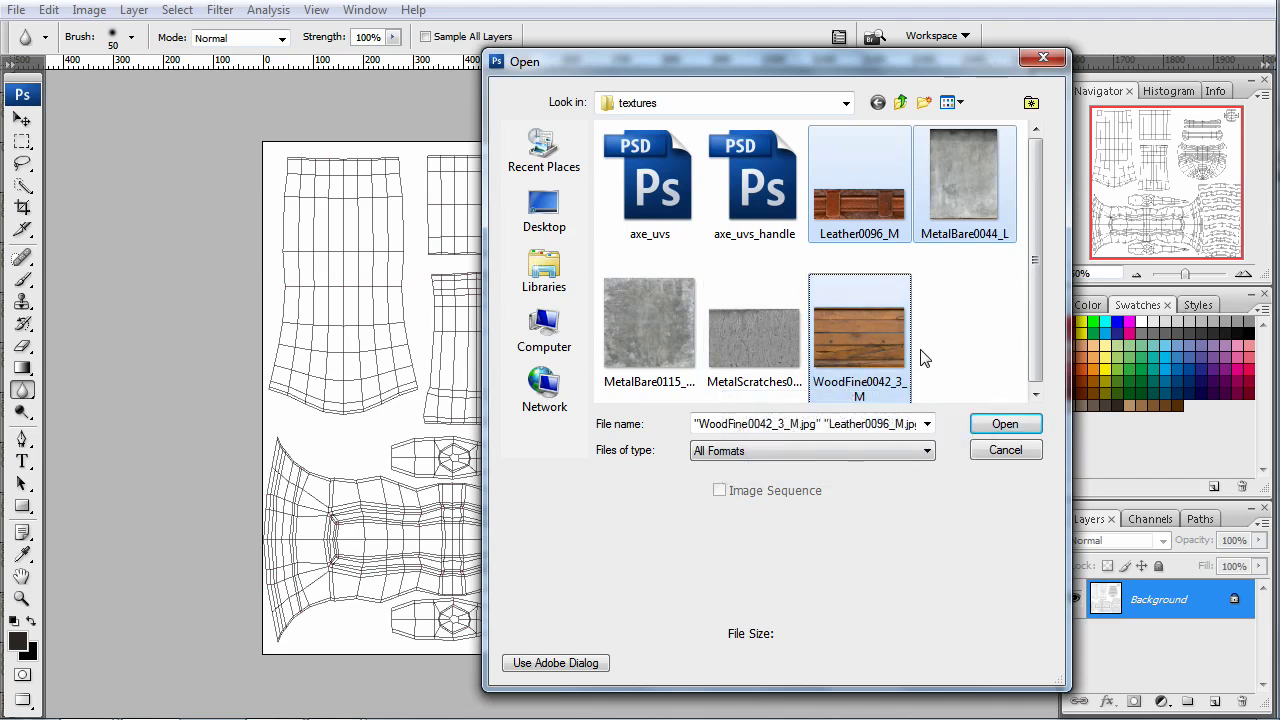
{"action": "left_click", "coordinate": [1005, 423]}
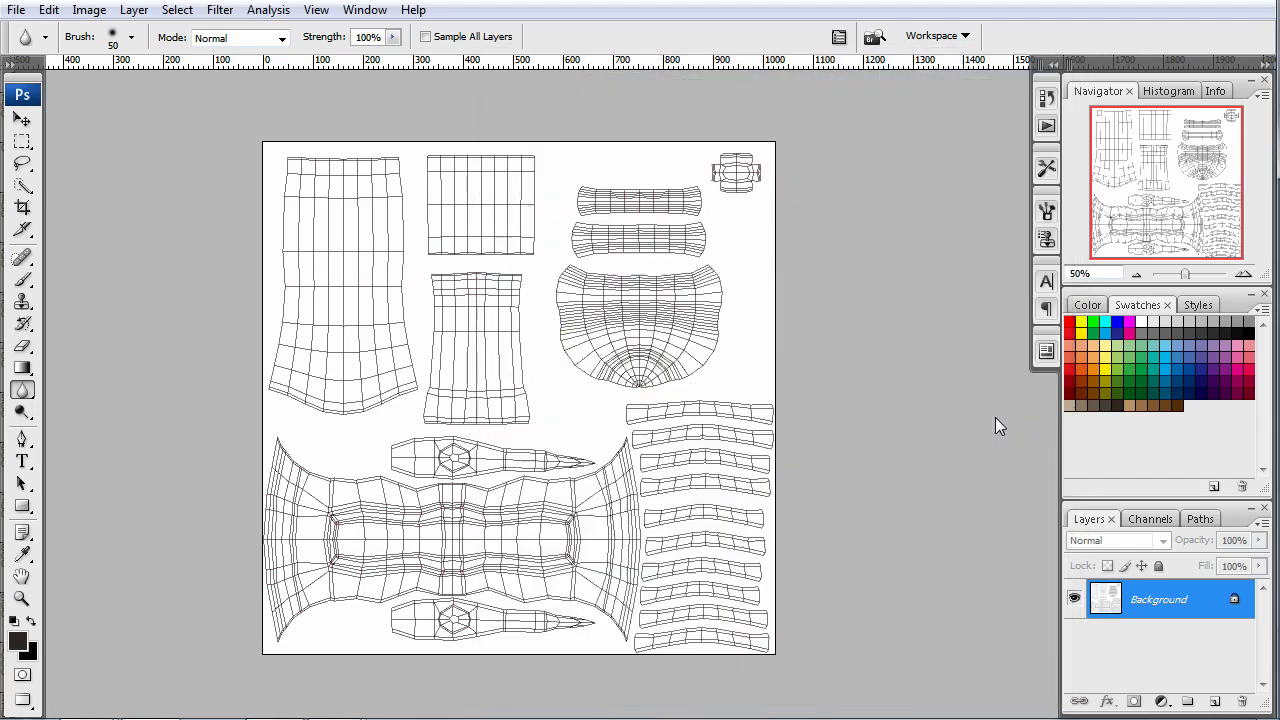
Step: Switch to the browser to look over the cgtextures.com texture categories, and return to Photoshop
{"action": "key", "text": "alt+Tab"}
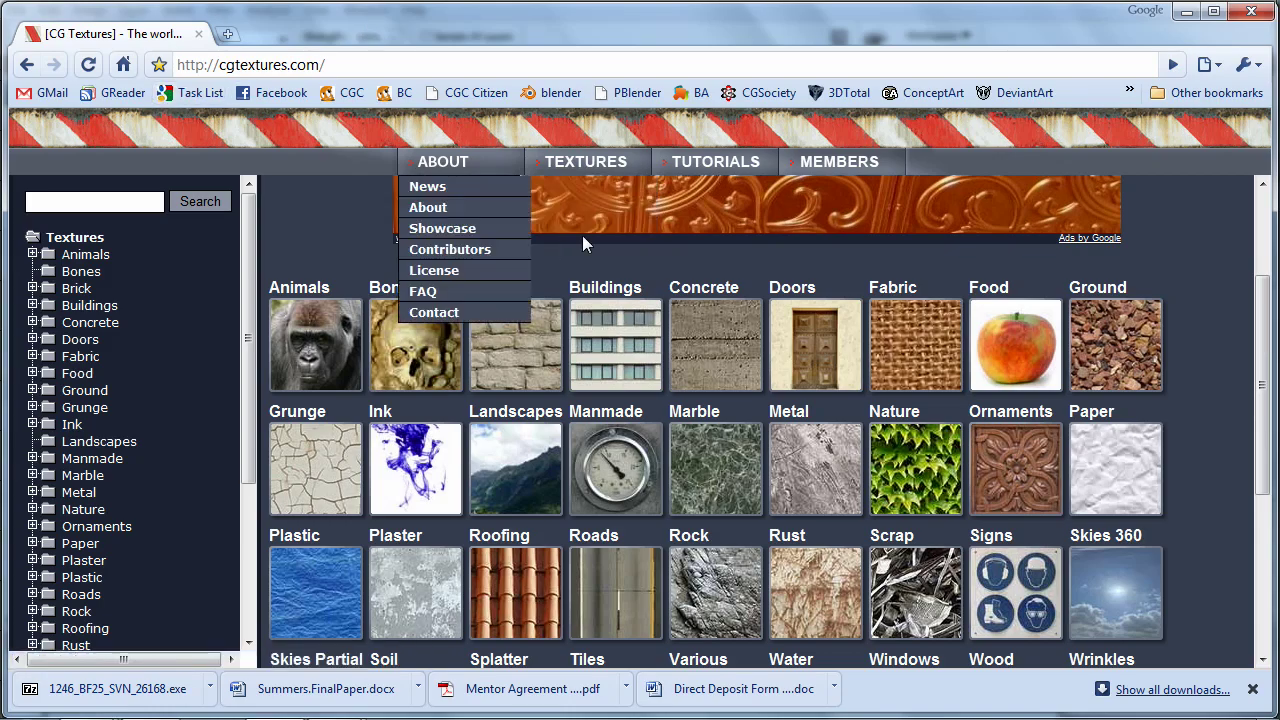
{"action": "scroll", "coordinate": [790, 410], "scroll_direction": "up", "scroll_amount": 3}
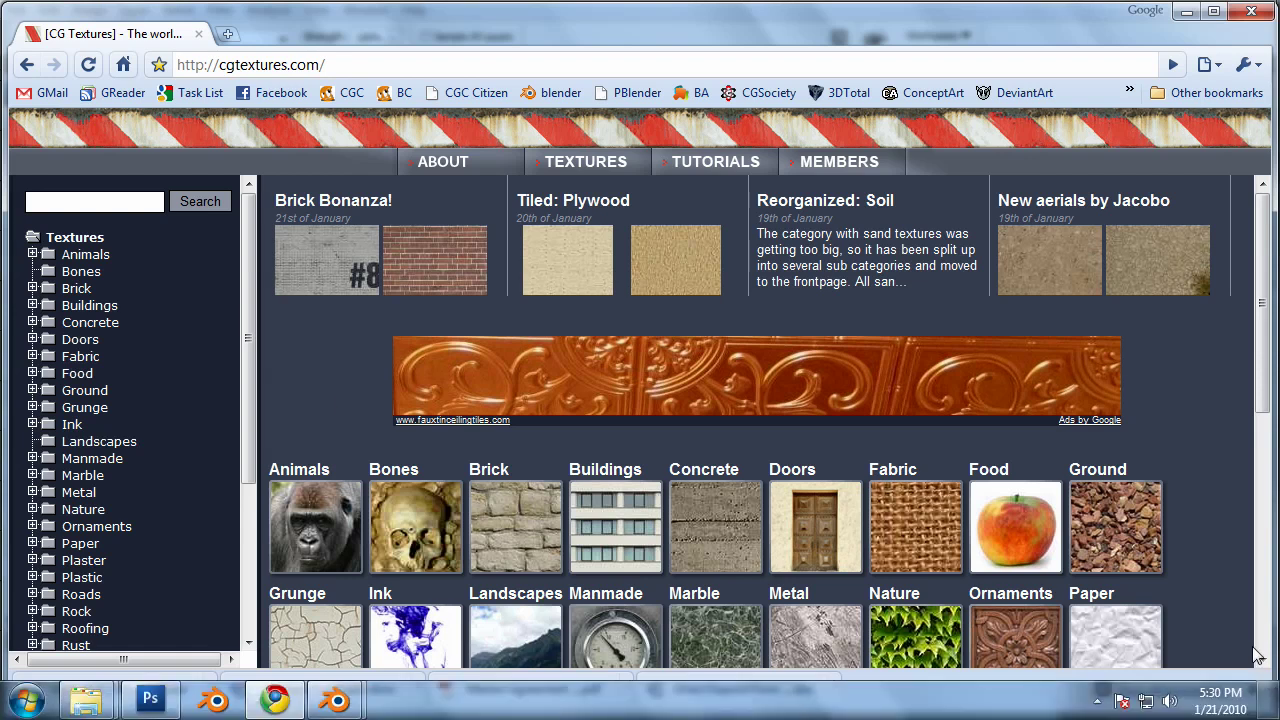
{"action": "left_click", "coordinate": [1255, 689]}
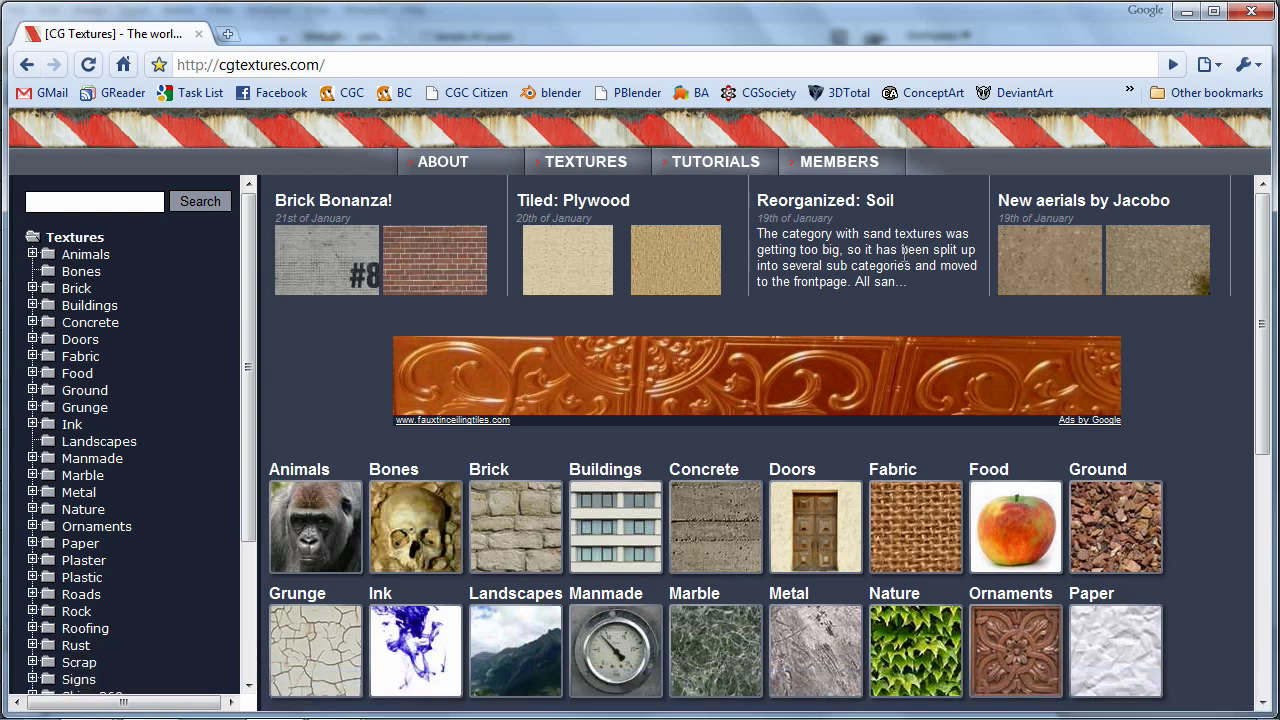
{"action": "mouse_move", "coordinate": [616, 167]}
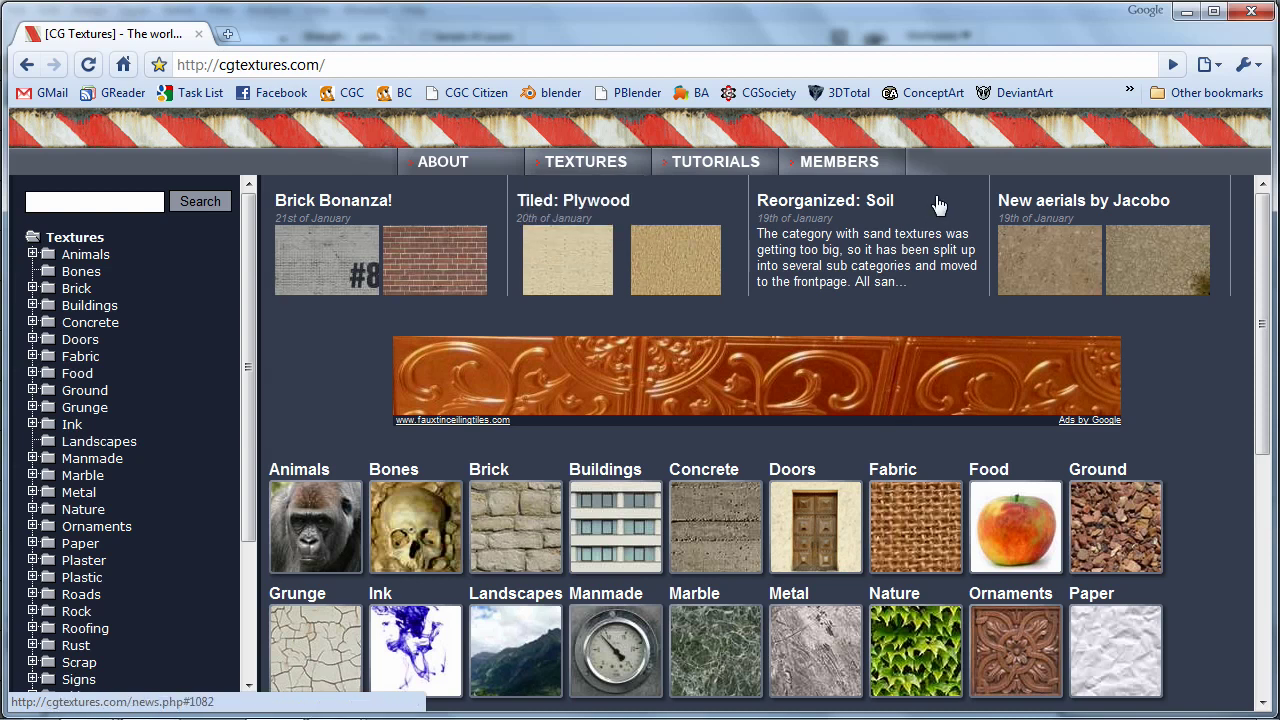
{"action": "scroll", "coordinate": [136, 379], "scroll_direction": "down", "scroll_amount": 3}
{"action": "scroll", "coordinate": [128, 471], "scroll_direction": "up", "scroll_amount": 3}
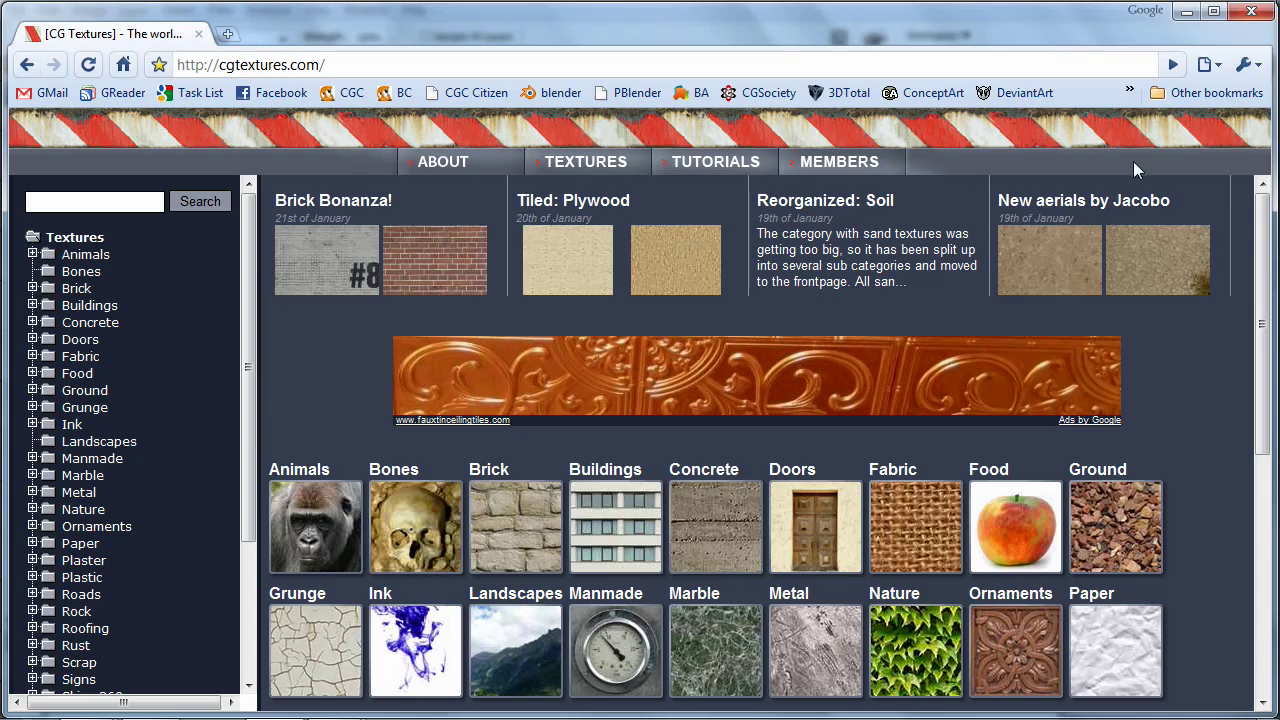
{"action": "left_click", "coordinate": [1186, 11]}
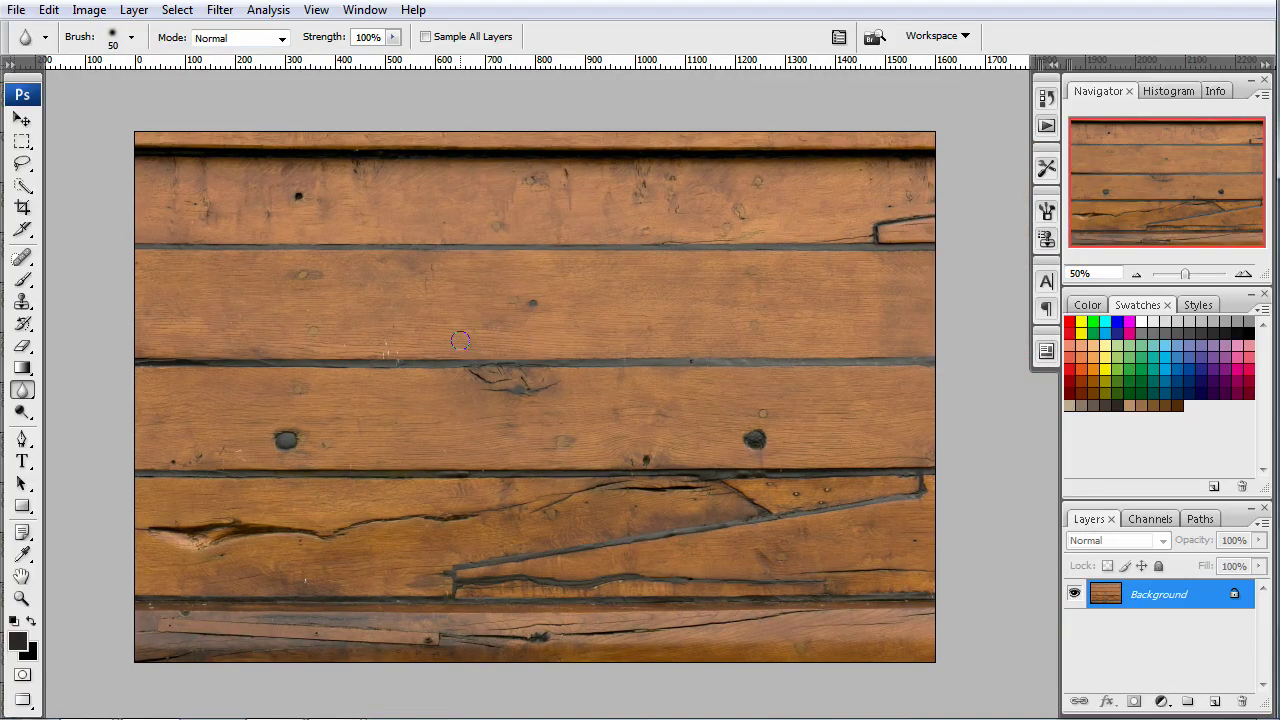
Step: Copy the entire wood plank image and paste it into the UV layout document as a new layer
{"action": "key", "text": "ctrl+a"}
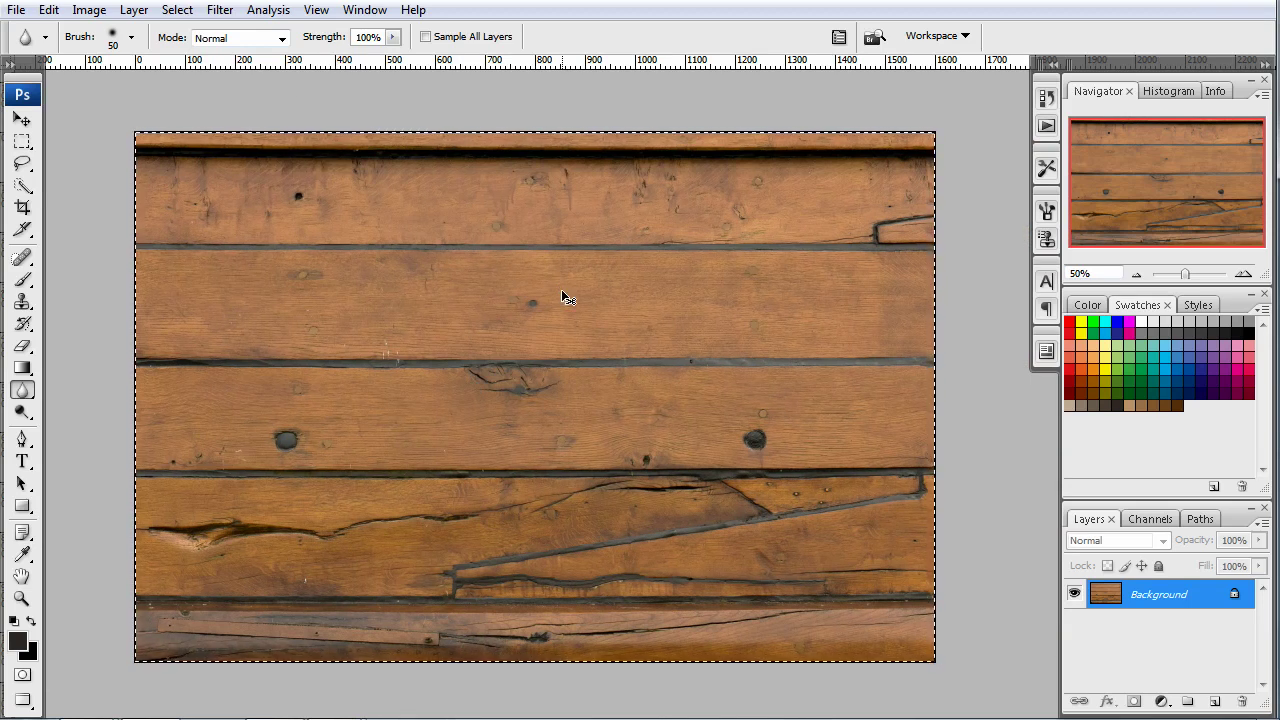
{"action": "key", "text": "ctrl+Tab"}
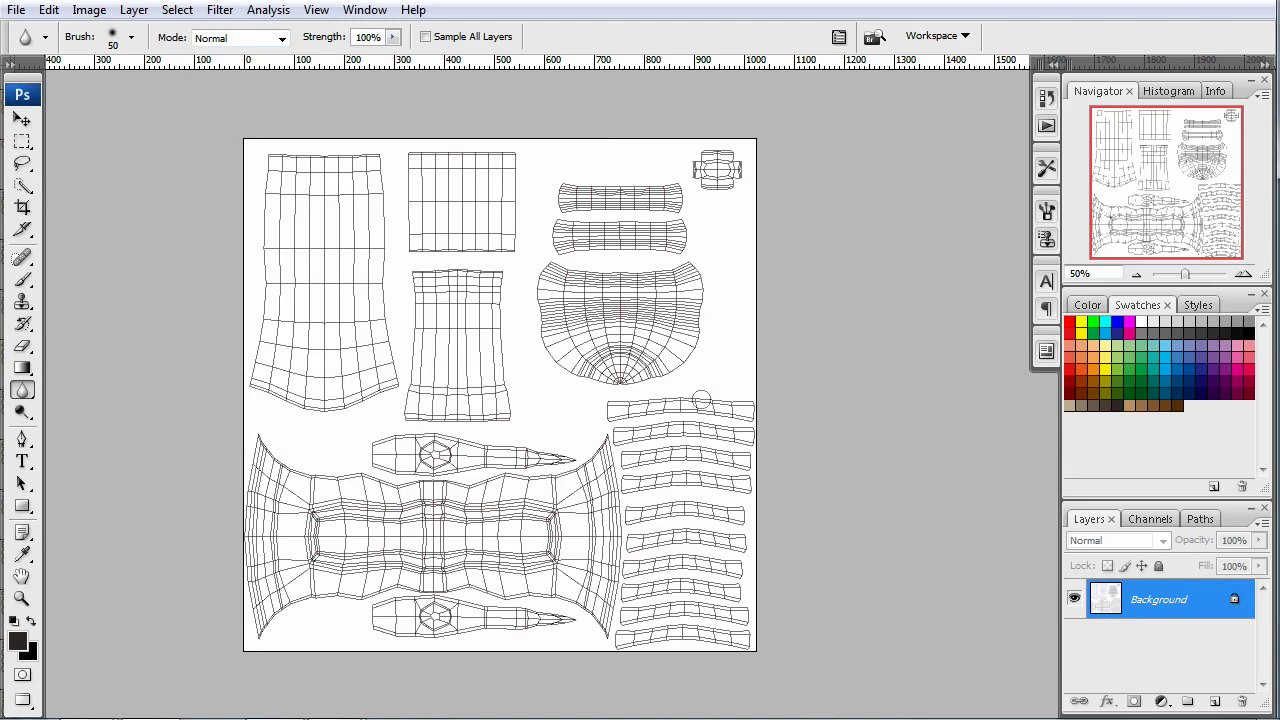
{"action": "left_click", "coordinate": [1090, 614]}
{"action": "key", "text": "ctrl+v"}
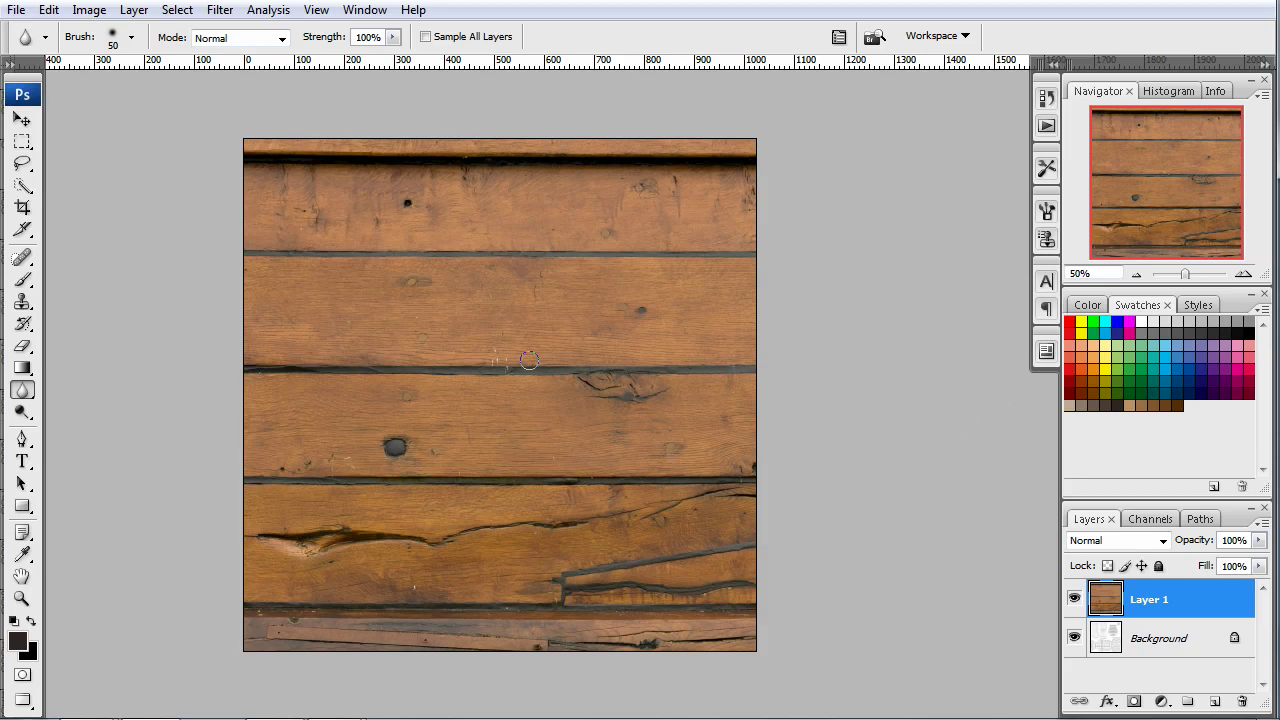
{"action": "key", "text": "v"}
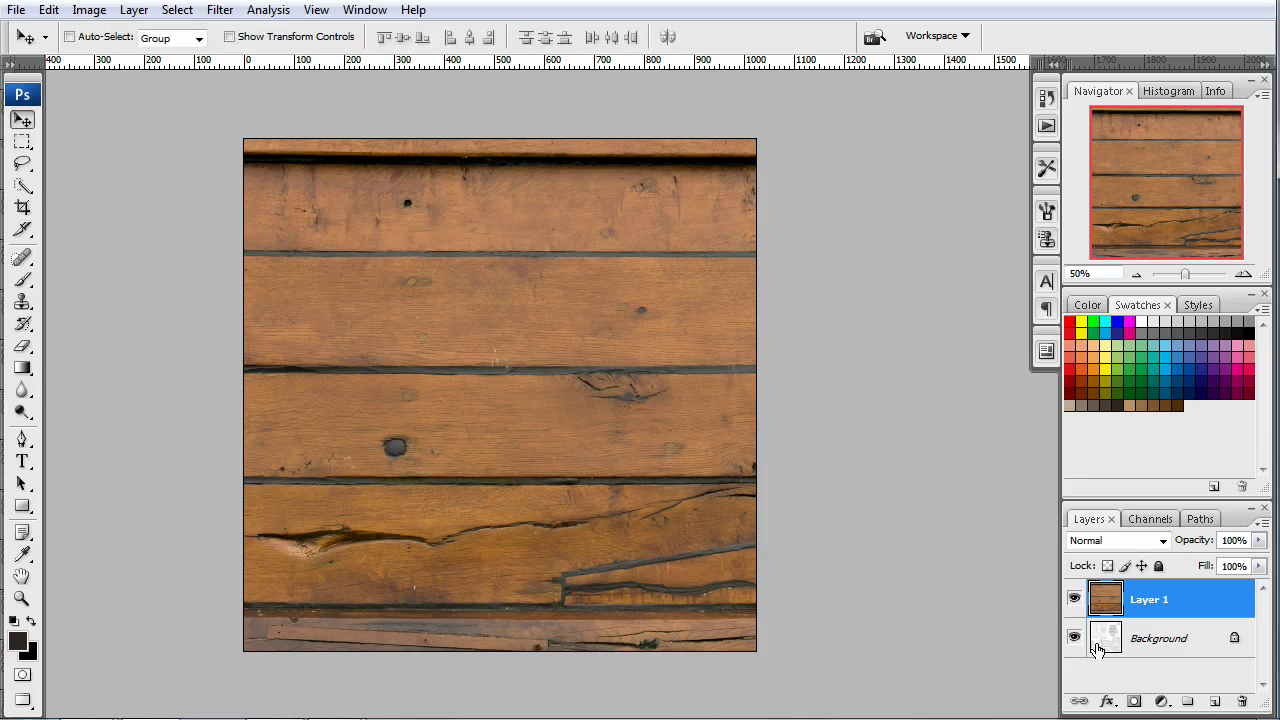
Step: Convert the UV layout's Background into a regular layer named Layer 0 and place it above the wood layer
{"action": "double_click", "coordinate": [1150, 635]}
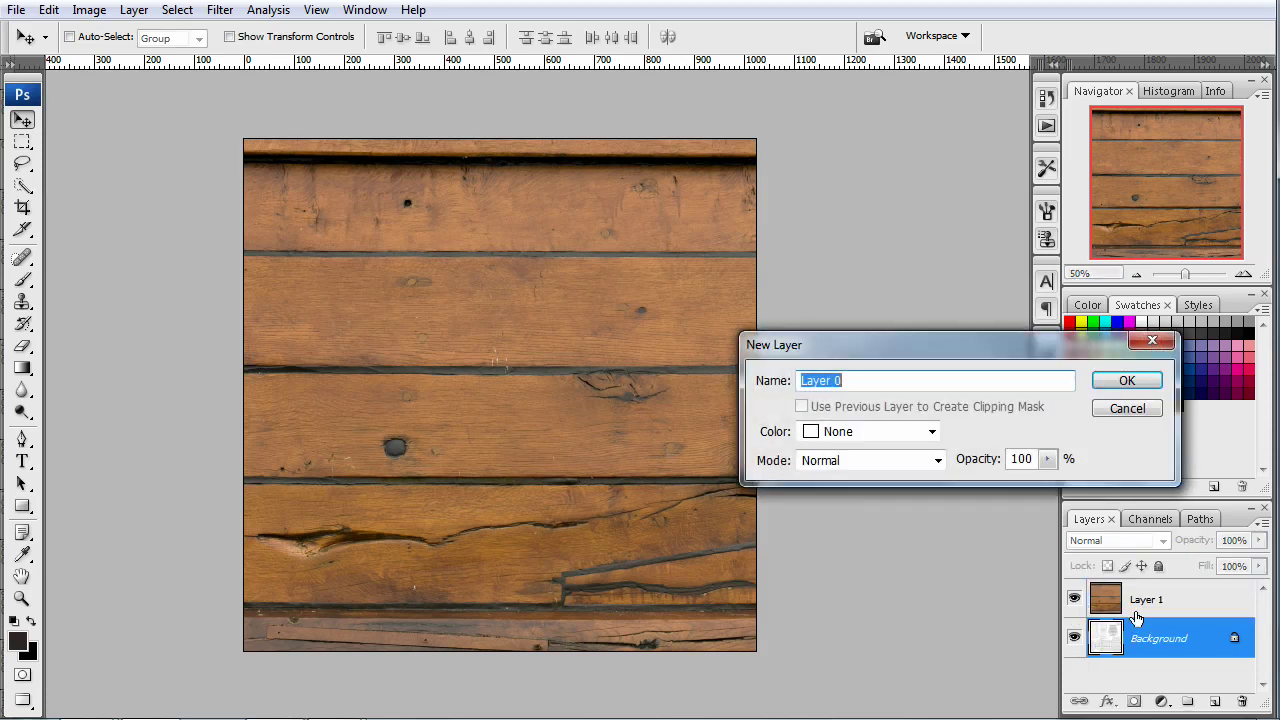
{"action": "left_click", "coordinate": [1129, 377]}
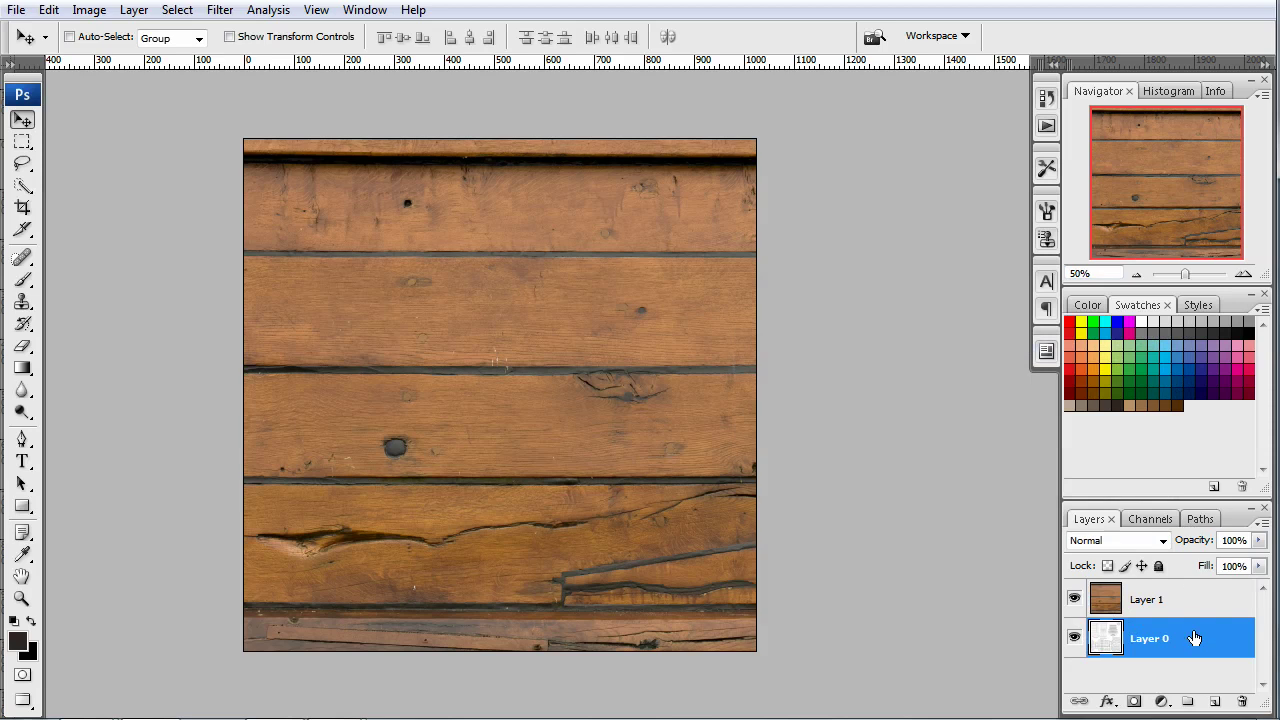
{"action": "left_click_drag", "start_coordinate": [1195, 638], "coordinate": [1167, 599]}
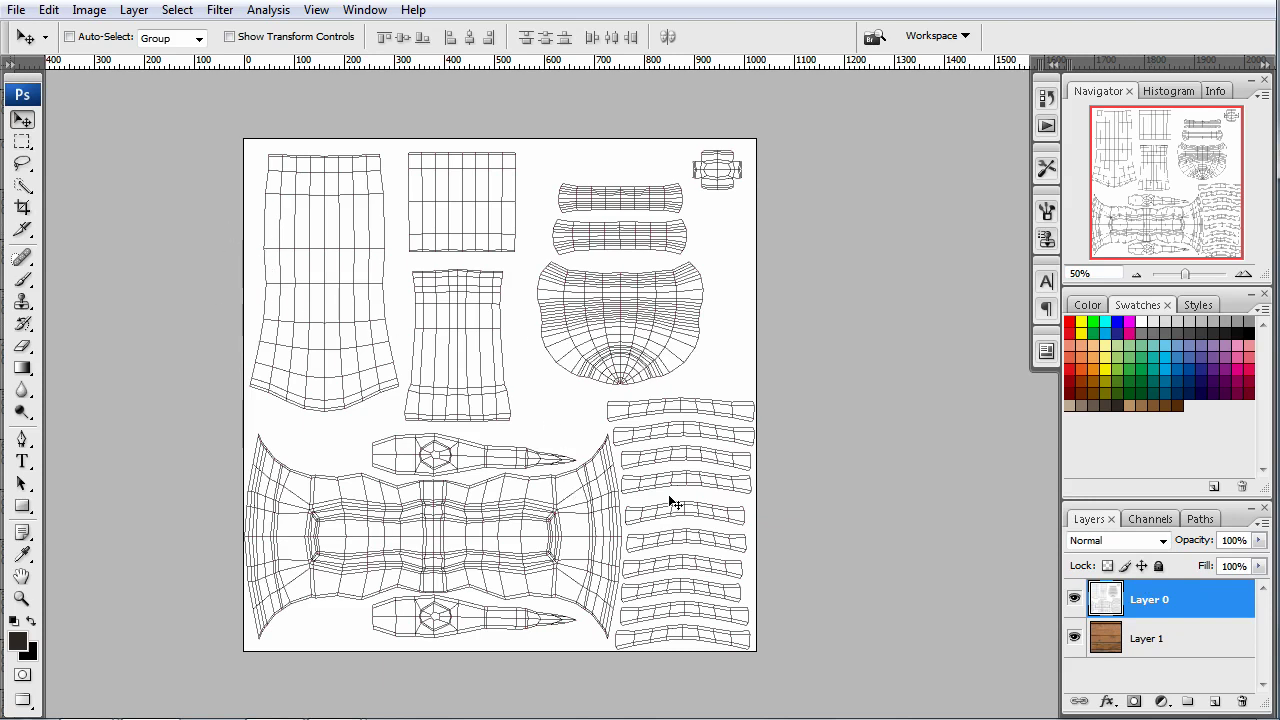
Step: Set the UV layout layer's blending mode to Multiply so its wireframe overlays the wood
{"action": "left_click", "coordinate": [1080, 541]}
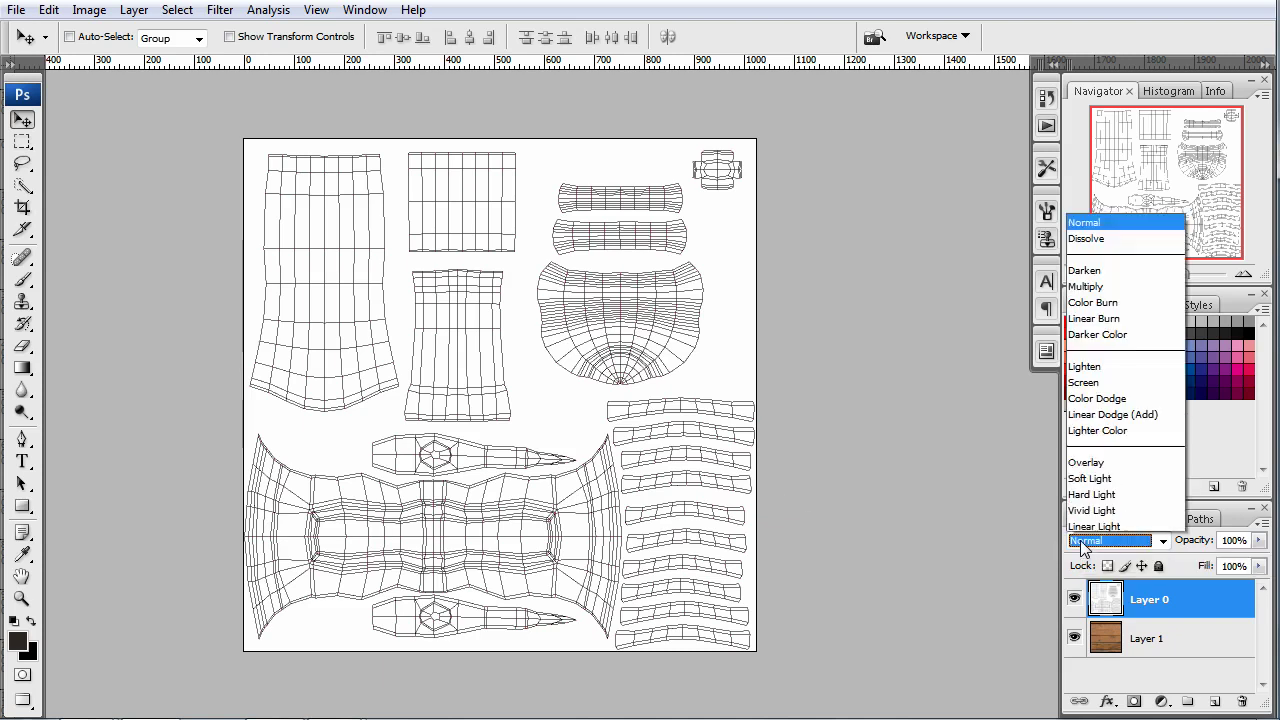
{"action": "left_click", "coordinate": [1085, 123]}
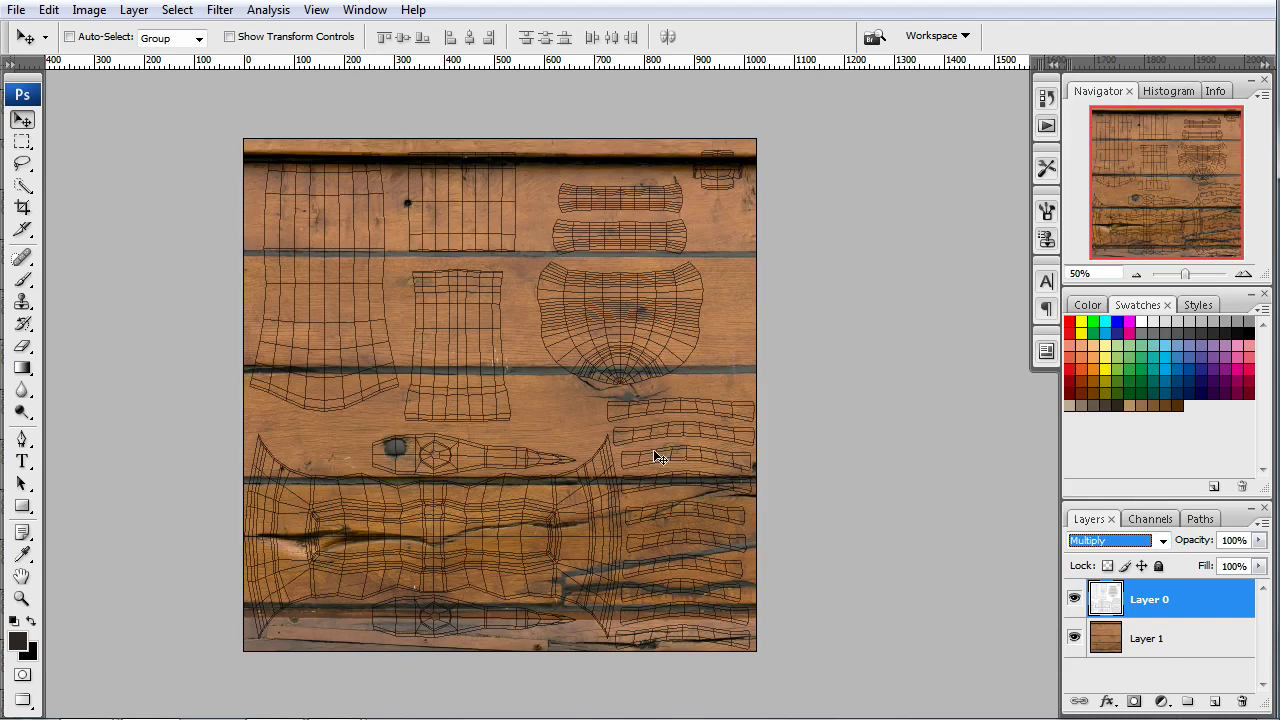
{"action": "scroll", "coordinate": [714, 367], "scroll_direction": "up", "scroll_amount": 1, "text": "alt"}
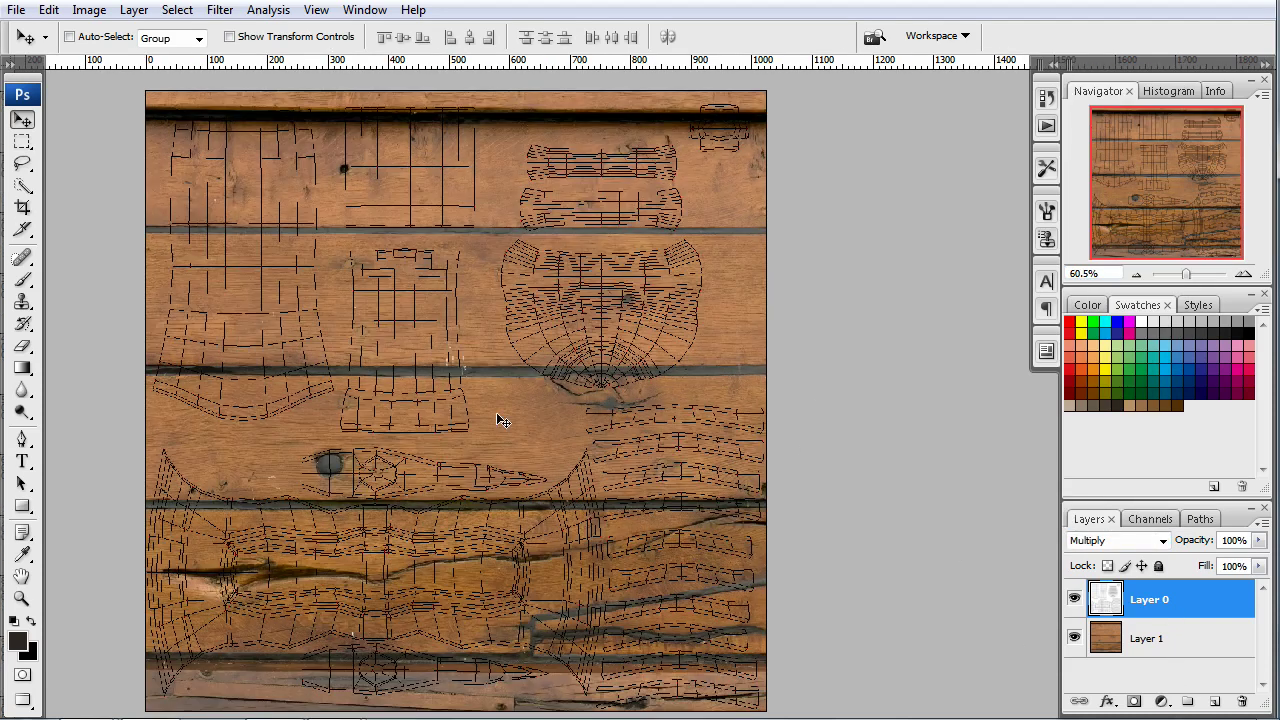
{"action": "scroll", "coordinate": [629, 549], "scroll_direction": "up", "scroll_amount": 1, "text": "alt"}
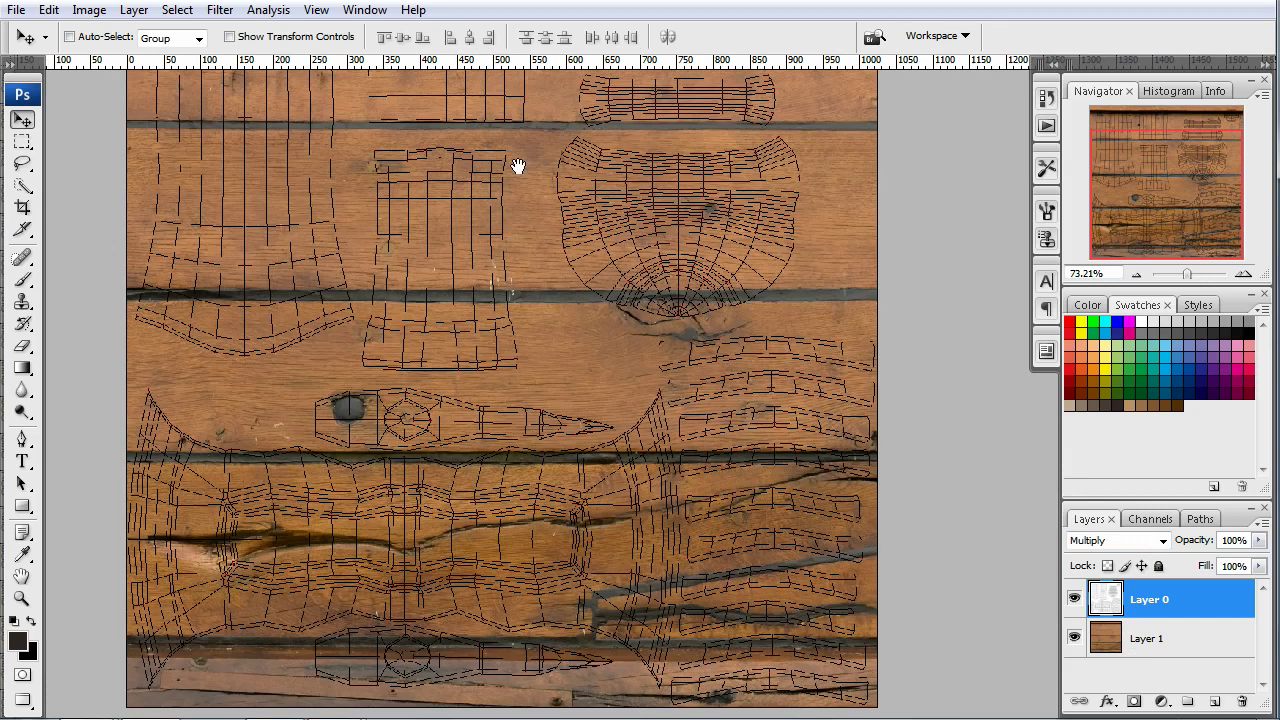
{"action": "left_click_drag", "start_coordinate": [517, 166], "coordinate": [609, 299]}
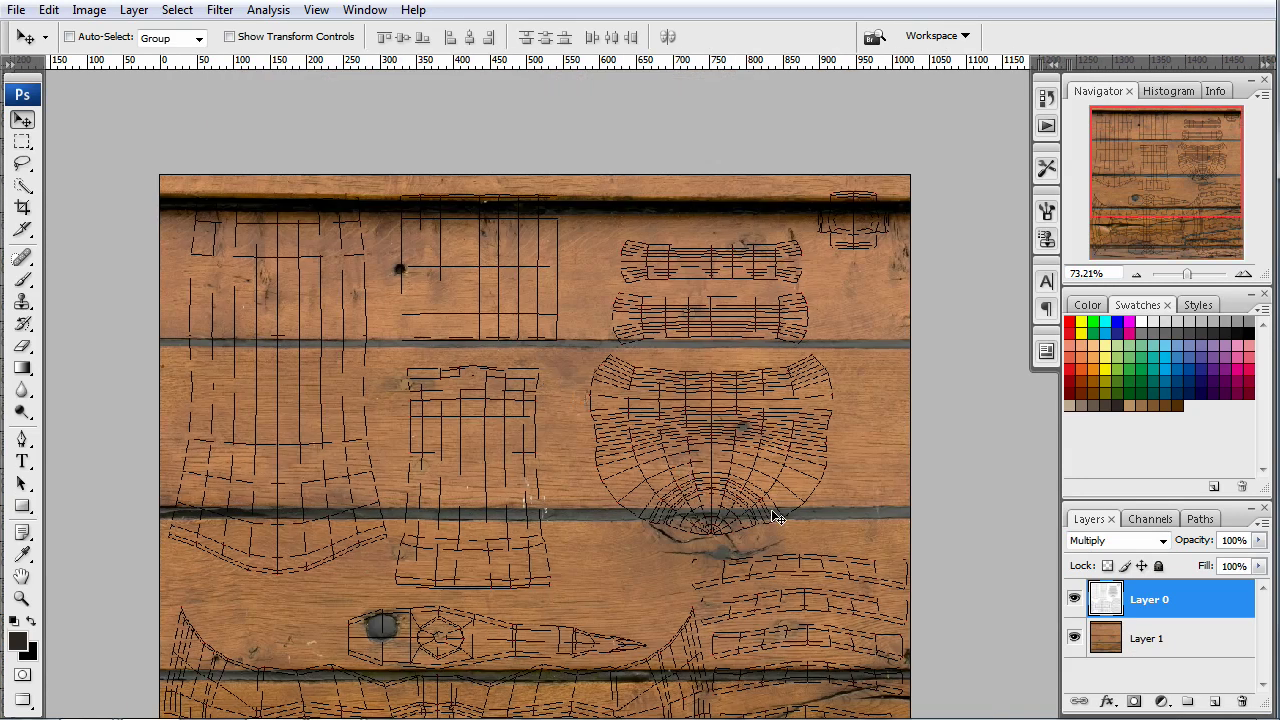
Step: Duplicate the wood layer, Layer 1, and hide the original
{"action": "left_click", "coordinate": [1197, 647]}
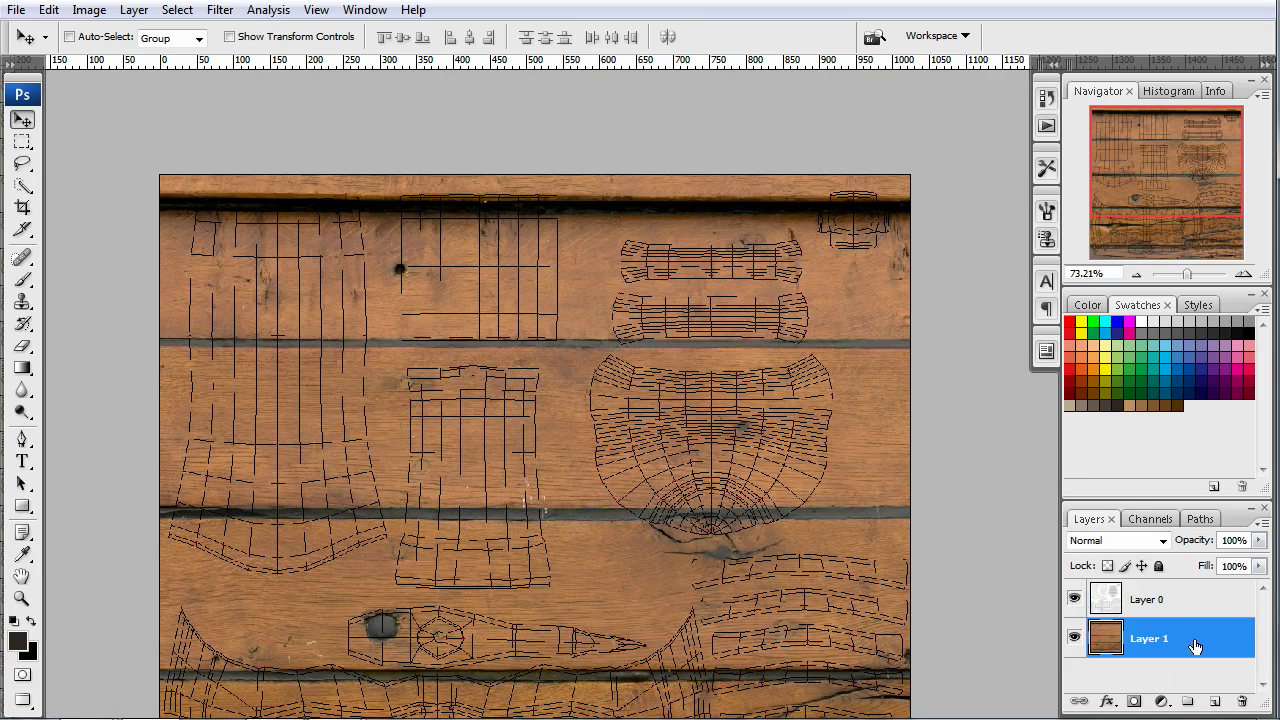
{"action": "scroll", "coordinate": [570, 428], "scroll_direction": "down", "scroll_amount": 2, "text": "alt"}
{"action": "left_click_drag", "start_coordinate": [819, 560], "coordinate": [760, 451]}
{"action": "key", "text": "ctrl+j"}
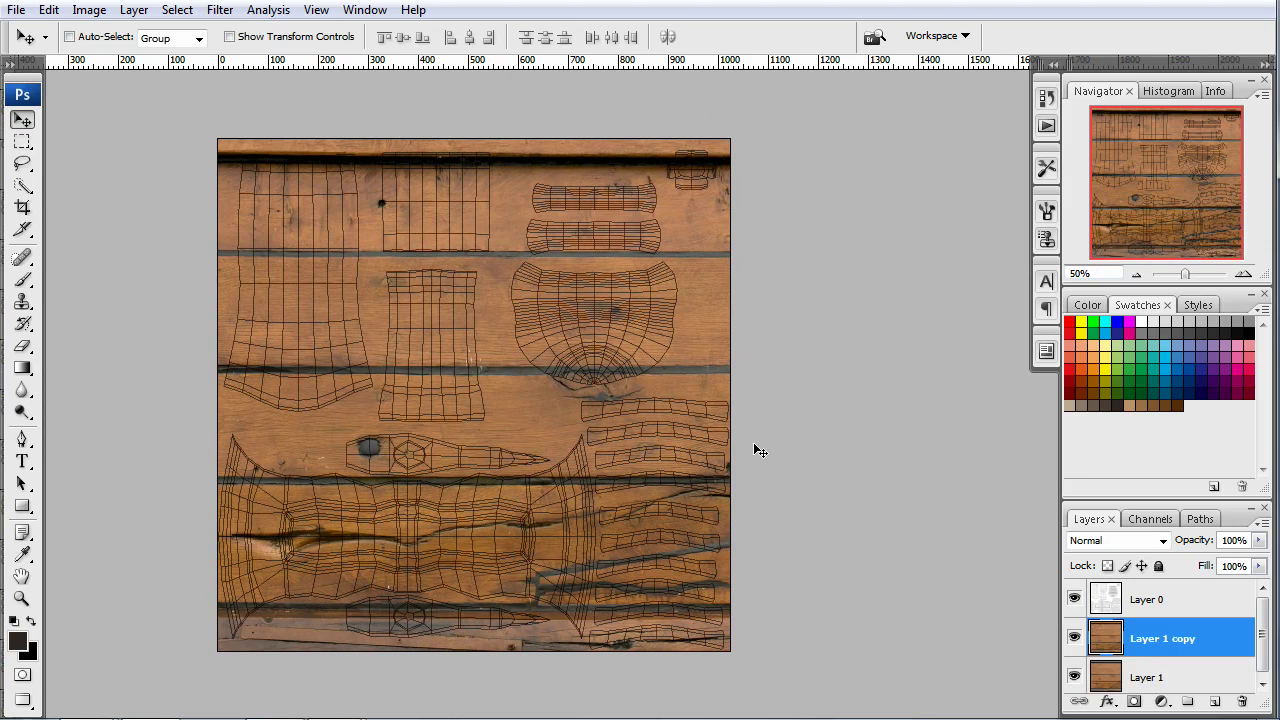
{"action": "left_click", "coordinate": [1074, 678]}
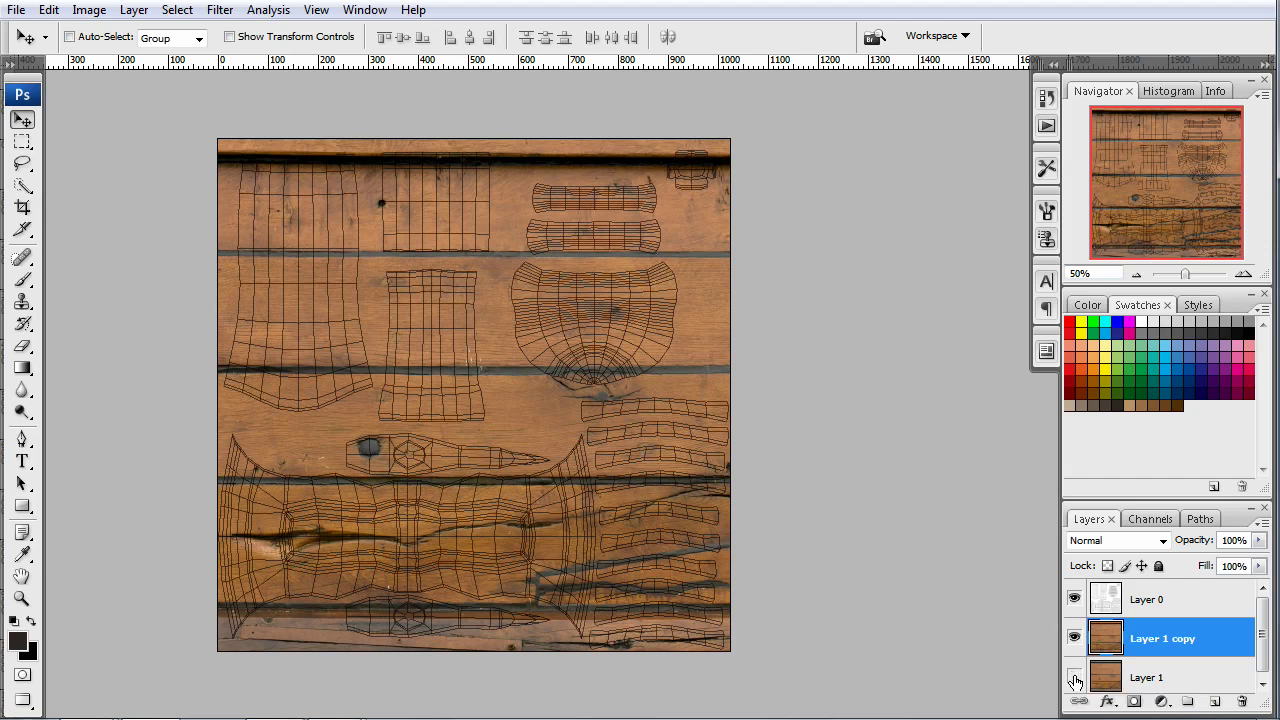
Step: Rotate the duplicated wood layer 90° clockwise so the planks run vertically
{"action": "key", "text": "ctrl+t"}
{"action": "right_click", "coordinate": [481, 409]}
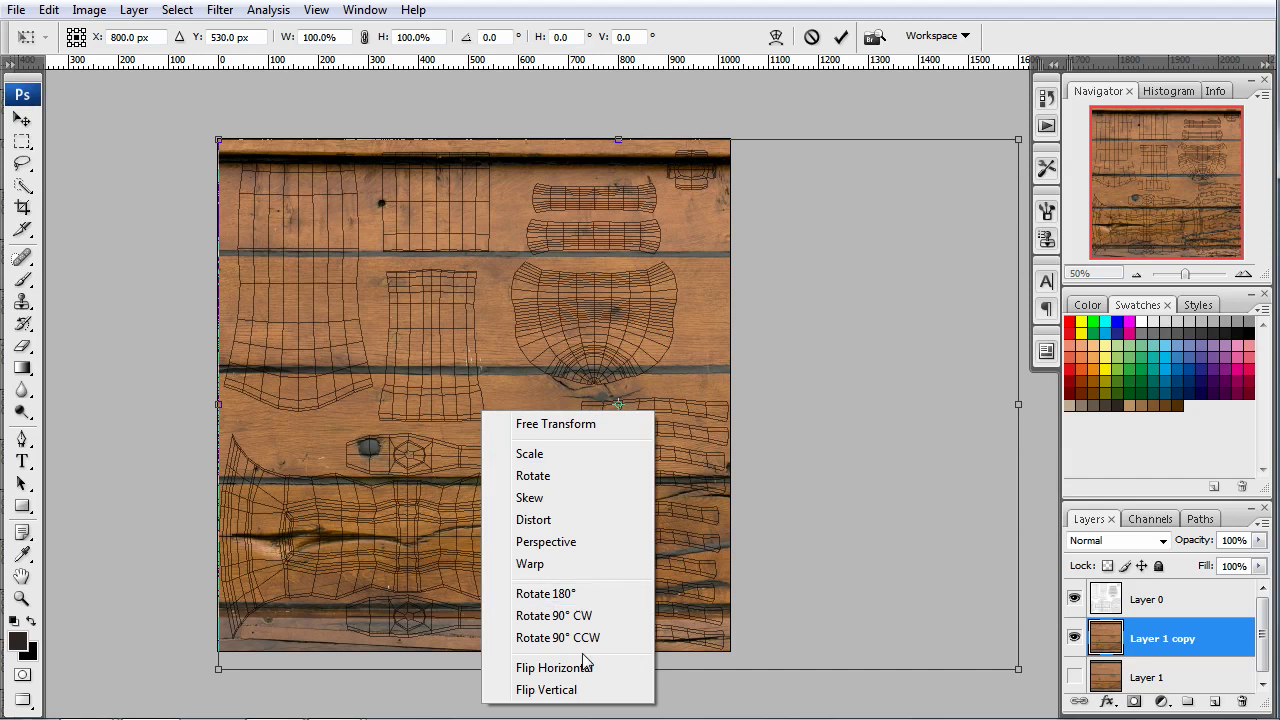
{"action": "left_click", "coordinate": [582, 616]}
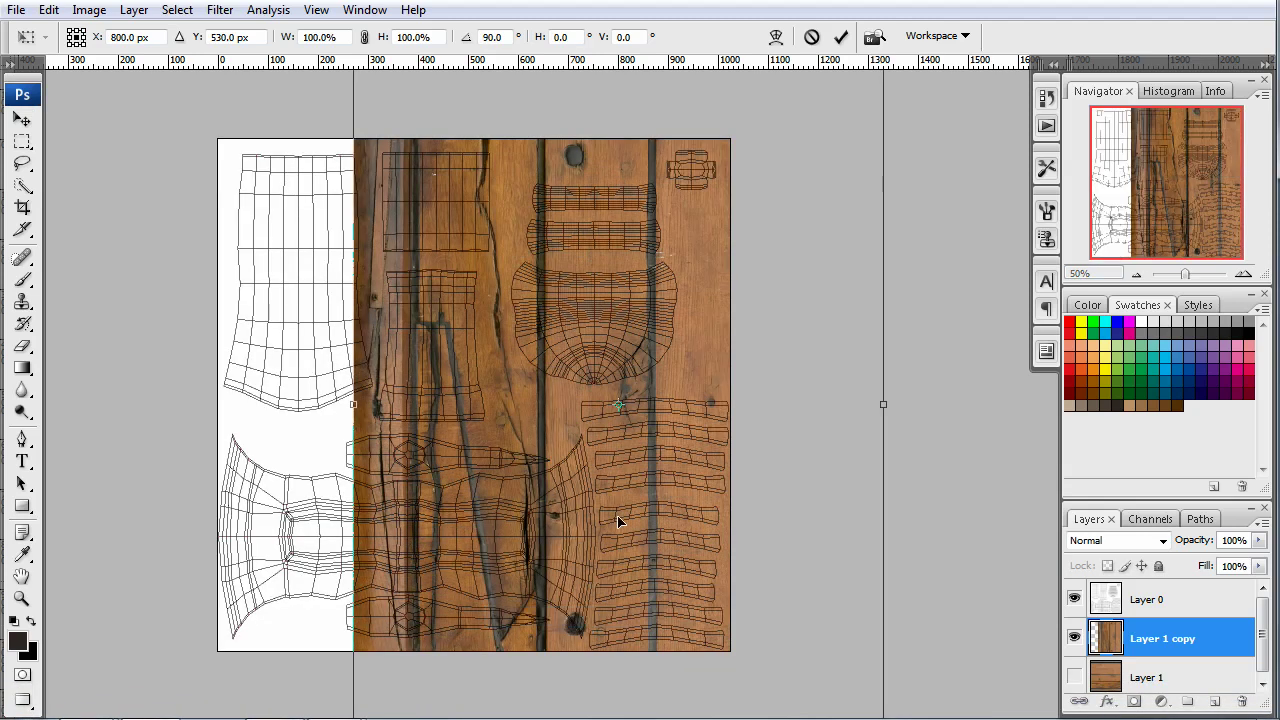
{"action": "key", "text": "Return"}
Step: Move the rotated wood layer over the handle UV islands in the document's upper-left area
{"action": "left_click_drag", "start_coordinate": [675, 506], "coordinate": [269, 239]}
{"action": "left_click_drag", "start_coordinate": [561, 425], "coordinate": [692, 546]}
{"action": "scroll", "coordinate": [692, 546], "scroll_direction": "up", "scroll_amount": 2, "text": "alt"}
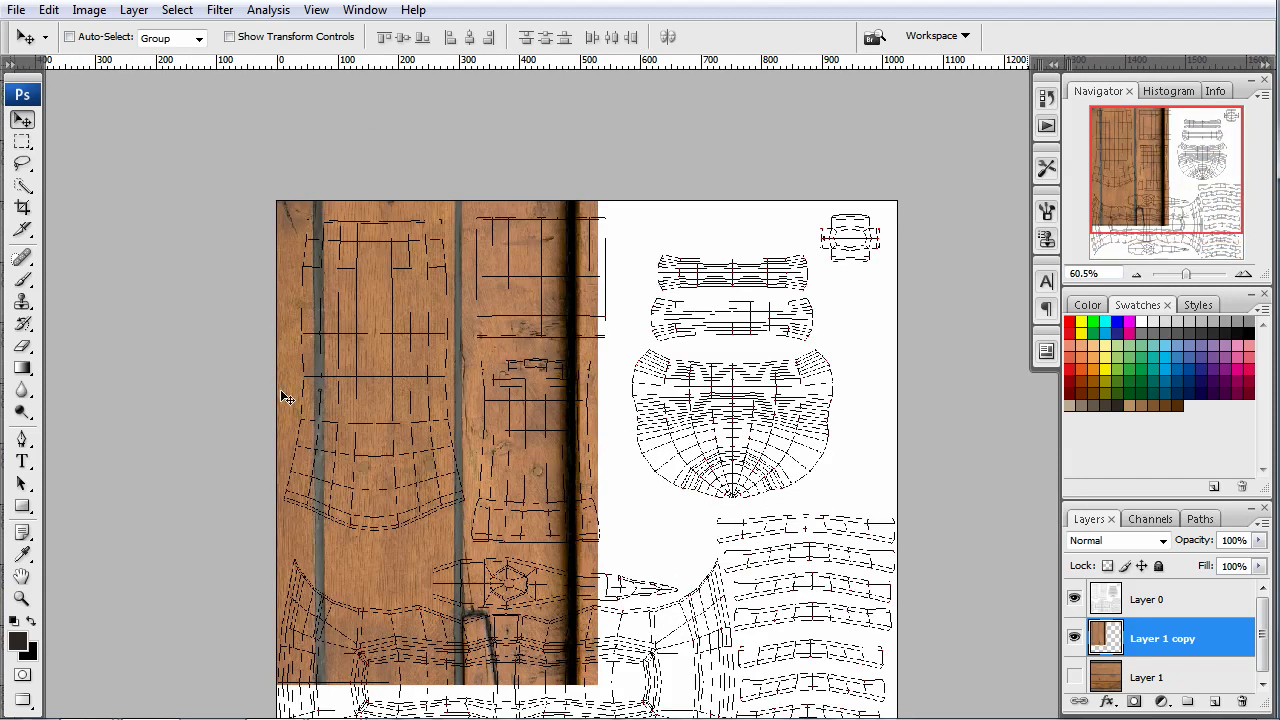
{"action": "left_click_drag", "start_coordinate": [497, 606], "coordinate": [487, 526]}
{"action": "scroll", "coordinate": [516, 496], "scroll_direction": "up", "scroll_amount": 1, "text": "alt"}
{"action": "scroll", "coordinate": [516, 496], "scroll_direction": "down", "scroll_amount": 1, "text": "alt"}
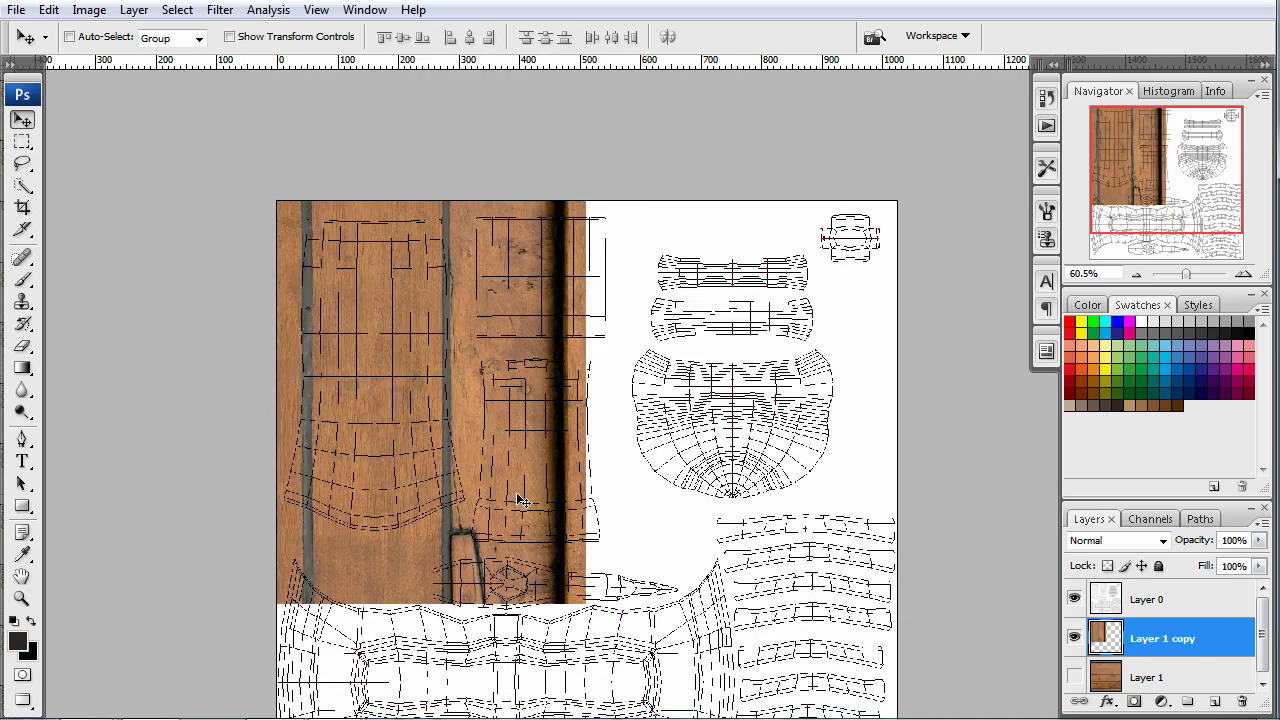
{"action": "key", "text": "ctrl+t"}
{"action": "left_click_drag", "start_coordinate": [582, 598], "coordinate": [480, 494], "text": "shift"}
{"action": "key", "text": "Escape"}
Step: Shift the wood layer further up and left to reposition its planks beneath the large tapered UV island
{"action": "left_click_drag", "start_coordinate": [424, 442], "coordinate": [408, 395]}
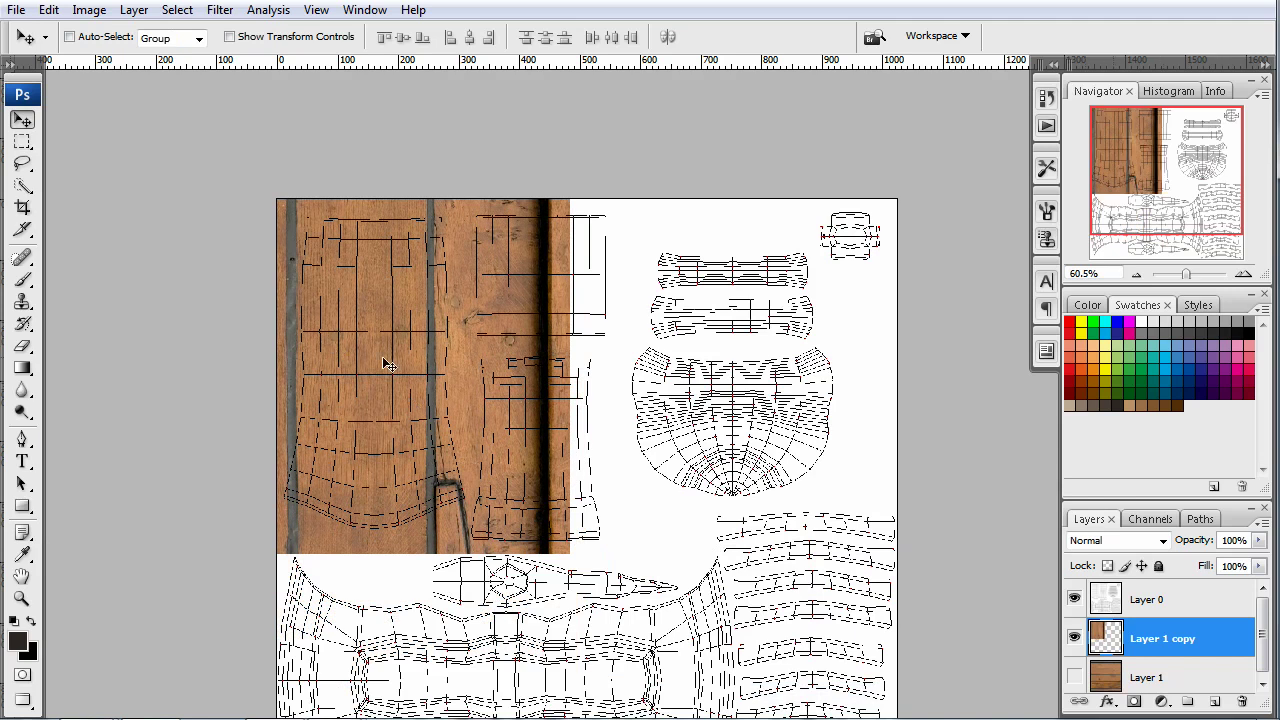
{"action": "scroll", "coordinate": [467, 392], "scroll_direction": "up", "scroll_amount": 2, "text": "alt"}
{"action": "left_click_drag", "start_coordinate": [650, 433], "coordinate": [823, 431]}
{"action": "left_click_drag", "start_coordinate": [557, 440], "coordinate": [527, 387]}
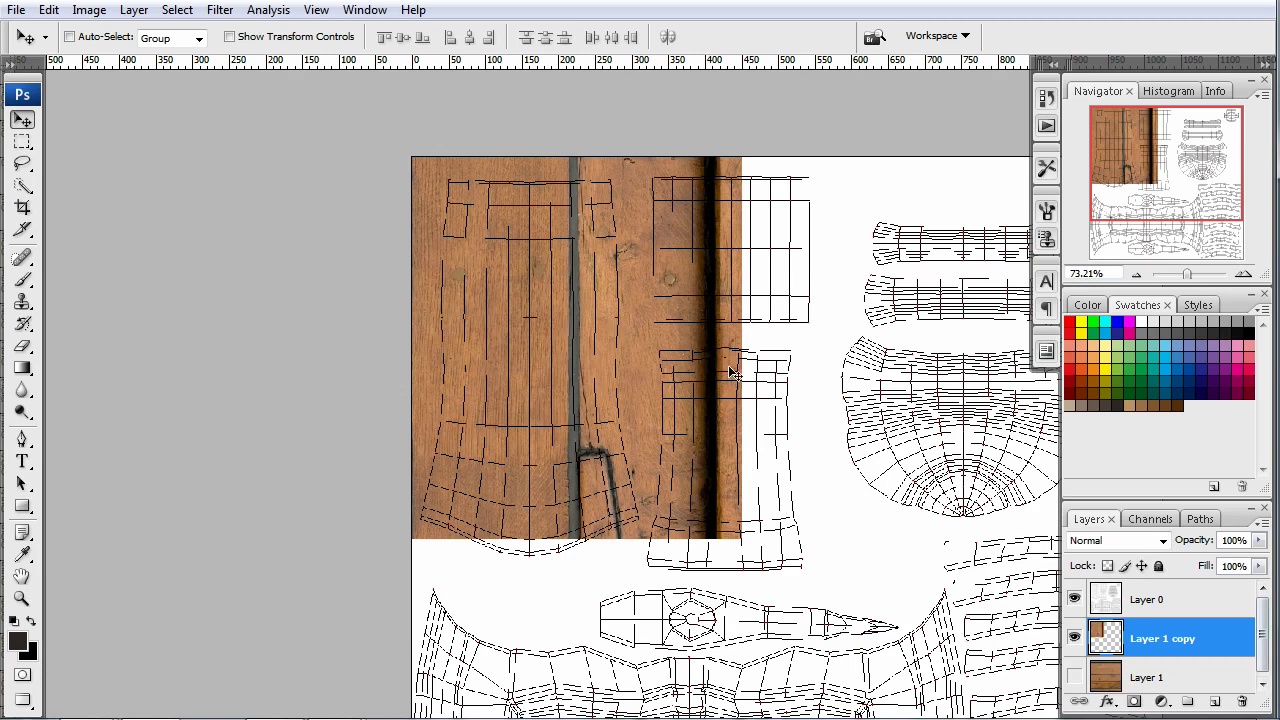
{"action": "key", "text": "m"}
{"action": "left_click_drag", "start_coordinate": [768, 565], "coordinate": [208, 28]}
{"action": "left_click_drag", "start_coordinate": [691, 685], "coordinate": [549, 220]}
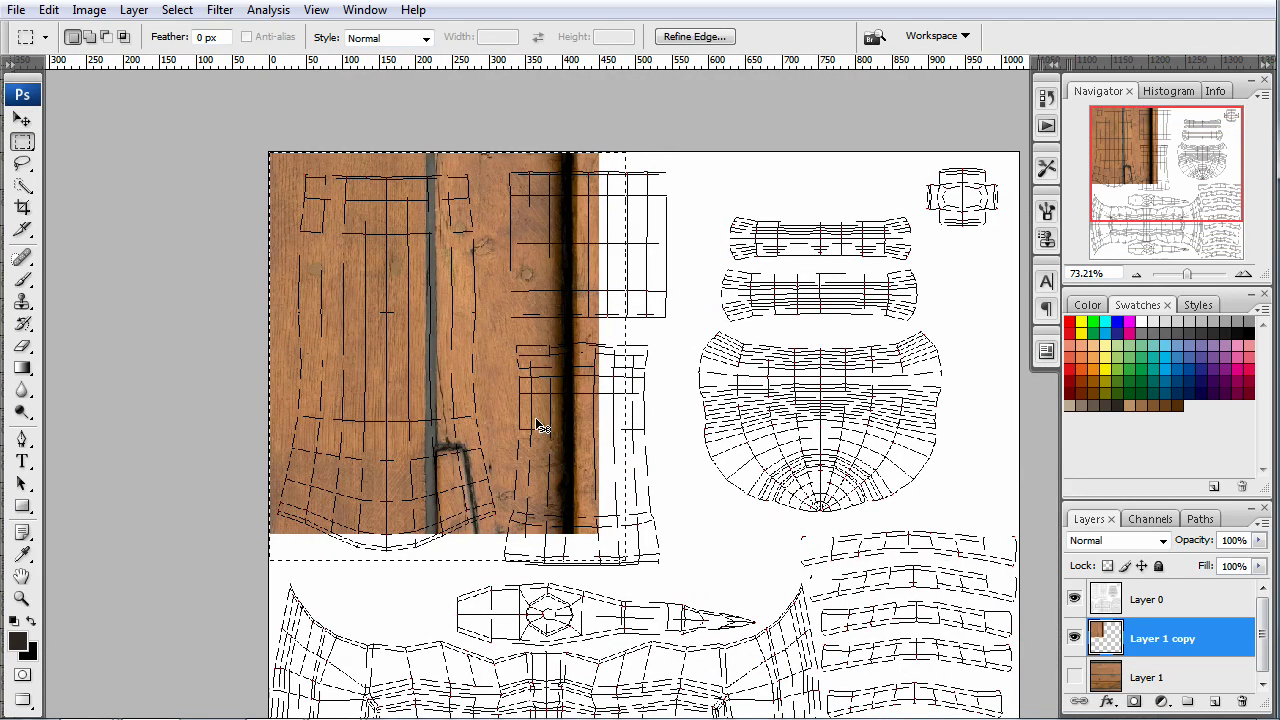
{"action": "key", "text": "ctrl+a"}
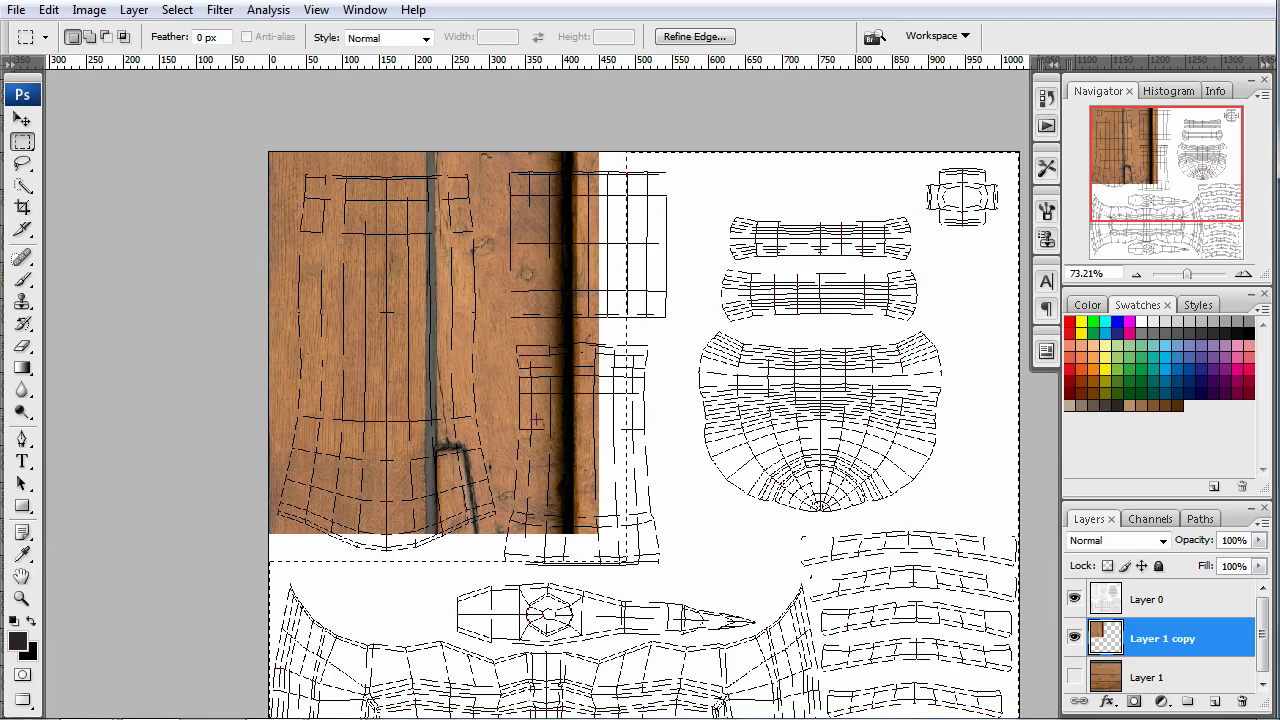
{"action": "key", "text": "ctrl+d"}
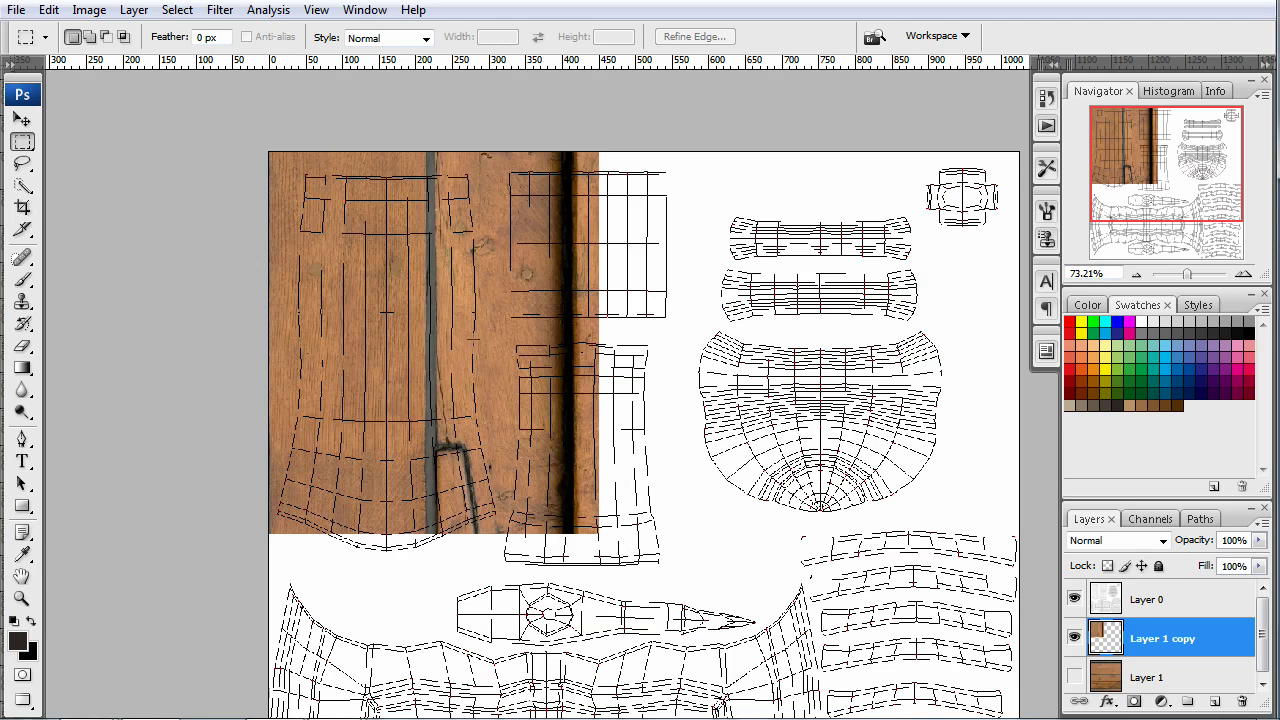
Step: Reposition the rotated wood layer beneath the large tapered UV island in the document's upper-left corner
{"action": "key", "text": "v"}
{"action": "left_click_drag", "start_coordinate": [467, 267], "coordinate": [527, 322]}
{"action": "scroll", "coordinate": [500, 253], "scroll_direction": "down", "scroll_amount": 3}
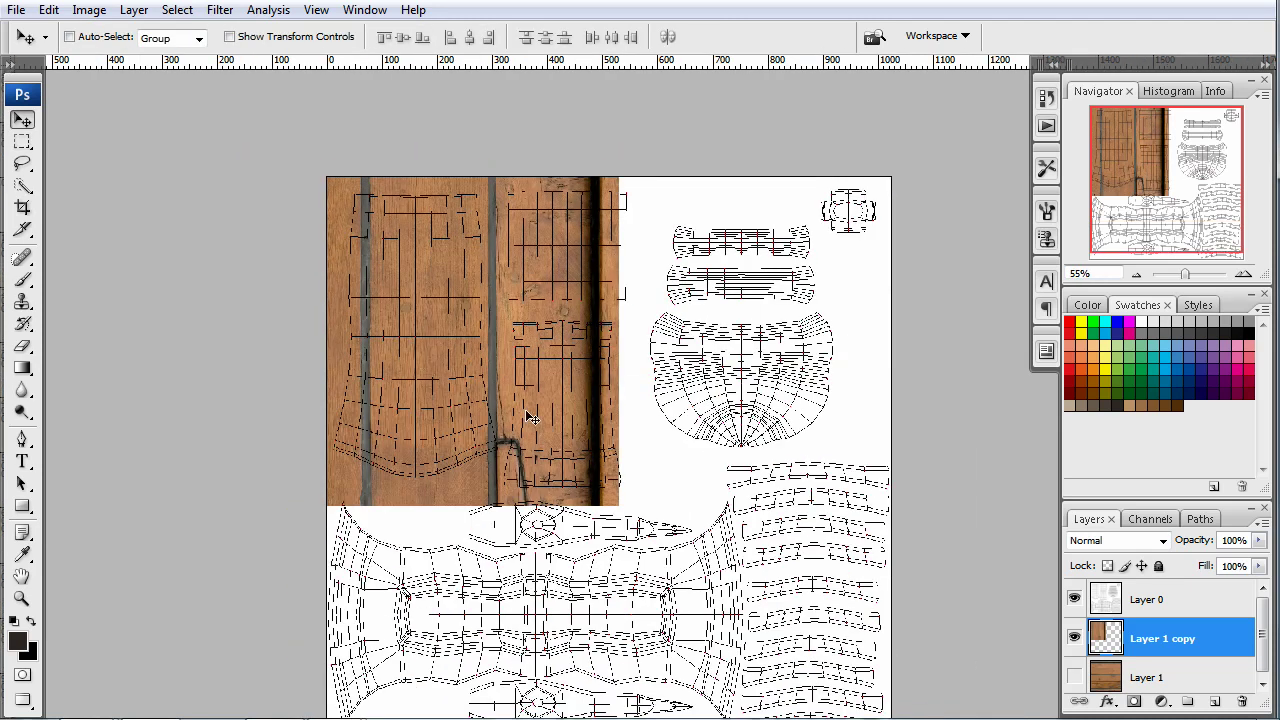
{"action": "left_click_drag", "start_coordinate": [505, 405], "coordinate": [470, 378]}
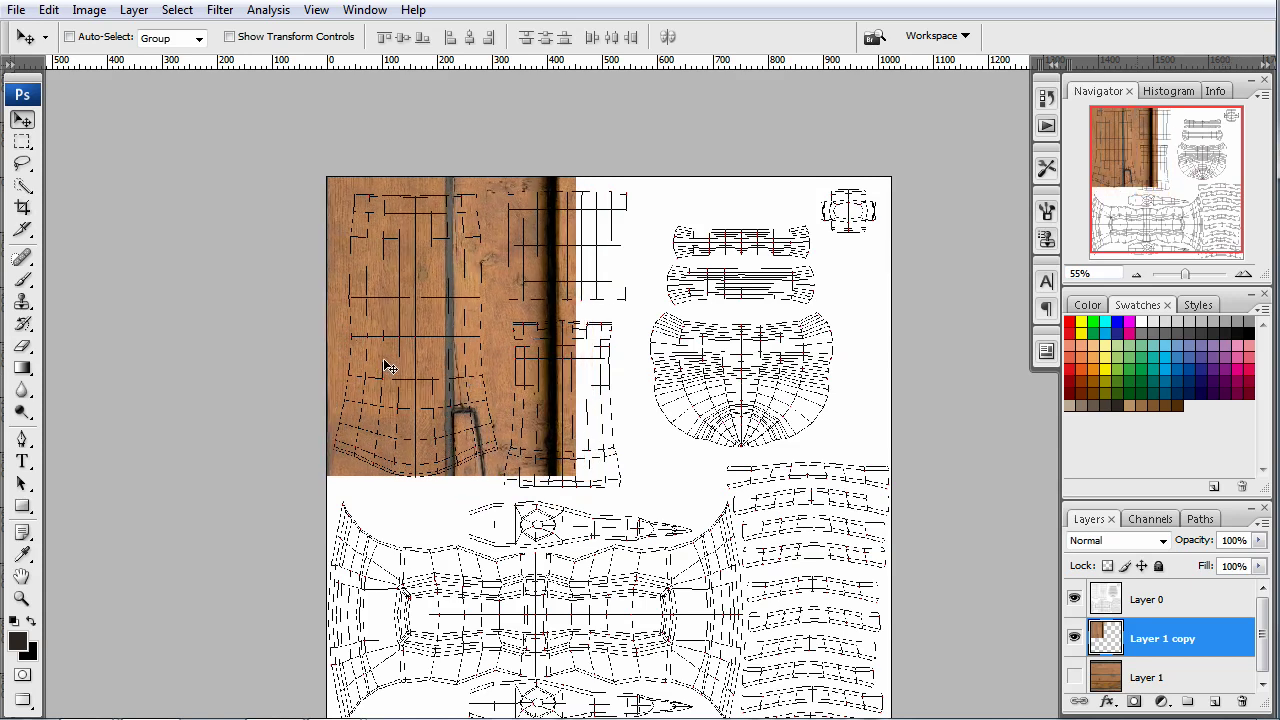
Step: Duplicate the rotated wood layer and move the copy so clean plank wood covers the seam crossing the large tapered UV island
{"action": "left_click_drag", "start_coordinate": [360, 237], "coordinate": [636, 375], "text": "alt"}
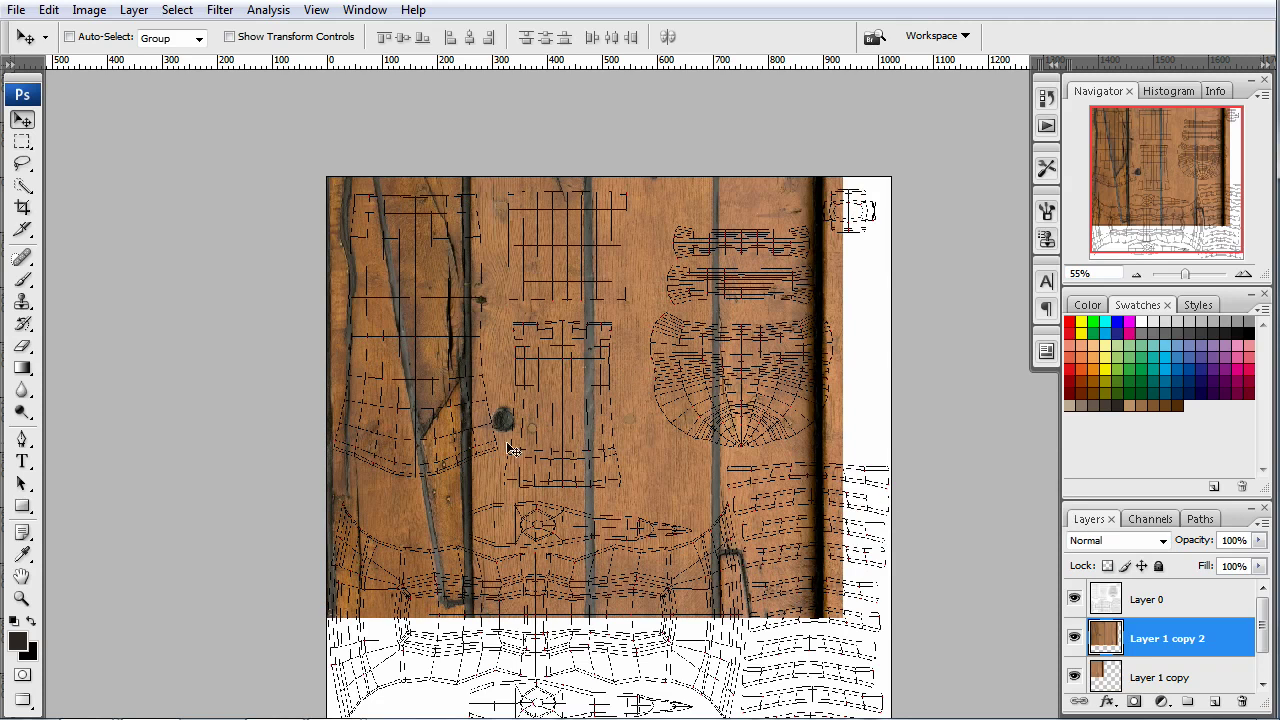
{"action": "key", "text": "ctrl+z"}
{"action": "scroll", "coordinate": [447, 432], "scroll_direction": "down", "scroll_amount": 2, "text": "alt"}
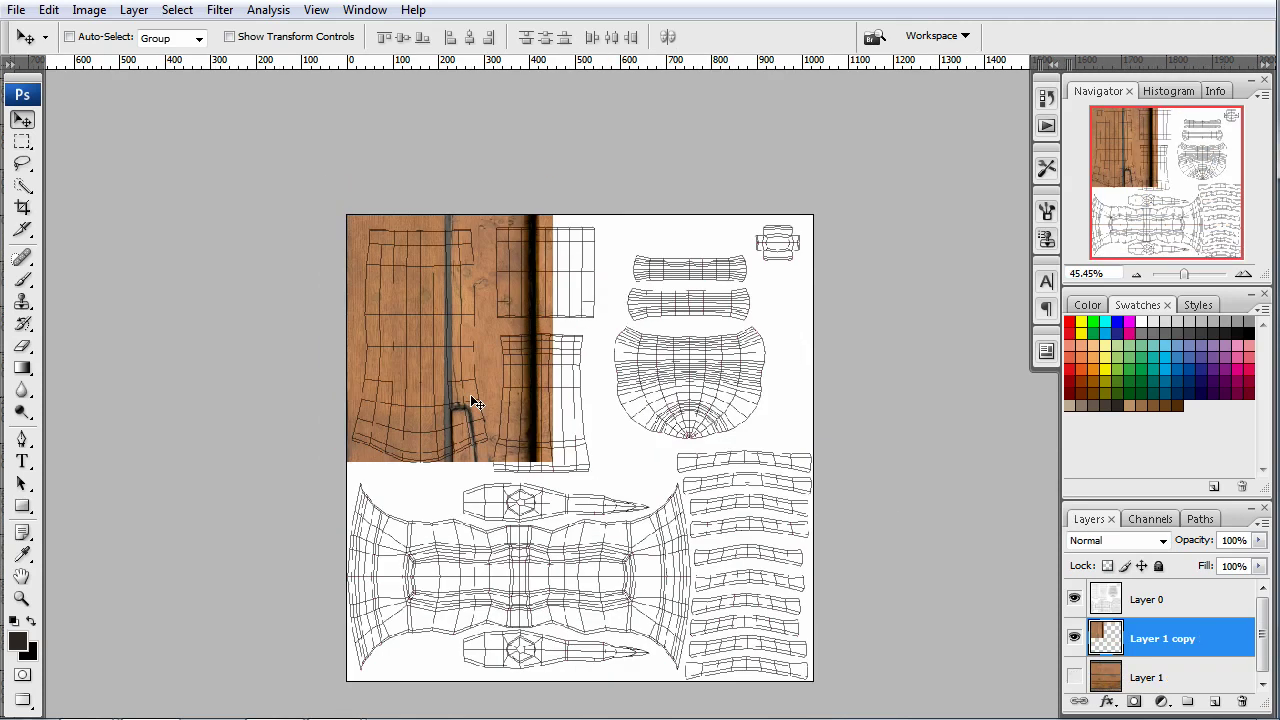
{"action": "left_click_drag", "start_coordinate": [476, 403], "coordinate": [635, 410], "text": "alt"}
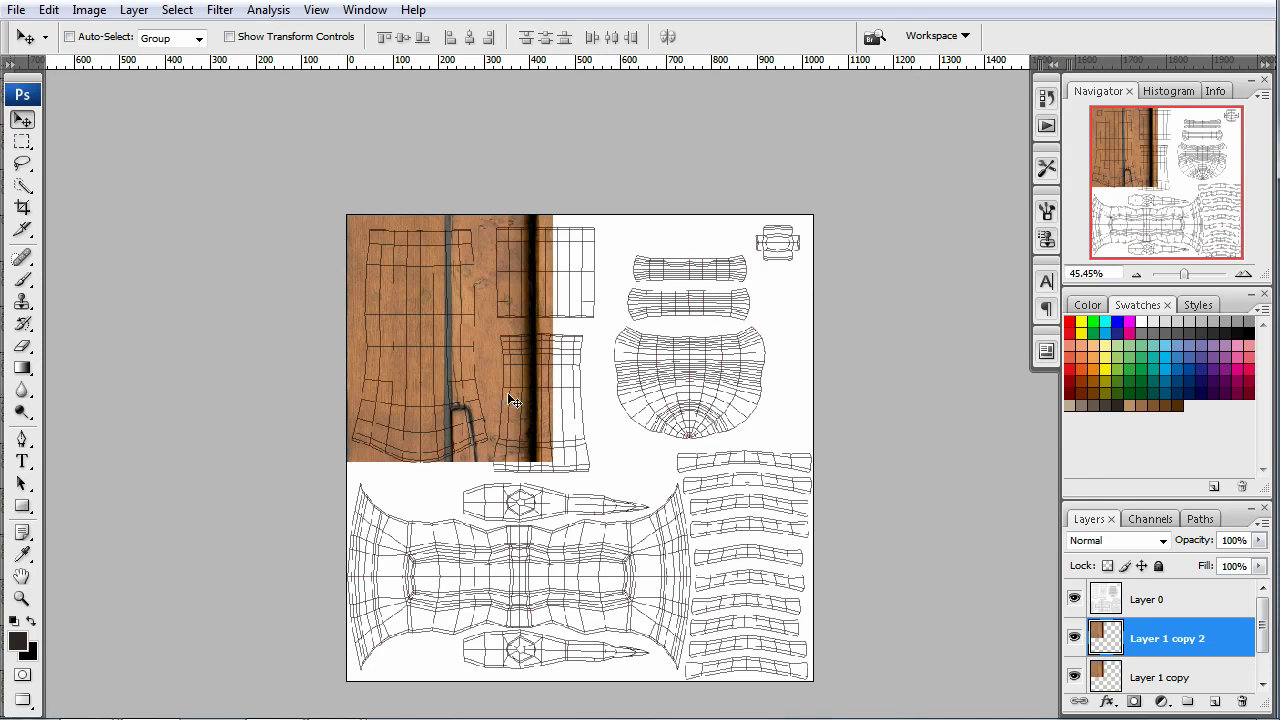
{"action": "left_click_drag", "start_coordinate": [453, 343], "coordinate": [708, 652]}
{"action": "left_click_drag", "start_coordinate": [637, 352], "coordinate": [426, 400]}
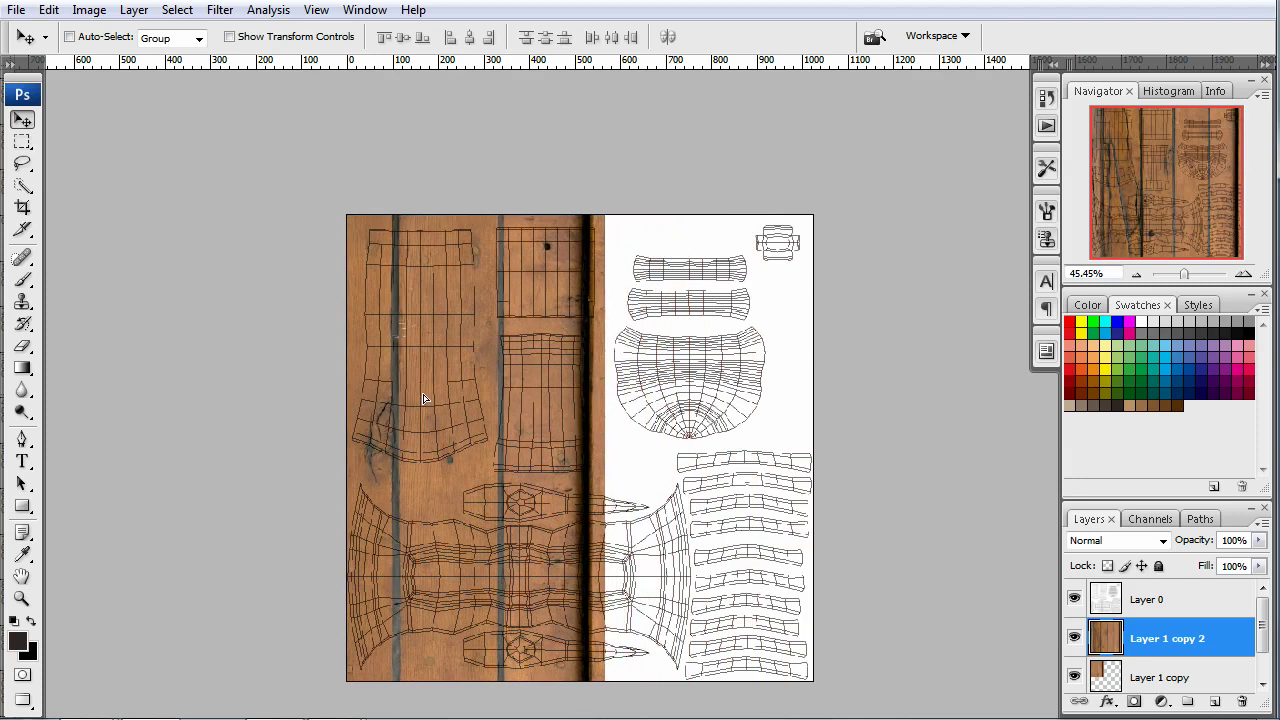
Step: Erase the duplicated wood outside the large tapered UV island with the Eraser, enlarging its soft brush to 250 px
{"action": "key", "text": "e"}
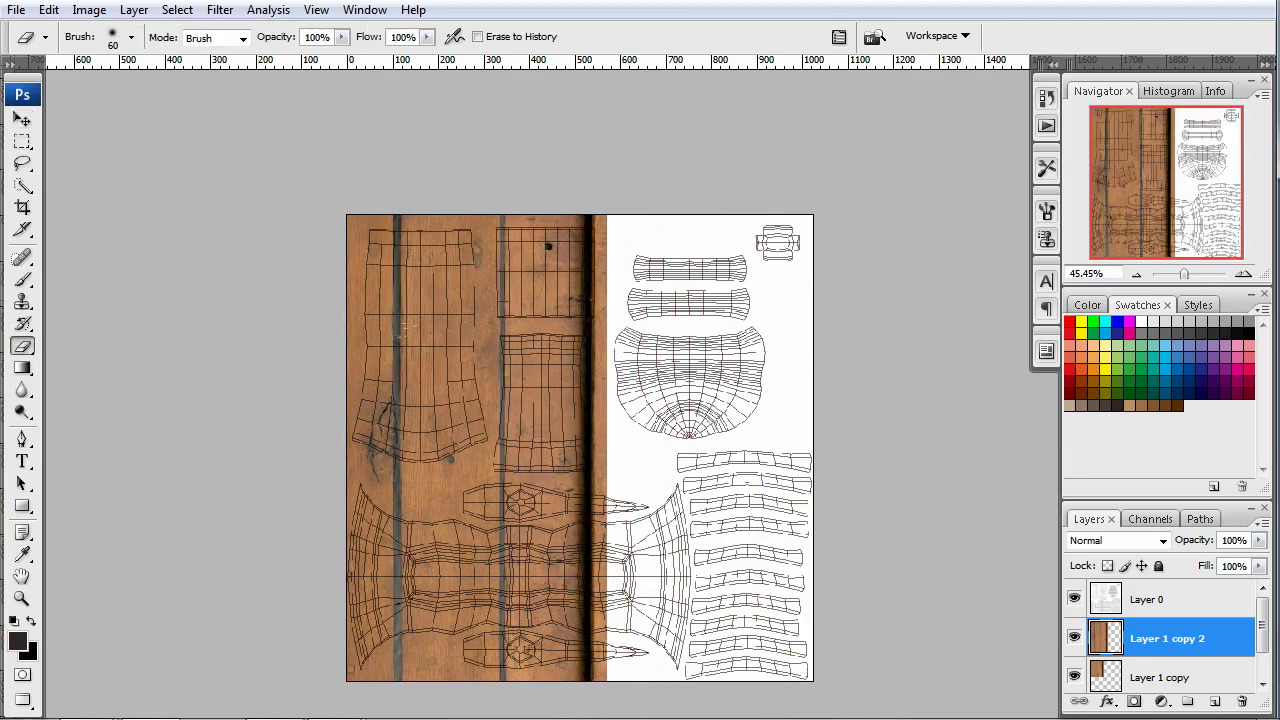
{"action": "key", "text": "bracketright"}
{"action": "key", "text": "bracketright"}
{"action": "key", "text": "bracketright"}
{"action": "key", "text": "bracketright"}
{"action": "key", "text": "bracketright"}
{"action": "left_click_drag", "start_coordinate": [513, 413], "coordinate": [525, 323]}
{"action": "key", "text": "bracketright"}
{"action": "key", "text": "bracketright"}
{"action": "key", "text": "bracketright"}
{"action": "key", "text": "bracketright"}
{"action": "mouse_move", "coordinate": [357, 114]}
{"action": "left_mouse_down"}
{"action": "mouse_move", "coordinate": [391, 694]}
{"action": "mouse_move", "coordinate": [217, 520]}
{"action": "mouse_move", "coordinate": [441, 553]}
{"action": "mouse_move", "coordinate": [610, 440]}
{"action": "mouse_move", "coordinate": [575, 175]}
{"action": "mouse_move", "coordinate": [570, 227]}
{"action": "left_mouse_up"}
{"action": "left_click_drag", "start_coordinate": [480, 62], "coordinate": [358, 122]}
{"action": "mouse_move", "coordinate": [375, 168]}
{"action": "left_mouse_down"}
{"action": "mouse_move", "coordinate": [357, 318]}
{"action": "mouse_move", "coordinate": [371, 386]}
{"action": "mouse_move", "coordinate": [400, 175]}
{"action": "mouse_move", "coordinate": [380, 105]}
{"action": "left_mouse_up"}
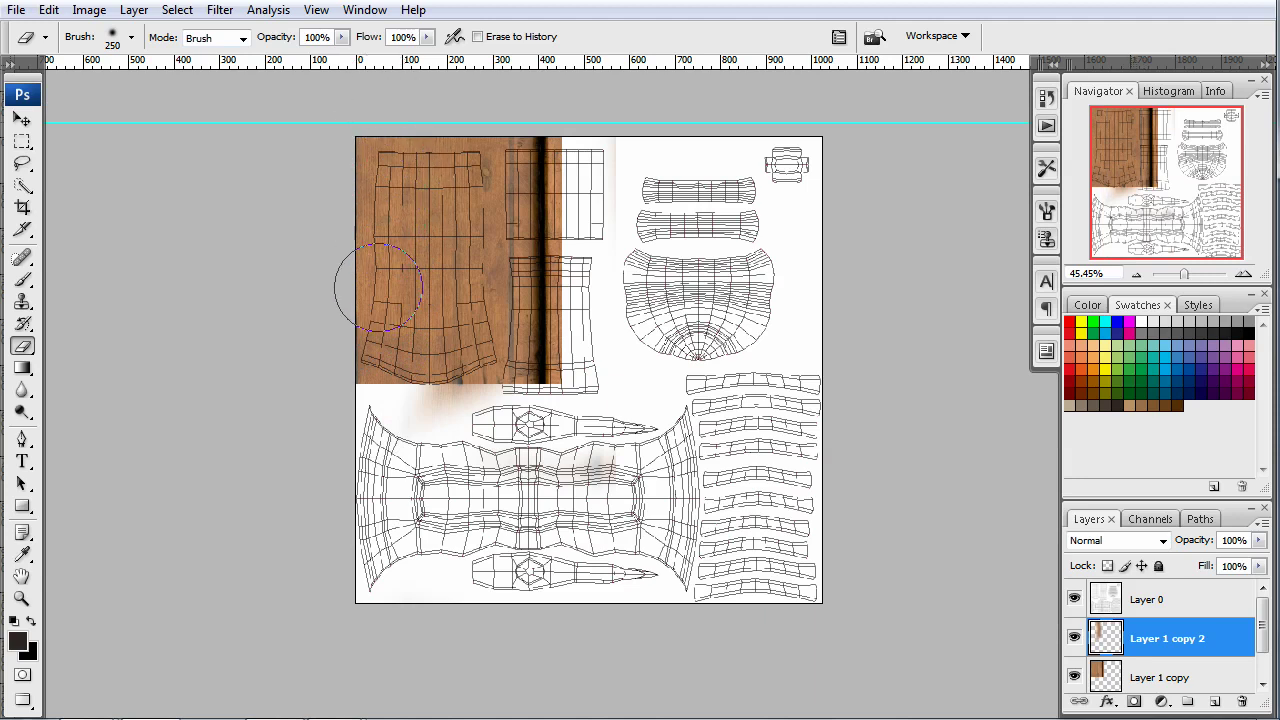
Step: Erase leftover wood below the large tapered island, plus the dark seam and wood over the neighbouring islands on Layer 1 copy
{"action": "scroll", "coordinate": [501, 557], "scroll_direction": "up", "scroll_amount": 2, "text": "alt"}
{"action": "mouse_move", "coordinate": [492, 402]}
{"action": "left_mouse_down"}
{"action": "mouse_move", "coordinate": [498, 590]}
{"action": "mouse_move", "coordinate": [428, 556]}
{"action": "left_mouse_up"}
{"action": "scroll", "coordinate": [470, 580], "scroll_direction": "up", "scroll_amount": 1, "text": "alt"}
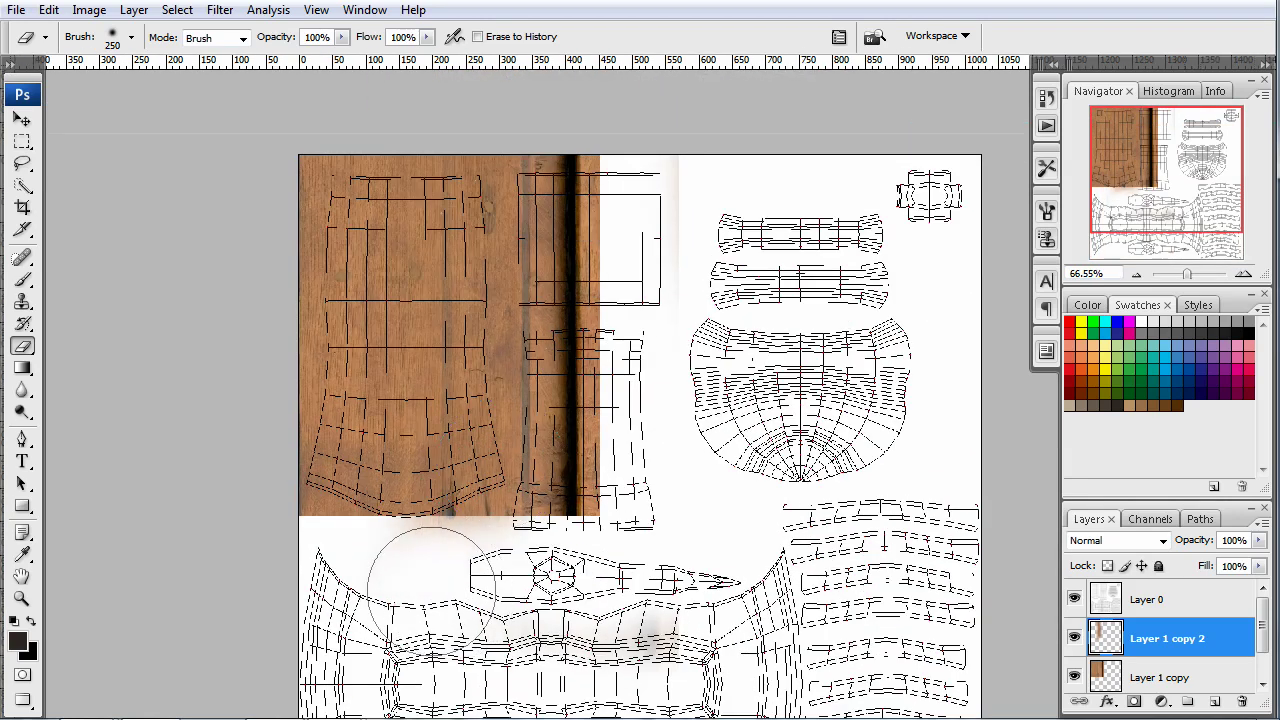
{"action": "left_click", "coordinate": [1140, 680]}
{"action": "mouse_move", "coordinate": [565, 505]}
{"action": "left_mouse_down"}
{"action": "mouse_move", "coordinate": [569, 90]}
{"action": "mouse_move", "coordinate": [578, 700]}
{"action": "left_mouse_up"}
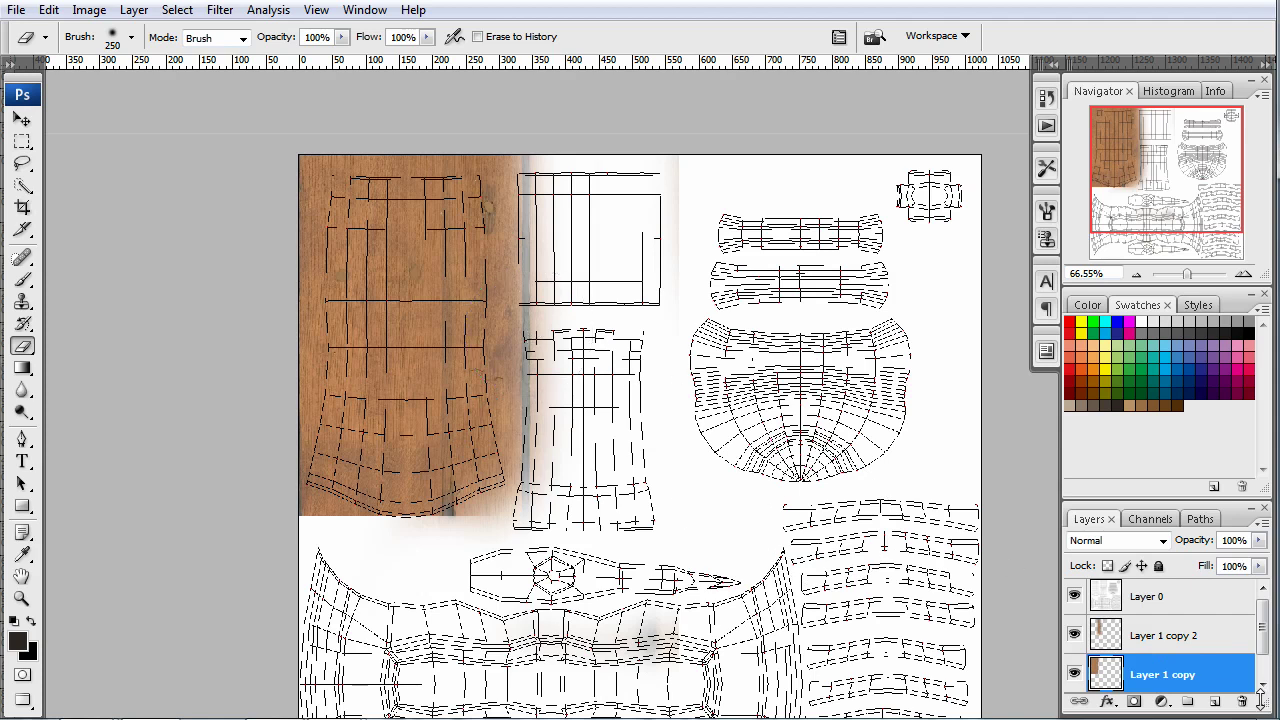
Step: Merge Layer 1 copy 2 down into Layer 1 copy and shift the merged wood slightly down beneath the tapered island
{"action": "left_click", "coordinate": [1226, 645]}
{"action": "key", "text": "ctrl+e"}
{"action": "scroll", "coordinate": [562, 418], "scroll_direction": "up", "scroll_amount": 2, "text": "alt"}
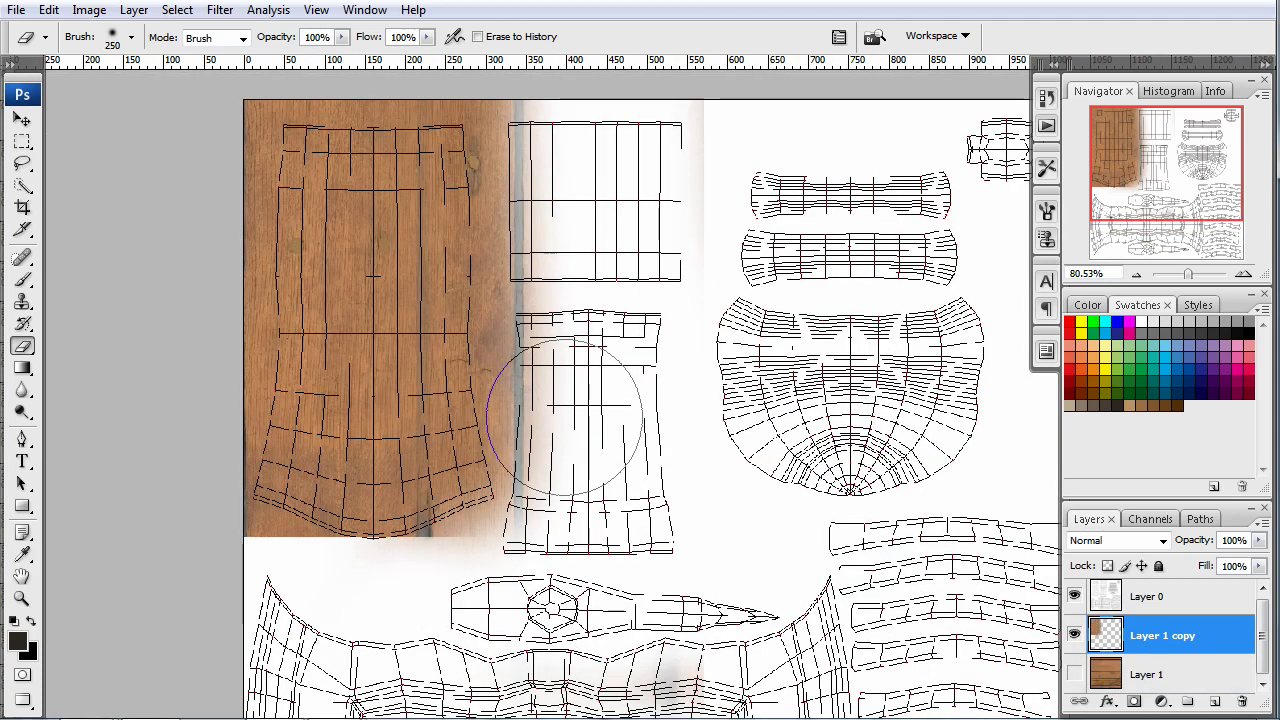
{"action": "key", "text": "v"}
{"action": "mouse_move", "coordinate": [434, 277]}
{"action": "left_mouse_down"}
{"action": "mouse_move", "coordinate": [486, 323]}
{"action": "mouse_move", "coordinate": [489, 342]}
{"action": "mouse_move", "coordinate": [478, 340]}
{"action": "left_mouse_up"}
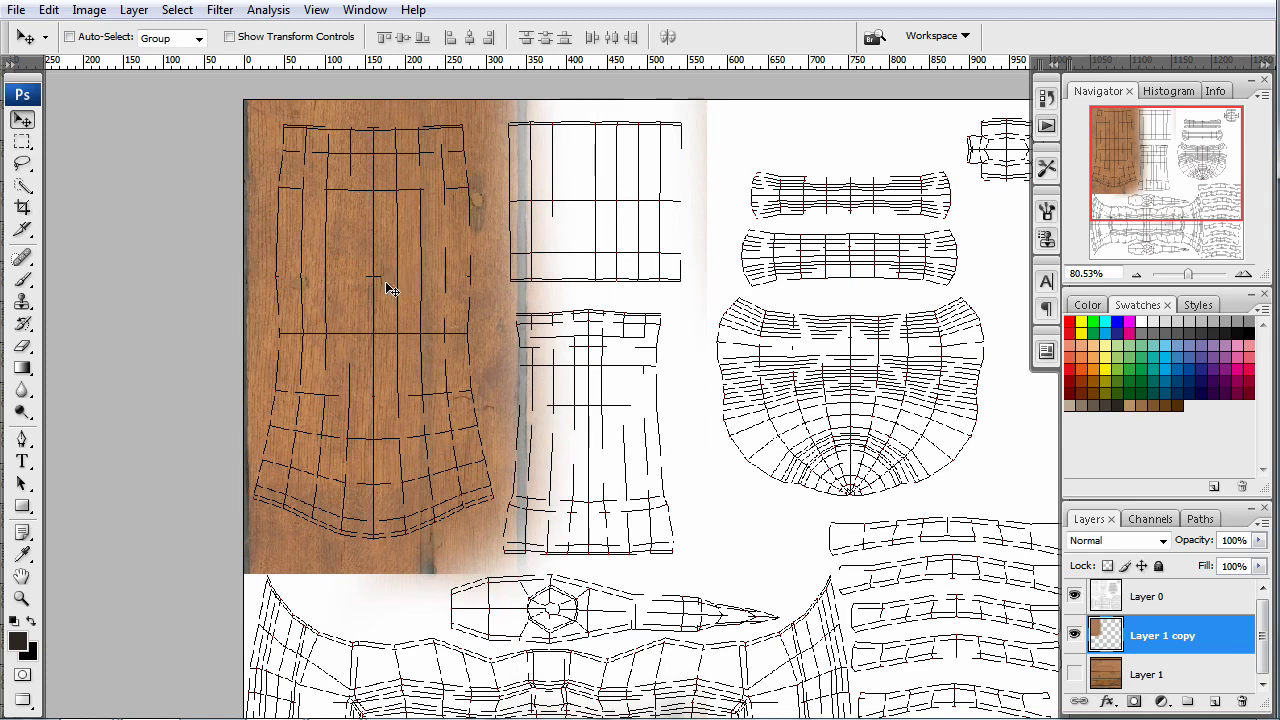
Step: Clone clean wood grain over the knots on the tapered island with a 100 px Clone Stamp brush, checking it without the UV layer
{"action": "key", "text": "s"}
{"action": "key", "text": "bracketleft"}
{"action": "key", "text": "bracketleft"}
{"action": "key", "text": "bracketleft"}
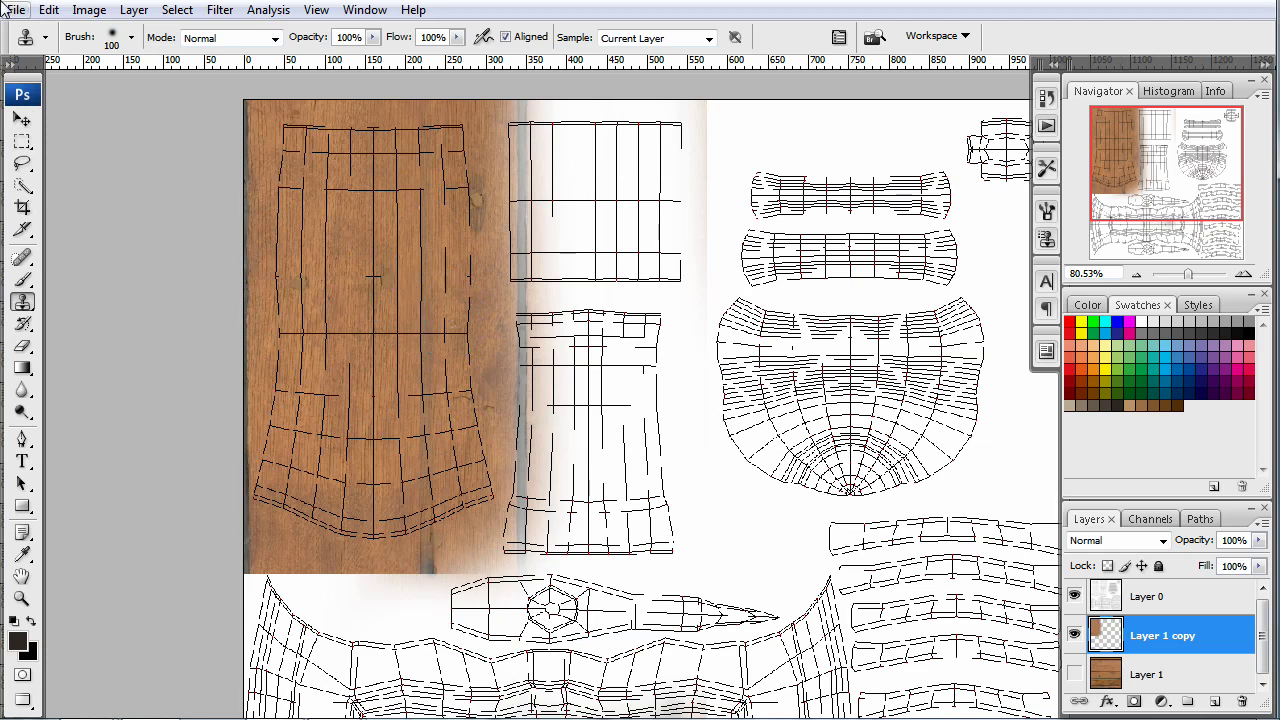
{"action": "left_click", "coordinate": [338, 390], "text": "alt"}
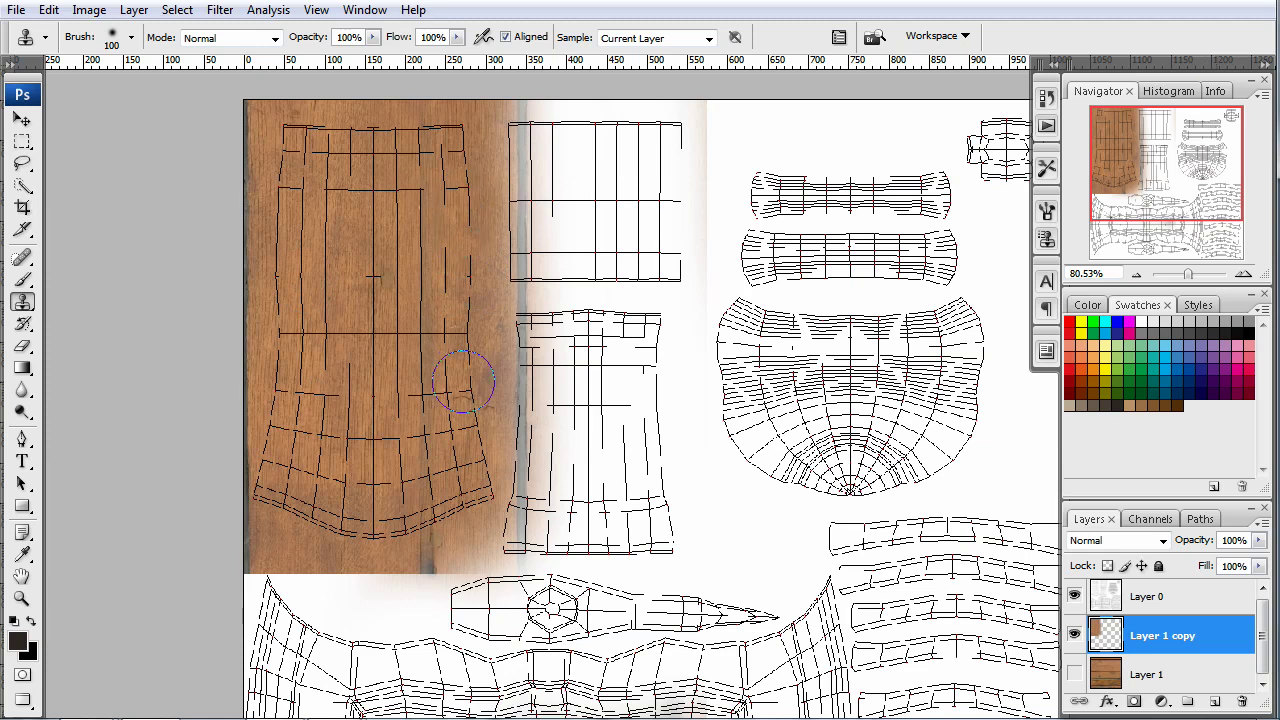
{"action": "left_click", "coordinate": [370, 163], "text": "alt"}
{"action": "left_click_drag", "start_coordinate": [425, 150], "coordinate": [428, 530]}
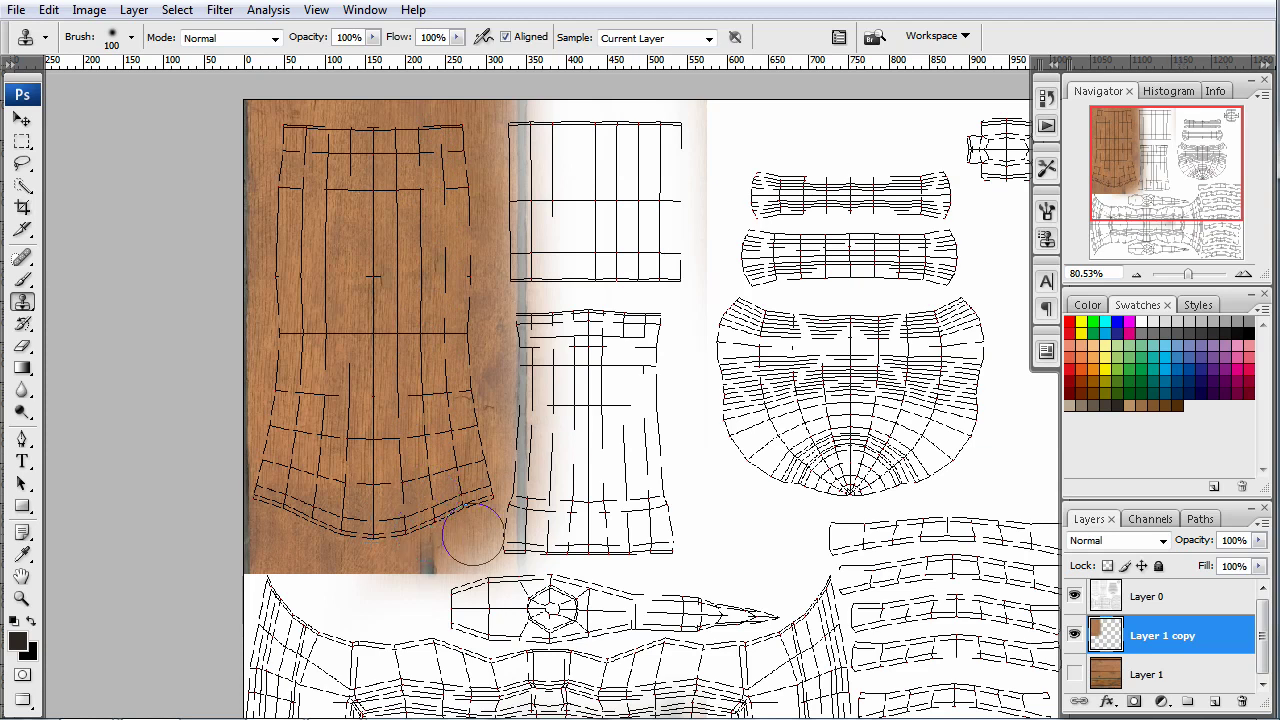
{"action": "scroll", "coordinate": [509, 357], "scroll_direction": "up", "scroll_amount": 3, "text": "alt"}
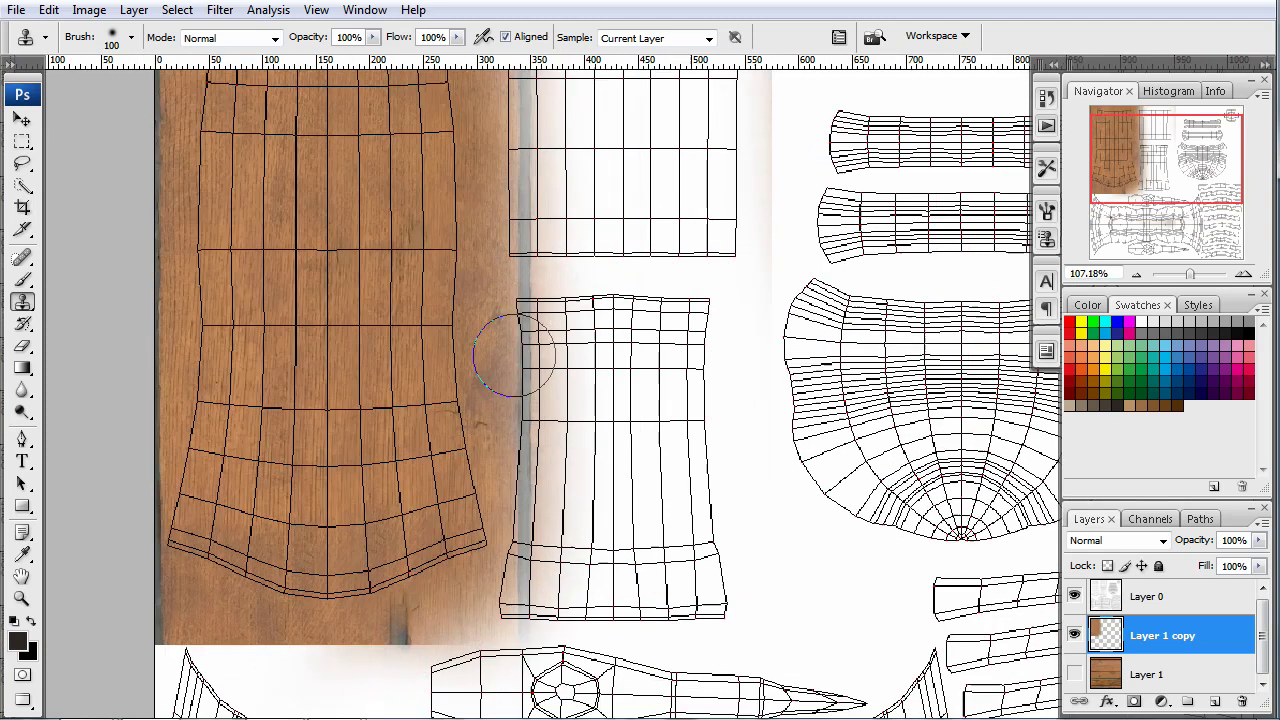
{"action": "left_click", "coordinate": [1075, 596]}
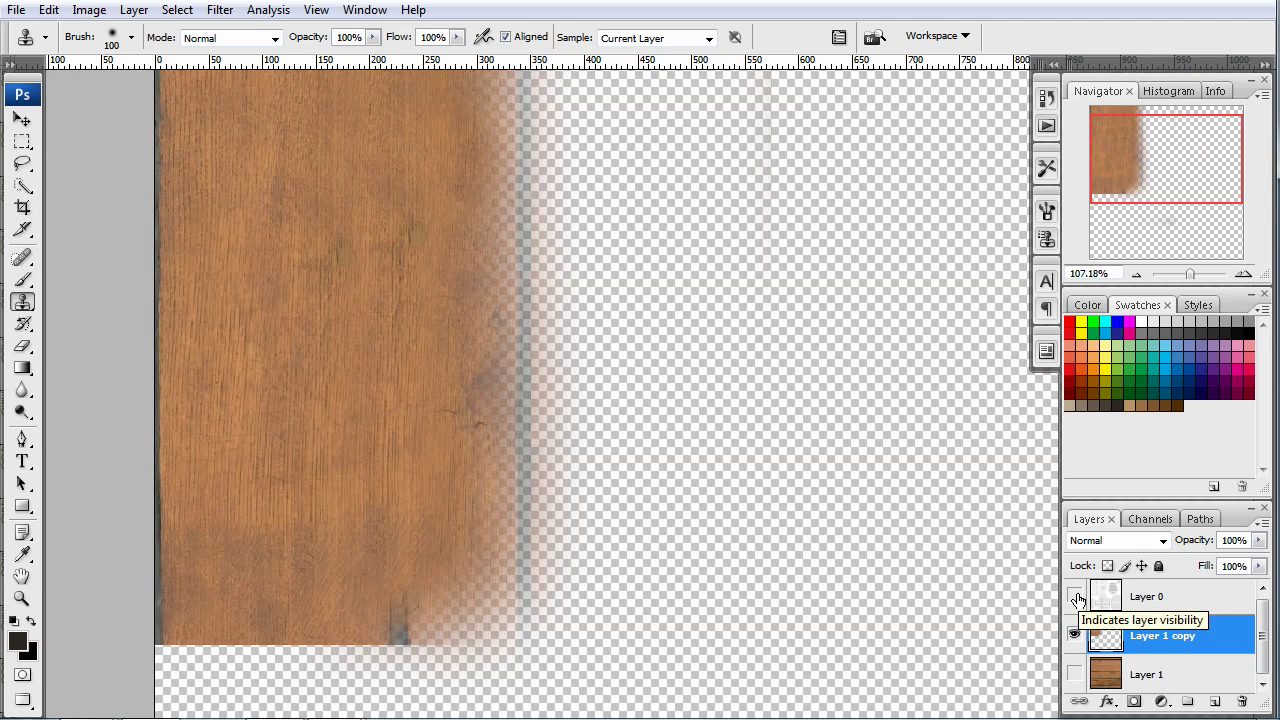
{"action": "left_click", "coordinate": [1075, 596]}
{"action": "scroll", "coordinate": [463, 317], "scroll_direction": "down", "scroll_amount": 2, "text": "alt"}
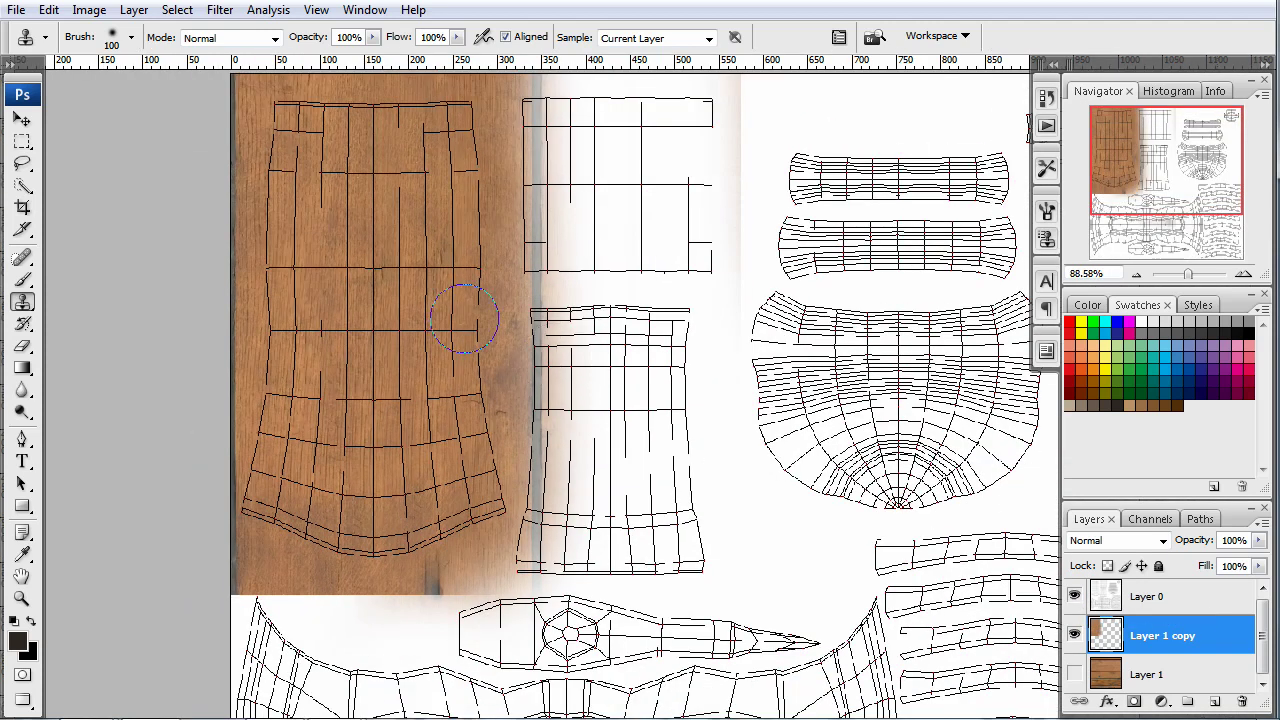
Step: Outline the large tapered UV island freehand with the Lasso tool, delete all wood outside the outline, and clear the selection
{"action": "left_click", "coordinate": [24, 165]}
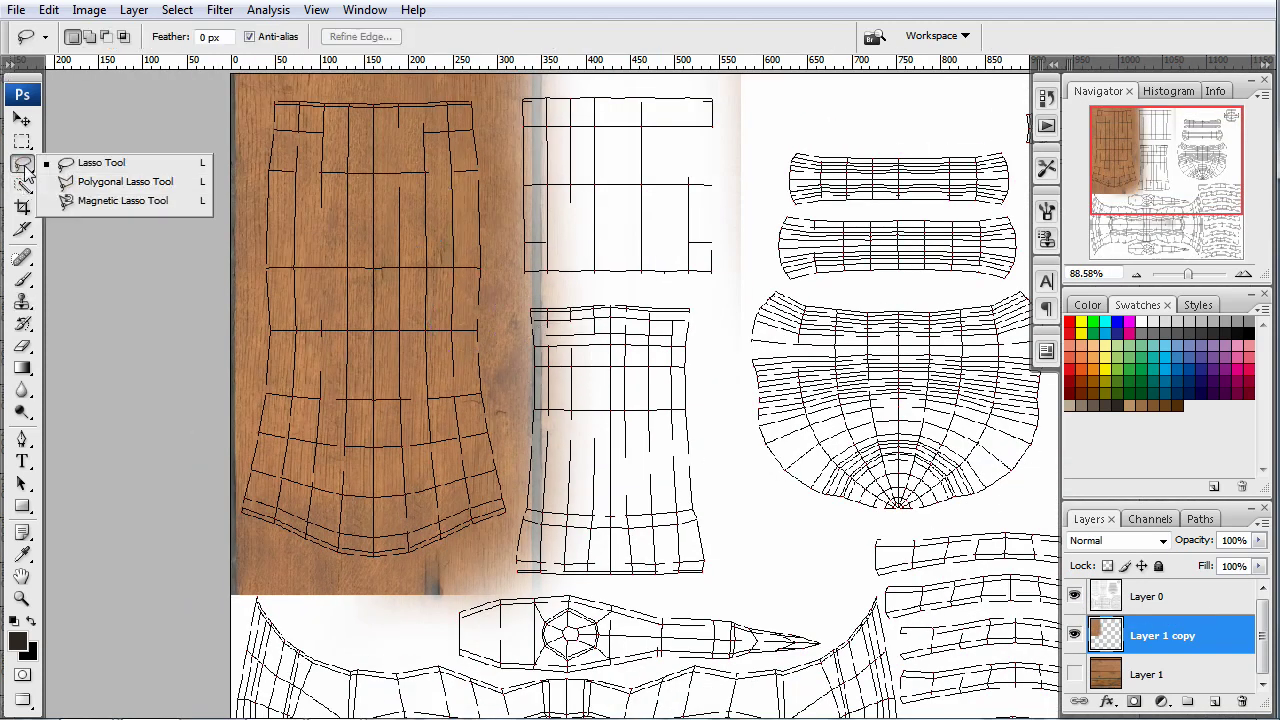
{"action": "left_click", "coordinate": [105, 163]}
{"action": "left_click_drag", "start_coordinate": [251, 84], "coordinate": [400, 78]}
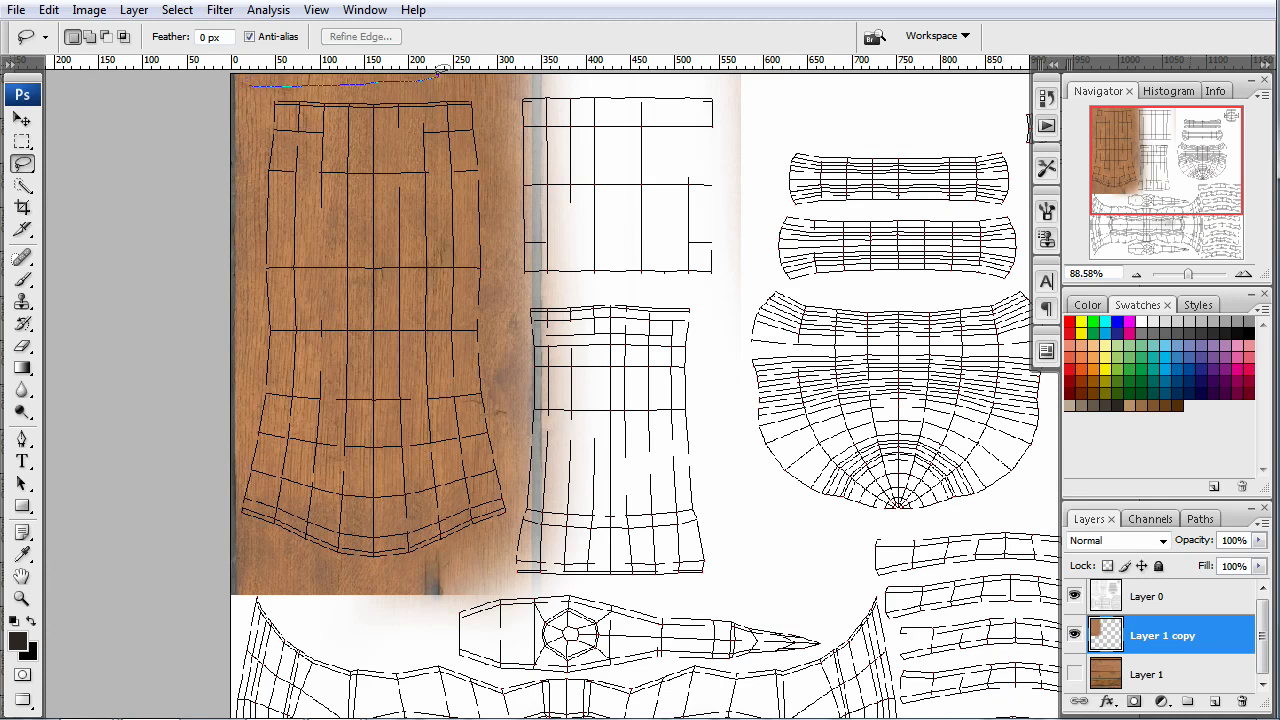
{"action": "left_click_drag", "start_coordinate": [503, 183], "coordinate": [500, 364]}
{"action": "left_click_drag", "start_coordinate": [277, 561], "coordinate": [207, 440]}
{"action": "left_click_drag", "start_coordinate": [248, 362], "coordinate": [252, 82]}
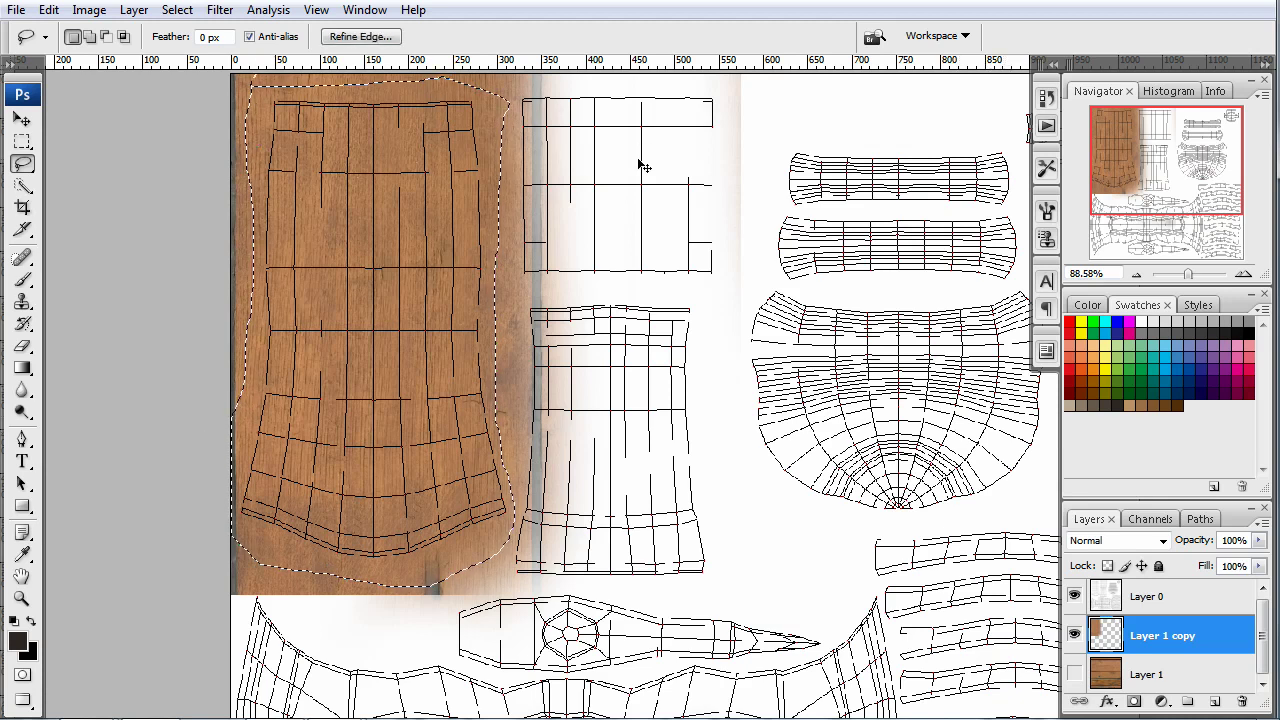
{"action": "key", "text": "ctrl+shift+i"}
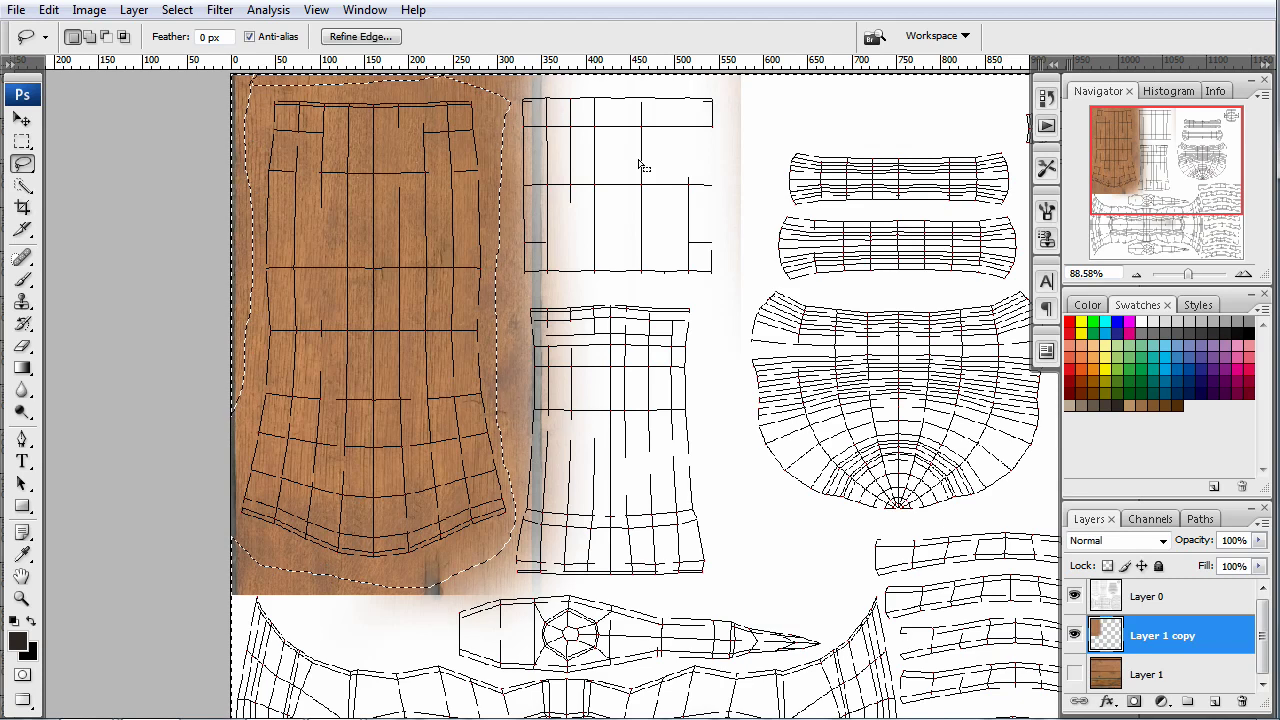
{"action": "key", "text": "Delete"}
{"action": "key", "text": "ctrl+d"}
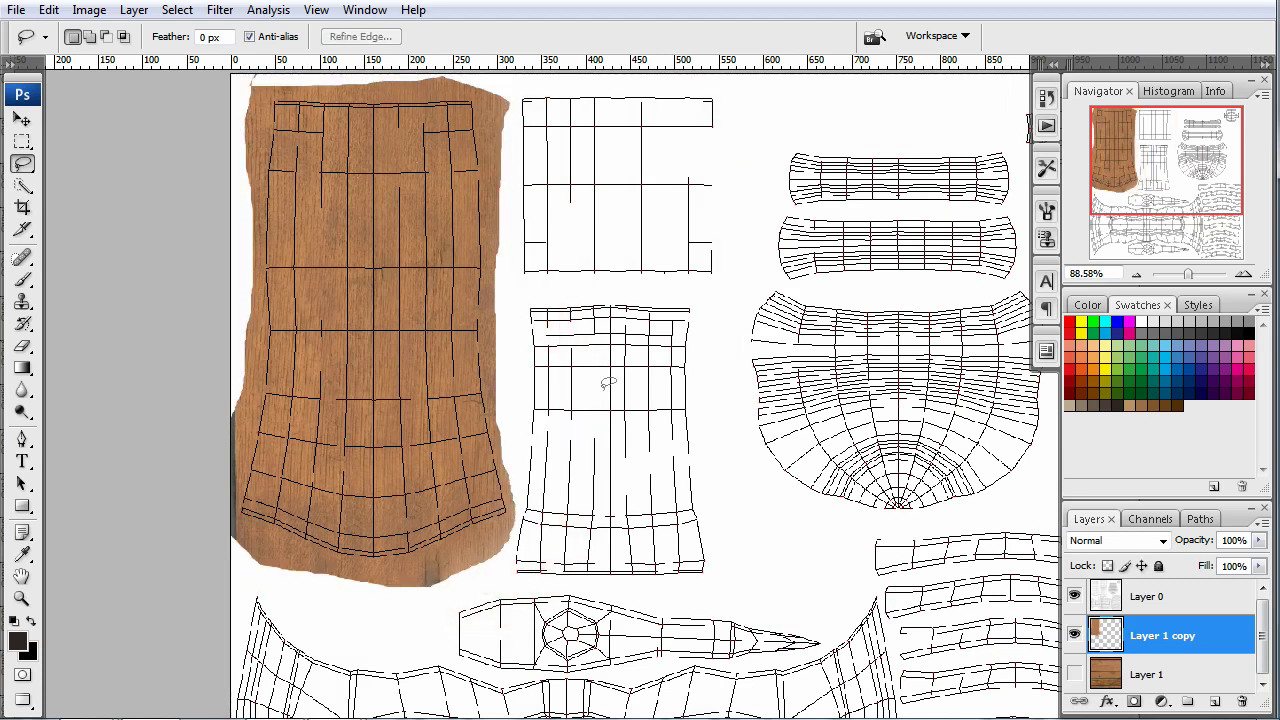
Step: Hide the UV layout layer, Layer 0, so only the trimmed wood remains visible on the canvas
{"action": "scroll", "coordinate": [703, 457], "scroll_direction": "down", "scroll_amount": 3, "text": "alt"}
{"action": "left_click_drag", "start_coordinate": [818, 528], "coordinate": [690, 428]}
{"action": "key", "text": "ctrl+0"}
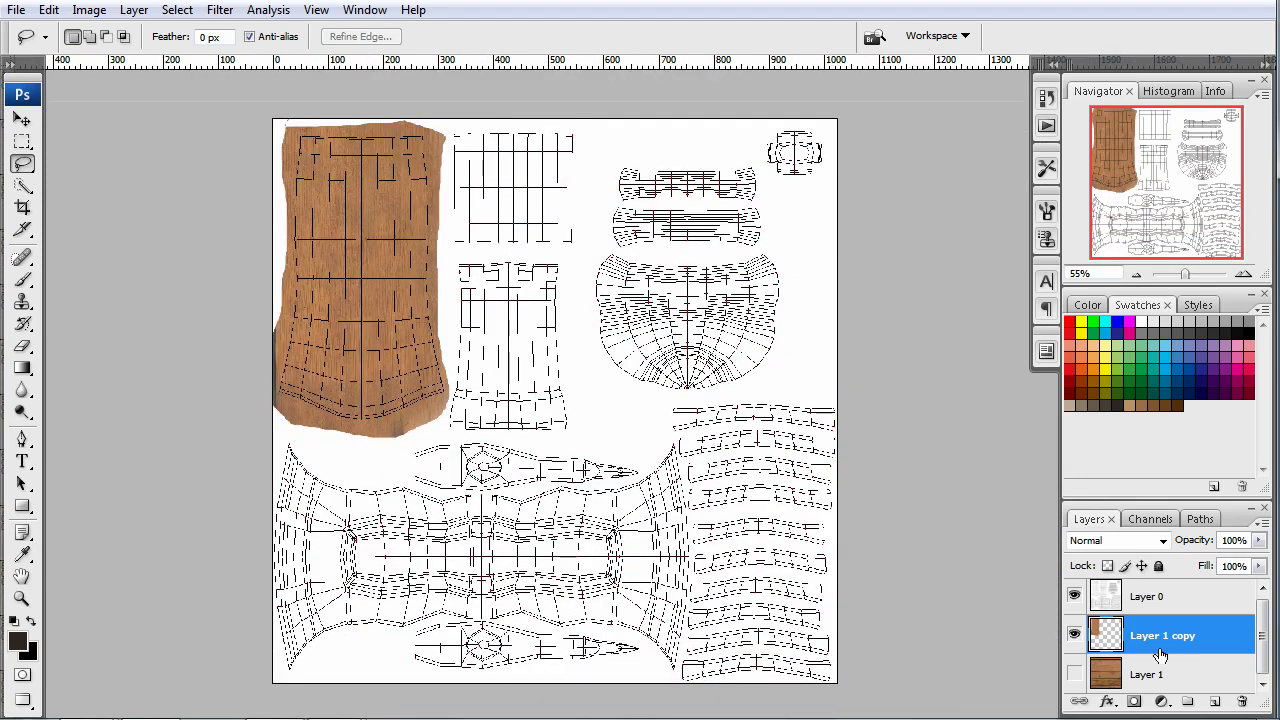
{"action": "left_click", "coordinate": [1074, 596]}
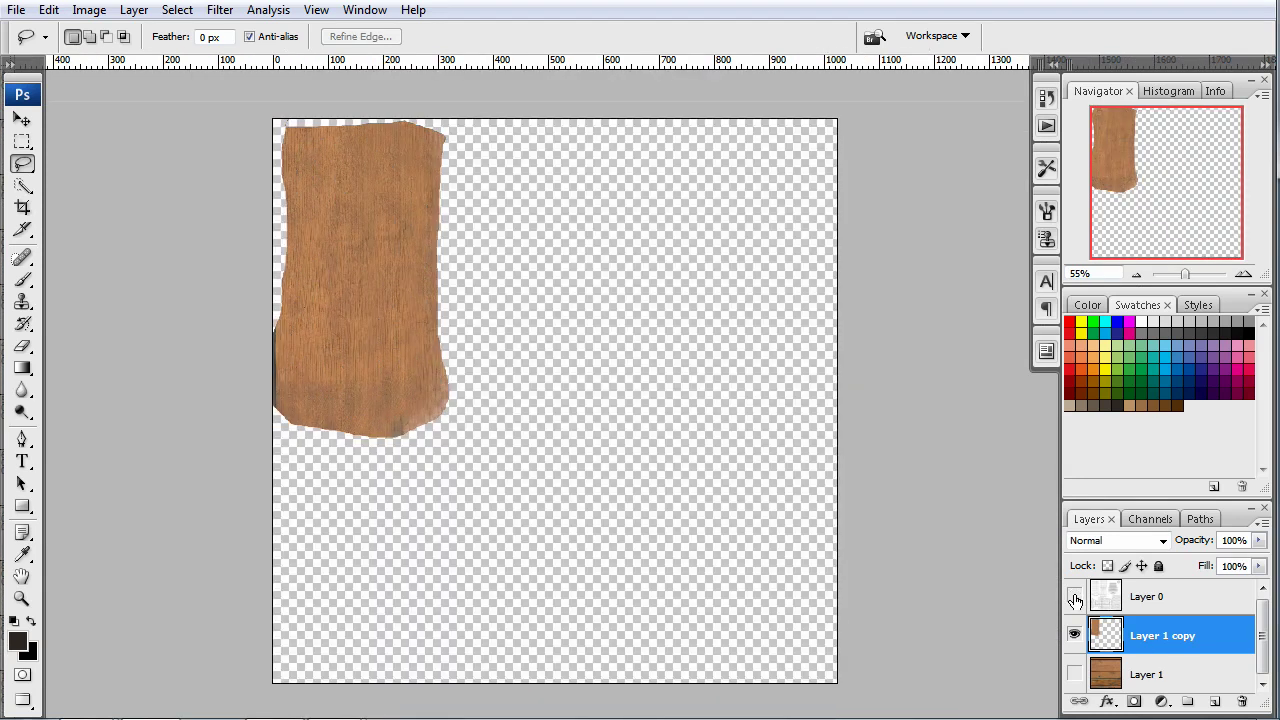
{"action": "left_click", "coordinate": [1075, 596]}
{"action": "left_click", "coordinate": [1075, 596]}
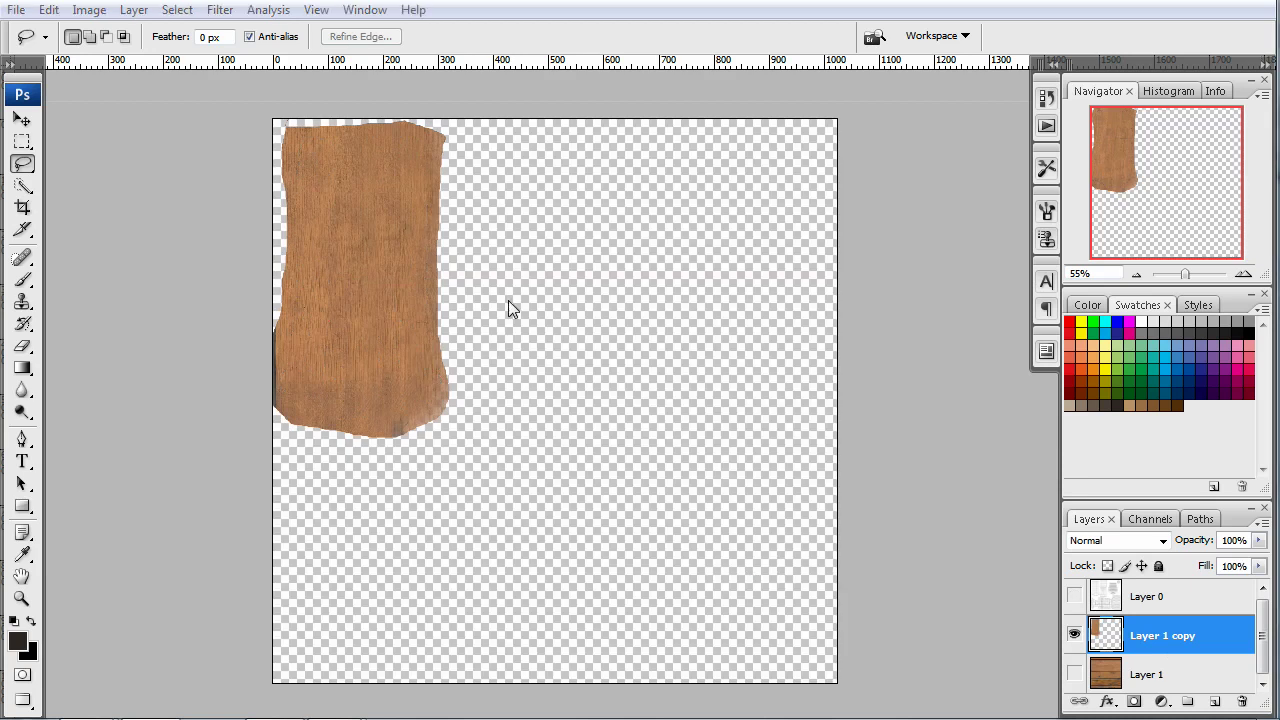
Step: Save the document as a Photoshop file named axe_colormap in the textures folder
{"action": "key", "text": "ctrl+shift+s"}
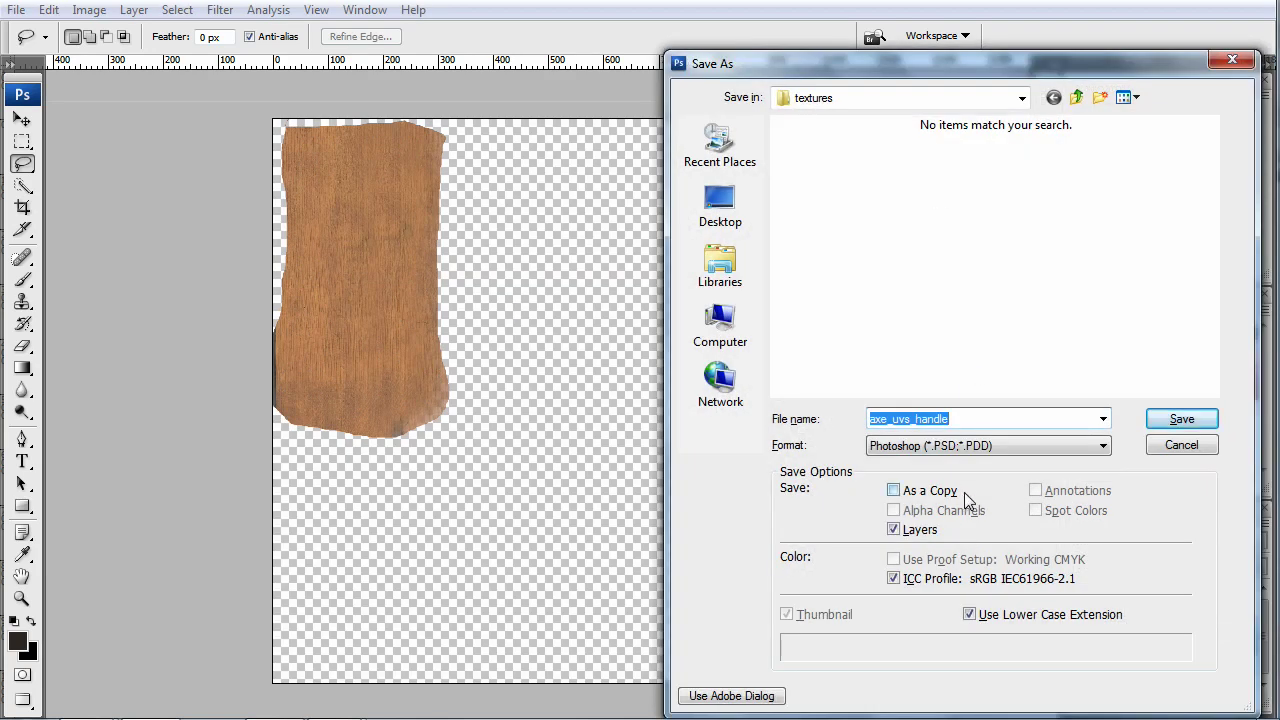
{"action": "type", "text": "axe_colormap"}
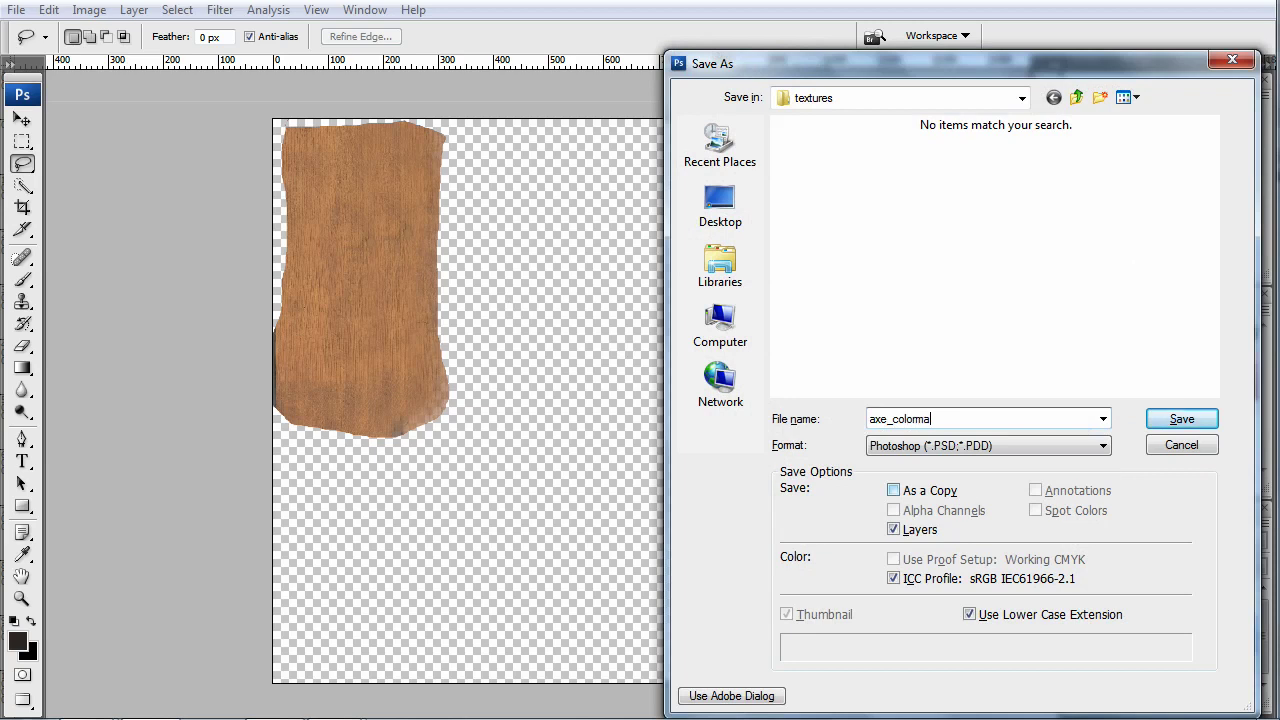
{"action": "key", "text": "Return"}
{"action": "key", "text": "Return"}
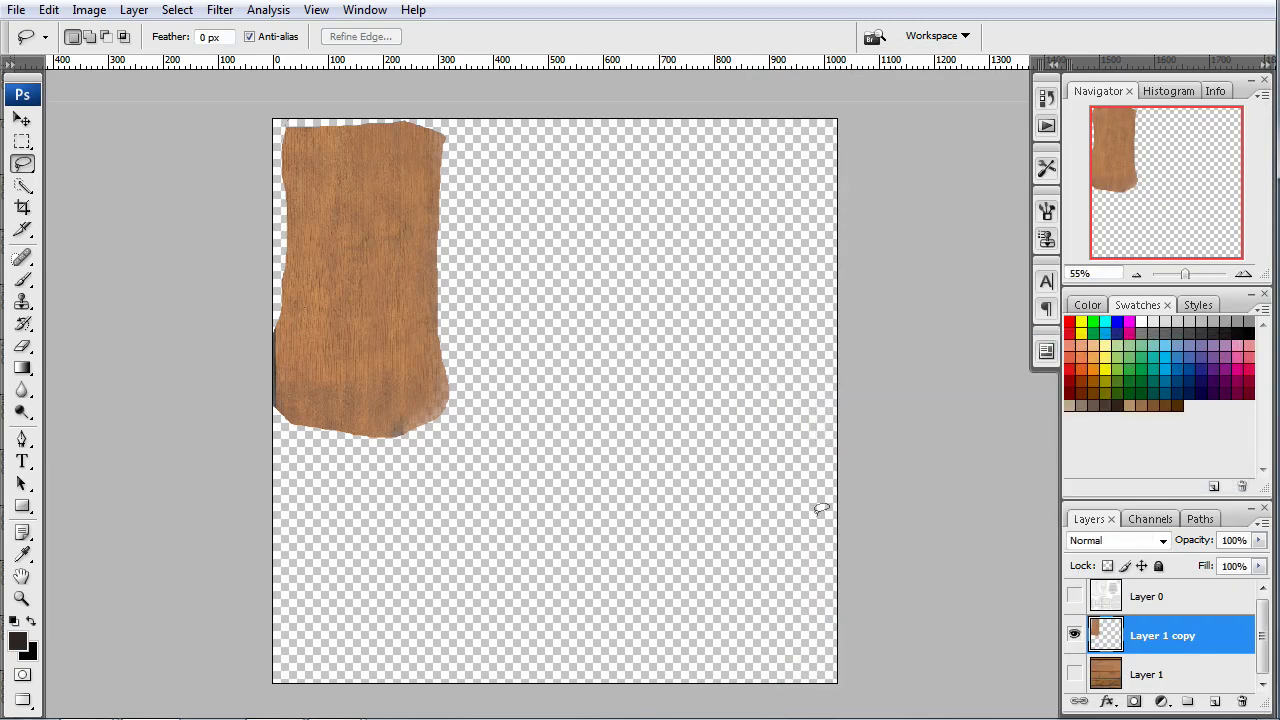
Step: Switch to Blender and bring the axe's handle into a closer, angled view in the 3D viewport
{"action": "left_click_drag", "start_coordinate": [800, 414], "coordinate": [745, 409]}
{"action": "key", "text": "alt+Tab"}
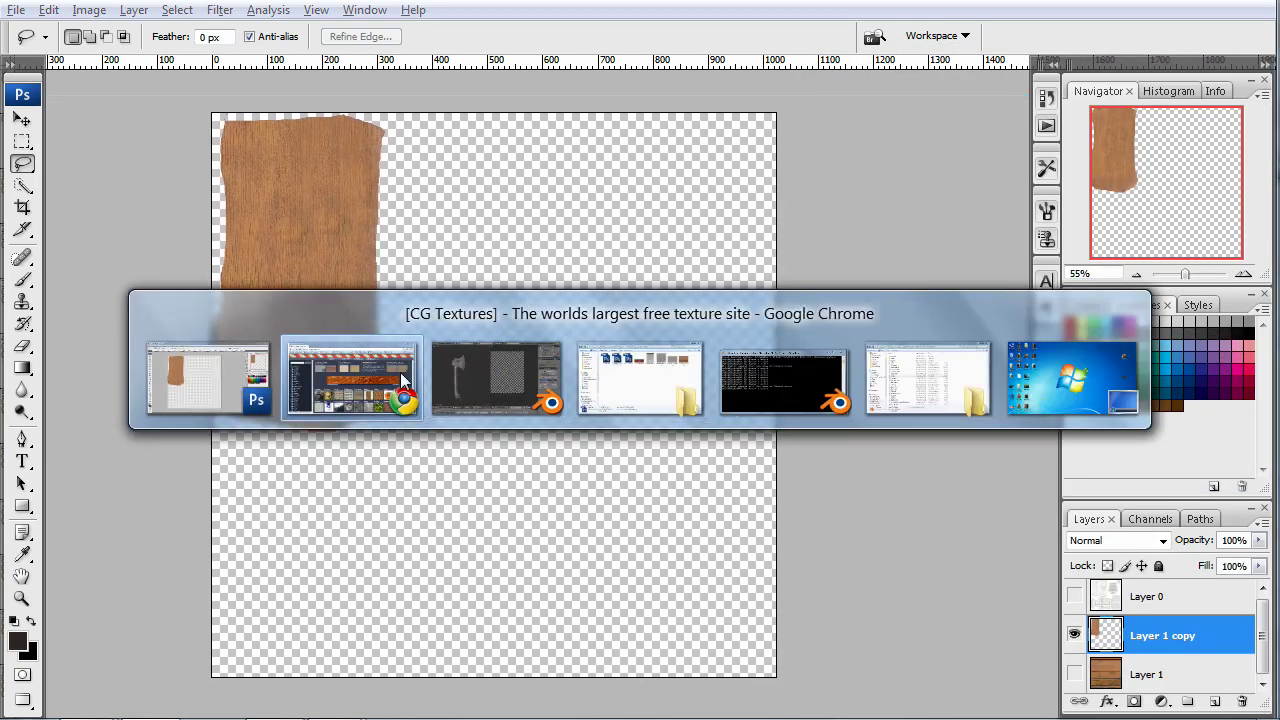
{"action": "key", "text": "Tab"}
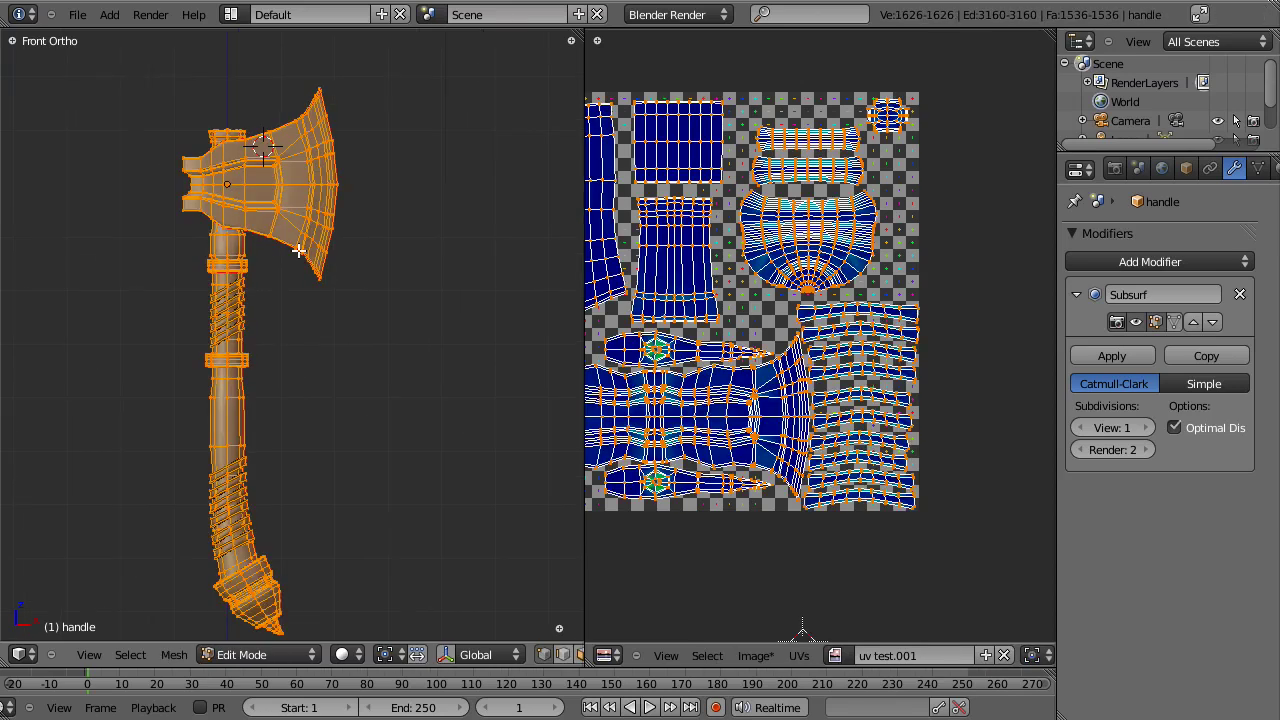
{"action": "middle_click_drag", "start_coordinate": [291, 380], "coordinate": [244, 285]}
{"action": "middle_click_drag", "start_coordinate": [275, 508], "coordinate": [290, 358]}
{"action": "scroll", "coordinate": [370, 456], "scroll_direction": "up", "scroll_amount": 3}
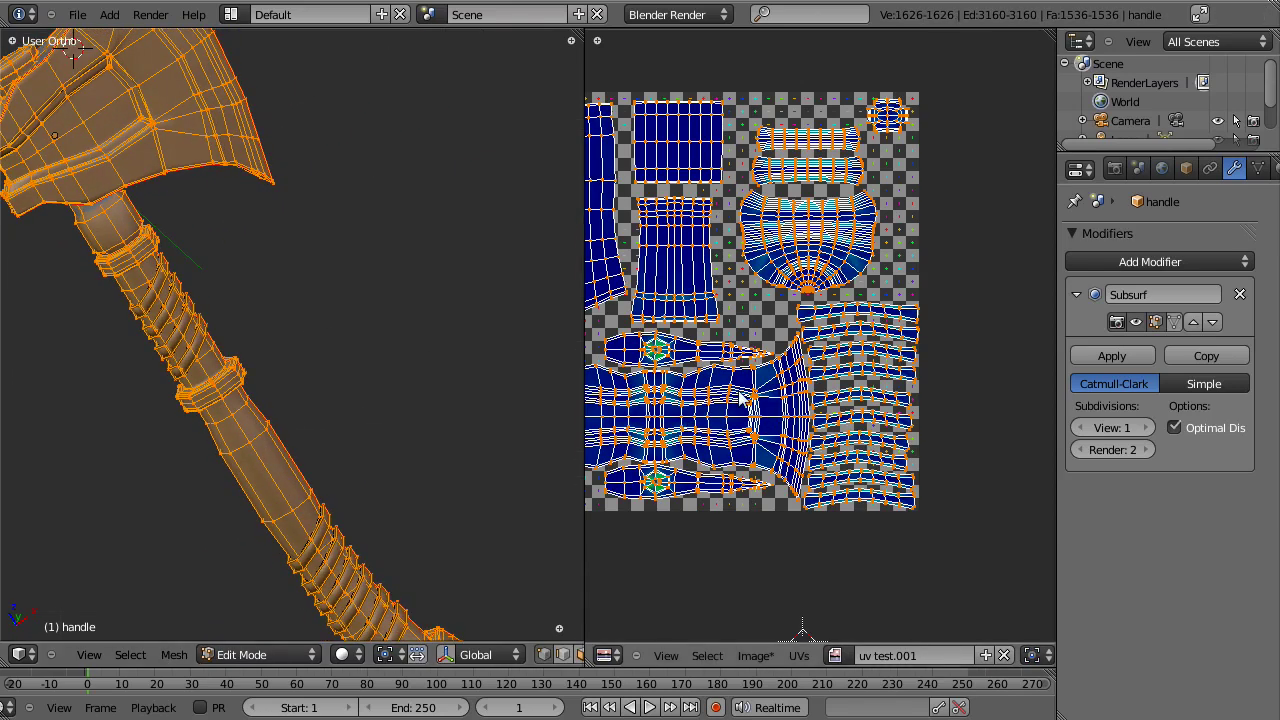
Step: Turn off the stretch display of the UVs in the image editor
{"action": "key", "text": "n"}
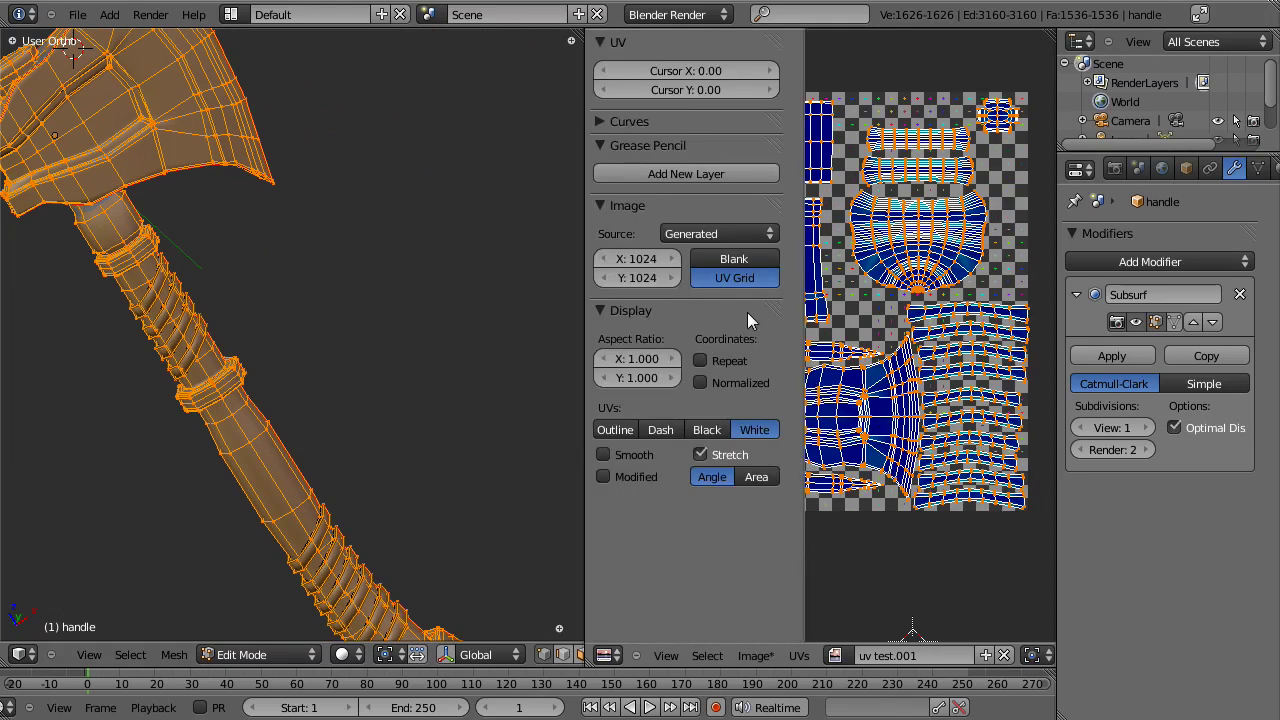
{"action": "left_click", "coordinate": [700, 454]}
{"action": "key", "text": "n"}
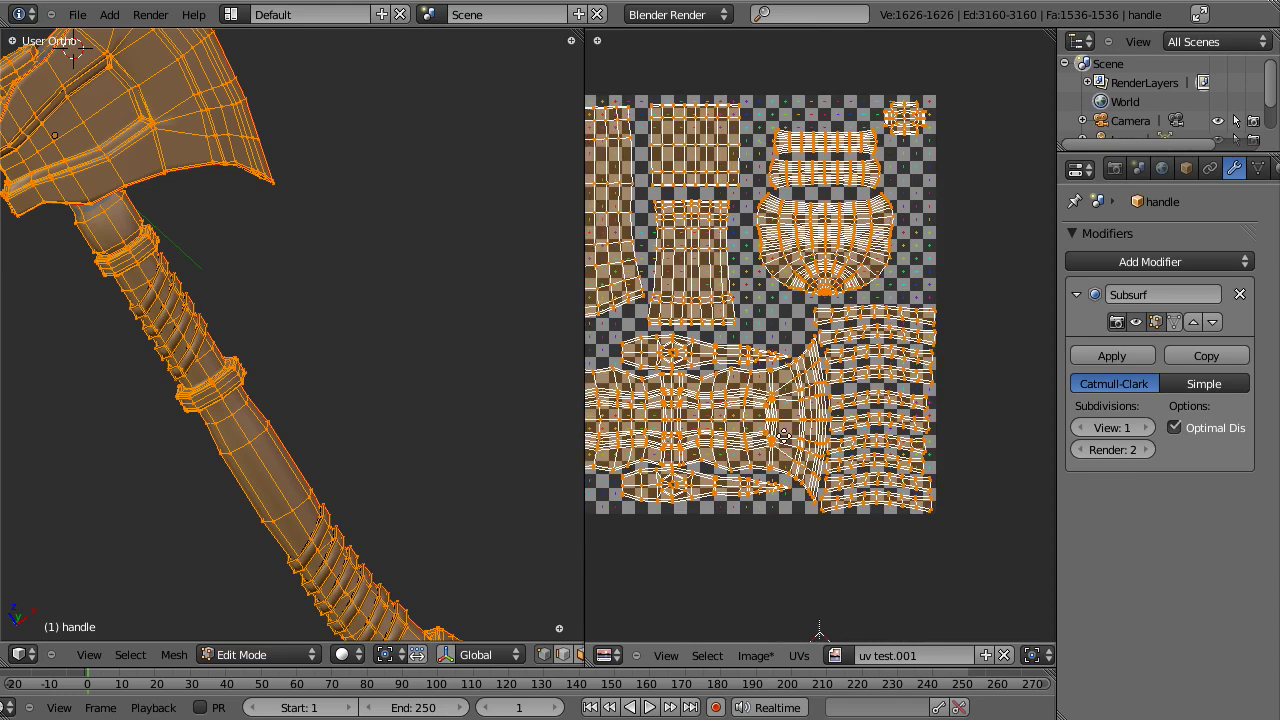
Step: Open axe_colormap.psd from the Weapon - Axe textures folder as the image behind the handle's UVs
{"action": "scroll", "coordinate": [795, 478], "scroll_direction": "down", "scroll_amount": 3}
{"action": "scroll", "coordinate": [800, 484], "scroll_direction": "up", "scroll_amount": 1}
{"action": "left_click", "coordinate": [755, 655]}
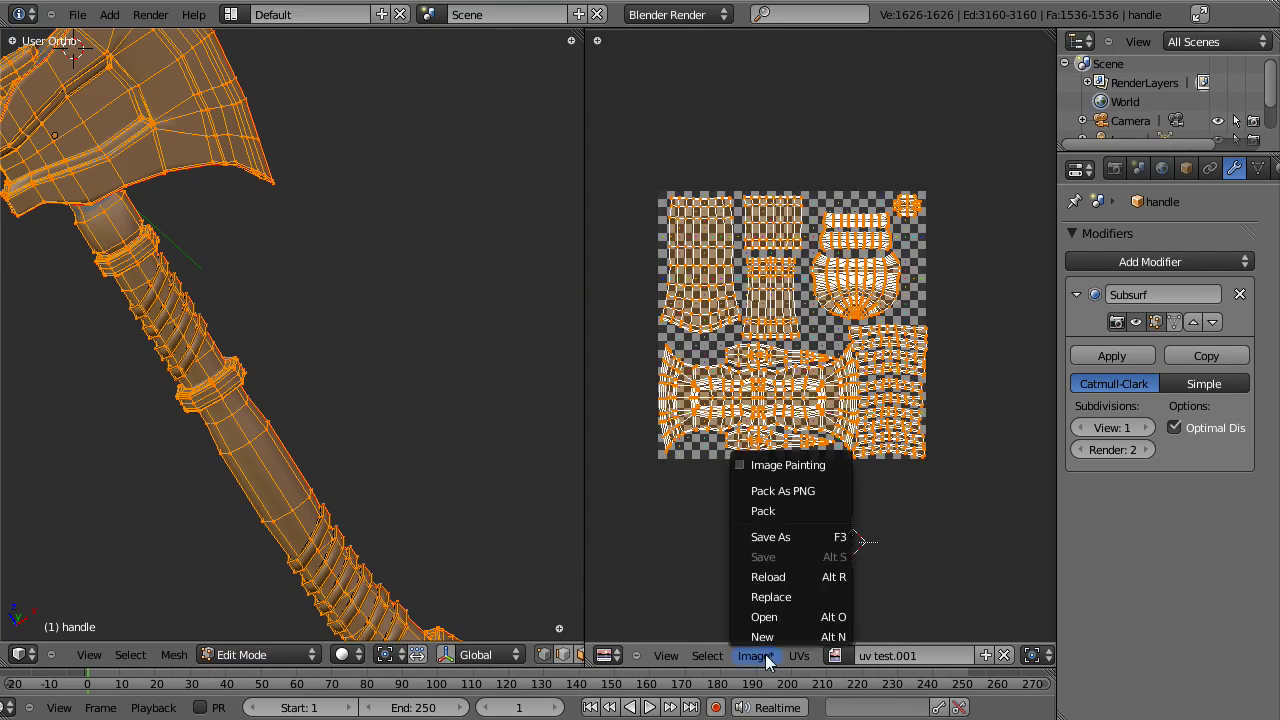
{"action": "left_click", "coordinate": [776, 614]}
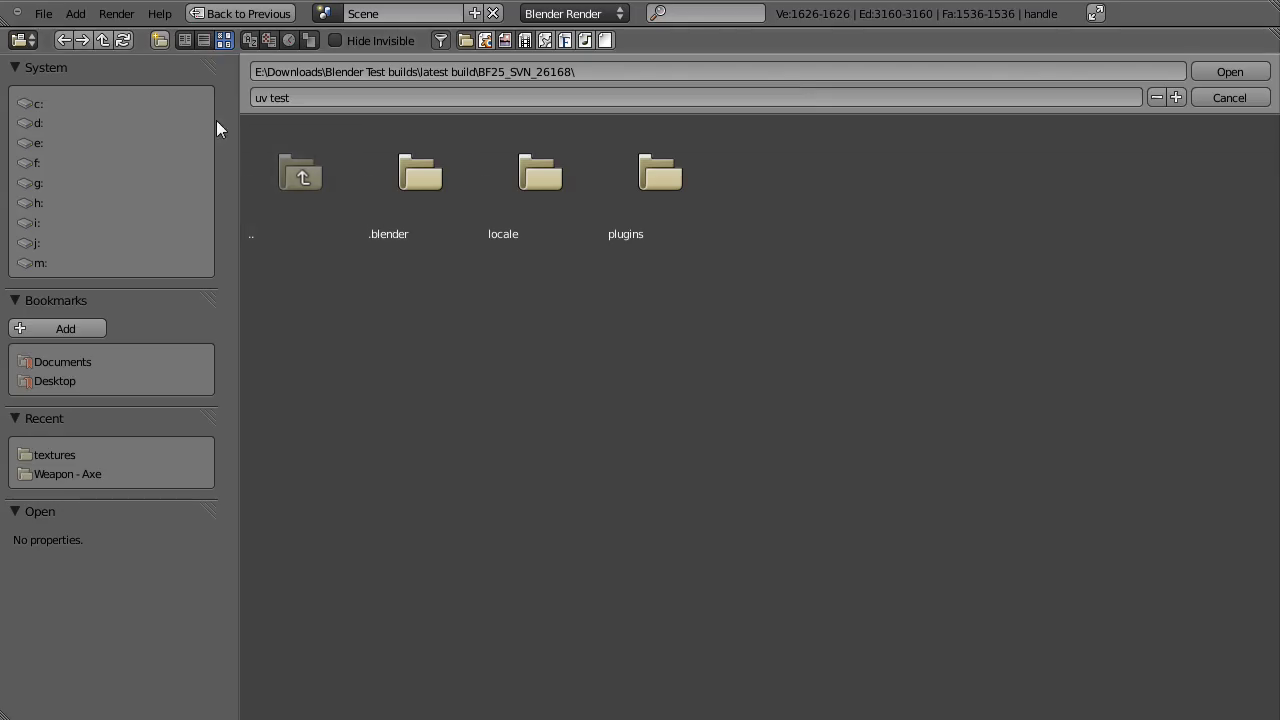
{"action": "left_click", "coordinate": [60, 474]}
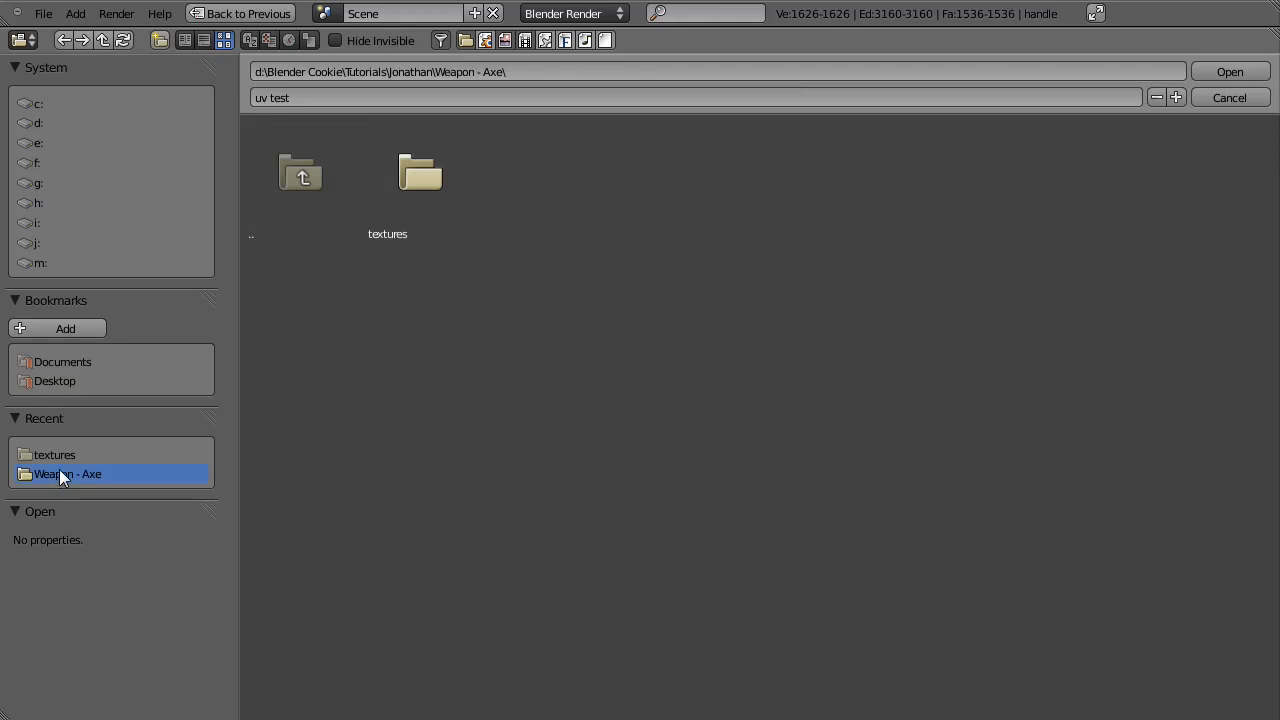
{"action": "left_click", "coordinate": [419, 199]}
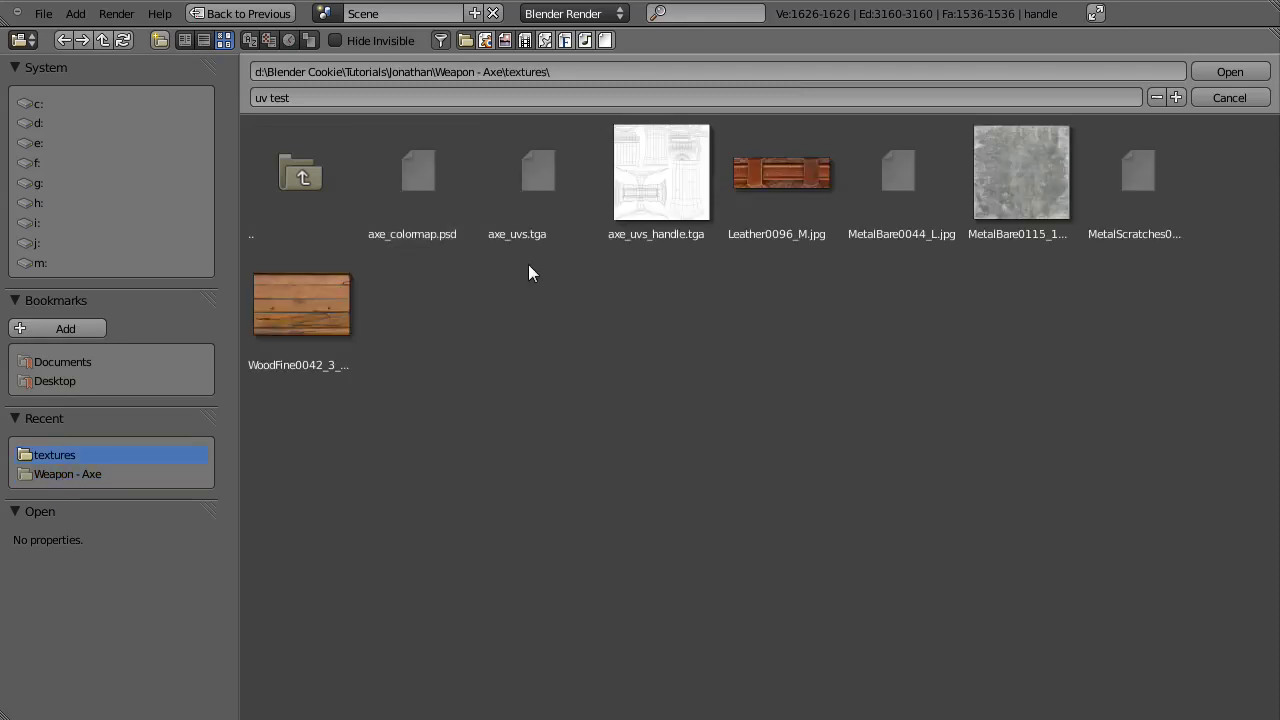
{"action": "left_click", "coordinate": [415, 190]}
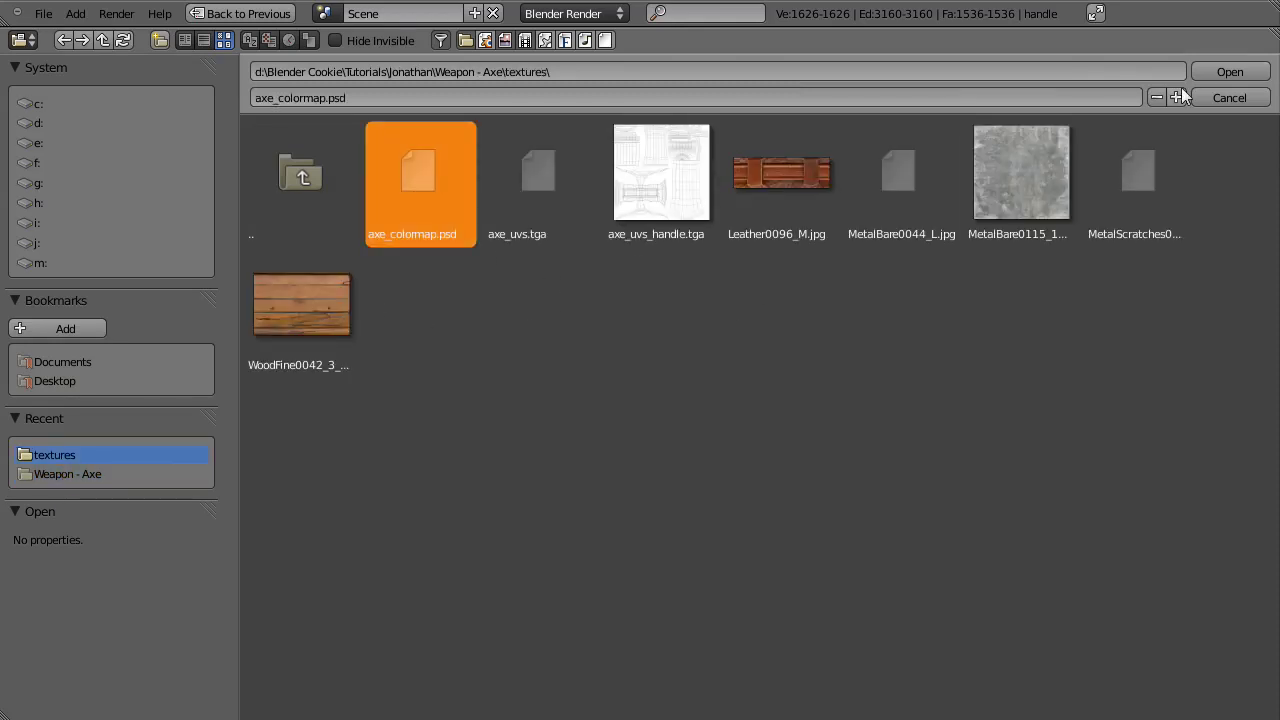
{"action": "left_click", "coordinate": [1230, 72]}
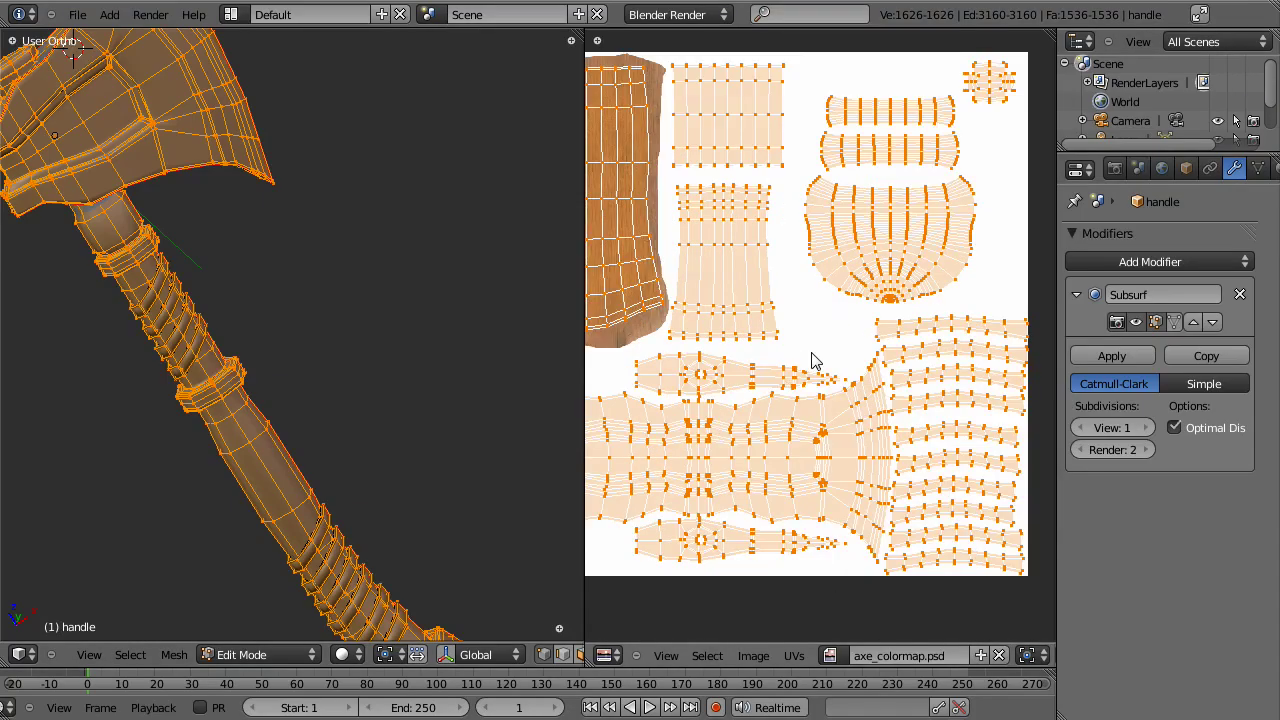
Step: Set the 3D viewport shading to Textured and return the handle to Object Mode
{"action": "scroll", "coordinate": [770, 370], "scroll_direction": "up", "scroll_amount": 2}
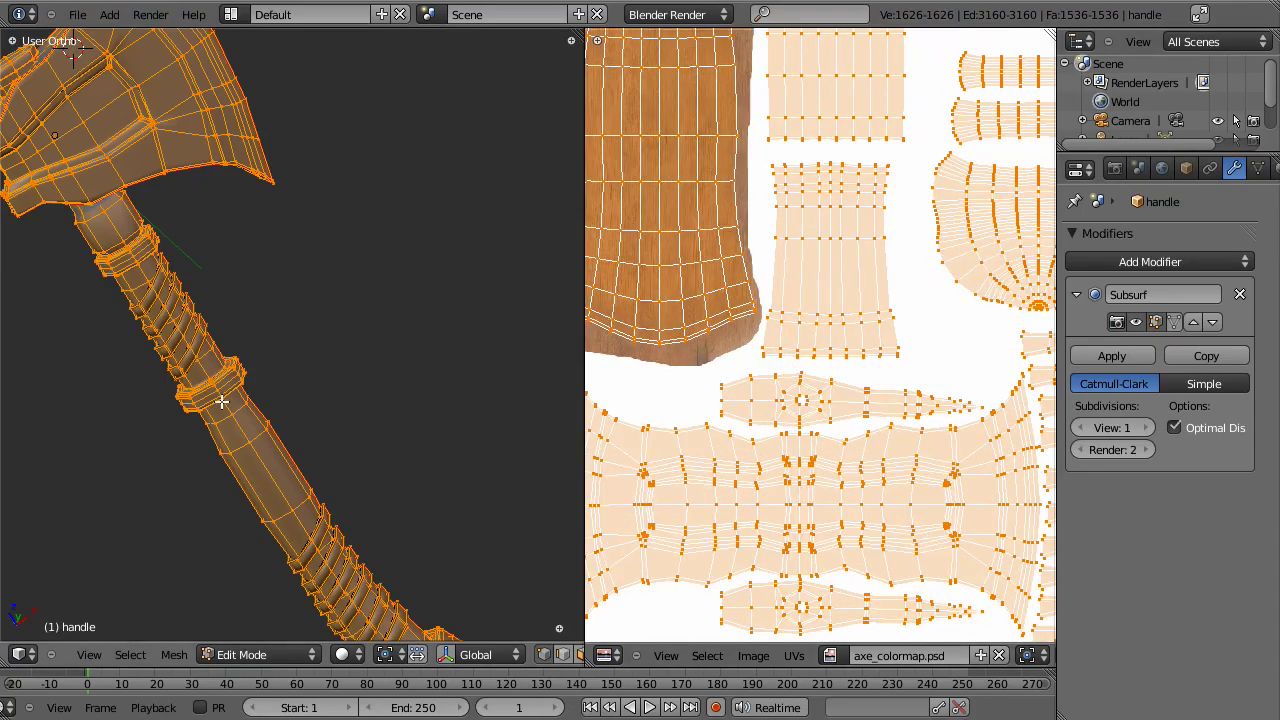
{"action": "left_click", "coordinate": [343, 654]}
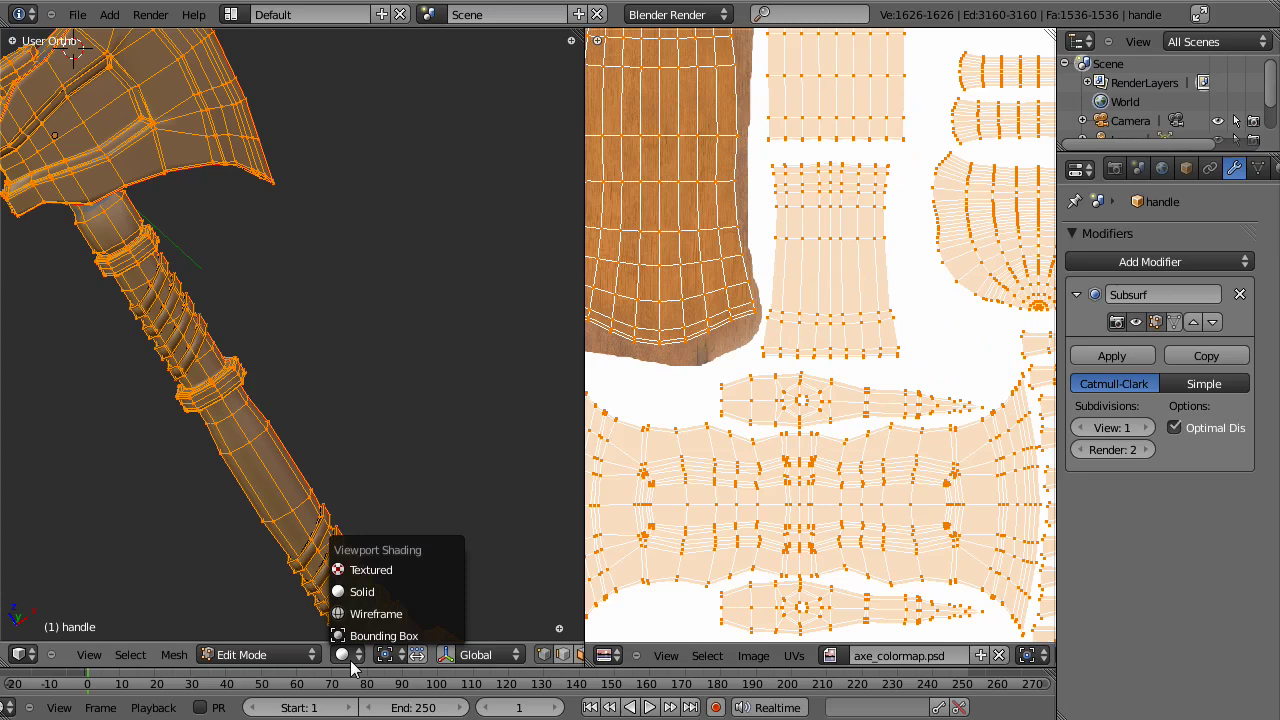
{"action": "left_click", "coordinate": [371, 570]}
{"action": "key", "text": "Tab"}
Step: Examine the wood texture on the handle and its wrapped bands up close, from several angles and on the whole axe
{"action": "mouse_move", "coordinate": [303, 458]}
{"action": "middle_mouse_down"}
{"action": "mouse_move", "coordinate": [384, 259]}
{"action": "mouse_move", "coordinate": [181, 283]}
{"action": "mouse_move", "coordinate": [323, 191]}
{"action": "mouse_move", "coordinate": [571, 271]}
{"action": "mouse_move", "coordinate": [471, 337]}
{"action": "mouse_move", "coordinate": [506, 376]}
{"action": "mouse_move", "coordinate": [420, 340]}
{"action": "mouse_move", "coordinate": [503, 406]}
{"action": "mouse_move", "coordinate": [328, 386]}
{"action": "middle_mouse_up"}
{"action": "scroll", "coordinate": [347, 376], "scroll_direction": "down", "scroll_amount": 3}
{"action": "scroll", "coordinate": [364, 290], "scroll_direction": "up", "scroll_amount": 4}
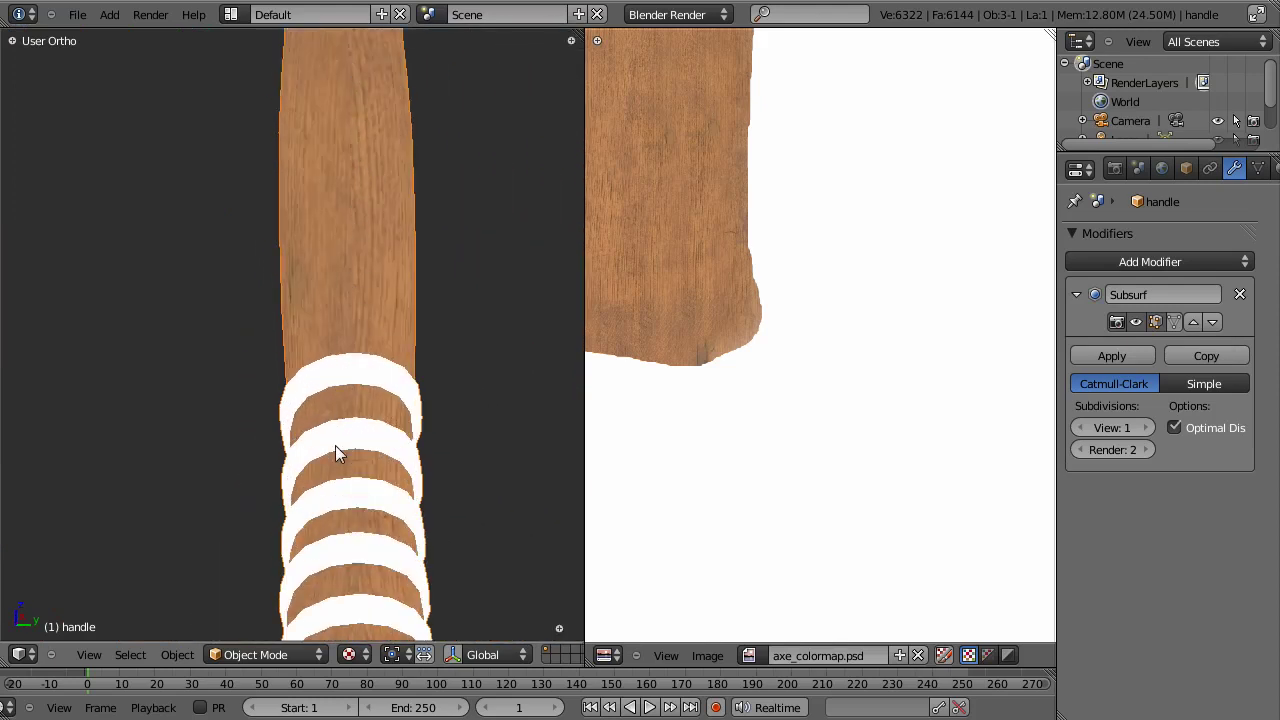
{"action": "scroll", "coordinate": [335, 452], "scroll_direction": "down", "scroll_amount": 3}
{"action": "middle_click_drag", "start_coordinate": [335, 452], "coordinate": [317, 418]}
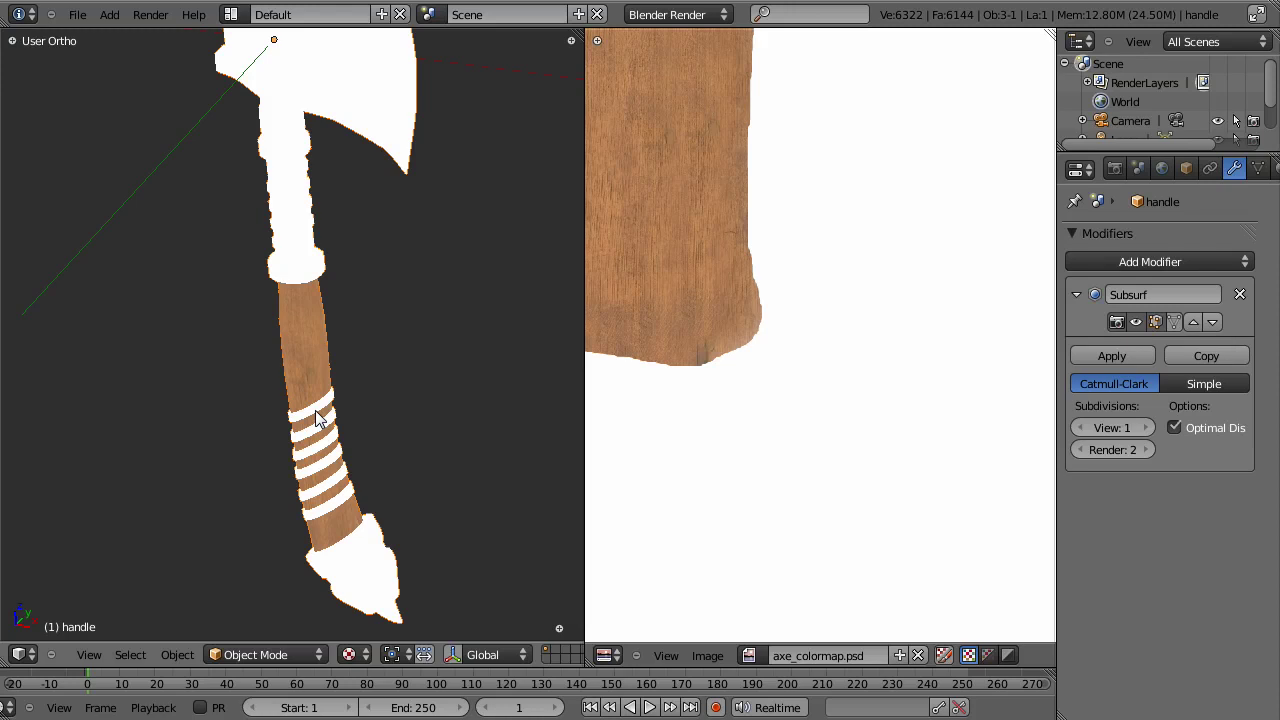
{"action": "middle_click_drag", "start_coordinate": [353, 290], "coordinate": [356, 333], "text": "shift"}
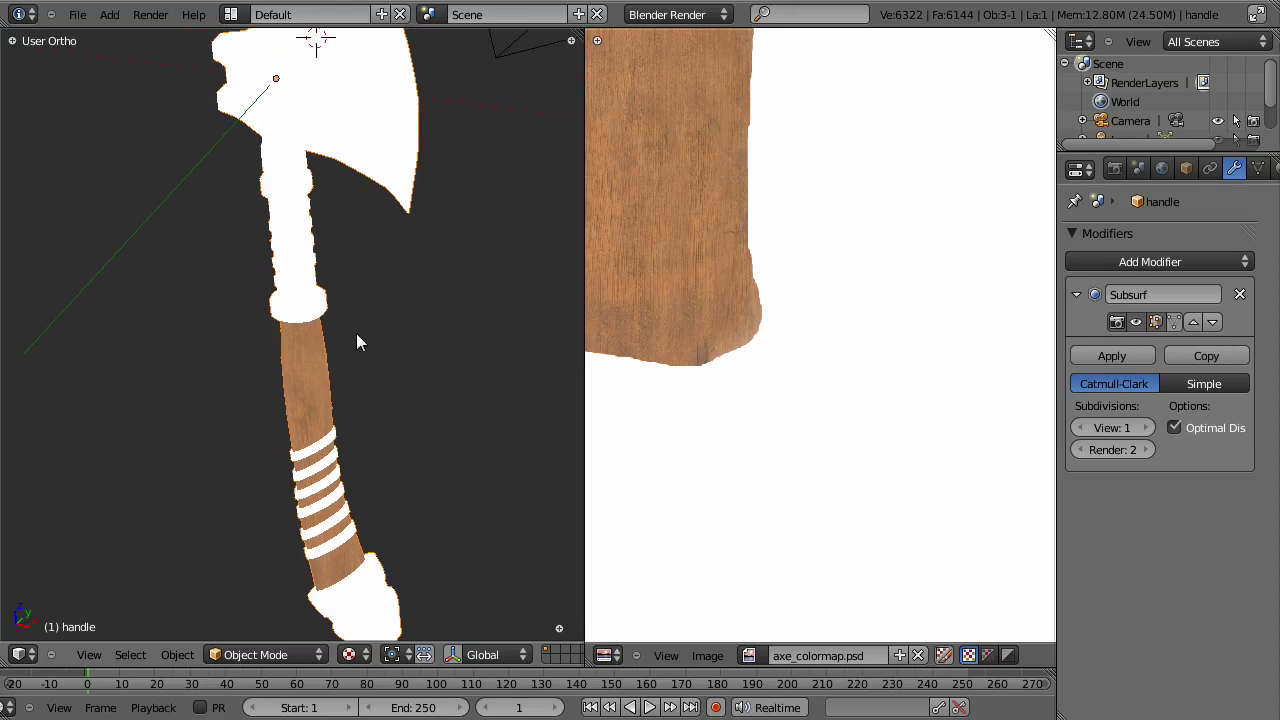
{"action": "scroll", "coordinate": [357, 334], "scroll_direction": "down", "scroll_amount": 2}
{"action": "middle_click_drag", "start_coordinate": [215, 405], "coordinate": [363, 294]}
{"action": "mouse_move", "coordinate": [384, 416]}
{"action": "middle_mouse_down"}
{"action": "mouse_move", "coordinate": [354, 398]}
{"action": "mouse_move", "coordinate": [366, 408]}
{"action": "middle_mouse_up"}
{"action": "scroll", "coordinate": [1262, 176], "scroll_direction": "down", "scroll_amount": 2}
{"action": "scroll", "coordinate": [222, 360], "scroll_direction": "down", "scroll_amount": 4}
{"action": "scroll", "coordinate": [281, 366], "scroll_direction": "up", "scroll_amount": 3}
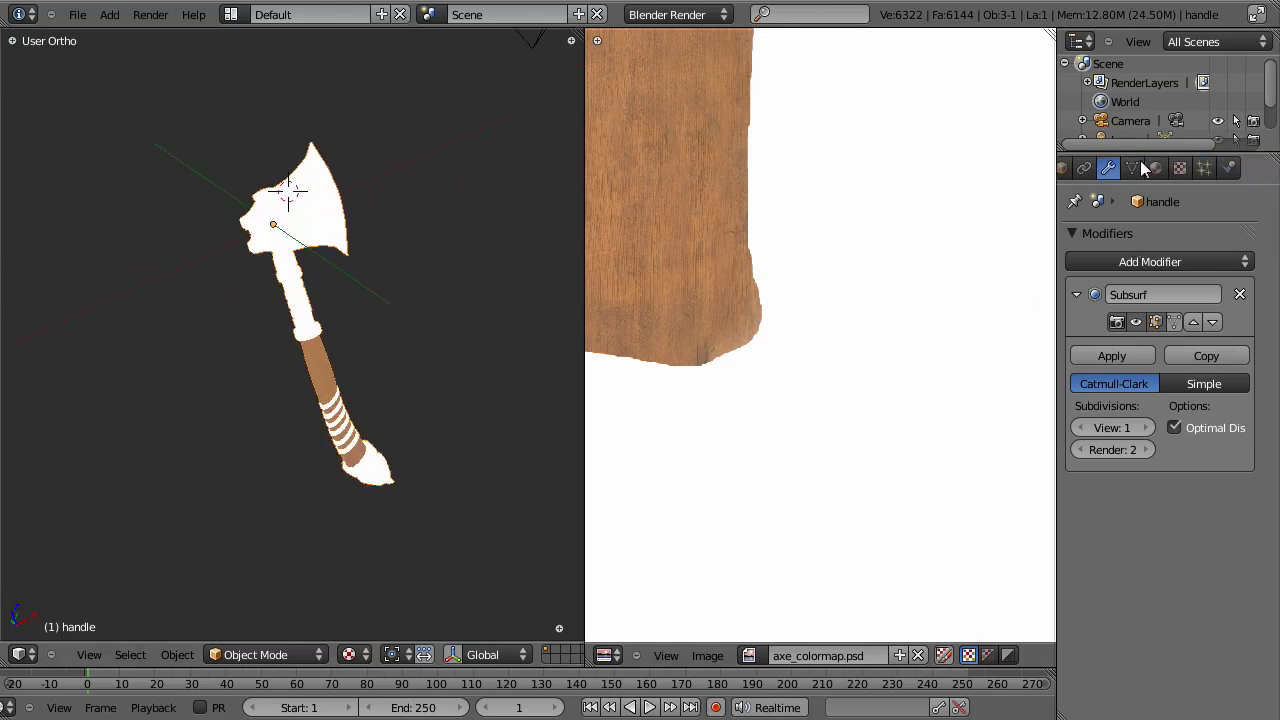
Step: Save the scene over axe_texture.blend and switch to Photoshop
{"action": "key", "text": "ctrl+s"}
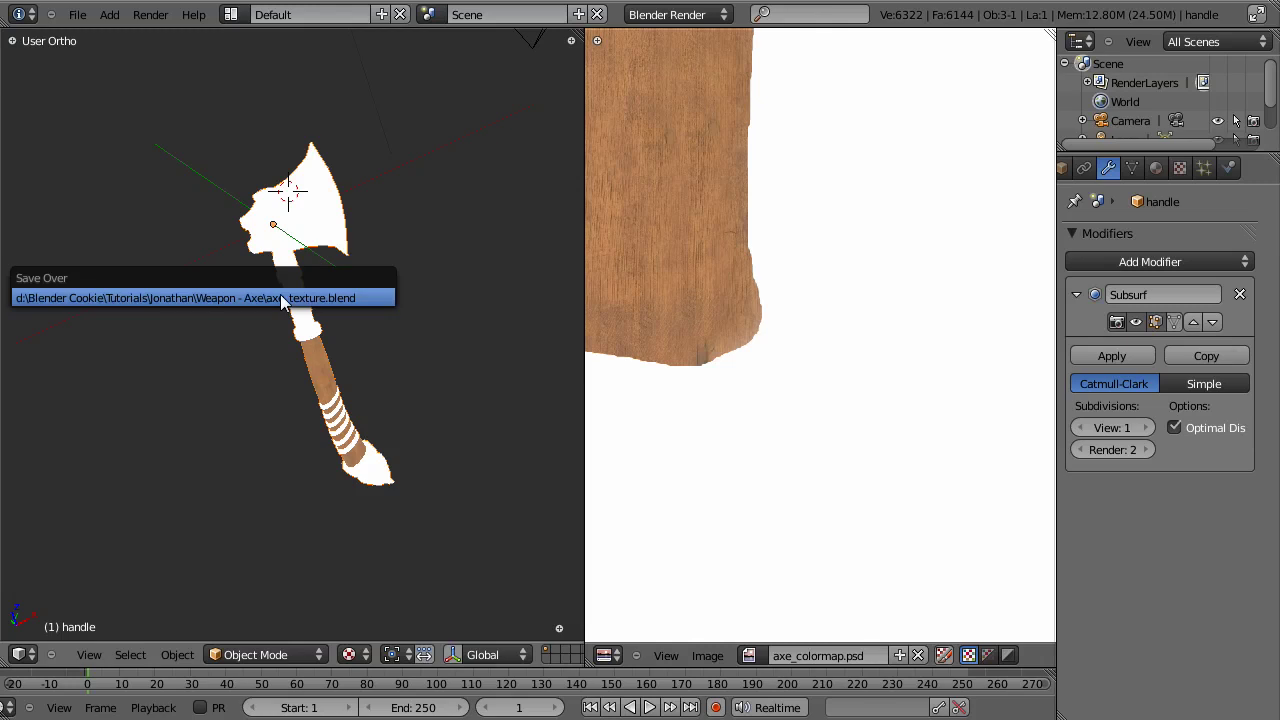
{"action": "left_click", "coordinate": [282, 300]}
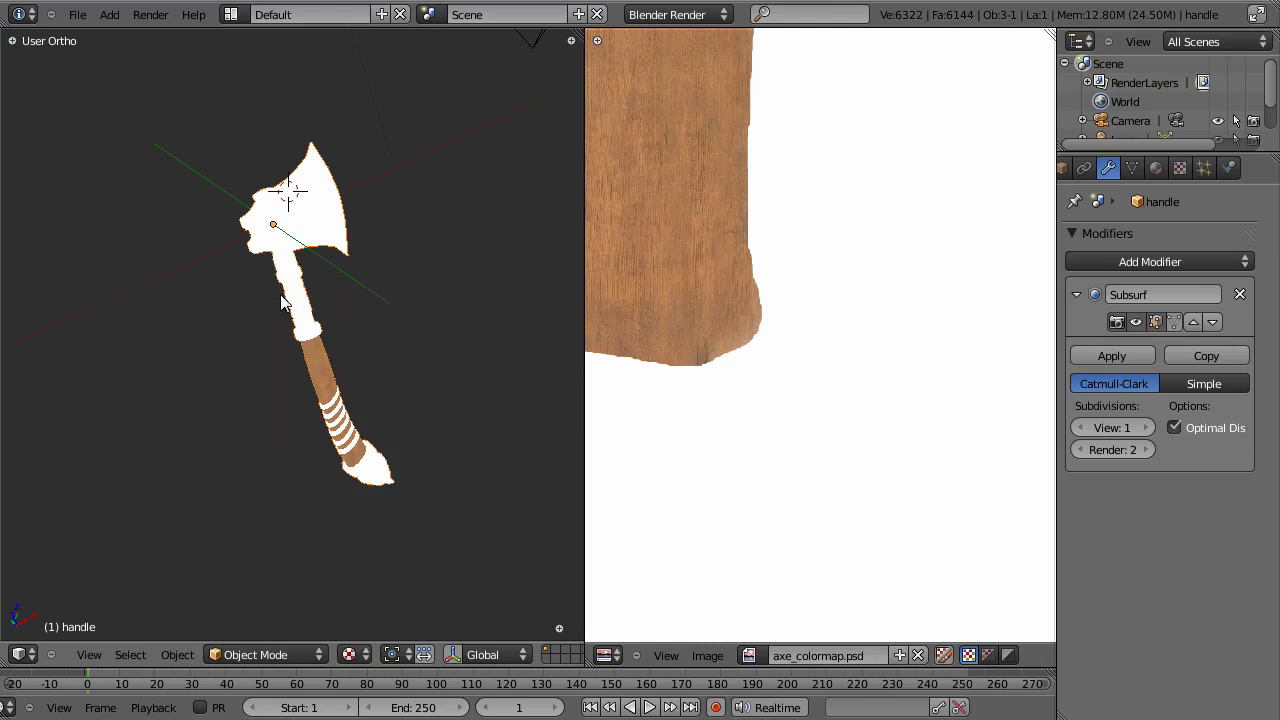
{"action": "key", "text": "alt+Tab"}
{"action": "key", "text": "alt+Tab"}
{"action": "key", "text": "alt+shift+Tab"}
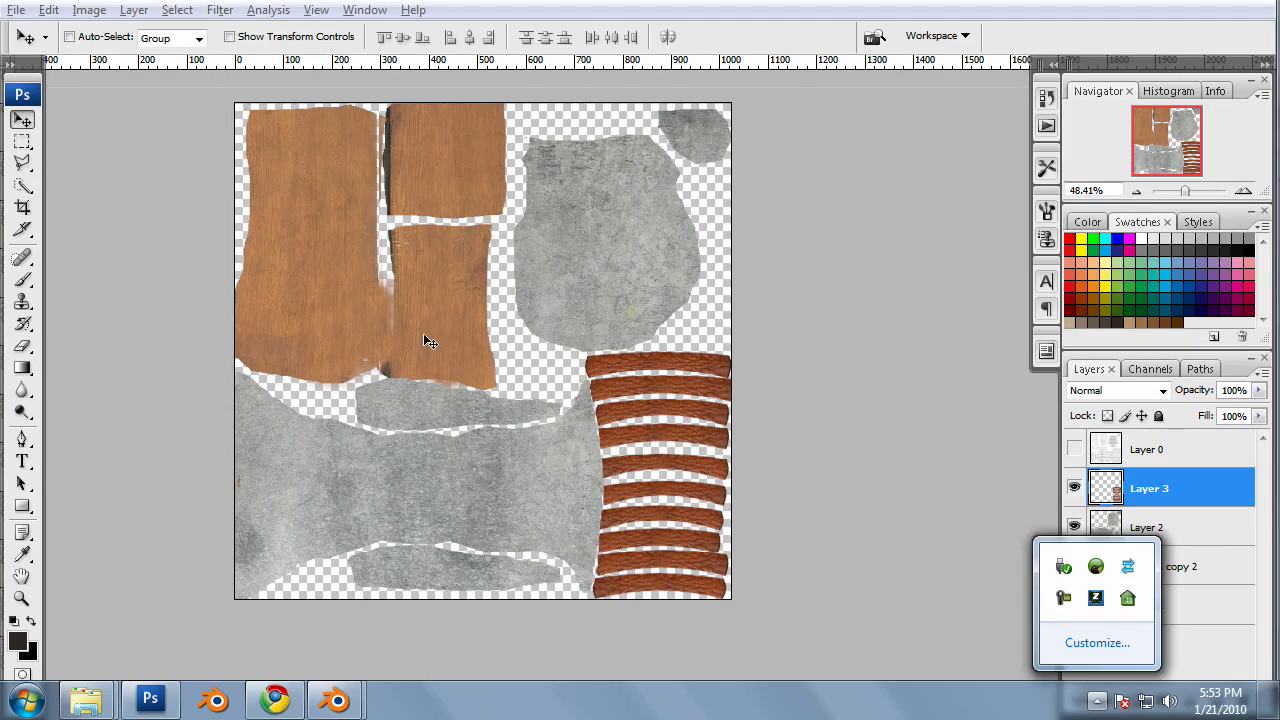
Step: Compare the wood, metal and leather patches with the UV layout by briefly showing Layer 0, then hide it again
{"action": "left_click", "coordinate": [752, 532]}
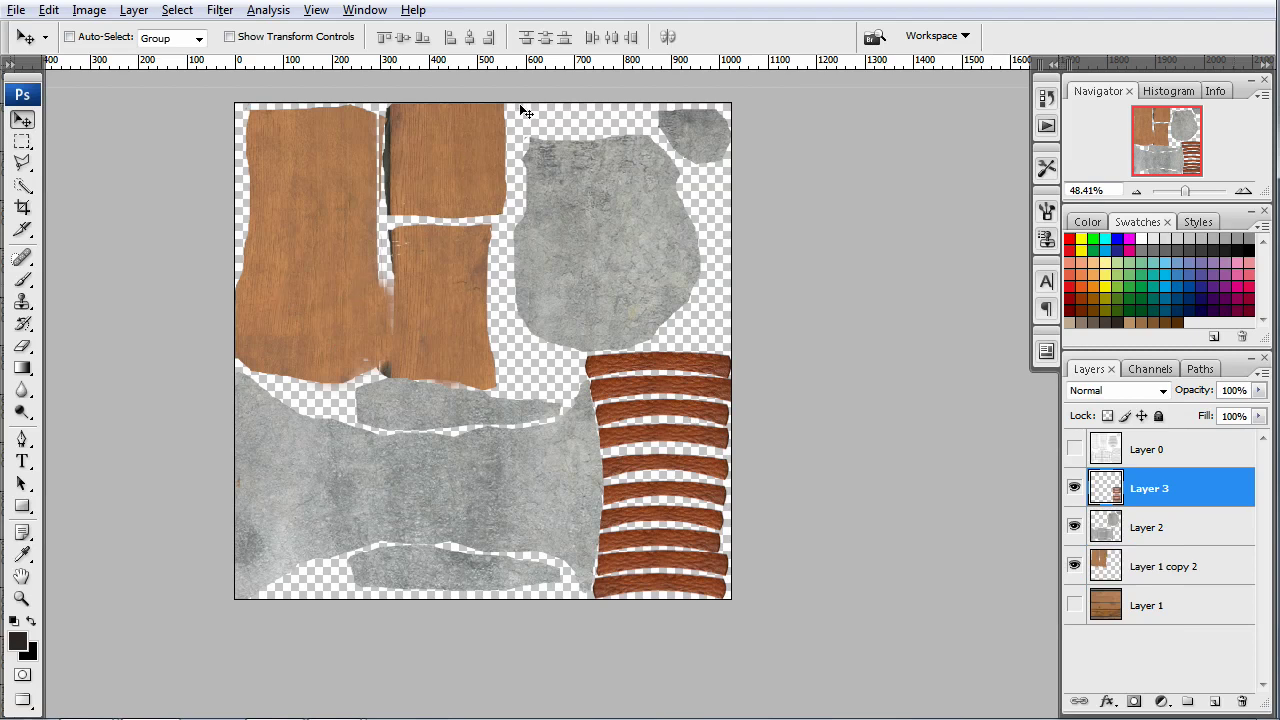
{"action": "left_click", "coordinate": [1074, 449]}
{"action": "left_click_drag", "start_coordinate": [771, 307], "coordinate": [820, 377]}
{"action": "left_click", "coordinate": [1074, 449]}
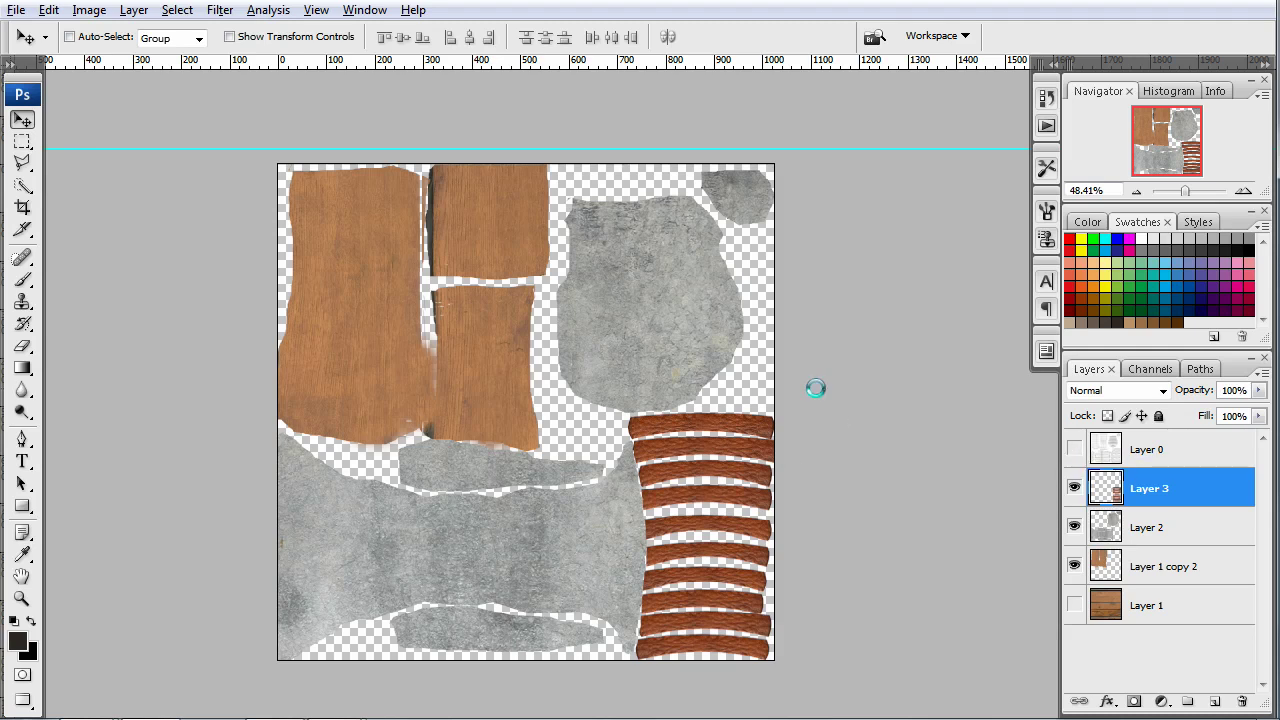
Step: Switch to Blender and reload axe_colormap.psd so the axe uses the updated wood, metal and leather map
{"action": "key", "text": "alt+Tab"}
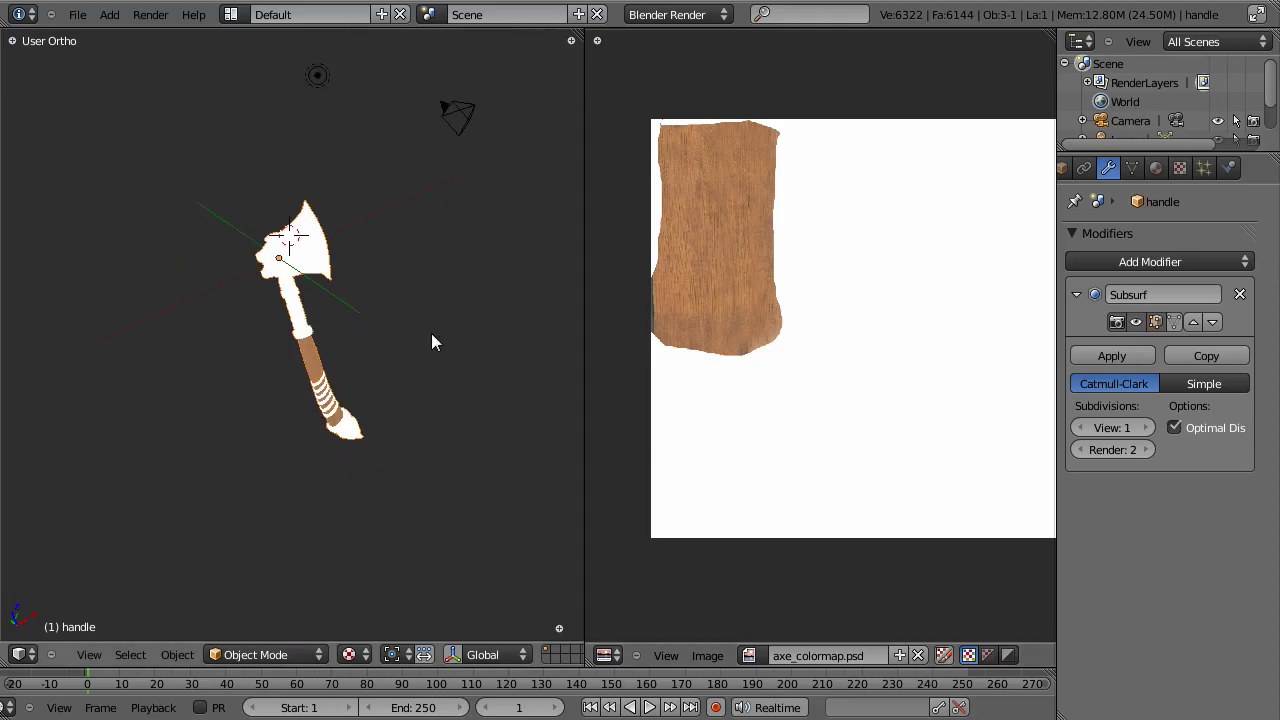
{"action": "scroll", "coordinate": [431, 342], "scroll_direction": "up", "scroll_amount": 4}
{"action": "scroll", "coordinate": [760, 383], "scroll_direction": "down", "scroll_amount": 3}
{"action": "scroll", "coordinate": [760, 383], "scroll_direction": "up", "scroll_amount": 2}
{"action": "middle_click_drag", "start_coordinate": [332, 266], "coordinate": [285, 275]}
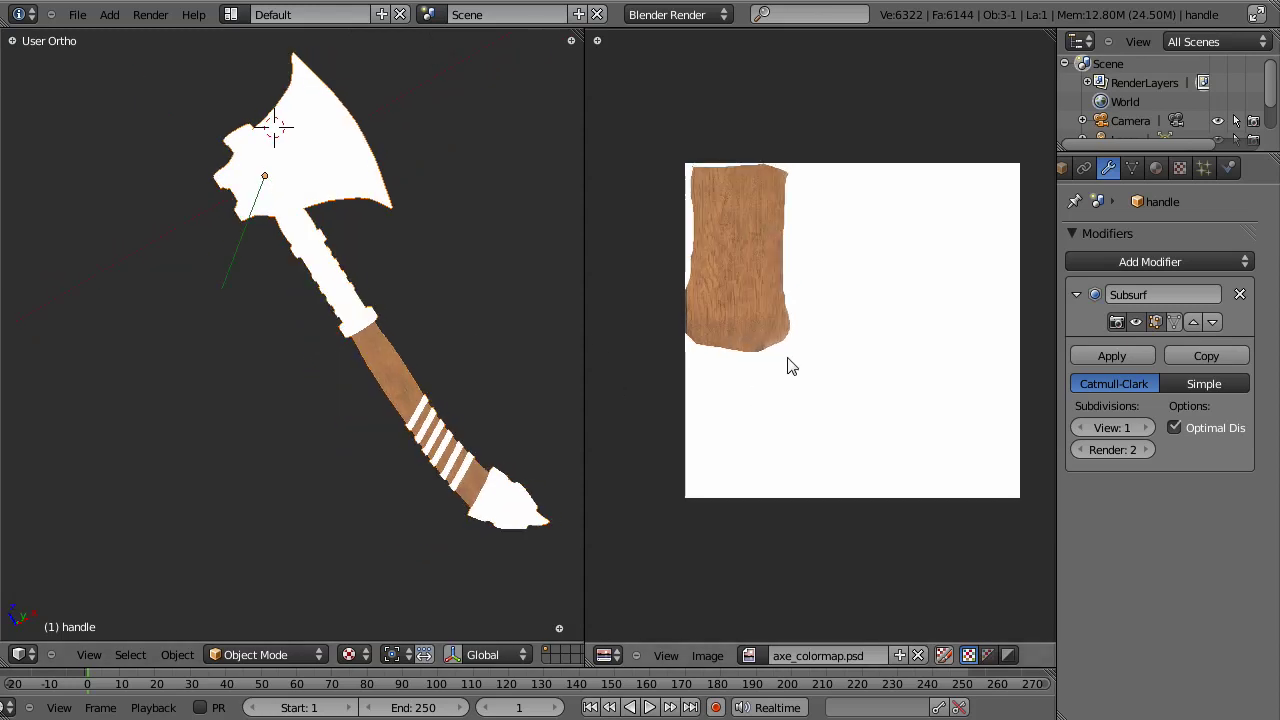
{"action": "key", "text": "alt+r"}
{"action": "left_click", "coordinate": [718, 656]}
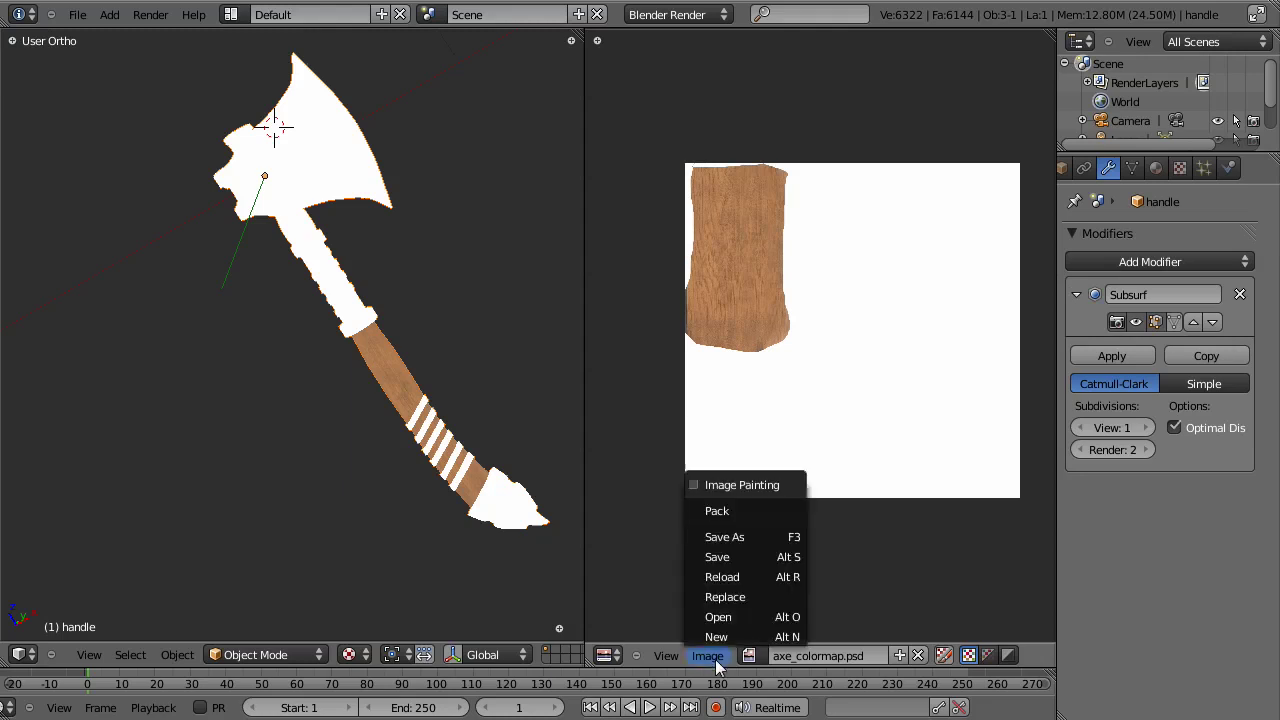
{"action": "left_click", "coordinate": [727, 578]}
Step: Examine how the metal, wood and leather textures sit on the axe's head, handle and wraps
{"action": "scroll", "coordinate": [235, 504], "scroll_direction": "up", "scroll_amount": 3}
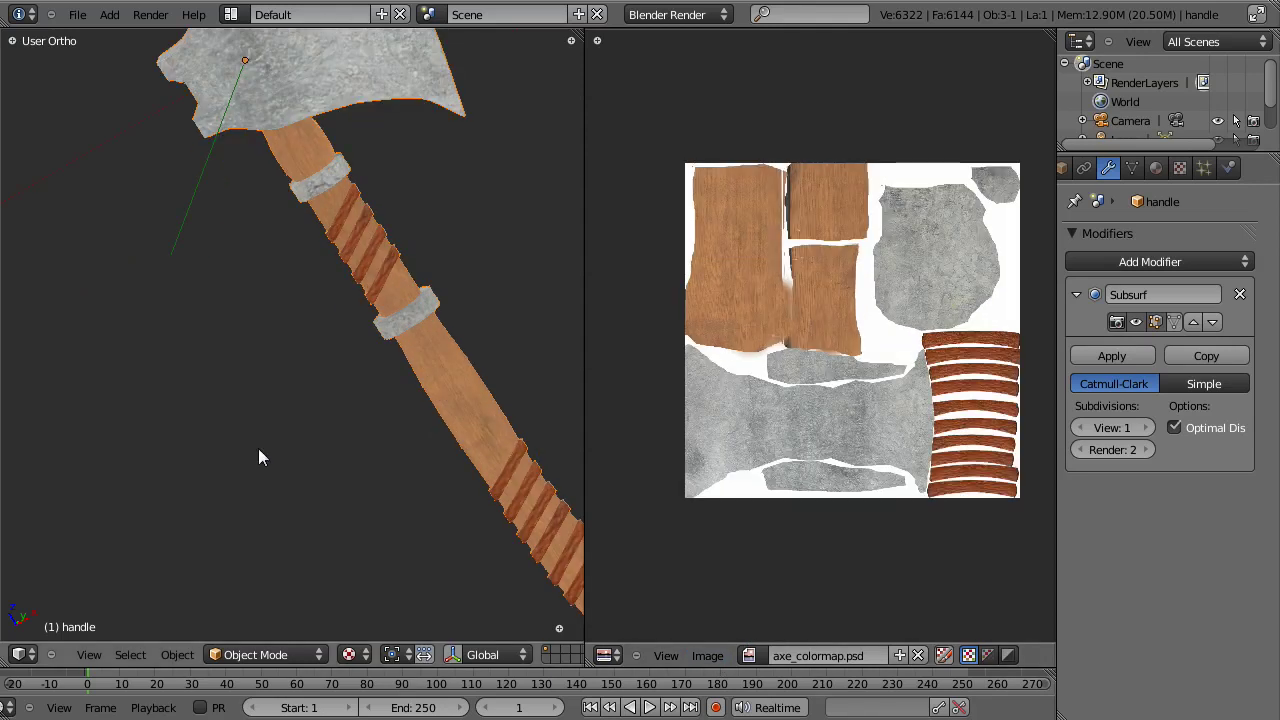
{"action": "middle_click_drag", "start_coordinate": [291, 299], "coordinate": [377, 388]}
{"action": "scroll", "coordinate": [260, 270], "scroll_direction": "up", "scroll_amount": 3}
{"action": "scroll", "coordinate": [395, 388], "scroll_direction": "down", "scroll_amount": 2}
{"action": "scroll", "coordinate": [375, 390], "scroll_direction": "up", "scroll_amount": 3}
{"action": "scroll", "coordinate": [373, 387], "scroll_direction": "down", "scroll_amount": 2}
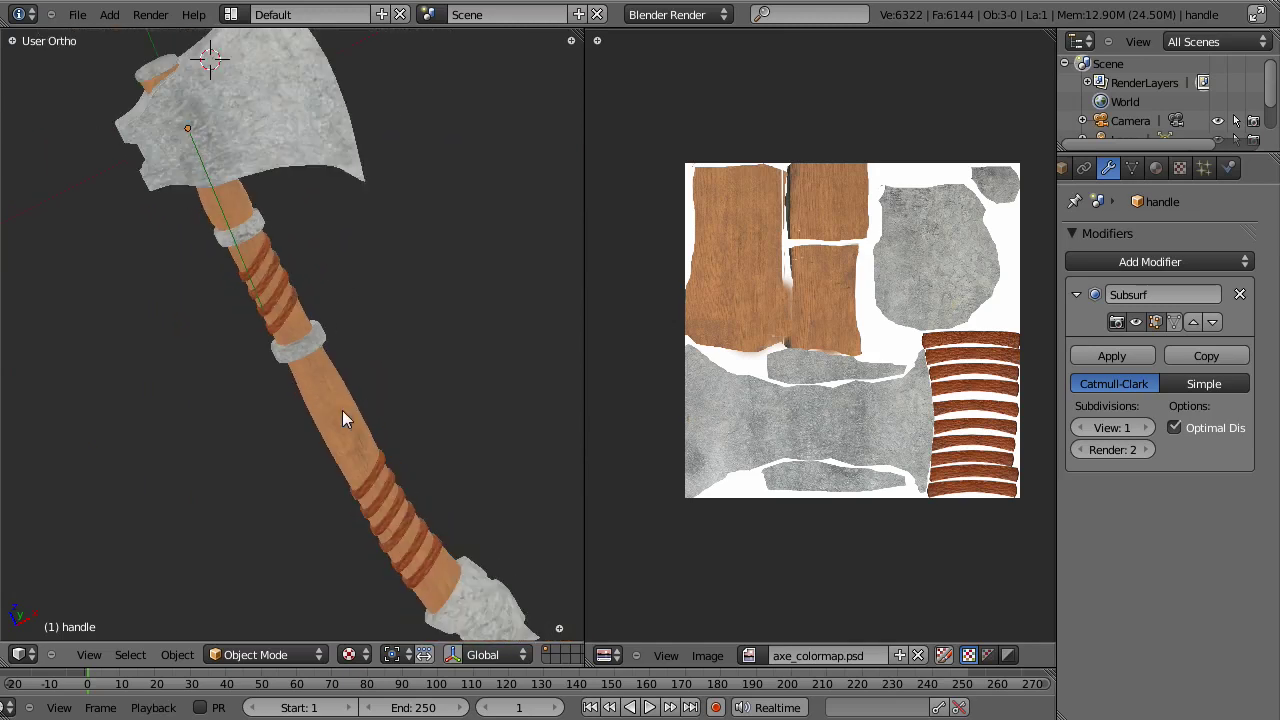
{"action": "scroll", "coordinate": [342, 410], "scroll_direction": "down", "scroll_amount": 2}
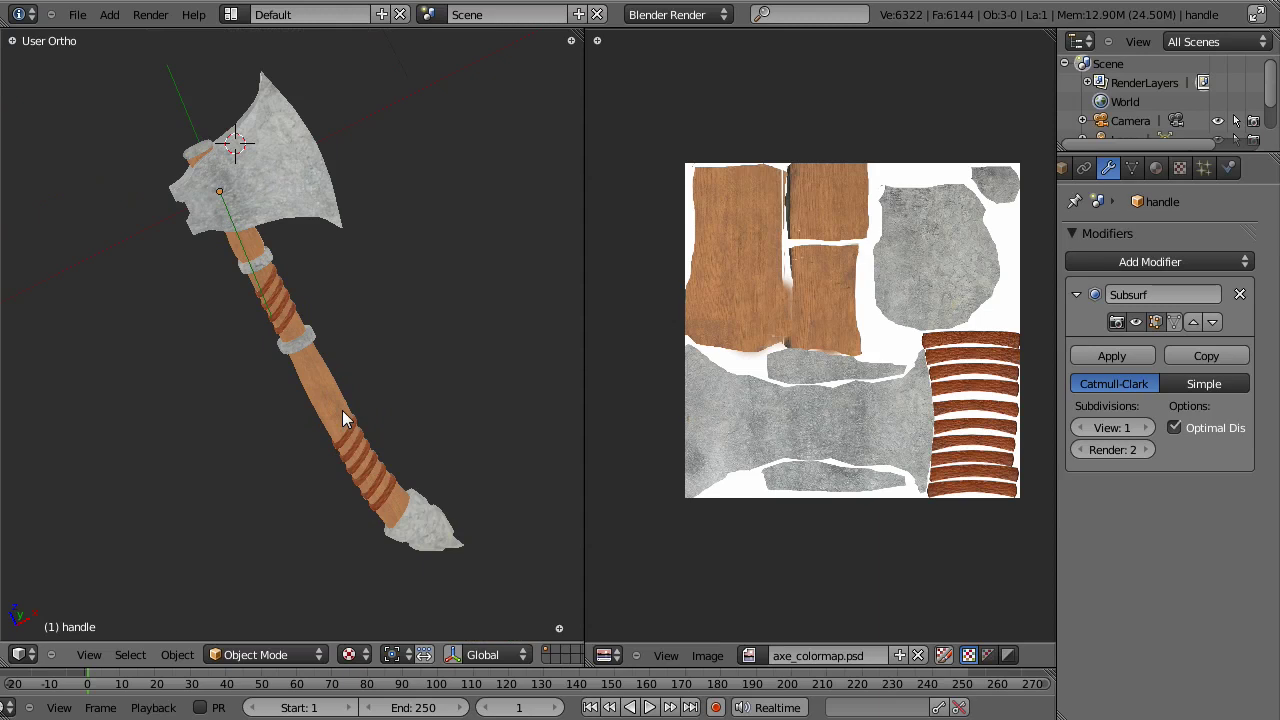
{"action": "scroll", "coordinate": [342, 411], "scroll_direction": "down", "scroll_amount": 2}
Step: Select the axe in front view and save the scene over axe_texture.blend
{"action": "key", "text": "KP_1"}
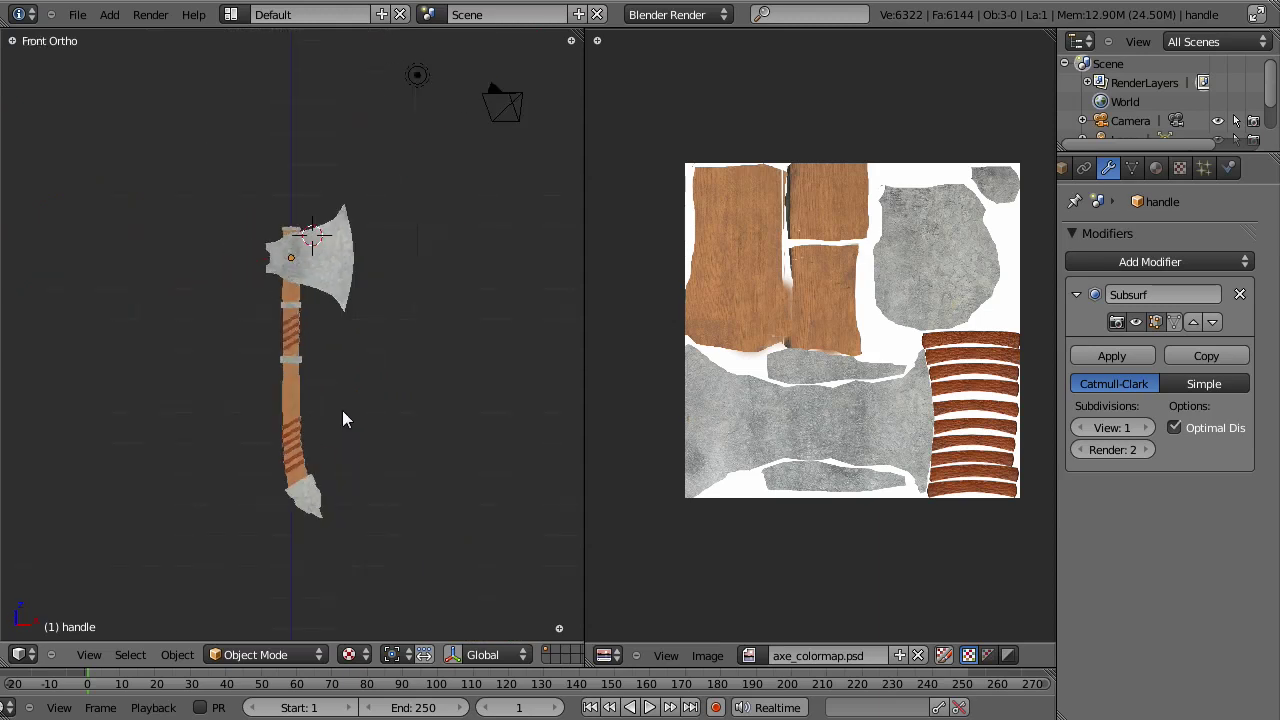
{"action": "right_click", "coordinate": [288, 378]}
{"action": "key", "text": "ctrl+s"}
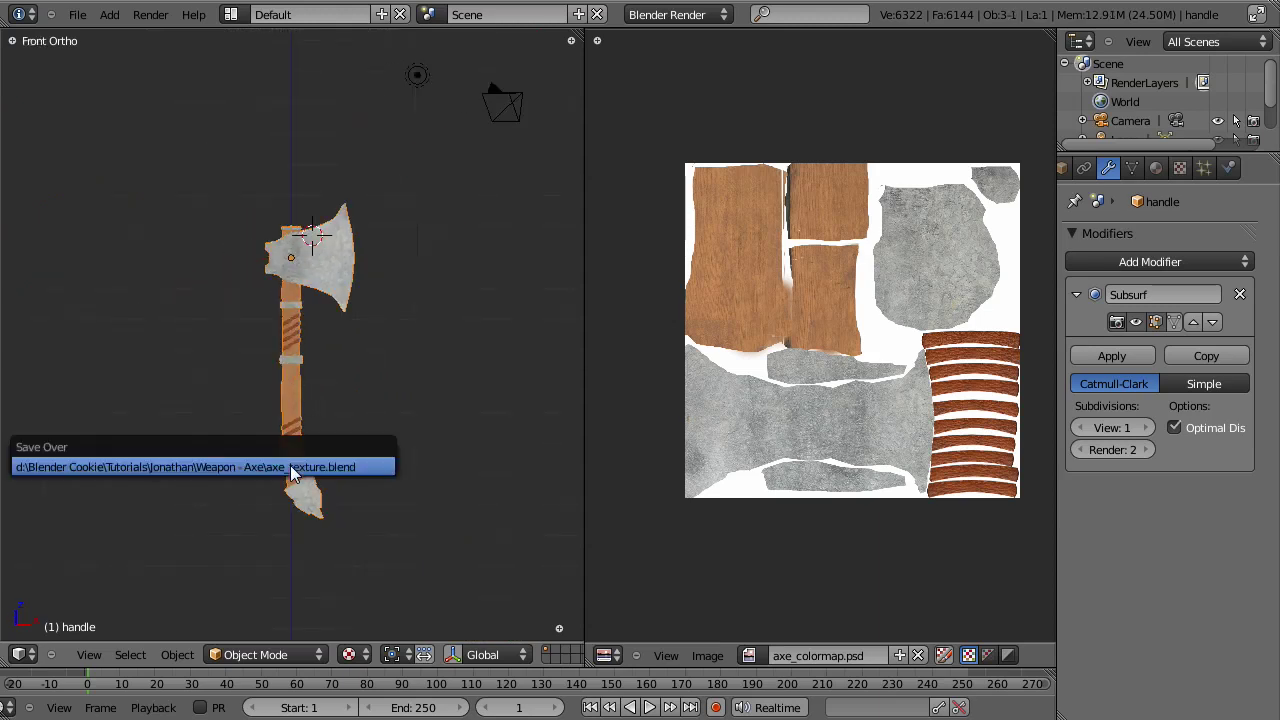
{"action": "left_click", "coordinate": [292, 468]}
Step: Select the camera in top view and clear its rotation and location
{"action": "key", "text": "KP_0"}
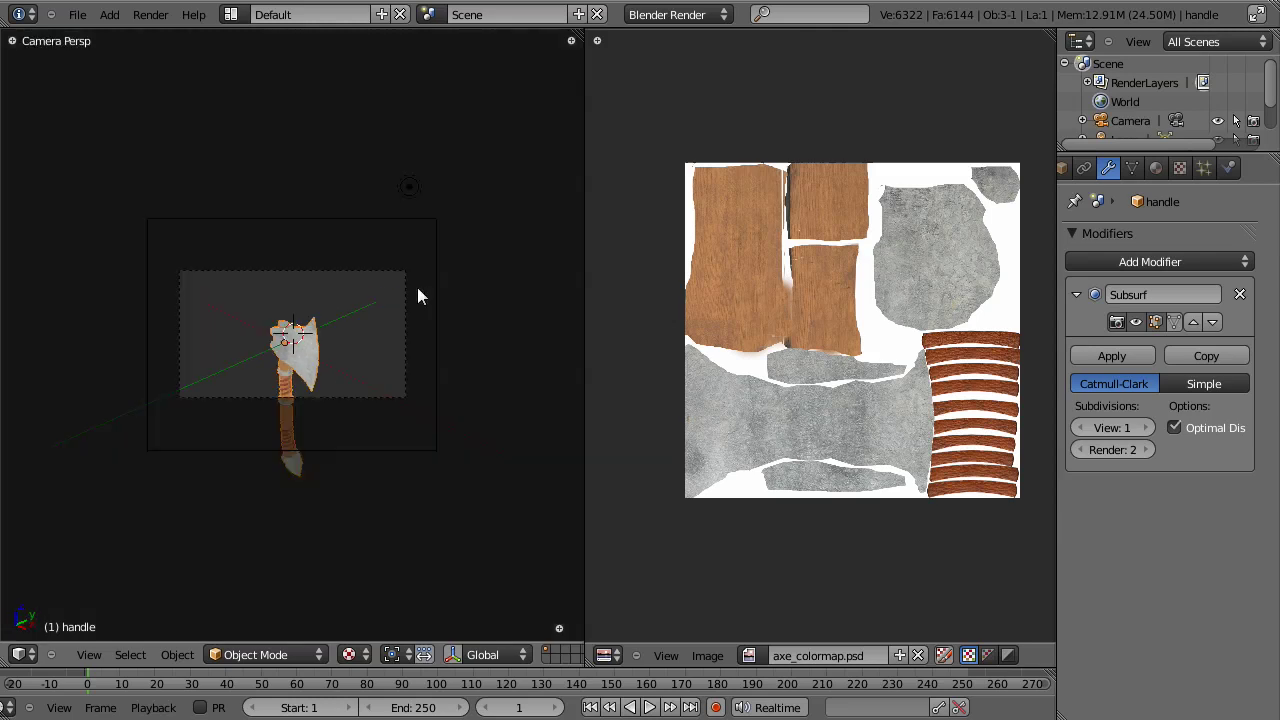
{"action": "key", "text": "KP_7"}
{"action": "scroll", "coordinate": [396, 294], "scroll_direction": "down", "scroll_amount": 4}
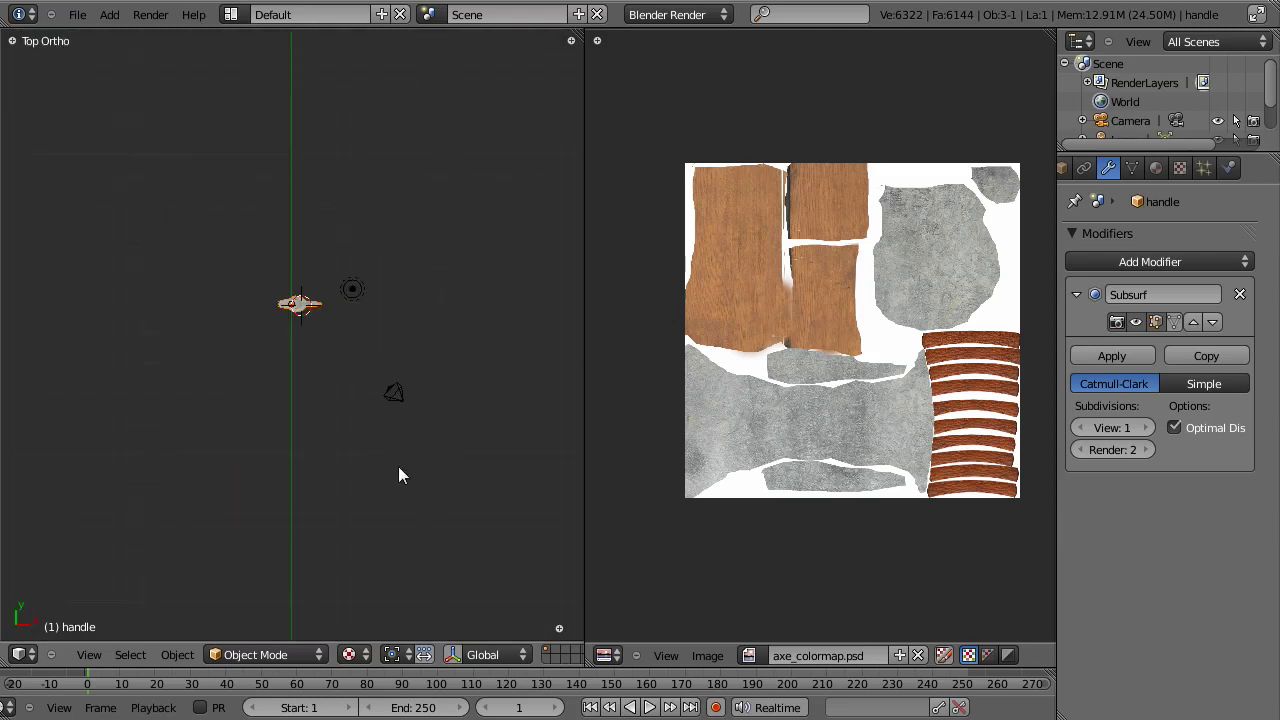
{"action": "right_click", "coordinate": [395, 396]}
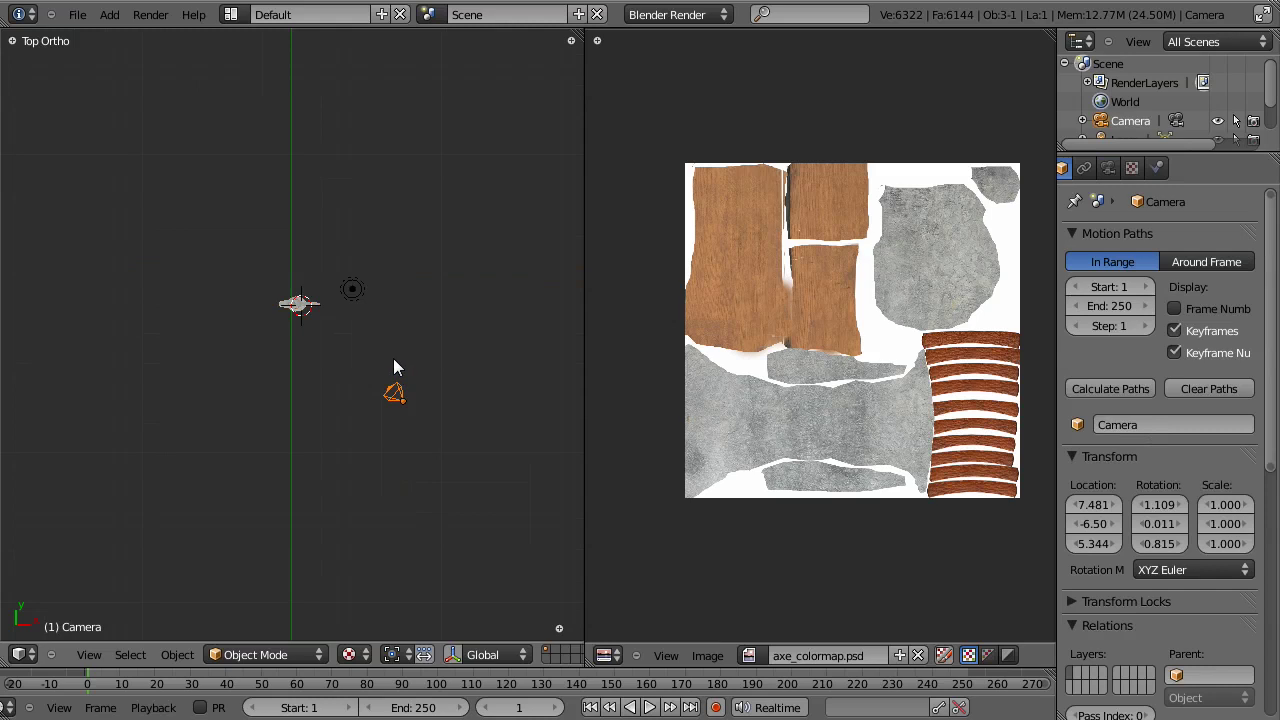
{"action": "key", "text": "alt+r"}
{"action": "key", "text": "alt+g"}
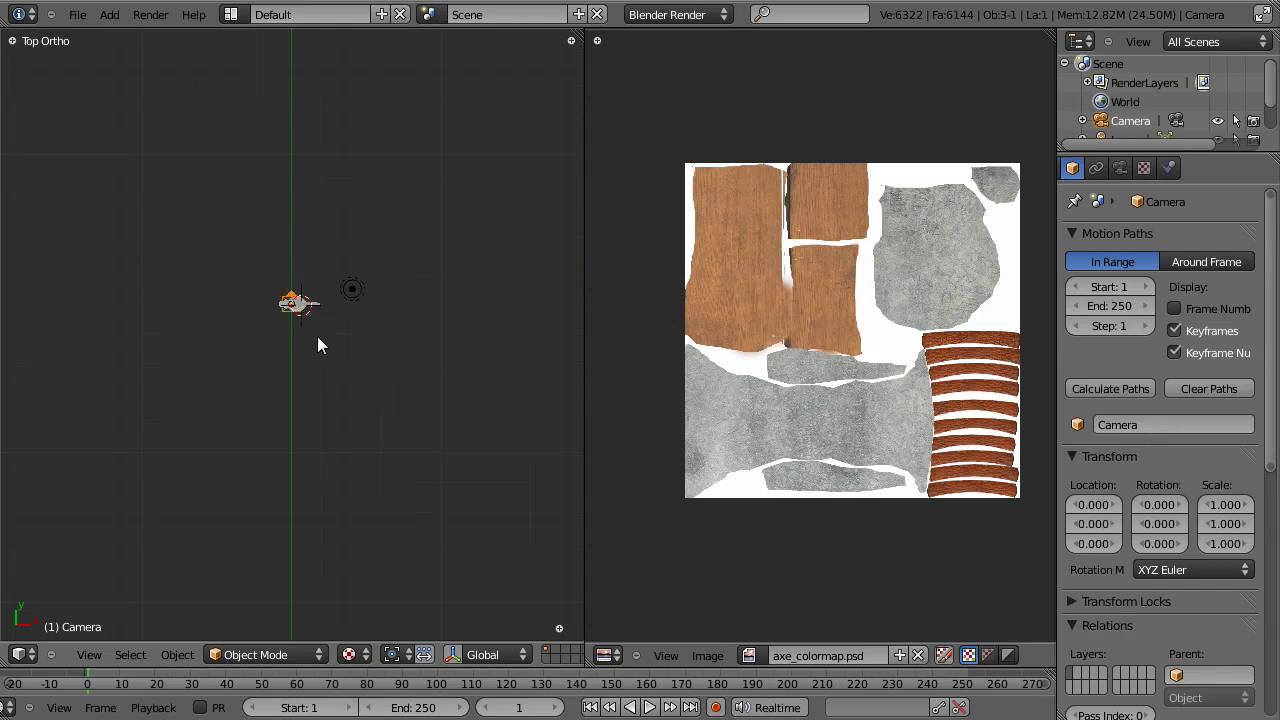
Step: Move the camera back from the axe along the Y axis to about -9.04
{"action": "key", "text": "g"}
{"action": "key", "text": "y"}
{"action": "left_click", "coordinate": [310, 471]}
Step: Rotate the camera in the right side view to 1.571 about X so it faces the axe
{"action": "middle_click_drag", "start_coordinate": [310, 471], "coordinate": [310, 478]}
{"action": "key", "text": "KP_3"}
{"action": "key", "text": "r"}
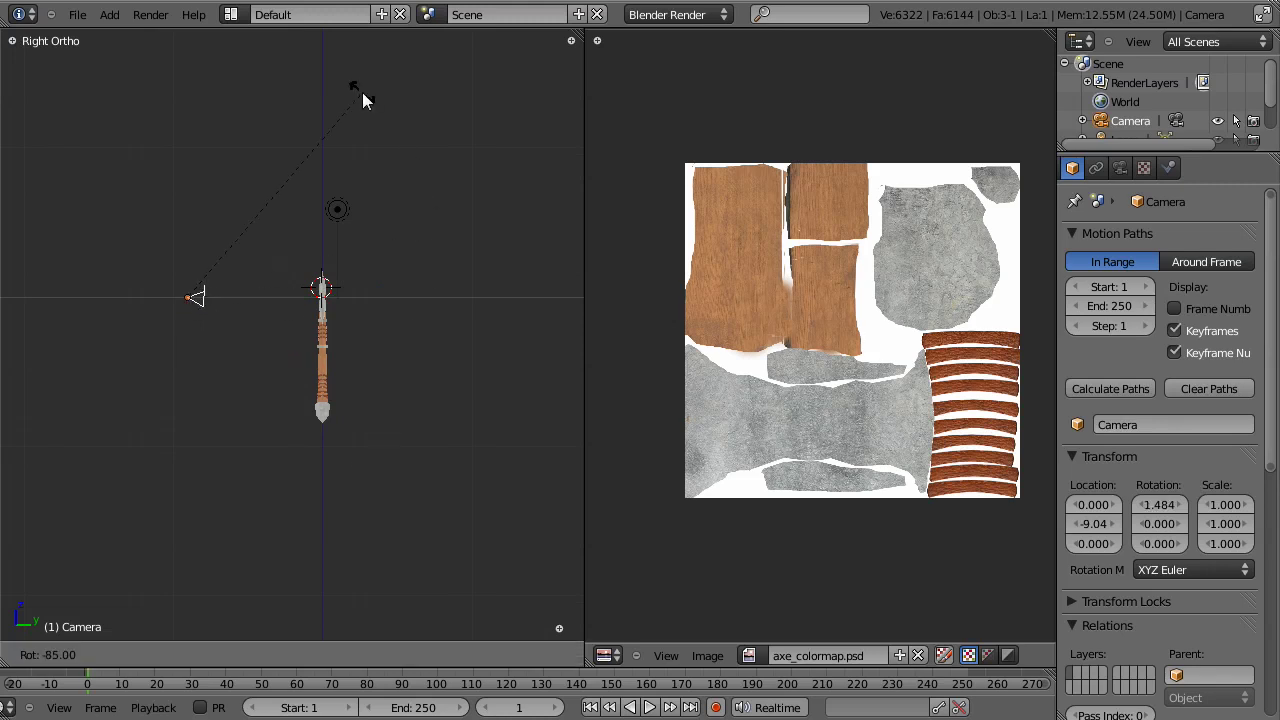
{"action": "left_click", "coordinate": [356, 84]}
Step: Lower the camera along the Z axis to about -0.23 while looking through it at the axe
{"action": "middle_click_drag", "start_coordinate": [356, 84], "coordinate": [355, 108]}
{"action": "key", "text": "KP_1"}
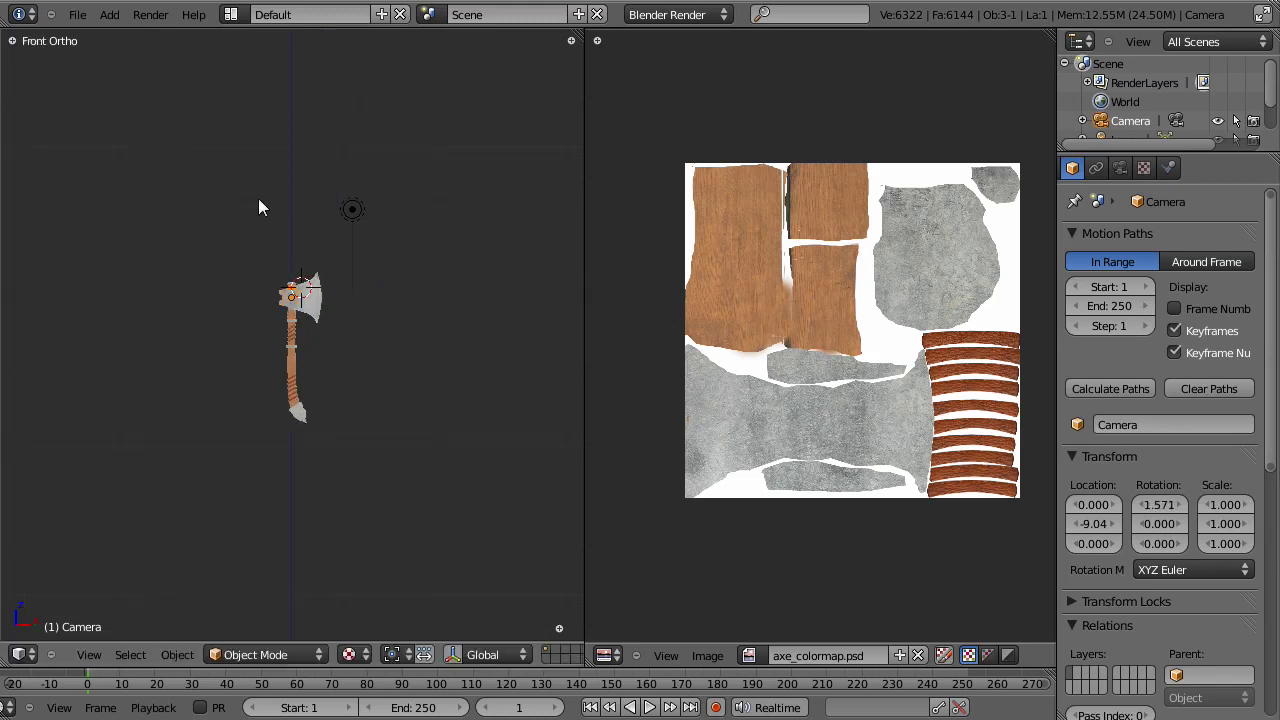
{"action": "key", "text": "KP_0"}
{"action": "key", "text": "g"}
{"action": "key", "text": "z"}
{"action": "left_click", "coordinate": [421, 317]}
{"action": "scroll", "coordinate": [1098, 170], "scroll_direction": "up", "scroll_amount": 4}
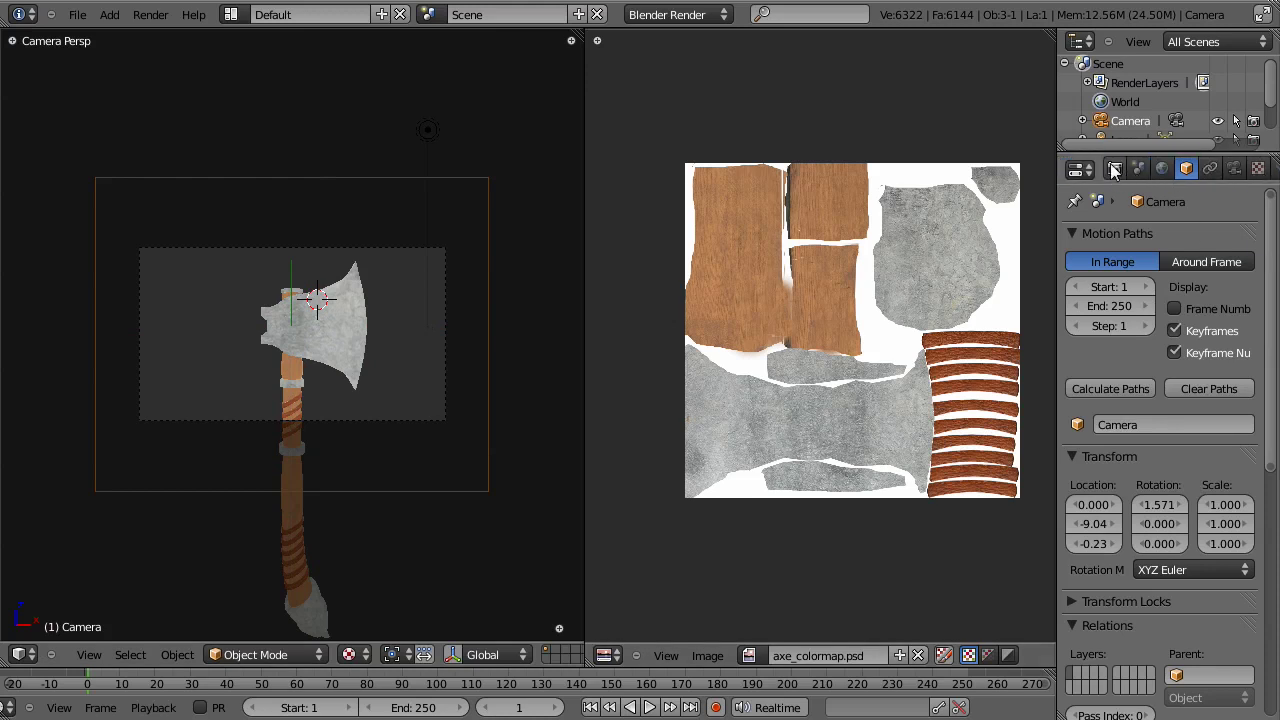
Step: Set the render resolution to 800 by 1200 pixels
{"action": "left_click", "coordinate": [1115, 170]}
{"action": "left_click", "coordinate": [1126, 414]}
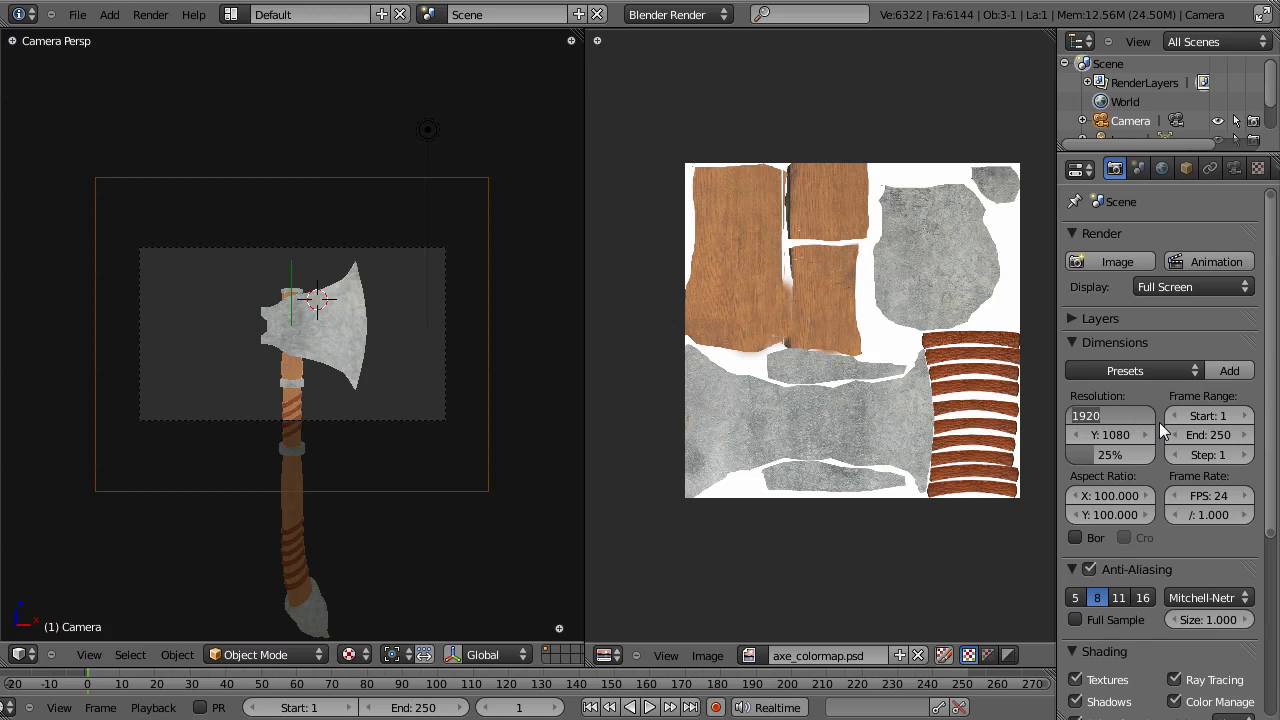
{"action": "type", "text": "800"}
{"action": "key", "text": "Tab"}
{"action": "type", "text": "1200"}
{"action": "key", "text": "Return"}
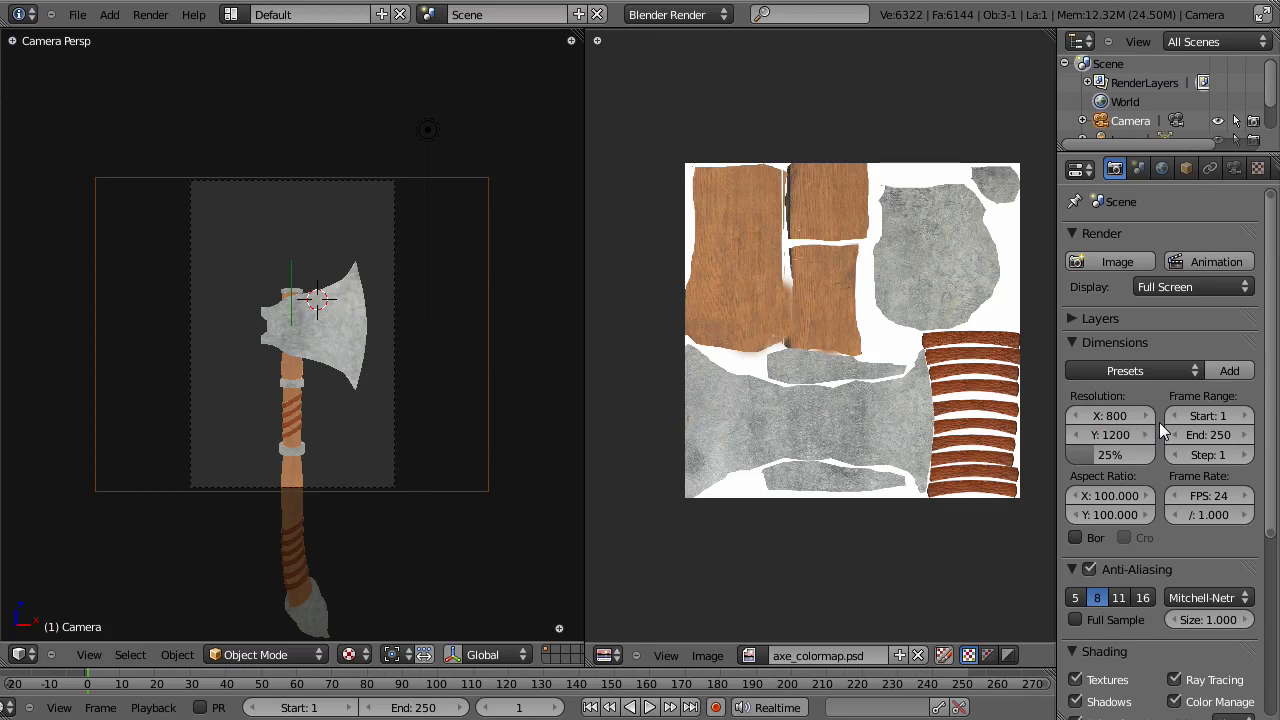
Step: Lower the camera along global Z, then pull it back from the axe along its local Z axis
{"action": "key", "text": "g"}
{"action": "key", "text": "z"}
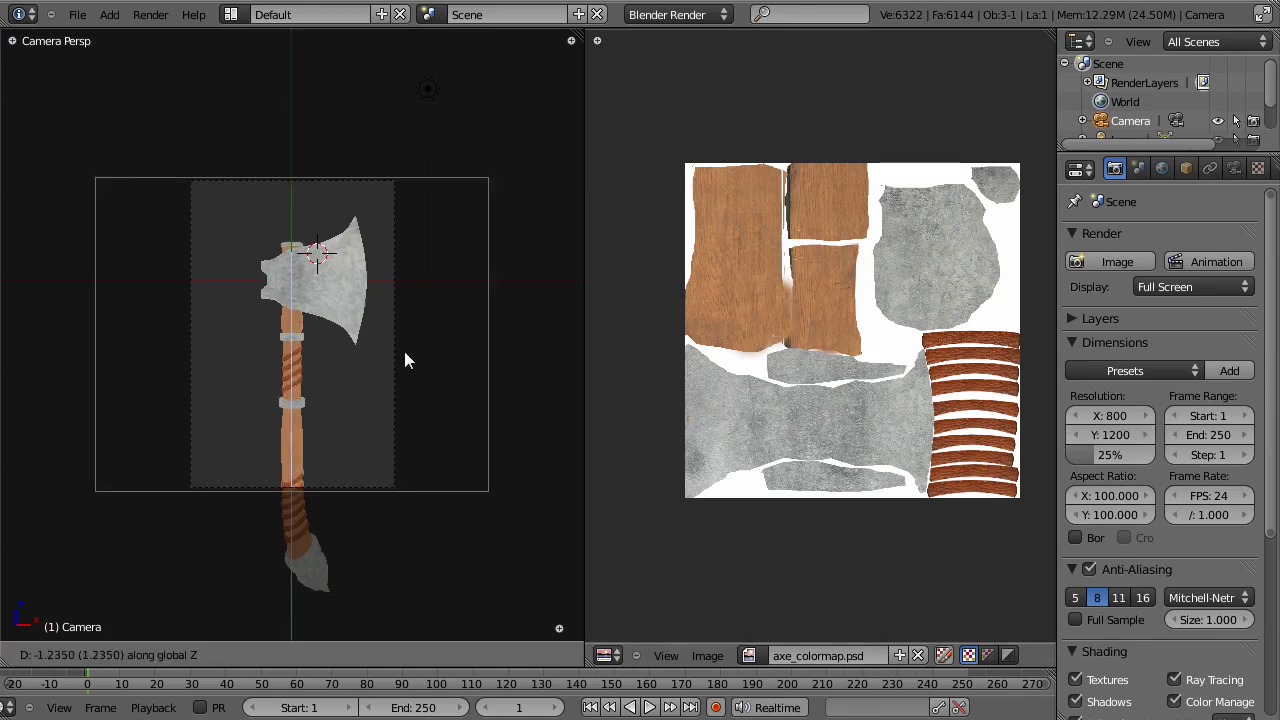
{"action": "left_click", "coordinate": [404, 387]}
{"action": "key", "text": "g"}
{"action": "key", "text": "z"}
{"action": "key", "text": "z"}
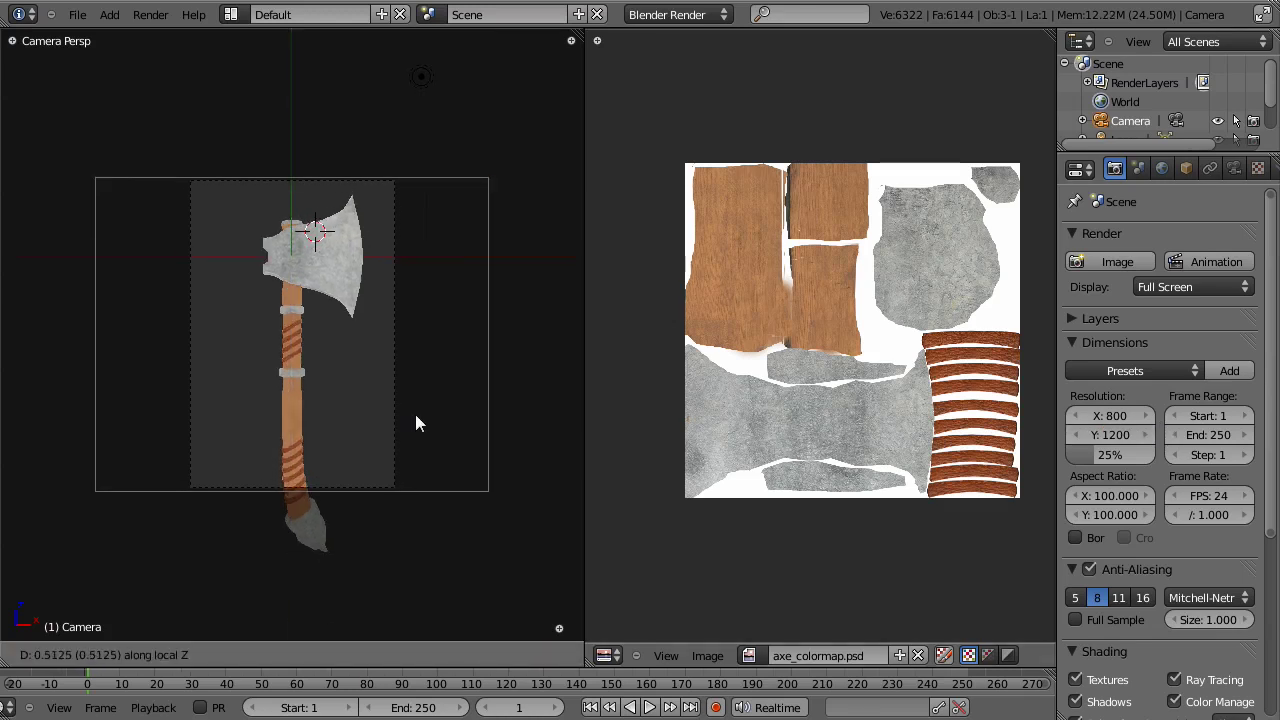
{"action": "left_click", "coordinate": [417, 429]}
Step: Lower the camera further along global Z and tilt it slightly about the X axis
{"action": "key", "text": "g"}
{"action": "key", "text": "z"}
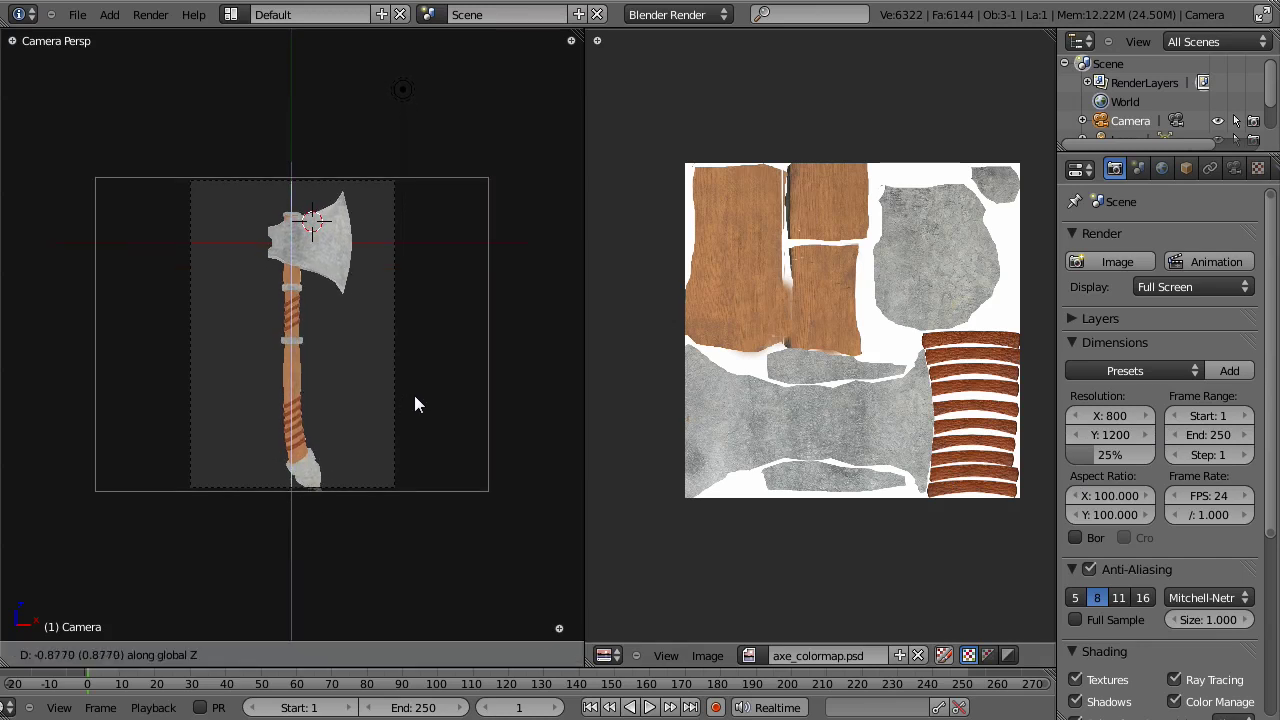
{"action": "left_click", "coordinate": [437, 341]}
{"action": "key", "text": "r"}
{"action": "key", "text": "x"}
{"action": "right_click", "coordinate": [436, 353]}
Step: Pull the camera back about 0.33 along its local Z axis so the whole axe fits inside the frame
{"action": "key", "text": "g"}
{"action": "key", "text": "z"}
{"action": "key", "text": "z"}
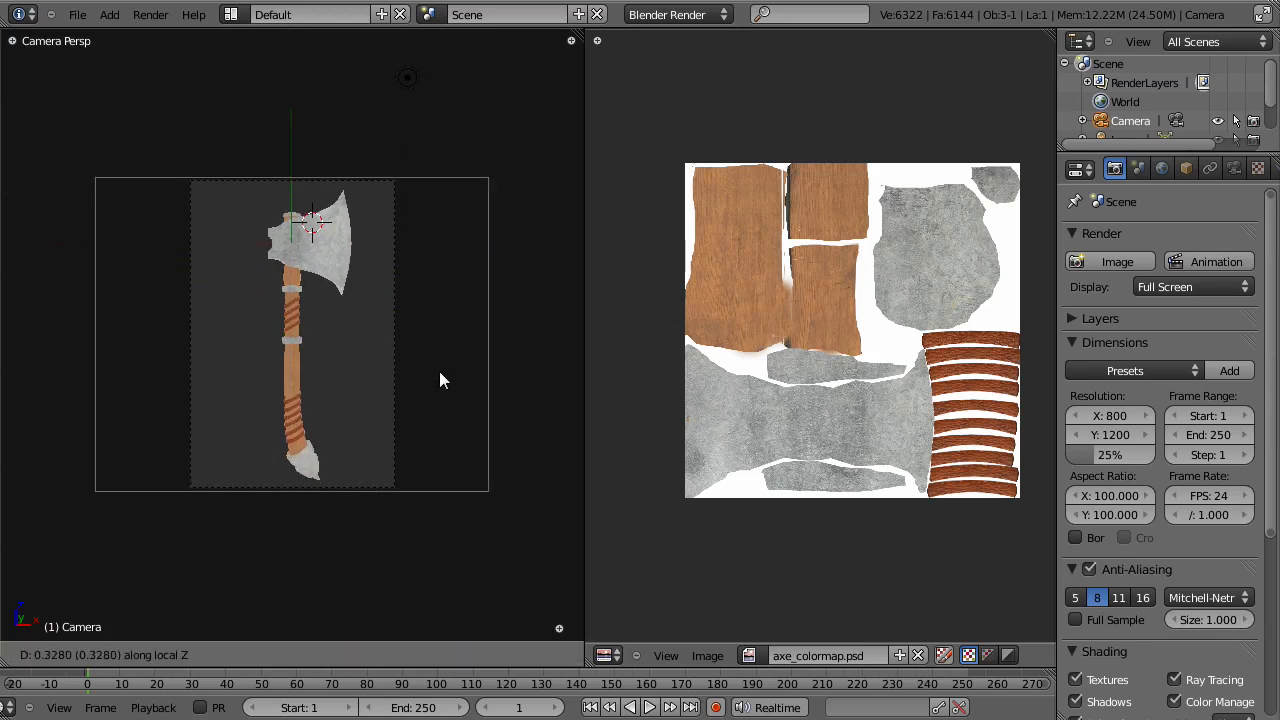
{"action": "left_click", "coordinate": [439, 370]}
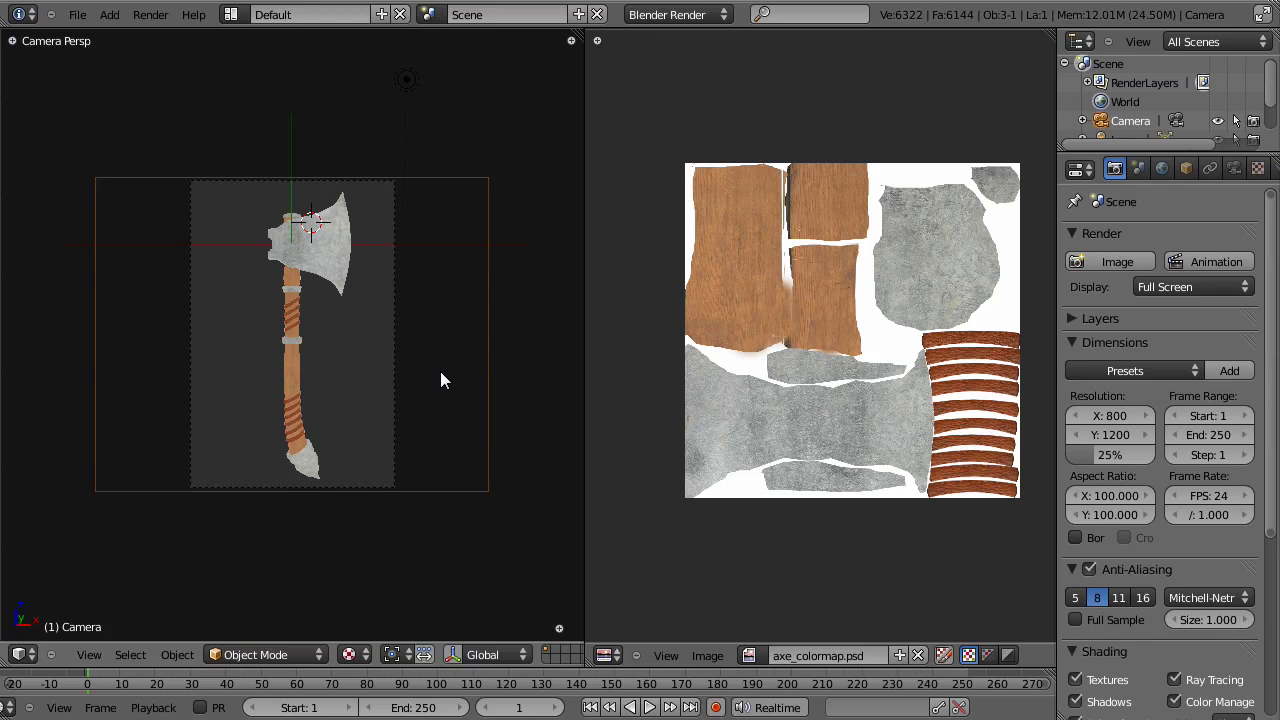
Step: Set the render resolution scale to 100% and save the scene over the existing file
{"action": "left_click_drag", "start_coordinate": [1111, 456], "coordinate": [1276, 463]}
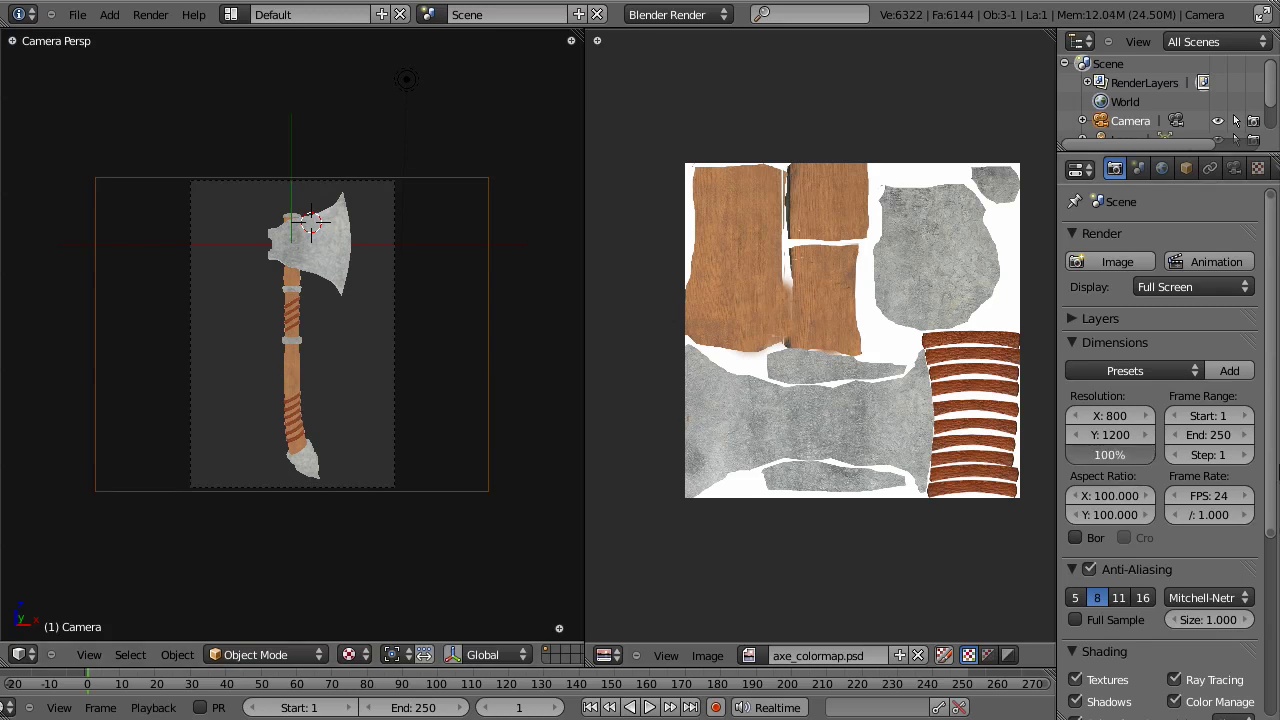
{"action": "key", "text": "ctrl+s"}
{"action": "left_click", "coordinate": [329, 389]}
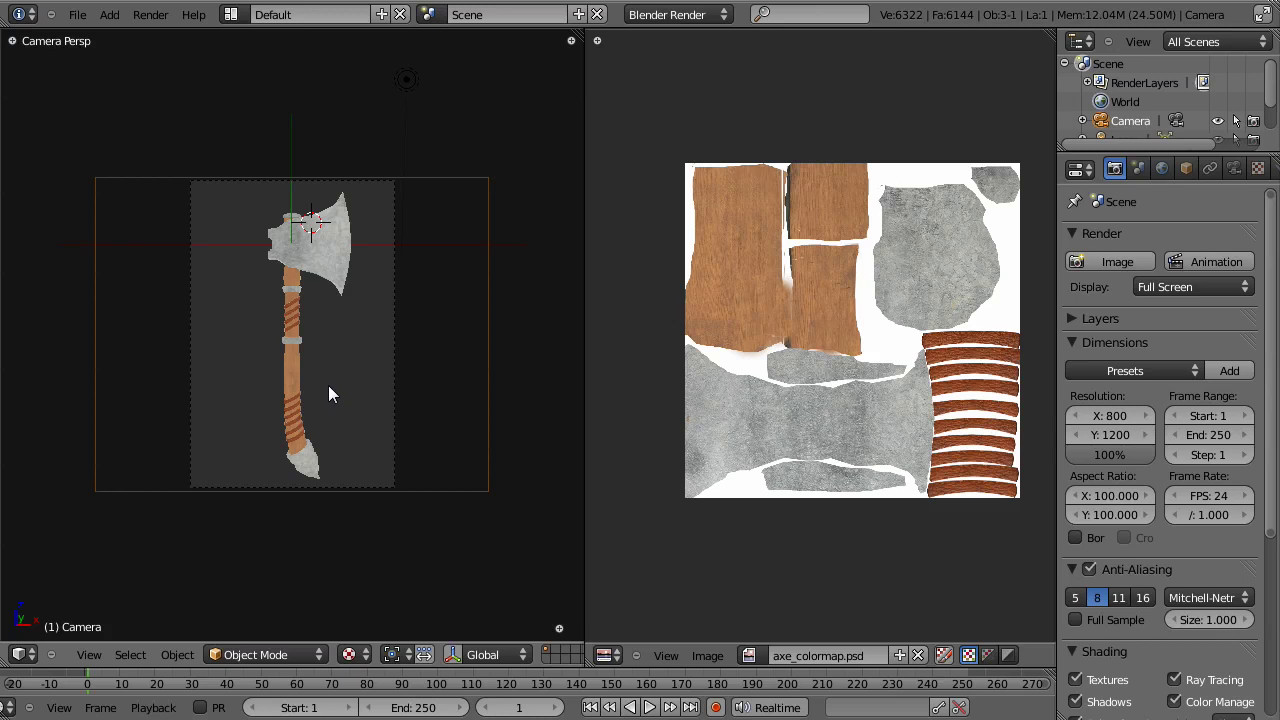
Step: Save the scene once more and try to render the camera view
{"action": "key", "text": "ctrl+s"}
{"action": "left_click", "coordinate": [542, 367]}
{"action": "key", "text": "F12"}
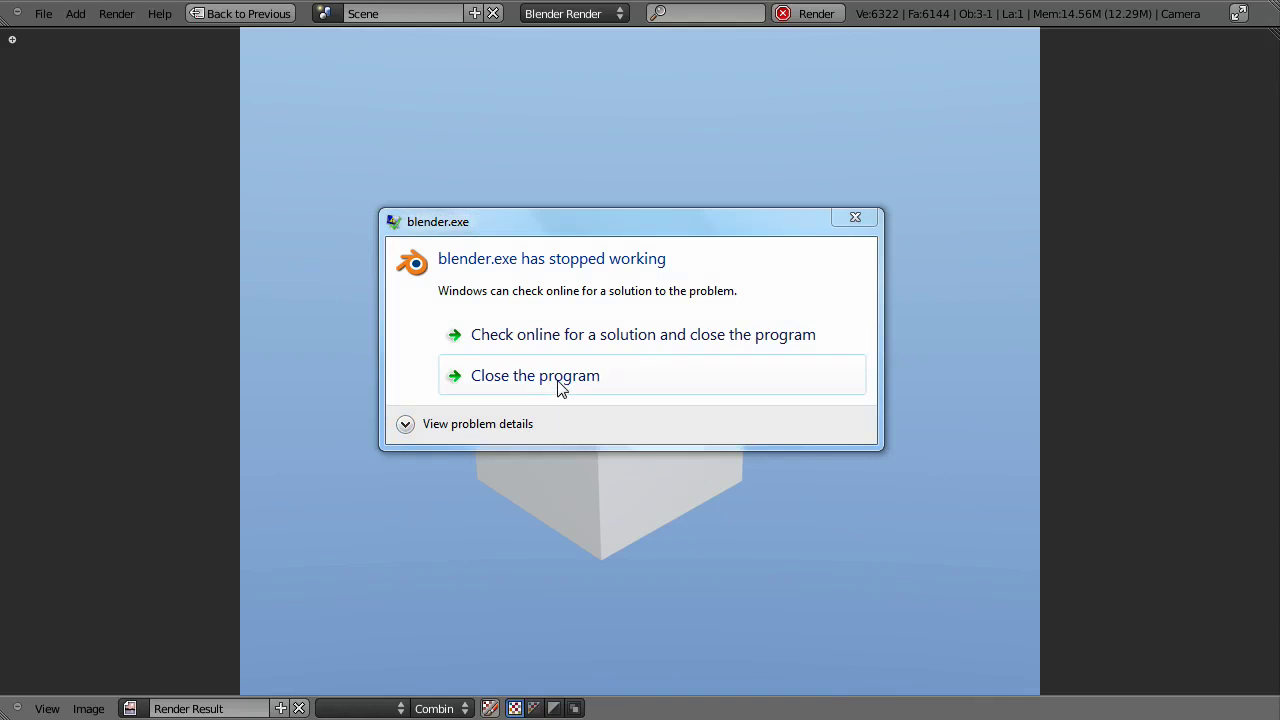
Step: Close the crashed program, start Blender again from the BF25_SVN_26168 folder and reopen axe_texture.blend
{"action": "left_click", "coordinate": [560, 392]}
{"action": "mouse_move", "coordinate": [85, 703]}
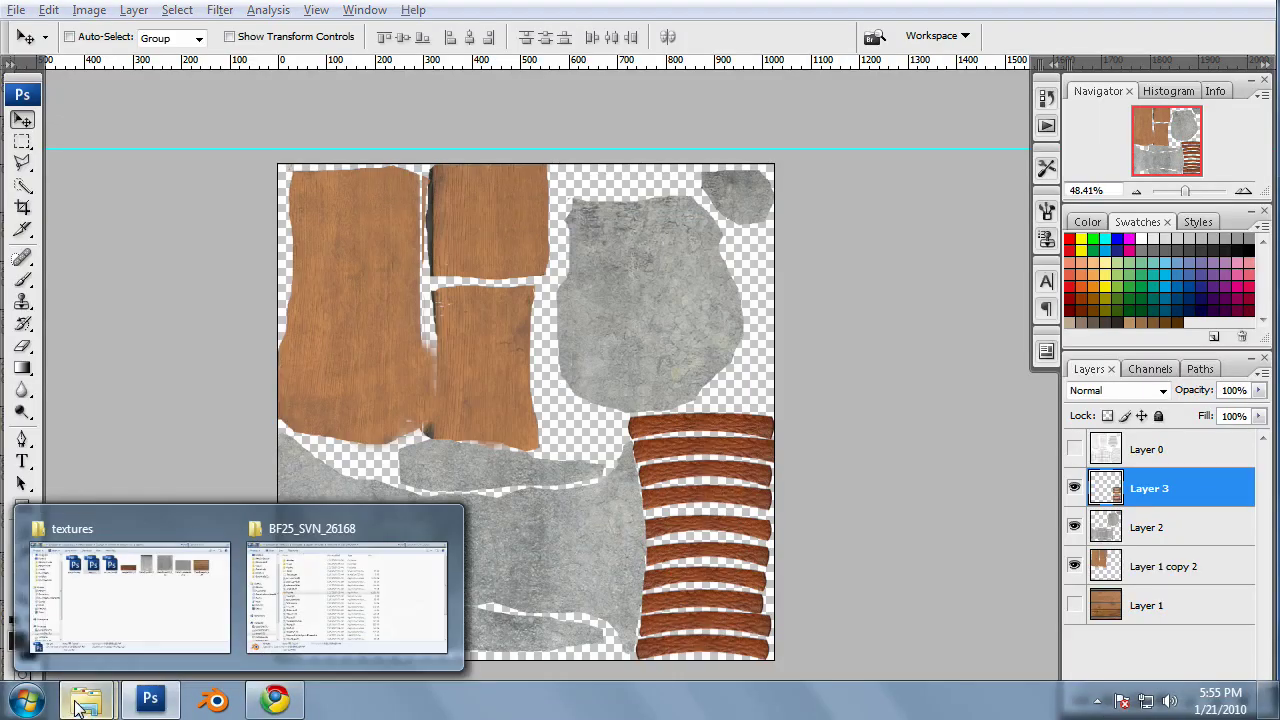
{"action": "left_click", "coordinate": [340, 605]}
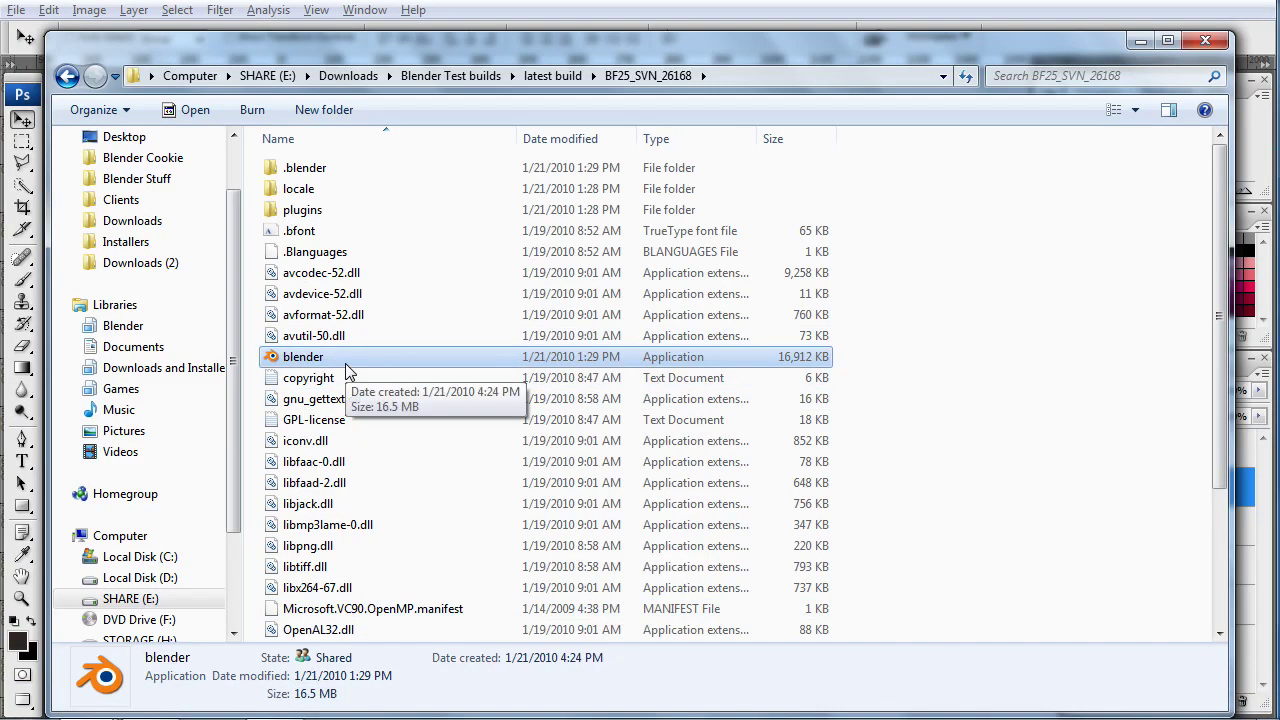
{"action": "double_click", "coordinate": [346, 360]}
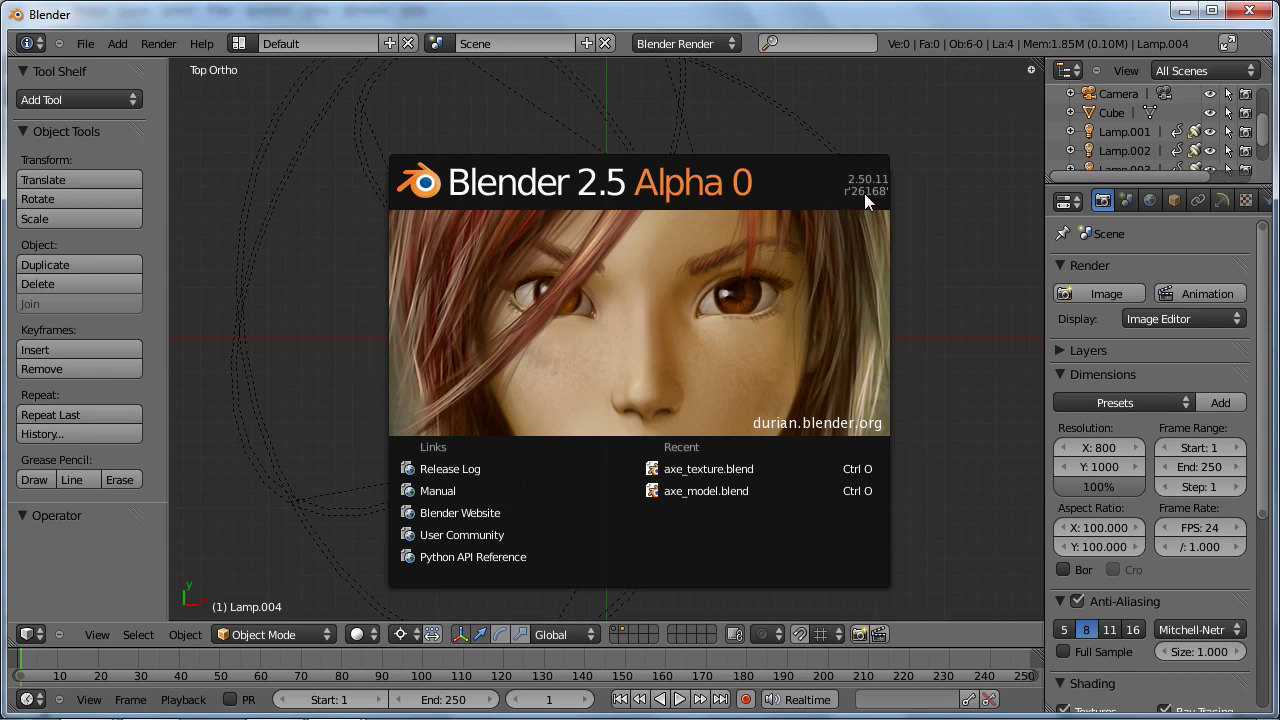
{"action": "left_click", "coordinate": [719, 469]}
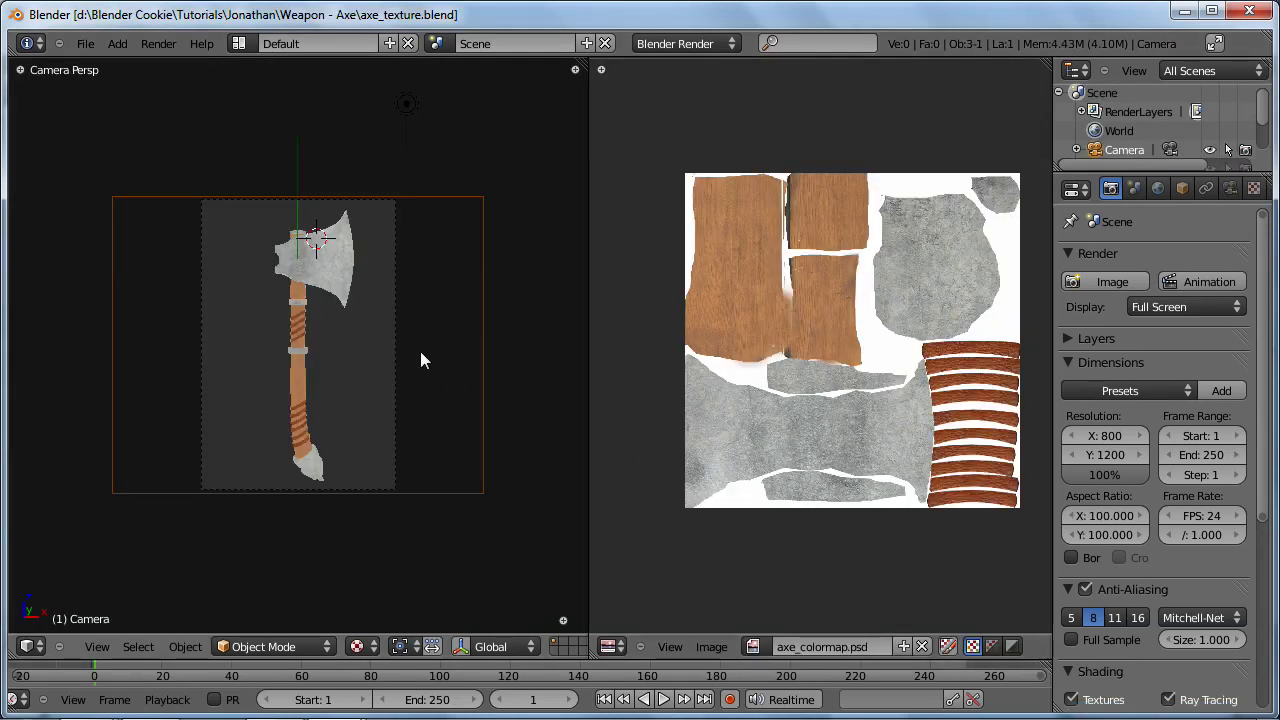
Step: Render the camera view, check how the axe is lit and close the render
{"action": "key", "text": "F12"}
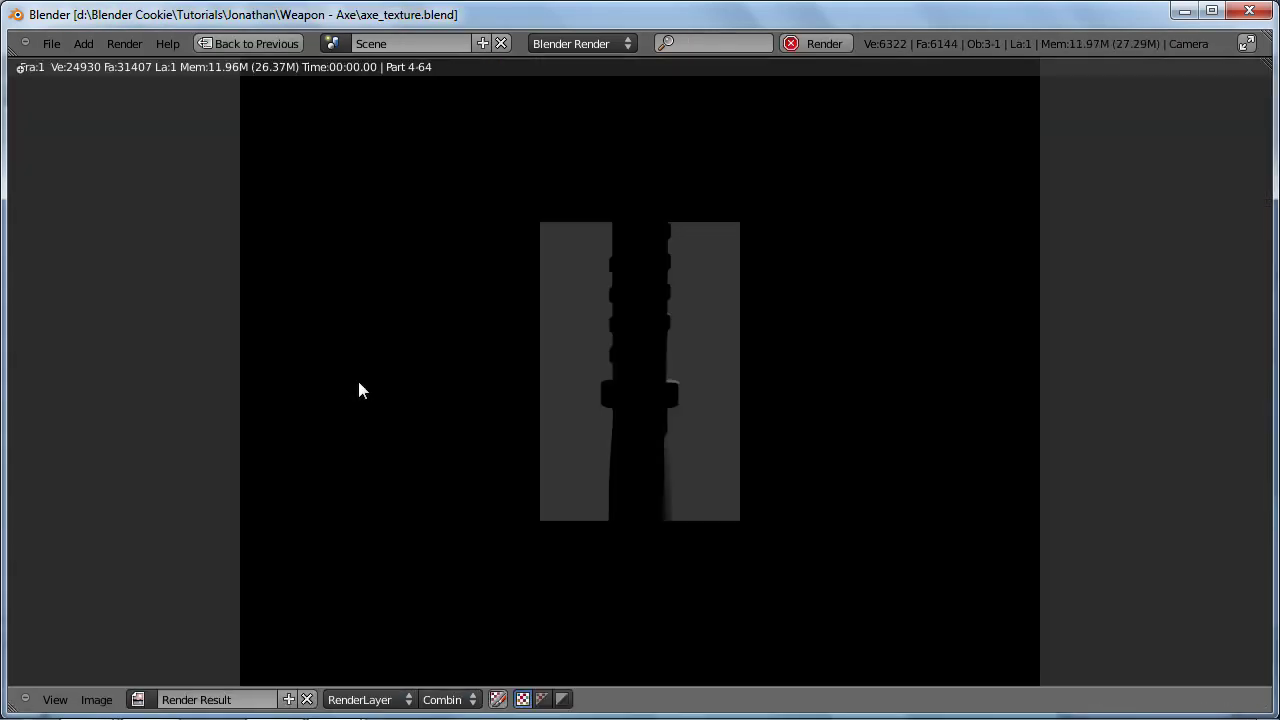
{"action": "scroll", "coordinate": [740, 390], "scroll_direction": "down", "scroll_amount": 2}
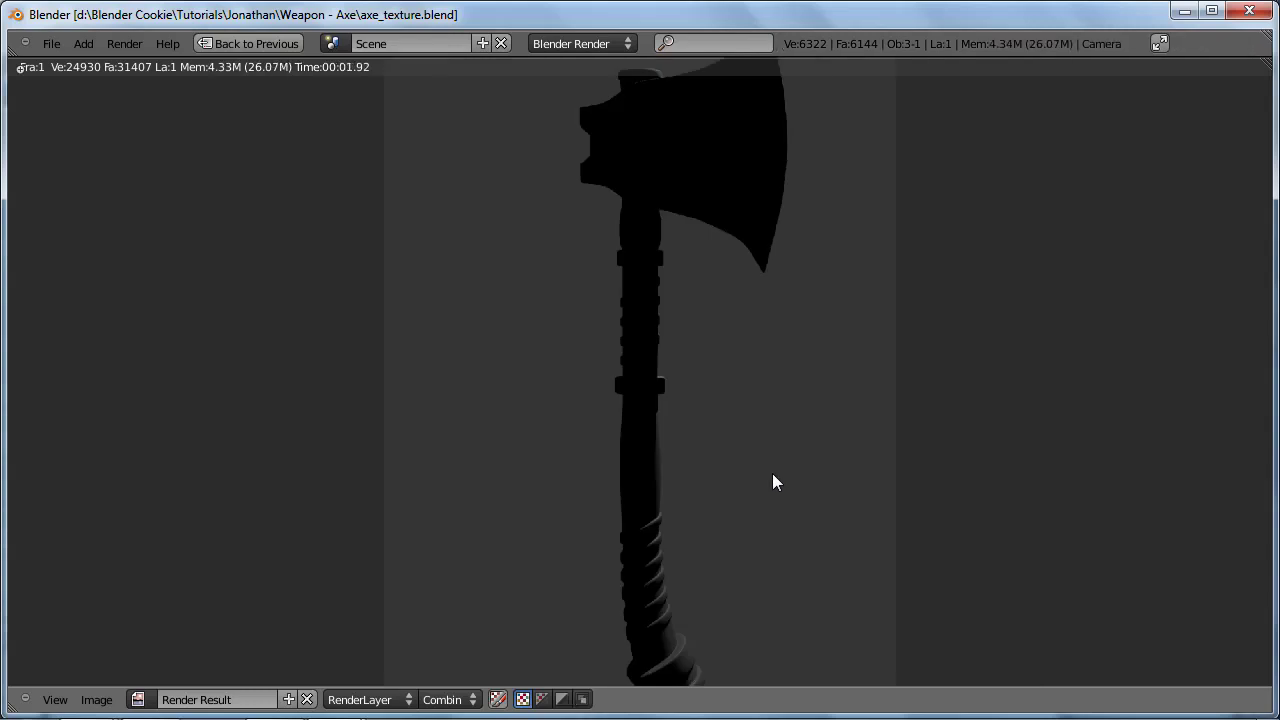
{"action": "key", "text": "Escape"}
Step: Select the lamp beside the axe in top view and change its type to Spot
{"action": "key", "text": "KP_7"}
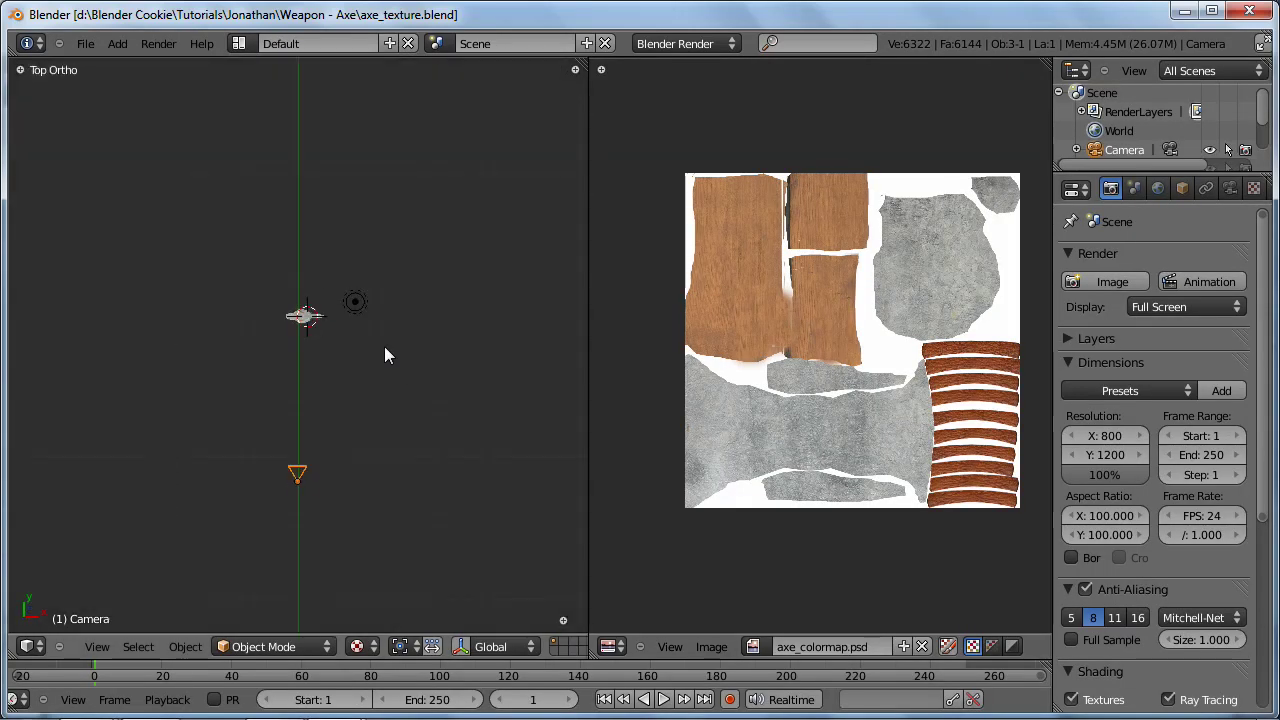
{"action": "right_click", "coordinate": [352, 311]}
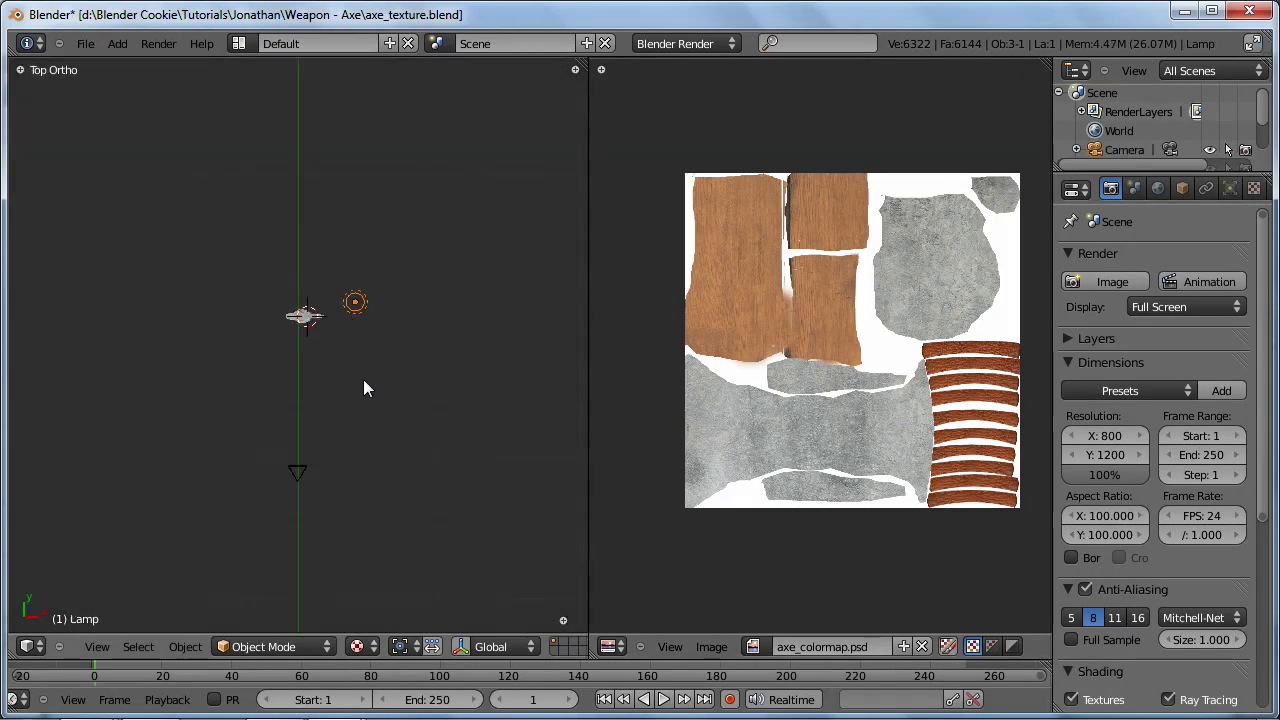
{"action": "left_click", "coordinate": [1230, 188]}
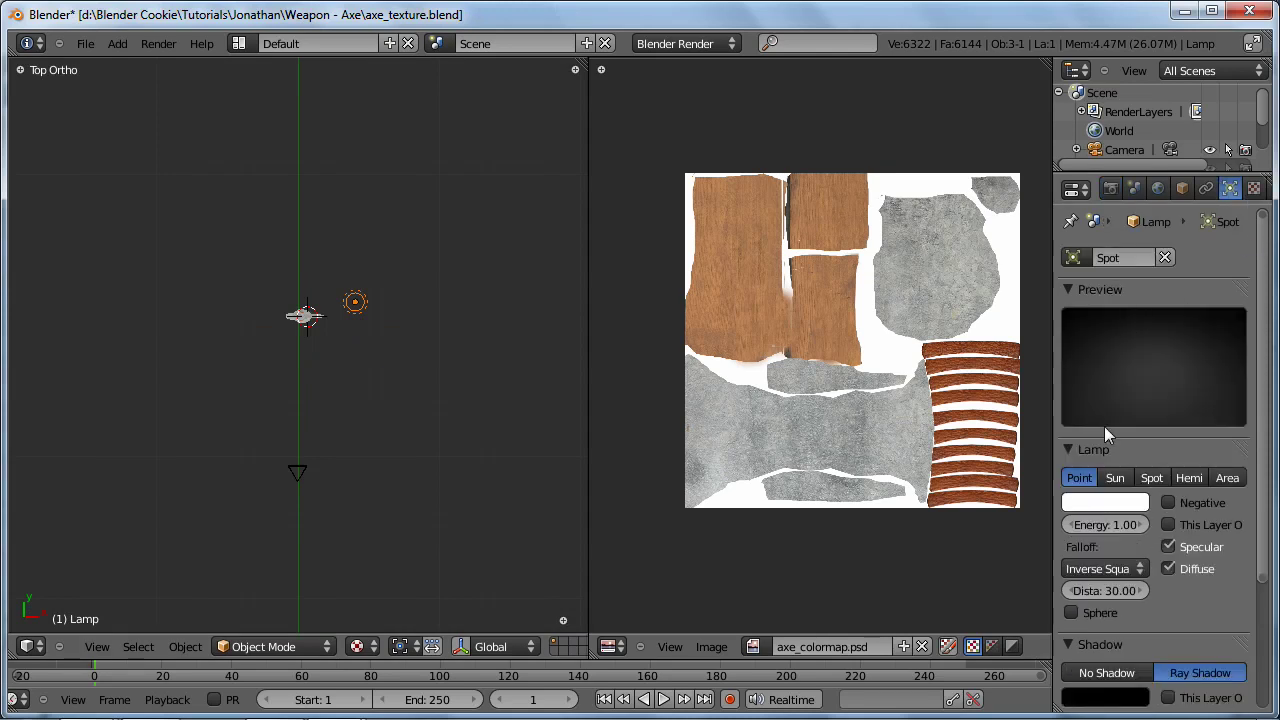
{"action": "left_click", "coordinate": [1152, 477]}
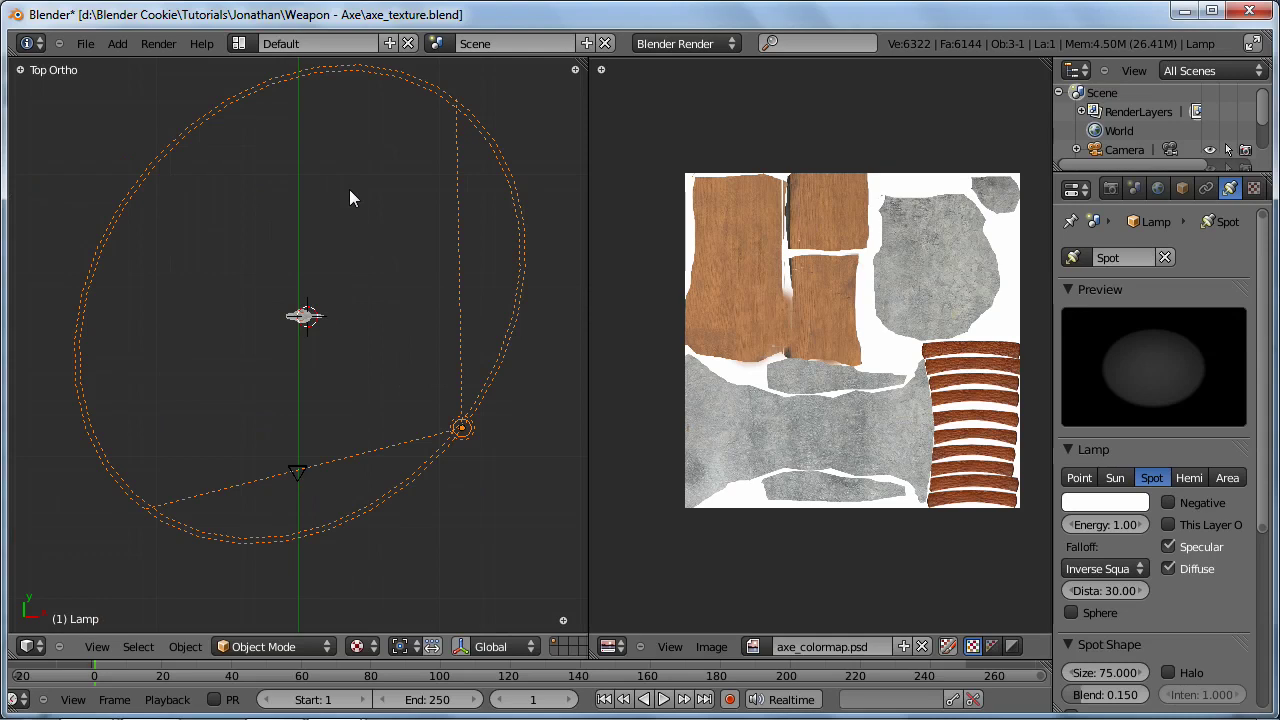
Step: Rotate the spot lamp toward the axe in the right side view and move it in front of the axe
{"action": "key", "text": "KP_3"}
{"action": "key", "text": "r"}
{"action": "left_click", "coordinate": [545, 251]}
{"action": "key", "text": "g"}
{"action": "left_click", "coordinate": [480, 290]}
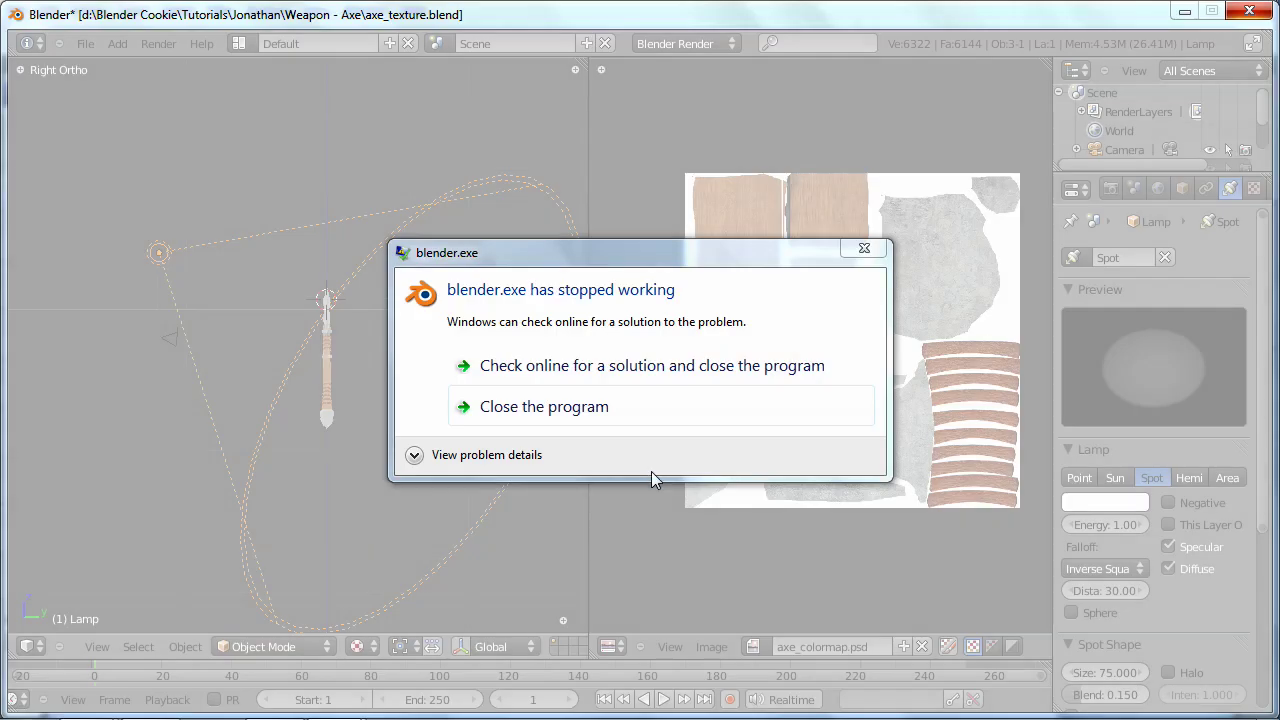
Step: Close the crashed program, start Blender again, then reopen axe_texture.blend and save it
{"action": "left_click", "coordinate": [650, 420]}
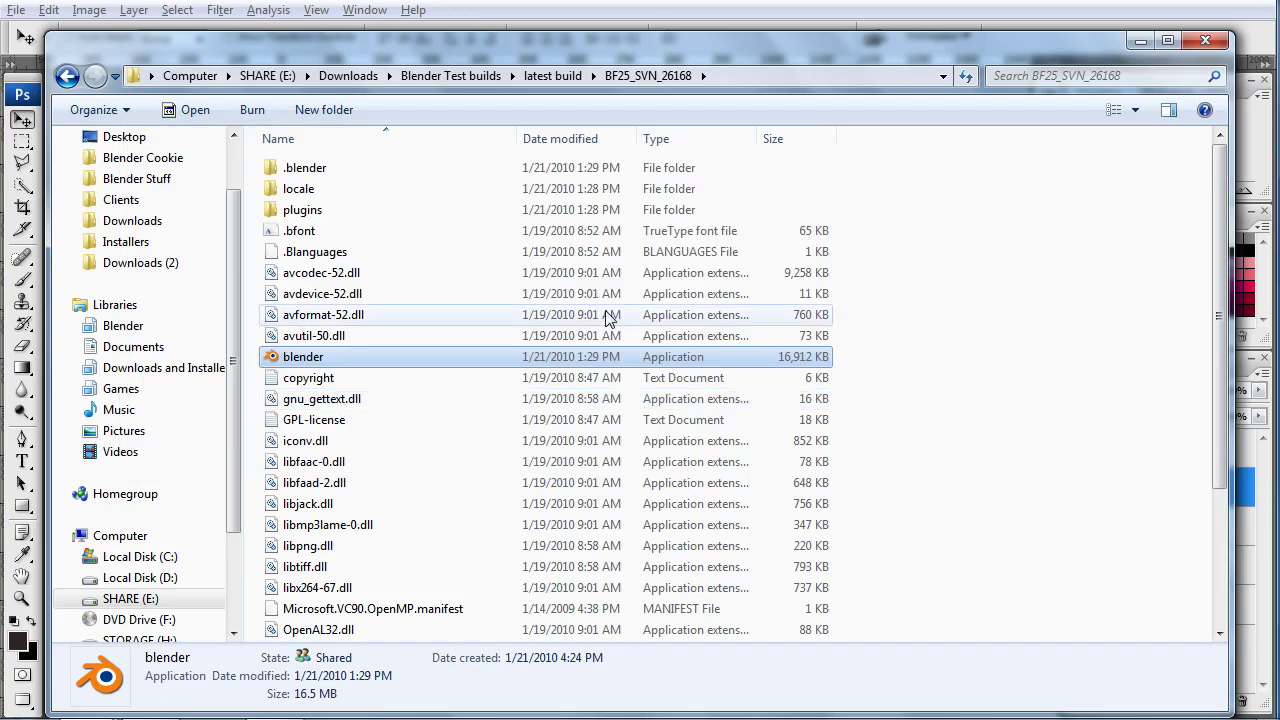
{"action": "double_click", "coordinate": [300, 357]}
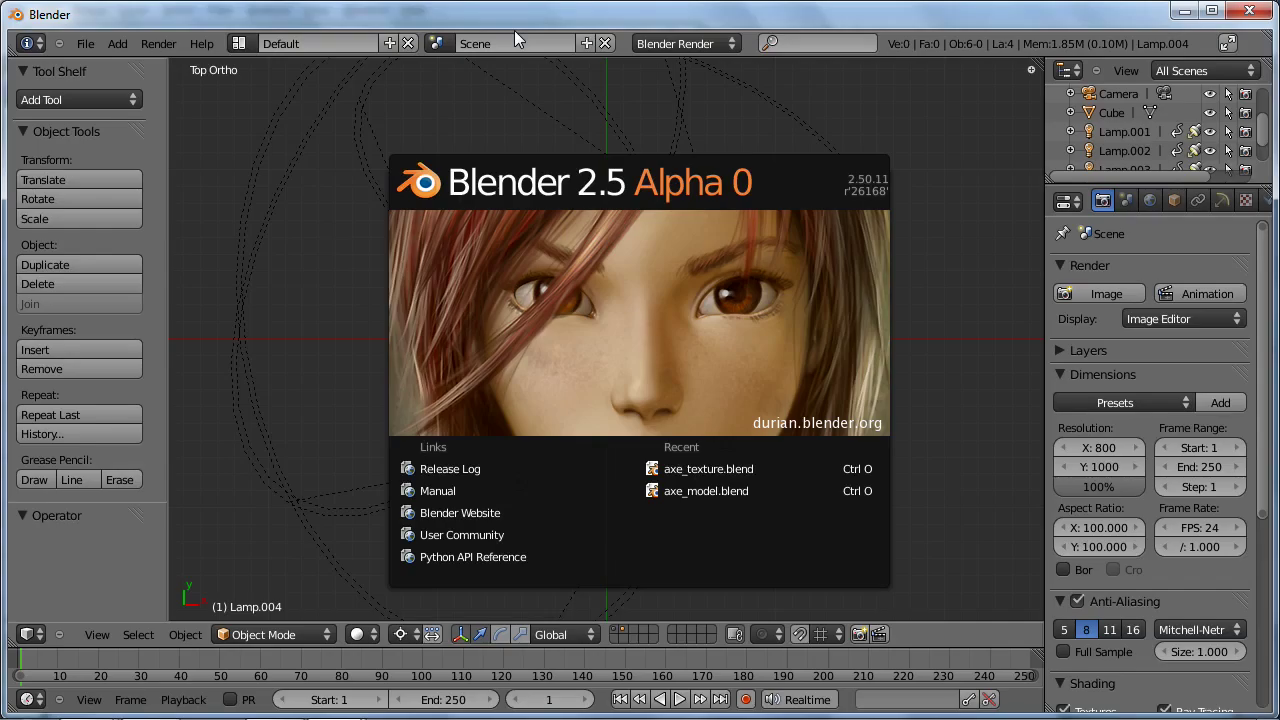
{"action": "left_click", "coordinate": [710, 468]}
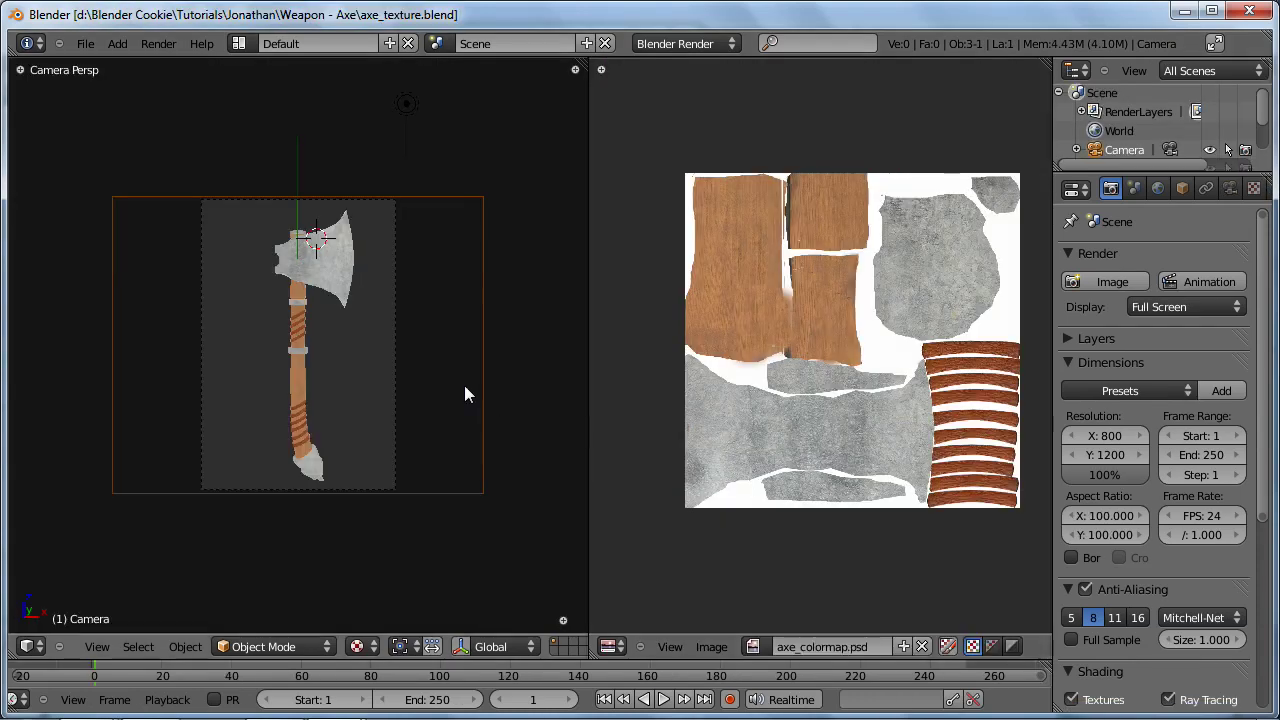
{"action": "key", "text": "ctrl+s"}
{"action": "left_click", "coordinate": [296, 312]}
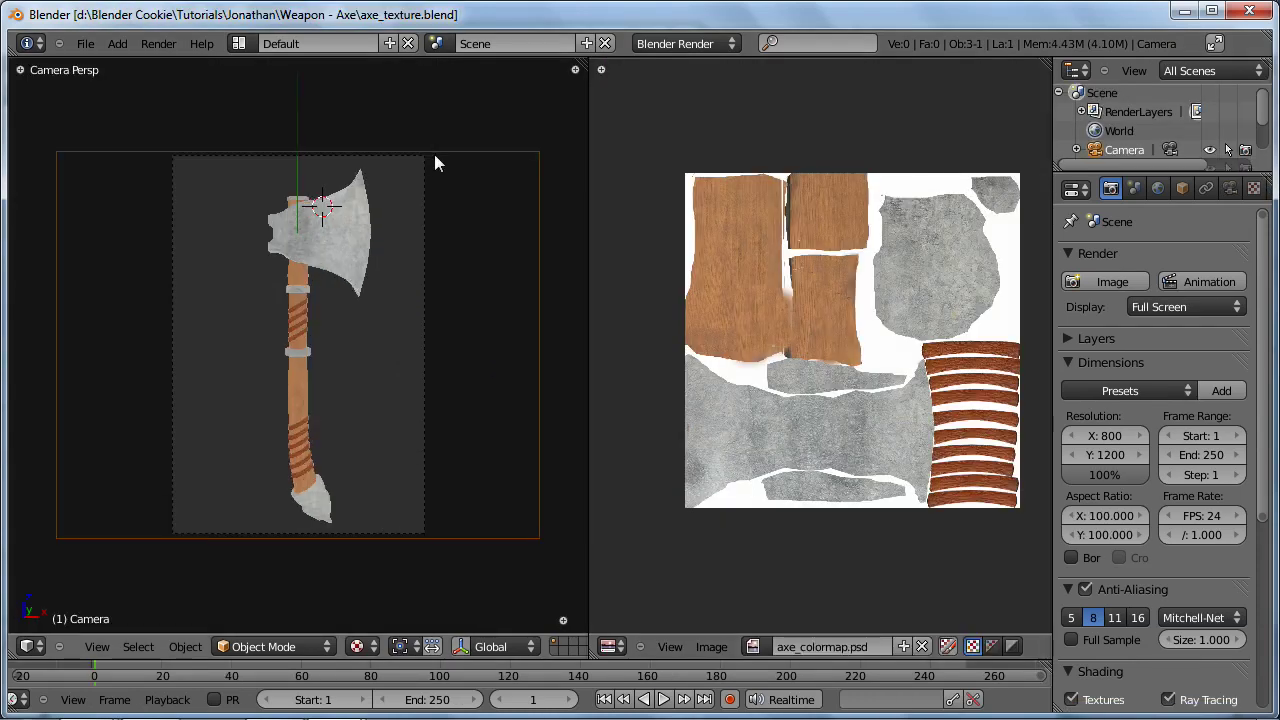
Step: Select the lamp above the axe in camera view and turn it into a Spot lamp
{"action": "scroll", "coordinate": [434, 153], "scroll_direction": "down", "scroll_amount": 1}
{"action": "right_click", "coordinate": [400, 108]}
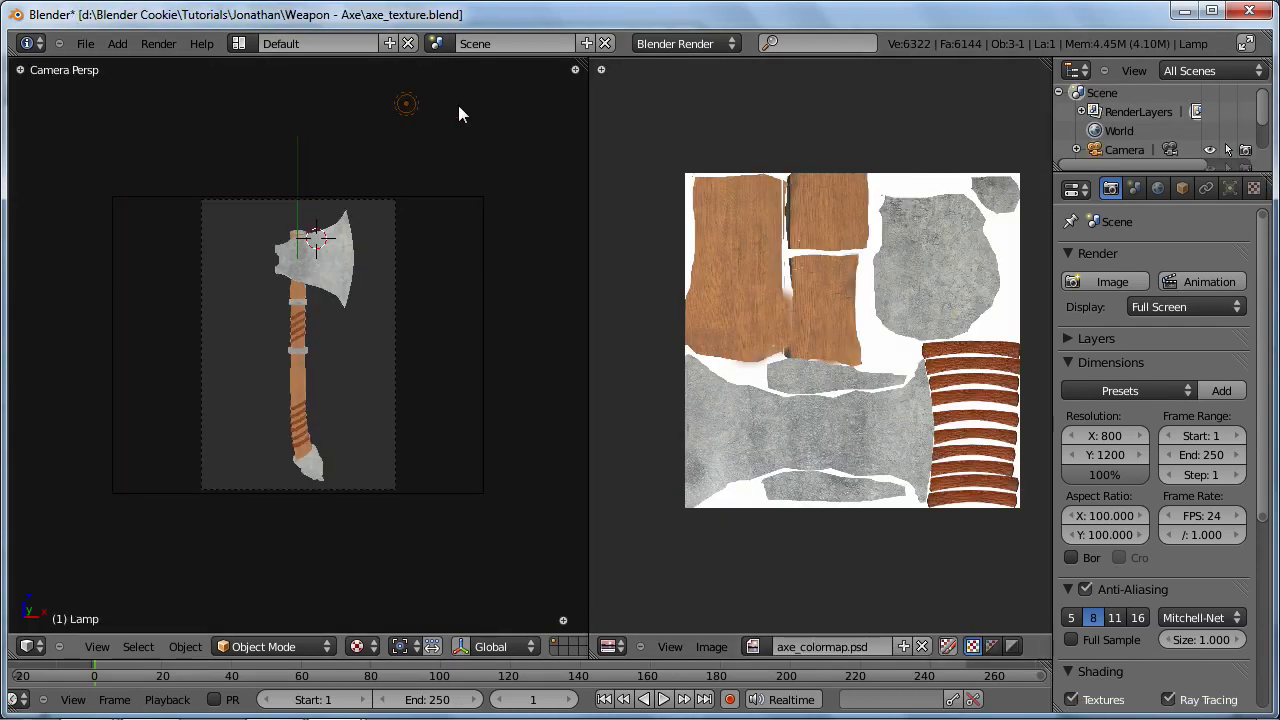
{"action": "left_click", "coordinate": [1230, 188]}
{"action": "left_click", "coordinate": [1152, 477]}
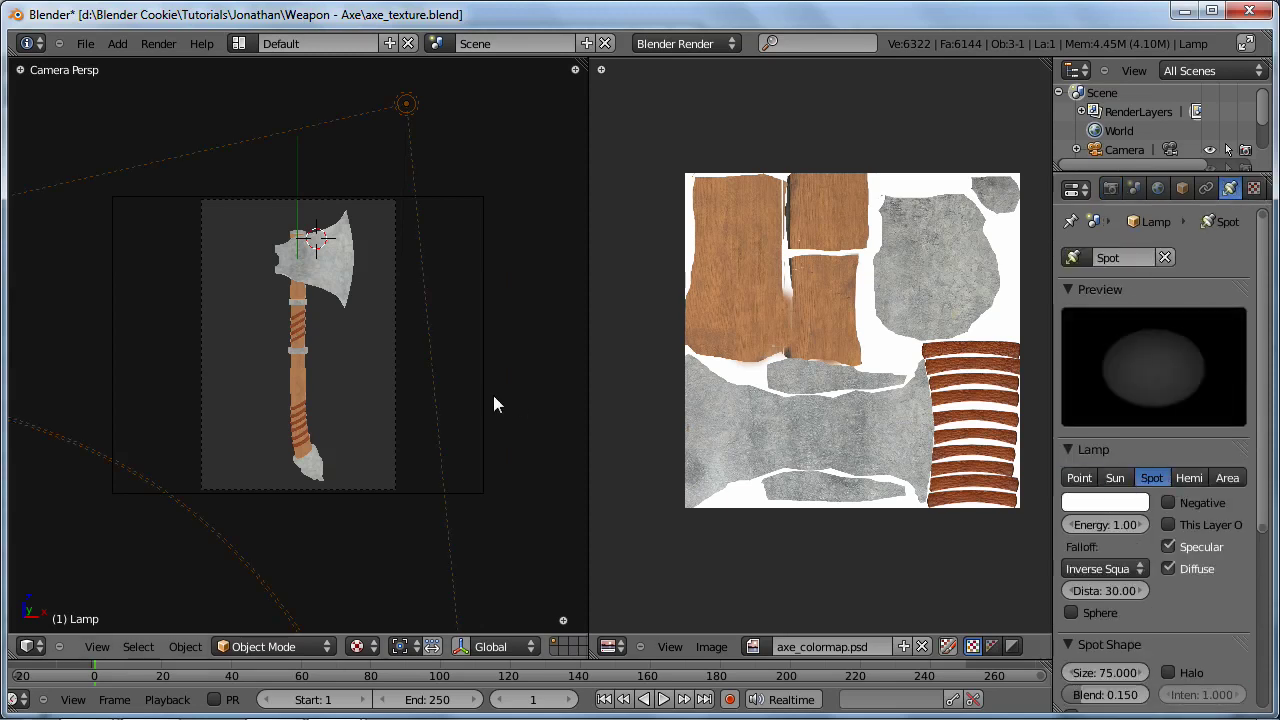
Step: In the right side view, tilt the spot lamp toward the axe and place it on the camera's side
{"action": "key", "text": "KP_3"}
{"action": "key", "text": "r"}
{"action": "left_click", "coordinate": [531, 302]}
{"action": "key", "text": "g"}
{"action": "left_click", "coordinate": [386, 289]}
Step: Rotate the spot lamp in top view so its cone points at the axe
{"action": "key", "text": "KP_7"}
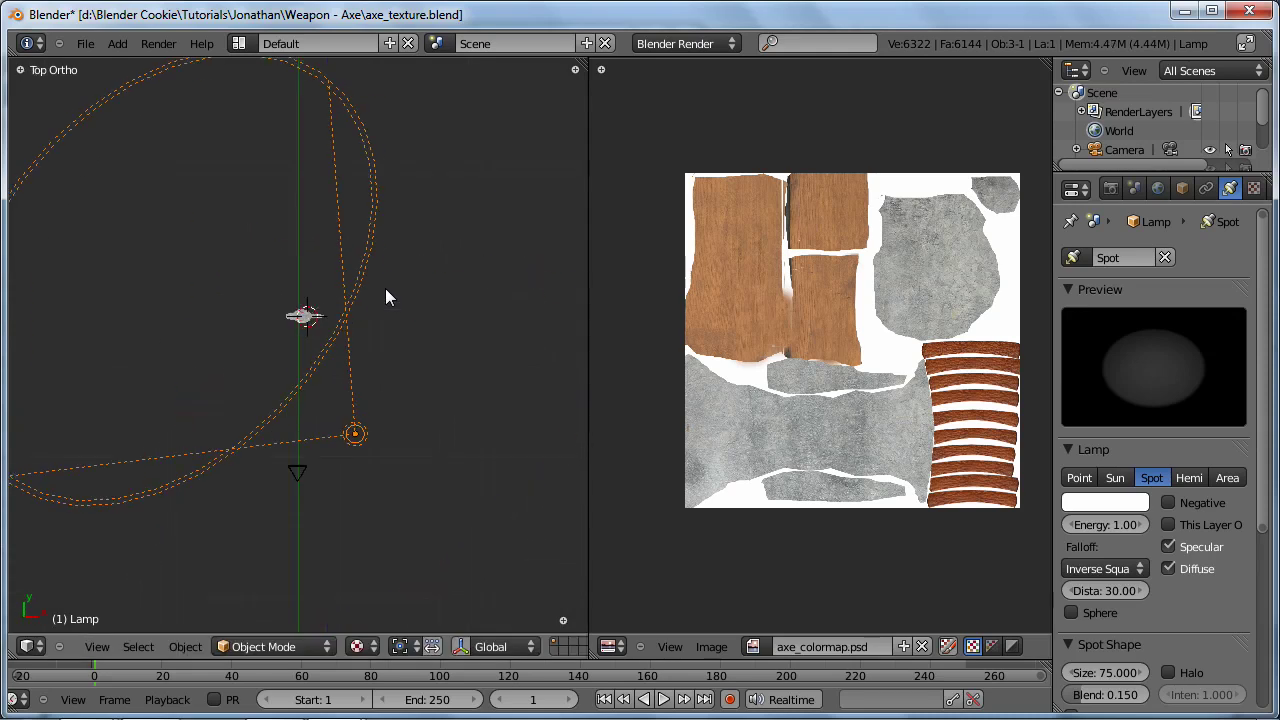
{"action": "key", "text": "r"}
{"action": "left_click", "coordinate": [461, 318]}
Step: Save the scene over axe_texture.blend and render the camera view to check the spot lighting
{"action": "key", "text": "KP_0"}
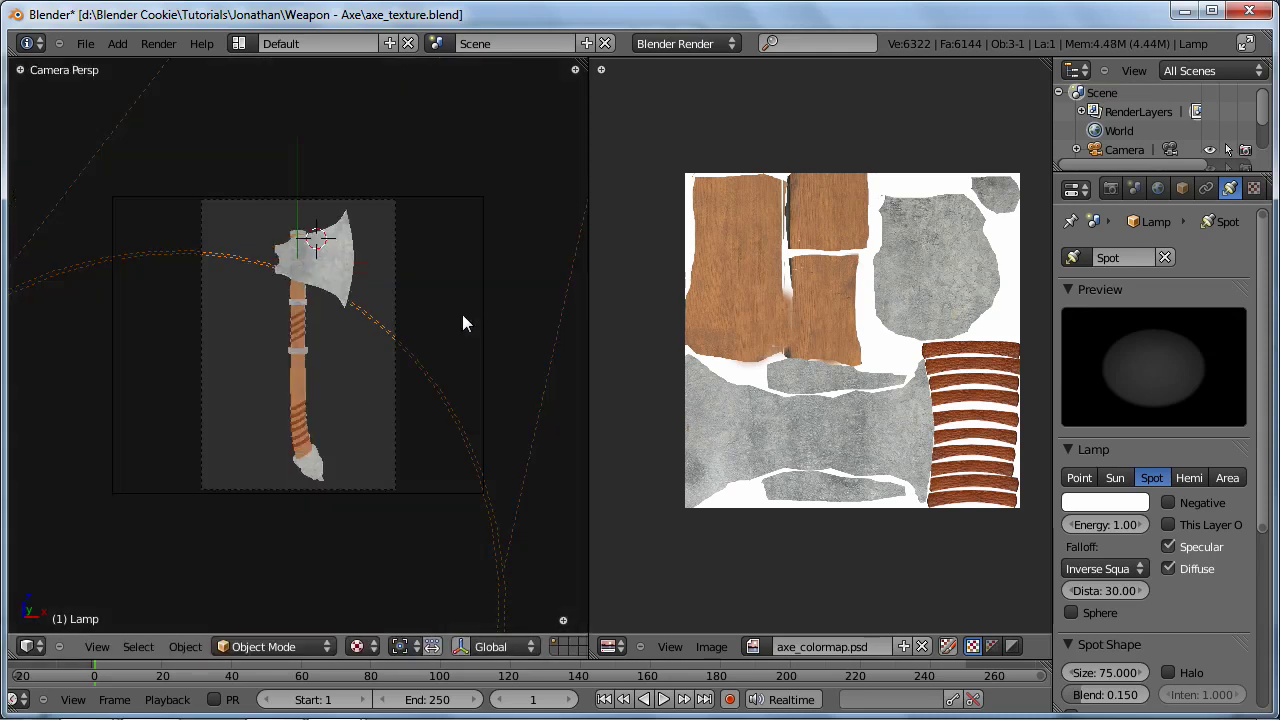
{"action": "left_click", "coordinate": [1108, 189]}
{"action": "key", "text": "ctrl+s"}
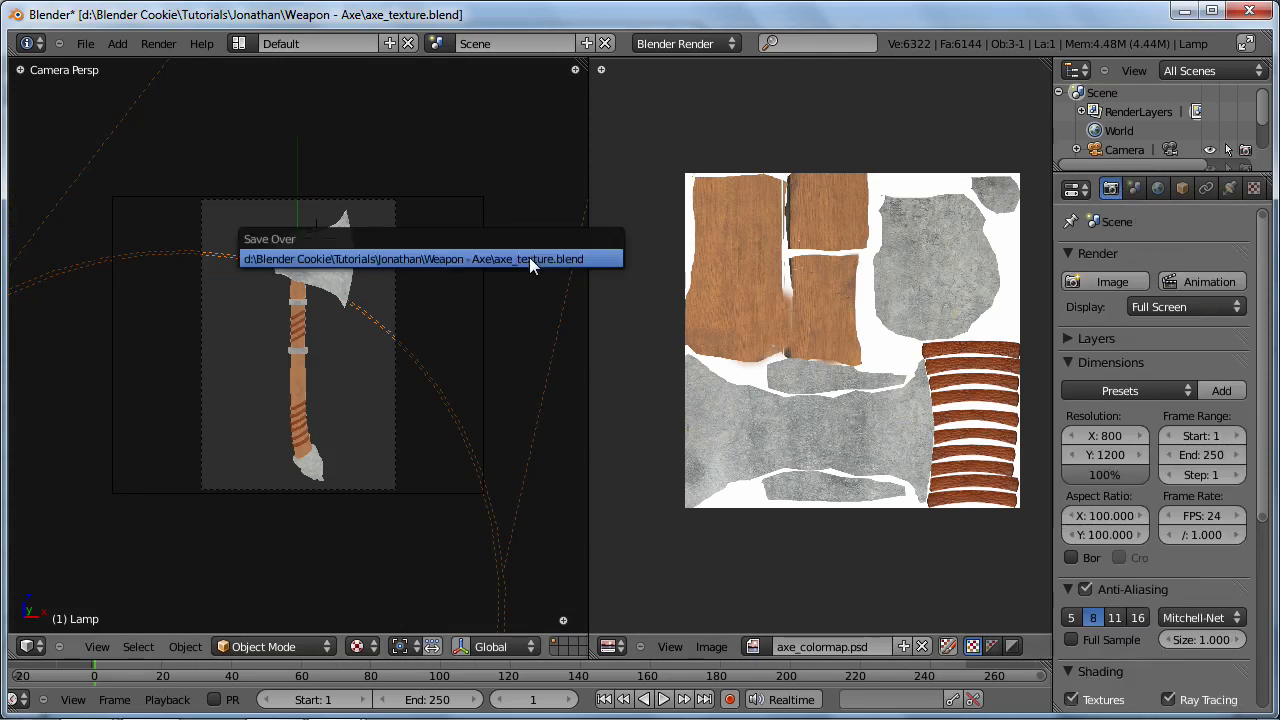
{"action": "left_click", "coordinate": [529, 258]}
{"action": "left_click", "coordinate": [1110, 282]}
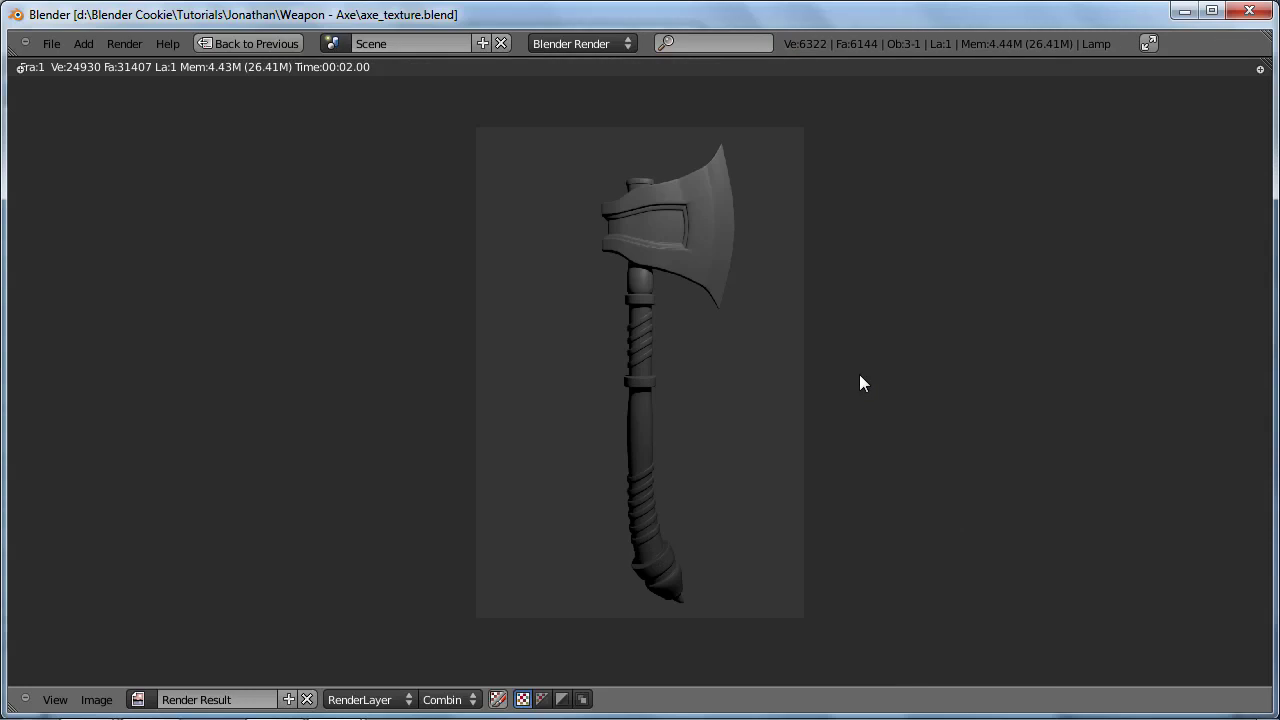
{"action": "scroll", "coordinate": [860, 377], "scroll_direction": "up", "scroll_amount": 1}
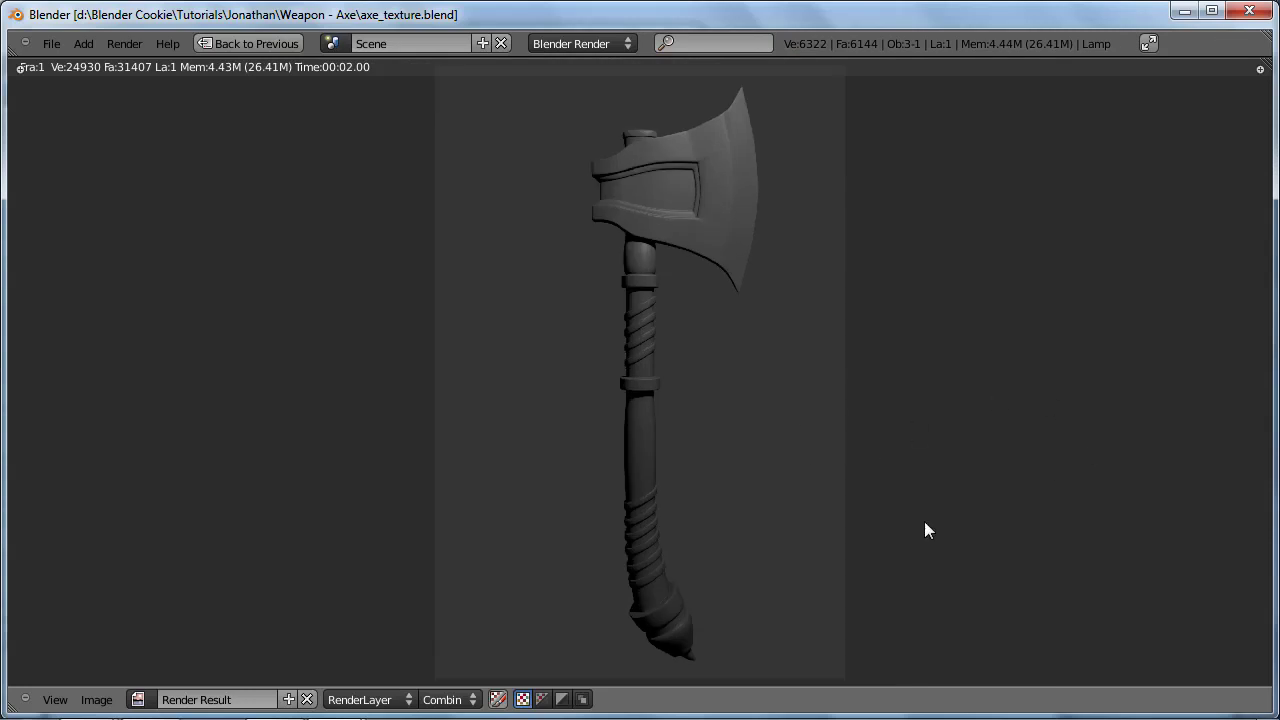
{"action": "key", "text": "Escape"}
Step: Close the render and shift the spot lamp slightly in top view
{"action": "key", "text": "KP_7"}
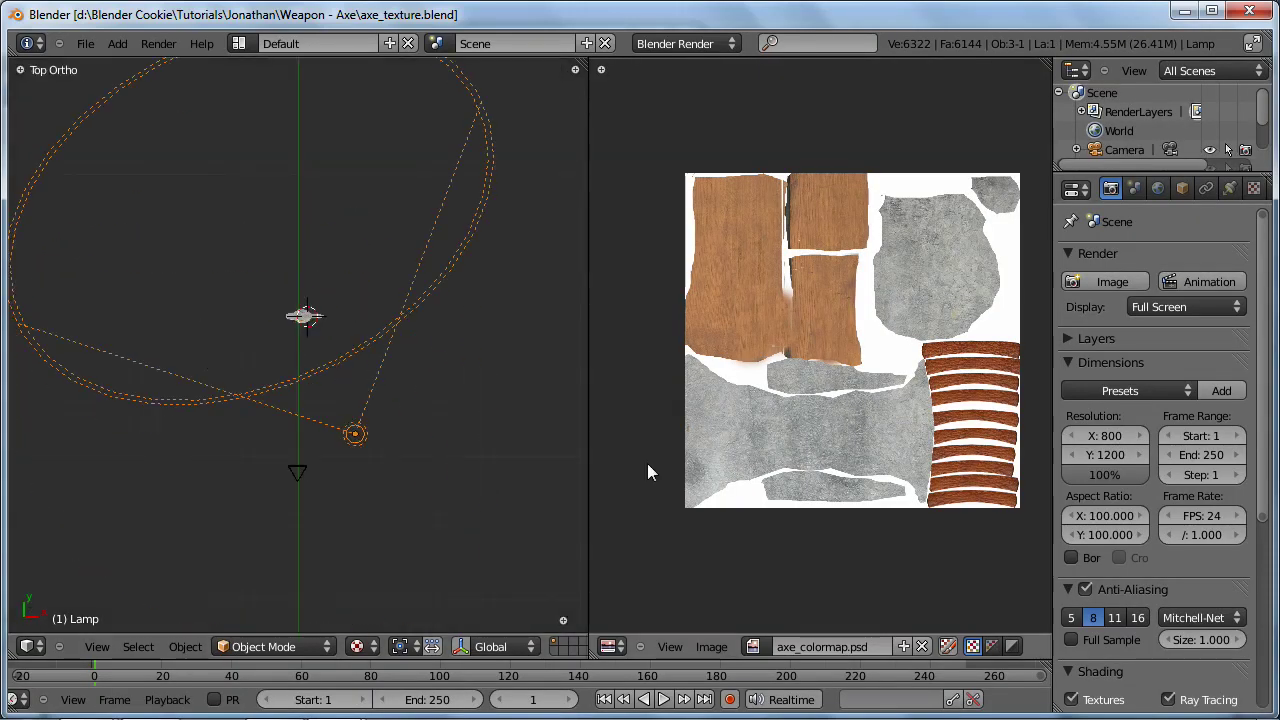
{"action": "key", "text": "g"}
{"action": "left_click", "coordinate": [351, 463]}
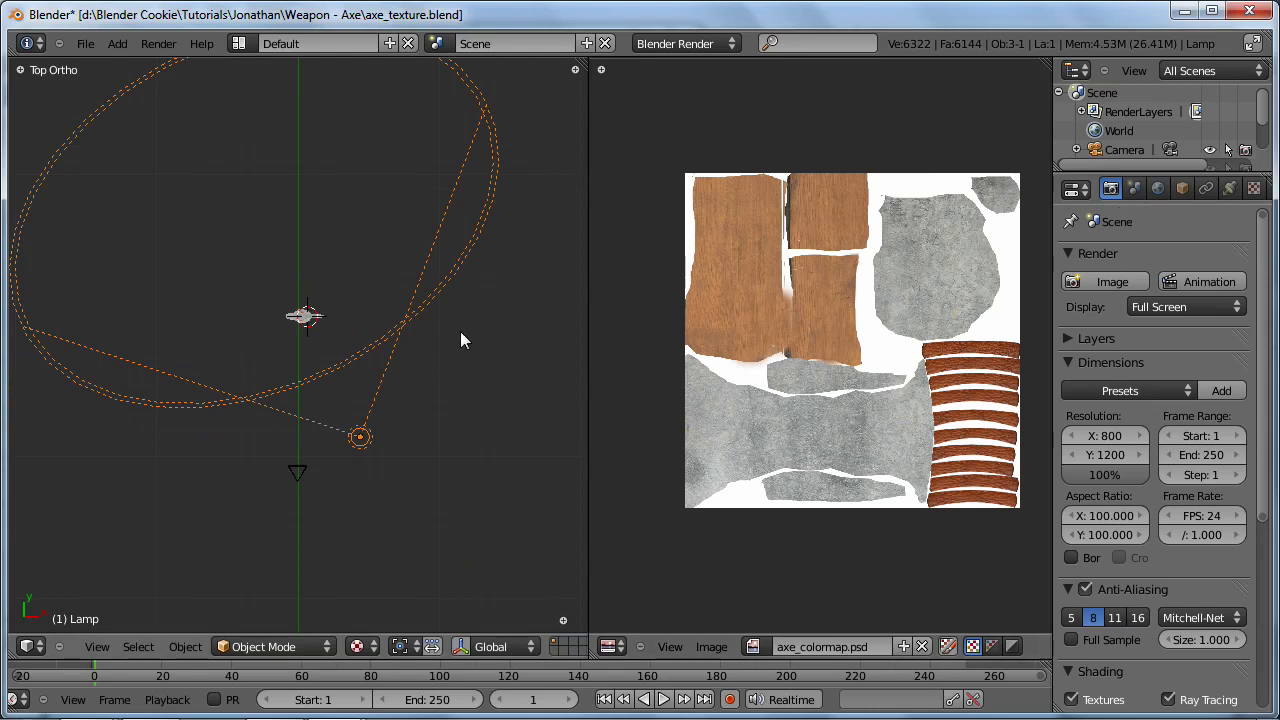
Step: Duplicate the spot lamp to the opposite side of the axe and rotate the copy in front view so it sits lower
{"action": "key", "text": "shift+d"}
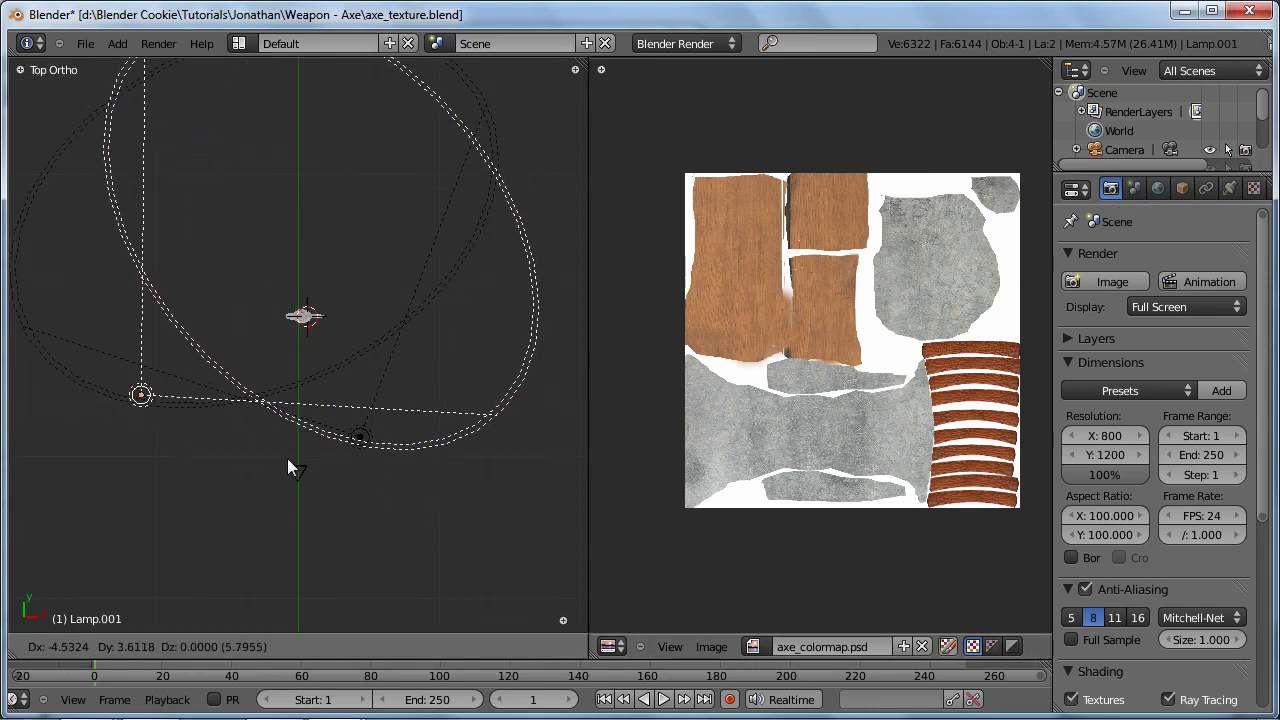
{"action": "left_click", "coordinate": [283, 449]}
{"action": "key", "text": "KP_1"}
{"action": "key", "text": "r"}
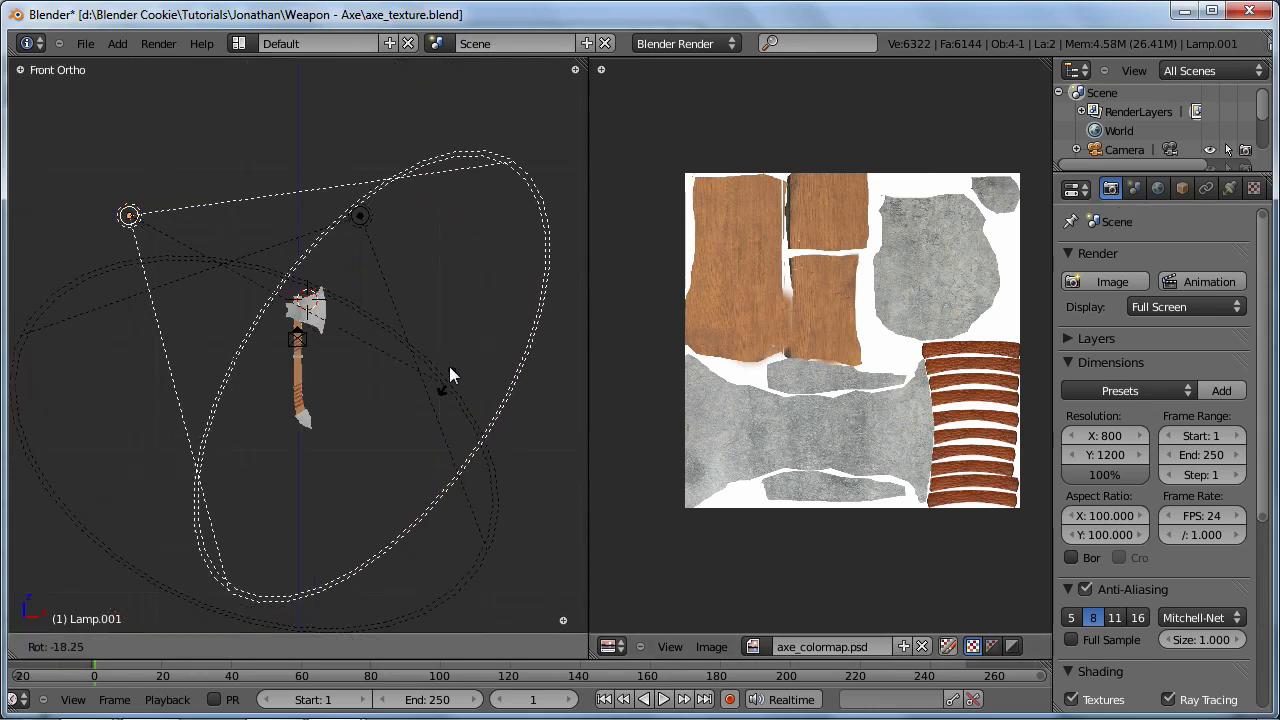
{"action": "left_click", "coordinate": [417, 405]}
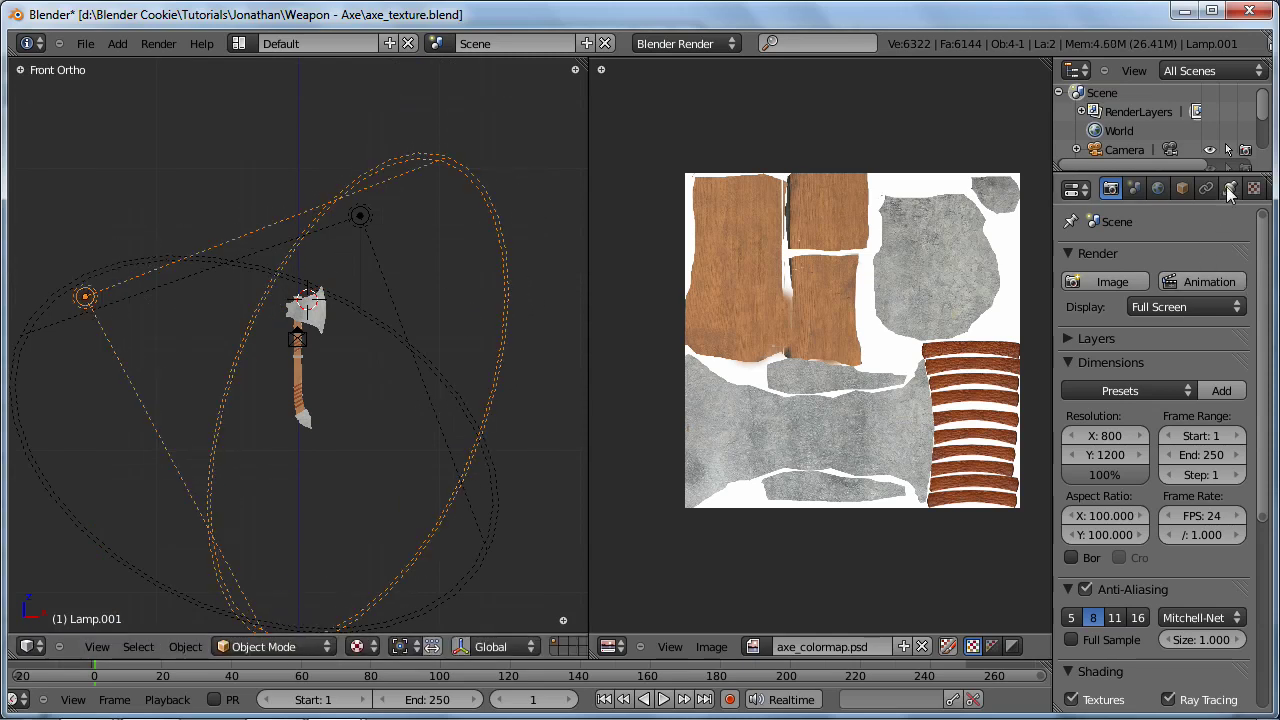
Step: Turn off specular and shadows for the duplicated spot lamp
{"action": "left_click", "coordinate": [1229, 190]}
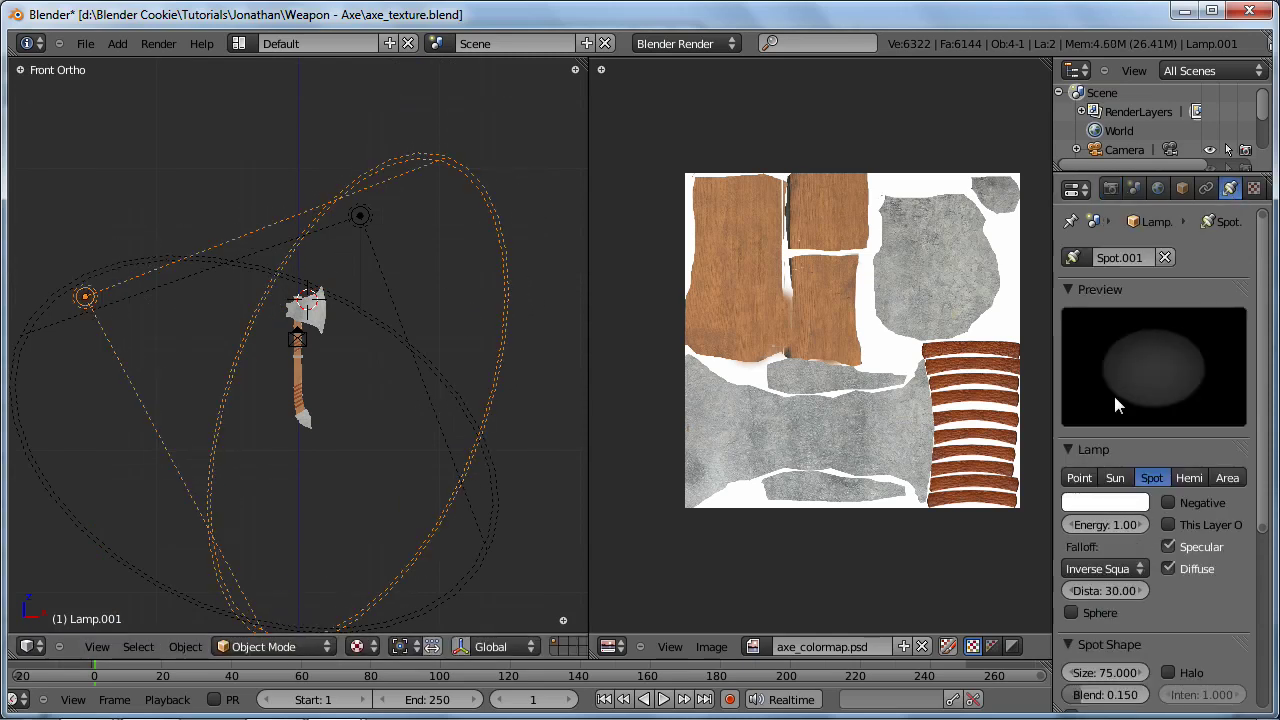
{"action": "scroll", "coordinate": [1120, 407], "scroll_direction": "down", "scroll_amount": 1}
{"action": "left_click", "coordinate": [1168, 506]}
{"action": "scroll", "coordinate": [1121, 542], "scroll_direction": "down", "scroll_amount": 2}
{"action": "scroll", "coordinate": [1121, 542], "scroll_direction": "down", "scroll_amount": 2}
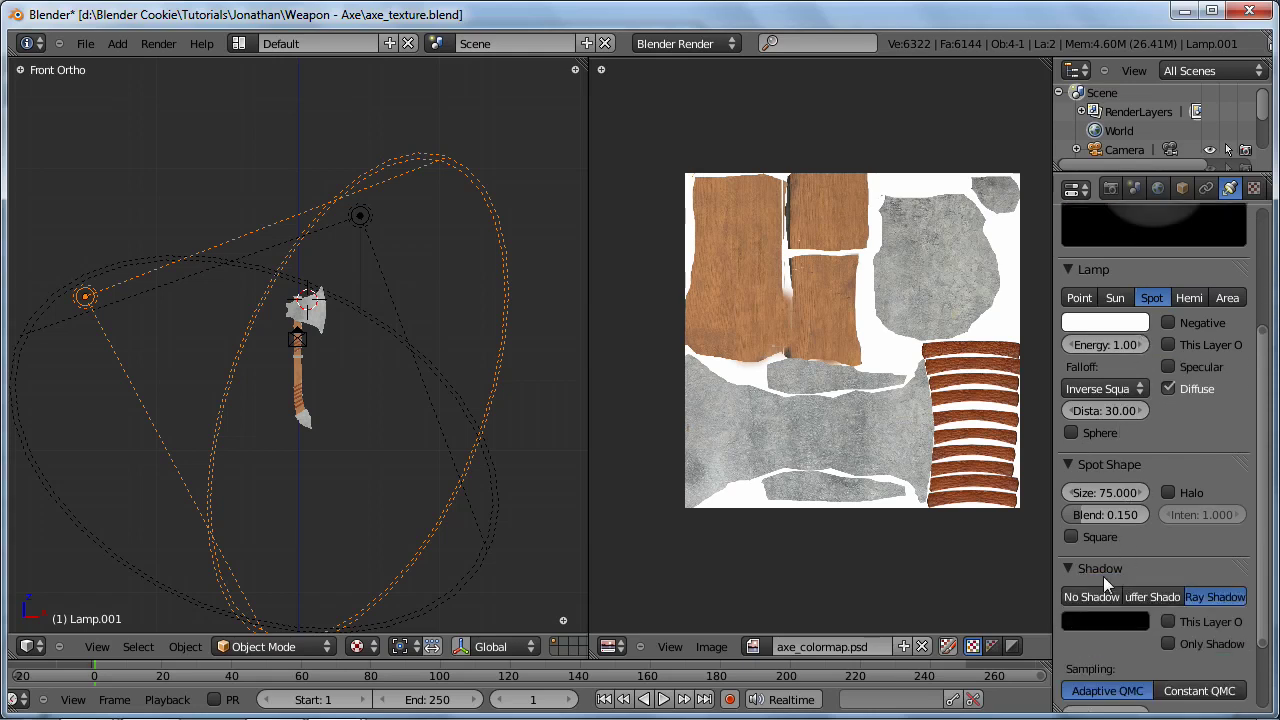
{"action": "scroll", "coordinate": [1085, 574], "scroll_direction": "down", "scroll_amount": 1}
{"action": "left_click", "coordinate": [1091, 558]}
Step: Set the duplicated lamp's energy to 0.3 and its colour to light blue, RGB 0.60, 0.86, 1.00
{"action": "scroll", "coordinate": [1128, 482], "scroll_direction": "up", "scroll_amount": 4}
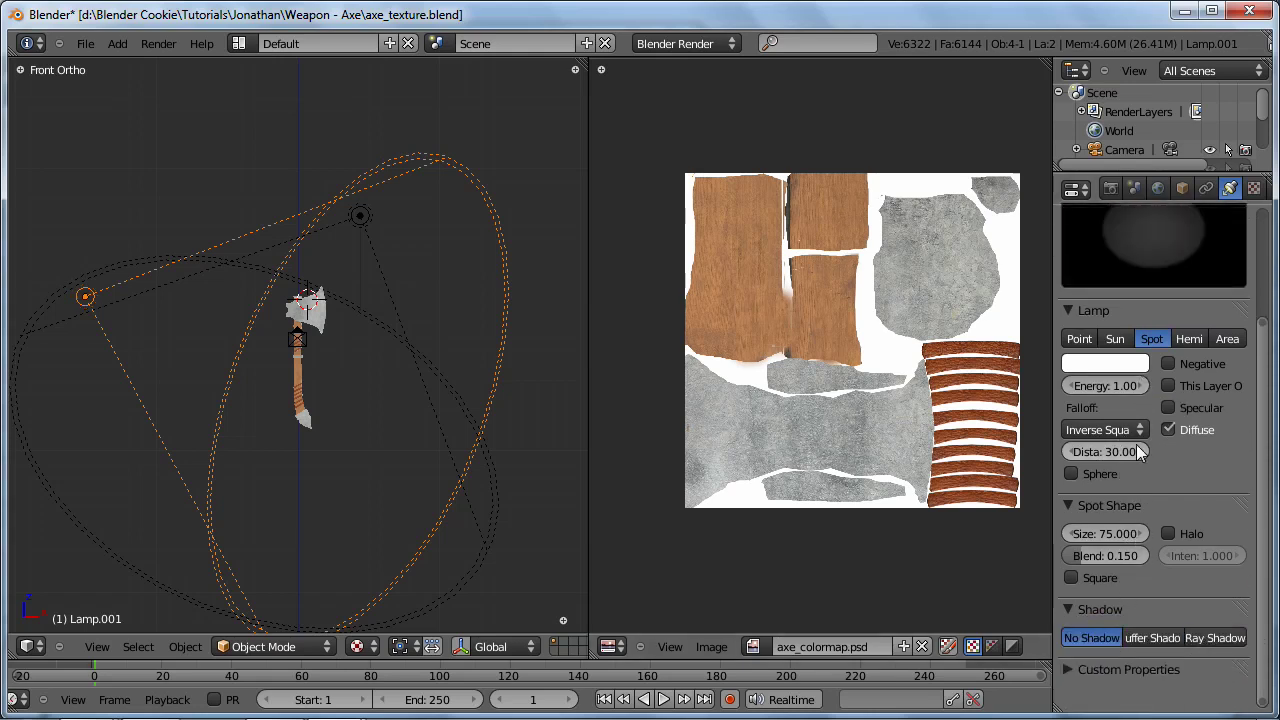
{"action": "left_click_drag", "start_coordinate": [1124, 466], "coordinate": [1120, 470]}
{"action": "left_click", "coordinate": [1120, 470]}
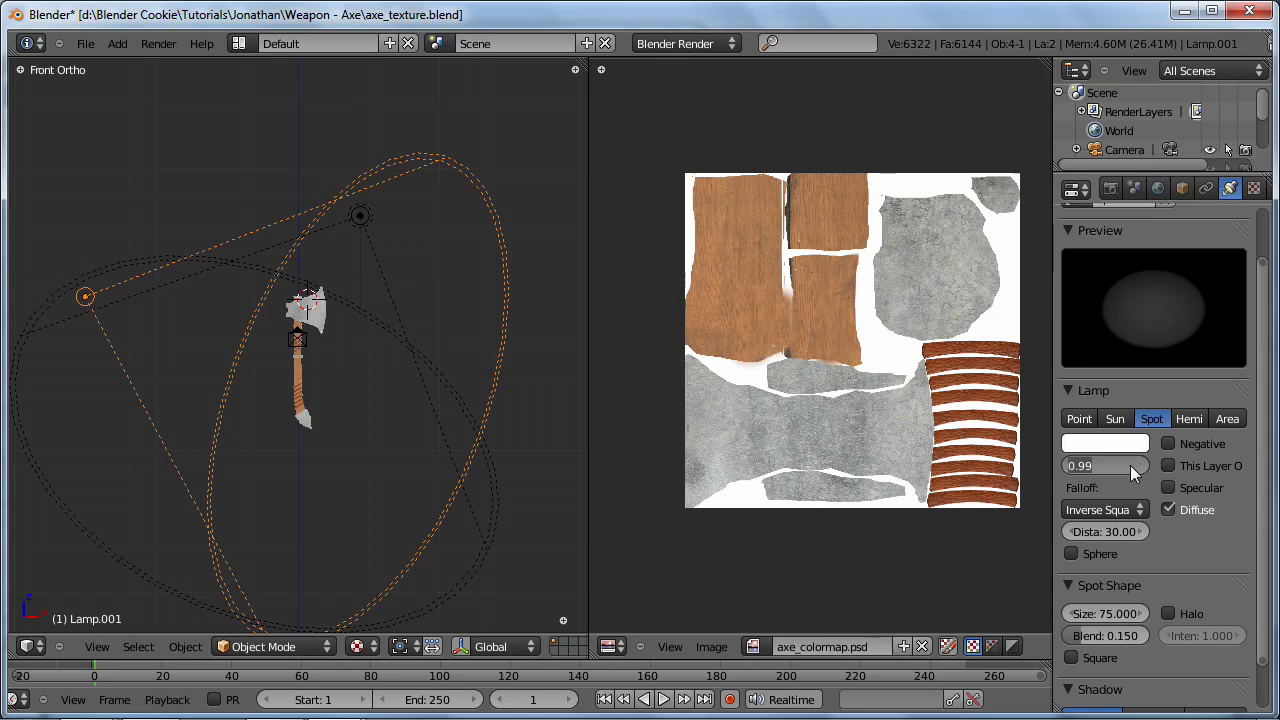
{"action": "type", "text": "0.3"}
{"action": "key", "text": "Return"}
{"action": "left_click", "coordinate": [1131, 443]}
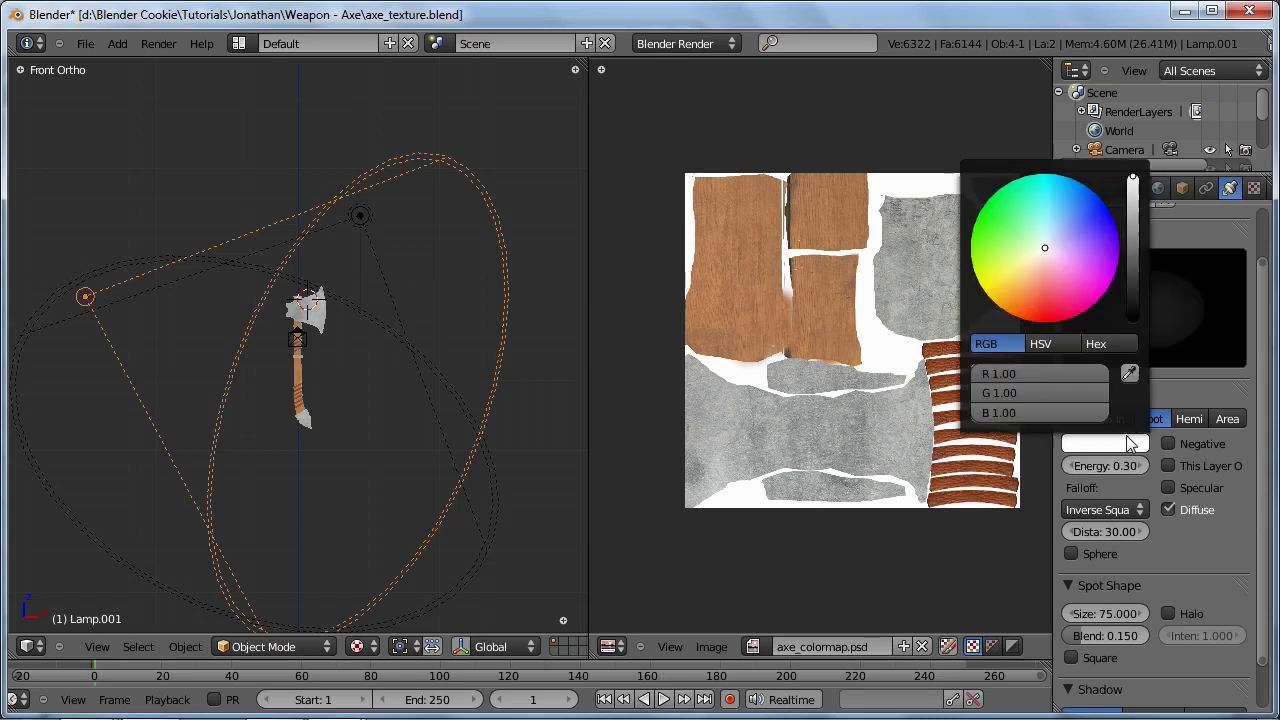
{"action": "left_click_drag", "start_coordinate": [1054, 220], "coordinate": [1056, 219]}
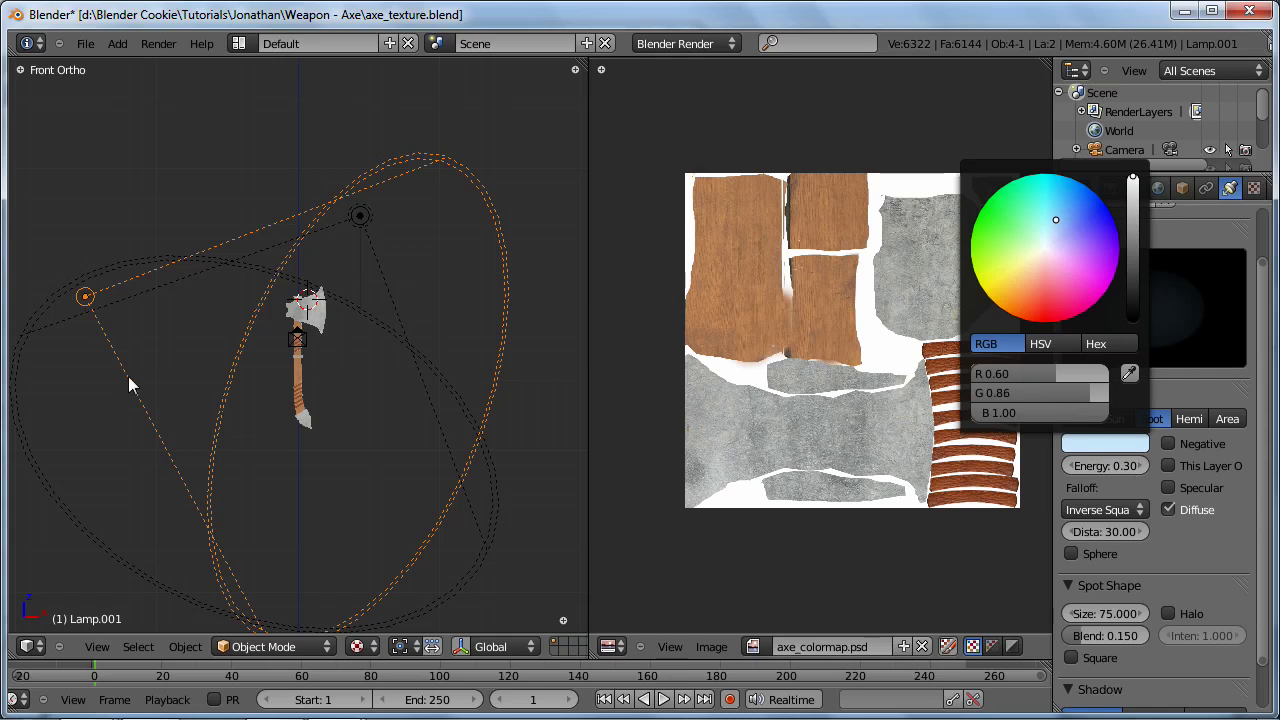
Step: Duplicate the light-blue lamp, place and rotate the copy on the other side of the axe in top view, and try to render the image
{"action": "key", "text": "KP_7"}
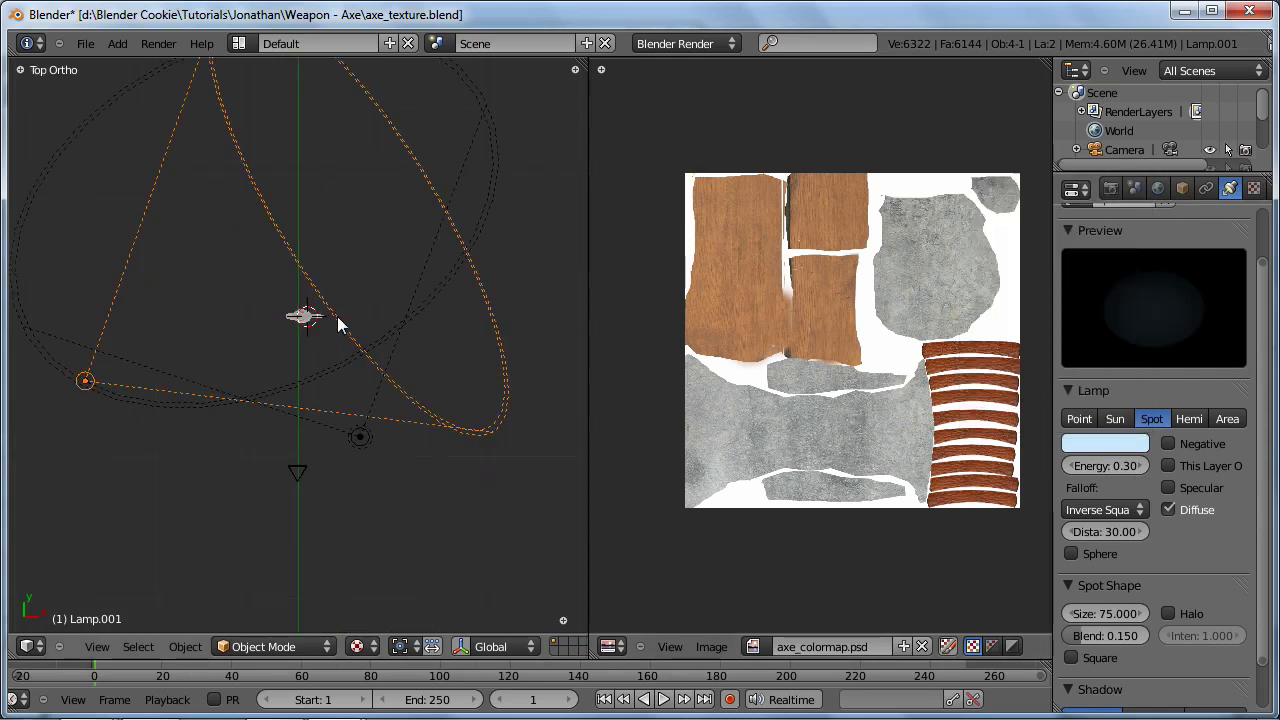
{"action": "key", "text": "shift+d"}
{"action": "right_click", "coordinate": [371, 437]}
{"action": "key", "text": "g"}
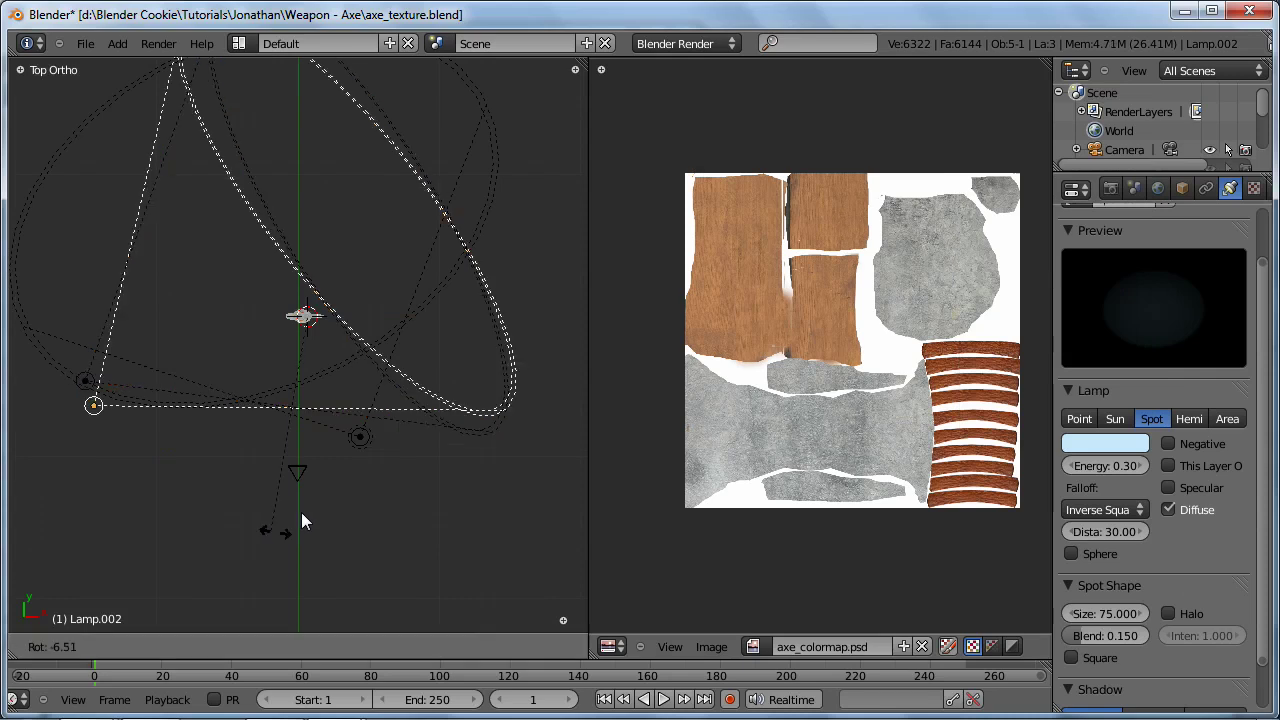
{"action": "left_click", "coordinate": [331, 291]}
{"action": "key", "text": "r"}
{"action": "left_click", "coordinate": [517, 461]}
{"action": "key", "text": "g"}
{"action": "left_click", "coordinate": [511, 567]}
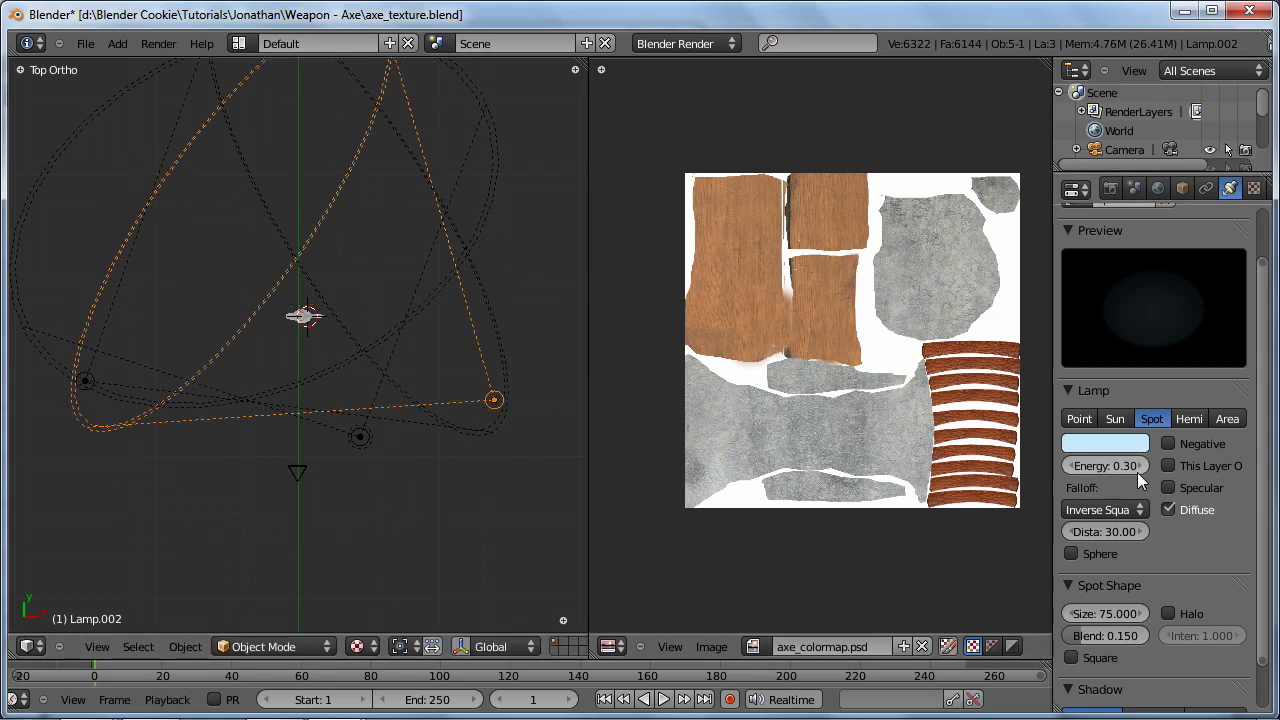
{"action": "left_click", "coordinate": [1109, 191]}
{"action": "left_click", "coordinate": [1108, 280]}
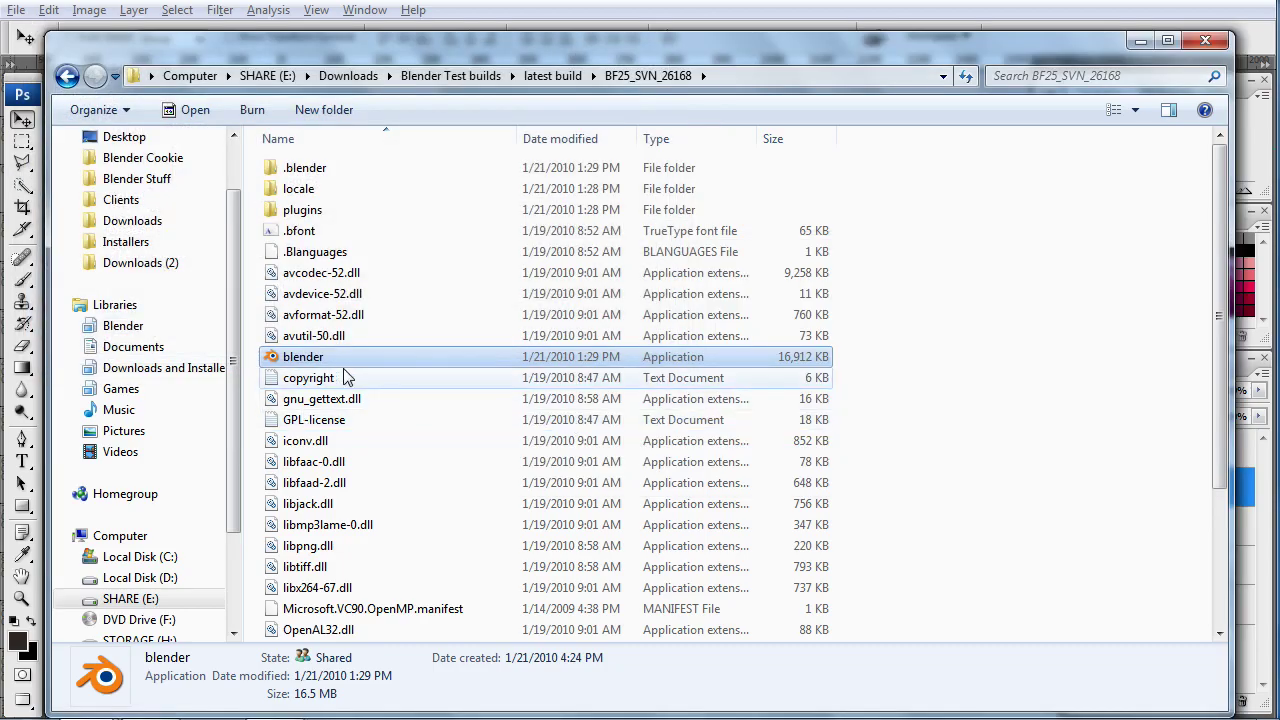
Step: Relaunch Blender, open axe_texture.blend from the Weapon - Axe folder and save it over itself
{"action": "double_click", "coordinate": [353, 357]}
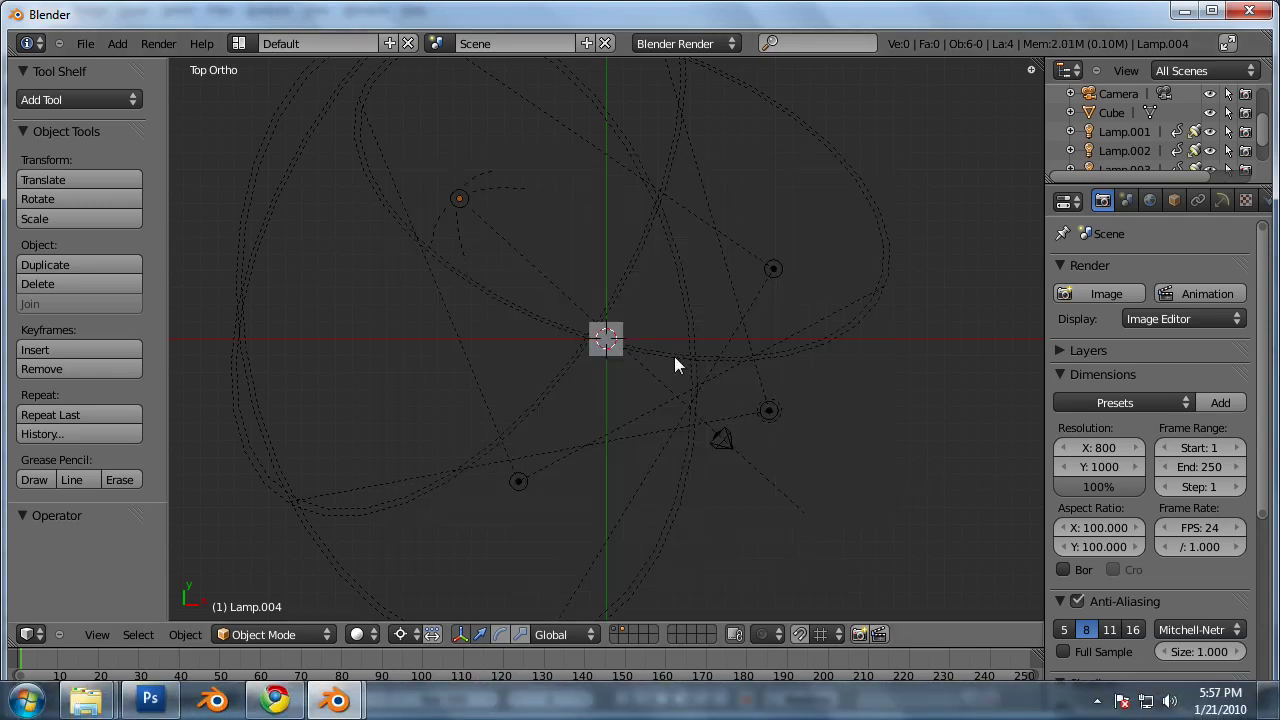
{"action": "key", "text": "ctrl+o"}
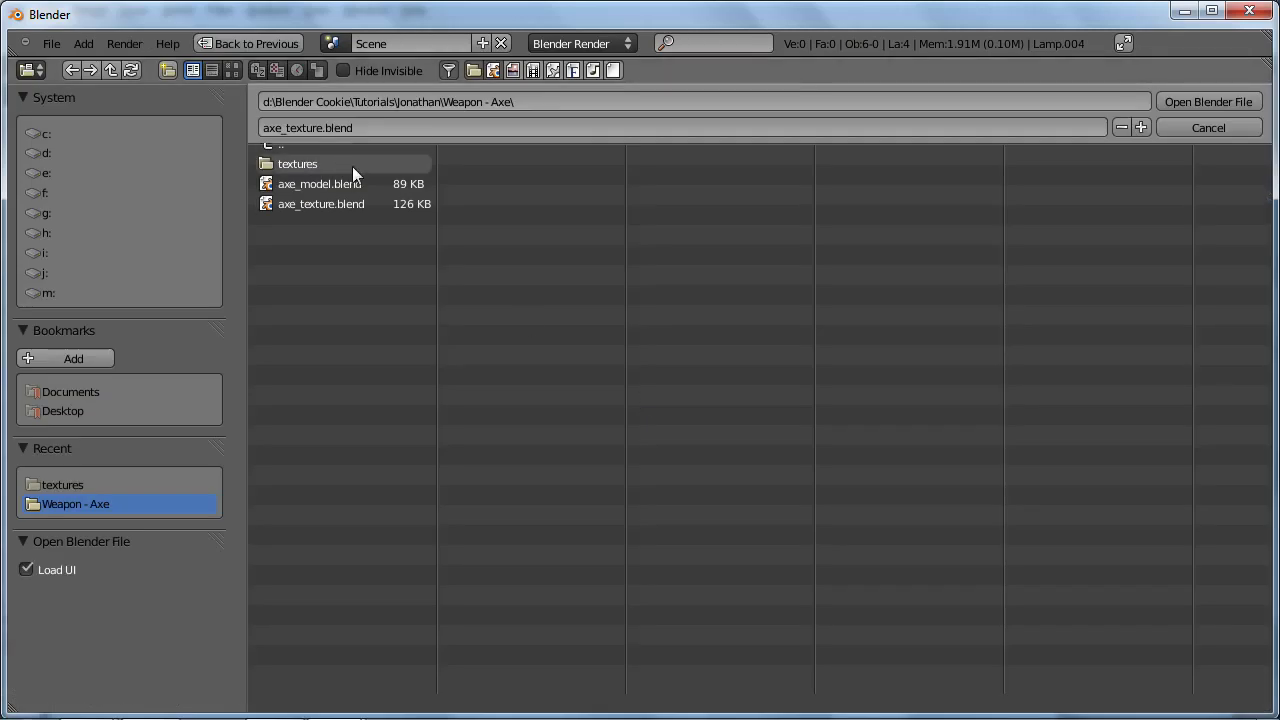
{"action": "left_click", "coordinate": [356, 205]}
{"action": "left_click", "coordinate": [1219, 101]}
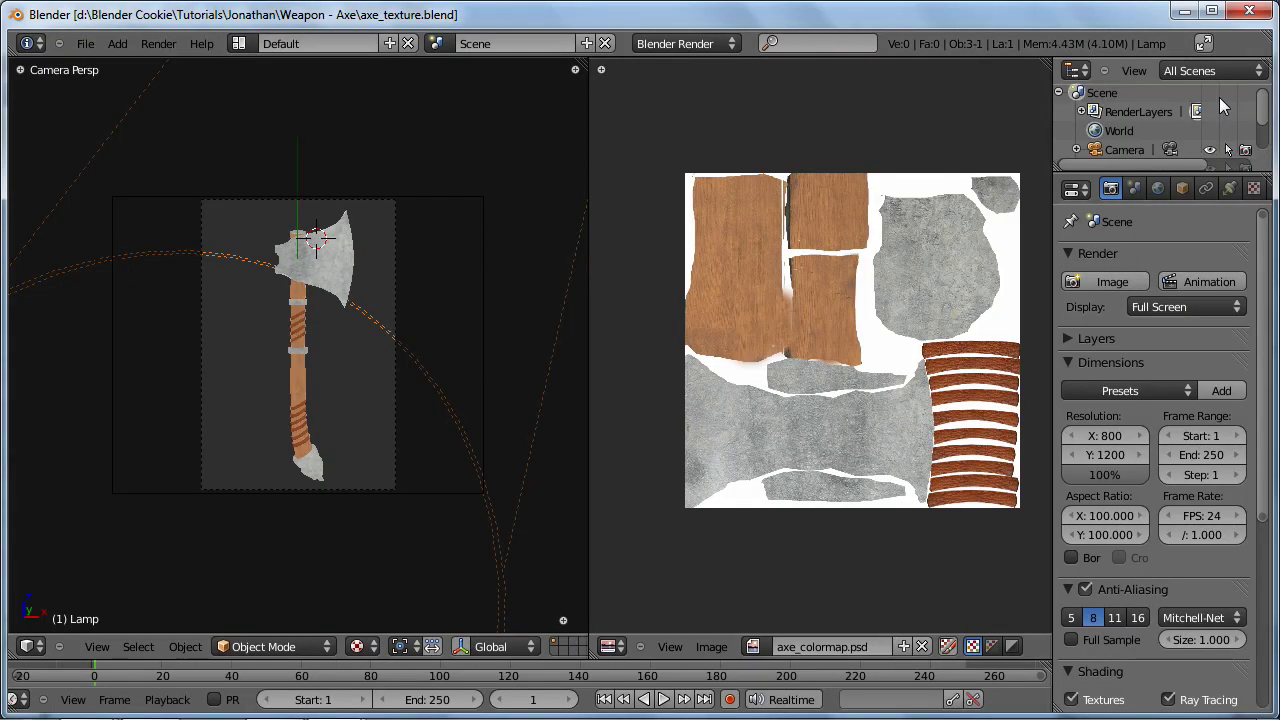
{"action": "key", "text": "ctrl+s"}
{"action": "key", "text": "Return"}
Step: Duplicate the spot lamp in top view and rotate the copy around the axe to the other side of the camera
{"action": "key", "text": "KP_7"}
{"action": "scroll", "coordinate": [214, 458], "scroll_direction": "down", "scroll_amount": 2}
{"action": "key", "text": "shift+d"}
{"action": "key", "text": "r"}
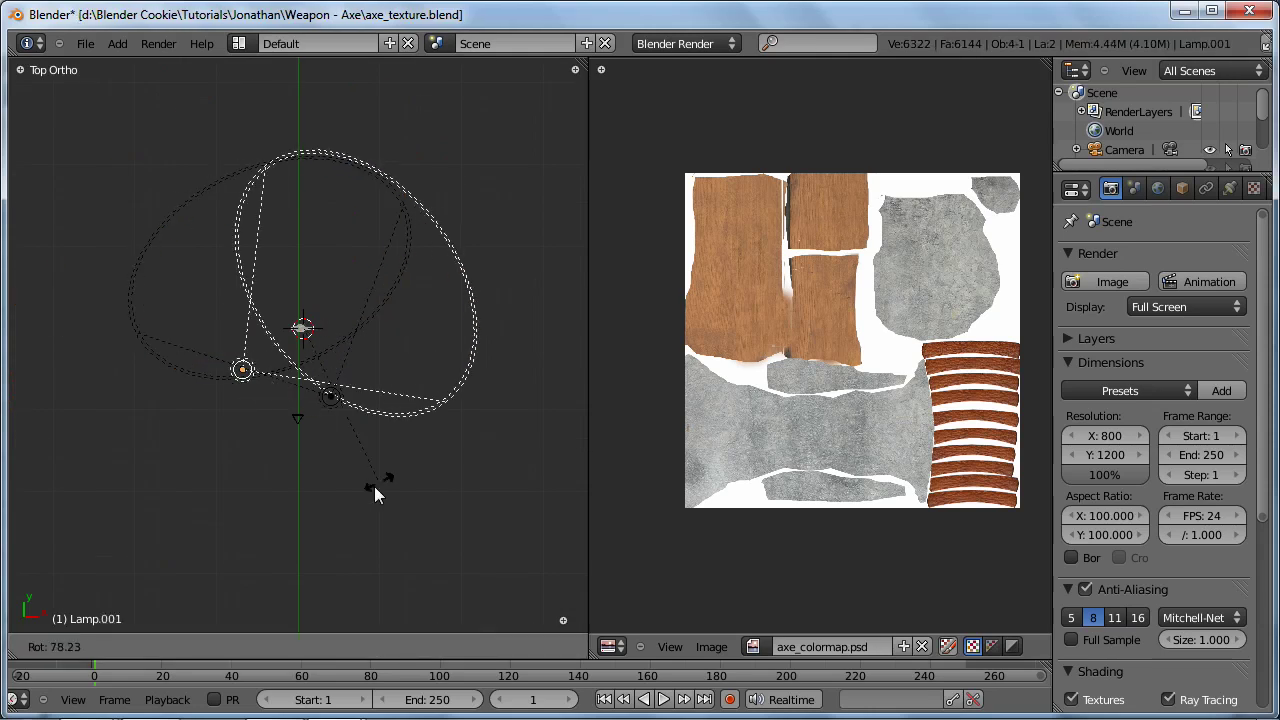
{"action": "left_click", "coordinate": [361, 488]}
Step: Give the duplicated spot lamp a light-blue colour and lower its energy to 0.30
{"action": "left_click", "coordinate": [1229, 188]}
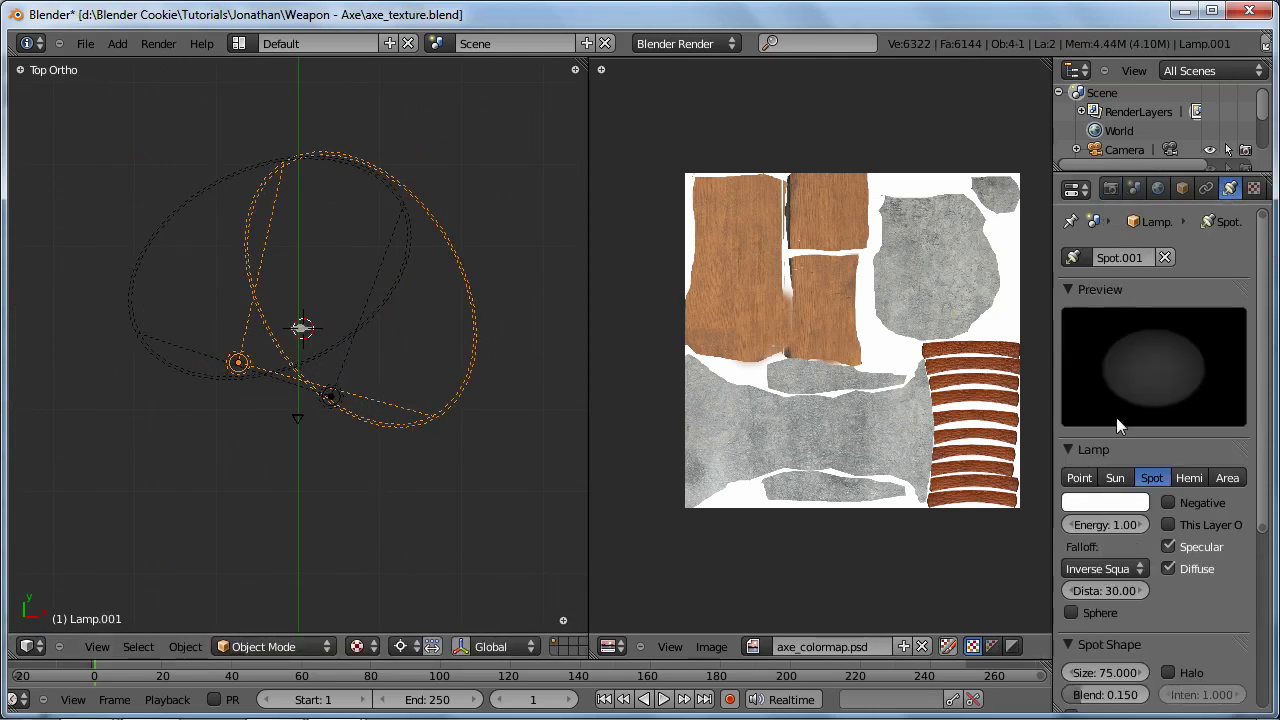
{"action": "left_click", "coordinate": [1105, 503]}
{"action": "left_click_drag", "start_coordinate": [1044, 310], "coordinate": [1061, 284]}
{"action": "left_click_drag", "start_coordinate": [1118, 525], "coordinate": [1100, 525]}
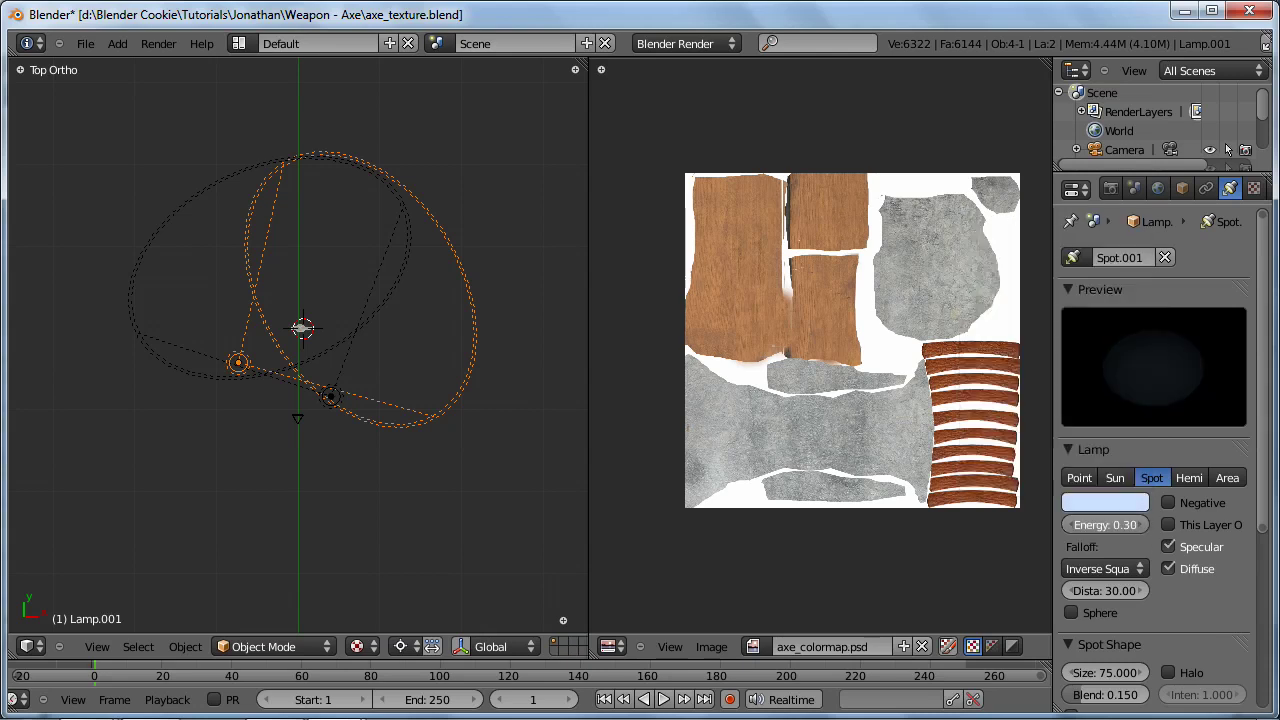
Step: Duplicate the light-blue lamp and rotate the copy around the axe to the opposite side in top view
{"action": "key", "text": "shift+d"}
{"action": "key", "text": "r"}
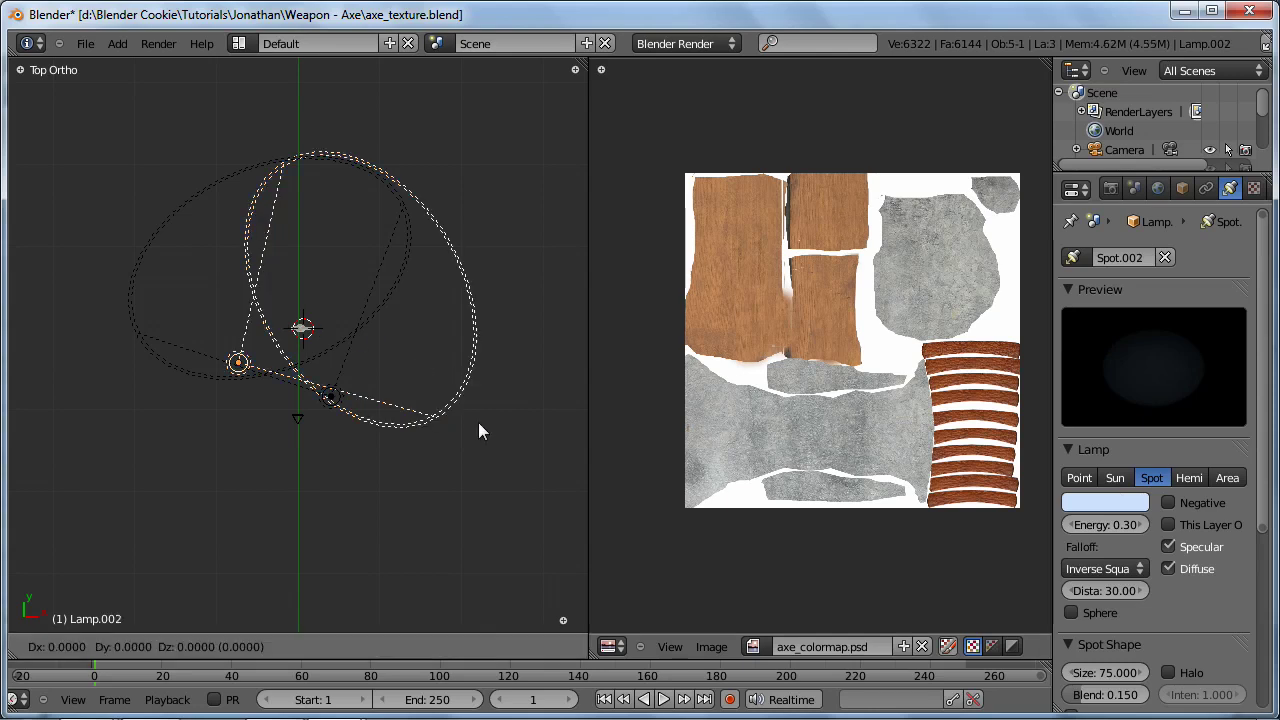
{"action": "left_click", "coordinate": [53, 417]}
Step: Rotate each of the two light-blue lamps around the axe in front view to bring them down beside the axe head
{"action": "key", "text": "KP_1"}
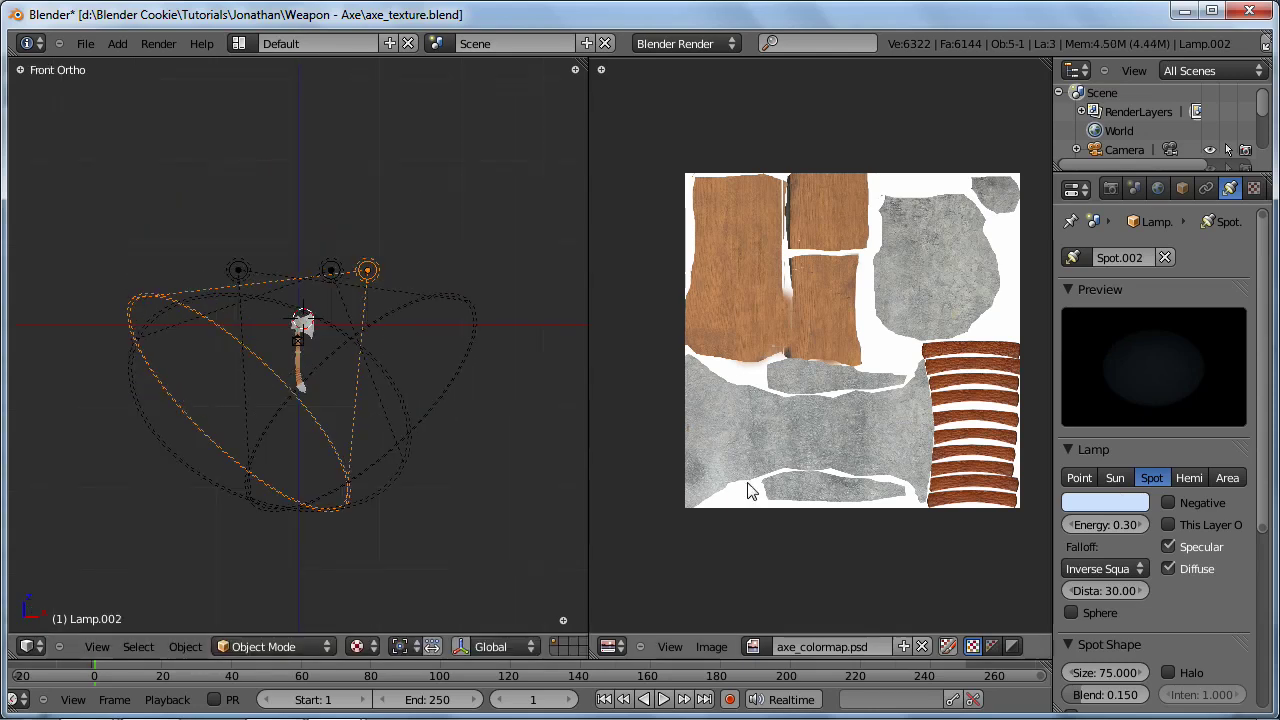
{"action": "key", "text": "r"}
{"action": "left_click", "coordinate": [443, 302]}
{"action": "right_click", "coordinate": [238, 270]}
{"action": "key", "text": "r"}
{"action": "left_click", "coordinate": [451, 380]}
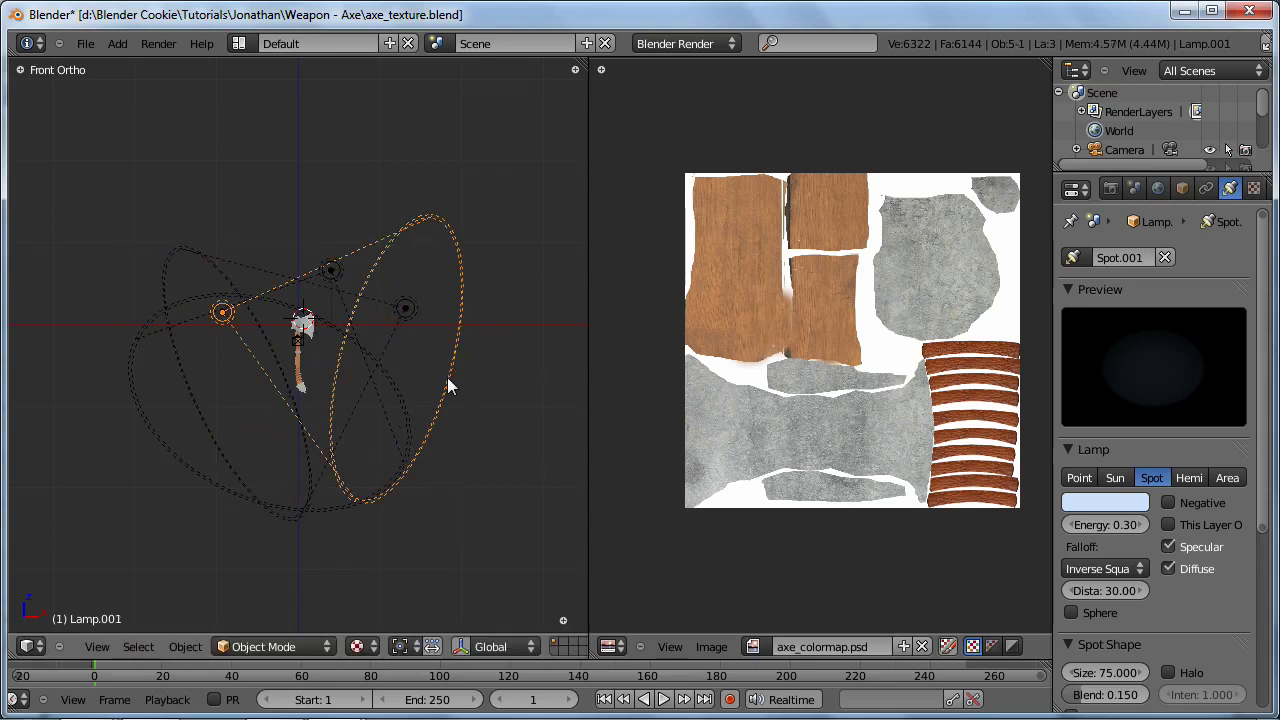
Step: Save the scene over axe_texture.blend and render the camera view to check the three-lamp lighting
{"action": "key", "text": "ctrl+s"}
{"action": "left_click", "coordinate": [447, 380]}
{"action": "scroll", "coordinate": [447, 378], "scroll_direction": "up", "scroll_amount": 2}
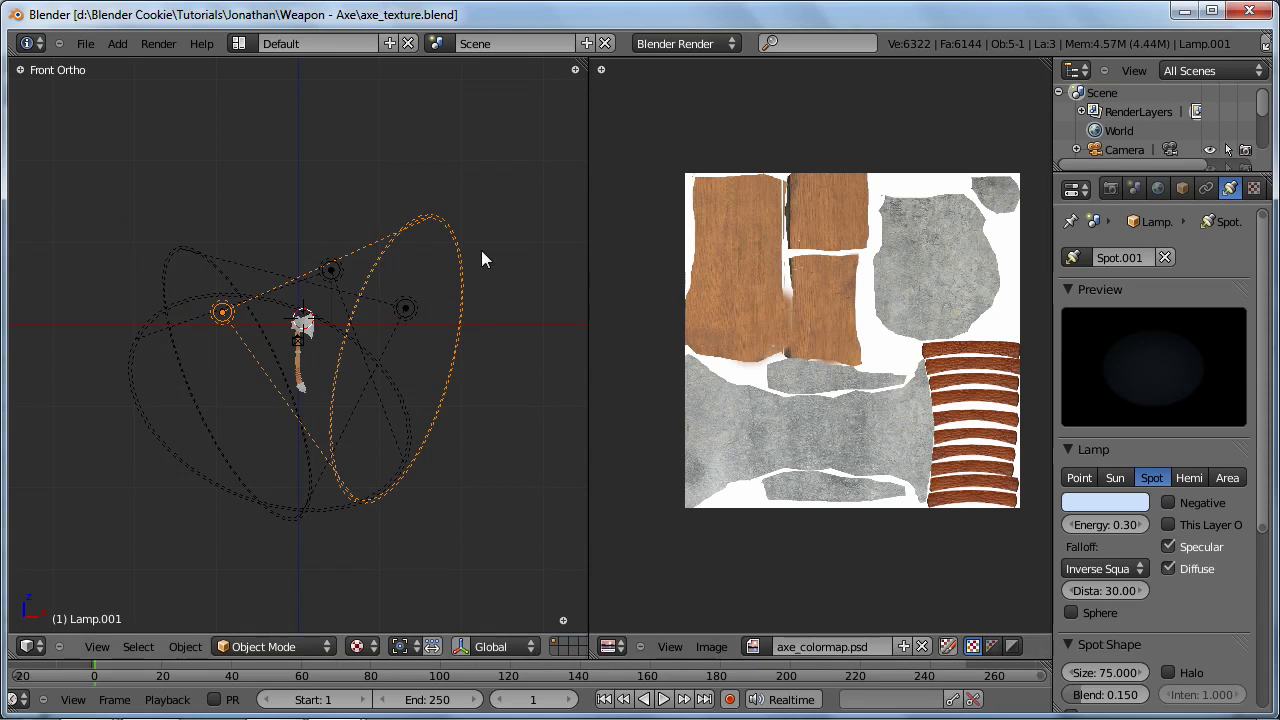
{"action": "key", "text": "F12"}
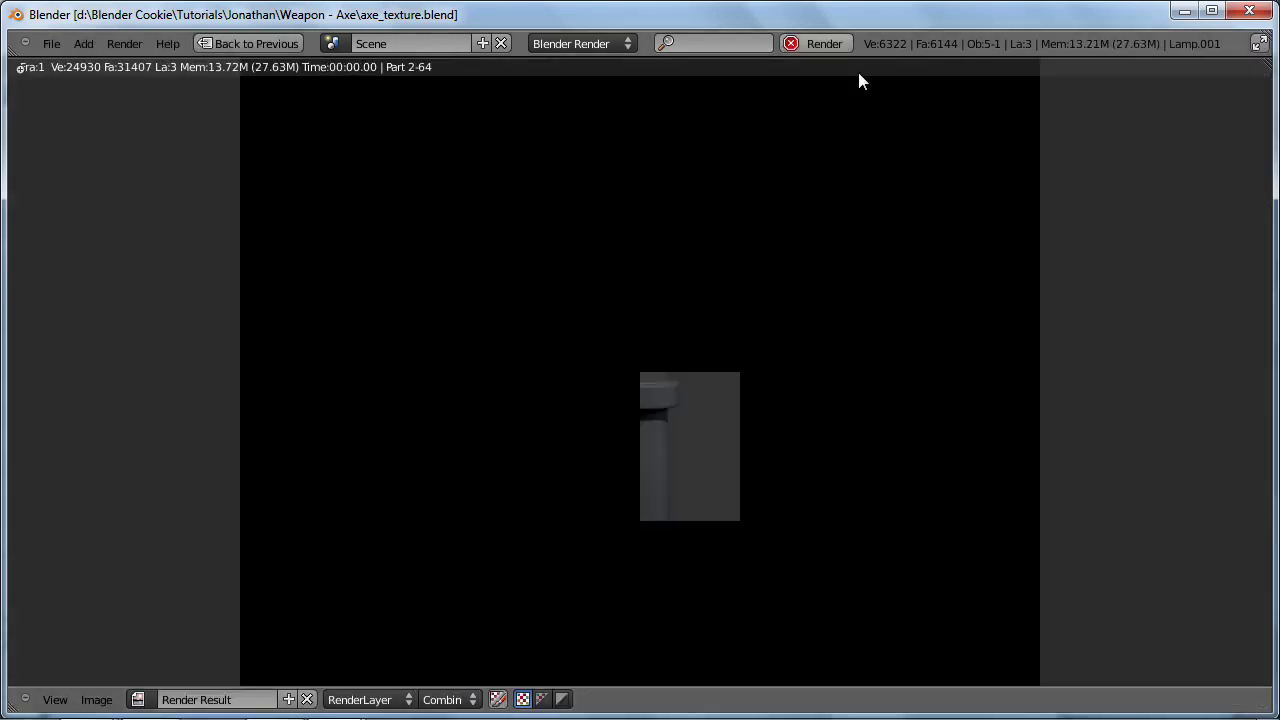
{"action": "scroll", "coordinate": [997, 395], "scroll_direction": "down", "scroll_amount": 4}
{"action": "scroll", "coordinate": [996, 394], "scroll_direction": "up", "scroll_amount": 1}
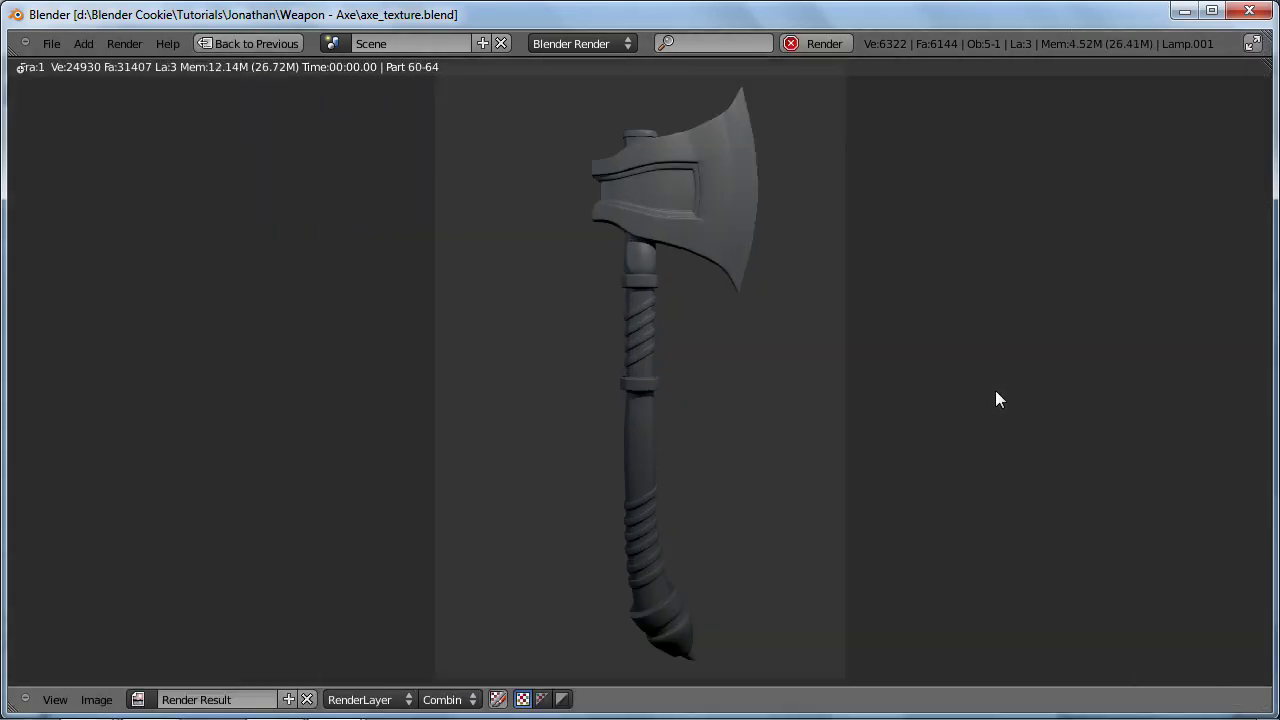
{"action": "key", "text": "Escape"}
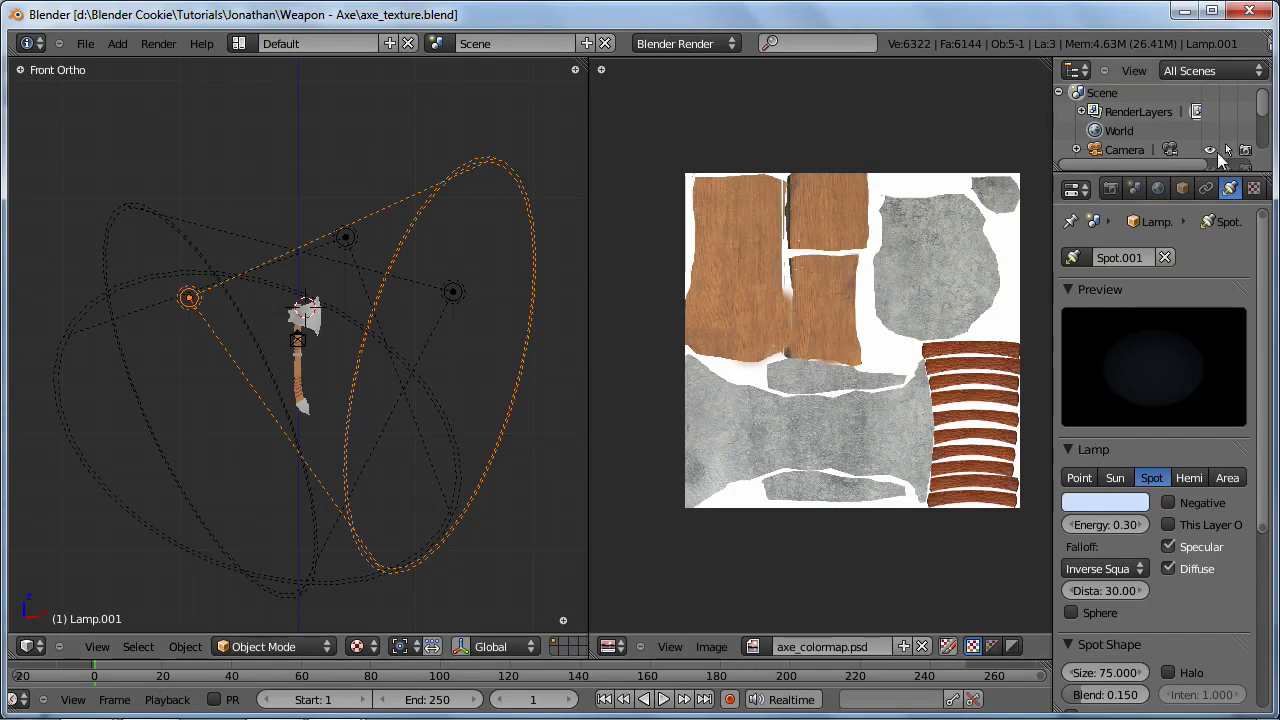
Step: Enable Ambient Occlusion for the world and set its gather method to Approximate
{"action": "left_click", "coordinate": [1157, 190]}
{"action": "scroll", "coordinate": [1084, 482], "scroll_direction": "down", "scroll_amount": 2}
{"action": "left_click", "coordinate": [1085, 492]}
{"action": "left_click", "coordinate": [1200, 522]}
{"action": "scroll", "coordinate": [1200, 518], "scroll_direction": "down", "scroll_amount": 2}
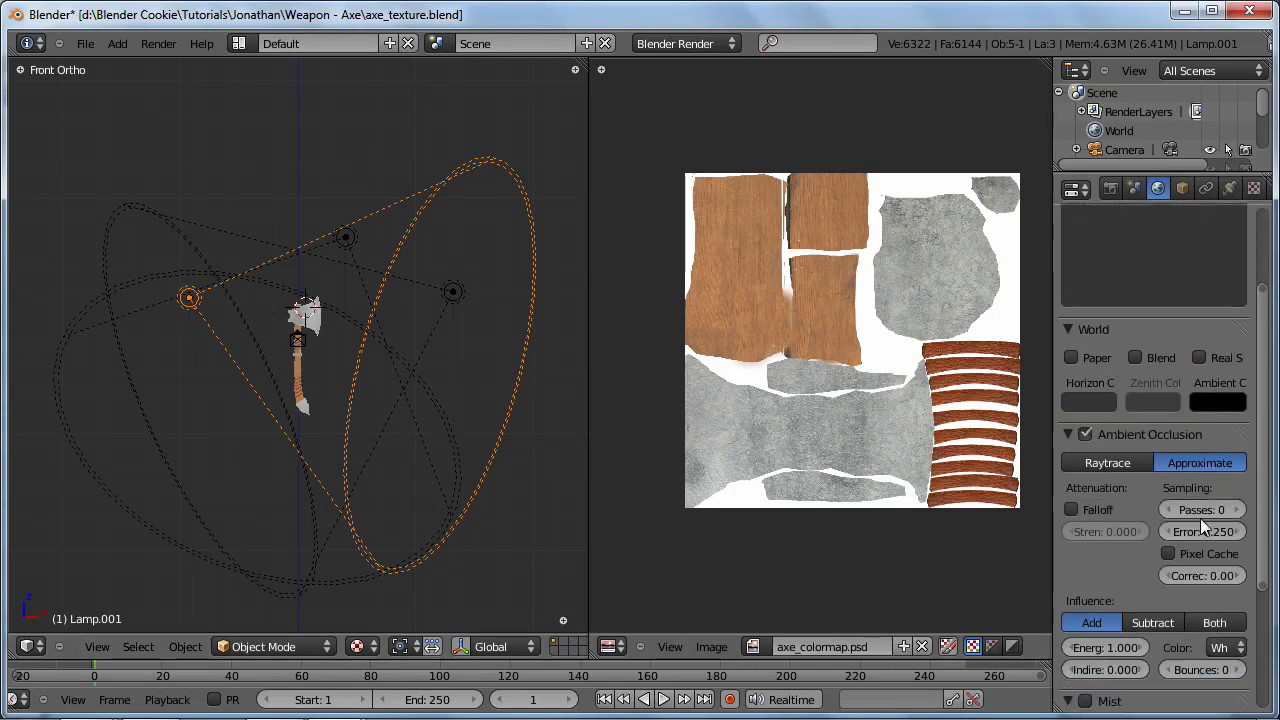
Step: Save the scene and render the camera view to check the ambient occlusion
{"action": "scroll", "coordinate": [368, 470], "scroll_direction": "up", "scroll_amount": 3}
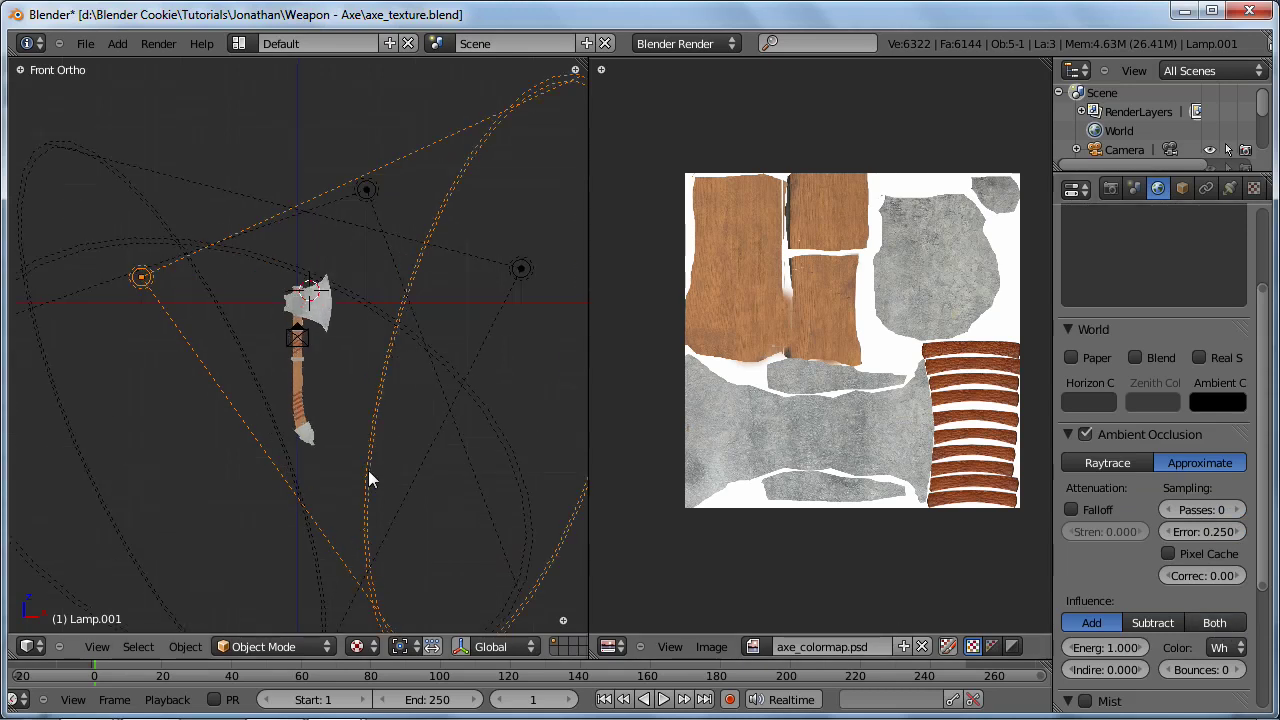
{"action": "key", "text": "ctrl+shift+o"}
{"action": "key", "text": "Escape"}
{"action": "key", "text": "F12"}
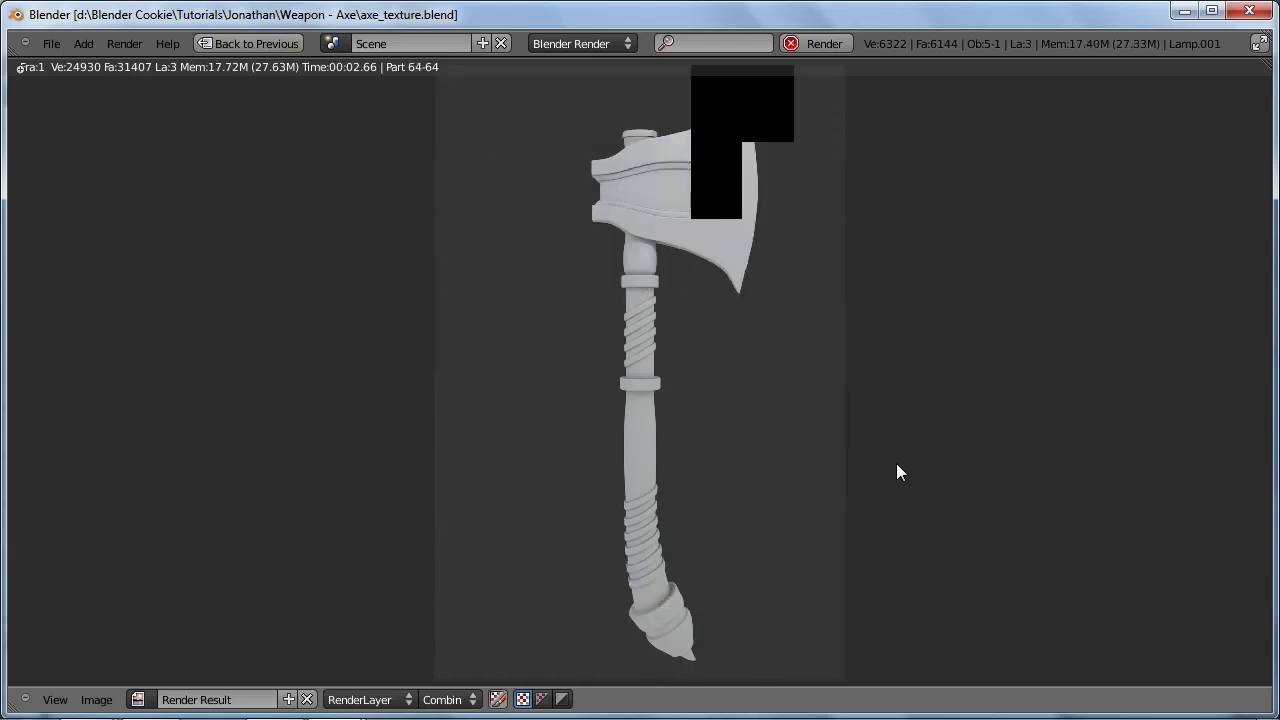
{"action": "key", "text": "Escape"}
Step: Set the render resolution percentage to 50%
{"action": "left_click", "coordinate": [1110, 188]}
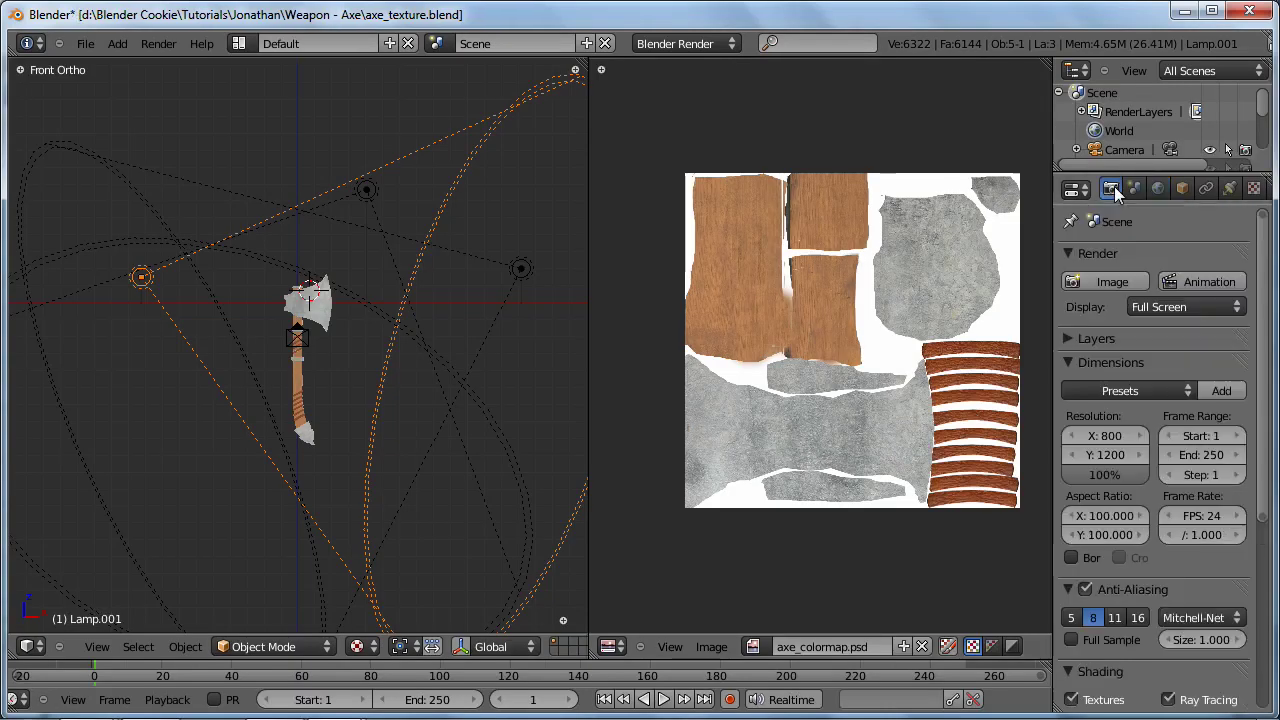
{"action": "left_click", "coordinate": [1122, 475]}
{"action": "type", "text": "50"}
{"action": "key", "text": "Return"}
{"action": "left_click", "coordinate": [197, 357]}
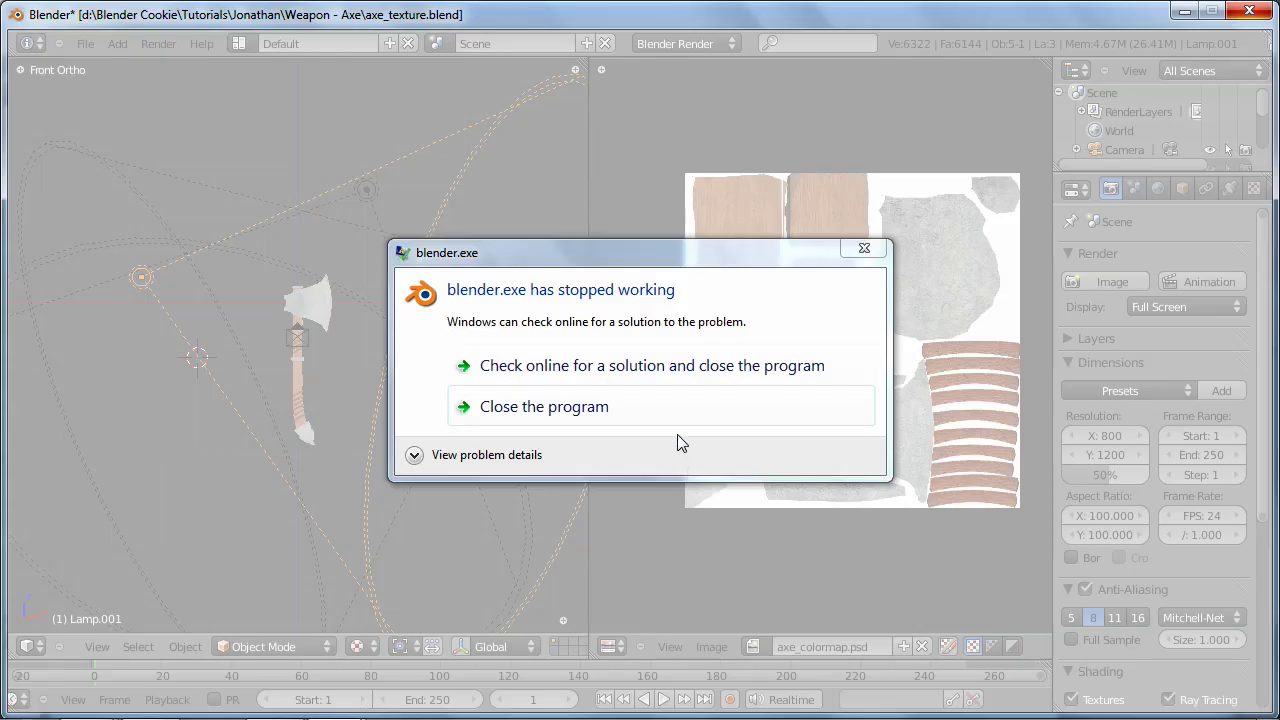
Step: Close the crashed program, relaunch Blender, reopen the recent file axe_texture.blend and save it over itself
{"action": "left_click", "coordinate": [678, 412]}
{"action": "double_click", "coordinate": [308, 357]}
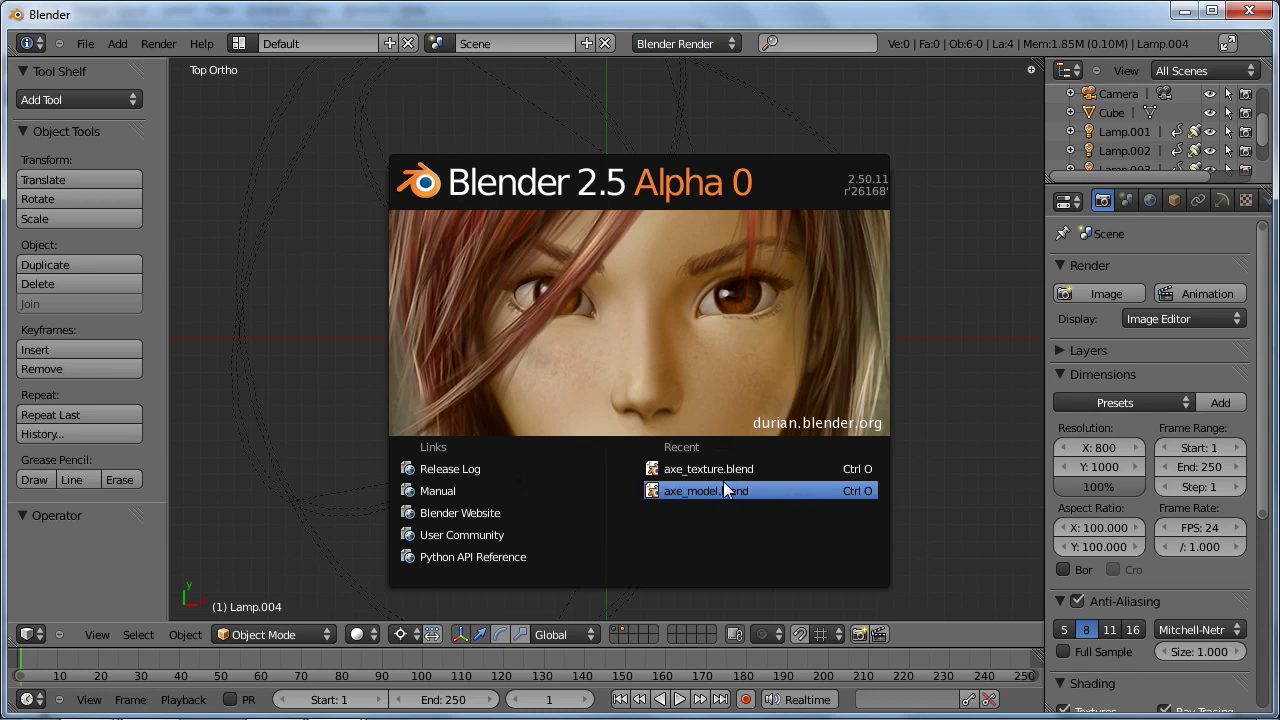
{"action": "left_click", "coordinate": [727, 467]}
{"action": "key", "text": "ctrl+s"}
{"action": "left_click", "coordinate": [314, 314]}
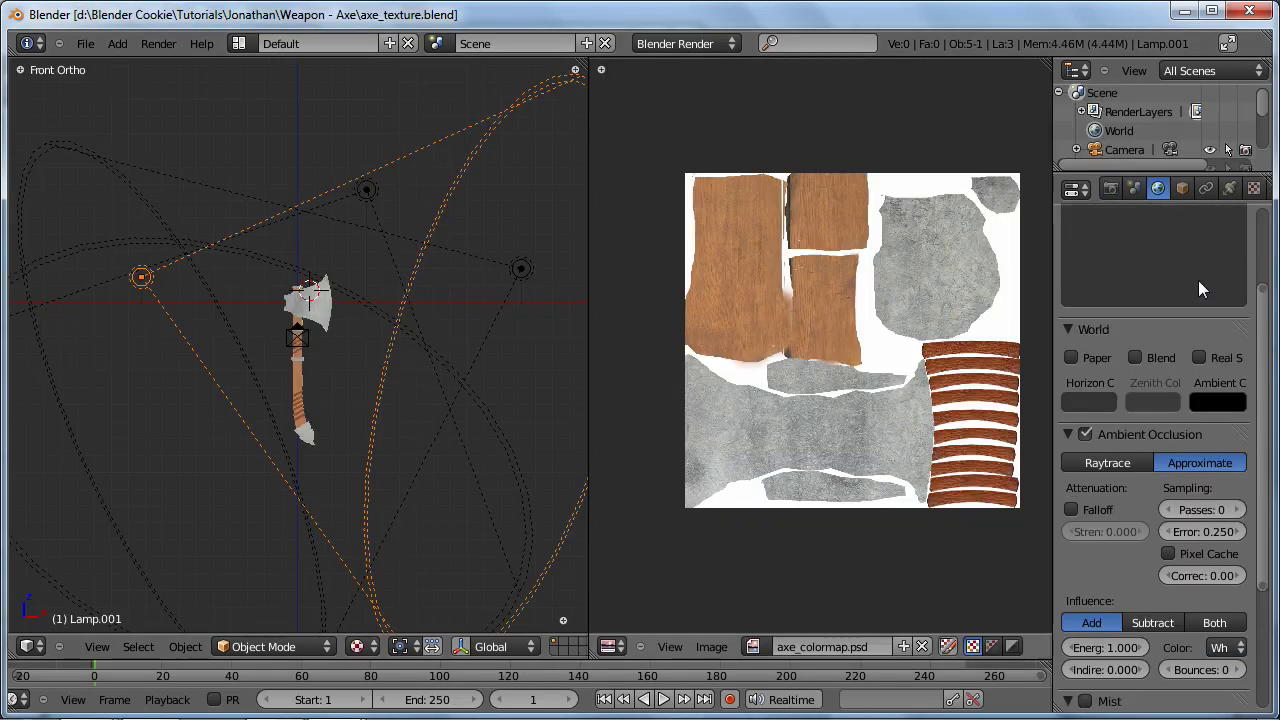
Step: Set the render resolution percentage to 50% and save the scene over axe_texture.blend
{"action": "left_click", "coordinate": [1111, 188]}
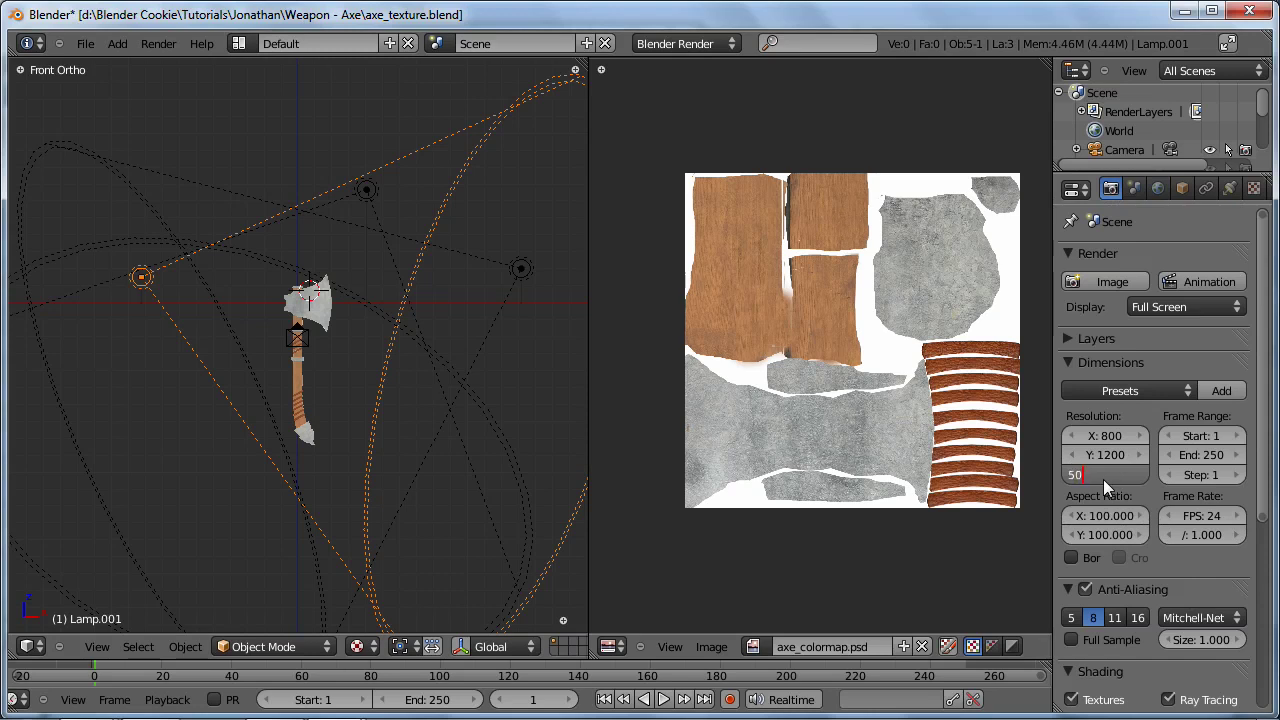
{"action": "key", "text": "Return"}
{"action": "key", "text": "ctrl+s"}
{"action": "left_click", "coordinate": [417, 421]}
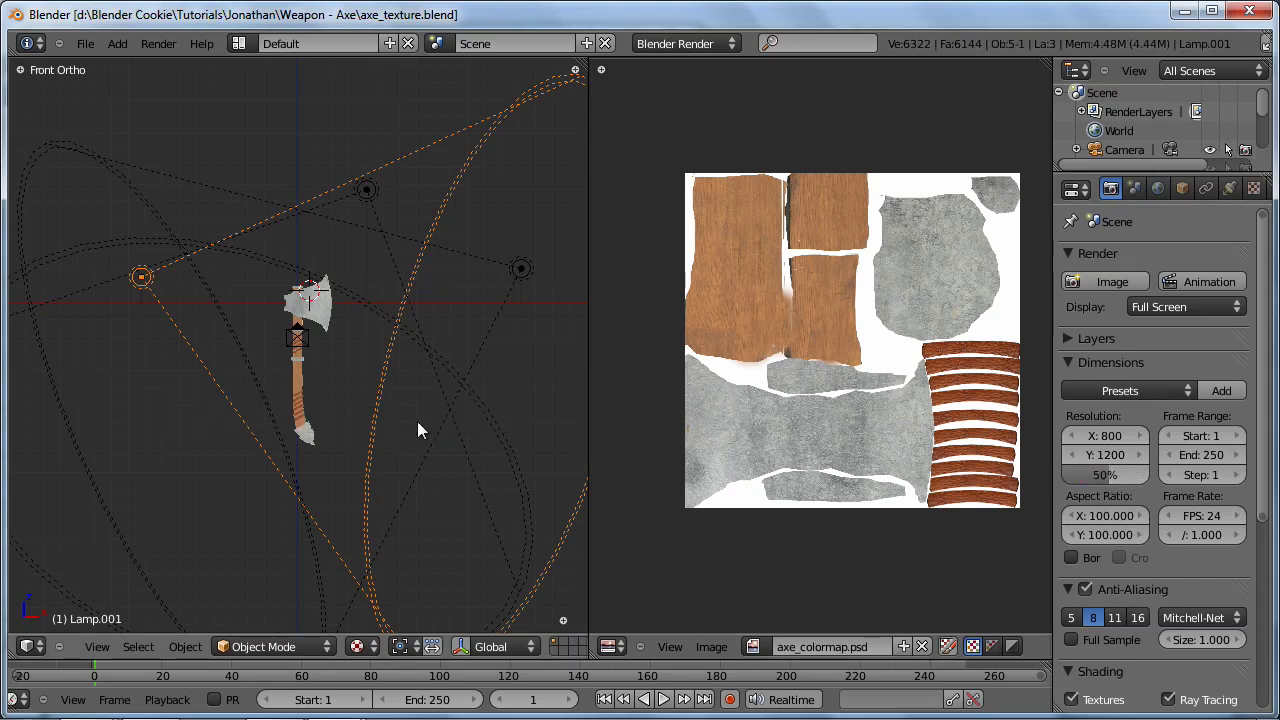
Step: Render the scene to check the ambient occlusion, close the render and save the file again
{"action": "key", "text": "F12"}
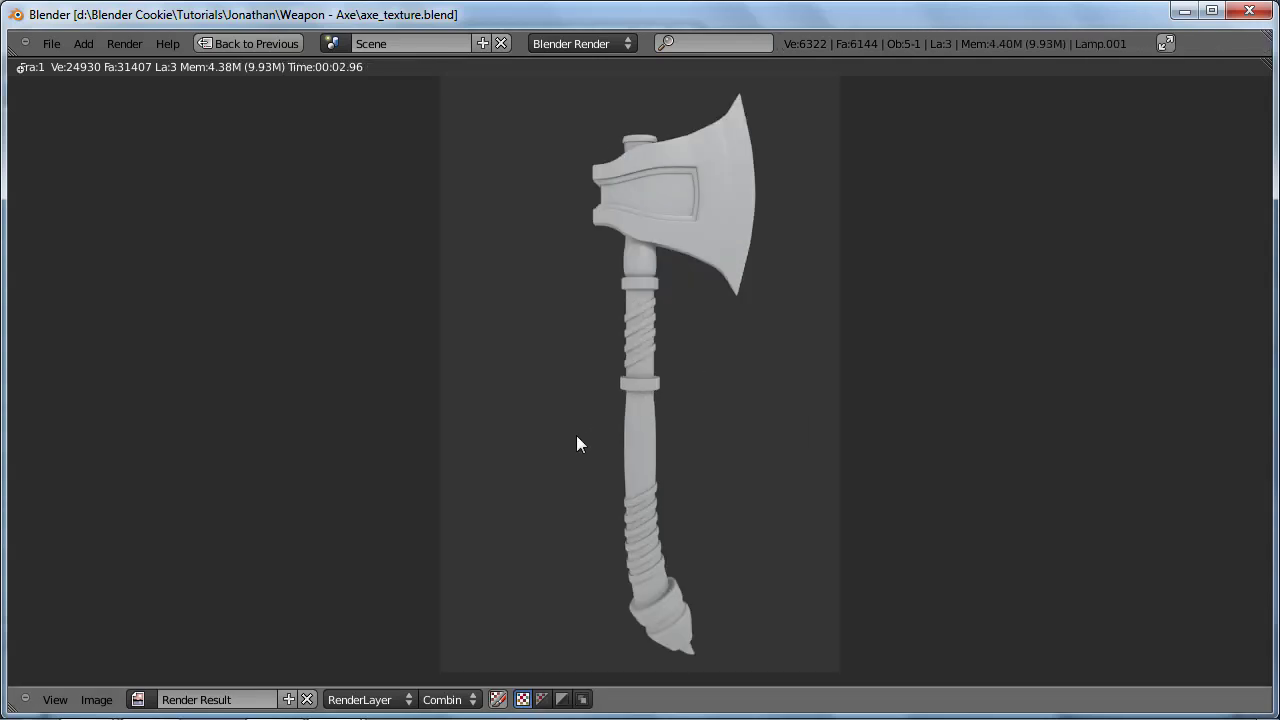
{"action": "key", "text": "Escape"}
{"action": "key", "text": "ctrl+s"}
{"action": "left_click", "coordinate": [232, 334]}
Step: Select the axe mesh, display it in wireframe and create a new material for it
{"action": "right_click", "coordinate": [328, 300]}
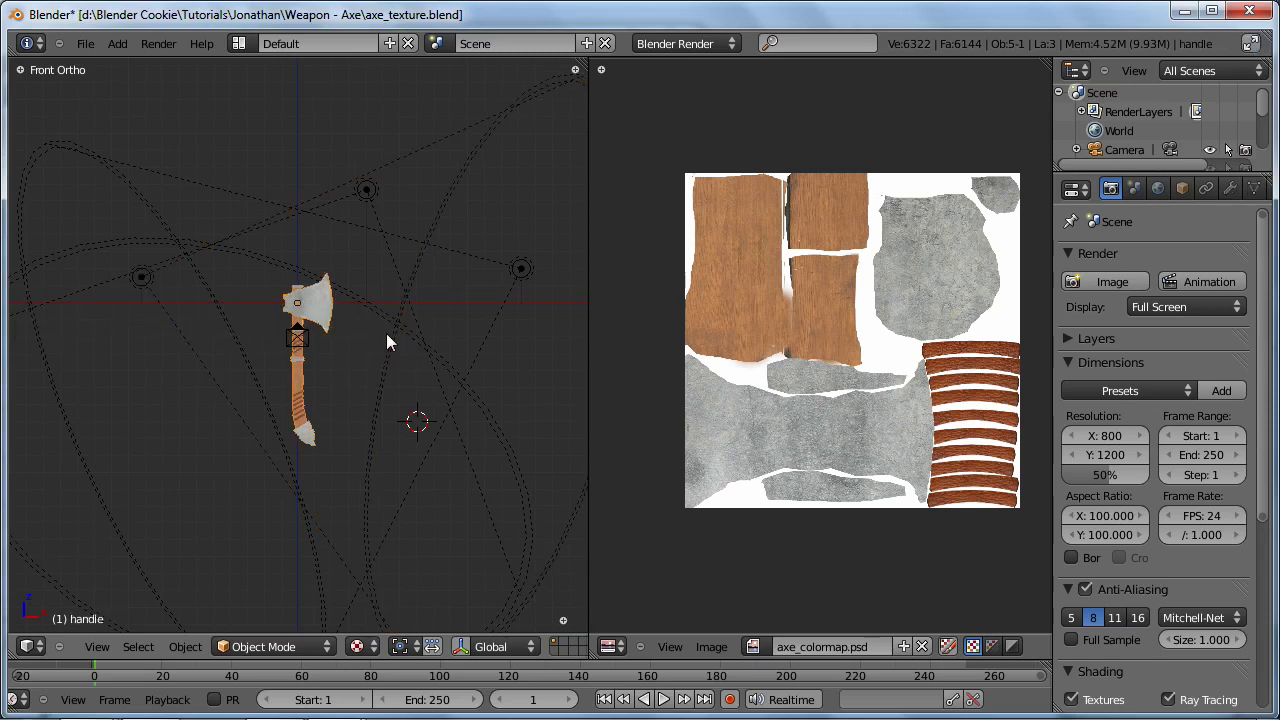
{"action": "key", "text": "z"}
{"action": "scroll", "coordinate": [1270, 190], "scroll_direction": "down", "scroll_amount": 5}
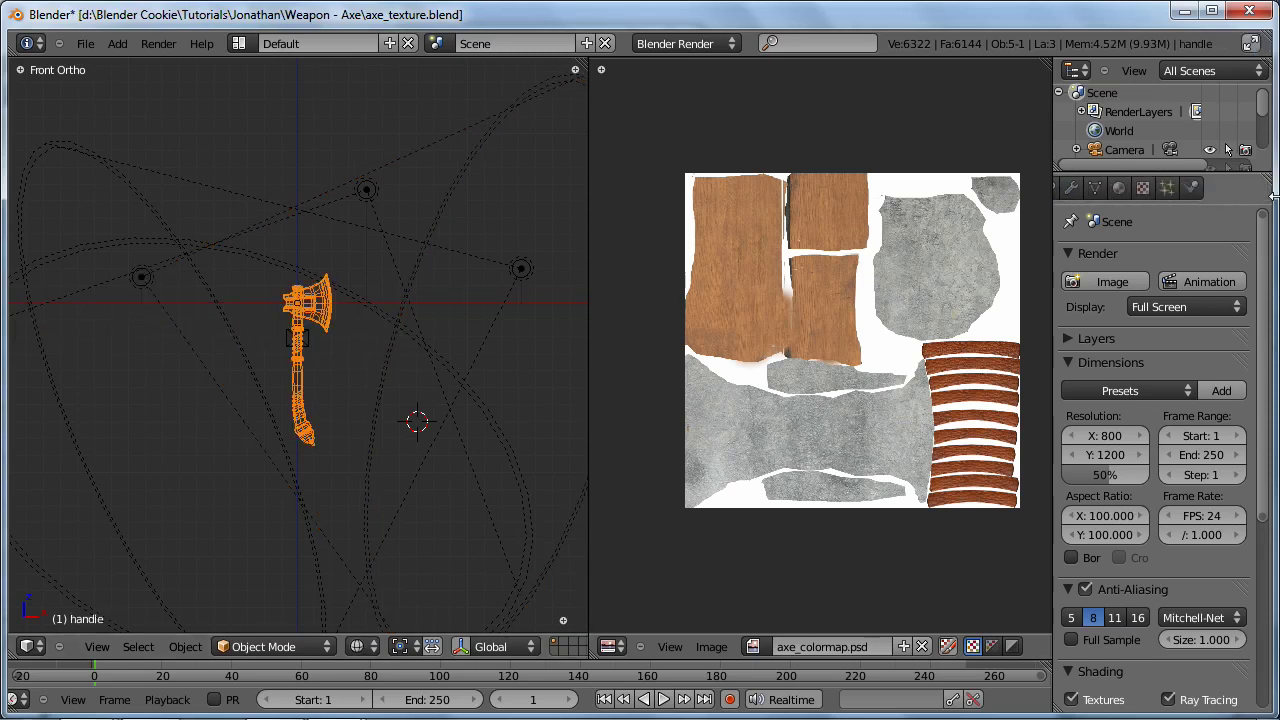
{"action": "left_click", "coordinate": [1118, 188]}
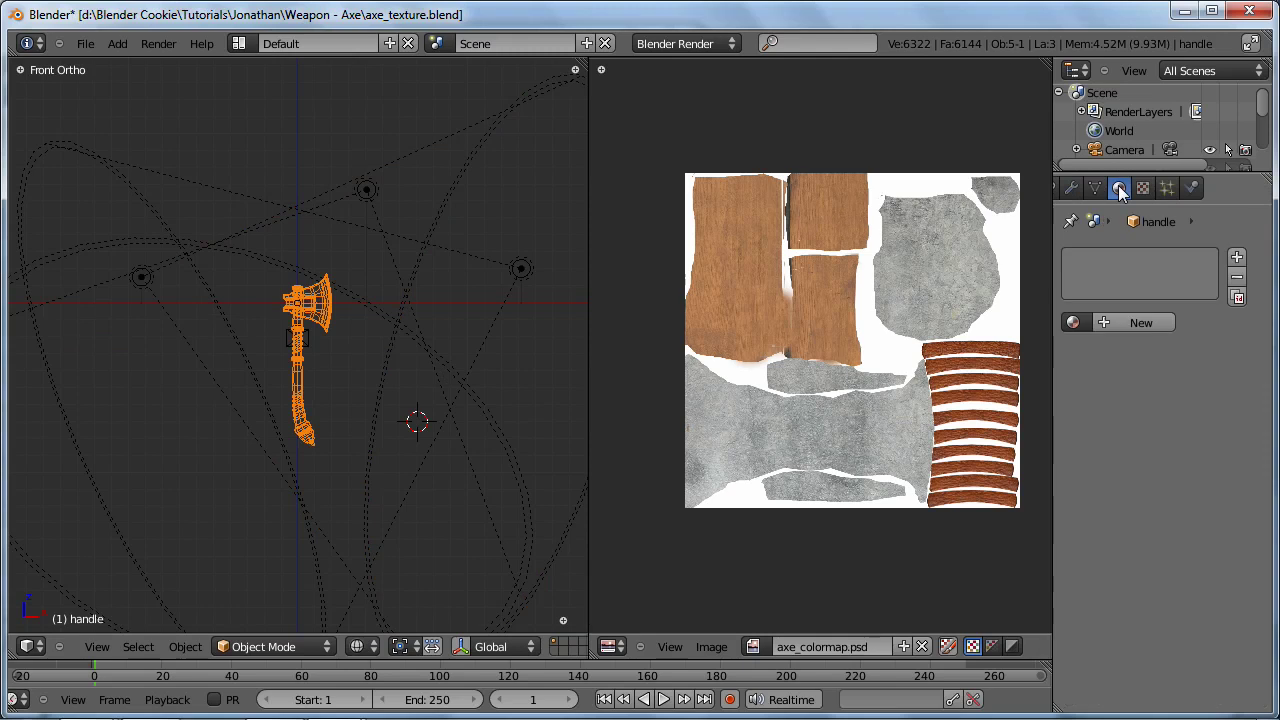
{"action": "left_click", "coordinate": [1123, 325]}
Step: Name the new material axe and set its specular intensity to 0.262
{"action": "left_click", "coordinate": [1107, 323]}
{"action": "type", "text": "axde"}
{"action": "key", "text": "Return"}
{"action": "left_click", "coordinate": [1120, 331]}
{"action": "type", "text": "axe"}
{"action": "key", "text": "Return"}
{"action": "scroll", "coordinate": [1124, 416], "scroll_direction": "down", "scroll_amount": 1}
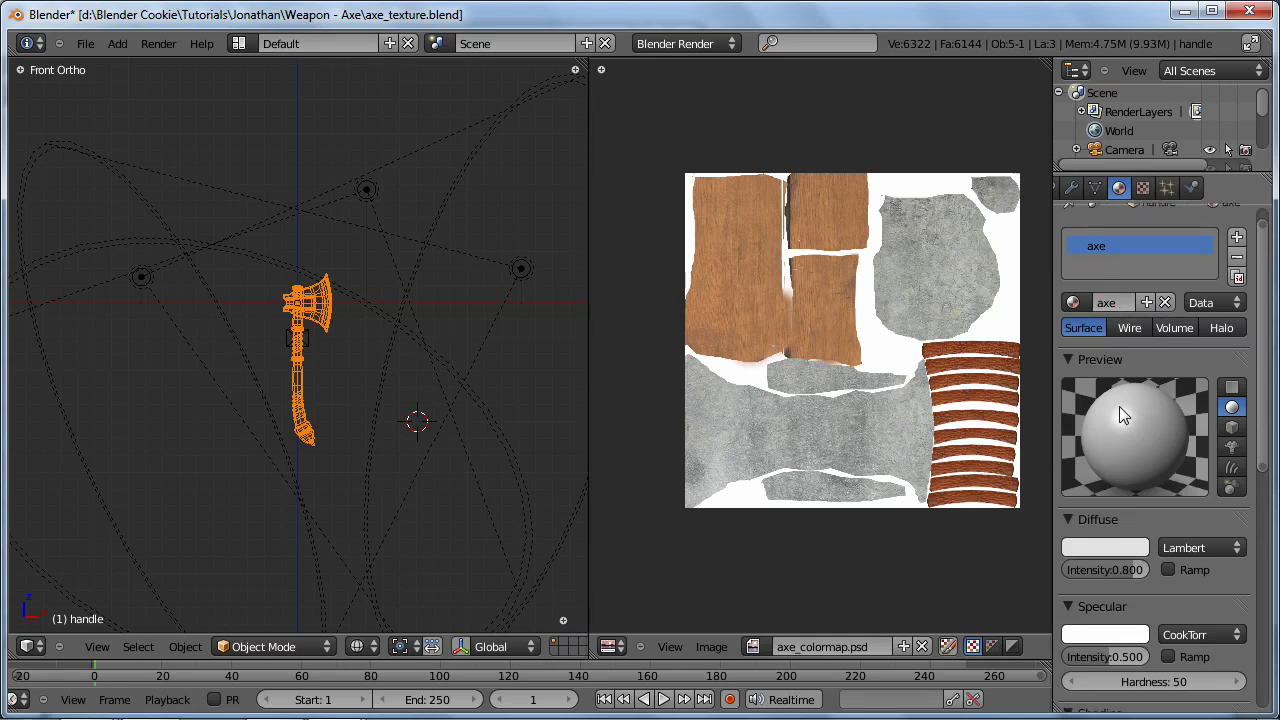
{"action": "left_click_drag", "start_coordinate": [1108, 656], "coordinate": [1078, 666]}
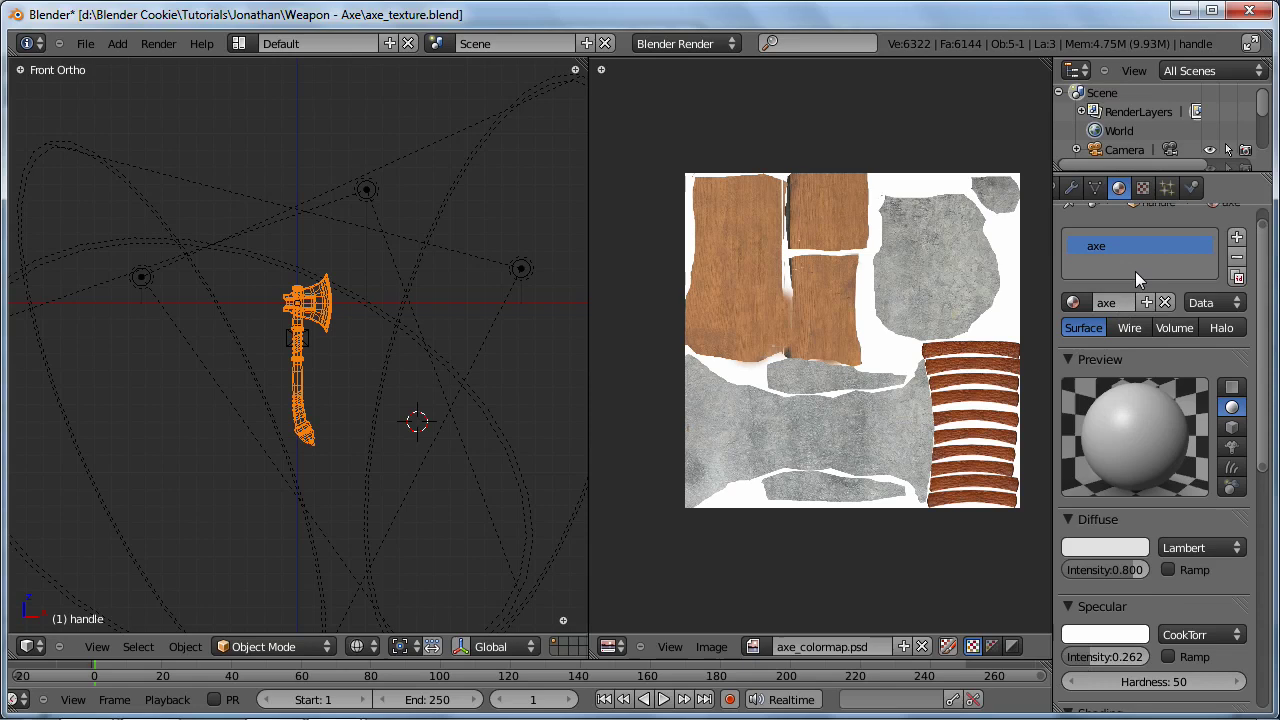
Step: Add an Image or Movie texture to the axe material and load axe_colormap.psd from the textures folder
{"action": "left_click", "coordinate": [1150, 192]}
{"action": "left_click", "coordinate": [1140, 374]}
{"action": "left_click", "coordinate": [1145, 400]}
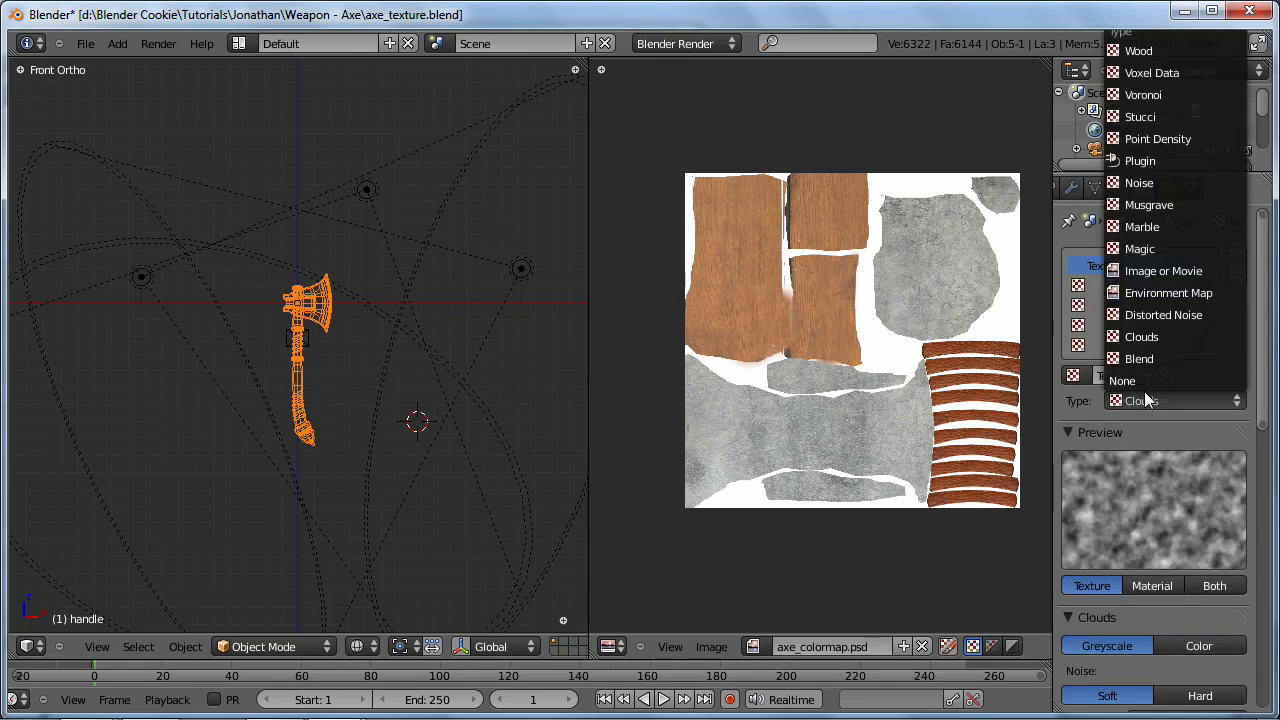
{"action": "left_click", "coordinate": [1158, 271]}
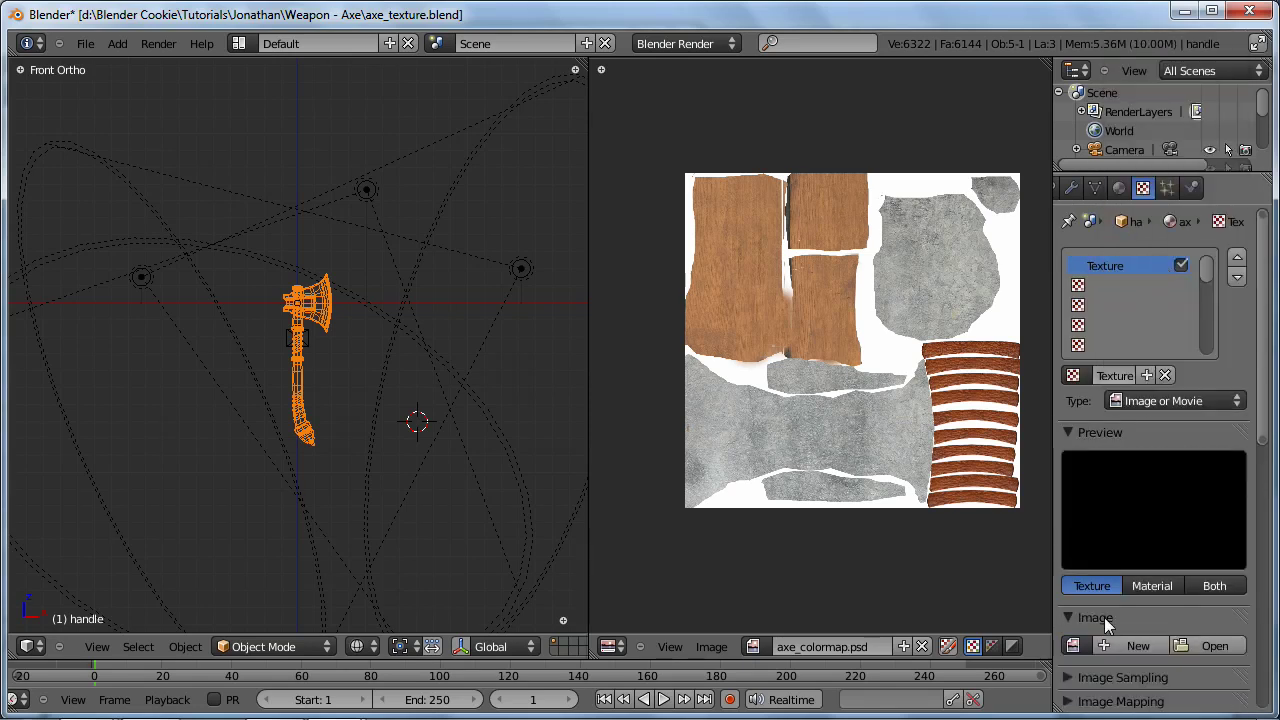
{"action": "left_click", "coordinate": [1222, 648]}
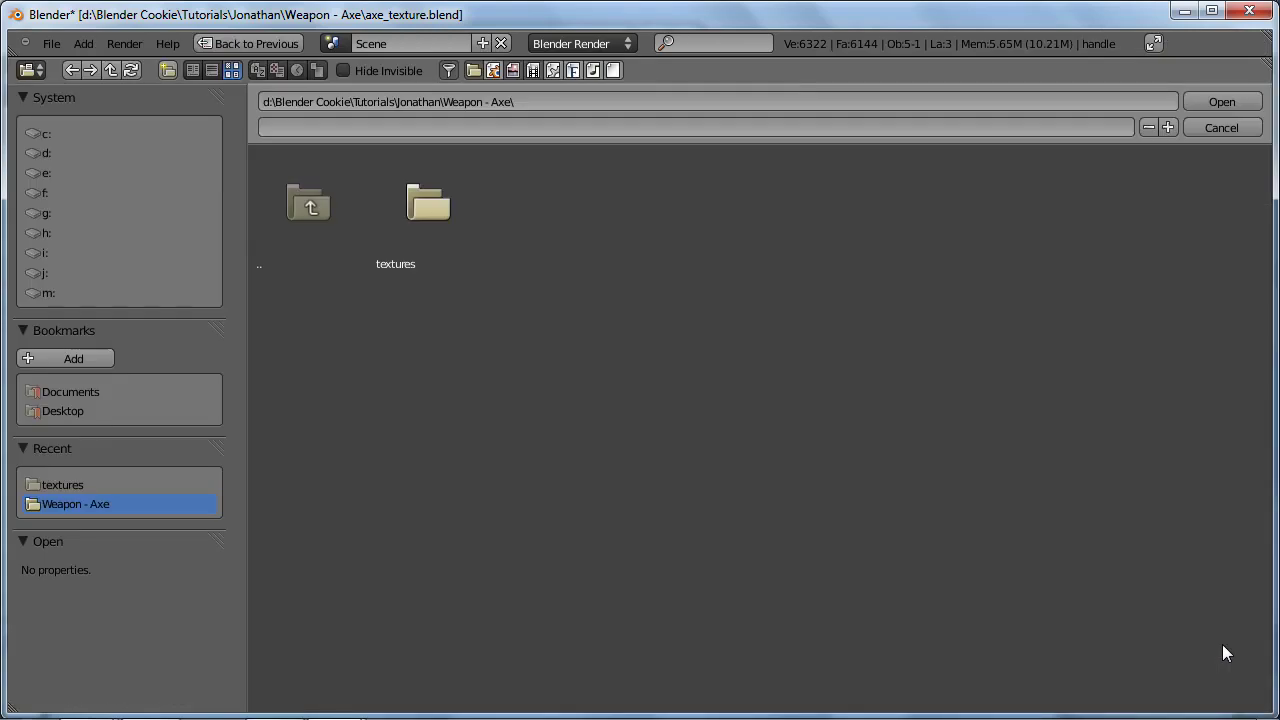
{"action": "left_click", "coordinate": [426, 261]}
{"action": "left_click", "coordinate": [458, 226]}
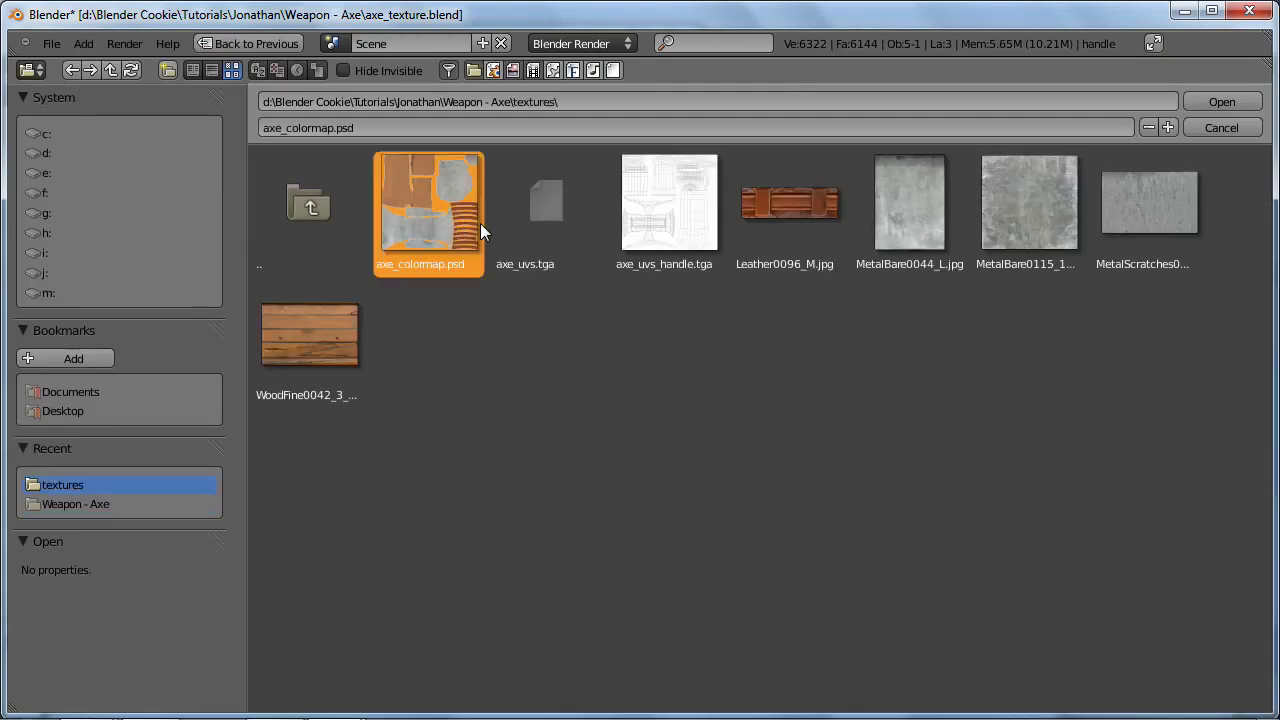
{"action": "left_click", "coordinate": [1221, 101]}
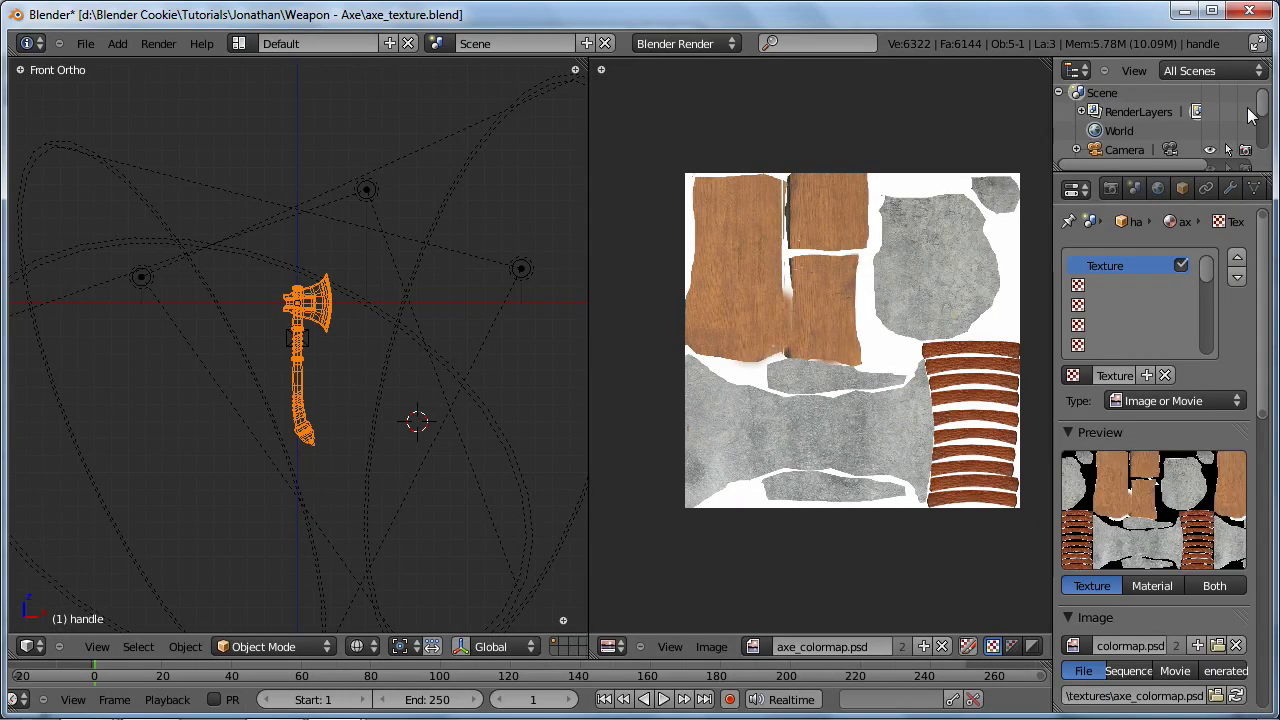
Step: Save the scene over itself and switch the 3D view to solid shading
{"action": "key", "text": "ctrl+s"}
{"action": "left_click", "coordinate": [848, 540]}
{"action": "key", "text": "z"}
{"action": "scroll", "coordinate": [379, 363], "scroll_direction": "up", "scroll_amount": 5}
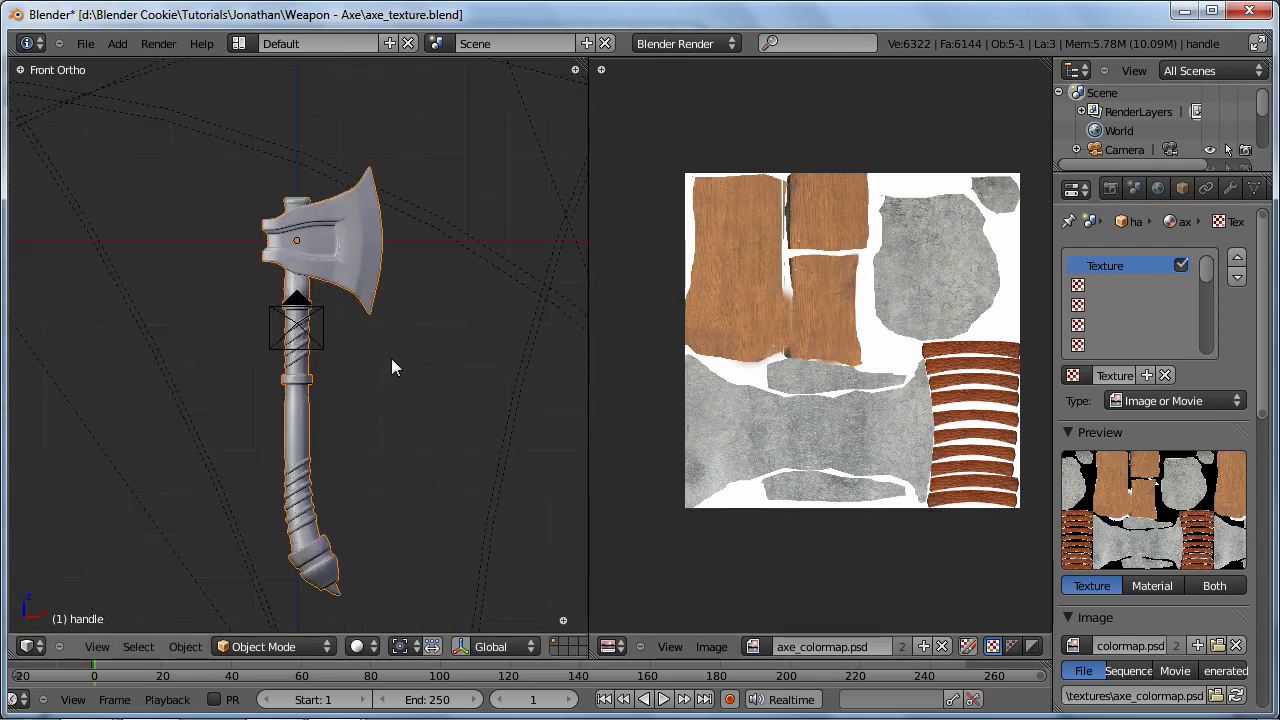
Step: Set the colour map texture's mapping coordinates to UV
{"action": "scroll", "coordinate": [1212, 566], "scroll_direction": "down", "scroll_amount": 6}
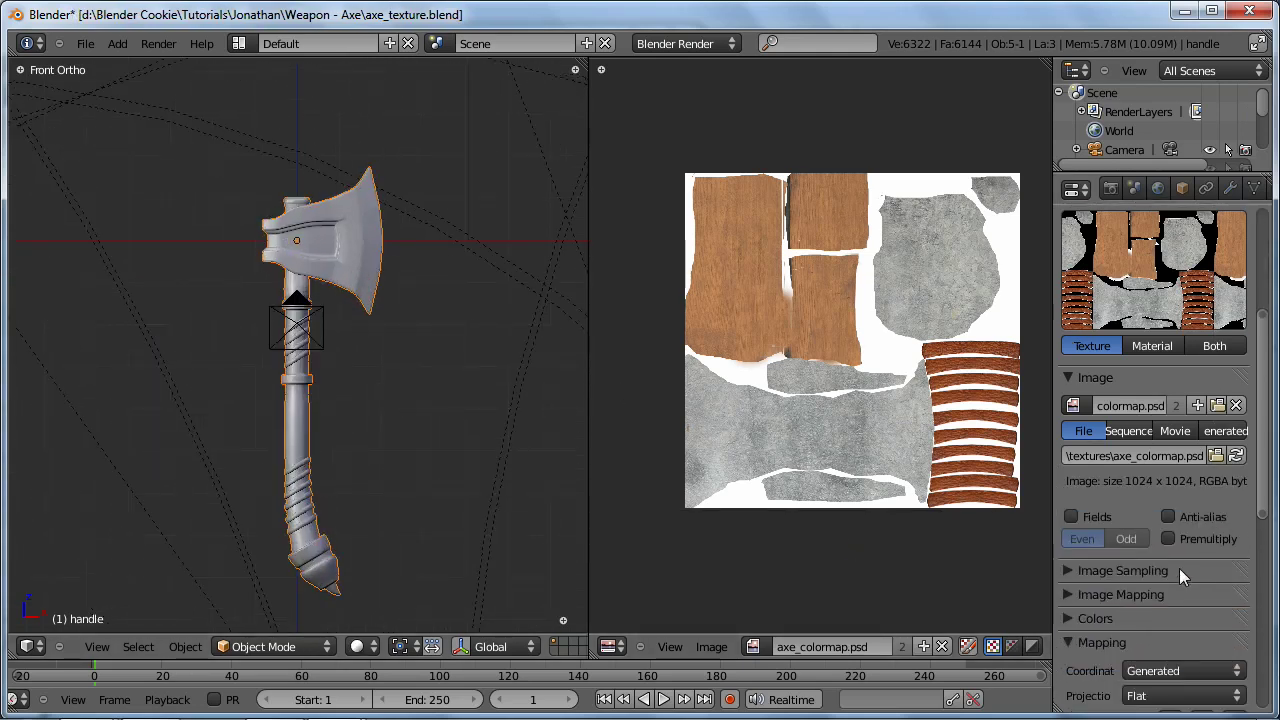
{"action": "left_click", "coordinate": [1079, 594]}
{"action": "left_click", "coordinate": [1167, 618]}
{"action": "left_click", "coordinate": [1072, 592]}
{"action": "left_click", "coordinate": [1071, 567]}
{"action": "left_click", "coordinate": [1071, 567]}
{"action": "scroll", "coordinate": [1080, 575], "scroll_direction": "down", "scroll_amount": 4}
{"action": "left_click", "coordinate": [1184, 565]}
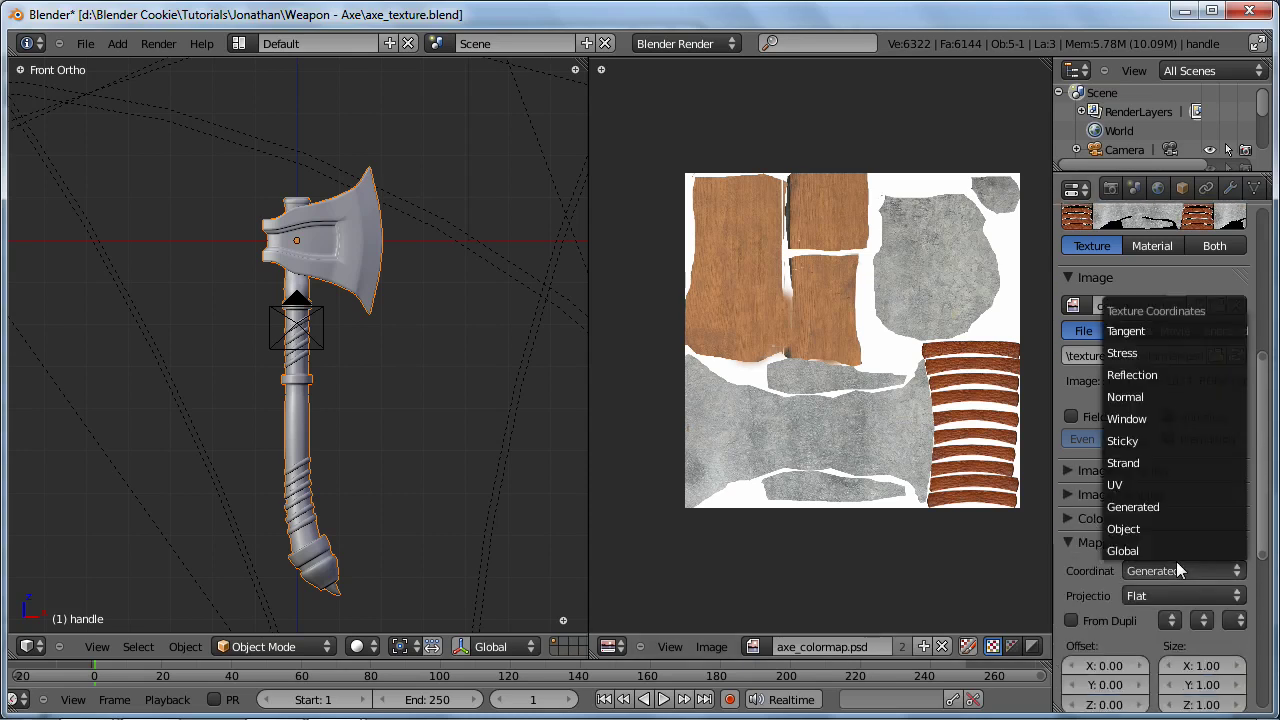
{"action": "left_click", "coordinate": [1189, 487]}
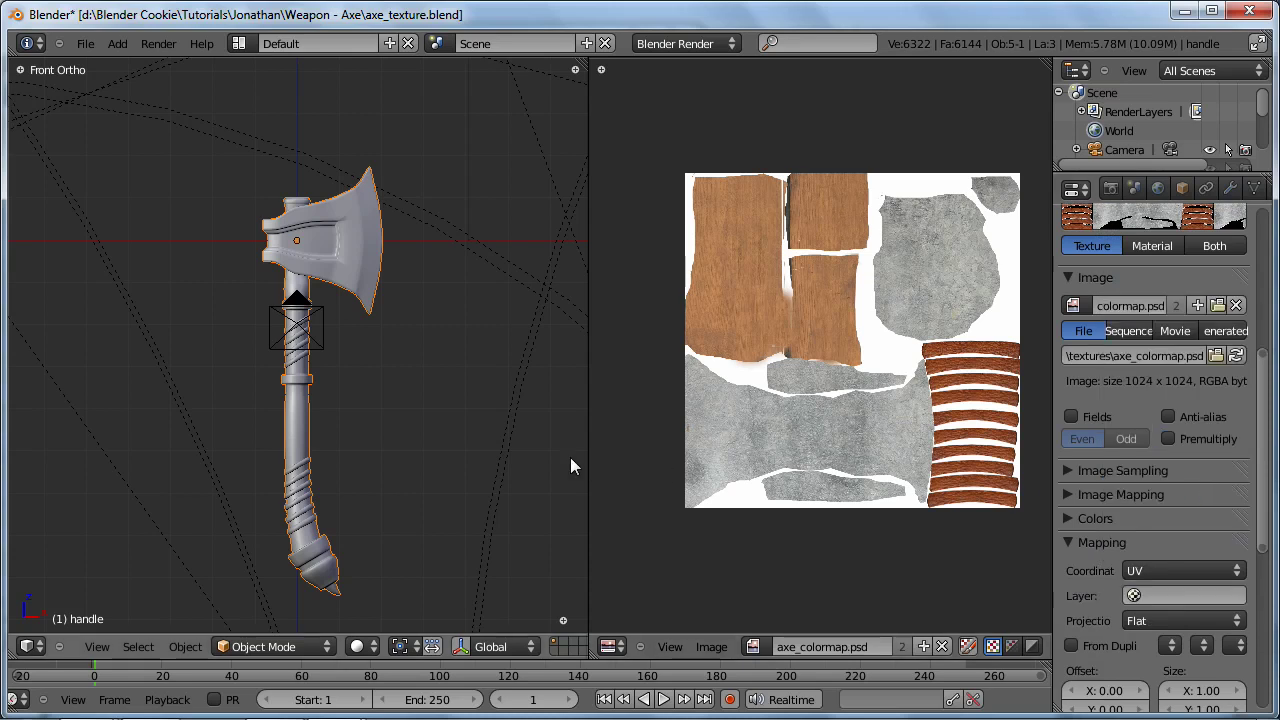
Step: Try to render the scene, and relaunch Blender after closing the crashed program
{"action": "key", "text": "F12"}
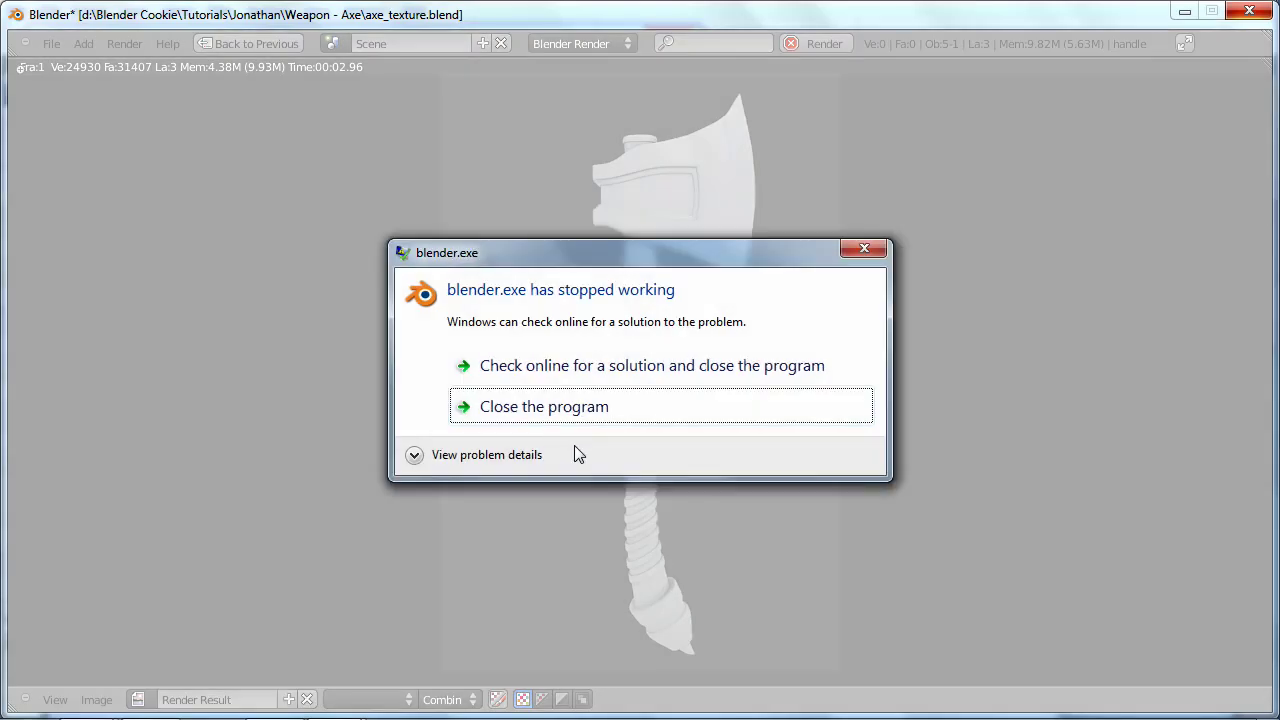
{"action": "left_click", "coordinate": [553, 399]}
{"action": "double_click", "coordinate": [333, 360]}
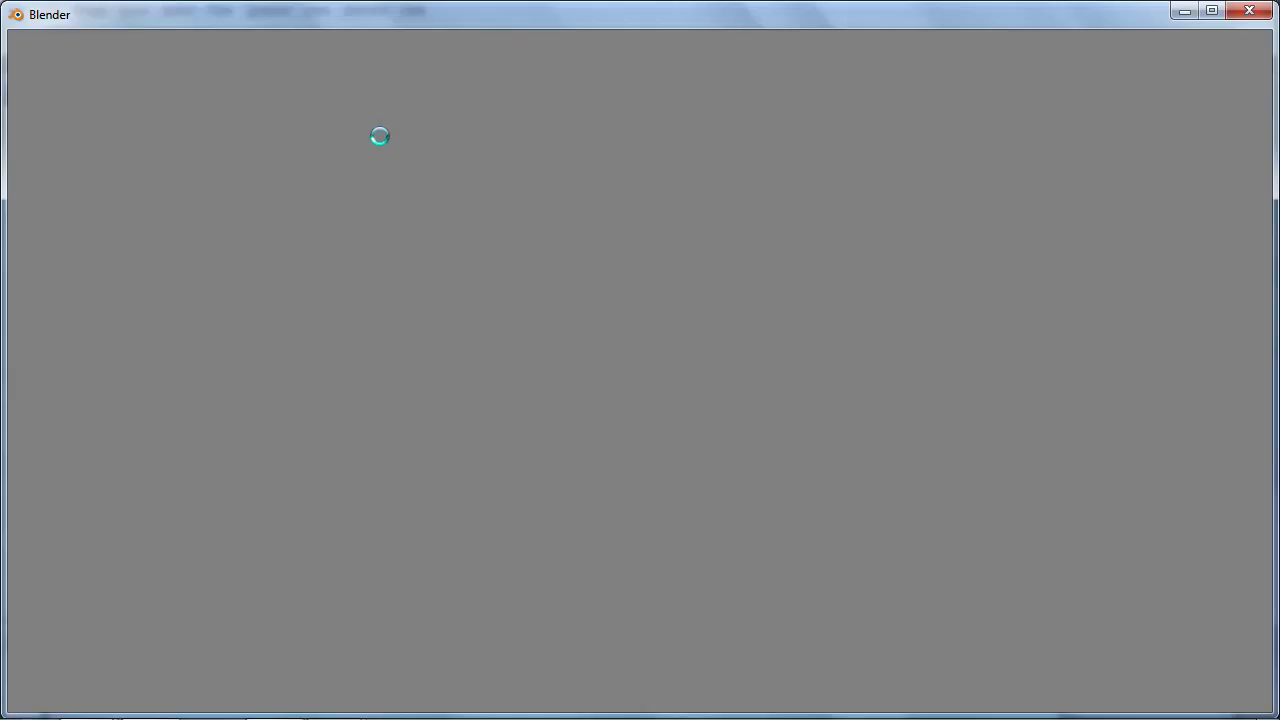
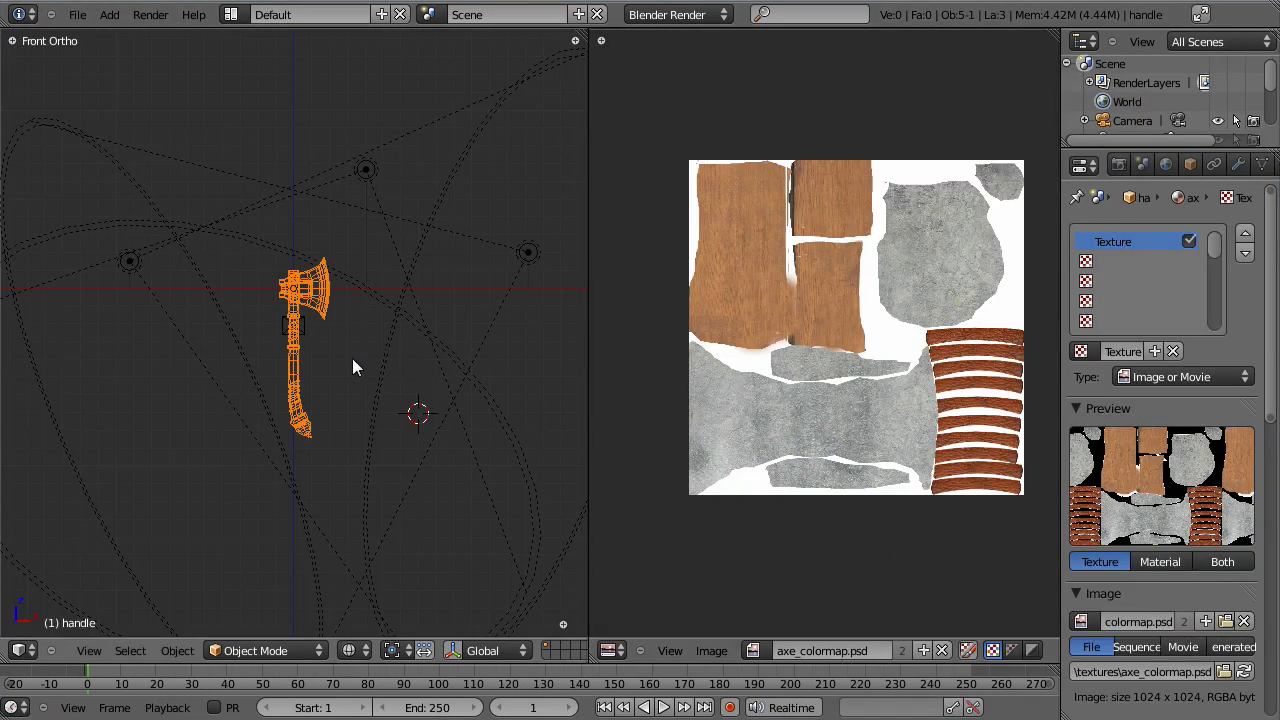
Step: Display the axe in solid shading and look through the camera
{"action": "scroll", "coordinate": [356, 380], "scroll_direction": "up", "scroll_amount": 4}
{"action": "key", "text": "z"}
{"action": "middle_click_drag", "start_coordinate": [368, 341], "coordinate": [356, 330]}
{"action": "scroll", "coordinate": [356, 332], "scroll_direction": "down", "scroll_amount": 4}
{"action": "key", "text": "KP_0"}
Step: Save the scene and render the camera view to check the colour map on the axe
{"action": "key", "text": "ctrl+s"}
{"action": "left_click", "coordinate": [367, 329]}
{"action": "key", "text": "F12"}
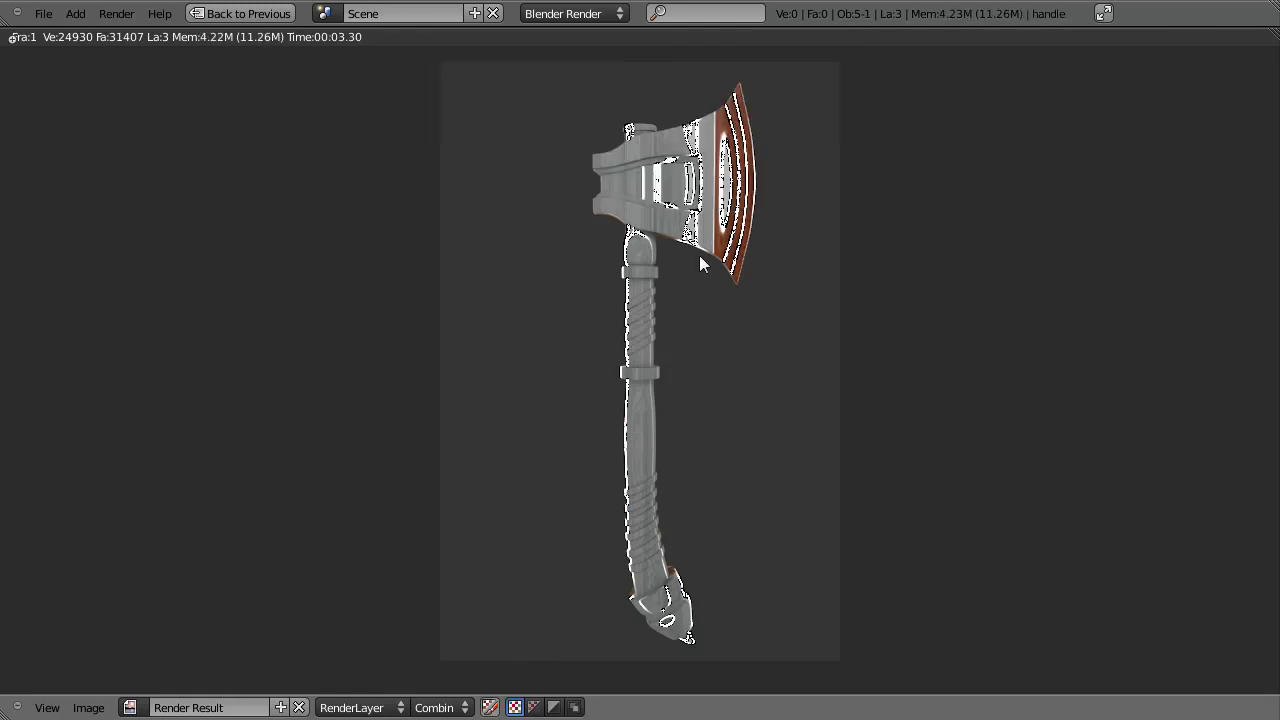
{"action": "key", "text": "Escape"}
Step: Change the texture's mapping coordinates to UV and save the scene over itself
{"action": "scroll", "coordinate": [1210, 540], "scroll_direction": "down", "scroll_amount": 6}
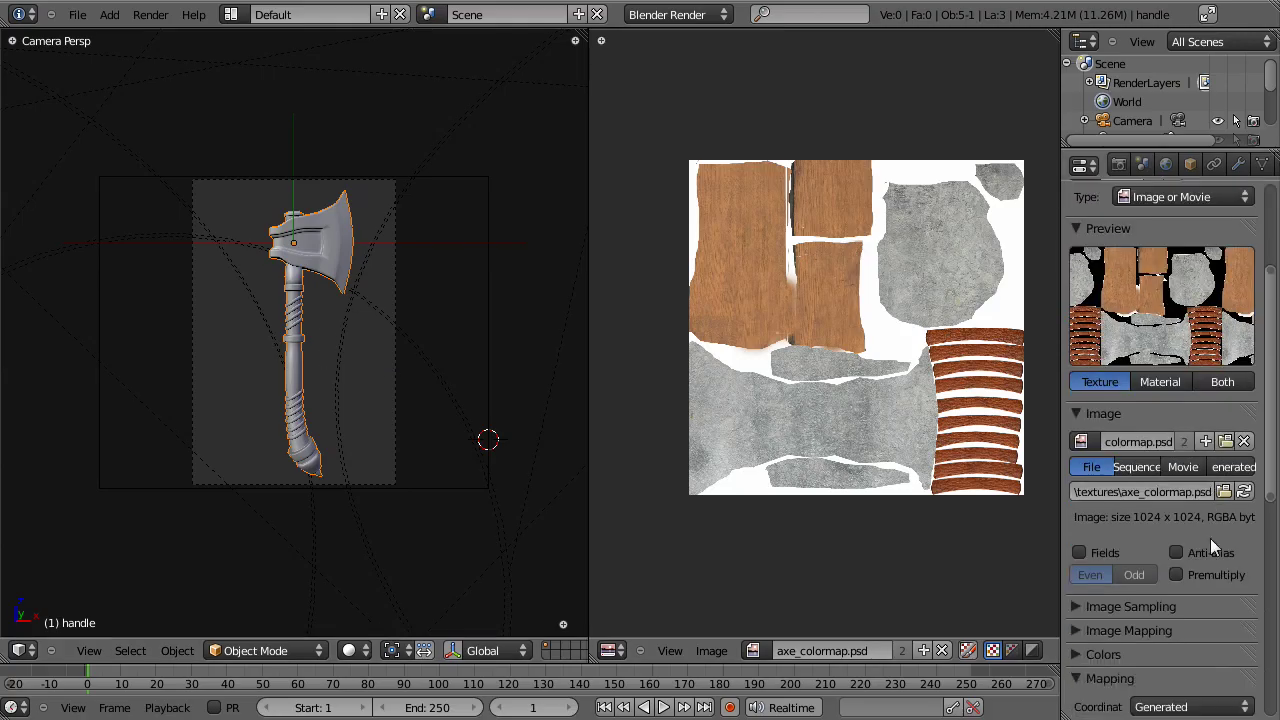
{"action": "left_click", "coordinate": [1172, 622]}
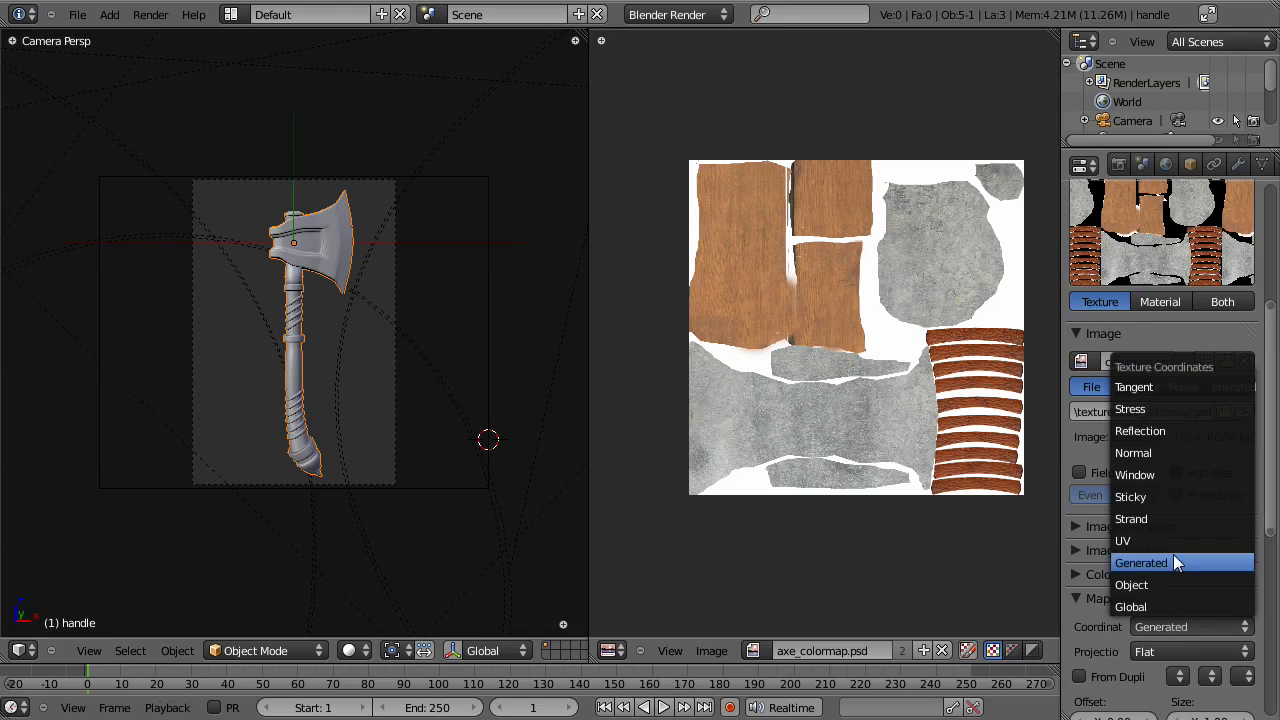
{"action": "left_click", "coordinate": [1175, 542]}
{"action": "key", "text": "ctrl+s"}
{"action": "left_click", "coordinate": [538, 452]}
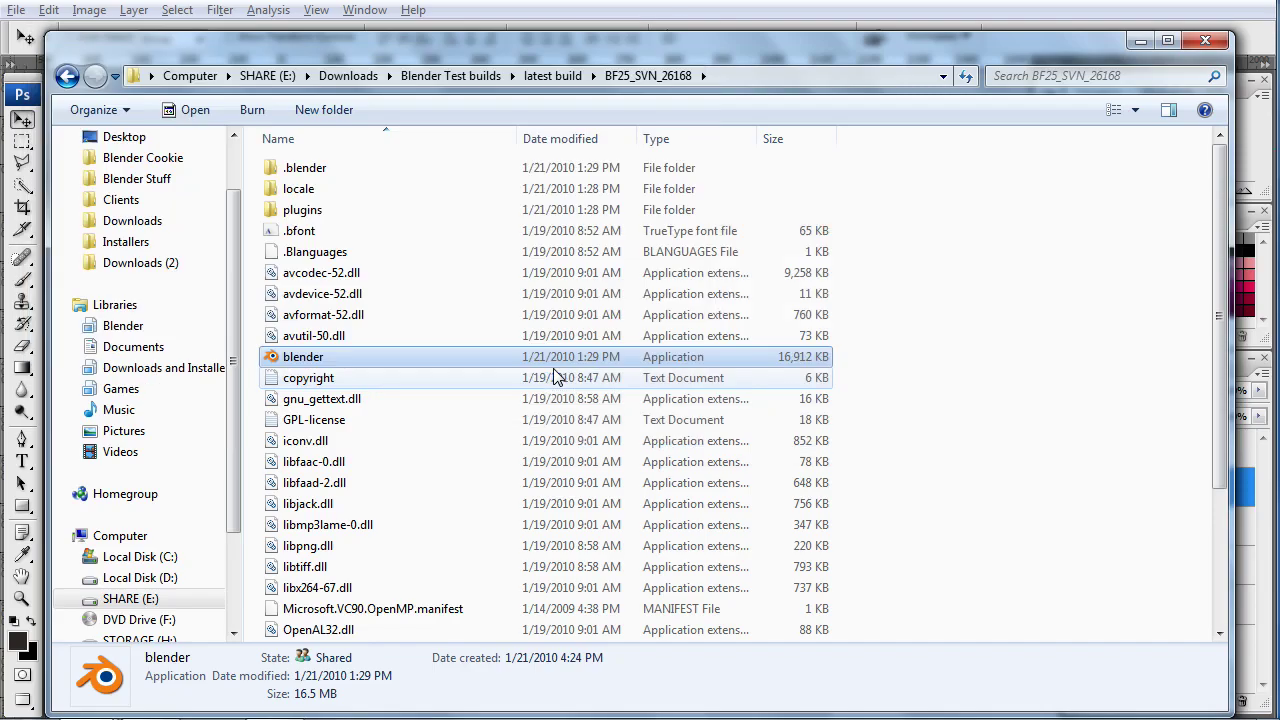
Step: Relaunch Blender and open axe_texture.blend from the Weapon - Axe folder
{"action": "double_click", "coordinate": [295, 357]}
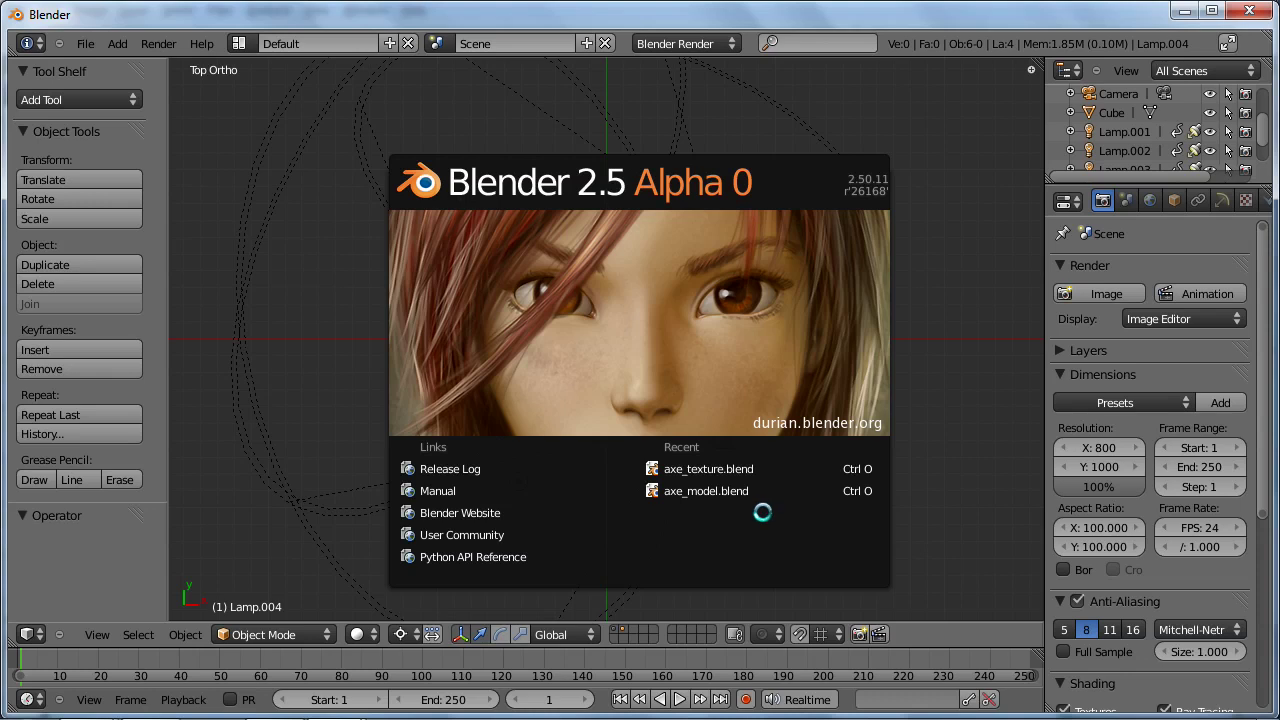
{"action": "left_click", "coordinate": [804, 512]}
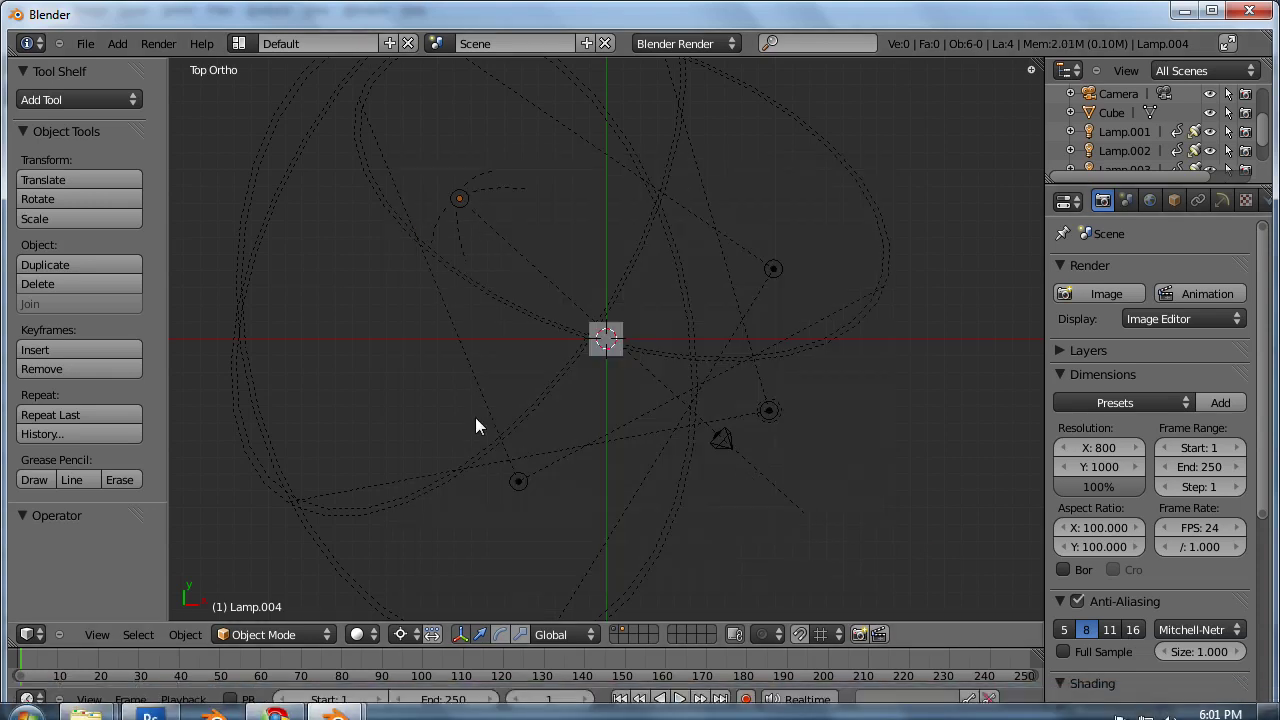
{"action": "key", "text": "ctrl+o"}
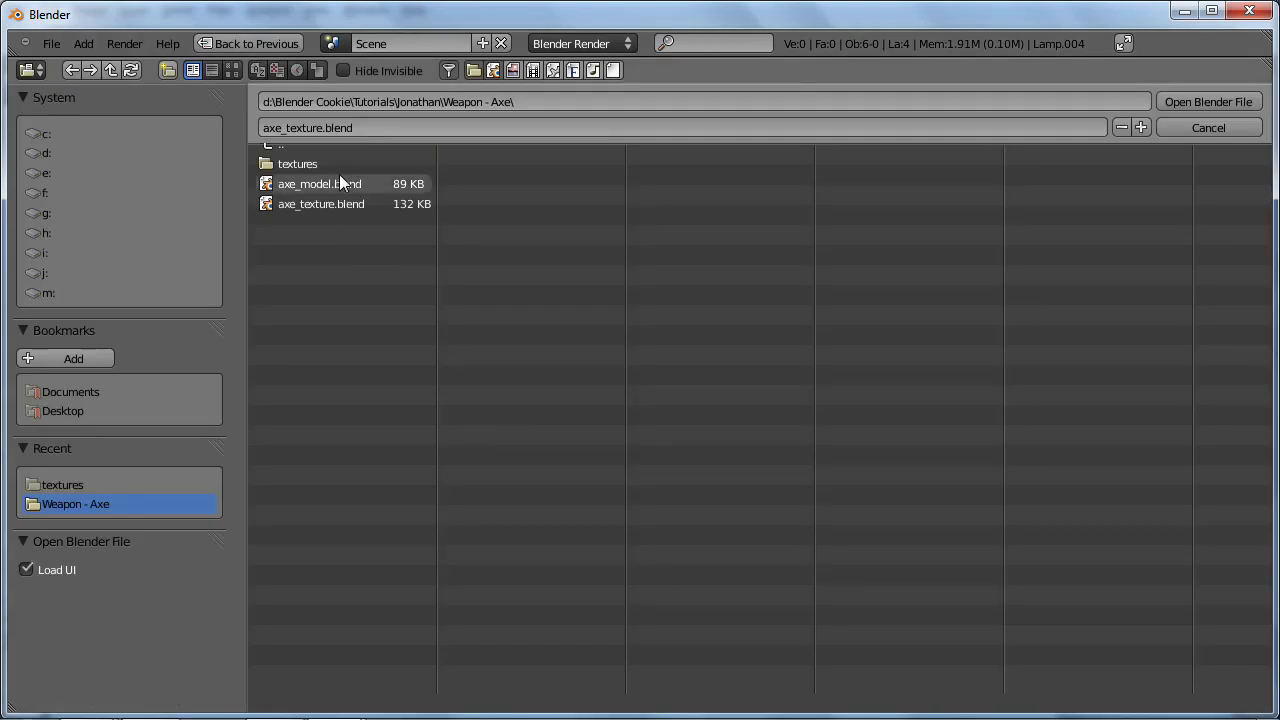
{"action": "left_click", "coordinate": [321, 204]}
{"action": "left_click", "coordinate": [1208, 101]}
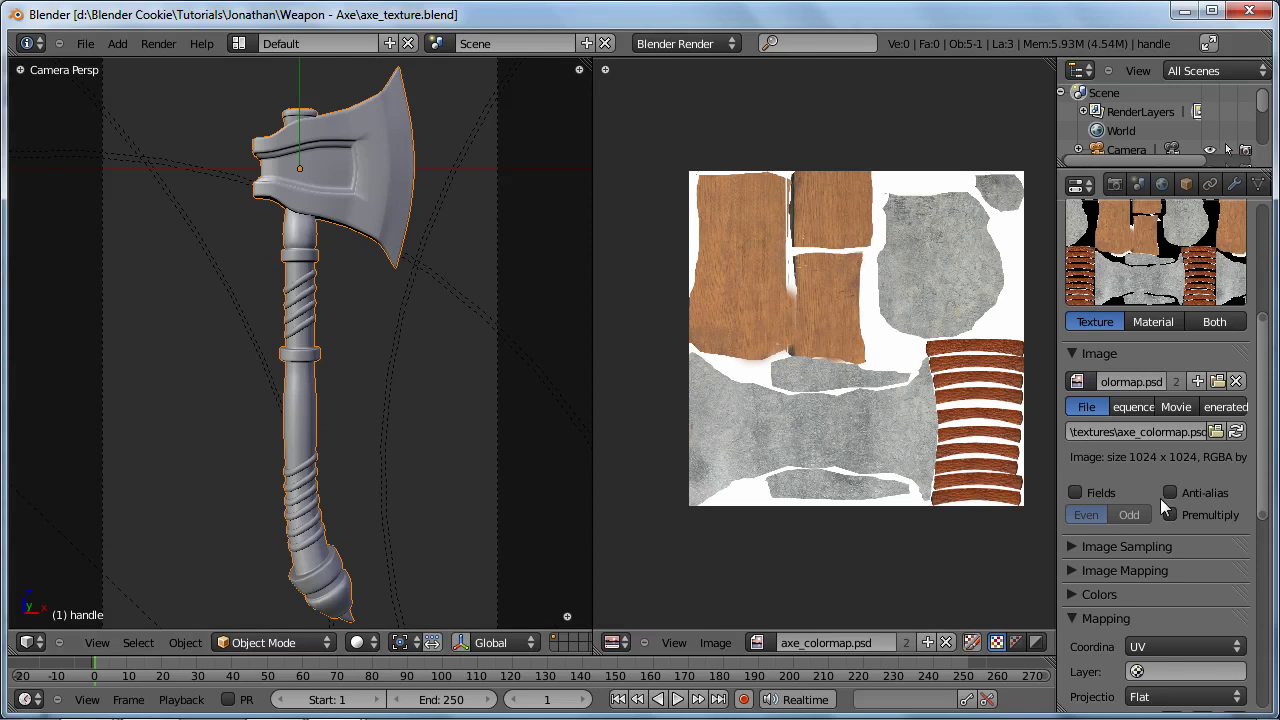
Step: Review the texture's UV mapping settings and render the camera view to check the textured axe
{"action": "scroll", "coordinate": [1150, 500], "scroll_direction": "down", "scroll_amount": 2}
{"action": "scroll", "coordinate": [1150, 580], "scroll_direction": "down", "scroll_amount": 1}
{"action": "scroll", "coordinate": [351, 460], "scroll_direction": "up", "scroll_amount": 2}
{"action": "key", "text": "ctrl+shift+o"}
{"action": "key", "text": "Escape"}
{"action": "key", "text": "F12"}
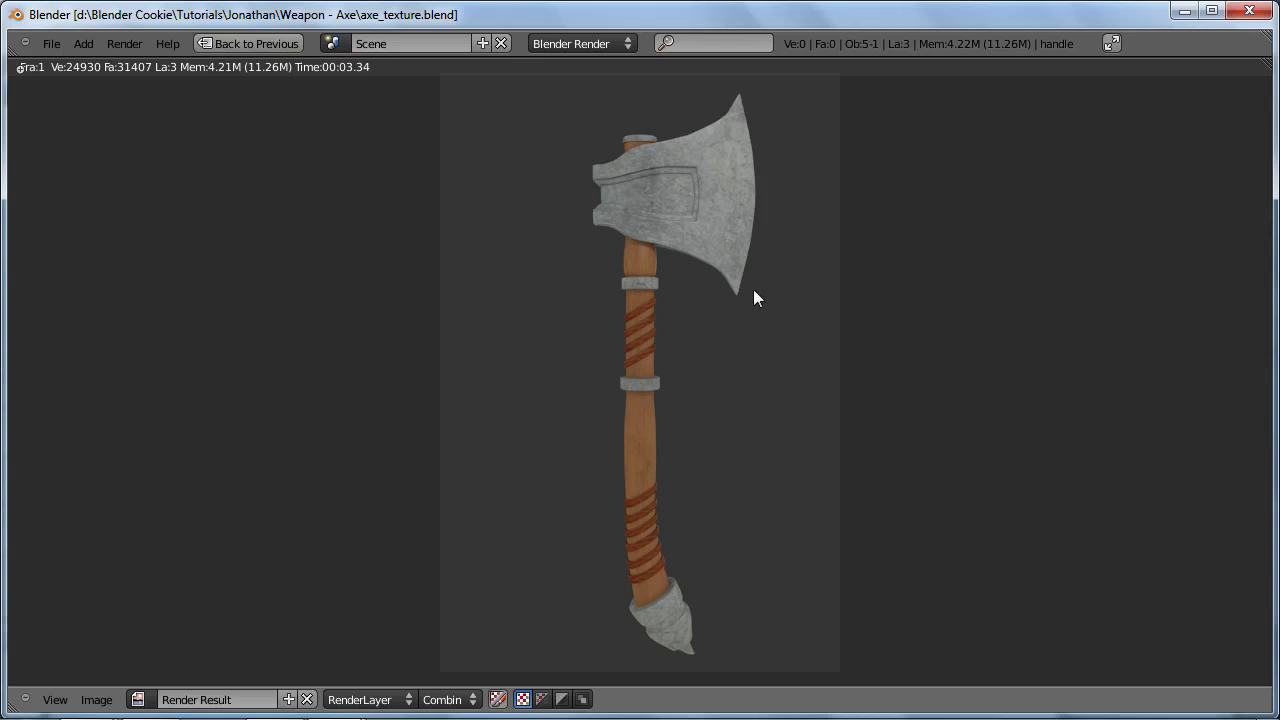
{"action": "key", "text": "Escape"}
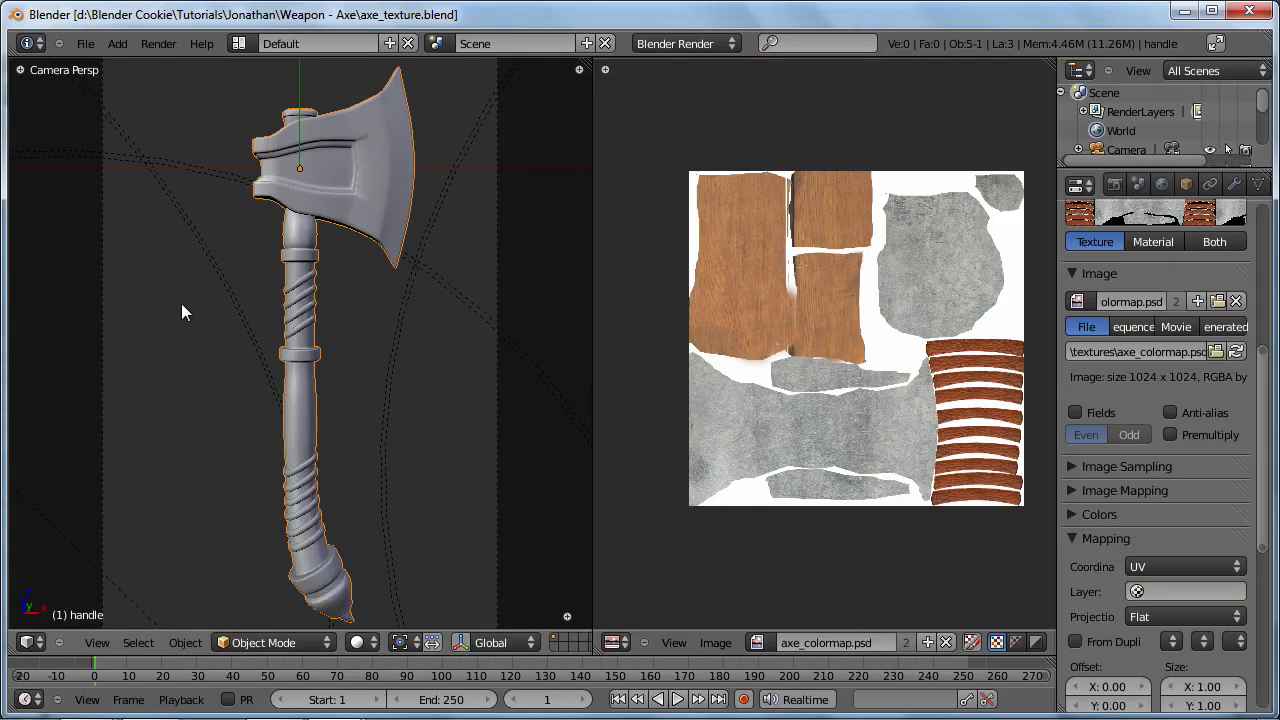
Step: Save the scene and put the axe in Edit Mode to show its UV layout over the colour map
{"action": "key", "text": "ctrl+s"}
{"action": "left_click", "coordinate": [205, 314]}
{"action": "key", "text": "Tab"}
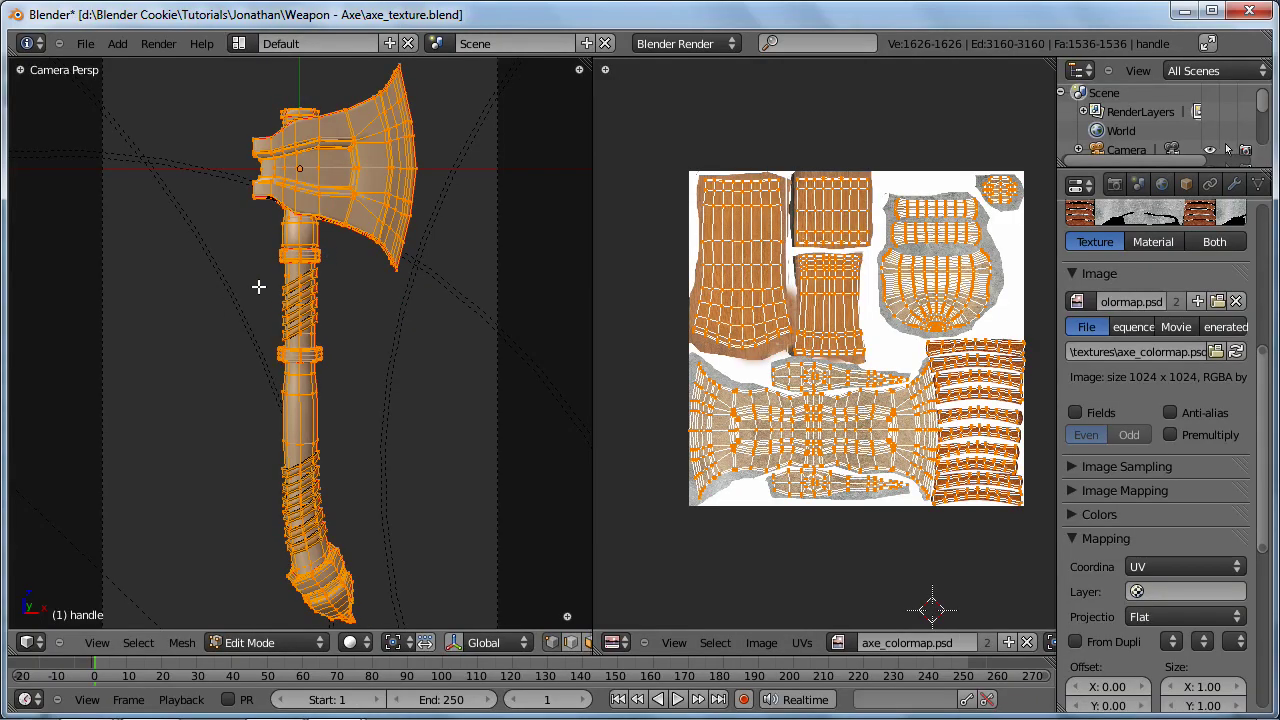
{"action": "scroll", "coordinate": [960, 600], "scroll_direction": "up", "scroll_amount": 1}
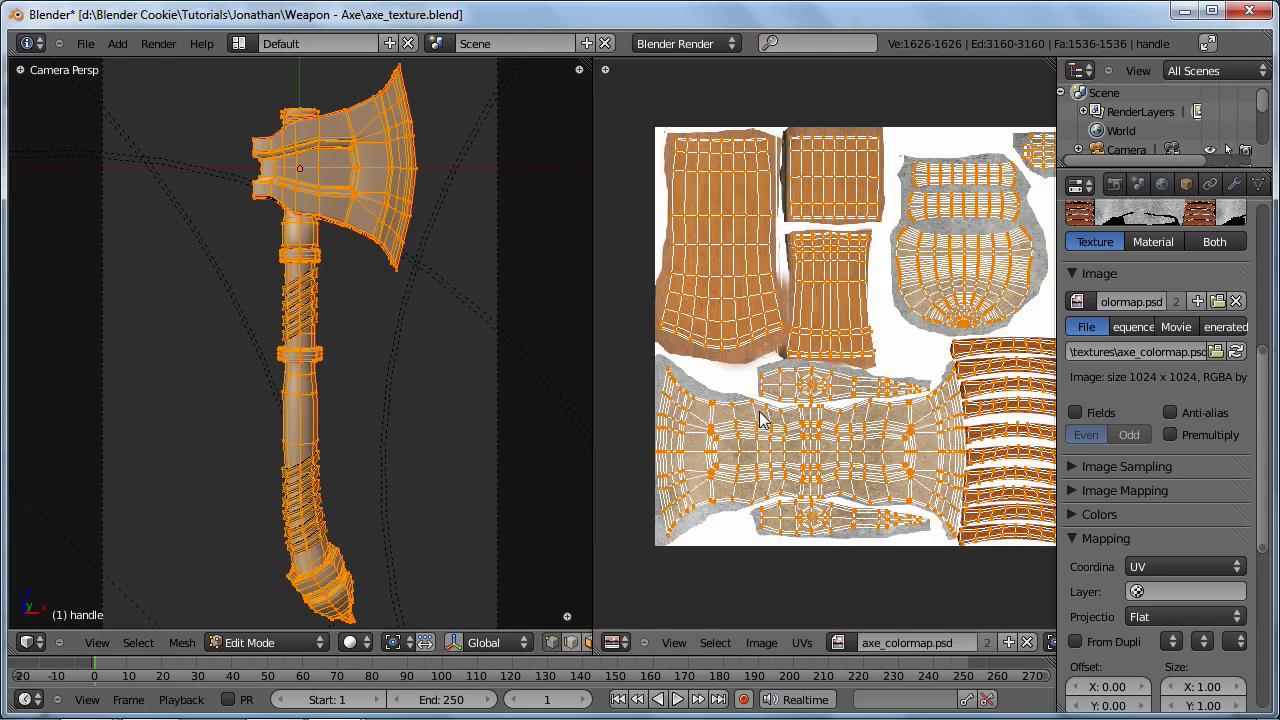
Step: Unlink the colour map from the UV editor and create a new blank image with the default settings
{"action": "left_click", "coordinate": [1027, 642]}
{"action": "scroll", "coordinate": [940, 580], "scroll_direction": "up", "scroll_amount": 5}
{"action": "scroll", "coordinate": [940, 580], "scroll_direction": "down", "scroll_amount": 1}
{"action": "left_click", "coordinate": [900, 640]}
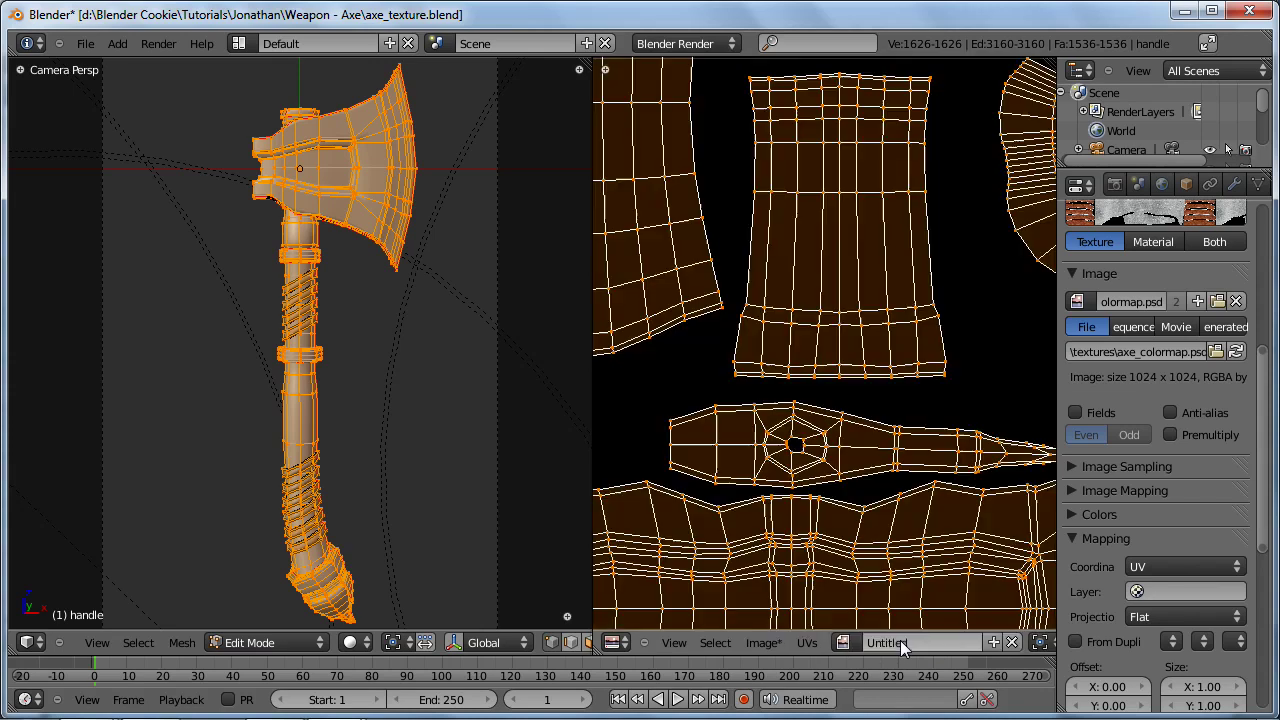
{"action": "scroll", "coordinate": [888, 497], "scroll_direction": "down", "scroll_amount": 3}
{"action": "scroll", "coordinate": [890, 493], "scroll_direction": "up", "scroll_amount": 2}
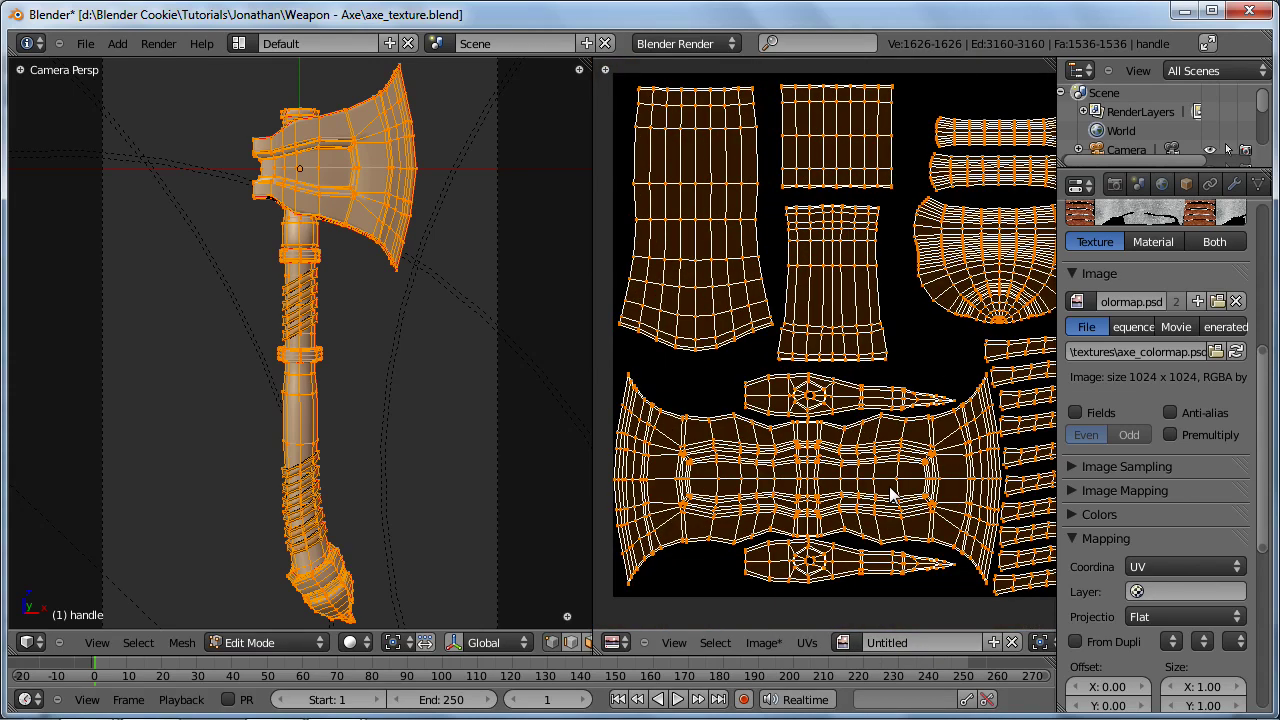
Step: Create another blank 1024 × 1024 image named axe_ao for the axe's UVs
{"action": "key", "text": "alt+n"}
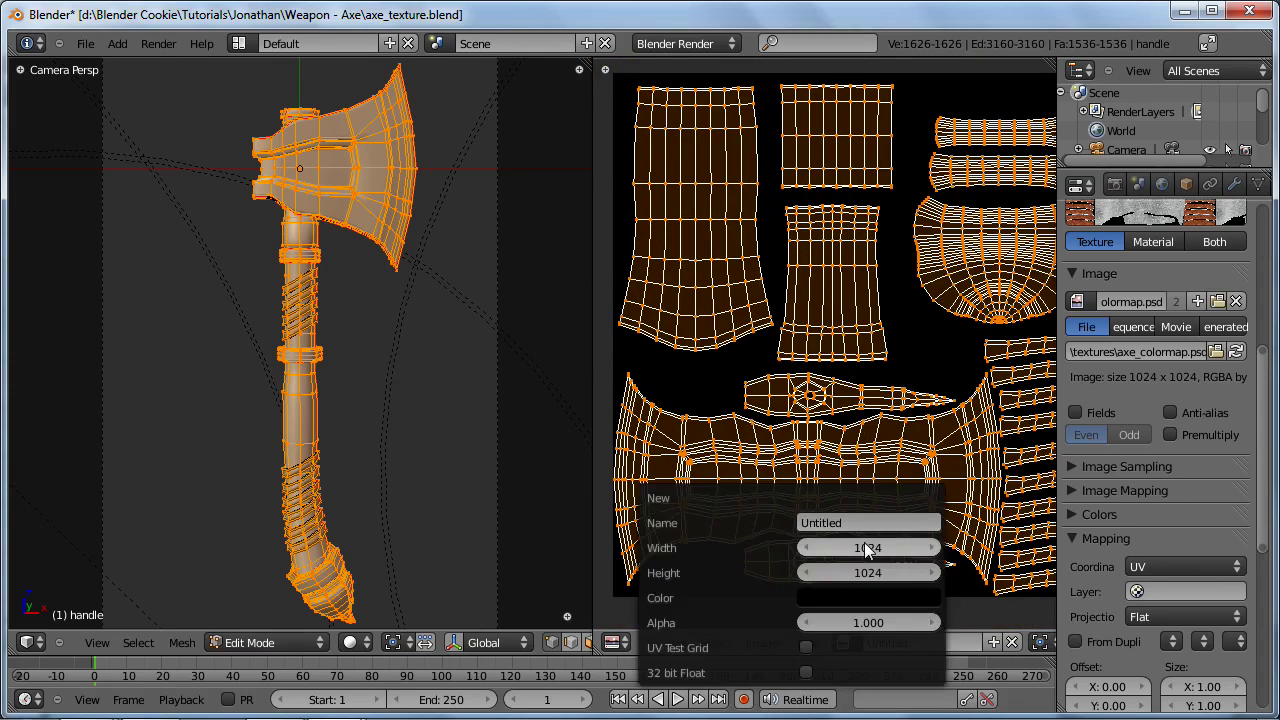
{"action": "left_click", "coordinate": [862, 520]}
{"action": "type", "text": "axe_ao"}
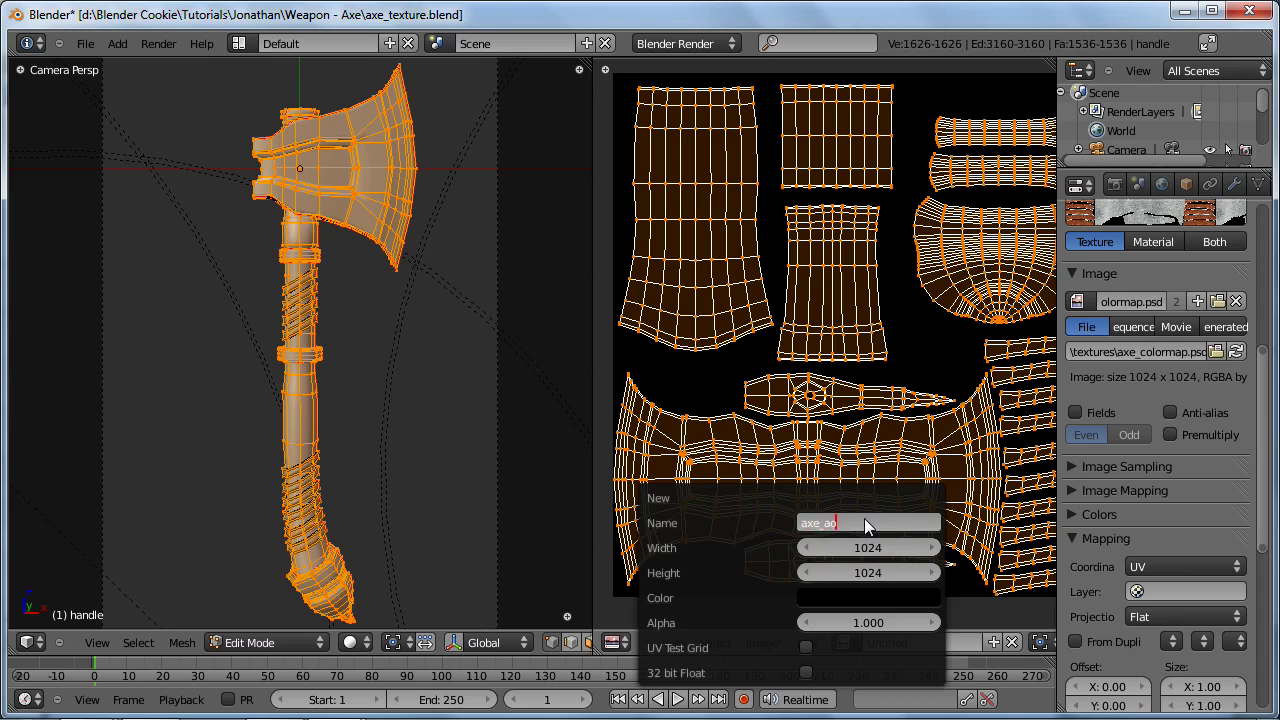
{"action": "key", "text": "Return"}
{"action": "key", "text": "Return"}
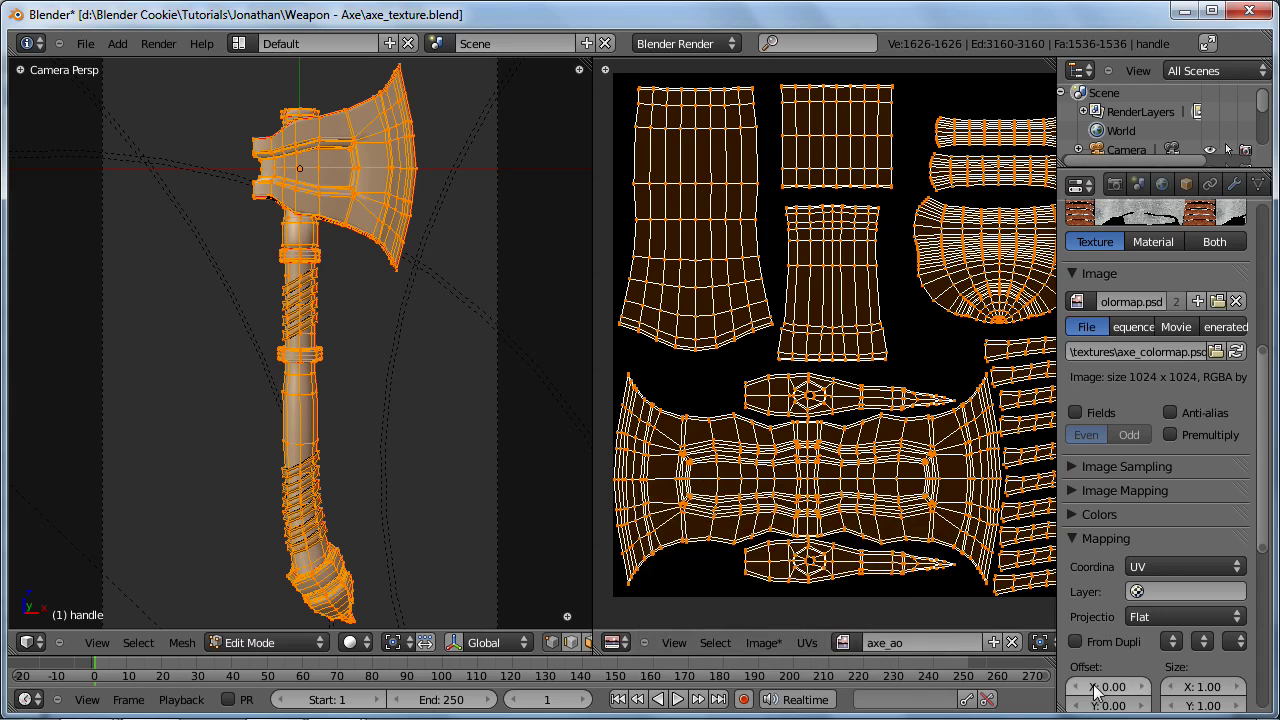
{"action": "scroll", "coordinate": [795, 487], "scroll_direction": "down", "scroll_amount": 2}
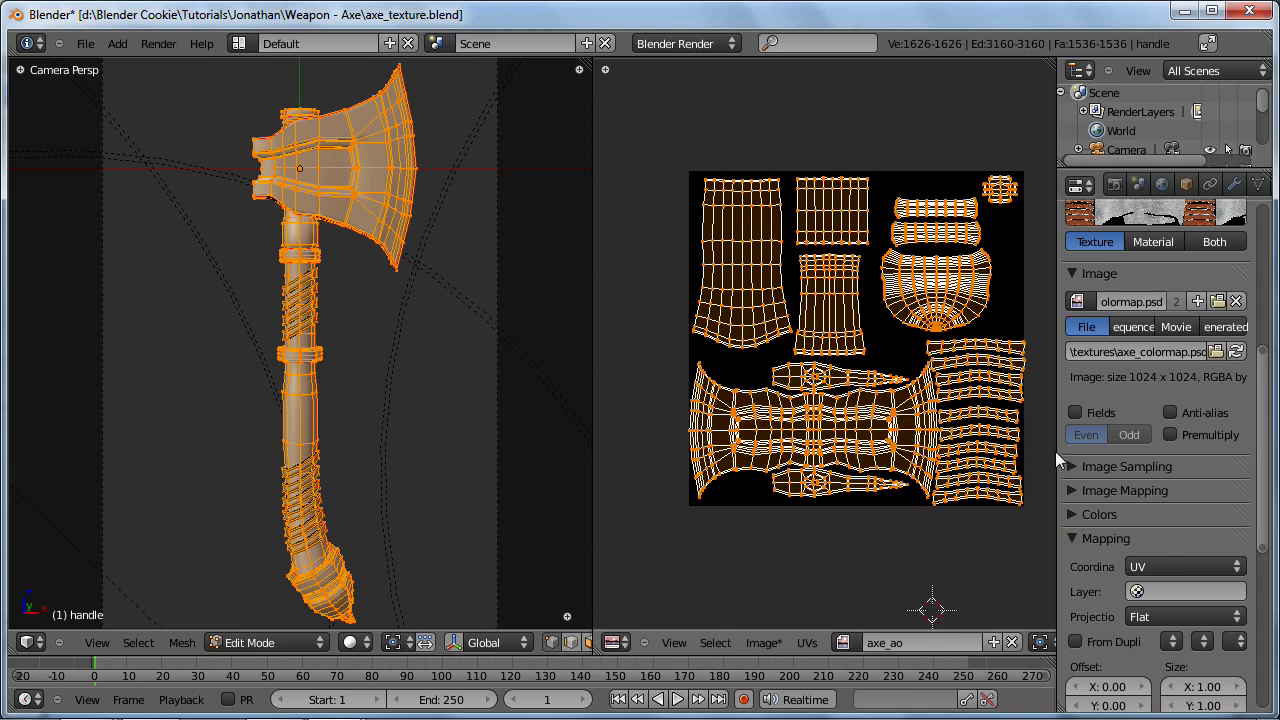
Step: Show the bake options in the render settings and set the bake mode to Ambient Occlusion
{"action": "left_click", "coordinate": [1114, 184]}
{"action": "scroll", "coordinate": [1161, 413], "scroll_direction": "down", "scroll_amount": 6}
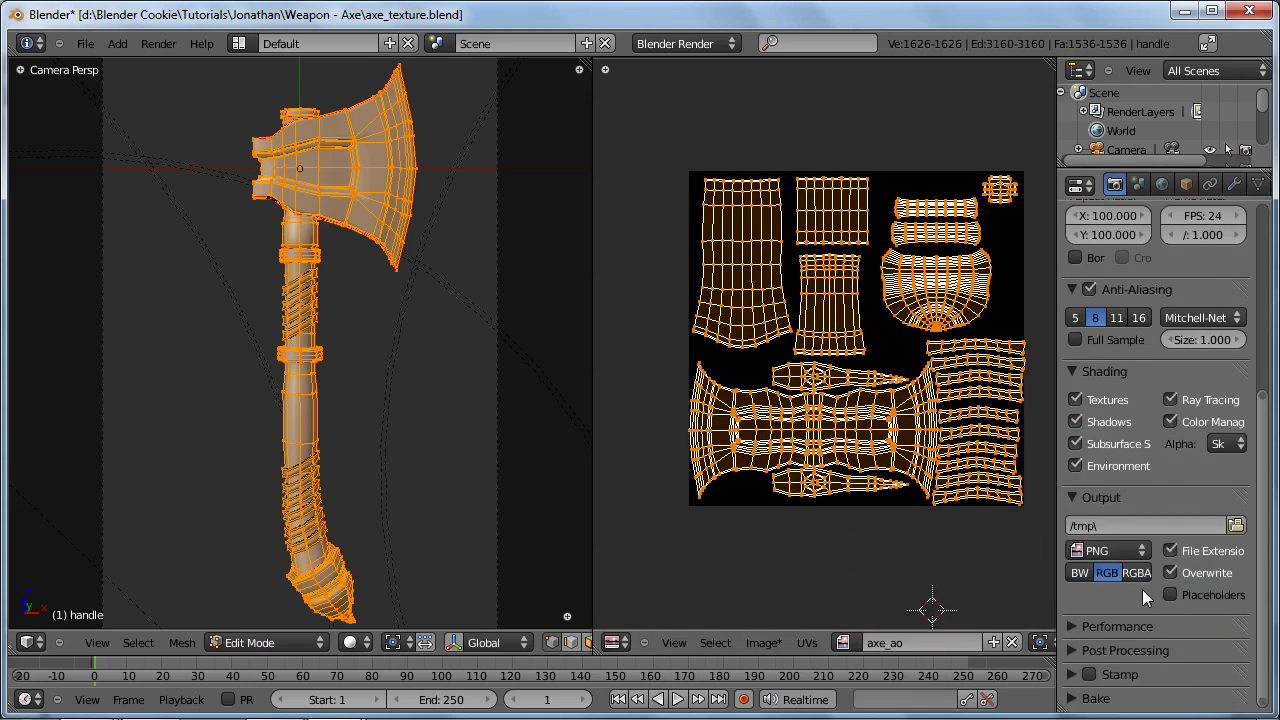
{"action": "left_click", "coordinate": [1074, 493]}
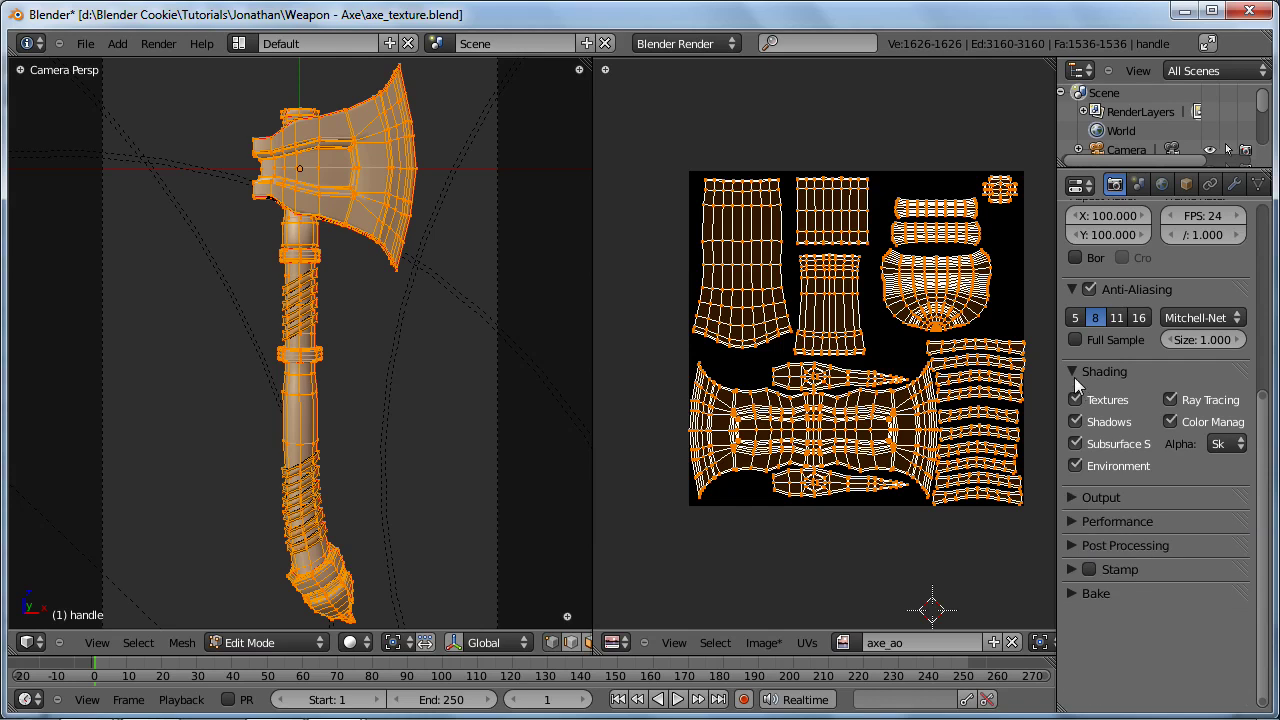
{"action": "left_click", "coordinate": [1074, 371]}
{"action": "left_click", "coordinate": [1071, 489]}
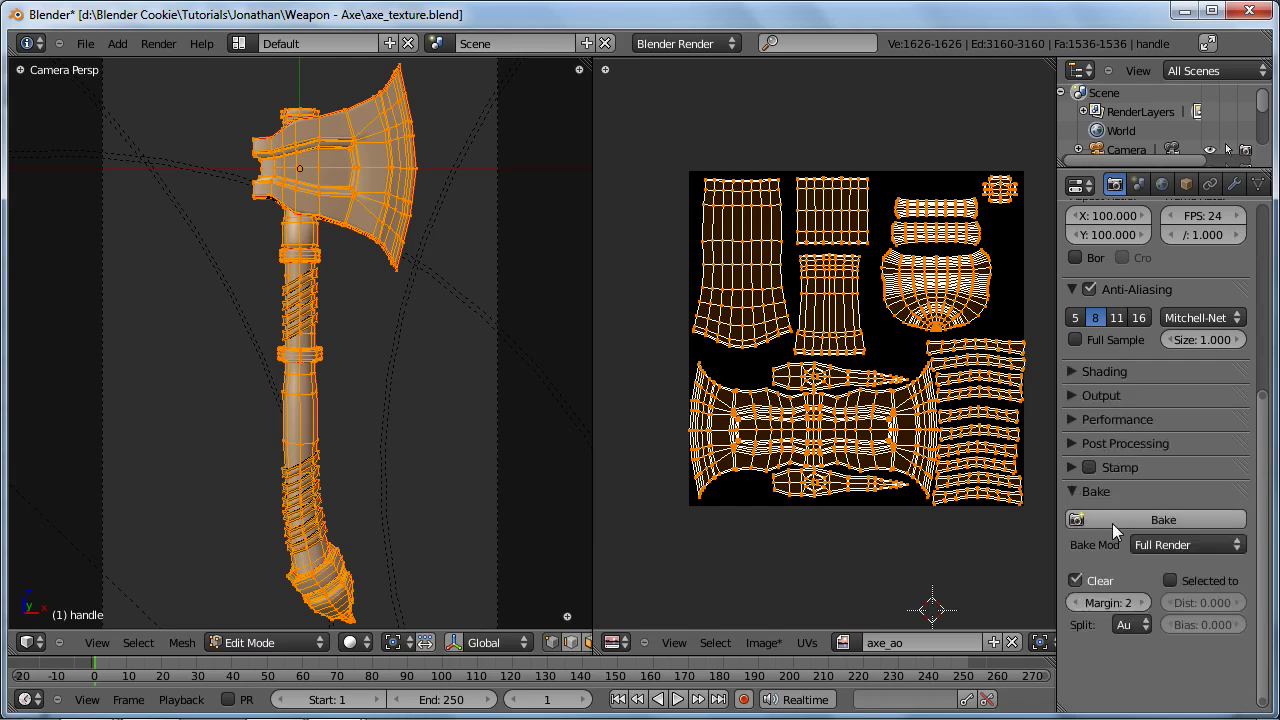
{"action": "left_click", "coordinate": [1193, 550]}
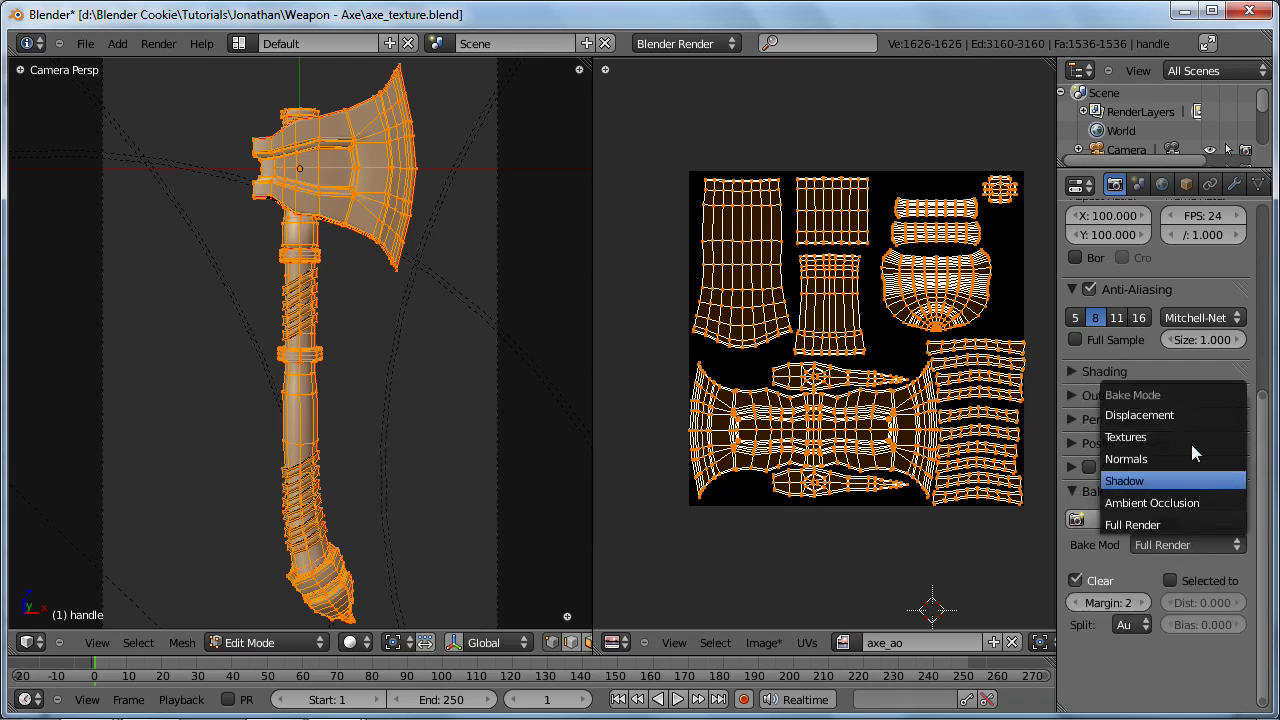
{"action": "left_click", "coordinate": [1183, 503]}
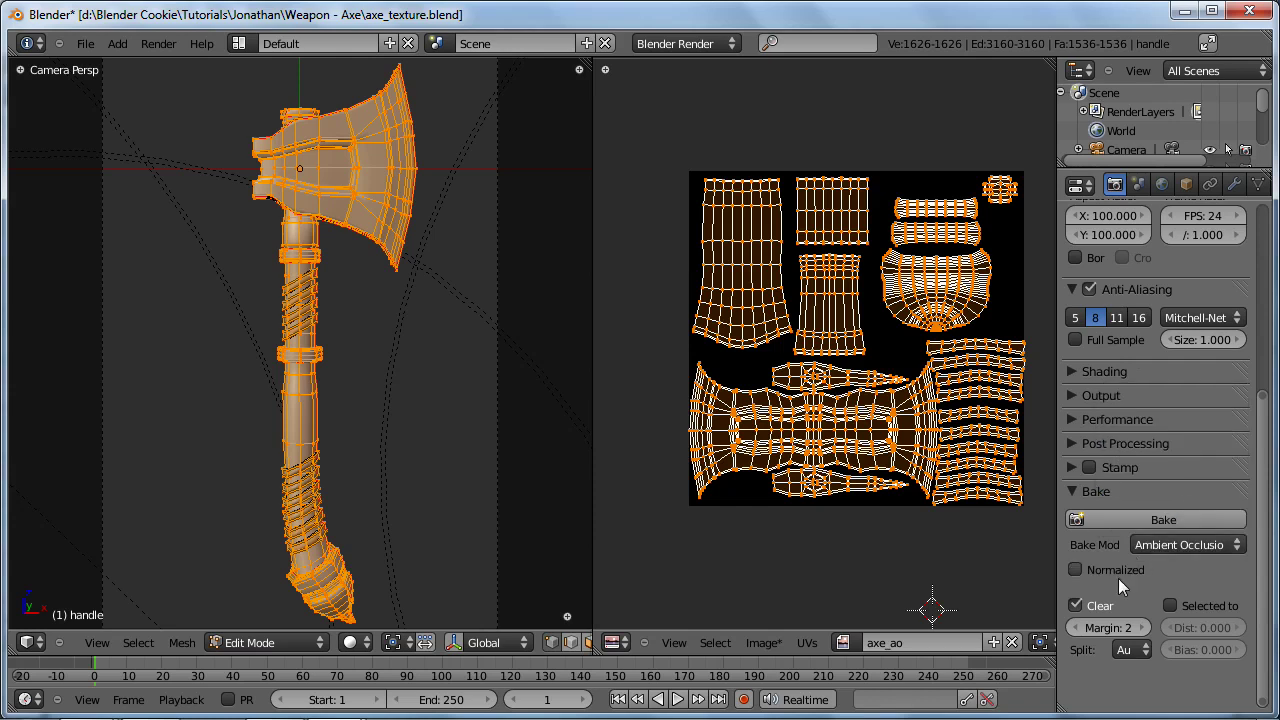
Step: Try baking the axe's ambient occlusion and inspect the bake in the UV editor without moving the UVs
{"action": "left_click", "coordinate": [1159, 517]}
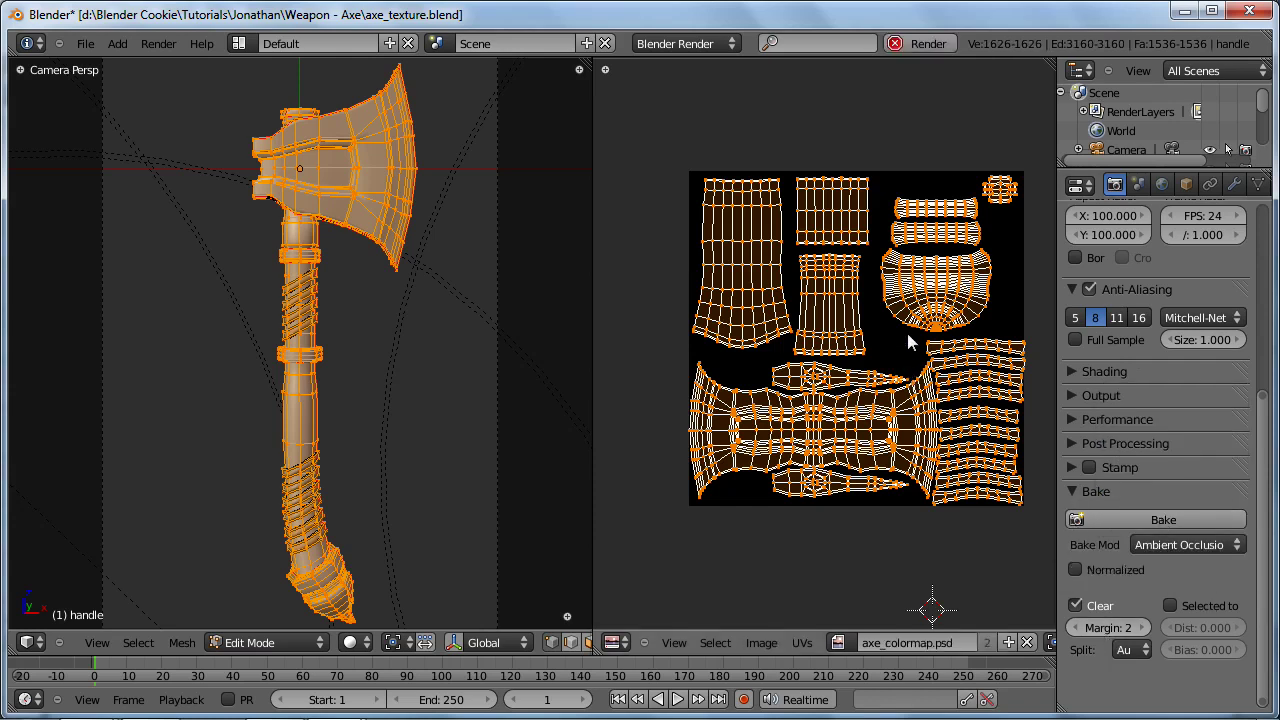
{"action": "scroll", "coordinate": [908, 336], "scroll_direction": "up", "scroll_amount": 3}
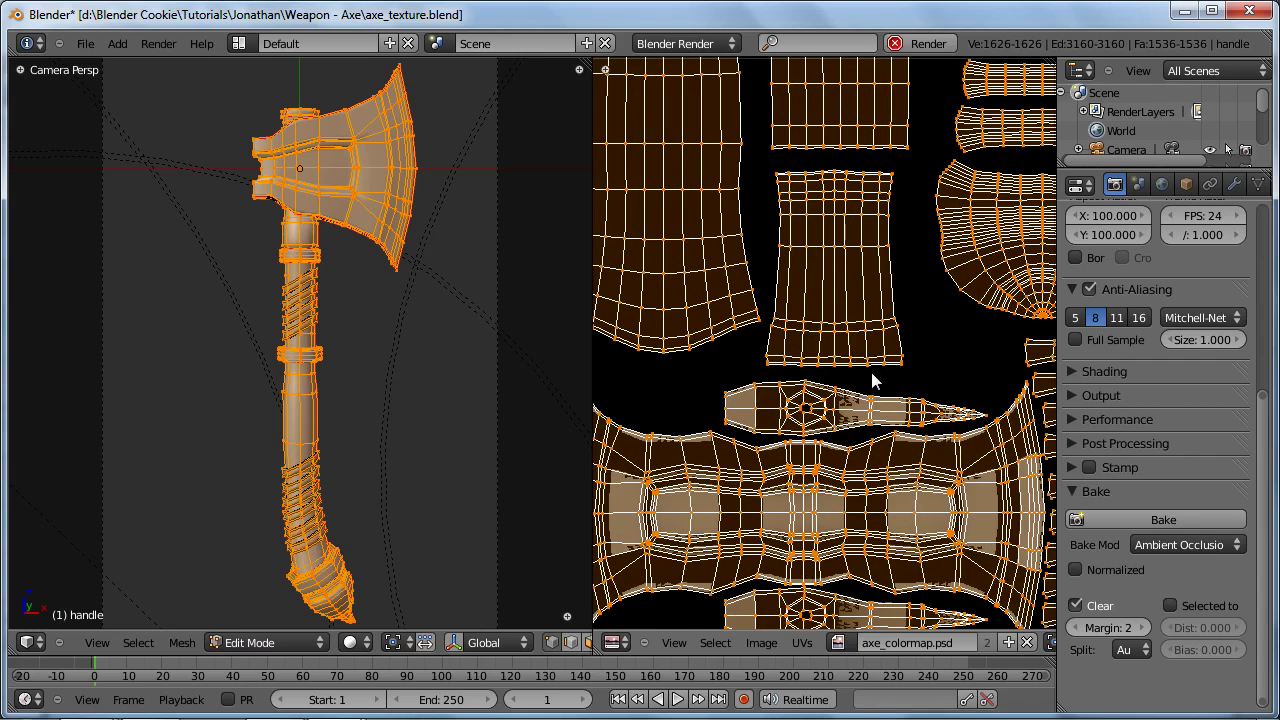
{"action": "scroll", "coordinate": [870, 375], "scroll_direction": "down", "scroll_amount": 3}
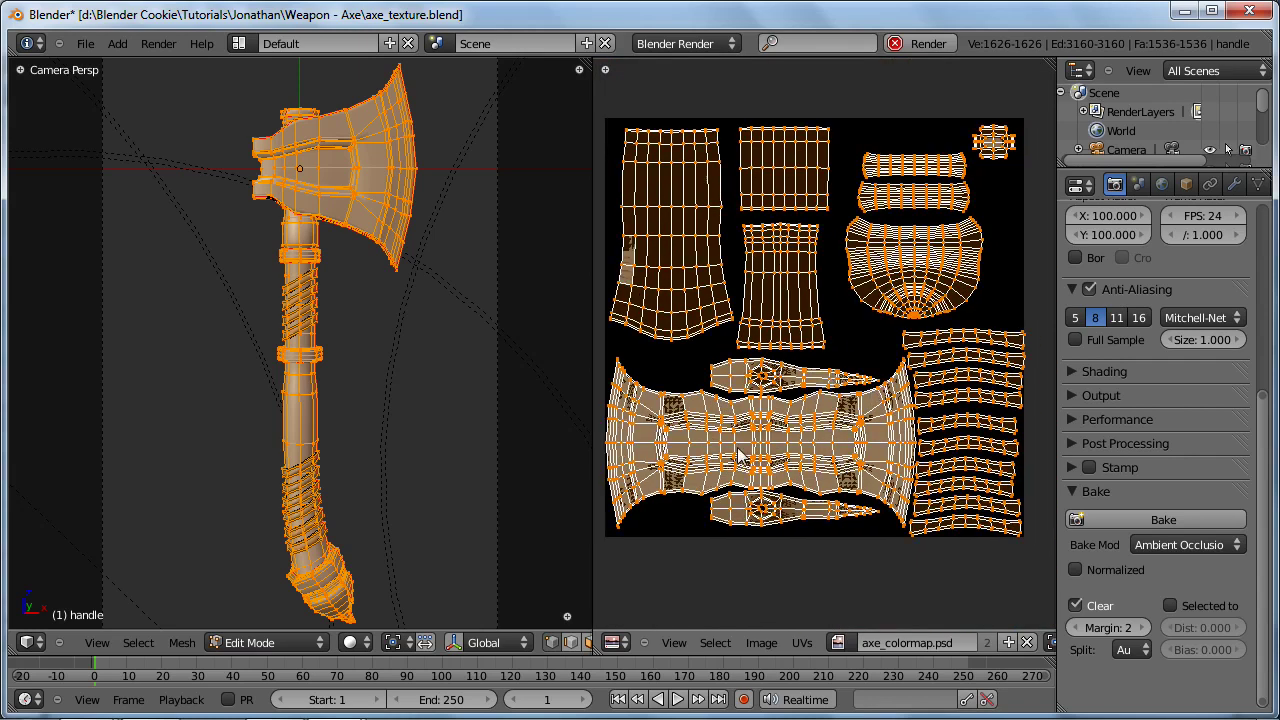
{"action": "key", "text": "g"}
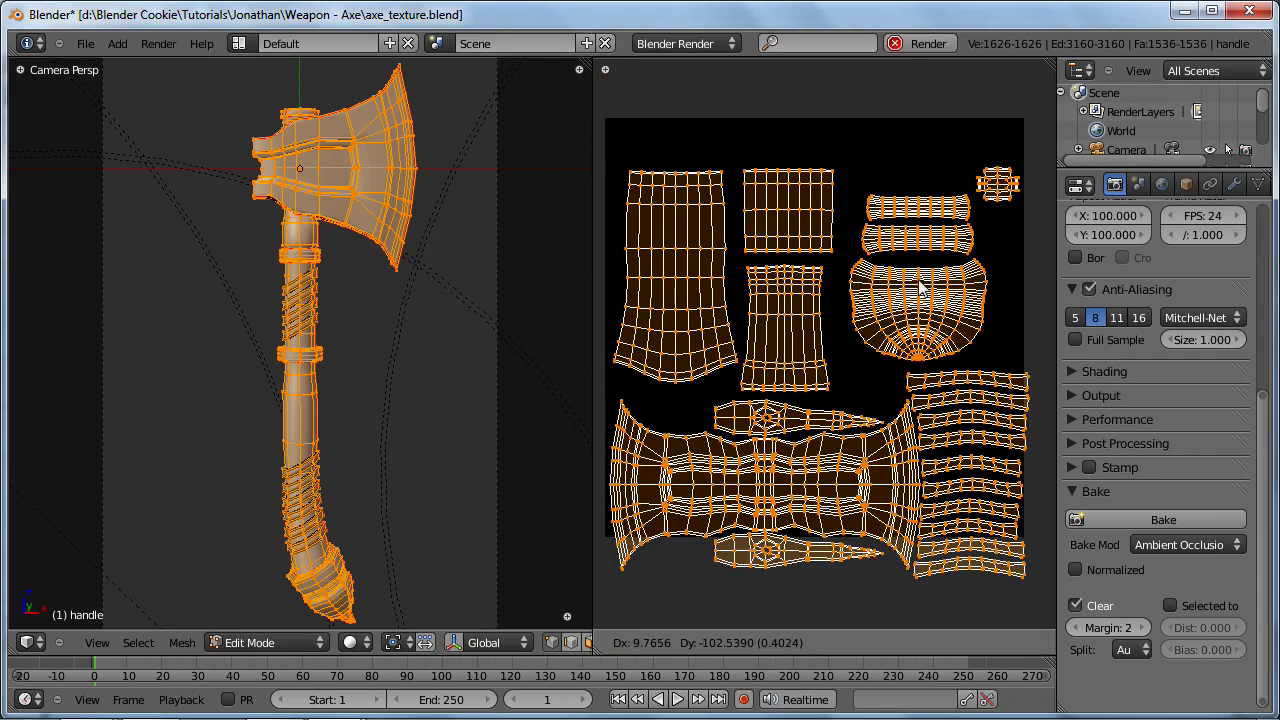
{"action": "right_click", "coordinate": [941, 266]}
Step: Display the axe_ao image in the UV editor and try the ambient occlusion bake again
{"action": "left_click", "coordinate": [842, 642]}
{"action": "left_click", "coordinate": [841, 550]}
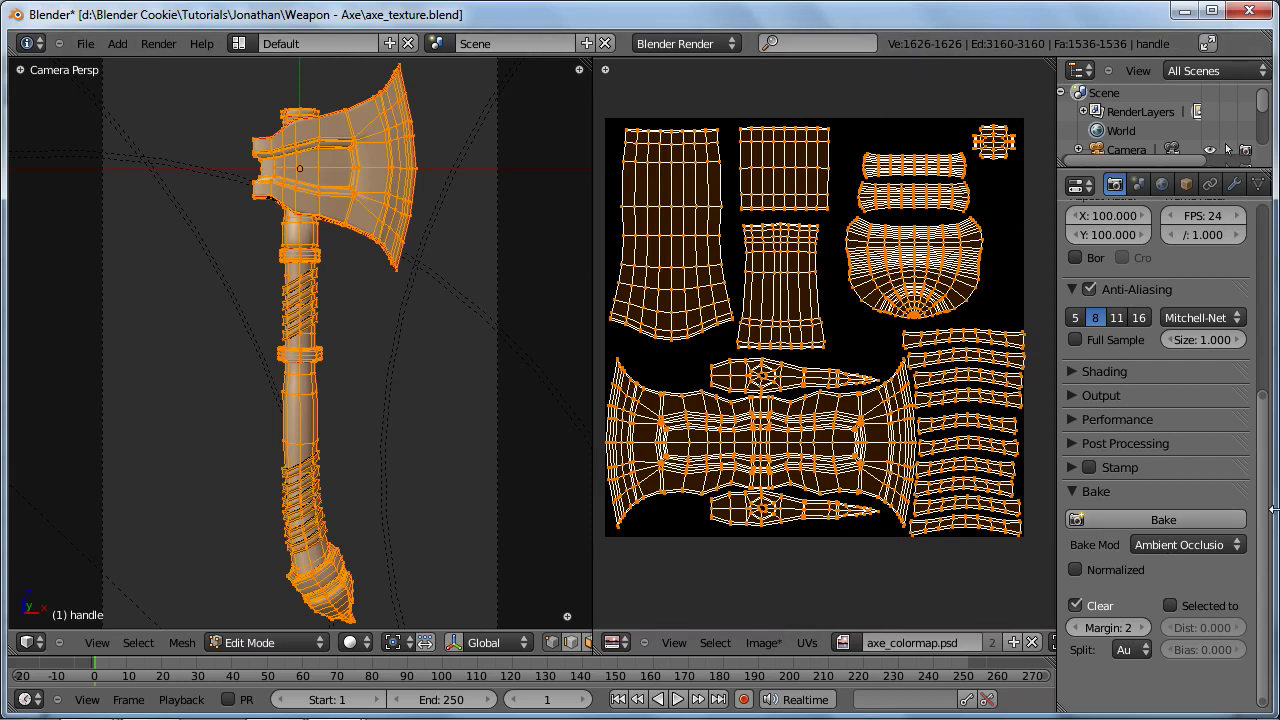
{"action": "left_click", "coordinate": [1165, 521]}
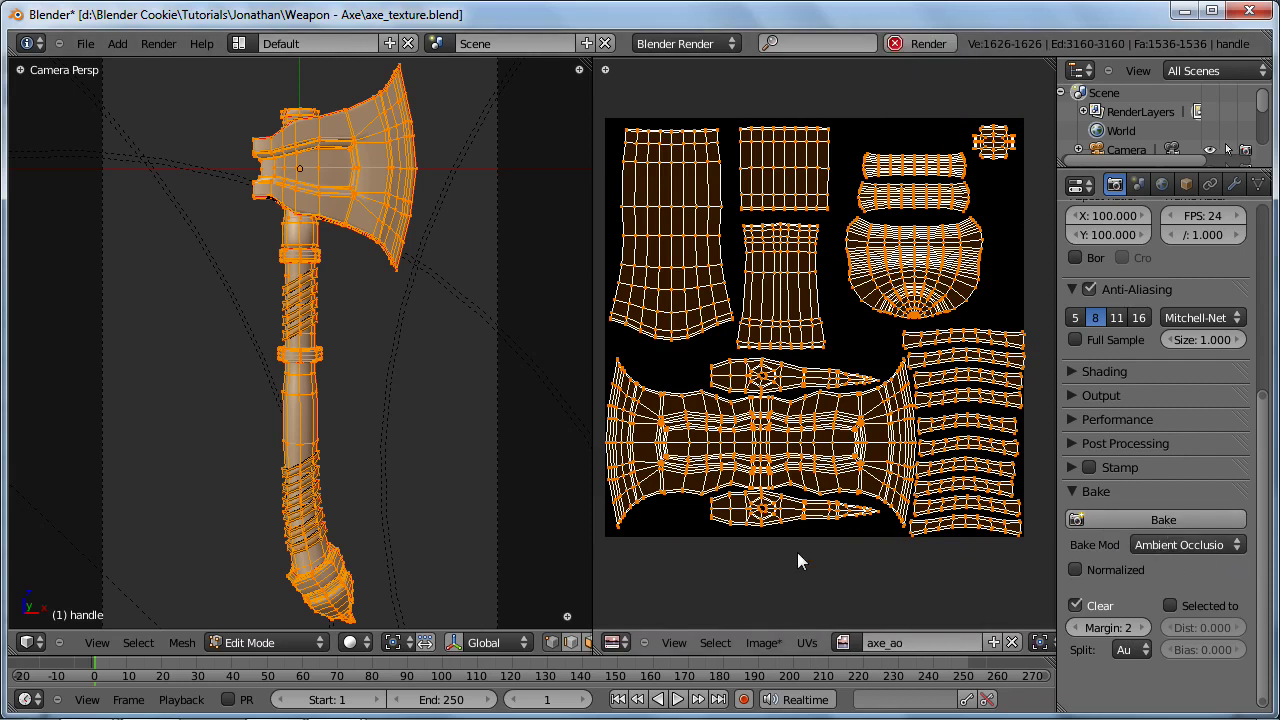
{"action": "left_click", "coordinate": [870, 548]}
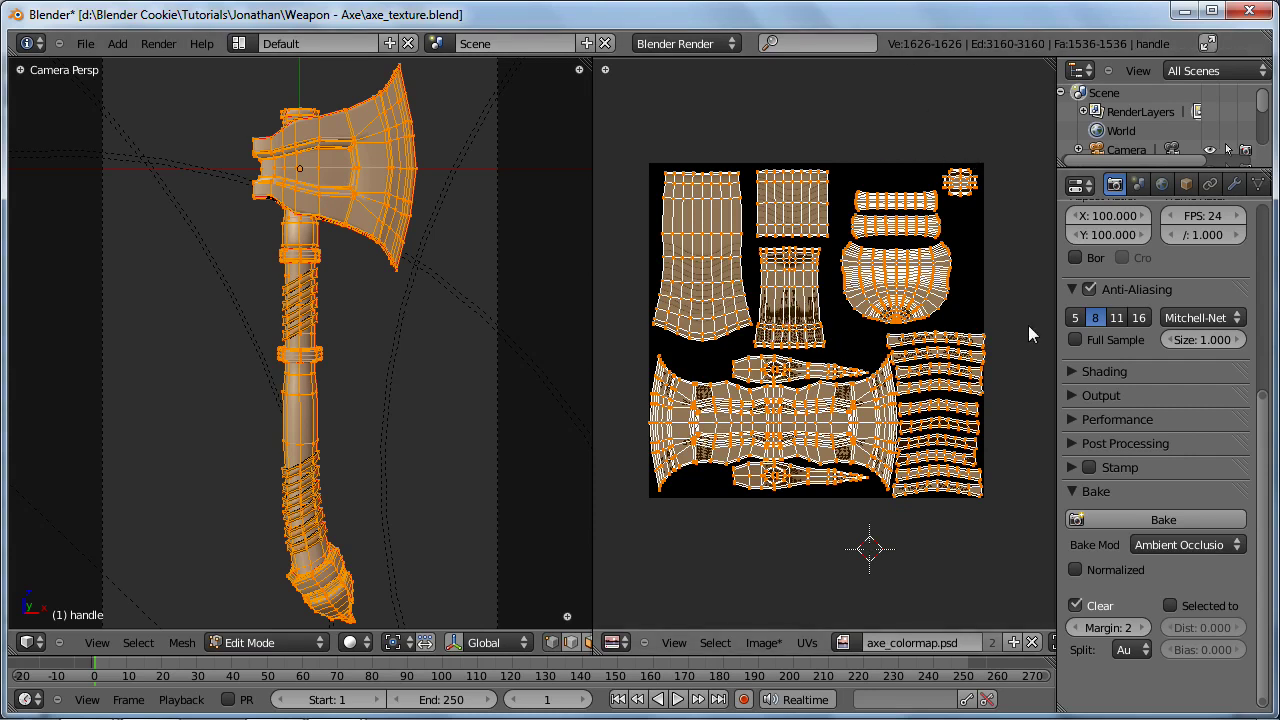
{"action": "scroll", "coordinate": [935, 390], "scroll_direction": "up", "scroll_amount": 2}
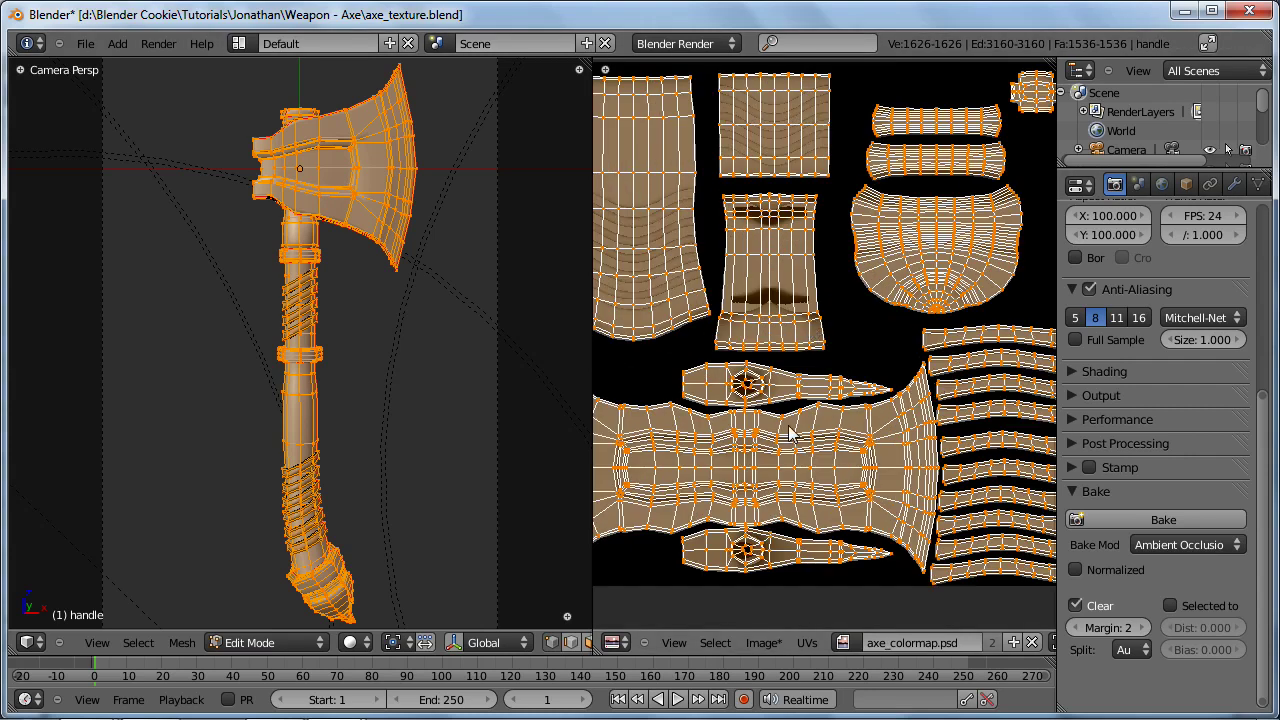
Step: Undo the last action and reselect all of the axe's UVs
{"action": "key", "text": "ctrl+z"}
{"action": "key", "text": "a"}
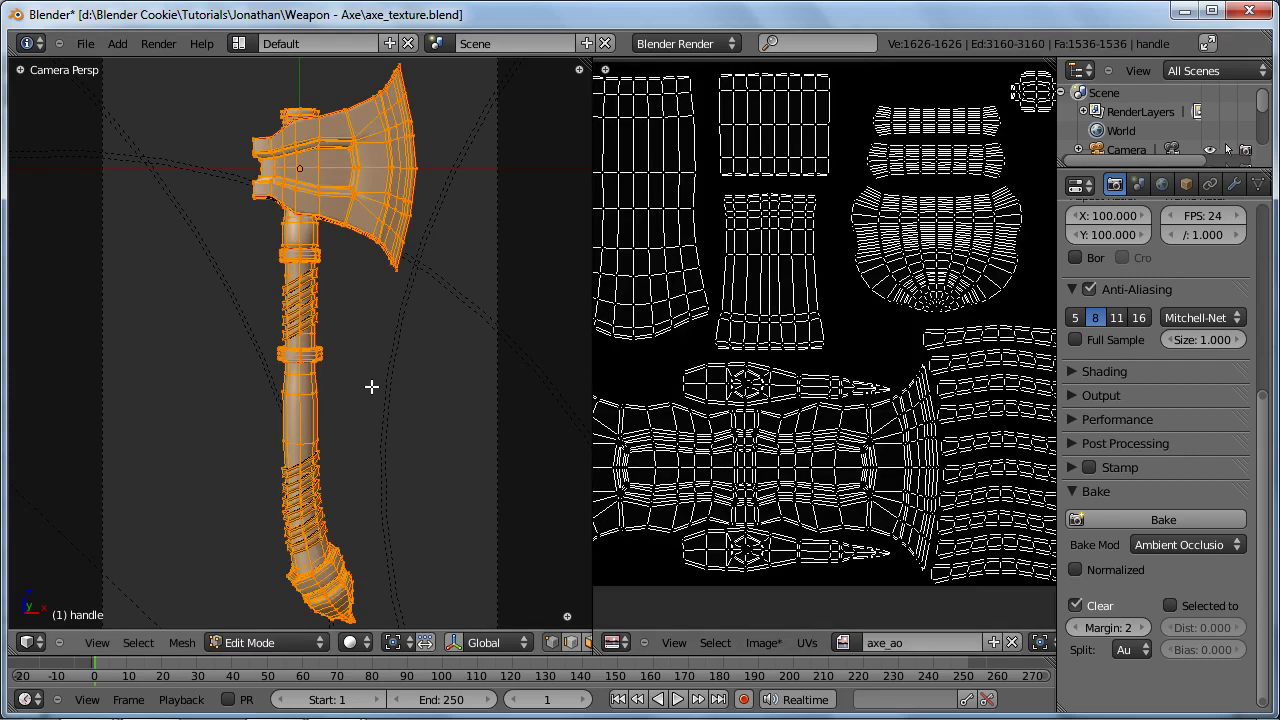
{"action": "key", "text": "a"}
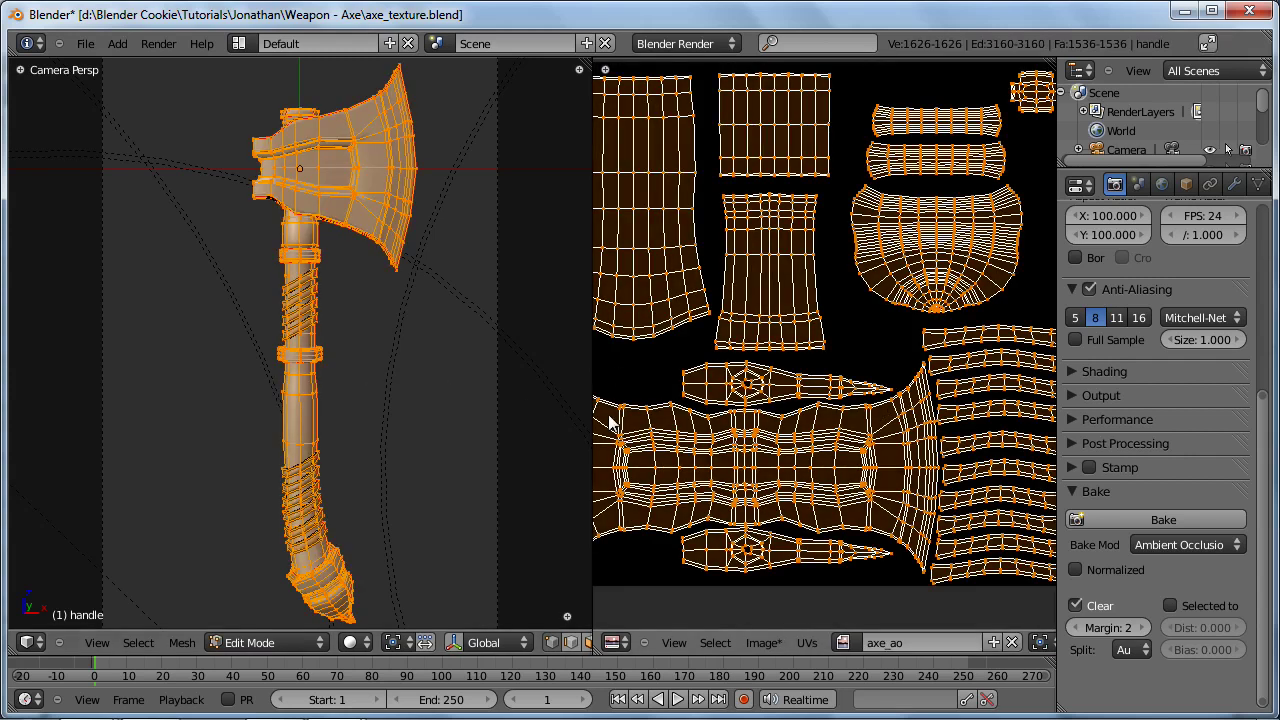
Step: Choose axe_ao as the image for the selected UVs and bake the axe's ambient occlusion
{"action": "left_click", "coordinate": [843, 643]}
{"action": "left_click", "coordinate": [913, 429]}
{"action": "scroll", "coordinate": [872, 628], "scroll_direction": "down", "scroll_amount": 2}
{"action": "left_click", "coordinate": [846, 645]}
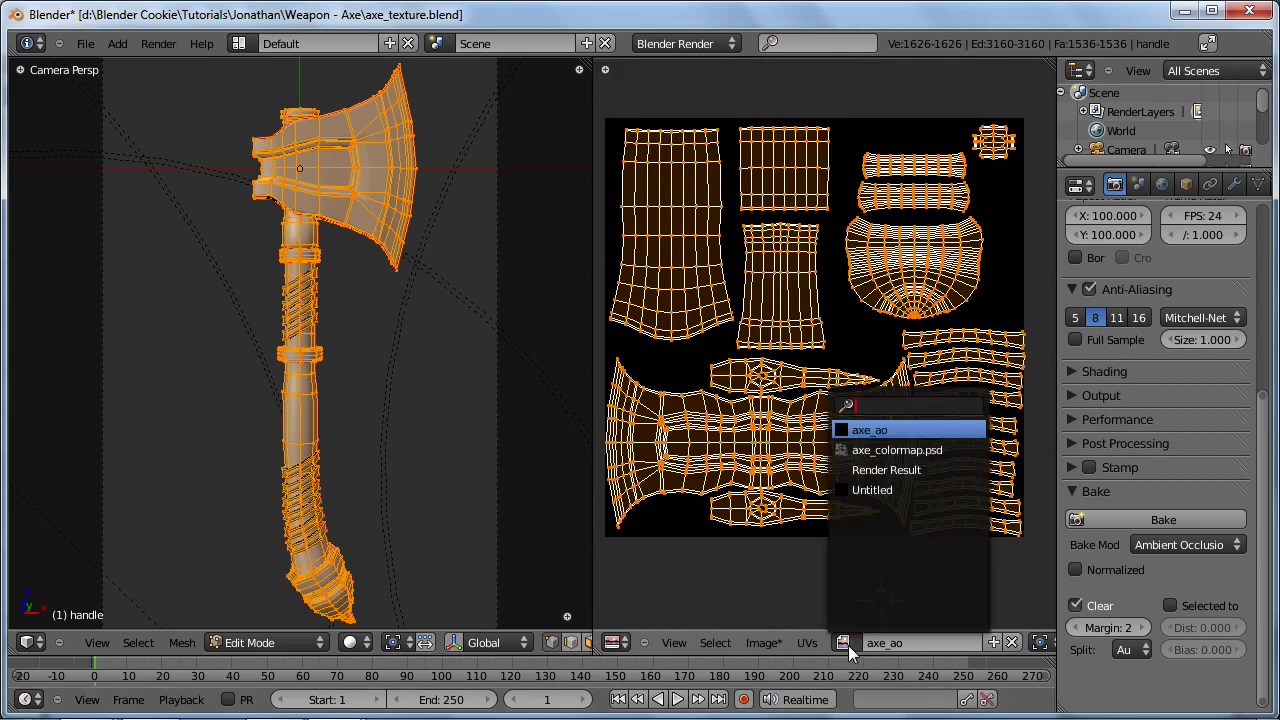
{"action": "left_click", "coordinate": [883, 434]}
{"action": "scroll", "coordinate": [880, 445], "scroll_direction": "up", "scroll_amount": 2}
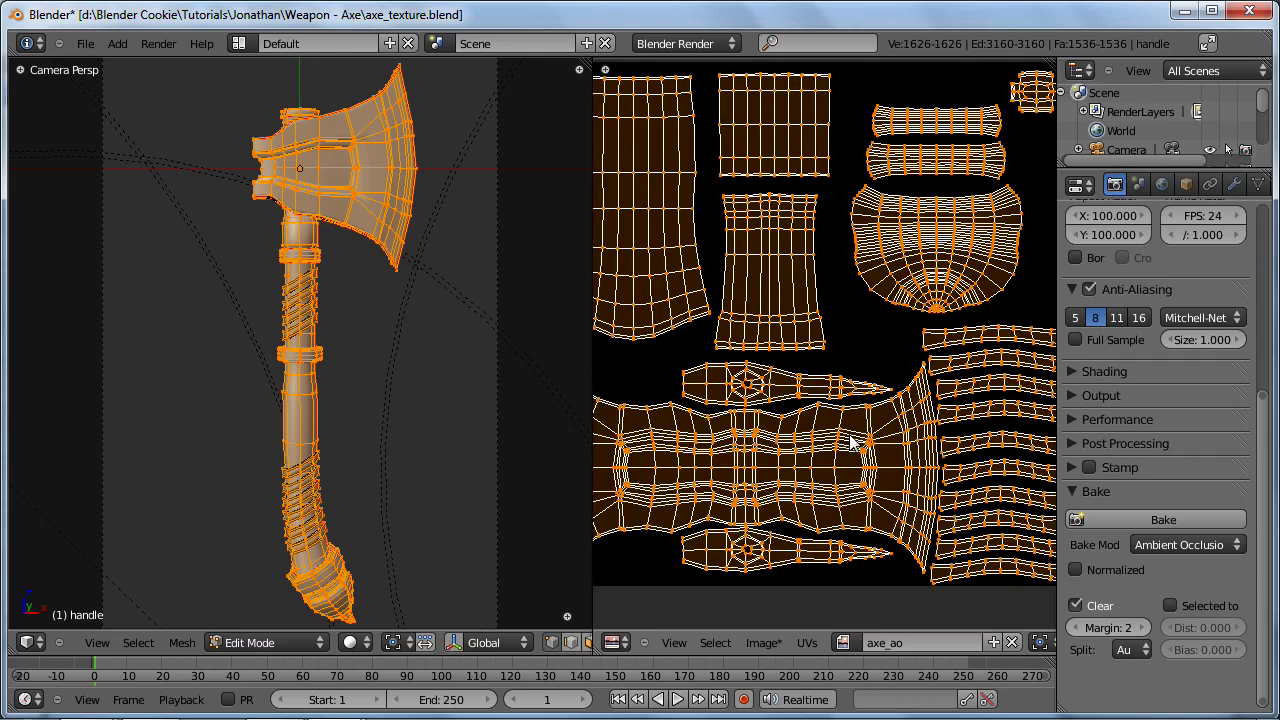
{"action": "scroll", "coordinate": [880, 450], "scroll_direction": "down", "scroll_amount": 2}
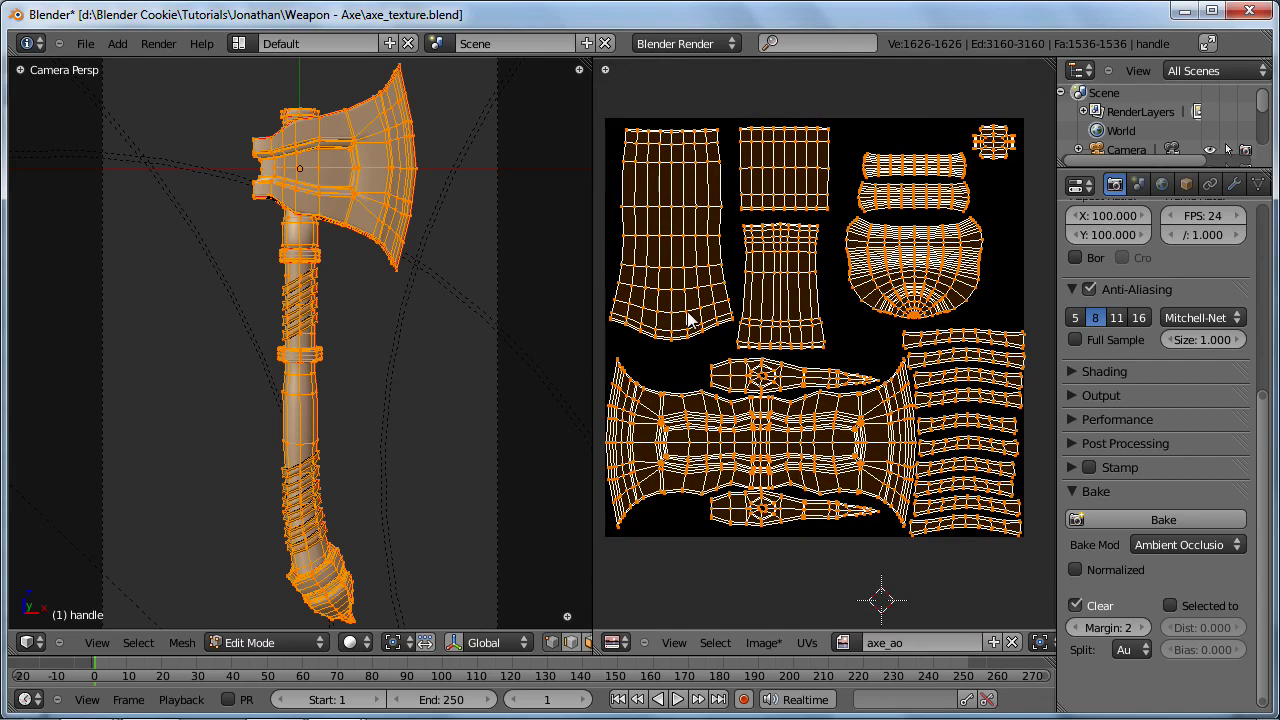
{"action": "left_click", "coordinate": [1213, 526]}
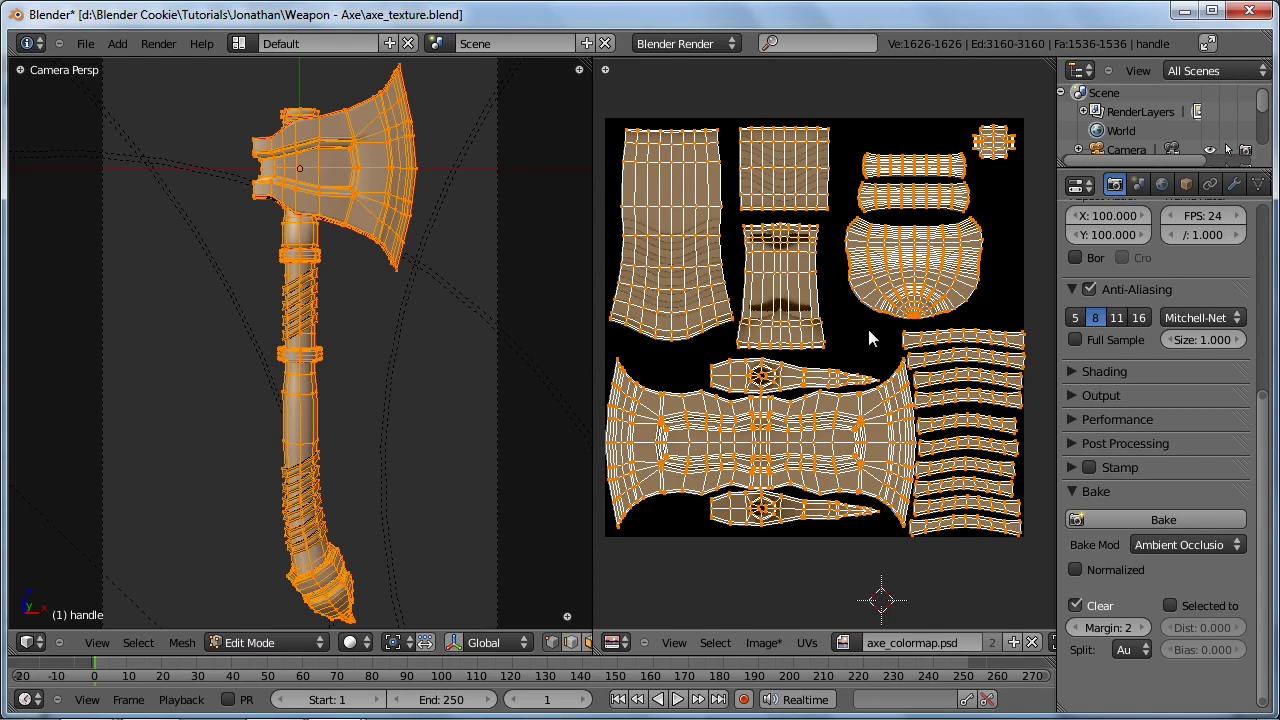
Step: Save the baked image in the textures folder as axe_ao.png with the PNG file type
{"action": "left_click", "coordinate": [758, 642]}
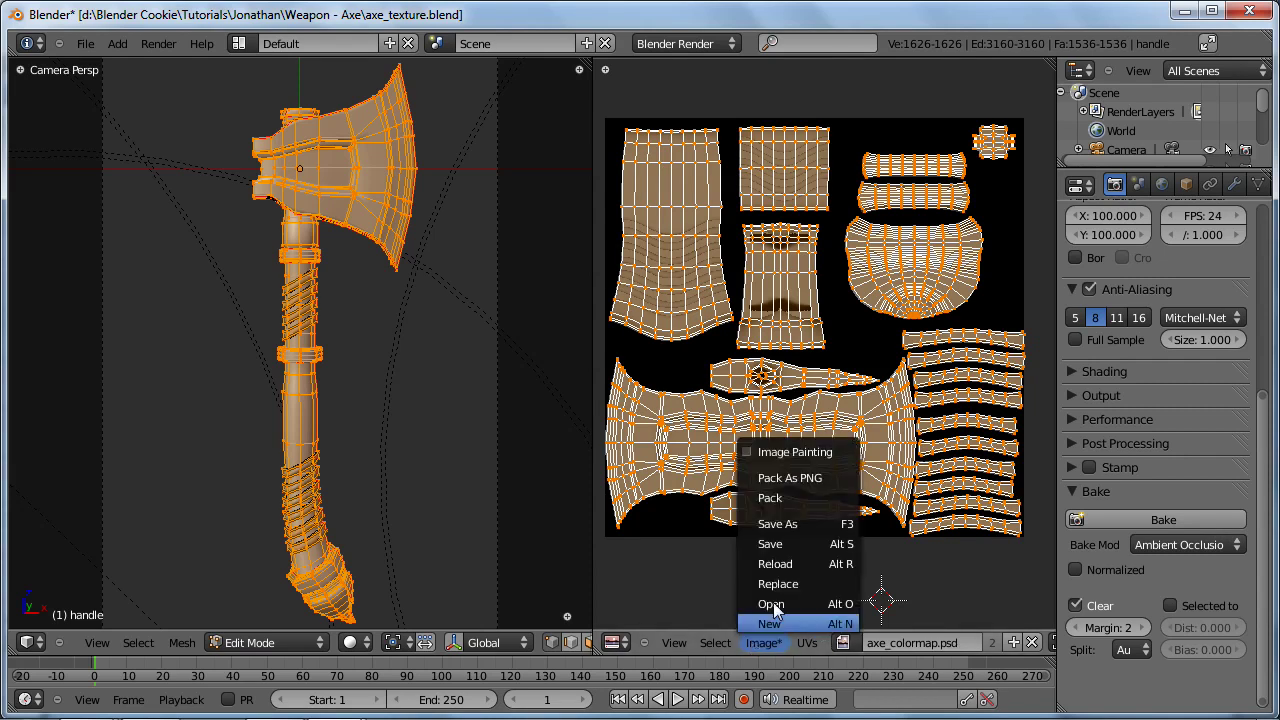
{"action": "left_click", "coordinate": [806, 525]}
{"action": "left_click", "coordinate": [366, 130]}
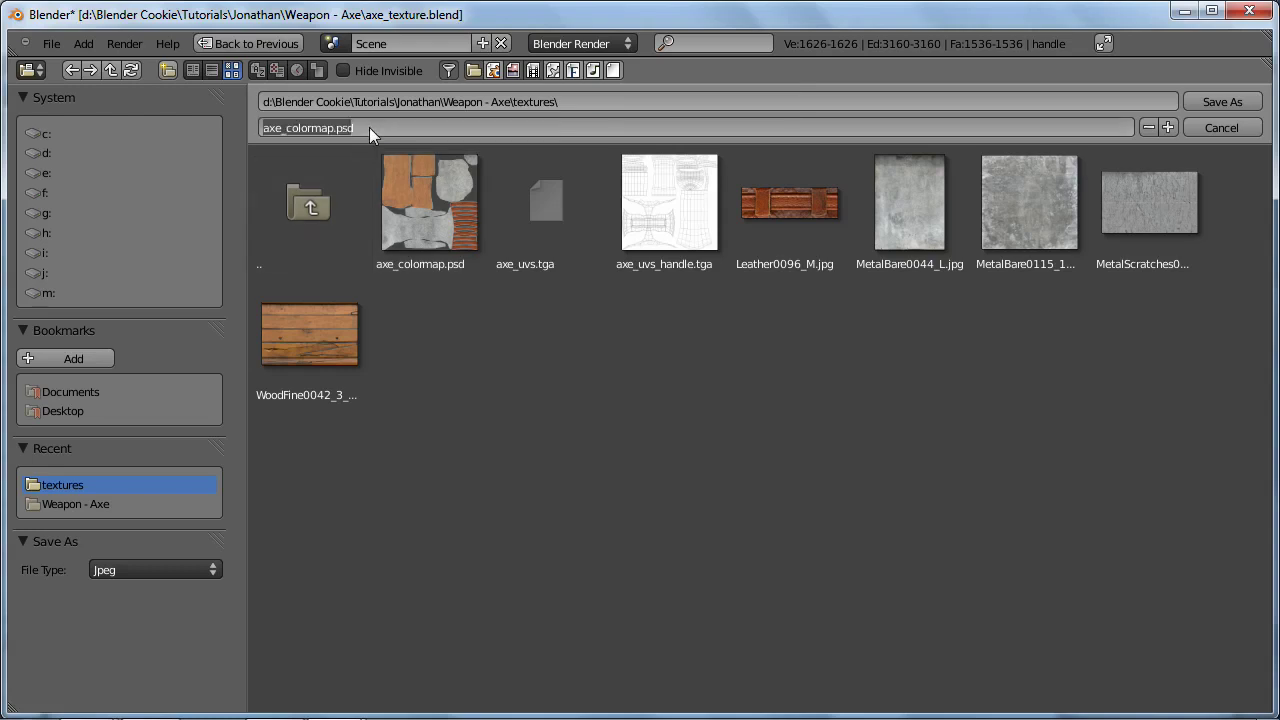
{"action": "type", "text": "axe_ao"}
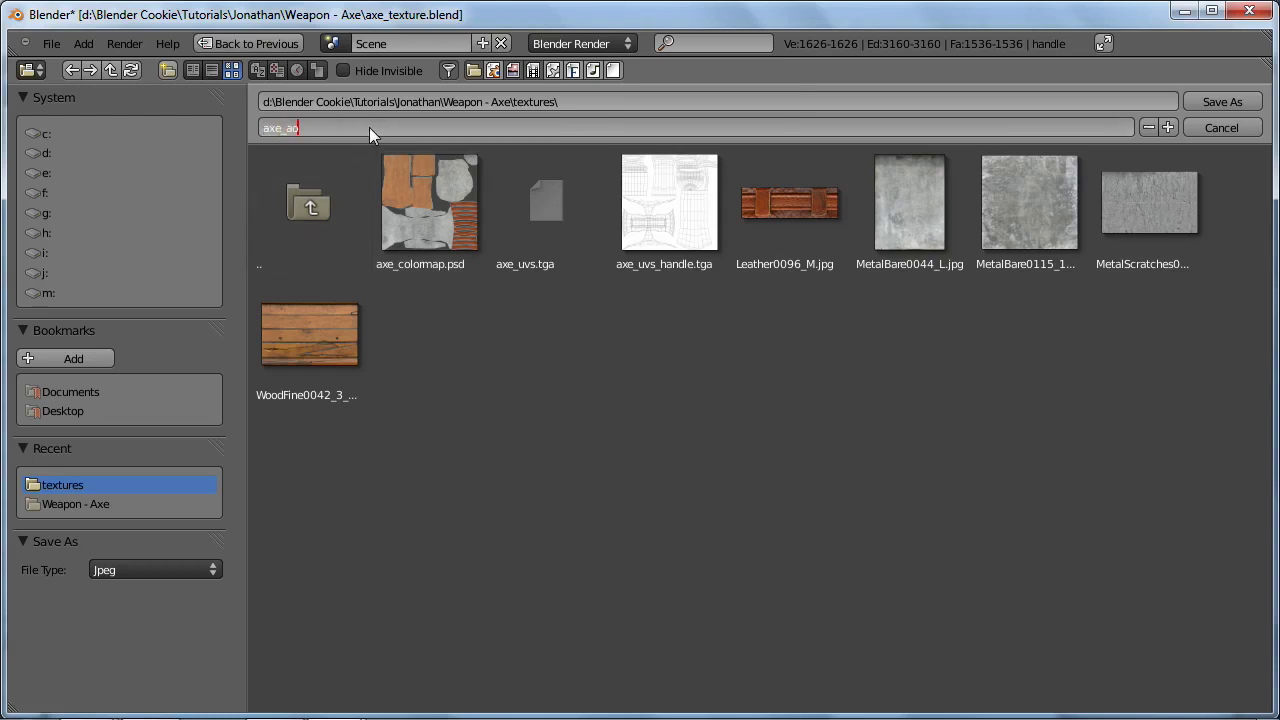
{"action": "type", "text": ".png"}
{"action": "left_click", "coordinate": [129, 569]}
{"action": "left_click", "coordinate": [129, 569]}
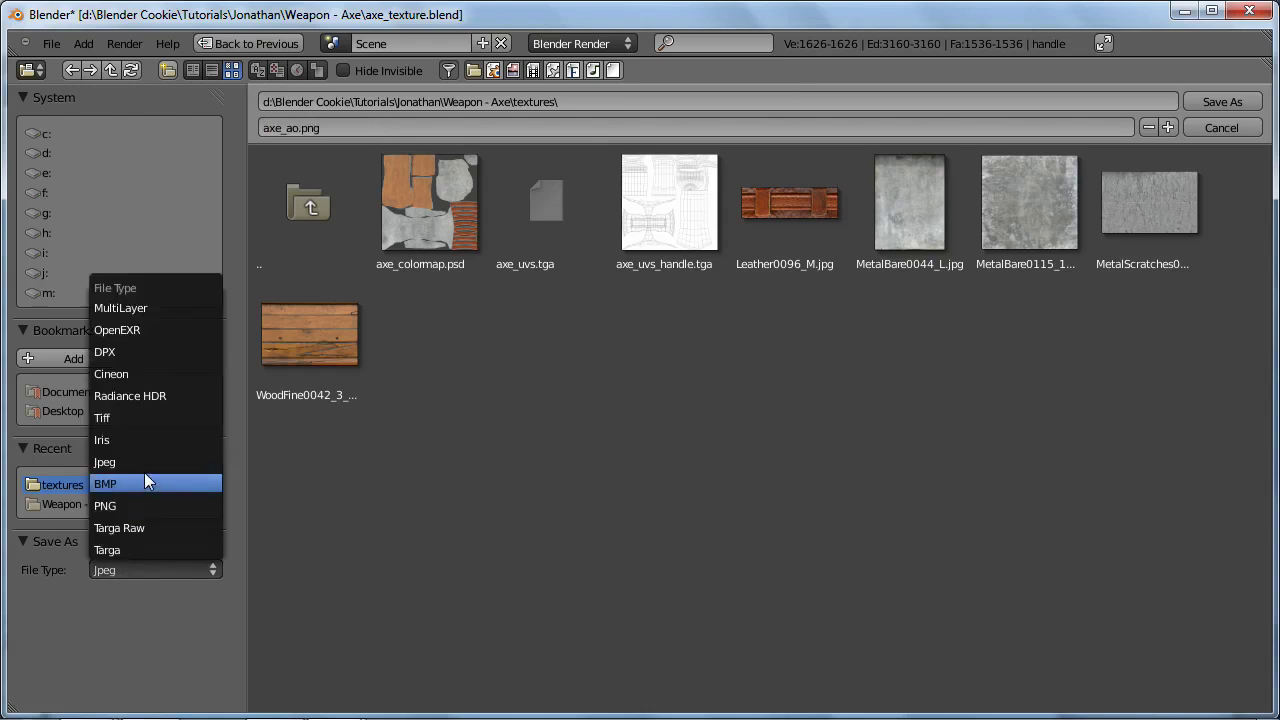
{"action": "left_click", "coordinate": [130, 504]}
{"action": "left_click", "coordinate": [1220, 101]}
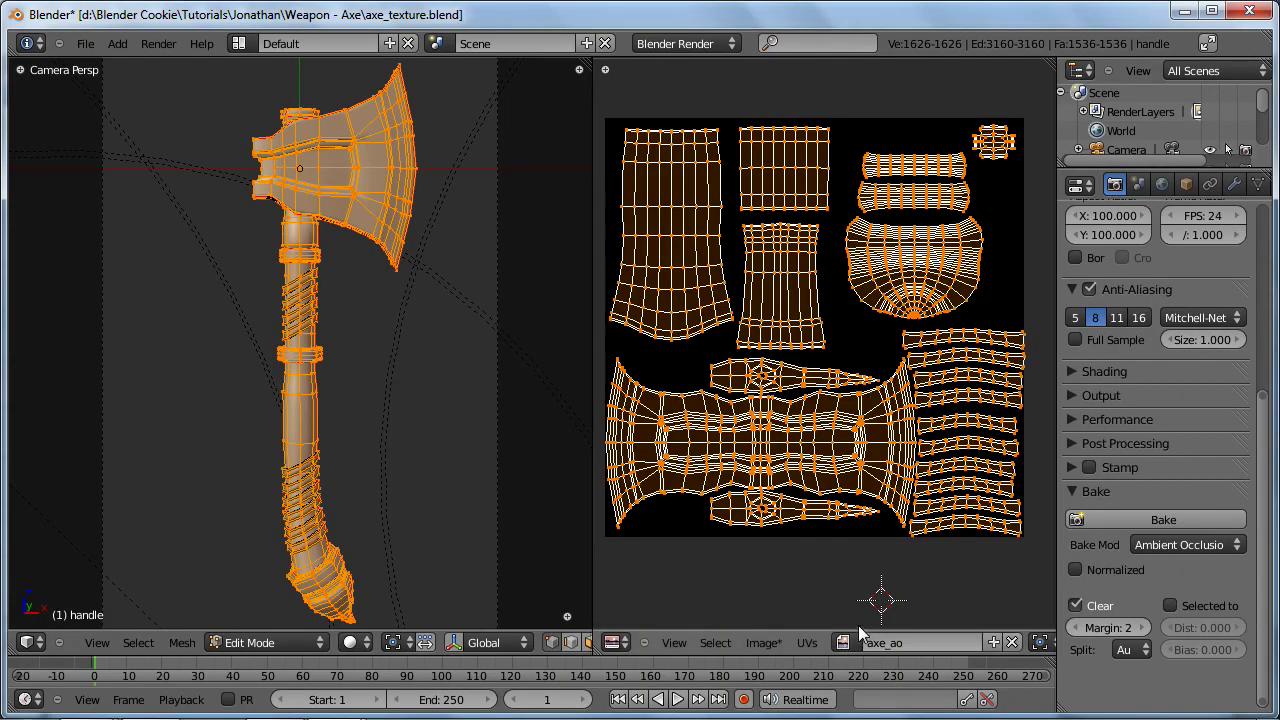
Step: Choose axe_ao in the UV editor, re-enter Edit Mode and reselect the whole axe to refresh its UV image
{"action": "left_click", "coordinate": [844, 642]}
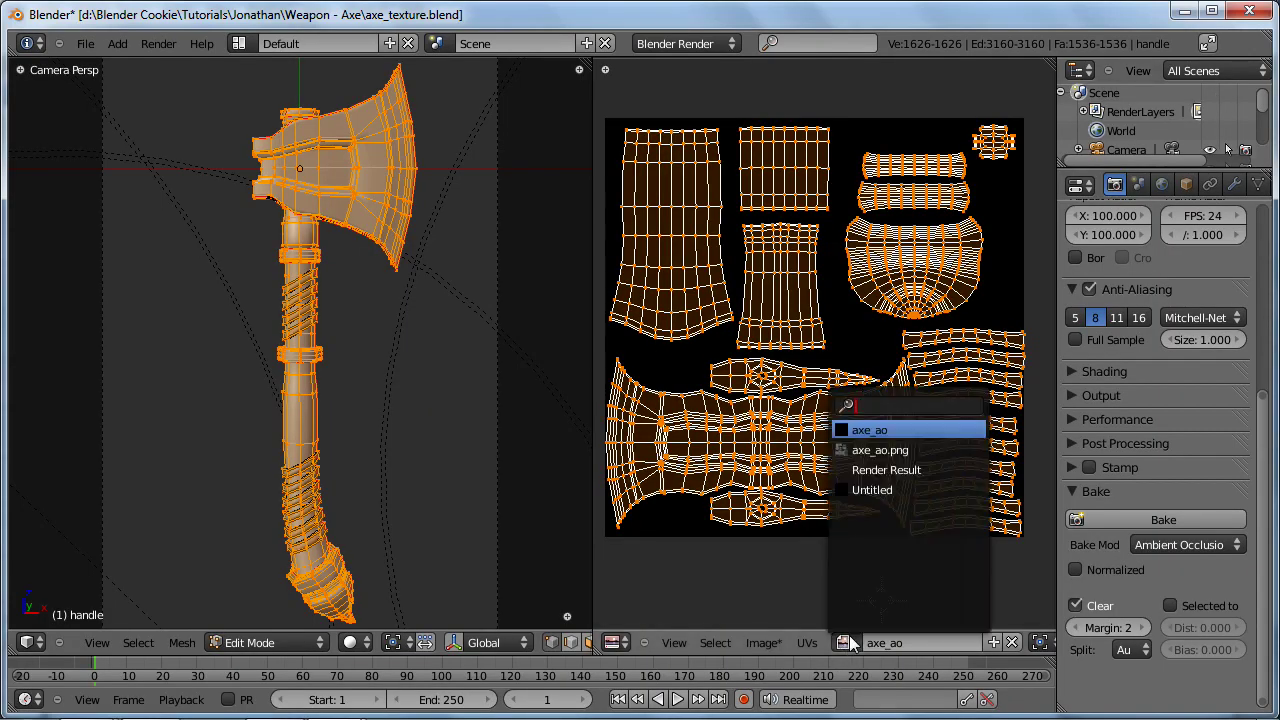
{"action": "left_click", "coordinate": [894, 430]}
{"action": "key", "text": "a"}
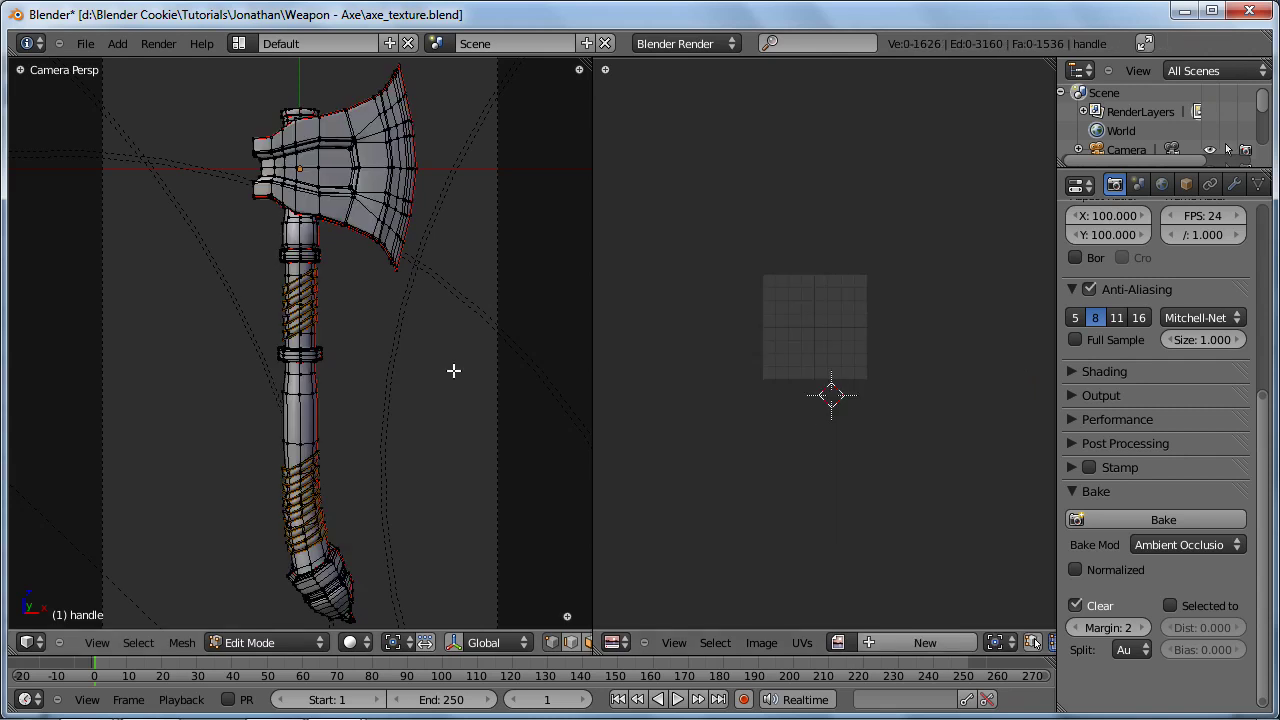
{"action": "key", "text": "Tab"}
{"action": "key", "text": "Tab"}
{"action": "key", "text": "a"}
{"action": "scroll", "coordinate": [900, 347], "scroll_direction": "up", "scroll_amount": 3}
{"action": "key", "text": "a"}
{"action": "scroll", "coordinate": [901, 340], "scroll_direction": "down", "scroll_amount": 4}
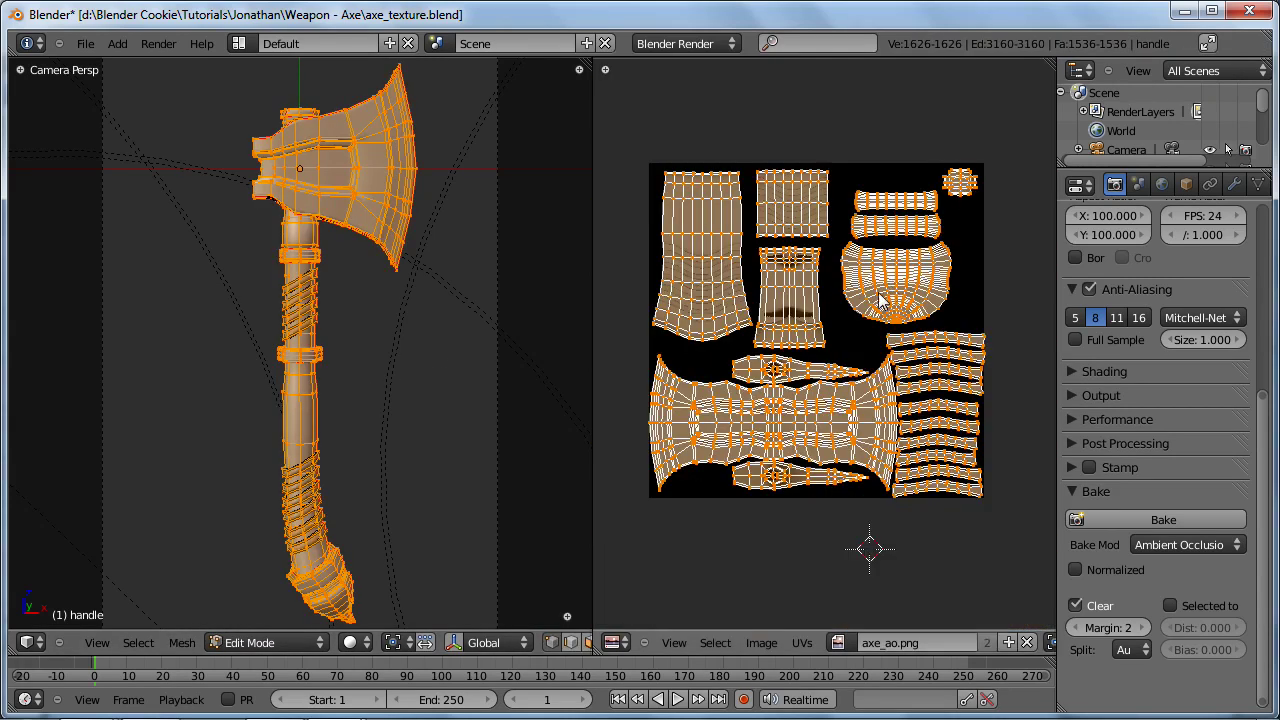
Step: Inspect the baked ambient occlusion map up close without the UV overlay, leaving the UVs in place
{"action": "scroll", "coordinate": [825, 362], "scroll_direction": "up", "scroll_amount": 3}
{"action": "key", "text": "g"}
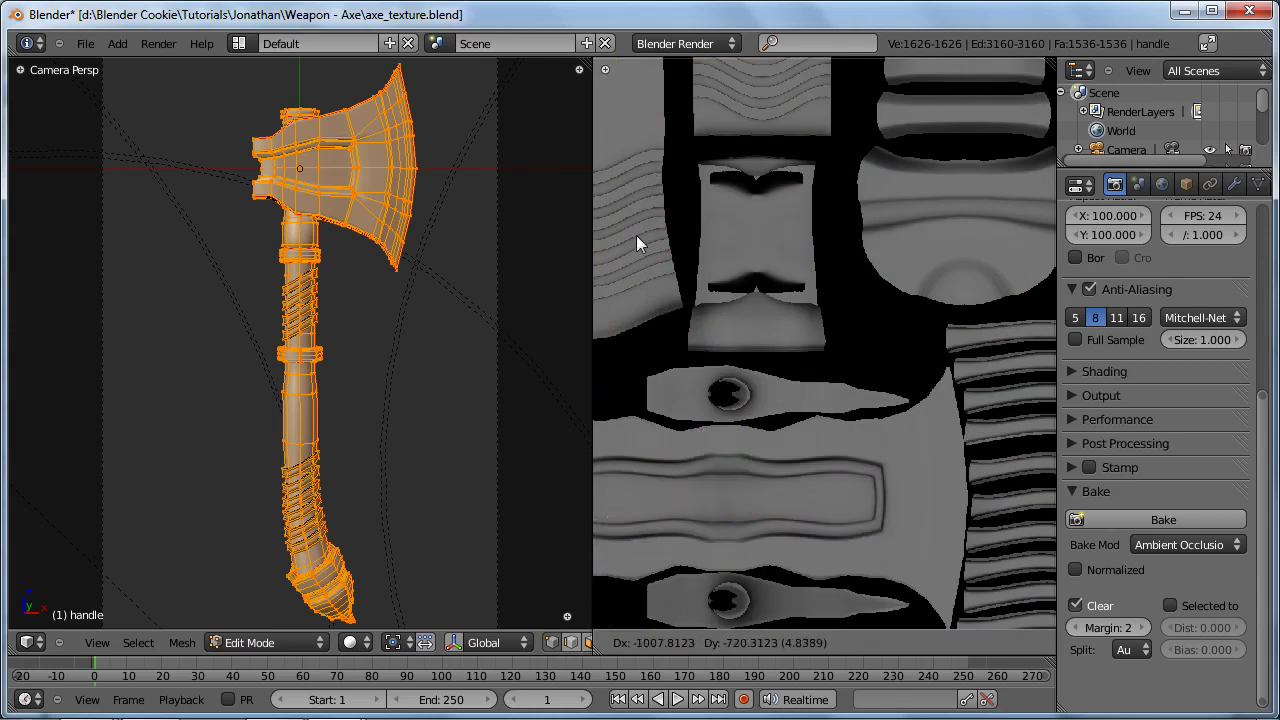
{"action": "right_click", "coordinate": [790, 395]}
{"action": "scroll", "coordinate": [800, 390], "scroll_direction": "down", "scroll_amount": 3}
{"action": "scroll", "coordinate": [808, 388], "scroll_direction": "up", "scroll_amount": 2}
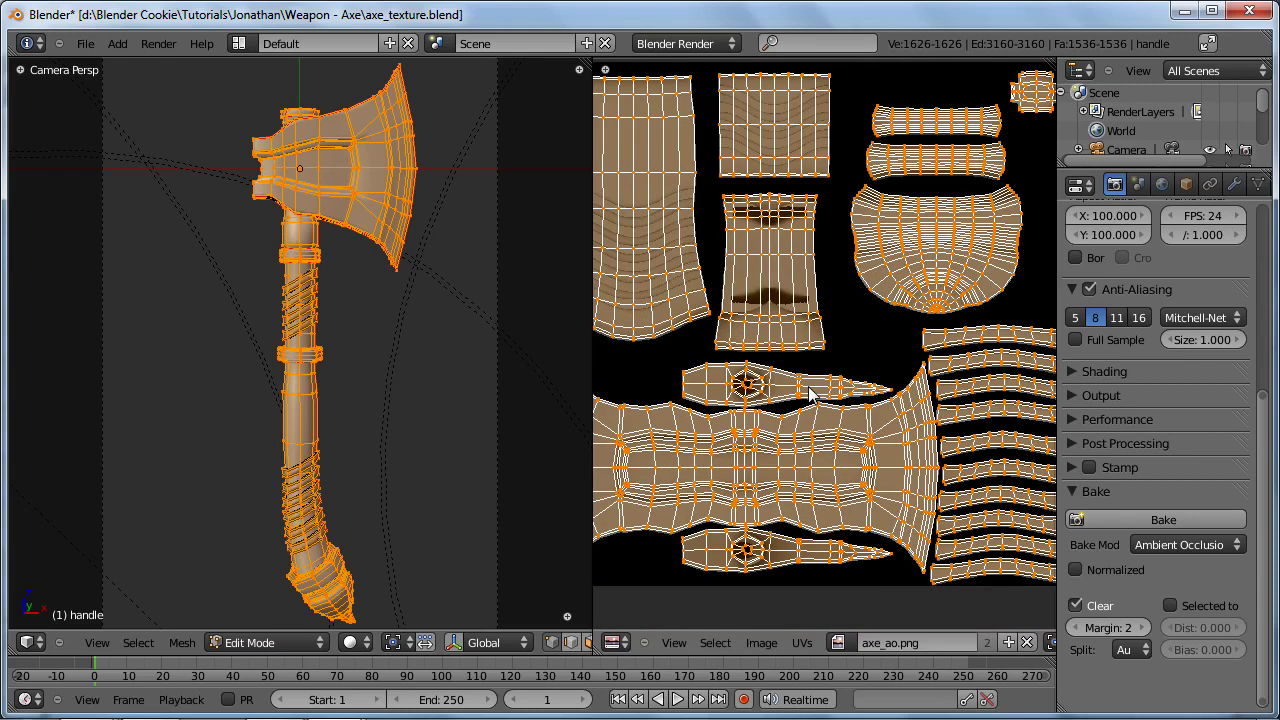
Step: Switch to Photoshop and open the axe_ao image from the textures folder
{"action": "key", "text": "alt+Tab"}
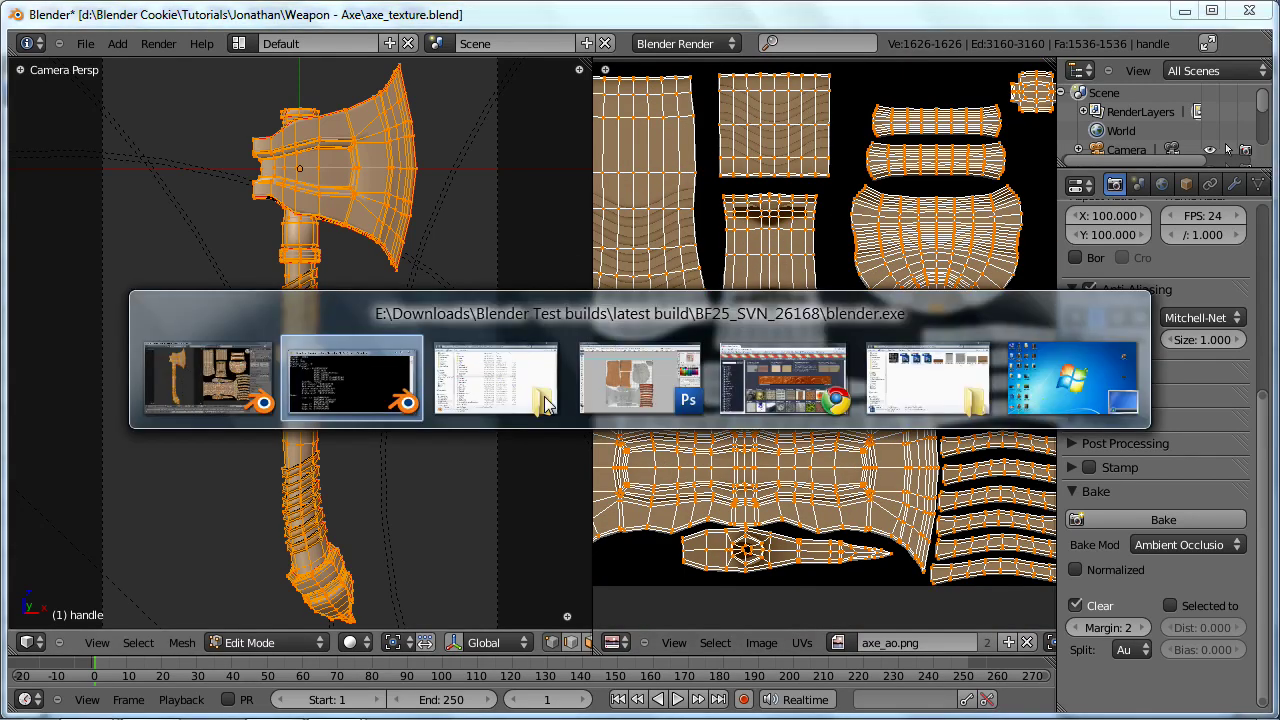
{"action": "key", "text": "alt+Tab"}
{"action": "key", "text": "alt+Tab"}
{"action": "left_click", "coordinate": [16, 10]}
{"action": "left_click", "coordinate": [37, 51]}
{"action": "left_click", "coordinate": [760, 325]}
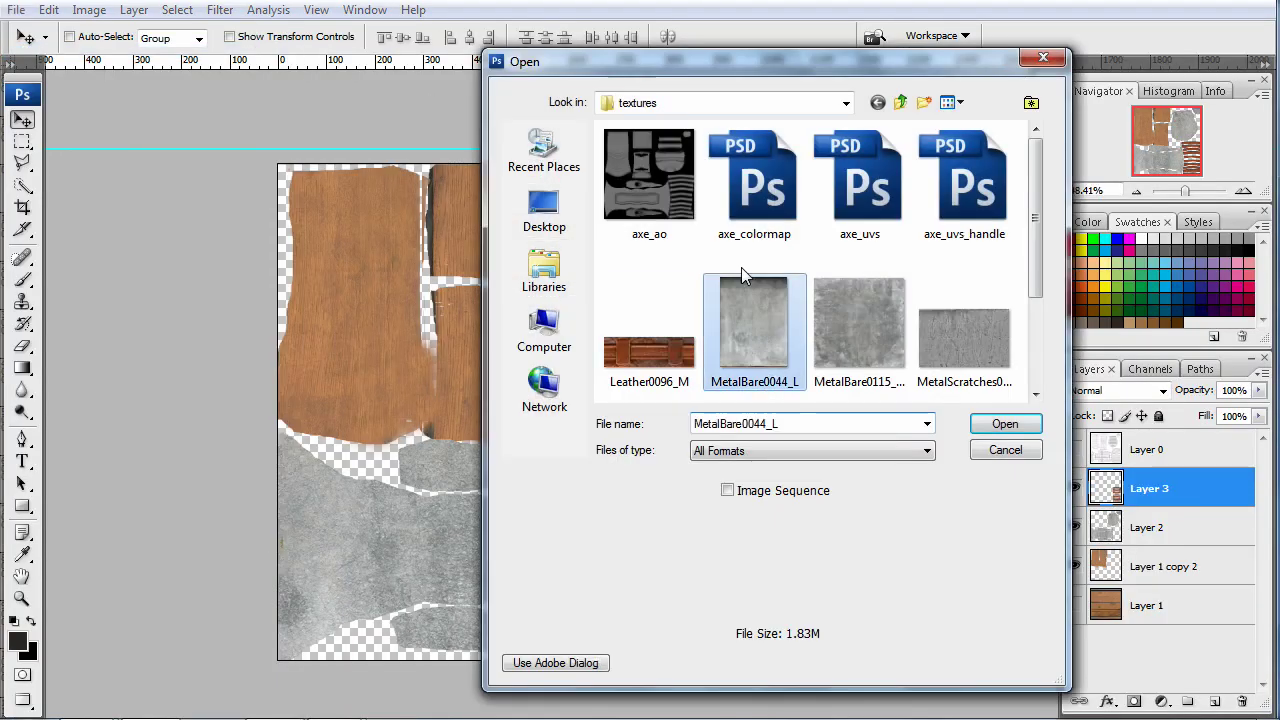
{"action": "double_click", "coordinate": [650, 155]}
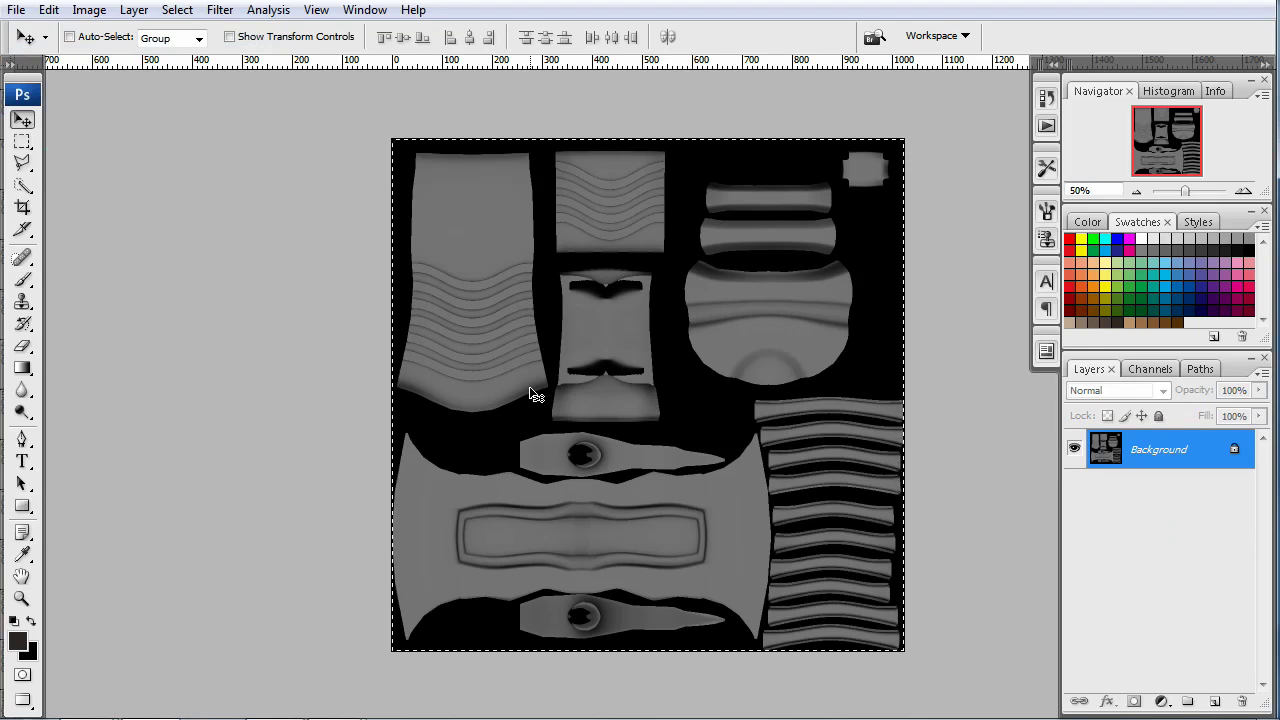
Step: Paste the ambient occlusion image above Layer 3 in the axe colour map and set its blend mode to Hard Light
{"action": "key", "text": "ctrl+Tab"}
{"action": "key", "text": "ctrl+v"}
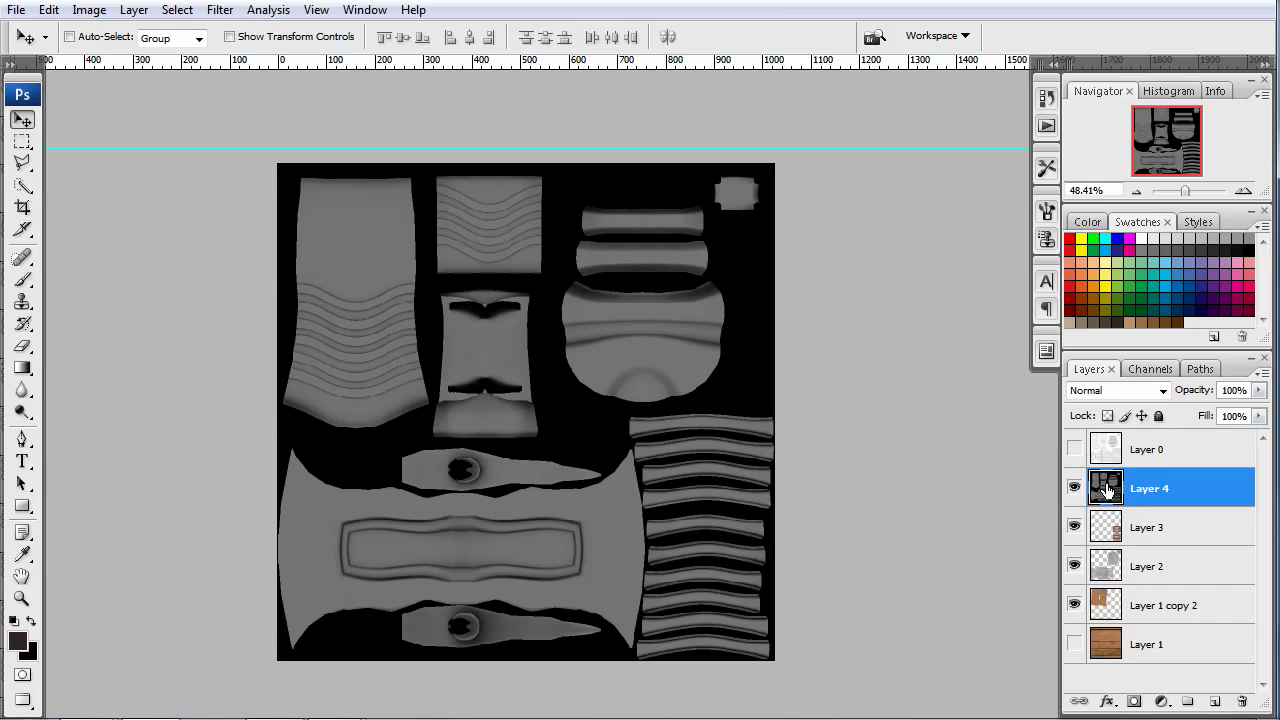
{"action": "left_click", "coordinate": [1128, 391]}
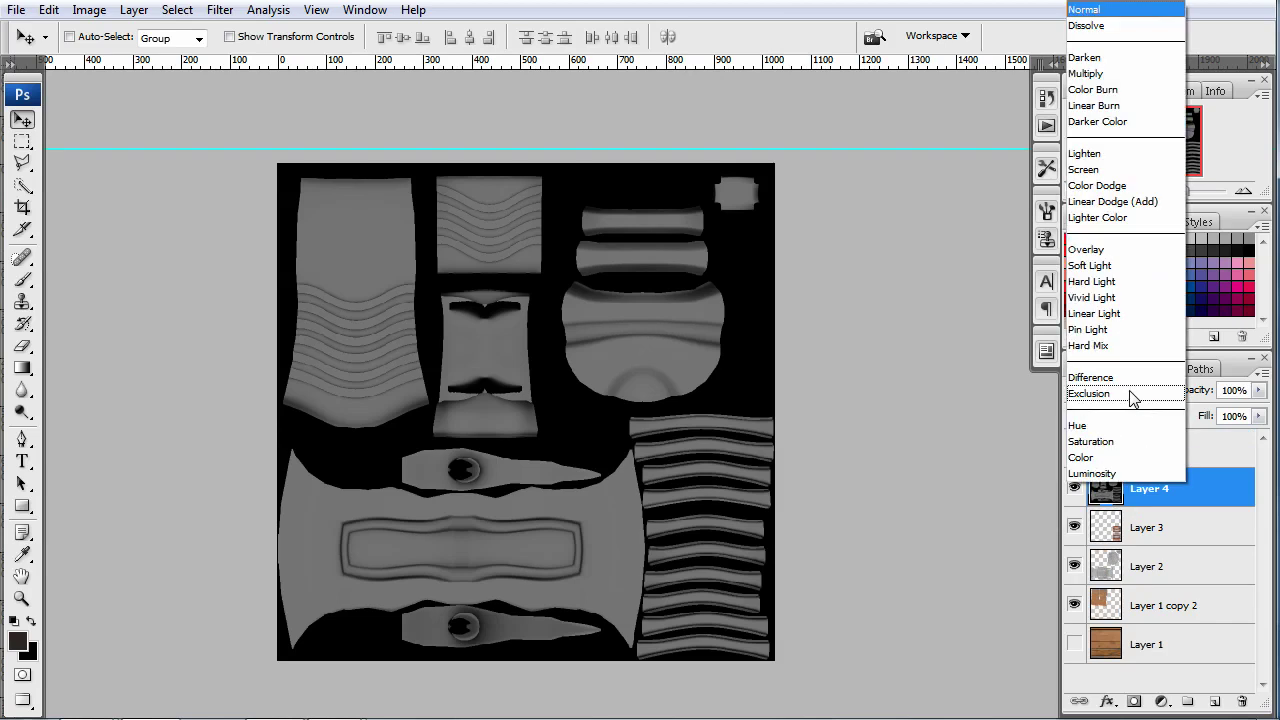
{"action": "left_click", "coordinate": [1119, 283]}
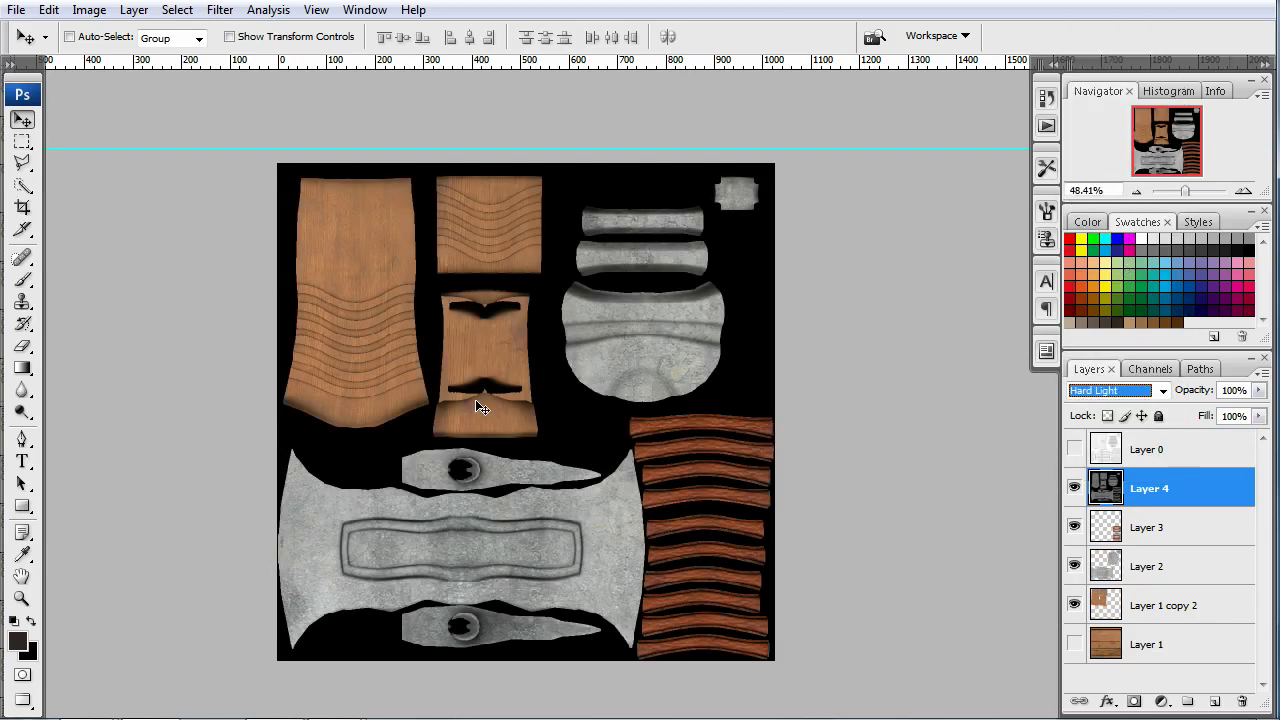
{"action": "key", "text": "Down"}
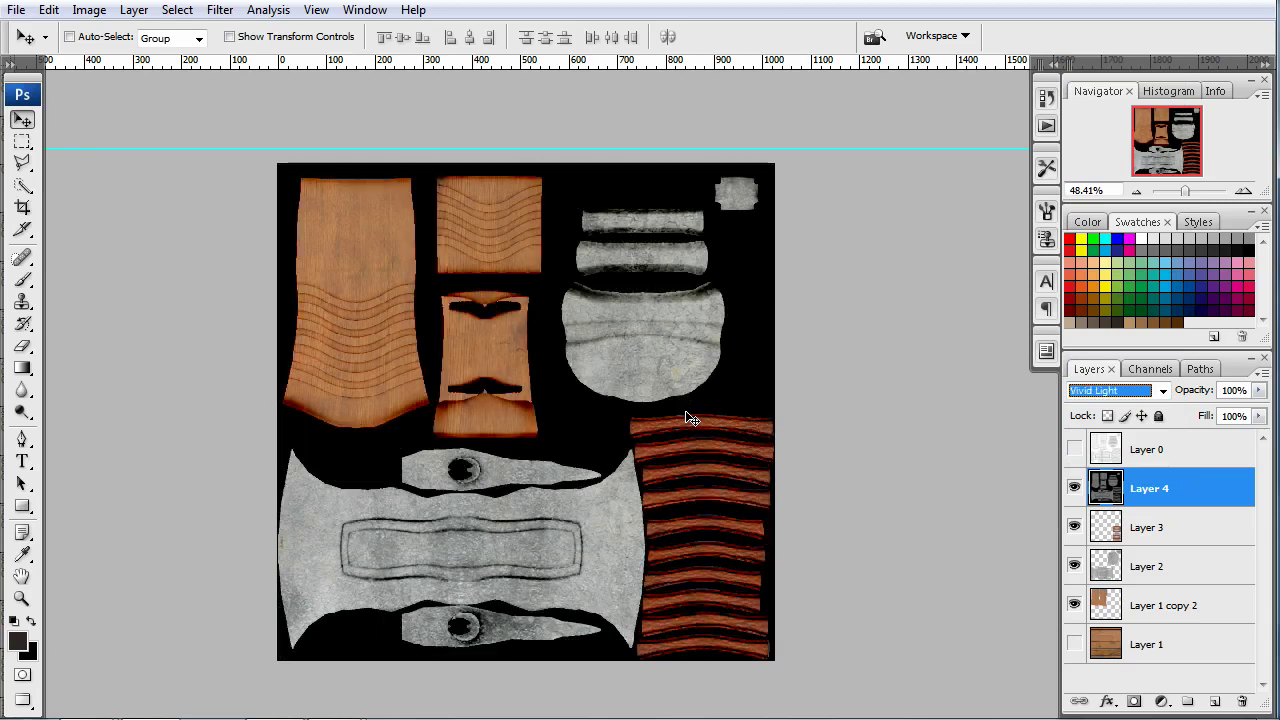
{"action": "key", "text": "Up"}
{"action": "scroll", "coordinate": [658, 472], "scroll_direction": "up", "scroll_amount": 1, "text": "alt"}
{"action": "scroll", "coordinate": [658, 472], "scroll_direction": "up", "scroll_amount": 1, "text": "alt"}
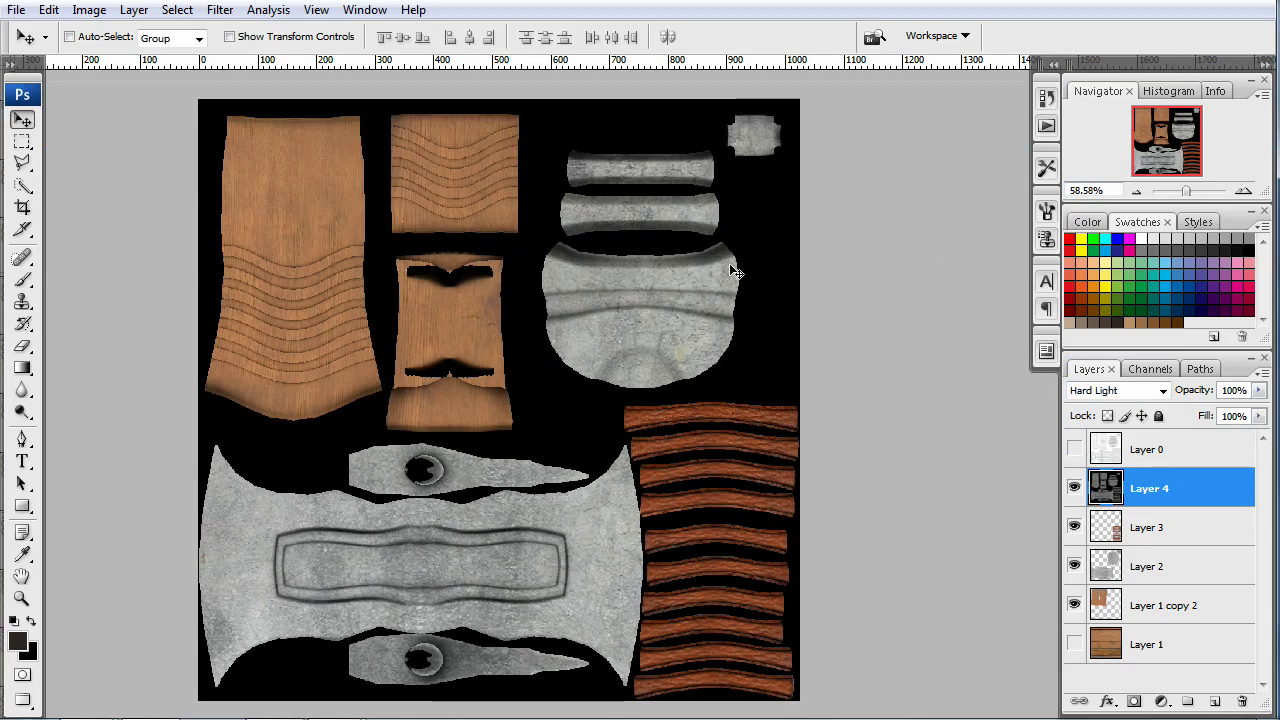
Step: Hide and show the ambient occlusion layer, Layer 4, to compare the axe texture with and without it
{"action": "left_click_drag", "start_coordinate": [691, 506], "coordinate": [763, 450]}
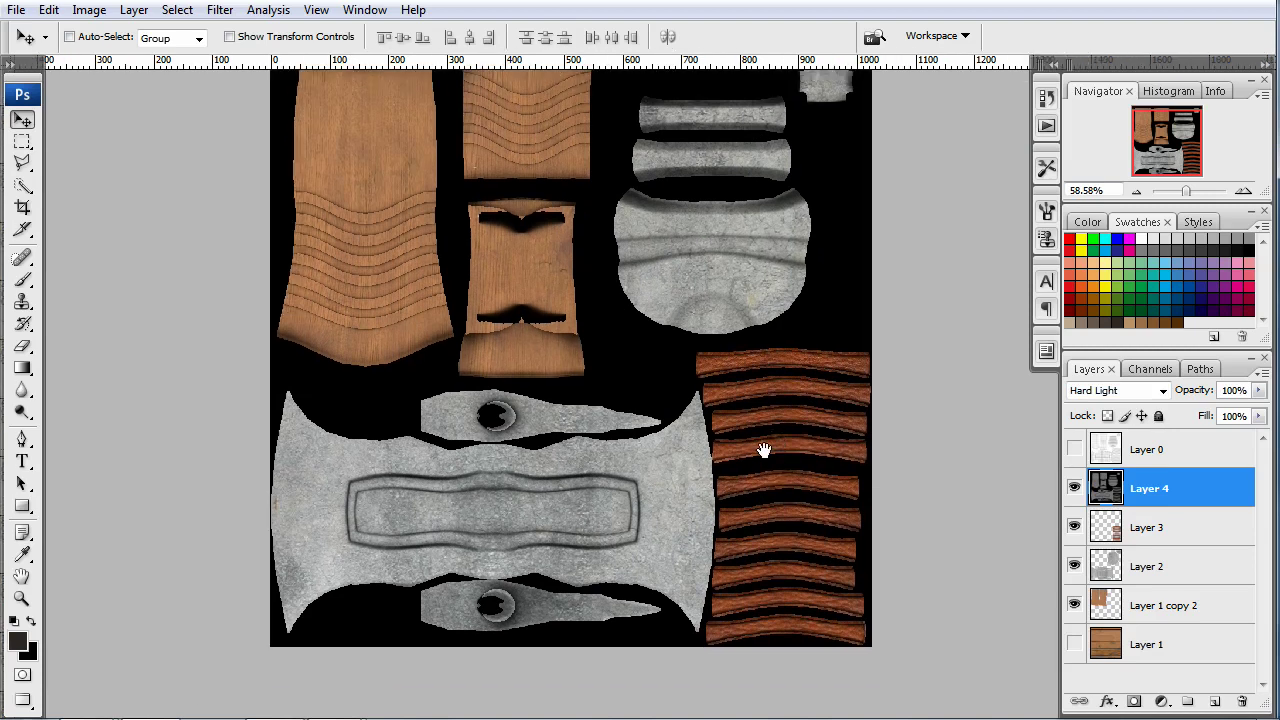
{"action": "left_click", "coordinate": [1075, 488]}
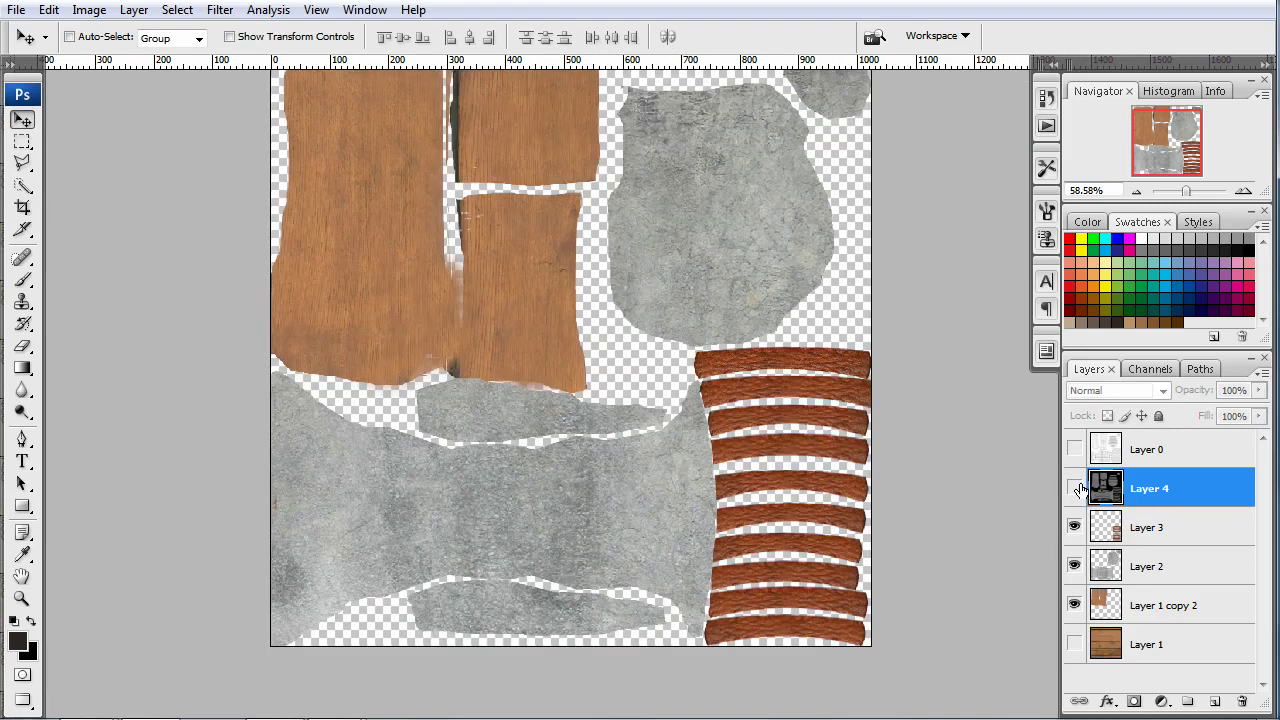
{"action": "left_click", "coordinate": [1075, 488]}
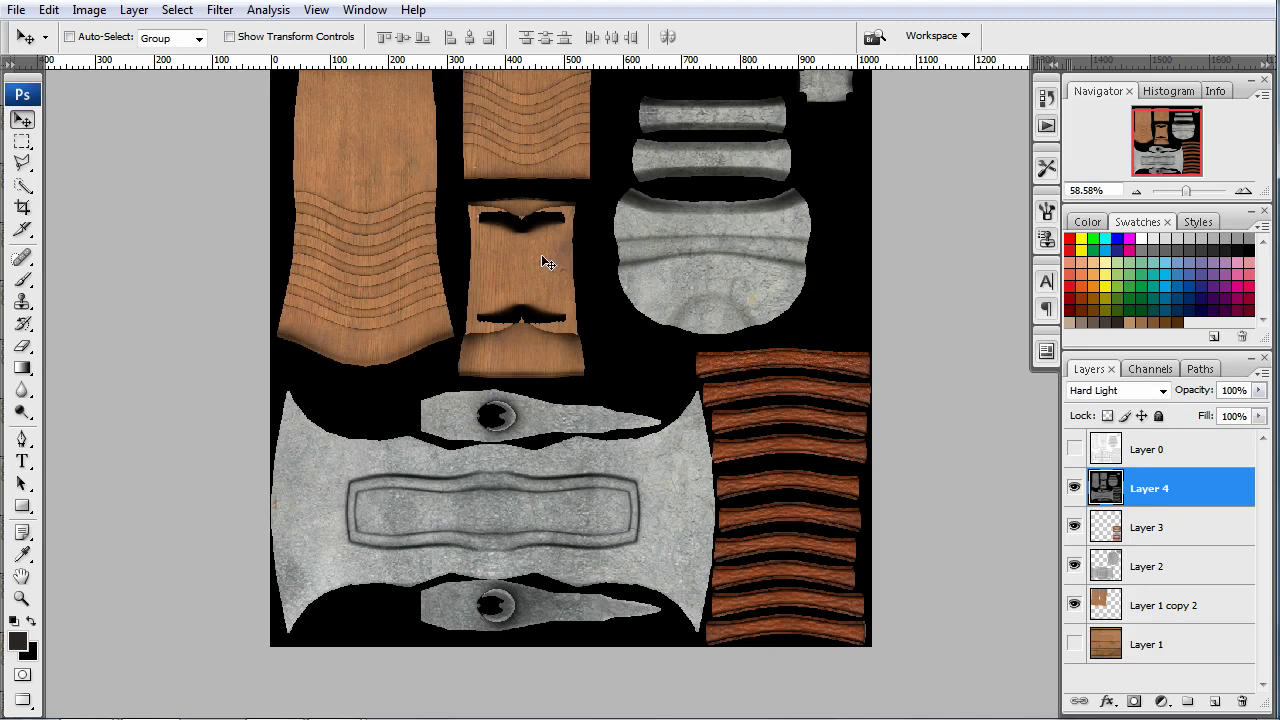
{"action": "left_click_drag", "start_coordinate": [684, 370], "coordinate": [608, 428]}
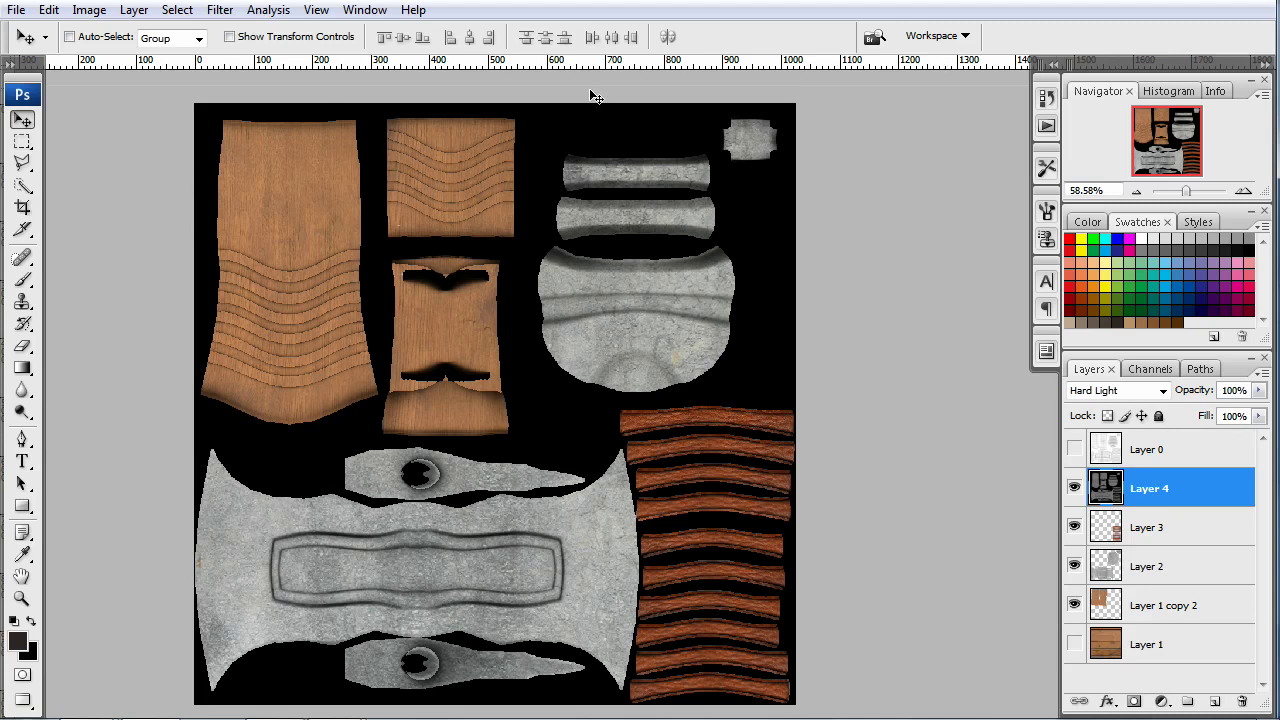
{"action": "left_click_drag", "start_coordinate": [740, 509], "coordinate": [766, 480]}
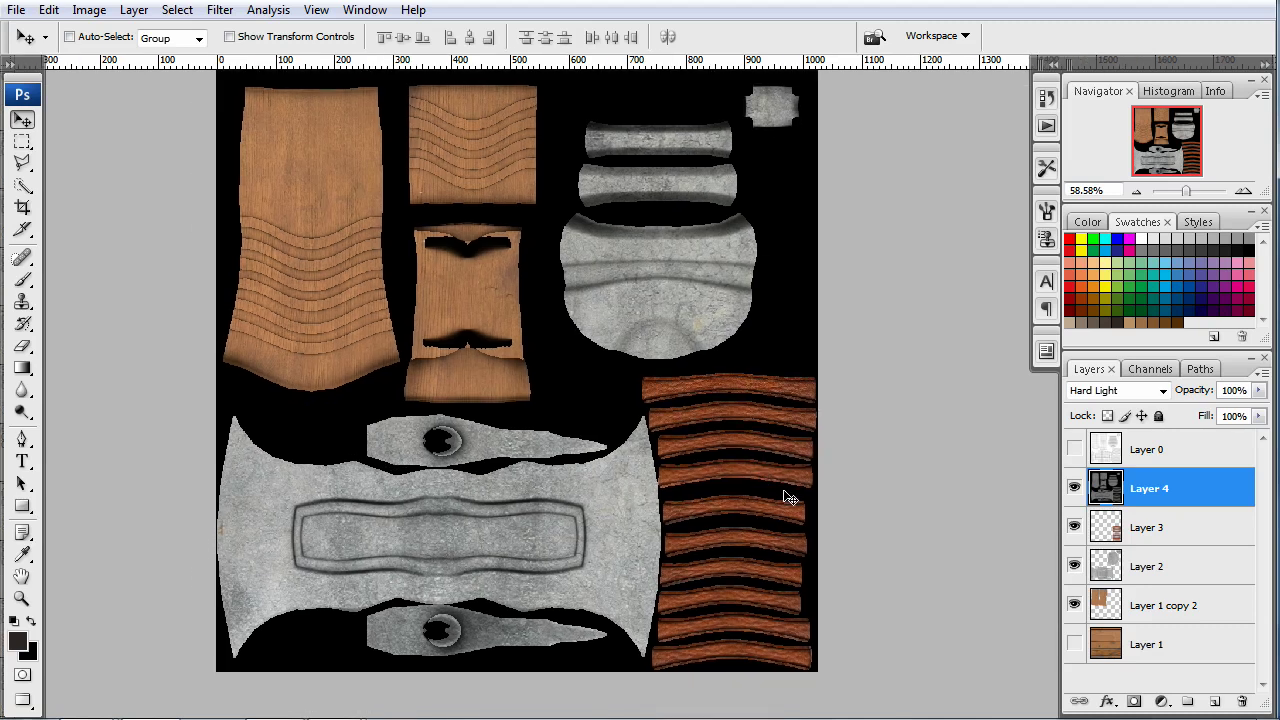
Step: Switch to Blender and open axe_colormap.psd as the image behind the axe's UV layout
{"action": "key", "text": "alt+Tab"}
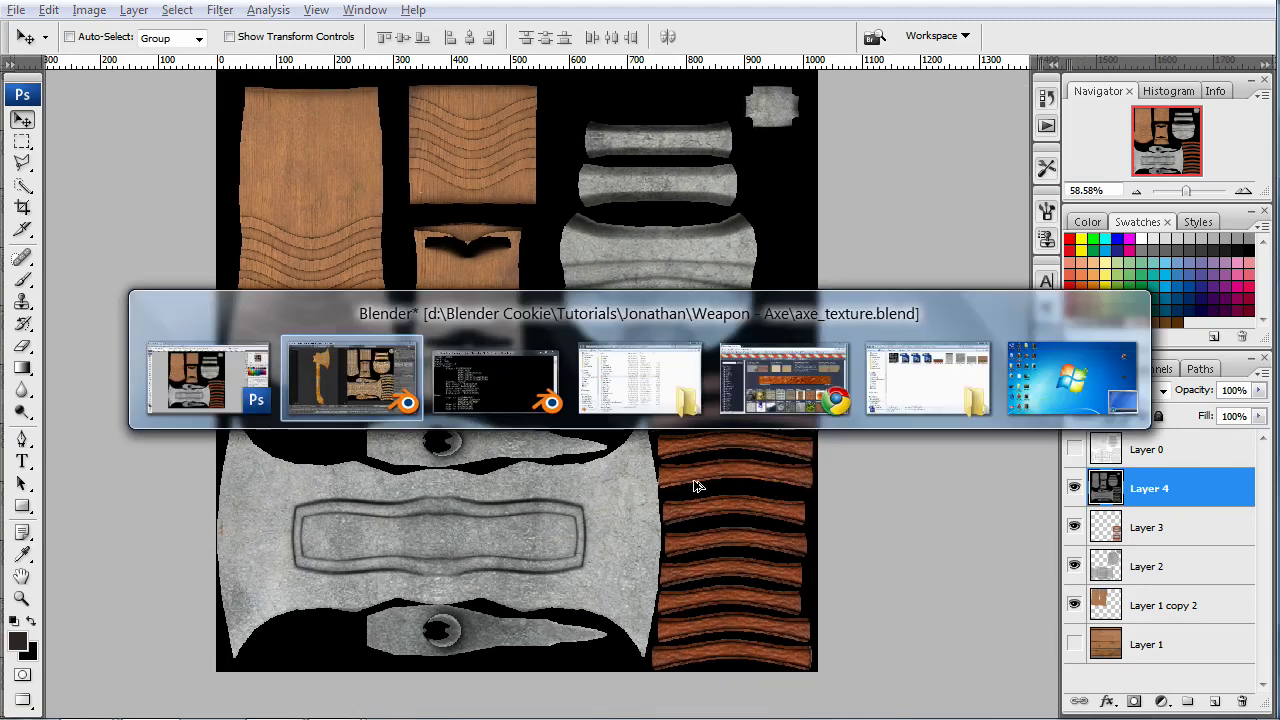
{"action": "scroll", "coordinate": [474, 443], "scroll_direction": "down", "scroll_amount": 2}
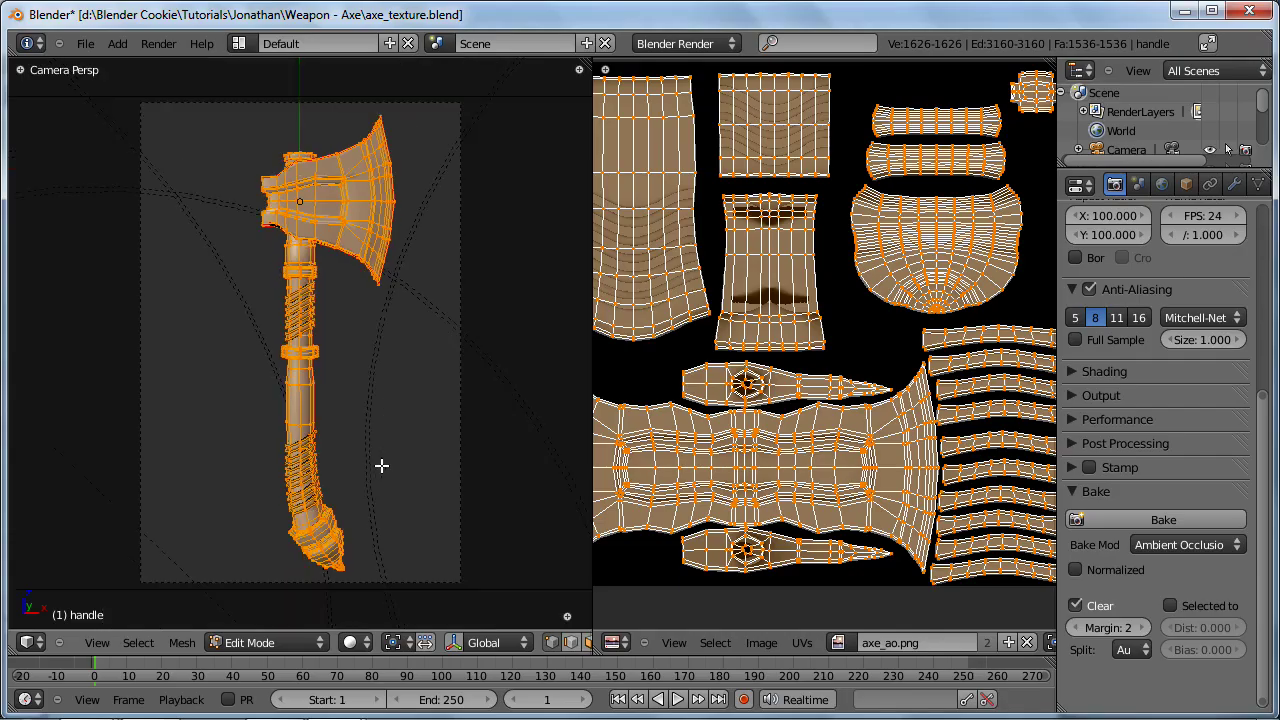
{"action": "key", "text": "Tab"}
{"action": "key", "text": "Tab"}
{"action": "left_click", "coordinate": [838, 642]}
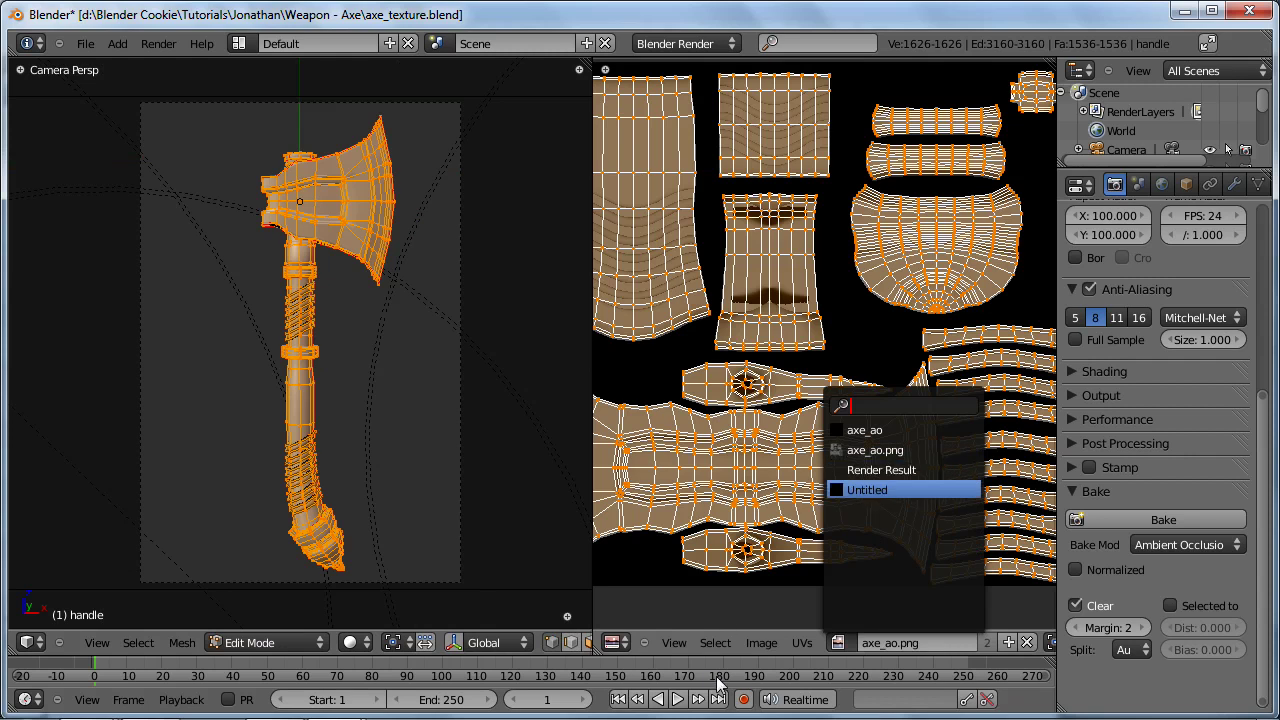
{"action": "left_click", "coordinate": [761, 642]}
{"action": "left_click", "coordinate": [769, 608]}
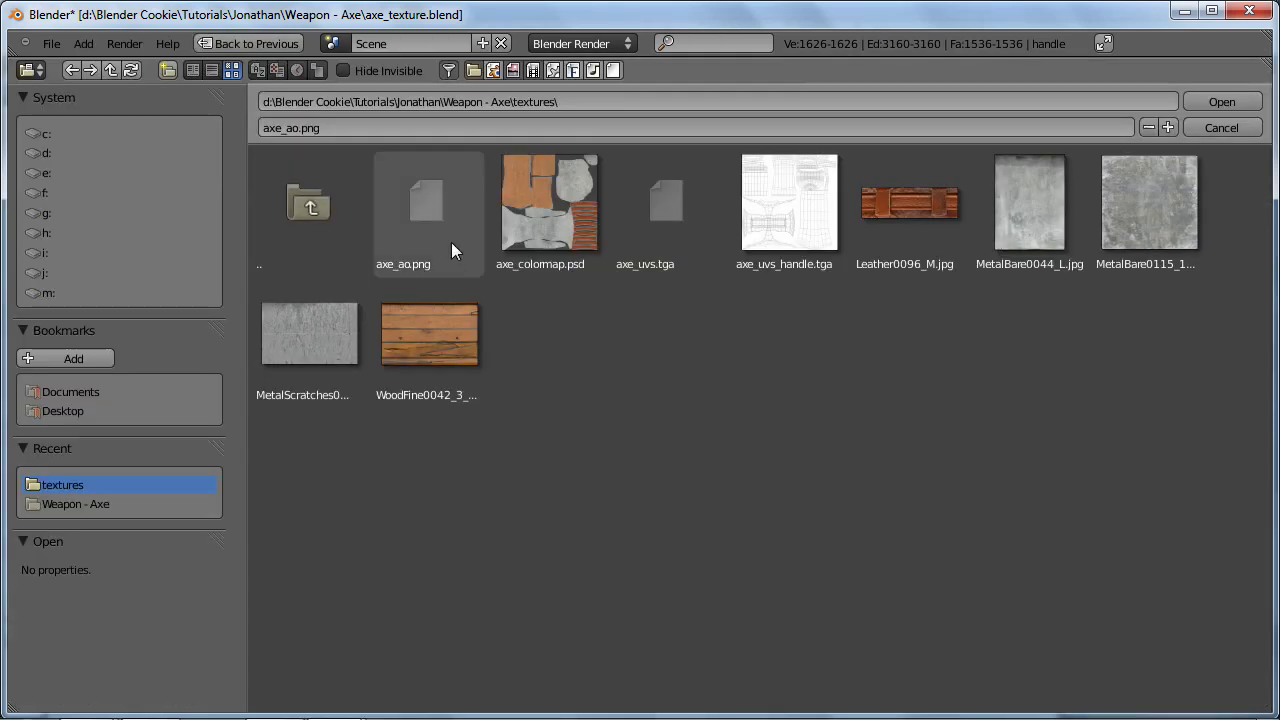
{"action": "left_click", "coordinate": [546, 206]}
{"action": "left_click", "coordinate": [1223, 106]}
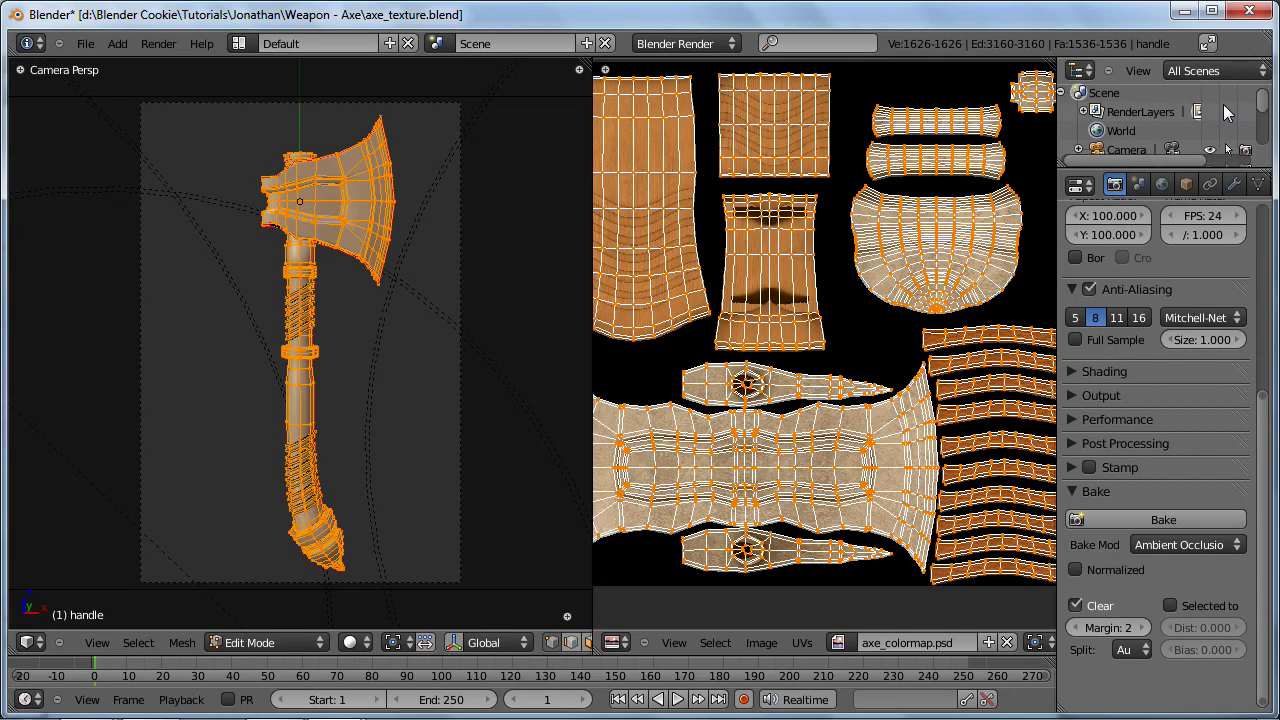
Step: Return the axe to Object Mode and view the whole color map without the UV wires
{"action": "scroll", "coordinate": [888, 453], "scroll_direction": "down", "scroll_amount": 2}
{"action": "scroll", "coordinate": [888, 455], "scroll_direction": "up", "scroll_amount": 2}
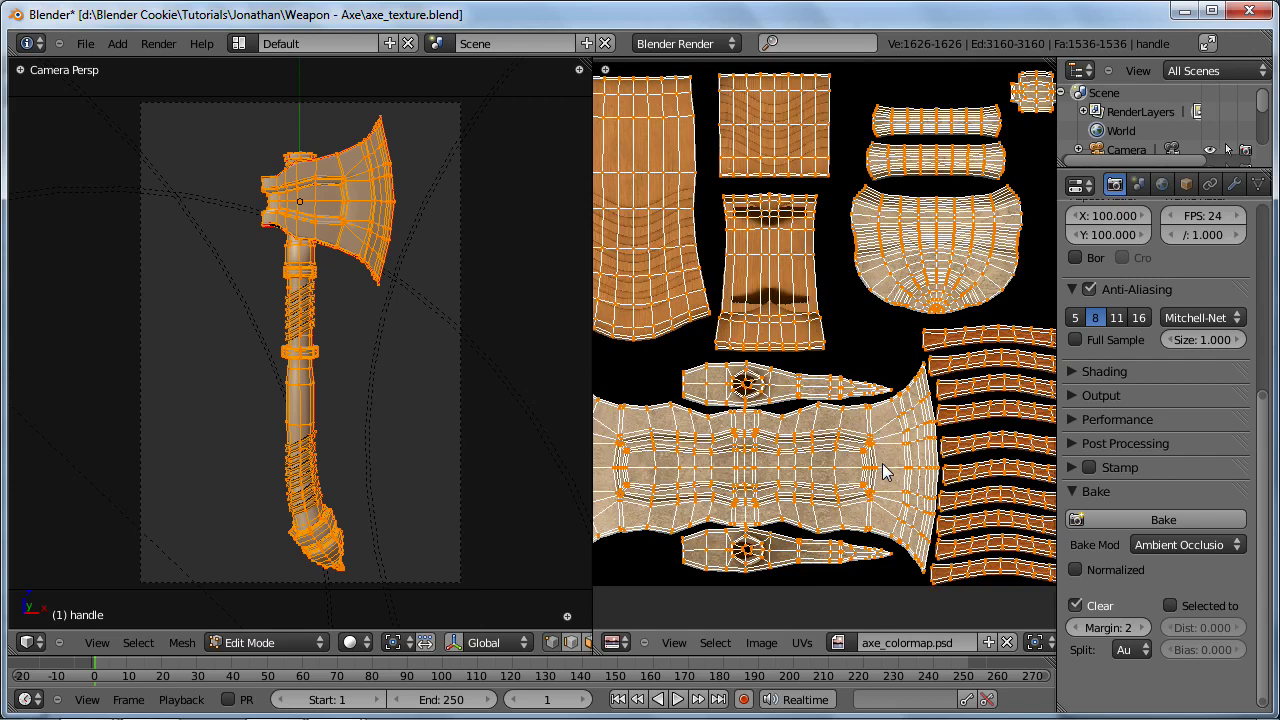
{"action": "key", "text": "Home"}
{"action": "key", "text": "Tab"}
{"action": "scroll", "coordinate": [413, 371], "scroll_direction": "up", "scroll_amount": 2}
{"action": "scroll", "coordinate": [413, 371], "scroll_direction": "down", "scroll_amount": 2}
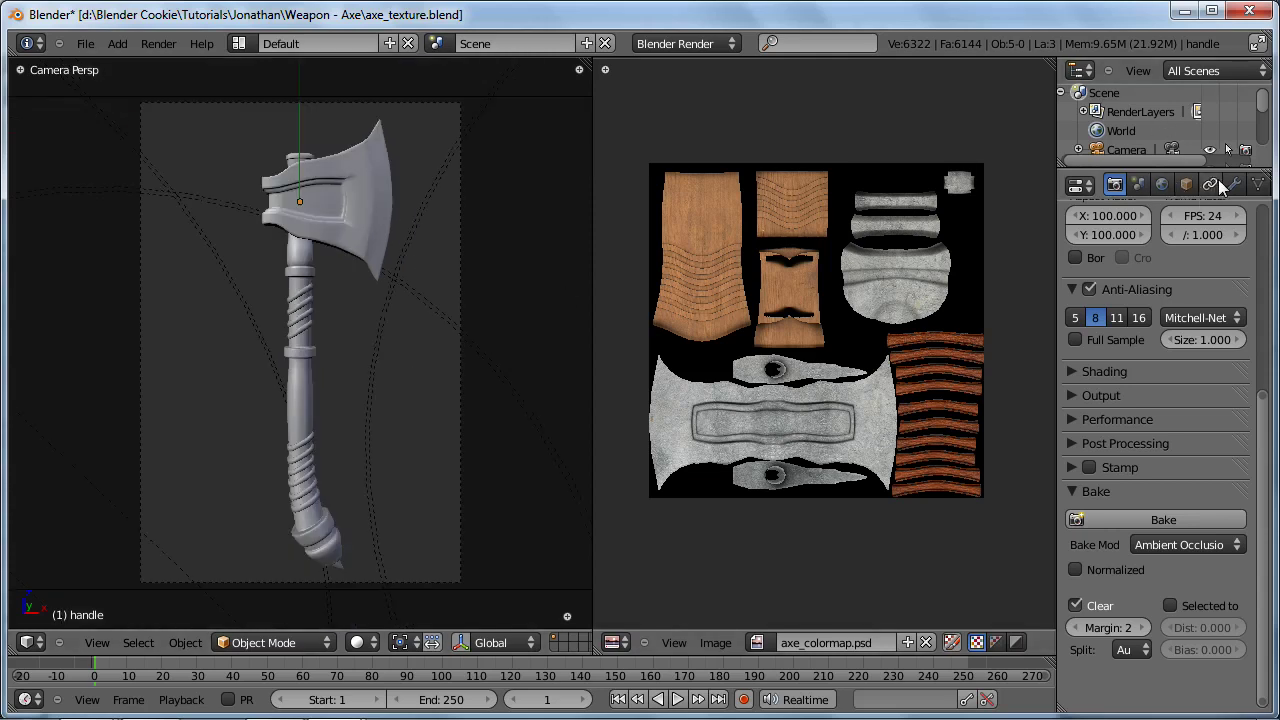
Step: Replace the image in the axe material's texture with axe_colormap.psd
{"action": "scroll", "coordinate": [1217, 179], "scroll_direction": "down", "scroll_amount": 3}
{"action": "left_click", "coordinate": [1162, 184]}
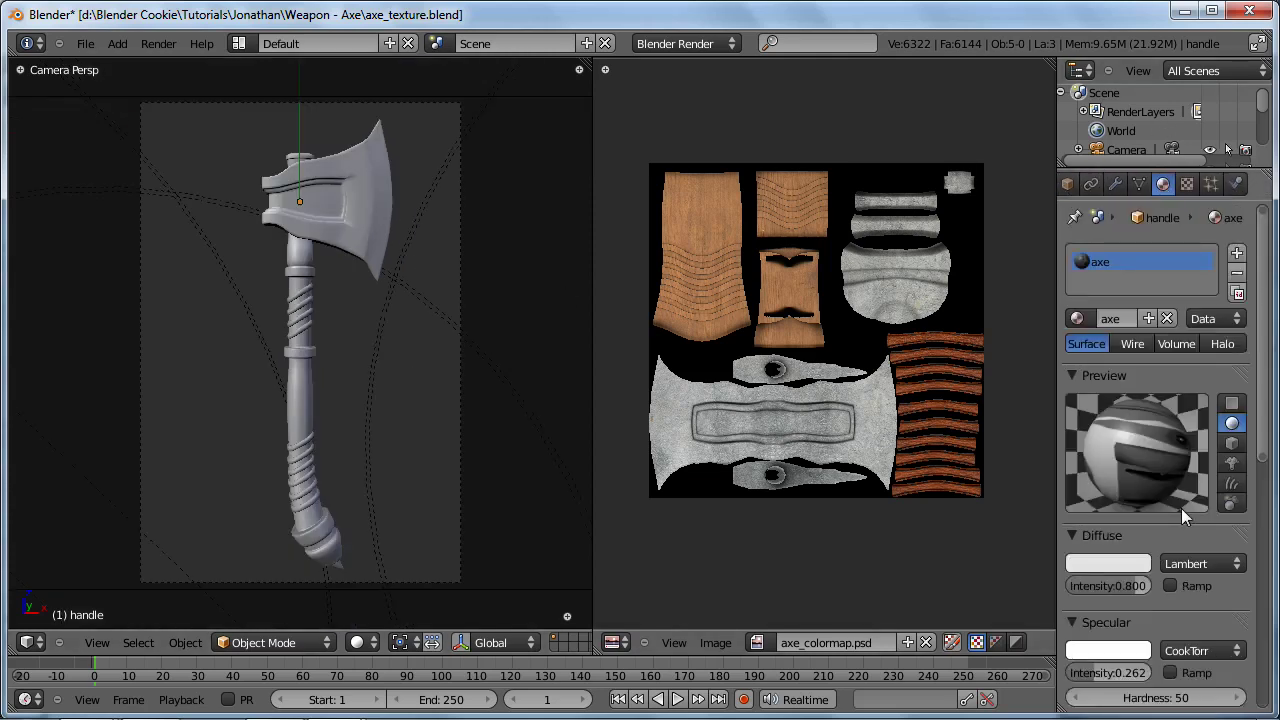
{"action": "scroll", "coordinate": [1181, 508], "scroll_direction": "down", "scroll_amount": 3}
{"action": "left_click", "coordinate": [1190, 183]}
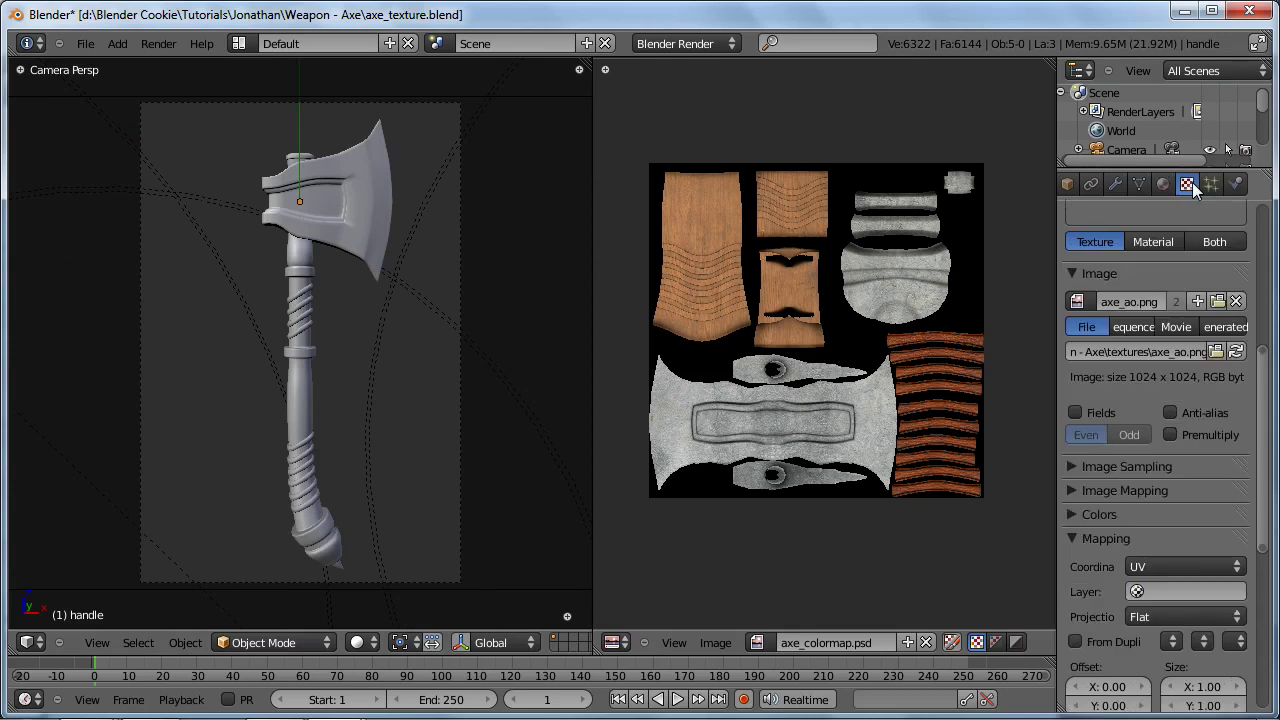
{"action": "scroll", "coordinate": [1178, 350], "scroll_direction": "up", "scroll_amount": 5}
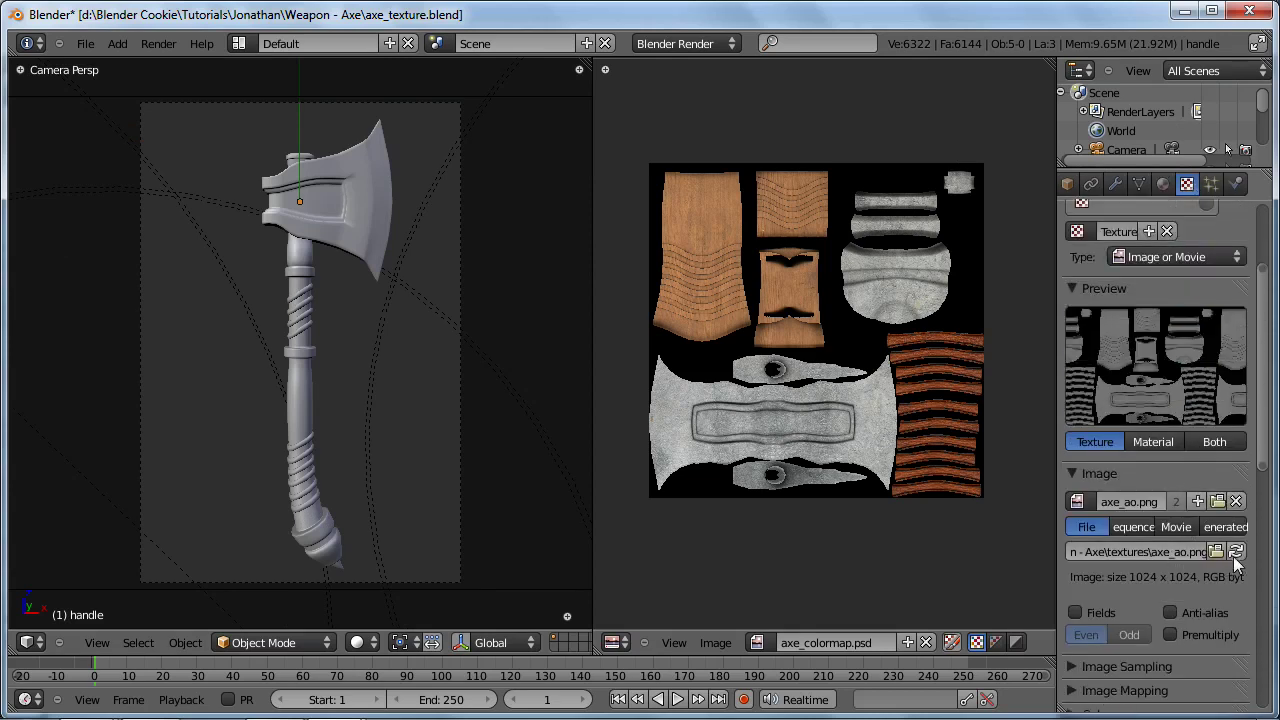
{"action": "left_click", "coordinate": [1236, 553]}
{"action": "left_click", "coordinate": [1077, 501]}
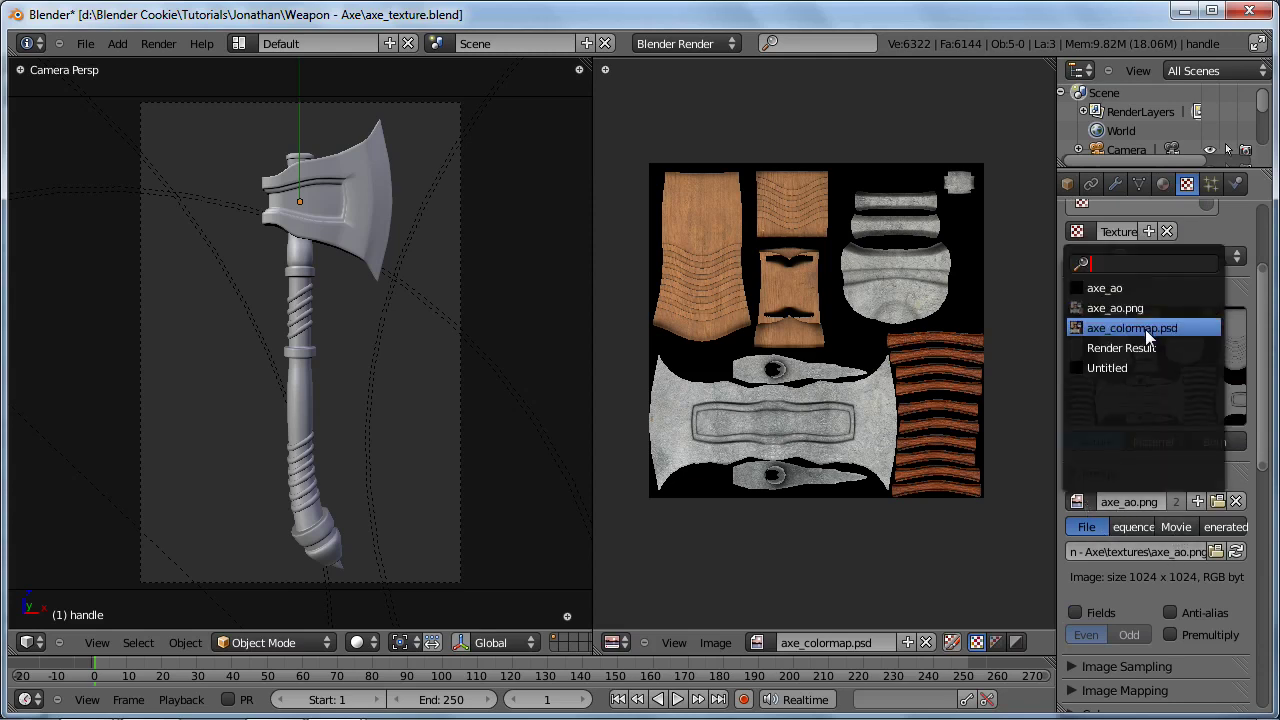
{"action": "left_click", "coordinate": [1130, 328]}
Step: Save over axe_texture.blend and try to render the axe
{"action": "key", "text": "ctrl+s"}
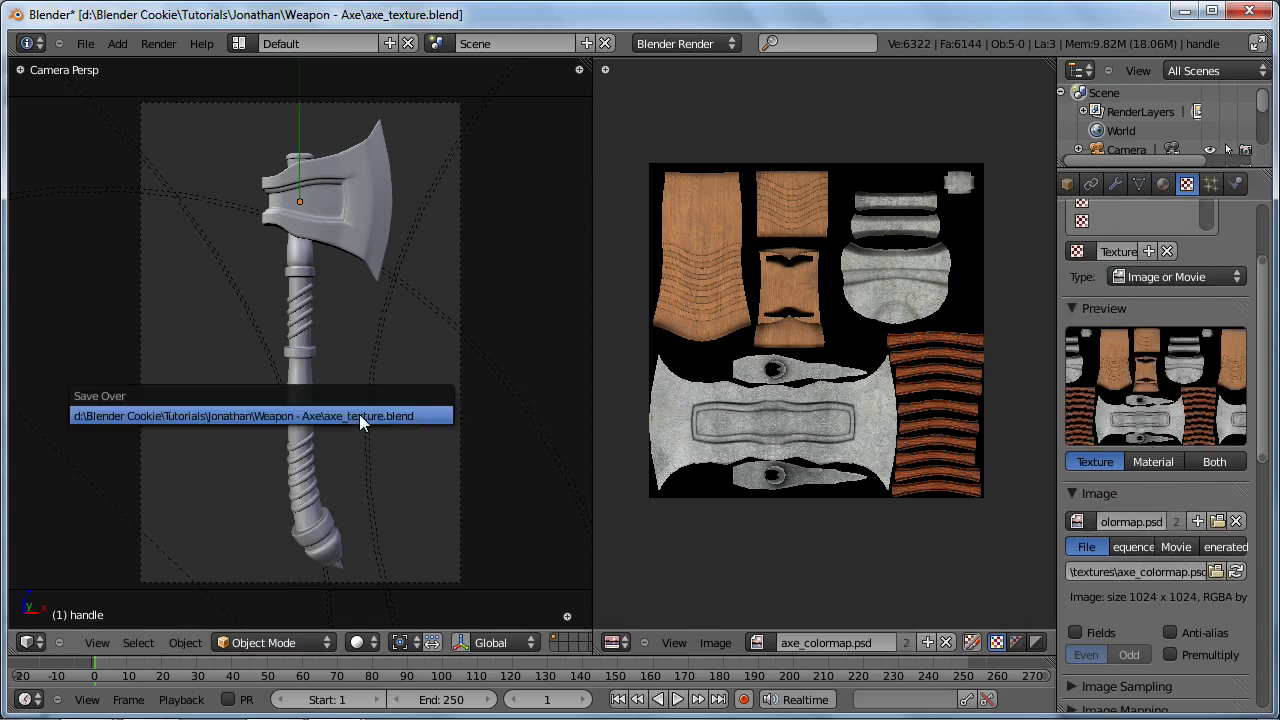
{"action": "left_click", "coordinate": [359, 414]}
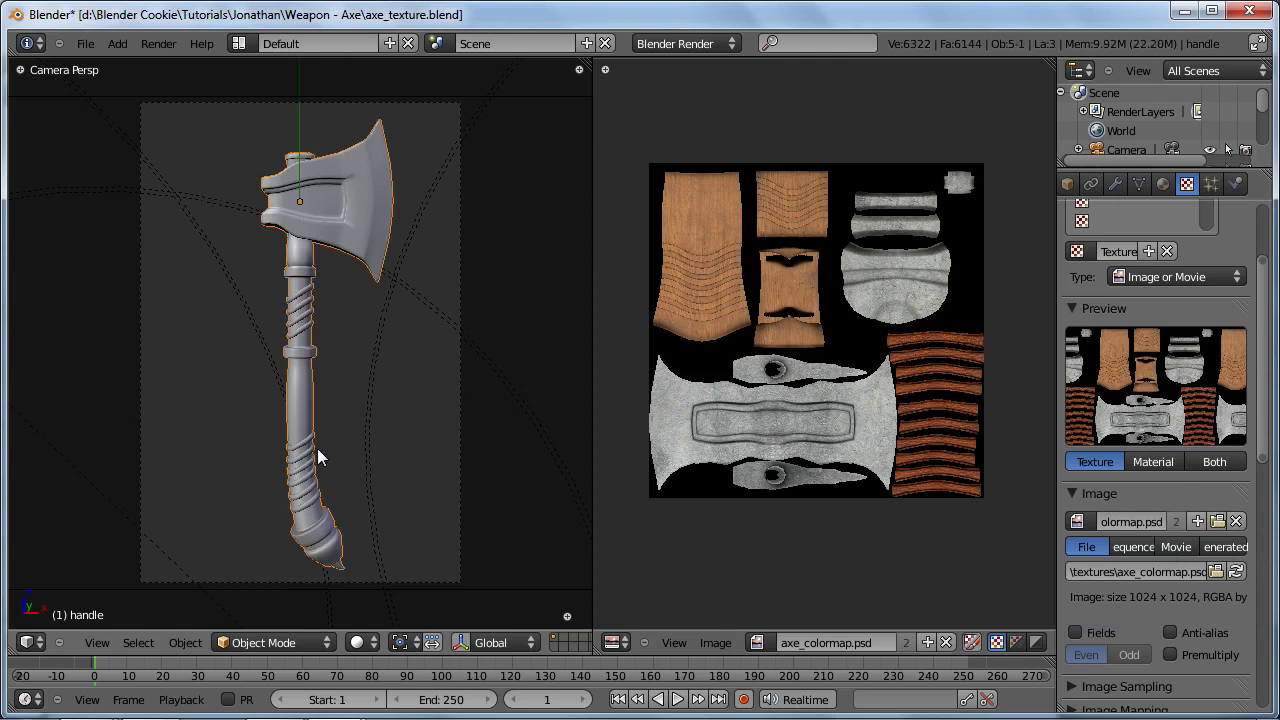
{"action": "key", "text": "F12"}
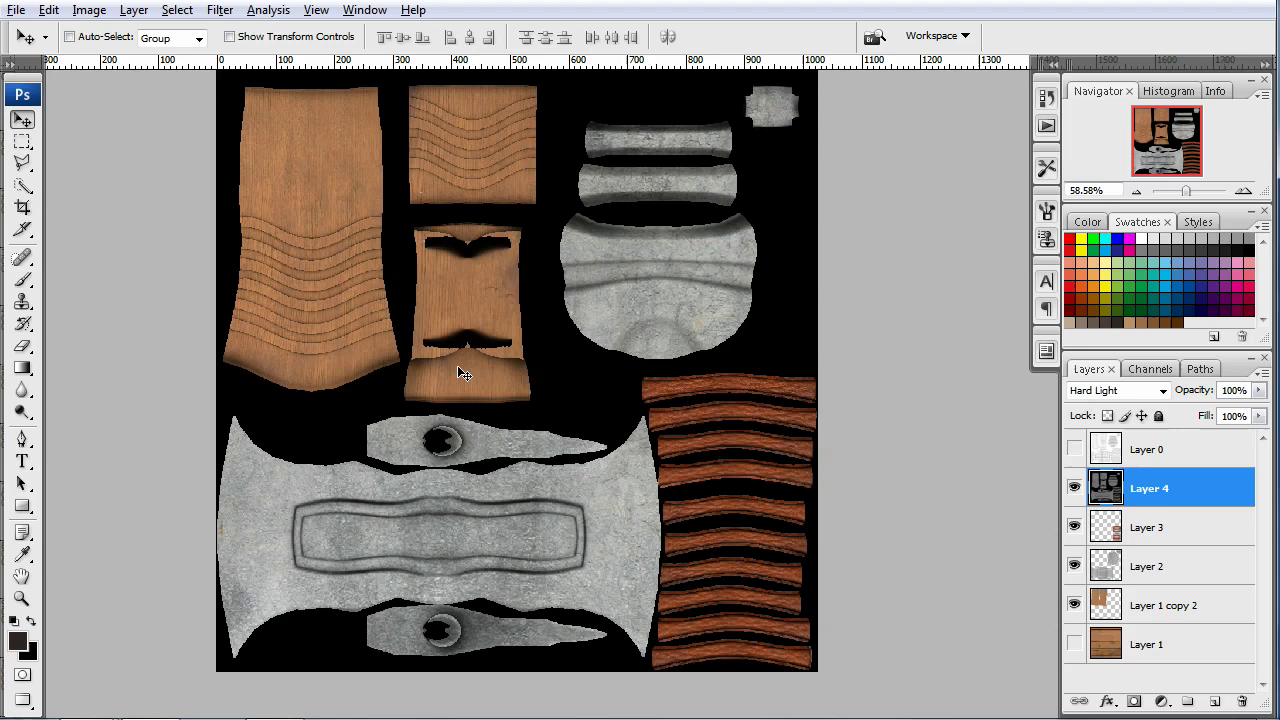
Step: Reopen axe_texture.blend in Blender and save over the existing file
{"action": "key", "text": "alt+Tab"}
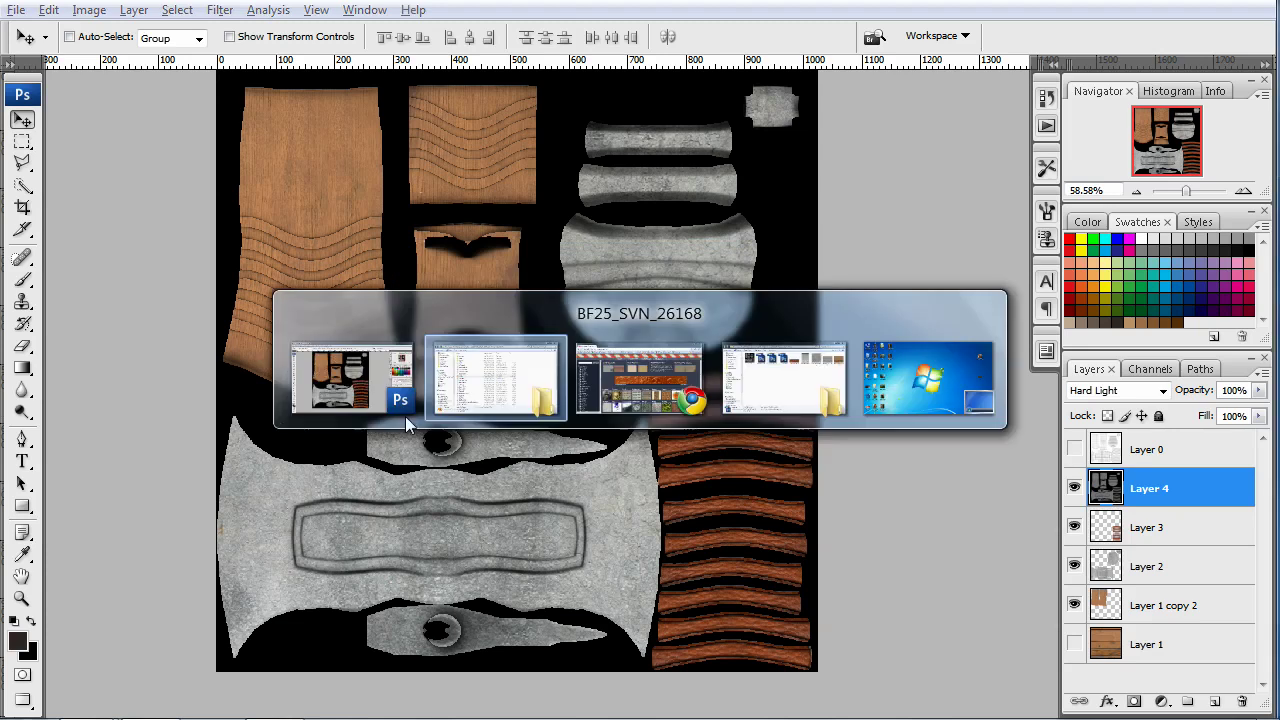
{"action": "double_click", "coordinate": [320, 366]}
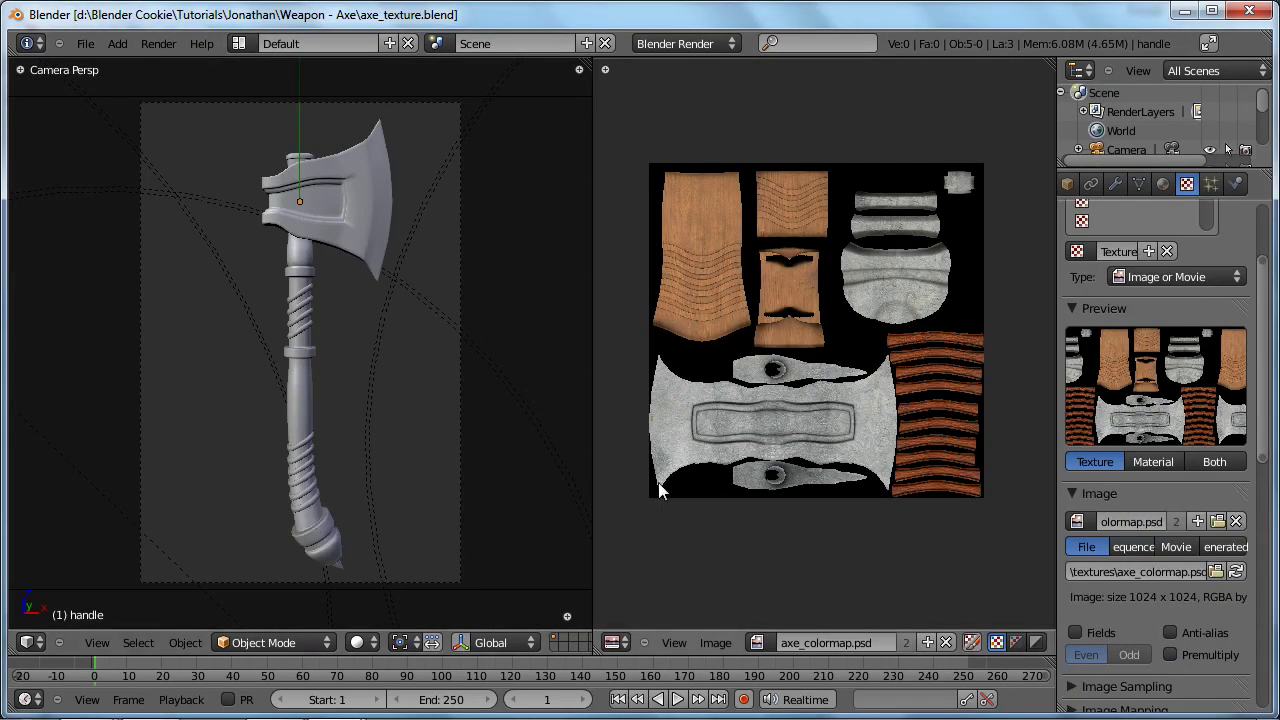
{"action": "key", "text": "ctrl+s"}
{"action": "left_click", "coordinate": [674, 489]}
Step: Render the textured axe from the camera, examine it up close and close the render
{"action": "key", "text": "F12"}
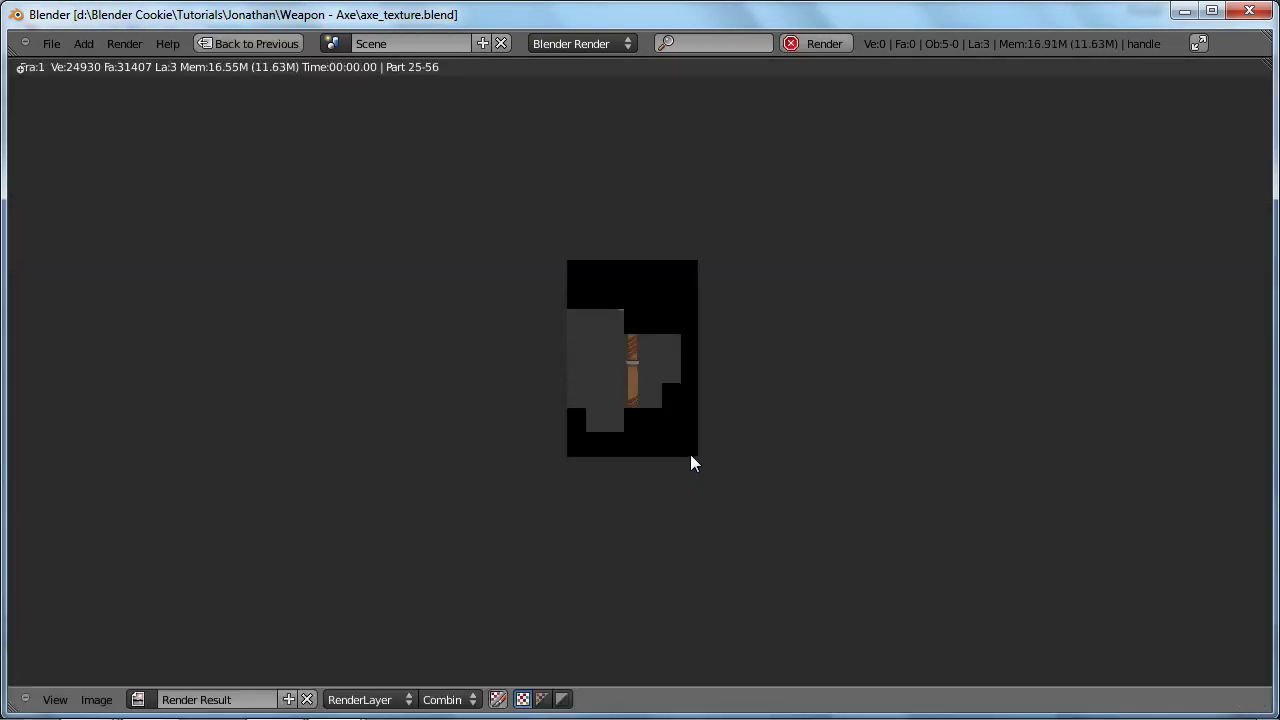
{"action": "scroll", "coordinate": [706, 418], "scroll_direction": "up", "scroll_amount": 5}
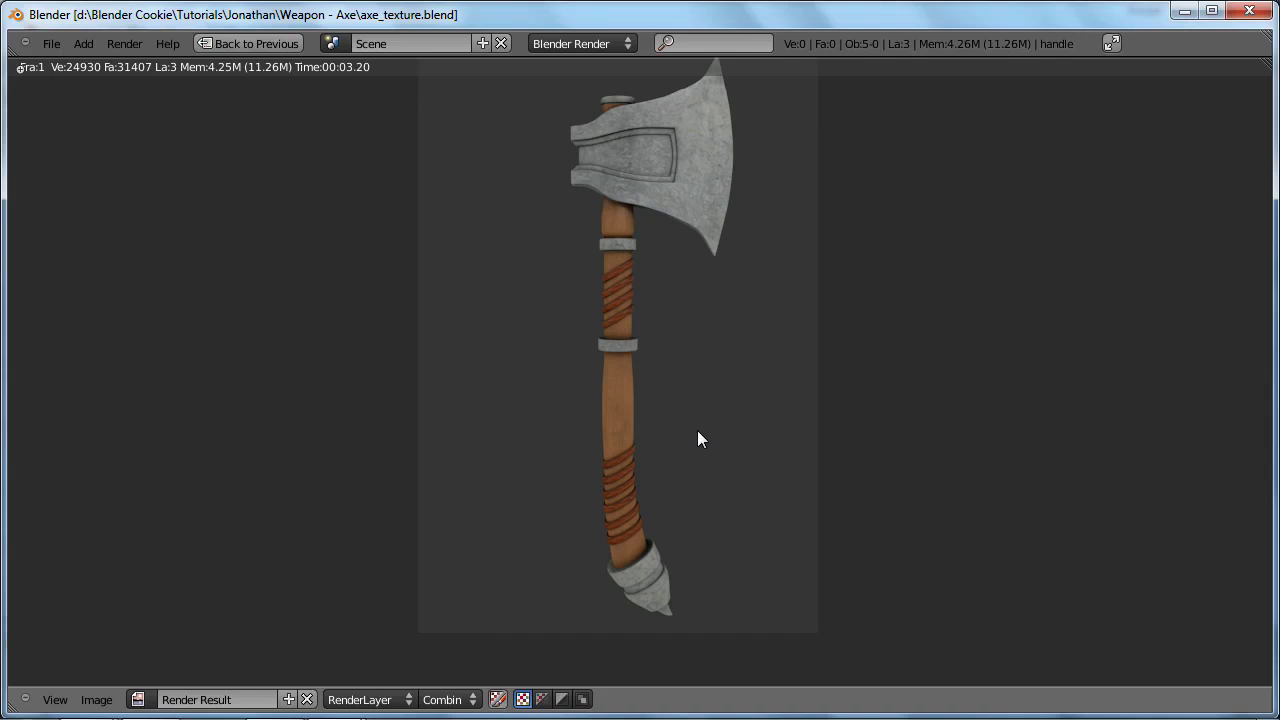
{"action": "key", "text": "Escape"}
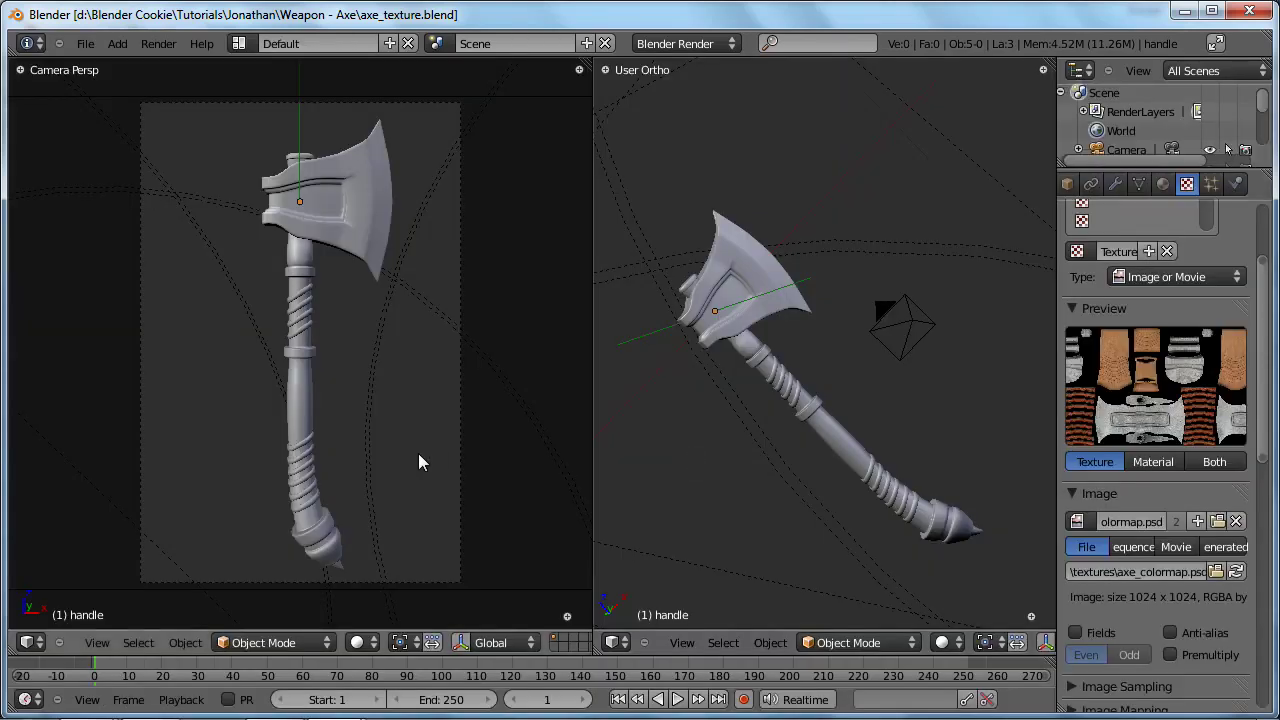
Step: Switch to Photoshop, show the UV wireframe on Layer 0 and make the metal layer, Layer 2, active
{"action": "key", "text": "alt+Tab"}
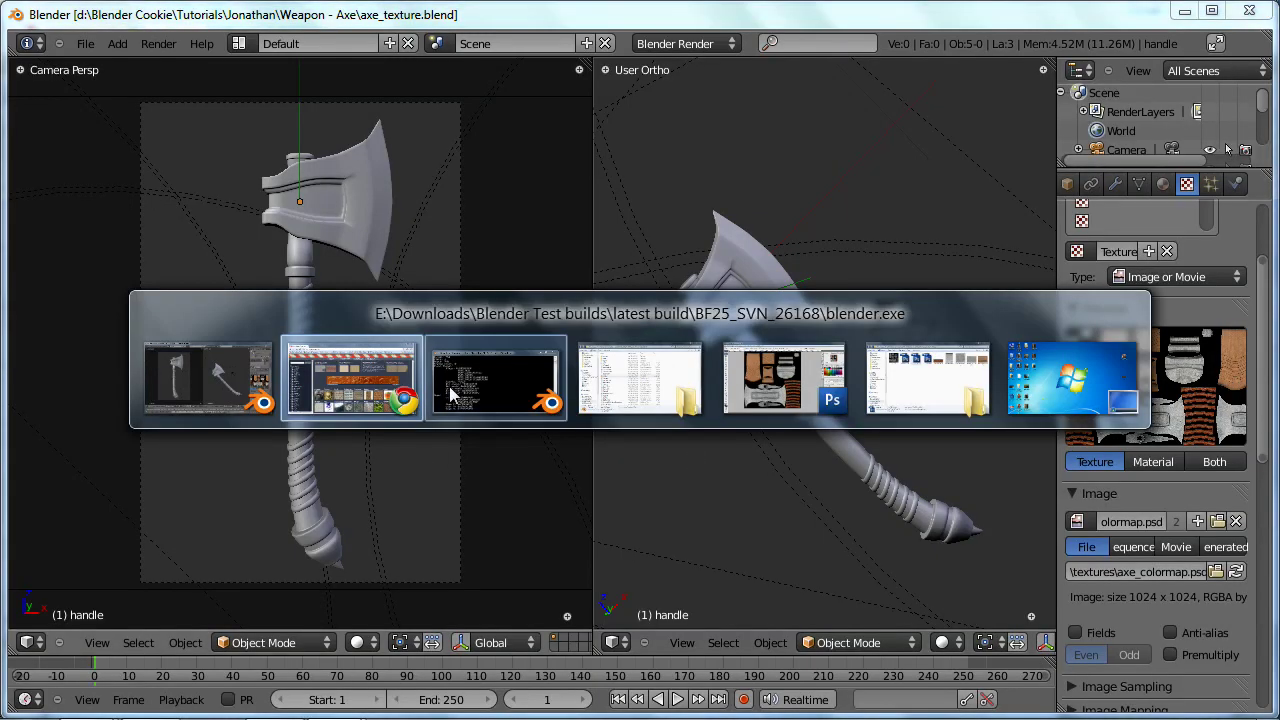
{"action": "left_click", "coordinate": [852, 372]}
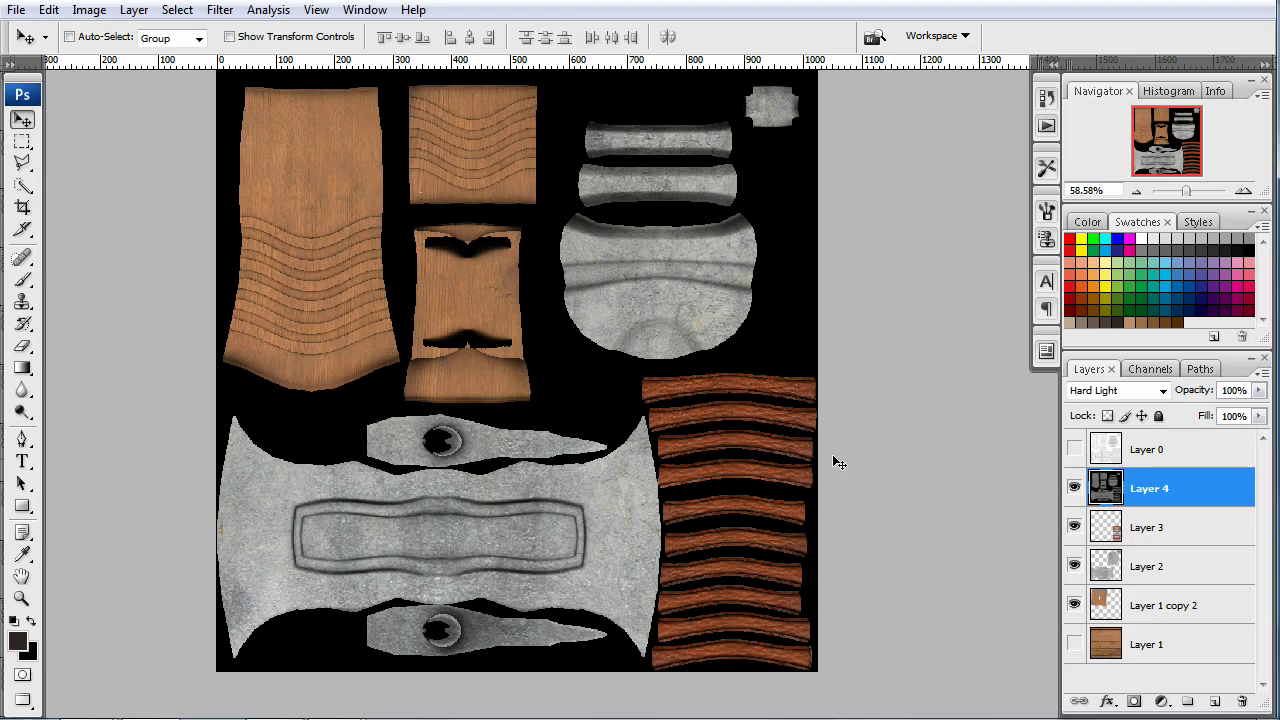
{"action": "left_click", "coordinate": [1075, 450]}
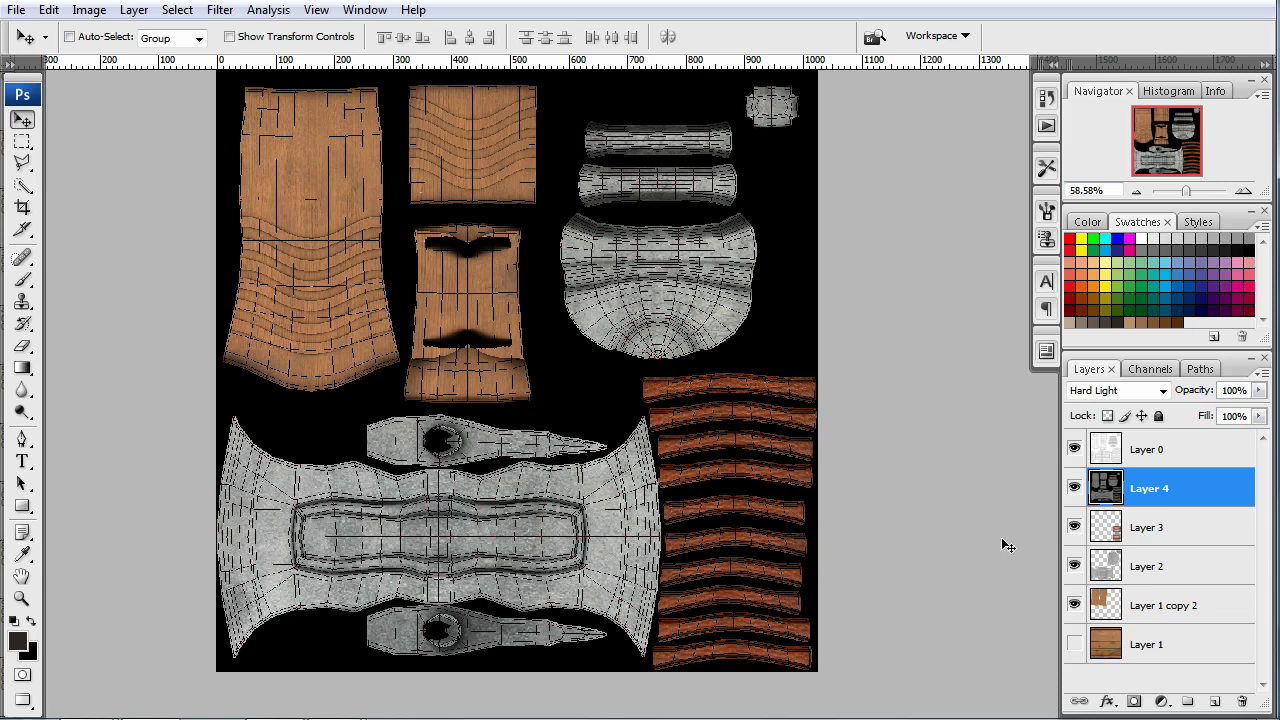
{"action": "left_click", "coordinate": [1199, 535]}
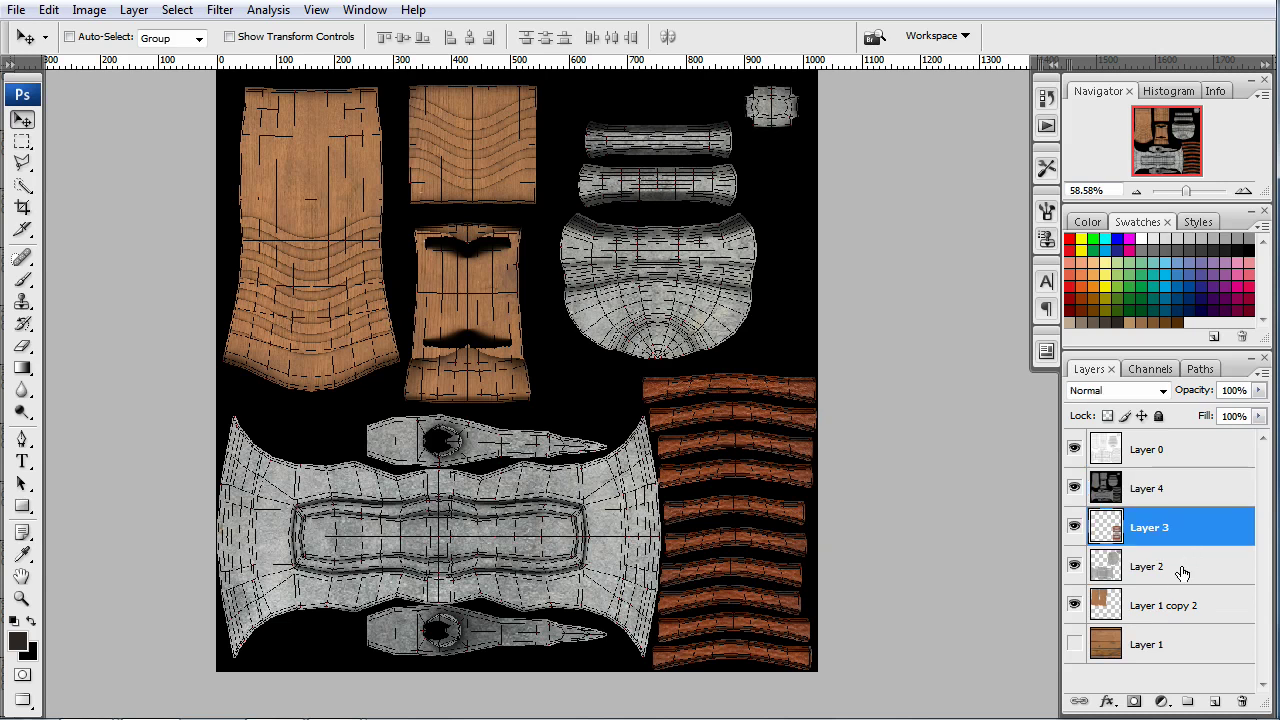
{"action": "left_click", "coordinate": [1183, 572]}
Step: Activate the Dodge tool for the axe head with a 150 px brush and 20% exposure
{"action": "scroll", "coordinate": [597, 430], "scroll_direction": "up", "scroll_amount": 2, "text": "alt"}
{"action": "left_click_drag", "start_coordinate": [604, 646], "coordinate": [739, 525]}
{"action": "scroll", "coordinate": [697, 443], "scroll_direction": "up", "scroll_amount": 1, "text": "alt"}
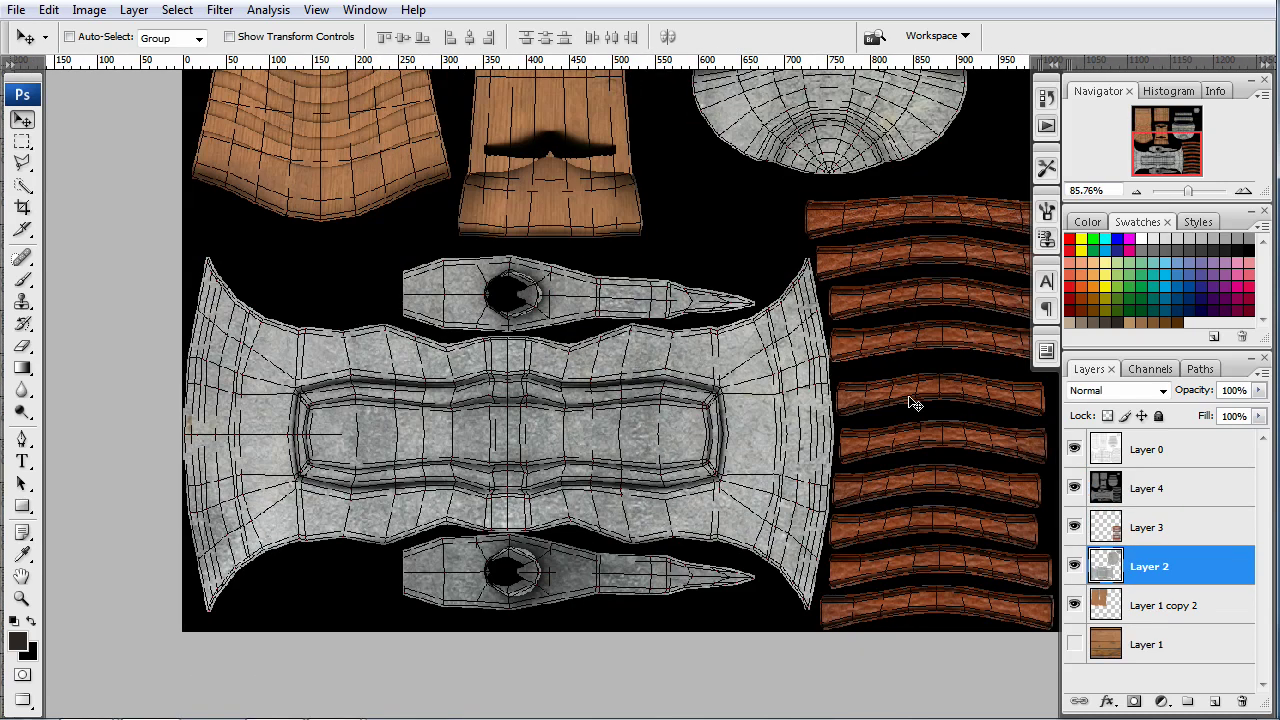
{"action": "scroll", "coordinate": [410, 500], "scroll_direction": "up", "scroll_amount": 1, "text": "alt"}
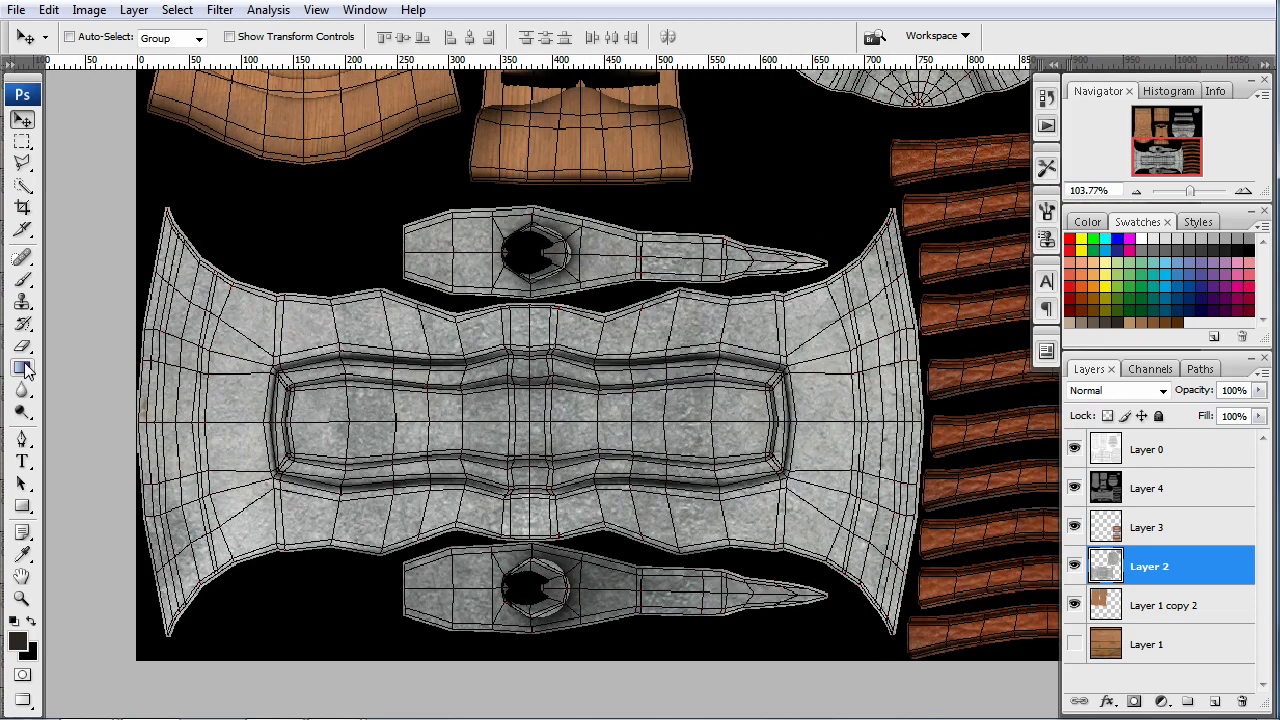
{"action": "left_click", "coordinate": [22, 398]}
{"action": "left_click", "coordinate": [22, 412]}
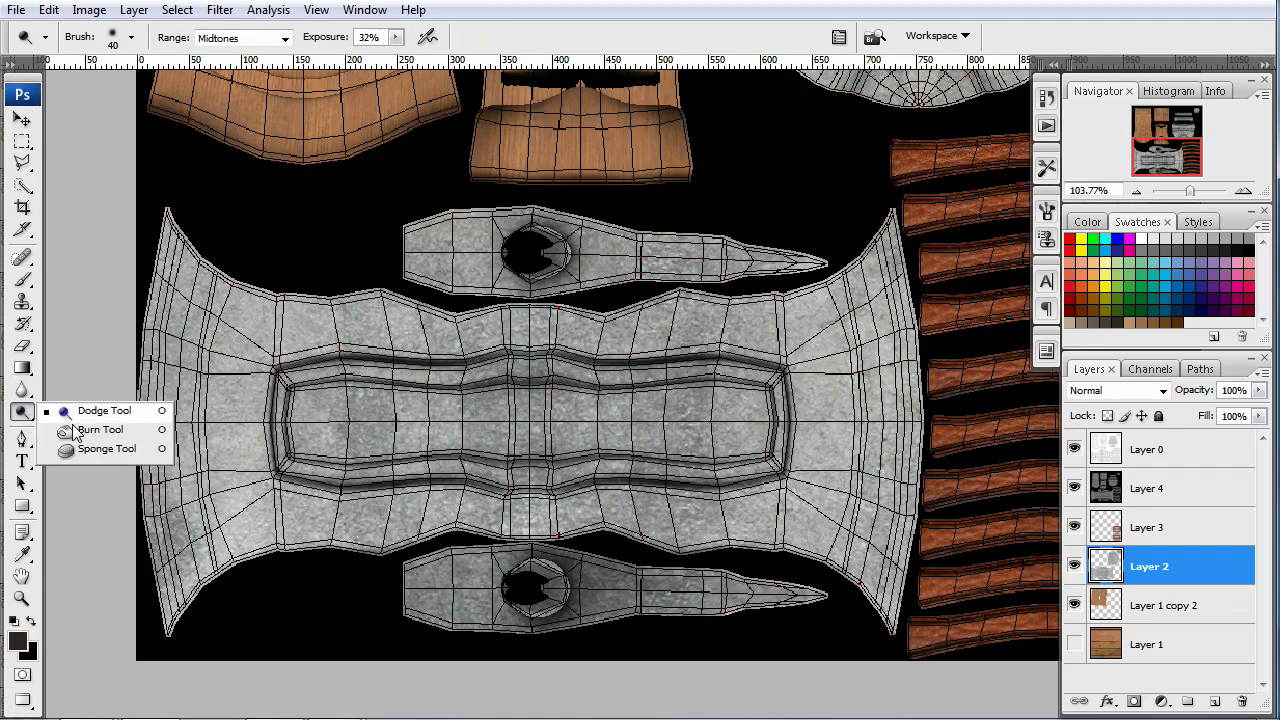
{"action": "left_click", "coordinate": [89, 416]}
{"action": "key", "text": "bracketright"}
{"action": "key", "text": "bracketright"}
{"action": "key", "text": "bracketright"}
{"action": "key", "text": "bracketright"}
{"action": "key", "text": "bracketright"}
{"action": "key", "text": "bracketright"}
{"action": "key", "text": "bracketright"}
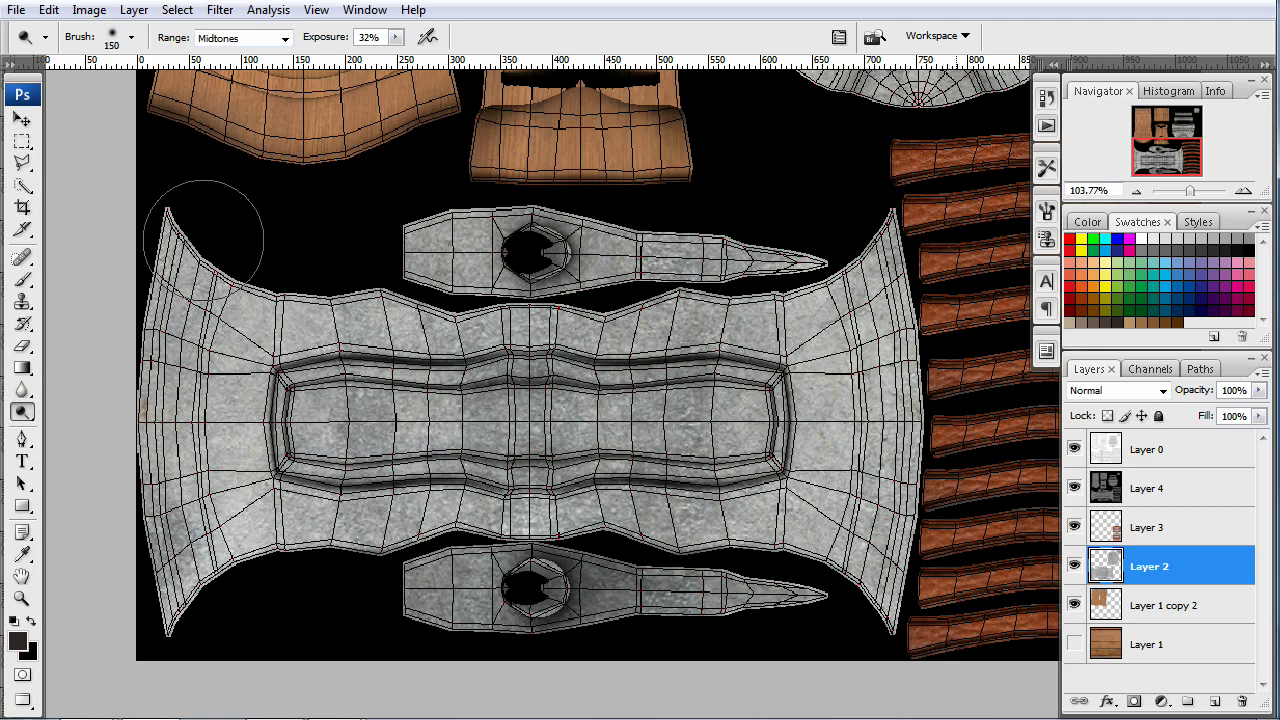
{"action": "key", "text": "bracketright"}
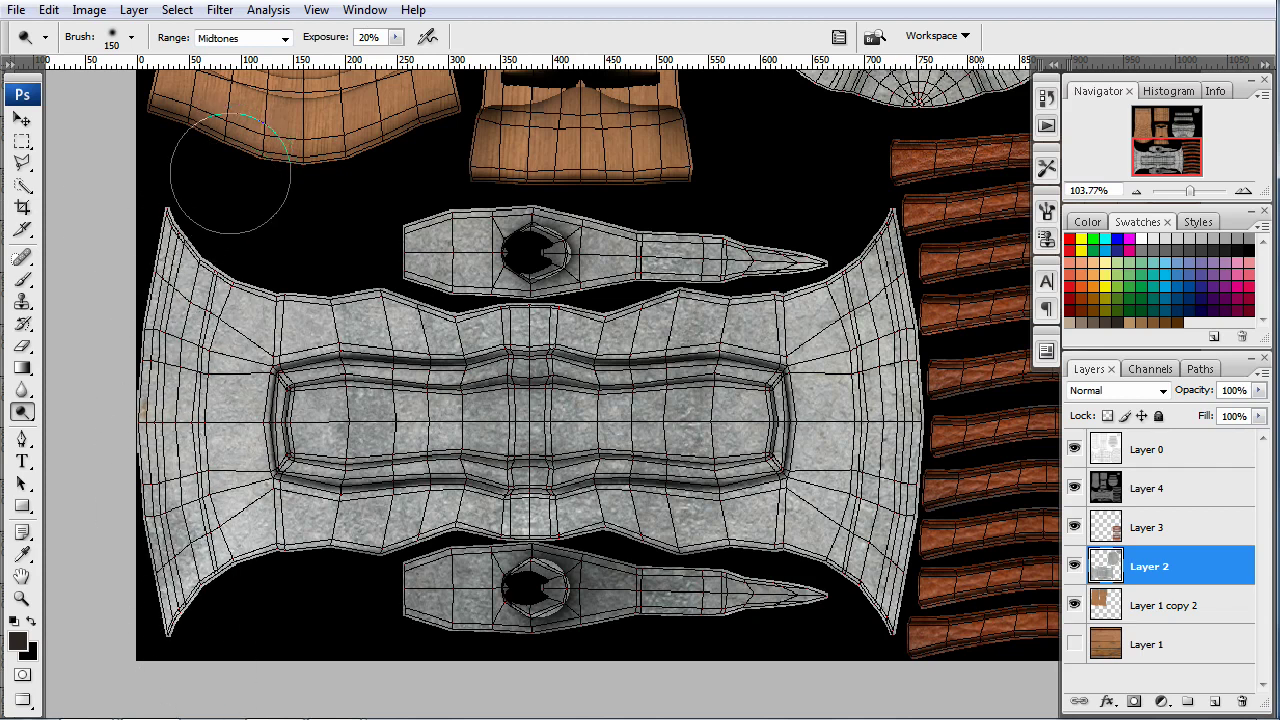
Step: Lighten the axe head's outer blade edges with the Dodge tool at 50% exposure and hide the Layer 0 wireframe
{"action": "left_click", "coordinate": [1074, 449]}
{"action": "left_click", "coordinate": [1074, 449]}
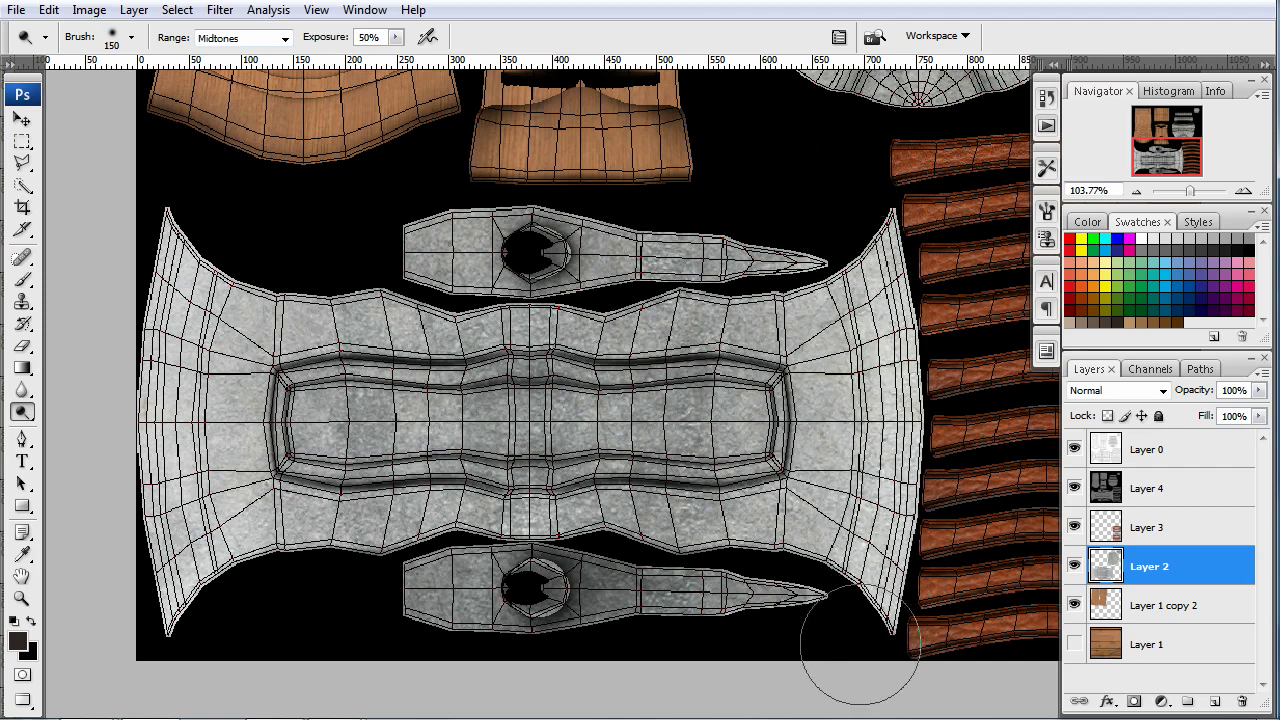
{"action": "left_click", "coordinate": [1074, 449]}
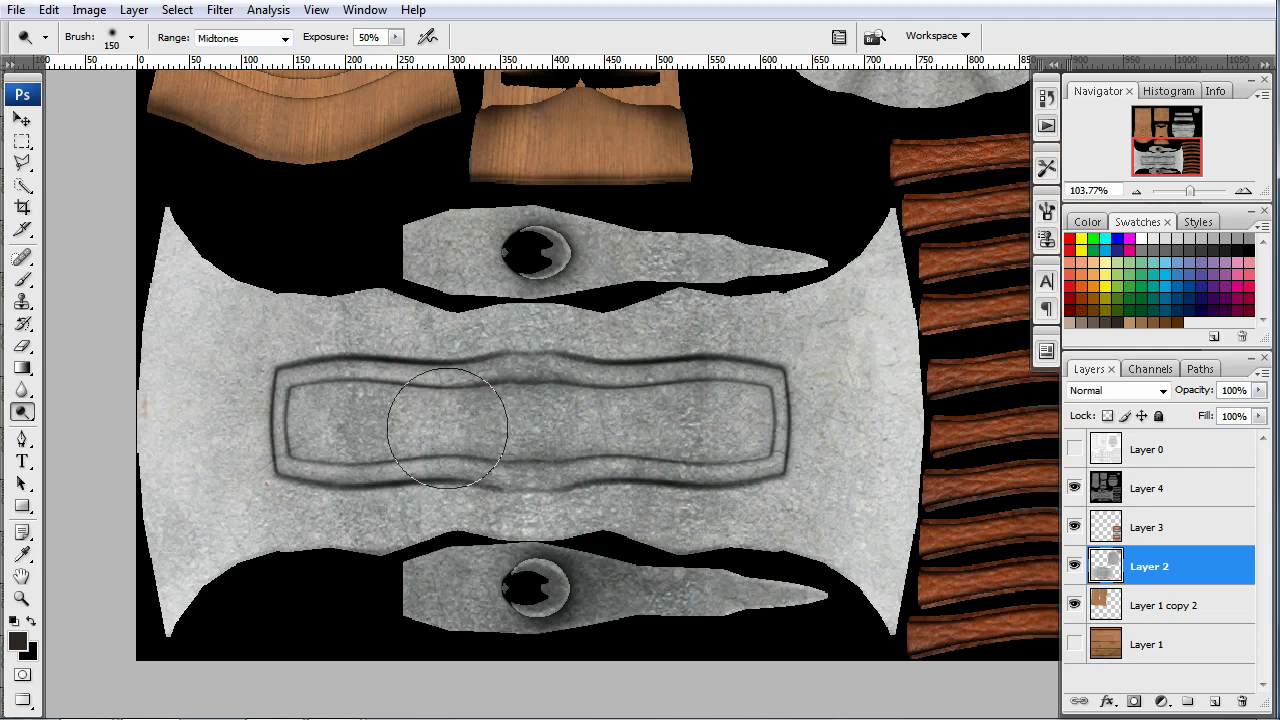
Step: Check the lightened blade edges of the axe head with the Layer 0 wireframe shown and hidden
{"action": "scroll", "coordinate": [375, 441], "scroll_direction": "down", "scroll_amount": 1, "text": "alt"}
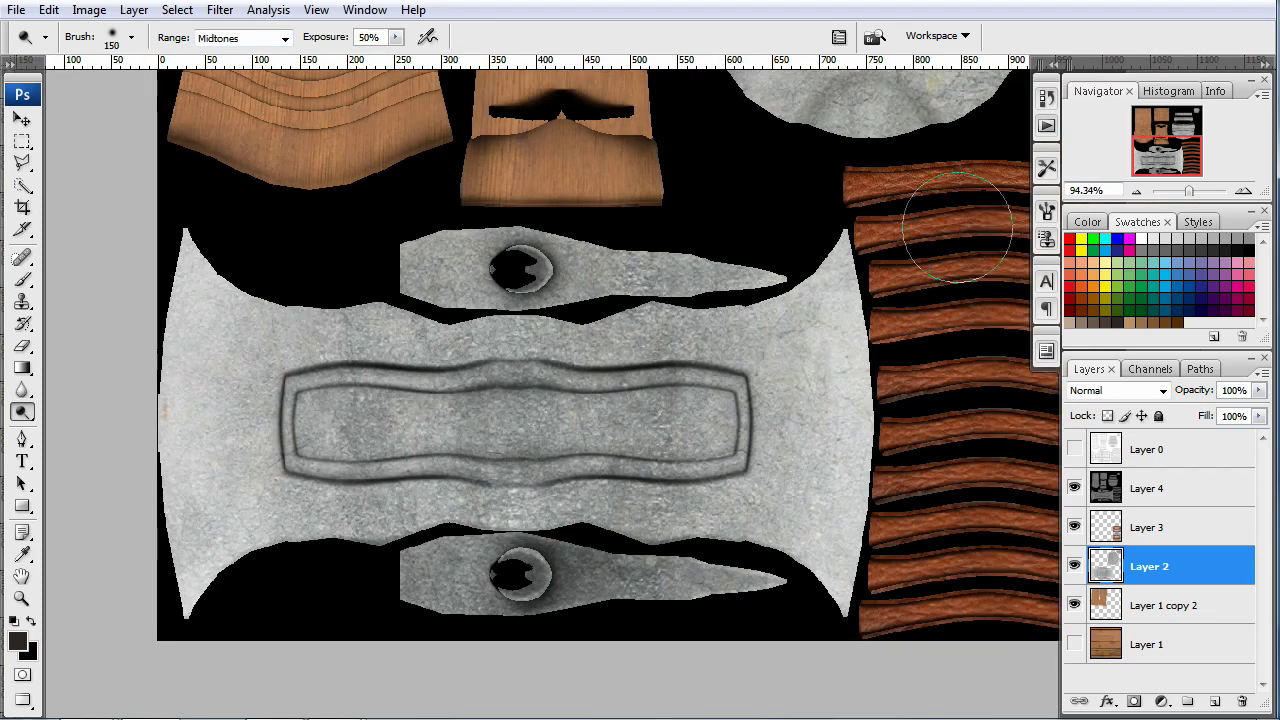
{"action": "left_click", "coordinate": [1074, 449]}
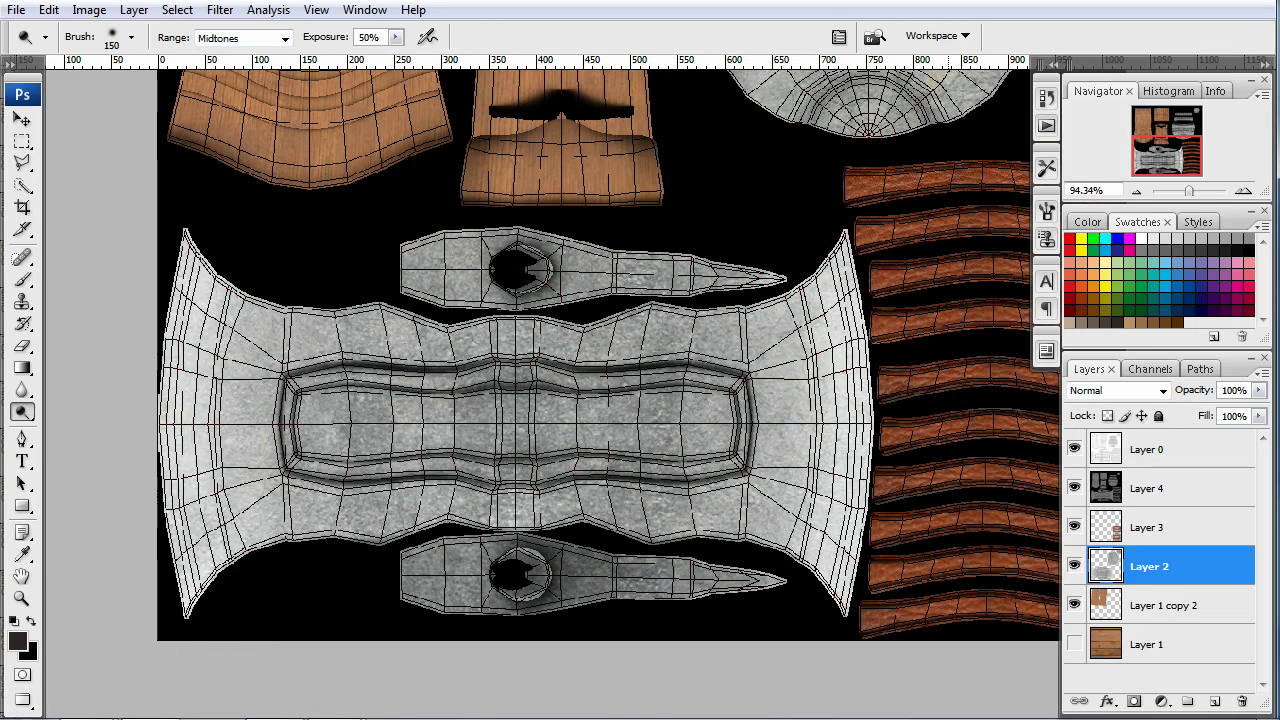
{"action": "left_click", "coordinate": [1074, 449]}
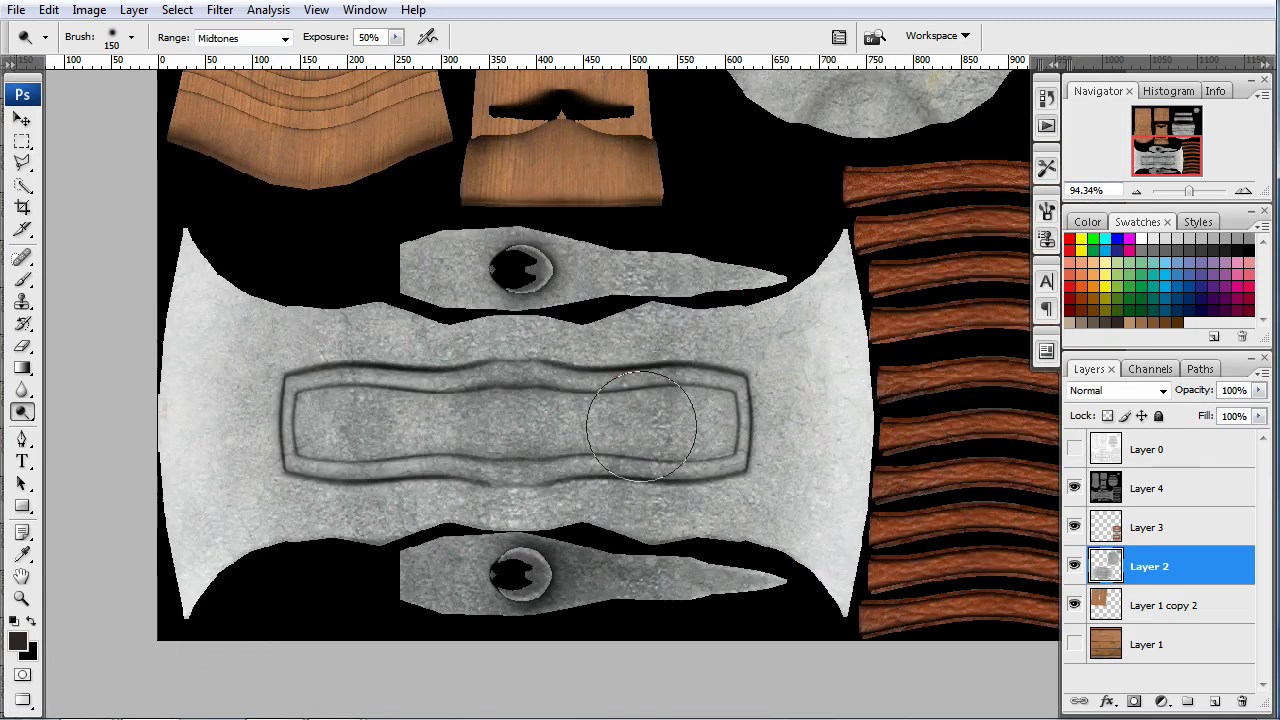
{"action": "scroll", "coordinate": [790, 485], "scroll_direction": "down", "scroll_amount": 2, "text": "alt"}
{"action": "scroll", "coordinate": [790, 485], "scroll_direction": "up", "scroll_amount": 1, "text": "alt"}
{"action": "scroll", "coordinate": [790, 485], "scroll_direction": "up", "scroll_amount": 1, "text": "alt"}
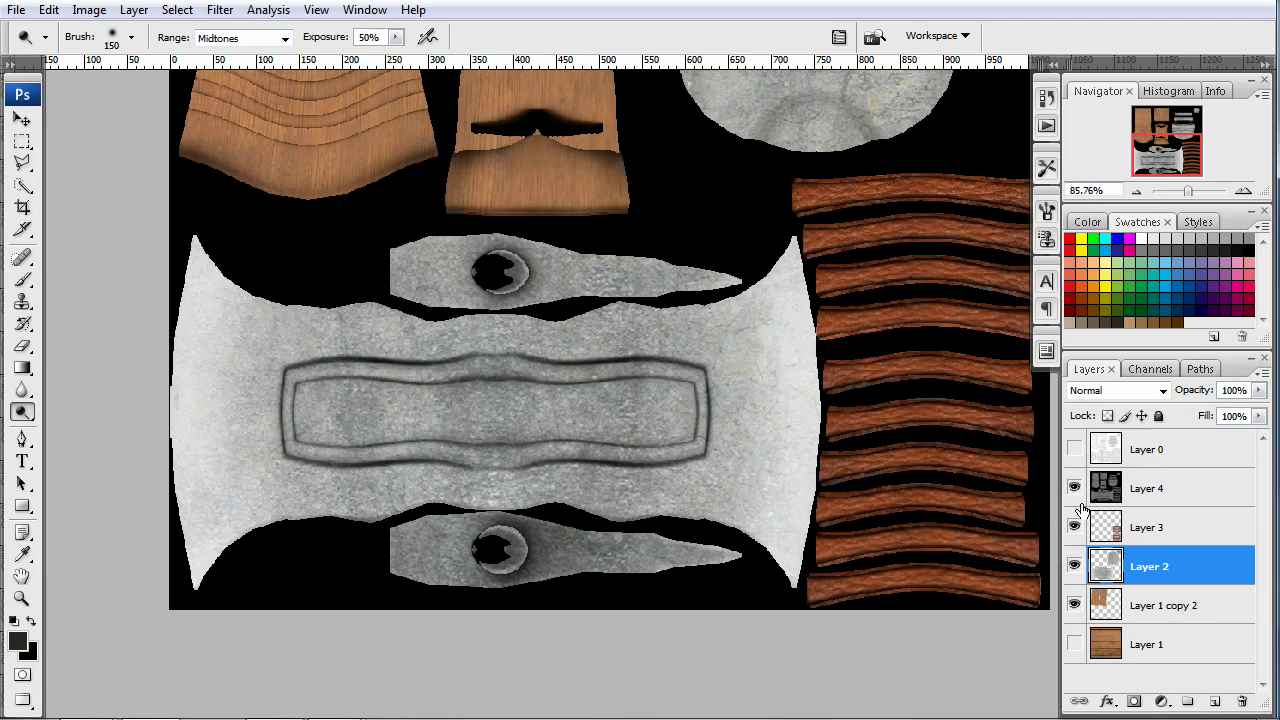
Step: Darken the metal just inside the blade edges with the Burn tool at 90 px and 15% exposure, guided by the Layer 0 wireframe
{"action": "left_click", "coordinate": [1074, 449]}
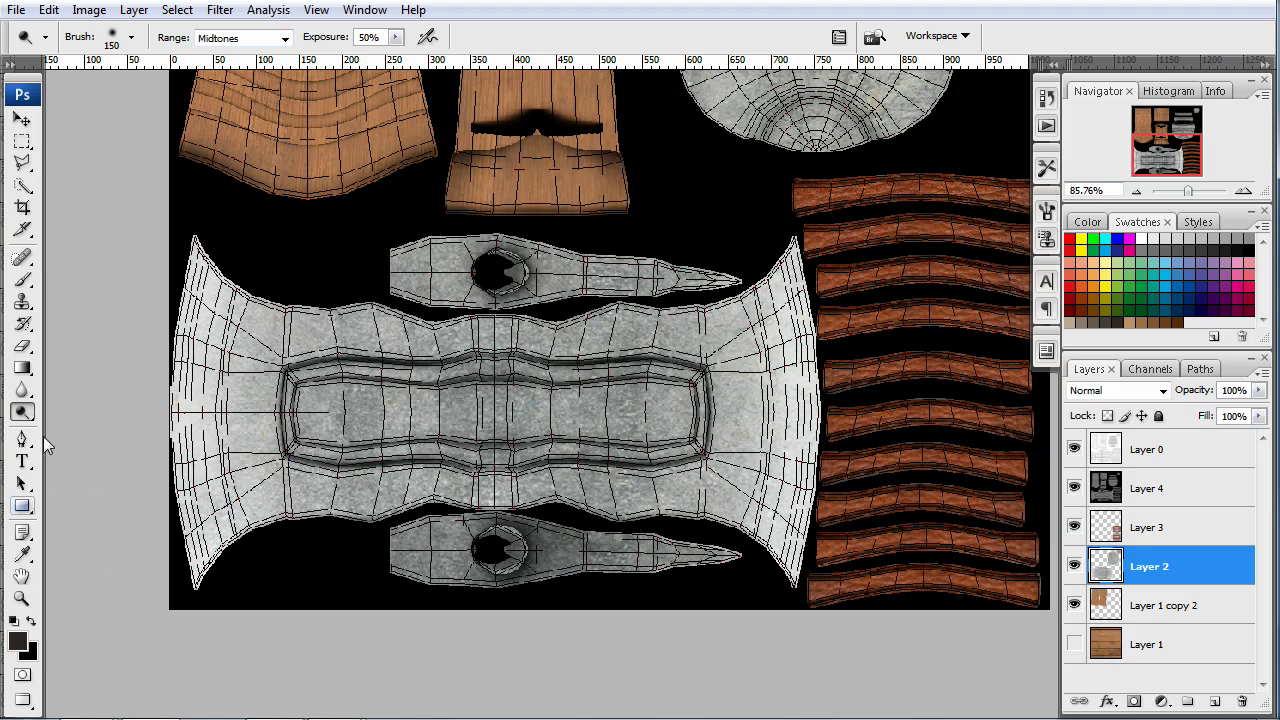
{"action": "left_click", "coordinate": [22, 411]}
{"action": "left_click", "coordinate": [100, 429]}
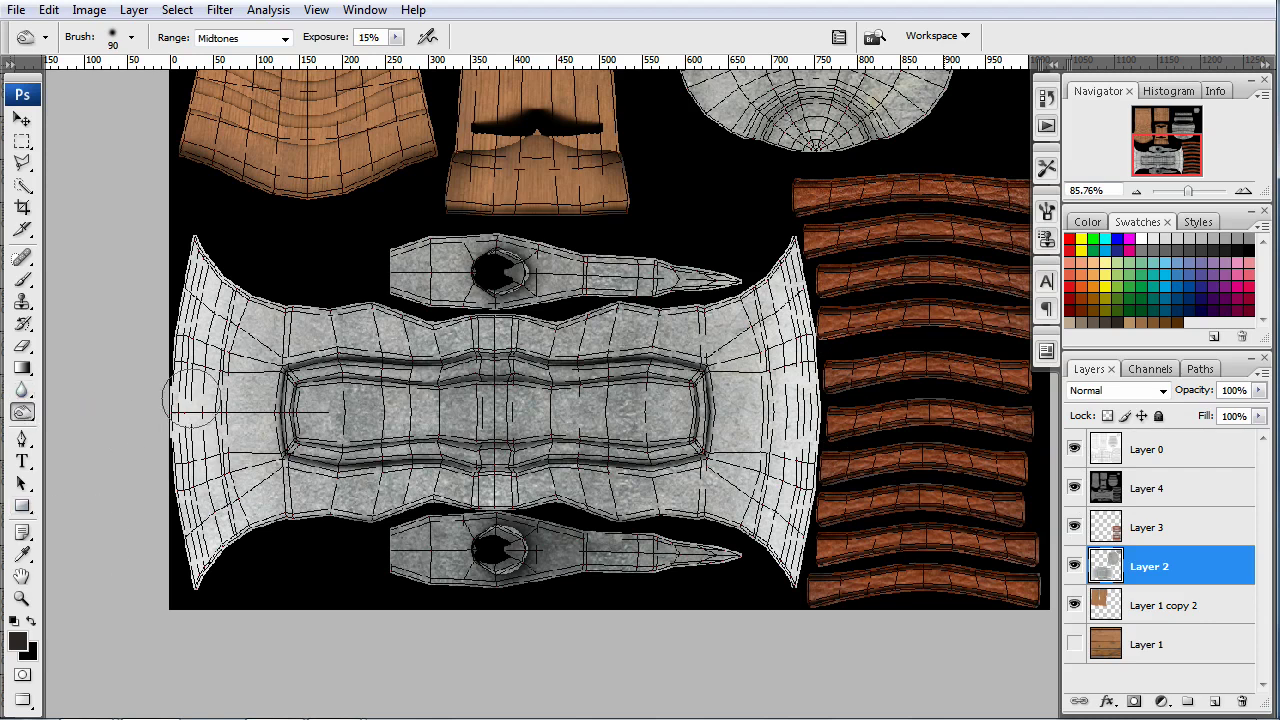
{"action": "scroll", "coordinate": [223, 387], "scroll_direction": "up", "scroll_amount": 1, "text": "alt"}
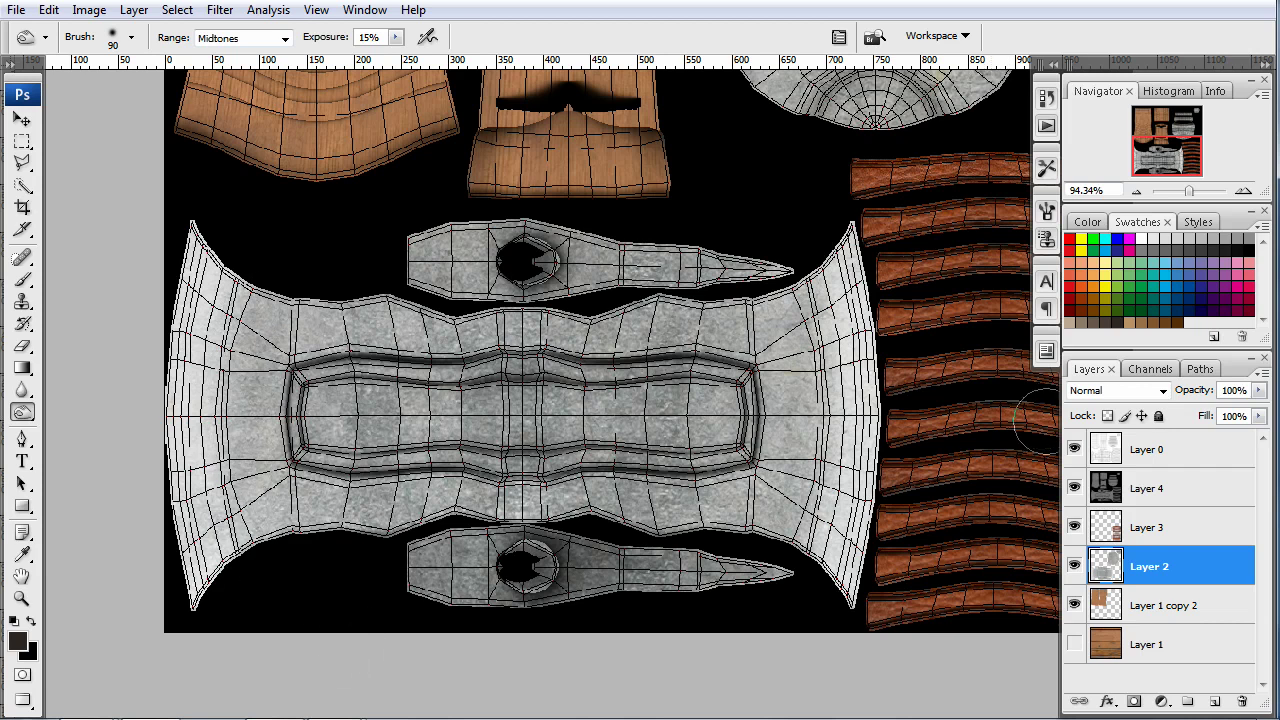
{"action": "left_click", "coordinate": [1074, 449]}
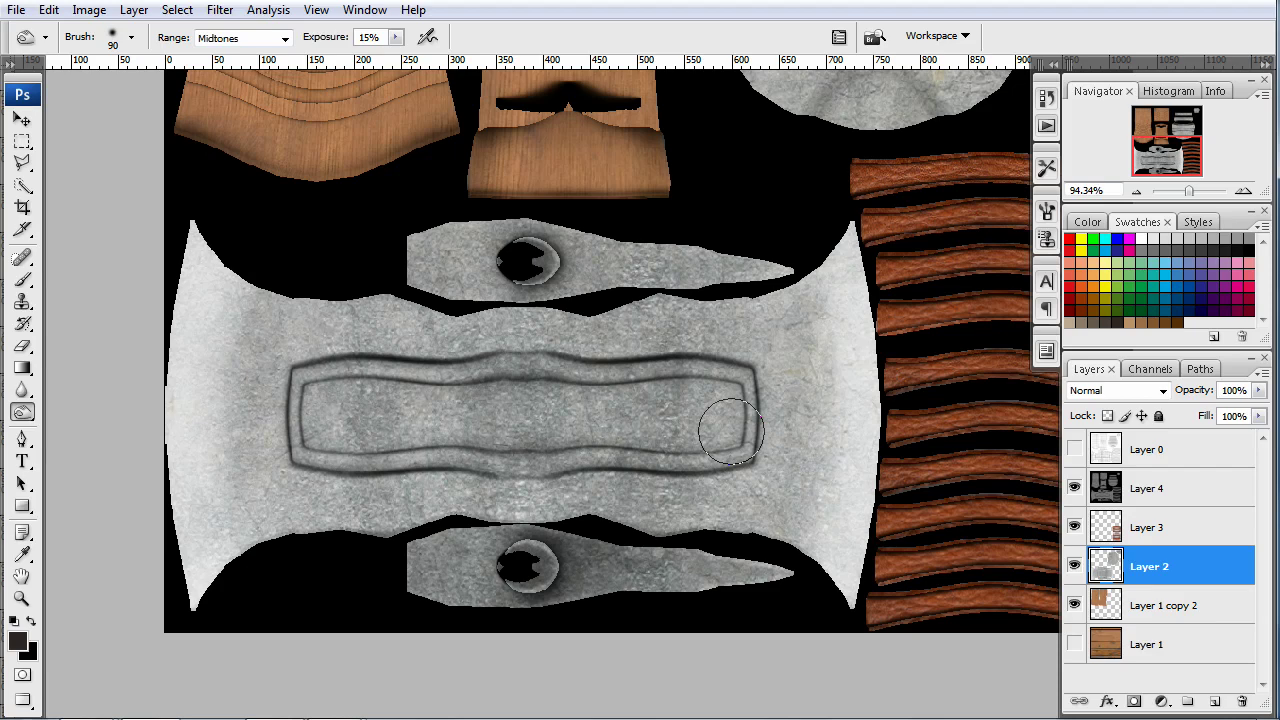
Step: Switch to Blender, reload the axe_colormap.psd texture image and save over axe_texture.blend
{"action": "key", "text": "alt+Tab"}
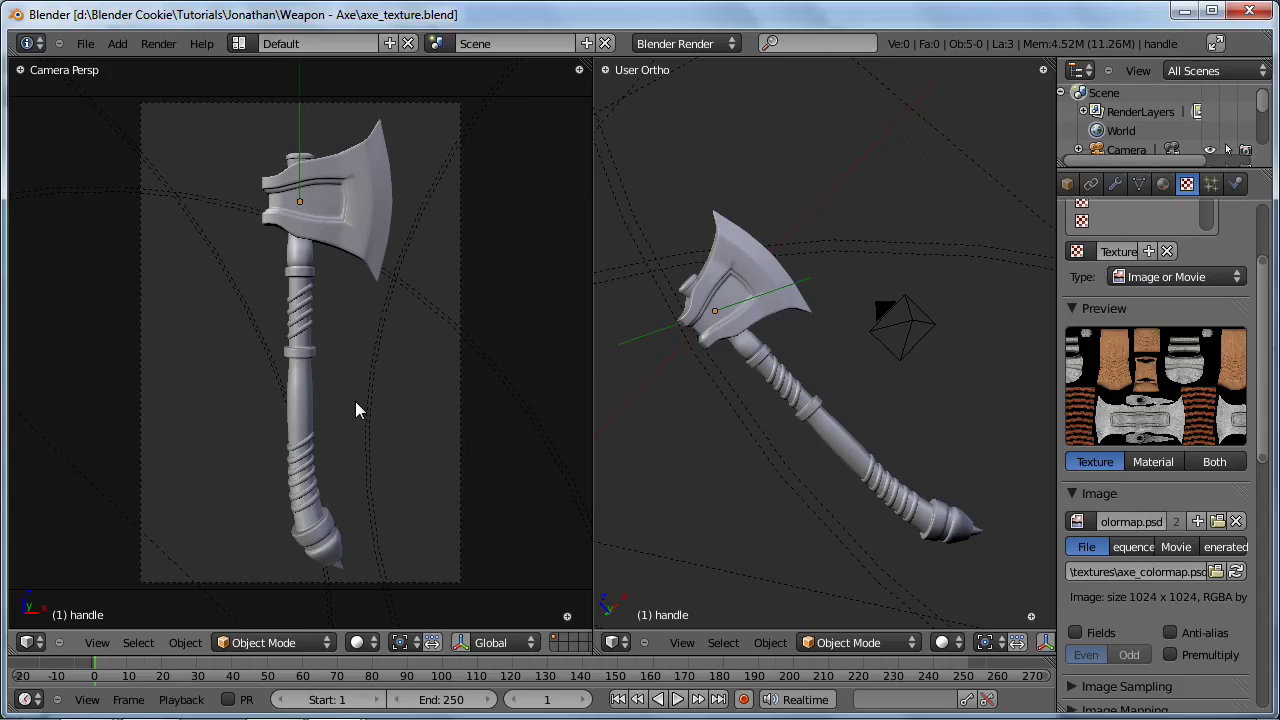
{"action": "left_click", "coordinate": [1236, 572]}
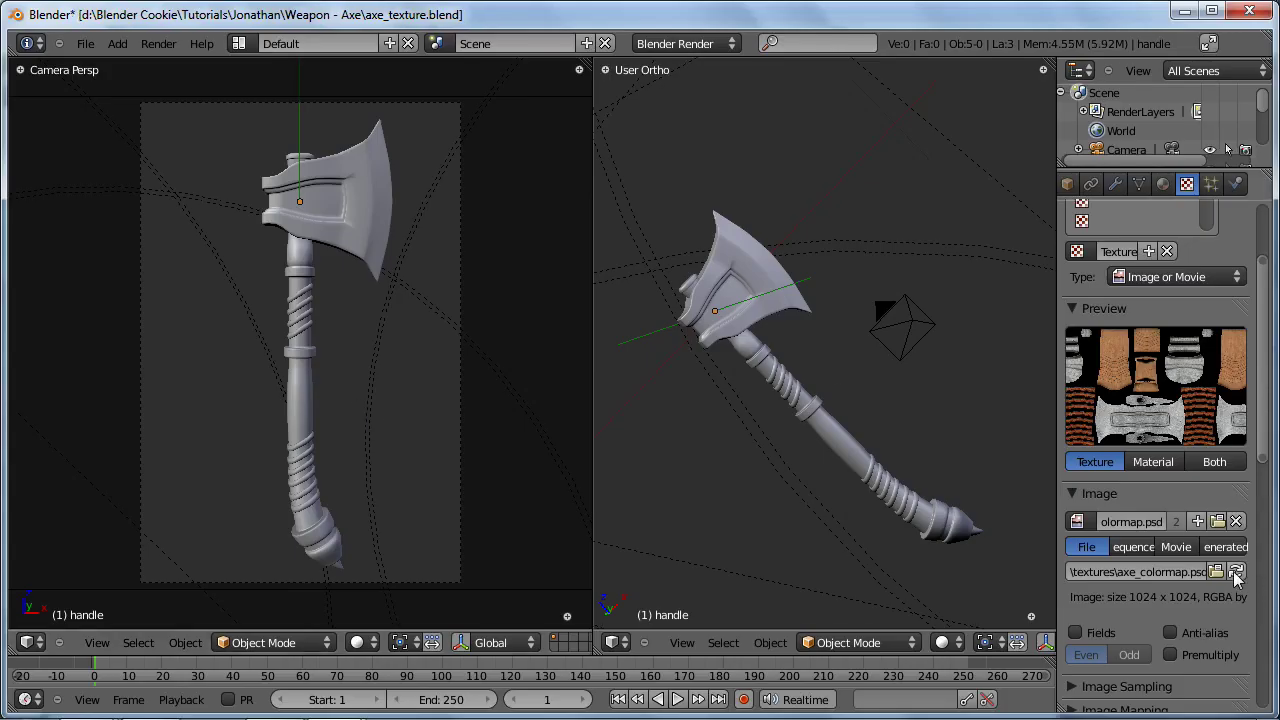
{"action": "key", "text": "ctrl+s"}
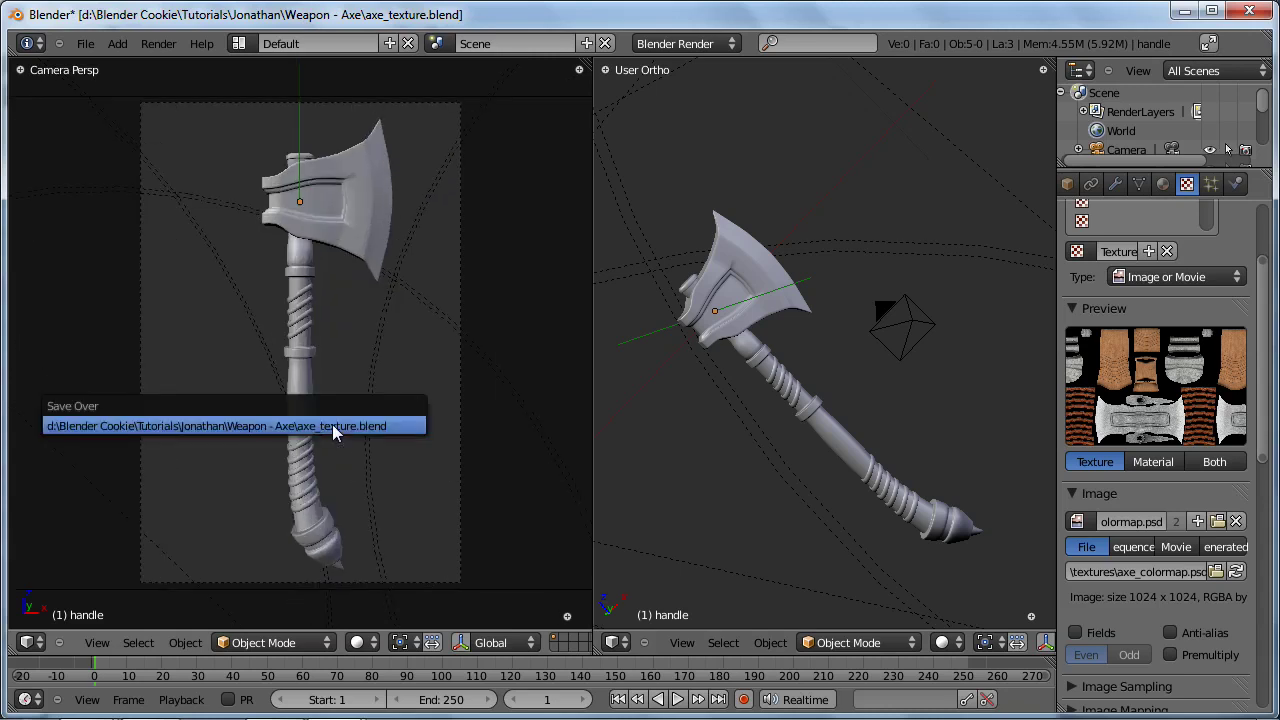
{"action": "left_click", "coordinate": [332, 424]}
Step: Select the axe, save the file again, then render the axe from the camera and close the render
{"action": "right_click", "coordinate": [312, 423]}
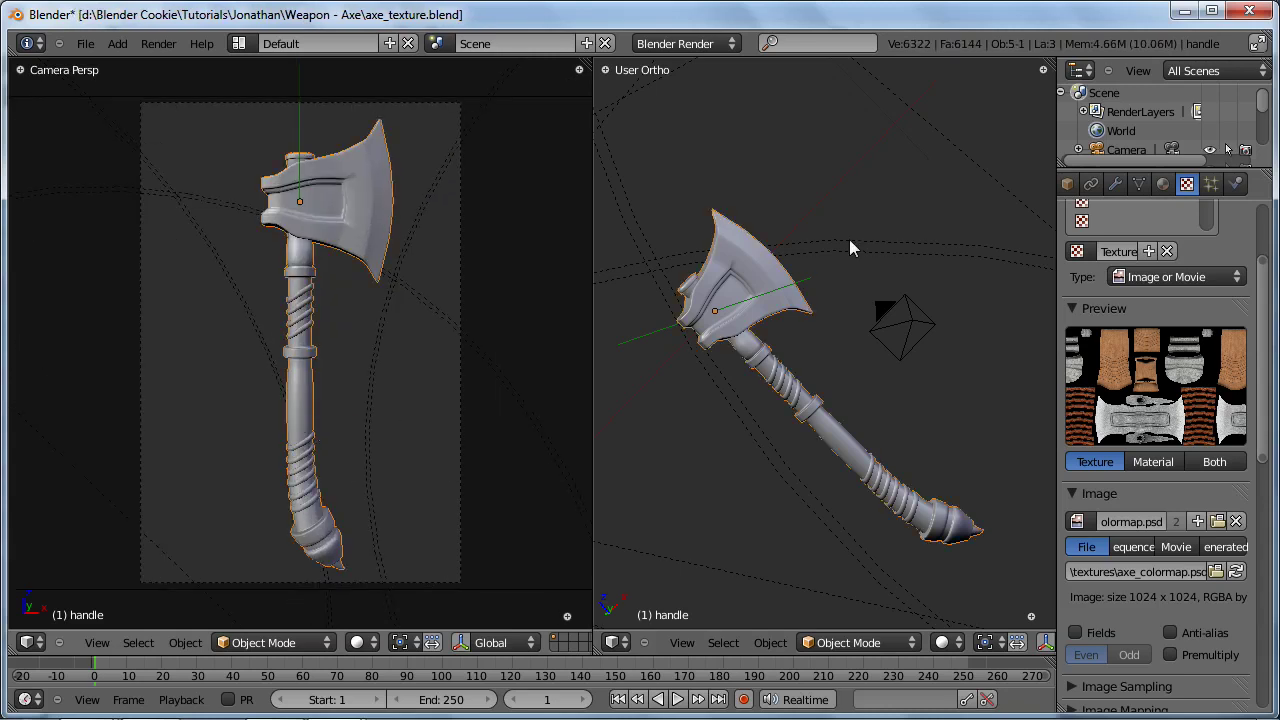
{"action": "key", "text": "ctrl+s"}
{"action": "left_click", "coordinate": [524, 398]}
{"action": "key", "text": "F12"}
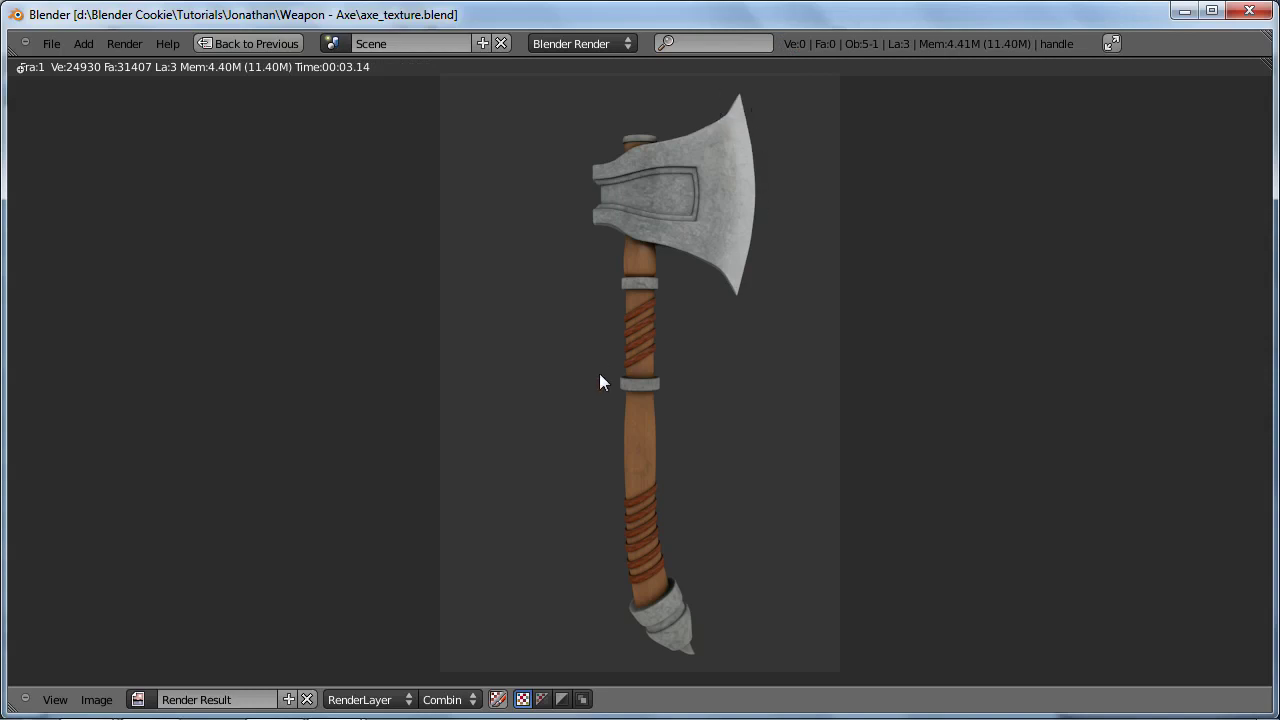
{"action": "key", "text": "Escape"}
Step: Show the axe in front view and set that viewport's shading to Textured
{"action": "scroll", "coordinate": [341, 485], "scroll_direction": "up", "scroll_amount": 3}
{"action": "middle_click_drag", "start_coordinate": [341, 485], "coordinate": [354, 452]}
{"action": "key", "text": "KP_1"}
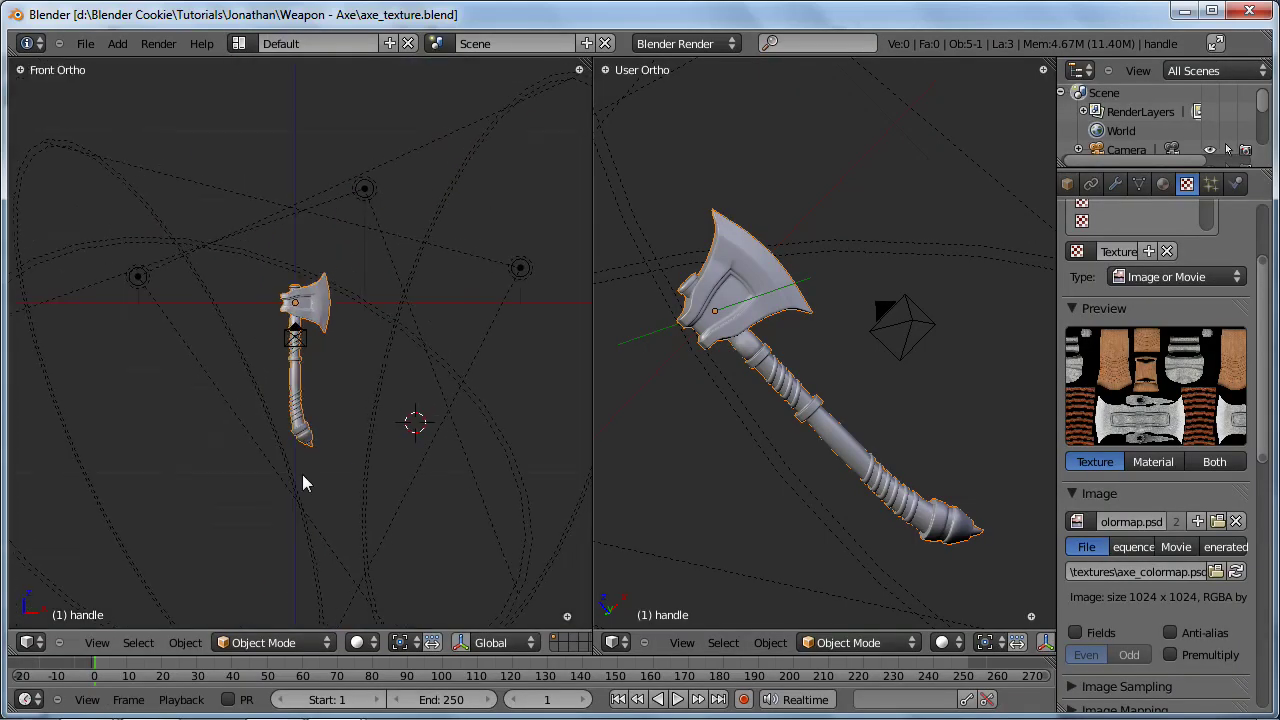
{"action": "scroll", "coordinate": [302, 474], "scroll_direction": "up", "scroll_amount": 5}
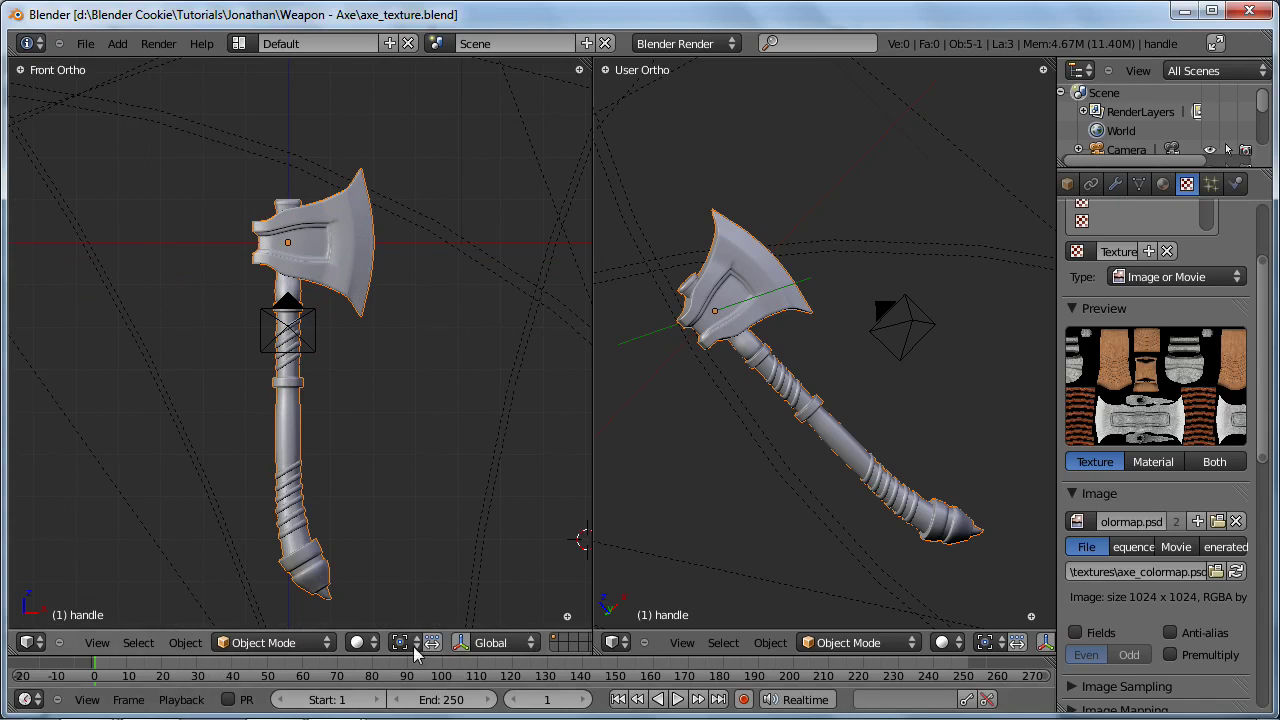
{"action": "left_click", "coordinate": [360, 642]}
{"action": "left_click", "coordinate": [395, 557]}
Step: Examine the texture on the axe head's blade and upper side from several angles
{"action": "scroll", "coordinate": [379, 331], "scroll_direction": "up", "scroll_amount": 4}
{"action": "middle_click_drag", "start_coordinate": [379, 331], "coordinate": [463, 492]}
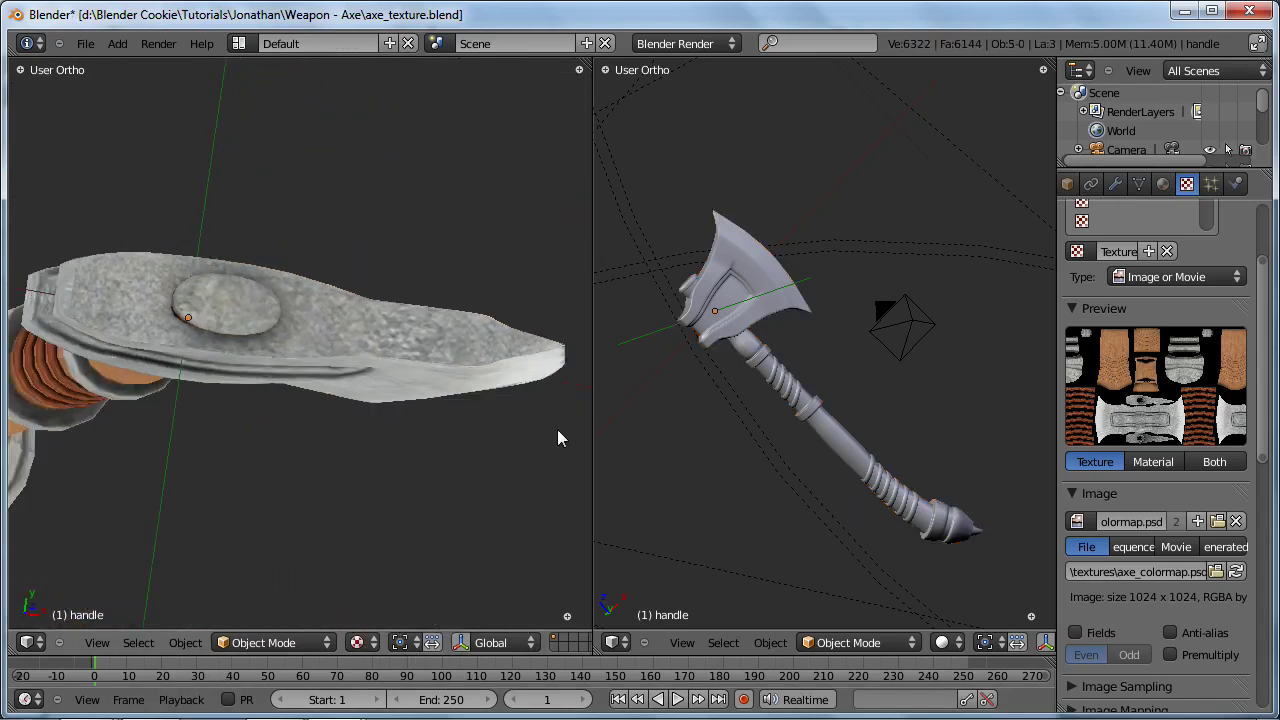
{"action": "middle_click_drag", "start_coordinate": [520, 341], "coordinate": [401, 349]}
{"action": "middle_click_drag", "start_coordinate": [435, 237], "coordinate": [288, 320]}
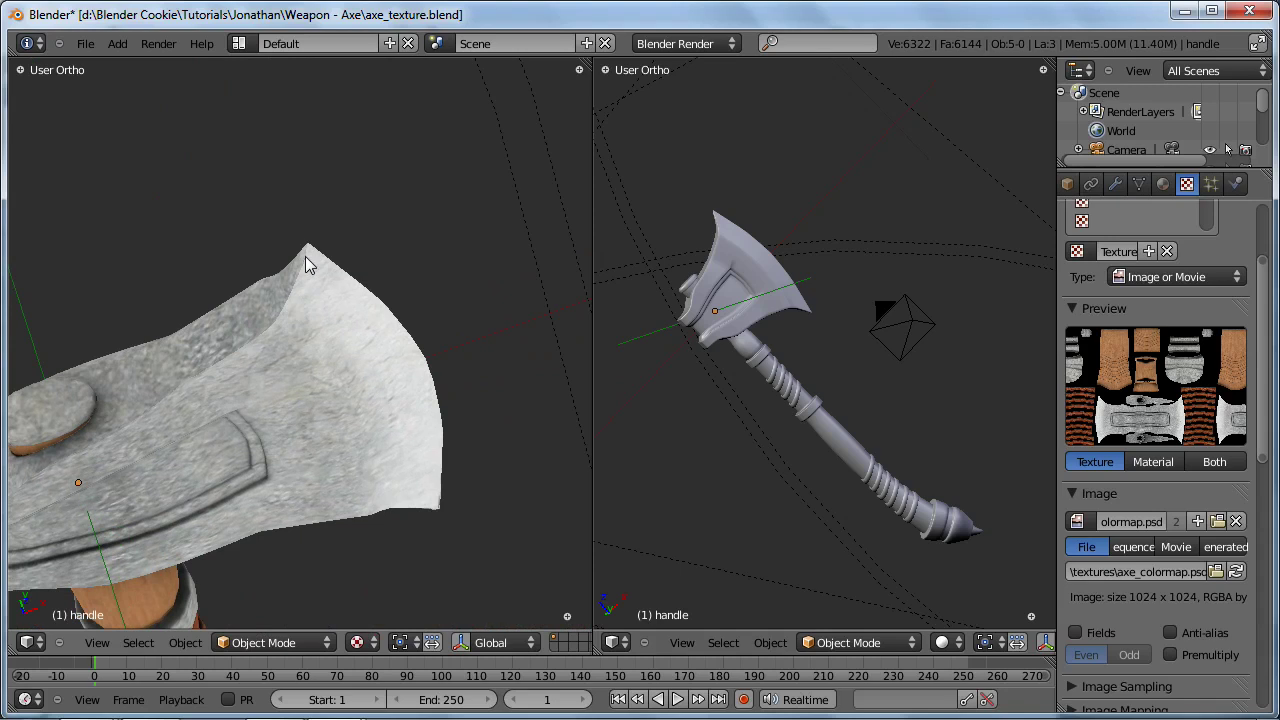
{"action": "scroll", "coordinate": [305, 256], "scroll_direction": "down", "scroll_amount": 3}
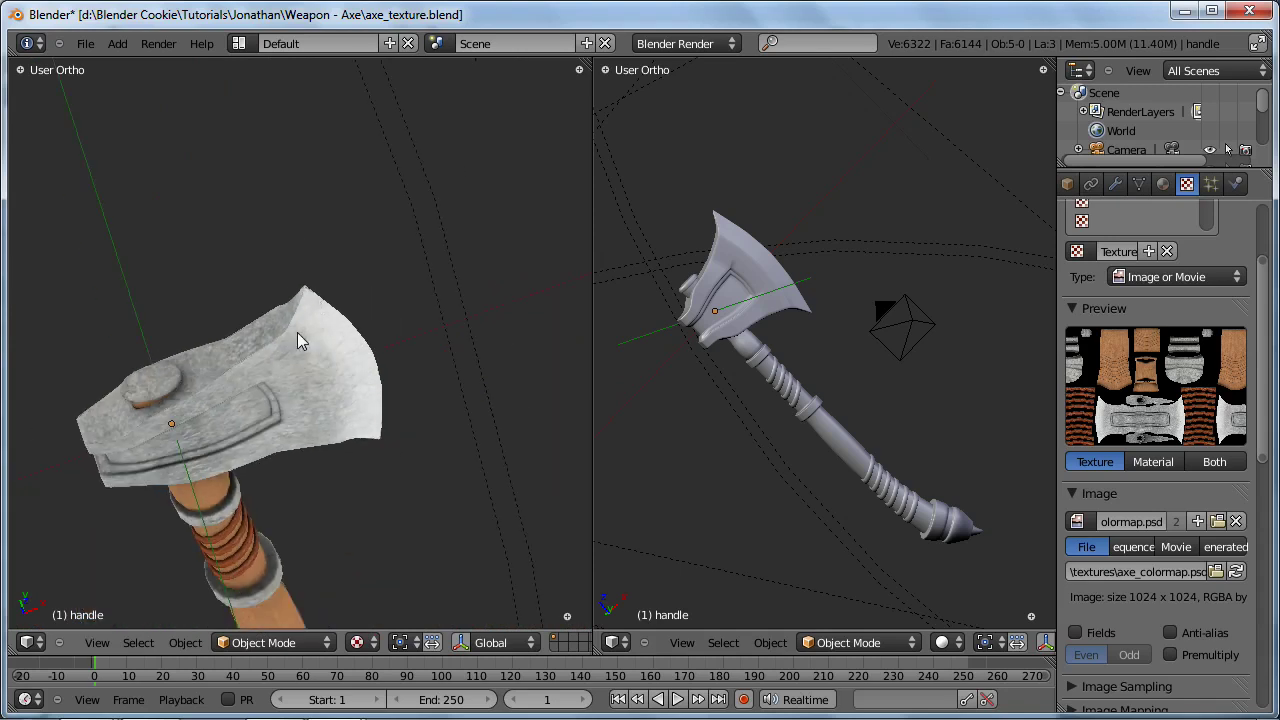
{"action": "middle_click_drag", "start_coordinate": [282, 388], "coordinate": [341, 328]}
{"action": "scroll", "coordinate": [305, 292], "scroll_direction": "up", "scroll_amount": 3}
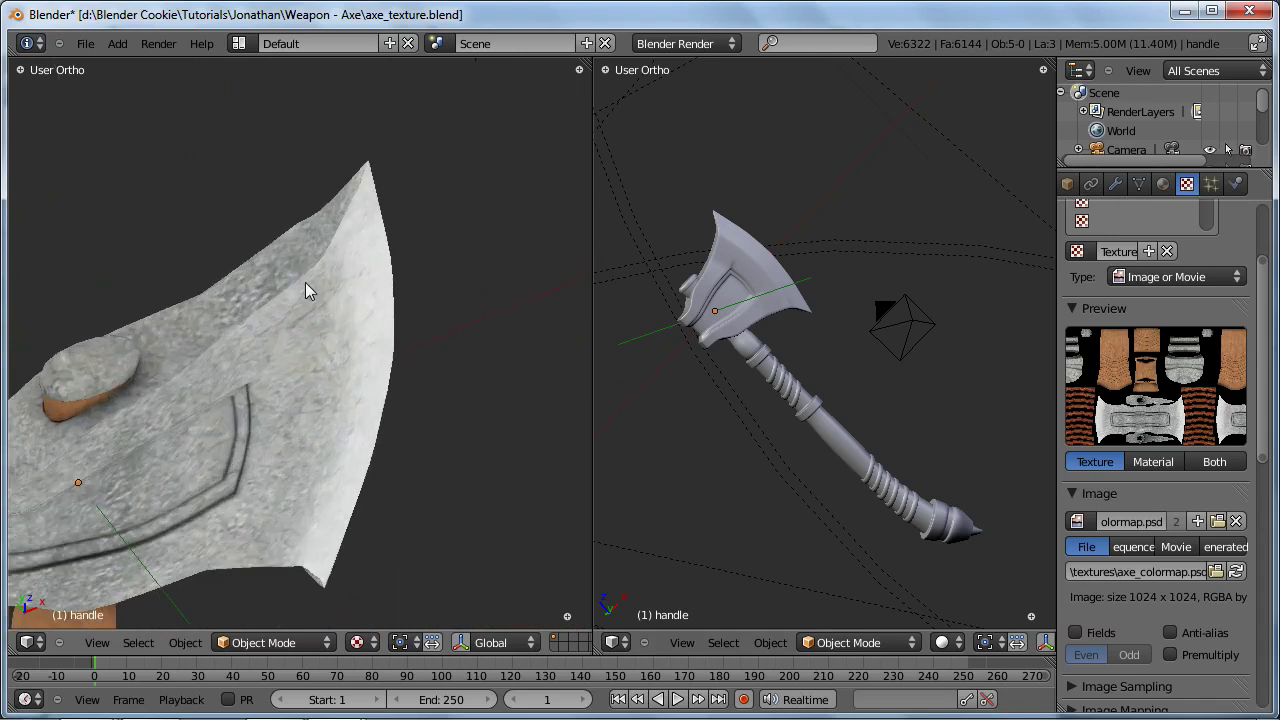
{"action": "middle_click_drag", "start_coordinate": [12, 487], "coordinate": [339, 455]}
{"action": "scroll", "coordinate": [339, 455], "scroll_direction": "up", "scroll_amount": 4}
Step: Save over axe_texture.blend with the axe selected and switch it to Texture Paint mode
{"action": "right_click", "coordinate": [456, 227]}
{"action": "scroll", "coordinate": [458, 365], "scroll_direction": "down", "scroll_amount": 4}
{"action": "key", "text": "ctrl+s"}
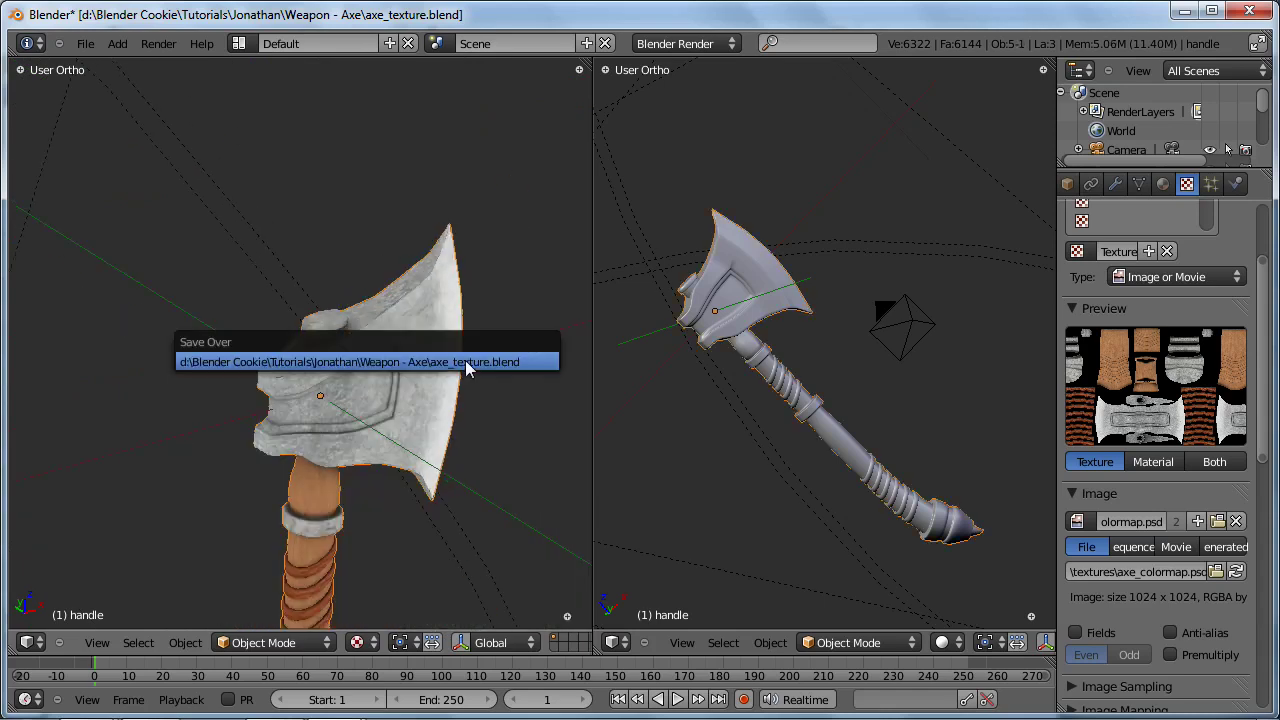
{"action": "left_click", "coordinate": [465, 361]}
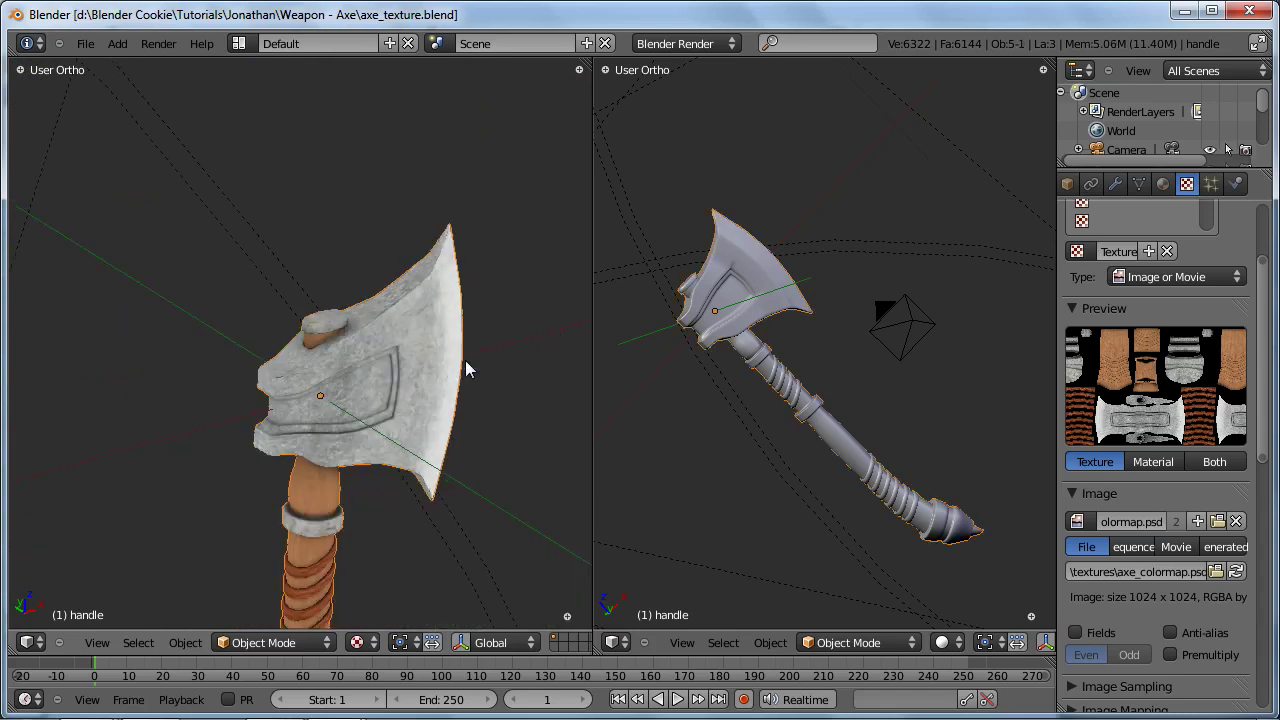
{"action": "left_click", "coordinate": [294, 643]}
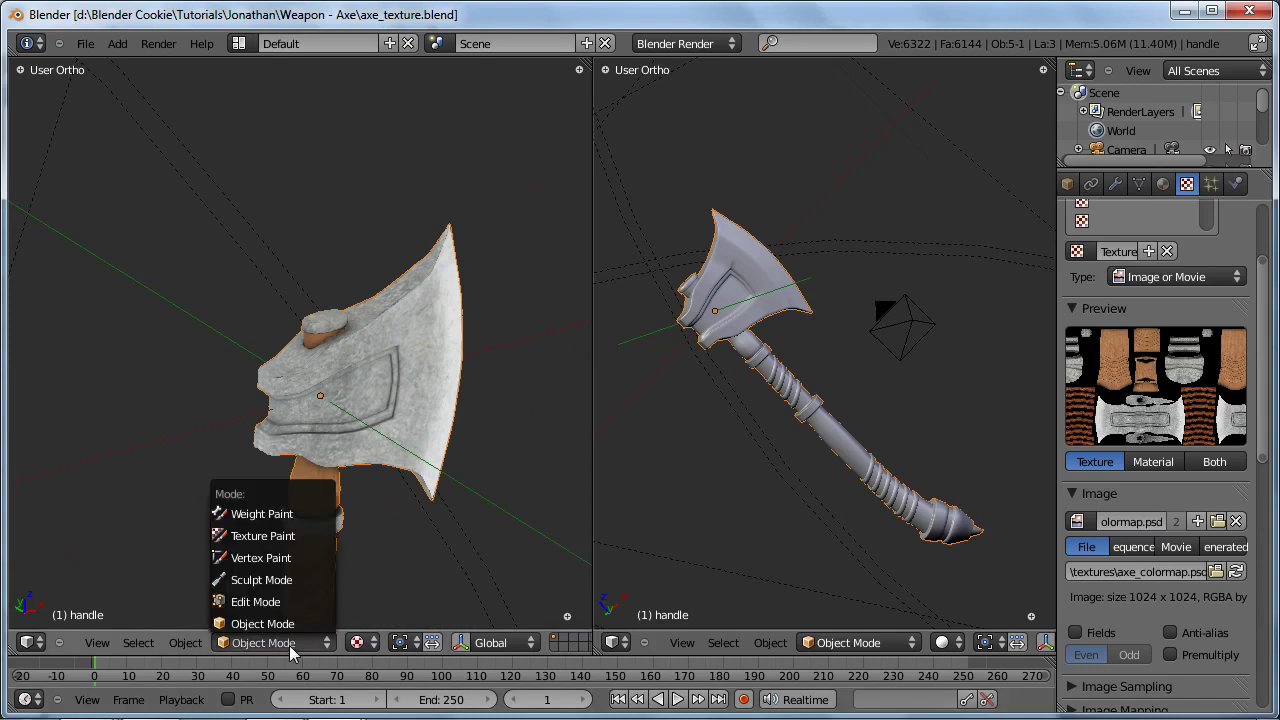
{"action": "left_click", "coordinate": [300, 536]}
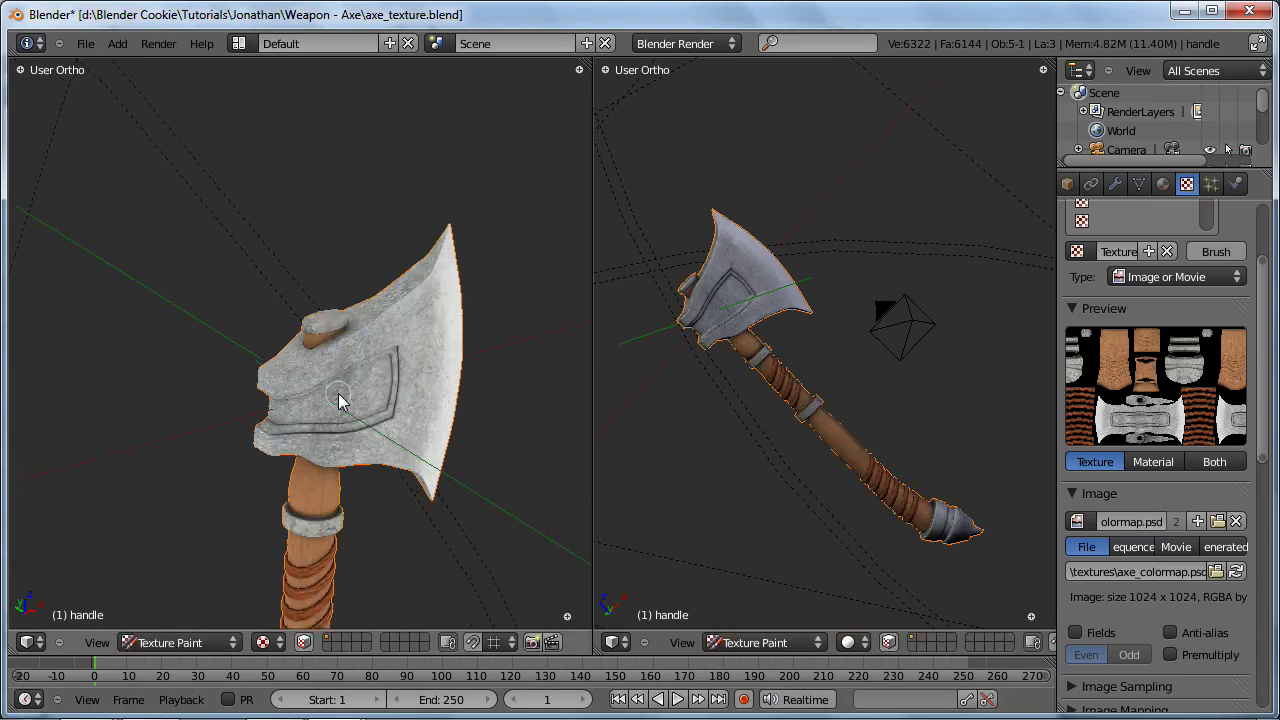
Step: Display the texture painting tools and choose the Clone brush
{"action": "key", "text": "t"}
{"action": "scroll", "coordinate": [125, 234], "scroll_direction": "down", "scroll_amount": 3}
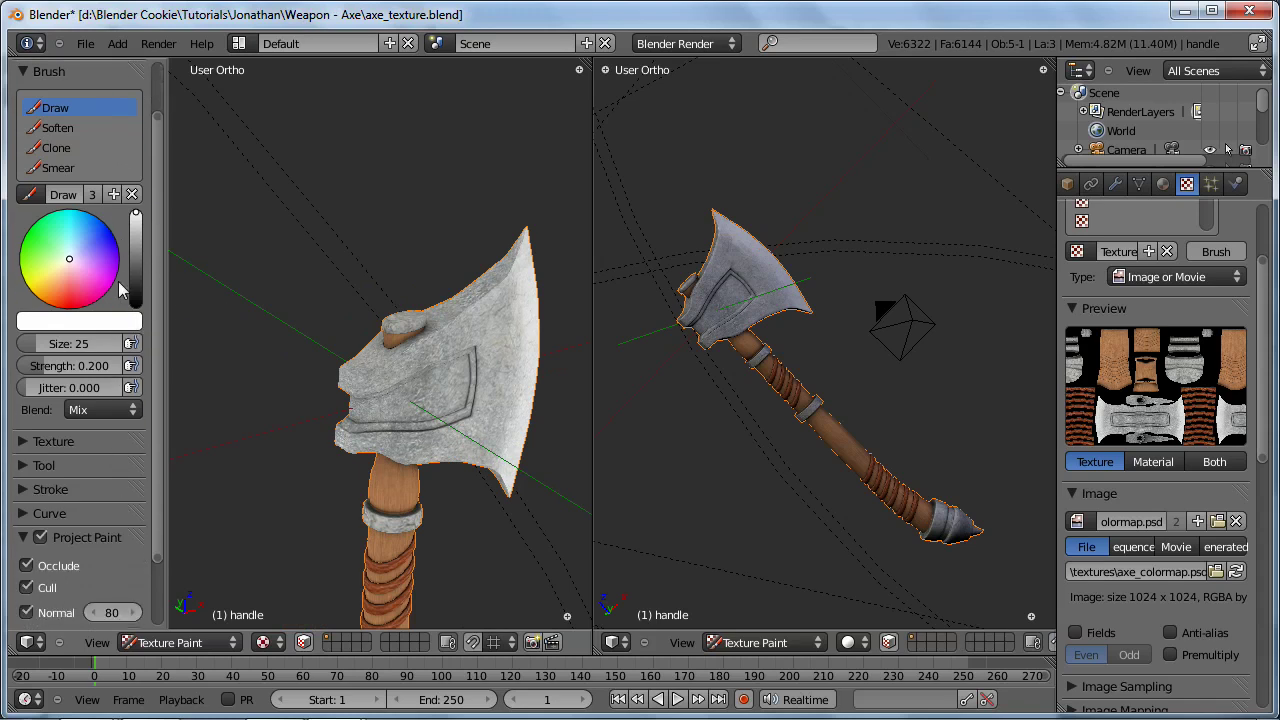
{"action": "scroll", "coordinate": [103, 371], "scroll_direction": "down", "scroll_amount": 3}
{"action": "scroll", "coordinate": [440, 366], "scroll_direction": "up", "scroll_amount": 5}
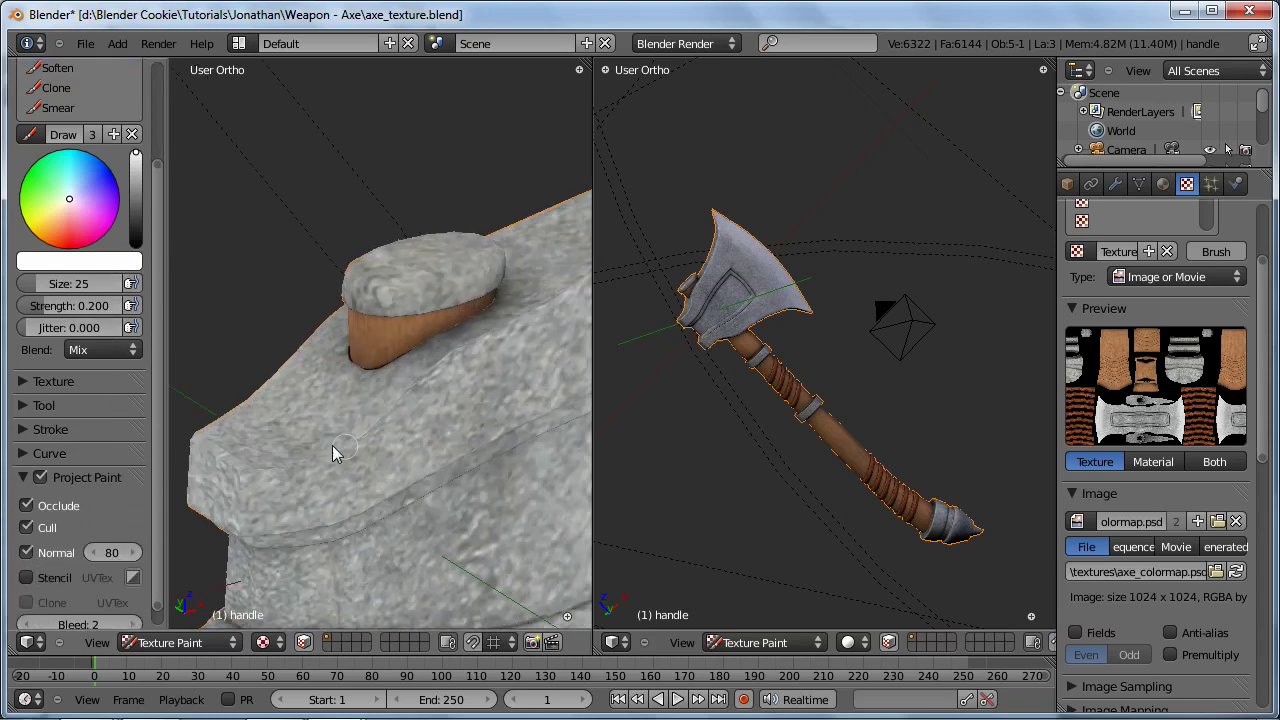
{"action": "scroll", "coordinate": [87, 381], "scroll_direction": "up", "scroll_amount": 5}
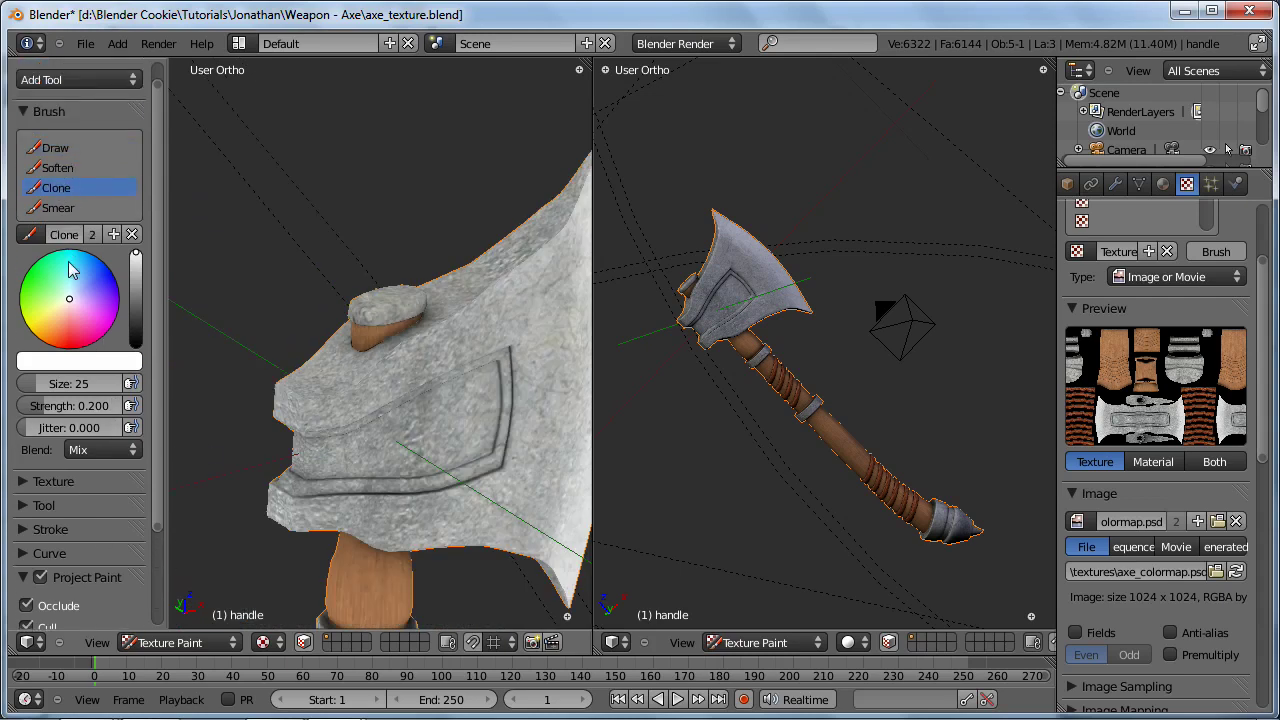
{"action": "scroll", "coordinate": [74, 270], "scroll_direction": "down", "scroll_amount": 6}
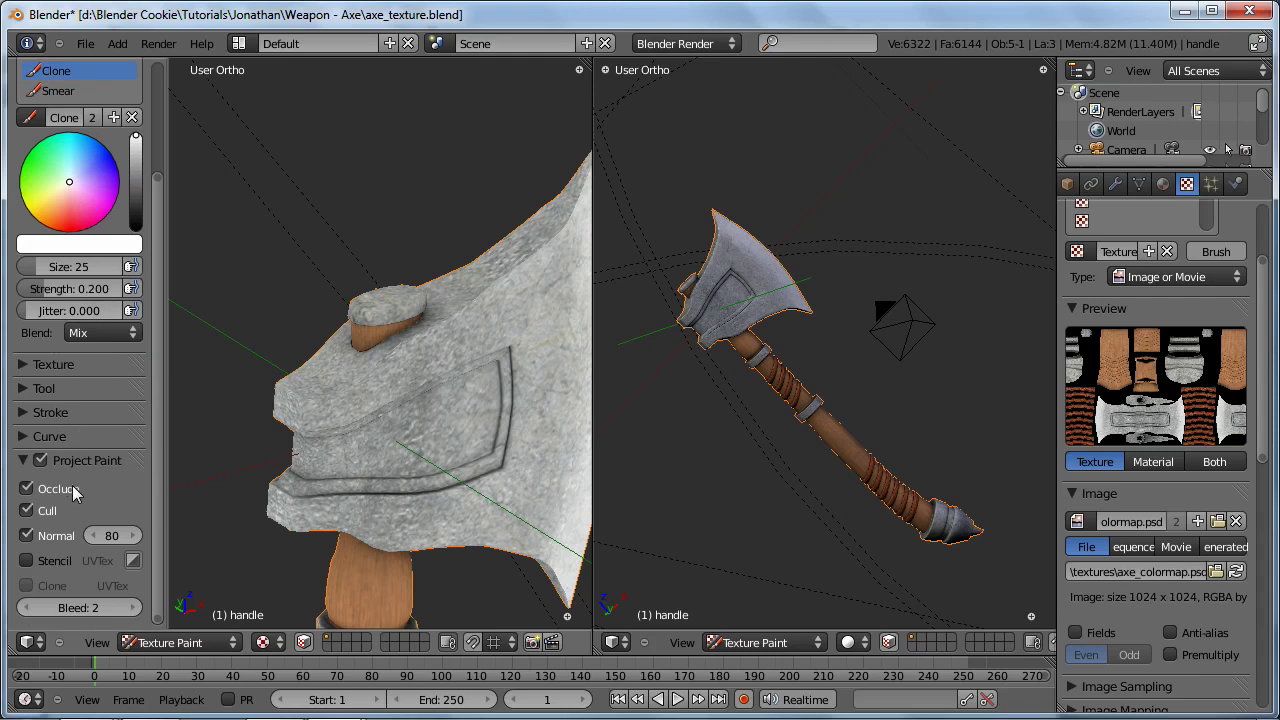
Step: Enable Stencil for Project Paint and set the brush's tool type to Clone
{"action": "left_click", "coordinate": [27, 561]}
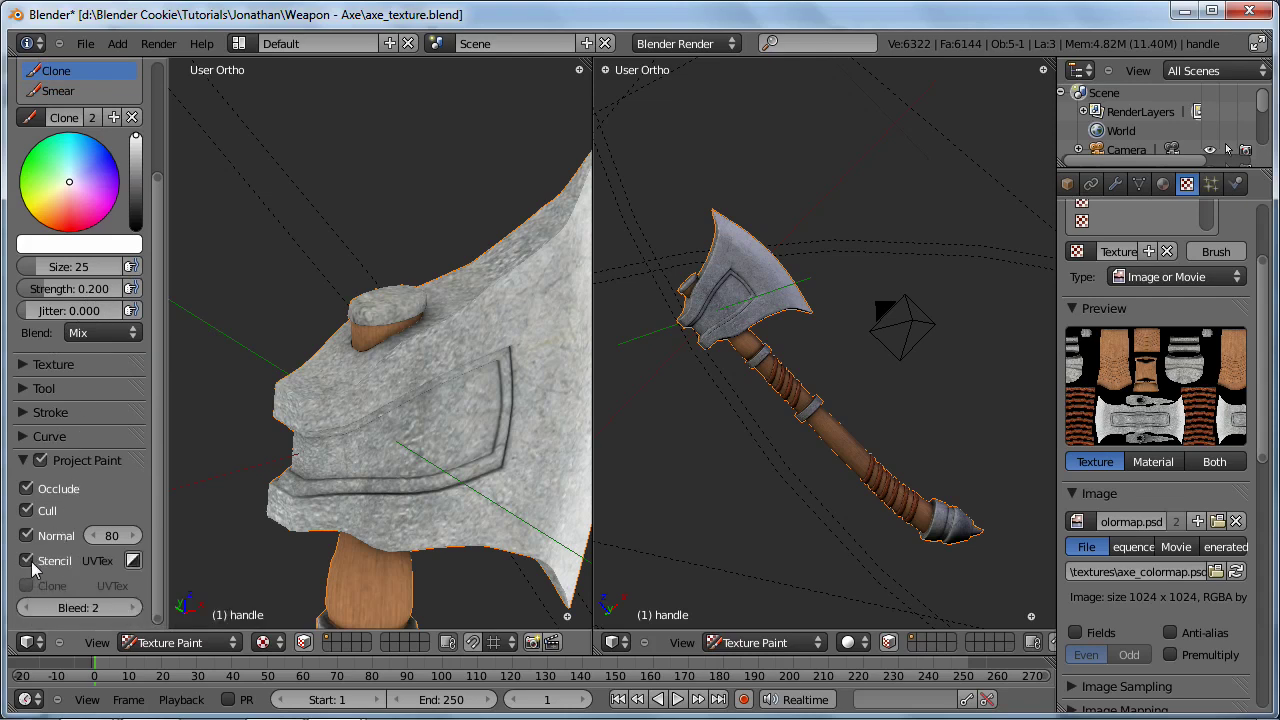
{"action": "left_click", "coordinate": [110, 566]}
{"action": "left_click", "coordinate": [27, 388]}
{"action": "left_click", "coordinate": [88, 480]}
{"action": "scroll", "coordinate": [115, 178], "scroll_direction": "up", "scroll_amount": 4}
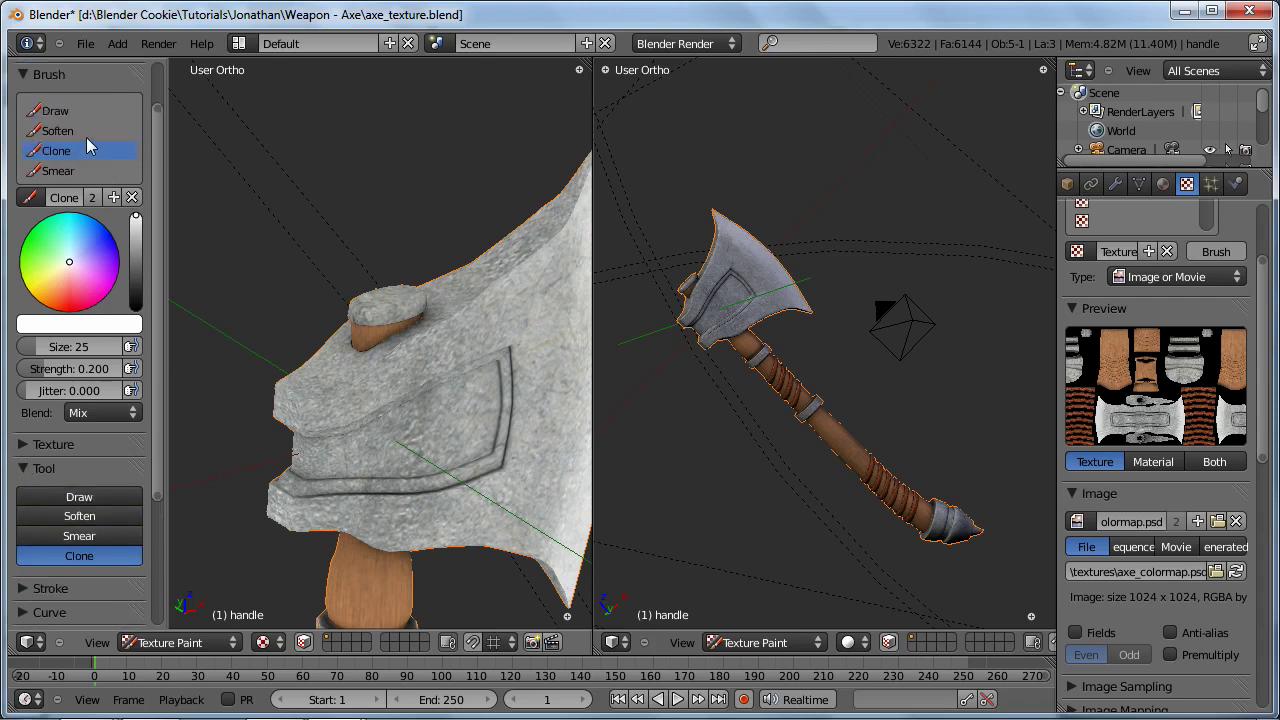
{"action": "scroll", "coordinate": [106, 436], "scroll_direction": "down", "scroll_amount": 8}
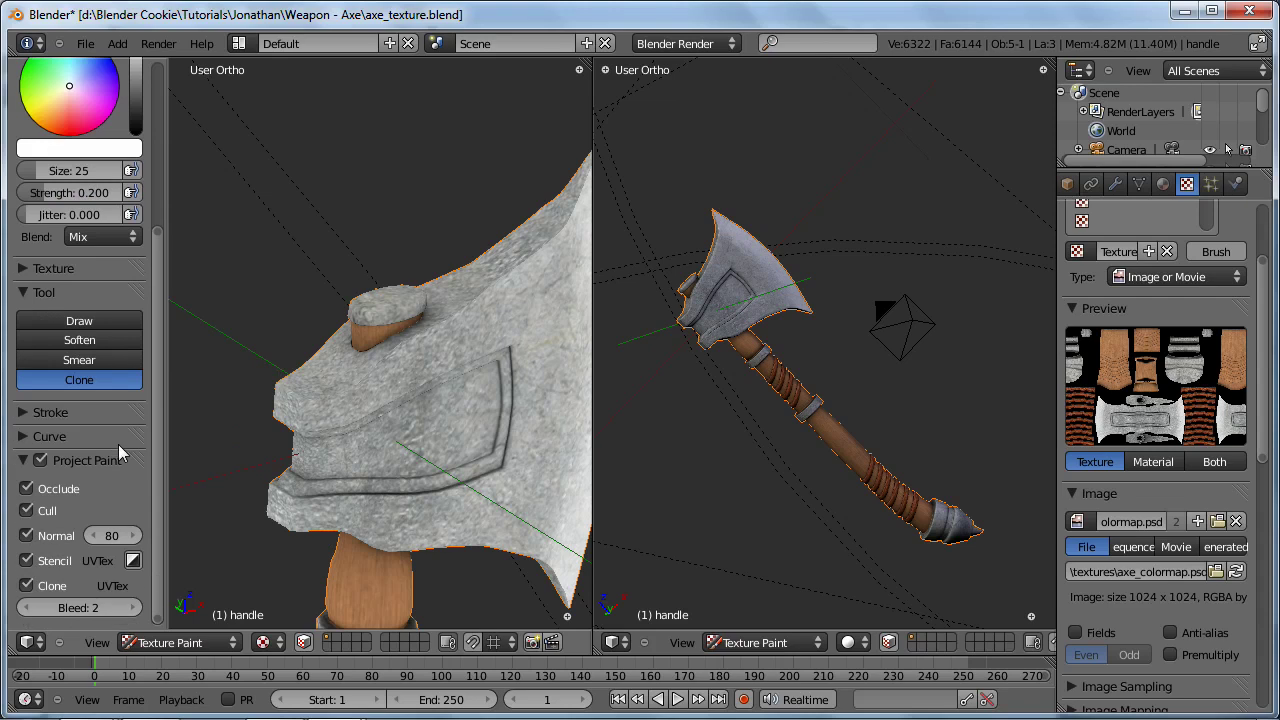
Step: Set the Clone brush size to 70 and review its remaining brush and Project Paint settings
{"action": "key", "text": "f"}
{"action": "left_click", "coordinate": [444, 332]}
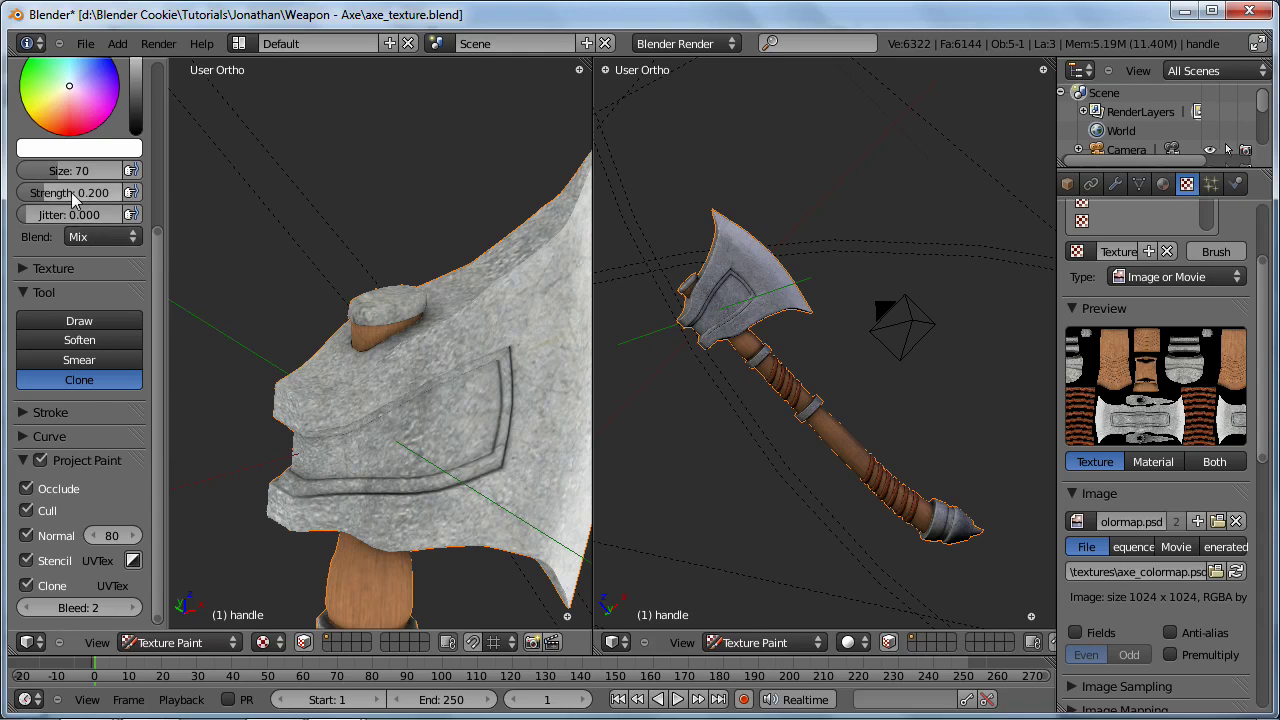
{"action": "scroll", "coordinate": [80, 195], "scroll_direction": "up", "scroll_amount": 3}
{"action": "left_click", "coordinate": [115, 338]}
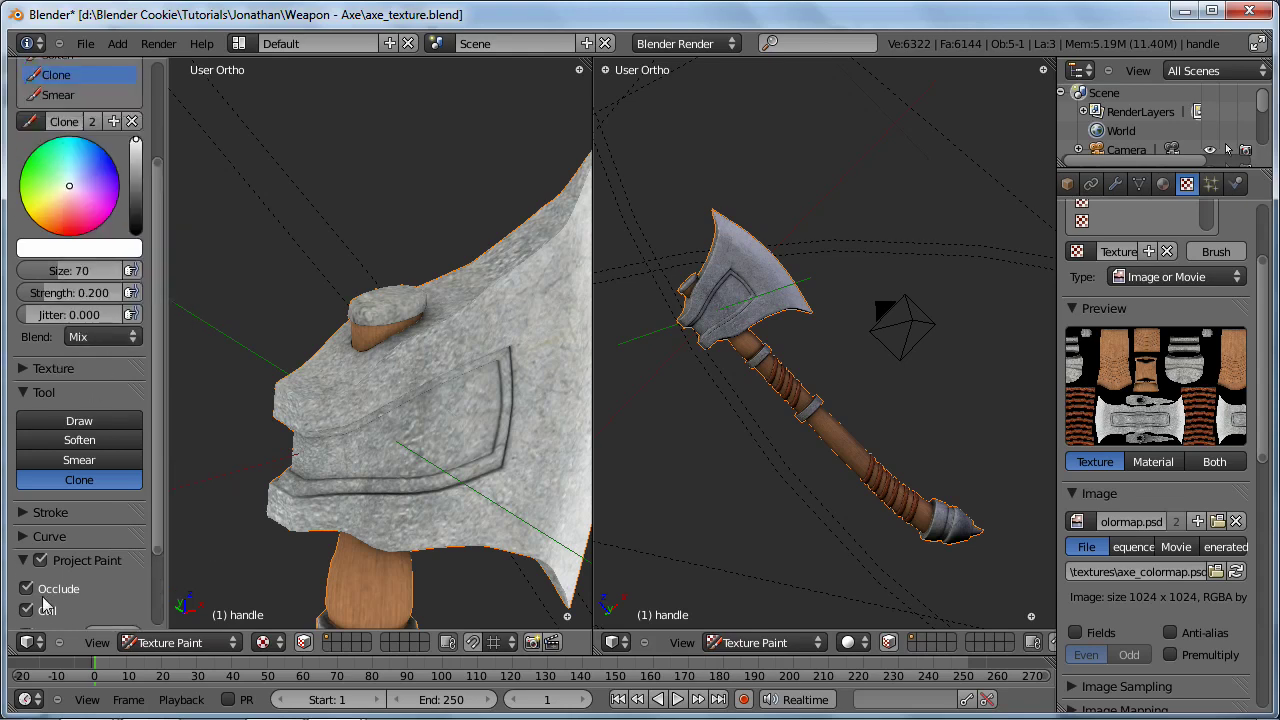
{"action": "scroll", "coordinate": [110, 565], "scroll_direction": "down", "scroll_amount": 3}
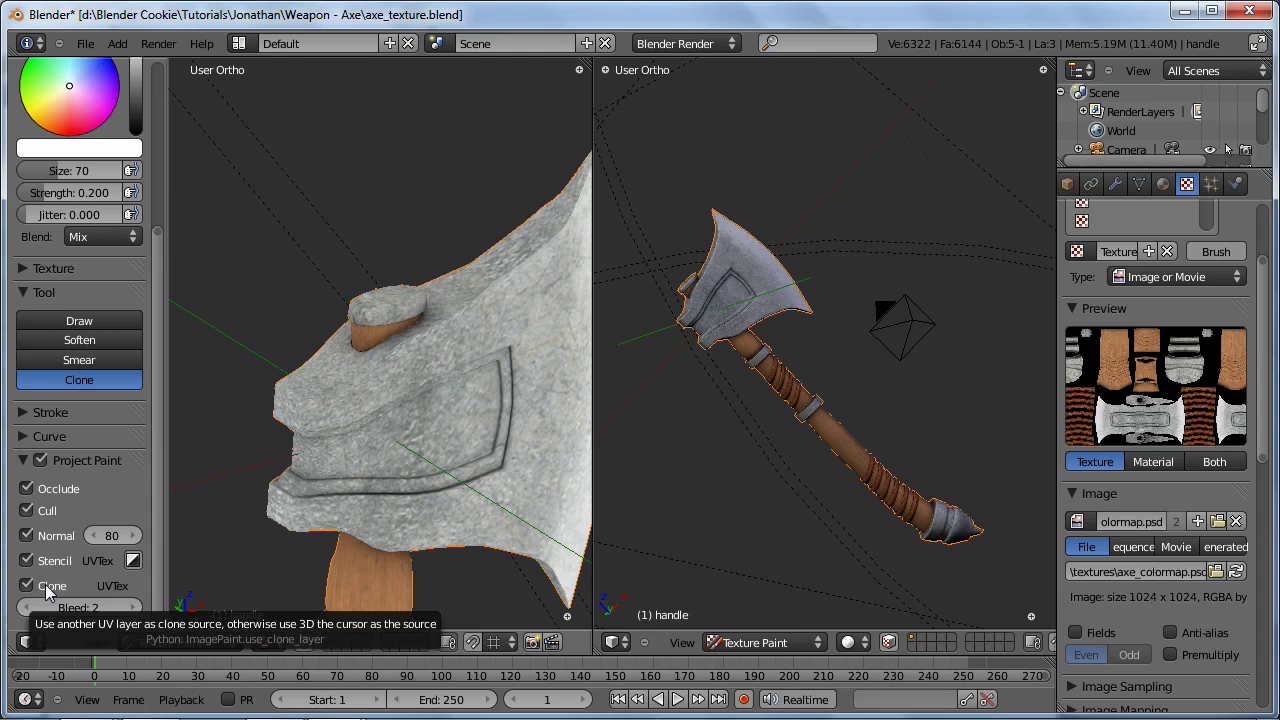
Step: Turn off the Clone layer option in Project Paint to use the 3D cursor as clone source on the axe head
{"action": "key", "text": "space"}
{"action": "key", "text": "Escape"}
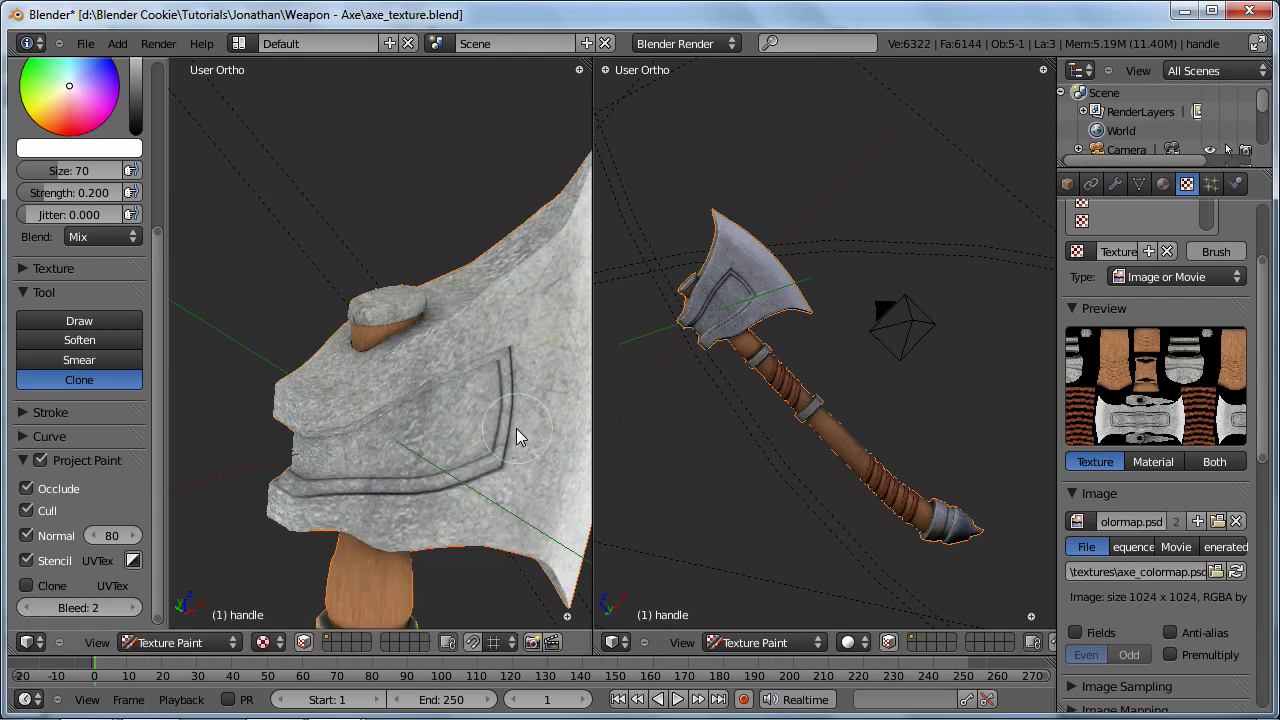
{"action": "scroll", "coordinate": [504, 432], "scroll_direction": "down", "scroll_amount": 8}
{"action": "scroll", "coordinate": [403, 442], "scroll_direction": "up", "scroll_amount": 4}
{"action": "scroll", "coordinate": [403, 442], "scroll_direction": "up", "scroll_amount": 5}
{"action": "middle_click_drag", "start_coordinate": [348, 414], "coordinate": [562, 429], "text": "shift"}
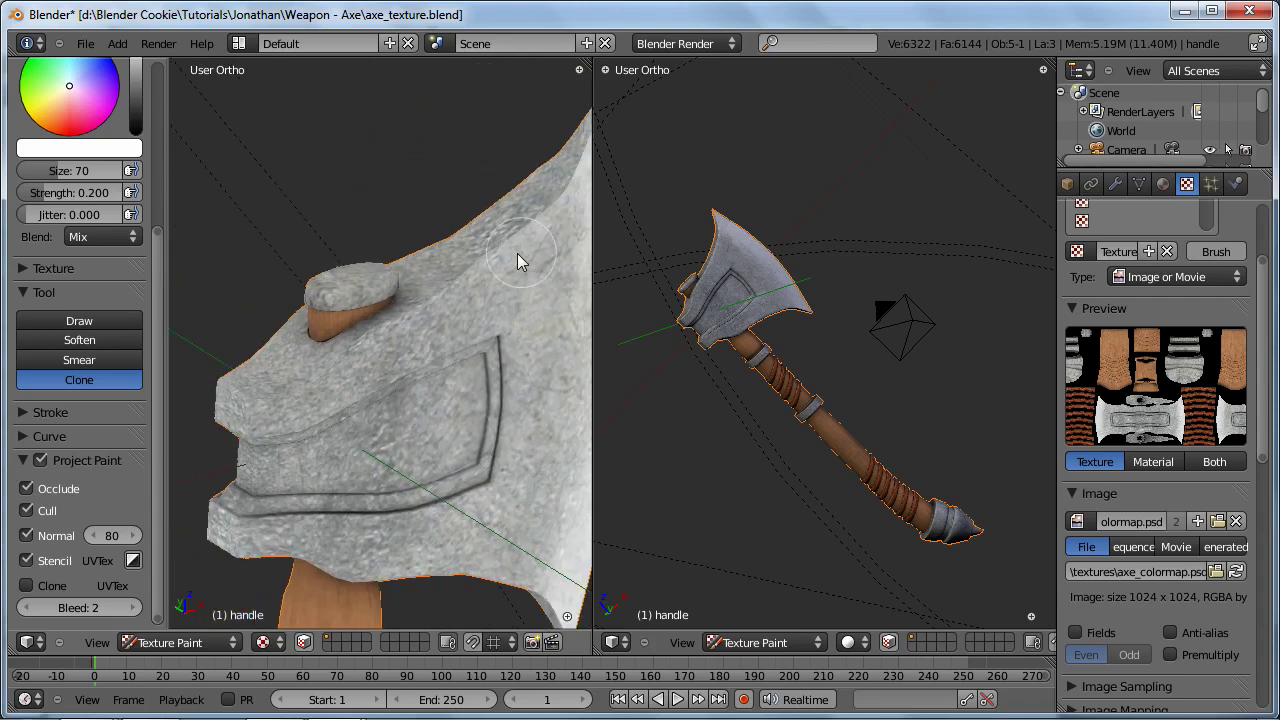
Step: Place the 3D cursor on the axe head's face below the wooden peg as clone source and return to Texture Paint mode
{"action": "scroll", "coordinate": [527, 290], "scroll_direction": "down", "scroll_amount": 1}
{"action": "scroll", "coordinate": [482, 345], "scroll_direction": "up", "scroll_amount": 1}
{"action": "scroll", "coordinate": [416, 362], "scroll_direction": "up", "scroll_amount": 2}
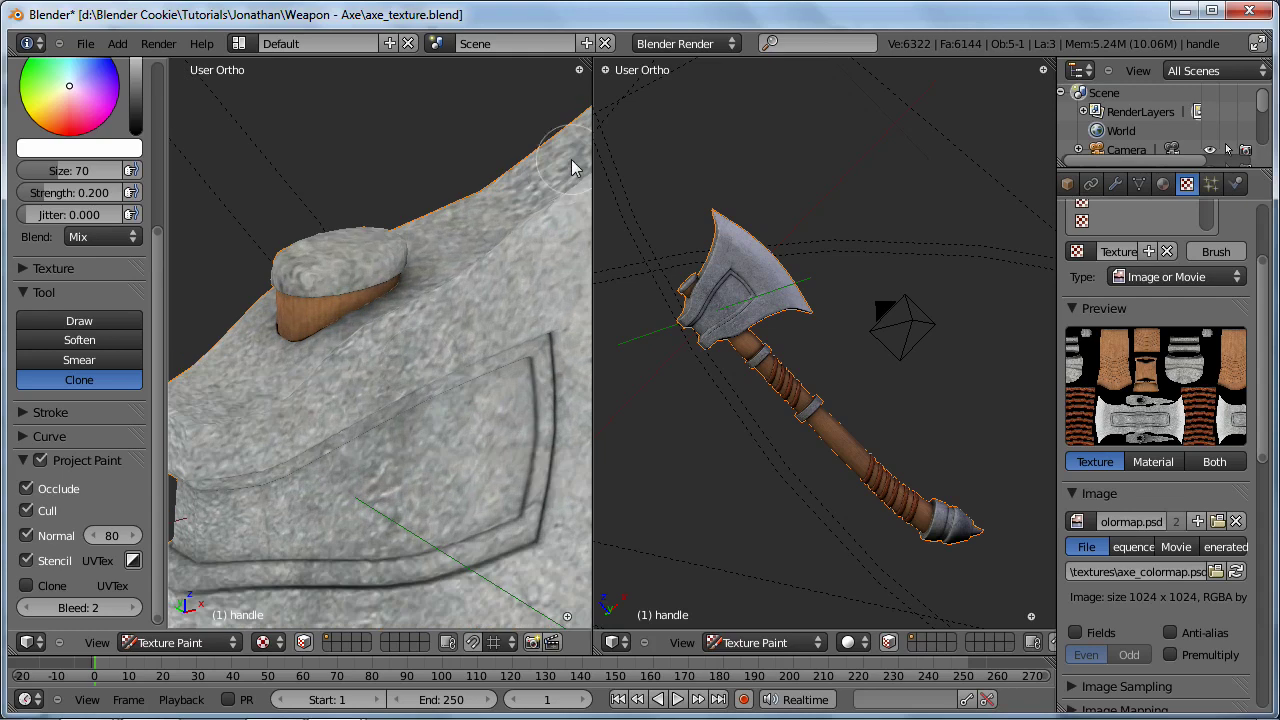
{"action": "scroll", "coordinate": [441, 372], "scroll_direction": "down", "scroll_amount": 3}
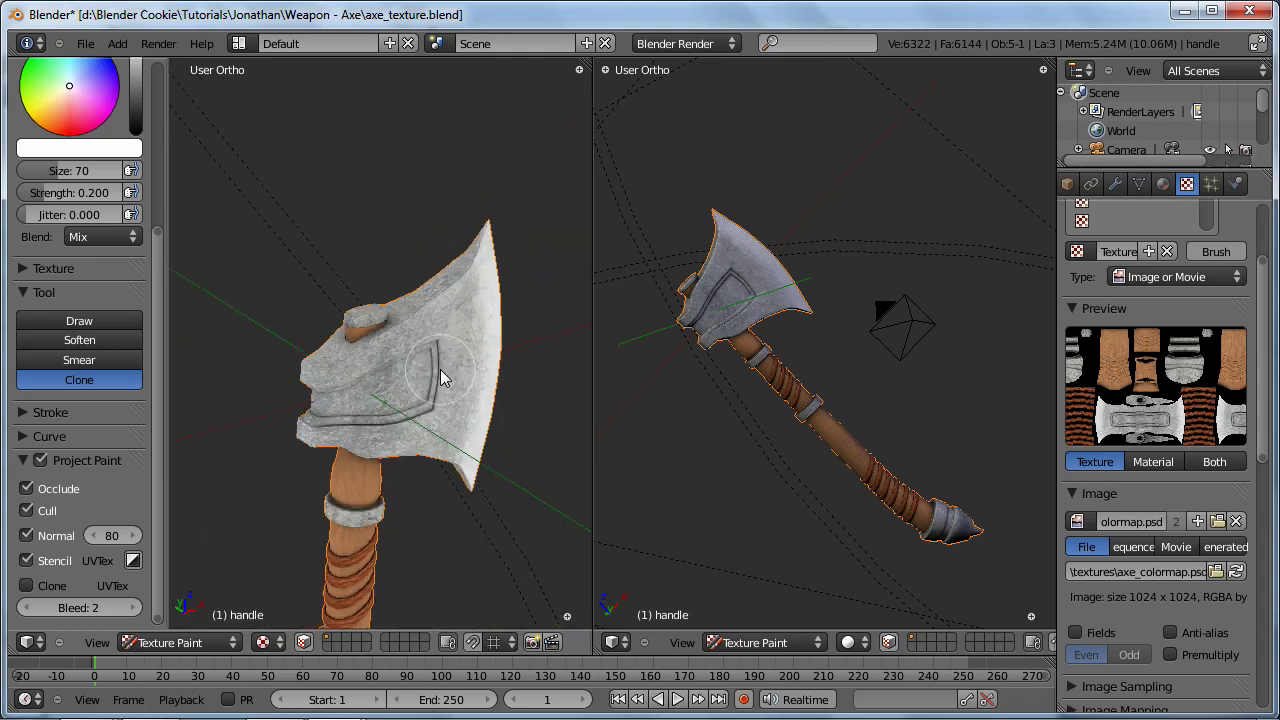
{"action": "scroll", "coordinate": [438, 373], "scroll_direction": "up", "scroll_amount": 5}
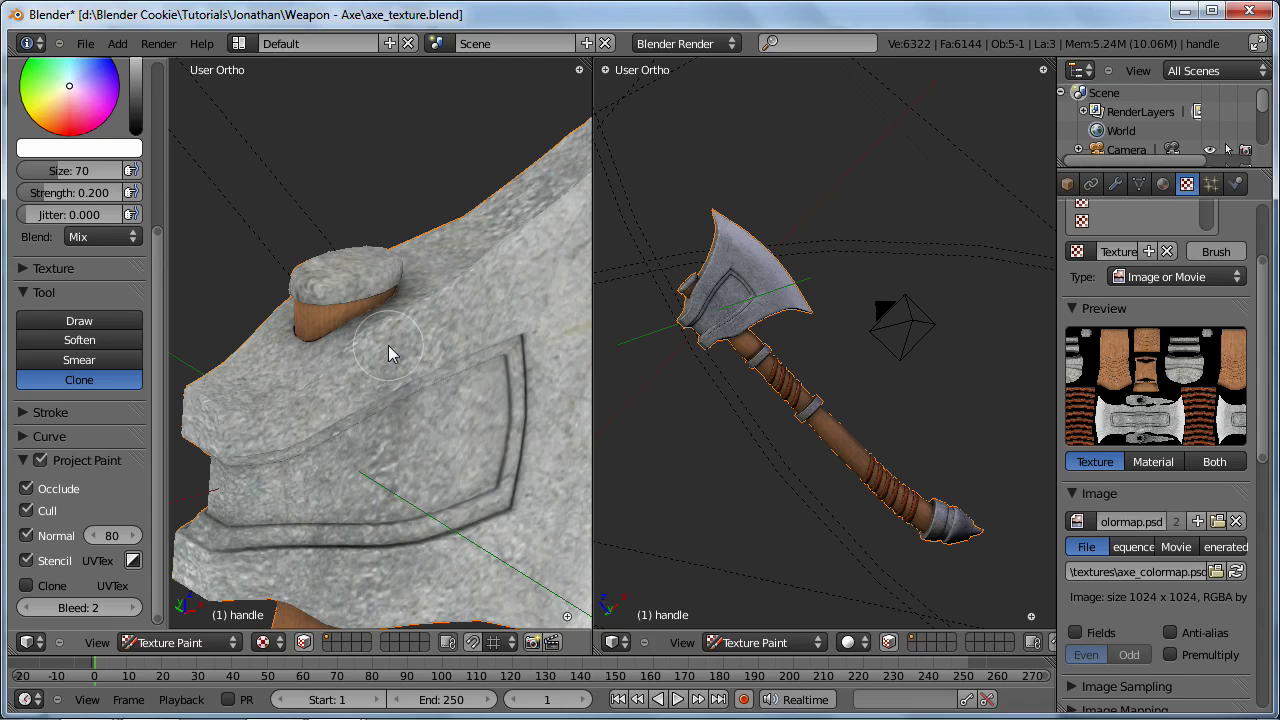
{"action": "key", "text": "Tab"}
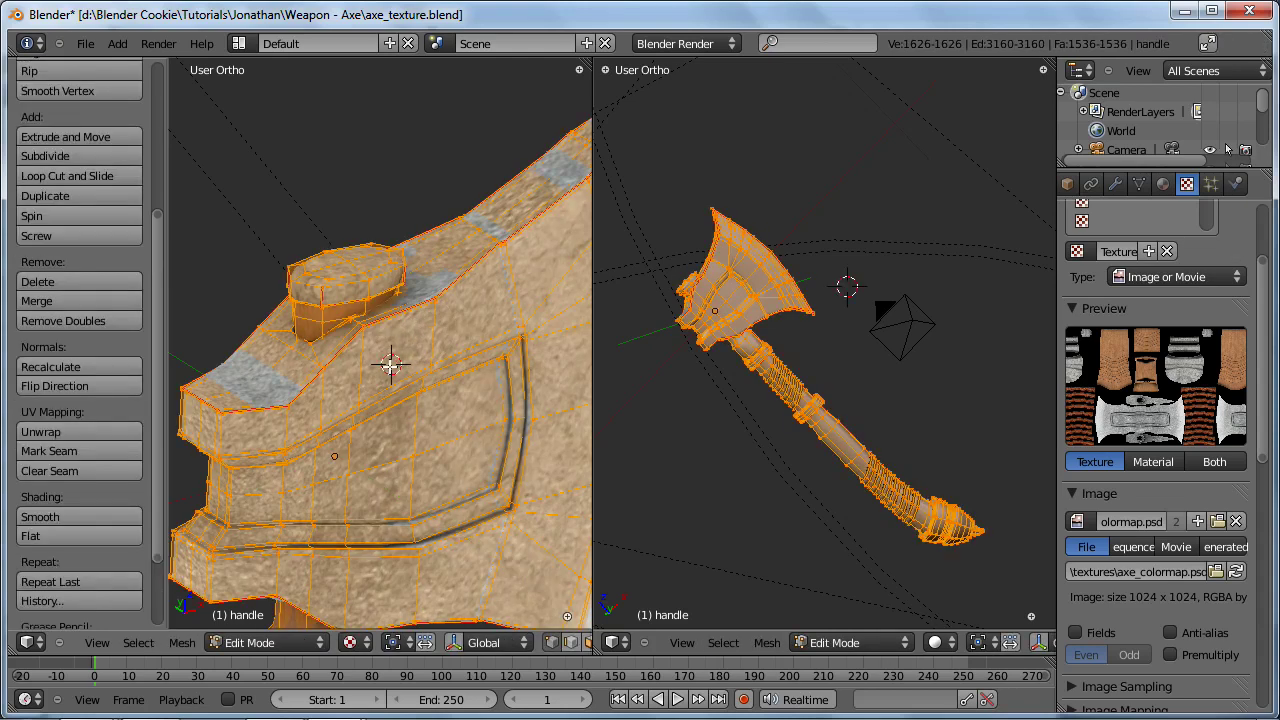
{"action": "key", "text": "Tab"}
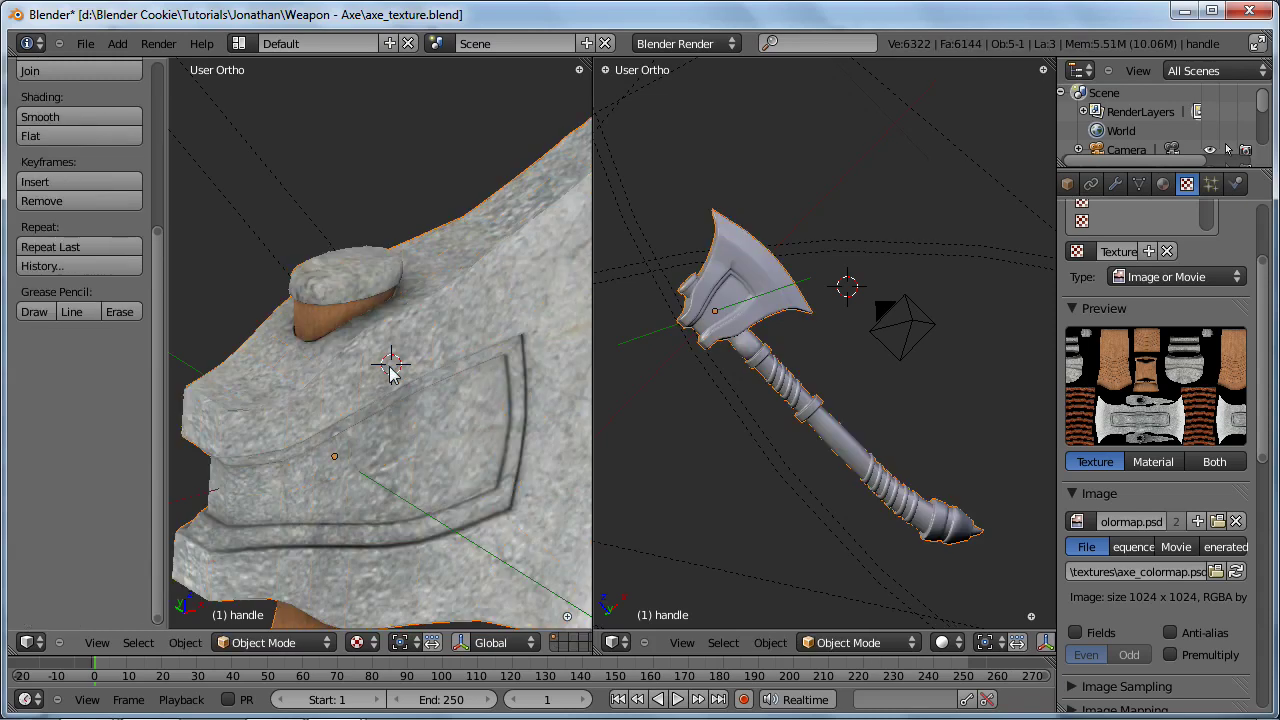
{"action": "left_click", "coordinate": [278, 645]}
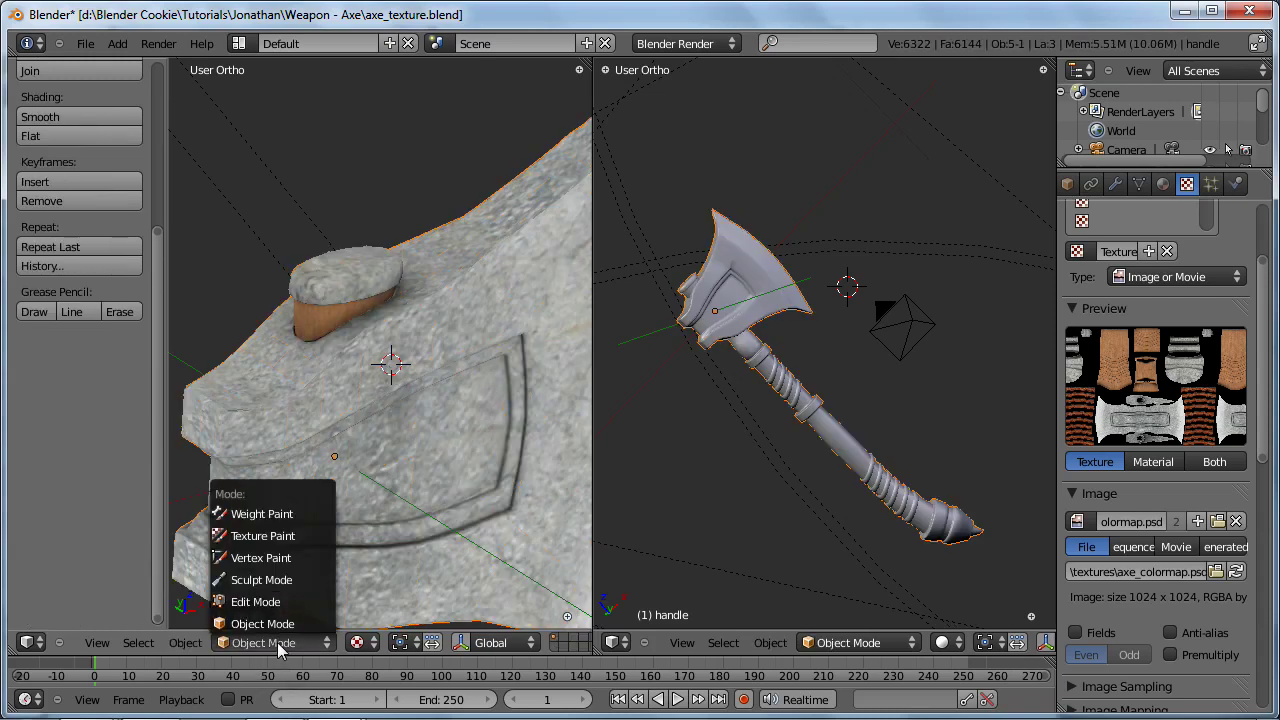
{"action": "left_click", "coordinate": [287, 533]}
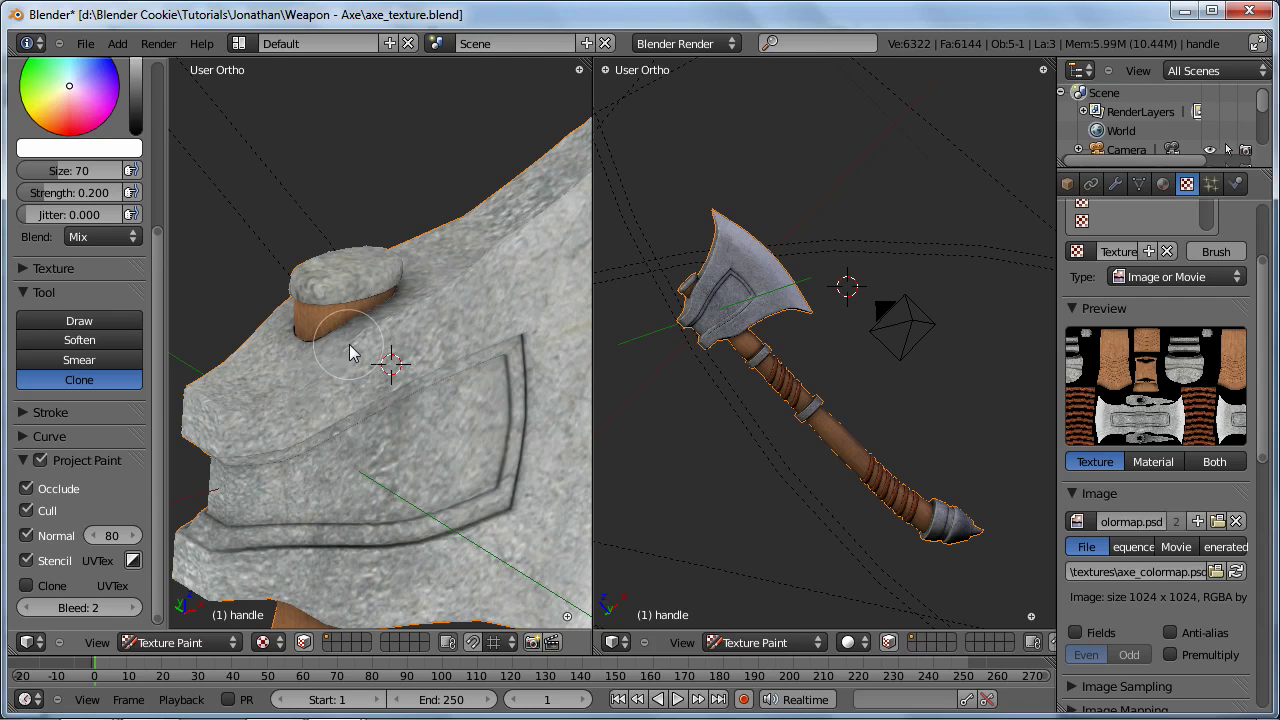
Step: Set the Clone brush size to 114 and its strength to 0.876
{"action": "scroll", "coordinate": [314, 371], "scroll_direction": "up", "scroll_amount": 3}
{"action": "scroll", "coordinate": [343, 393], "scroll_direction": "down", "scroll_amount": 2}
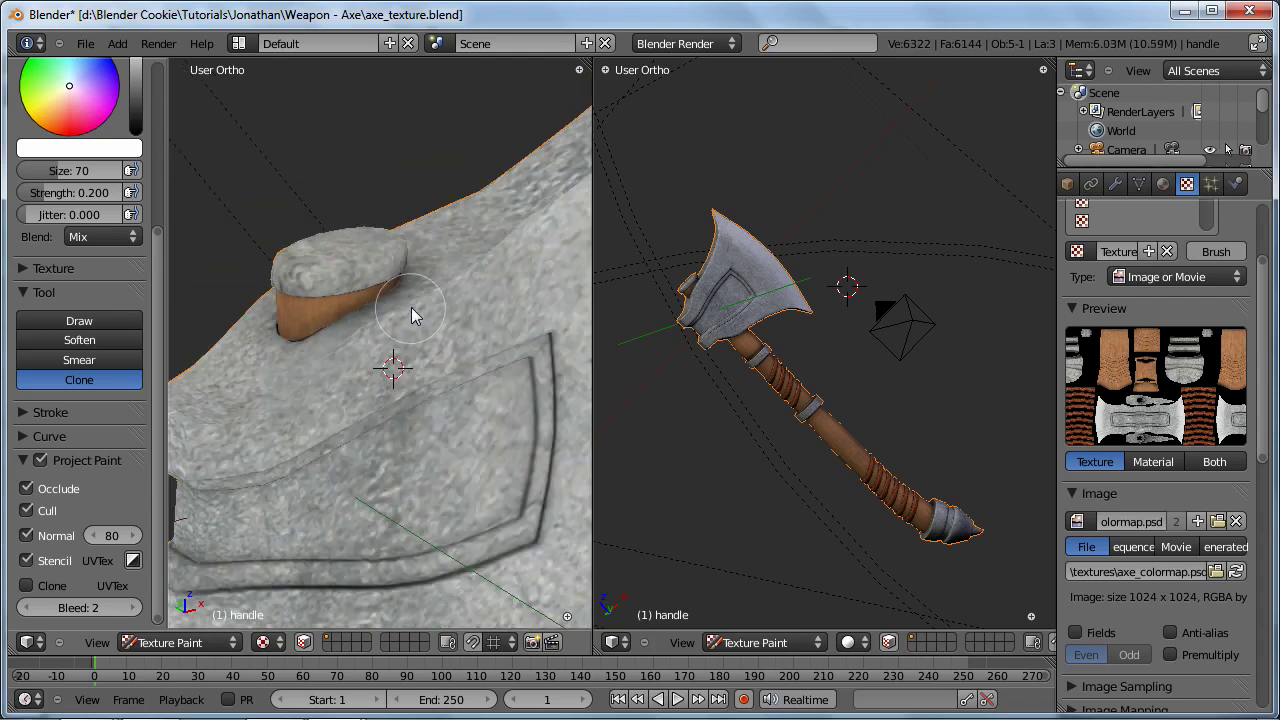
{"action": "key", "text": "f"}
{"action": "left_click", "coordinate": [365, 390]}
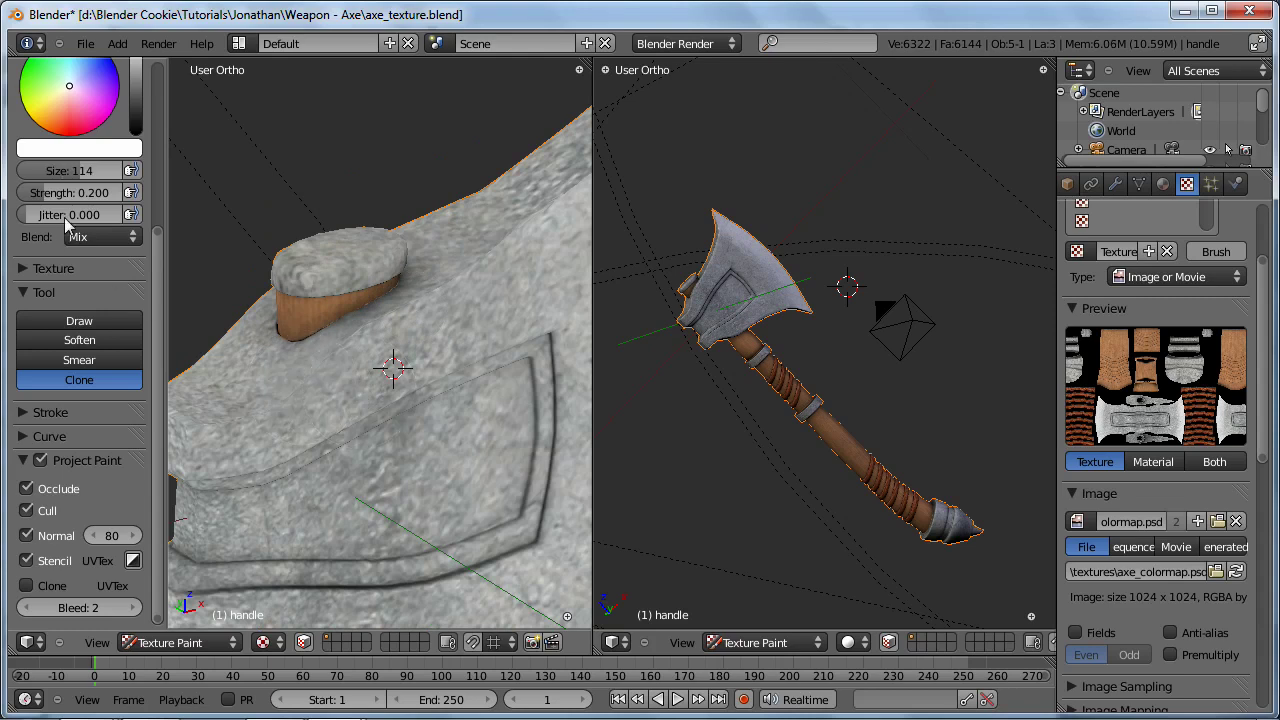
{"action": "left_click_drag", "start_coordinate": [83, 193], "coordinate": [104, 198]}
{"action": "left_click_drag", "start_coordinate": [209, 211], "coordinate": [230, 215]}
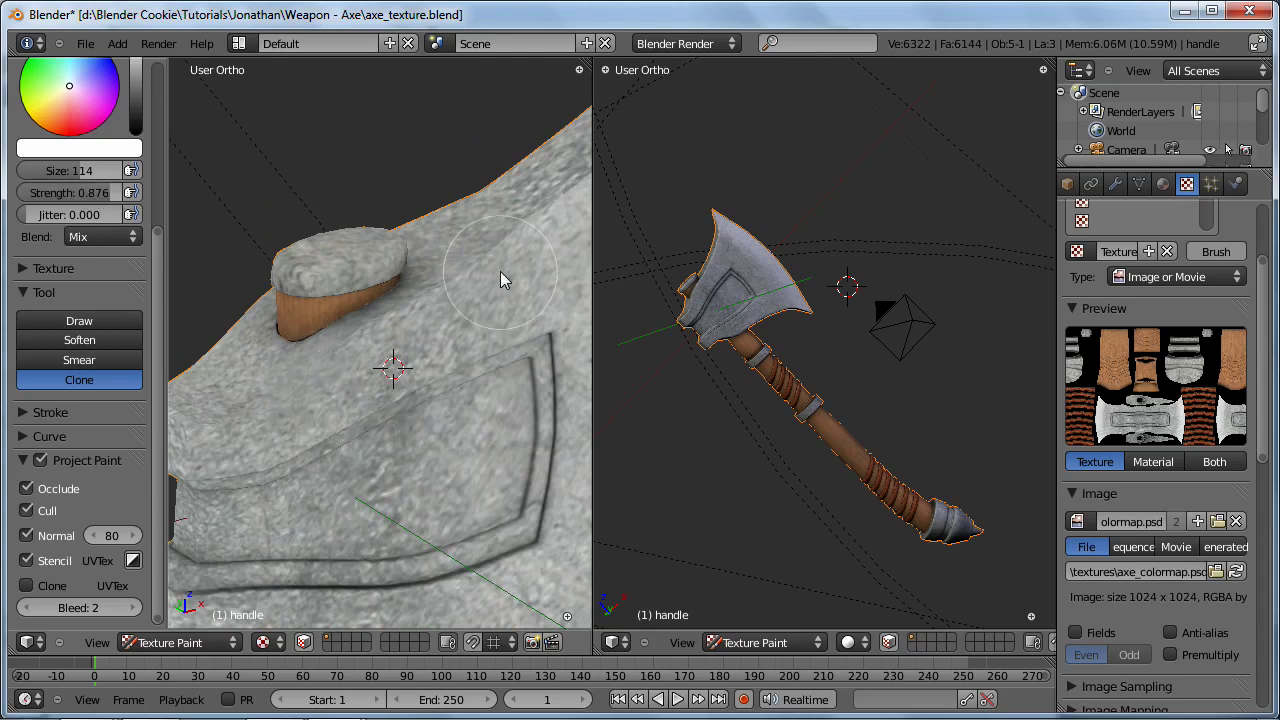
Step: Try a clone stroke along the seam below the wooden peg with a brush size of 104
{"action": "scroll", "coordinate": [498, 268], "scroll_direction": "up", "scroll_amount": 1}
{"action": "scroll", "coordinate": [480, 290], "scroll_direction": "down", "scroll_amount": 2}
{"action": "mouse_move", "coordinate": [404, 376]}
{"action": "middle_mouse_down"}
{"action": "mouse_move", "coordinate": [411, 392]}
{"action": "mouse_move", "coordinate": [402, 385]}
{"action": "middle_mouse_up"}
{"action": "key", "text": "f"}
{"action": "left_click", "coordinate": [443, 362]}
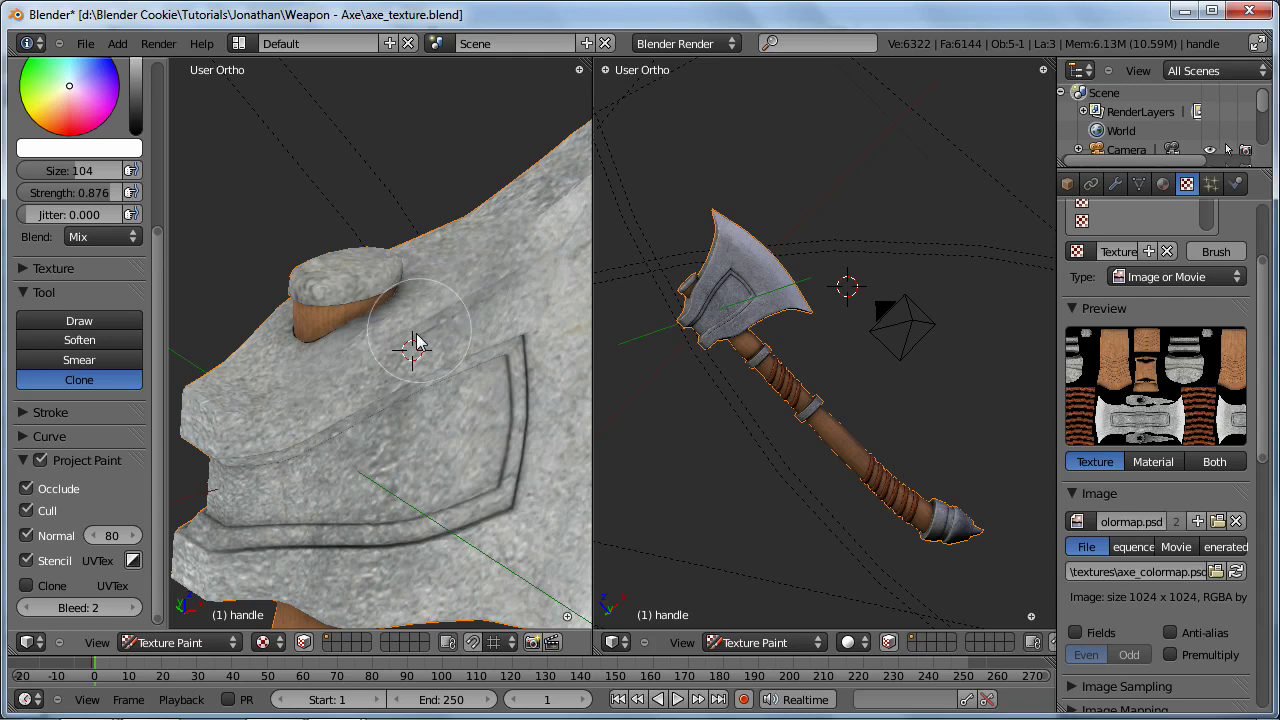
{"action": "left_click_drag", "start_coordinate": [370, 354], "coordinate": [287, 397]}
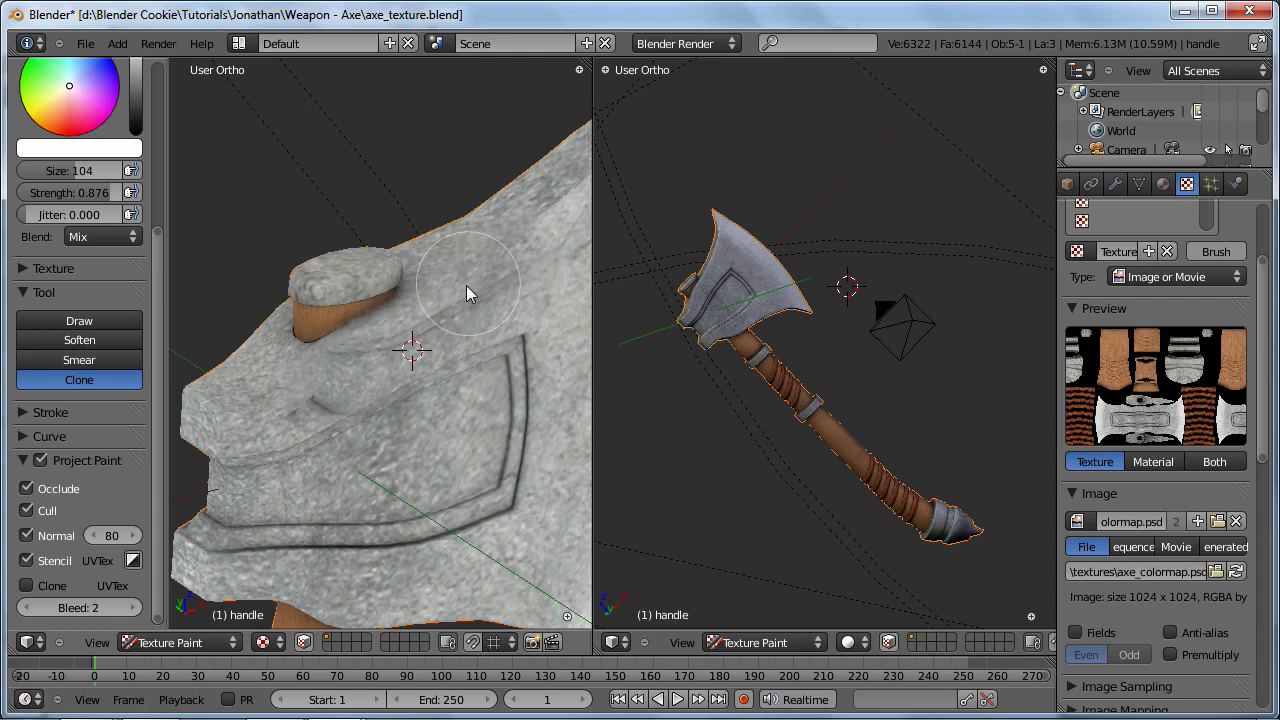
{"action": "key", "text": "ctrl+z"}
Step: Clone over the axe head's upper seam between the peg and the blade tip with a brush size of 52
{"action": "key", "text": "f"}
{"action": "left_click", "coordinate": [256, 407]}
{"action": "key", "text": "f"}
{"action": "left_click", "coordinate": [466, 312]}
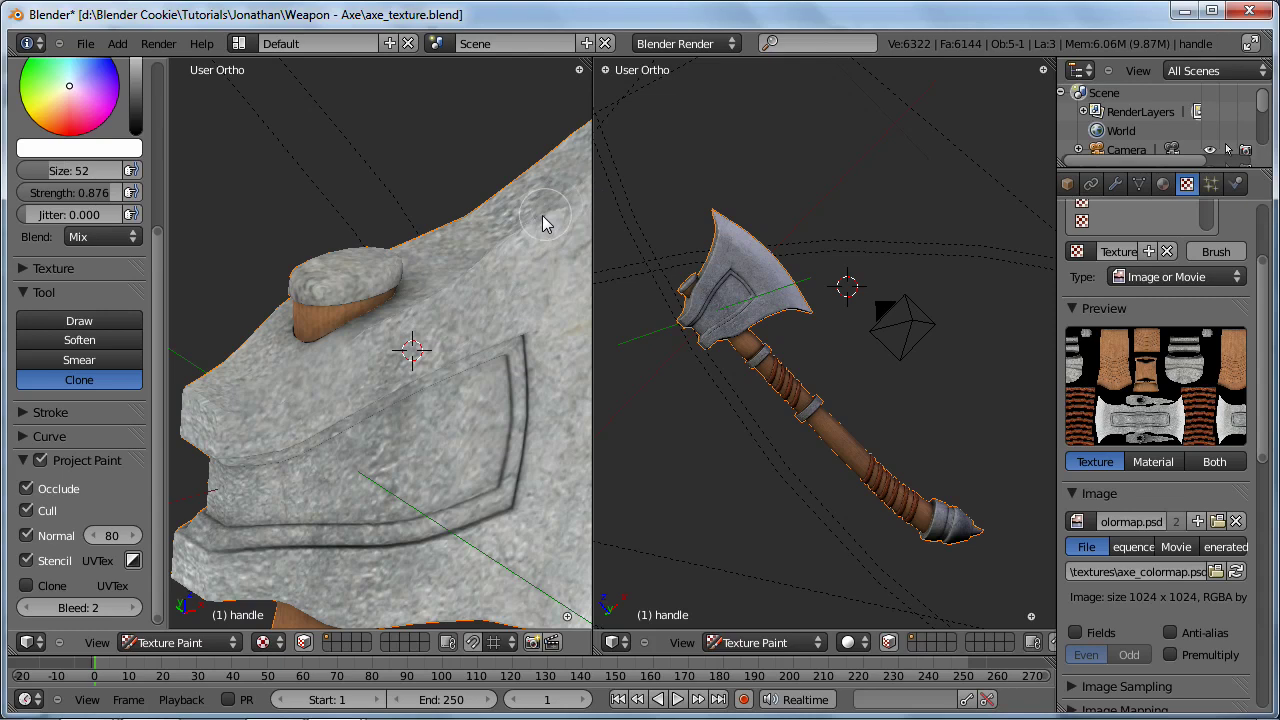
{"action": "mouse_move", "coordinate": [467, 276]}
{"action": "left_mouse_down"}
{"action": "mouse_move", "coordinate": [566, 194]}
{"action": "mouse_move", "coordinate": [524, 234]}
{"action": "left_mouse_up"}
{"action": "left_click_drag", "start_coordinate": [454, 283], "coordinate": [547, 211]}
Step: Move the 3D cursor to the blade face just below its upper edge as clone source and return to Texture Paint mode
{"action": "middle_click_drag", "start_coordinate": [400, 397], "coordinate": [423, 417]}
{"action": "scroll", "coordinate": [412, 365], "scroll_direction": "down", "scroll_amount": 3}
{"action": "scroll", "coordinate": [430, 414], "scroll_direction": "up", "scroll_amount": 3}
{"action": "key", "text": "Tab"}
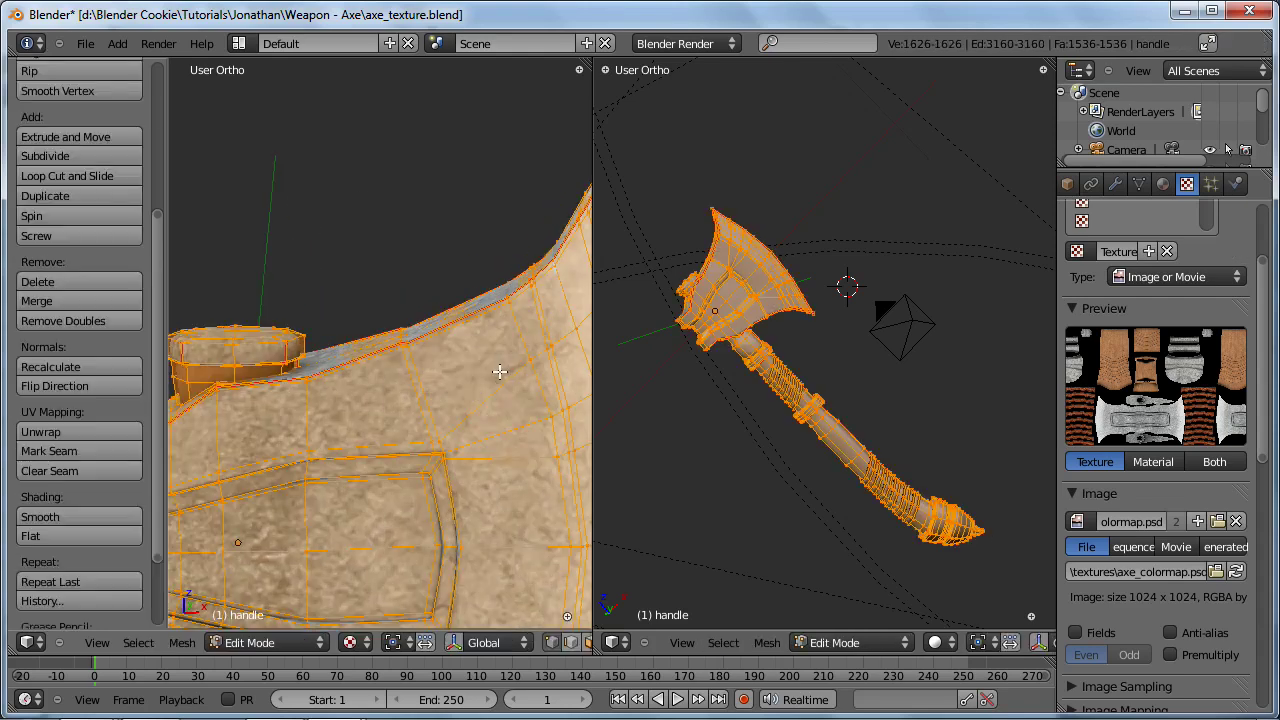
{"action": "key", "text": "Tab"}
{"action": "left_click", "coordinate": [292, 643]}
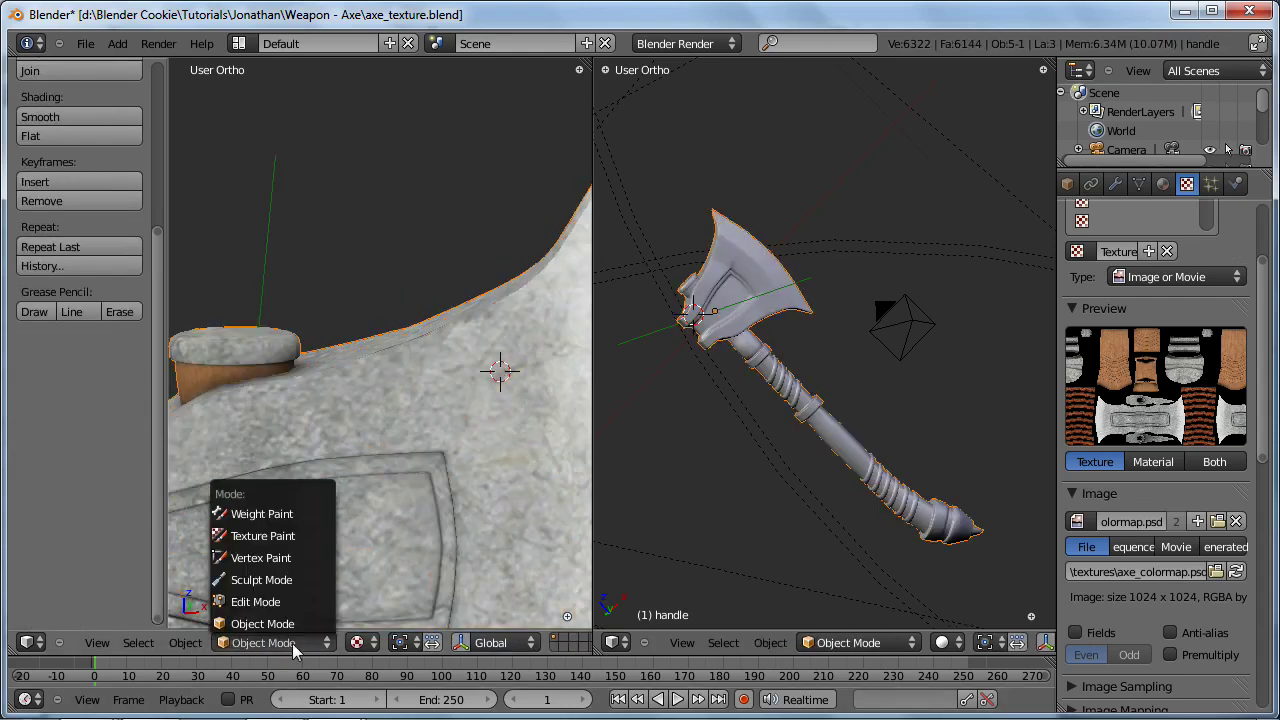
{"action": "left_click", "coordinate": [297, 537]}
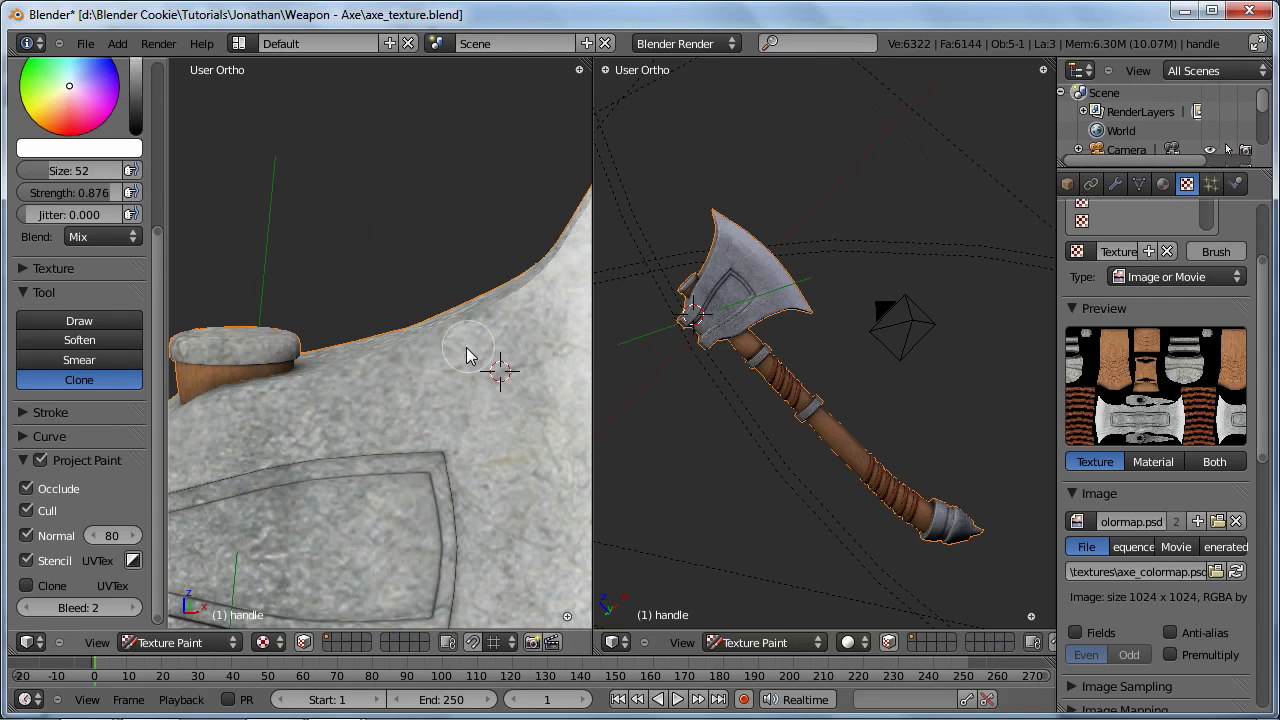
Step: Adjust the Clone brush size to 102 and to 68 for touching up the face above the engraved outline
{"action": "key", "text": "f"}
{"action": "left_click", "coordinate": [457, 352]}
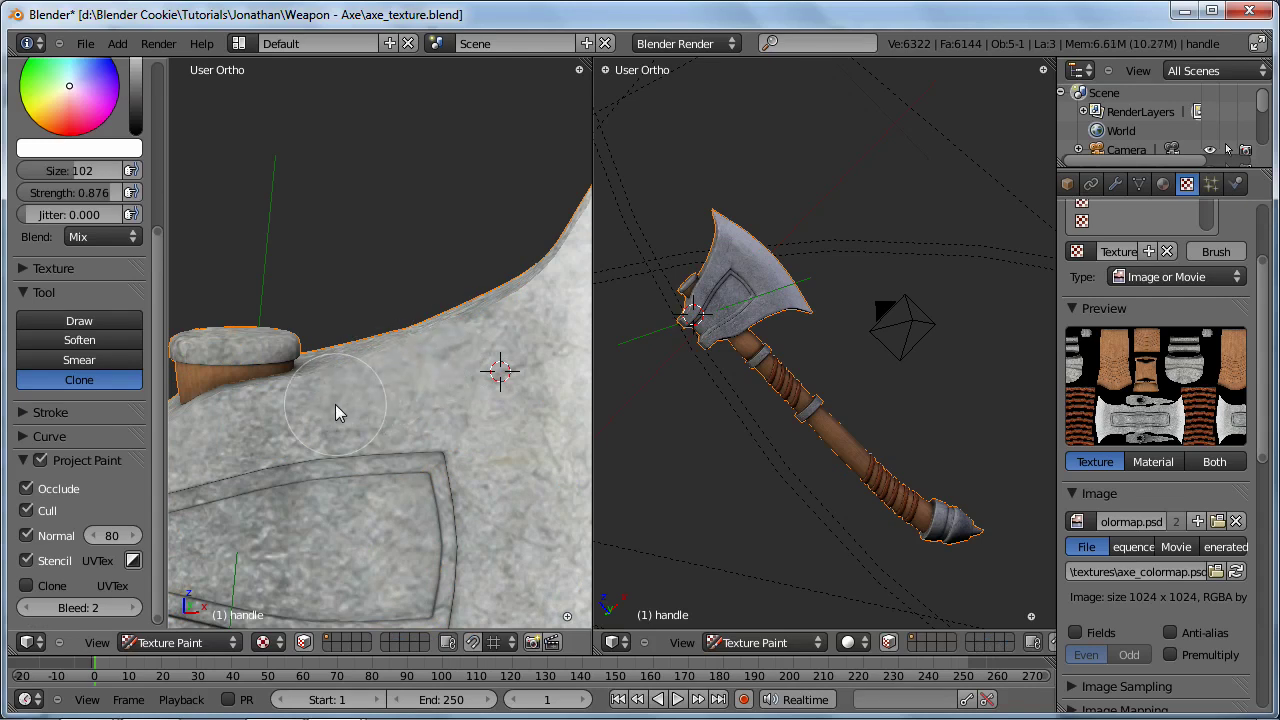
{"action": "scroll", "coordinate": [335, 404], "scroll_direction": "down", "scroll_amount": 5}
{"action": "middle_click_drag", "start_coordinate": [293, 444], "coordinate": [441, 412]}
{"action": "scroll", "coordinate": [338, 485], "scroll_direction": "up", "scroll_amount": 5}
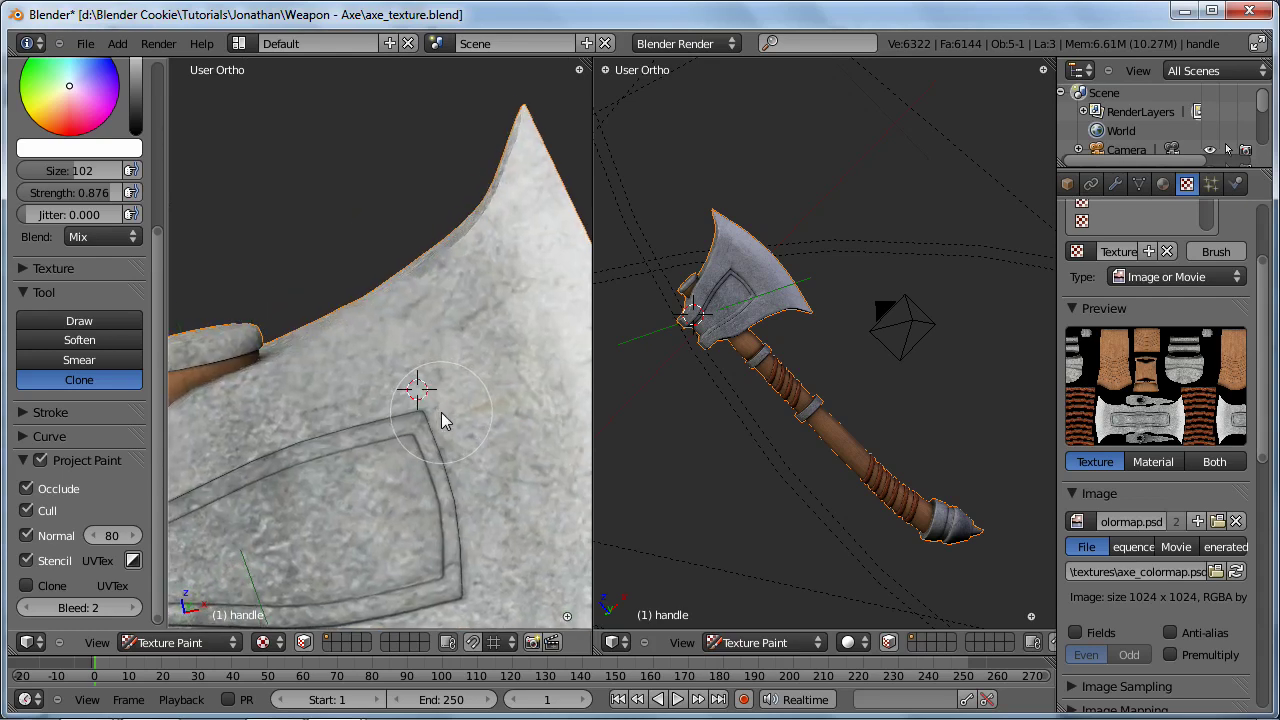
{"action": "key", "text": "f"}
{"action": "left_click", "coordinate": [333, 404]}
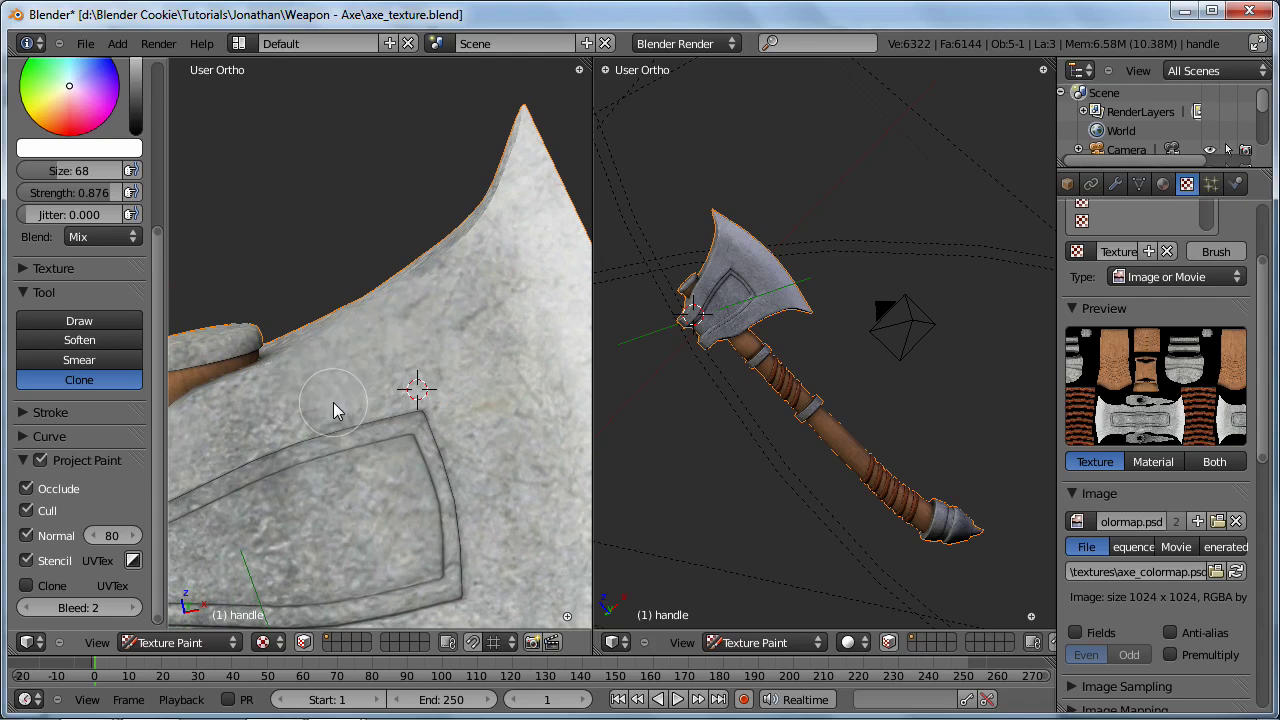
Step: Relocate the 3D cursor to the blade face beyond the engraved outline's upper corner and return to Texture Paint mode
{"action": "key", "text": "Tab"}
{"action": "left_click", "coordinate": [484, 330]}
{"action": "key", "text": "Tab"}
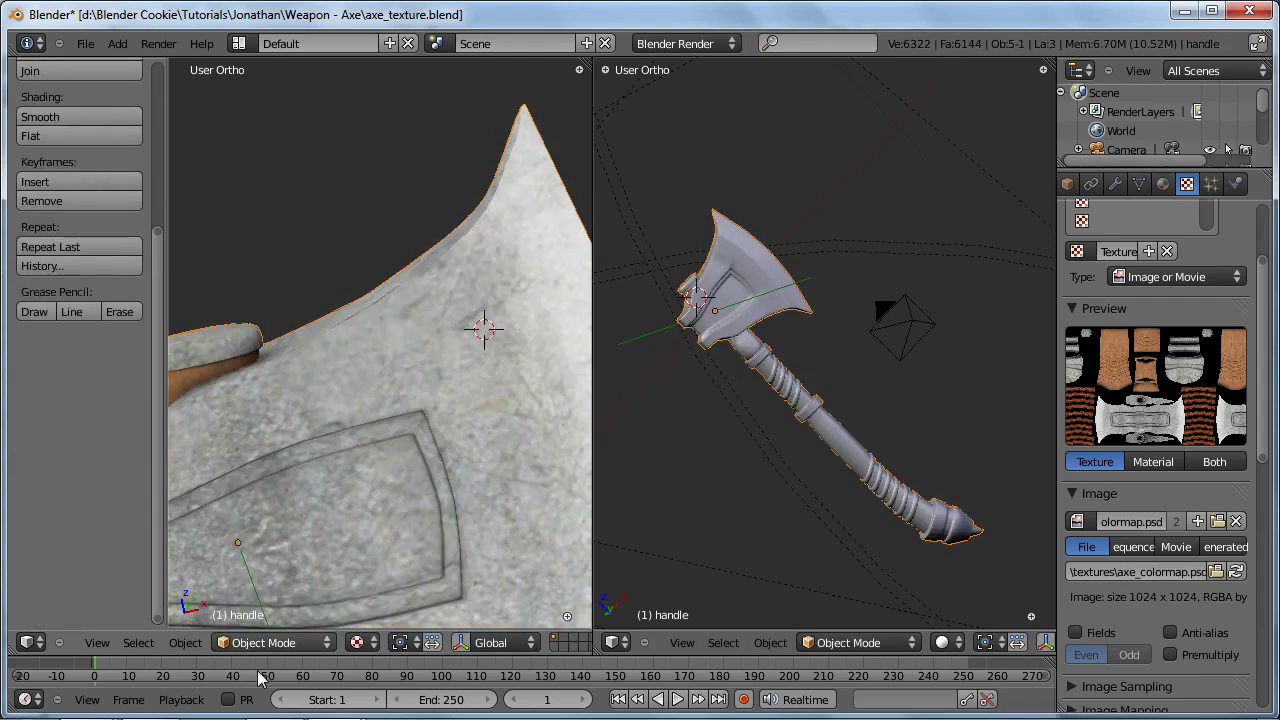
{"action": "left_click", "coordinate": [251, 642]}
{"action": "left_click", "coordinate": [273, 542]}
{"action": "left_click", "coordinate": [261, 643]}
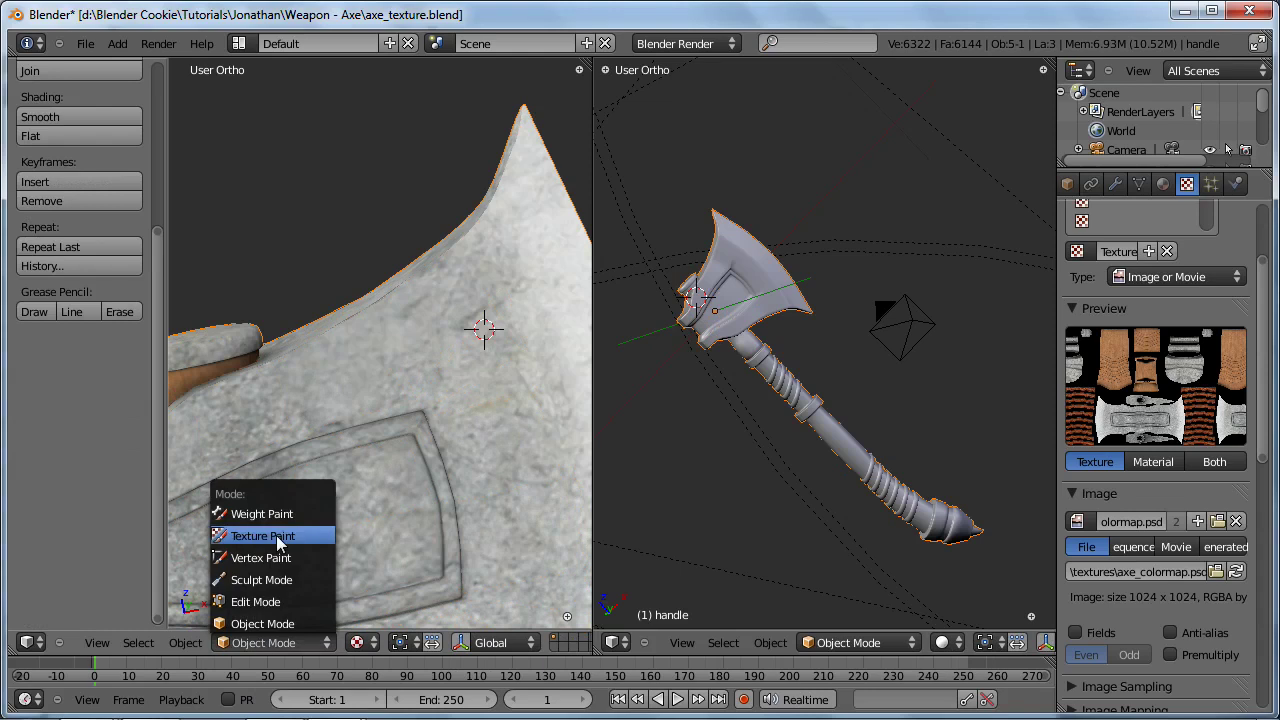
{"action": "left_click", "coordinate": [278, 540]}
Step: Set the Clone brush size to 100 and strength to 1.000, and move the axe relative to the 3D cursor to shift the clone source
{"action": "key", "text": "f"}
{"action": "left_click", "coordinate": [331, 410]}
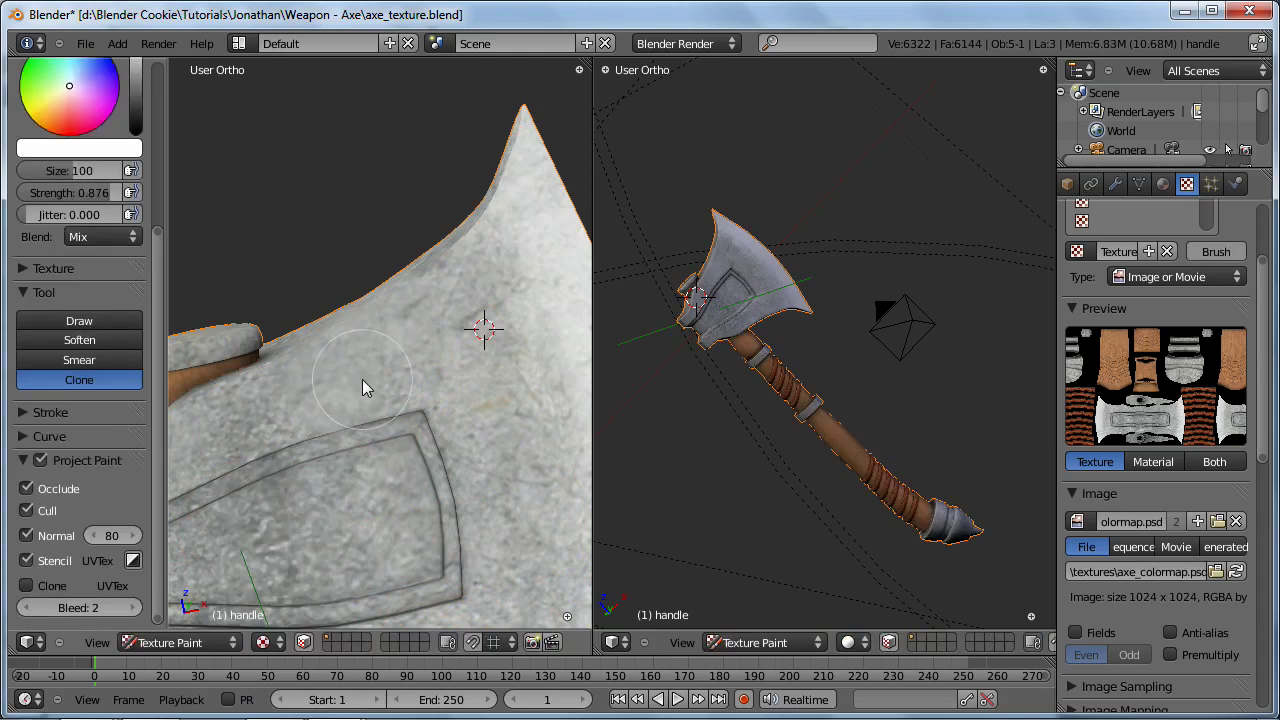
{"action": "scroll", "coordinate": [370, 565], "scroll_direction": "down", "scroll_amount": 6}
{"action": "scroll", "coordinate": [392, 451], "scroll_direction": "up", "scroll_amount": 6}
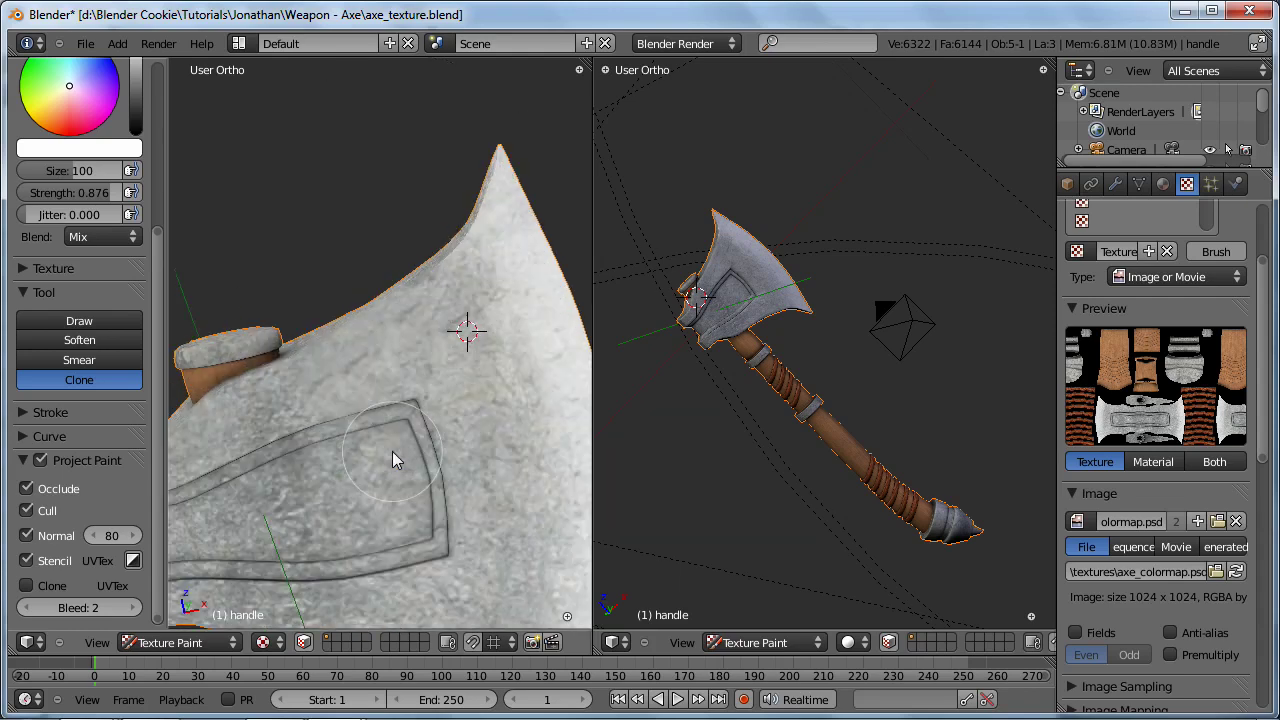
{"action": "key", "text": "g"}
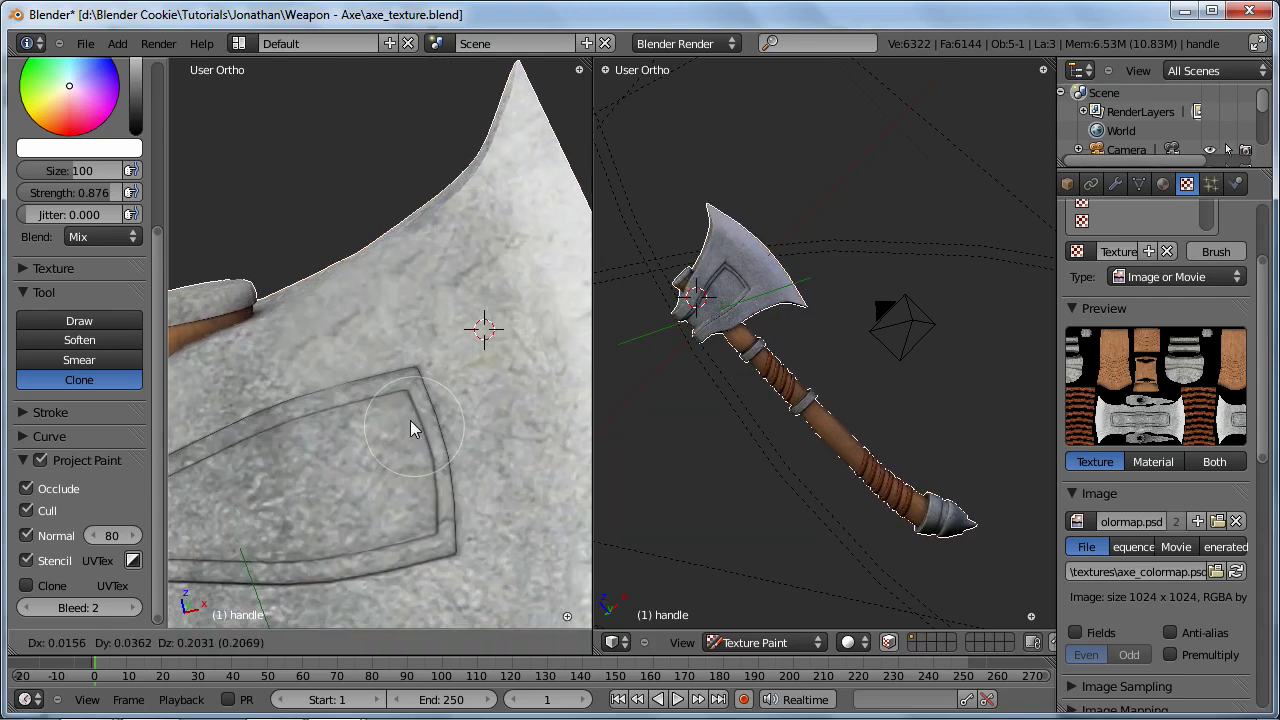
{"action": "left_click", "coordinate": [384, 366]}
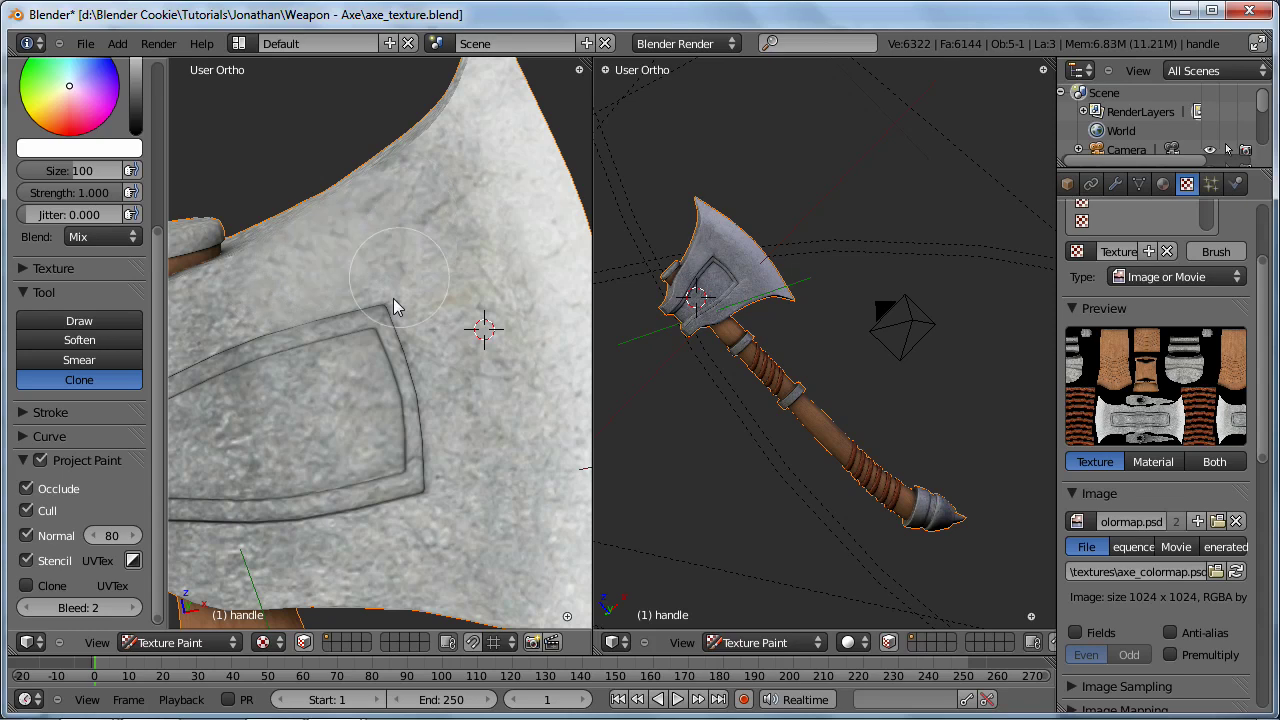
Step: Shift the axe until the 3D cursor sits below the engraved outline, and clone over the face between the peg and the outline
{"action": "key", "text": "g"}
{"action": "left_click", "coordinate": [466, 396]}
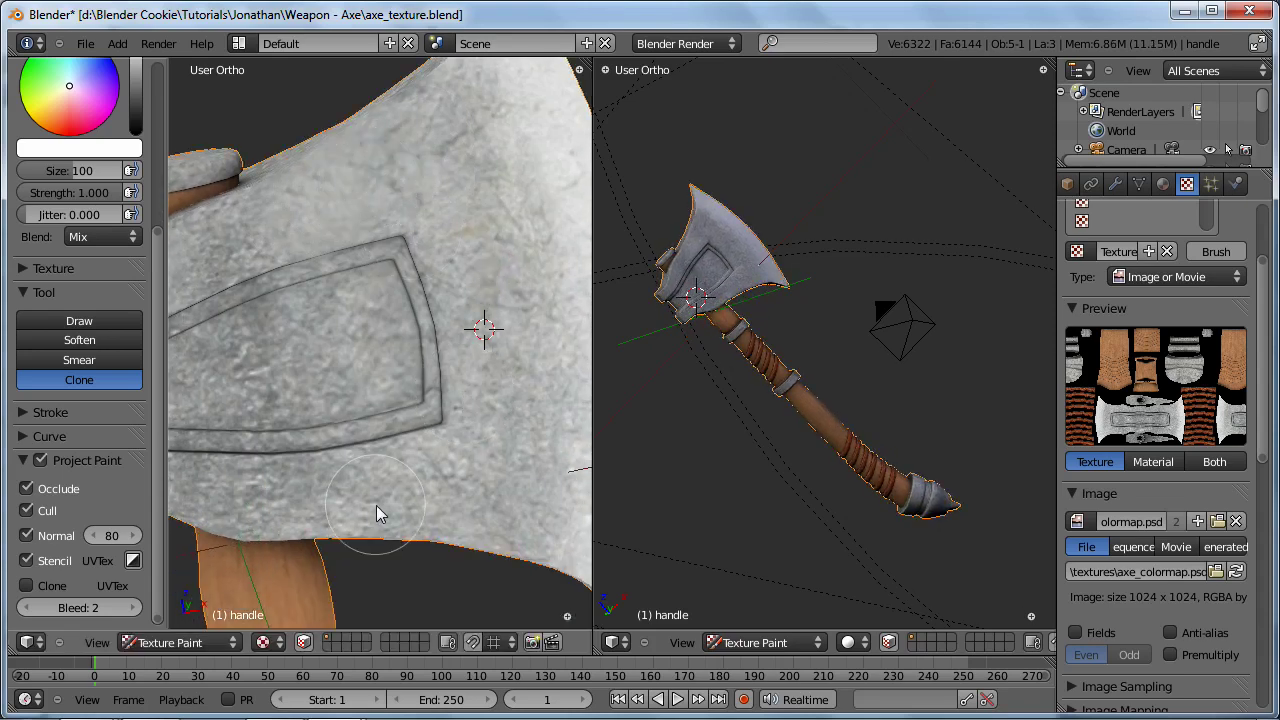
{"action": "key", "text": "g"}
{"action": "left_click", "coordinate": [524, 296]}
{"action": "key", "text": "space"}
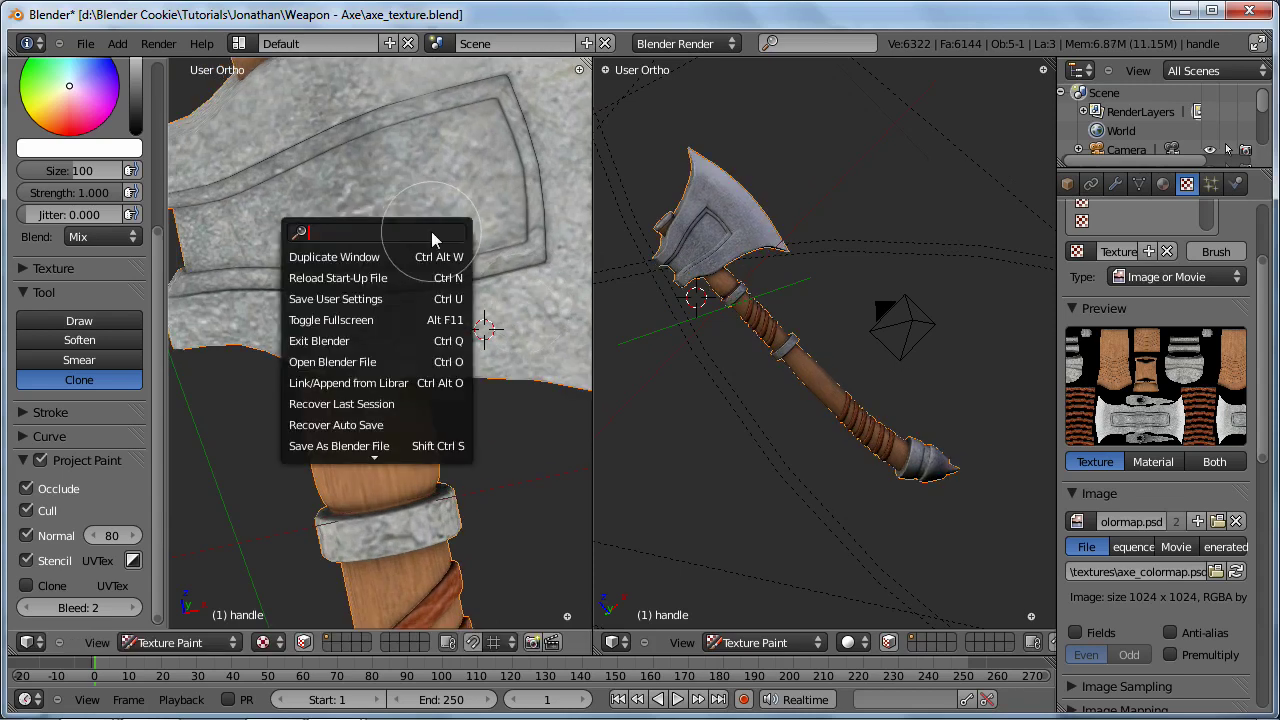
{"action": "middle_click_drag", "start_coordinate": [470, 254], "coordinate": [414, 488], "text": "shift"}
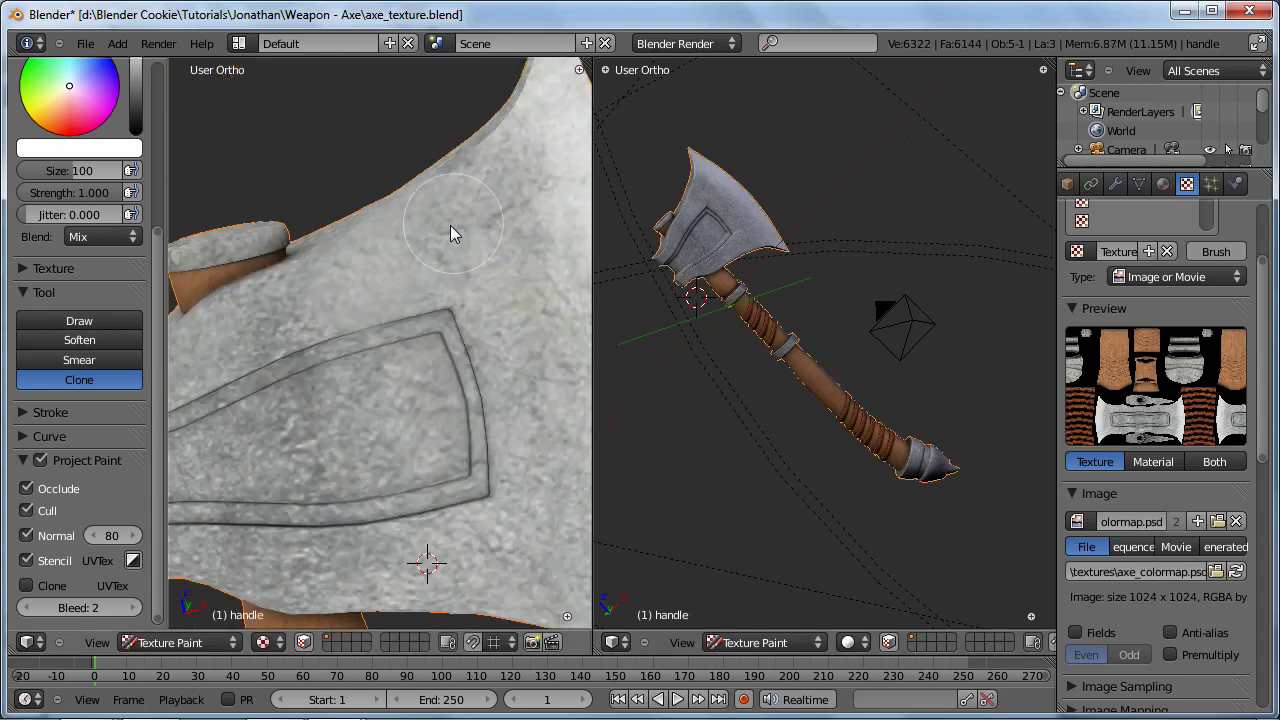
{"action": "mouse_move", "coordinate": [404, 269]}
{"action": "left_mouse_down"}
{"action": "mouse_move", "coordinate": [346, 283]}
{"action": "mouse_move", "coordinate": [388, 271]}
{"action": "left_mouse_up"}
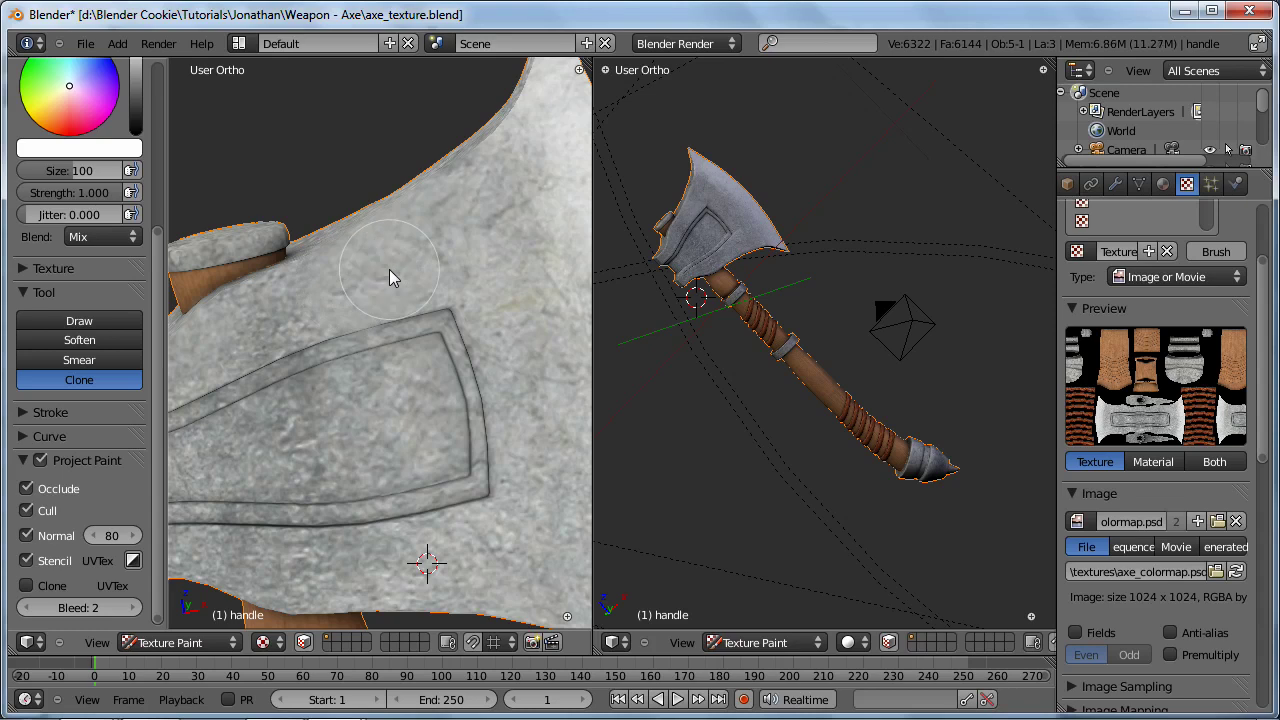
Step: Reposition the axe under the 3D cursor to change the clone source and set the Clone brush size to 68
{"action": "key", "text": "g"}
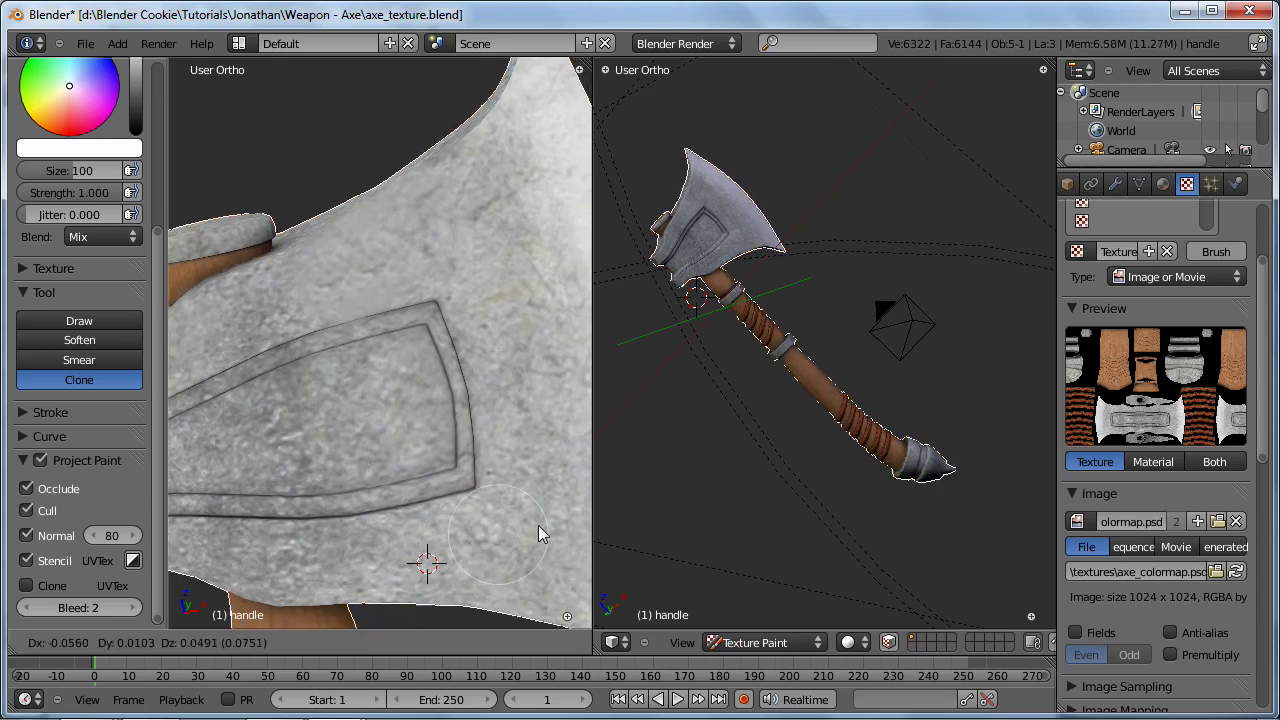
{"action": "left_click", "coordinate": [559, 537]}
{"action": "key", "text": "f"}
{"action": "left_click", "coordinate": [469, 255]}
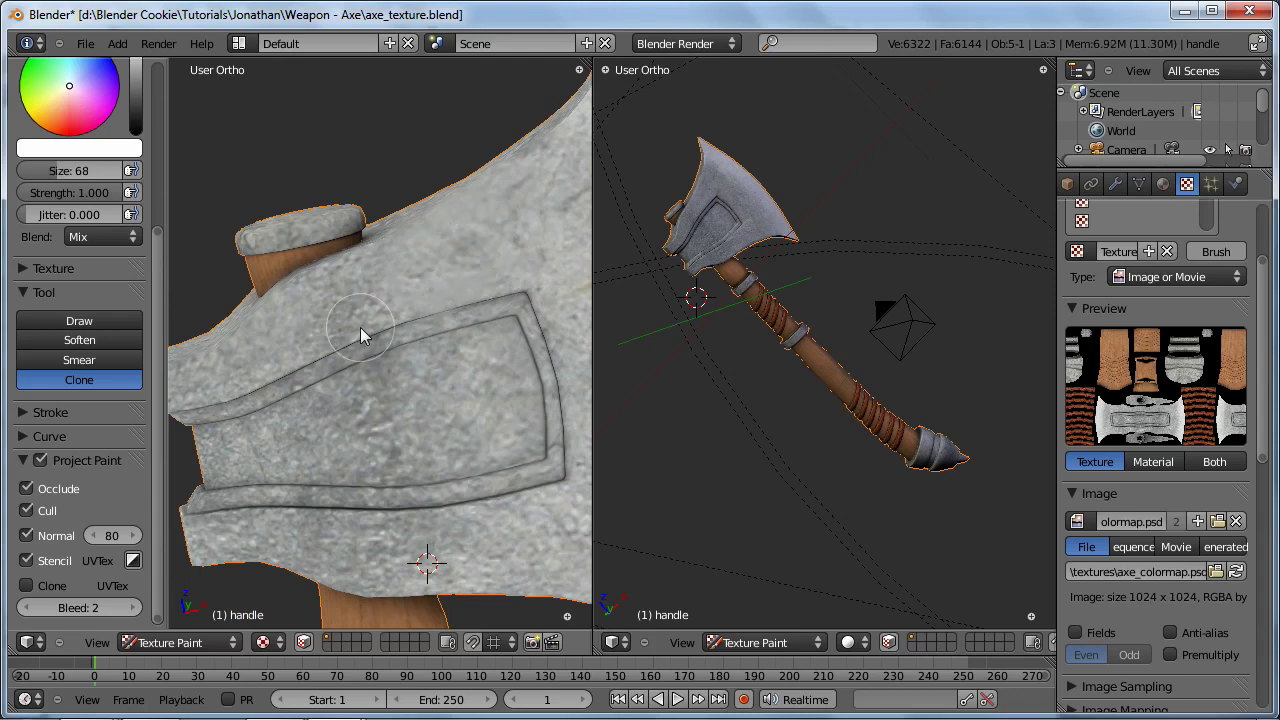
Step: Place the 3D cursor beside the wooden peg on the opposite side of the axe head and return to Texture Paint mode
{"action": "scroll", "coordinate": [287, 456], "scroll_direction": "down", "scroll_amount": 3}
{"action": "middle_click_drag", "start_coordinate": [287, 456], "coordinate": [364, 388]}
{"action": "scroll", "coordinate": [377, 490], "scroll_direction": "up", "scroll_amount": 2}
{"action": "scroll", "coordinate": [408, 483], "scroll_direction": "up", "scroll_amount": 2}
{"action": "key", "text": "Tab"}
{"action": "left_click", "coordinate": [355, 377]}
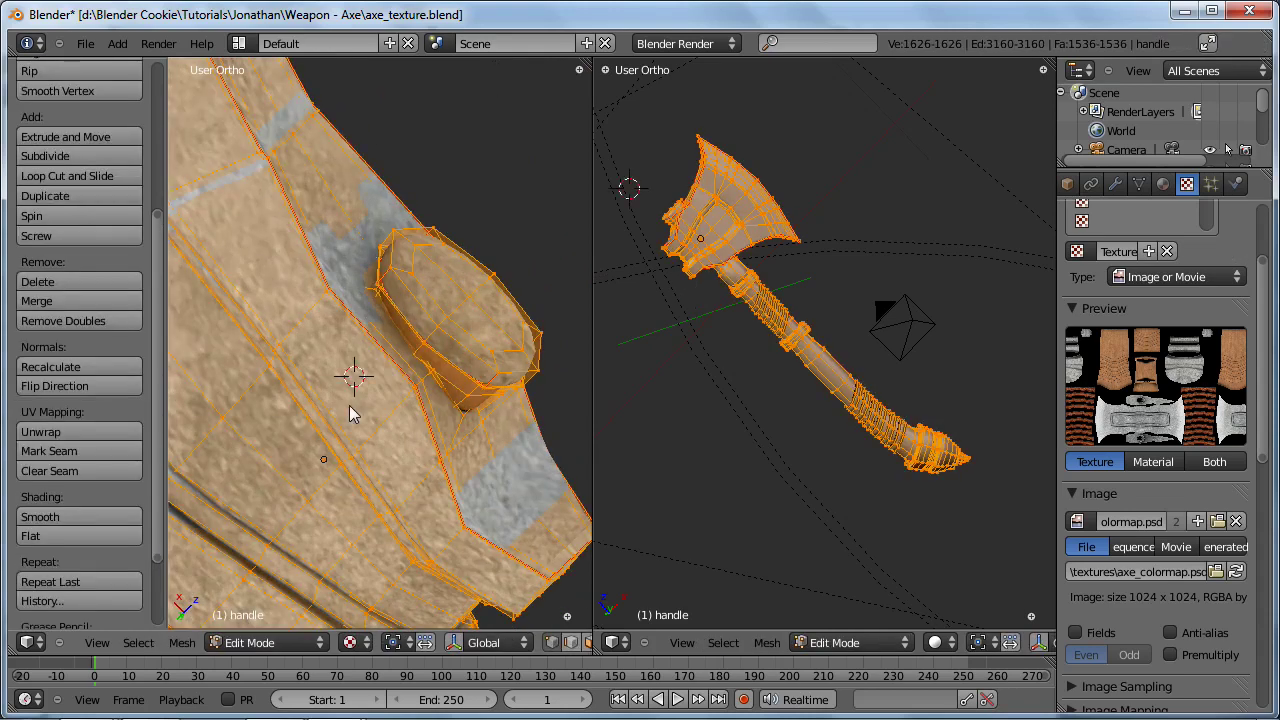
{"action": "key", "text": "Tab"}
{"action": "left_click", "coordinate": [263, 642]}
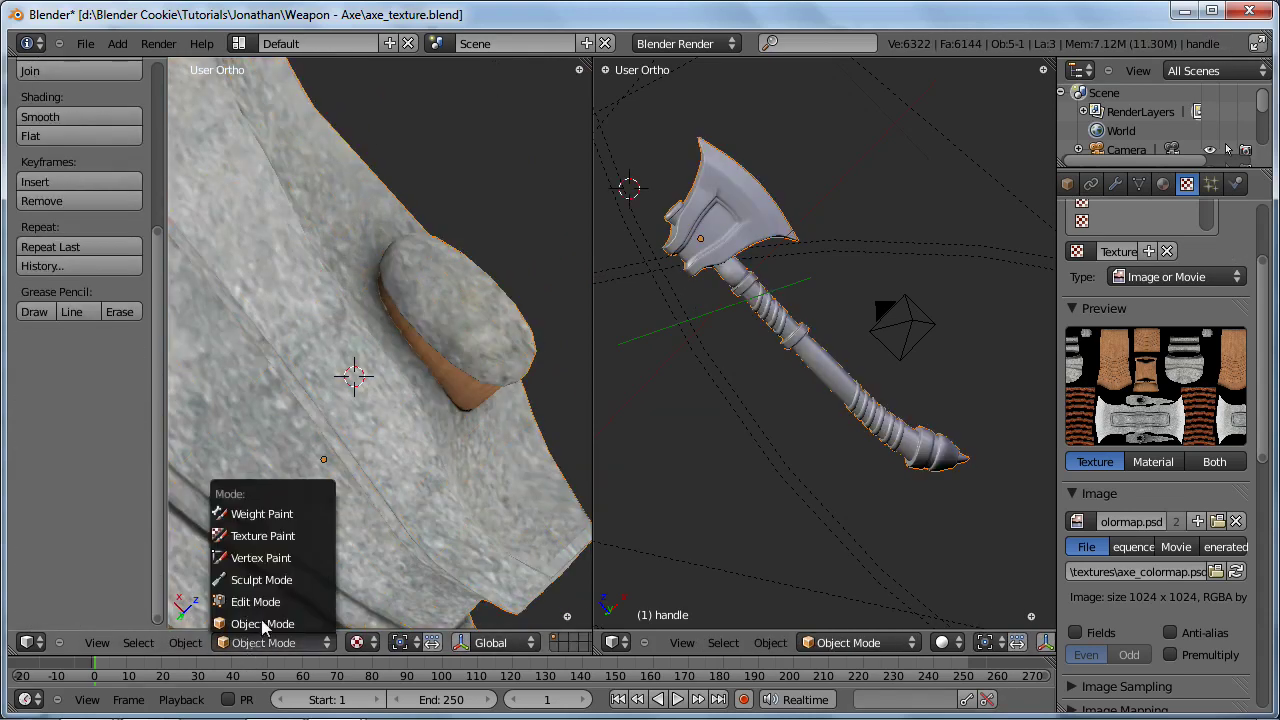
{"action": "left_click", "coordinate": [262, 535]}
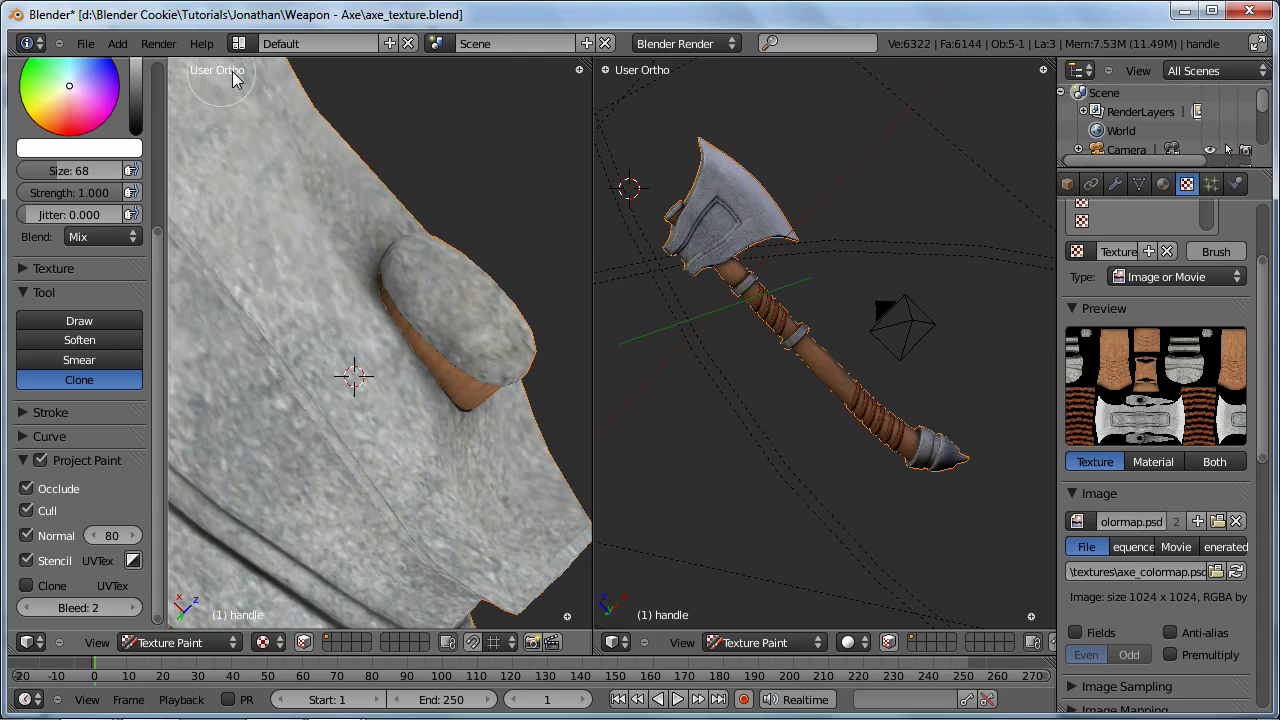
Step: Shift the axe until the 3D cursor sits just above the peg on the axe head's narrow back edge, changing the clone source
{"action": "scroll", "coordinate": [447, 474], "scroll_direction": "down", "scroll_amount": 5}
{"action": "middle_click_drag", "start_coordinate": [451, 461], "coordinate": [397, 504]}
{"action": "scroll", "coordinate": [423, 423], "scroll_direction": "up", "scroll_amount": 5}
{"action": "scroll", "coordinate": [420, 450], "scroll_direction": "down", "scroll_amount": 5}
{"action": "middle_click_drag", "start_coordinate": [436, 421], "coordinate": [408, 474]}
{"action": "key", "text": "g"}
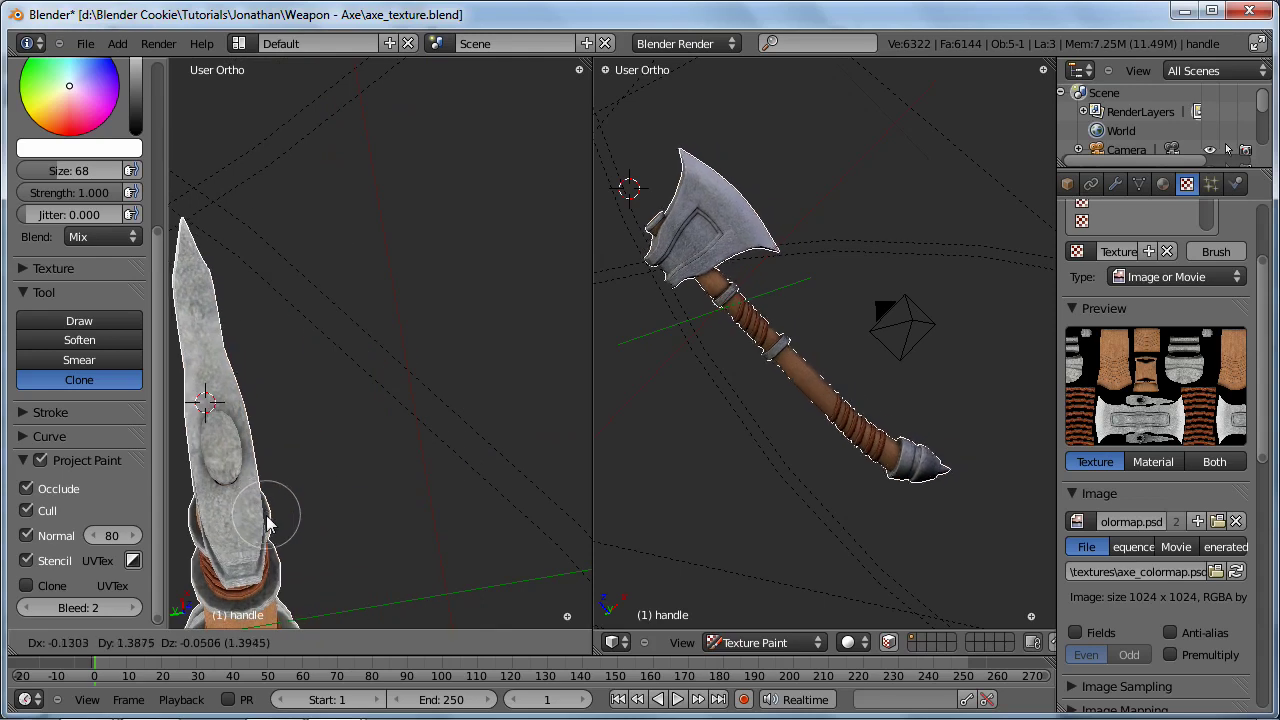
{"action": "left_click", "coordinate": [265, 526]}
{"action": "middle_click_drag", "start_coordinate": [263, 518], "coordinate": [492, 447], "text": "shift"}
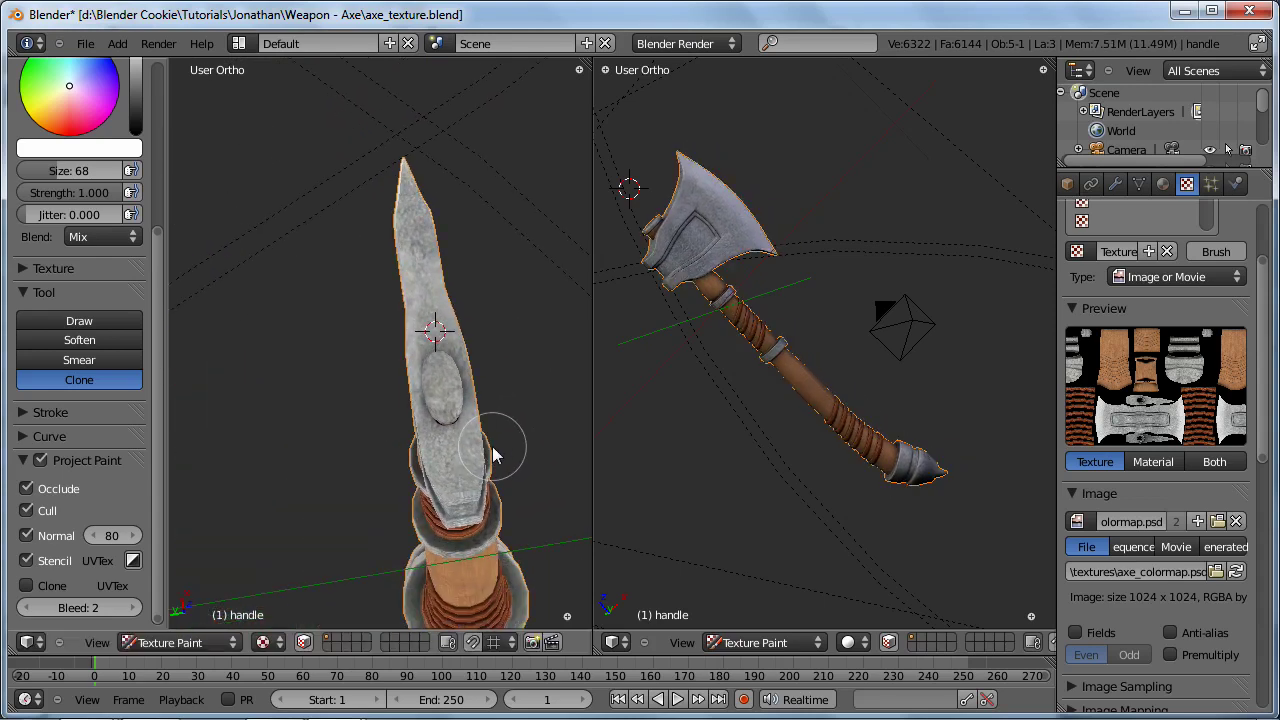
{"action": "scroll", "coordinate": [486, 365], "scroll_direction": "up", "scroll_amount": 5}
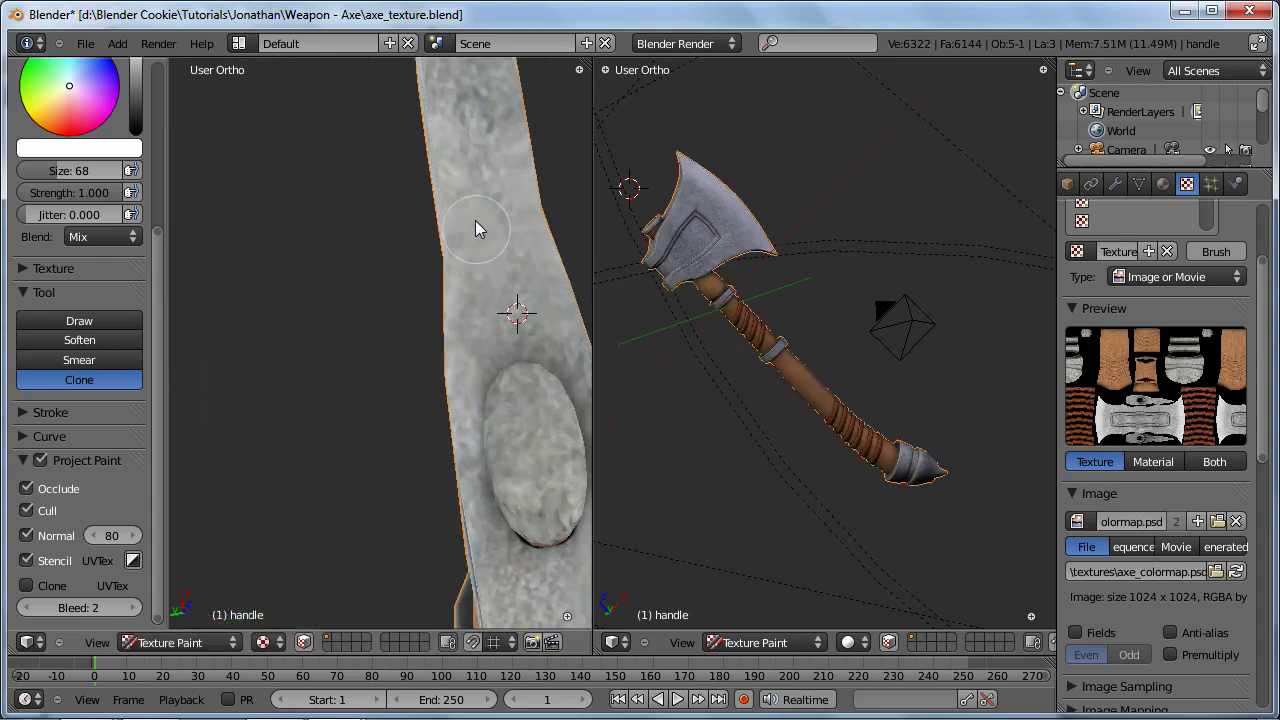
Step: Place the 3D cursor on the leather strap nearest the handle's middle metal ring and return to Texture Paint mode
{"action": "scroll", "coordinate": [495, 228], "scroll_direction": "down", "scroll_amount": 4}
{"action": "middle_click_drag", "start_coordinate": [468, 549], "coordinate": [439, 425]}
{"action": "scroll", "coordinate": [350, 421], "scroll_direction": "up", "scroll_amount": 3}
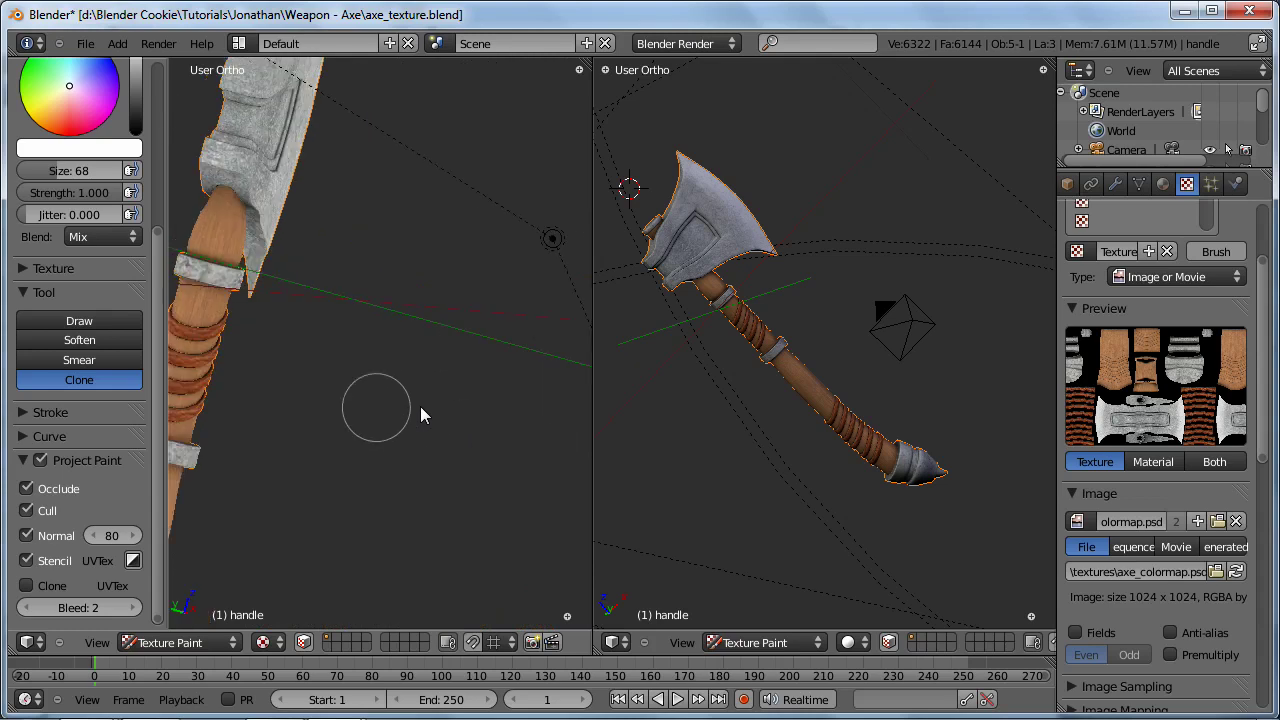
{"action": "middle_click_drag", "start_coordinate": [346, 411], "coordinate": [515, 387], "text": "shift"}
{"action": "scroll", "coordinate": [515, 387], "scroll_direction": "up", "scroll_amount": 4}
{"action": "middle_click_drag", "start_coordinate": [293, 391], "coordinate": [436, 377]}
{"action": "mouse_move", "coordinate": [343, 371]}
{"action": "middle_mouse_down"}
{"action": "mouse_move", "coordinate": [471, 477]}
{"action": "mouse_move", "coordinate": [486, 451]}
{"action": "middle_mouse_up"}
{"action": "key", "text": "Tab"}
{"action": "left_click", "coordinate": [412, 482]}
{"action": "key", "text": "Tab"}
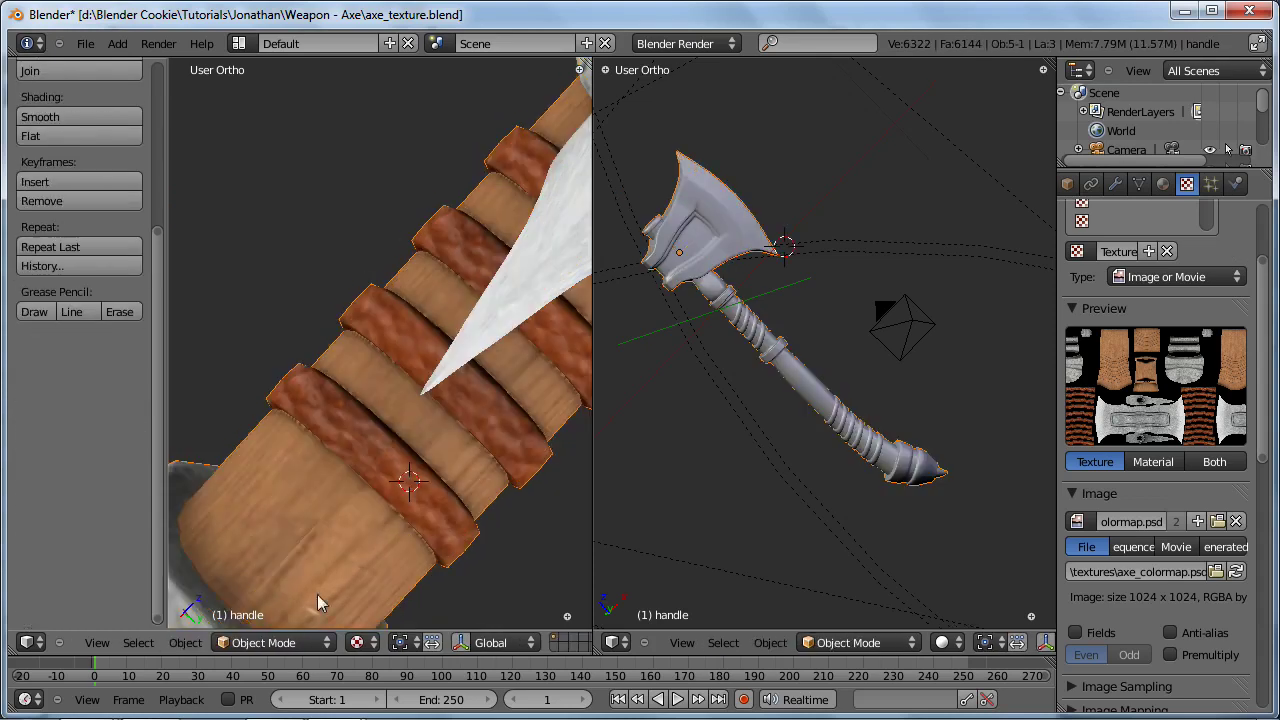
{"action": "left_click", "coordinate": [265, 642]}
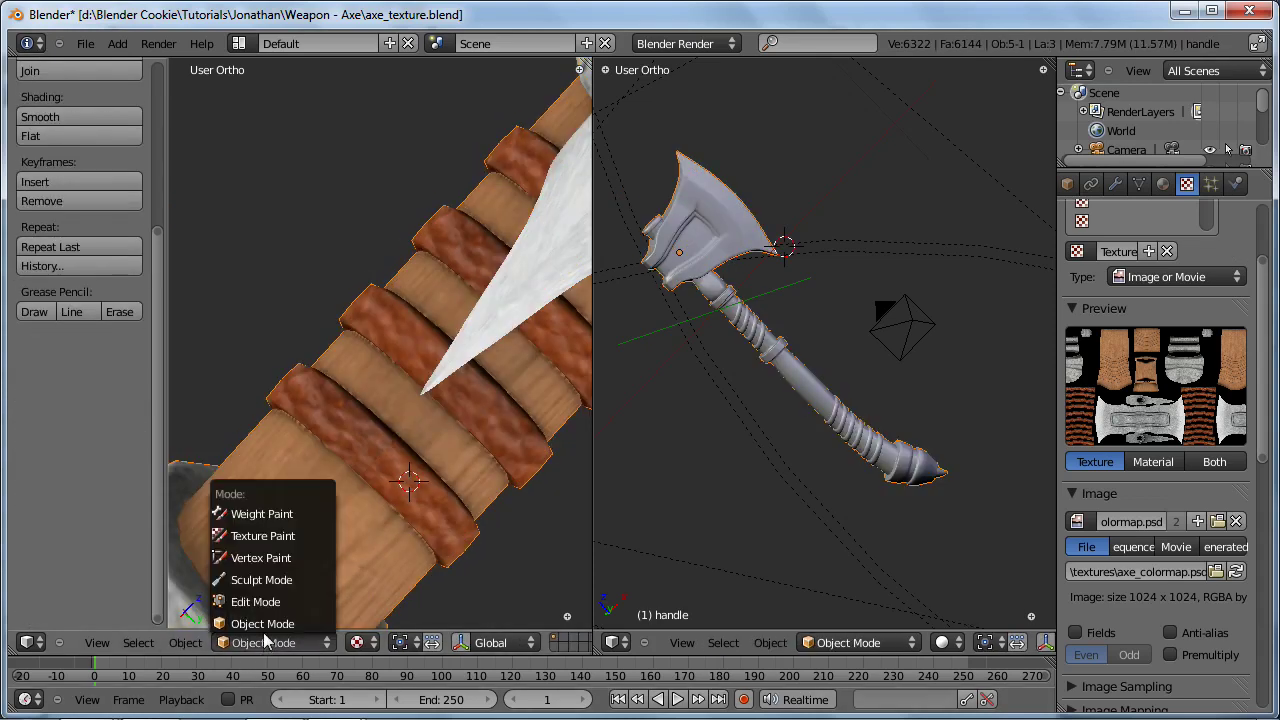
{"action": "left_click", "coordinate": [292, 535]}
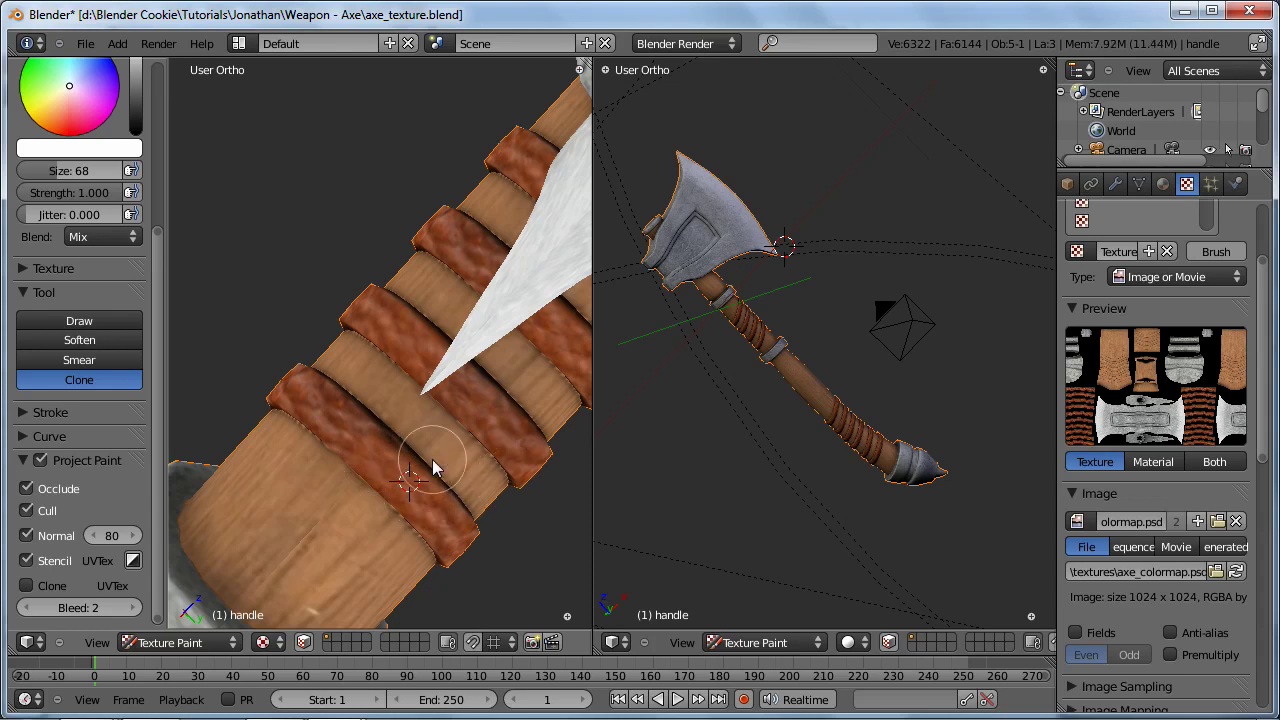
Step: Reposition the axe under the 3D cursor so the clone source lies on the end of the second leather strap
{"action": "middle_click_drag", "start_coordinate": [454, 420], "coordinate": [452, 432]}
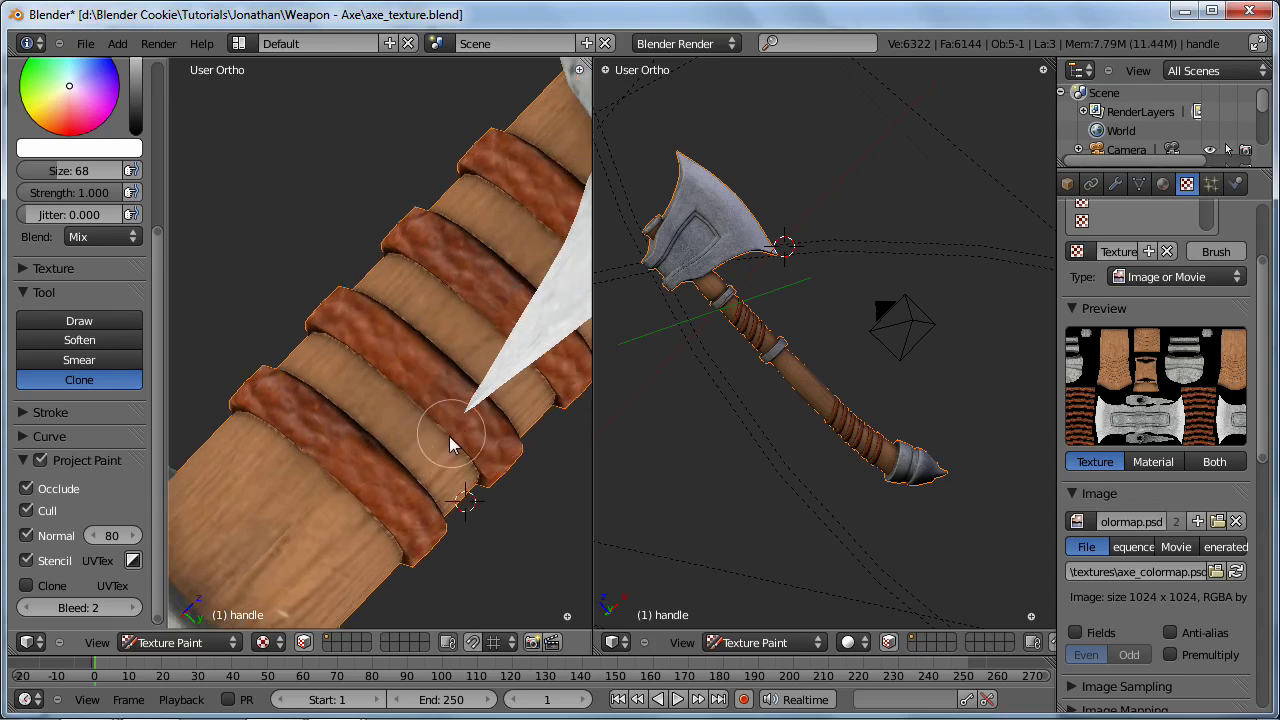
{"action": "key", "text": "g"}
{"action": "left_click", "coordinate": [463, 527]}
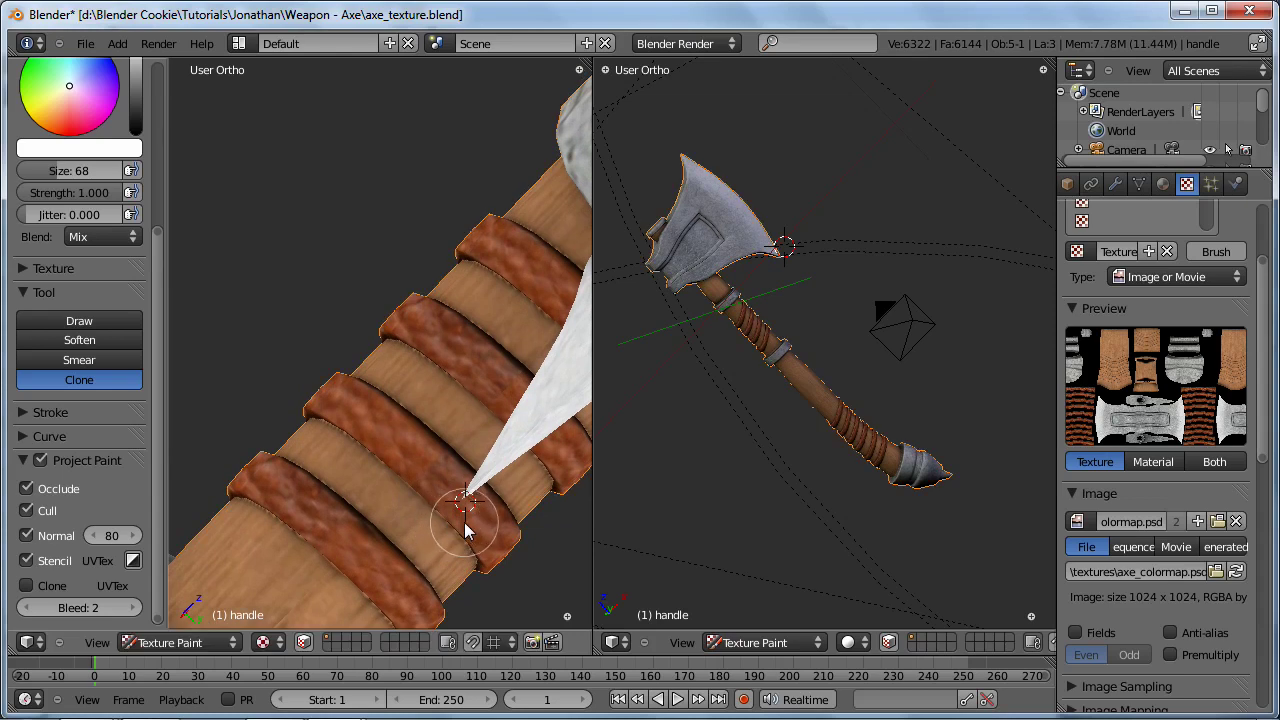
{"action": "middle_click_drag", "start_coordinate": [463, 527], "coordinate": [464, 535]}
{"action": "mouse_move", "coordinate": [420, 460]}
{"action": "middle_mouse_down"}
{"action": "mouse_move", "coordinate": [432, 500]}
{"action": "mouse_move", "coordinate": [427, 487]}
{"action": "middle_mouse_up"}
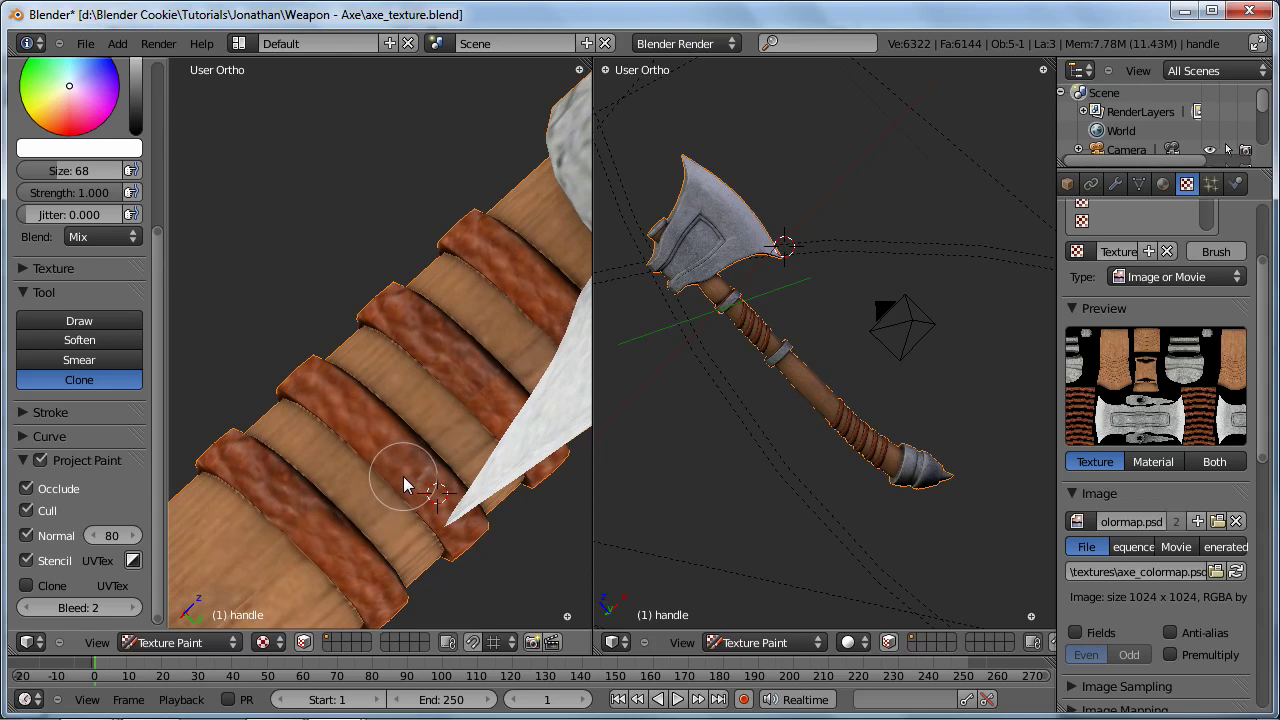
{"action": "middle_click_drag", "start_coordinate": [404, 483], "coordinate": [425, 491]}
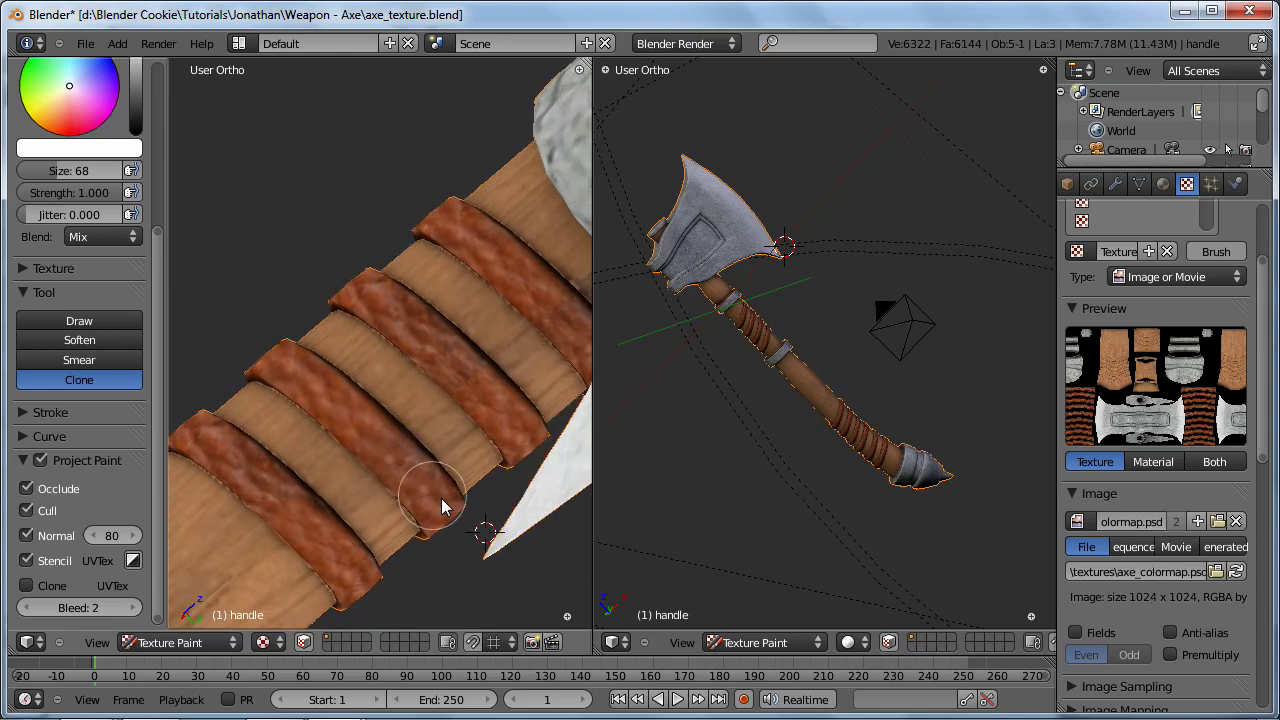
{"action": "key", "text": "g"}
{"action": "right_click", "coordinate": [491, 533]}
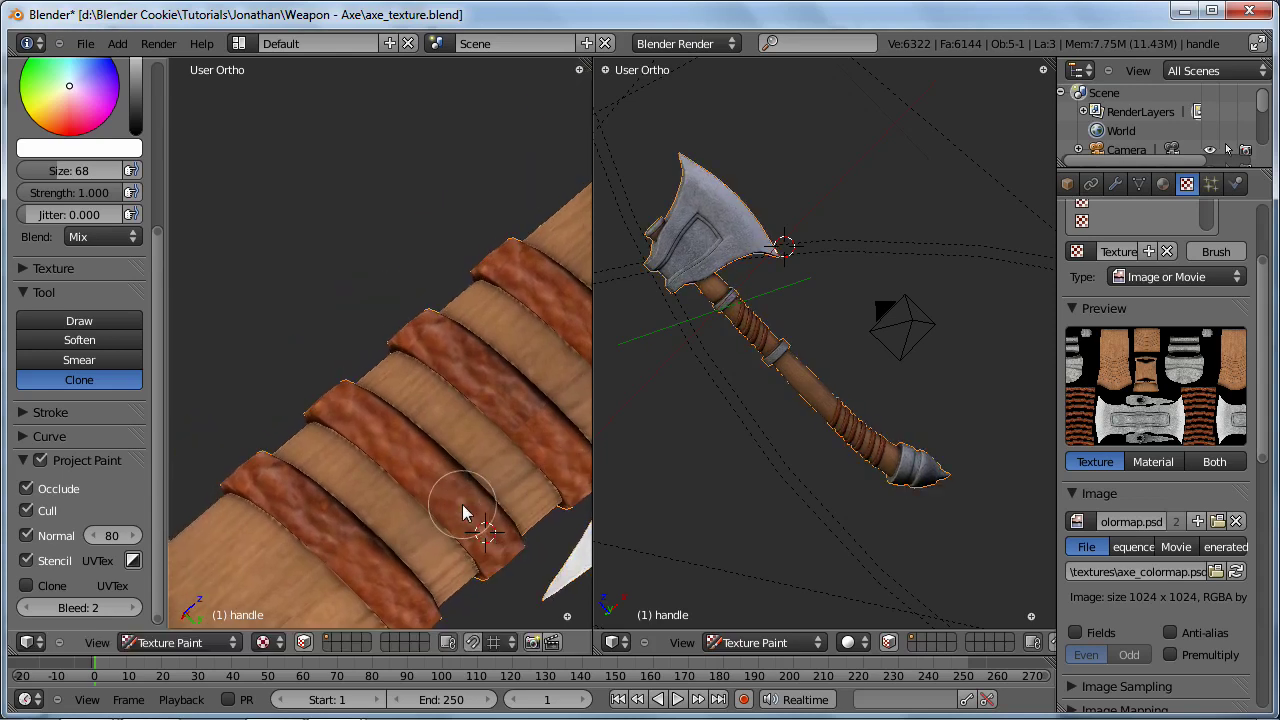
Step: Move the axe until the 3D cursor rests on the middle metal ring, try a clone stroke on the ring, and undo it
{"action": "middle_click_drag", "start_coordinate": [424, 541], "coordinate": [394, 414]}
{"action": "key", "text": "g"}
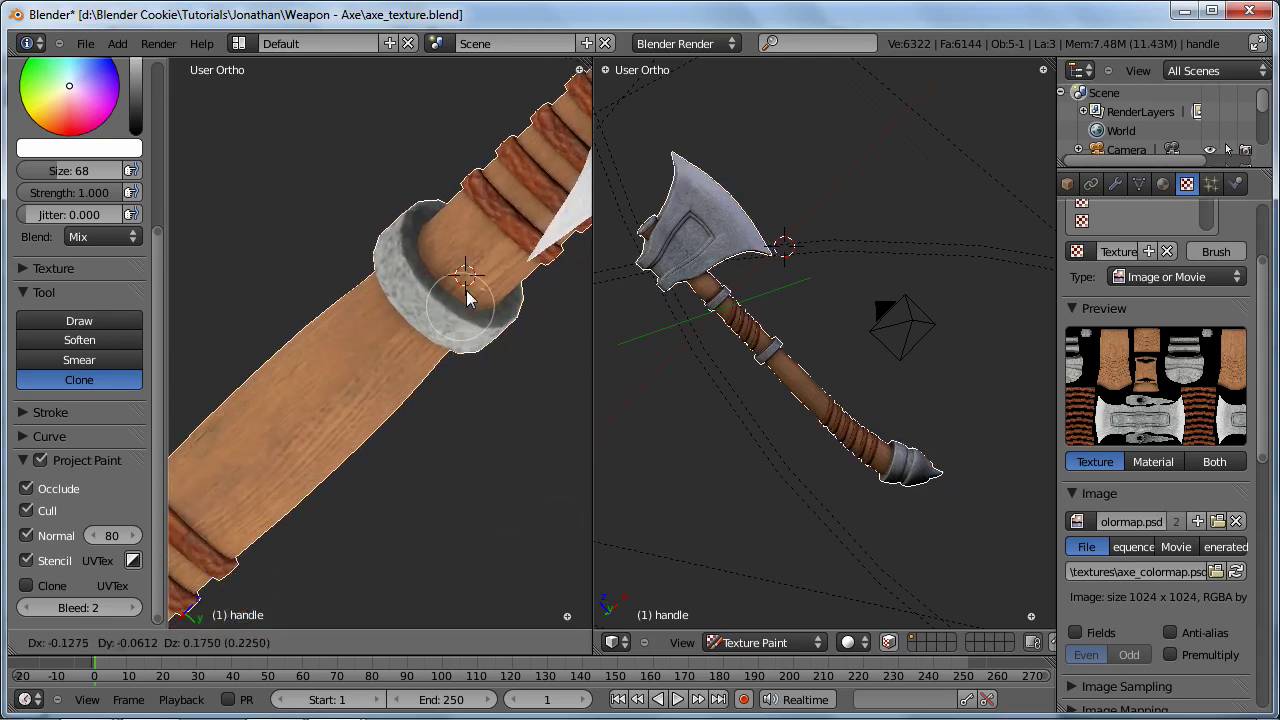
{"action": "right_click", "coordinate": [486, 262]}
{"action": "mouse_move", "coordinate": [449, 351]}
{"action": "middle_mouse_down"}
{"action": "mouse_move", "coordinate": [395, 512]}
{"action": "mouse_move", "coordinate": [381, 514]}
{"action": "middle_mouse_up"}
{"action": "left_click_drag", "start_coordinate": [365, 514], "coordinate": [347, 531]}
{"action": "key", "text": "ctrl+z"}
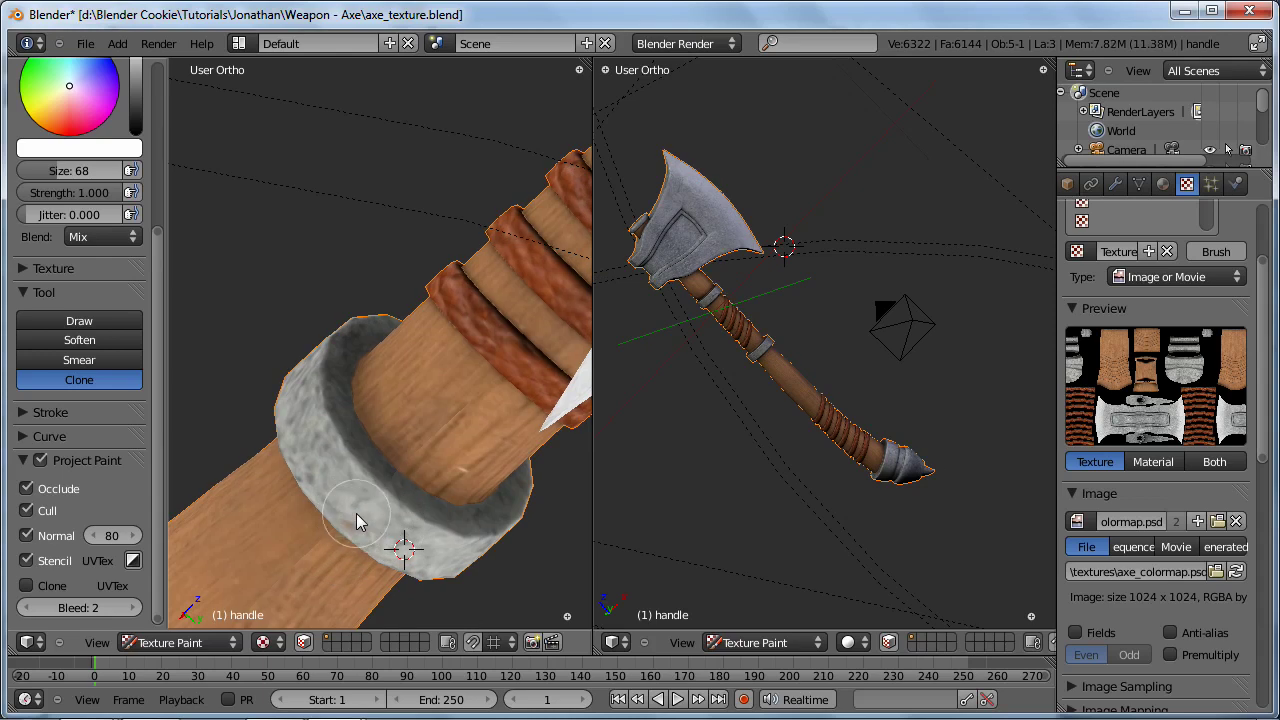
Step: Examine the painted texture over the whole axe from several angles and distances
{"action": "scroll", "coordinate": [409, 472], "scroll_direction": "down", "scroll_amount": 5}
{"action": "scroll", "coordinate": [363, 423], "scroll_direction": "down", "scroll_amount": 4}
{"action": "middle_click_drag", "start_coordinate": [369, 429], "coordinate": [423, 358]}
{"action": "scroll", "coordinate": [372, 423], "scroll_direction": "up", "scroll_amount": 5}
{"action": "scroll", "coordinate": [365, 422], "scroll_direction": "up", "scroll_amount": 4}
{"action": "scroll", "coordinate": [490, 433], "scroll_direction": "down", "scroll_amount": 5}
{"action": "middle_click_drag", "start_coordinate": [491, 433], "coordinate": [414, 434]}
{"action": "scroll", "coordinate": [486, 435], "scroll_direction": "up", "scroll_amount": 5}
{"action": "scroll", "coordinate": [414, 434], "scroll_direction": "down", "scroll_amount": 5}
{"action": "middle_click_drag", "start_coordinate": [391, 486], "coordinate": [391, 443]}
Step: Save over axe_texture.blend and display axe_colormap.psd in a UV/Image Editor beside the painting view
{"action": "key", "text": "ctrl+s"}
{"action": "left_click", "coordinate": [391, 449]}
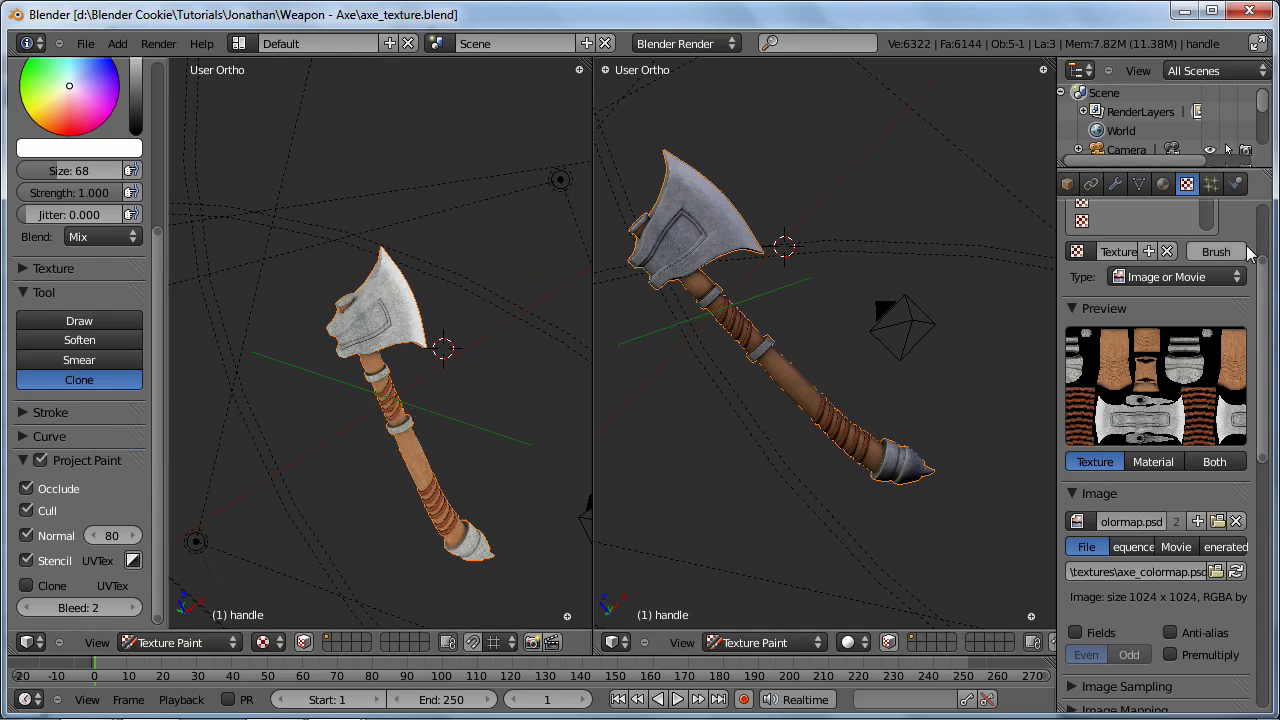
{"action": "left_click", "coordinate": [612, 642]}
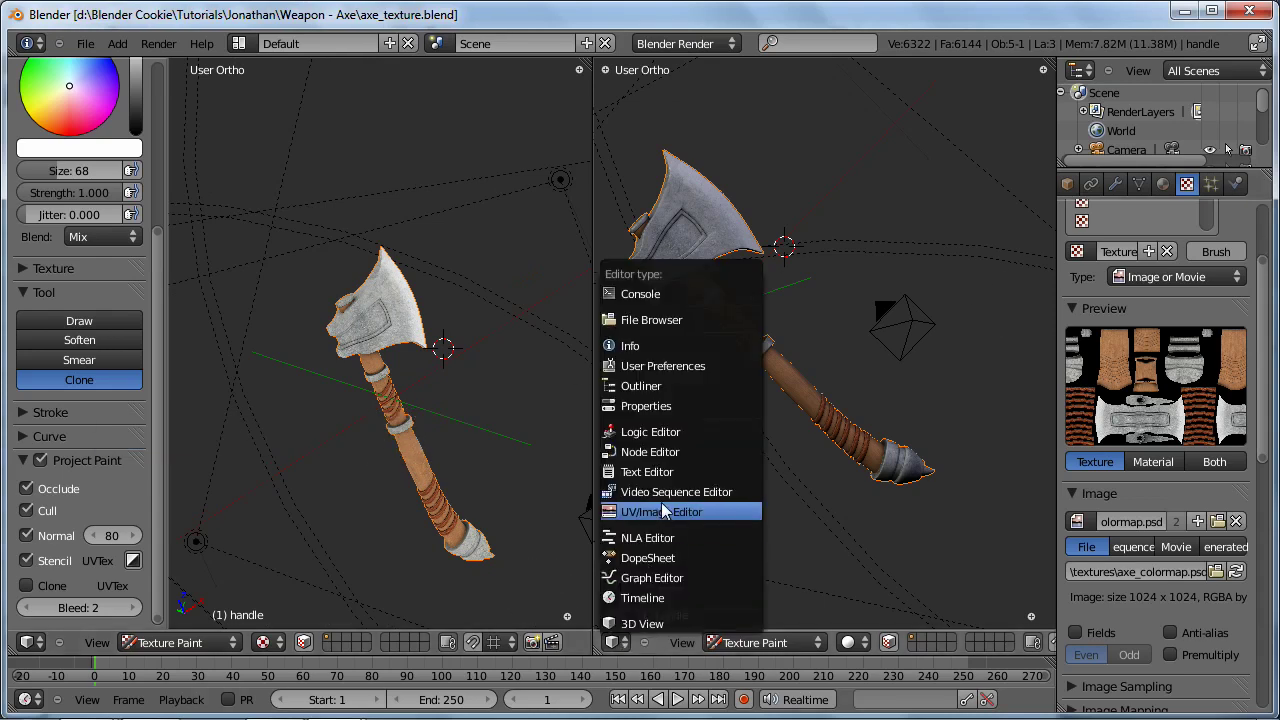
{"action": "left_click", "coordinate": [664, 512]}
{"action": "scroll", "coordinate": [845, 437], "scroll_direction": "down", "scroll_amount": 2}
{"action": "left_click", "coordinate": [758, 642]}
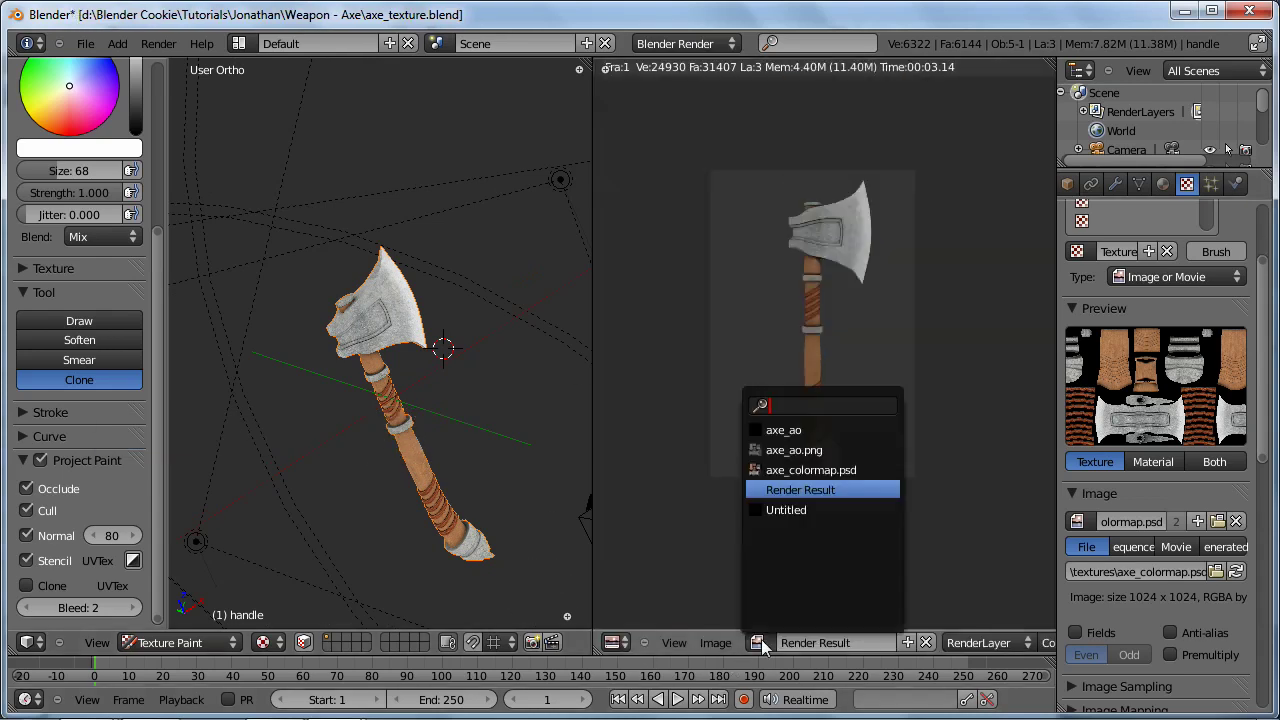
{"action": "left_click", "coordinate": [811, 470]}
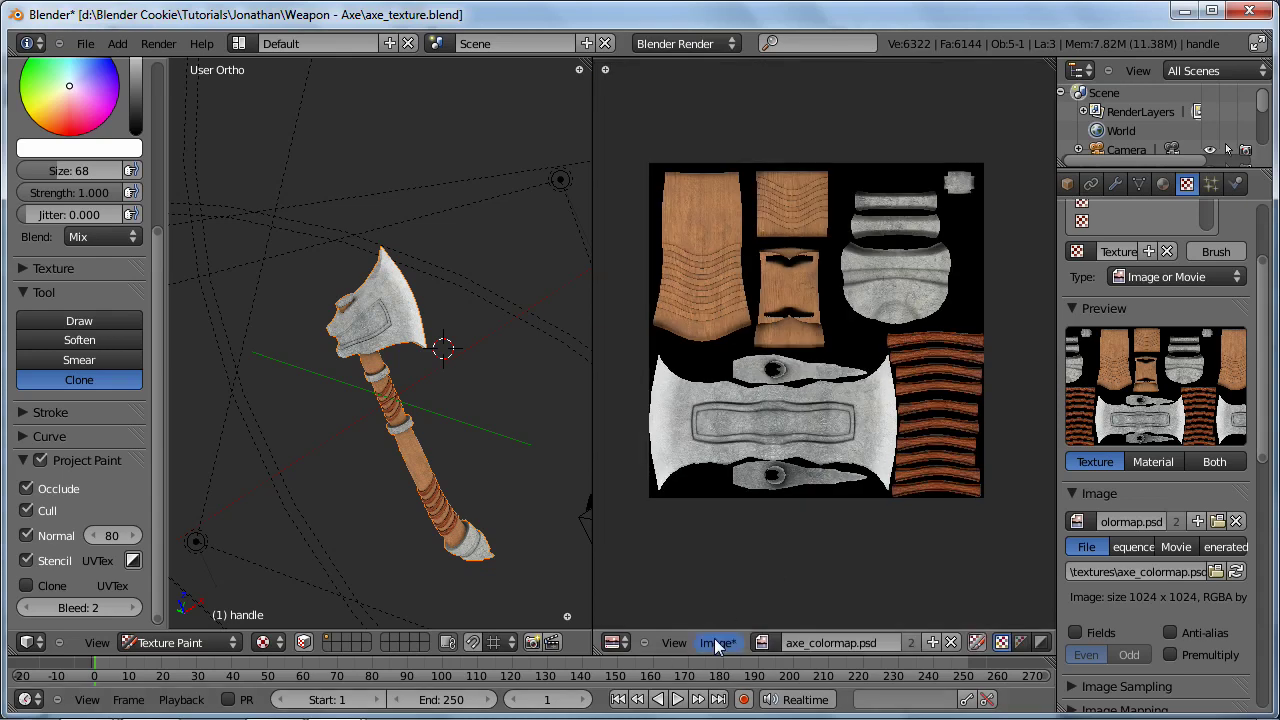
Step: Save the painted color map as axe_colormap.psd.jpg and save over axe_texture.blend
{"action": "left_click", "coordinate": [718, 644]}
{"action": "left_click", "coordinate": [748, 544]}
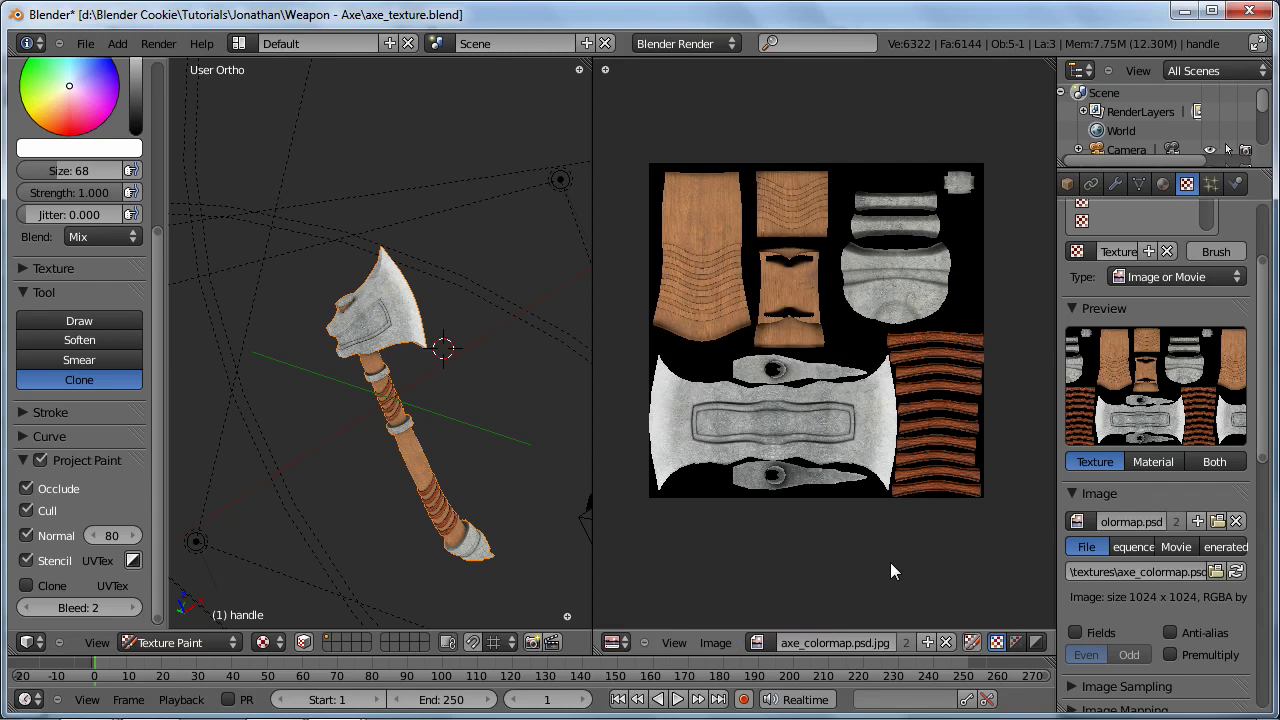
{"action": "scroll", "coordinate": [890, 500], "scroll_direction": "up", "scroll_amount": 1}
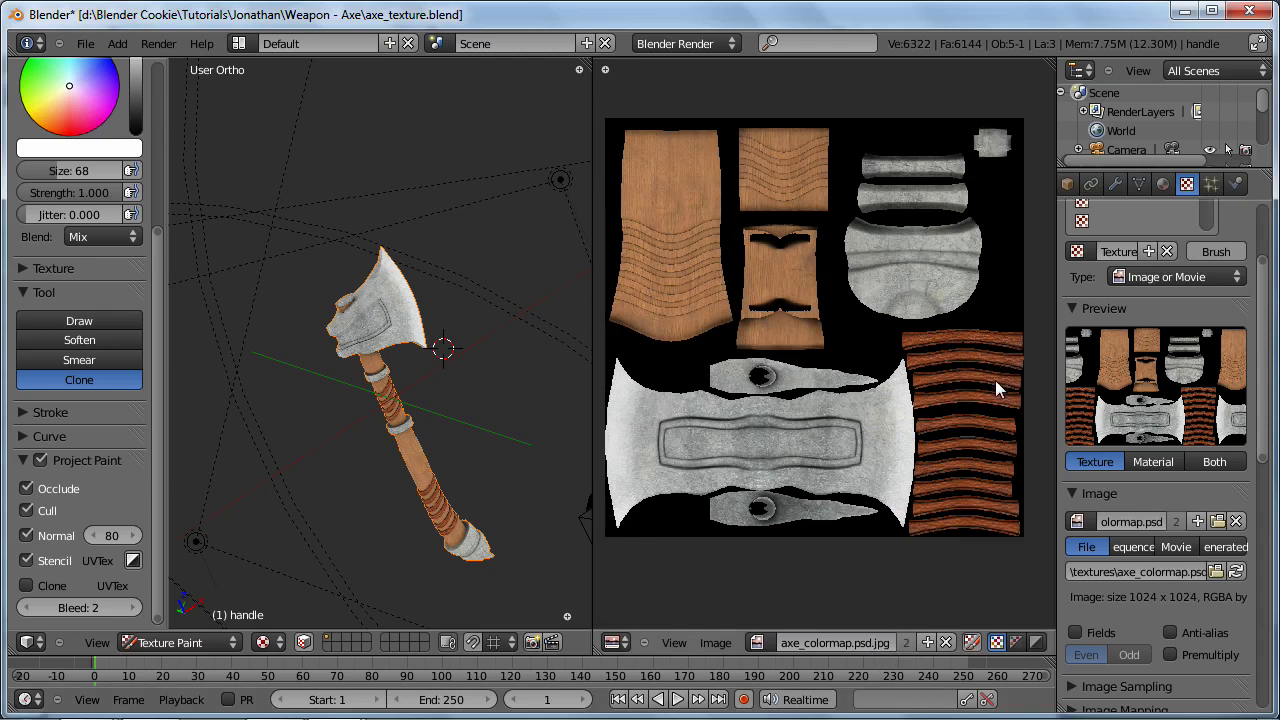
{"action": "left_click", "coordinate": [771, 645]}
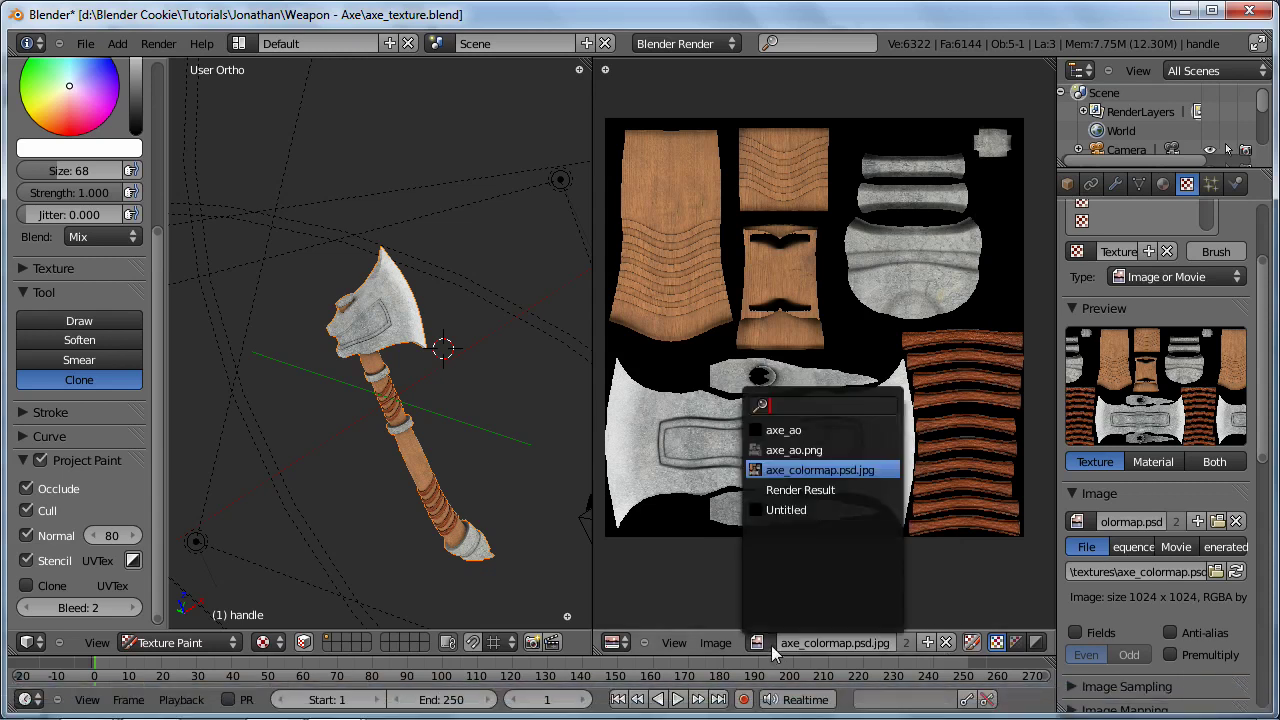
{"action": "left_click", "coordinate": [693, 611]}
{"action": "key", "text": "ctrl+s"}
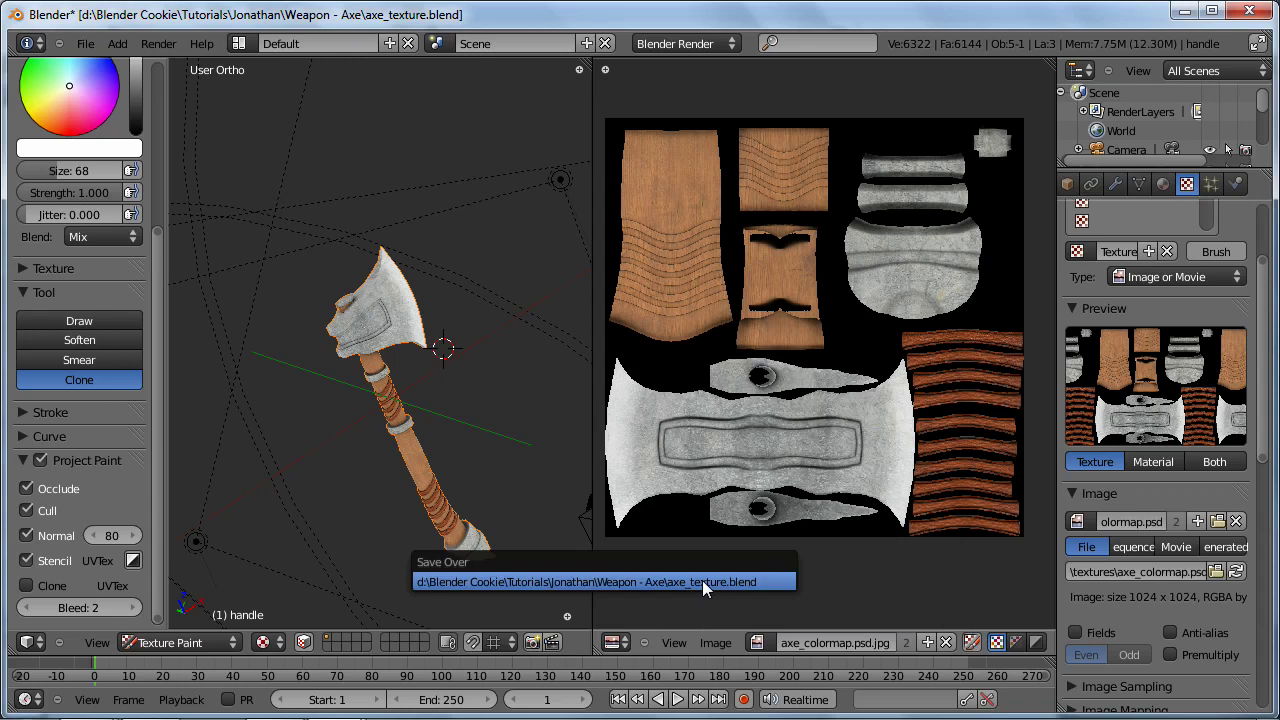
{"action": "left_click", "coordinate": [702, 580]}
Step: Switch the axe to Object Mode and reload the texture's axe_colormap.psd.jpg image from disk
{"action": "key", "text": "Tab"}
{"action": "key", "text": "Tab"}
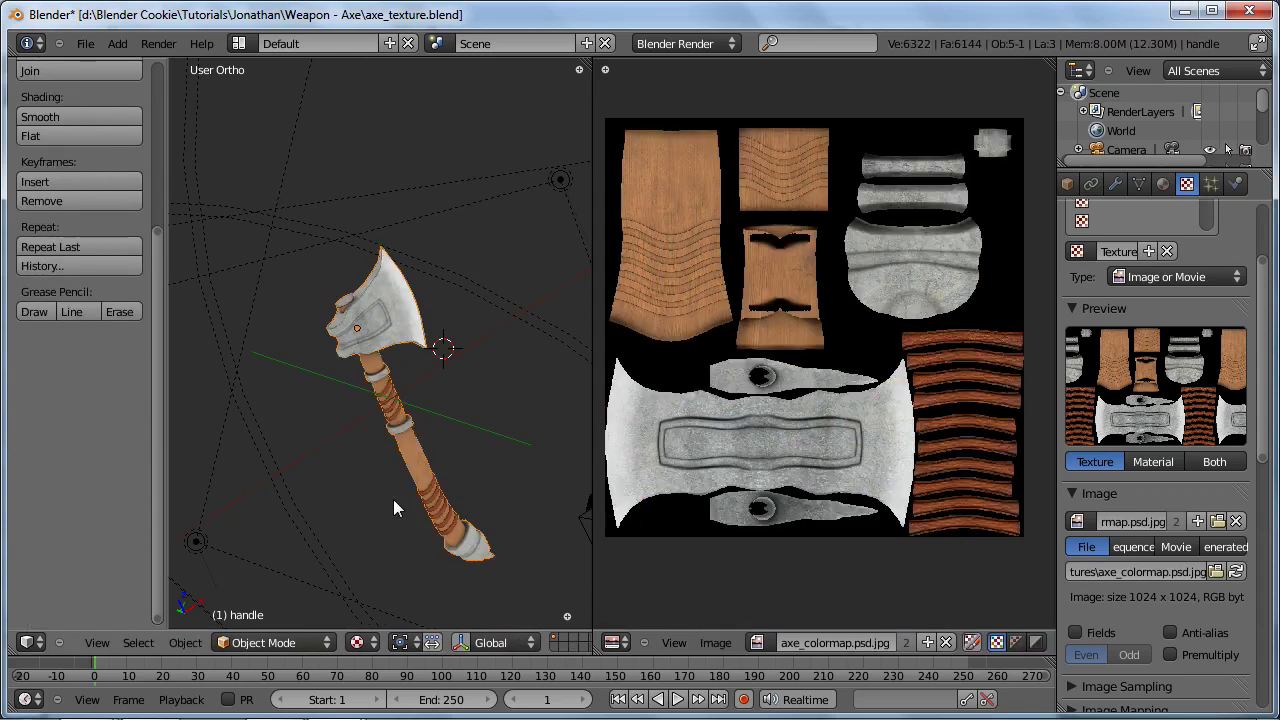
{"action": "scroll", "coordinate": [446, 409], "scroll_direction": "up", "scroll_amount": 3}
{"action": "middle_click_drag", "start_coordinate": [446, 370], "coordinate": [310, 372]}
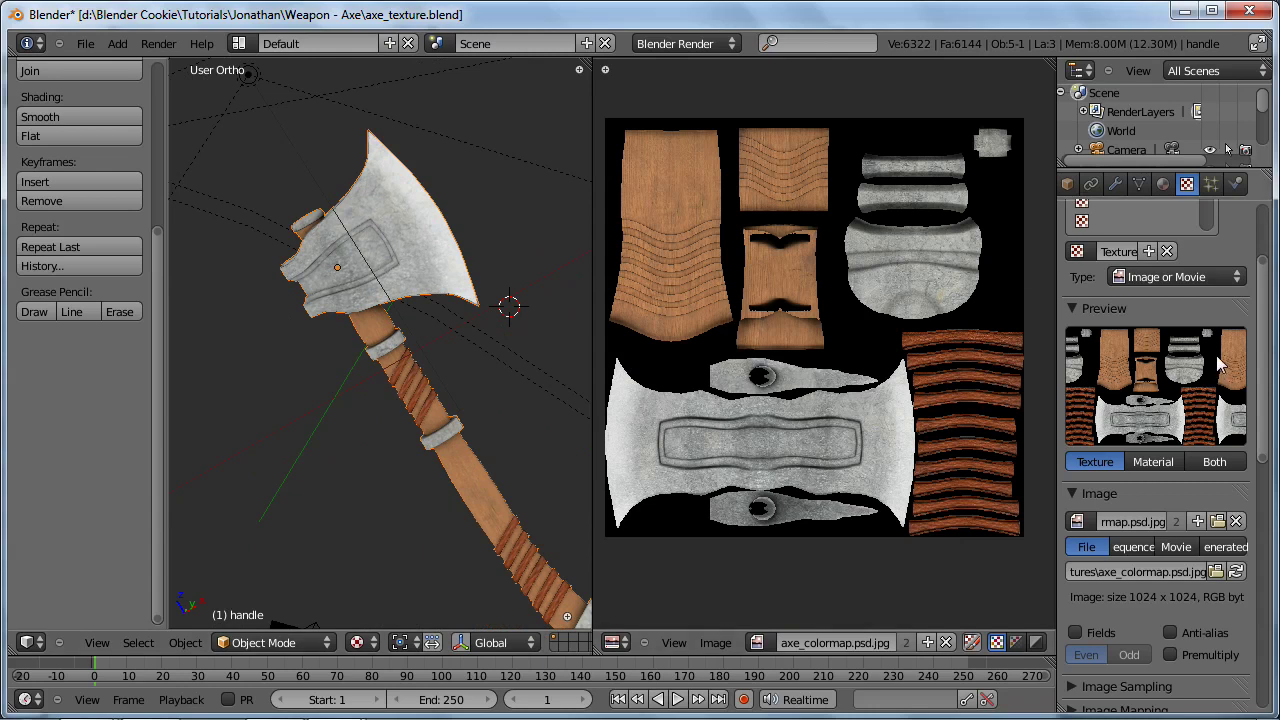
{"action": "left_click", "coordinate": [1237, 573]}
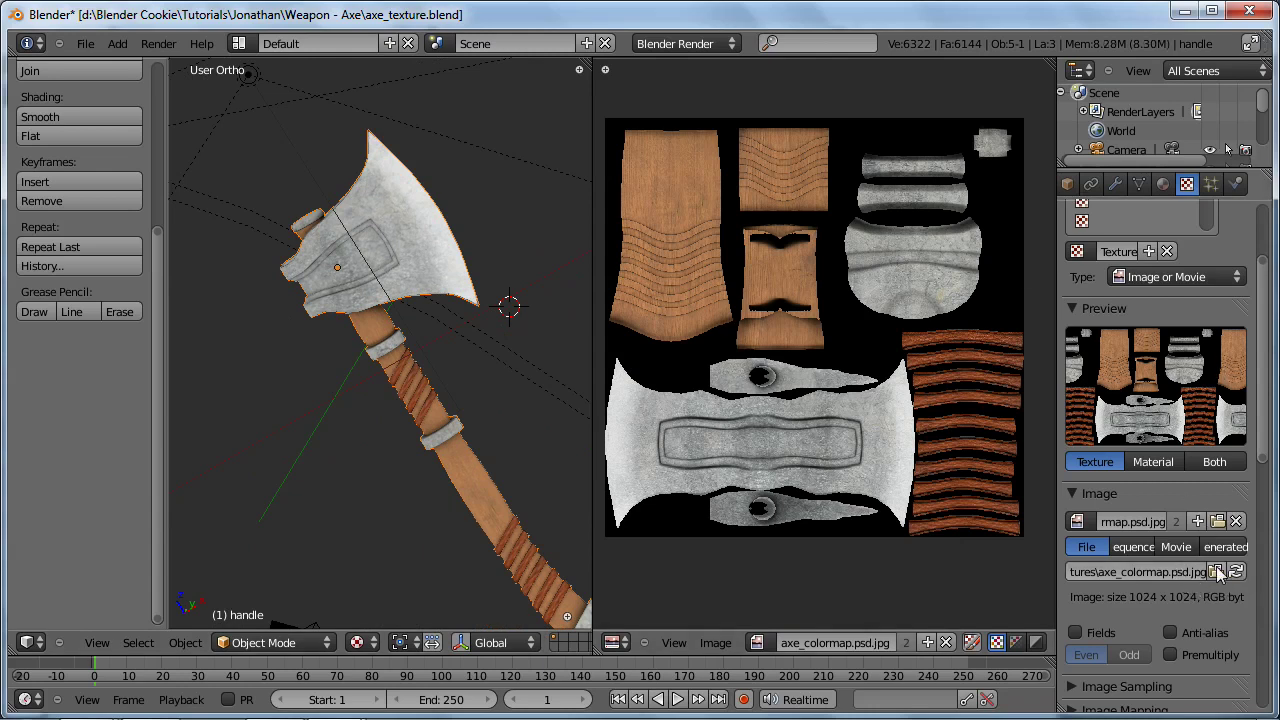
Step: Save the scene over axe_texture.blend with the reloaded color map
{"action": "middle_click_drag", "start_coordinate": [386, 409], "coordinate": [419, 358], "text": "ctrl"}
{"action": "scroll", "coordinate": [368, 360], "scroll_direction": "down", "scroll_amount": 8}
{"action": "key", "text": "ctrl+s"}
{"action": "left_click", "coordinate": [419, 358]}
Step: Switch to Photoshop and close all open documents, discarding the changes to Leather0096_M.jpg
{"action": "key", "text": "alt+Tab"}
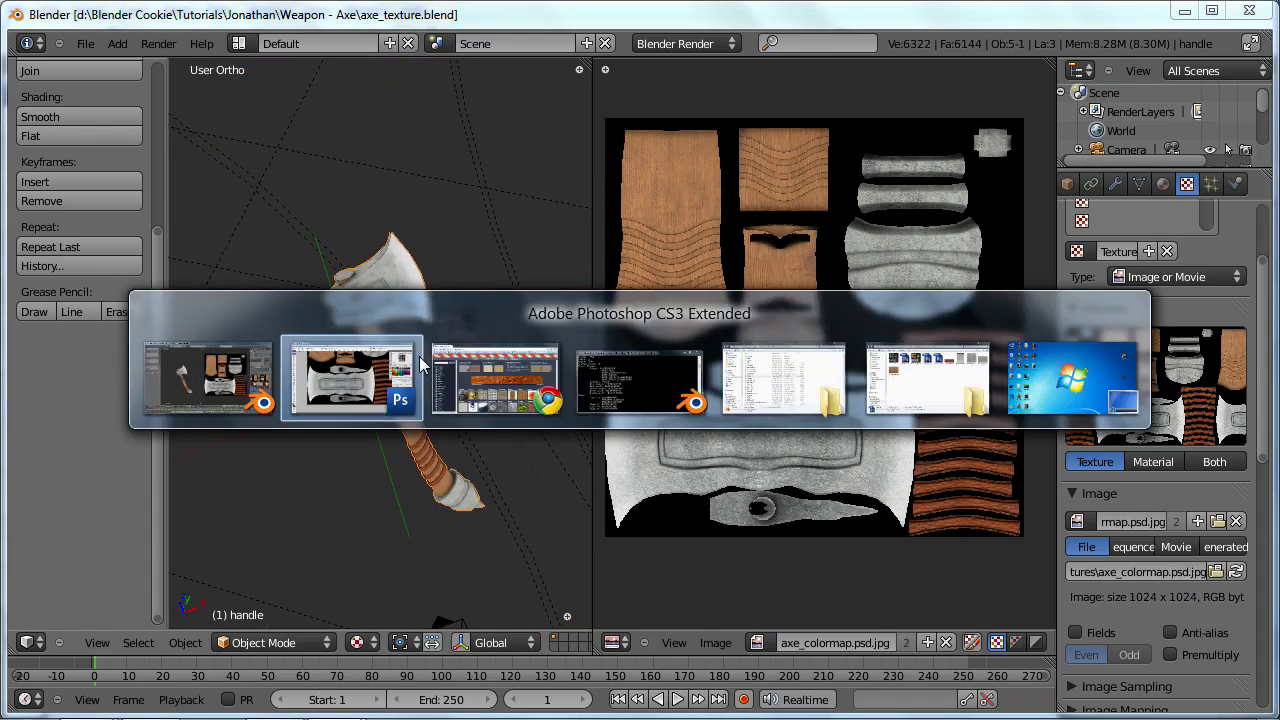
{"action": "scroll", "coordinate": [862, 362], "scroll_direction": "down", "scroll_amount": 4, "text": "alt"}
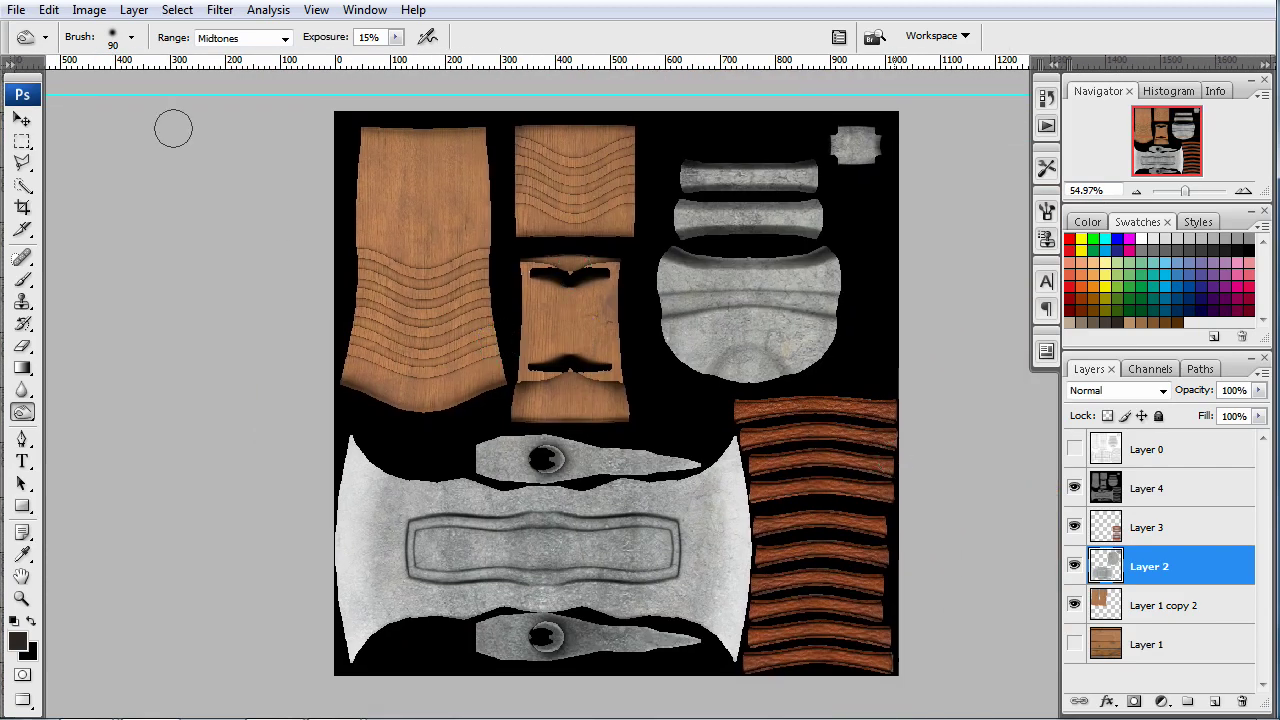
{"action": "key", "text": "ctrl+Tab"}
{"action": "key", "text": "ctrl+w"}
{"action": "key", "text": "ctrl+w"}
{"action": "key", "text": "ctrl+w"}
{"action": "key", "text": "ctrl+w"}
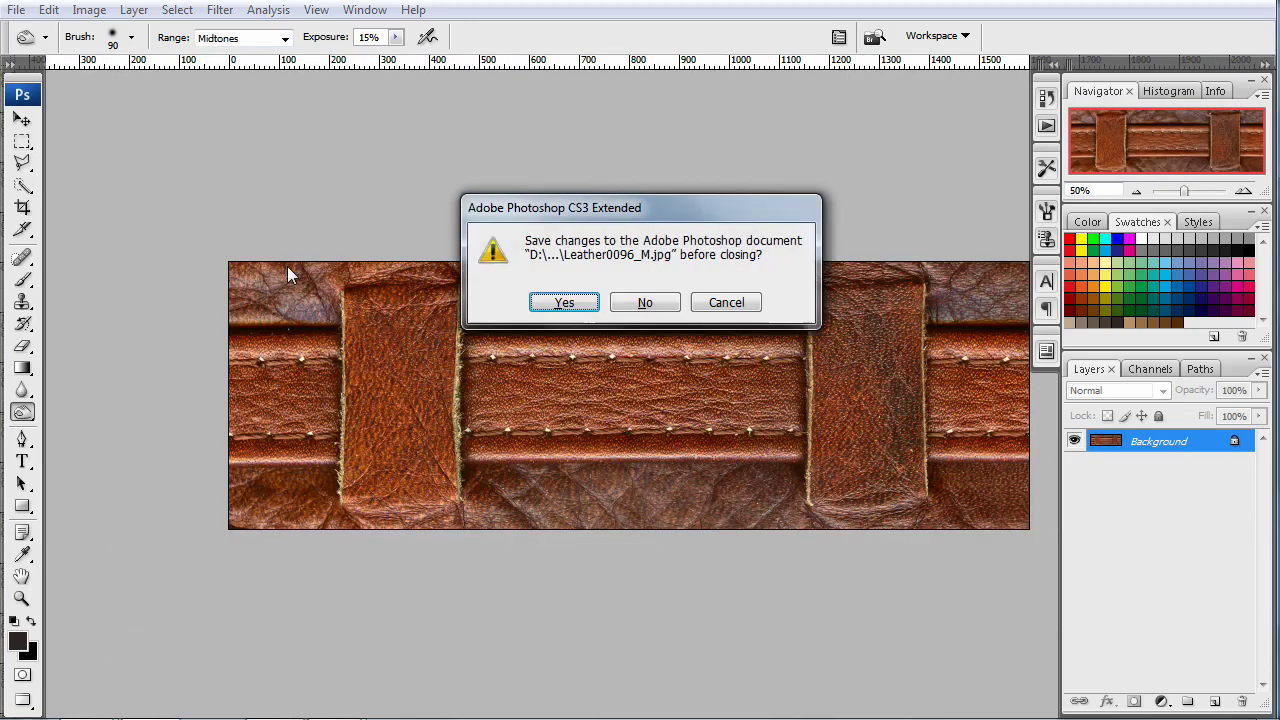
{"action": "left_click", "coordinate": [646, 302]}
Step: Open the painted color map axe_colormap.psd.jpg from the textures folder
{"action": "left_click", "coordinate": [18, 32]}
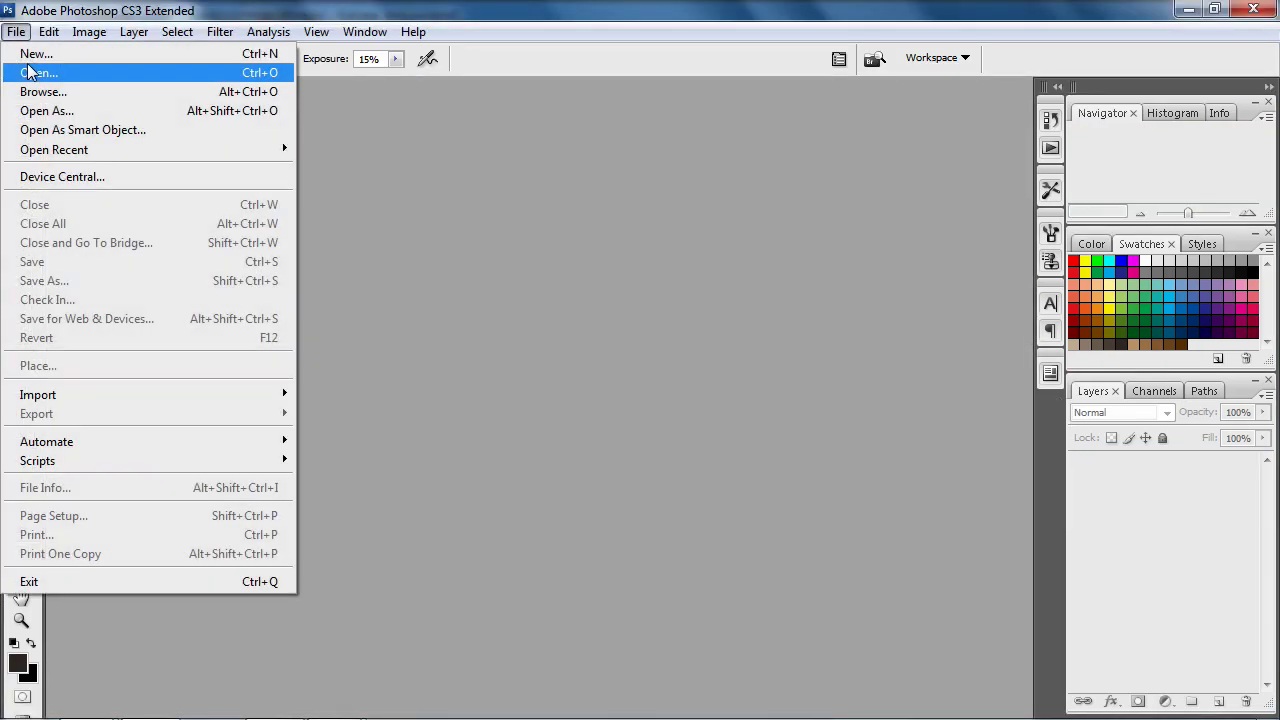
{"action": "left_click", "coordinate": [45, 77]}
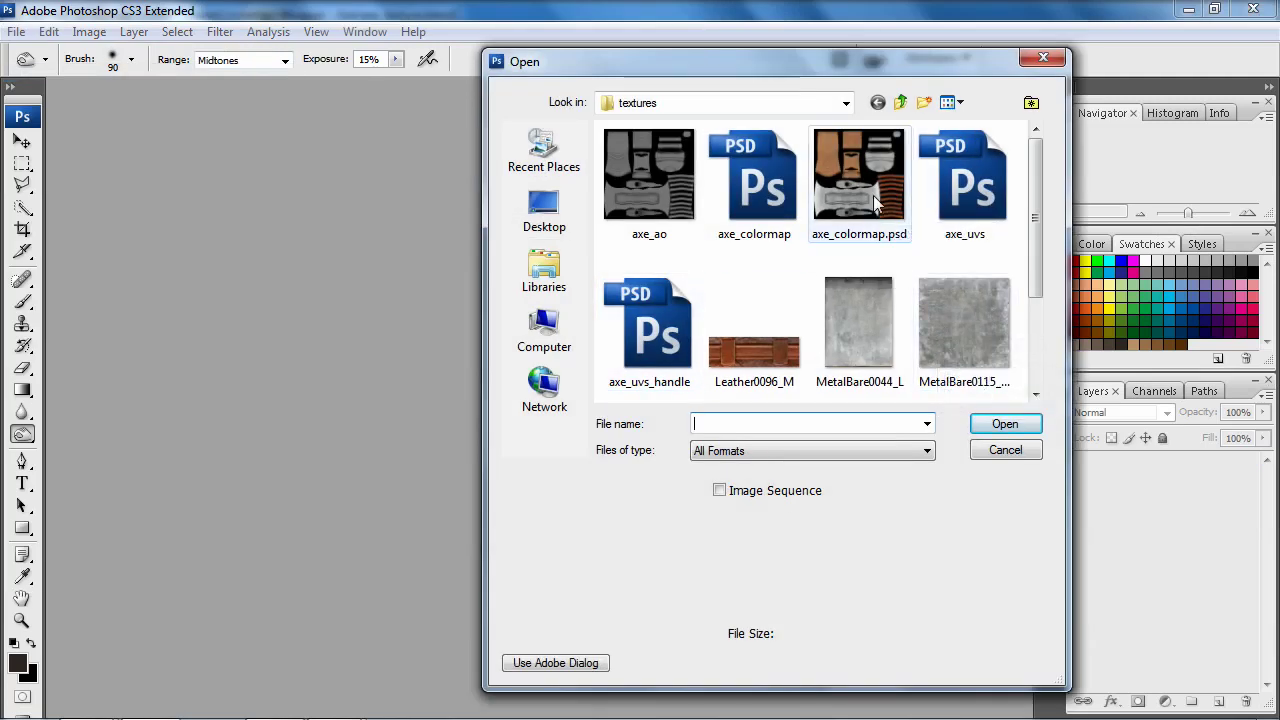
{"action": "left_click", "coordinate": [858, 180]}
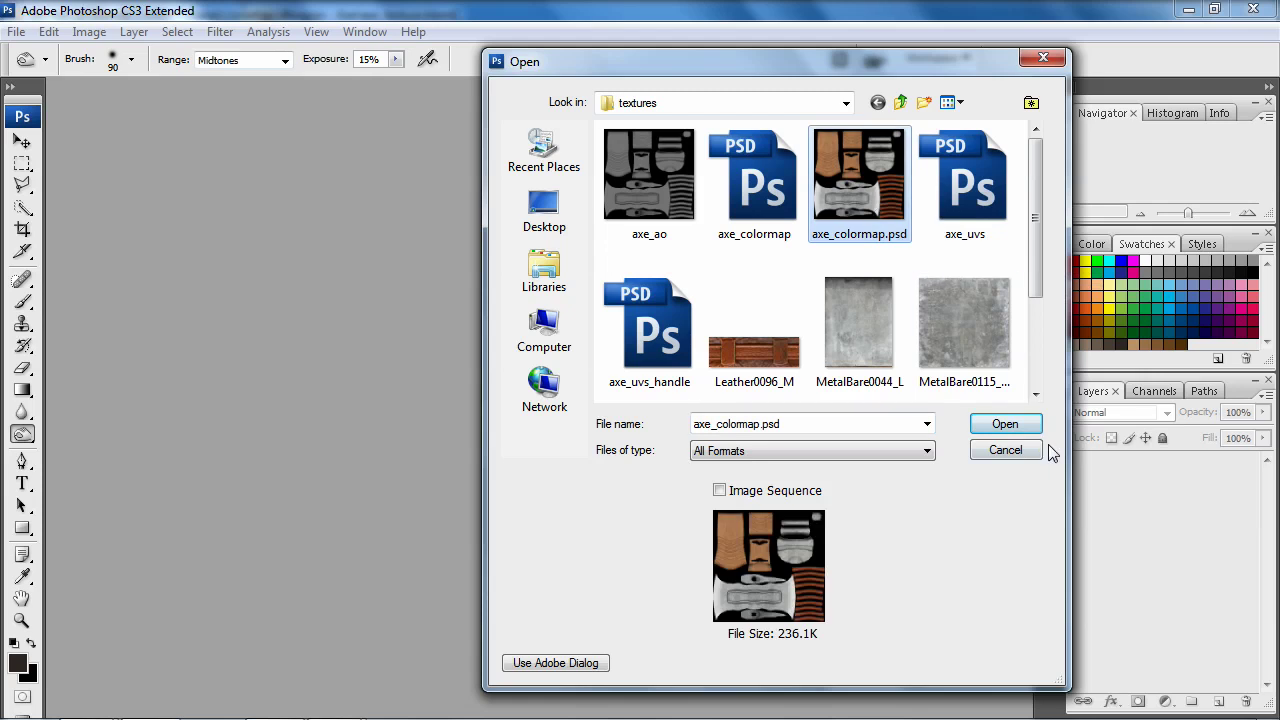
{"action": "left_click", "coordinate": [1034, 423]}
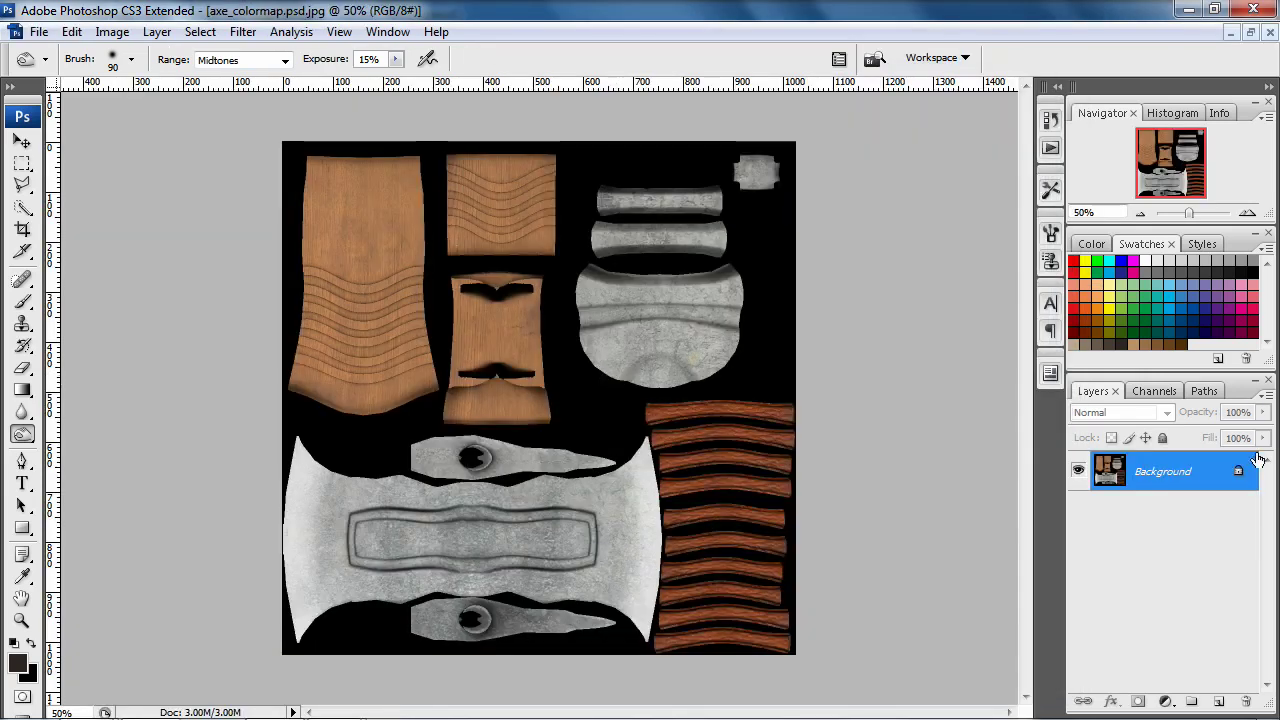
Step: Add a new layer above the background and fill it with 50% gray in Normal mode at 100% opacity
{"action": "left_click", "coordinate": [1218, 701]}
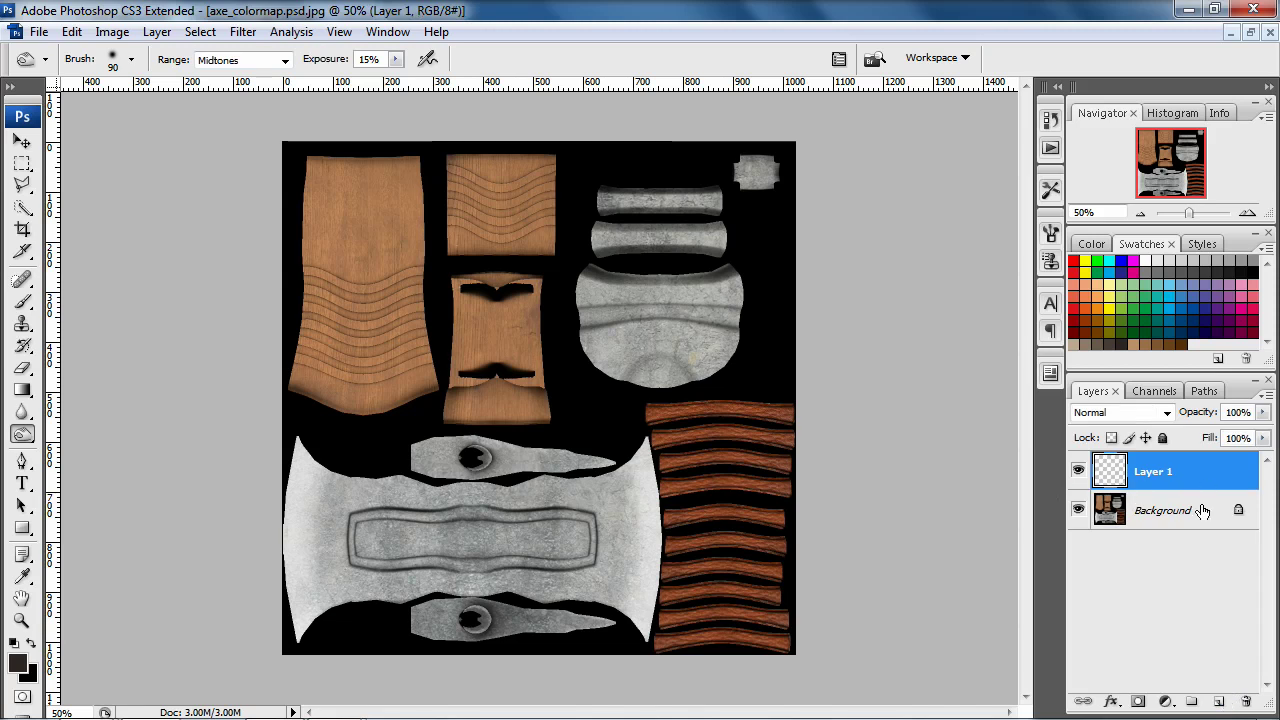
{"action": "key", "text": "i"}
{"action": "key", "text": "shift+F5"}
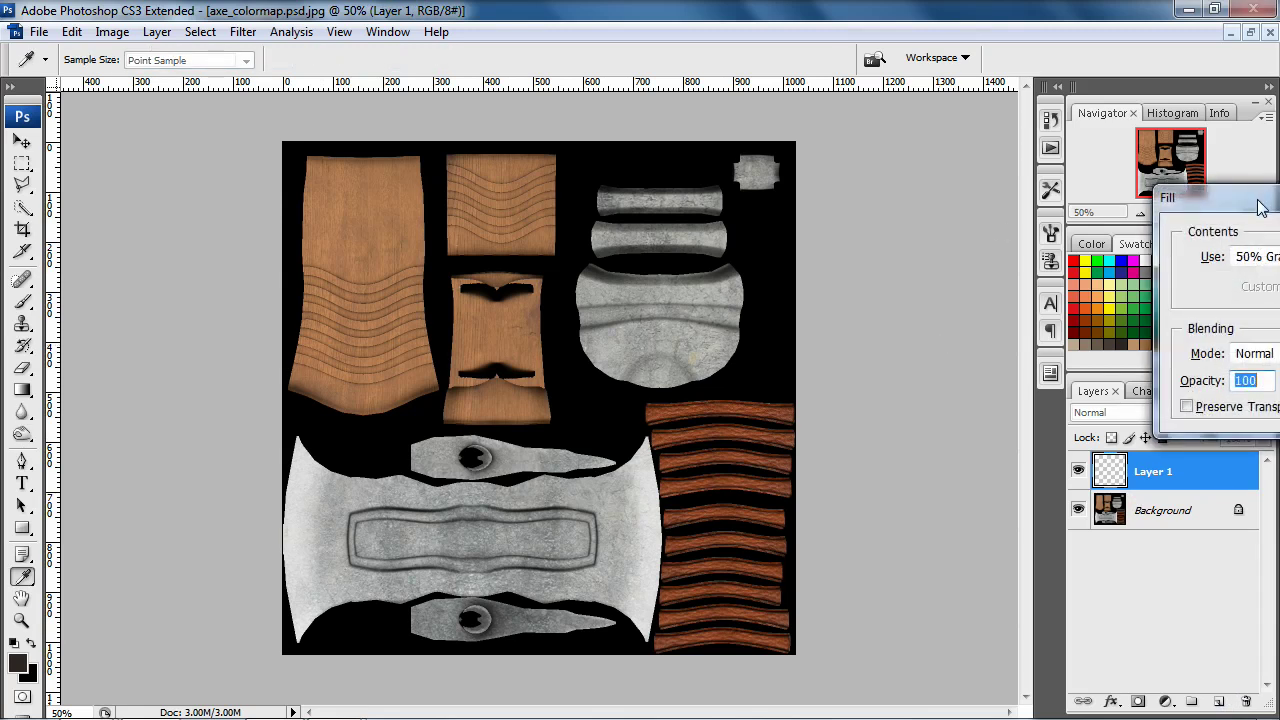
{"action": "left_click_drag", "start_coordinate": [1257, 198], "coordinate": [894, 231]}
{"action": "left_click", "coordinate": [921, 293]}
{"action": "left_click", "coordinate": [921, 293]}
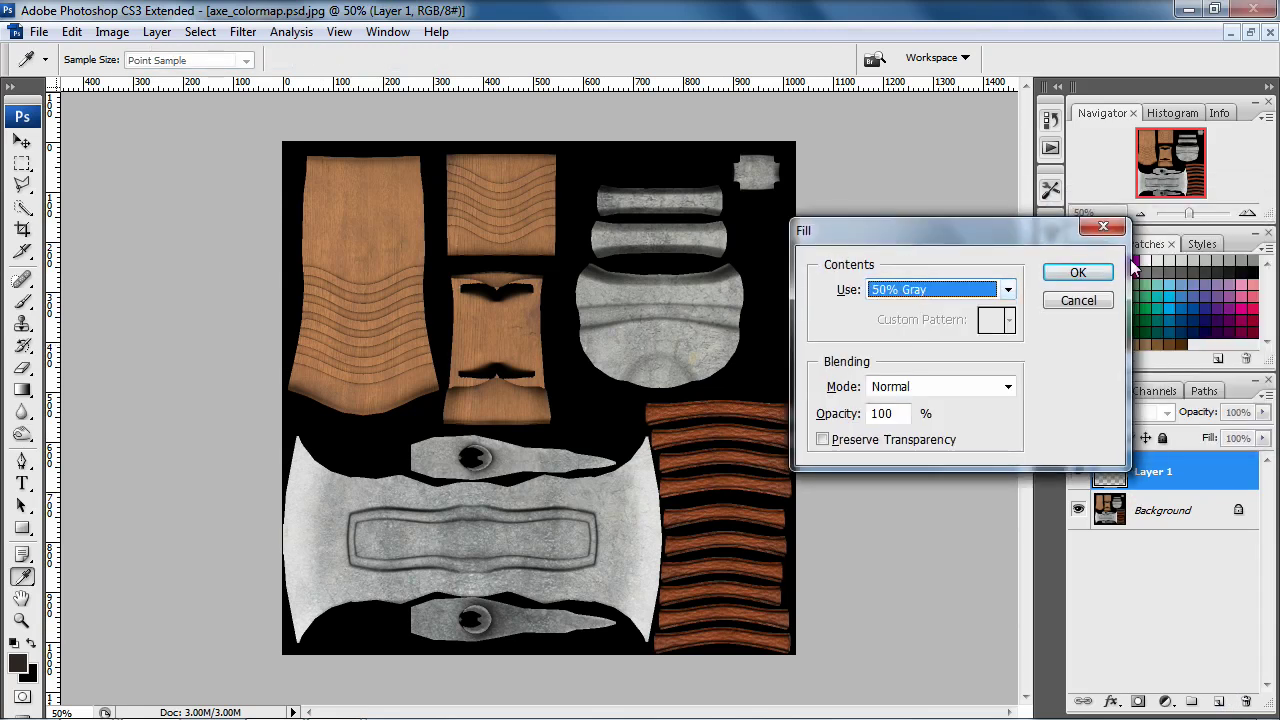
{"action": "left_click", "coordinate": [1078, 272]}
{"action": "key", "text": "o"}
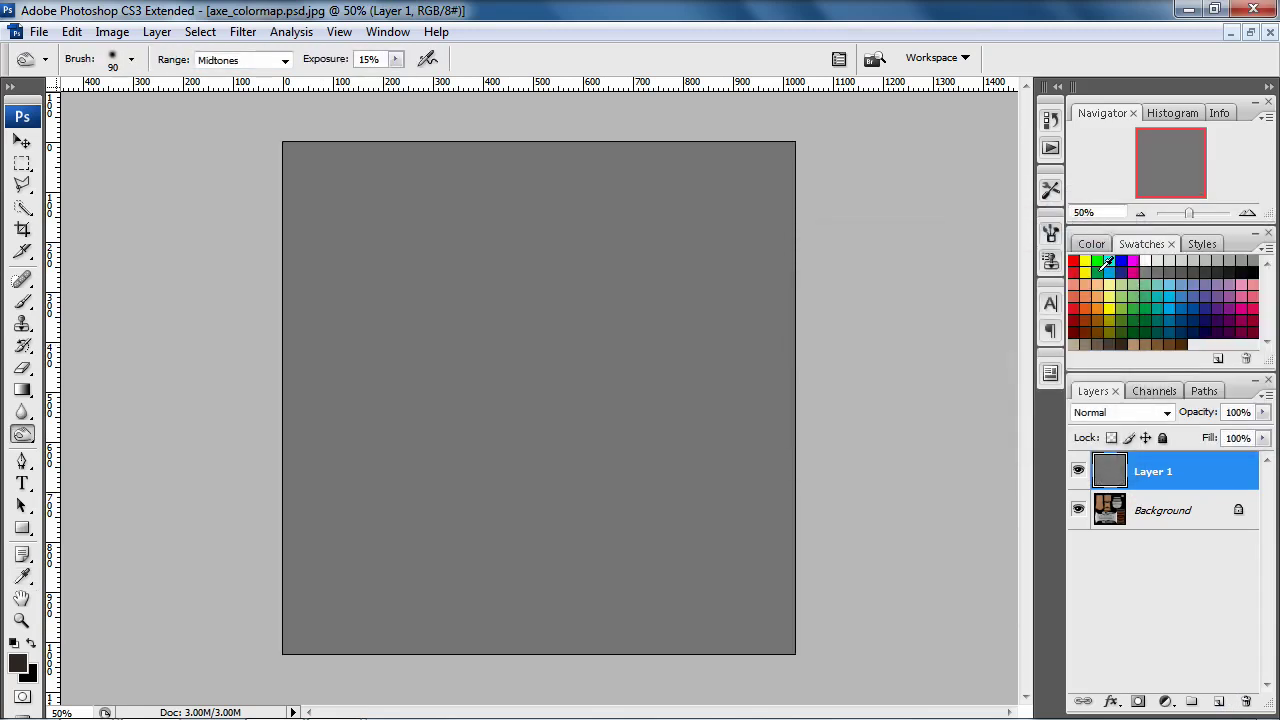
Step: Set the gray layer's blend mode to Saturation
{"action": "left_click", "coordinate": [1124, 412]}
{"action": "left_click", "coordinate": [1126, 441]}
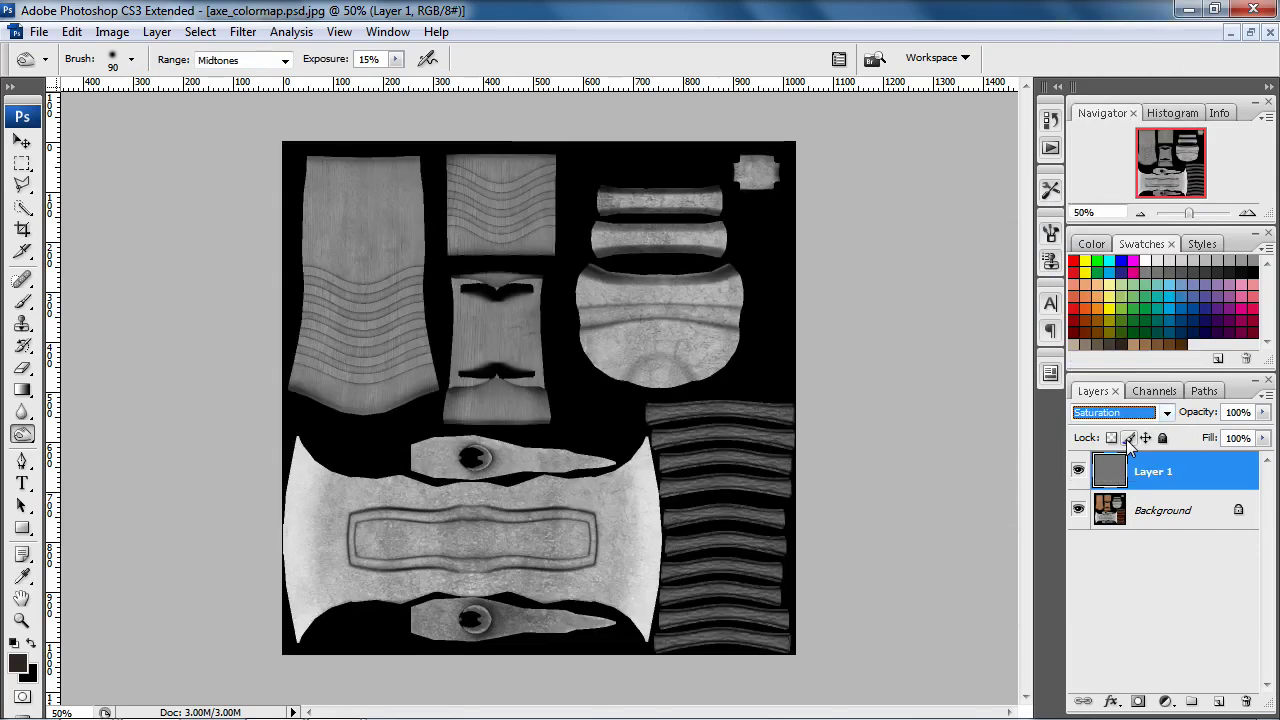
{"action": "left_click", "coordinate": [867, 404]}
Step: Switch the document to full screen mode with the menu bar, with the Move tool active
{"action": "left_click", "coordinate": [23, 143]}
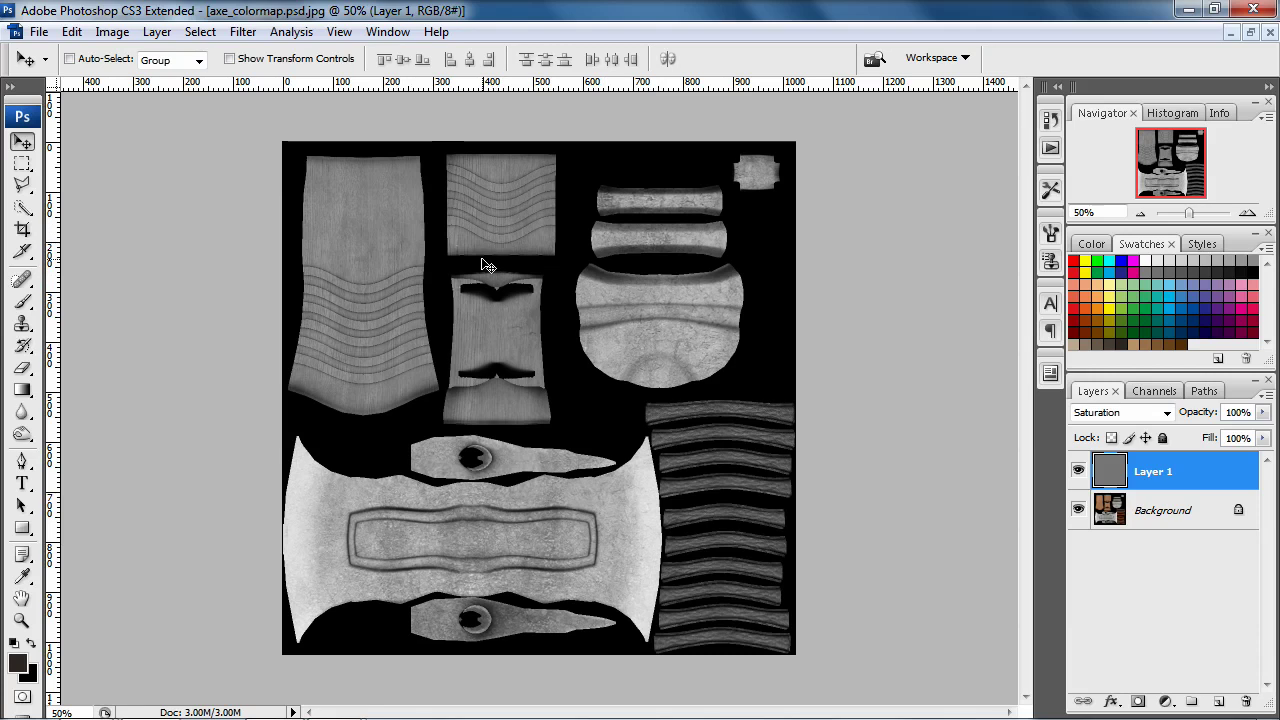
{"action": "scroll", "coordinate": [579, 387], "scroll_direction": "up", "scroll_amount": 2}
{"action": "scroll", "coordinate": [579, 387], "scroll_direction": "down", "scroll_amount": 1}
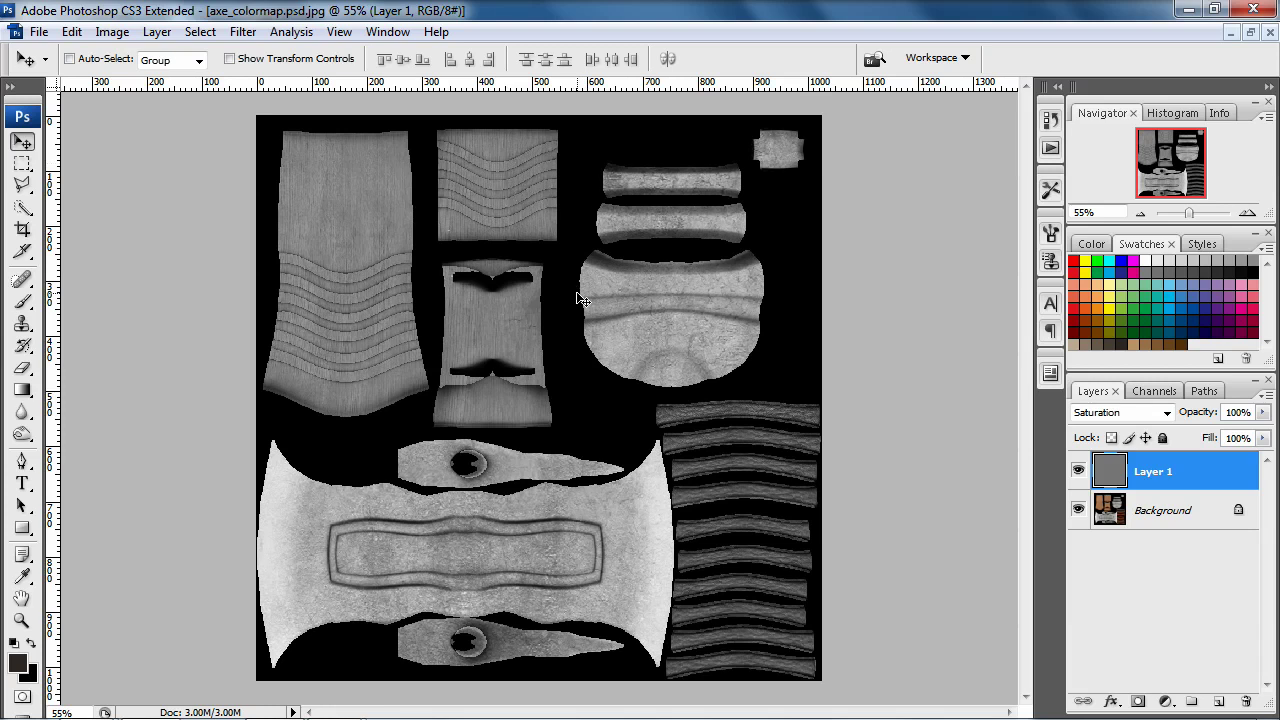
{"action": "scroll", "coordinate": [570, 362], "scroll_direction": "up", "scroll_amount": 1, "text": "alt"}
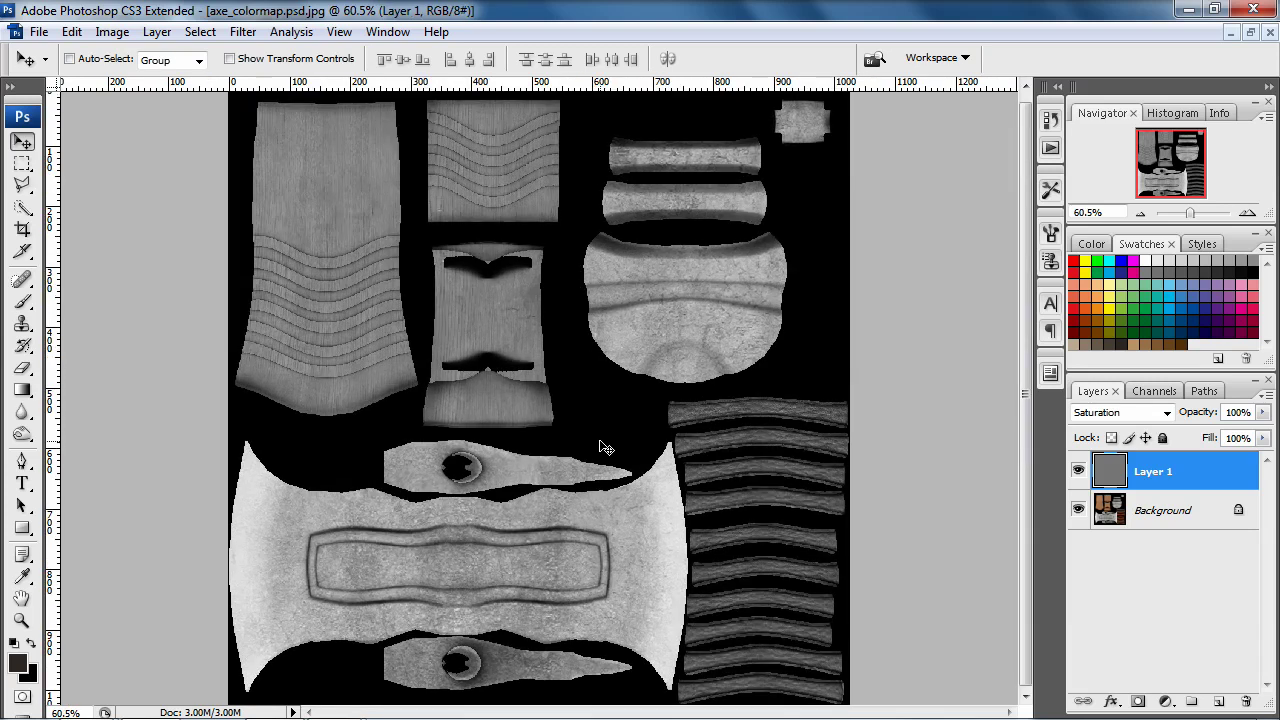
{"action": "scroll", "coordinate": [590, 450], "scroll_direction": "up", "scroll_amount": 1}
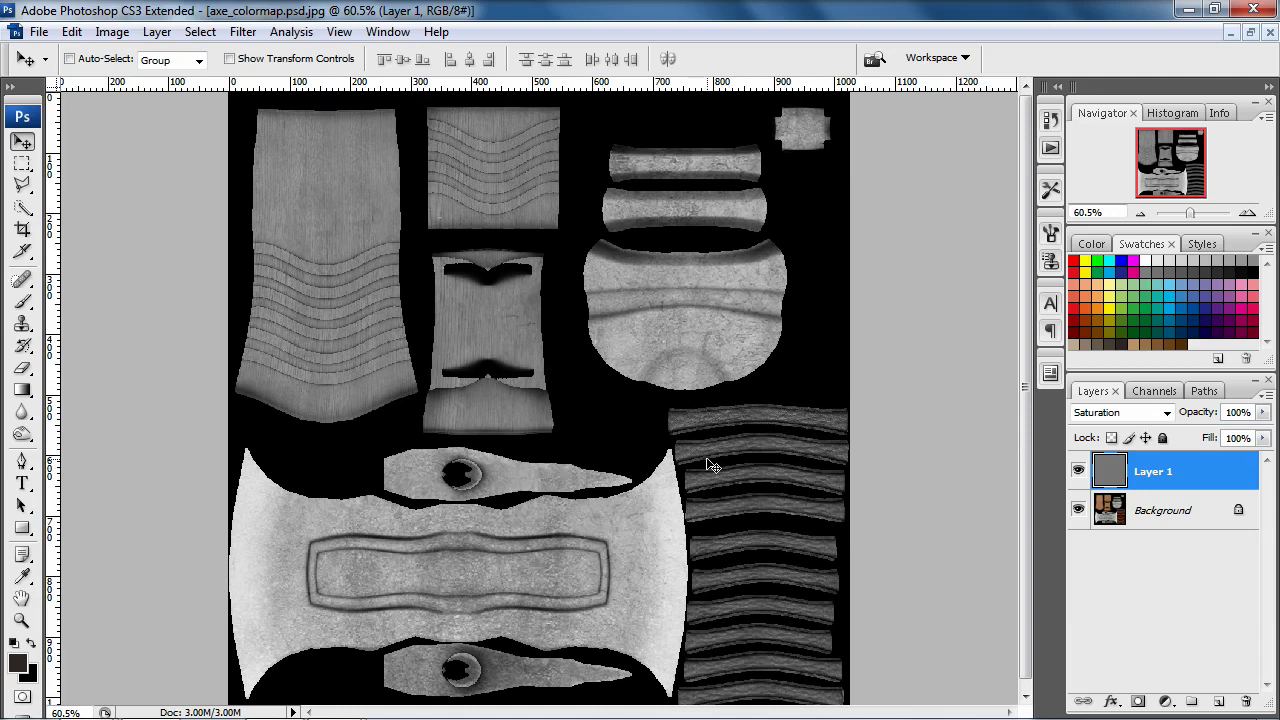
{"action": "scroll", "coordinate": [706, 465], "scroll_direction": "down", "scroll_amount": 1, "text": "alt"}
{"action": "key", "text": "g"}
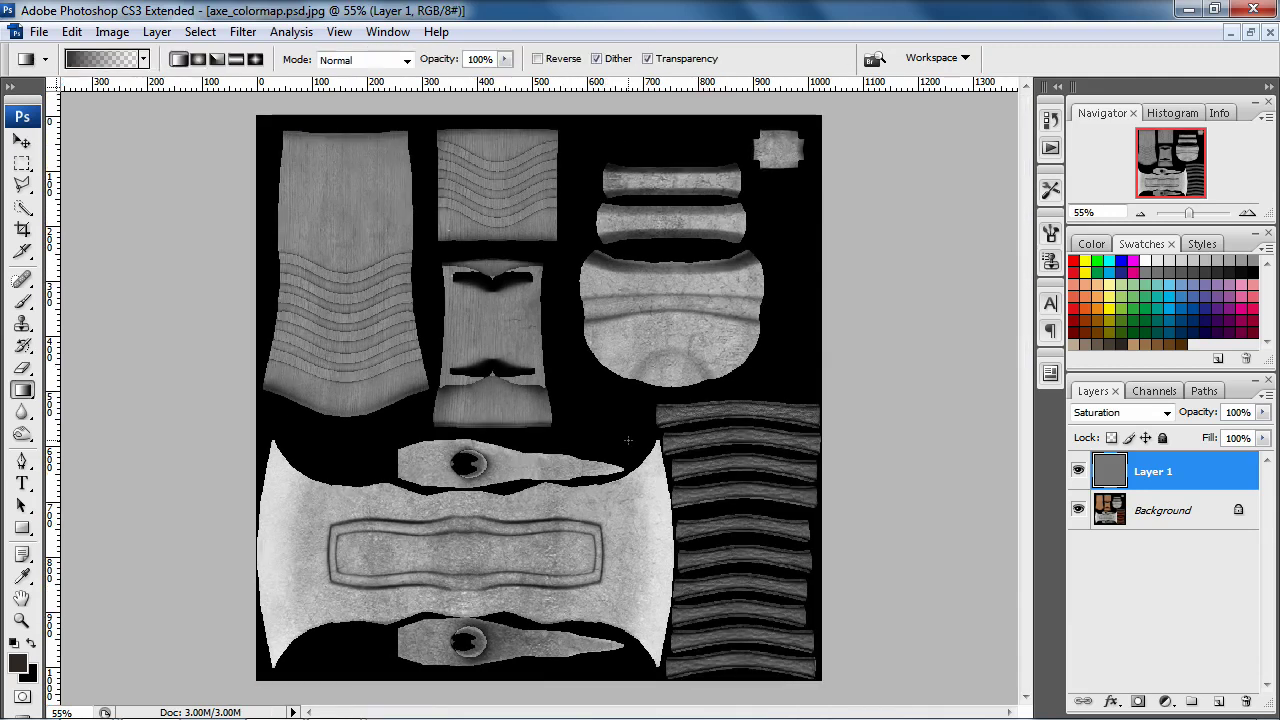
{"action": "key", "text": "f"}
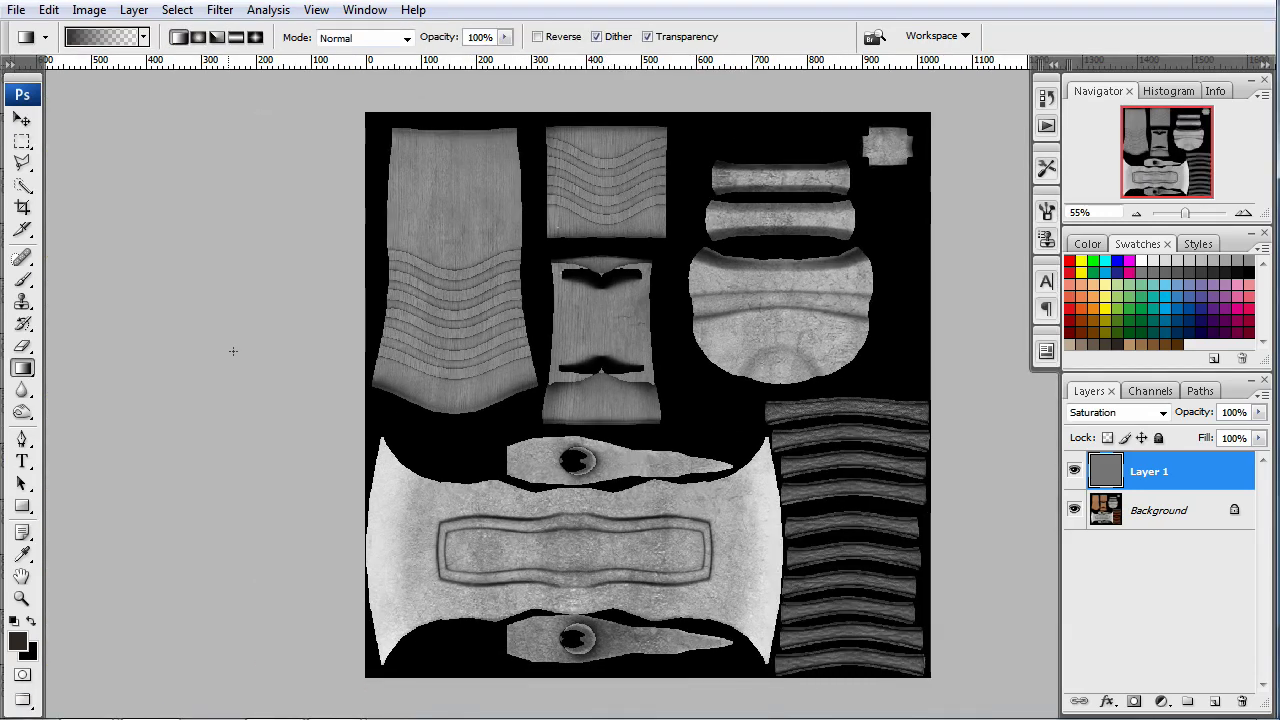
{"action": "left_click", "coordinate": [22, 118]}
Step: Examine the brightness of the blade, handle and strap pieces in the desaturated color map
{"action": "scroll", "coordinate": [643, 441], "scroll_direction": "up", "scroll_amount": 3, "text": "alt"}
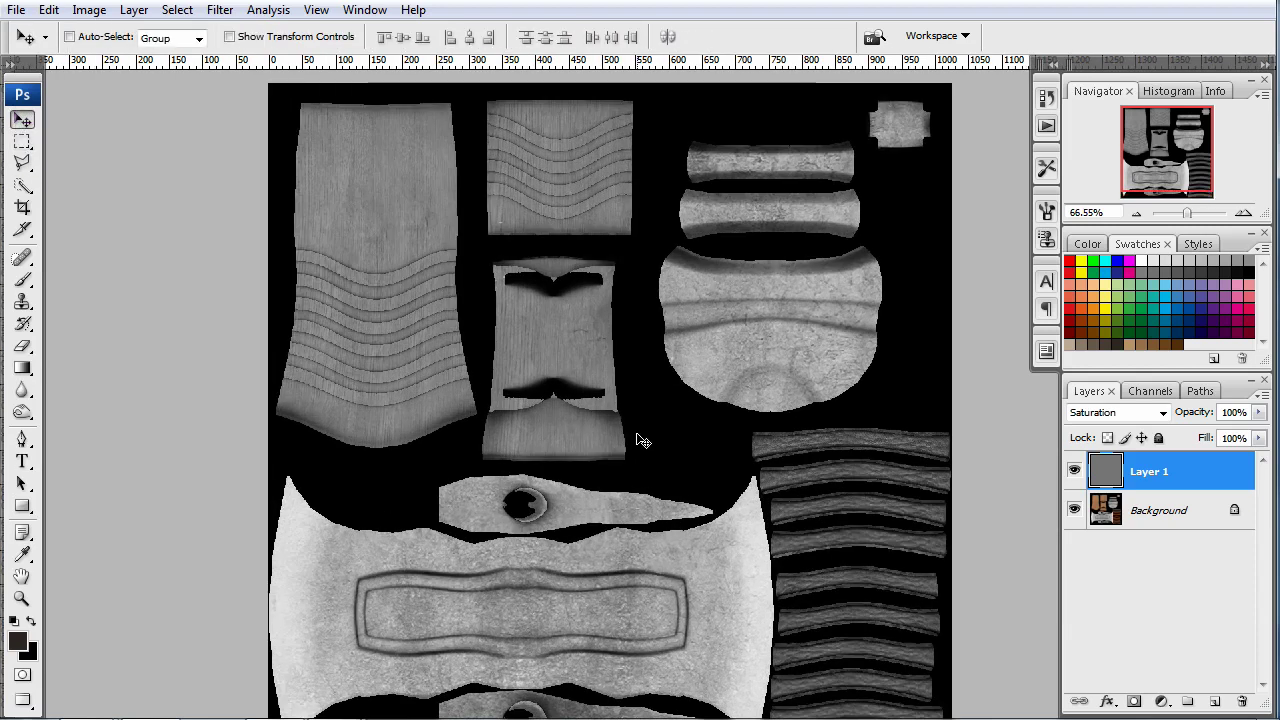
{"action": "scroll", "coordinate": [643, 441], "scroll_direction": "down", "scroll_amount": 2, "text": "alt"}
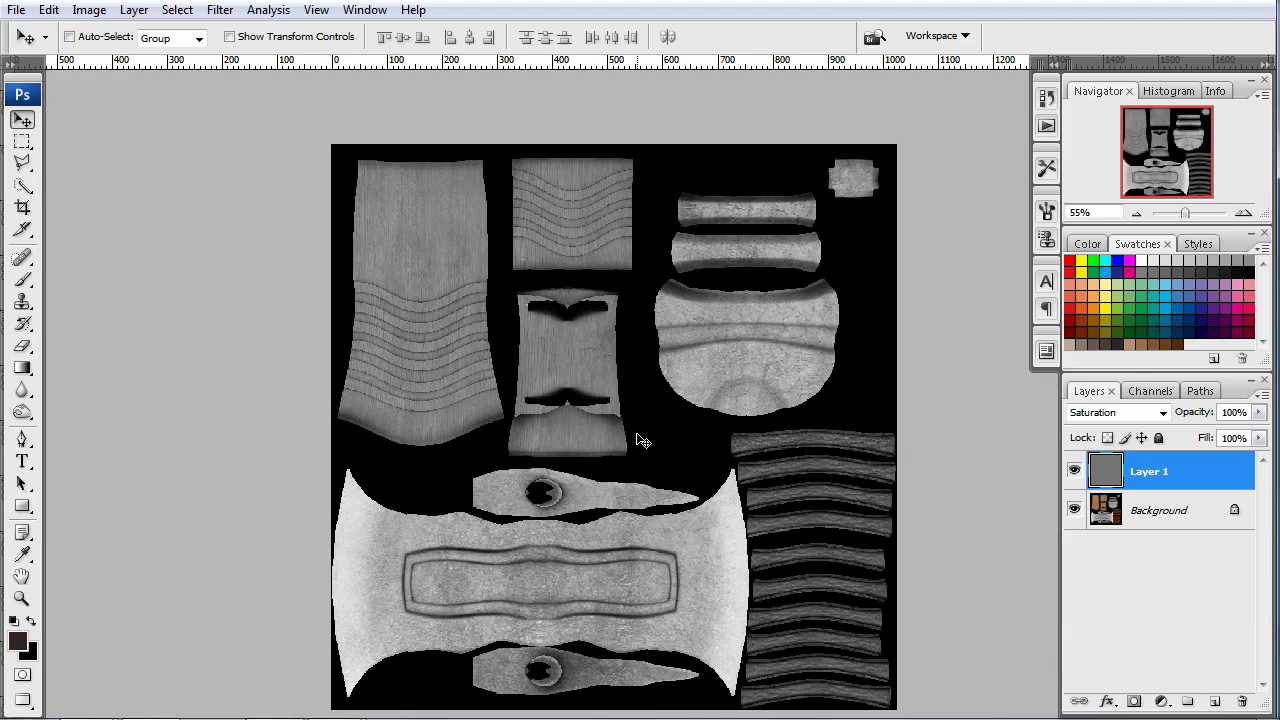
{"action": "scroll", "coordinate": [891, 565], "scroll_direction": "up", "scroll_amount": 4, "text": "alt"}
{"action": "left_click_drag", "start_coordinate": [858, 553], "coordinate": [652, 347]}
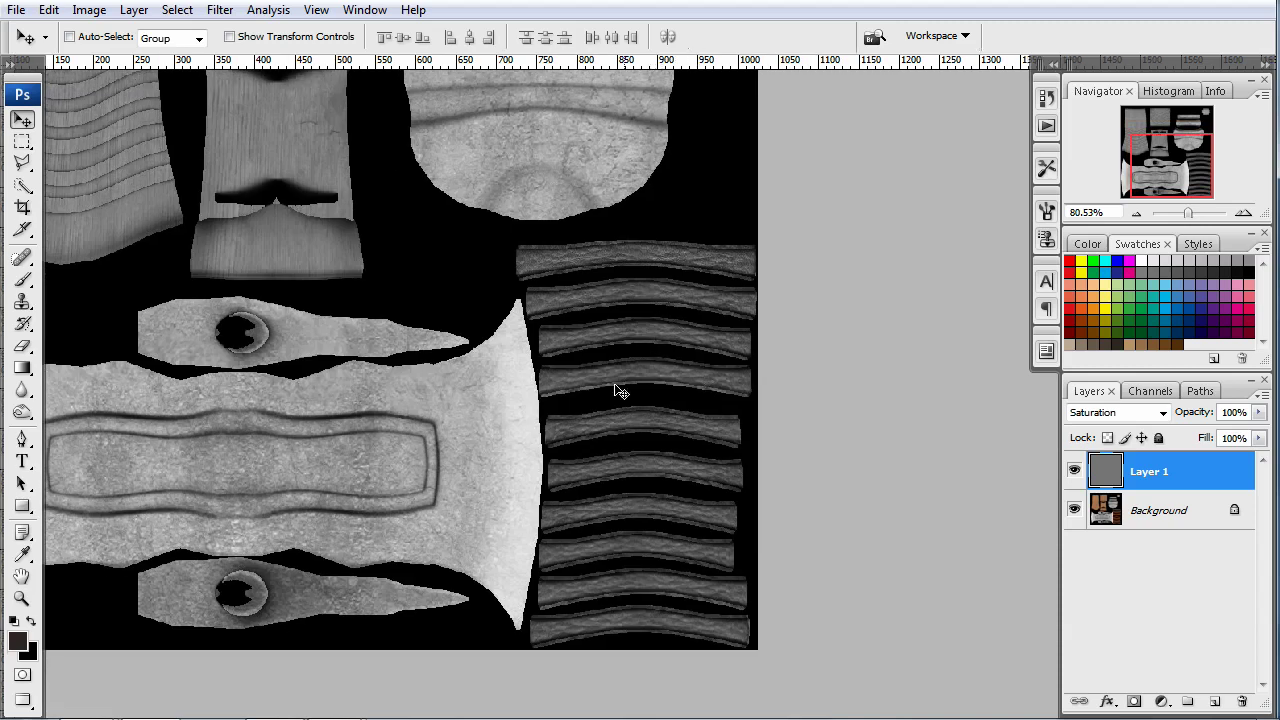
{"action": "left_click_drag", "start_coordinate": [586, 418], "coordinate": [726, 474]}
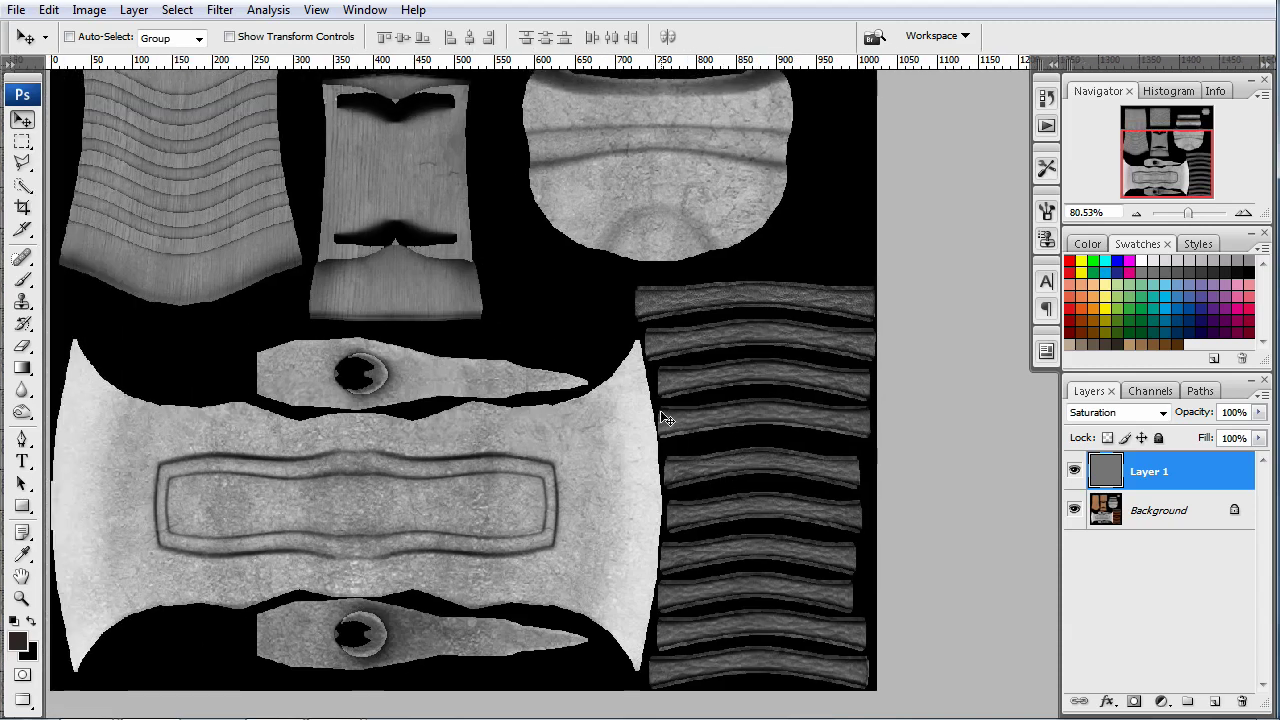
{"action": "scroll", "coordinate": [663, 416], "scroll_direction": "down", "scroll_amount": 1, "text": "alt"}
{"action": "scroll", "coordinate": [704, 331], "scroll_direction": "down", "scroll_amount": 1, "text": "alt"}
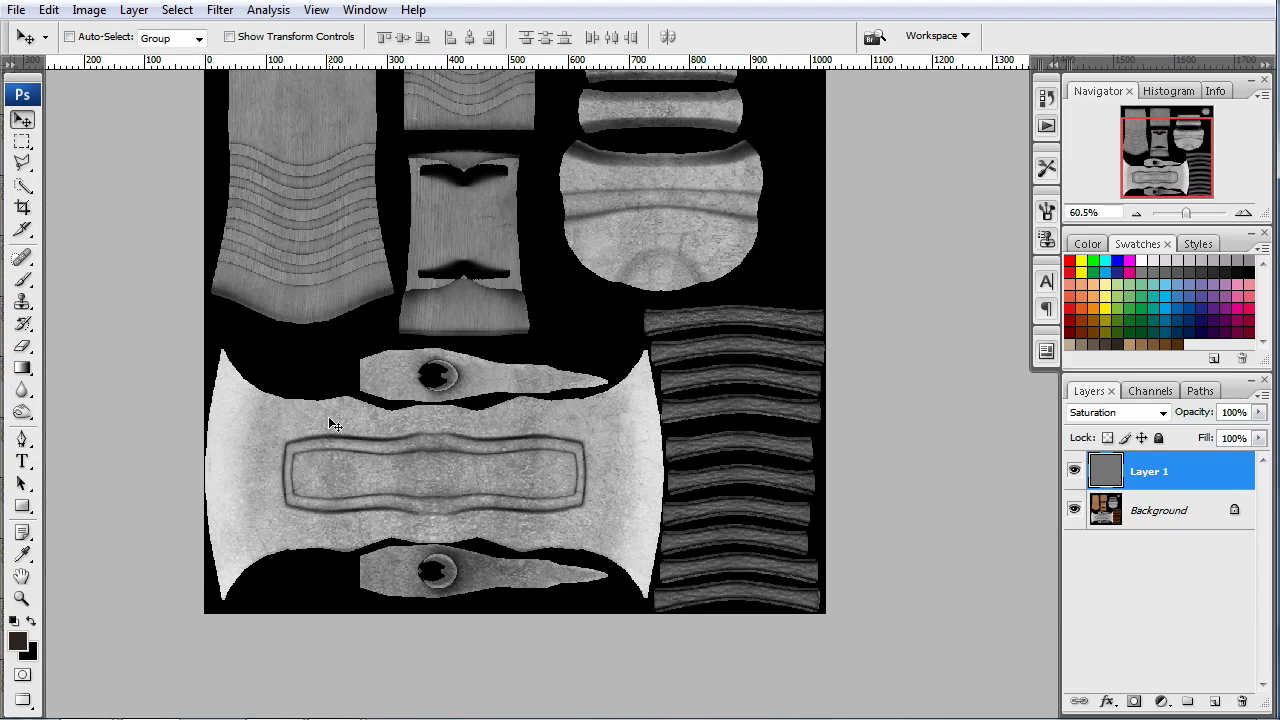
{"action": "scroll", "coordinate": [343, 433], "scroll_direction": "down", "scroll_amount": 1, "text": "alt"}
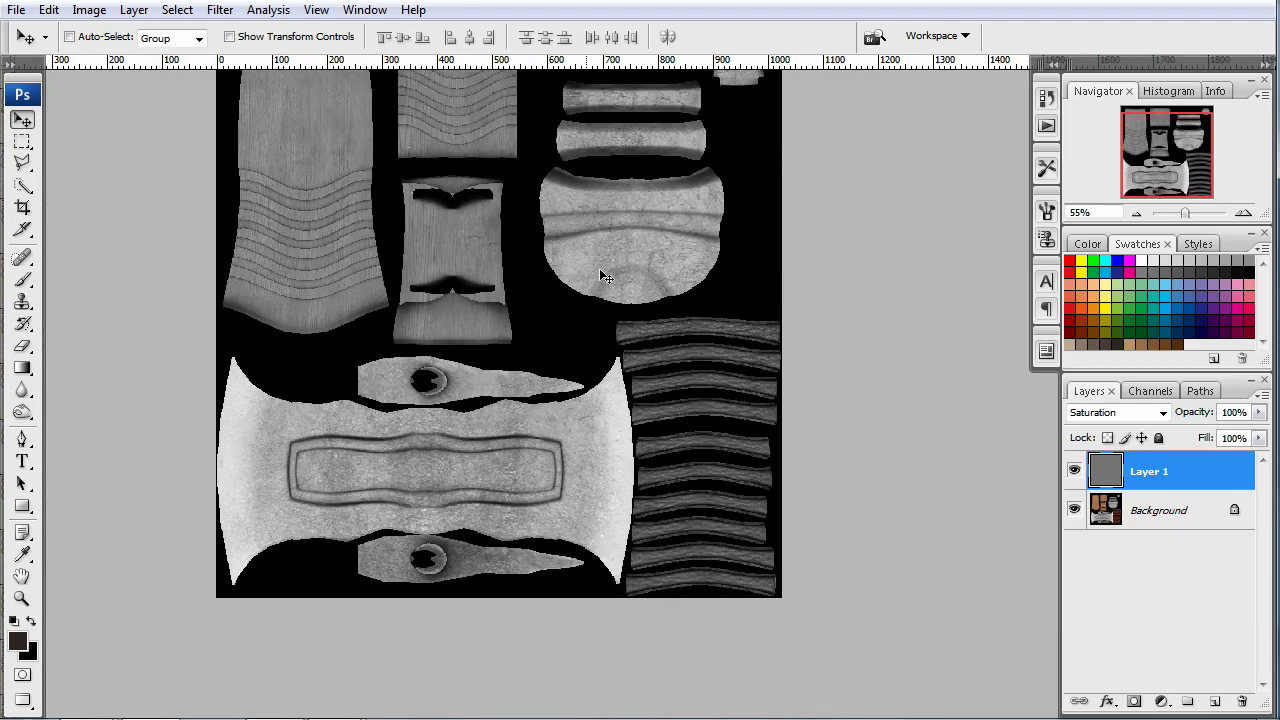
{"action": "scroll", "coordinate": [652, 548], "scroll_direction": "up", "scroll_amount": 1, "text": "alt"}
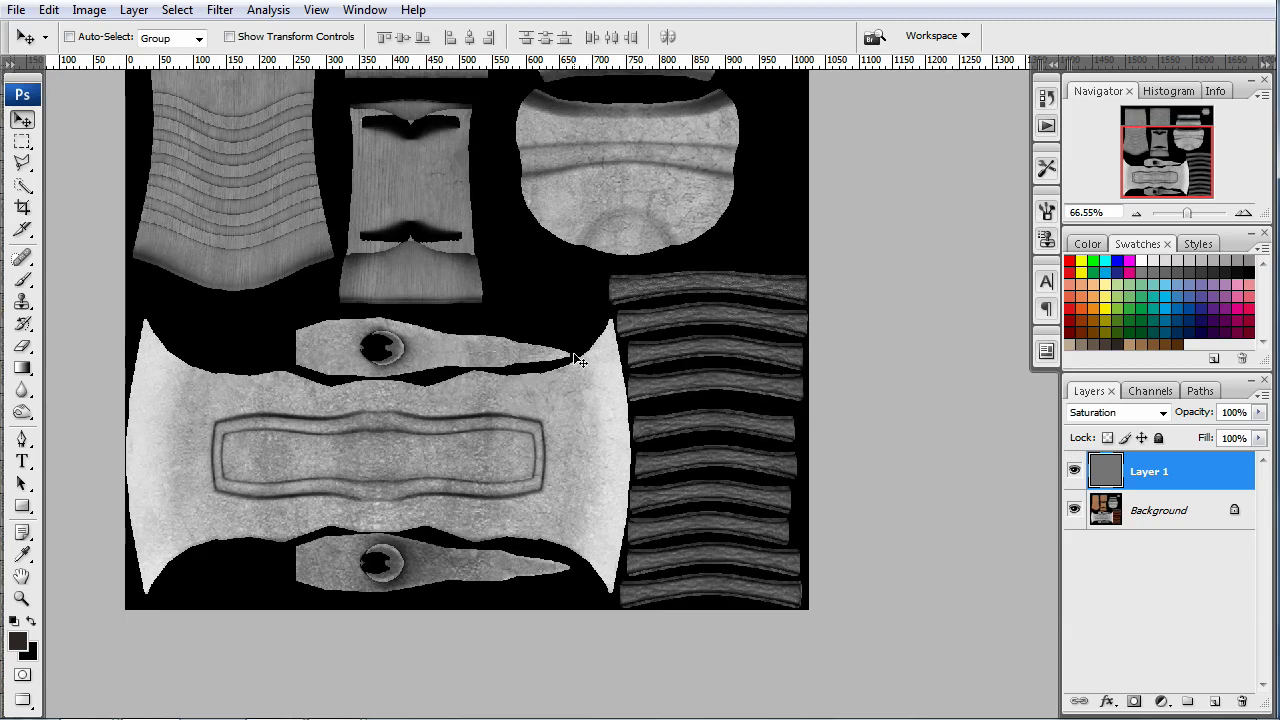
Step: Select the whole group of curved strap pieces beside the blade with a freehand Lasso outline
{"action": "key", "text": "l"}
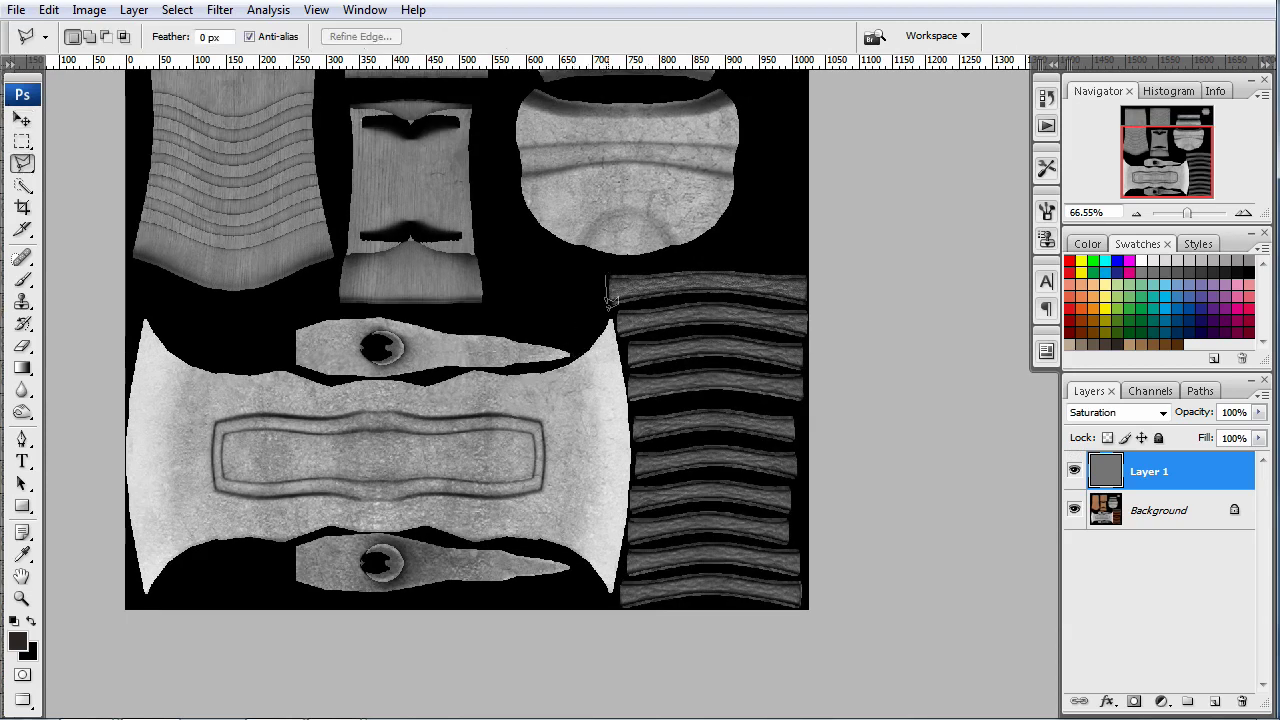
{"action": "left_click", "coordinate": [614, 319]}
{"action": "key", "text": "Escape"}
{"action": "key", "text": "shift+l"}
{"action": "key", "text": "shift+l"}
{"action": "key", "text": "shift+l"}
{"action": "key", "text": "shift+l"}
{"action": "key", "text": "shift+l"}
{"action": "key", "text": "shift+l"}
{"action": "key", "text": "shift+l"}
{"action": "key", "text": "shift+l"}
{"action": "scroll", "coordinate": [613, 271], "scroll_direction": "up", "scroll_amount": 1, "text": "alt"}
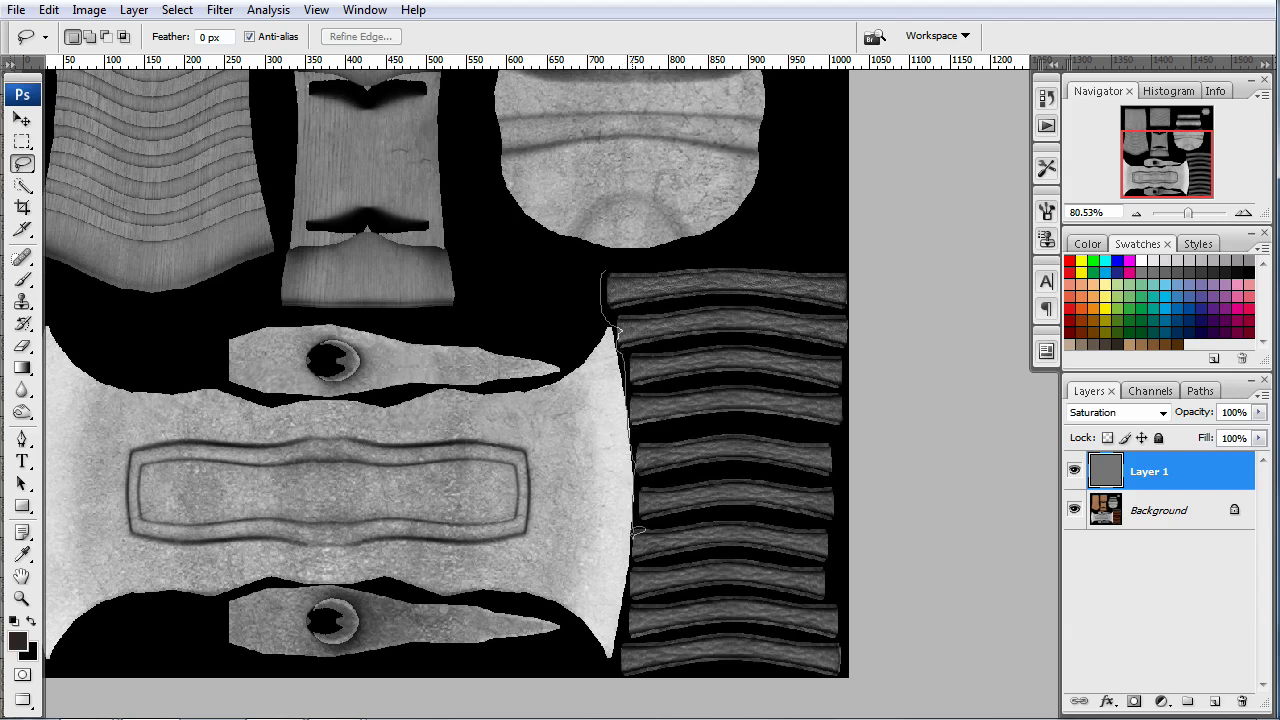
{"action": "mouse_move", "coordinate": [617, 640]}
{"action": "left_mouse_down"}
{"action": "mouse_move", "coordinate": [728, 710]}
{"action": "mouse_move", "coordinate": [990, 440]}
{"action": "mouse_move", "coordinate": [1090, 180]}
{"action": "left_mouse_up"}
{"action": "left_click_drag", "start_coordinate": [873, 209], "coordinate": [610, 270]}
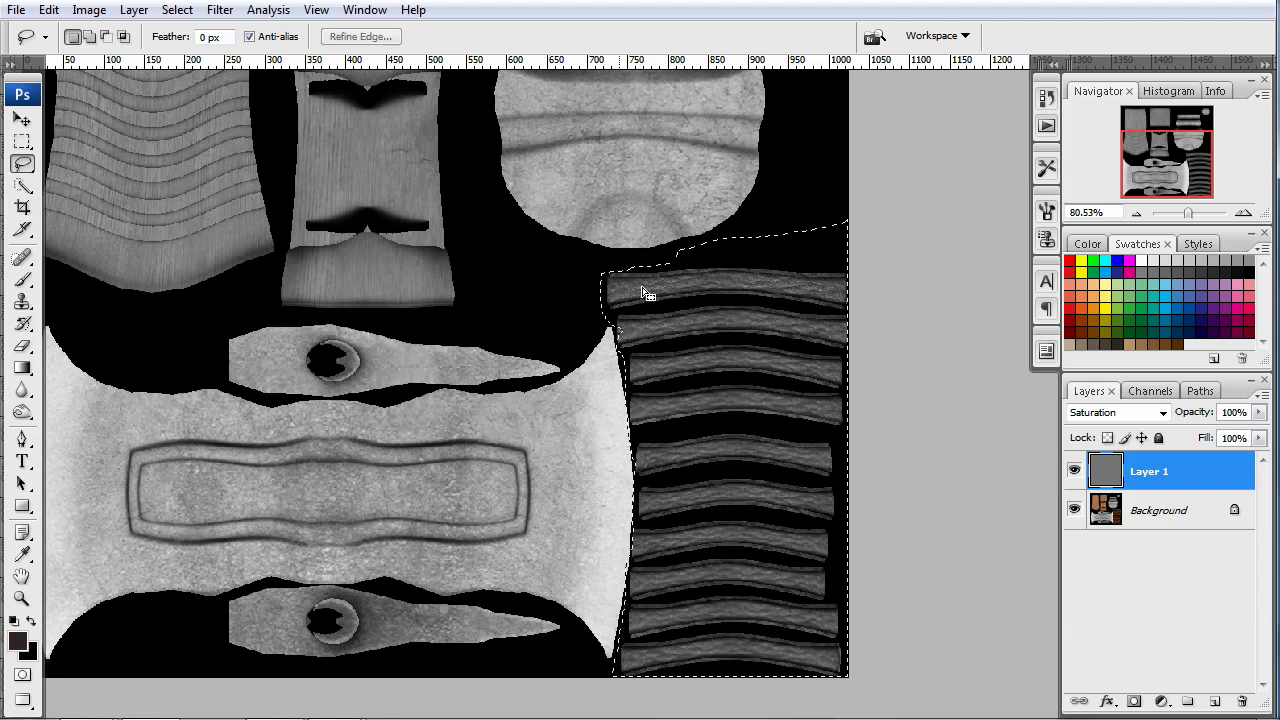
Step: Subtract the areas overlapping the blade's edge from the strap selection so it covers only the straps
{"action": "scroll", "coordinate": [700, 349], "scroll_direction": "up", "scroll_amount": 8, "text": "alt"}
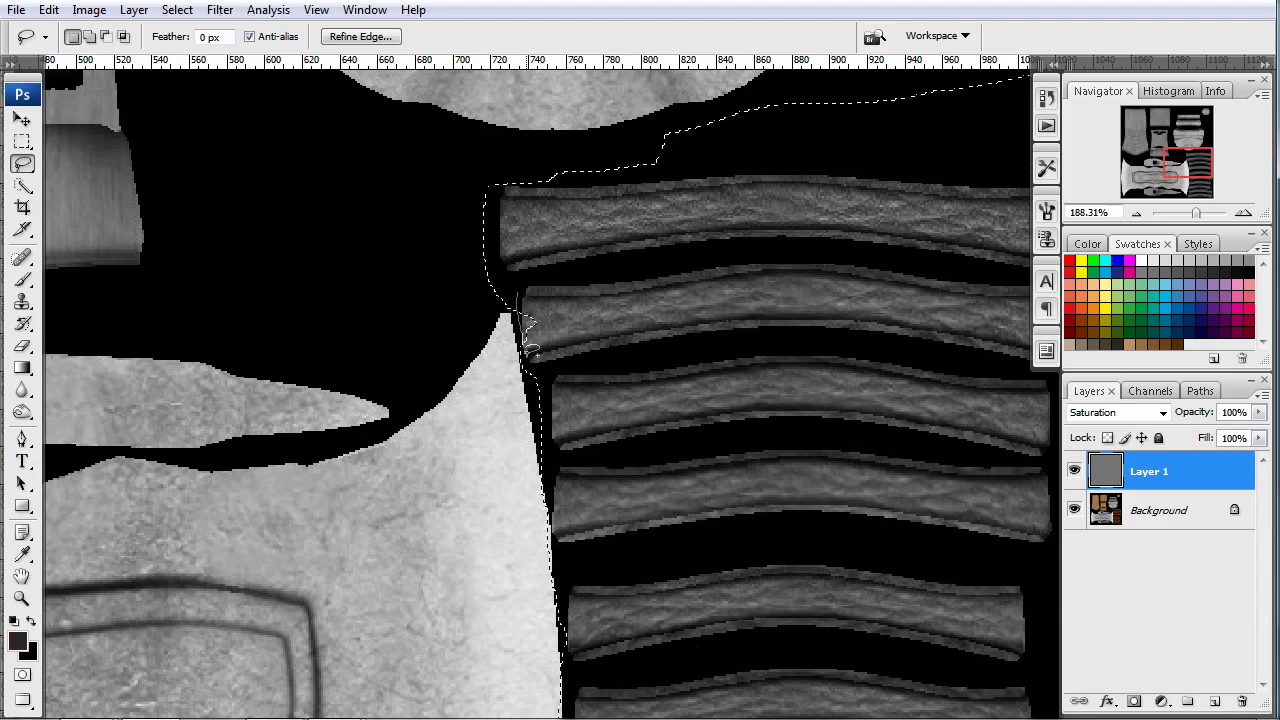
{"action": "left_click_drag", "start_coordinate": [640, 497], "coordinate": [627, 367]}
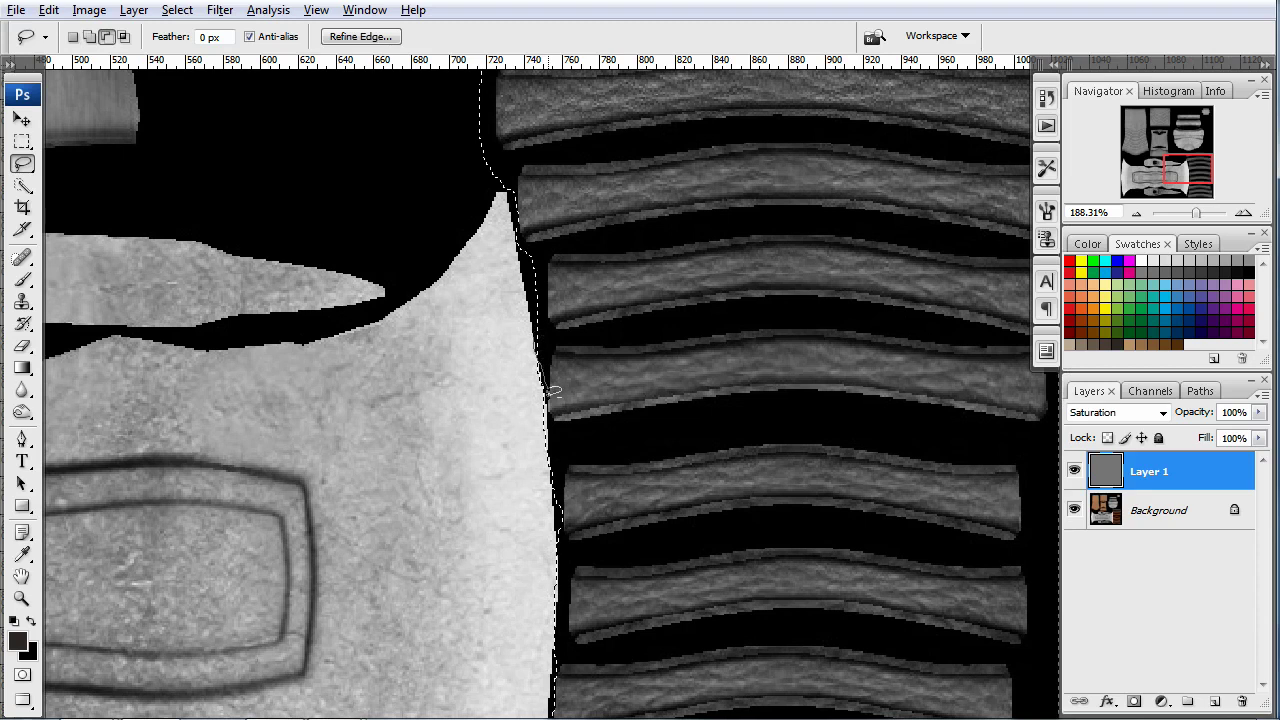
{"action": "mouse_move", "coordinate": [560, 470]}
{"action": "left_mouse_down", "text": "alt"}
{"action": "mouse_move", "coordinate": [558, 515]}
{"action": "mouse_move", "coordinate": [530, 378]}
{"action": "mouse_move", "coordinate": [540, 340]}
{"action": "left_mouse_up", "text": "alt"}
{"action": "left_click_drag", "start_coordinate": [637, 549], "coordinate": [641, 329]}
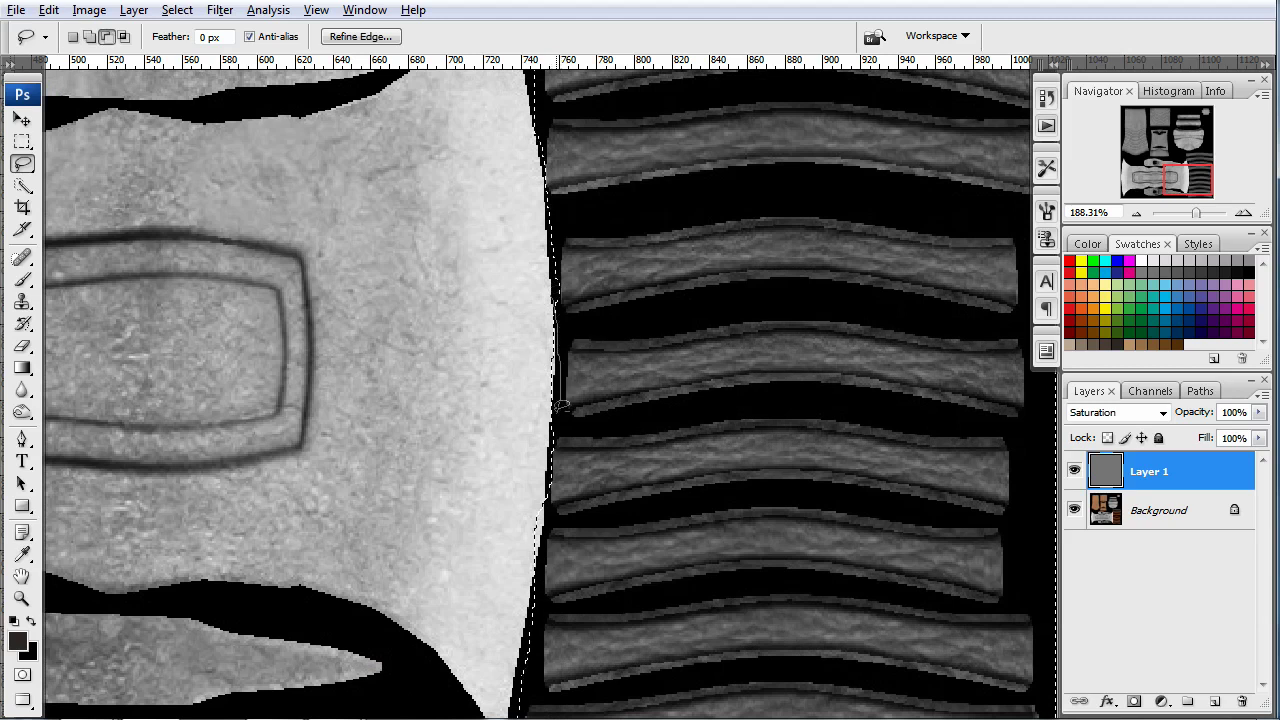
{"action": "left_click_drag", "start_coordinate": [555, 289], "coordinate": [556, 291], "text": "alt"}
{"action": "left_click_drag", "start_coordinate": [626, 543], "coordinate": [630, 396]}
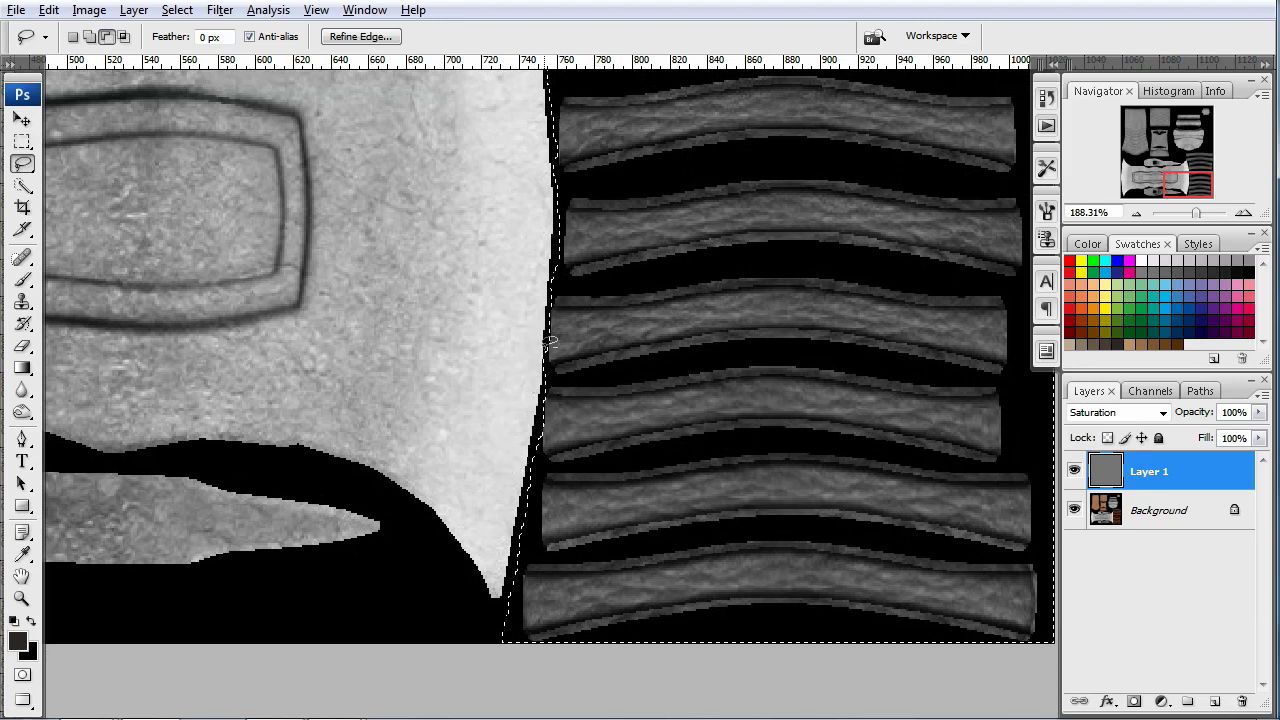
{"action": "scroll", "coordinate": [720, 306], "scroll_direction": "down", "scroll_amount": 5, "text": "alt"}
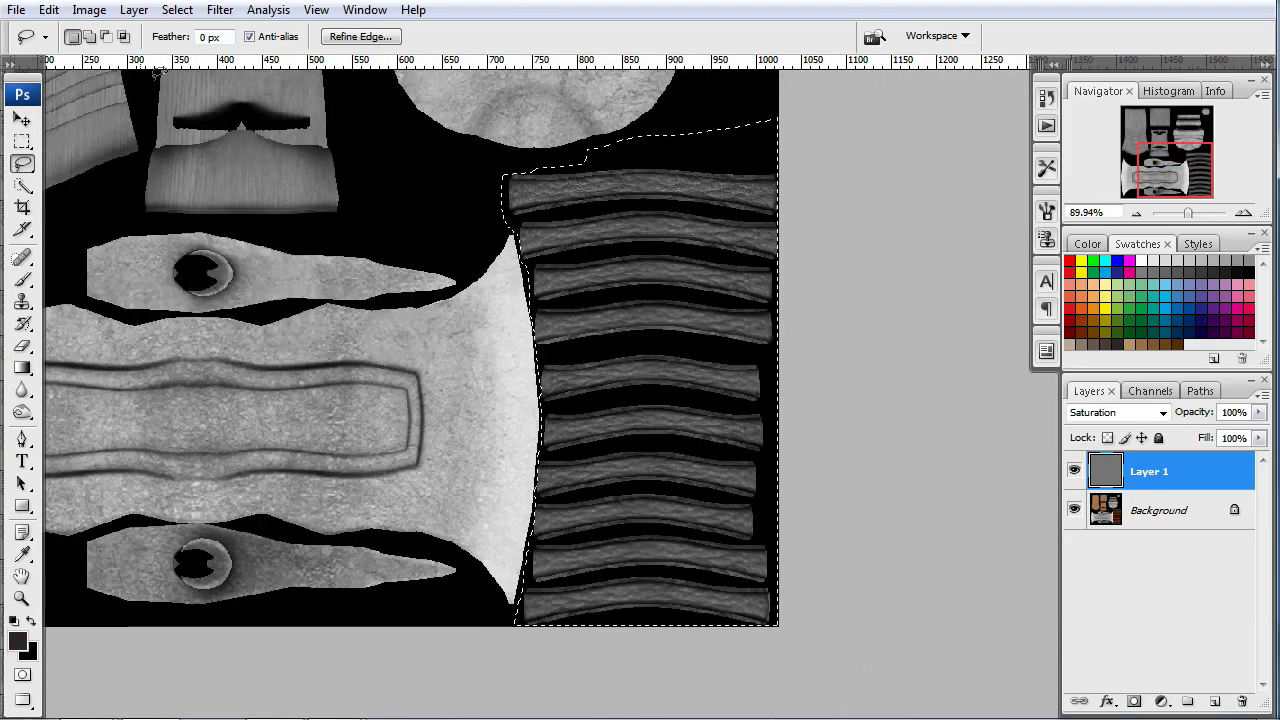
{"action": "left_click", "coordinate": [89, 10]}
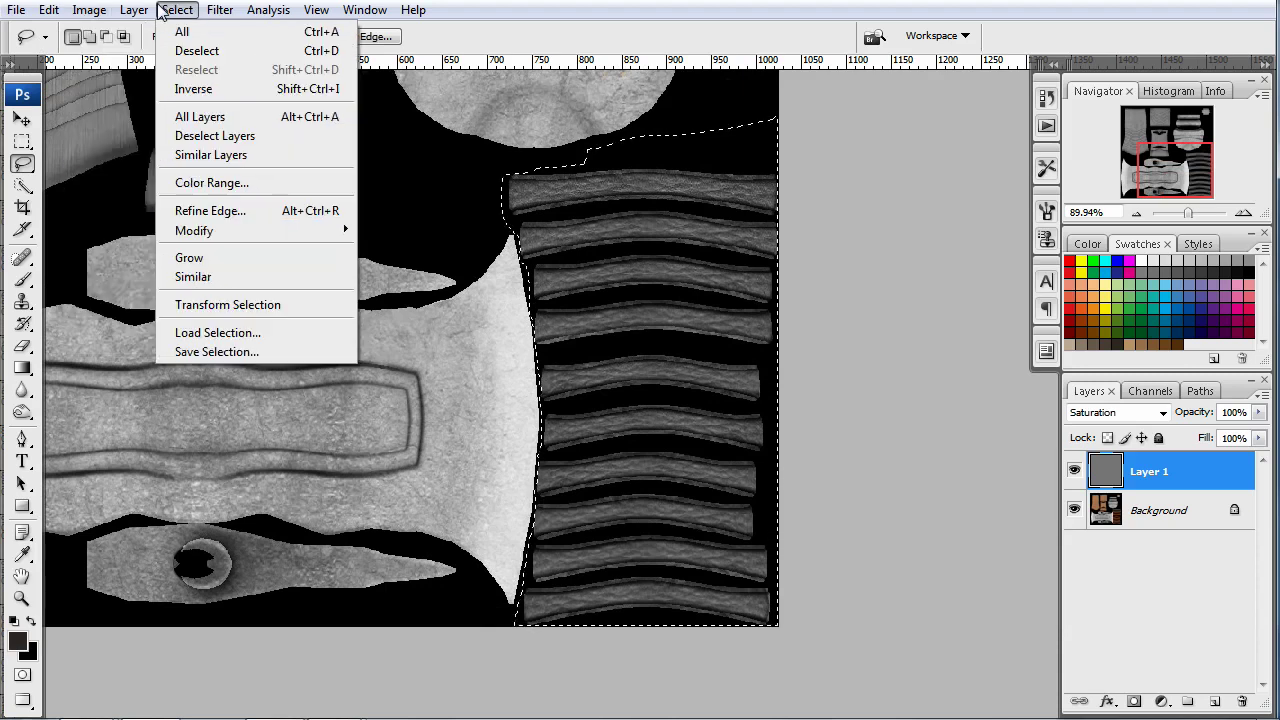
{"action": "mouse_move", "coordinate": [118, 62]}
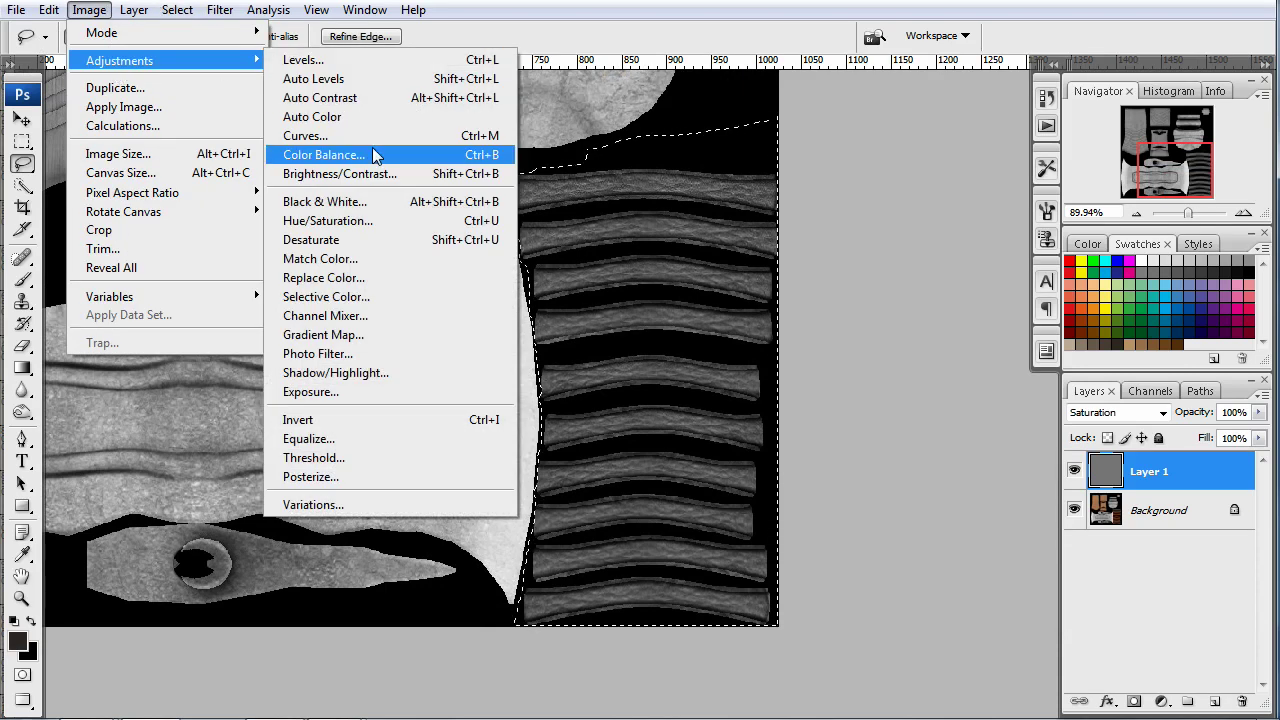
{"action": "left_click", "coordinate": [385, 60]}
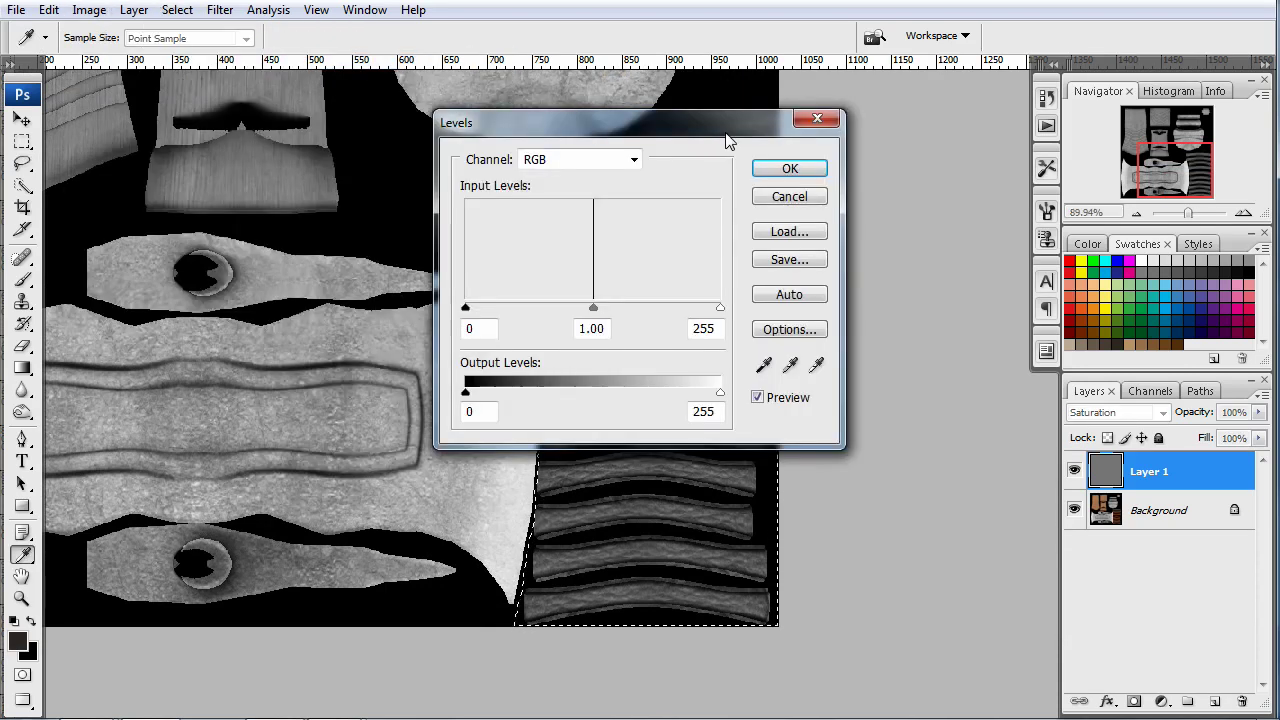
{"action": "left_click_drag", "start_coordinate": [683, 133], "coordinate": [300, 310]}
{"action": "left_click_drag", "start_coordinate": [239, 486], "coordinate": [267, 488]}
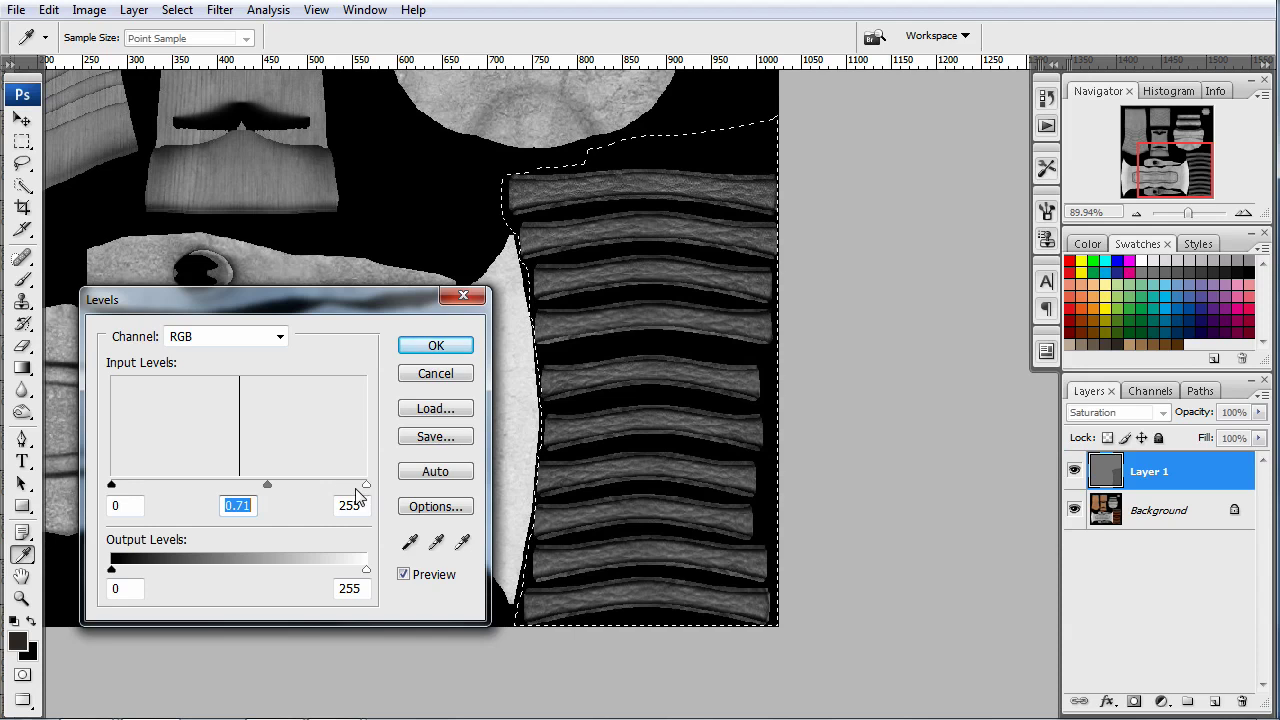
{"action": "mouse_move", "coordinate": [366, 486]}
{"action": "left_mouse_down"}
{"action": "mouse_move", "coordinate": [254, 488]}
{"action": "mouse_move", "coordinate": [331, 488]}
{"action": "left_mouse_up"}
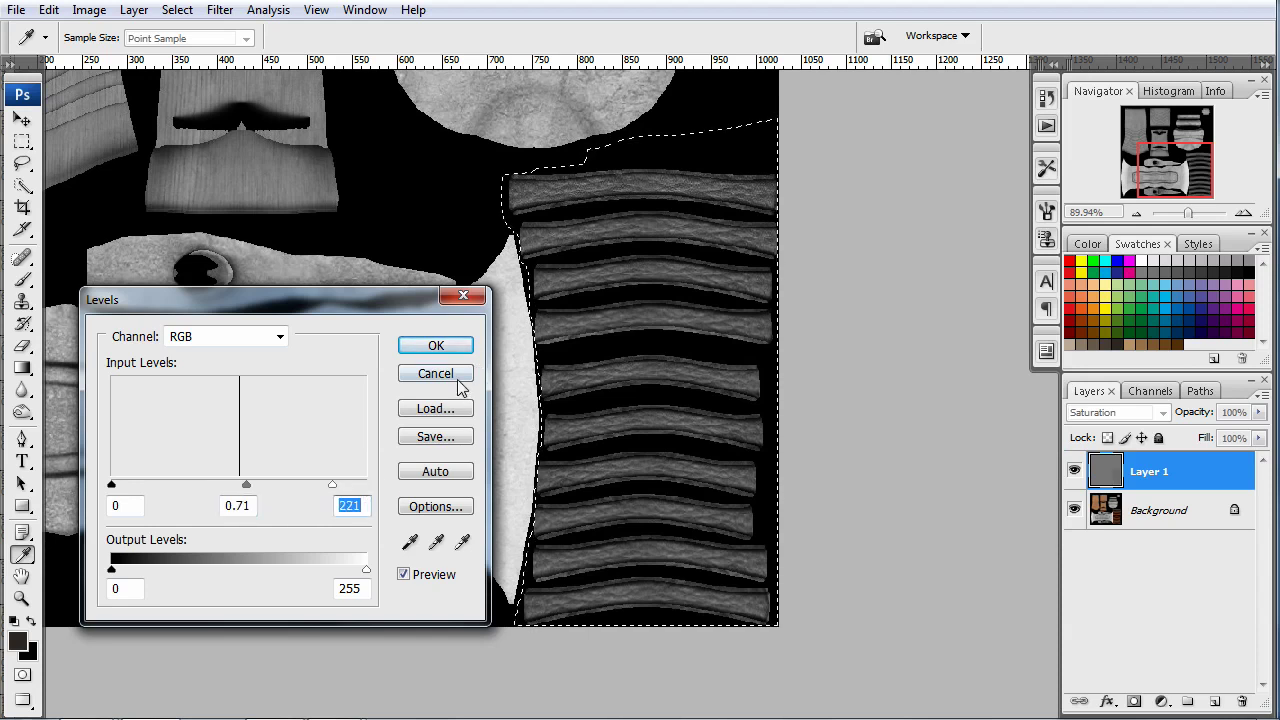
{"action": "key", "text": "Return"}
{"action": "key", "text": "l"}
Step: Increase the straps' contrast with Levels on the Background layer, using black input 8 and white input 161, and deselect them
{"action": "left_click", "coordinate": [1188, 512]}
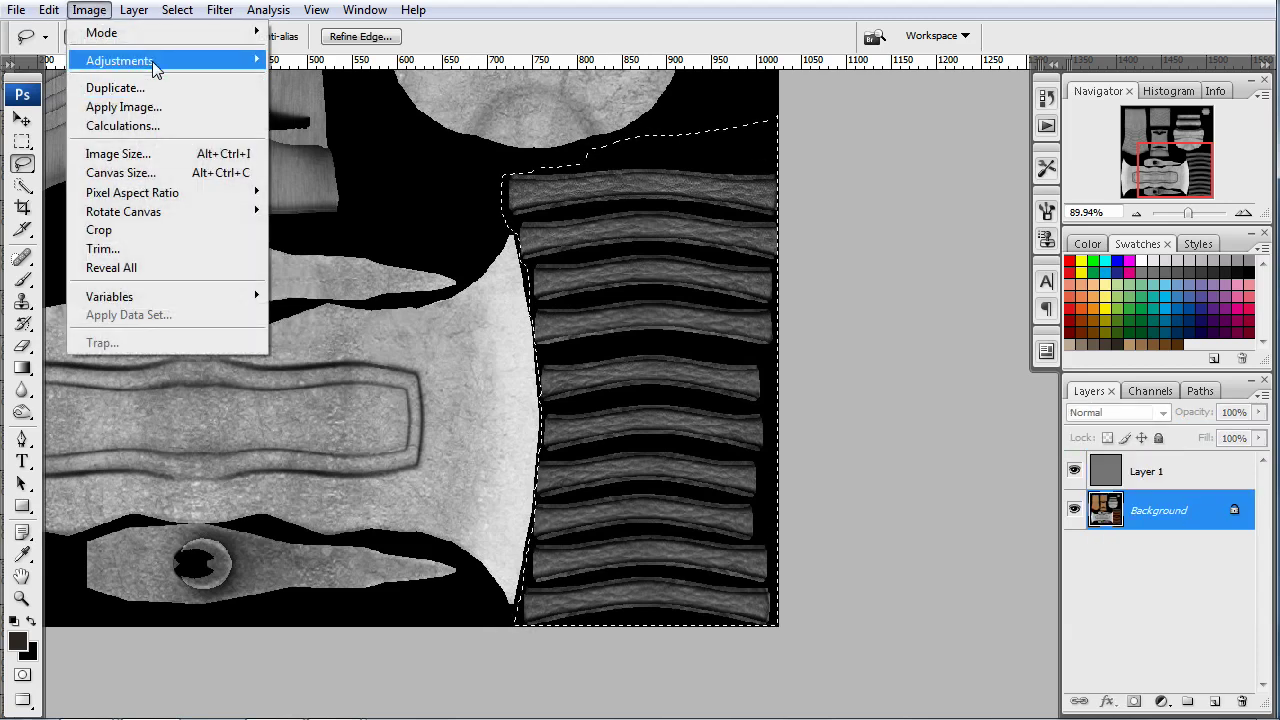
{"action": "mouse_move", "coordinate": [240, 60]}
{"action": "left_click", "coordinate": [357, 57]}
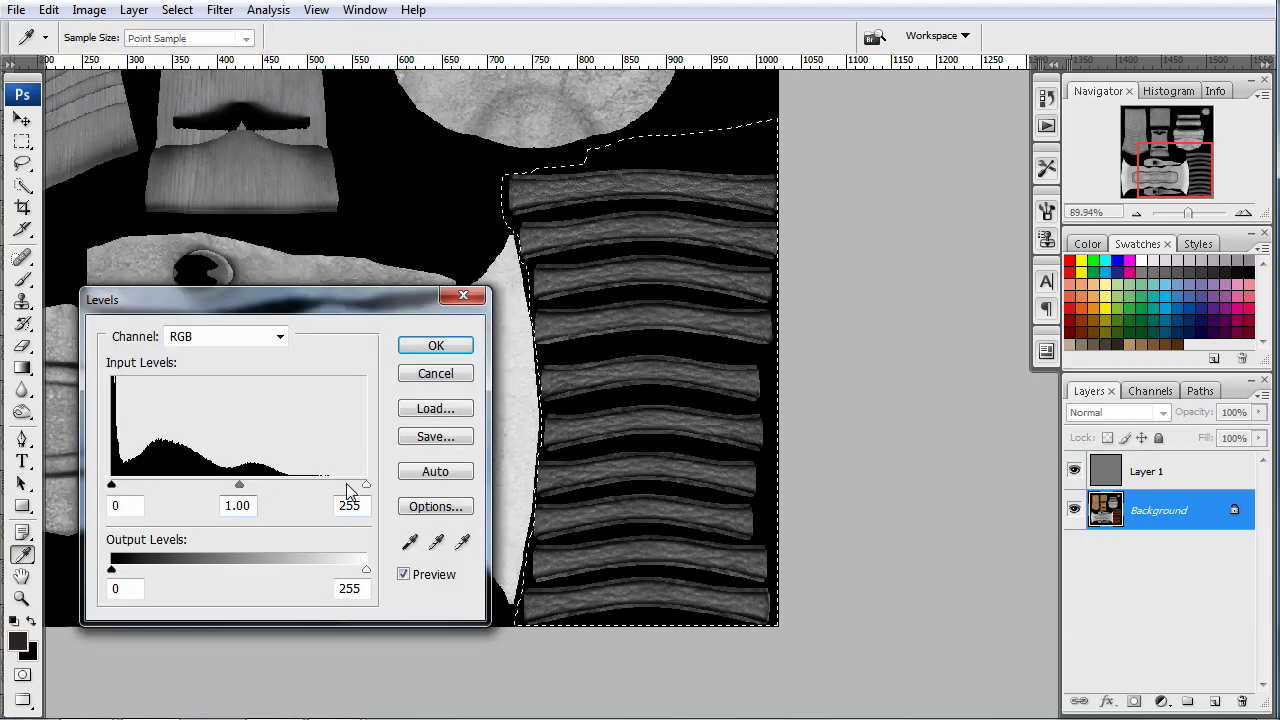
{"action": "left_click_drag", "start_coordinate": [366, 486], "coordinate": [273, 489]}
{"action": "left_click_drag", "start_coordinate": [193, 485], "coordinate": [216, 486]}
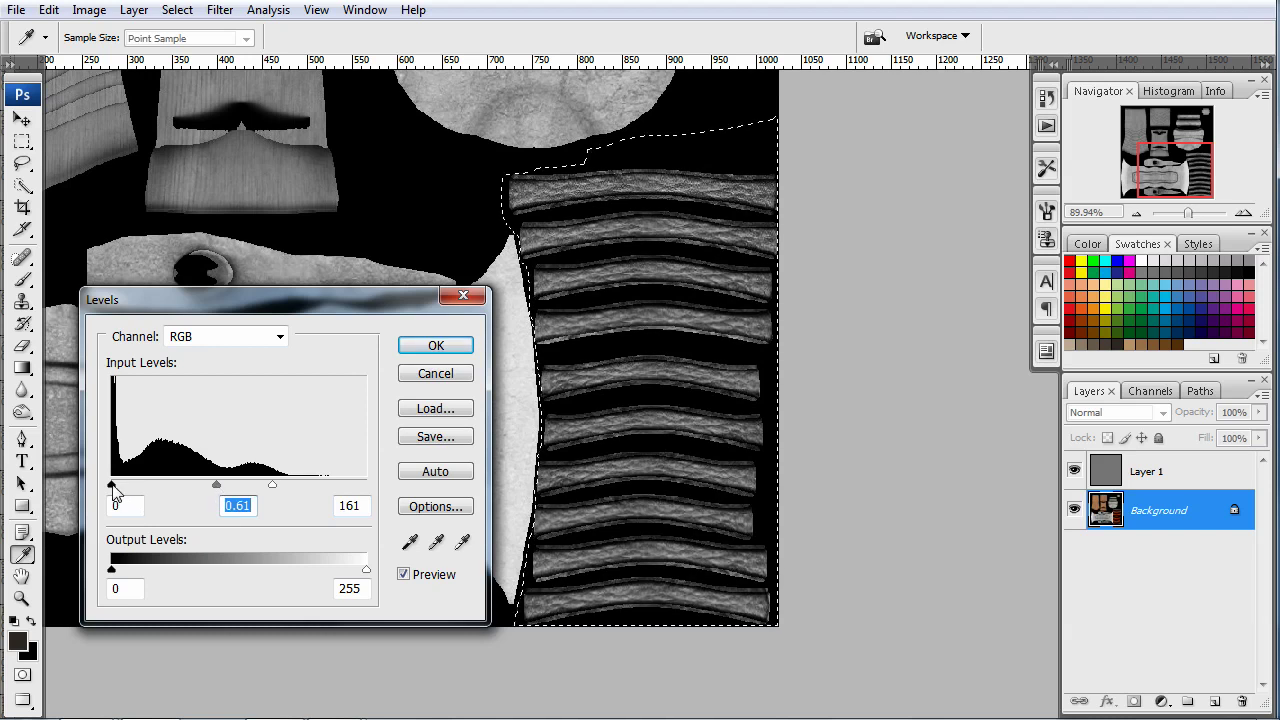
{"action": "mouse_move", "coordinate": [112, 487]}
{"action": "left_mouse_down"}
{"action": "mouse_move", "coordinate": [138, 490]}
{"action": "mouse_move", "coordinate": [114, 491]}
{"action": "left_mouse_up"}
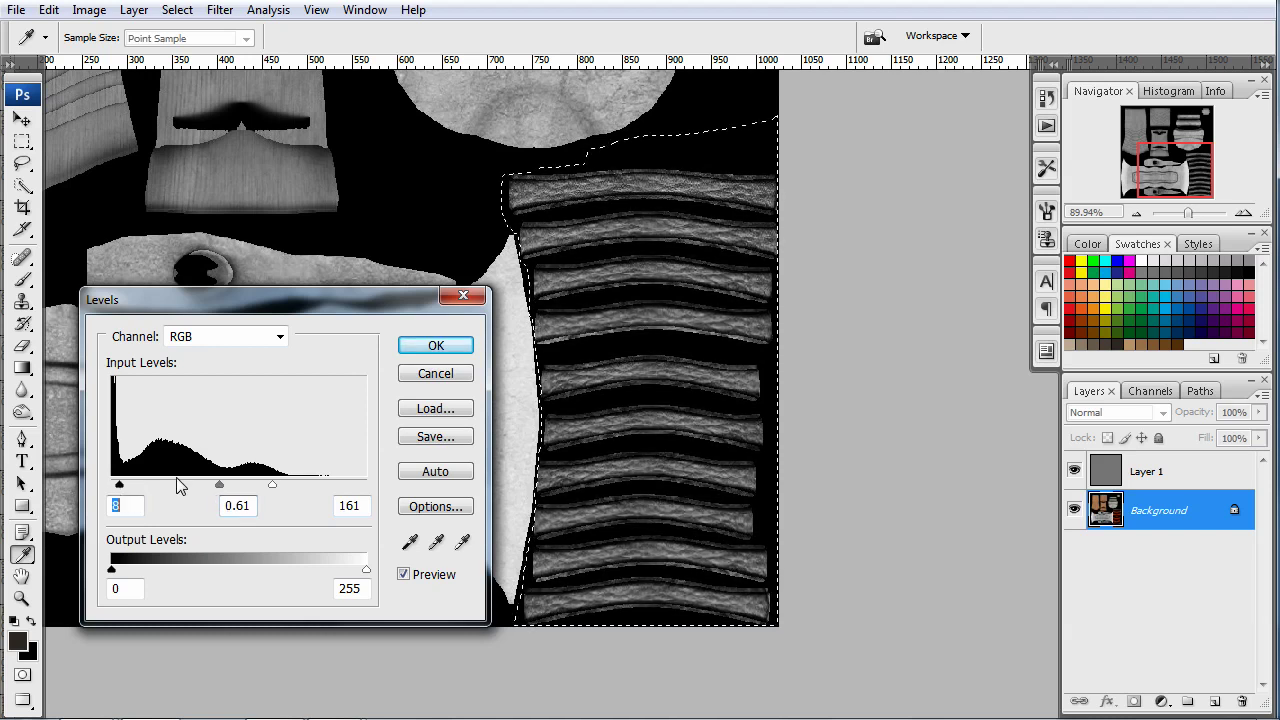
{"action": "mouse_move", "coordinate": [220, 489]}
{"action": "left_mouse_down"}
{"action": "mouse_move", "coordinate": [200, 491]}
{"action": "mouse_move", "coordinate": [268, 491]}
{"action": "left_mouse_up"}
{"action": "left_click", "coordinate": [433, 346]}
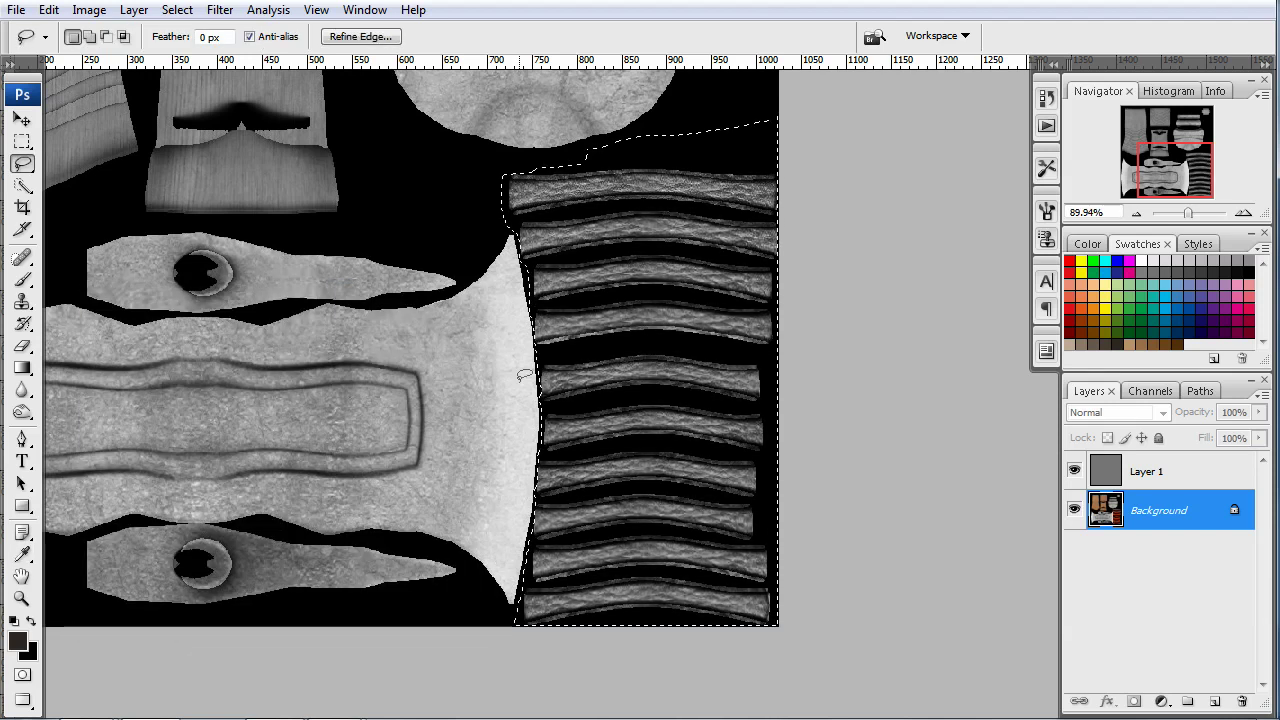
{"action": "scroll", "coordinate": [500, 438], "scroll_direction": "down", "scroll_amount": 2}
{"action": "key", "text": "ctrl+d"}
Step: Apply Levels to the whole Background layer with input values 37, 1.49 and 211
{"action": "scroll", "coordinate": [500, 438], "scroll_direction": "down", "scroll_amount": 4}
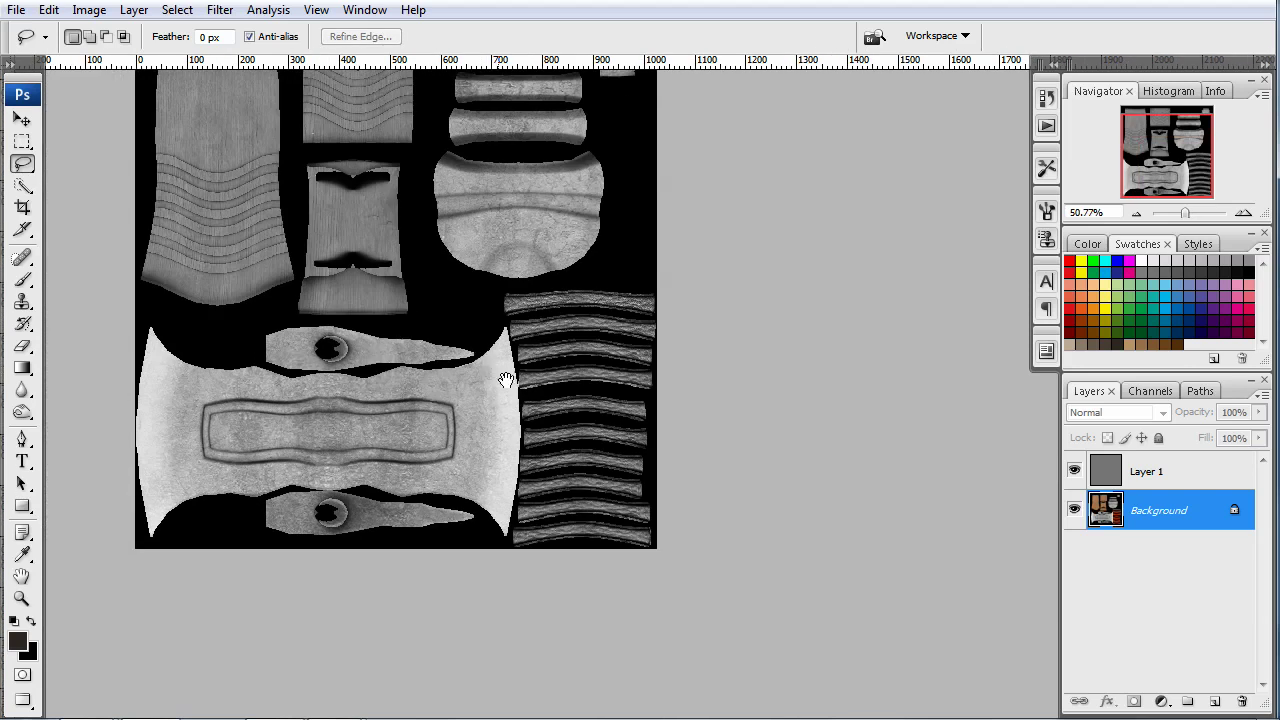
{"action": "key", "text": "ctrl+l"}
{"action": "scroll", "coordinate": [630, 372], "scroll_direction": "up", "scroll_amount": 1}
{"action": "left_click_drag", "start_coordinate": [375, 289], "coordinate": [871, 238]}
{"action": "left_click_drag", "start_coordinate": [871, 431], "coordinate": [827, 431]}
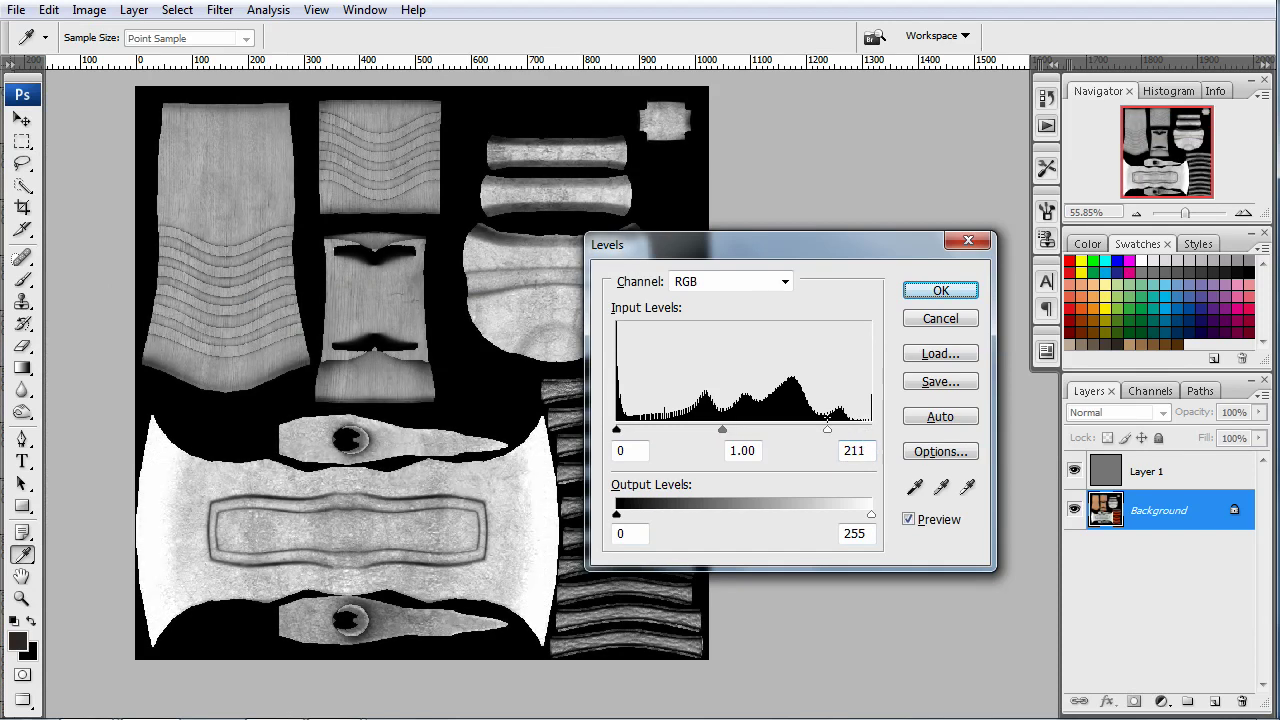
{"action": "left_click_drag", "start_coordinate": [721, 430], "coordinate": [750, 432]}
{"action": "mouse_move", "coordinate": [616, 430]}
{"action": "left_mouse_down"}
{"action": "mouse_move", "coordinate": [684, 431]}
{"action": "mouse_move", "coordinate": [639, 431]}
{"action": "left_mouse_up"}
{"action": "left_click_drag", "start_coordinate": [756, 430], "coordinate": [707, 455]}
{"action": "mouse_move", "coordinate": [639, 433]}
{"action": "left_mouse_down"}
{"action": "mouse_move", "coordinate": [726, 431]}
{"action": "mouse_move", "coordinate": [653, 436]}
{"action": "left_mouse_up"}
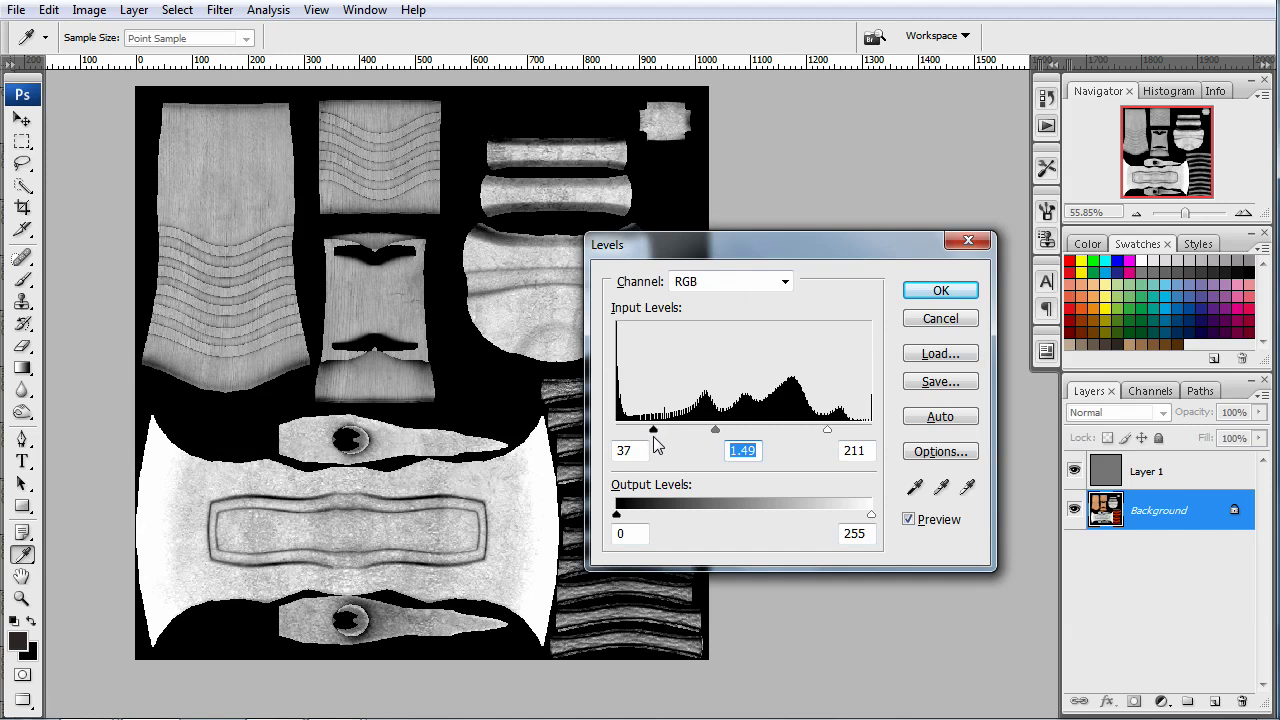
{"action": "left_click", "coordinate": [945, 290]}
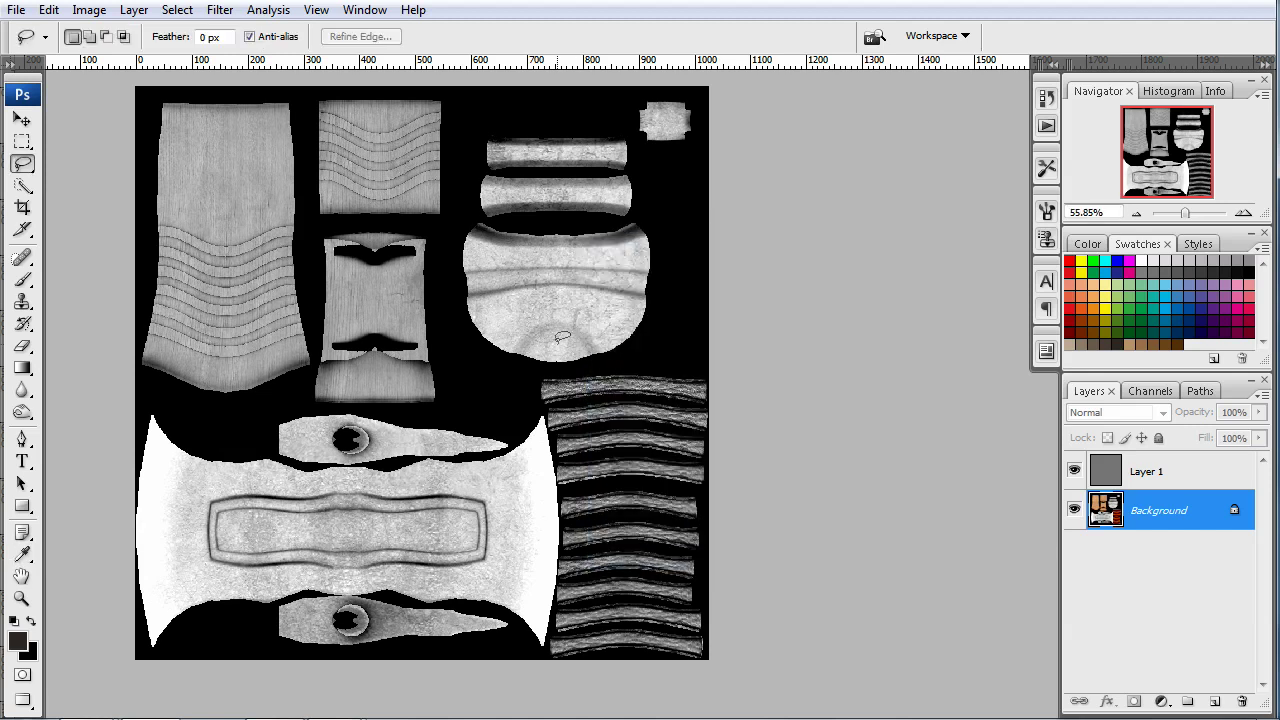
Step: Save the grayscale map as axe_bumpmap in Photoshop format in the textures folder, with maximum compatibility
{"action": "left_click_drag", "start_coordinate": [564, 340], "coordinate": [614, 346]}
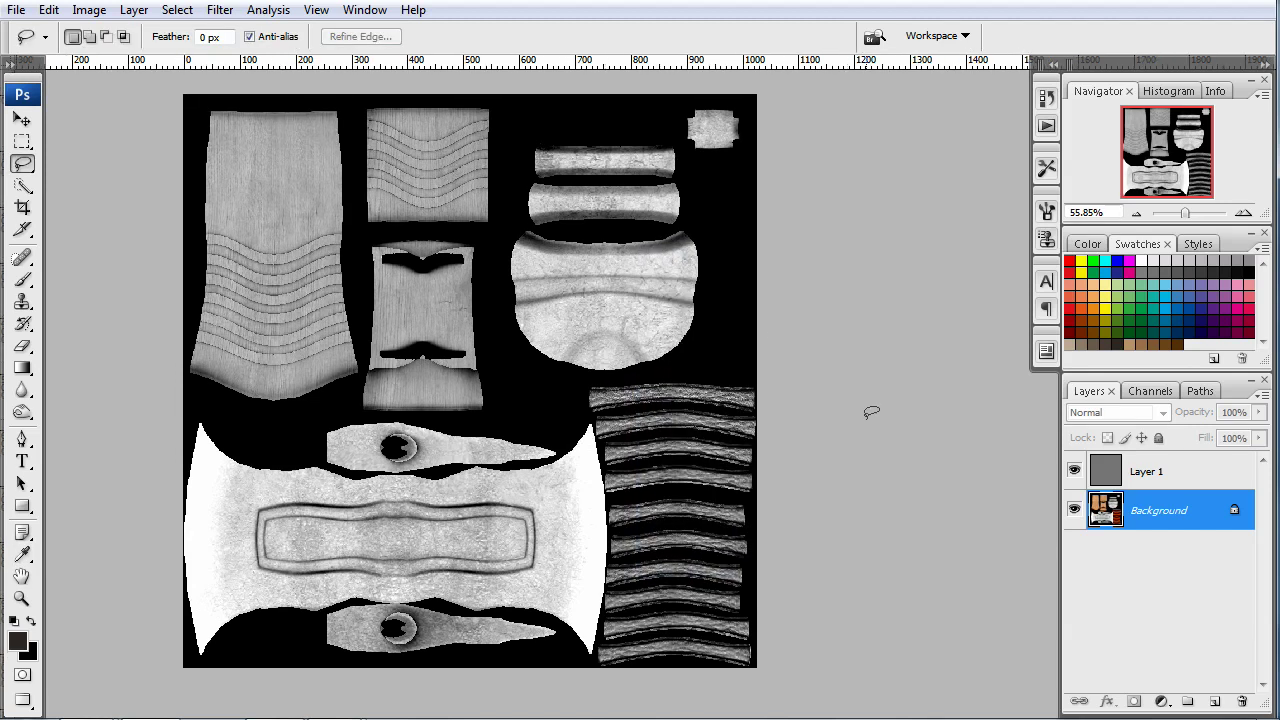
{"action": "scroll", "coordinate": [866, 411], "scroll_direction": "up", "scroll_amount": 1, "text": "alt"}
{"action": "scroll", "coordinate": [775, 413], "scroll_direction": "down", "scroll_amount": 2, "text": "alt"}
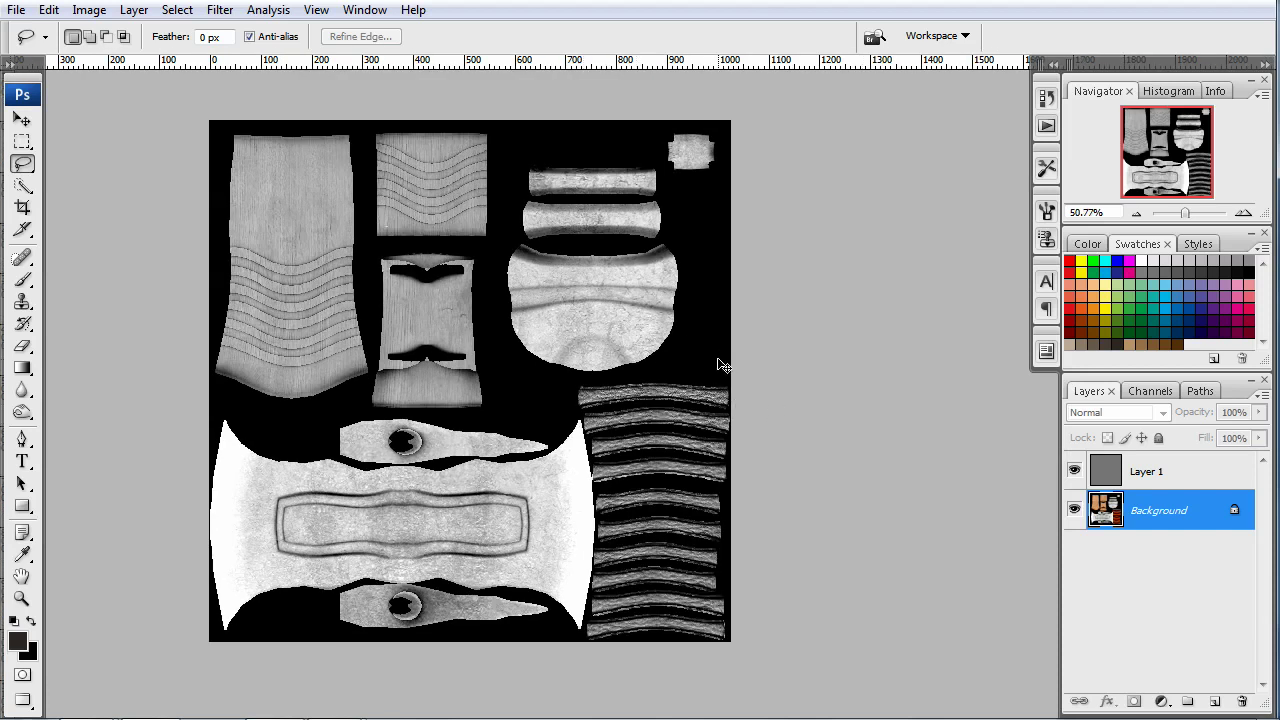
{"action": "key", "text": "ctrl+shift+s"}
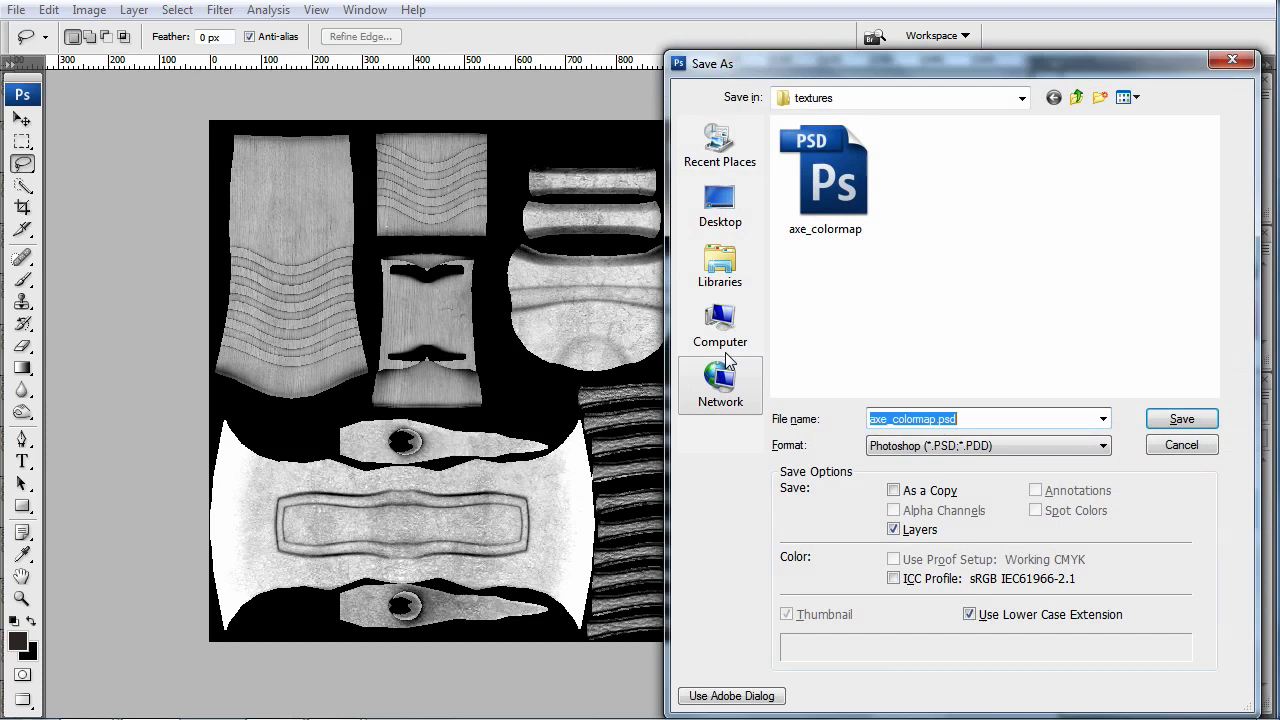
{"action": "left_click", "coordinate": [946, 448]}
{"action": "left_click", "coordinate": [946, 463]}
{"action": "double_click", "coordinate": [977, 422]}
{"action": "type", "text": "axe_bumpbm"}
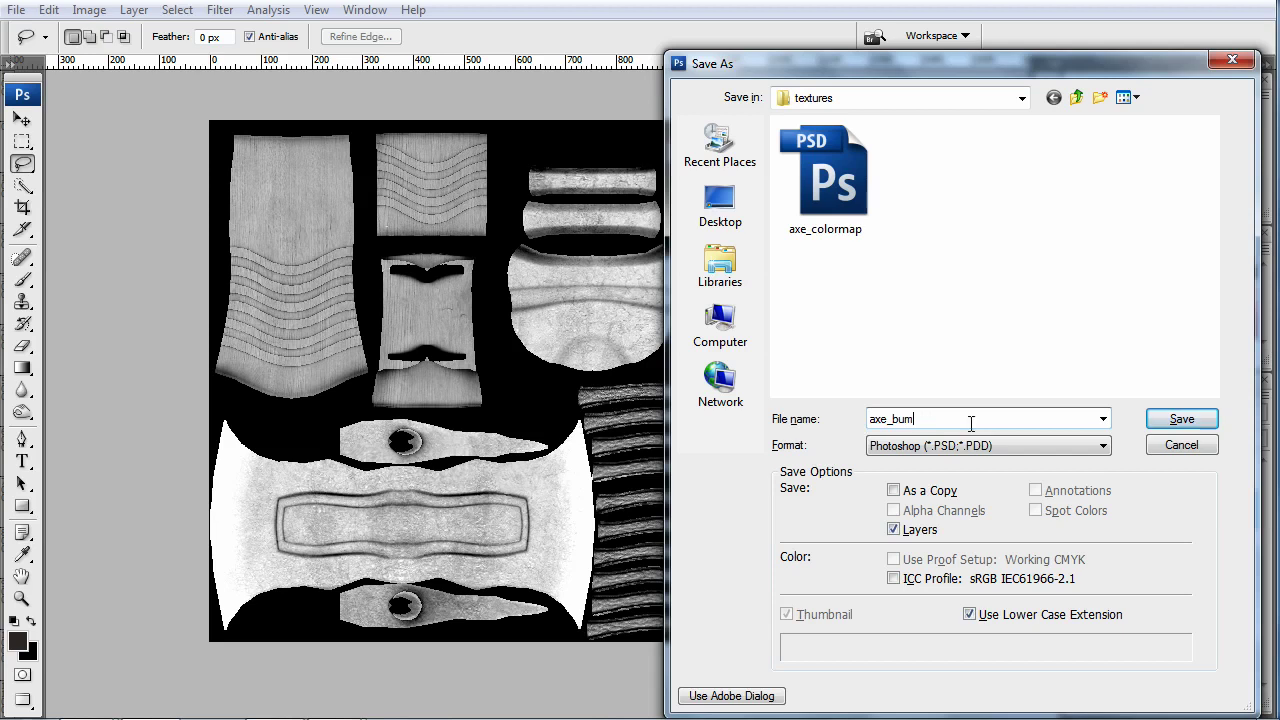
{"action": "key", "text": "Return"}
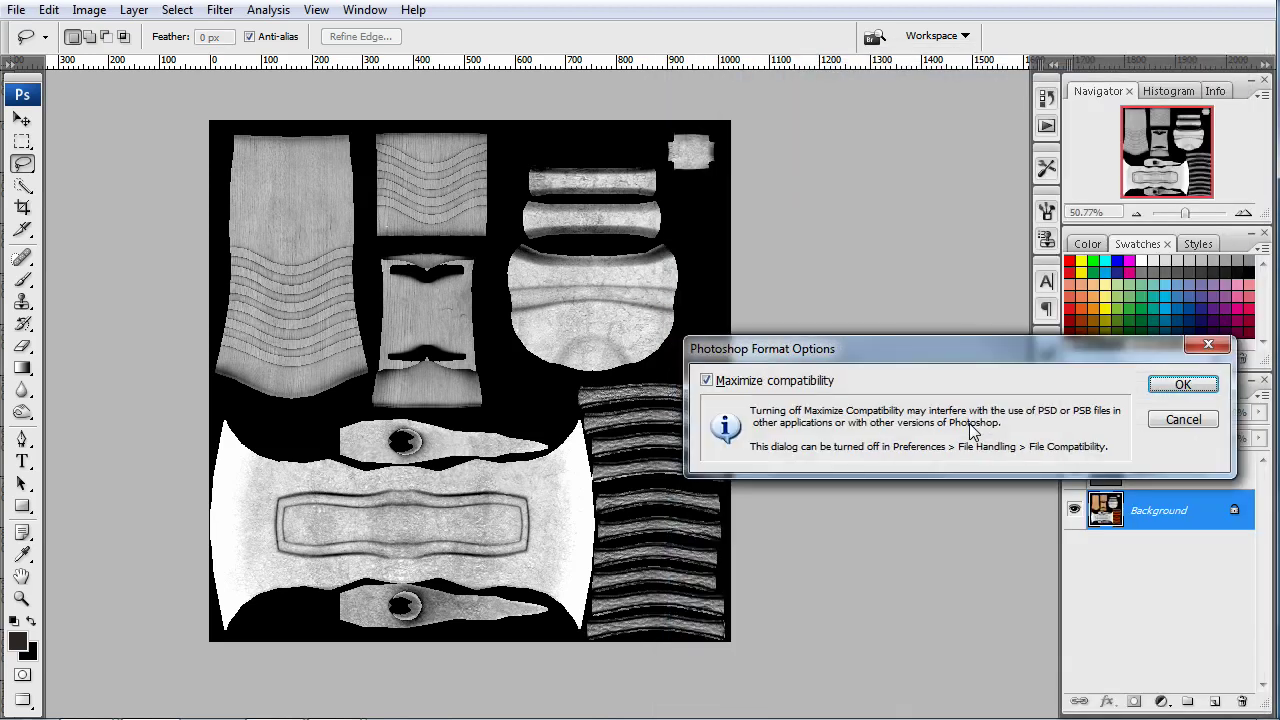
{"action": "key", "text": "Return"}
Step: Switch to Blender and add a new Image or Movie texture in the axe material's second texture slot
{"action": "key", "text": "alt+Tab"}
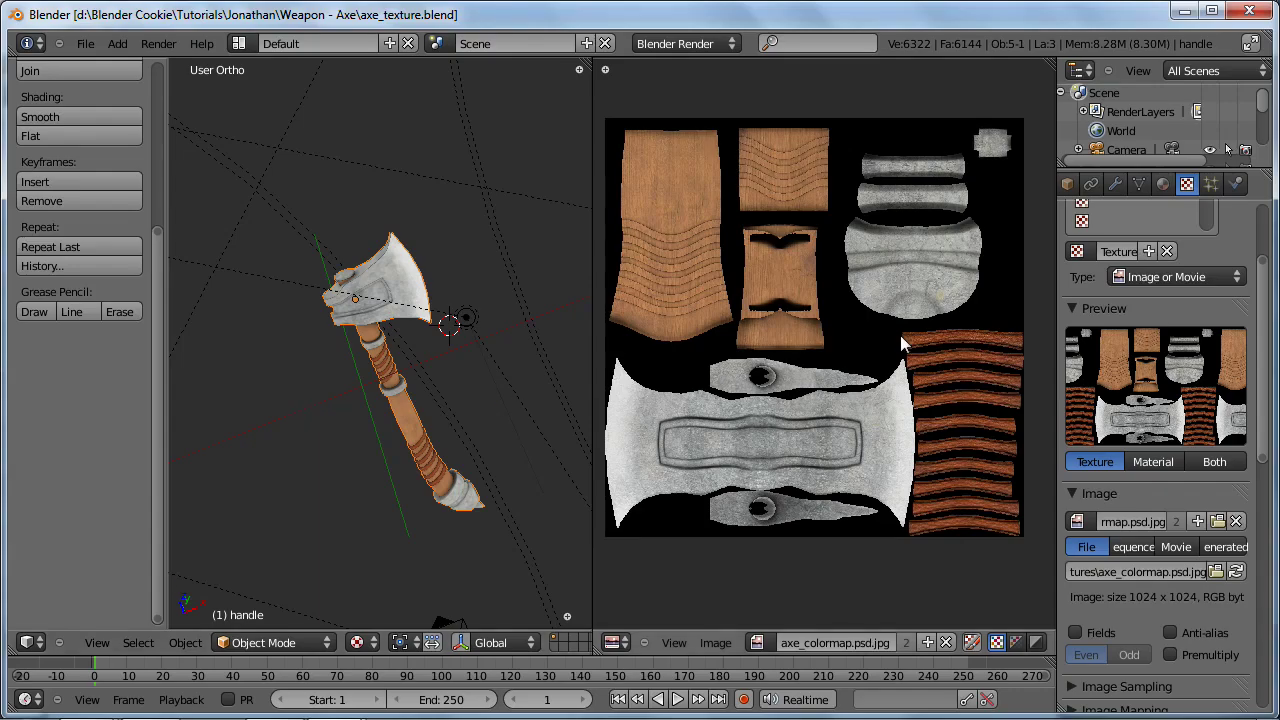
{"action": "scroll", "coordinate": [1171, 271], "scroll_direction": "up", "scroll_amount": 4}
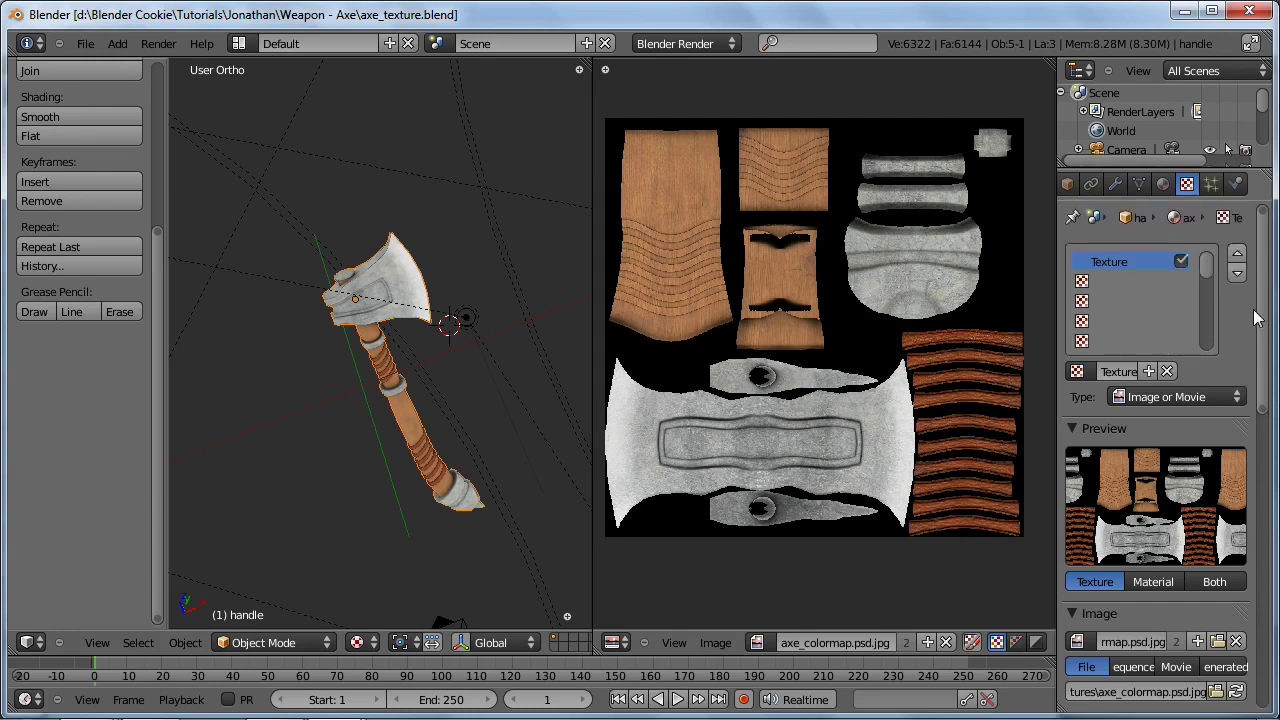
{"action": "left_click", "coordinate": [1114, 283]}
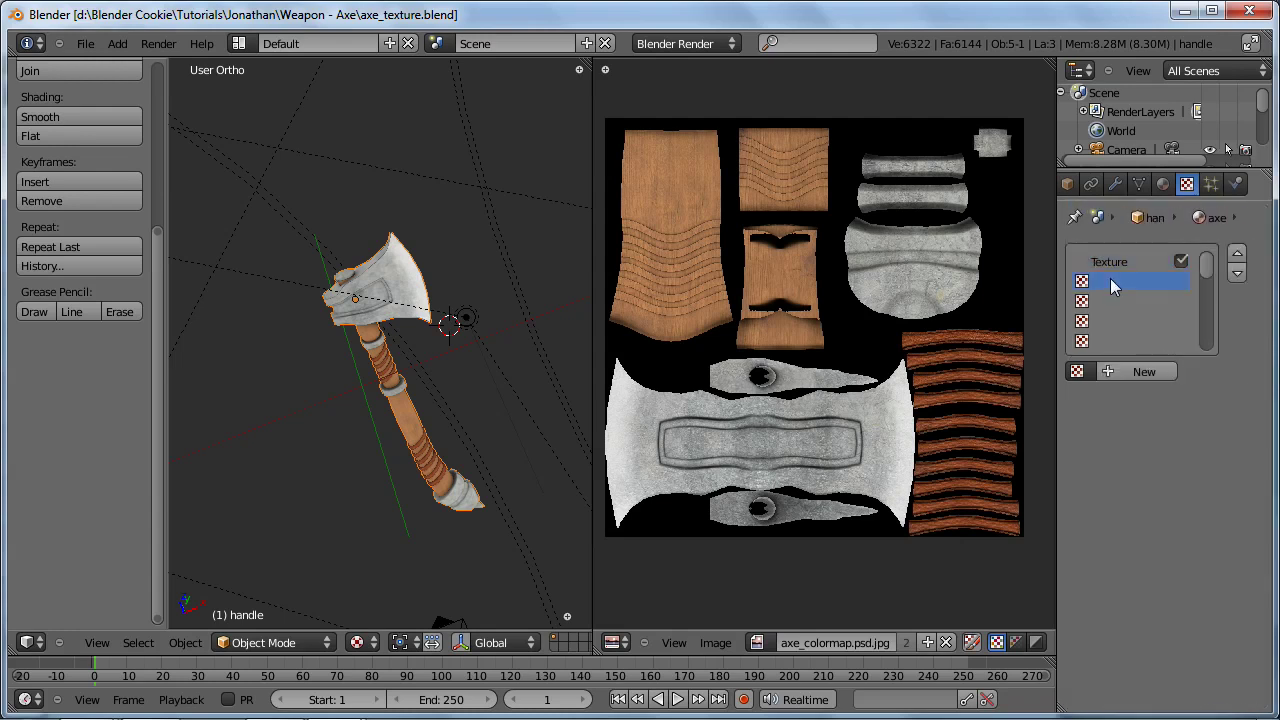
{"action": "left_click", "coordinate": [1161, 372]}
{"action": "left_click", "coordinate": [1169, 398]}
{"action": "left_click", "coordinate": [1176, 268]}
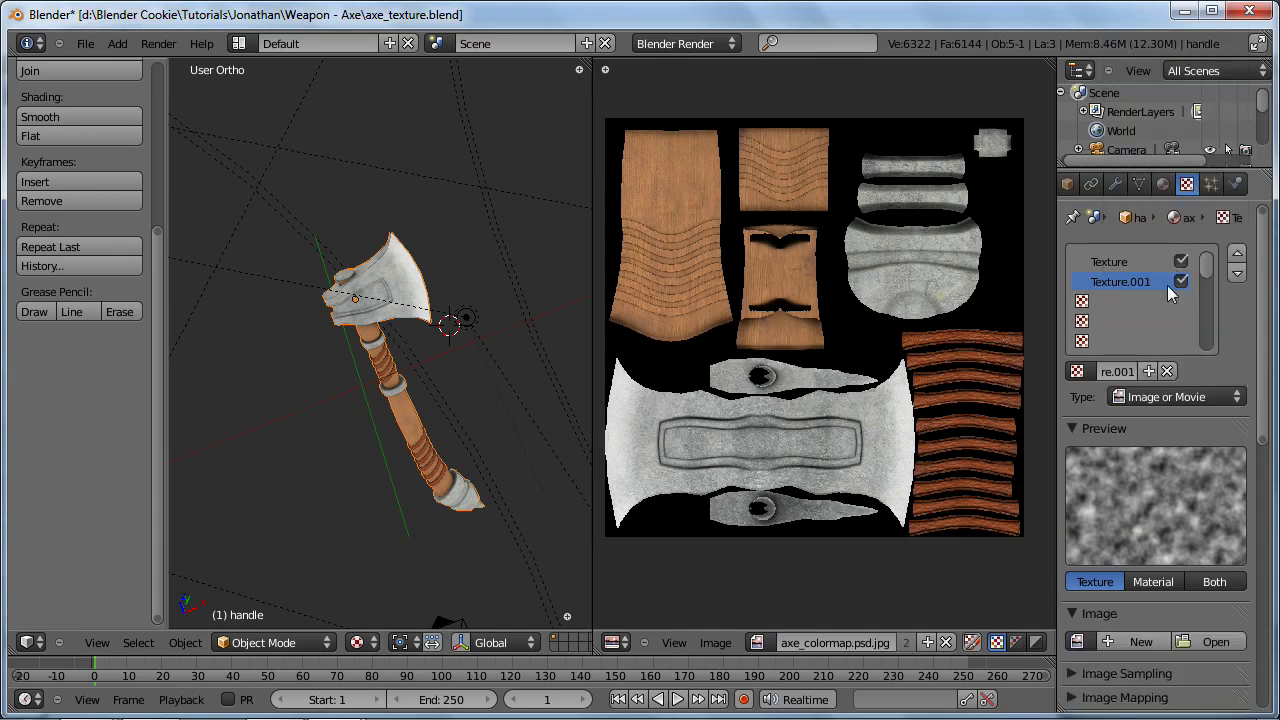
Step: Load axe_bumpmap.psd from the textures folder as the new texture's image
{"action": "left_click", "coordinate": [1214, 641]}
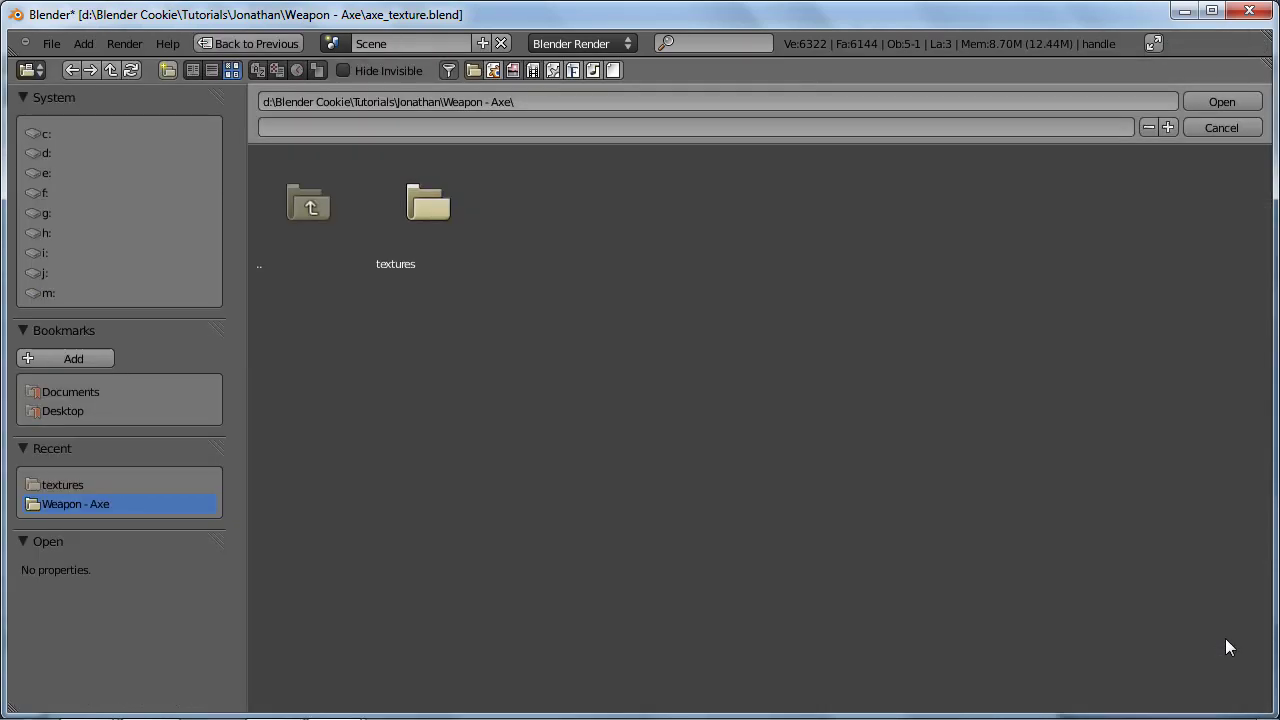
{"action": "left_click", "coordinate": [469, 232]}
{"action": "left_click", "coordinate": [512, 200]}
{"action": "left_click", "coordinate": [1212, 102]}
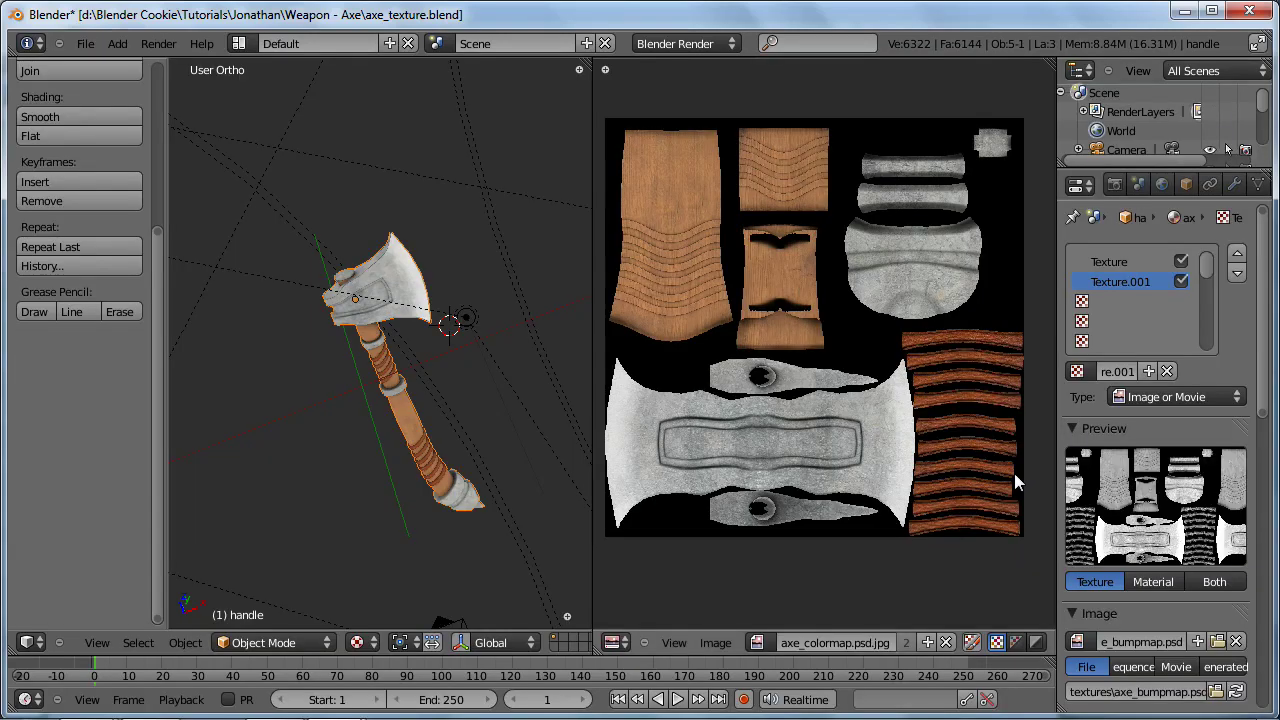
Step: Set the bump texture's mapping coordinates to UV and make it influence Normal instead of Color
{"action": "scroll", "coordinate": [1206, 570], "scroll_direction": "down", "scroll_amount": 10}
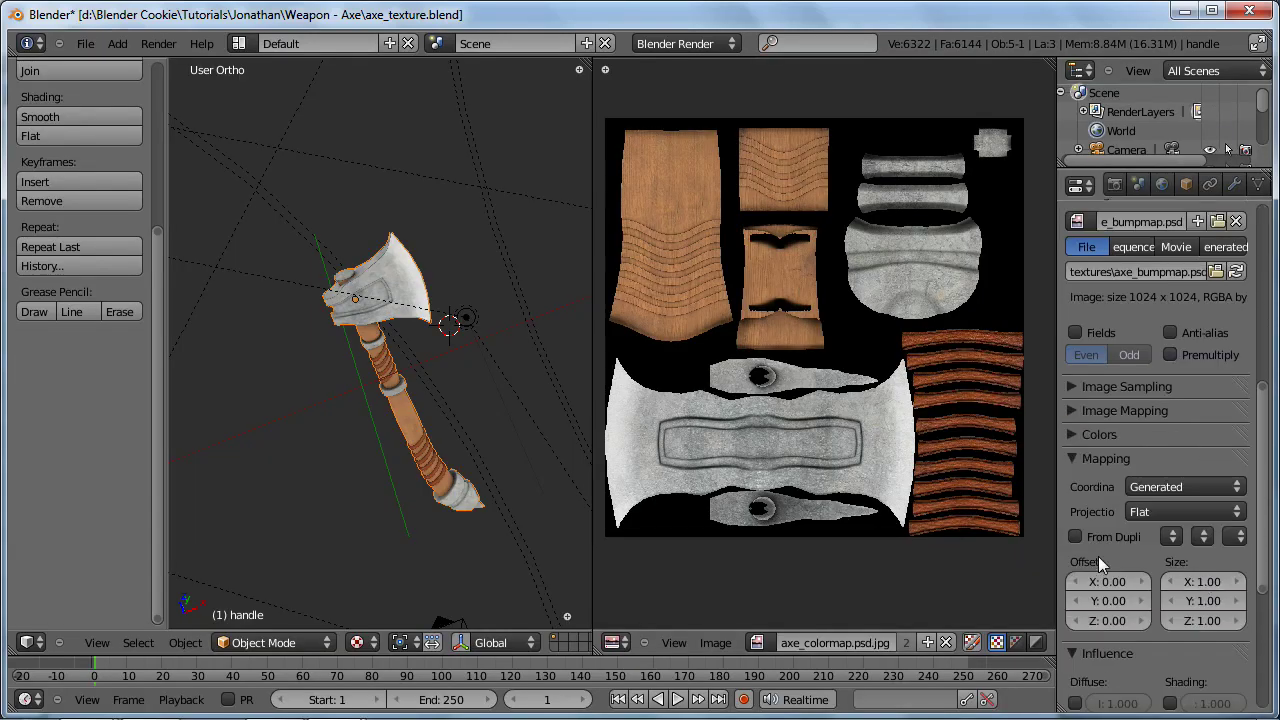
{"action": "left_click", "coordinate": [1176, 486]}
{"action": "left_click", "coordinate": [1180, 404]}
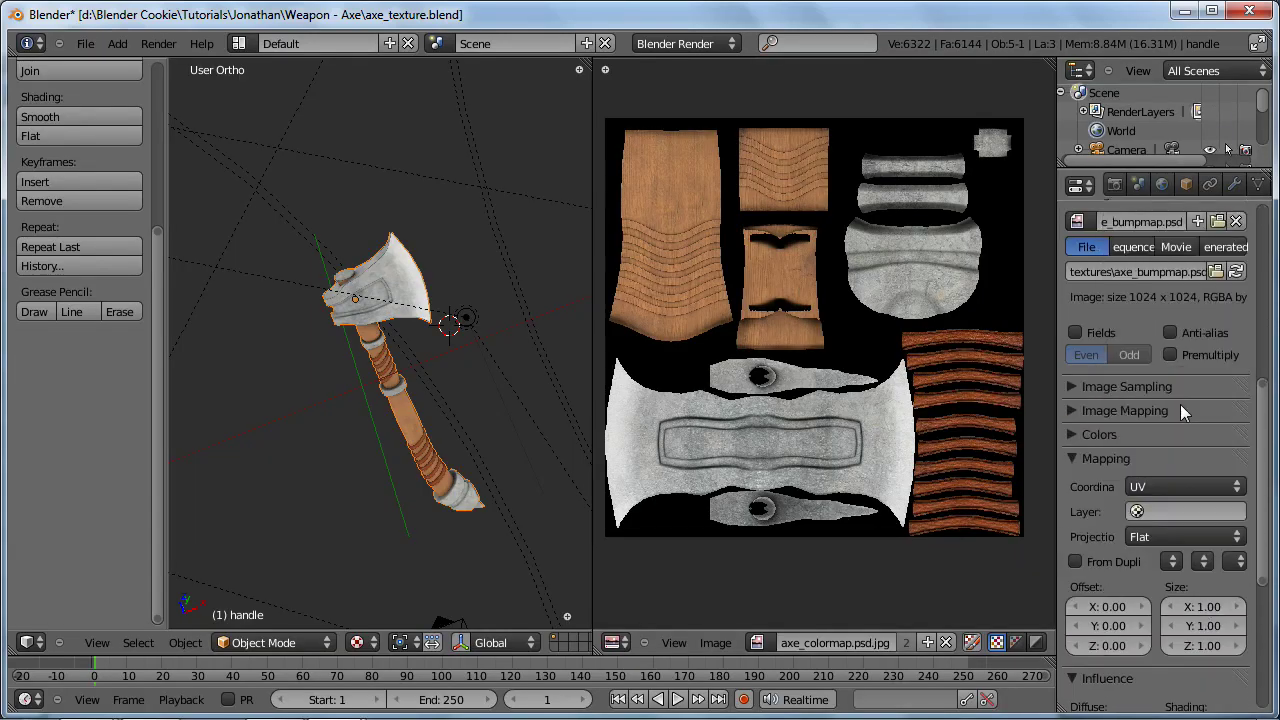
{"action": "scroll", "coordinate": [1180, 404], "scroll_direction": "down", "scroll_amount": 2}
{"action": "scroll", "coordinate": [1080, 470], "scroll_direction": "down", "scroll_amount": 5}
{"action": "left_click", "coordinate": [1075, 454]}
{"action": "left_click", "coordinate": [1076, 456]}
{"action": "middle_click_drag", "start_coordinate": [1135, 465], "coordinate": [1110, 479], "text": "ctrl"}
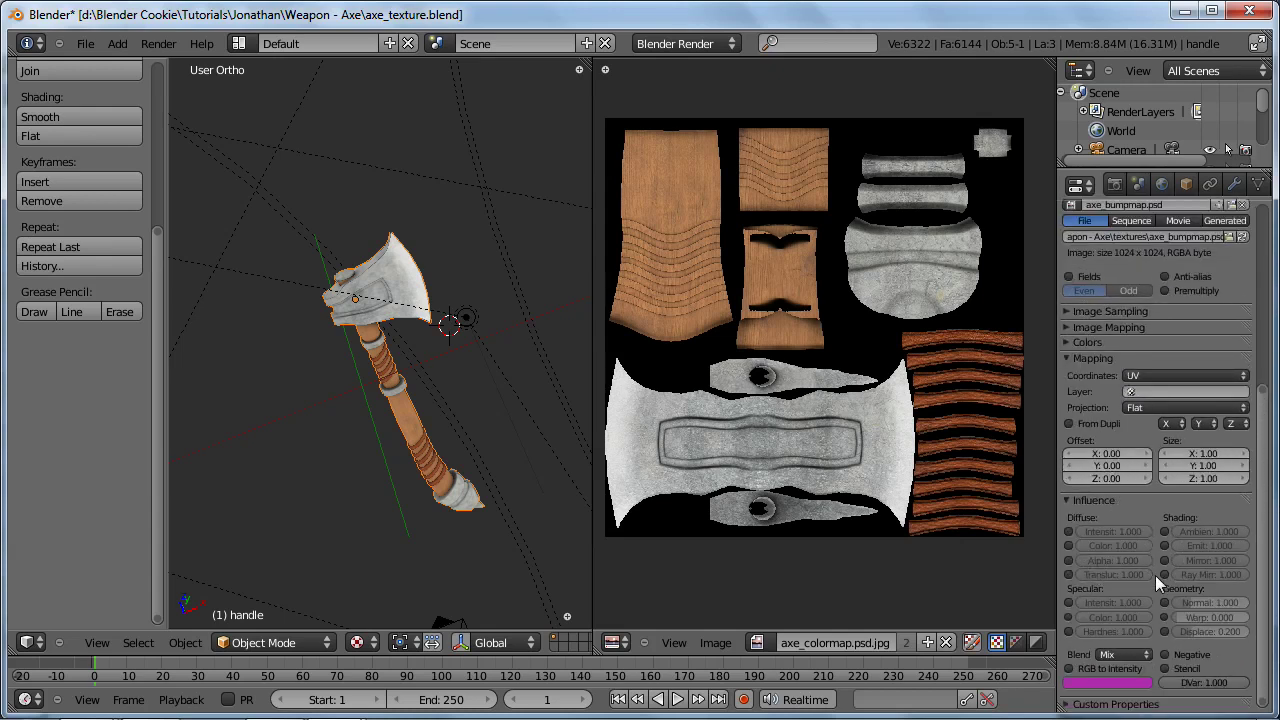
{"action": "left_click", "coordinate": [1164, 603]}
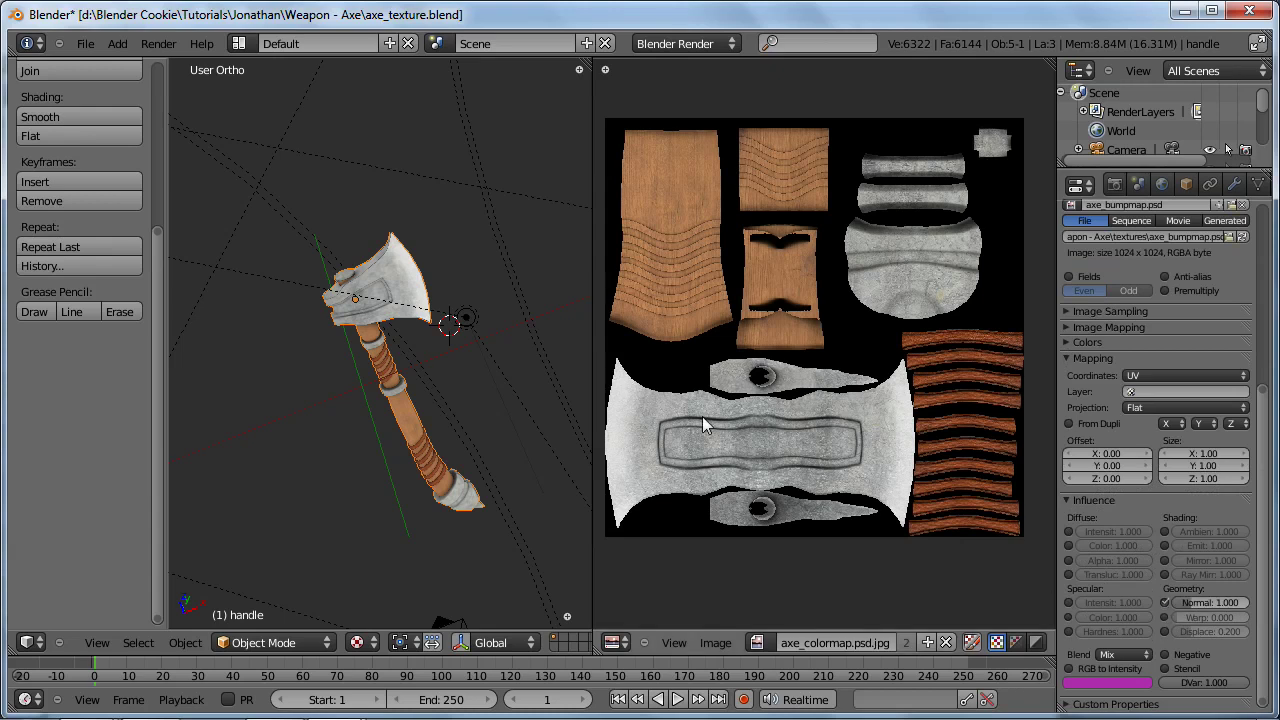
Step: Save over axe_texture.blend and show the axe through the camera in the 3D view
{"action": "scroll", "coordinate": [589, 374], "scroll_direction": "up", "scroll_amount": 4}
{"action": "key", "text": "ctrl+s"}
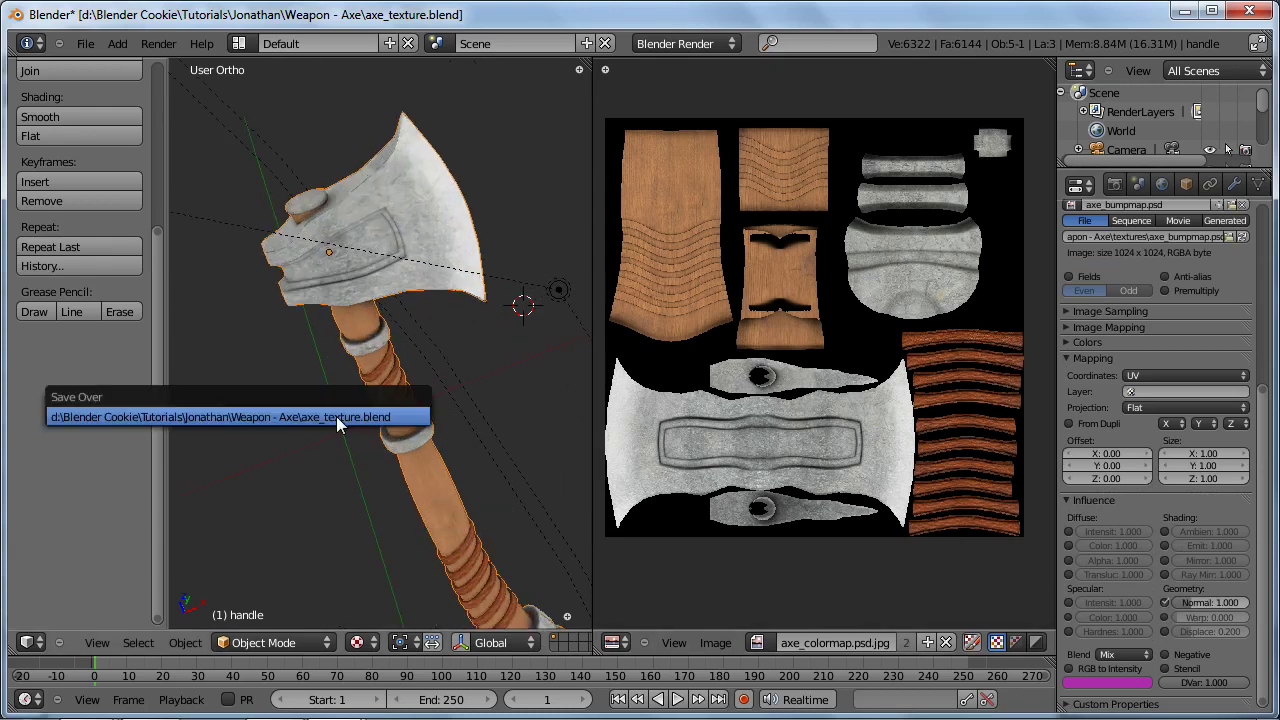
{"action": "left_click", "coordinate": [338, 418]}
{"action": "key", "text": "KP_0"}
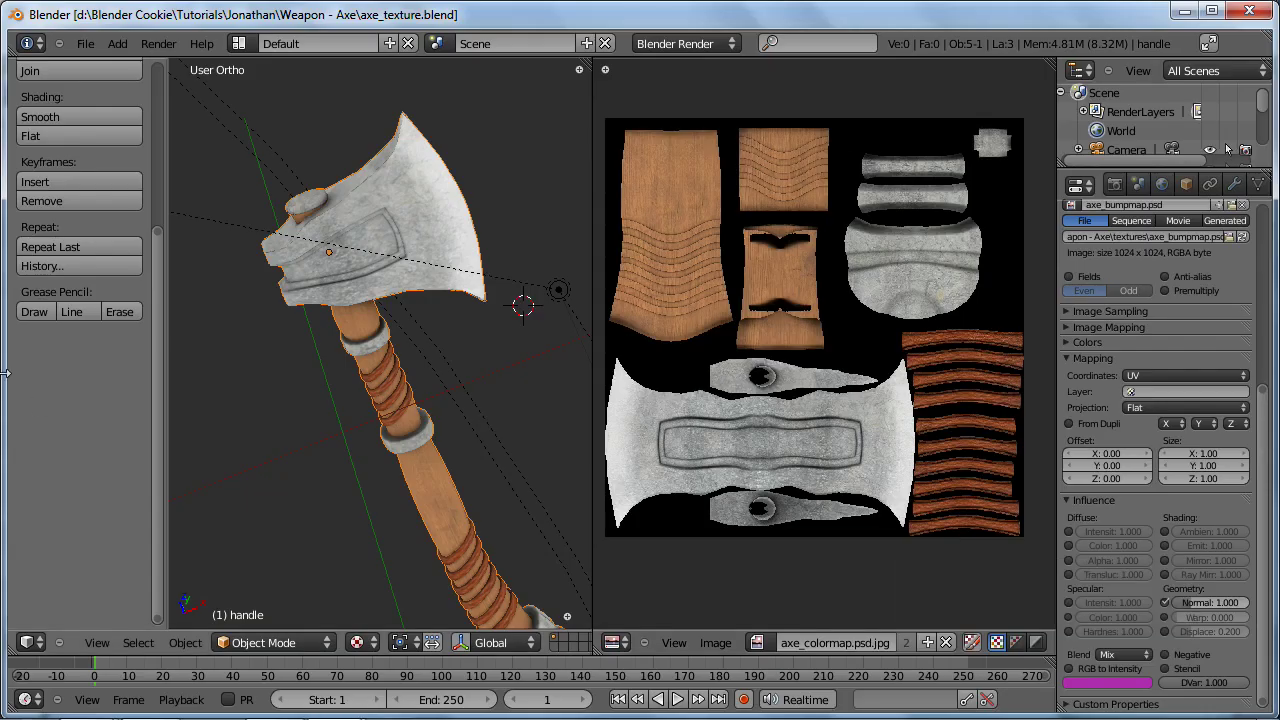
{"action": "key", "text": "KP_0"}
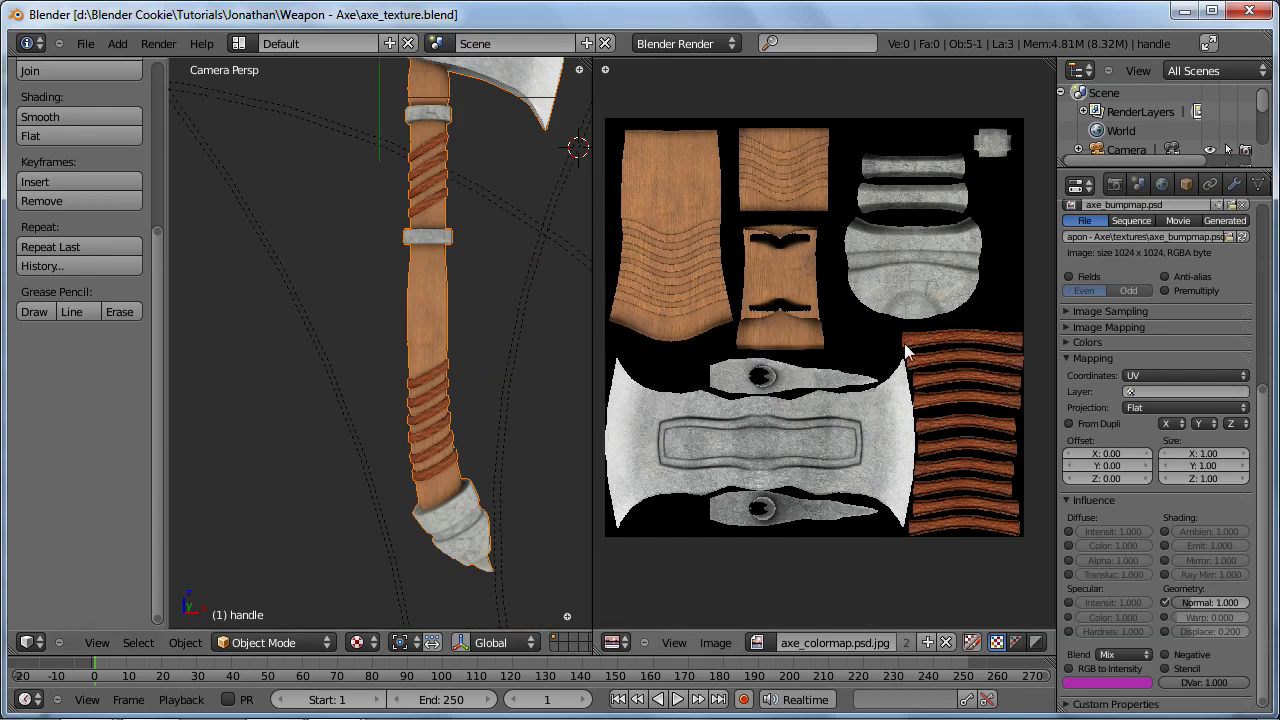
{"action": "key", "text": "ctrl+s"}
{"action": "left_click", "coordinate": [405, 405]}
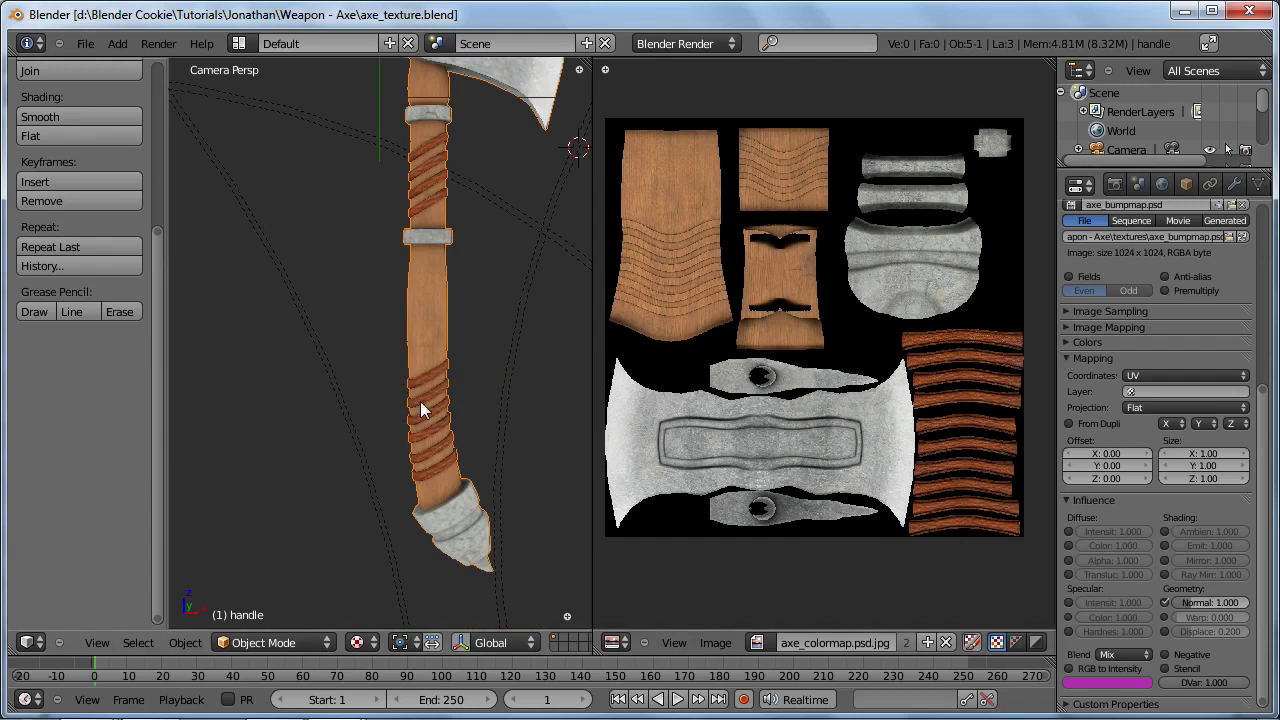
{"action": "key", "text": "Home"}
Step: Render the camera view and examine the bump effect on the axe's blade and handle
{"action": "key", "text": "F12"}
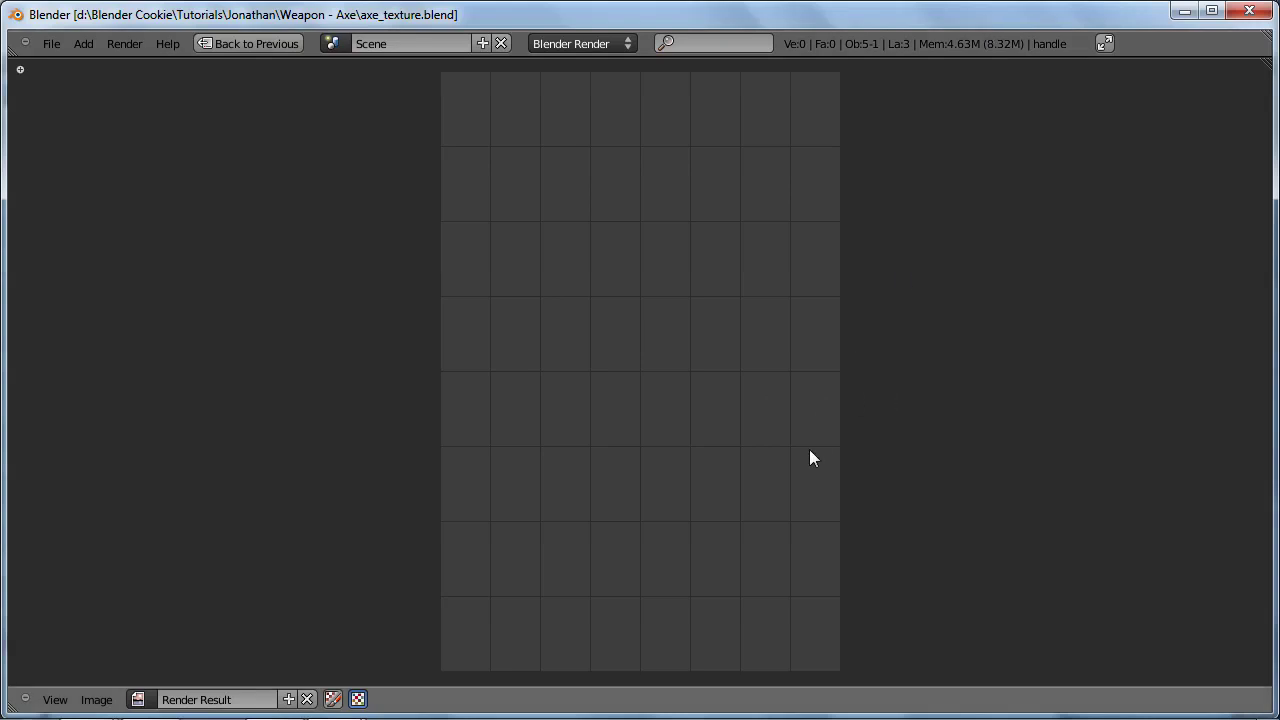
{"action": "key", "text": "Escape"}
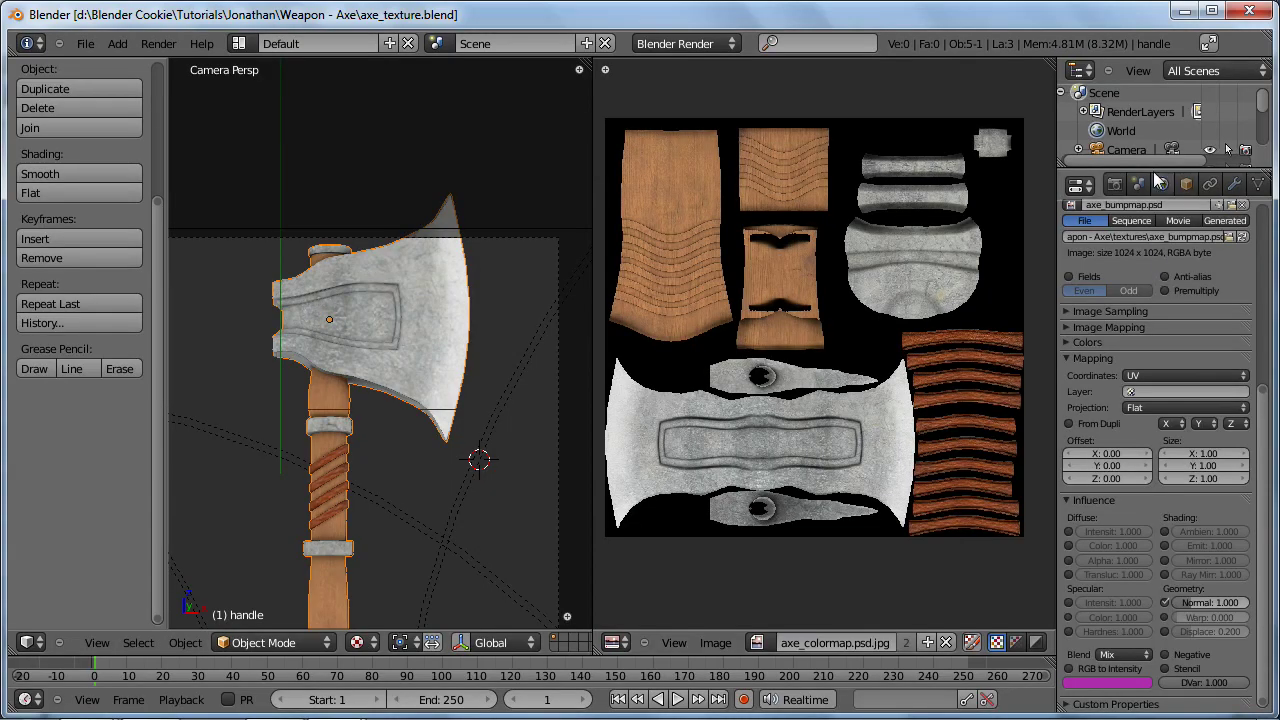
{"action": "left_click", "coordinate": [1114, 184]}
{"action": "left_click", "coordinate": [1129, 246]}
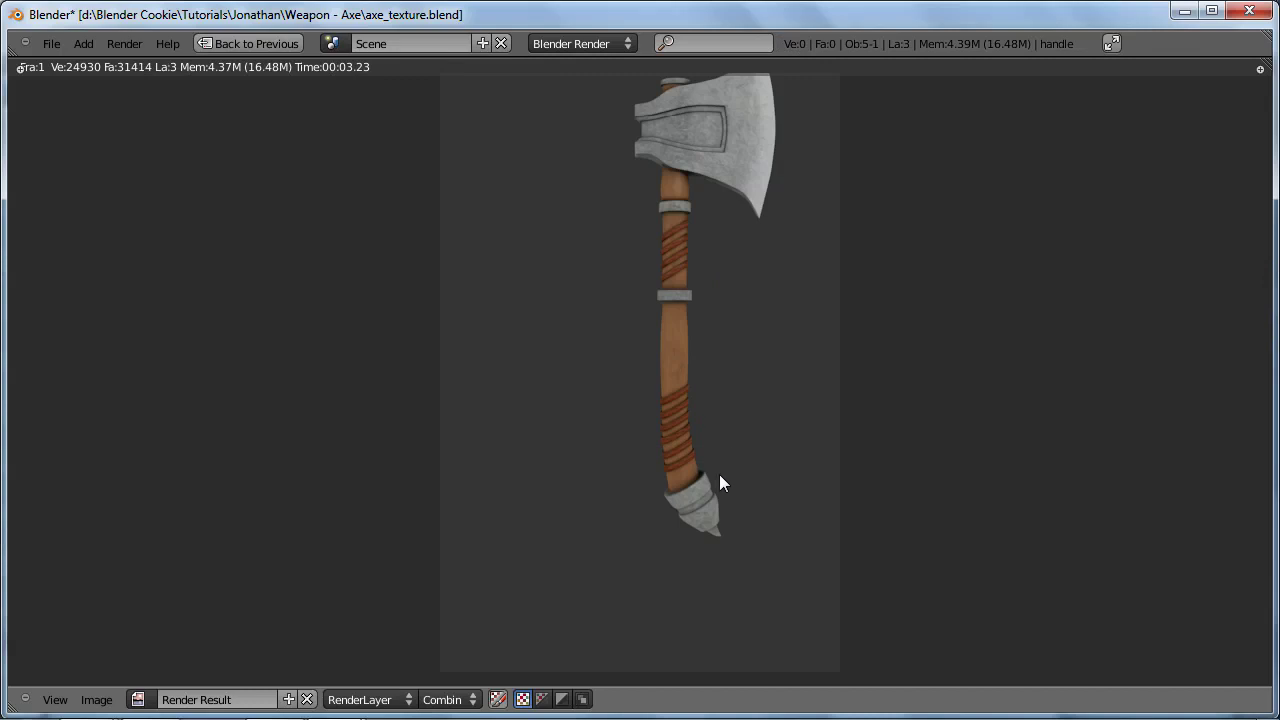
{"action": "middle_click_drag", "start_coordinate": [785, 312], "coordinate": [749, 387]}
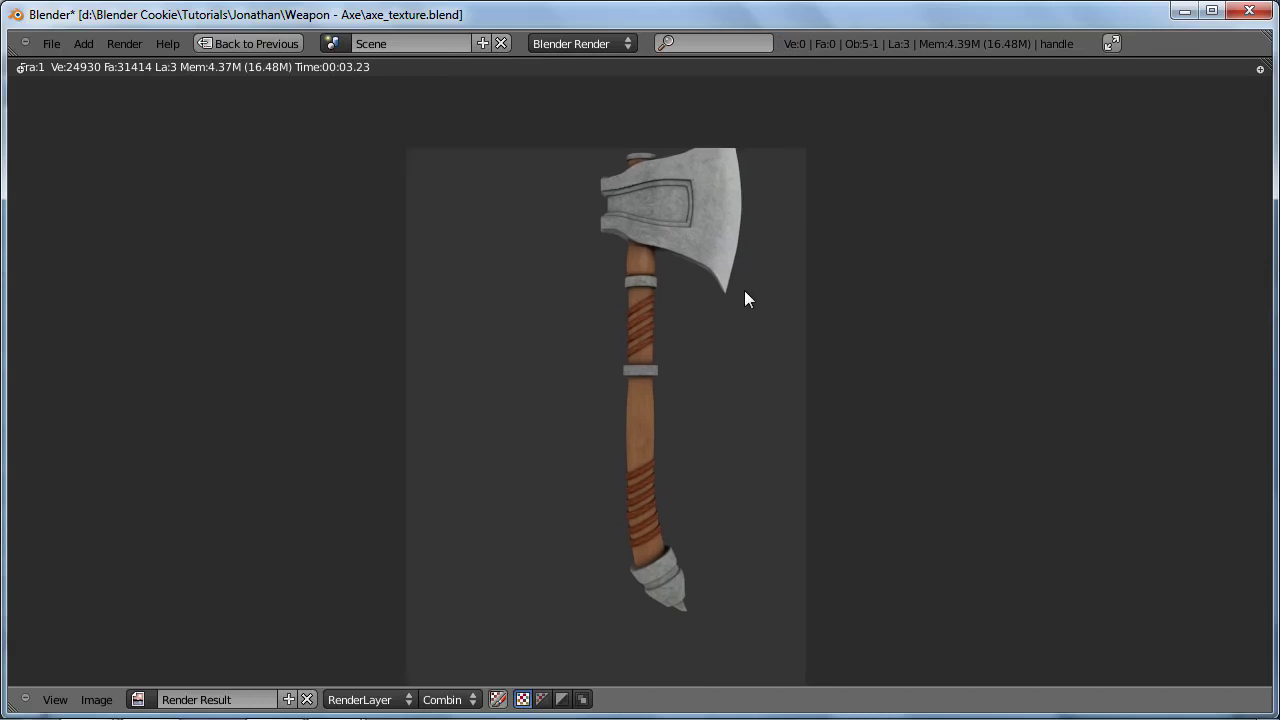
{"action": "key", "text": "Escape"}
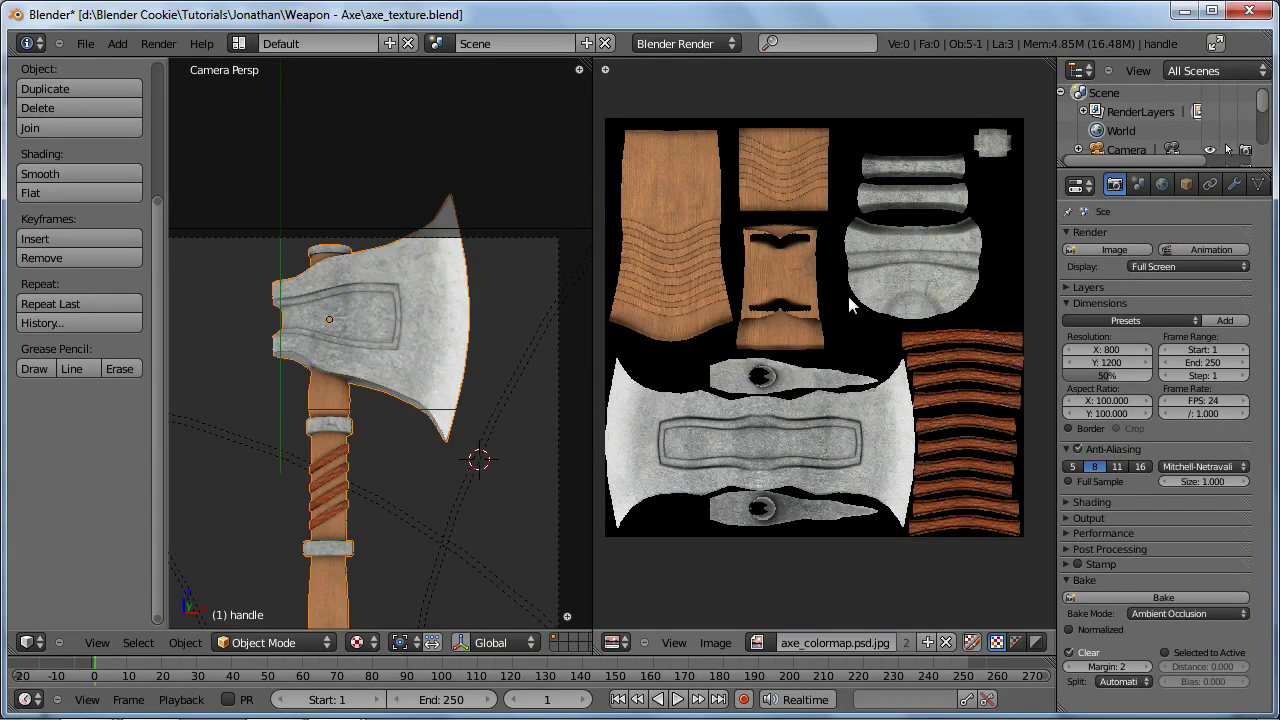
Step: Set the axe material's specular intensity to 0.335
{"action": "left_click", "coordinate": [1203, 183]}
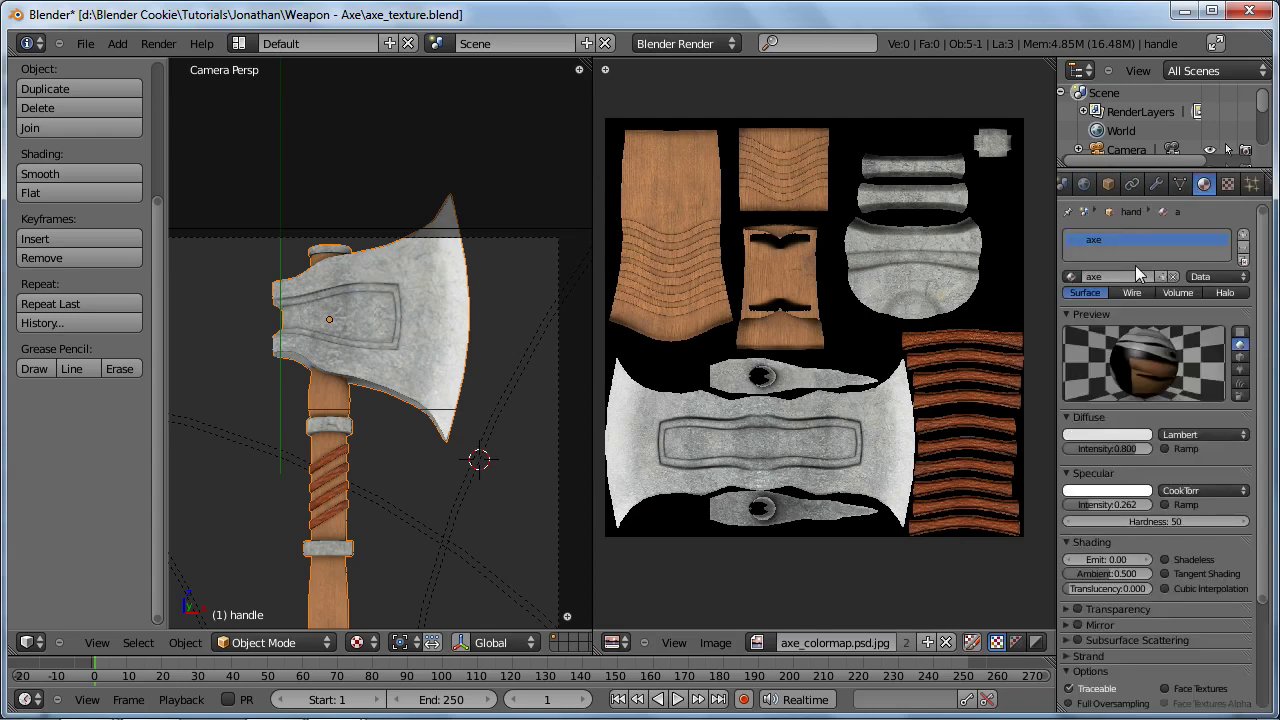
{"action": "mouse_move", "coordinate": [1128, 508]}
{"action": "left_mouse_down"}
{"action": "mouse_move", "coordinate": [1138, 513]}
{"action": "mouse_move", "coordinate": [1124, 512]}
{"action": "left_mouse_up"}
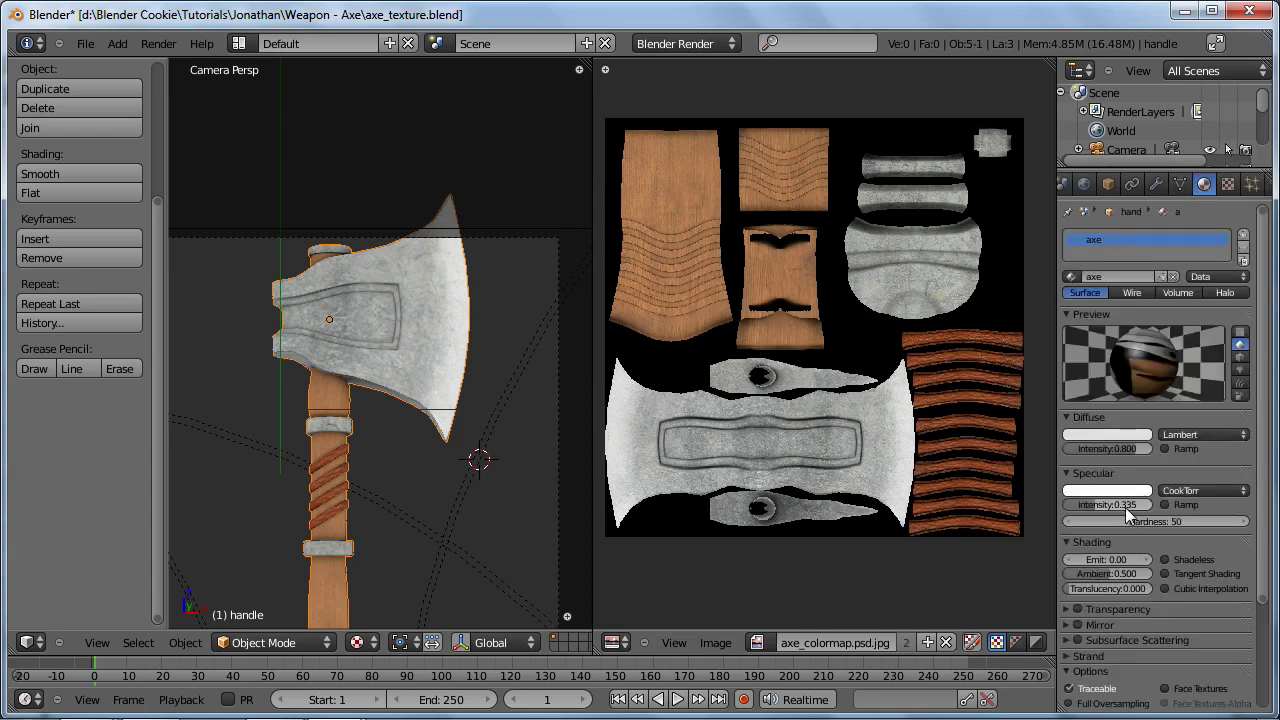
Step: Save axe_texture.blend and render the camera view to check the axe's new specular intensity
{"action": "key", "text": "ctrl+s"}
{"action": "left_click", "coordinate": [552, 386]}
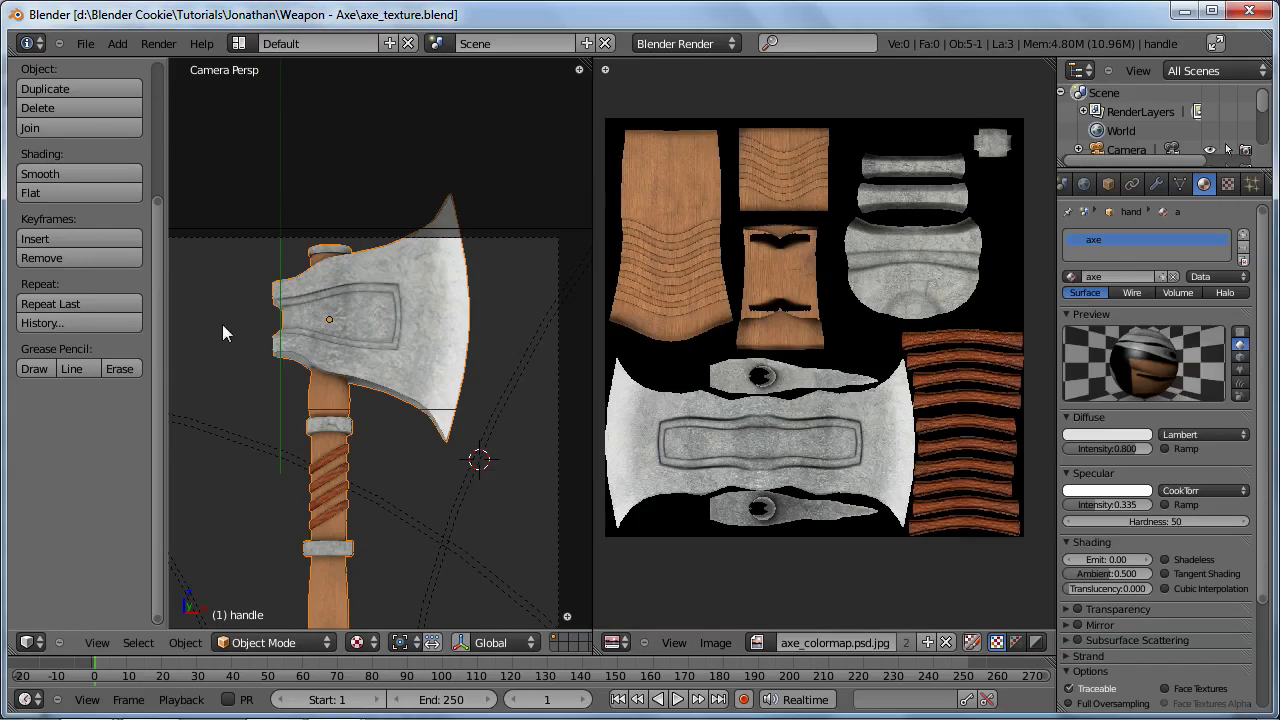
{"action": "key", "text": "F12"}
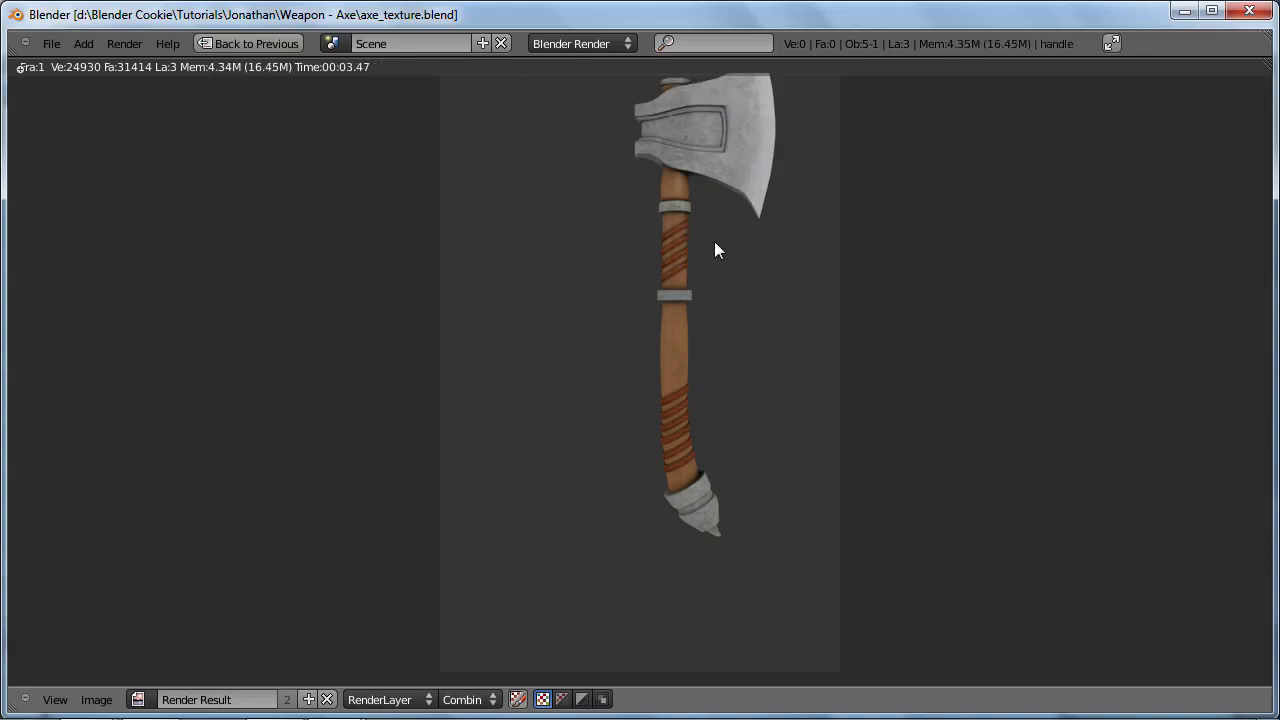
{"action": "key", "text": "Escape"}
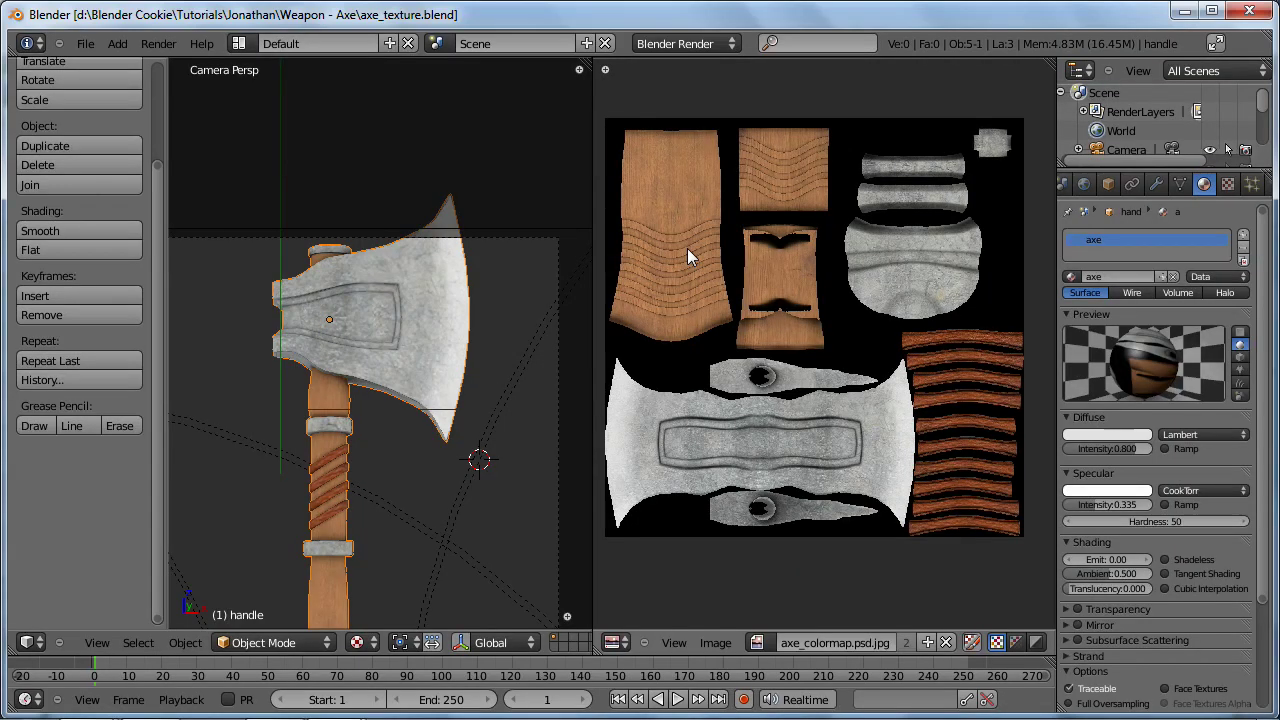
Step: Review the axe's material options and the bump texture's image, mapping and influence settings
{"action": "scroll", "coordinate": [1119, 449], "scroll_direction": "down", "scroll_amount": 4}
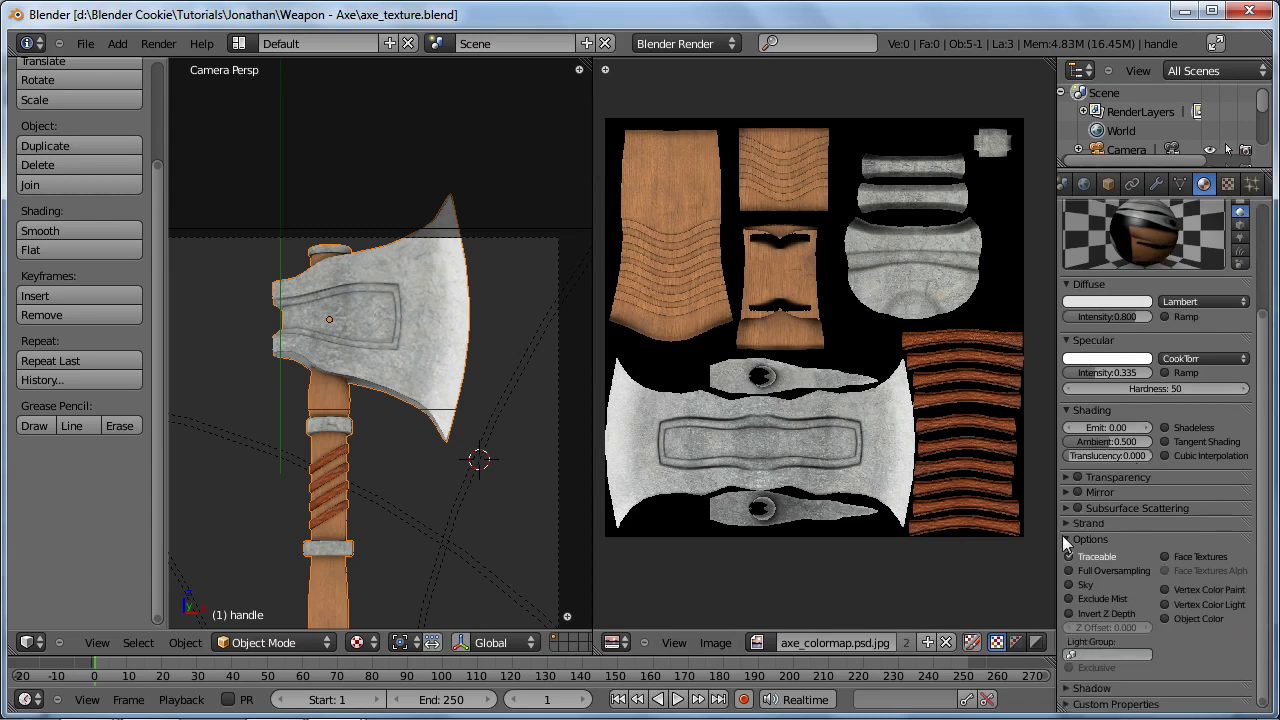
{"action": "scroll", "coordinate": [1120, 530], "scroll_direction": "up", "scroll_amount": 4}
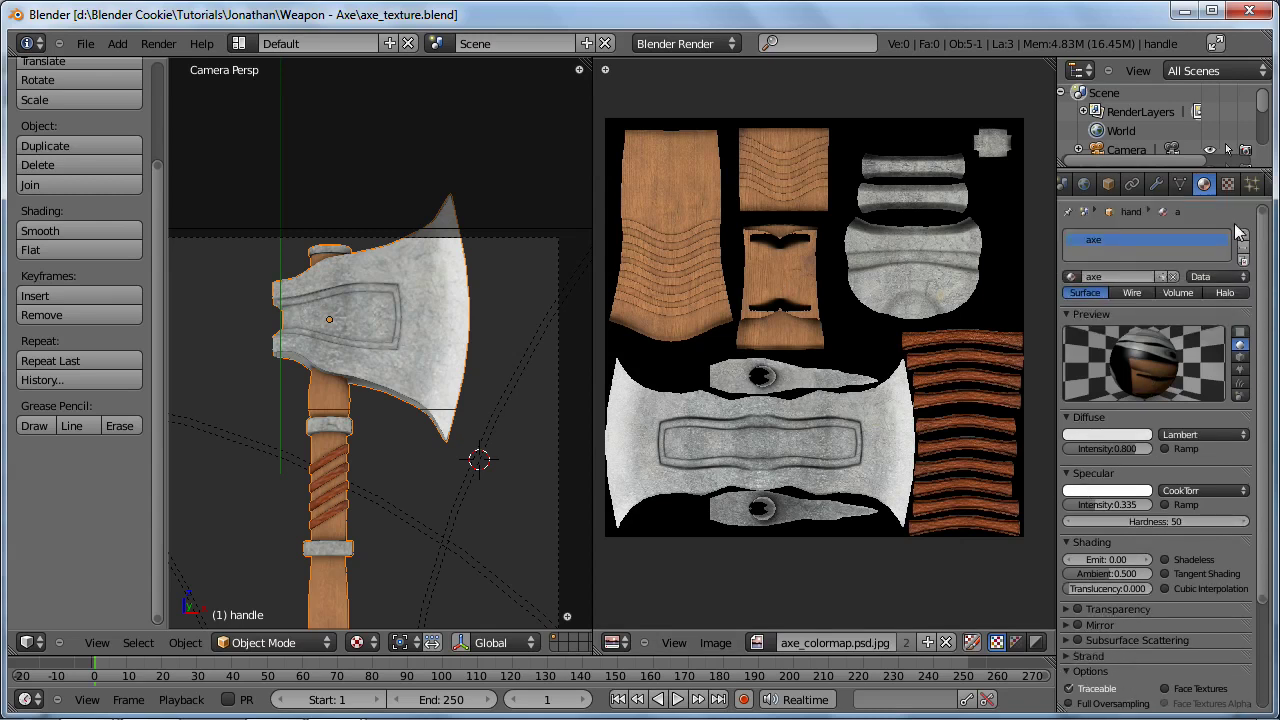
{"action": "left_click", "coordinate": [1229, 183]}
{"action": "scroll", "coordinate": [1137, 493], "scroll_direction": "down", "scroll_amount": 4}
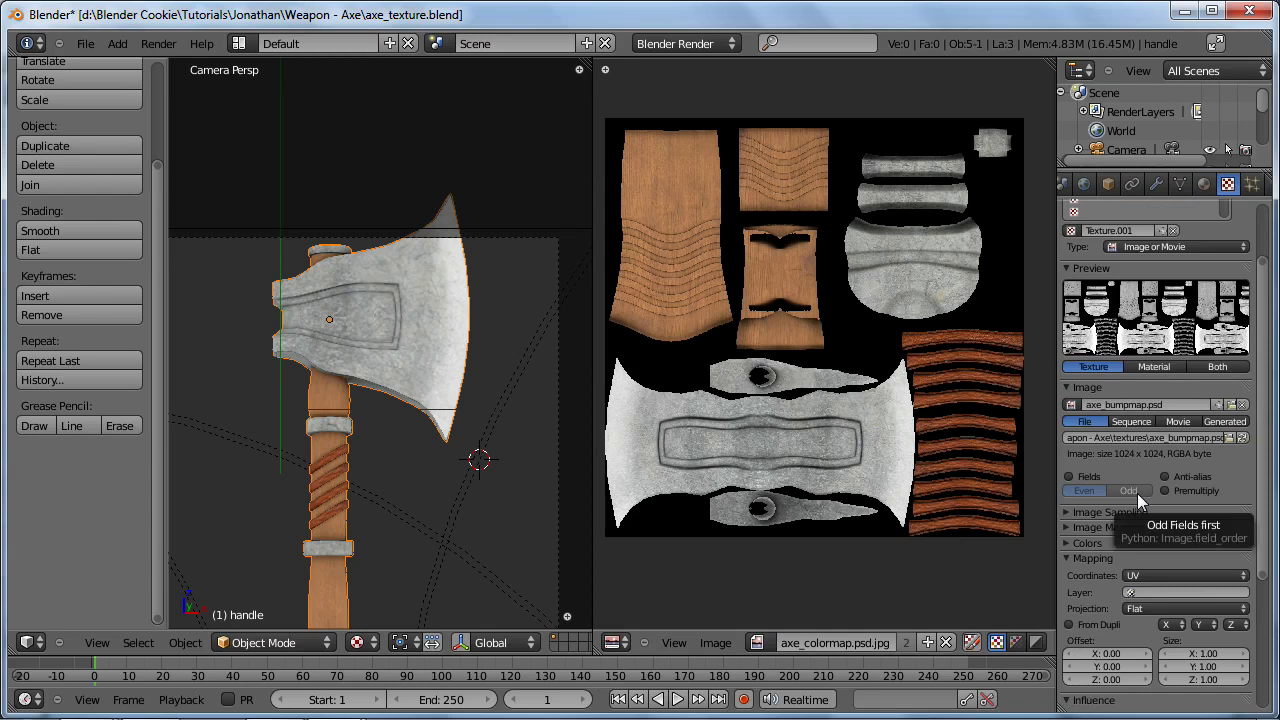
{"action": "scroll", "coordinate": [1137, 493], "scroll_direction": "down", "scroll_amount": 4}
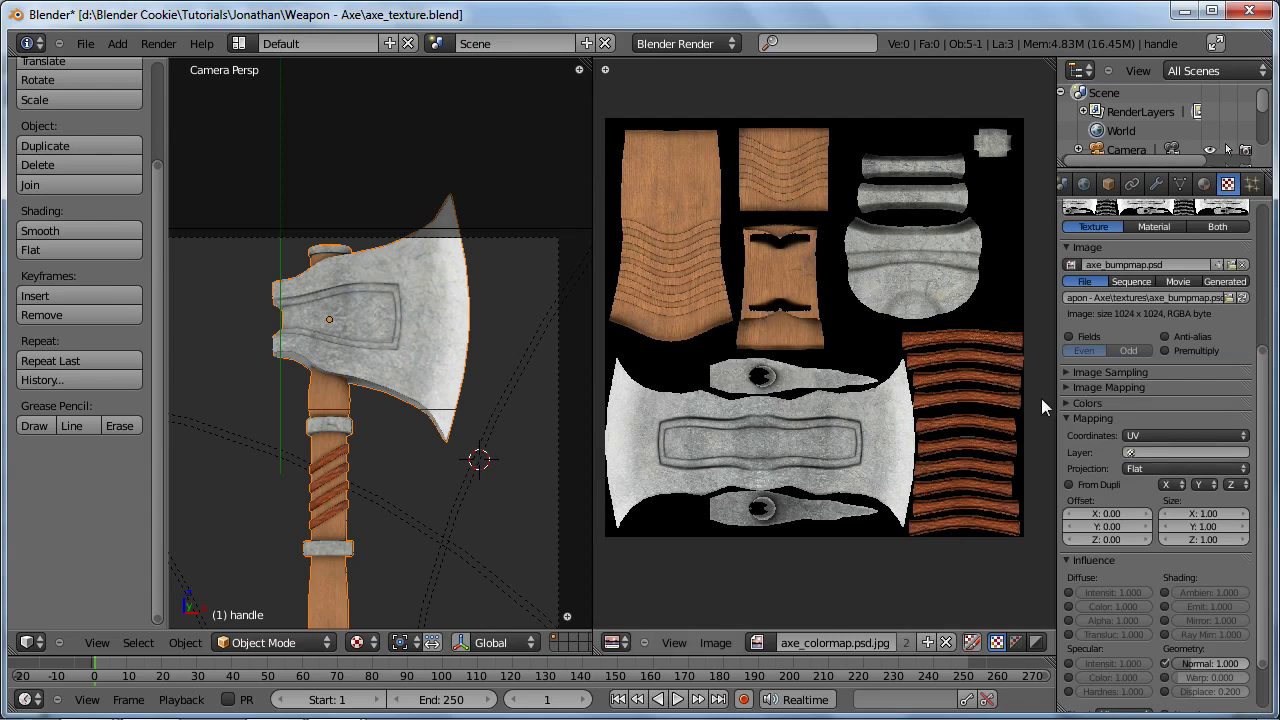
{"action": "scroll", "coordinate": [1150, 410], "scroll_direction": "up", "scroll_amount": 5}
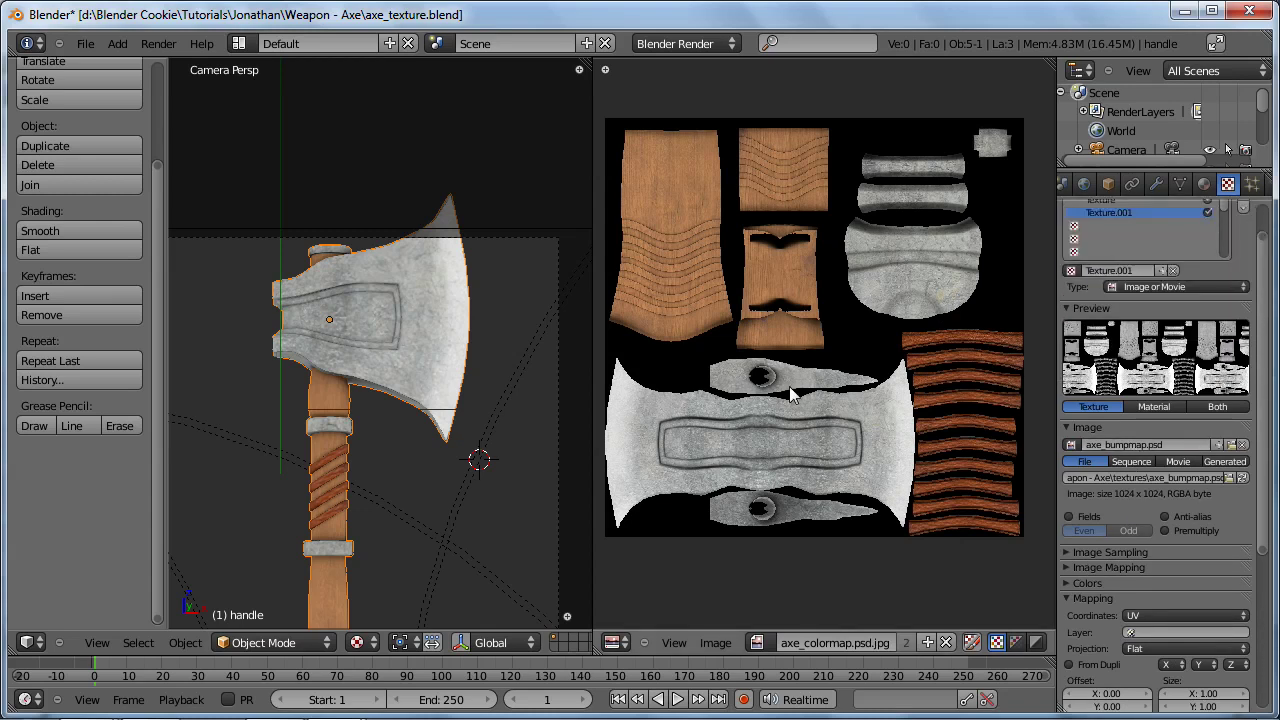
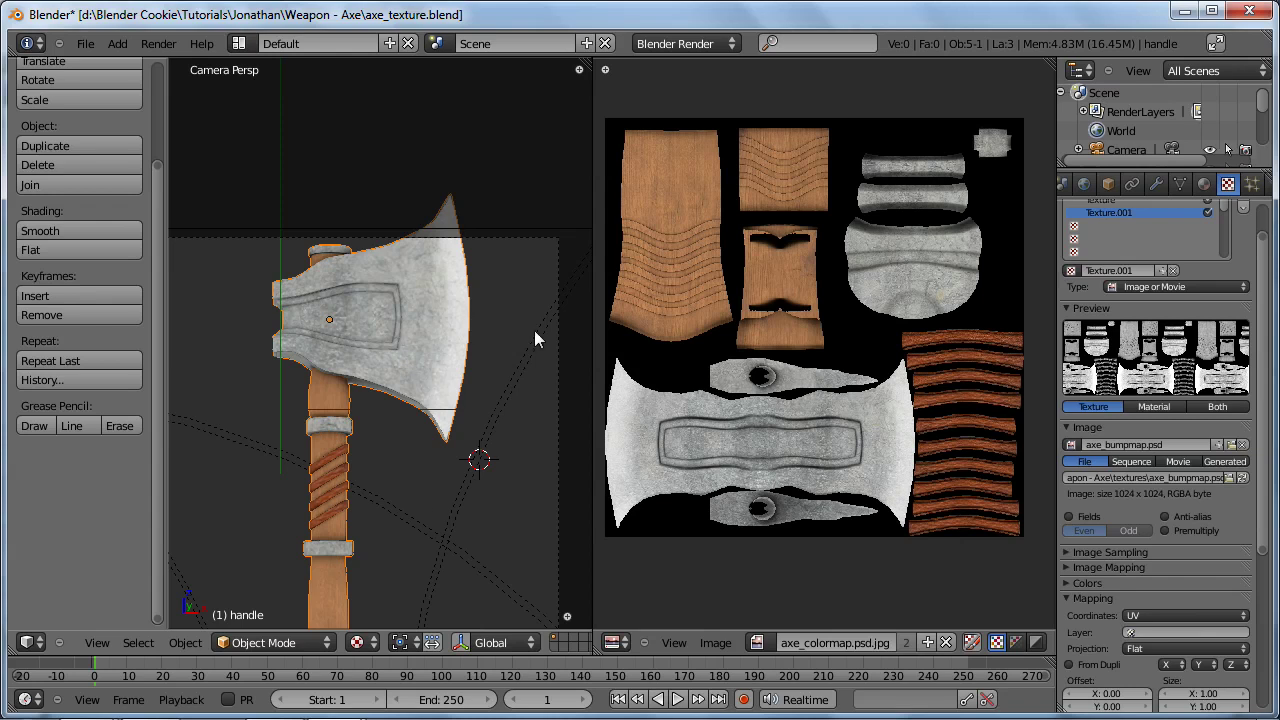
{"action": "middle_click_drag", "start_coordinate": [532, 345], "coordinate": [497, 387]}
Step: Switch to Photoshop and open the axe_uvs file from the textures folder
{"action": "key", "text": "alt+Tab"}
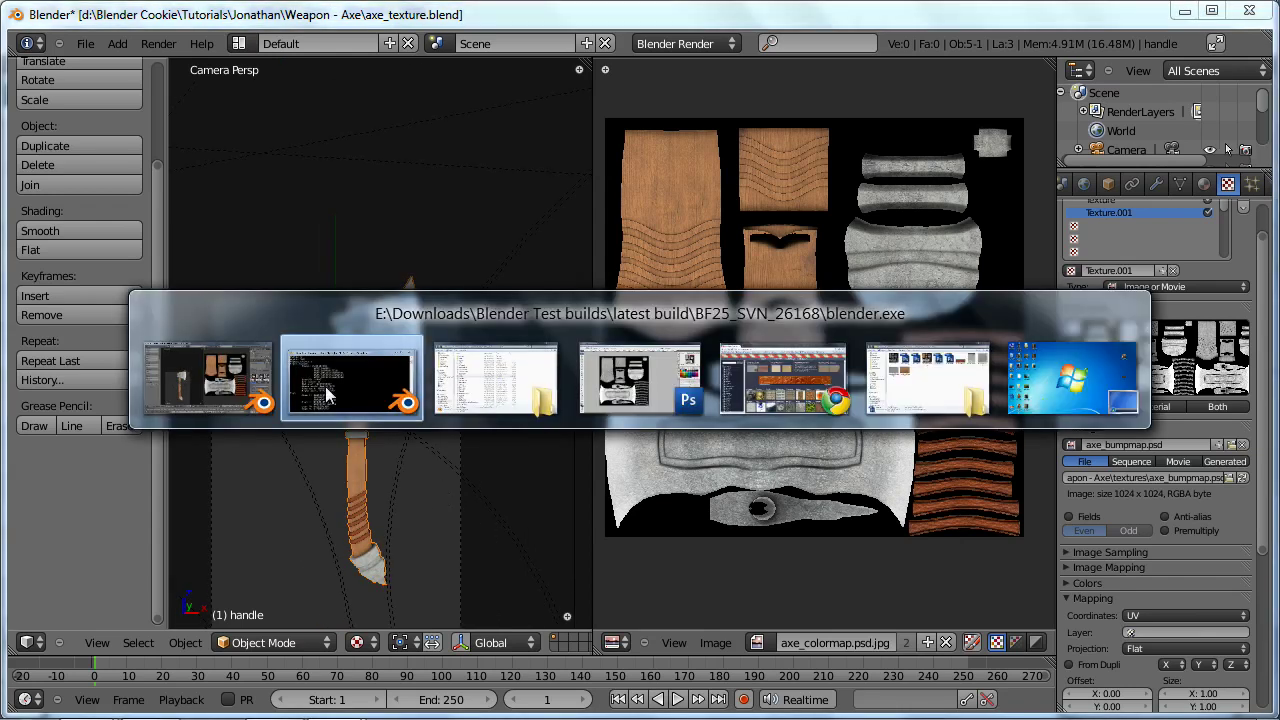
{"action": "left_click", "coordinate": [610, 395]}
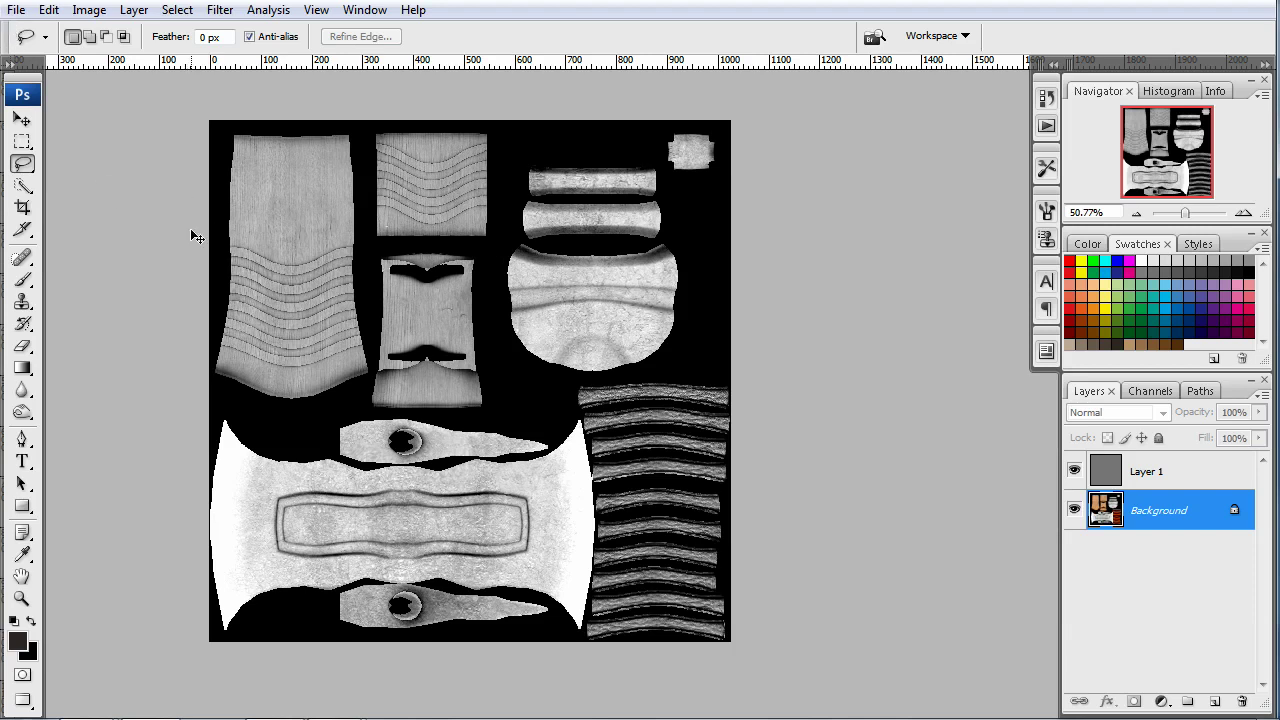
{"action": "left_click", "coordinate": [16, 9]}
{"action": "left_click", "coordinate": [55, 55]}
{"action": "left_click", "coordinate": [16, 9]}
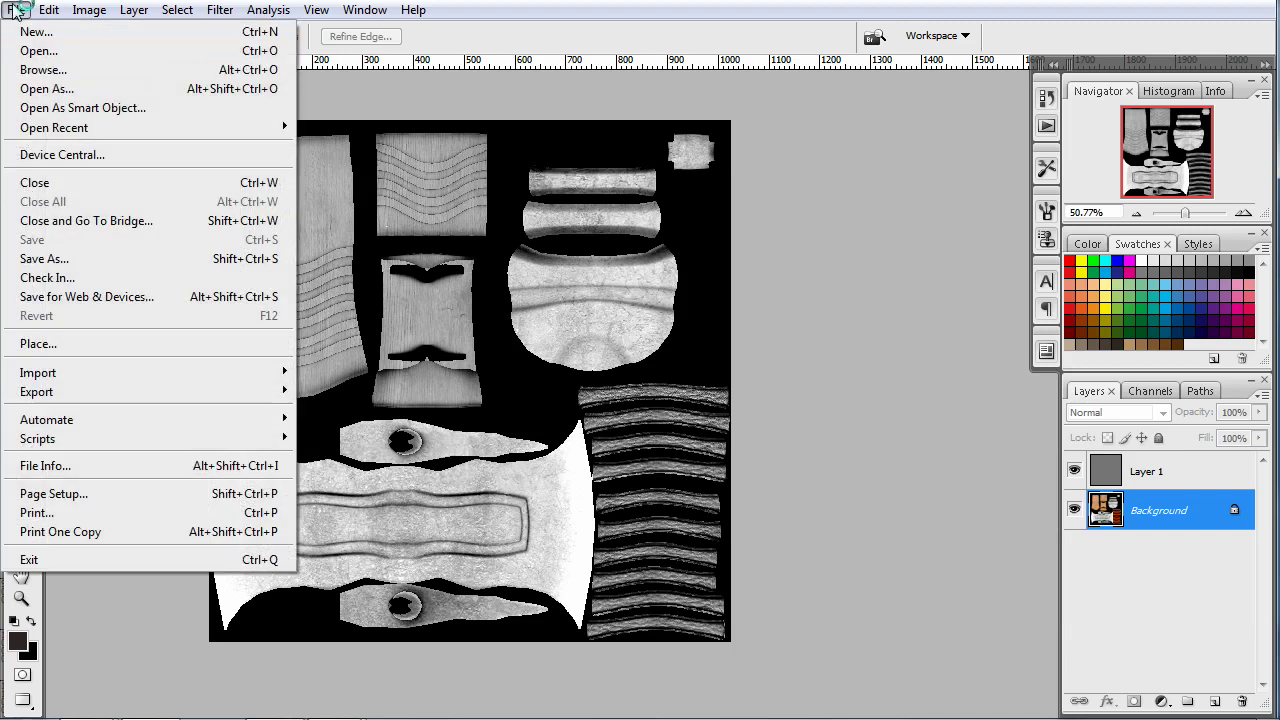
{"action": "left_click", "coordinate": [39, 50]}
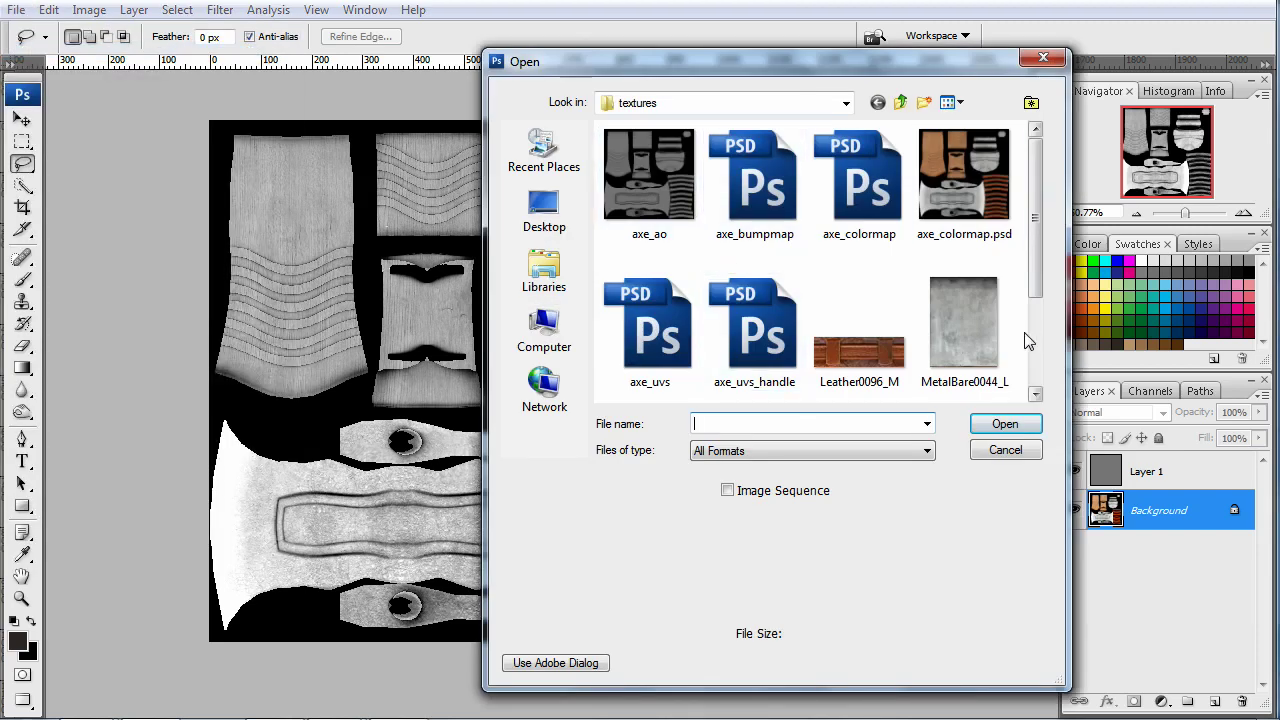
{"action": "left_click", "coordinate": [963, 325]}
{"action": "double_click", "coordinate": [652, 340]}
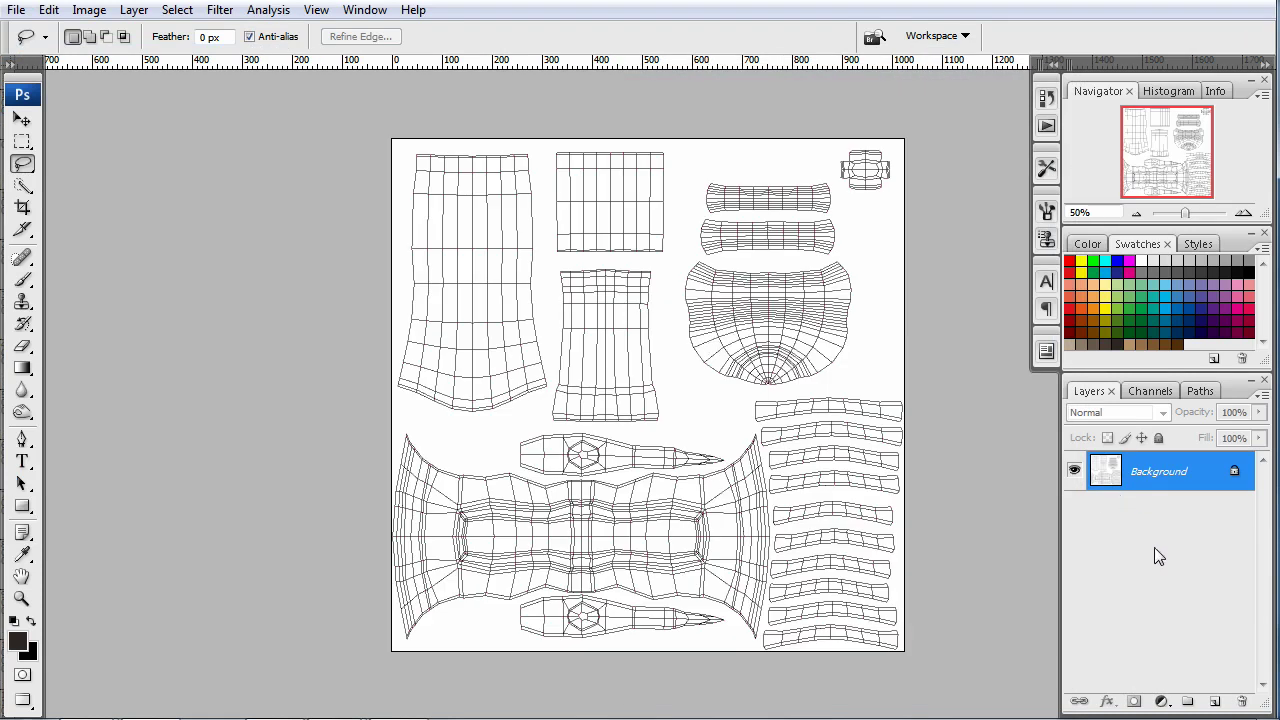
Step: Place the unlocked UV layout layer above a new empty layer and set its blend mode to Multiply
{"action": "left_click", "coordinate": [1214, 702]}
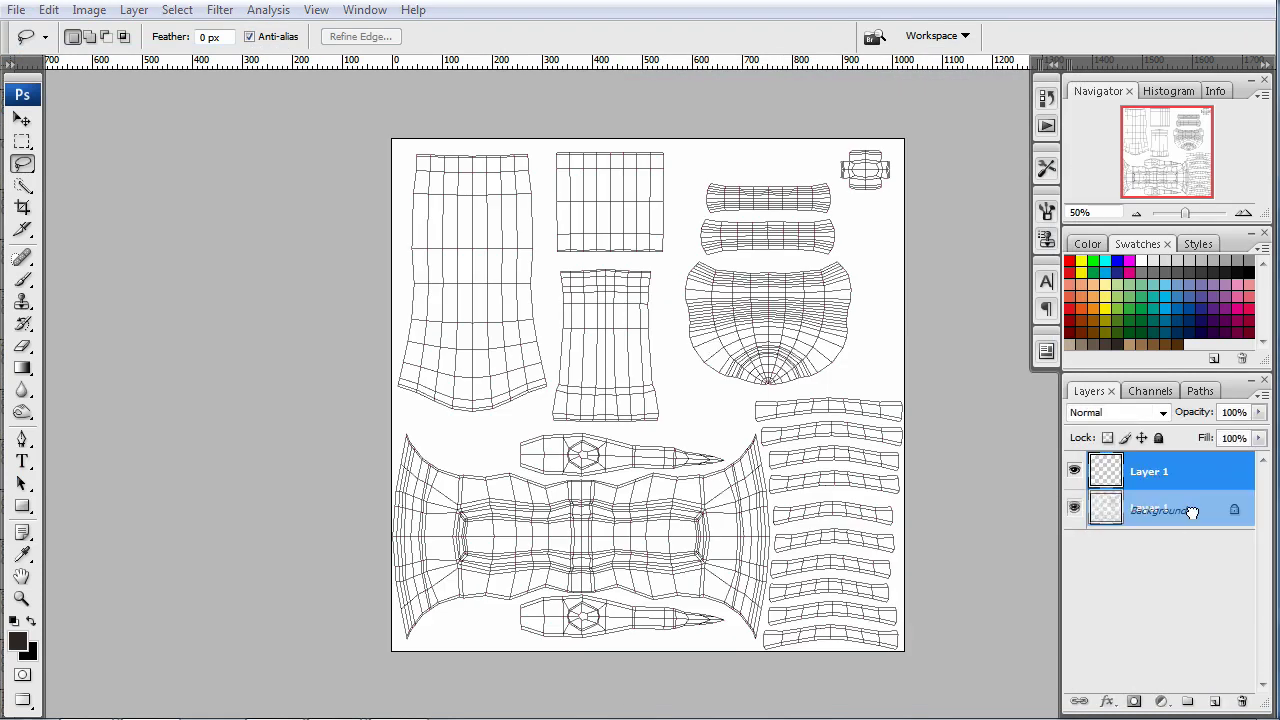
{"action": "double_click", "coordinate": [1199, 502]}
{"action": "key", "text": "Return"}
{"action": "left_click_drag", "start_coordinate": [1205, 512], "coordinate": [1210, 467]}
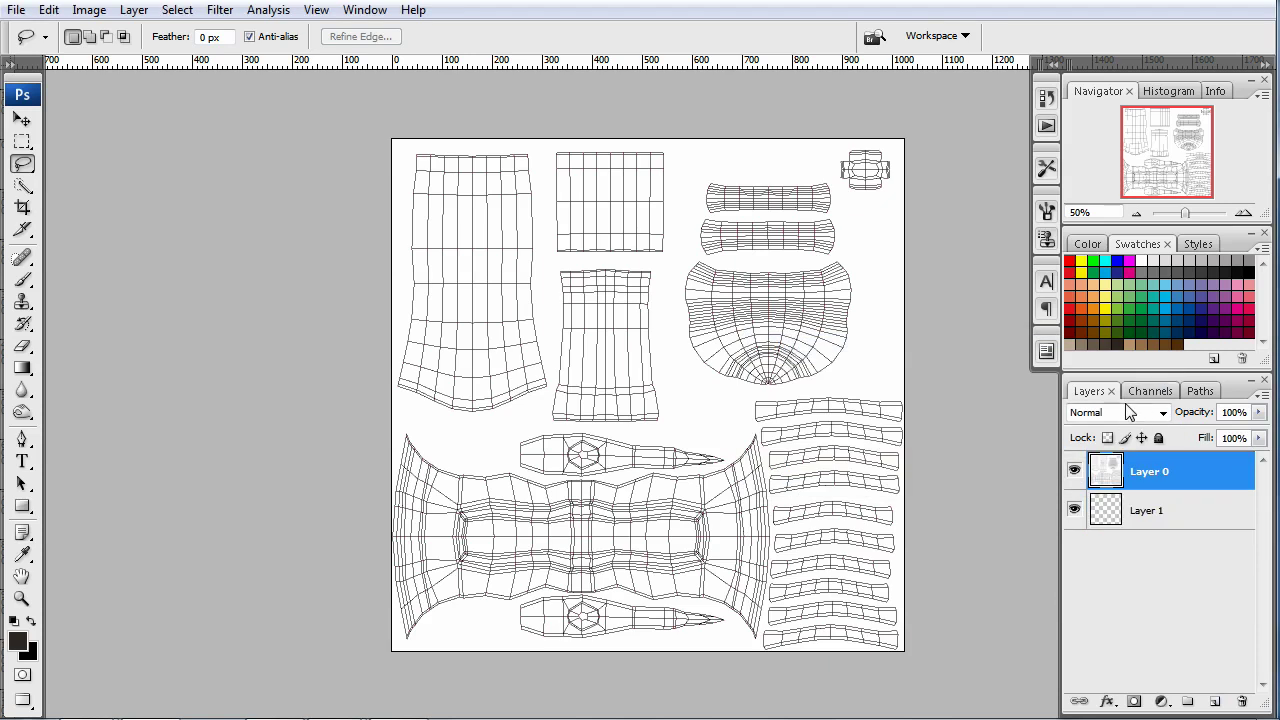
{"action": "left_click", "coordinate": [1130, 413]}
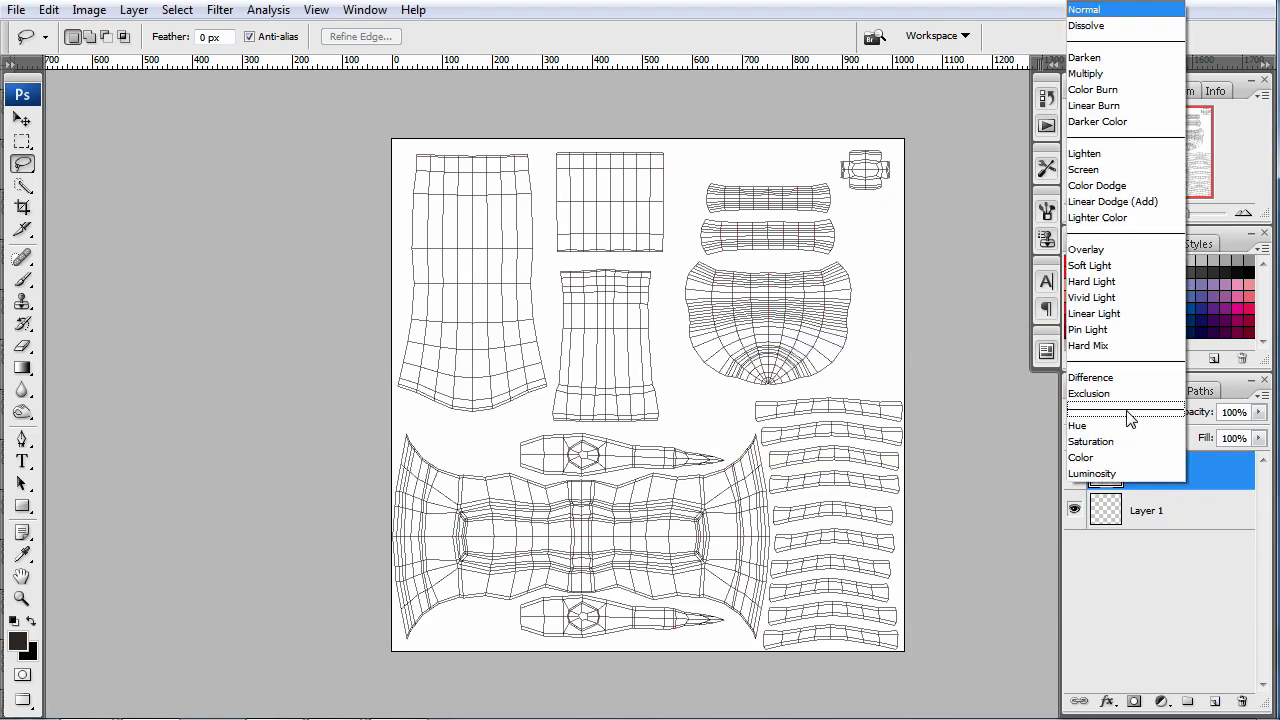
{"action": "left_click", "coordinate": [1100, 73]}
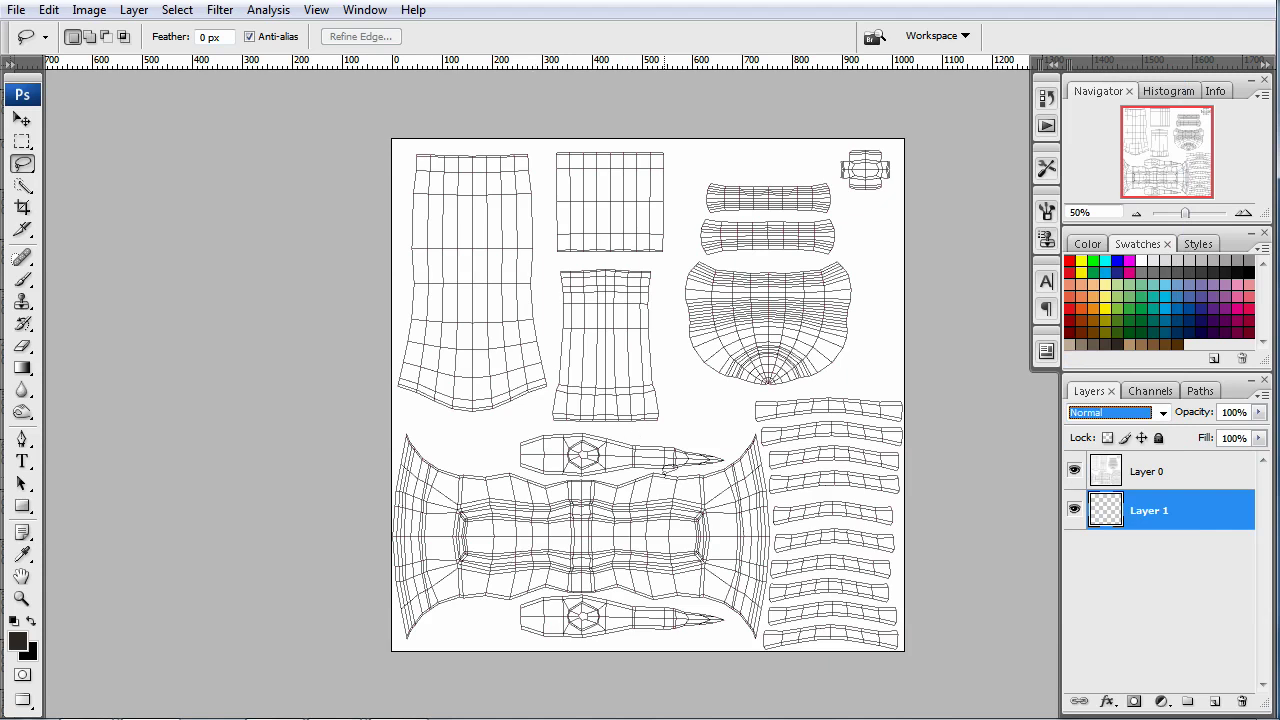
Step: Fill the empty layer beneath the UV layout with black
{"action": "left_click", "coordinate": [664, 473]}
{"action": "key", "text": "v"}
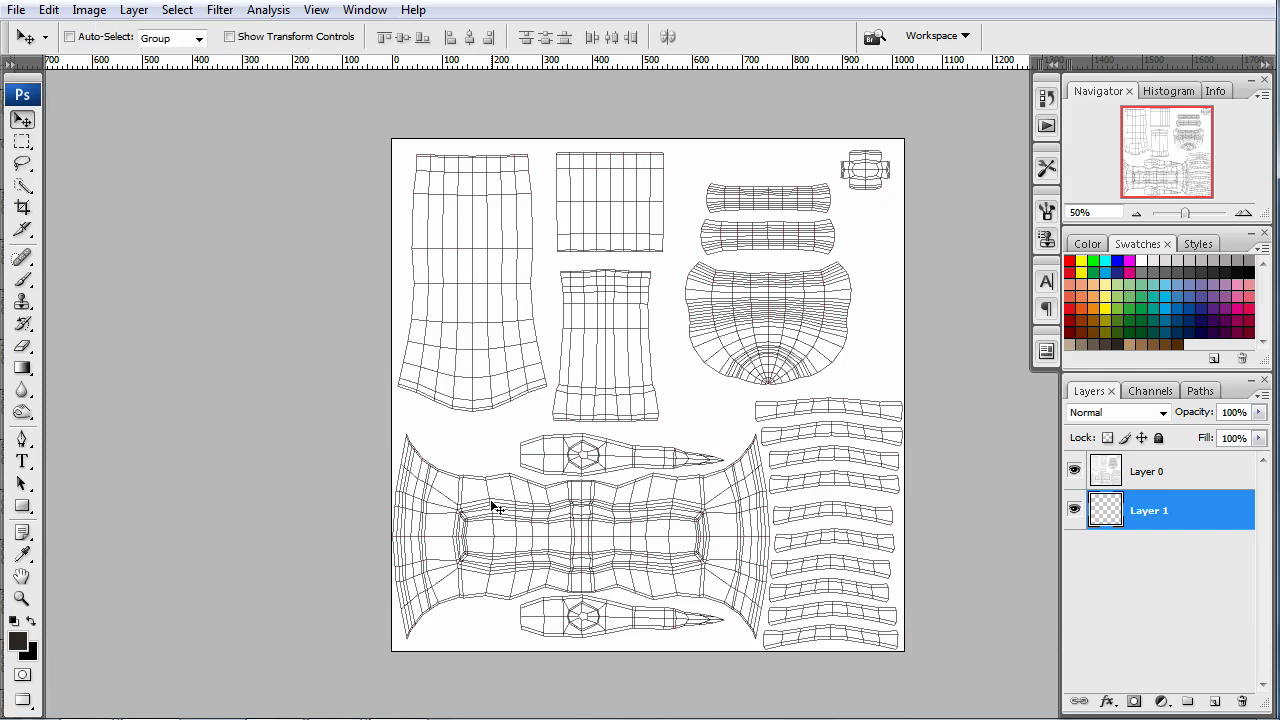
{"action": "key", "text": "alt+BackSpace"}
{"action": "key", "text": "ctrl+BackSpace"}
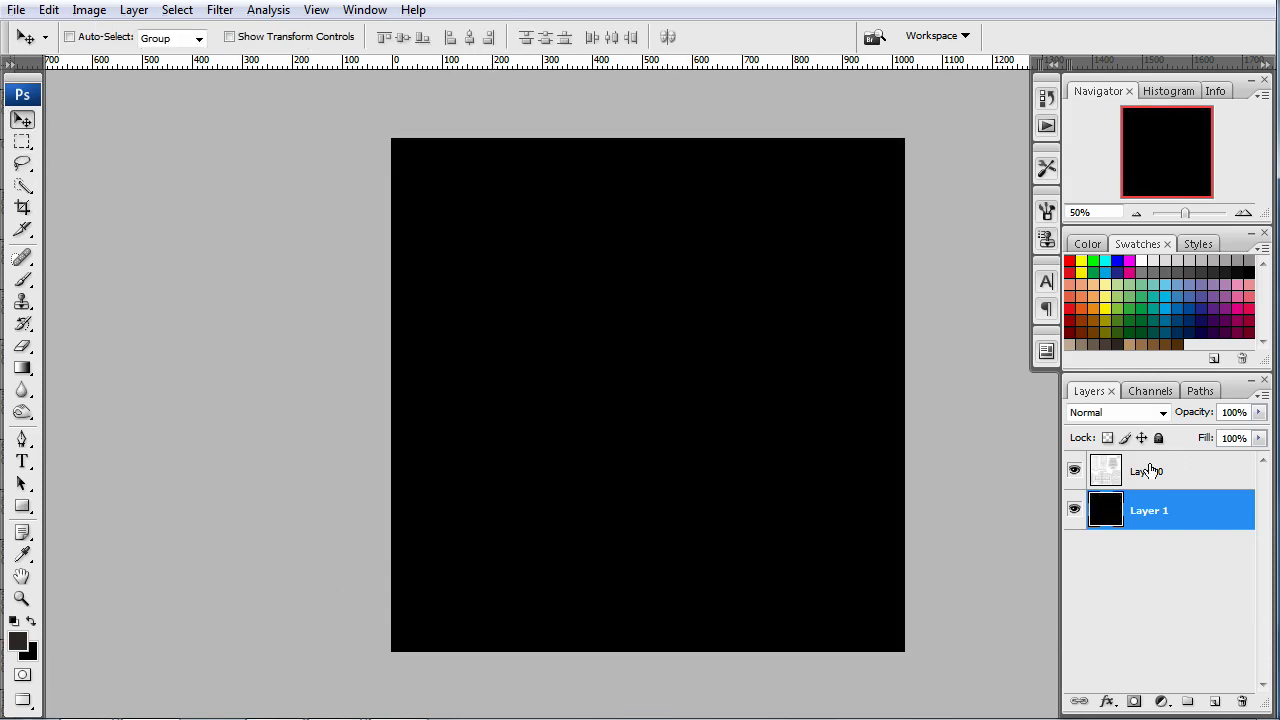
Step: Invert the UV layout layer and set its blend mode to Screen
{"action": "left_click", "coordinate": [1120, 475]}
{"action": "key", "text": "shift+alt+m"}
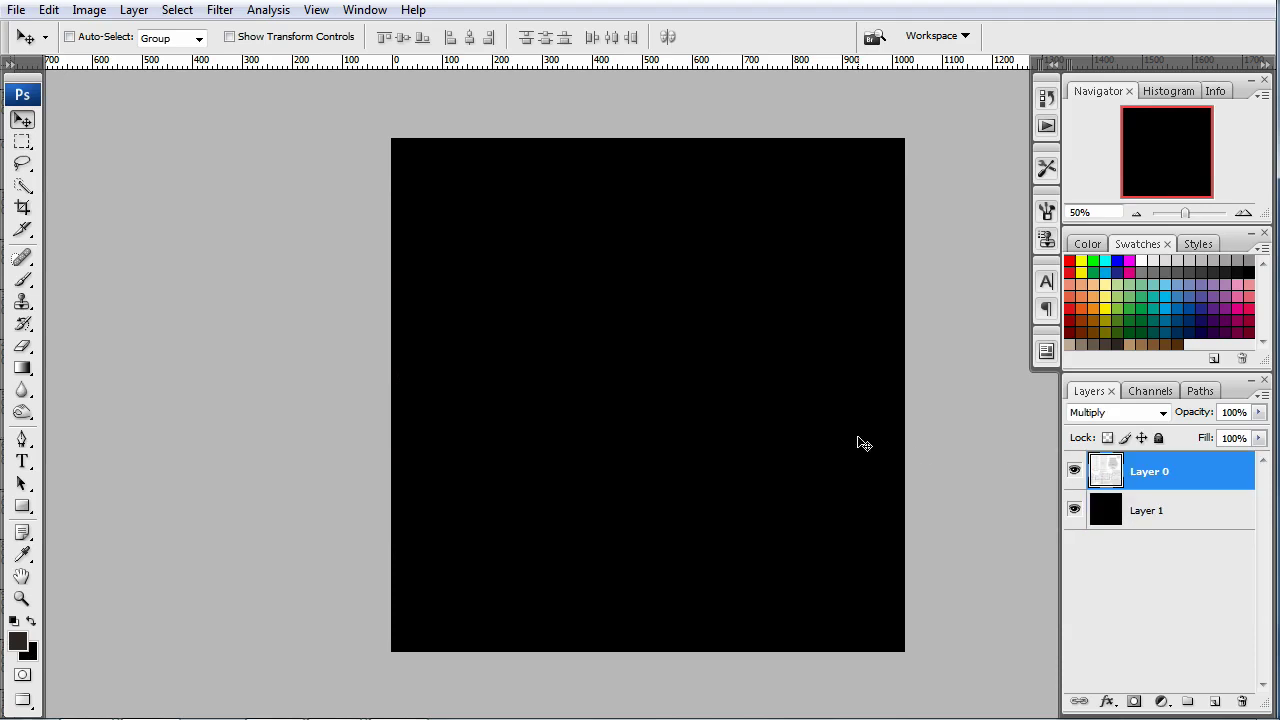
{"action": "key", "text": "ctrl+i"}
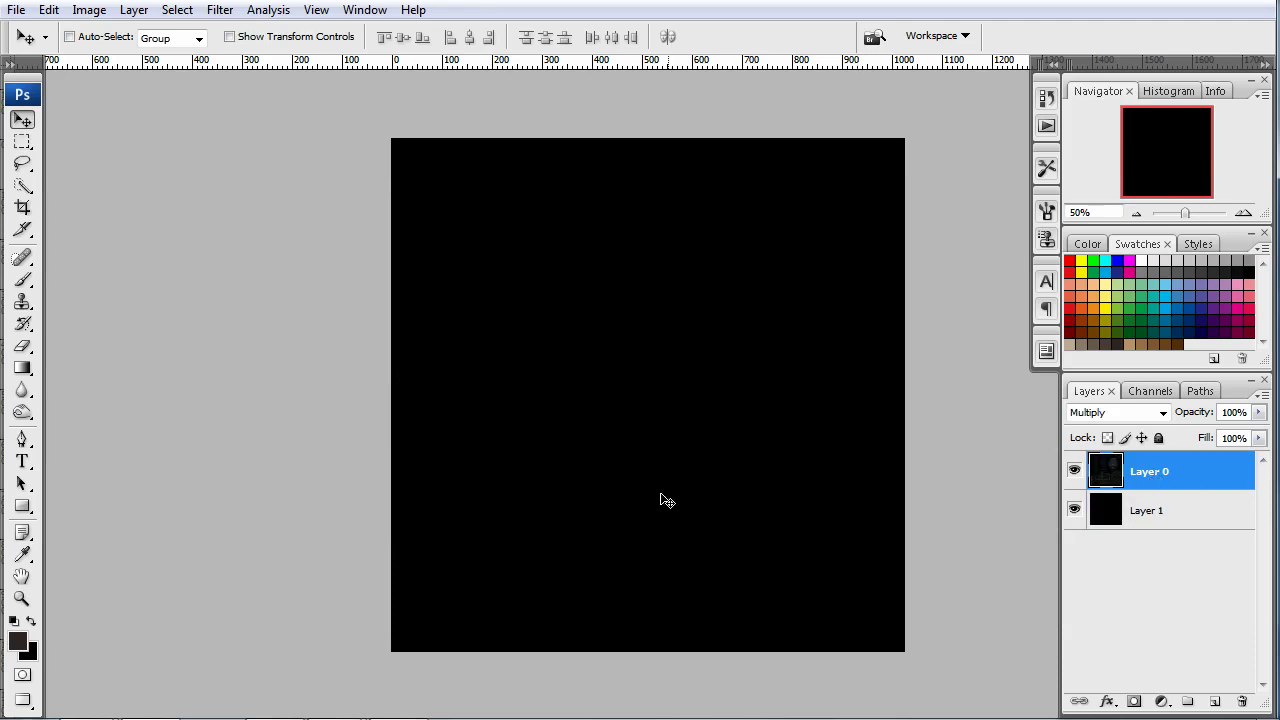
{"action": "left_click", "coordinate": [1120, 412]}
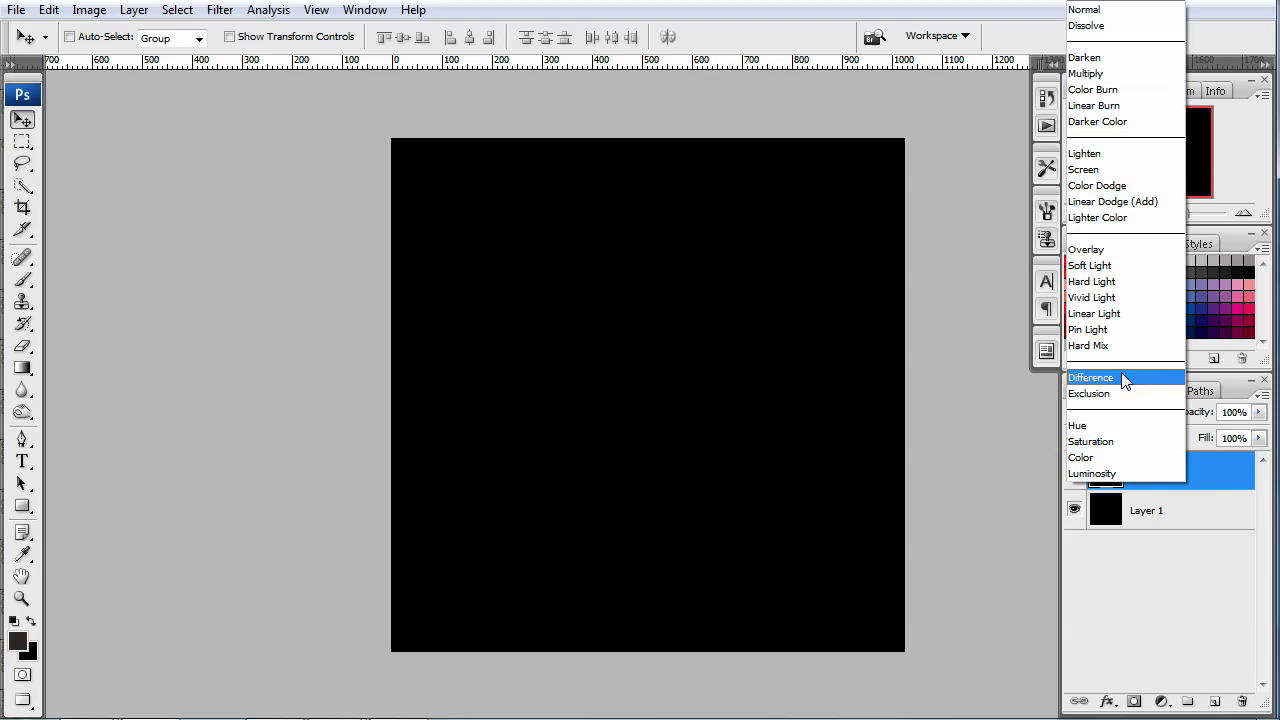
{"action": "left_click", "coordinate": [1114, 170]}
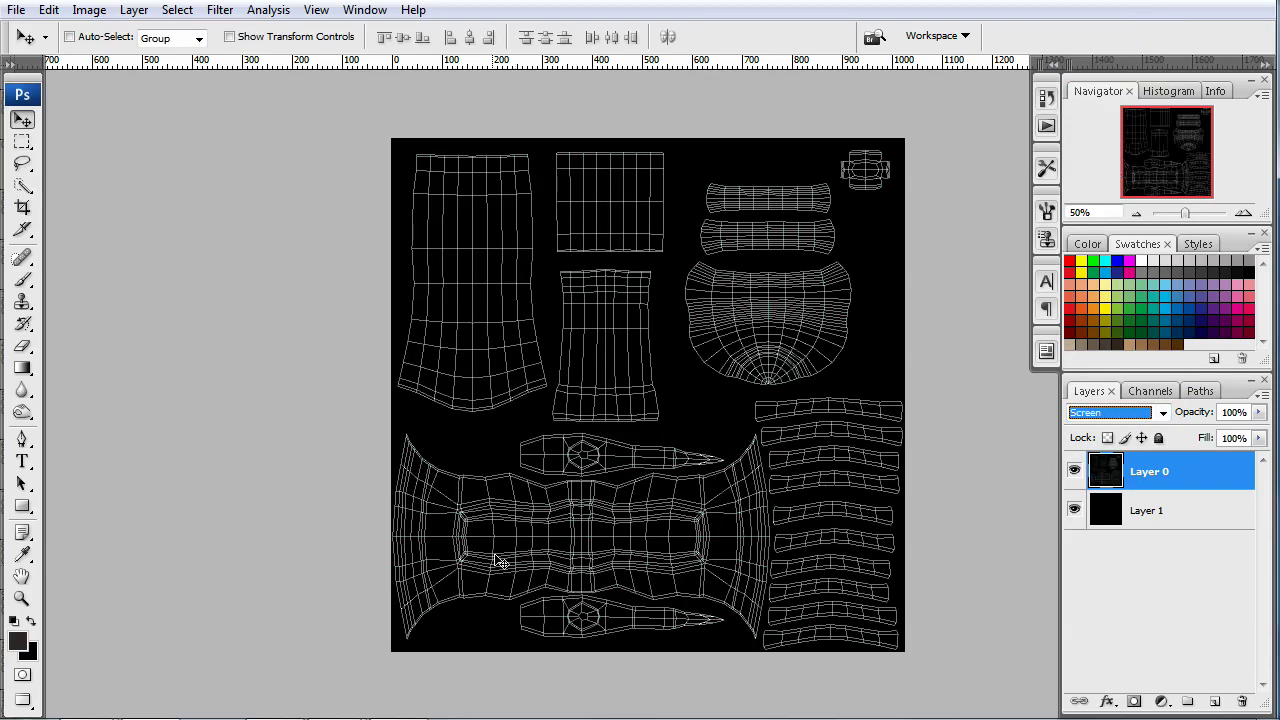
{"action": "key", "text": "Up"}
{"action": "key", "text": "Down"}
{"action": "left_click", "coordinate": [951, 537]}
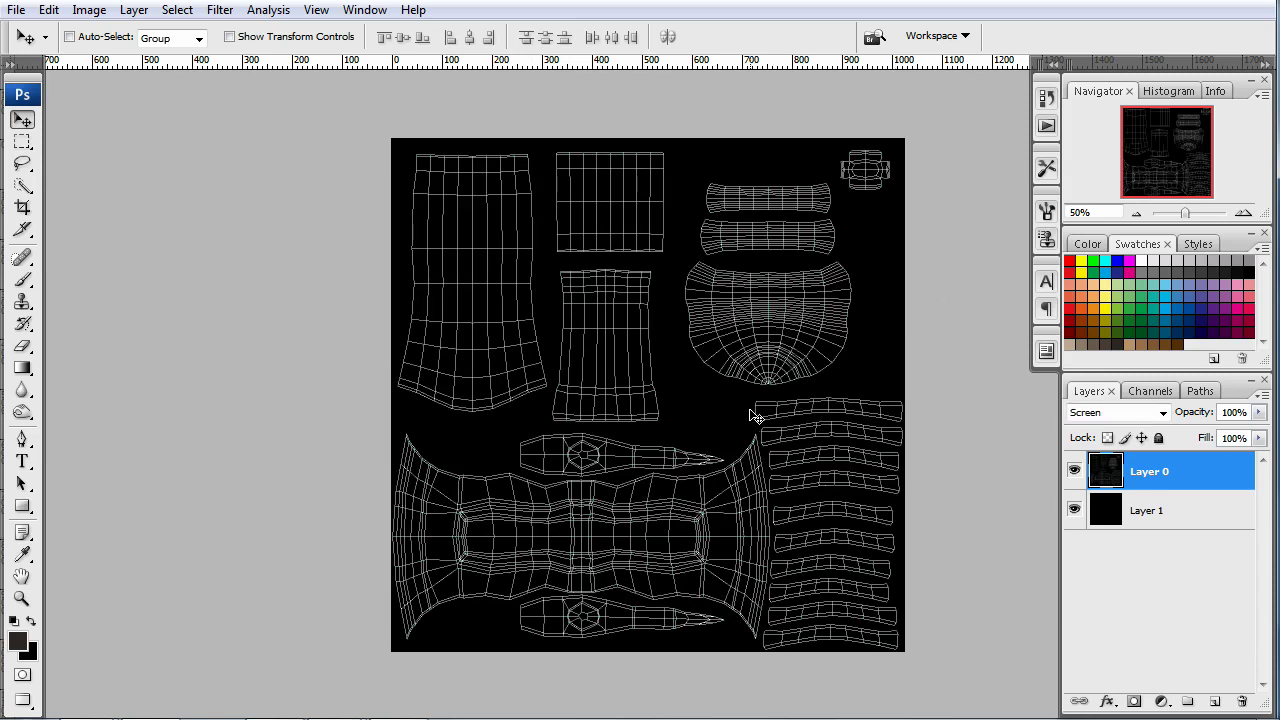
Step: Select the black layer and prepare a soft white brush of 150 px
{"action": "left_click", "coordinate": [1124, 520]}
{"action": "key", "text": "b"}
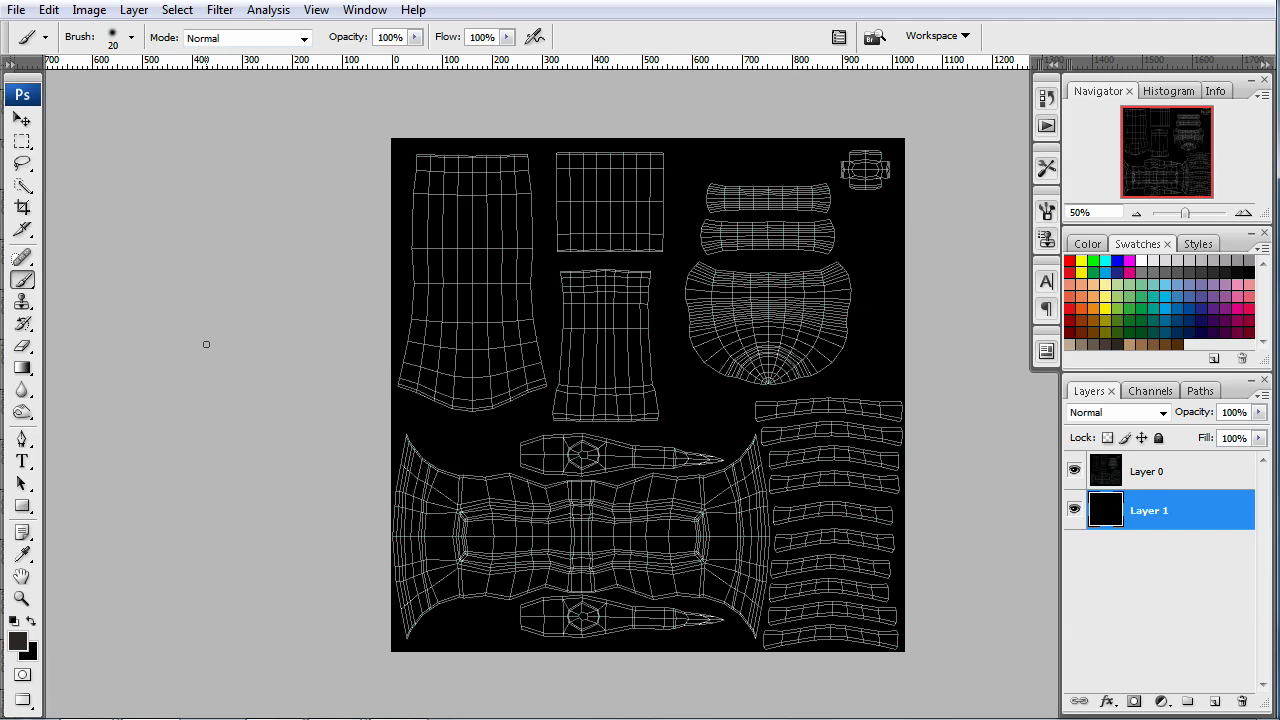
{"action": "key", "text": "d"}
{"action": "key", "text": "x"}
{"action": "key", "text": "bracketright"}
{"action": "key", "text": "bracketright"}
{"action": "key", "text": "bracketright"}
{"action": "key", "text": "bracketright"}
{"action": "key", "text": "bracketright"}
{"action": "mouse_move", "coordinate": [451, 446]}
{"action": "left_mouse_down"}
{"action": "mouse_move", "coordinate": [466, 343]}
{"action": "mouse_move", "coordinate": [414, 357]}
{"action": "mouse_move", "coordinate": [422, 336]}
{"action": "mouse_move", "coordinate": [391, 457]}
{"action": "mouse_move", "coordinate": [417, 589]}
{"action": "left_mouse_up"}
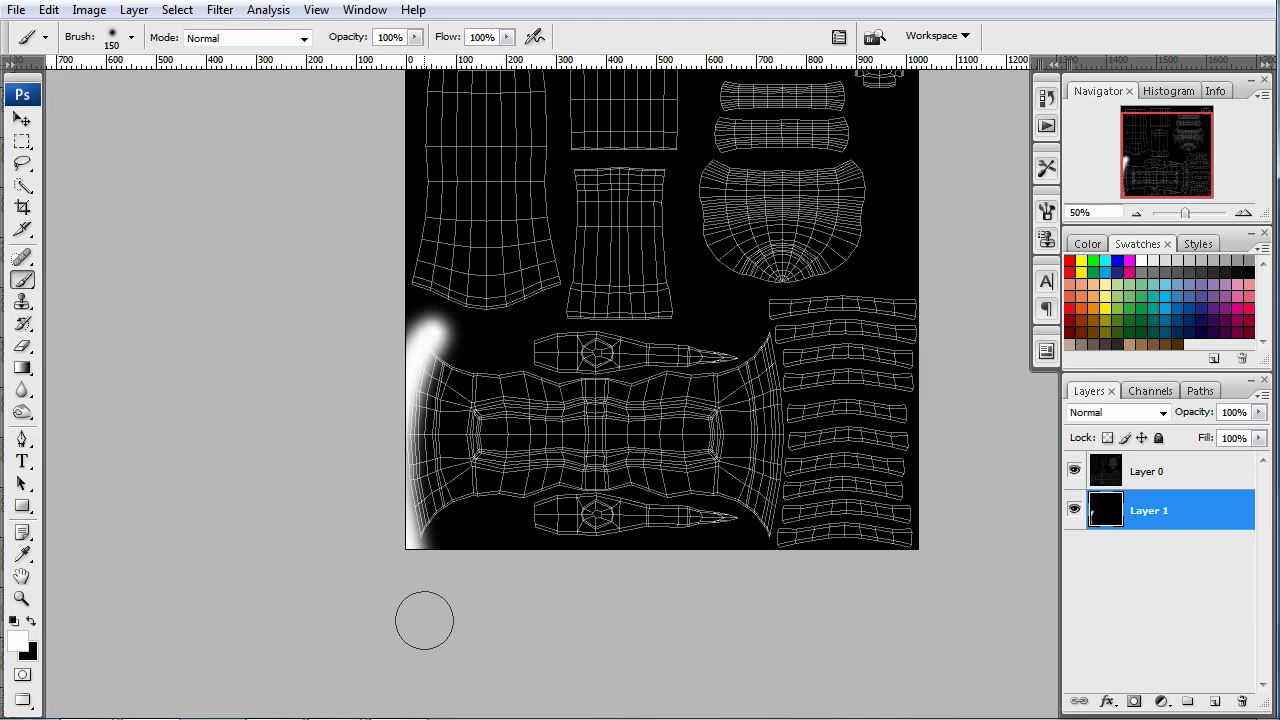
{"action": "key", "text": "ctrl+z"}
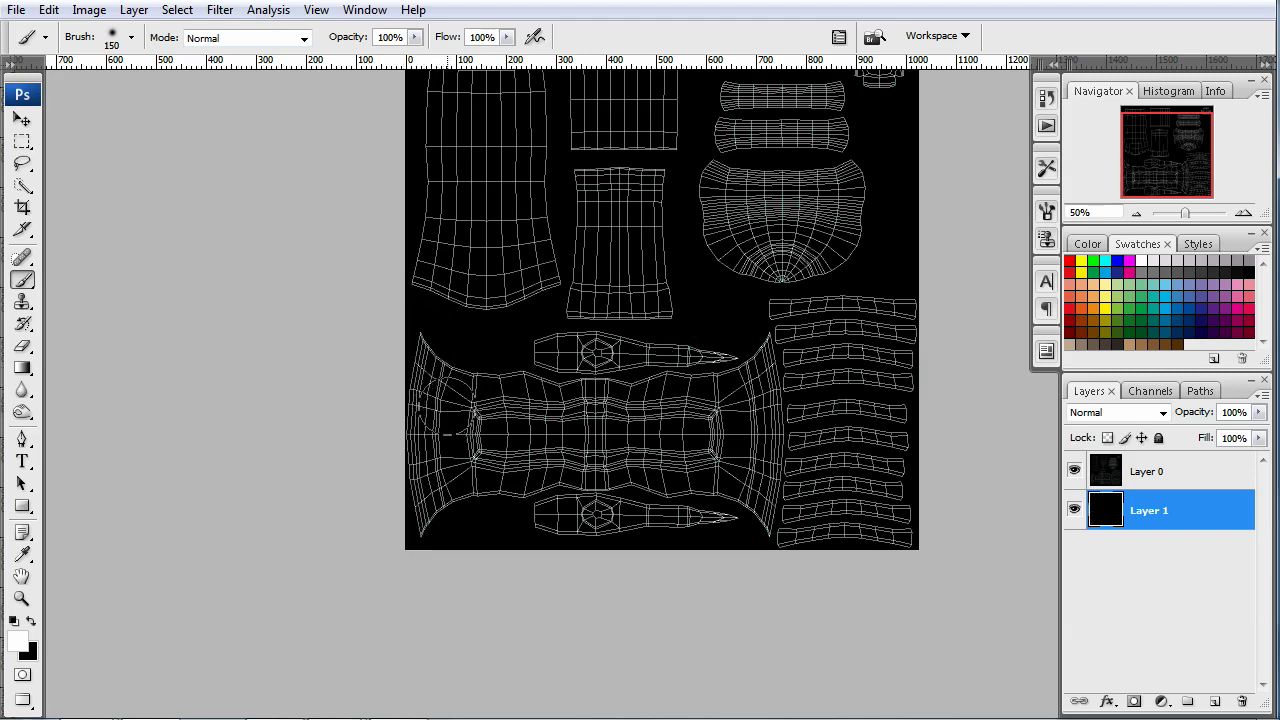
{"action": "key", "text": "shift+bracketright"}
{"action": "key", "text": "shift+bracketright"}
{"action": "key", "text": "shift+bracketright"}
{"action": "key", "text": "shift+bracketright"}
{"action": "left_click_drag", "start_coordinate": [446, 330], "coordinate": [410, 360]}
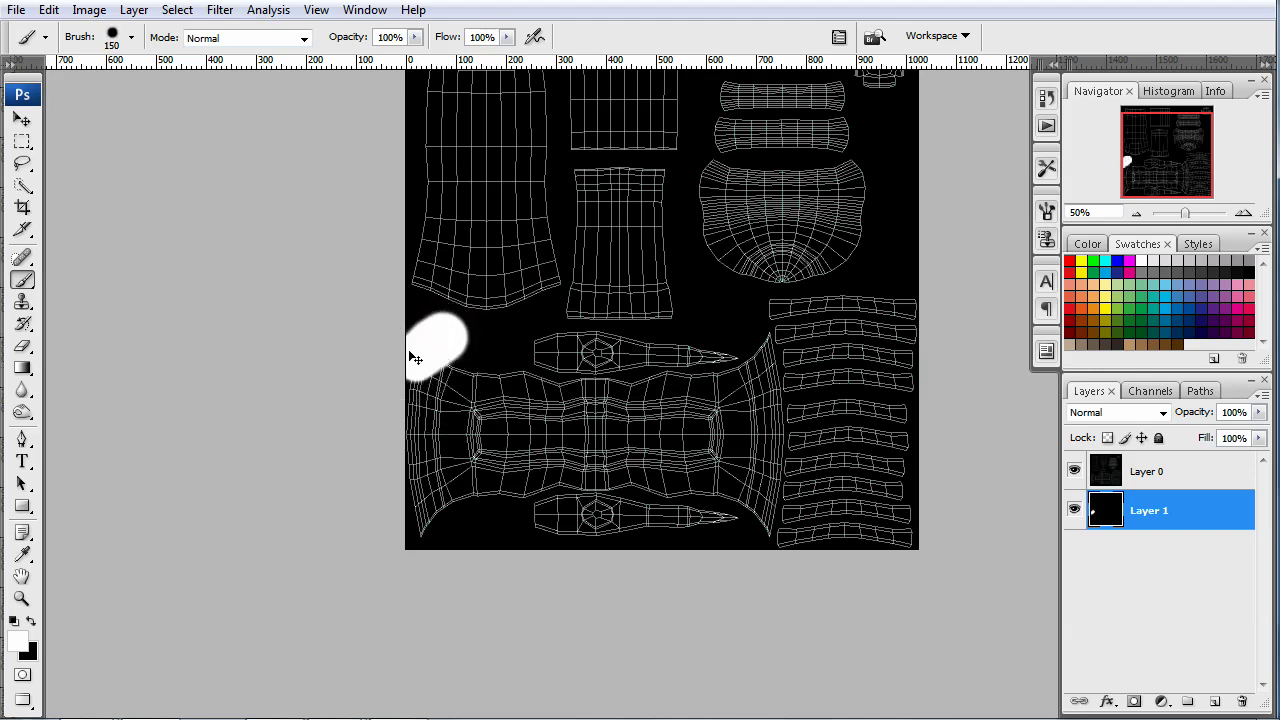
{"action": "key", "text": "ctrl+z"}
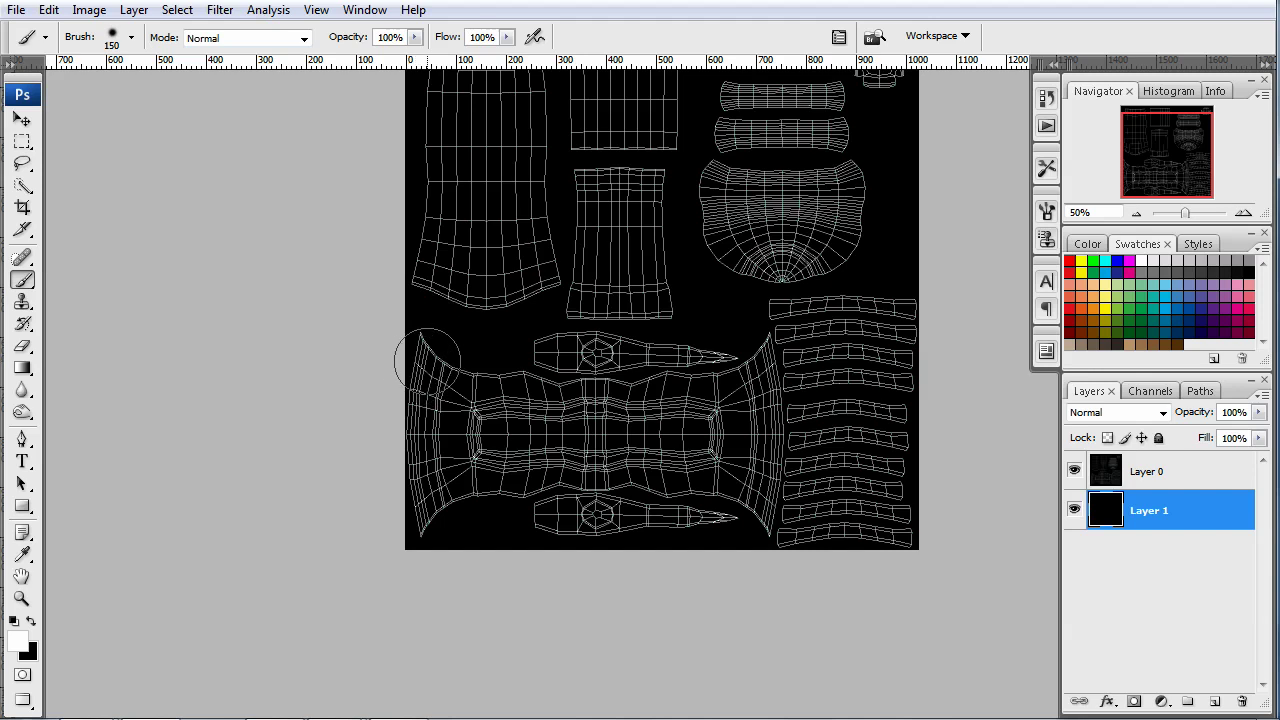
Step: Paint soft white strokes along both cutting edges of the axe blade's UV layout
{"action": "mouse_move", "coordinate": [447, 329]}
{"action": "left_mouse_down"}
{"action": "mouse_move", "coordinate": [409, 371]}
{"action": "mouse_move", "coordinate": [414, 523]}
{"action": "mouse_move", "coordinate": [446, 336]}
{"action": "mouse_move", "coordinate": [409, 443]}
{"action": "mouse_move", "coordinate": [437, 560]}
{"action": "left_mouse_up"}
{"action": "key", "text": "ctrl+z"}
{"action": "mouse_move", "coordinate": [752, 334]}
{"action": "left_mouse_down"}
{"action": "mouse_move", "coordinate": [766, 352]}
{"action": "mouse_move", "coordinate": [768, 505]}
{"action": "mouse_move", "coordinate": [740, 548]}
{"action": "left_mouse_up"}
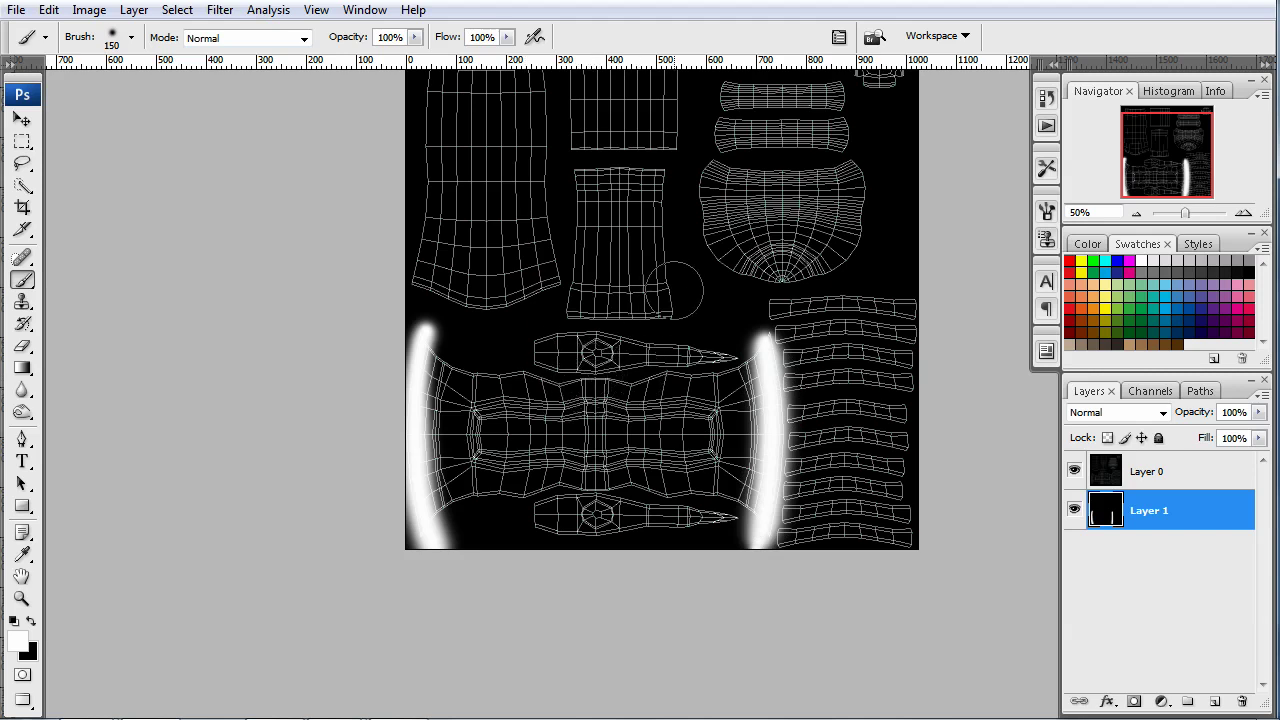
Step: Reduce the brush to 90 px and paint white strokes across the two metal bands and the upper edge of the rounded metal cap
{"action": "left_click_drag", "start_coordinate": [671, 266], "coordinate": [657, 429]}
{"action": "key", "text": "bracketleft"}
{"action": "key", "text": "bracketleft"}
{"action": "key", "text": "bracketleft"}
{"action": "left_click_drag", "start_coordinate": [726, 246], "coordinate": [825, 248]}
{"action": "mouse_move", "coordinate": [709, 274]}
{"action": "left_mouse_down"}
{"action": "mouse_move", "coordinate": [845, 276]}
{"action": "mouse_move", "coordinate": [665, 275]}
{"action": "left_mouse_up"}
{"action": "left_click_drag", "start_coordinate": [712, 316], "coordinate": [838, 316]}
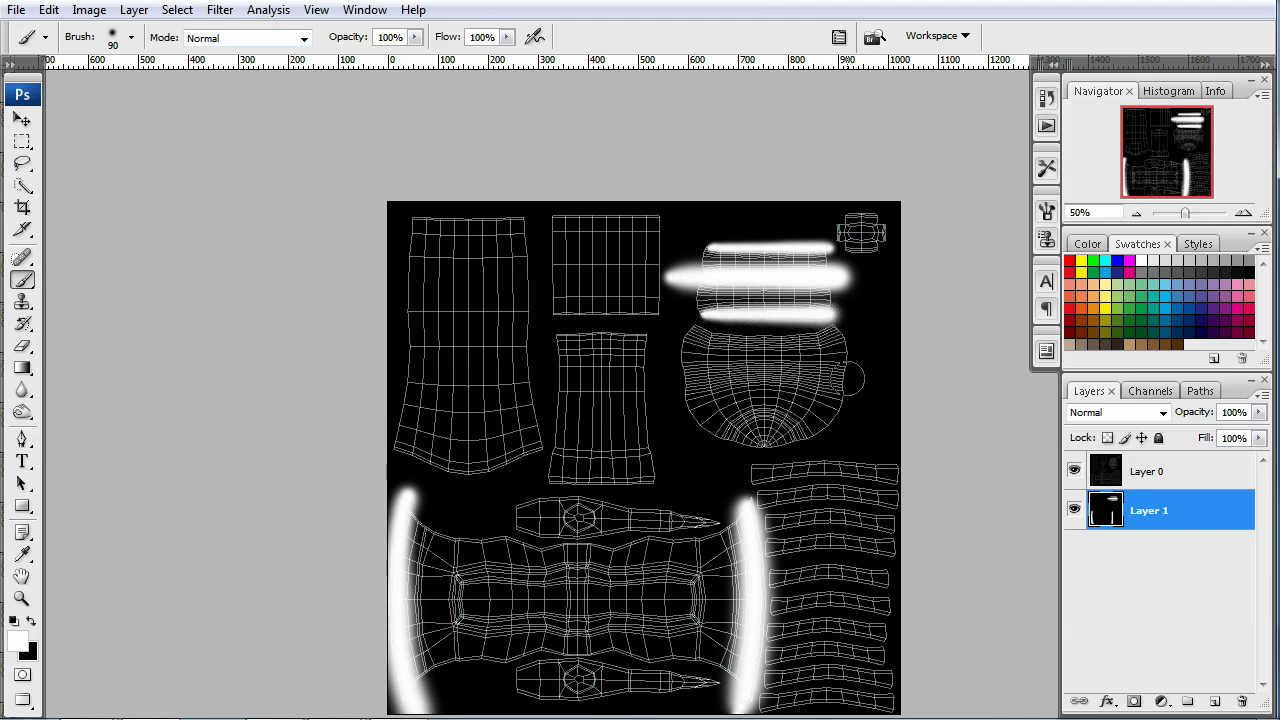
{"action": "mouse_move", "coordinate": [688, 334]}
{"action": "left_mouse_down"}
{"action": "mouse_move", "coordinate": [763, 356]}
{"action": "mouse_move", "coordinate": [850, 346]}
{"action": "left_mouse_up"}
{"action": "left_click_drag", "start_coordinate": [808, 438], "coordinate": [814, 388]}
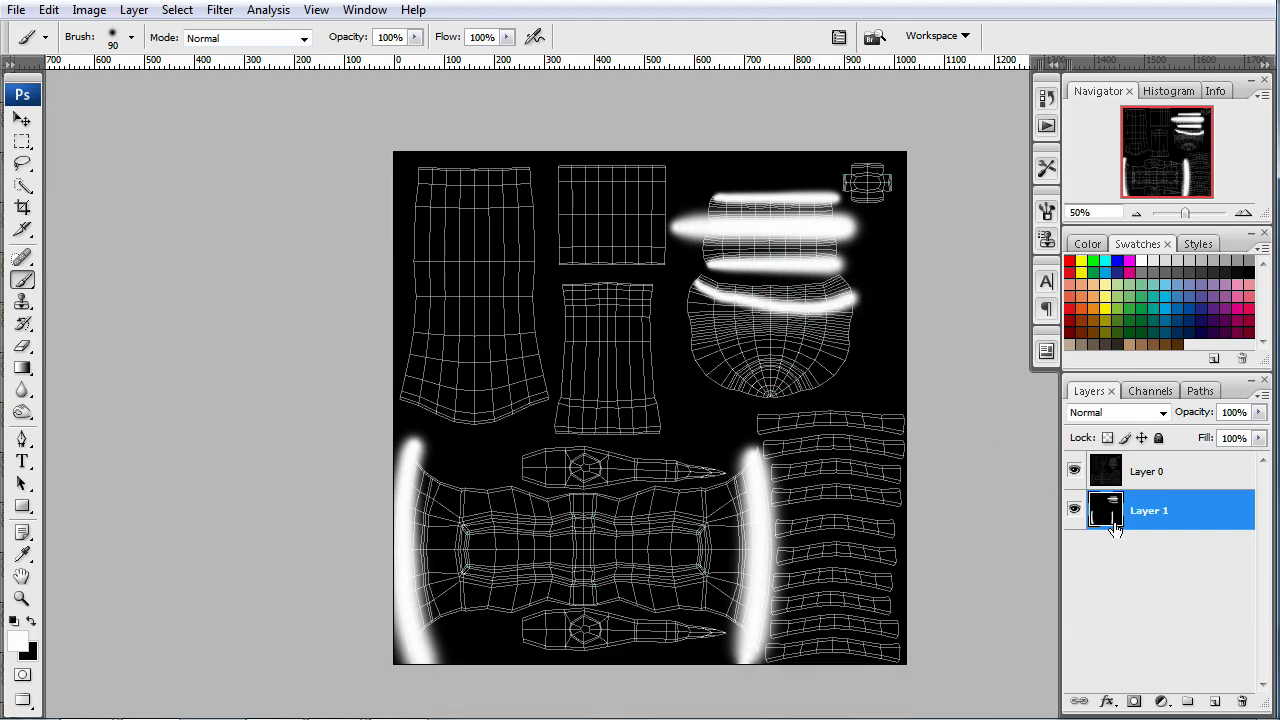
Step: Hide the UV layout layer and save the specular map in Photoshop format as axe_spec in the textures folder
{"action": "left_click", "coordinate": [1074, 471]}
{"action": "key", "text": "ctrl+shift+s"}
{"action": "key", "text": "BackSpace"}
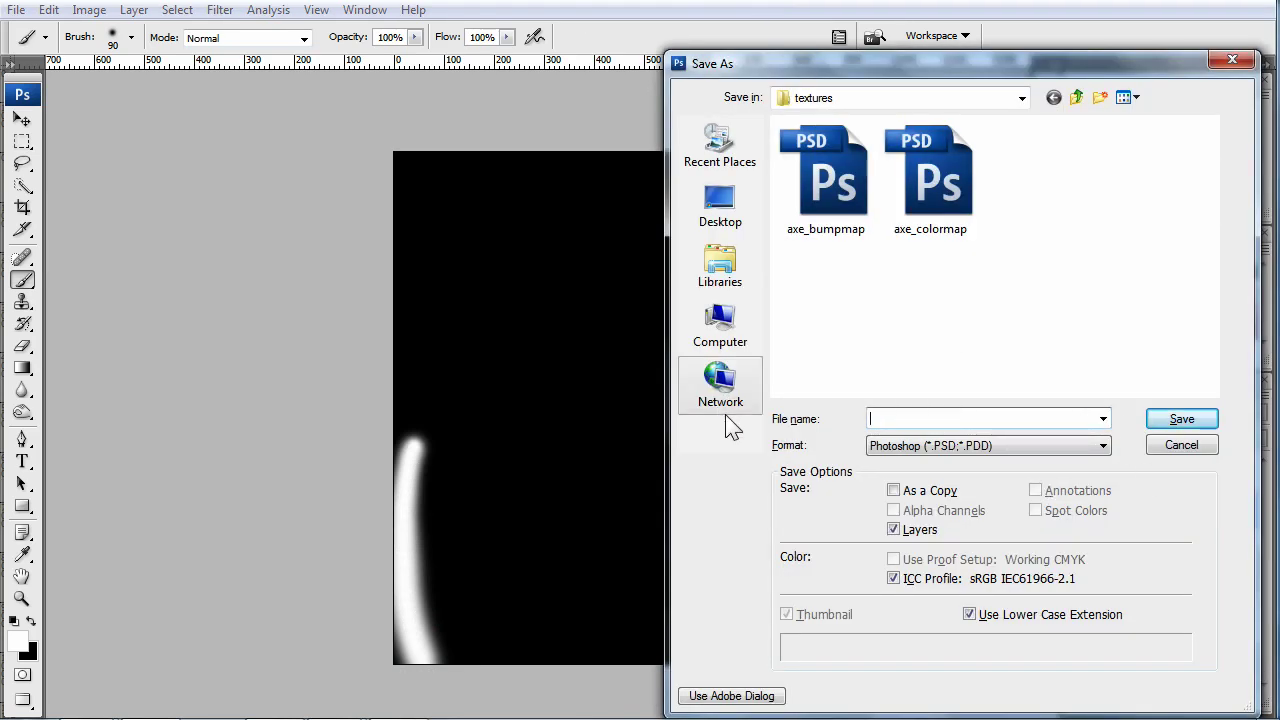
{"action": "type", "text": "axe_spec"}
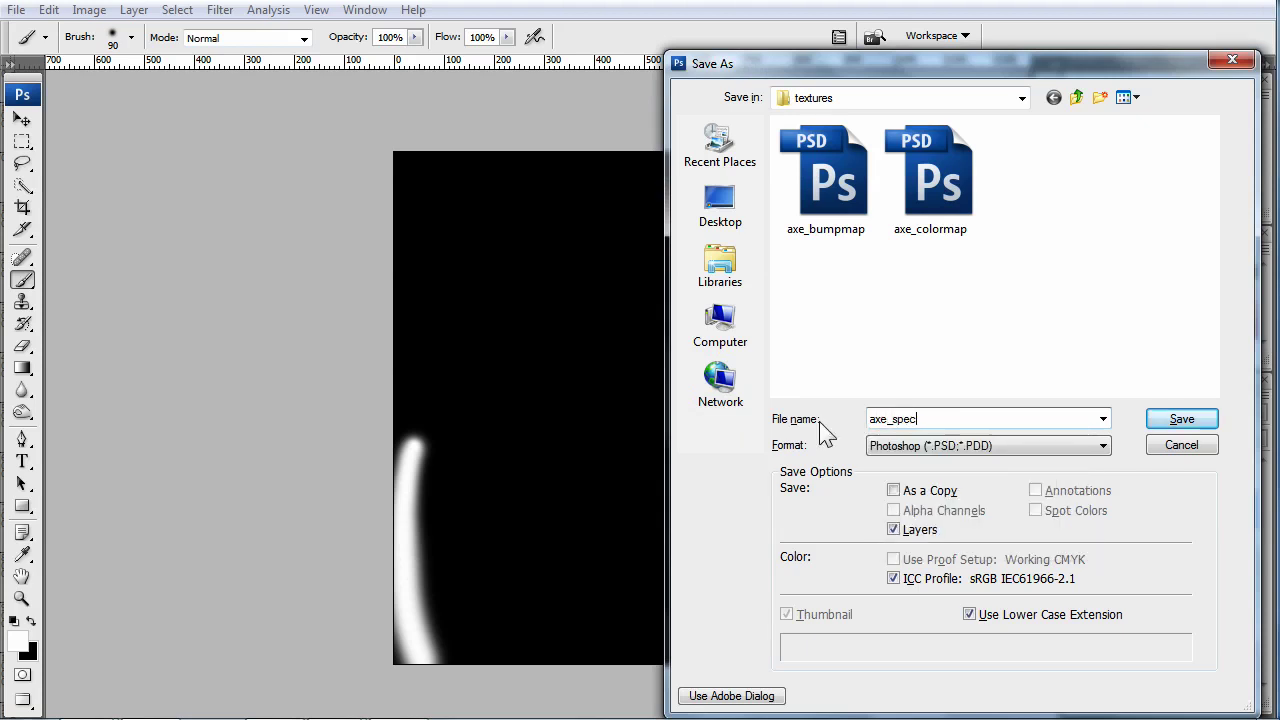
{"action": "key", "text": "Return"}
{"action": "key", "text": "Return"}
Step: Switch to Blender, add an Image or Movie texture in the handle material's third slot, and load axe_spec.psd into it
{"action": "key", "text": "alt+Tab"}
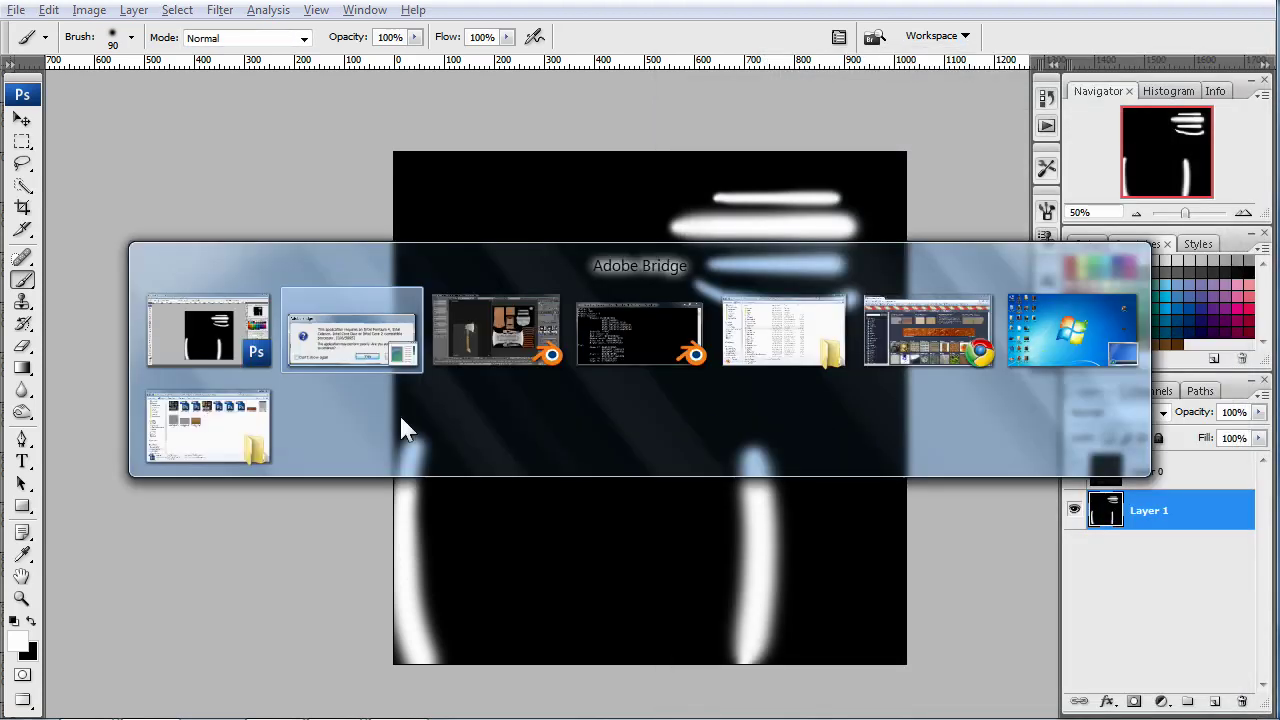
{"action": "left_click", "coordinate": [489, 343]}
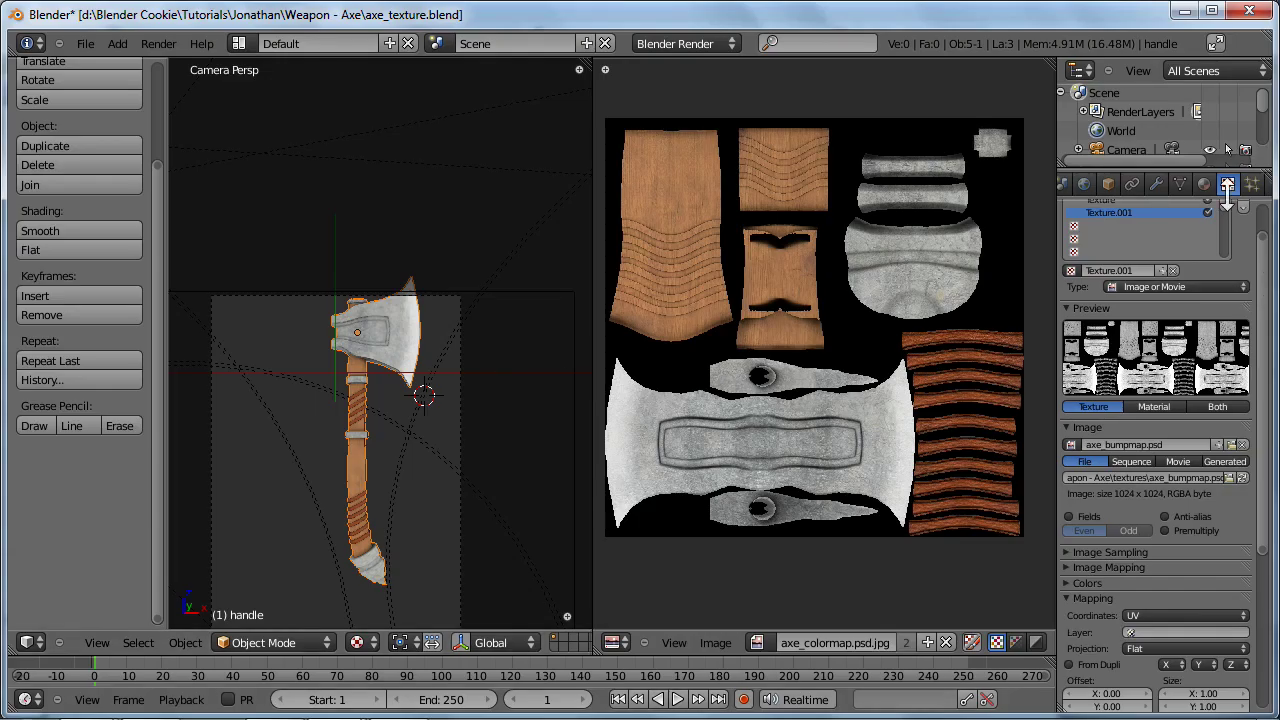
{"action": "left_click", "coordinate": [1127, 238]}
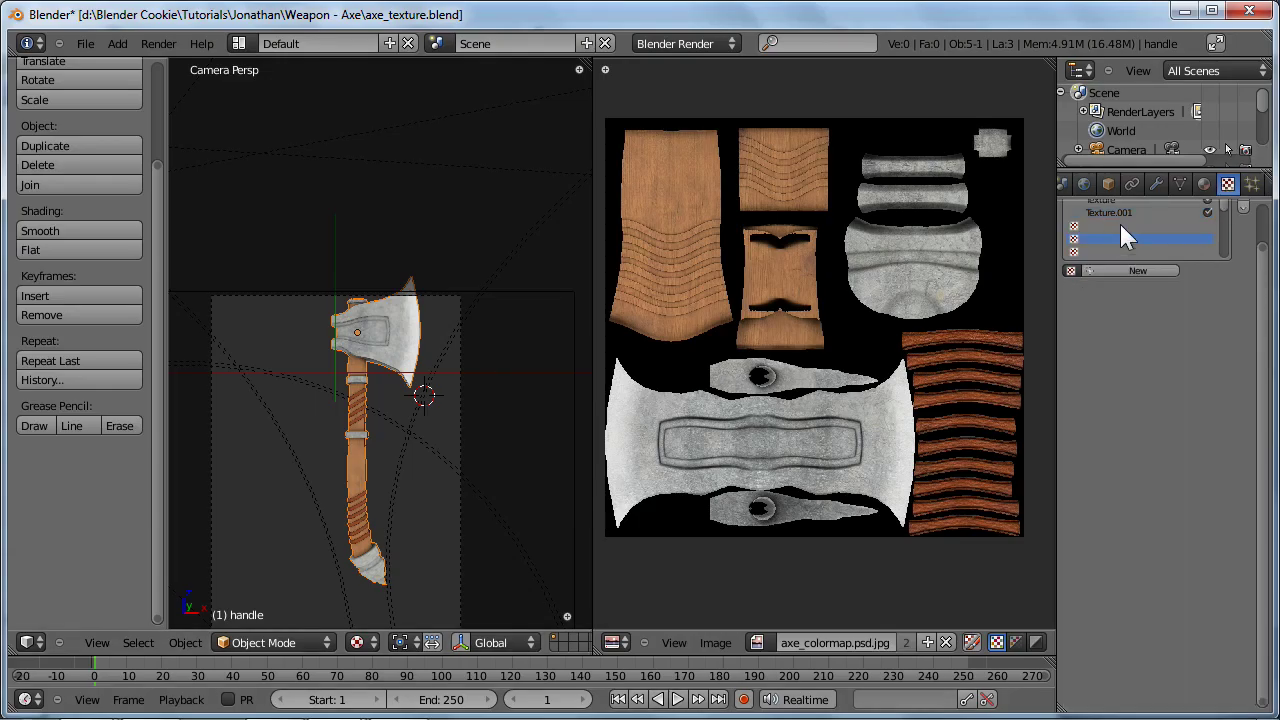
{"action": "left_click", "coordinate": [1145, 271]}
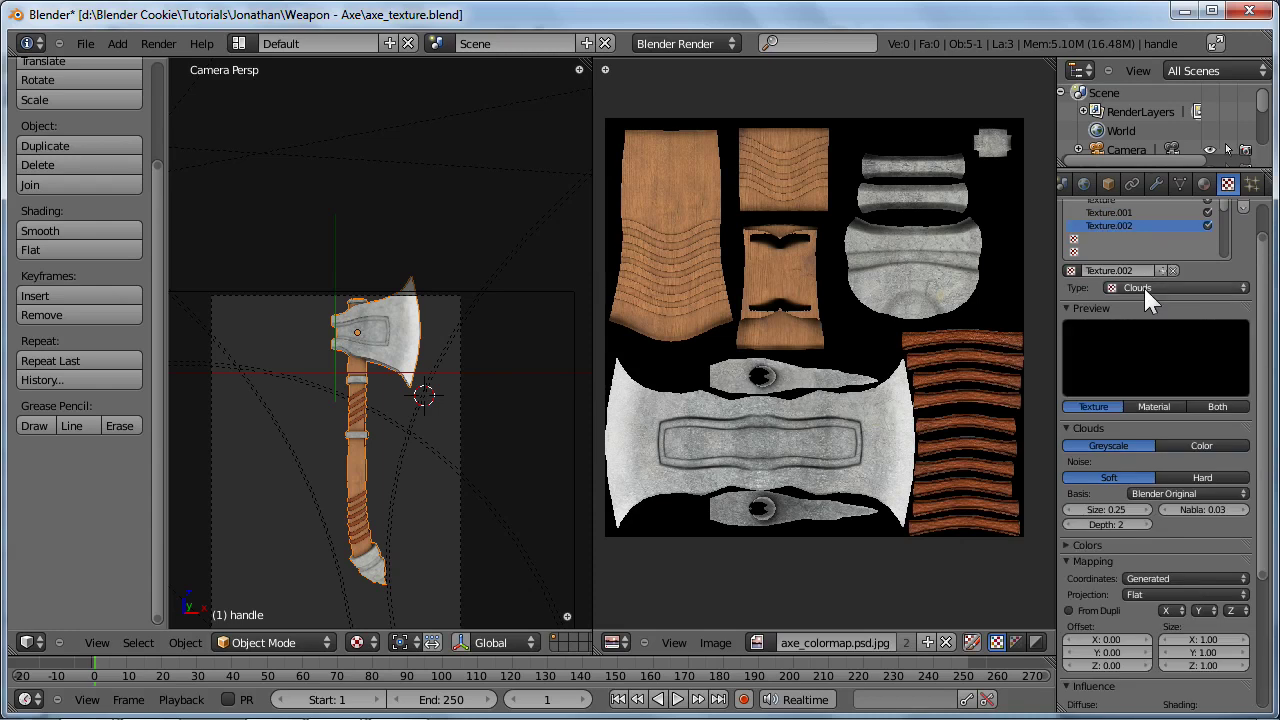
{"action": "left_click", "coordinate": [1145, 288]}
{"action": "left_click", "coordinate": [1157, 204]}
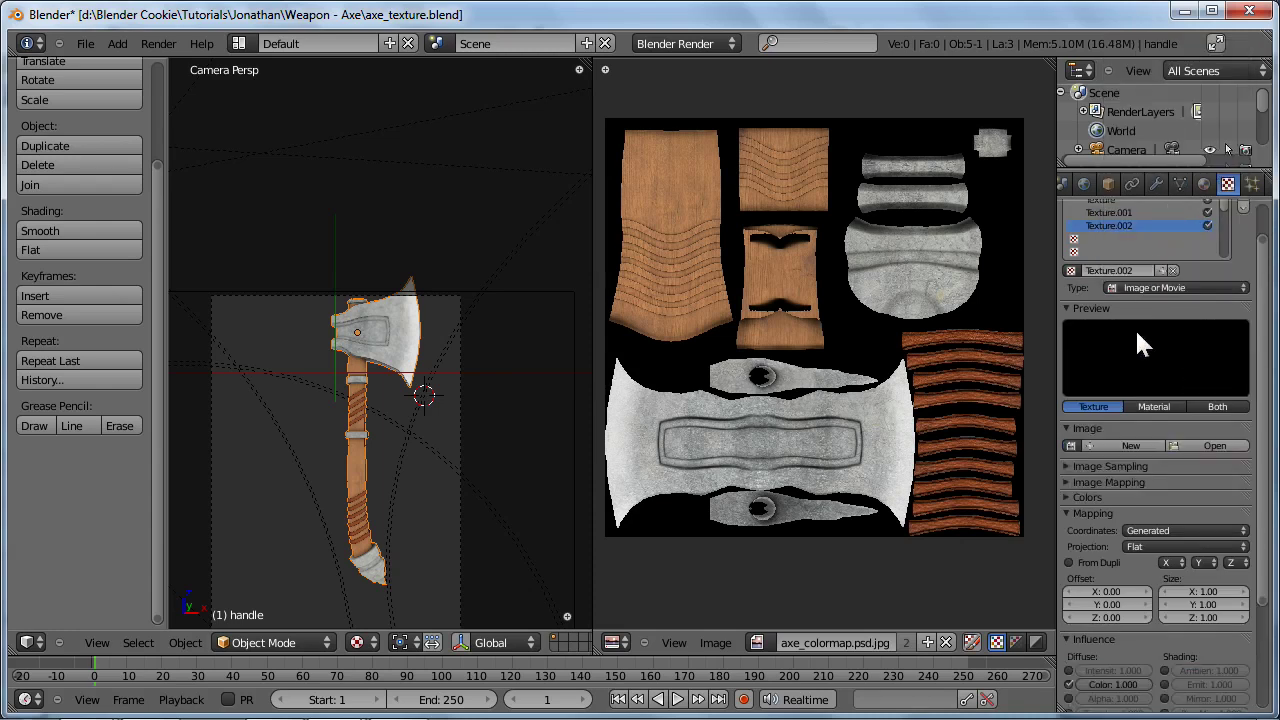
{"action": "left_click", "coordinate": [1192, 446]}
{"action": "left_click", "coordinate": [477, 249]}
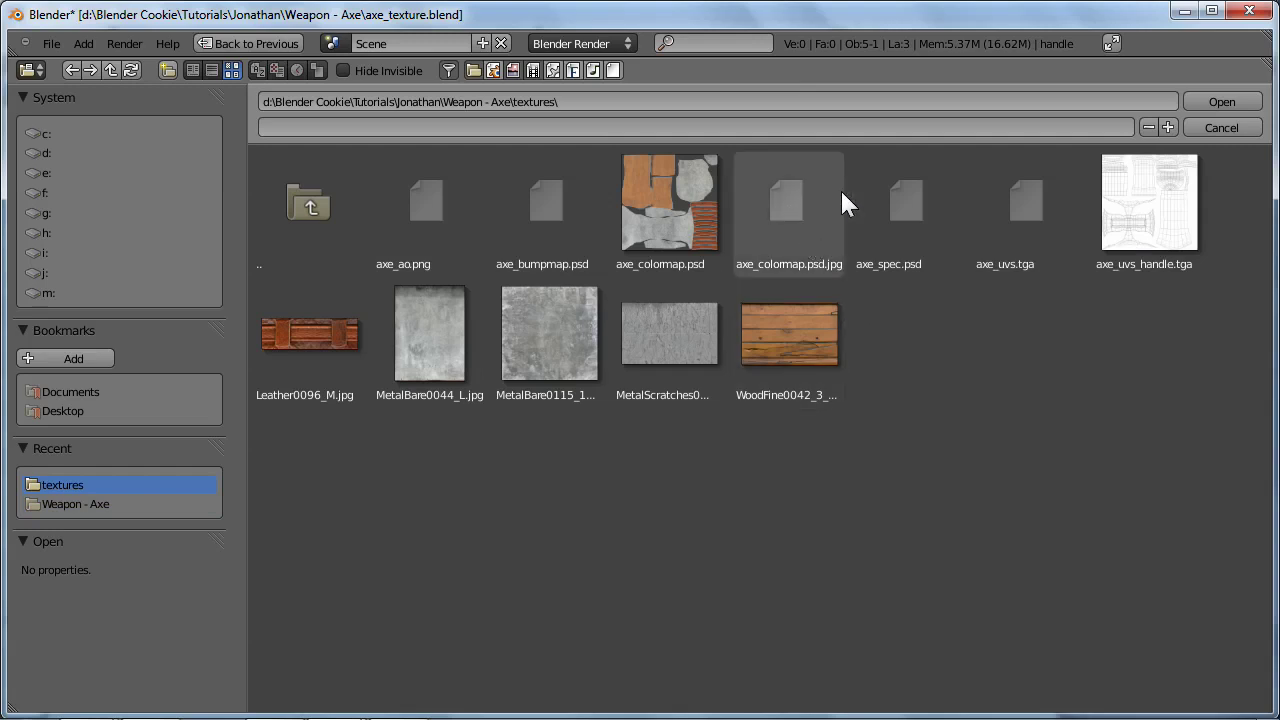
{"action": "left_click", "coordinate": [889, 205]}
{"action": "left_click", "coordinate": [1221, 104]}
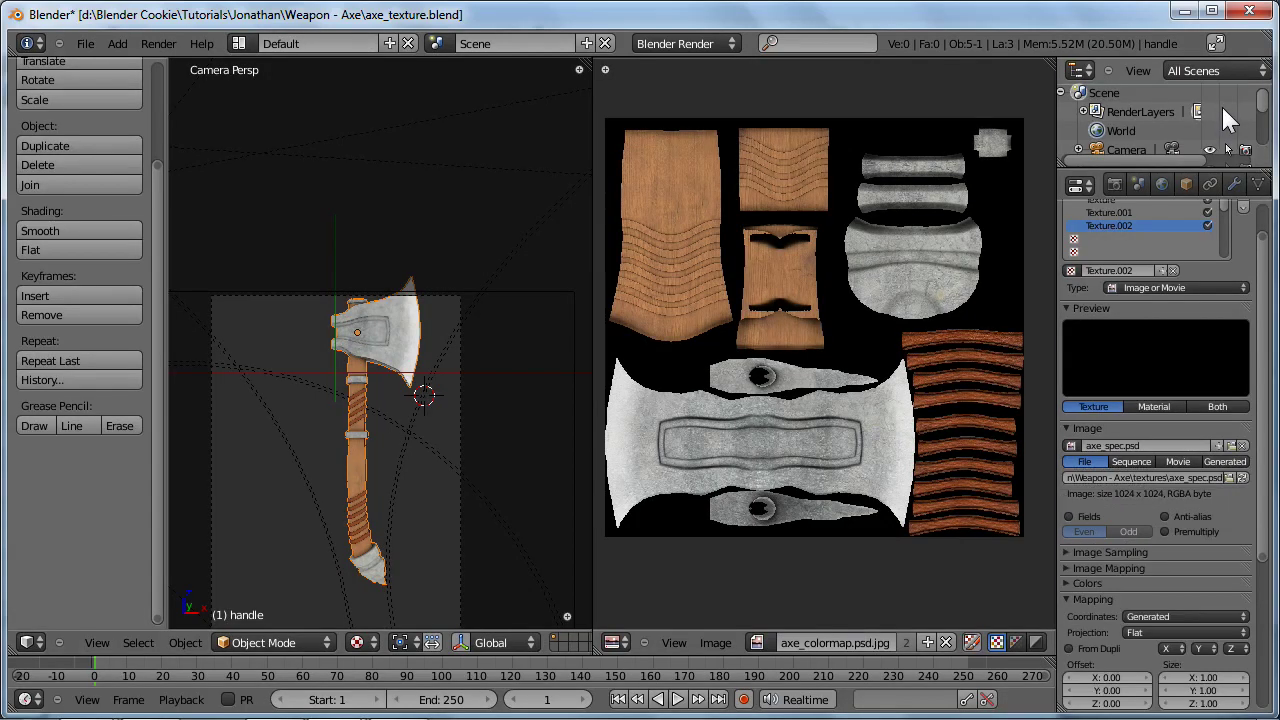
Step: Map the specular texture with UV coordinates and make it influence specular intensity instead of diffuse color
{"action": "scroll", "coordinate": [1137, 558], "scroll_direction": "down", "scroll_amount": 5}
{"action": "left_click", "coordinate": [1175, 391]}
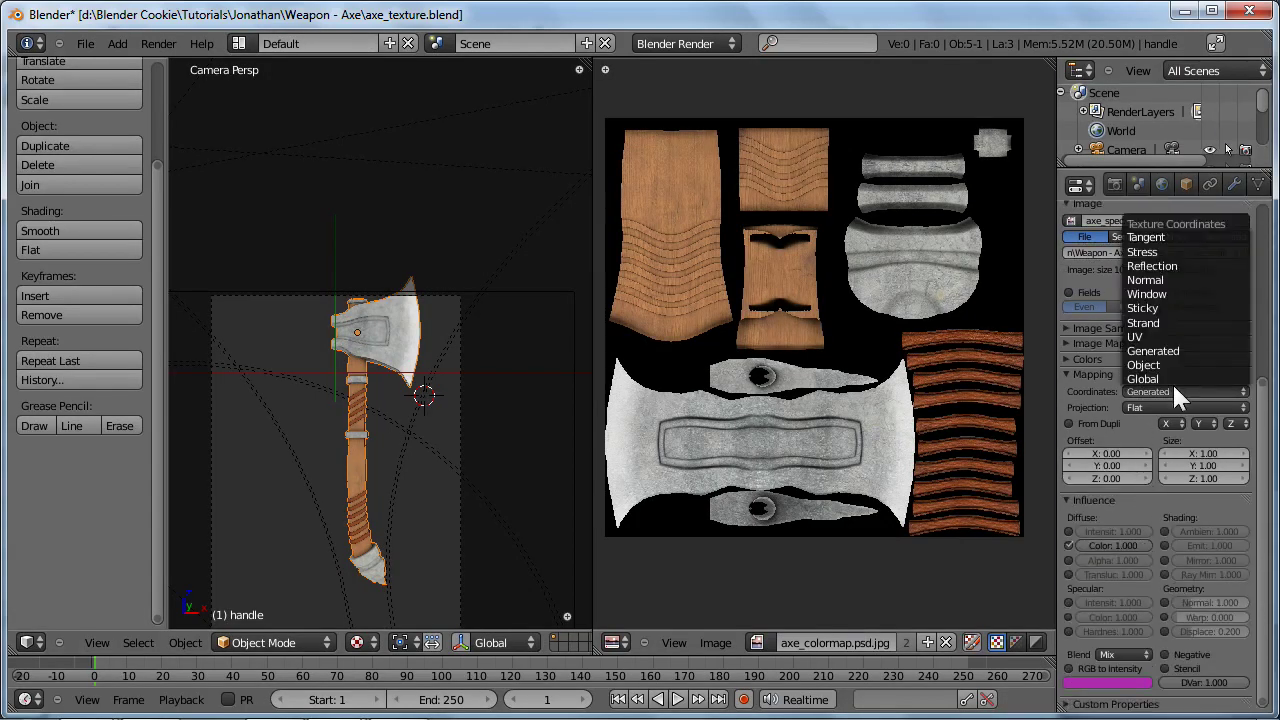
{"action": "left_click", "coordinate": [1175, 332]}
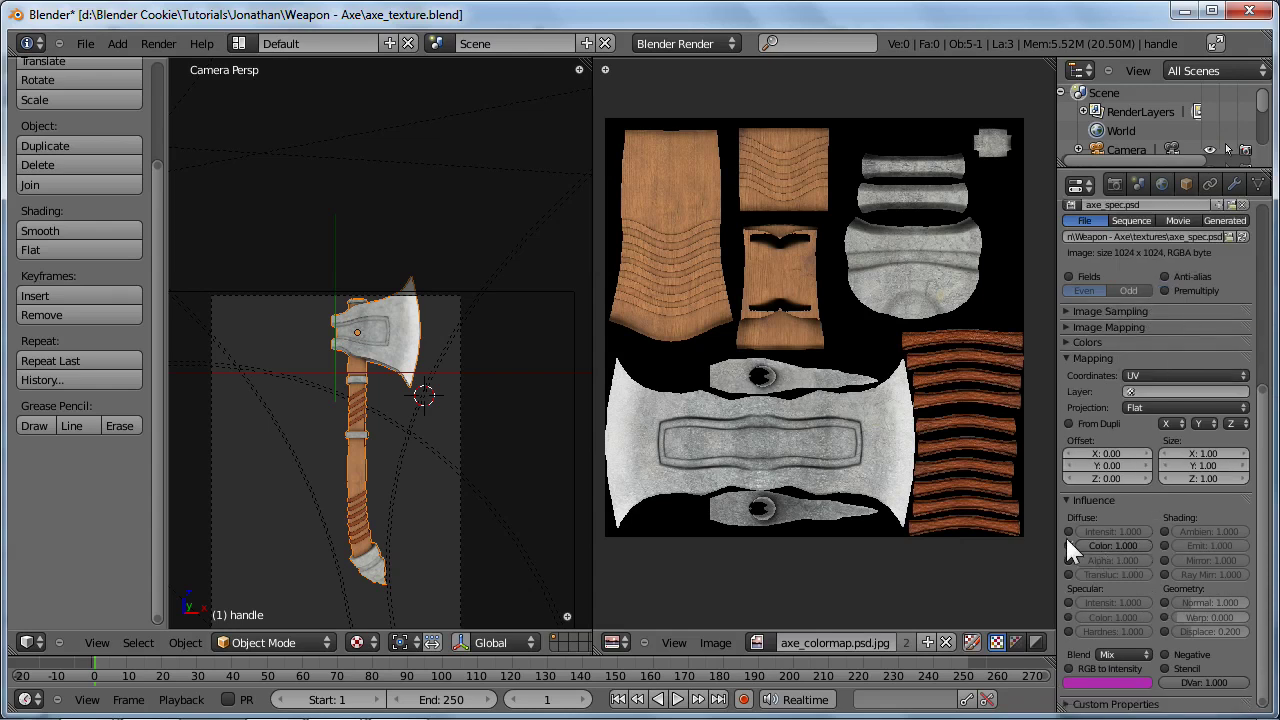
{"action": "left_click", "coordinate": [1067, 545]}
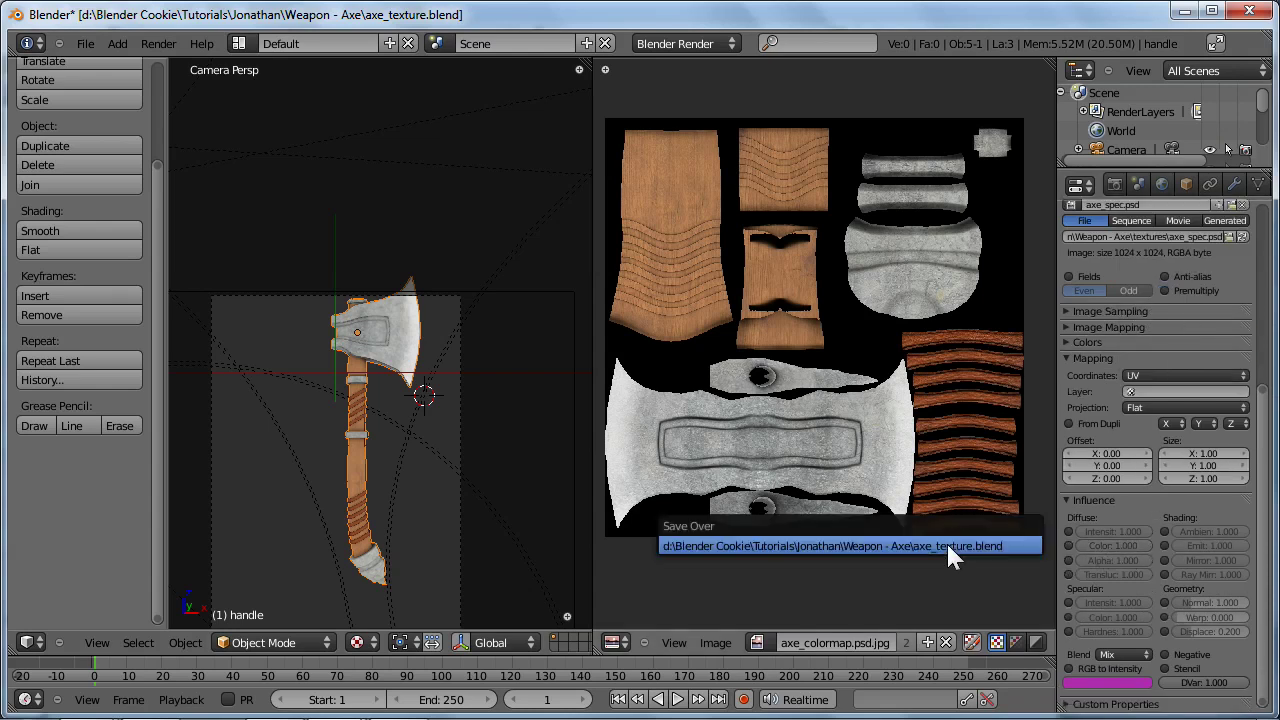
{"action": "left_click", "coordinate": [1067, 602]}
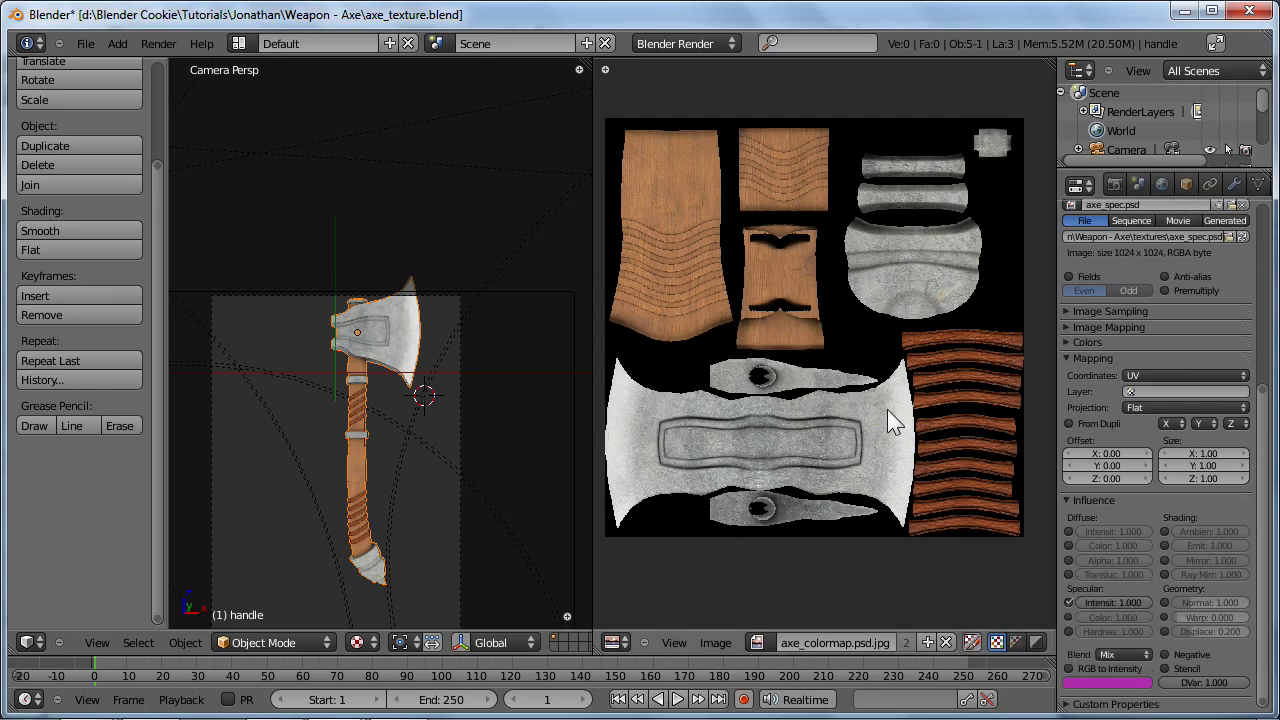
Step: Save over axe_texture.blend and render the axe to check the specular map on the metal parts
{"action": "scroll", "coordinate": [757, 418], "scroll_direction": "up", "scroll_amount": 2}
{"action": "key", "text": "ctrl+s"}
{"action": "left_click", "coordinate": [807, 436]}
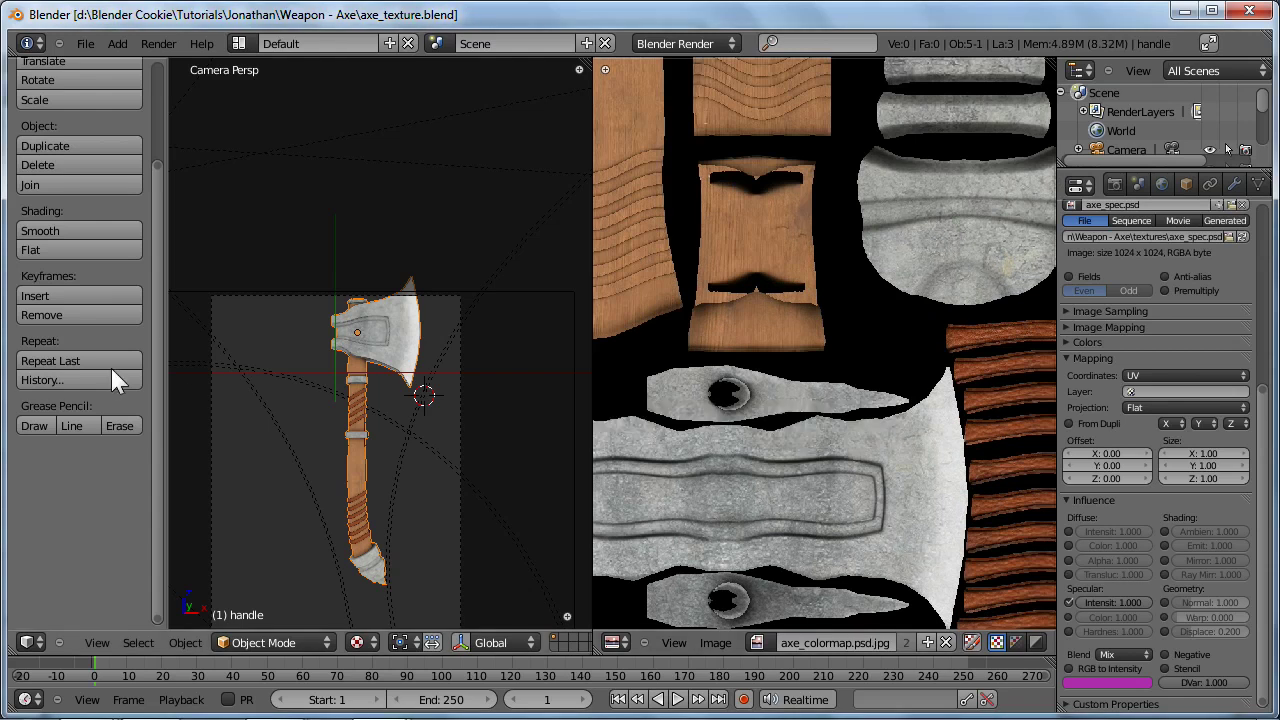
{"action": "key", "text": "F12"}
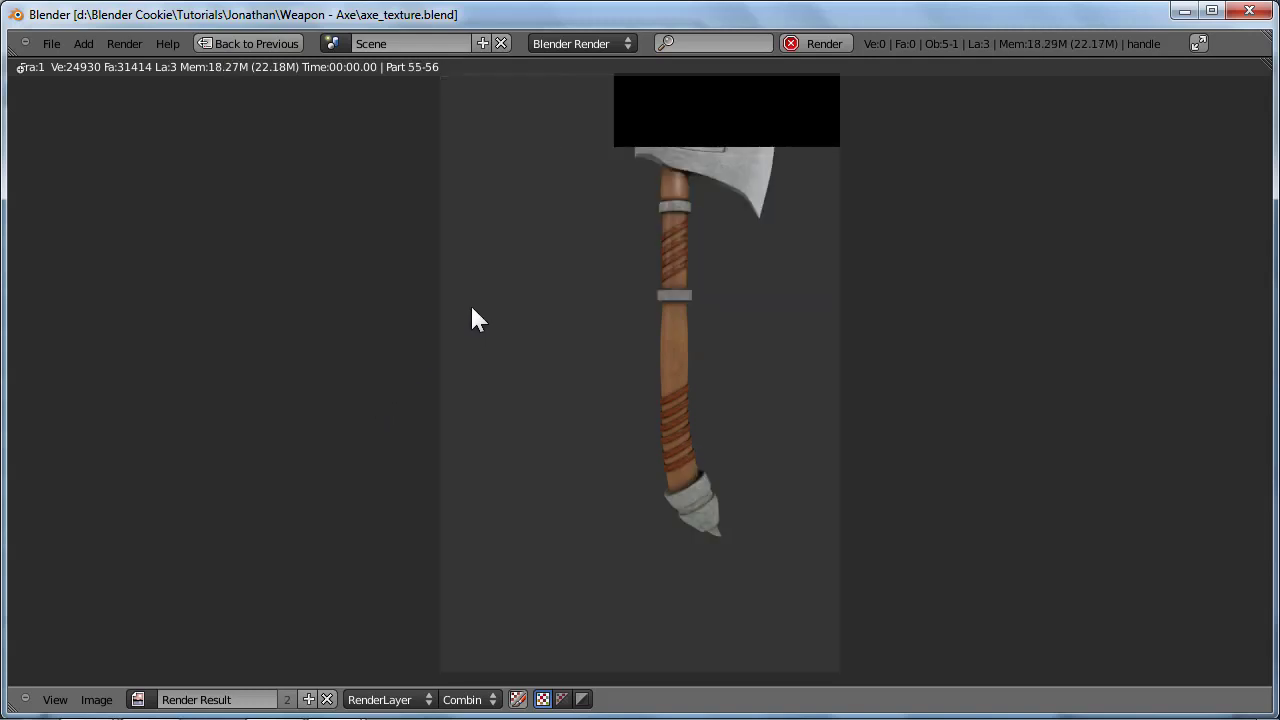
{"action": "key", "text": "space"}
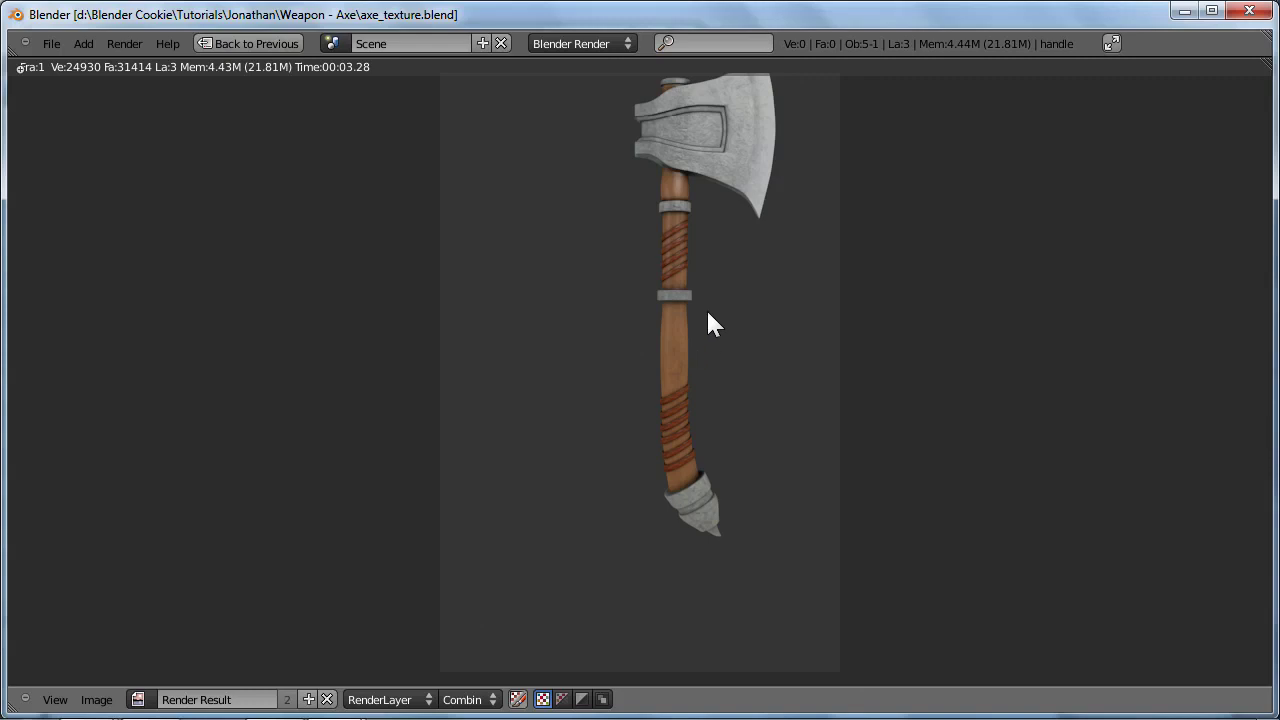
{"action": "middle_click_drag", "start_coordinate": [708, 325], "coordinate": [691, 374]}
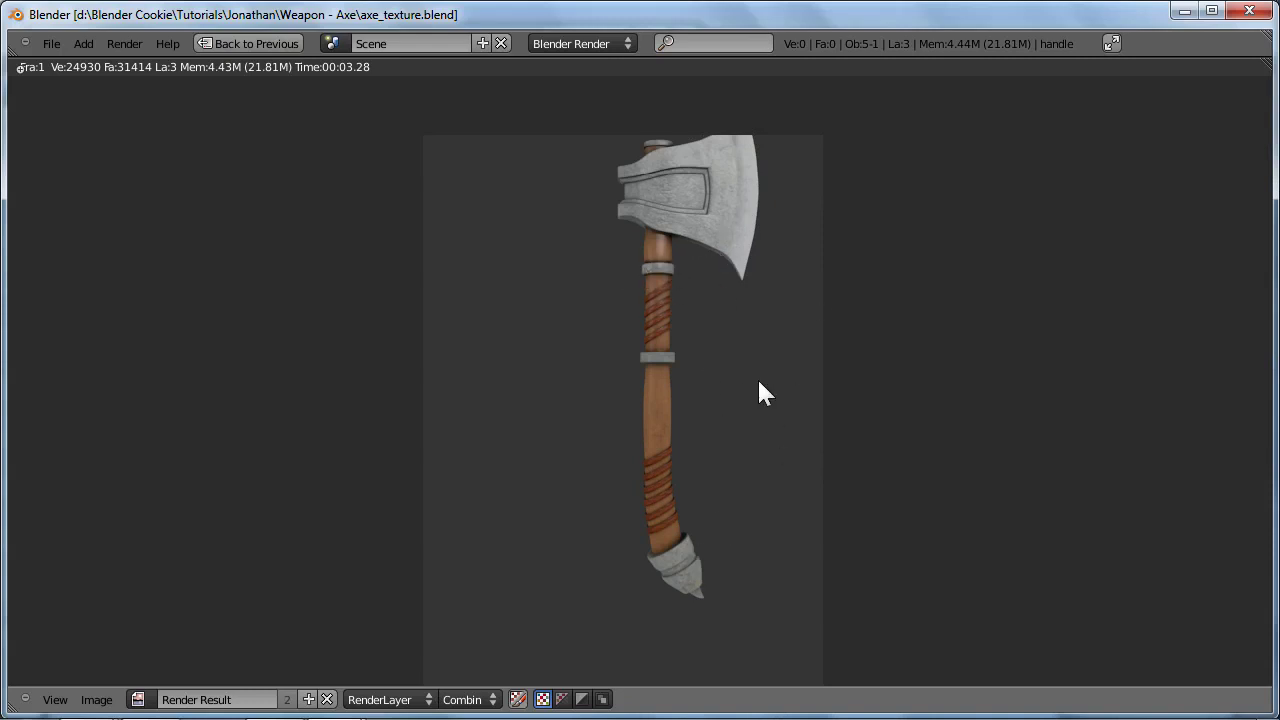
{"action": "key", "text": "Escape"}
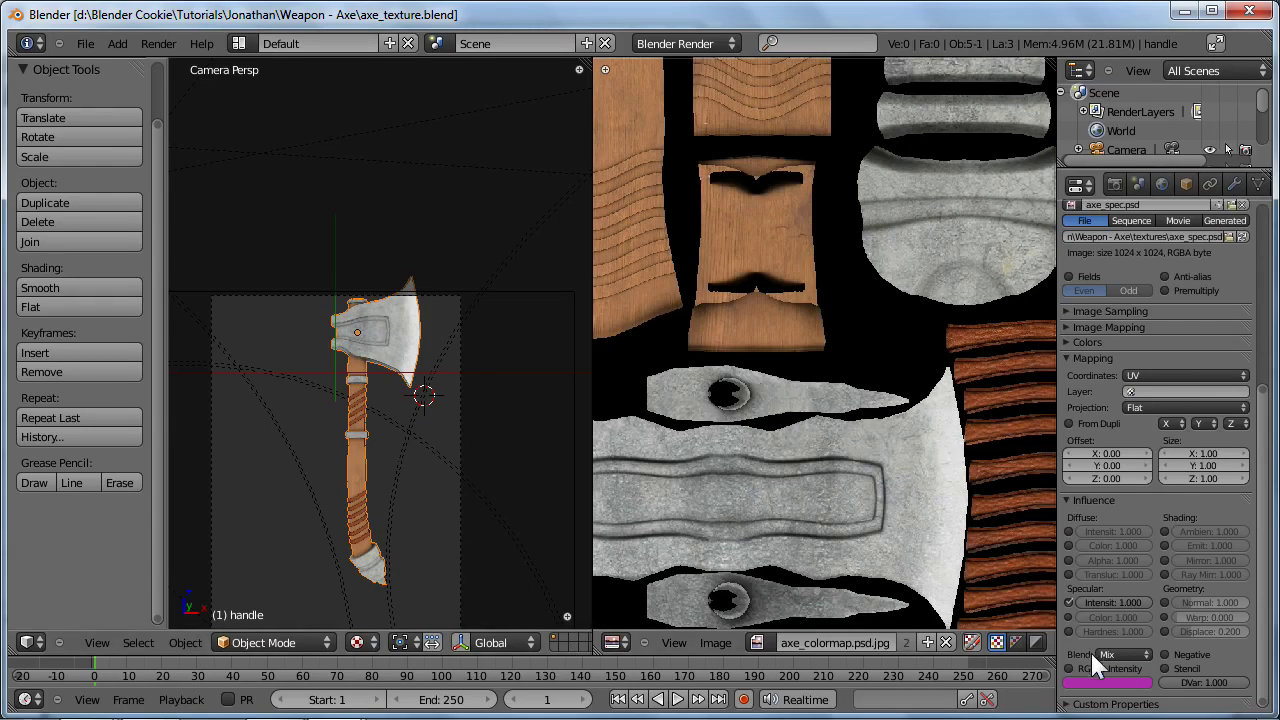
Step: Move the whole axe back to the scene origin so it fits inside the camera frame, and save the file
{"action": "left_click", "coordinate": [150, 699]}
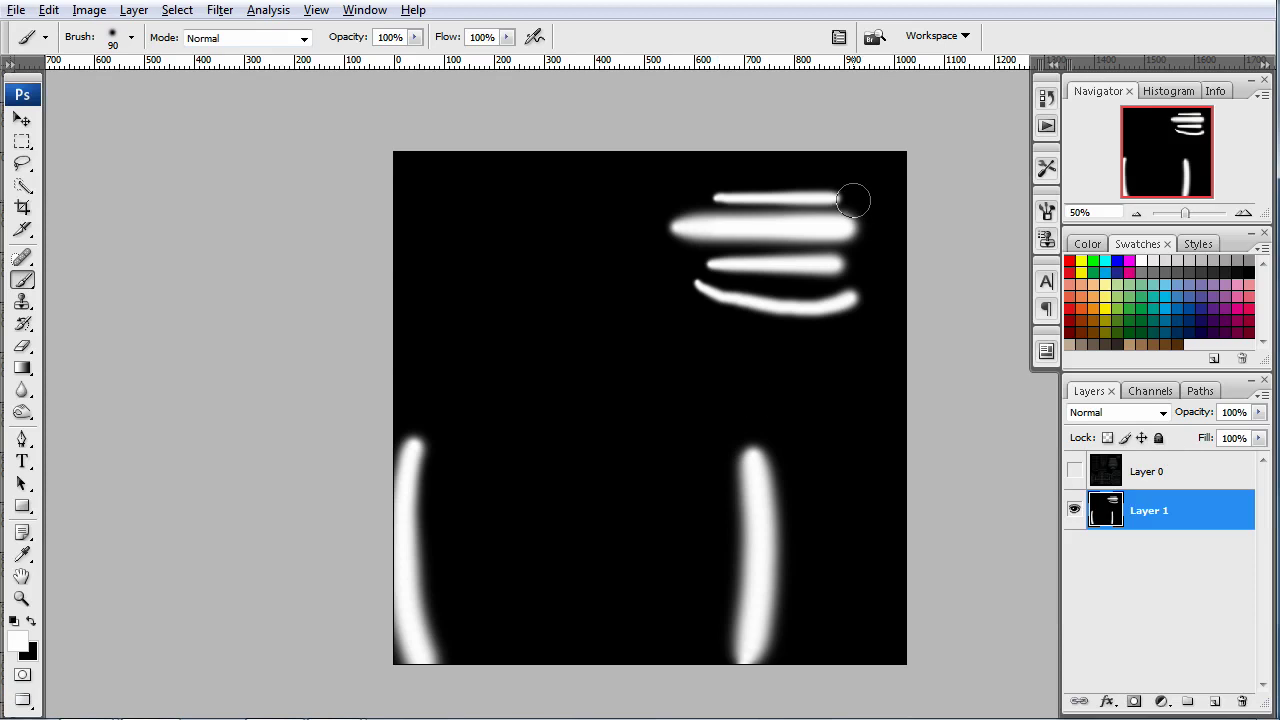
{"action": "key", "text": "alt+Tab"}
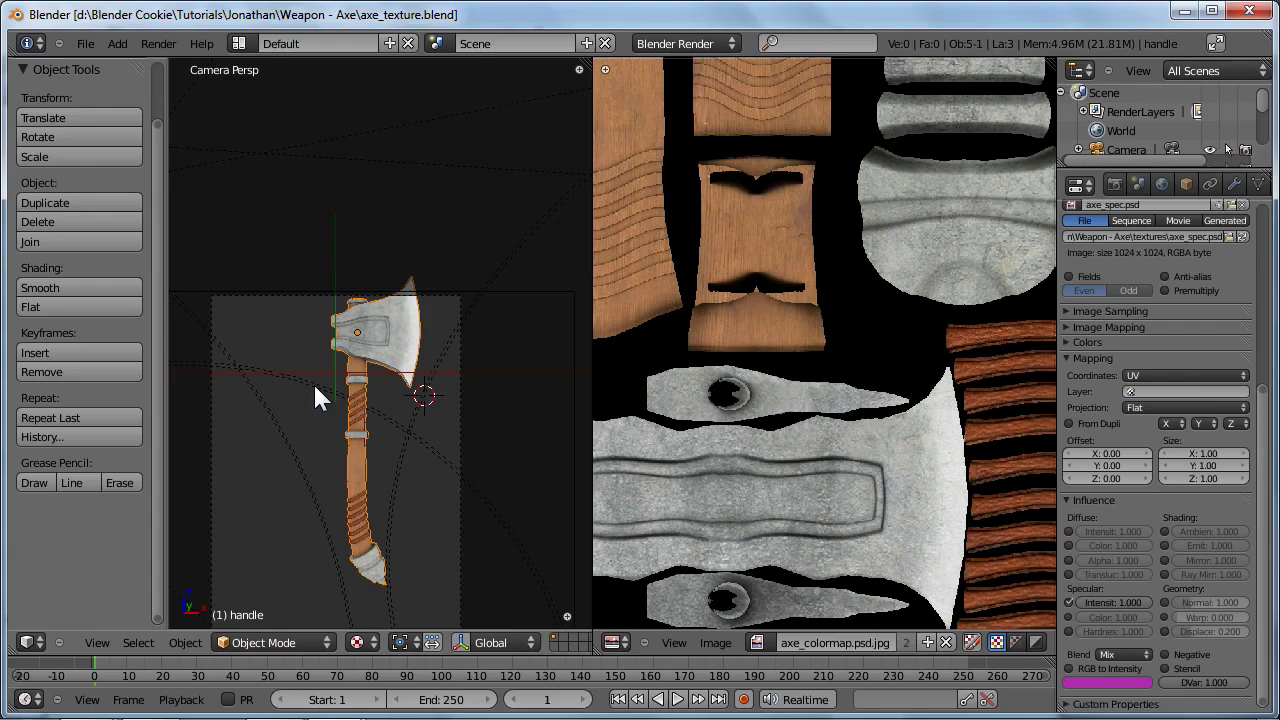
{"action": "middle_click_drag", "start_coordinate": [493, 471], "coordinate": [456, 353]}
{"action": "key", "text": "Home"}
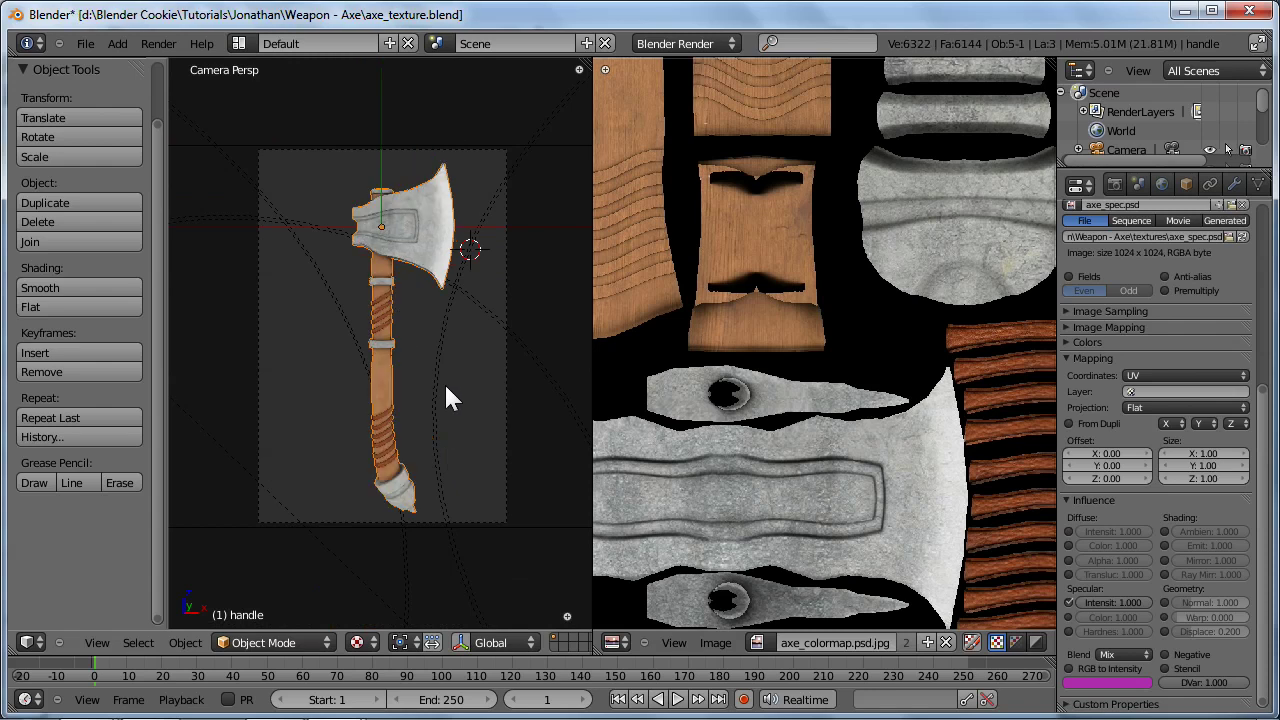
{"action": "key", "text": "ctrl+s"}
{"action": "left_click", "coordinate": [446, 414]}
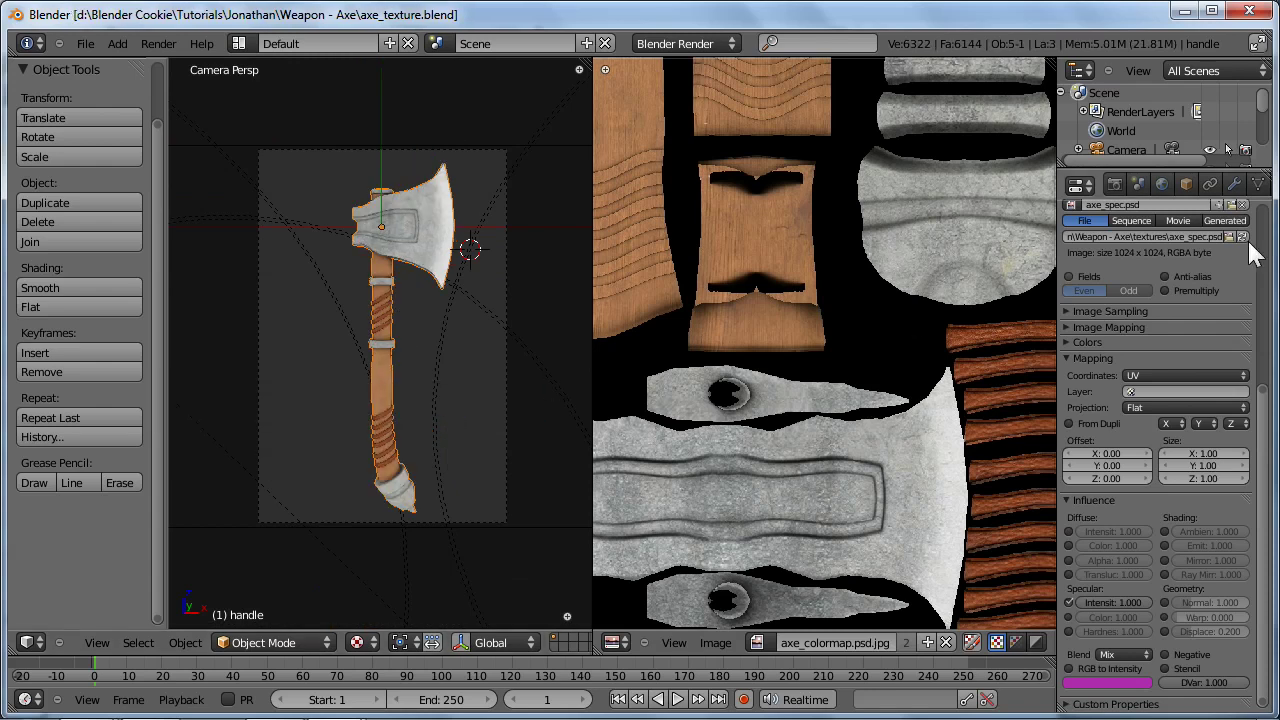
Step: Disable the axe_spec texture and make the axe_bumpmap texture also influence specular intensity at 0.350
{"action": "scroll", "coordinate": [1176, 320], "scroll_direction": "up", "scroll_amount": 7}
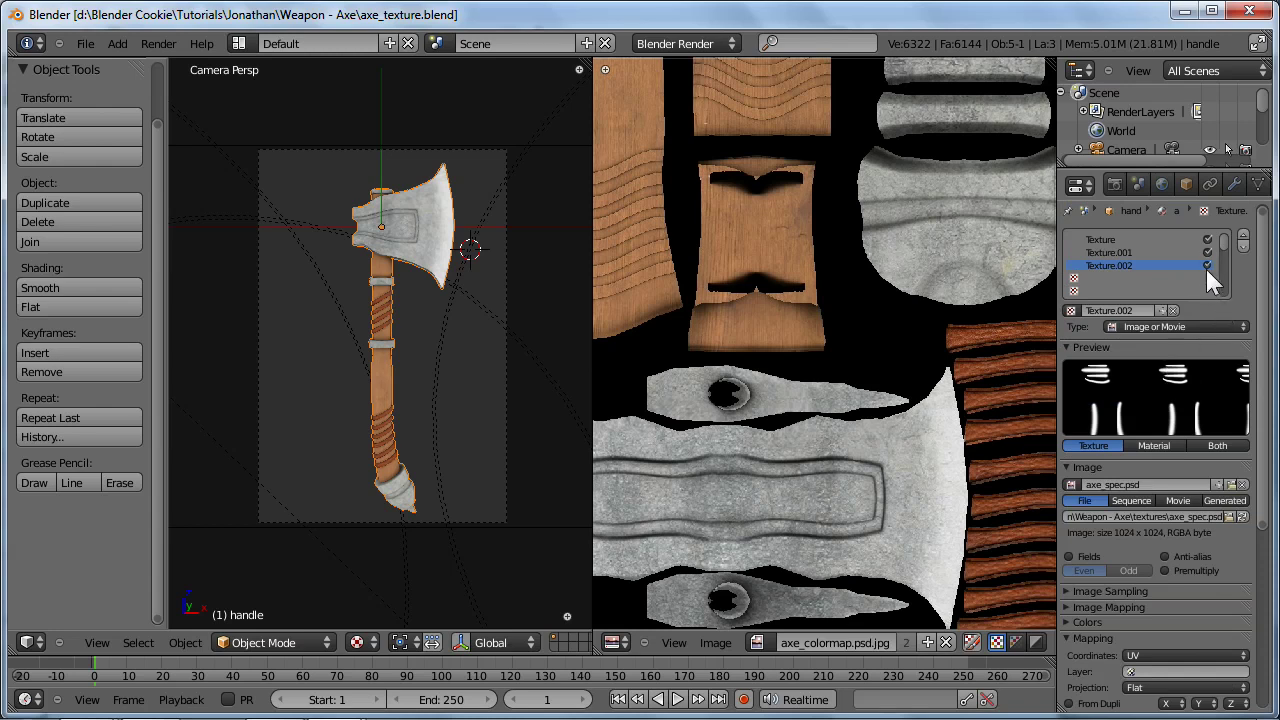
{"action": "left_click", "coordinate": [1205, 263]}
{"action": "left_click", "coordinate": [1141, 253]}
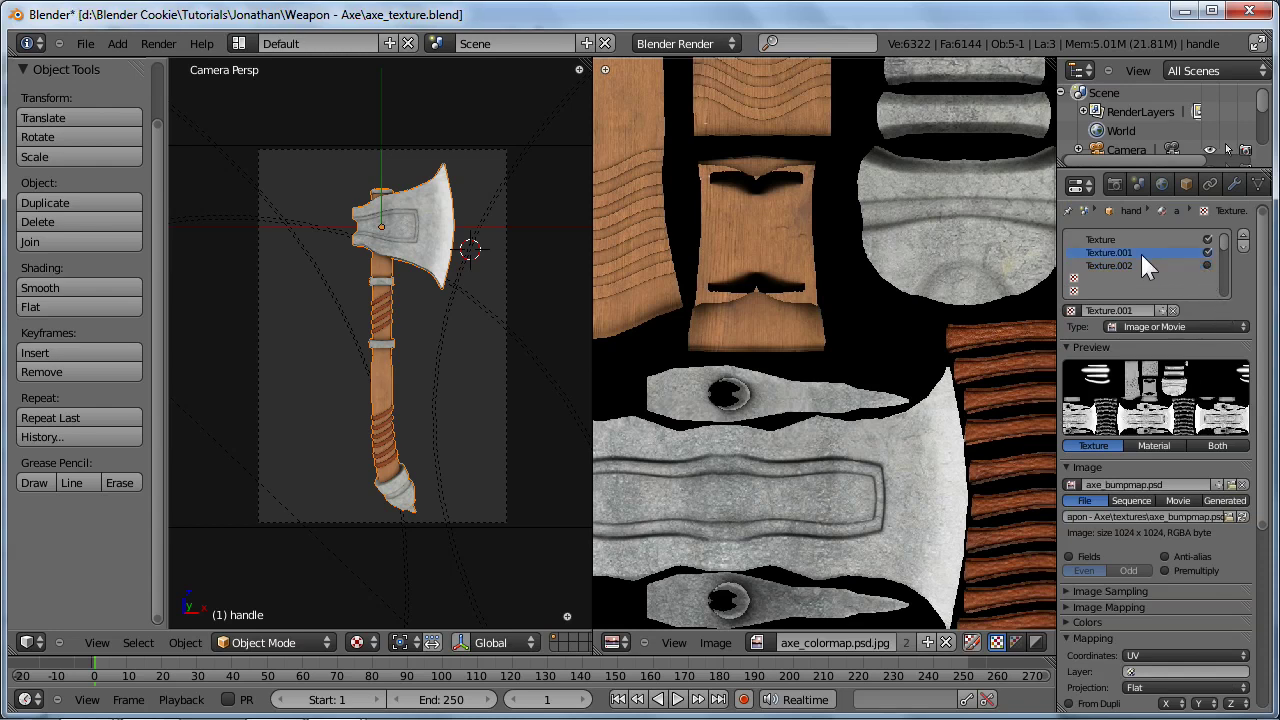
{"action": "left_click", "coordinate": [1103, 239]}
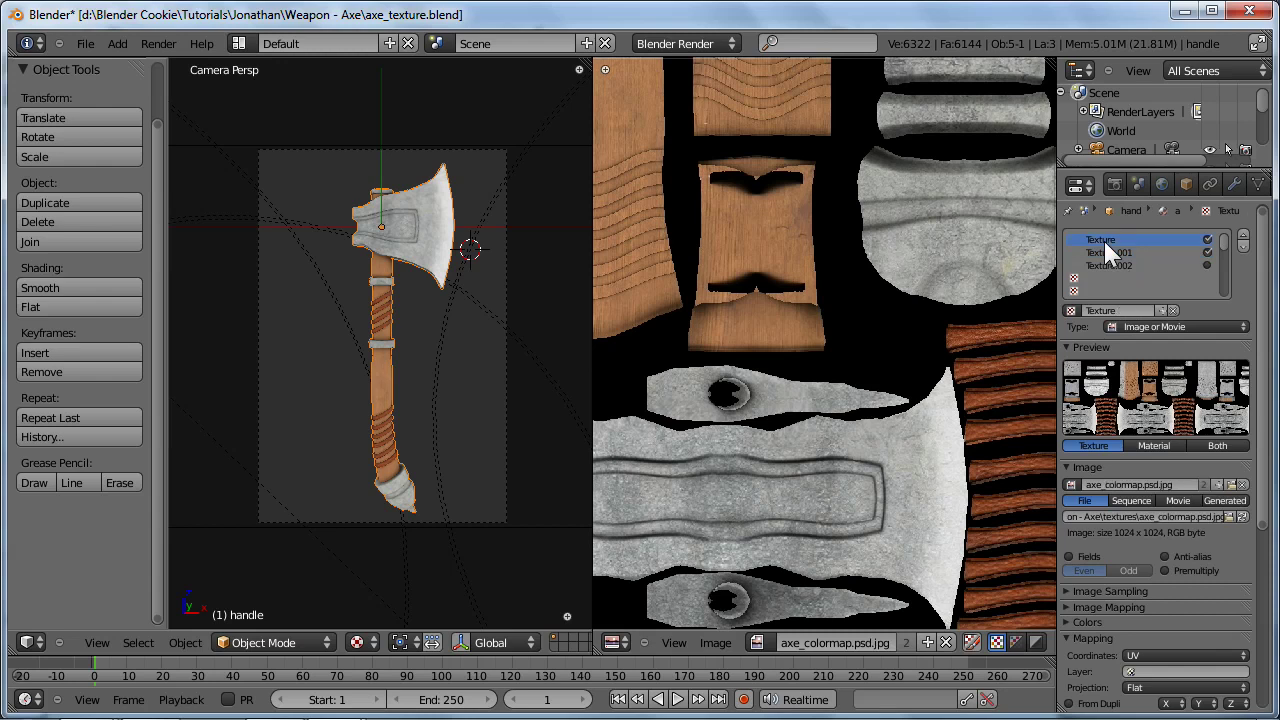
{"action": "left_click", "coordinate": [1100, 252]}
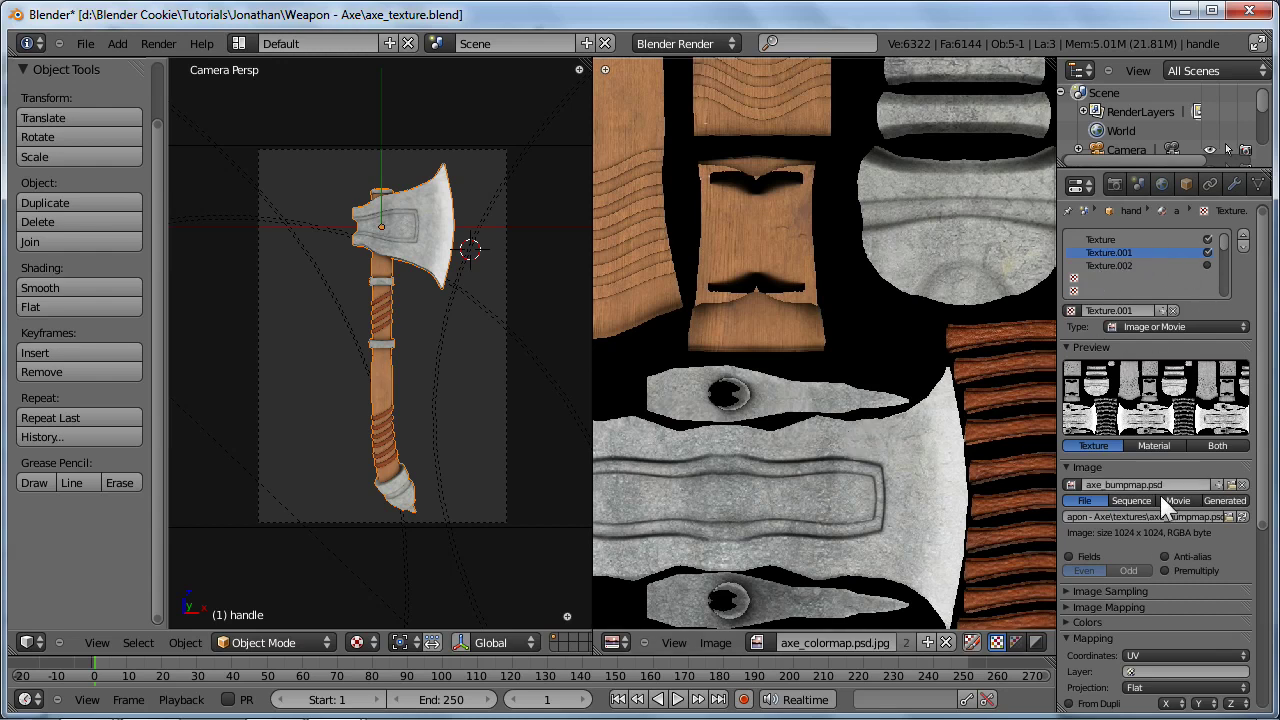
{"action": "scroll", "coordinate": [1153, 551], "scroll_direction": "down", "scroll_amount": 4}
{"action": "scroll", "coordinate": [1156, 566], "scroll_direction": "down", "scroll_amount": 3}
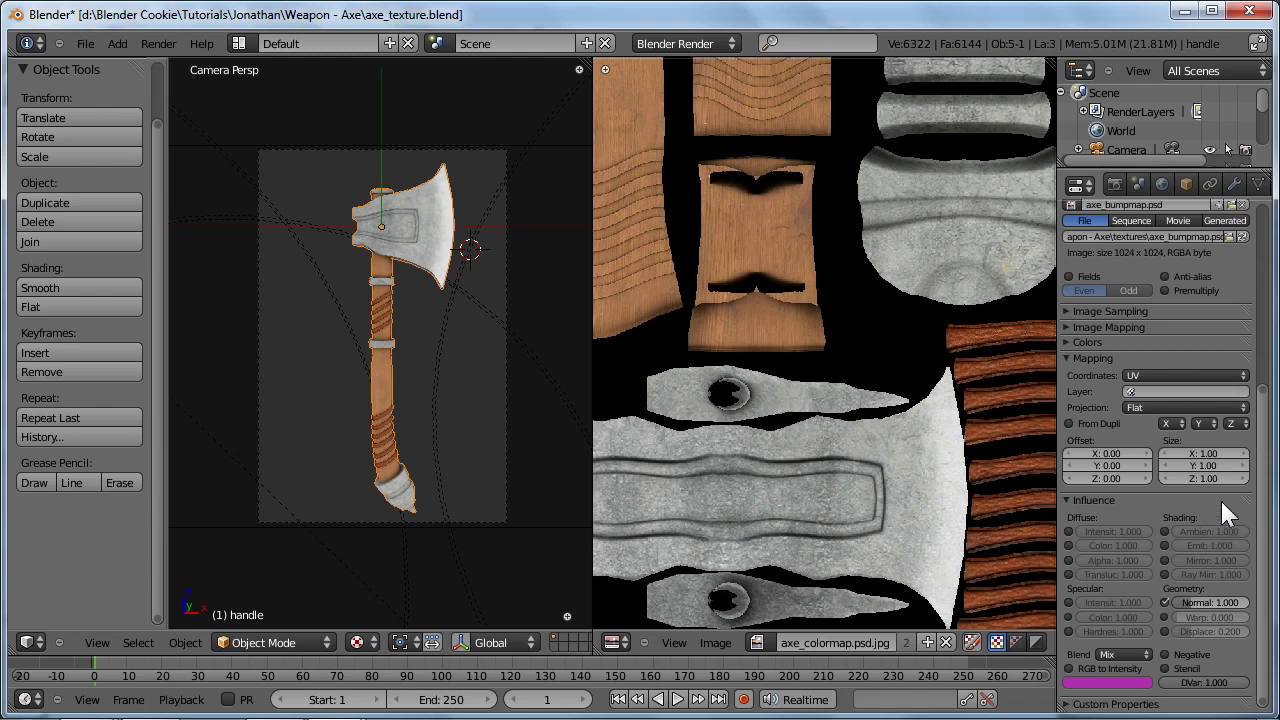
{"action": "left_click", "coordinate": [1068, 603]}
{"action": "left_click_drag", "start_coordinate": [1114, 604], "coordinate": [1064, 594]}
Step: Save the file and render the axe again to check the specular effect driven by the bump map
{"action": "key", "text": "ctrl+s"}
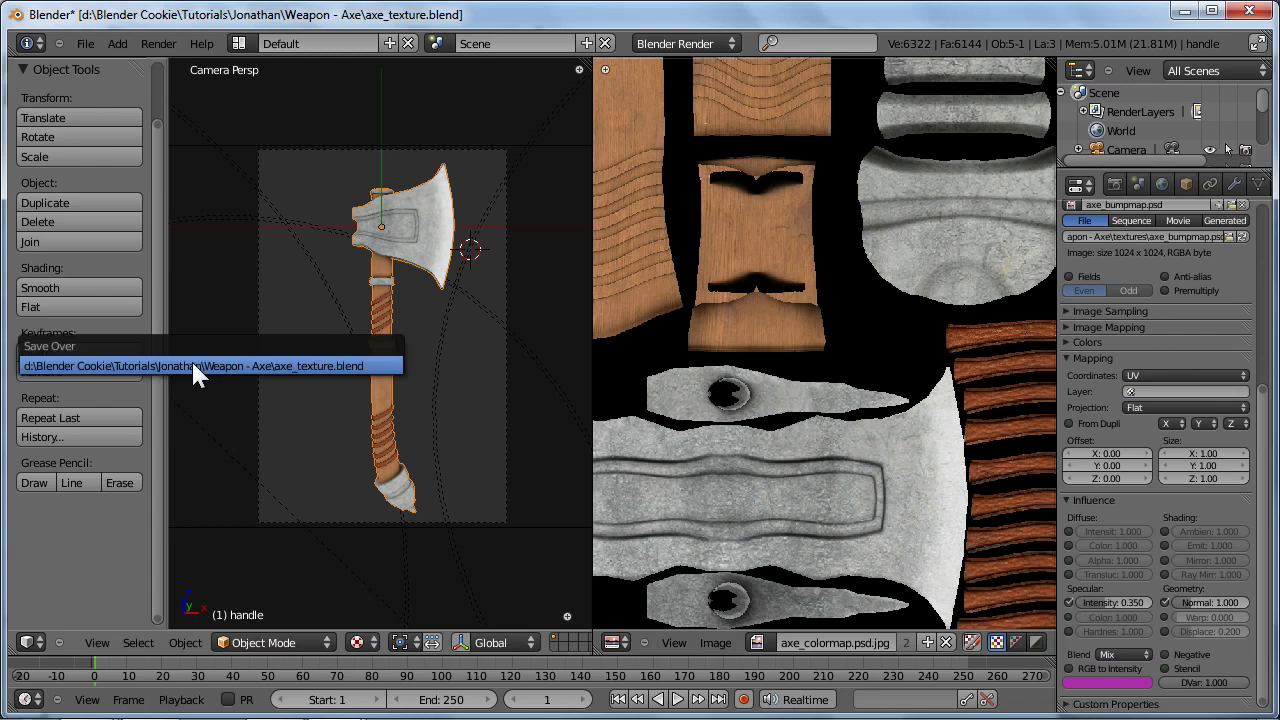
{"action": "left_click", "coordinate": [195, 366]}
{"action": "key", "text": "F12"}
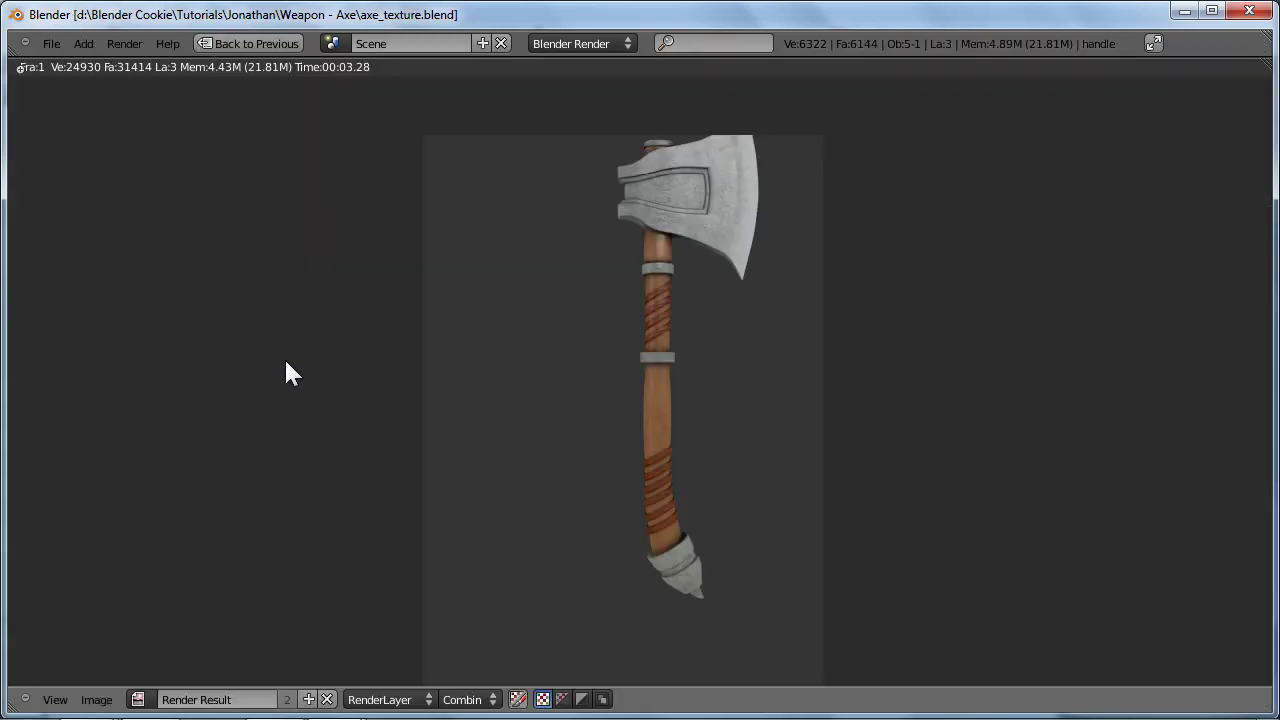
{"action": "key", "text": "Escape"}
{"action": "left_click", "coordinate": [528, 516]}
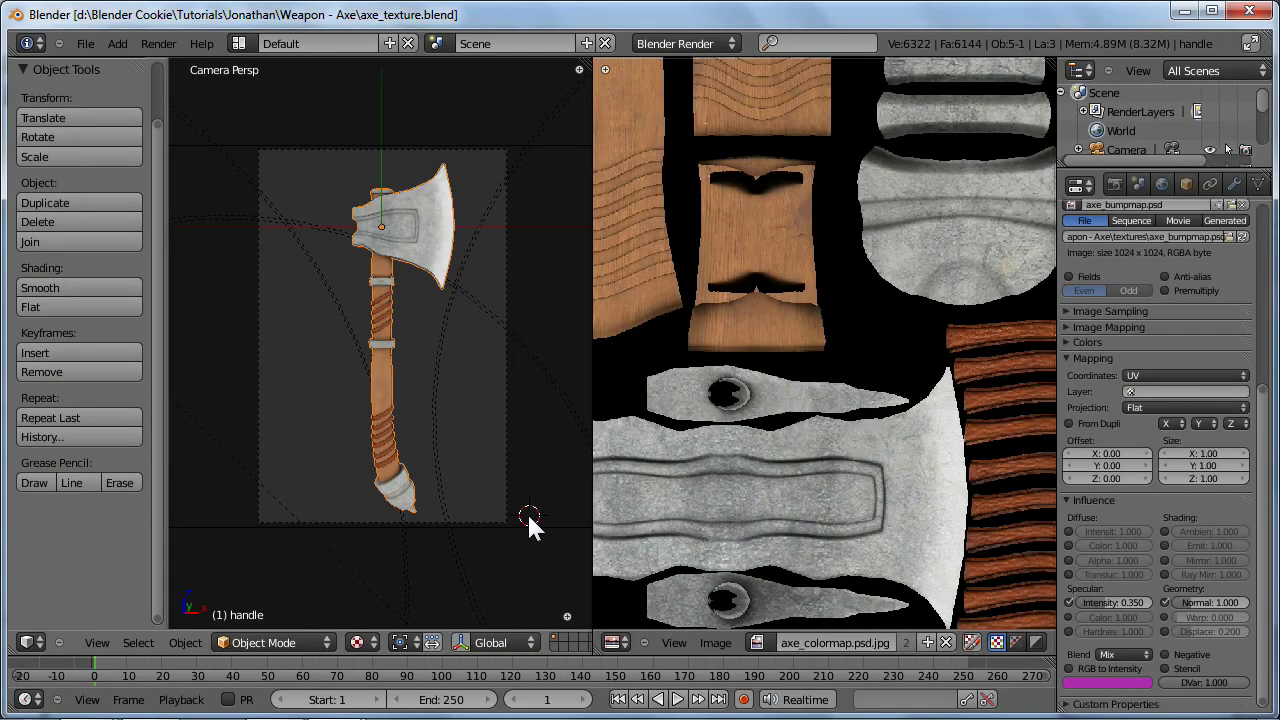
{"action": "key", "text": "F12"}
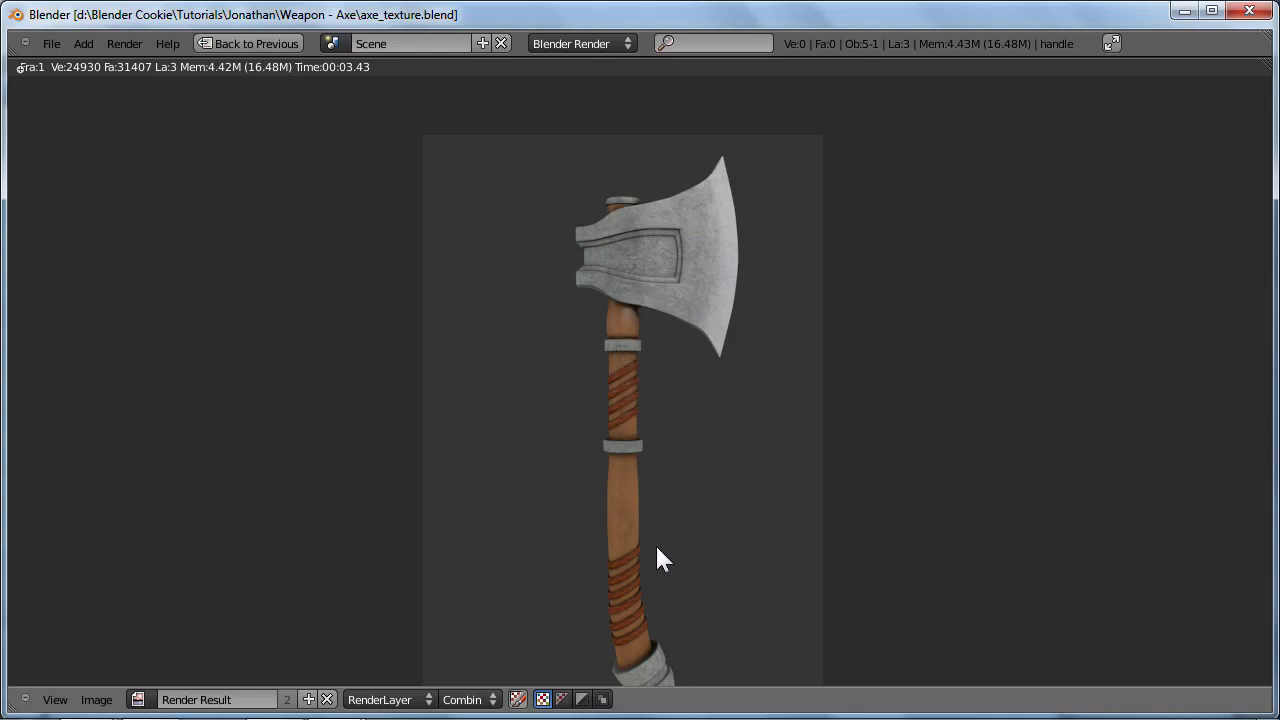
{"action": "middle_click_drag", "start_coordinate": [666, 506], "coordinate": [665, 467]}
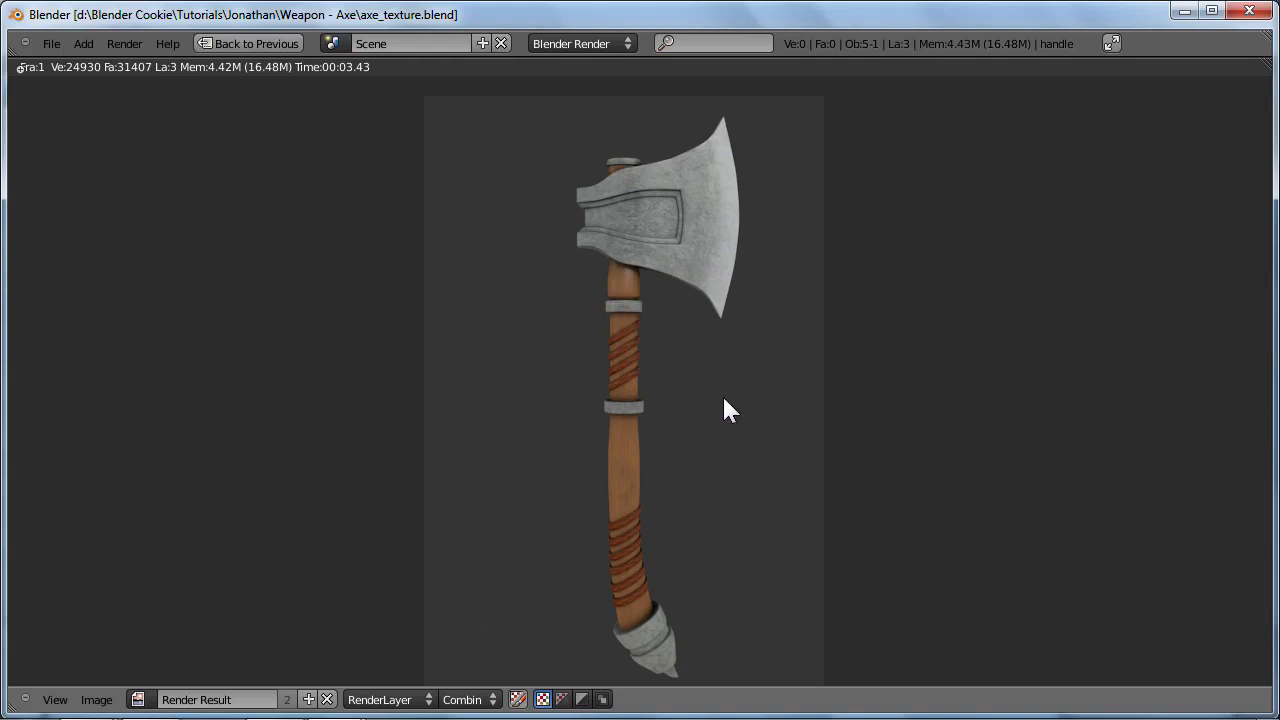
{"action": "key", "text": "Escape"}
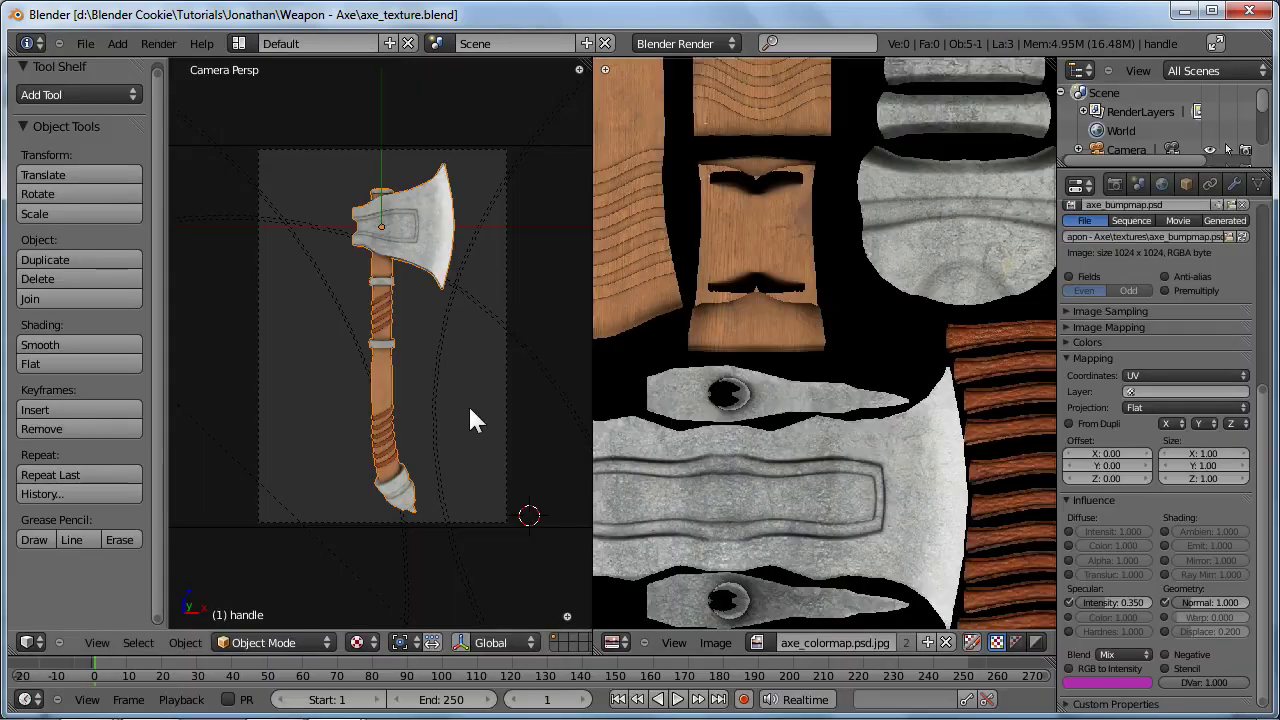
Step: Take the 3D view out of the camera view and save over axe_texture.blend once more
{"action": "scroll", "coordinate": [387, 405], "scroll_direction": "up", "scroll_amount": 4}
{"action": "scroll", "coordinate": [388, 408], "scroll_direction": "down", "scroll_amount": 1}
{"action": "middle_click_drag", "start_coordinate": [422, 393], "coordinate": [416, 305]}
{"action": "key", "text": "ctrl+s"}
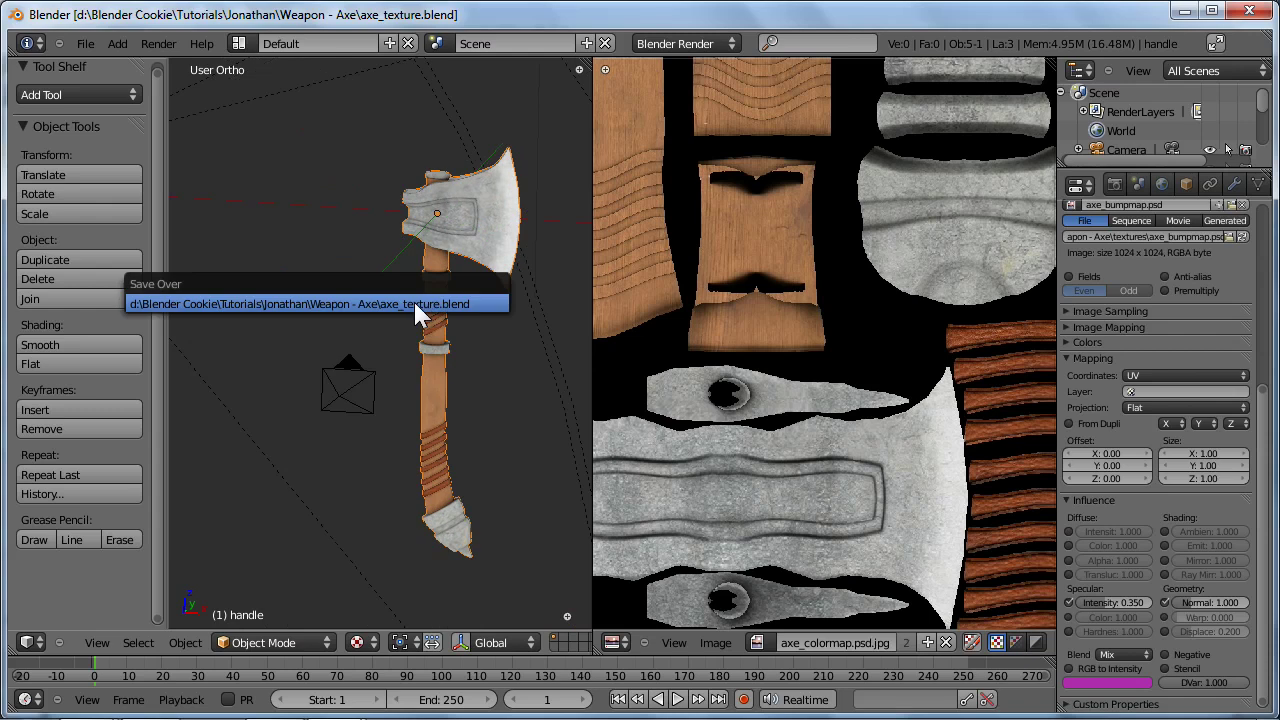
{"action": "left_click", "coordinate": [417, 305]}
Step: Examine the finished textures on the axe's blade, metal bands and leather-wrapped handle from several angles
{"action": "key", "text": "KP_8"}
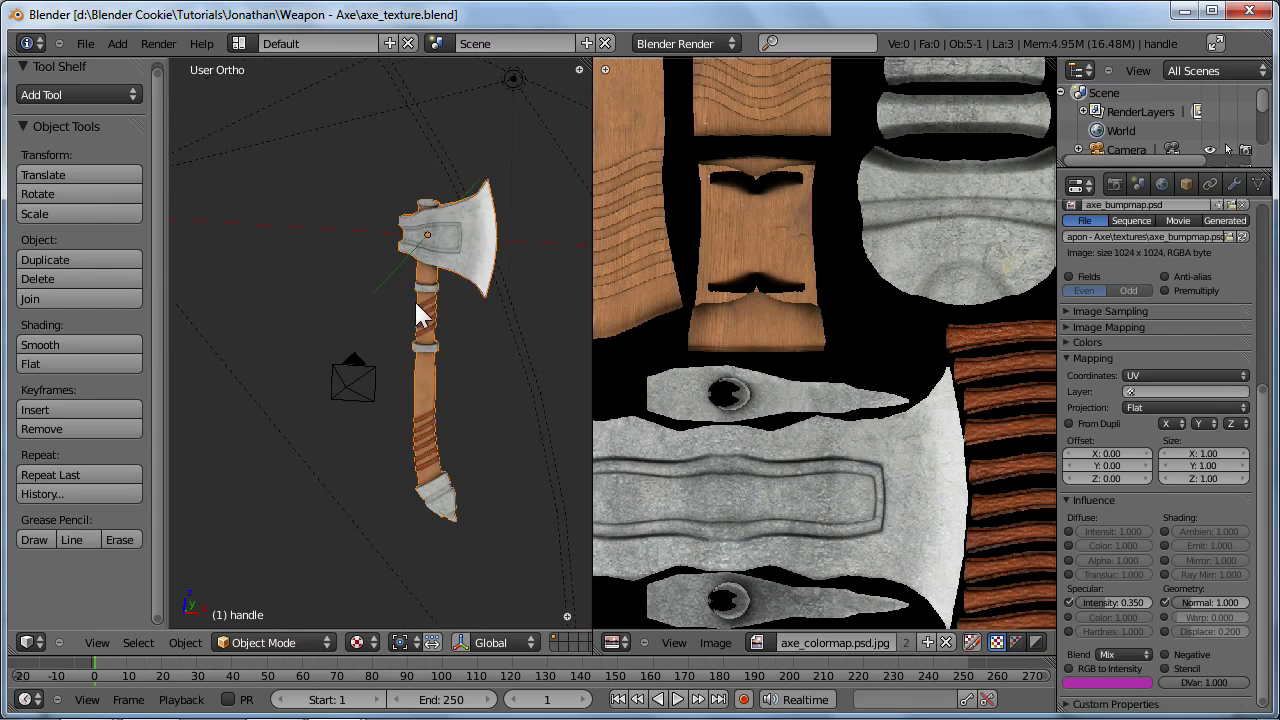
{"action": "middle_click_drag", "start_coordinate": [414, 300], "coordinate": [413, 271]}
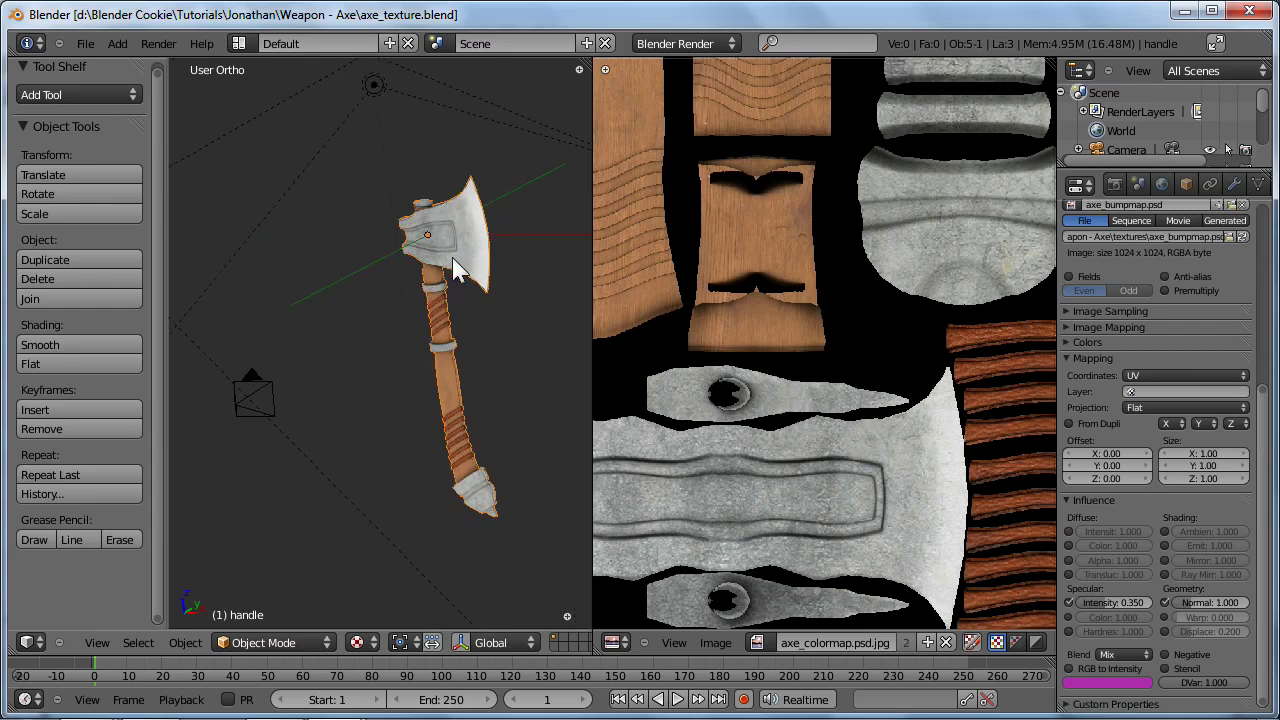
{"action": "middle_click_drag", "start_coordinate": [414, 388], "coordinate": [366, 337]}
{"action": "scroll", "coordinate": [325, 272], "scroll_direction": "up", "scroll_amount": 5}
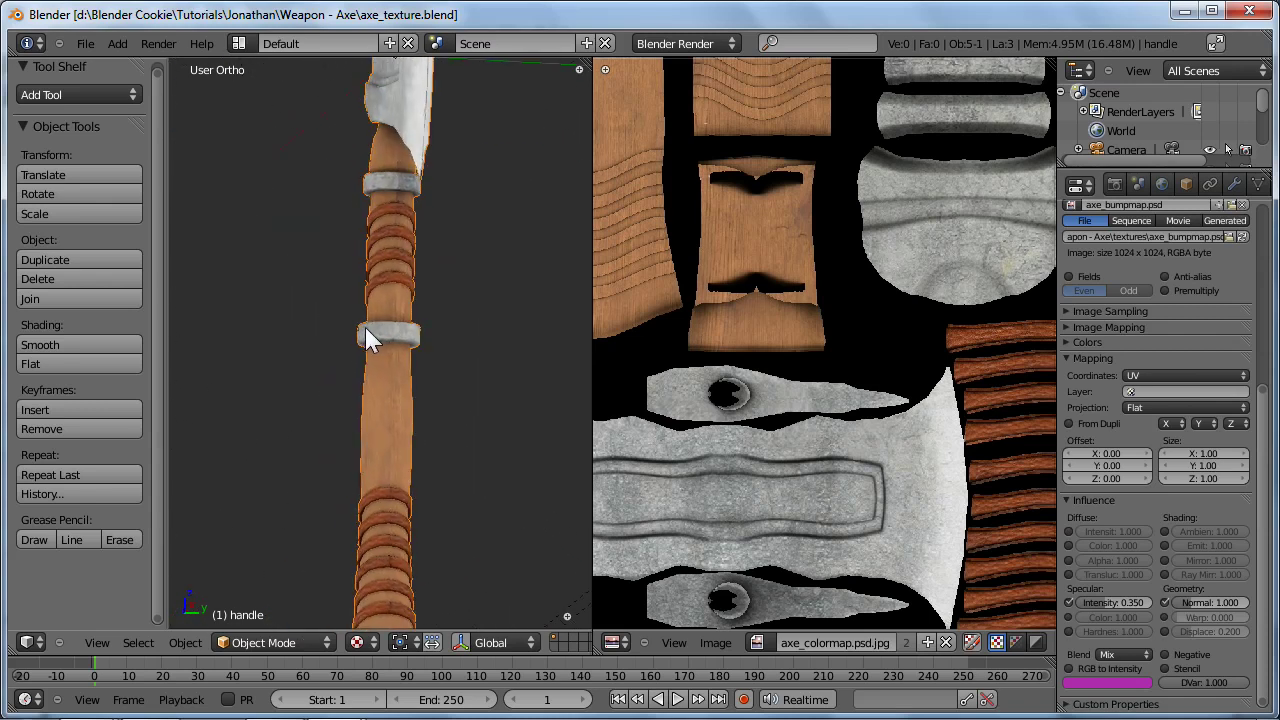
{"action": "scroll", "coordinate": [445, 197], "scroll_direction": "up", "scroll_amount": 3}
{"action": "middle_click_drag", "start_coordinate": [413, 88], "coordinate": [421, 315]}
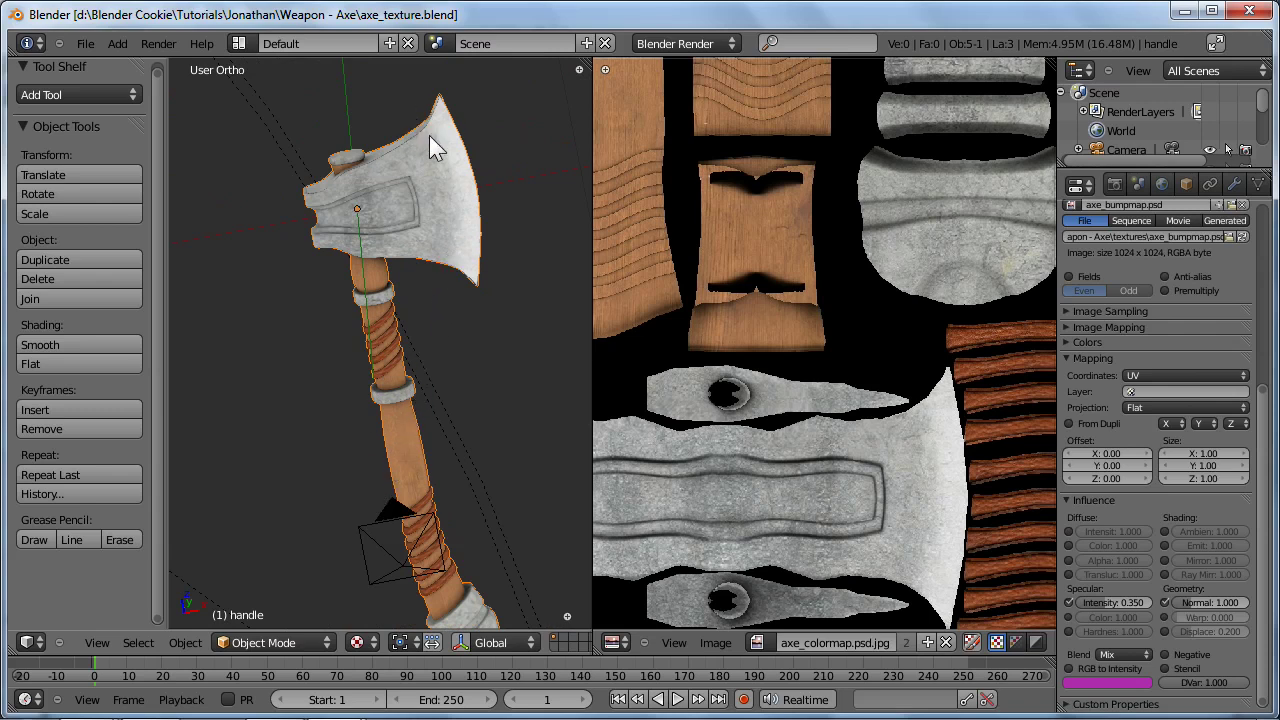
{"action": "scroll", "coordinate": [373, 418], "scroll_direction": "down", "scroll_amount": 2}
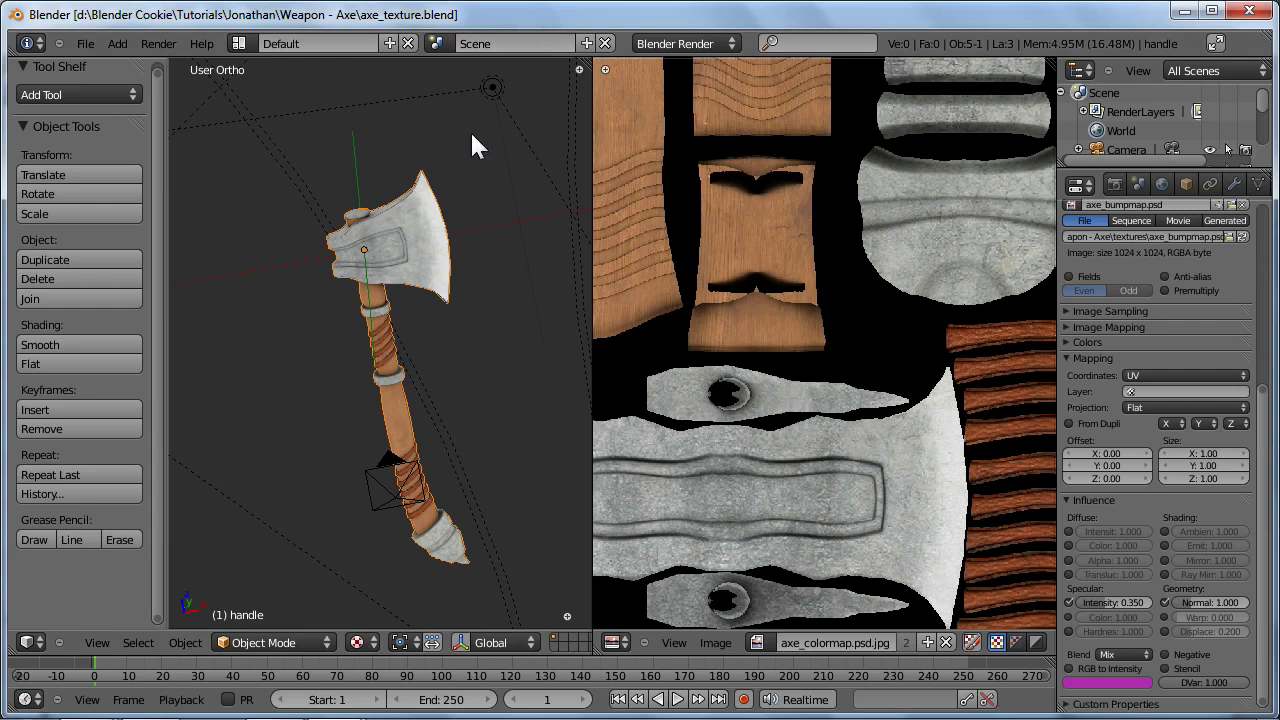
{"action": "middle_click_drag", "start_coordinate": [342, 290], "coordinate": [374, 348]}
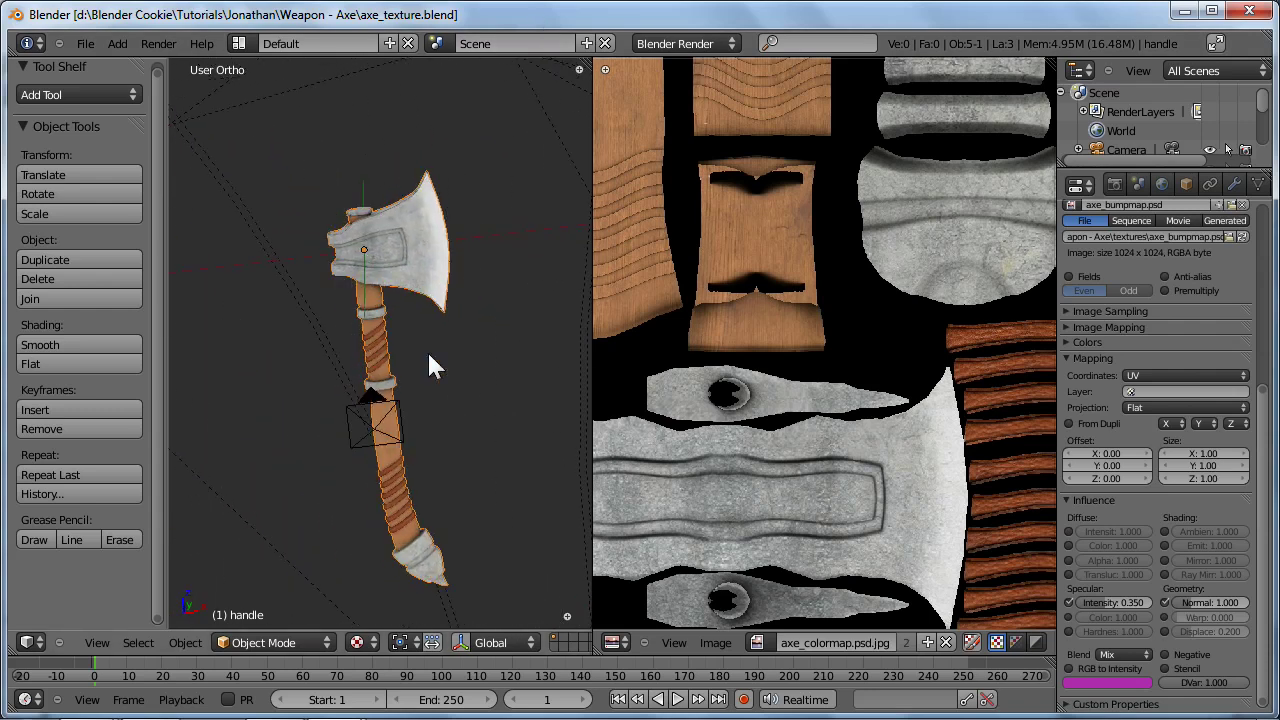